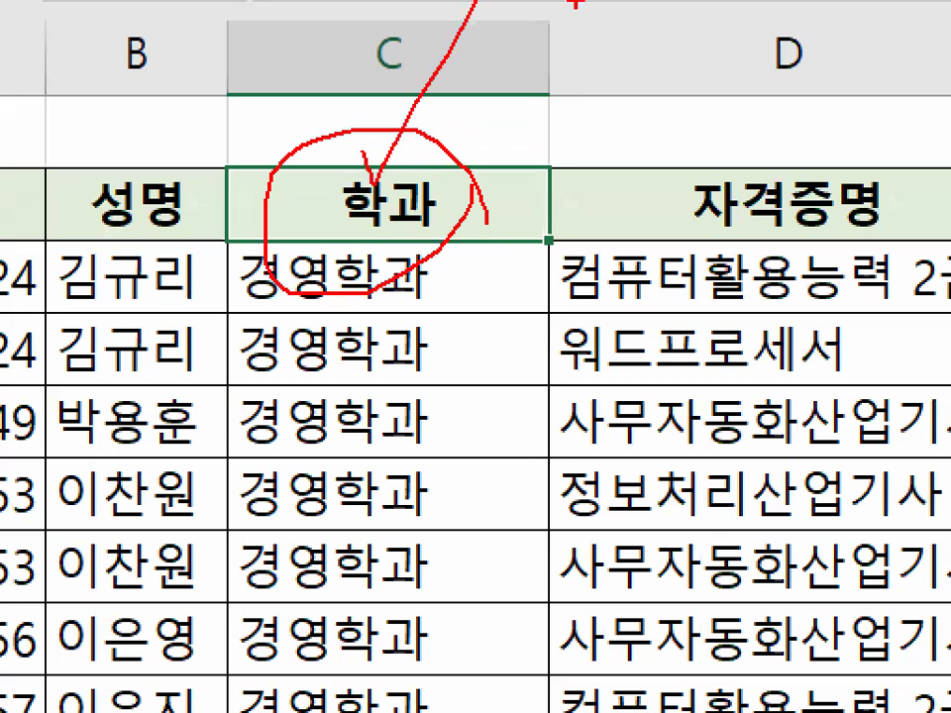
{"action": "mouse_move", "coordinate": [452, 301]}
{"action": "left_mouse_down"}
{"action": "mouse_move", "coordinate": [400, 248]}
{"action": "mouse_move", "coordinate": [456, 288]}
{"action": "left_mouse_up"}
{"action": "left_click_drag", "start_coordinate": [482, 239], "coordinate": [530, 225]}
{"action": "mouse_move", "coordinate": [462, 314]}
{"action": "left_mouse_down"}
{"action": "mouse_move", "coordinate": [463, 363]}
{"action": "mouse_move", "coordinate": [564, 299]}
{"action": "left_mouse_up"}
{"action": "left_click_drag", "start_coordinate": [496, 407], "coordinate": [606, 351]}
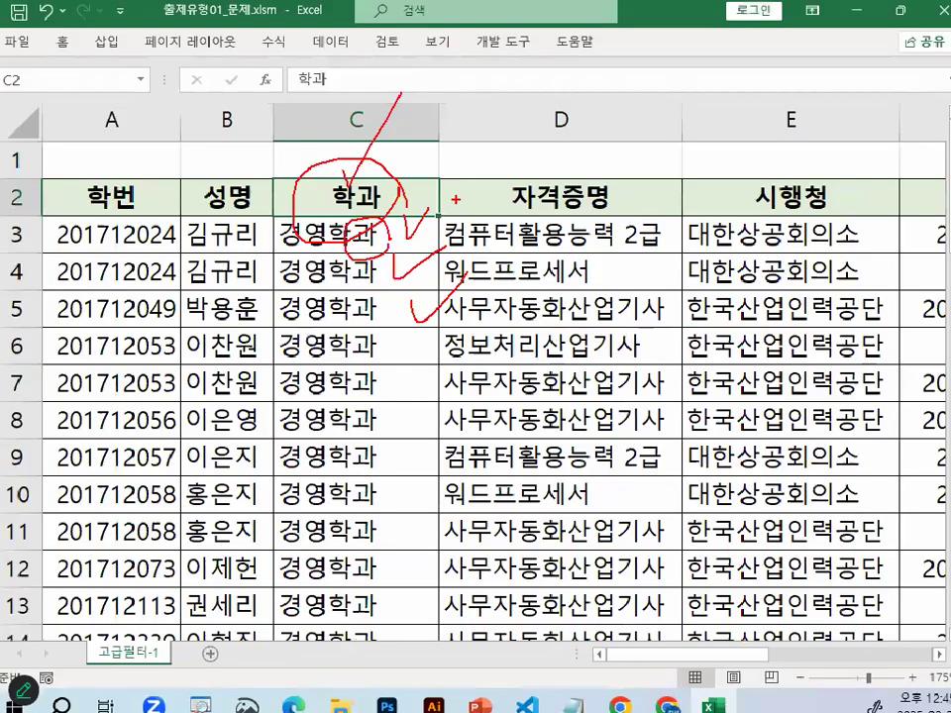
{"action": "key", "text": "Escape"}
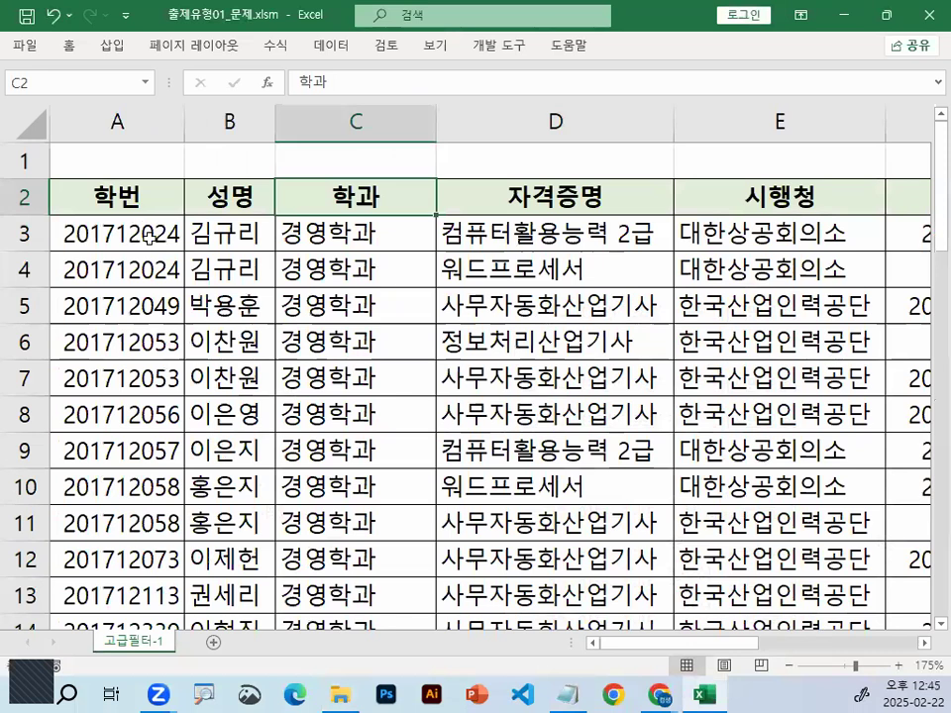
Apply all borders to the empty range A30:C32 below the data table
{"action": "scroll", "coordinate": [148, 238], "scroll_direction": "down", "scroll_amount": 9}
{"action": "left_click", "coordinate": [112, 210]}
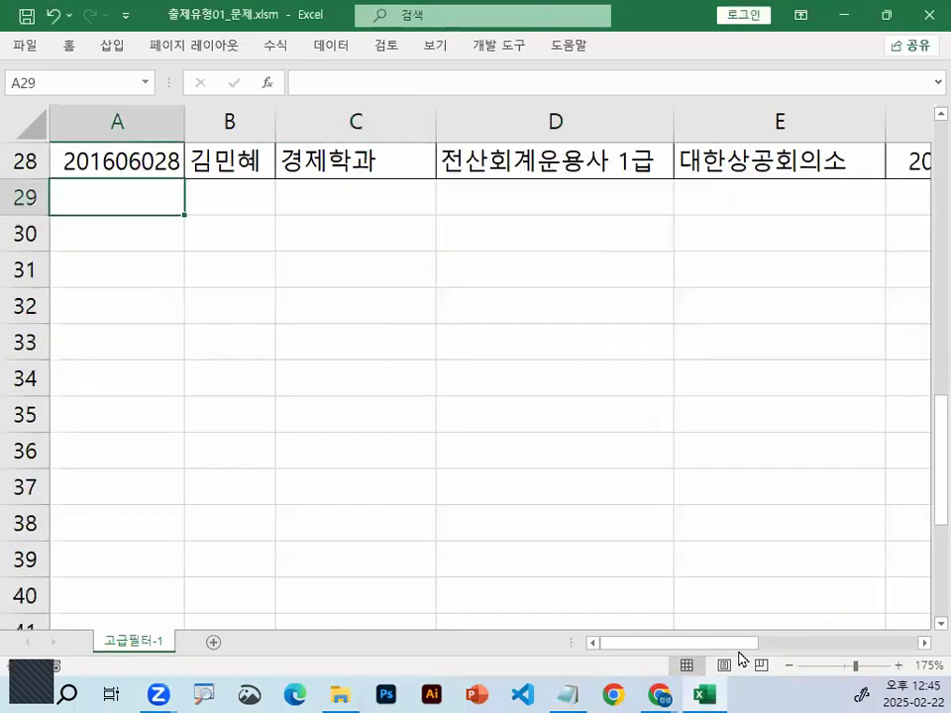
{"action": "left_click", "coordinate": [120, 250]}
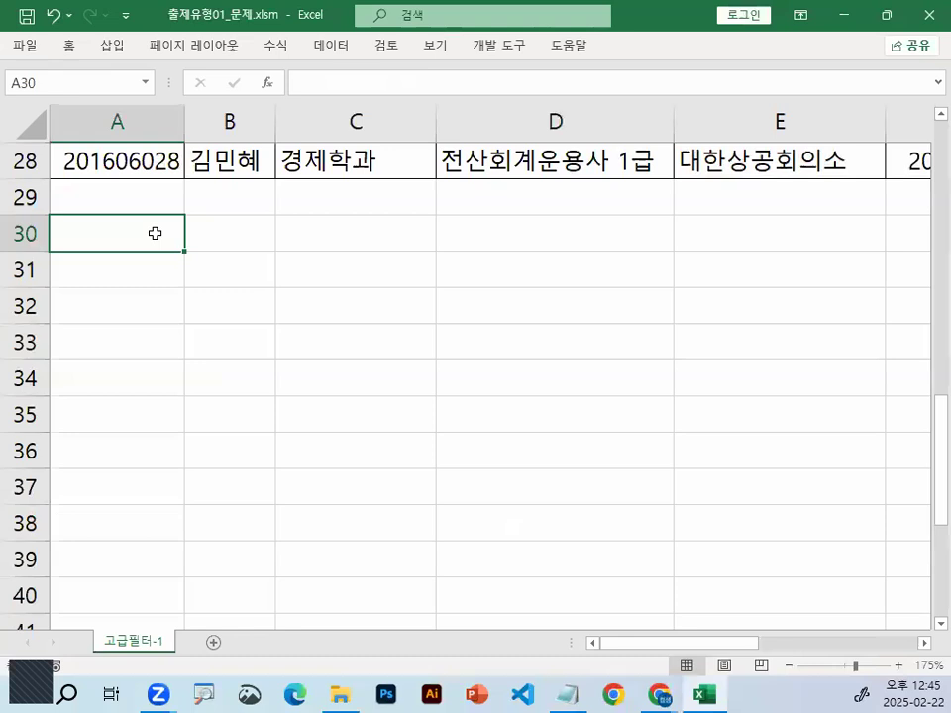
{"action": "left_click_drag", "start_coordinate": [179, 249], "coordinate": [331, 296]}
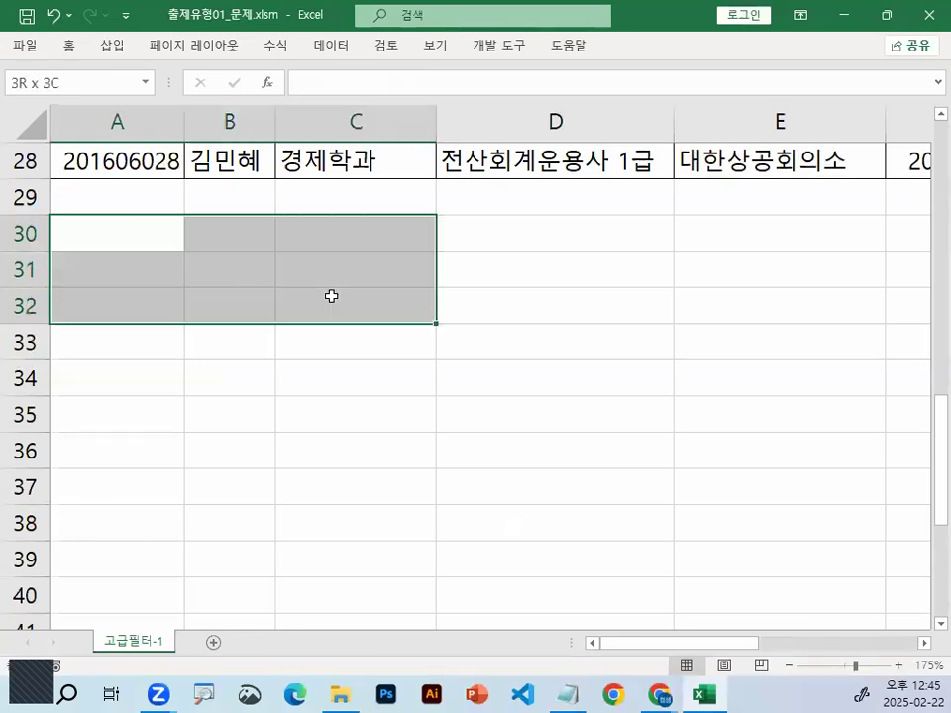
{"action": "left_click", "coordinate": [69, 47]}
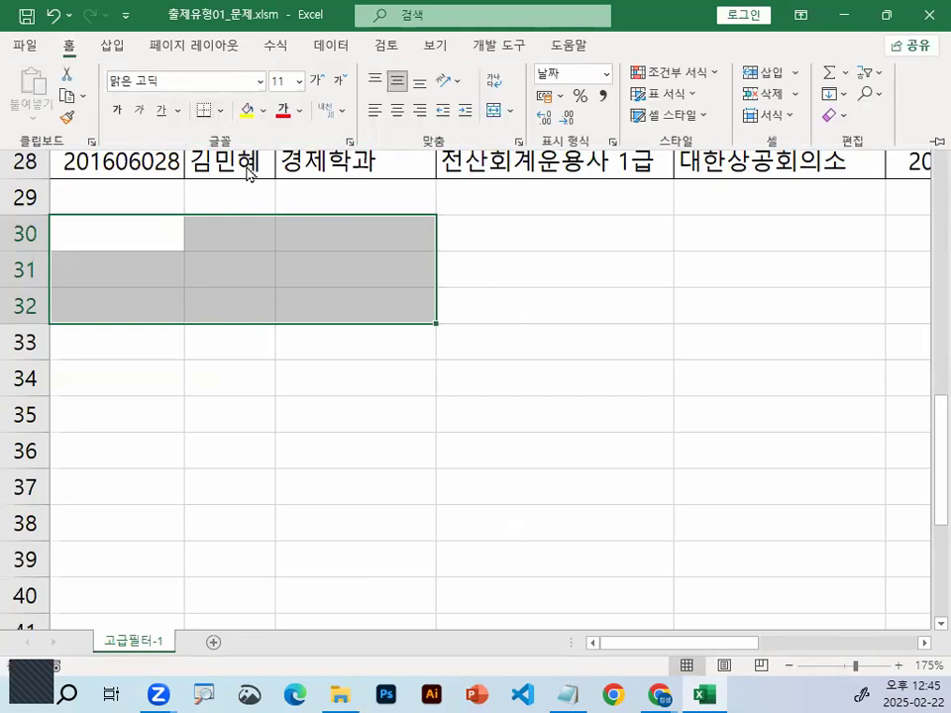
{"action": "left_click", "coordinate": [220, 110]}
{"action": "left_click", "coordinate": [232, 301]}
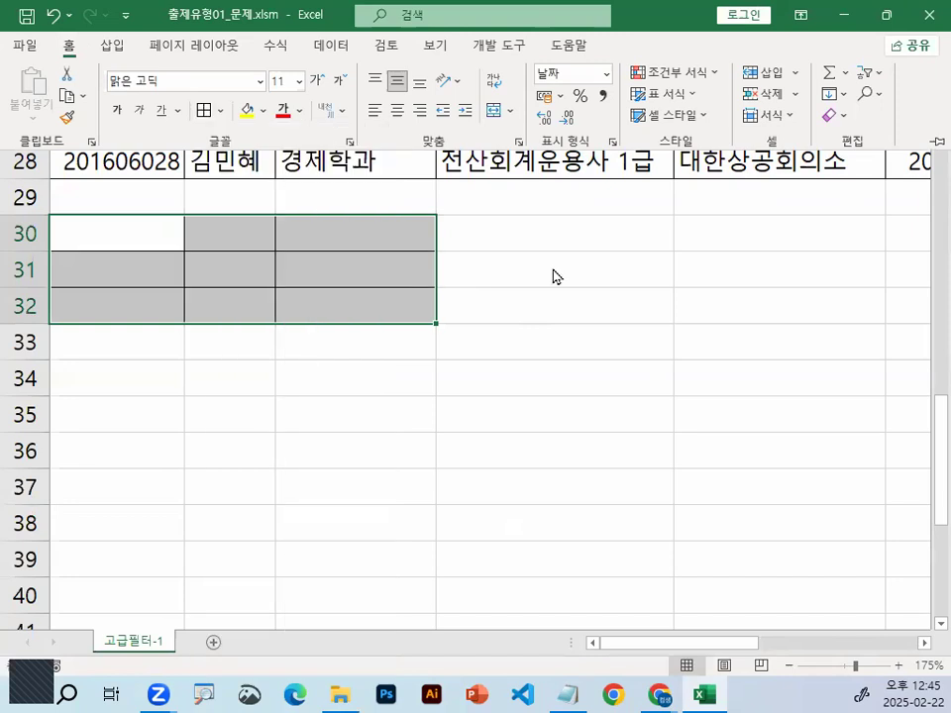
Review the 학과 and 자격증명 headers and their values in the table's first data row
{"action": "scroll", "coordinate": [624, 367], "scroll_direction": "up", "scroll_amount": 8}
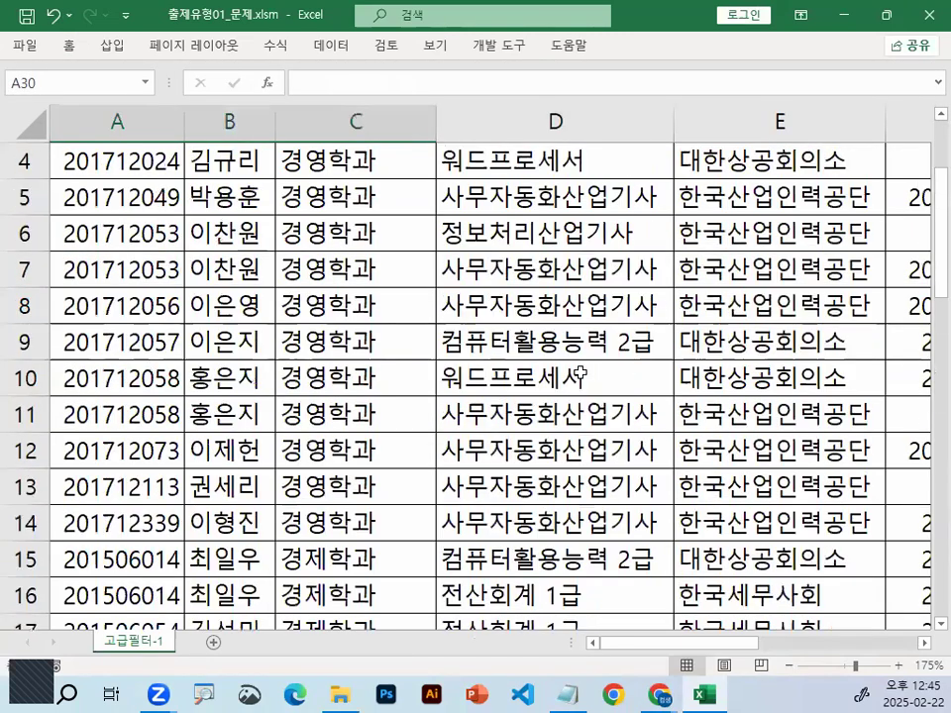
{"action": "scroll", "coordinate": [579, 374], "scroll_direction": "up", "scroll_amount": 1}
{"action": "left_click", "coordinate": [372, 199]}
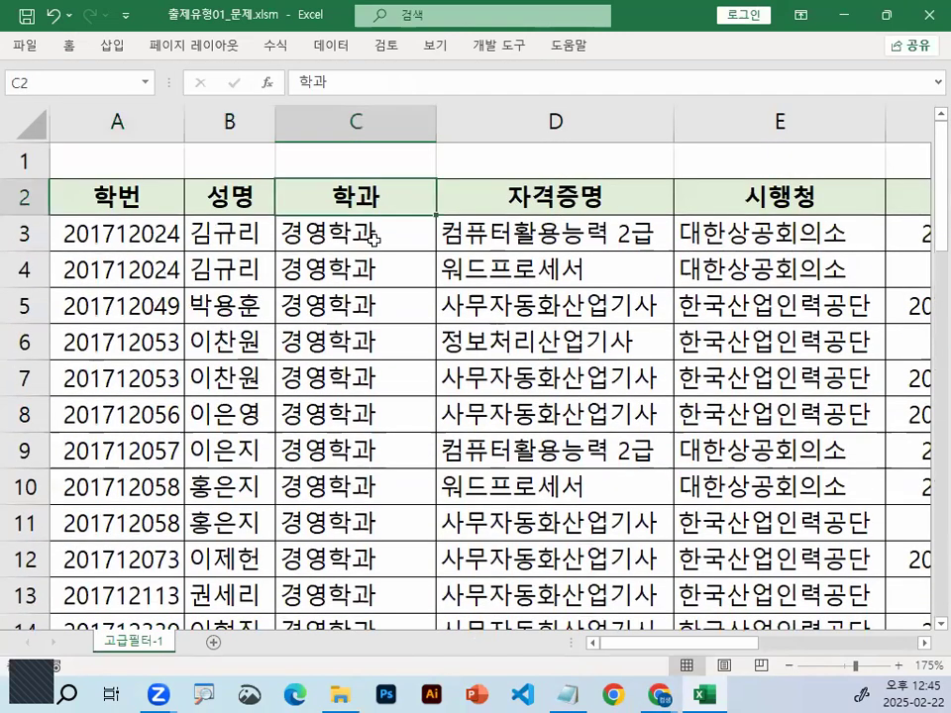
{"action": "left_click", "coordinate": [375, 237]}
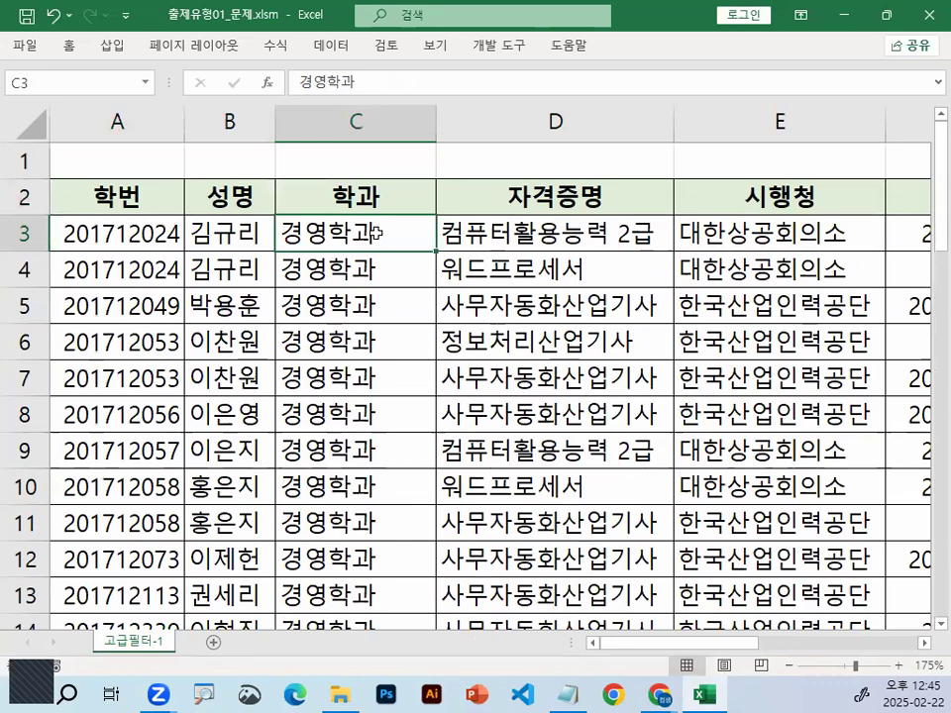
{"action": "left_click", "coordinate": [561, 210]}
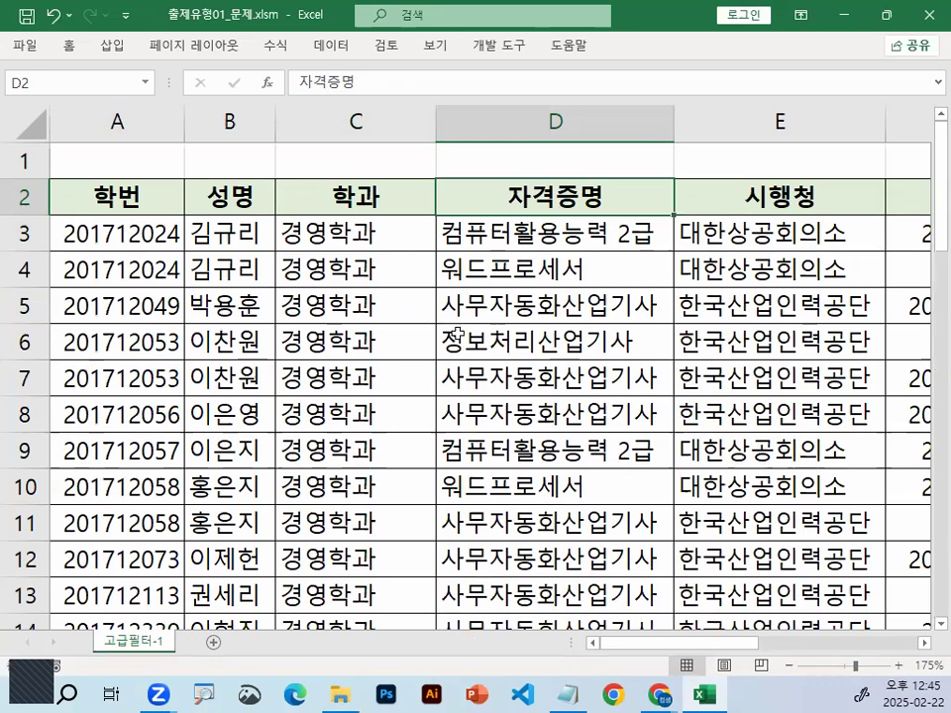
{"action": "left_click_drag", "start_coordinate": [343, 237], "coordinate": [486, 241]}
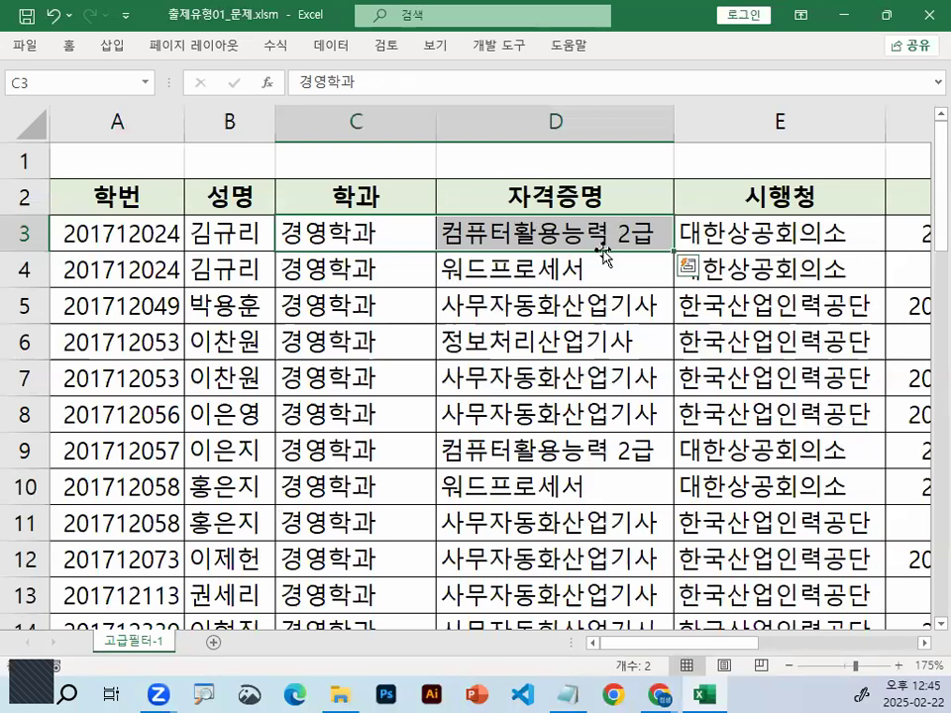
{"action": "key", "text": "ctrl+q"}
{"action": "key", "text": "ctrl+2"}
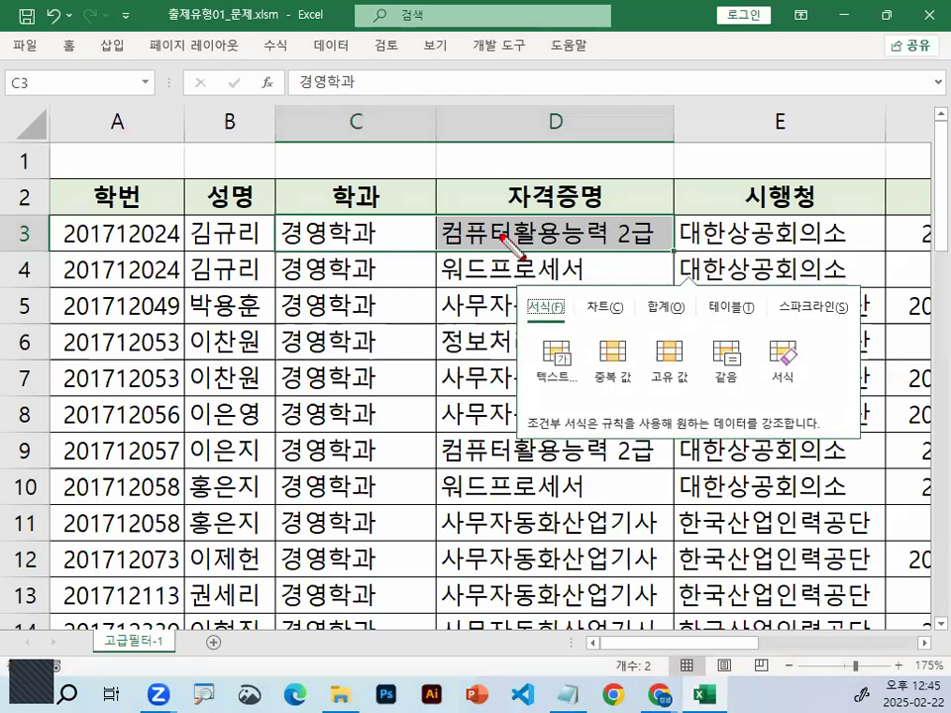
{"action": "left_click_drag", "start_coordinate": [507, 215], "coordinate": [512, 224]}
{"action": "key", "text": "Escape"}
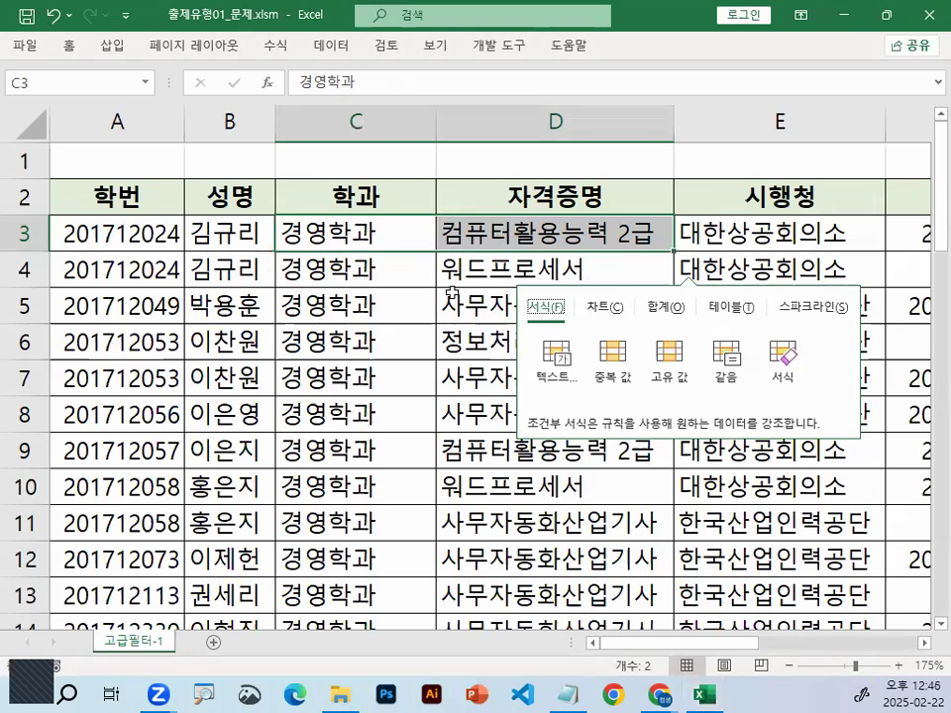
{"action": "left_click", "coordinate": [621, 269]}
{"action": "key", "text": "Right"}
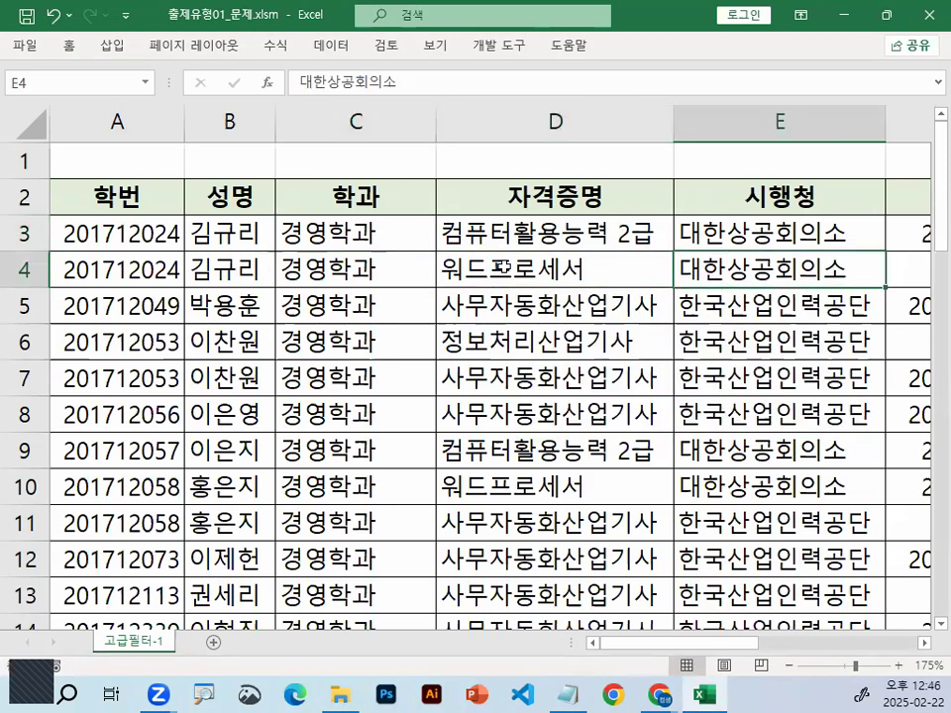
{"action": "key", "text": "Right"}
{"action": "key", "text": "Right"}
{"action": "key", "text": "Left"}
{"action": "key", "text": "Left"}
{"action": "key", "text": "Left"}
{"action": "key", "text": "Left"}
{"action": "key", "text": "Left"}
{"action": "key", "text": "Left"}
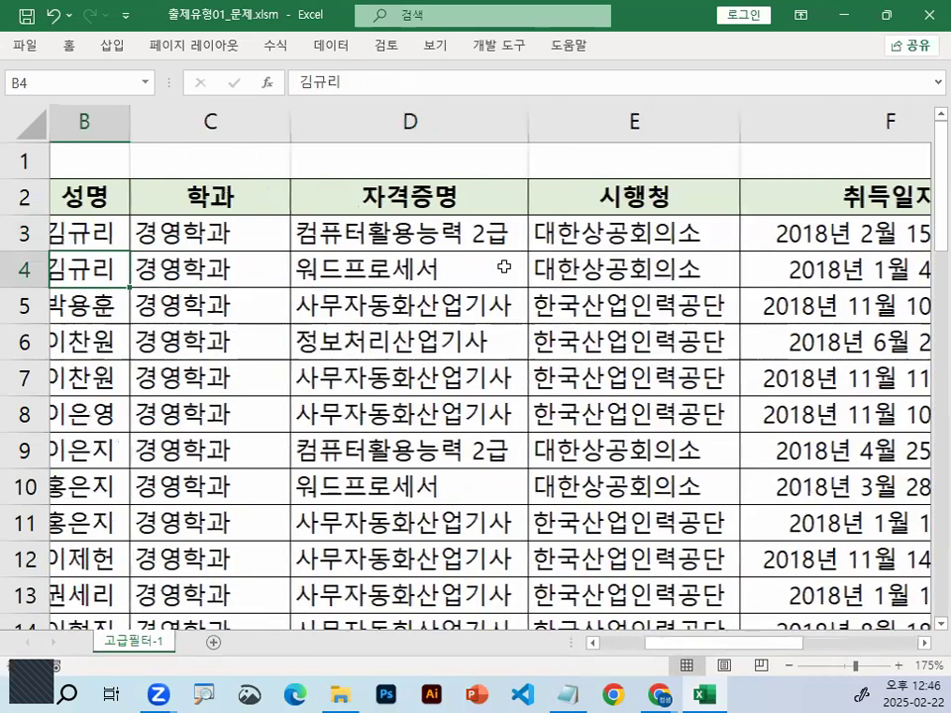
{"action": "key", "text": "Right"}
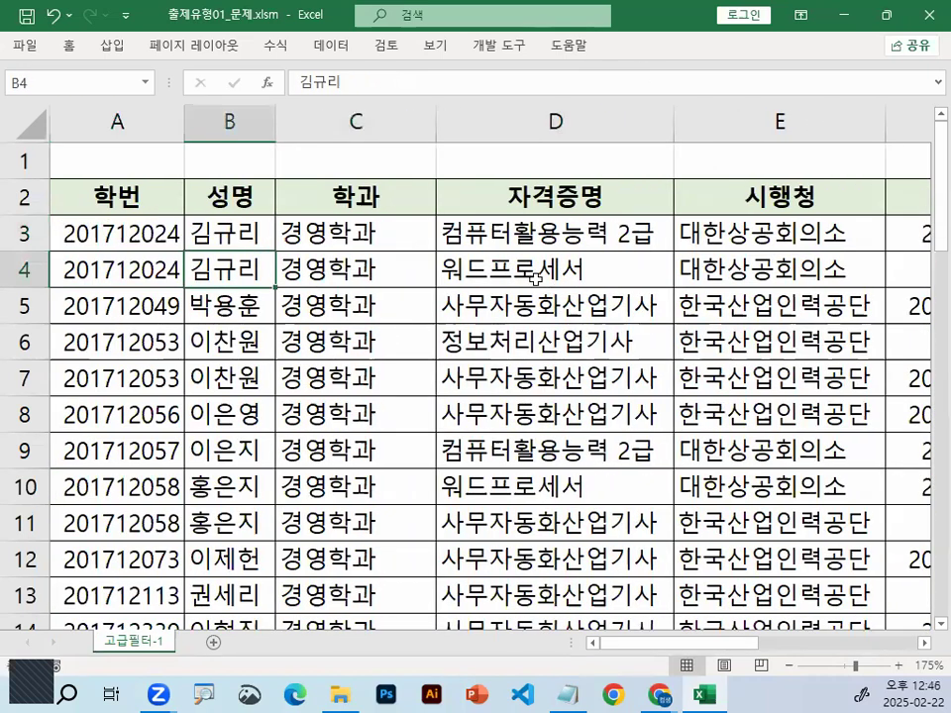
{"action": "mouse_move", "coordinate": [644, 220]}
{"action": "left_mouse_down"}
{"action": "mouse_move", "coordinate": [657, 248]}
{"action": "mouse_move", "coordinate": [656, 230]}
{"action": "left_mouse_up"}
{"action": "mouse_move", "coordinate": [346, 245]}
{"action": "left_mouse_down"}
{"action": "mouse_move", "coordinate": [319, 244]}
{"action": "mouse_move", "coordinate": [363, 234]}
{"action": "mouse_move", "coordinate": [359, 242]}
{"action": "mouse_move", "coordinate": [486, 241]}
{"action": "left_mouse_up"}
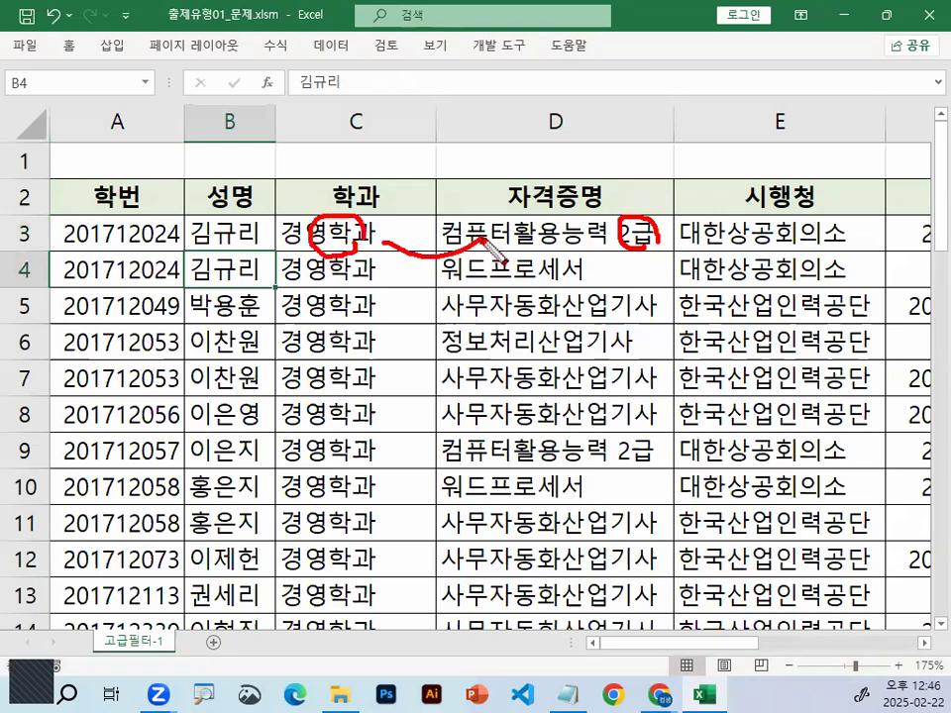
{"action": "key", "text": "Escape"}
Select C3:D3 and C9:D9 together to highlight the rows combining 경영학과 with 컴퓨터활용능력 2급
{"action": "left_click", "coordinate": [356, 236]}
{"action": "left_click_drag", "start_coordinate": [488, 231], "coordinate": [490, 235]}
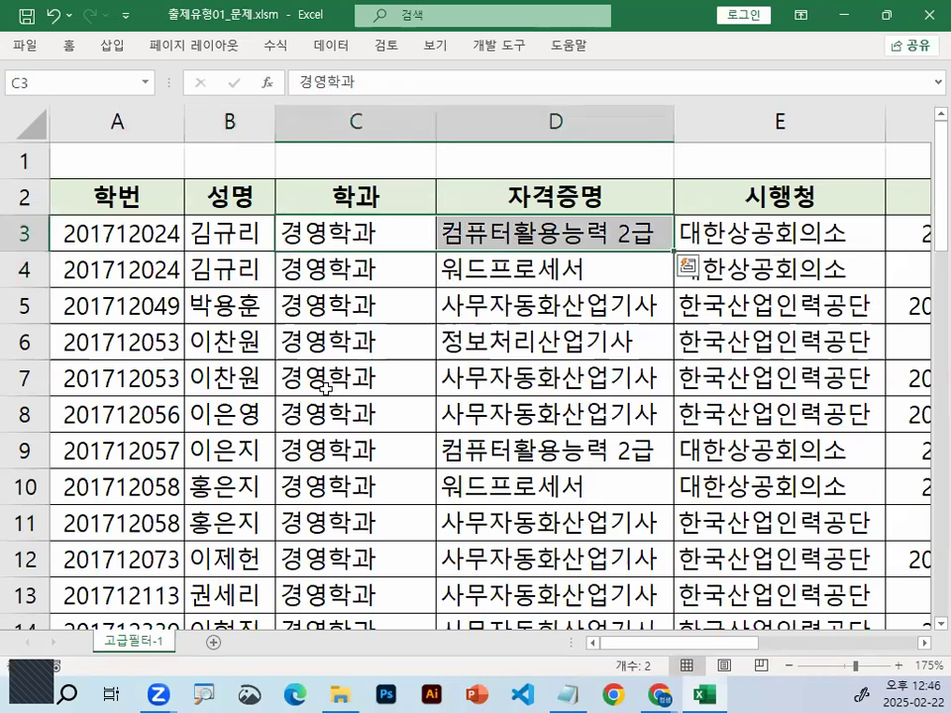
{"action": "left_click_drag", "start_coordinate": [342, 441], "coordinate": [485, 448]}
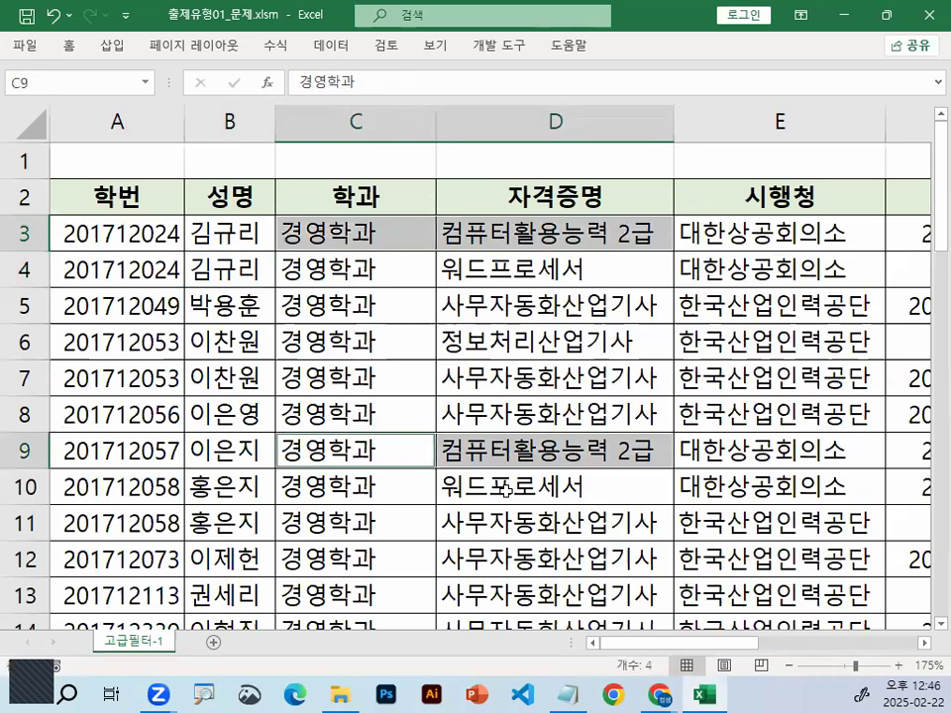
{"action": "scroll", "coordinate": [502, 488], "scroll_direction": "down", "scroll_amount": 1}
{"action": "scroll", "coordinate": [502, 488], "scroll_direction": "down", "scroll_amount": 1}
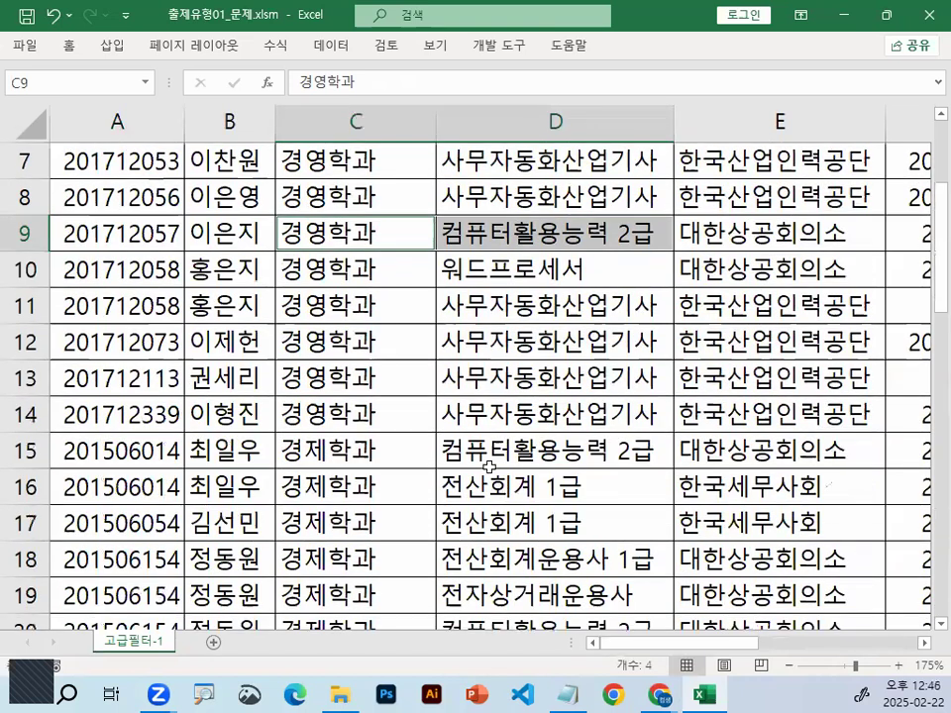
{"action": "scroll", "coordinate": [453, 453], "scroll_direction": "up", "scroll_amount": 2}
{"action": "key", "text": "ctrl+2"}
{"action": "mouse_move", "coordinate": [258, 241]}
{"action": "left_mouse_down"}
{"action": "mouse_move", "coordinate": [200, 249]}
{"action": "mouse_move", "coordinate": [265, 235]}
{"action": "mouse_move", "coordinate": [247, 211]}
{"action": "left_mouse_up"}
{"action": "mouse_move", "coordinate": [261, 462]}
{"action": "left_mouse_down"}
{"action": "mouse_move", "coordinate": [203, 461]}
{"action": "mouse_move", "coordinate": [259, 456]}
{"action": "left_mouse_up"}
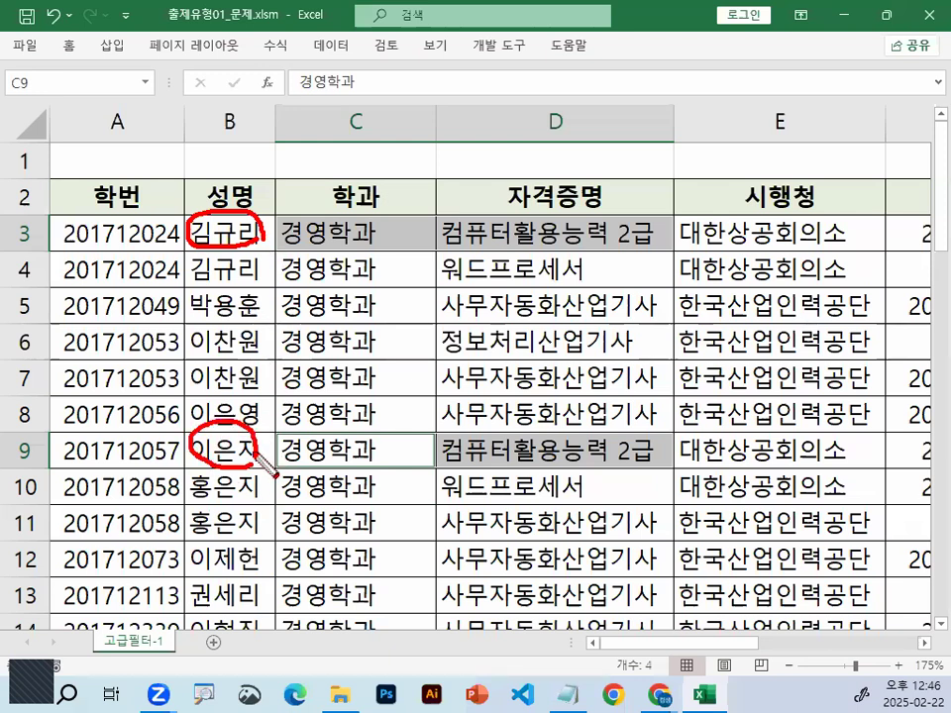
{"action": "mouse_move", "coordinate": [369, 229]}
{"action": "left_mouse_down"}
{"action": "mouse_move", "coordinate": [372, 244]}
{"action": "mouse_move", "coordinate": [298, 243]}
{"action": "mouse_move", "coordinate": [379, 234]}
{"action": "left_mouse_up"}
{"action": "mouse_move", "coordinate": [665, 238]}
{"action": "left_mouse_down"}
{"action": "mouse_move", "coordinate": [603, 230]}
{"action": "mouse_move", "coordinate": [658, 238]}
{"action": "left_mouse_up"}
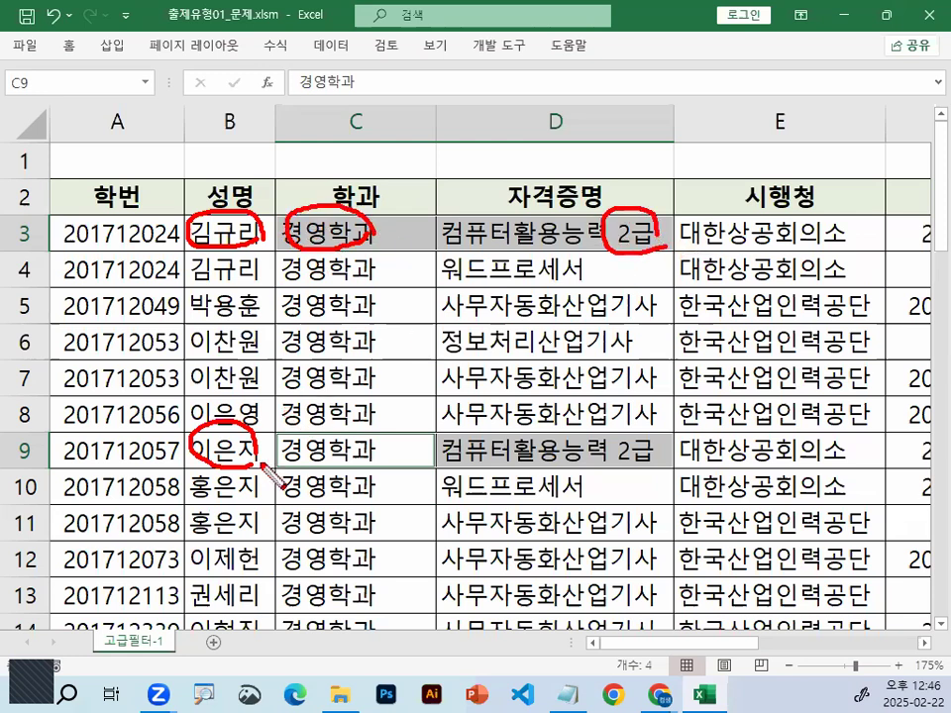
{"action": "mouse_move", "coordinate": [367, 461]}
{"action": "left_mouse_down"}
{"action": "mouse_move", "coordinate": [289, 447]}
{"action": "mouse_move", "coordinate": [375, 448]}
{"action": "left_mouse_up"}
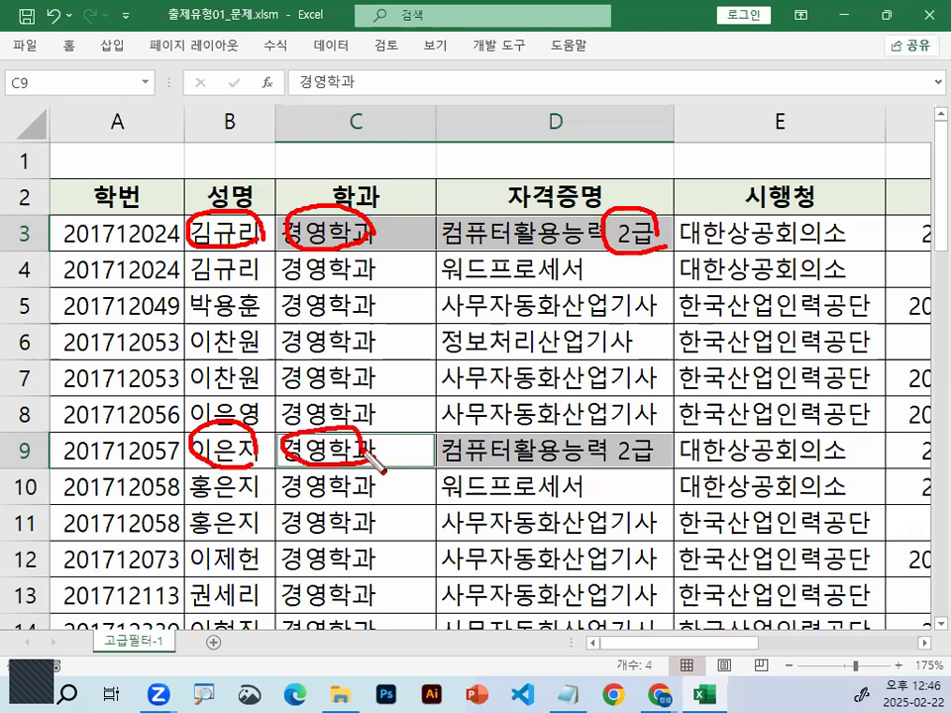
{"action": "left_click_drag", "start_coordinate": [662, 453], "coordinate": [664, 442]}
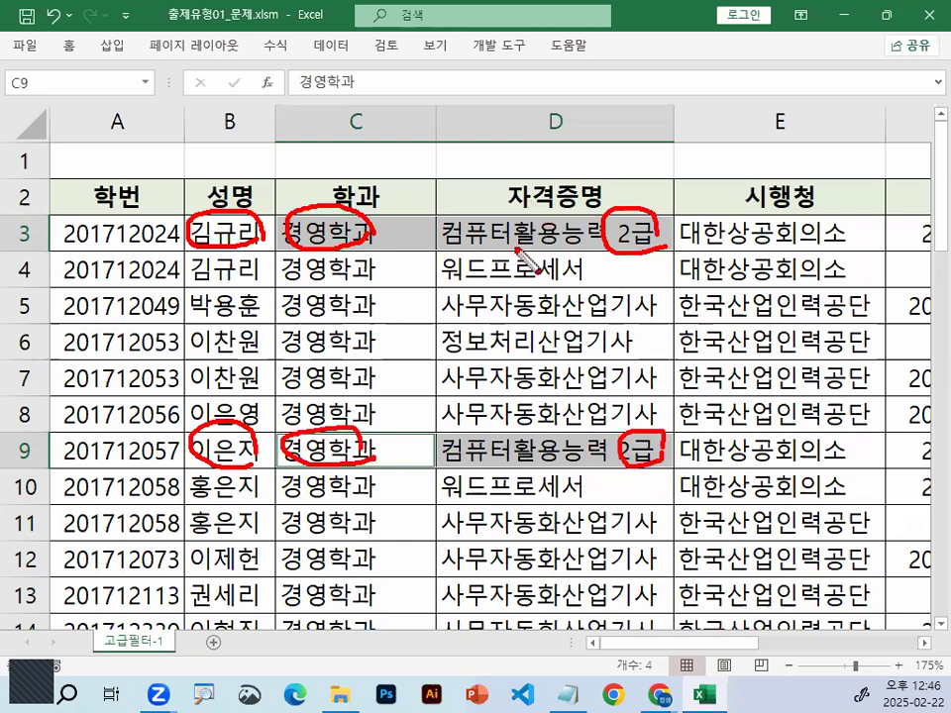
{"action": "left_click_drag", "start_coordinate": [405, 225], "coordinate": [407, 206]}
{"action": "mouse_move", "coordinate": [371, 436]}
{"action": "left_mouse_down"}
{"action": "mouse_move", "coordinate": [379, 451]}
{"action": "mouse_move", "coordinate": [452, 374]}
{"action": "left_mouse_up"}
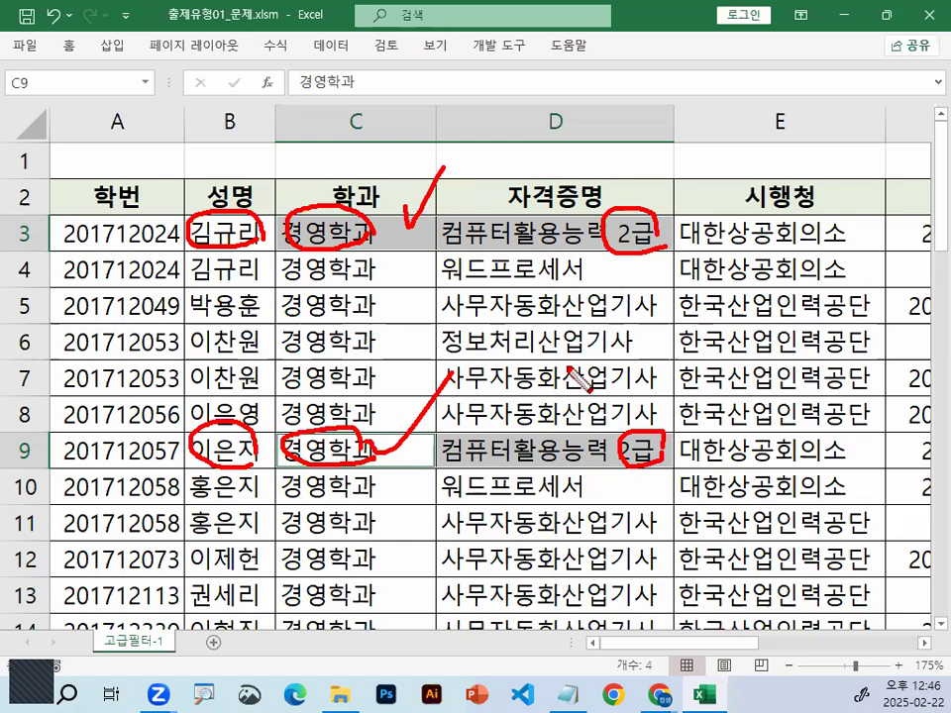
{"action": "key", "text": "Escape"}
Enter the condition text "학과가 경영학과 이면서 자격증명이 컴퓨터활용능력 2급" in cell A34
{"action": "scroll", "coordinate": [424, 310], "scroll_direction": "down", "scroll_amount": 9}
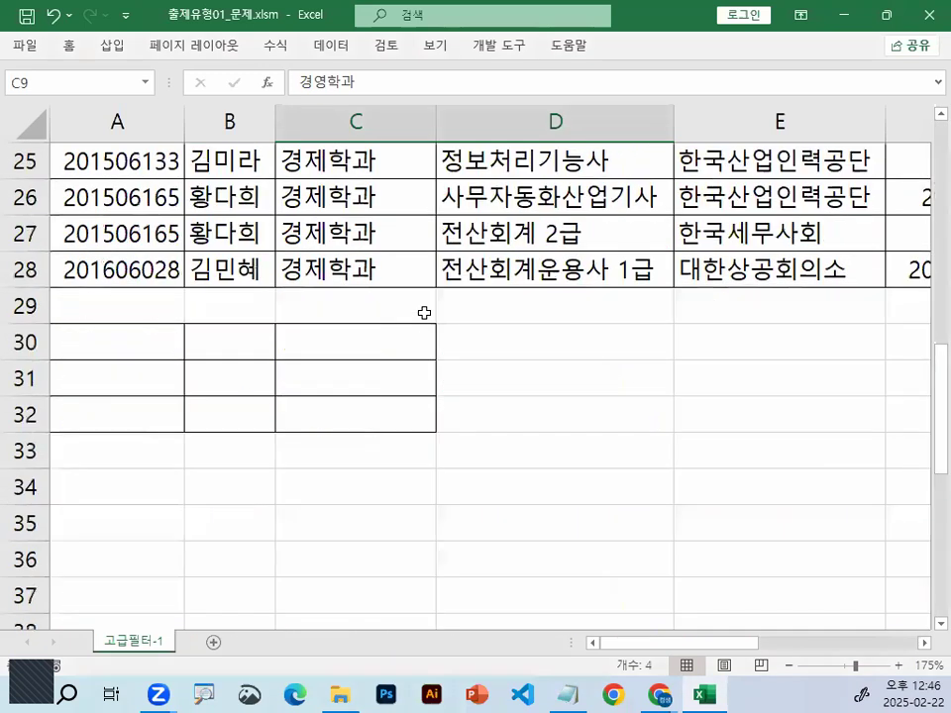
{"action": "left_click", "coordinate": [136, 231]}
{"action": "left_click", "coordinate": [214, 384]}
{"action": "left_click", "coordinate": [149, 374]}
{"action": "type", "text": "2"}
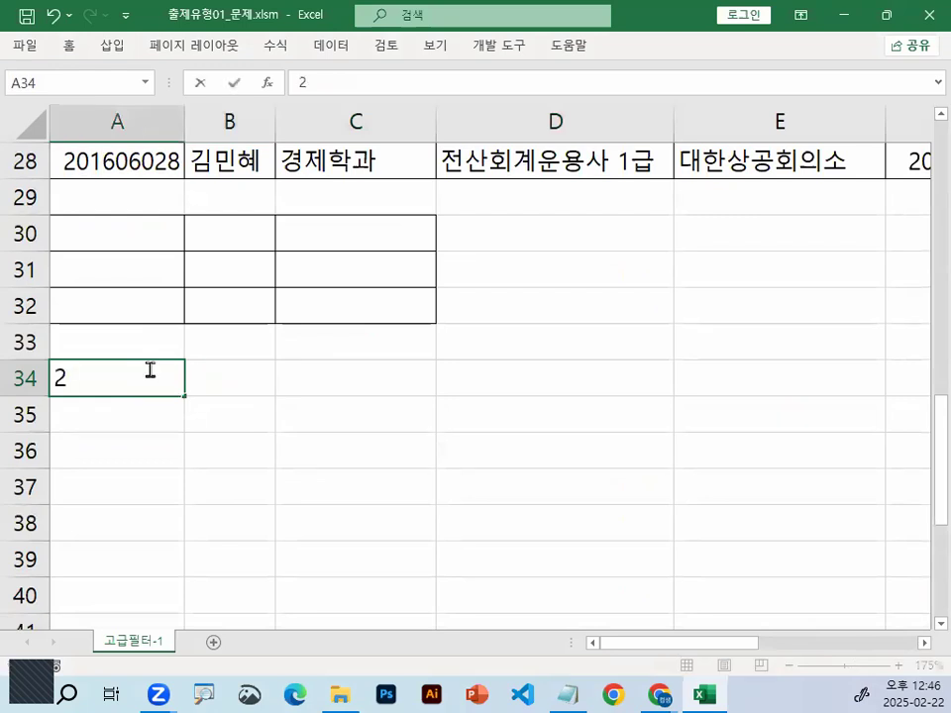
{"action": "type", "text": "학과"}
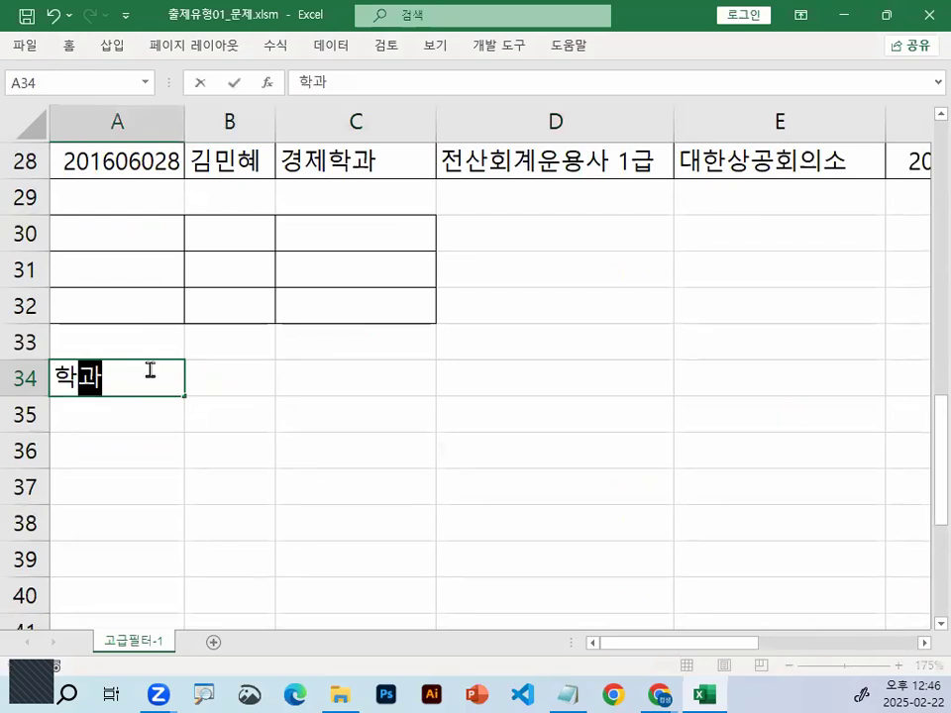
{"action": "type", "text": "가 영ㅇㅕ"}
{"action": "key", "text": "BackSpace"}
{"action": "key", "text": "BackSpace"}
{"action": "key", "text": "BackSpace"}
{"action": "type", "text": "ㄱㅕㅇㅇㅕㅎㅏㄱㅗㅏ ㅇㅣㅁ"}
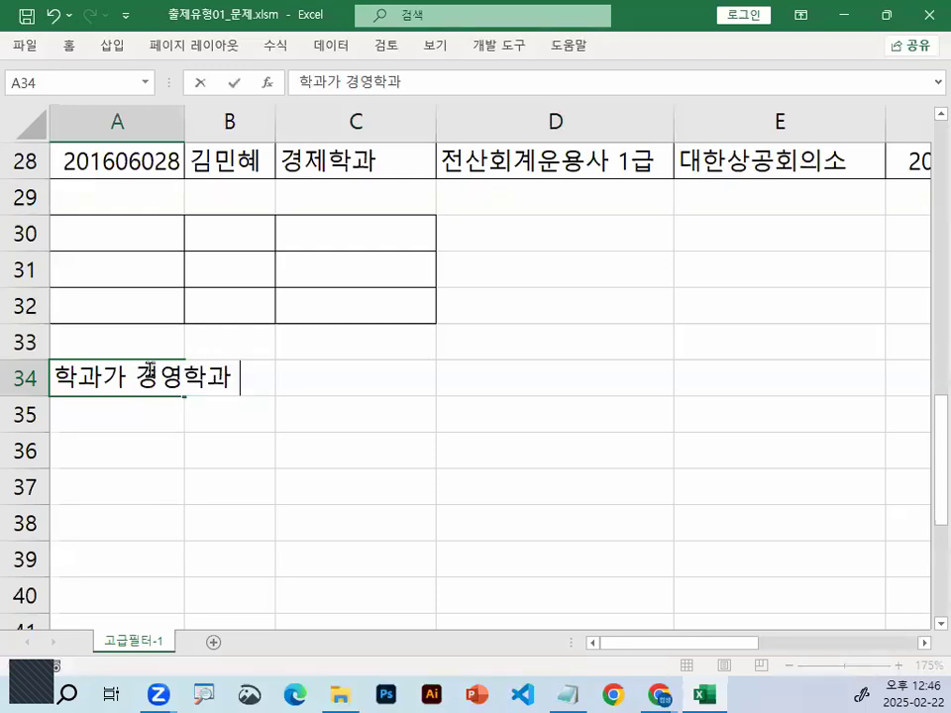
{"action": "type", "text": "ㅕㄴㅅㅓ "}
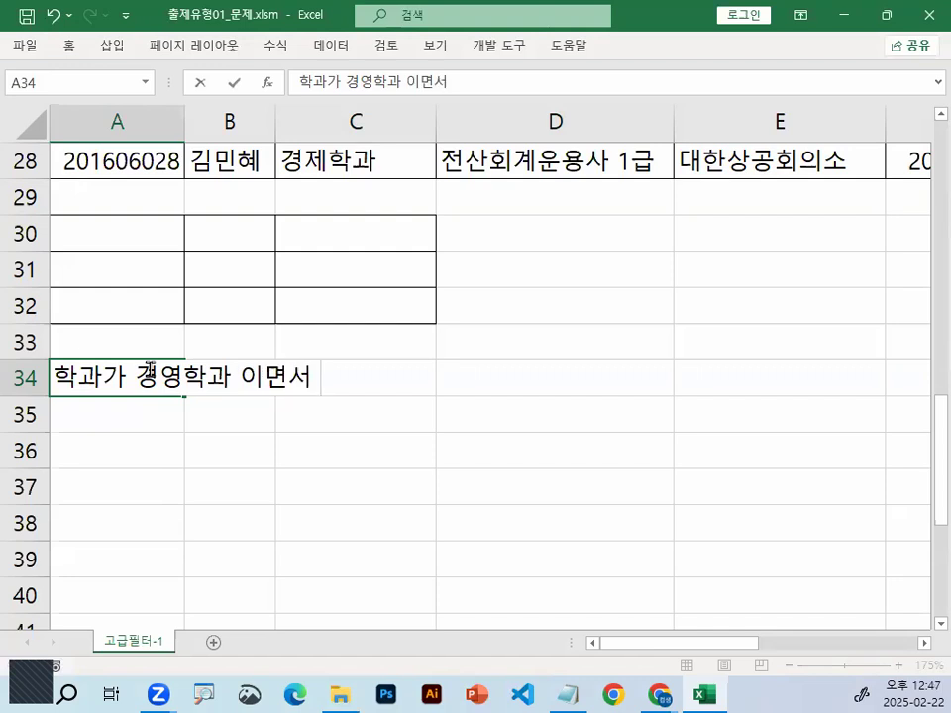
{"action": "type", "text": "ㅈㅏㄱㅕㄱㅈㅡㅇㅁㅕㅇㅇㅣ ㅋ"}
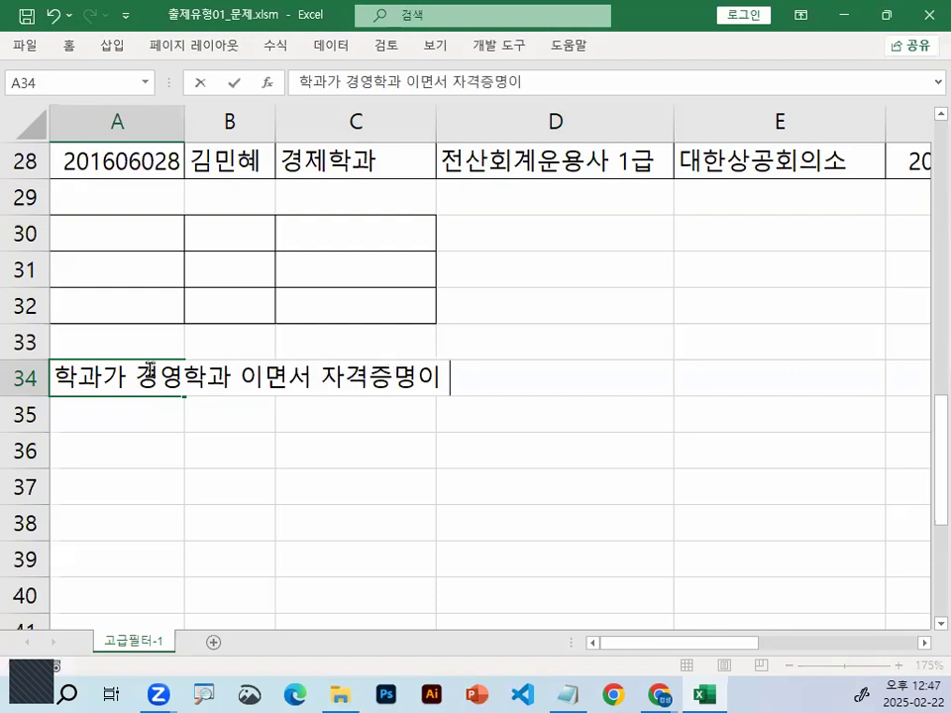
{"action": "type", "text": "ㅓㅁㅍㅠㅌㅓㅎㅗㅏㄹㅇㅛㅇㄴㅡㅇㄹ"}
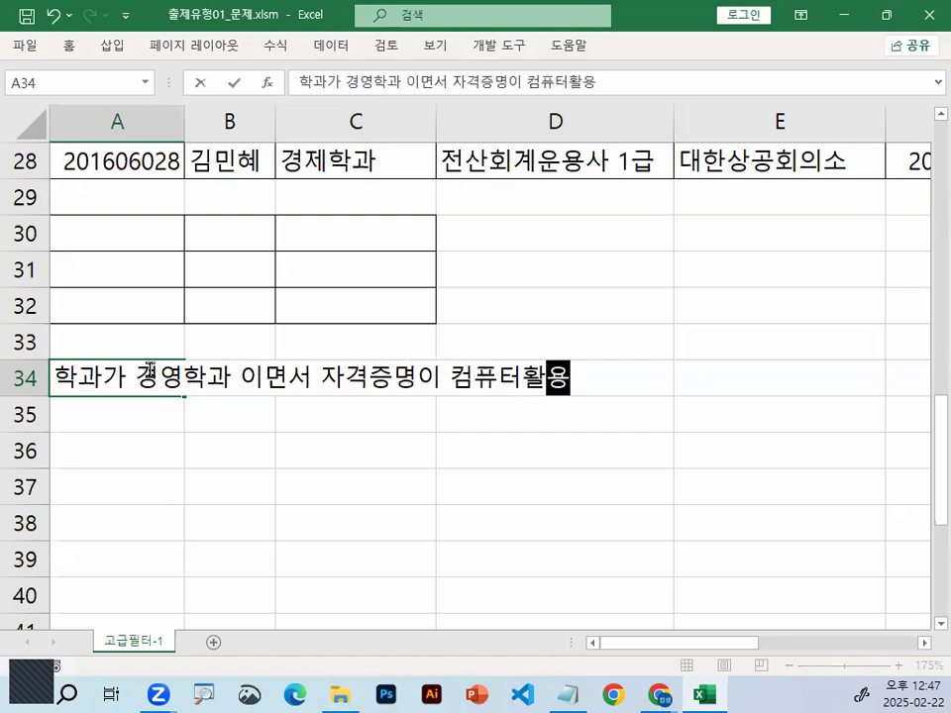
{"action": "type", "text": "ㅕㄱ 2ㄱㅡㅂ"}
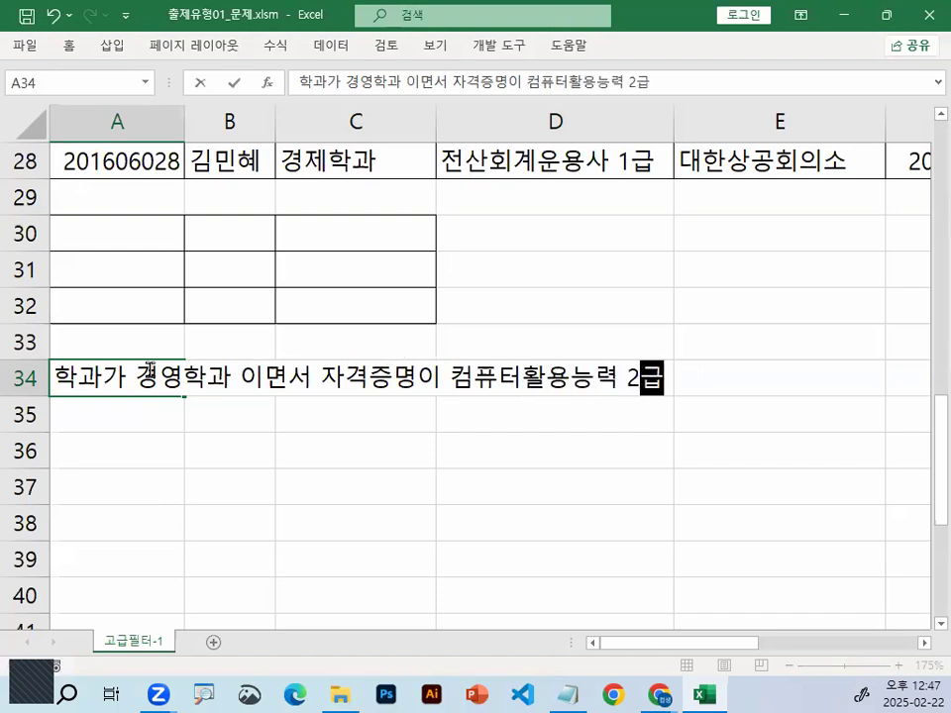
{"action": "key", "text": "Return"}
{"action": "mouse_move", "coordinate": [203, 401]}
{"action": "left_mouse_down"}
{"action": "mouse_move", "coordinate": [17, 376]}
{"action": "mouse_move", "coordinate": [233, 402]}
{"action": "left_mouse_up"}
{"action": "mouse_move", "coordinate": [630, 384]}
{"action": "left_mouse_down"}
{"action": "mouse_move", "coordinate": [505, 414]}
{"action": "mouse_move", "coordinate": [503, 346]}
{"action": "mouse_move", "coordinate": [615, 371]}
{"action": "left_mouse_up"}
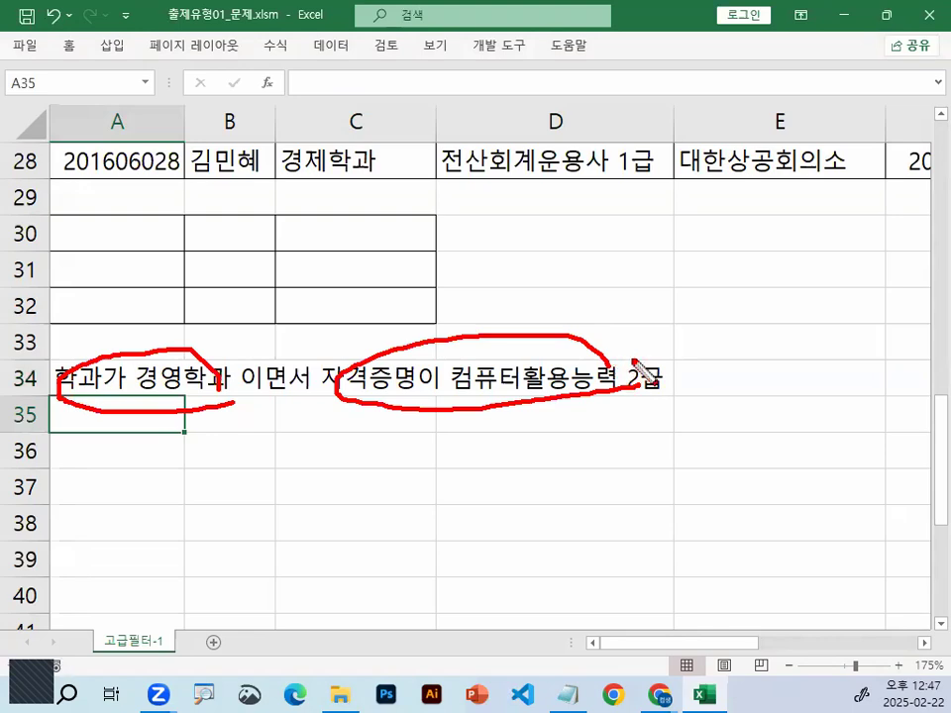
{"action": "key", "text": "Escape"}
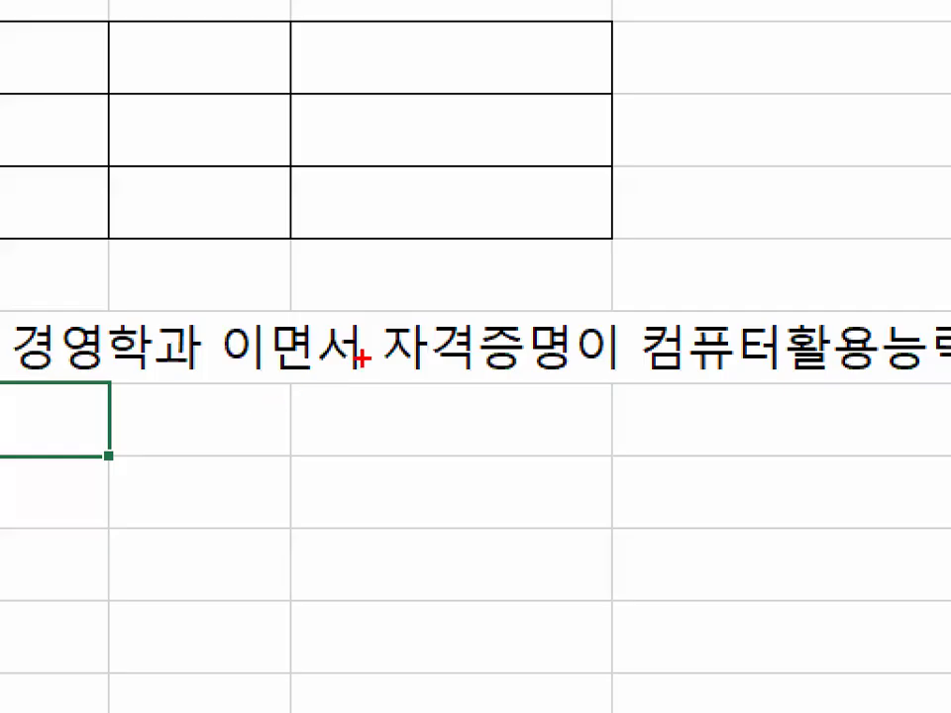
{"action": "mouse_move", "coordinate": [310, 382]}
{"action": "left_mouse_down"}
{"action": "mouse_move", "coordinate": [270, 392]}
{"action": "mouse_move", "coordinate": [293, 373]}
{"action": "left_mouse_up"}
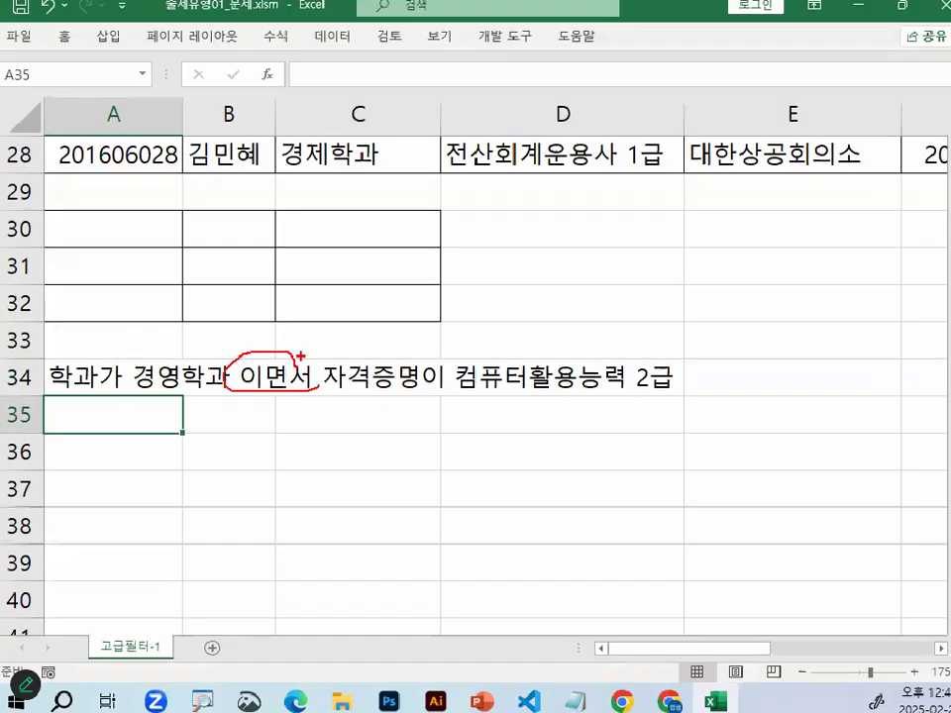
{"action": "key", "text": "Escape"}
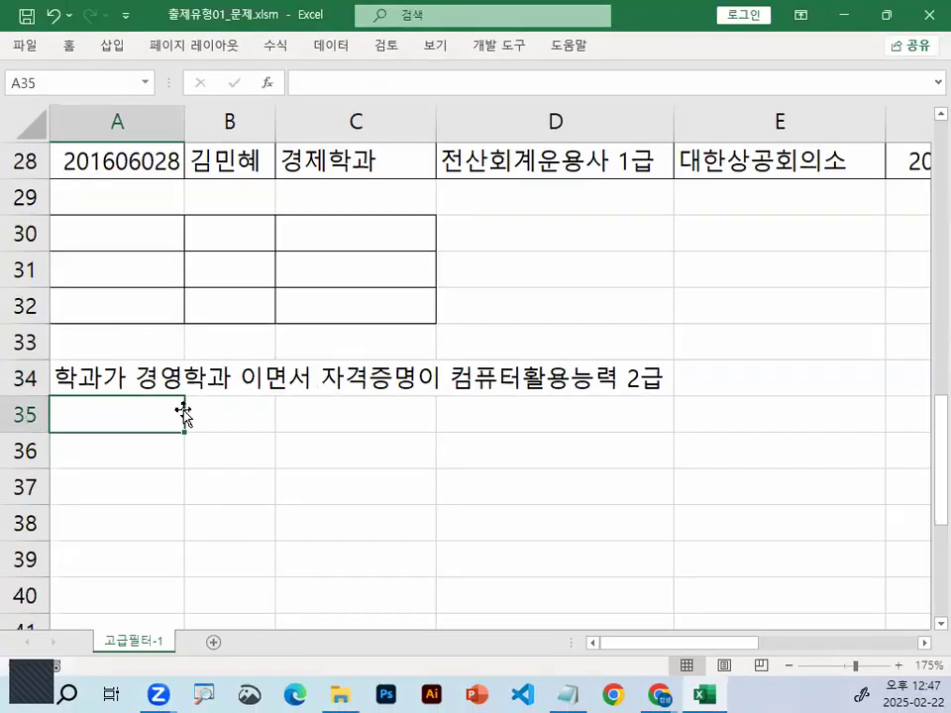
Enter the note "같은행에 조건을 입력하면 동시만족" in cell A35, beneath the condition text
{"action": "type", "text": "같은행에 "}
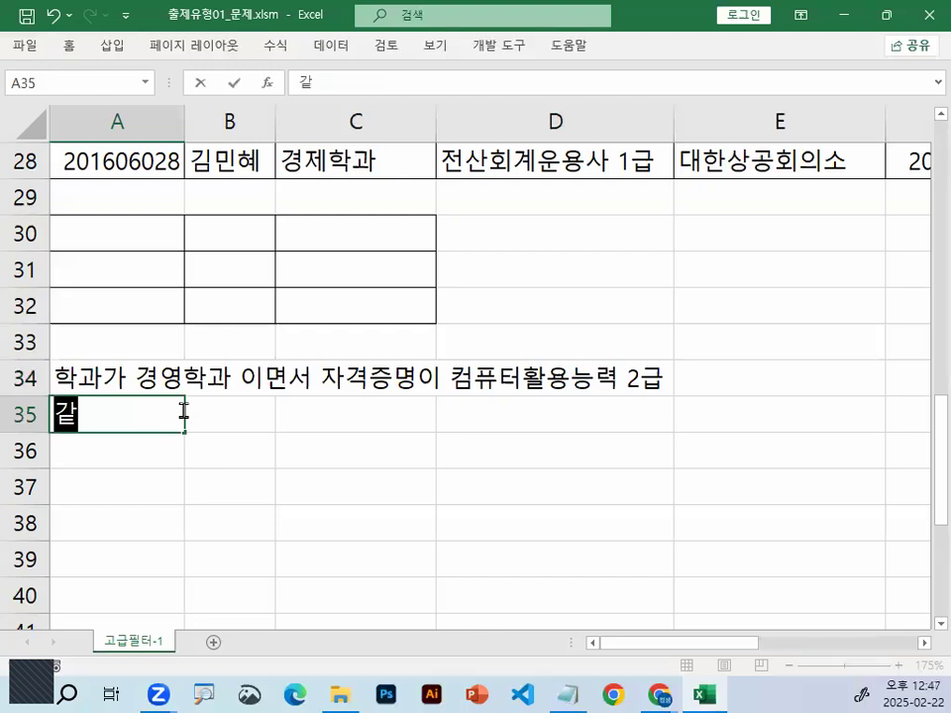
{"action": "type", "text": "조건"}
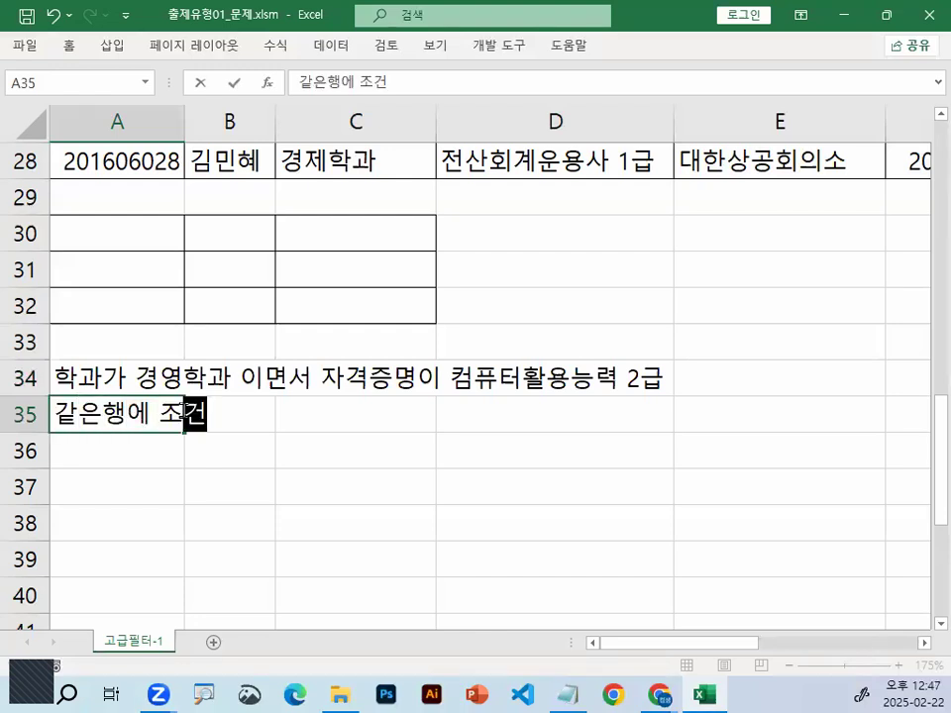
{"action": "type", "text": "을 입력하며면 동시만족"}
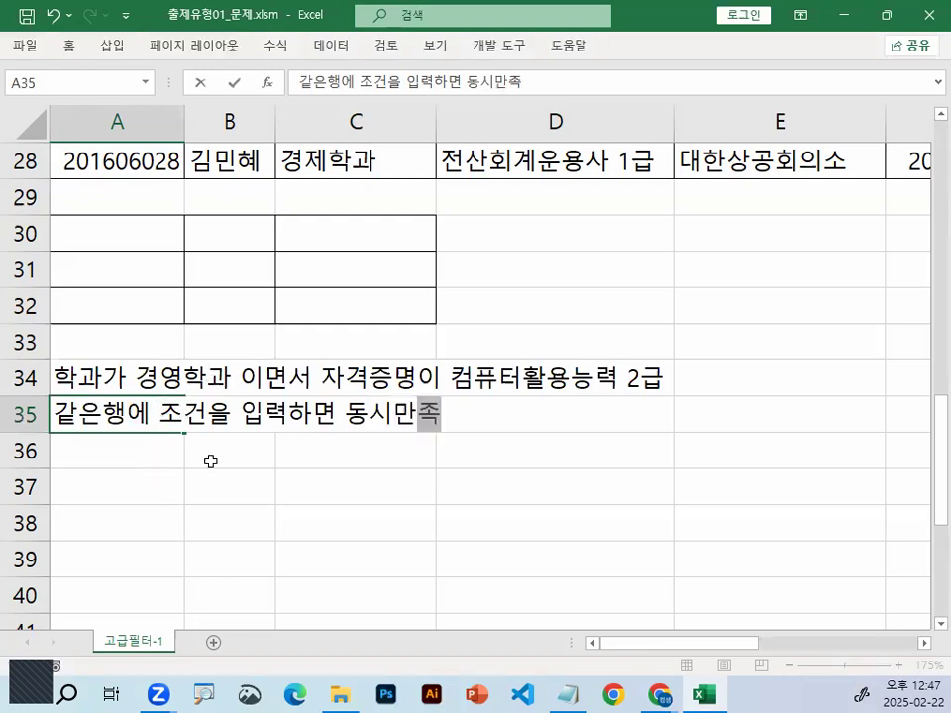
{"action": "left_click", "coordinate": [259, 446]}
Review criteria cell A30 against the condition text, then examine the 학과 and 자격증명 headers and the values beneath them in the data table
{"action": "left_click", "coordinate": [136, 224]}
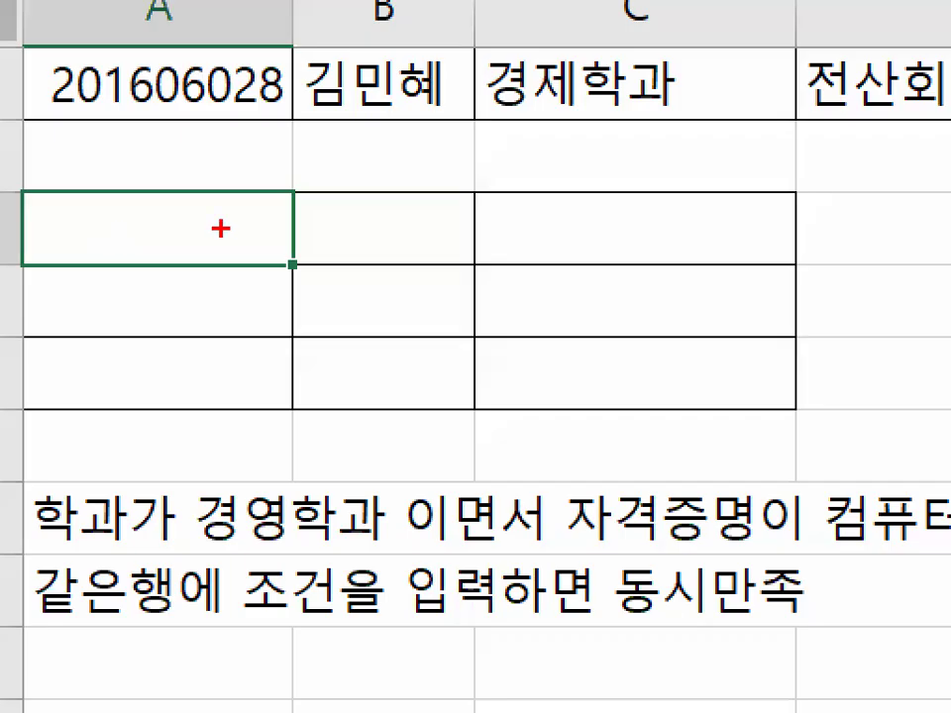
{"action": "mouse_move", "coordinate": [152, 231]}
{"action": "left_mouse_down"}
{"action": "mouse_move", "coordinate": [107, 235]}
{"action": "mouse_move", "coordinate": [155, 238]}
{"action": "left_mouse_up"}
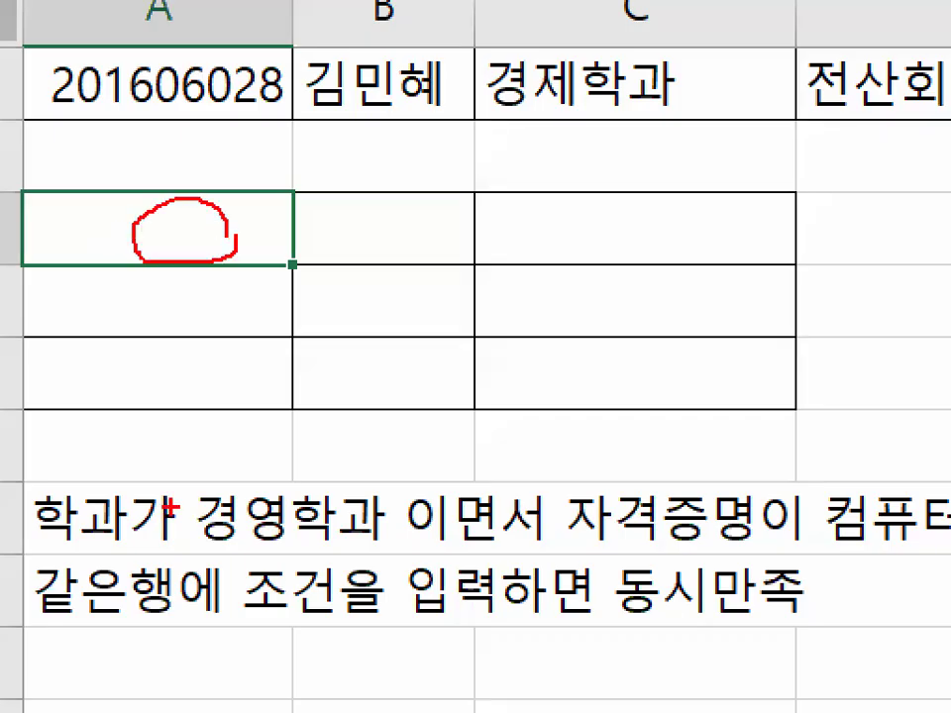
{"action": "left_click_drag", "start_coordinate": [125, 518], "coordinate": [127, 392]}
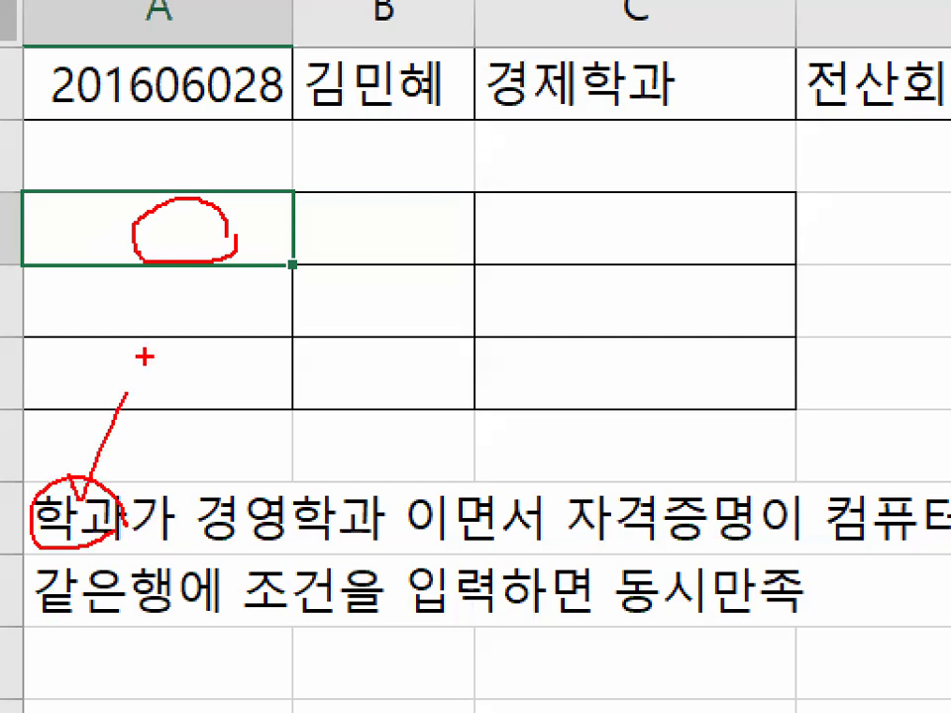
{"action": "key", "text": "Escape"}
{"action": "scroll", "coordinate": [236, 212], "scroll_direction": "up", "scroll_amount": 4}
{"action": "scroll", "coordinate": [236, 213], "scroll_direction": "up", "scroll_amount": 5}
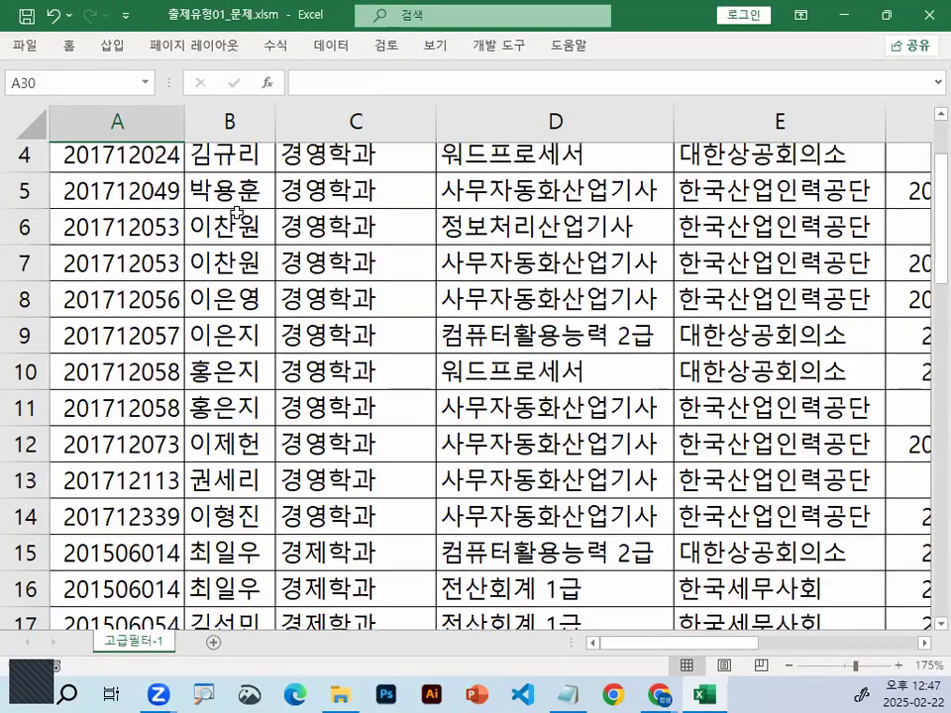
{"action": "left_click", "coordinate": [288, 191]}
{"action": "left_click_drag", "start_coordinate": [386, 176], "coordinate": [401, 191]}
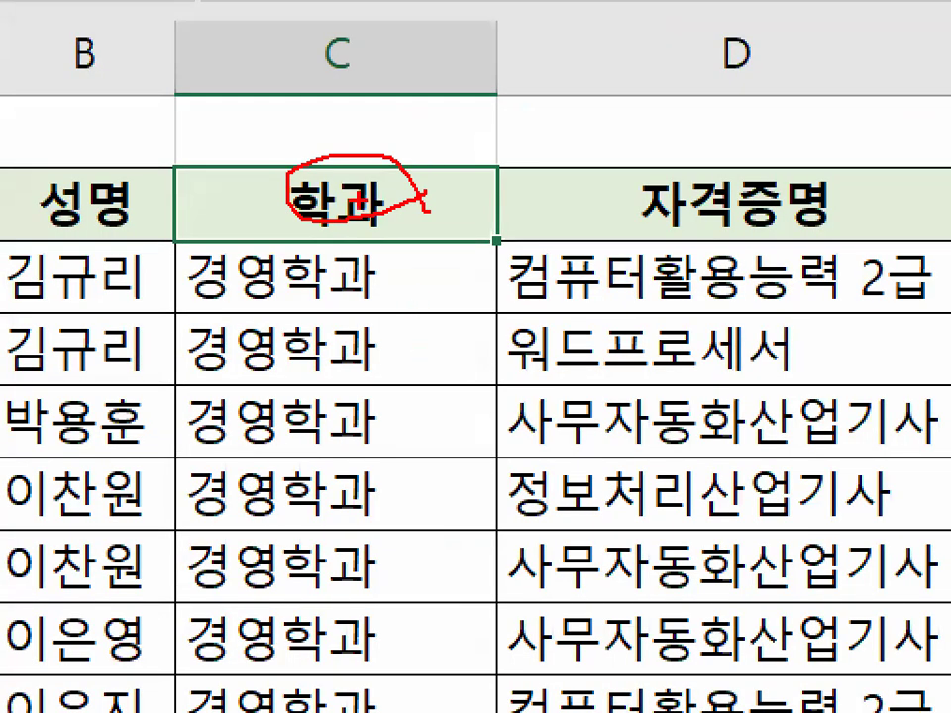
{"action": "mouse_move", "coordinate": [412, 289]}
{"action": "left_mouse_down"}
{"action": "mouse_move", "coordinate": [408, 493]}
{"action": "mouse_move", "coordinate": [474, 374]}
{"action": "left_mouse_up"}
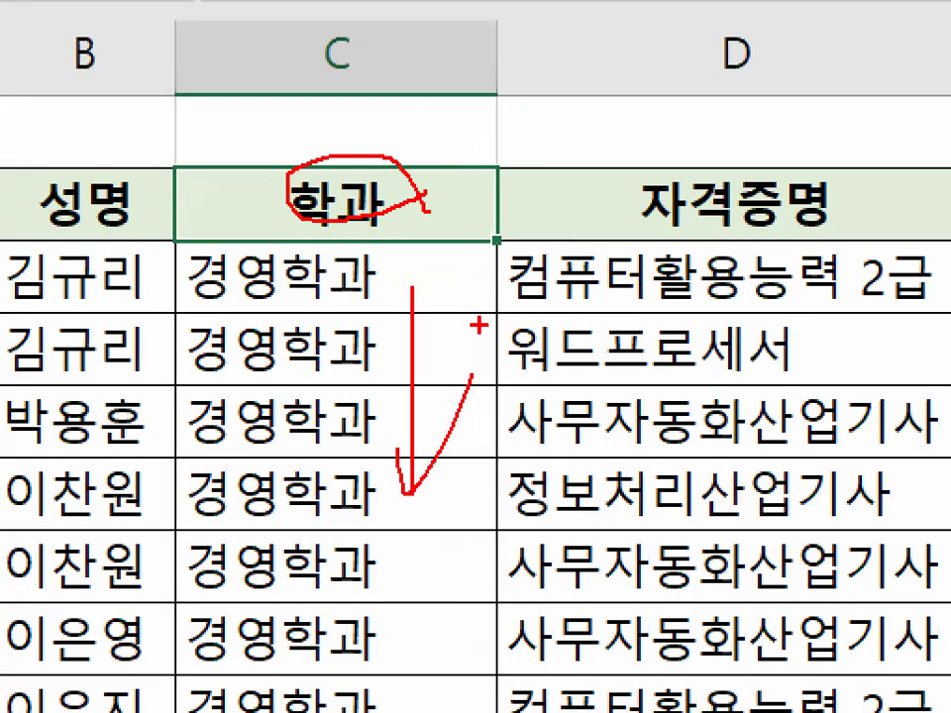
{"action": "mouse_move", "coordinate": [335, 301]}
{"action": "left_mouse_down"}
{"action": "mouse_move", "coordinate": [212, 255]}
{"action": "mouse_move", "coordinate": [300, 288]}
{"action": "mouse_move", "coordinate": [297, 637]}
{"action": "left_mouse_up"}
{"action": "left_click_drag", "start_coordinate": [259, 553], "coordinate": [406, 493]}
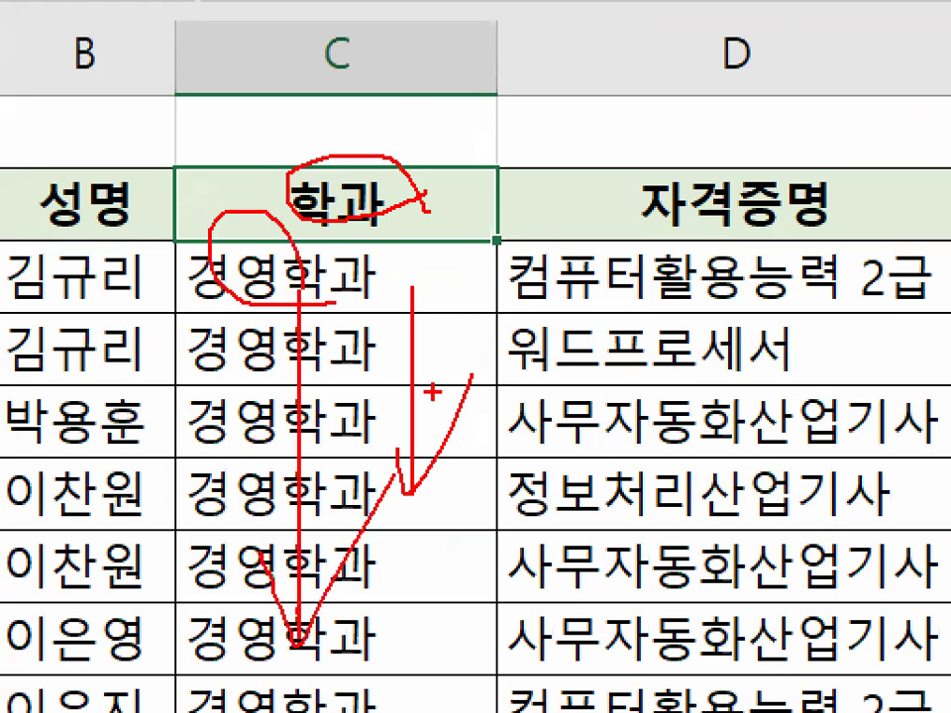
{"action": "left_click_drag", "start_coordinate": [778, 193], "coordinate": [813, 228]}
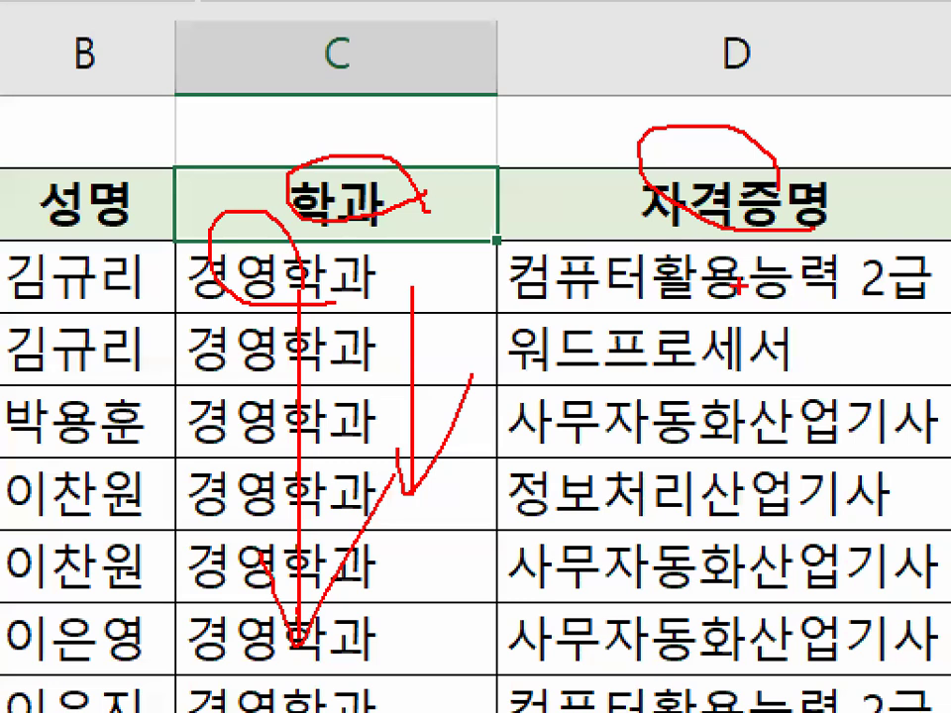
{"action": "left_click_drag", "start_coordinate": [738, 248], "coordinate": [765, 266]}
{"action": "left_click_drag", "start_coordinate": [644, 318], "coordinate": [570, 407]}
{"action": "left_click_drag", "start_coordinate": [599, 342], "coordinate": [662, 387]}
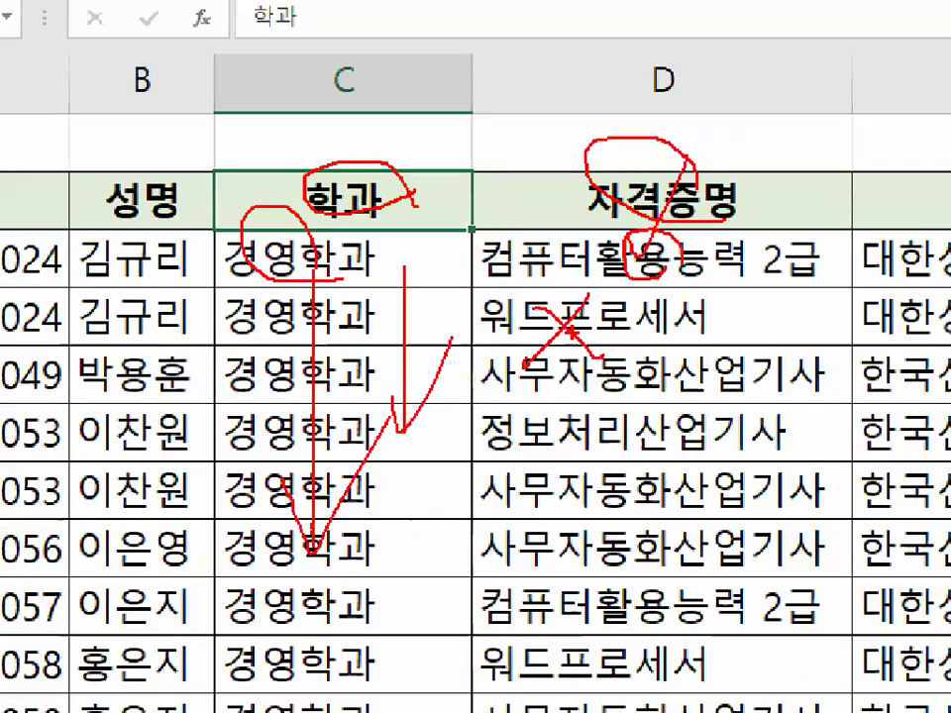
Compare the 학과 and 자격증명 values in rows 15, 9 and 3 to check which records meet both conditions
{"action": "scroll", "coordinate": [591, 411], "scroll_direction": "down", "scroll_amount": 2}
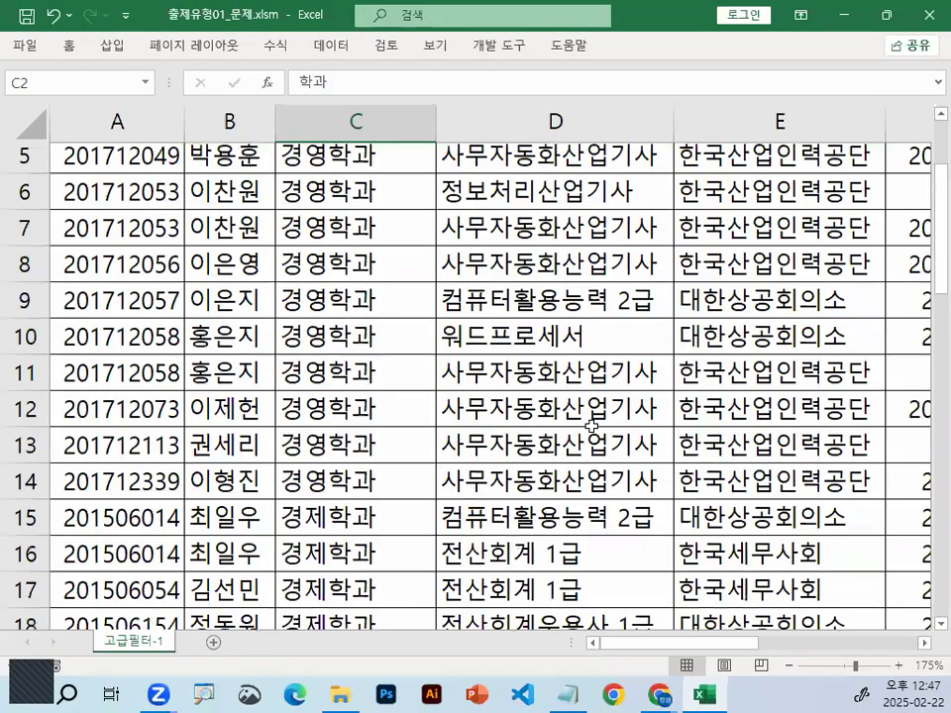
{"action": "left_click", "coordinate": [526, 453]}
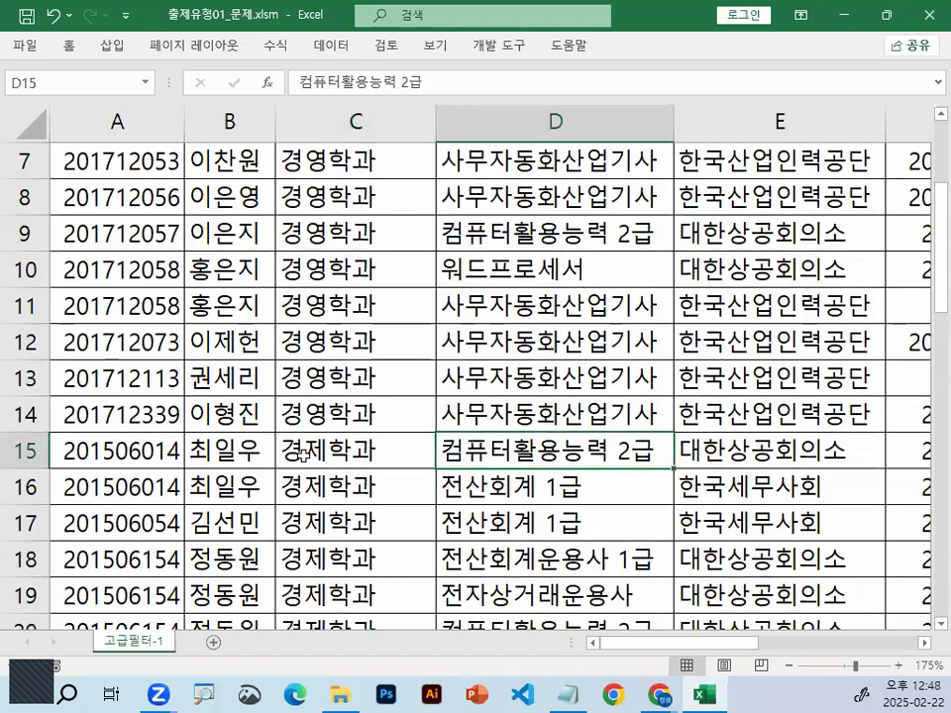
{"action": "left_click", "coordinate": [378, 451]}
{"action": "left_click", "coordinate": [327, 234]}
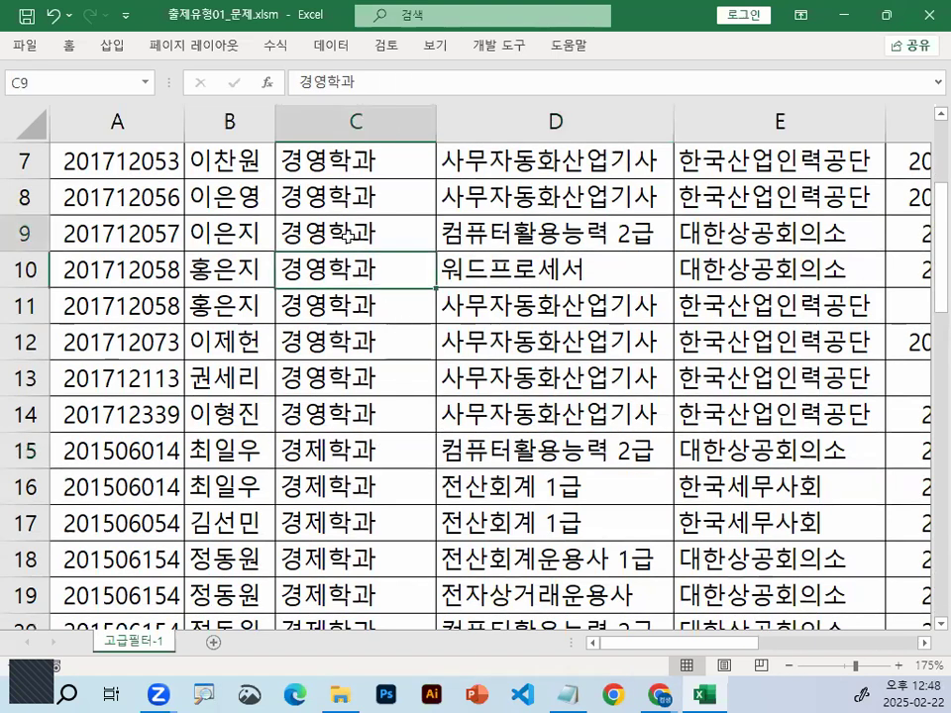
{"action": "mouse_move", "coordinate": [230, 234]}
{"action": "left_mouse_down"}
{"action": "mouse_move", "coordinate": [594, 234]}
{"action": "mouse_move", "coordinate": [329, 208]}
{"action": "mouse_move", "coordinate": [482, 236]}
{"action": "left_mouse_up"}
{"action": "key", "text": "Escape"}
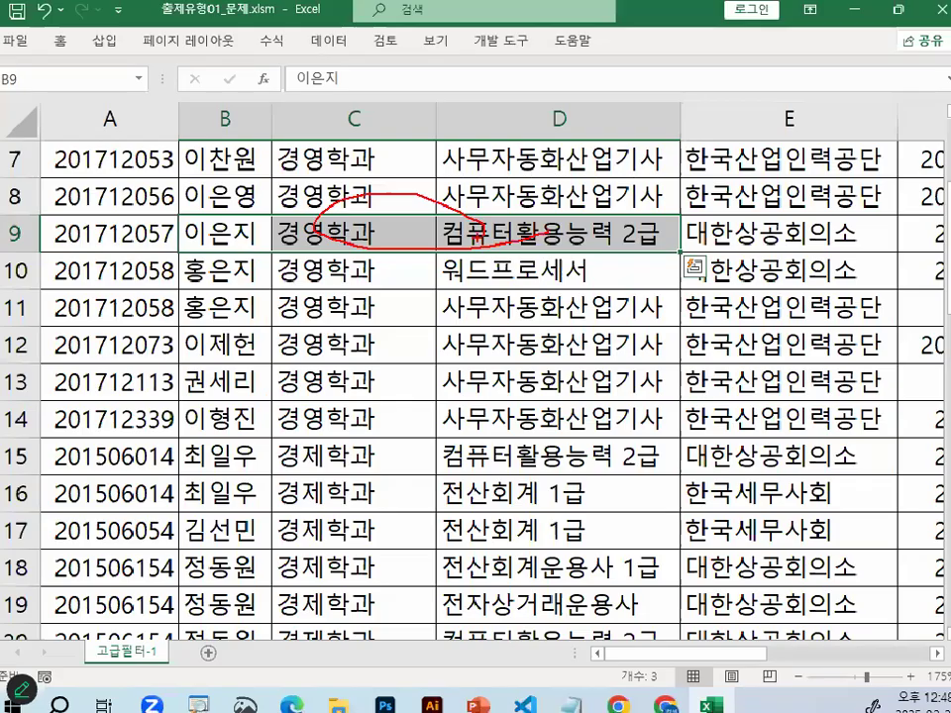
{"action": "left_click", "coordinate": [373, 233]}
{"action": "left_click", "coordinate": [511, 232]}
{"action": "left_click", "coordinate": [347, 230]}
{"action": "left_click", "coordinate": [462, 230]}
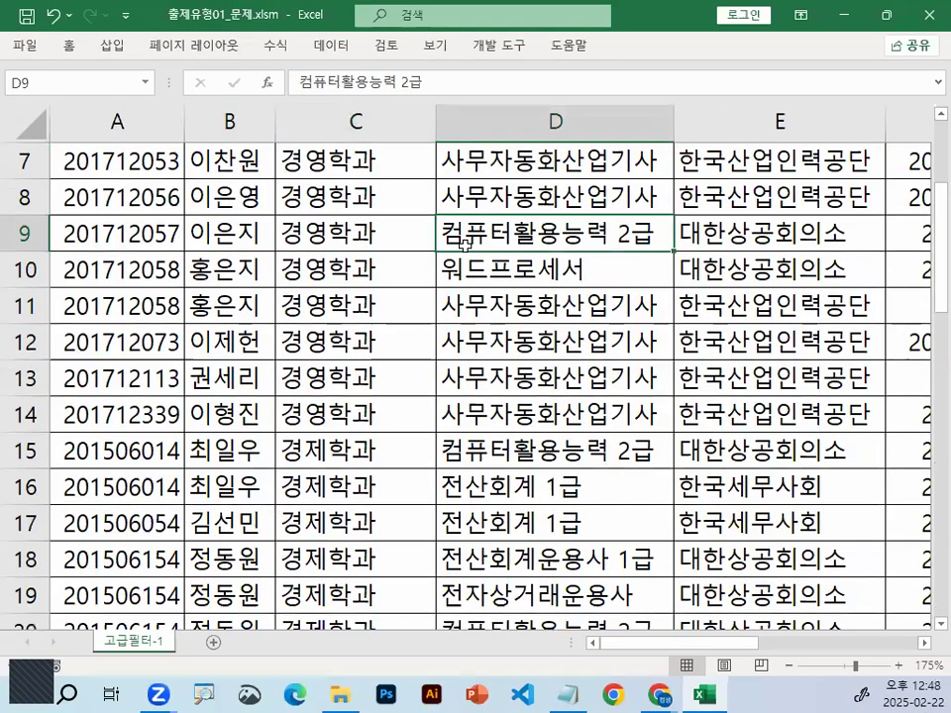
{"action": "scroll", "coordinate": [463, 238], "scroll_direction": "up", "scroll_amount": 2}
{"action": "left_click", "coordinate": [397, 244]}
{"action": "left_click", "coordinate": [524, 219]}
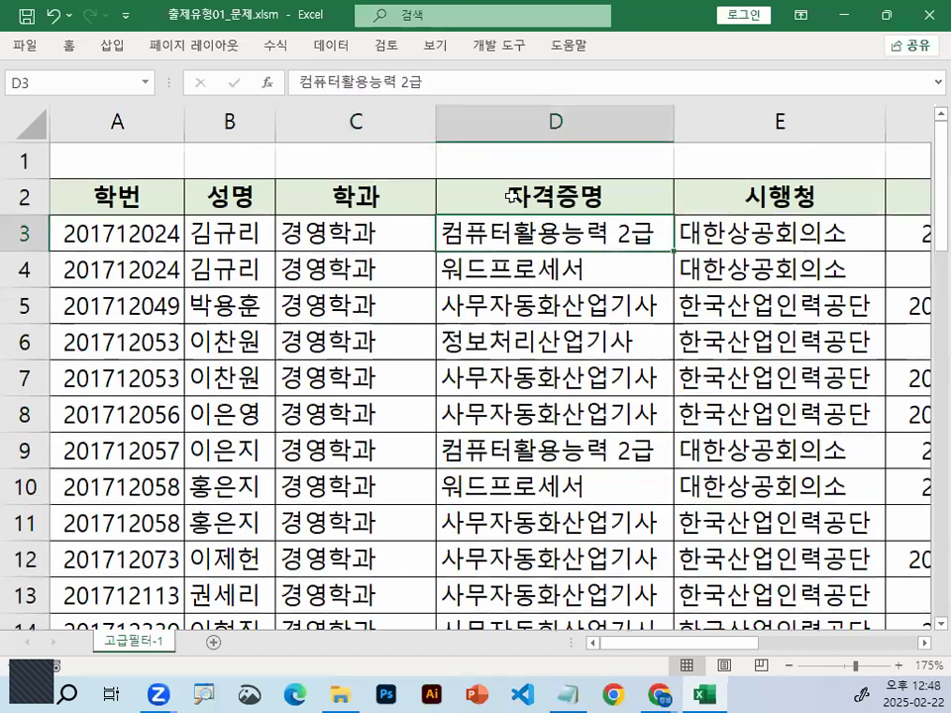
Enter the criteria header 학과 in A30 and the condition 경영학과 in A31
{"action": "scroll", "coordinate": [551, 176], "scroll_direction": "down", "scroll_amount": 8}
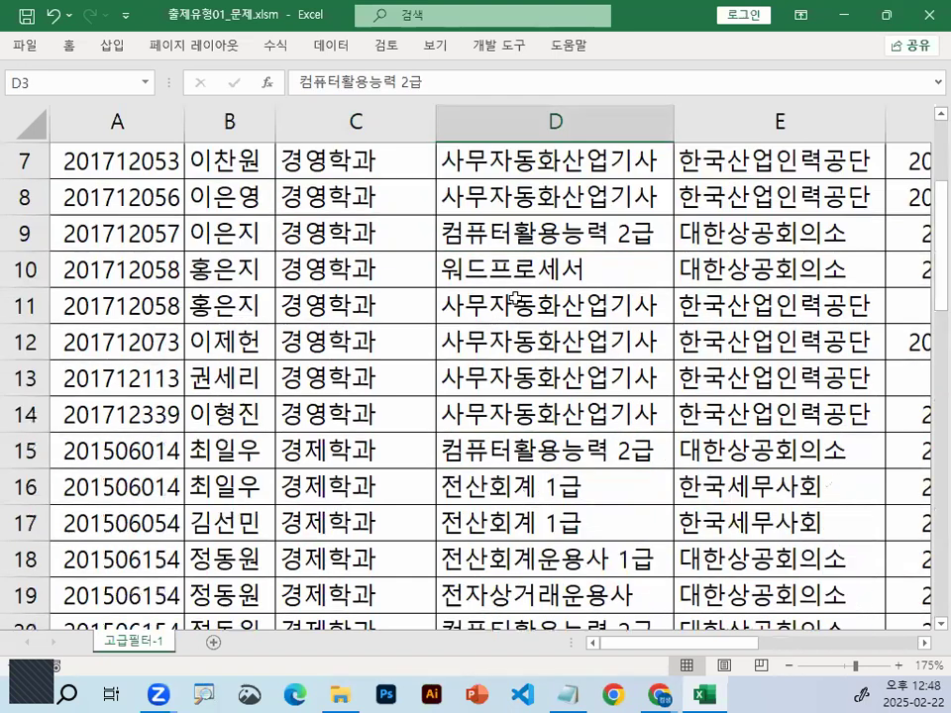
{"action": "left_click", "coordinate": [125, 338]}
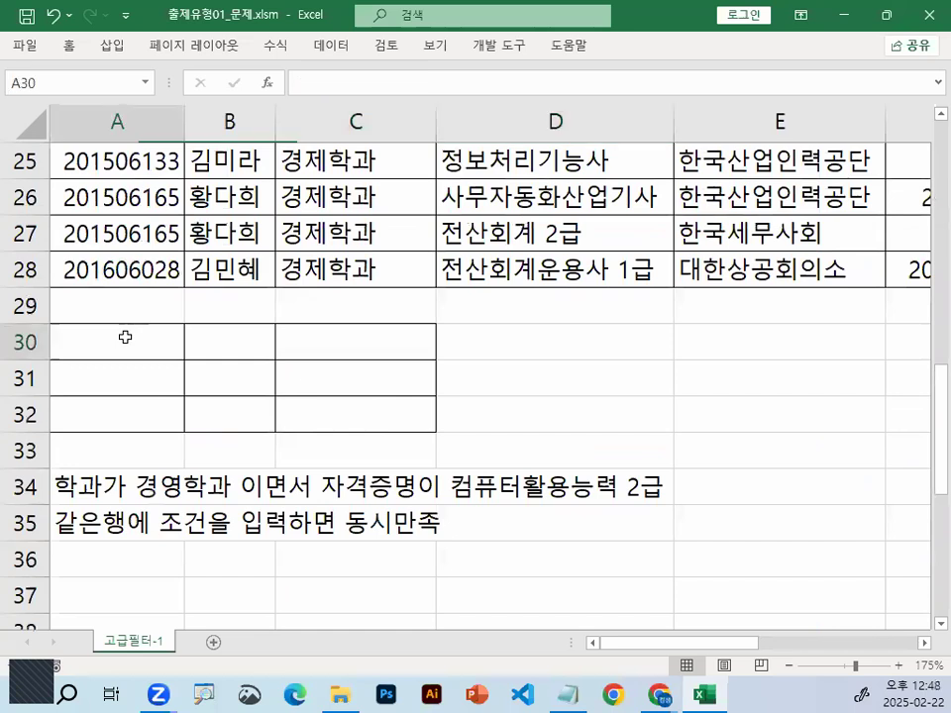
{"action": "type", "text": "학과"}
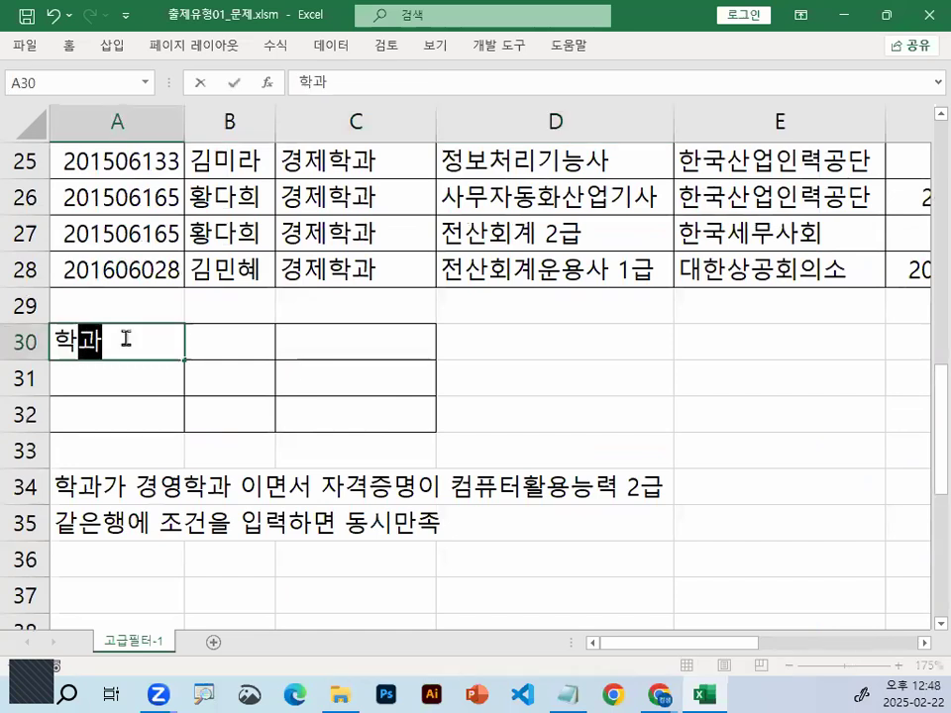
{"action": "key", "text": "Return"}
{"action": "type", "text": "ㄱ경영학과"}
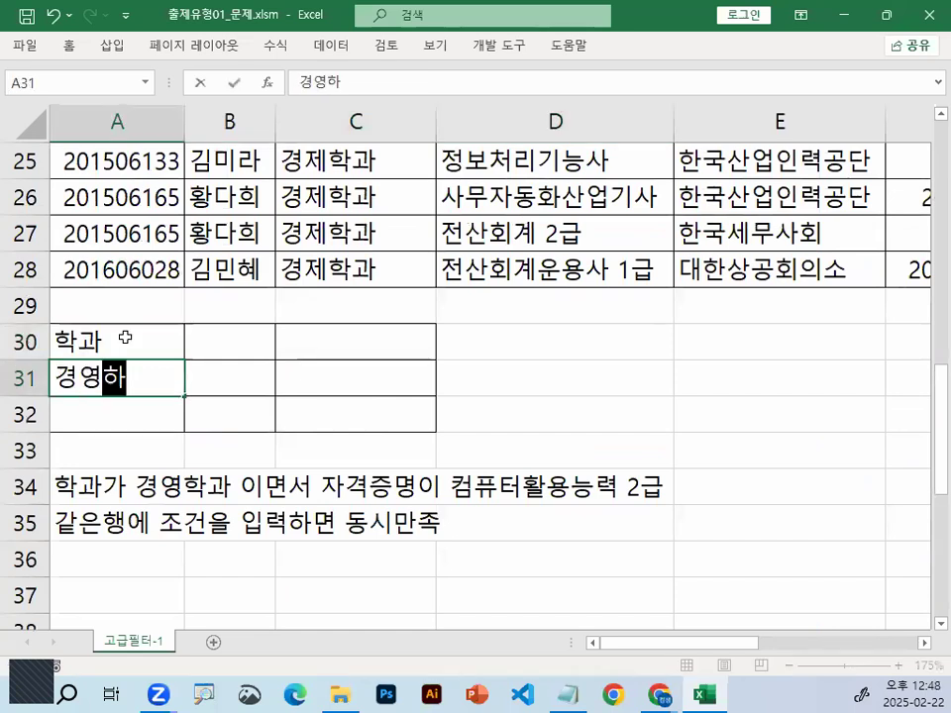
{"action": "key", "text": "Return"}
Enter 자격증명 in B30 as the second criteria header, beside 학과
{"action": "key", "text": "Up"}
{"action": "key", "text": "Up"}
{"action": "key", "text": "Right"}
{"action": "key", "text": "Left"}
{"action": "key", "text": "shift+Right"}
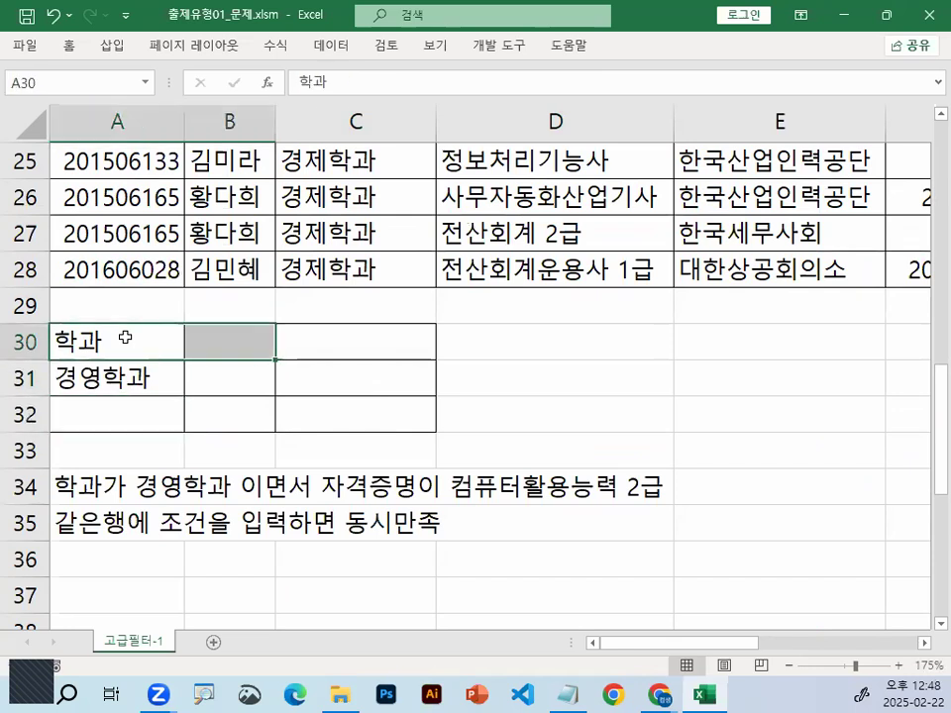
{"action": "key", "text": "Right"}
{"action": "key", "text": "Left"}
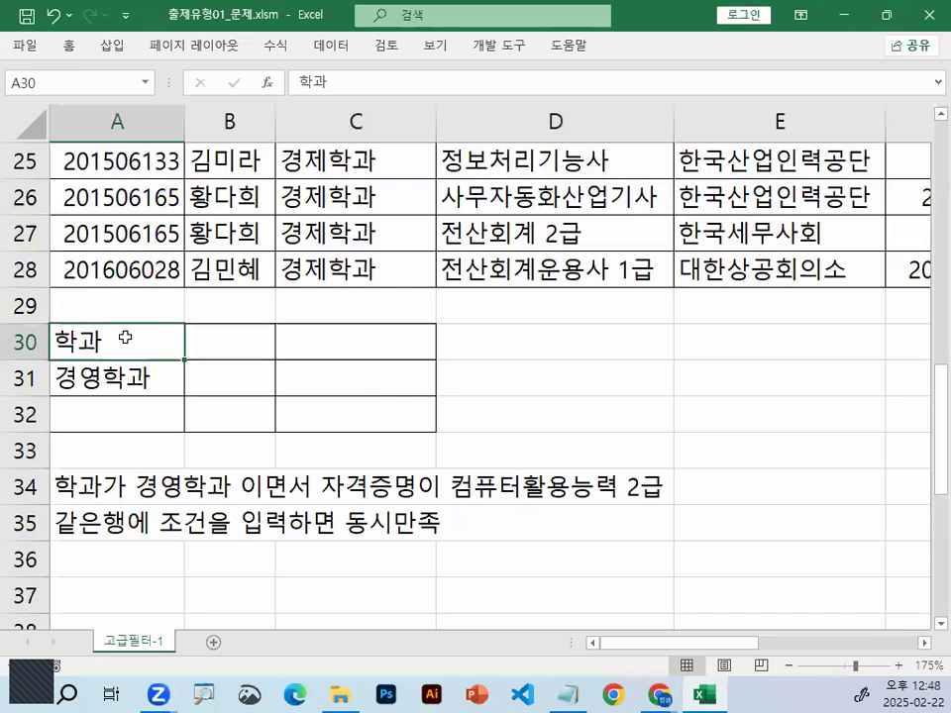
{"action": "key", "text": "Tab"}
{"action": "type", "text": "자격증명"}
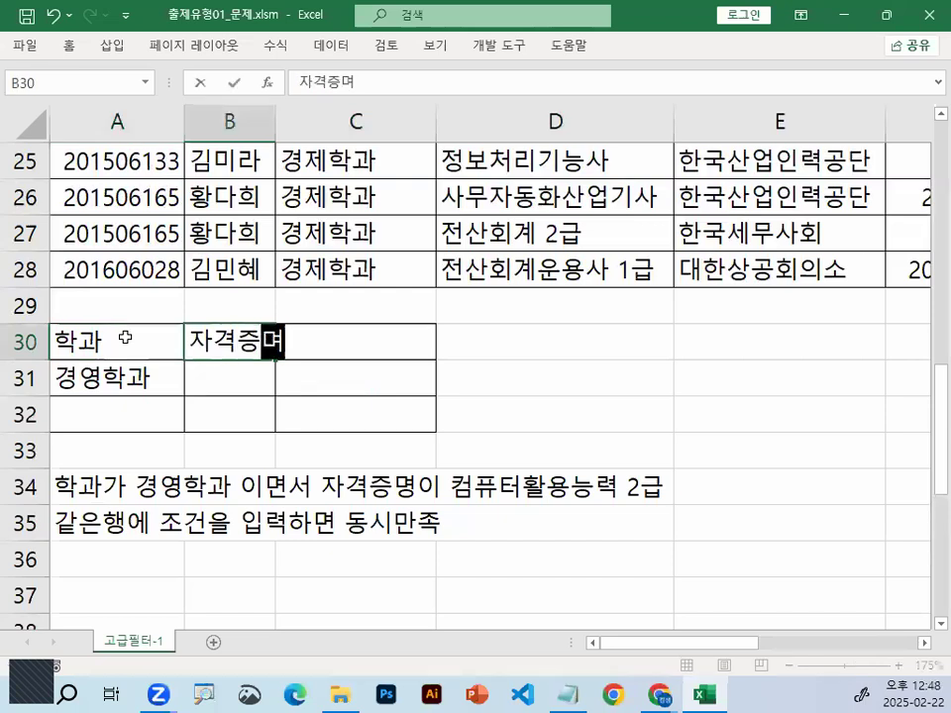
{"action": "key", "text": "Return"}
Widen column B so the 자격증명 criteria header fits inside its cell
{"action": "left_click_drag", "start_coordinate": [275, 121], "coordinate": [342, 123]}
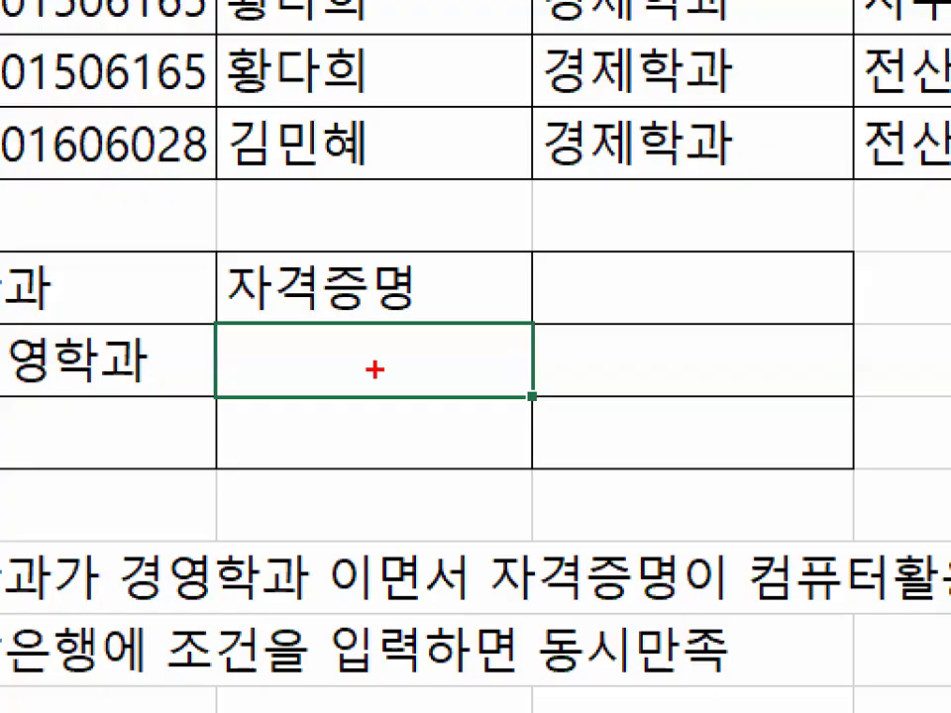
{"action": "left_click_drag", "start_coordinate": [319, 335], "coordinate": [384, 373]}
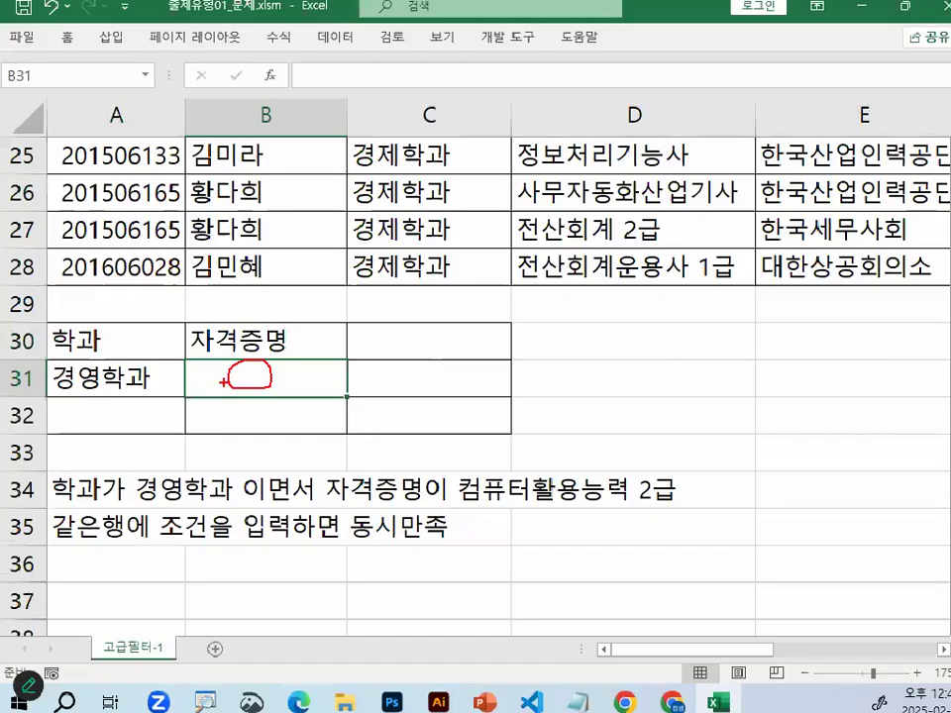
{"action": "left_click", "coordinate": [259, 453]}
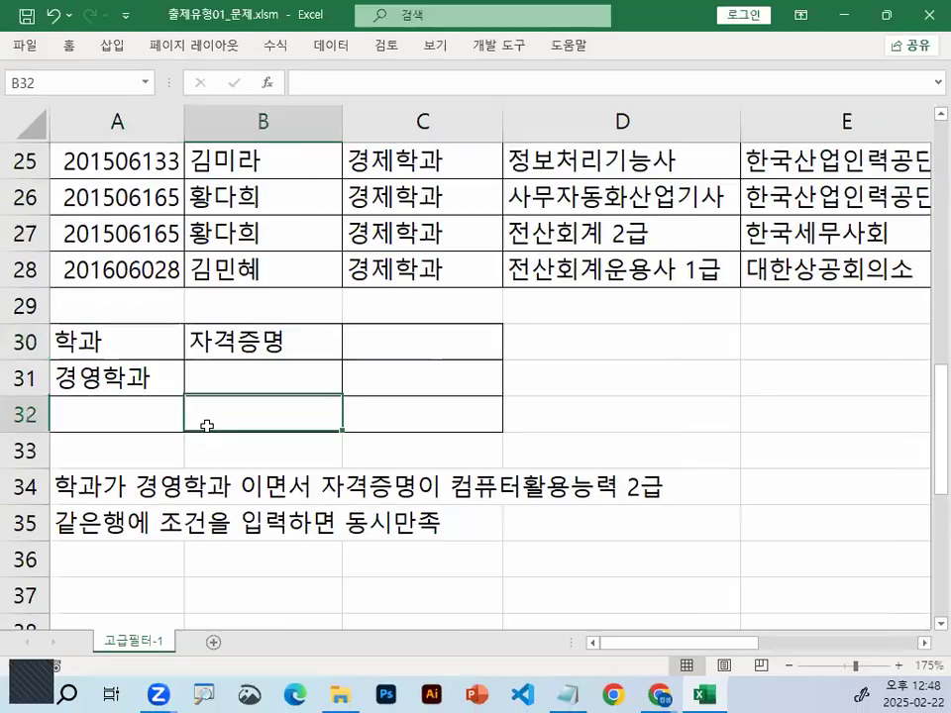
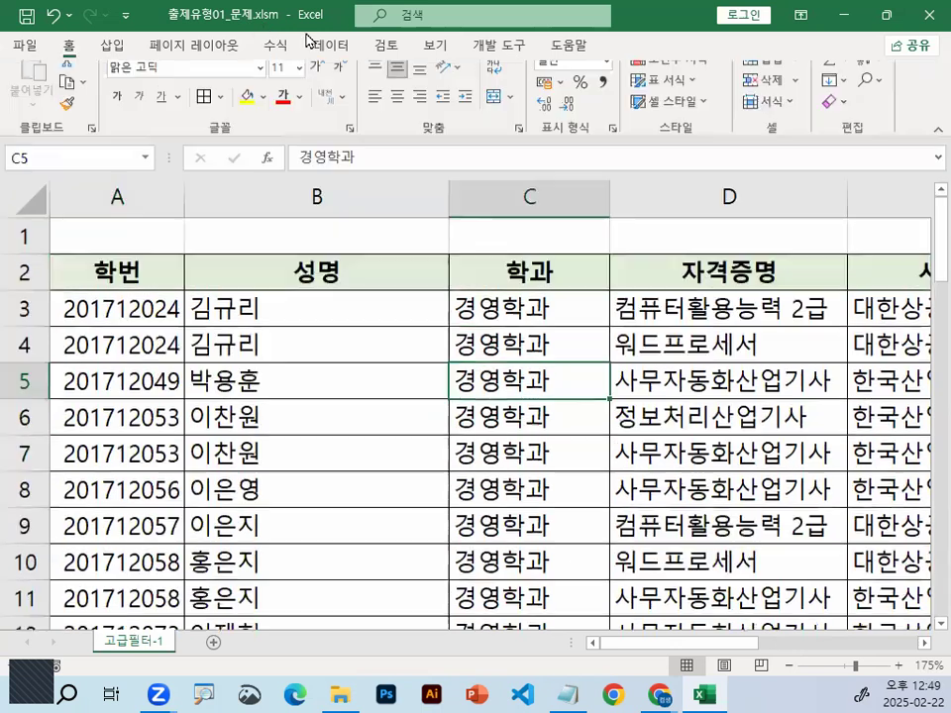
Run an advanced filter on A2:F28 with criteria range A30:B31, copying the matching records to another location starting at A34
{"action": "left_click", "coordinate": [331, 44]}
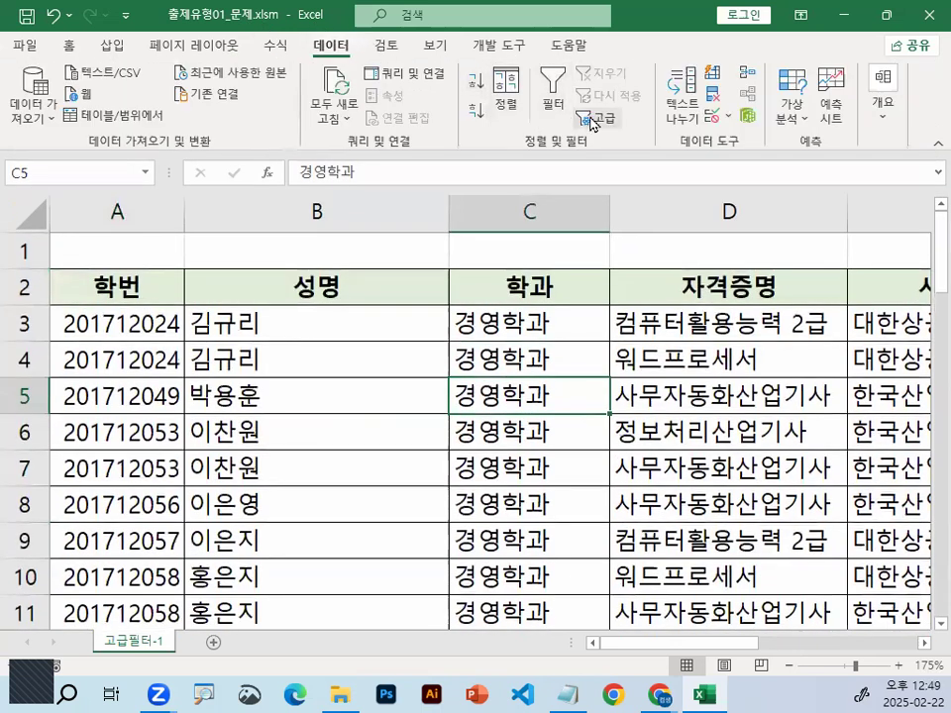
{"action": "left_click", "coordinate": [595, 118]}
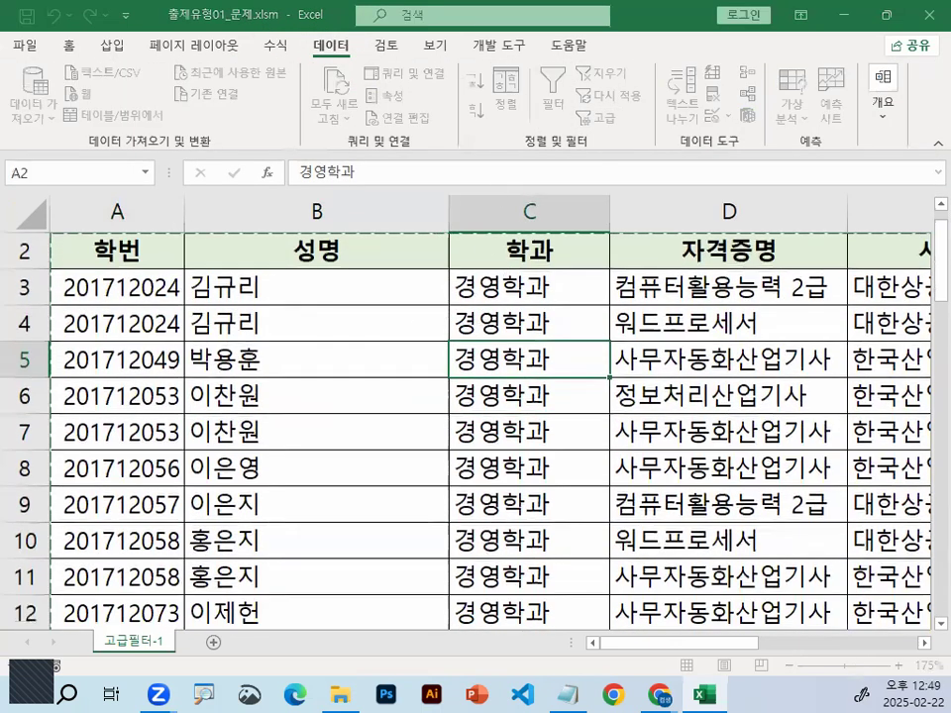
{"action": "left_click", "coordinate": [391, 205]}
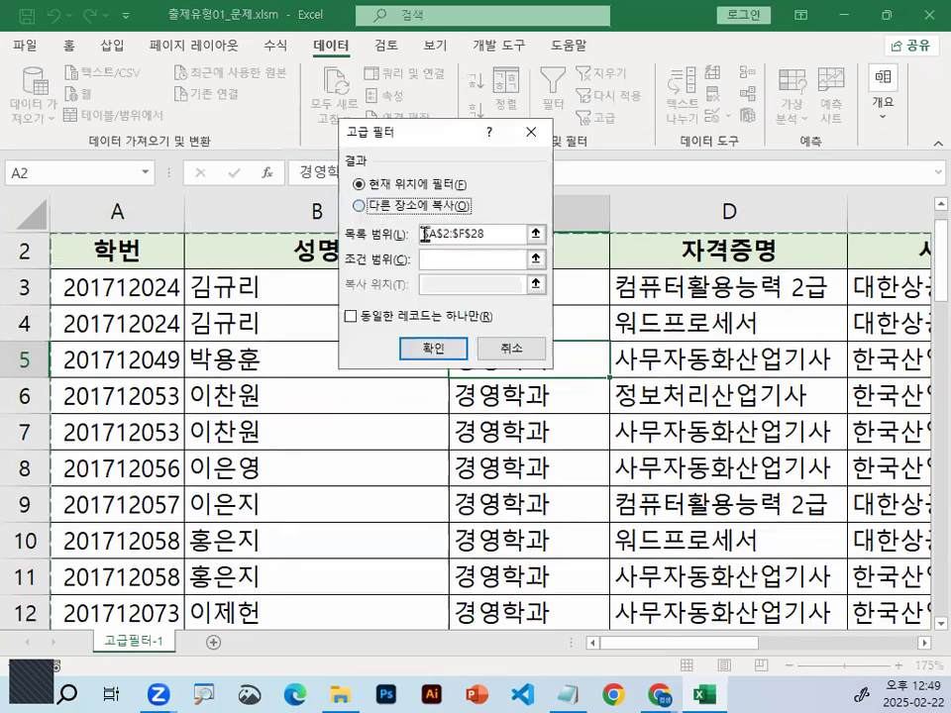
{"action": "scroll", "coordinate": [213, 386], "scroll_direction": "down", "scroll_amount": 9}
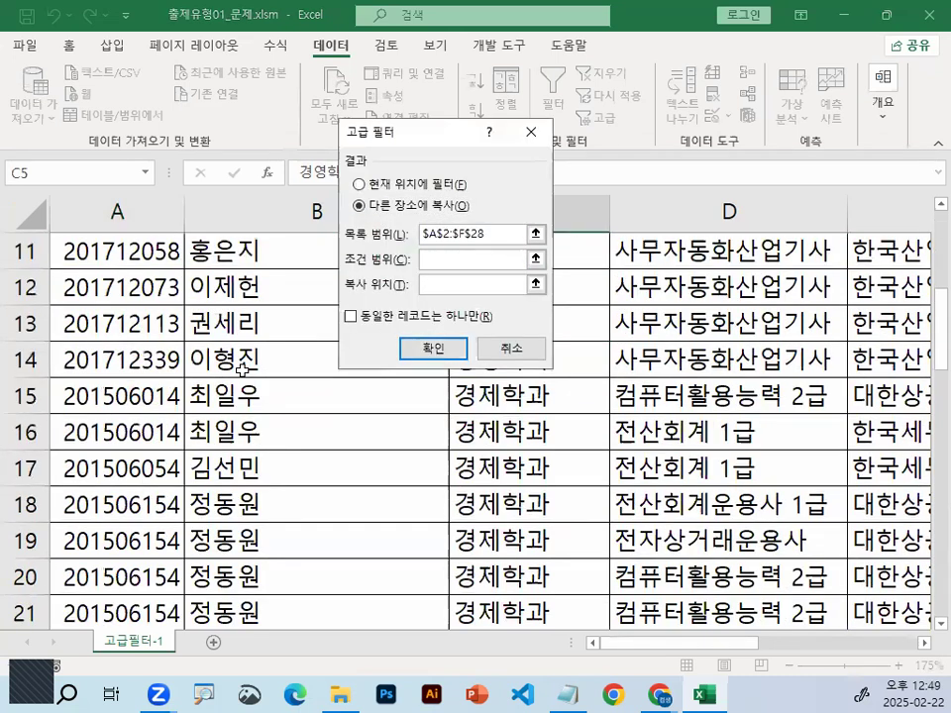
{"action": "left_click_drag", "start_coordinate": [121, 286], "coordinate": [431, 335]}
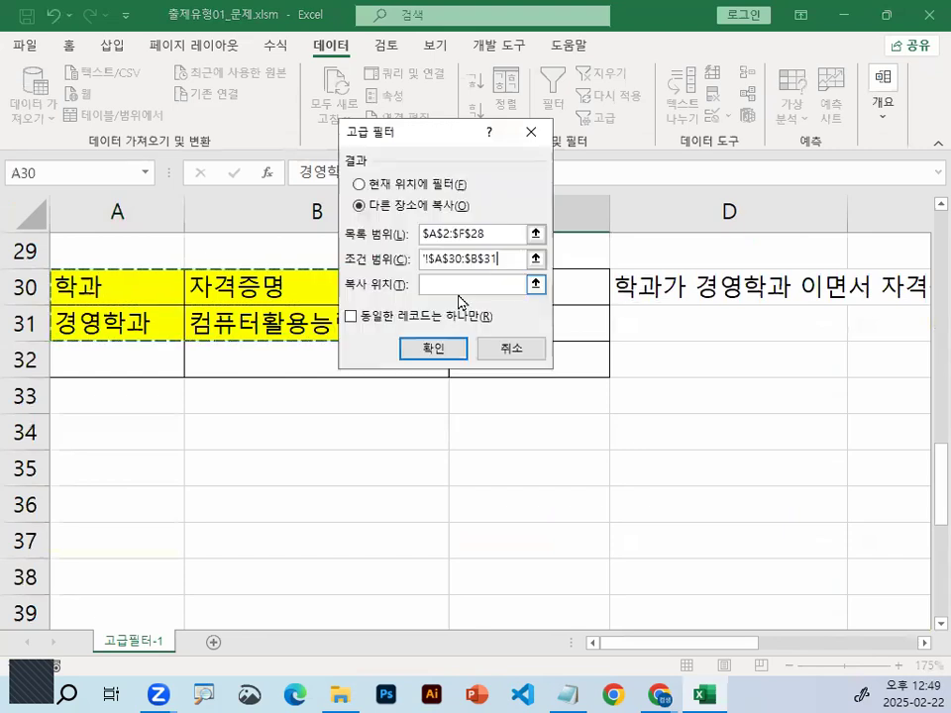
{"action": "left_click", "coordinate": [116, 430]}
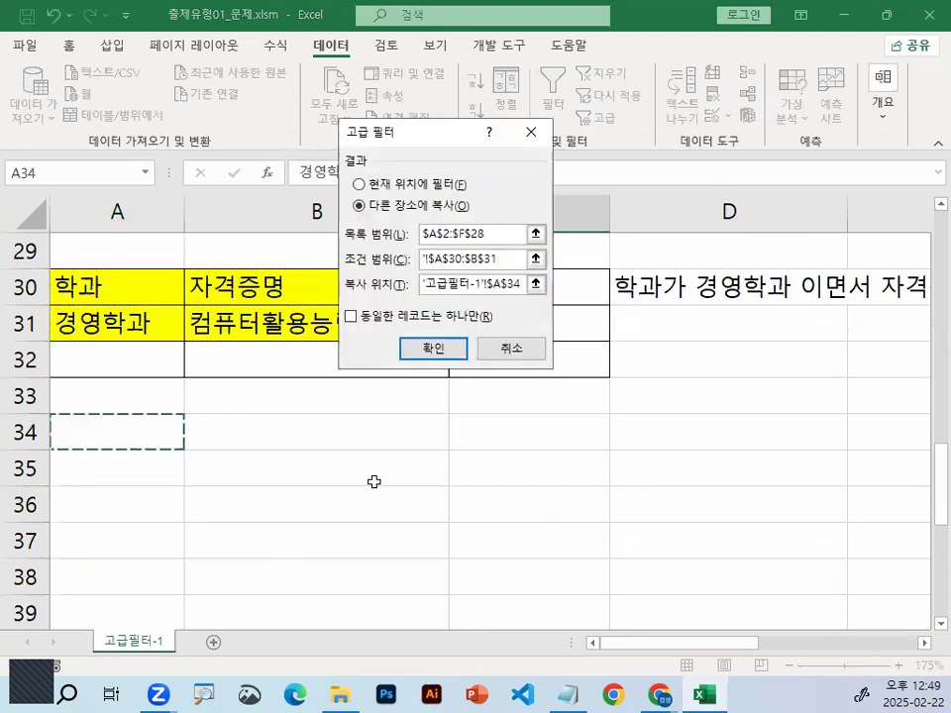
{"action": "left_click", "coordinate": [448, 349]}
Compare the extracted records in rows 35 and 36 with the conditions in A31:B31
{"action": "scroll", "coordinate": [445, 475], "scroll_direction": "down", "scroll_amount": 7}
{"action": "left_click_drag", "start_coordinate": [128, 468], "coordinate": [178, 496]}
{"action": "mouse_move", "coordinate": [801, 490]}
{"action": "left_mouse_down"}
{"action": "mouse_move", "coordinate": [631, 555]}
{"action": "mouse_move", "coordinate": [739, 514]}
{"action": "left_mouse_up"}
{"action": "key", "text": "Escape"}
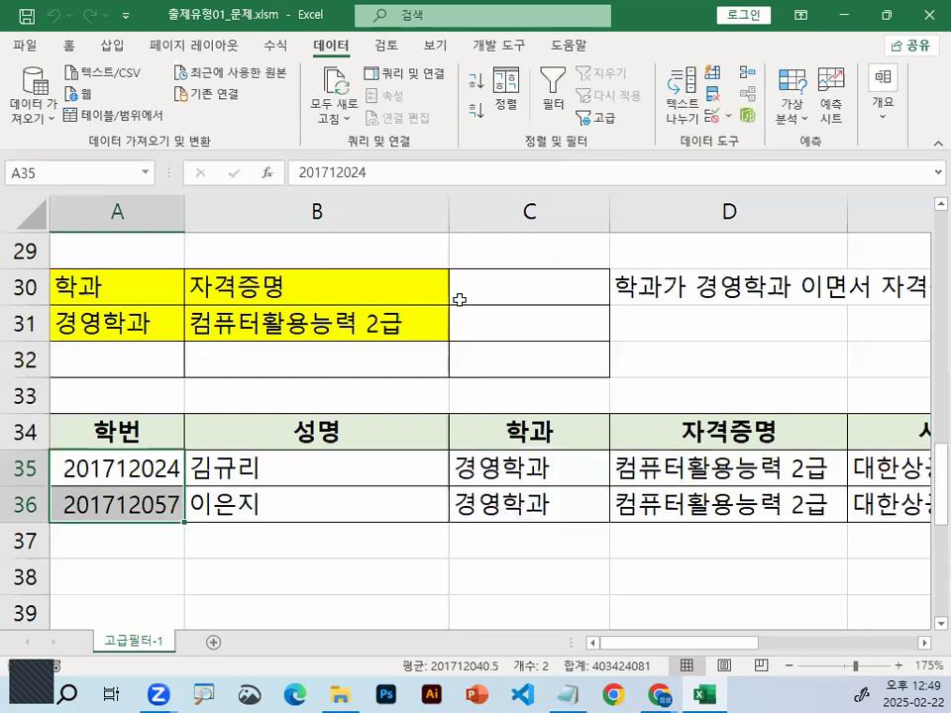
{"action": "left_click_drag", "start_coordinate": [104, 315], "coordinate": [241, 322]}
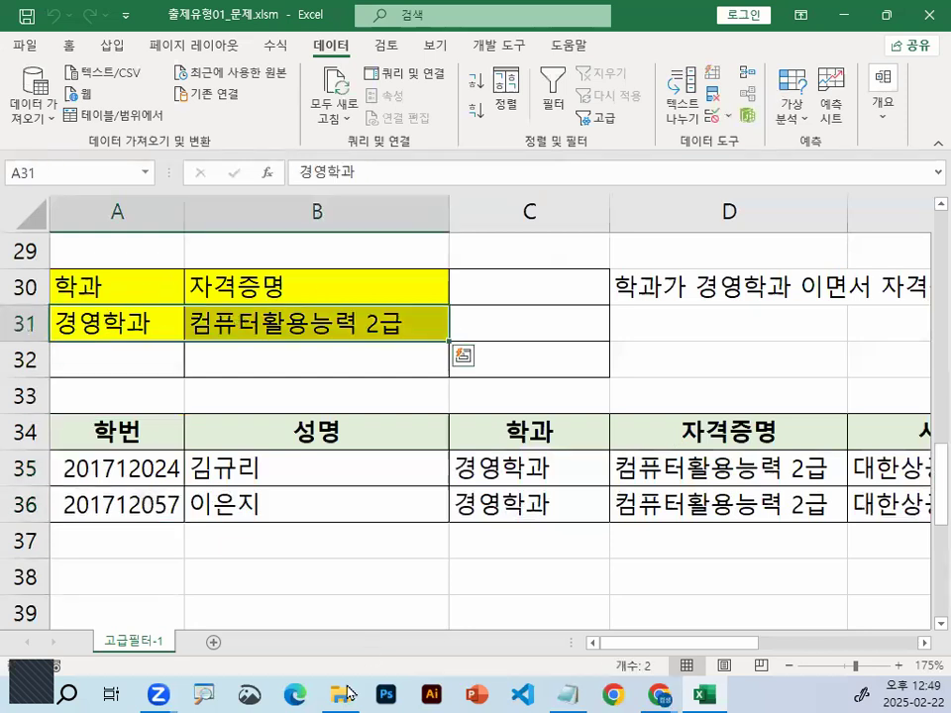
Switch to the Notepad class notes, add blank lines below the field-name rule, and append "-> 수식으로 작성" to the 컴활1급에서 조건입력시 line
{"action": "left_click", "coordinate": [568, 694]}
{"action": "left_click", "coordinate": [64, 349]}
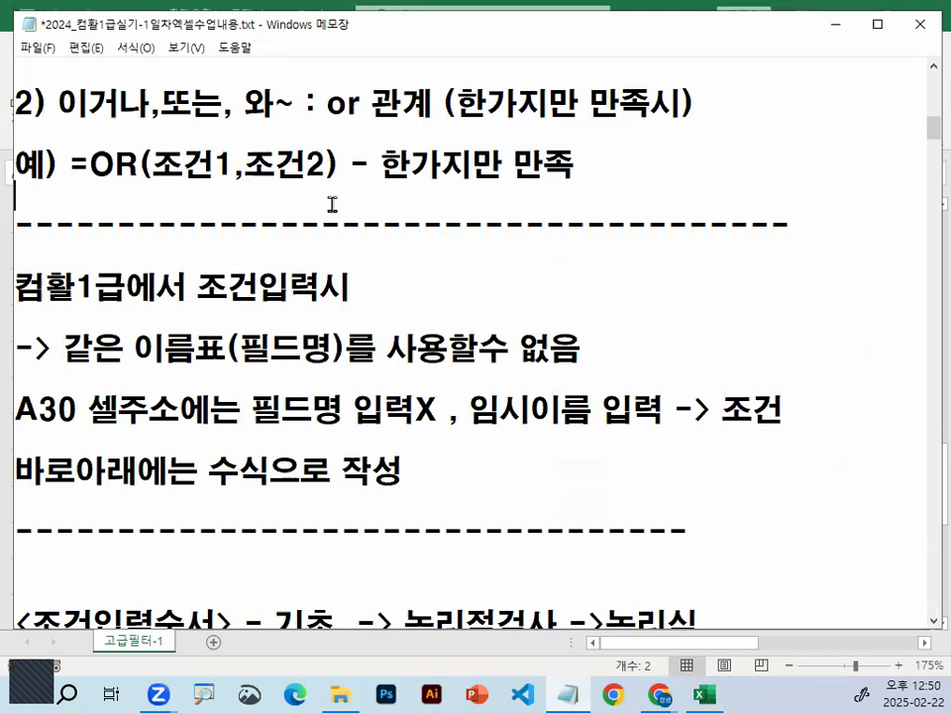
{"action": "key", "text": "Return"}
{"action": "key", "text": "Return"}
{"action": "key", "text": "Return"}
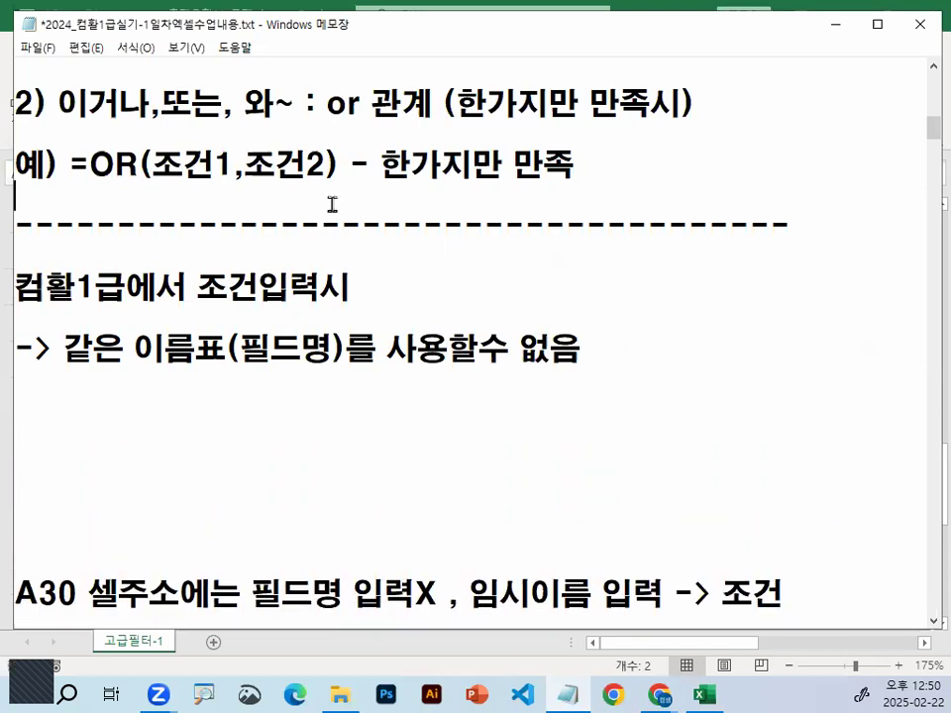
{"action": "type", "text": "-> tnt"}
{"action": "key", "text": "BackSpace"}
{"action": "key", "text": "BackSpace"}
{"action": "key", "text": "BackSpace"}
{"action": "key", "text": "Hangul"}
{"action": "type", "text": "수식으로 작성"}
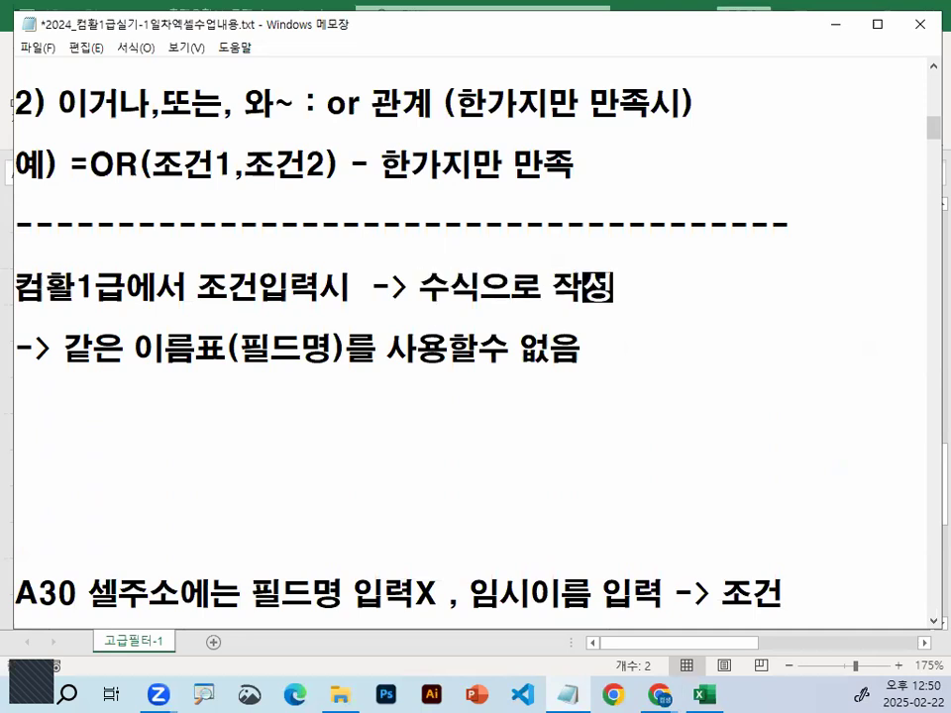
{"action": "key", "text": "Right"}
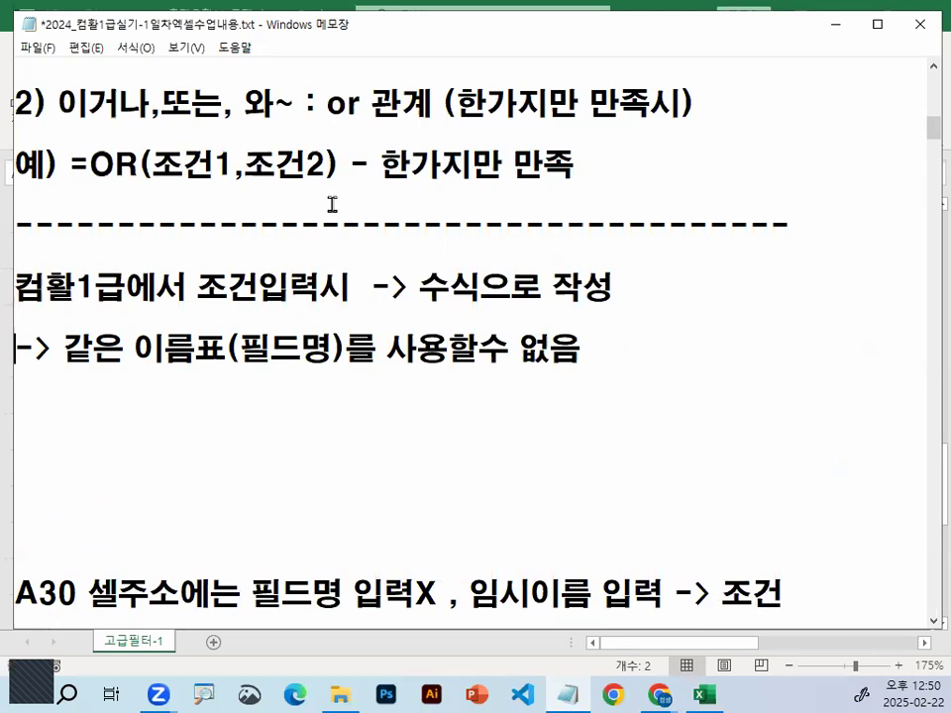
{"action": "key", "text": "shift+End"}
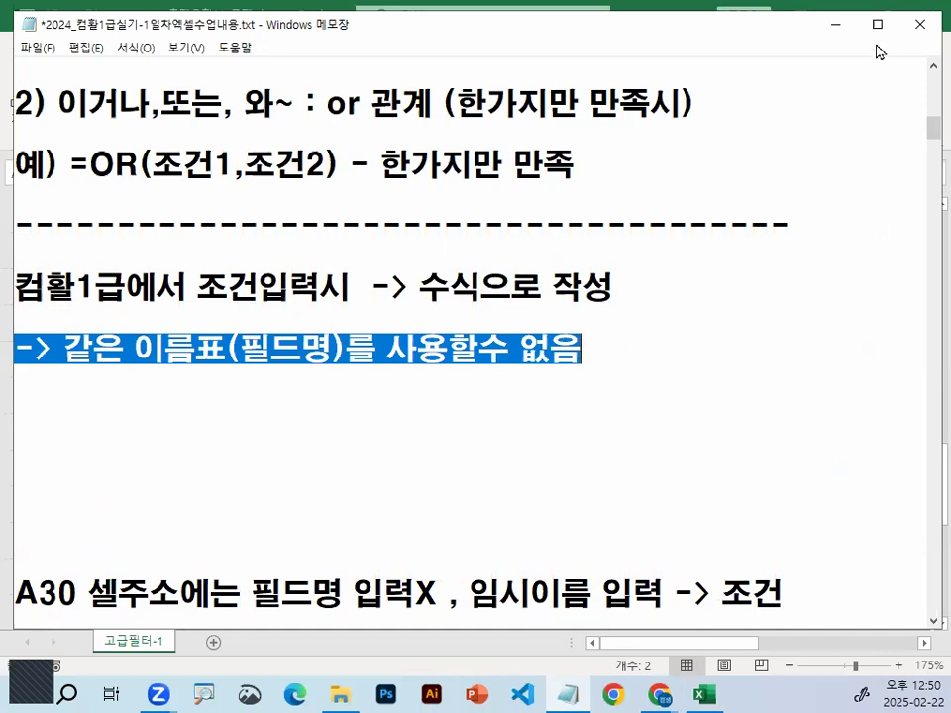
Switch back to Excel and compare the criteria header in A30 with the 학과 field header in C2
{"action": "key", "text": "alt+Tab"}
{"action": "left_click", "coordinate": [66, 277]}
{"action": "key", "text": "ctrl+1"}
{"action": "mouse_move", "coordinate": [191, 287]}
{"action": "left_mouse_down"}
{"action": "mouse_move", "coordinate": [196, 314]}
{"action": "mouse_move", "coordinate": [107, 302]}
{"action": "left_mouse_up"}
{"action": "mouse_move", "coordinate": [129, 240]}
{"action": "left_mouse_down"}
{"action": "mouse_move", "coordinate": [141, 289]}
{"action": "mouse_move", "coordinate": [237, 139]}
{"action": "left_mouse_up"}
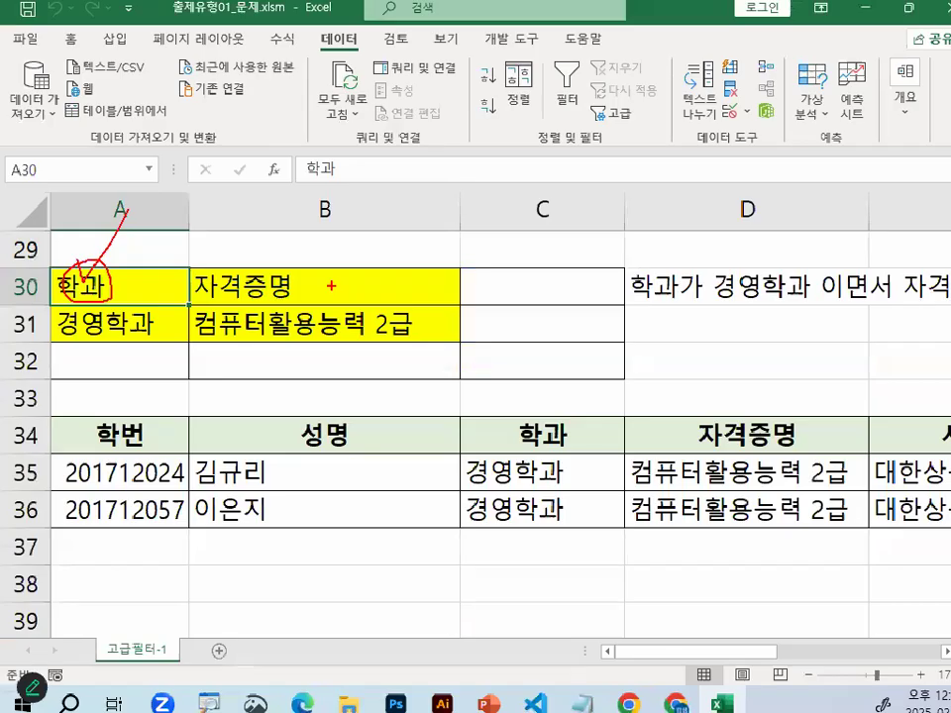
{"action": "scroll", "coordinate": [331, 285], "scroll_direction": "up", "scroll_amount": 9}
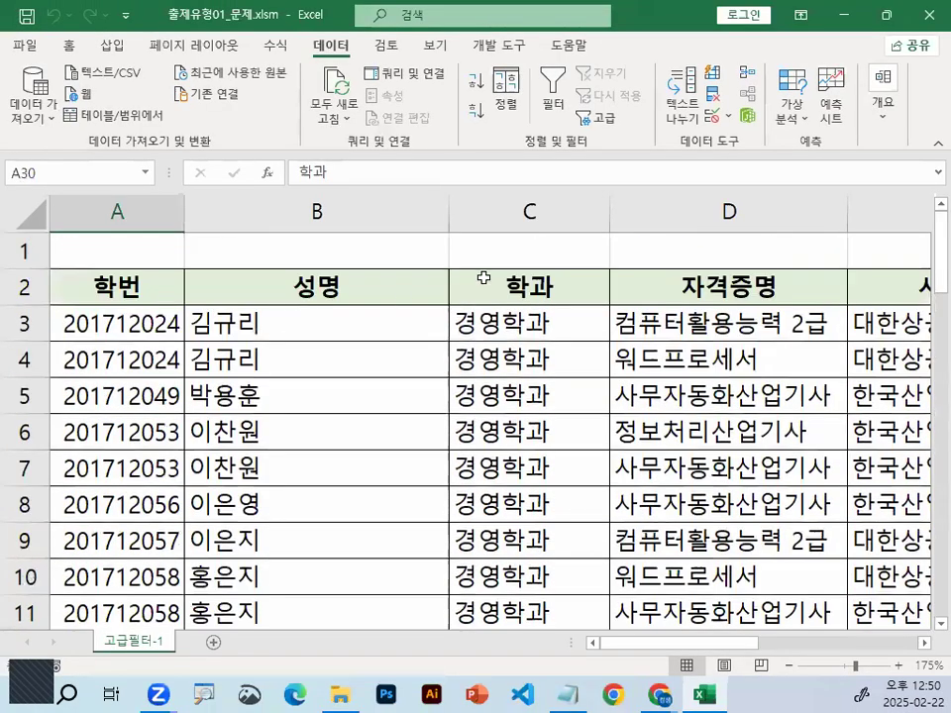
{"action": "left_click", "coordinate": [483, 279]}
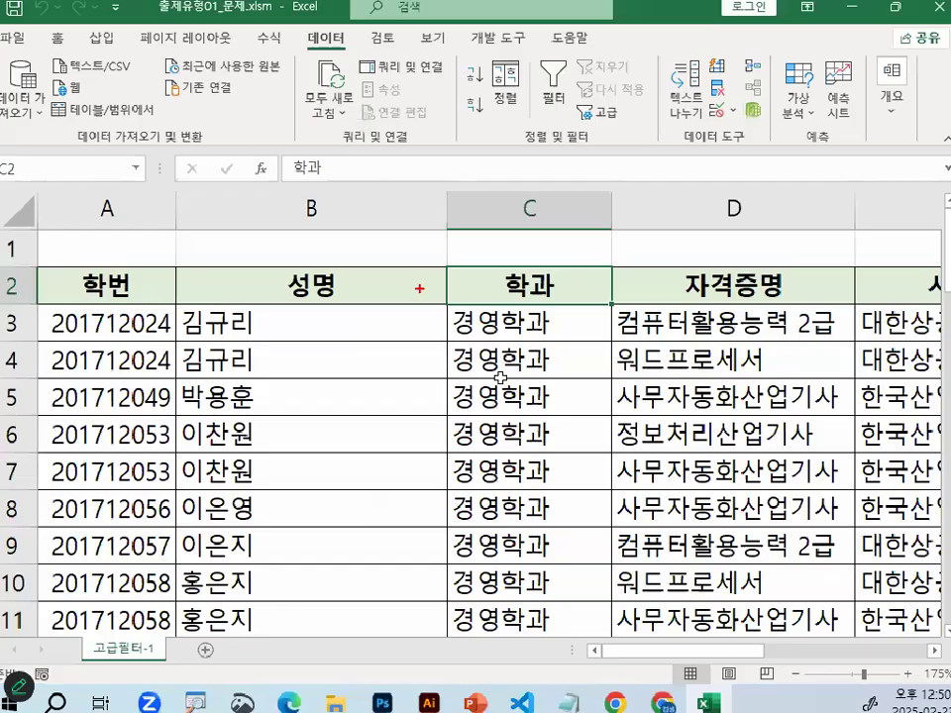
{"action": "key", "text": "Down"}
{"action": "key", "text": "Down"}
Delete rows 34 to 37 containing the extracted filter results
{"action": "scroll", "coordinate": [506, 380], "scroll_direction": "down", "scroll_amount": 2}
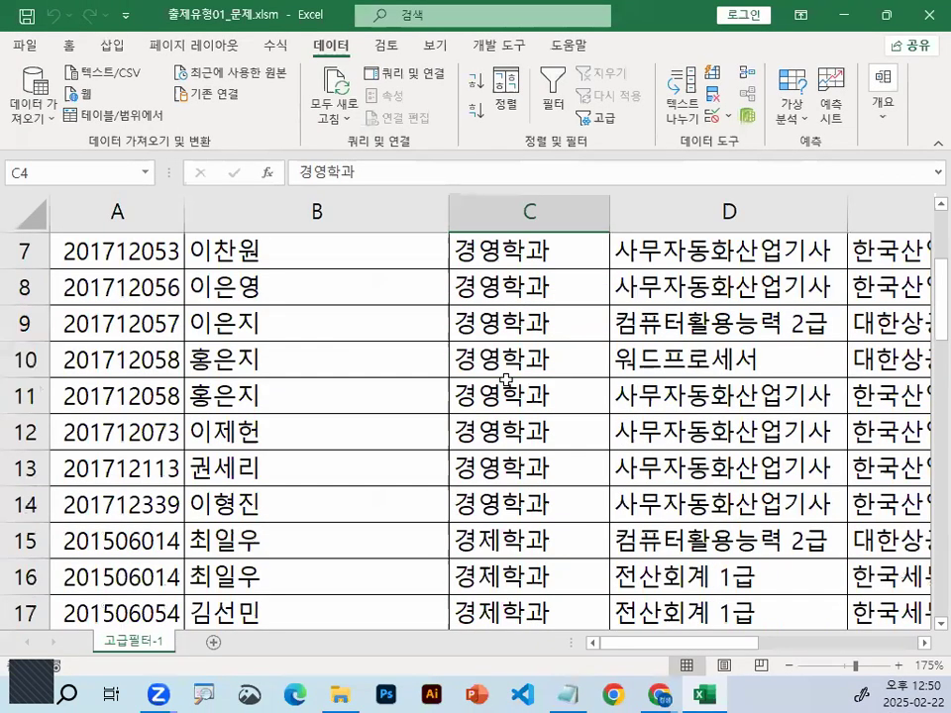
{"action": "scroll", "coordinate": [507, 380], "scroll_direction": "down", "scroll_amount": 8}
{"action": "left_click_drag", "start_coordinate": [30, 359], "coordinate": [30, 468]}
{"action": "right_click", "coordinate": [30, 467]}
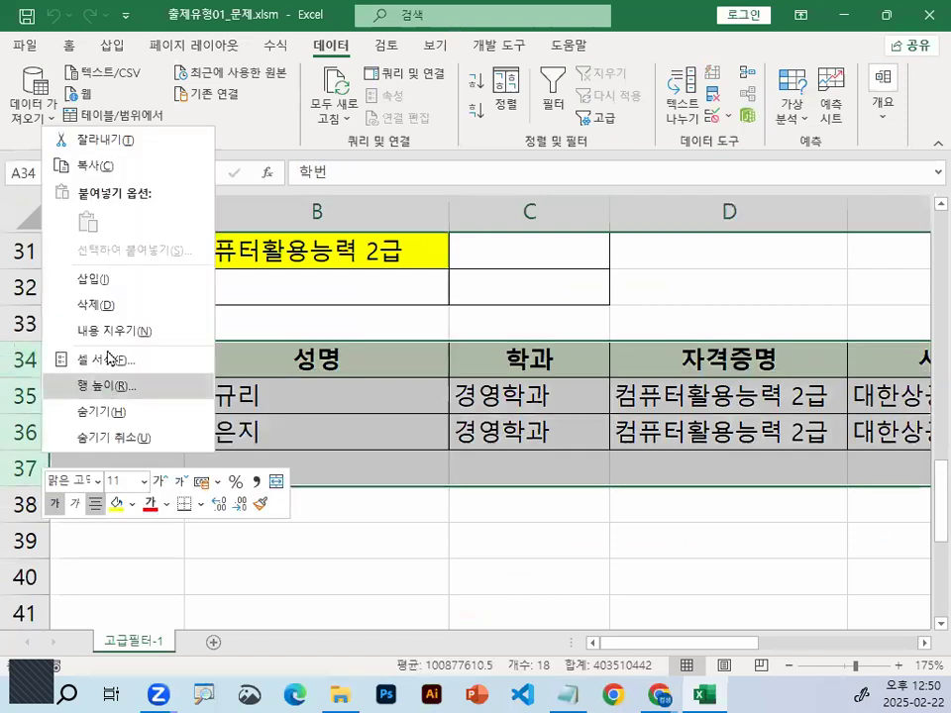
{"action": "left_click", "coordinate": [110, 305]}
{"action": "scroll", "coordinate": [266, 531], "scroll_direction": "up", "scroll_amount": 2}
{"action": "left_click", "coordinate": [266, 535]}
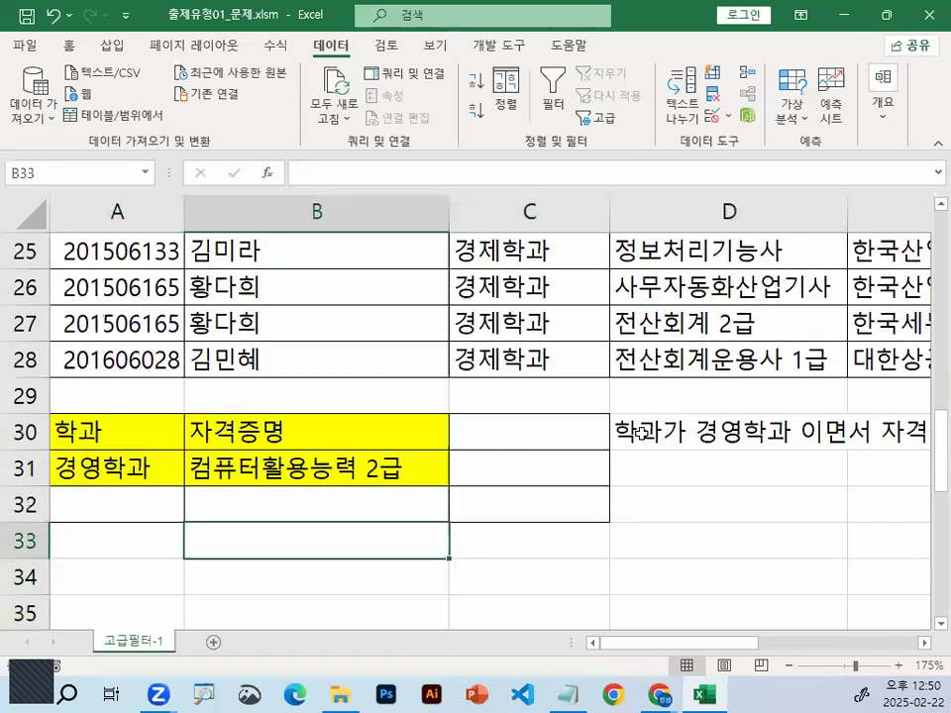
Enter the note "and 함수 사용" in D31, below the condition description
{"action": "left_click", "coordinate": [639, 433]}
{"action": "left_click", "coordinate": [694, 472]}
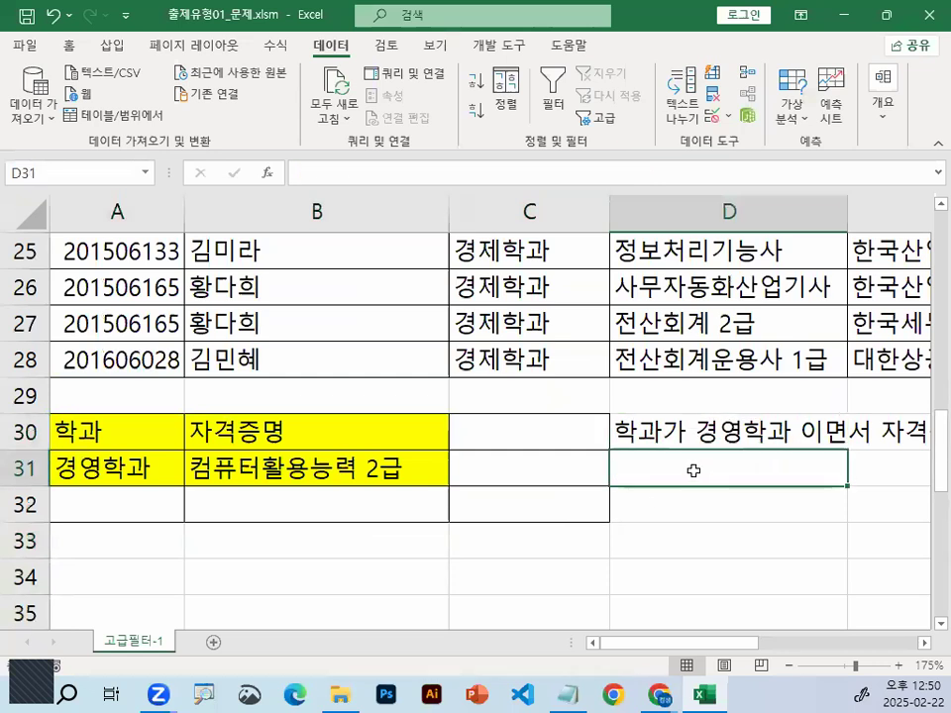
{"action": "type", "text": "무"}
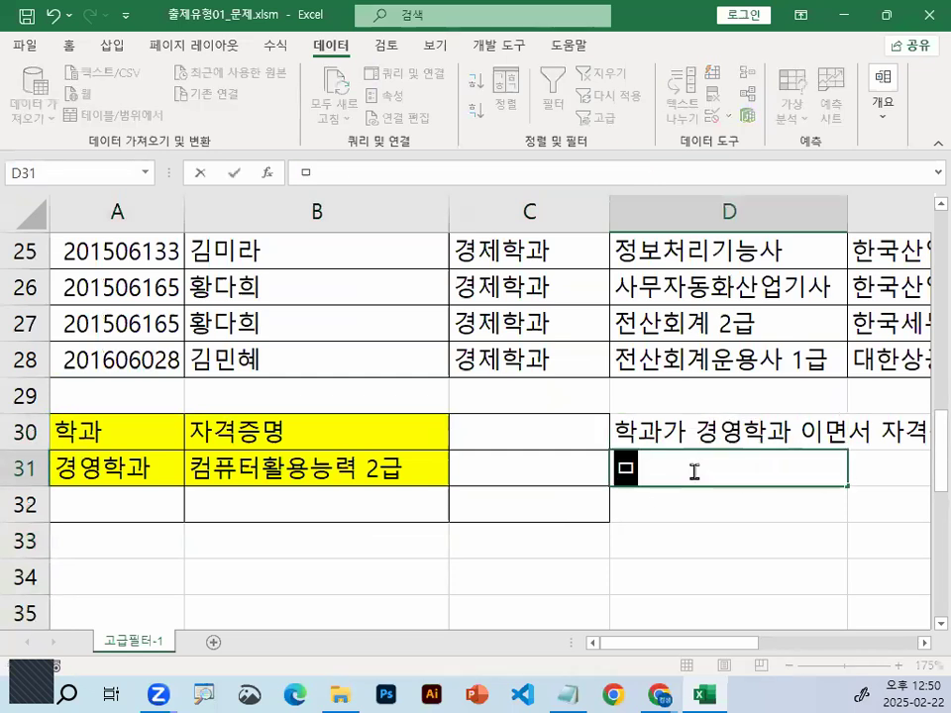
{"action": "key", "text": "BackSpace"}
{"action": "key", "text": "BackSpace"}
{"action": "type", "text": "a"}
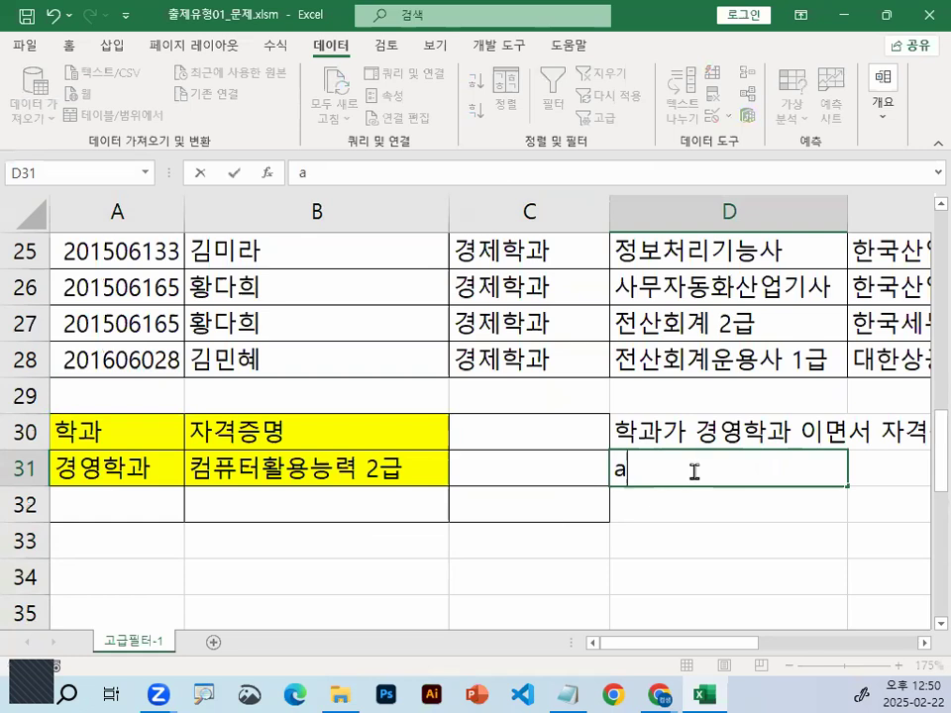
{"action": "type", "text": "nd 함수 상용"}
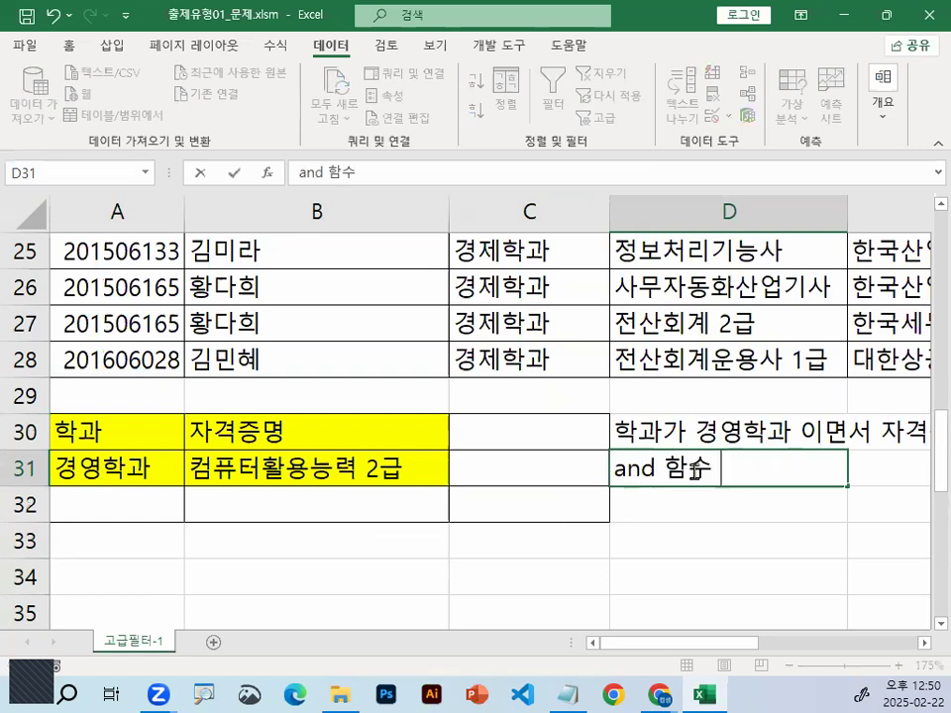
{"action": "key", "text": "BackSpace"}
{"action": "key", "text": "BackSpace"}
{"action": "type", "text": "용"}
{"action": "key", "text": "Return"}
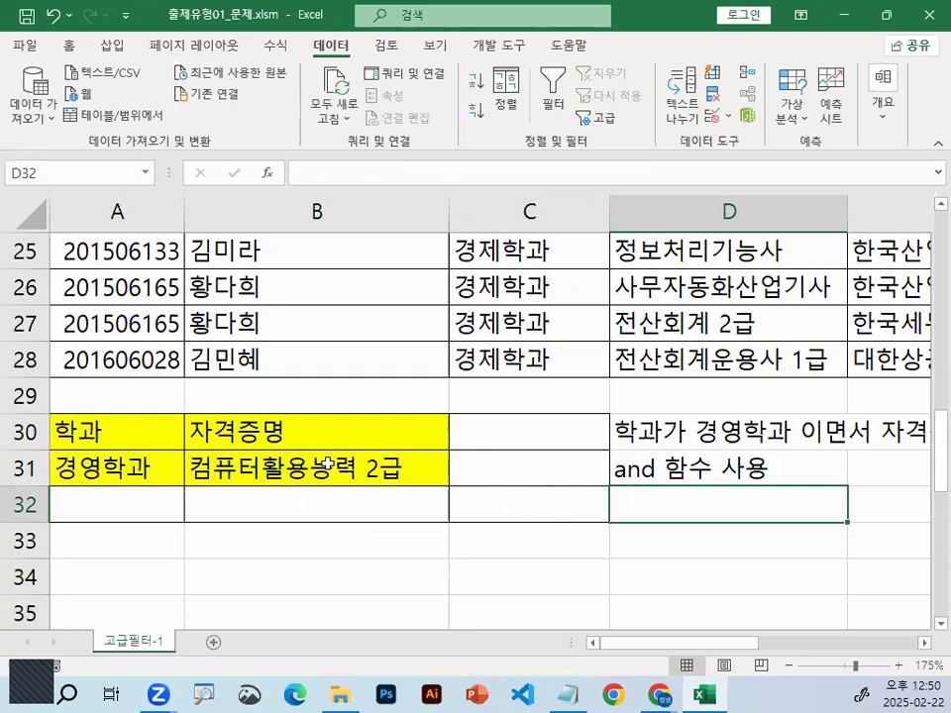
Clear the old criteria headers and conditions from A30:C32
{"action": "left_click_drag", "start_coordinate": [325, 440], "coordinate": [323, 454]}
{"action": "key", "text": "Delete"}
{"action": "left_click", "coordinate": [164, 436]}
{"action": "left_click_drag", "start_coordinate": [143, 461], "coordinate": [531, 503]}
{"action": "key", "text": "Delete"}
Remove all borders and the fill colour from A30:C32
{"action": "left_click", "coordinate": [70, 44]}
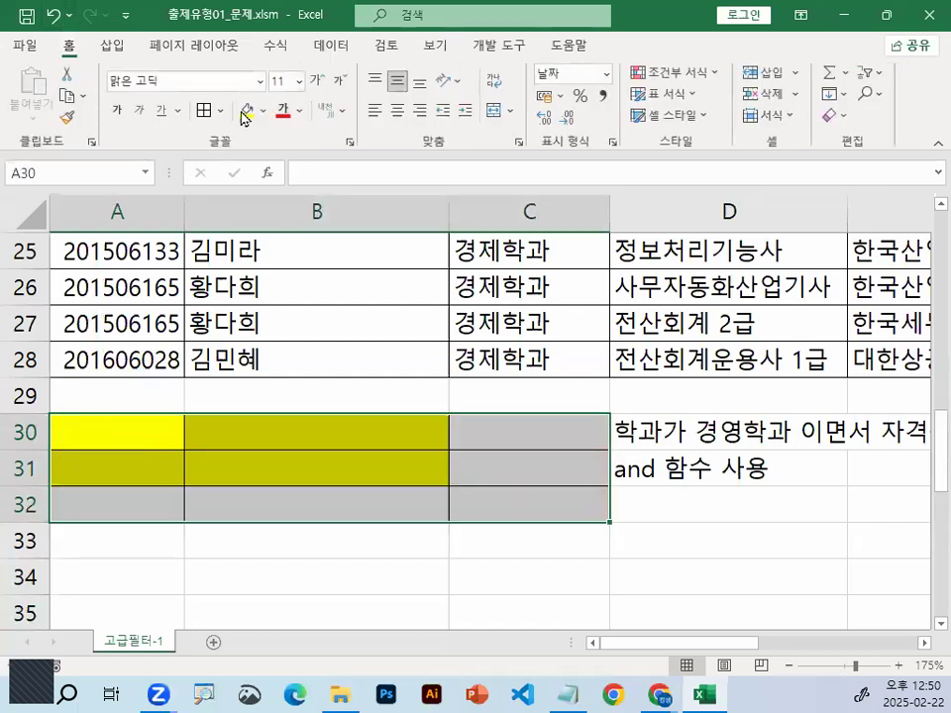
{"action": "left_click", "coordinate": [223, 111]}
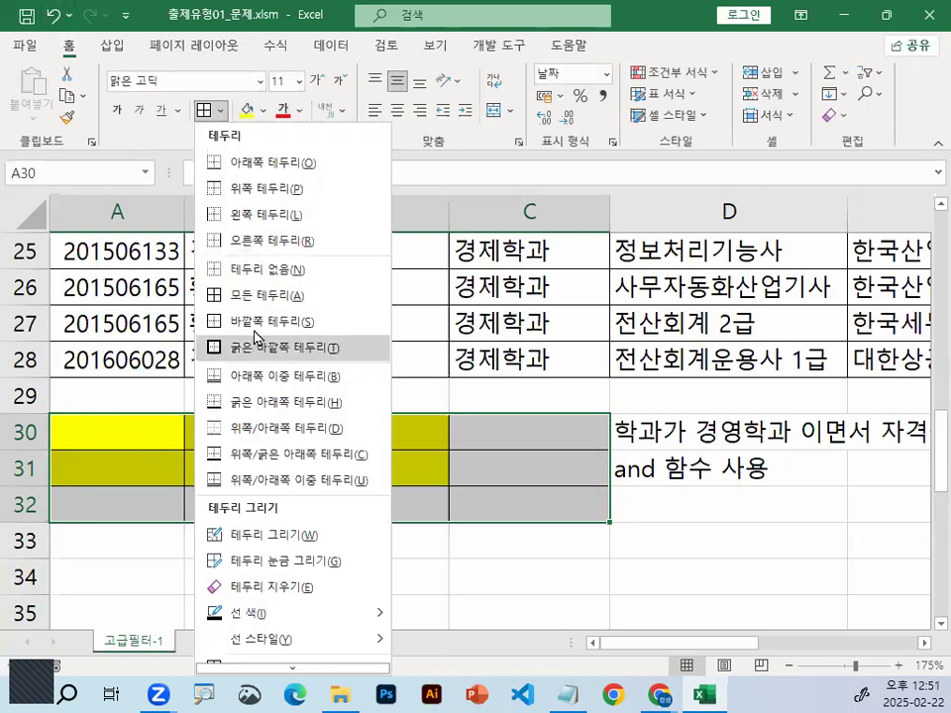
{"action": "left_click", "coordinate": [257, 270]}
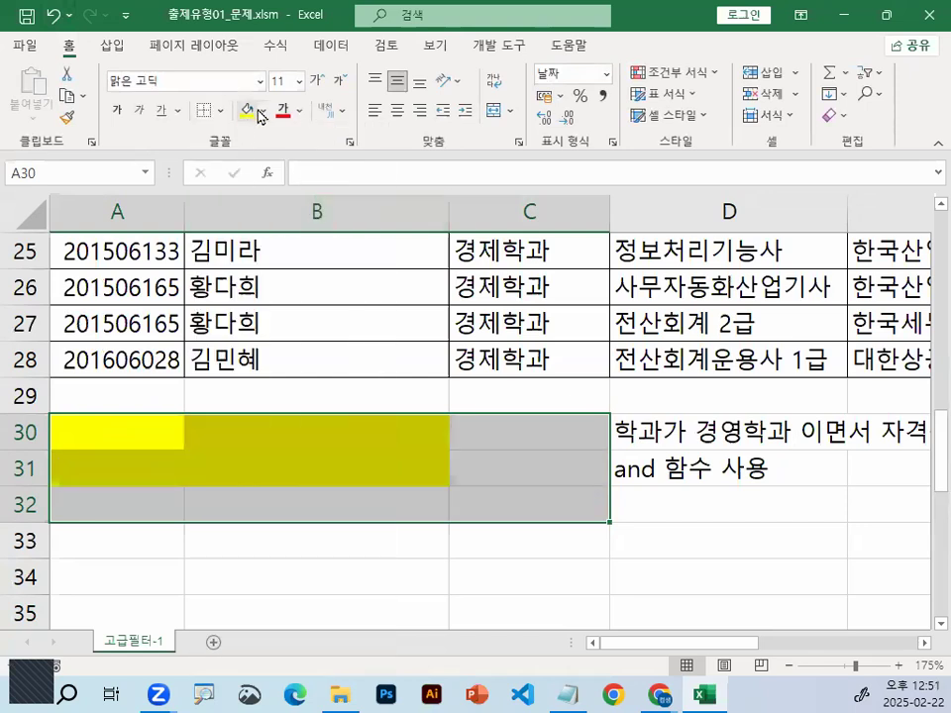
{"action": "left_click", "coordinate": [263, 110]}
{"action": "left_click", "coordinate": [284, 315]}
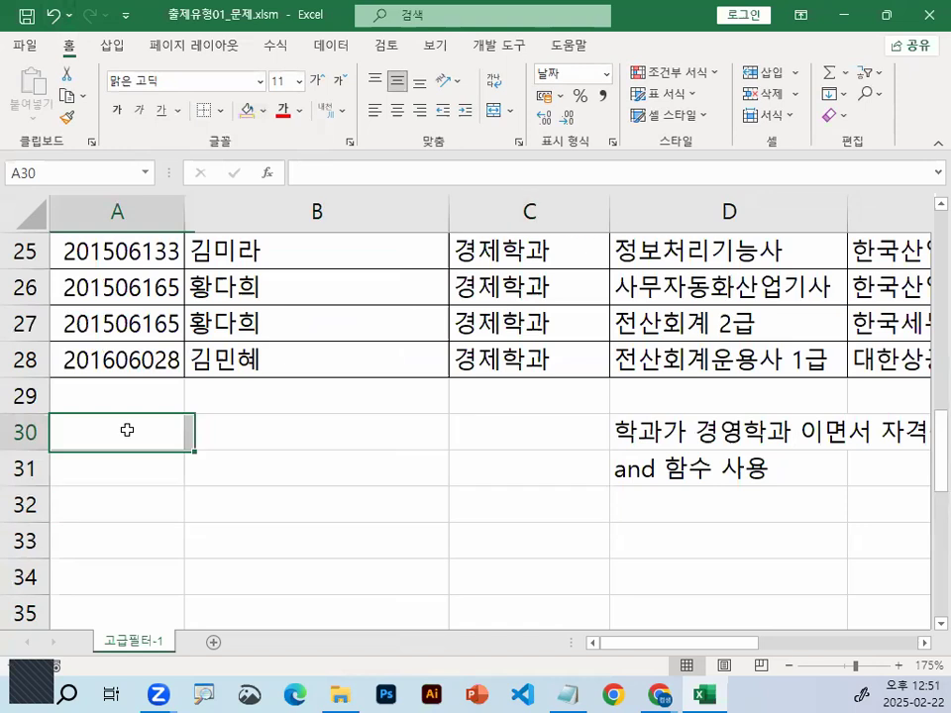
Apply all borders and a yellow fill to A30:A31, and widen column A
{"action": "left_click_drag", "start_coordinate": [128, 429], "coordinate": [128, 457]}
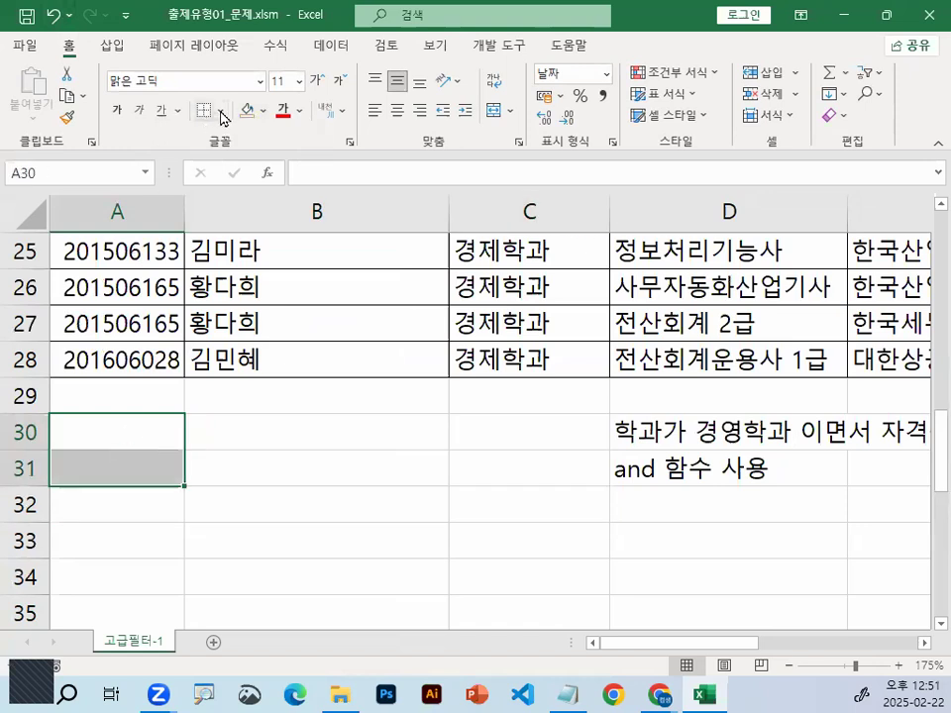
{"action": "left_click", "coordinate": [223, 117]}
{"action": "left_click", "coordinate": [249, 295]}
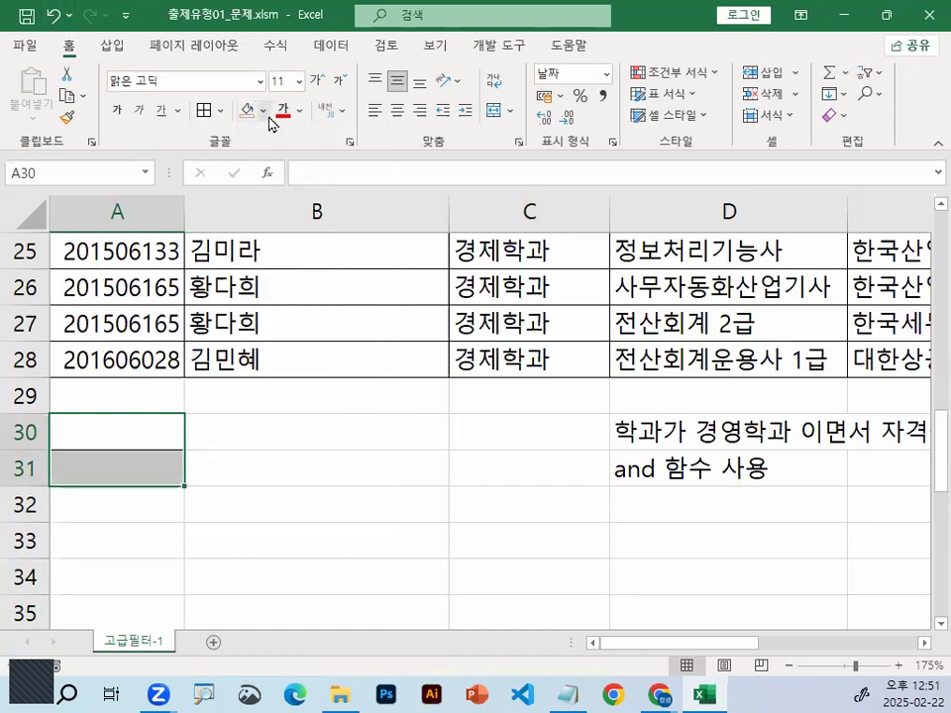
{"action": "left_click", "coordinate": [262, 110]}
{"action": "left_click", "coordinate": [282, 280]}
{"action": "left_click", "coordinate": [283, 431]}
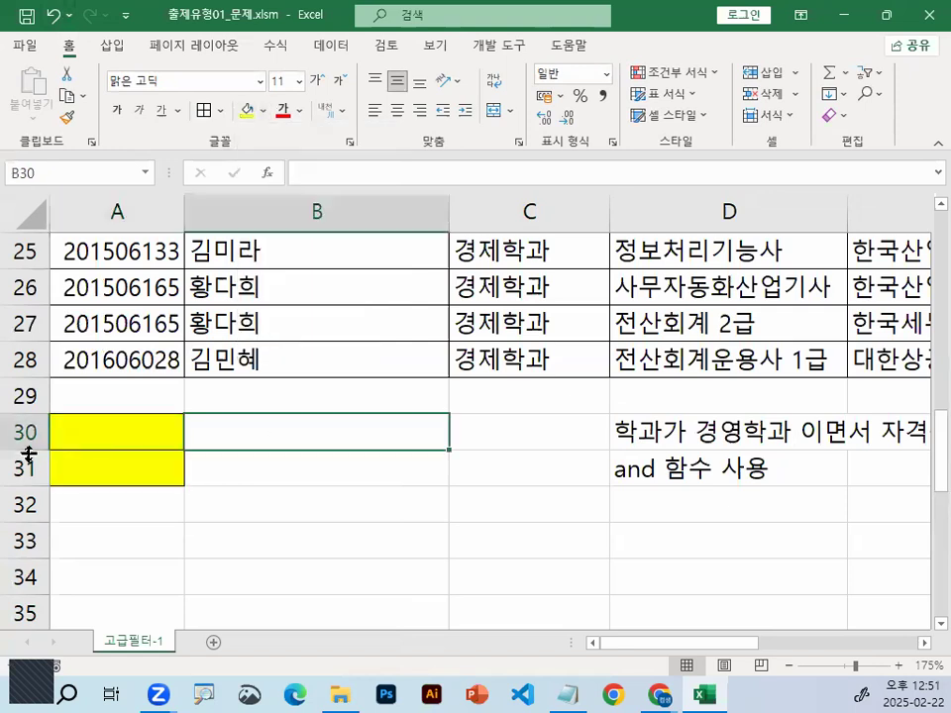
{"action": "left_click_drag", "start_coordinate": [184, 202], "coordinate": [269, 202]}
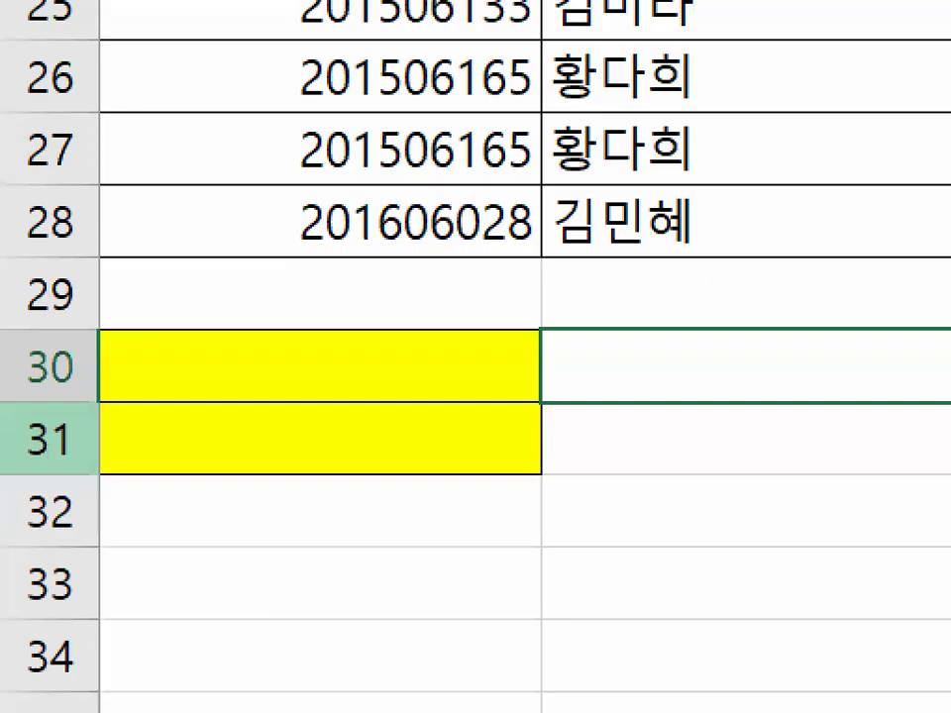
{"action": "left_click_drag", "start_coordinate": [523, 381], "coordinate": [473, 408]}
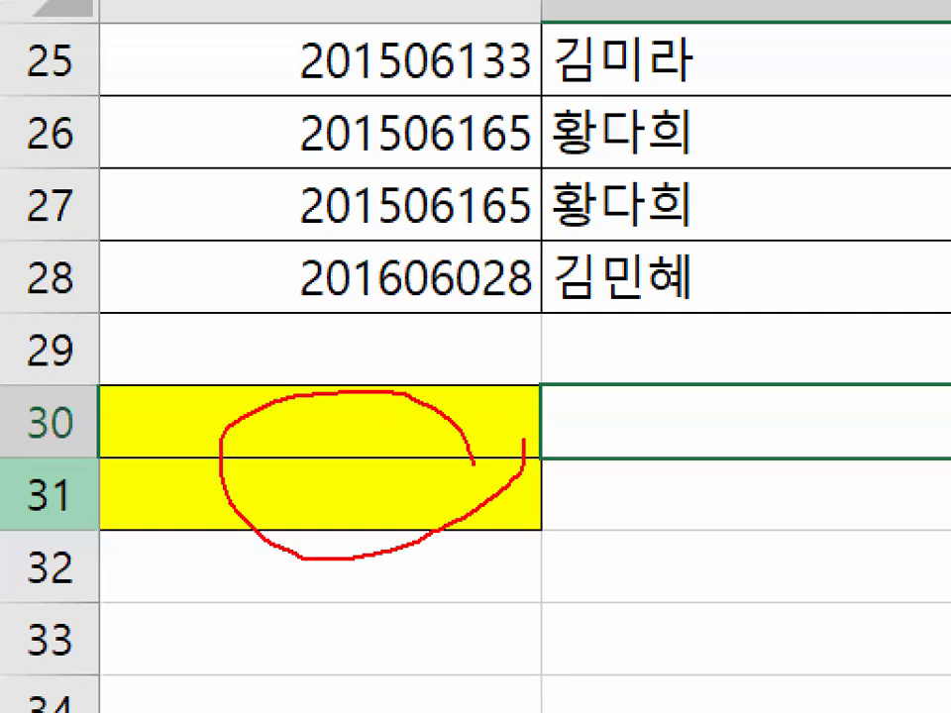
{"action": "left_click_drag", "start_coordinate": [481, 555], "coordinate": [476, 447]}
{"action": "key", "text": "Escape"}
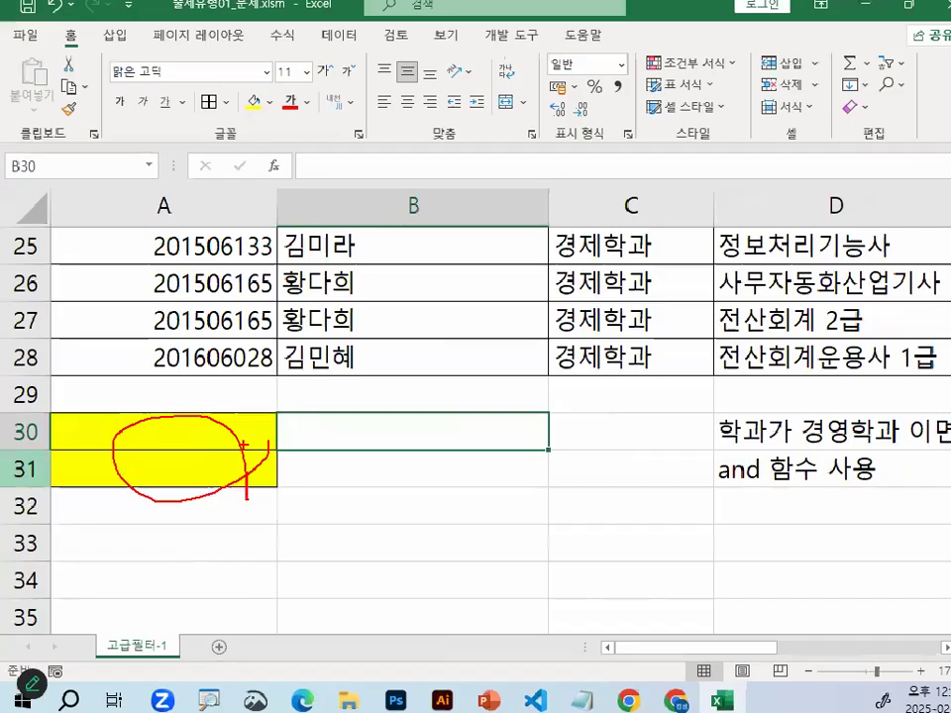
{"action": "left_click", "coordinate": [223, 441]}
{"action": "left_click", "coordinate": [368, 433]}
{"action": "left_click", "coordinate": [223, 463]}
{"action": "key", "text": "Tab"}
{"action": "left_click", "coordinate": [203, 476]}
{"action": "left_click", "coordinate": [229, 429]}
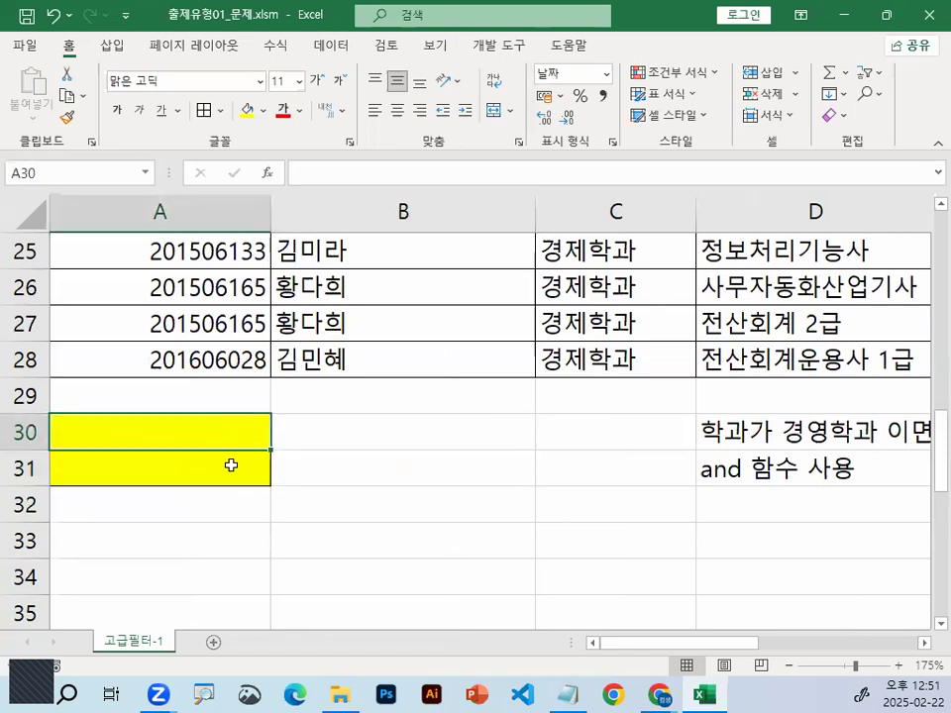
{"action": "left_click", "coordinate": [231, 466], "text": "shift"}
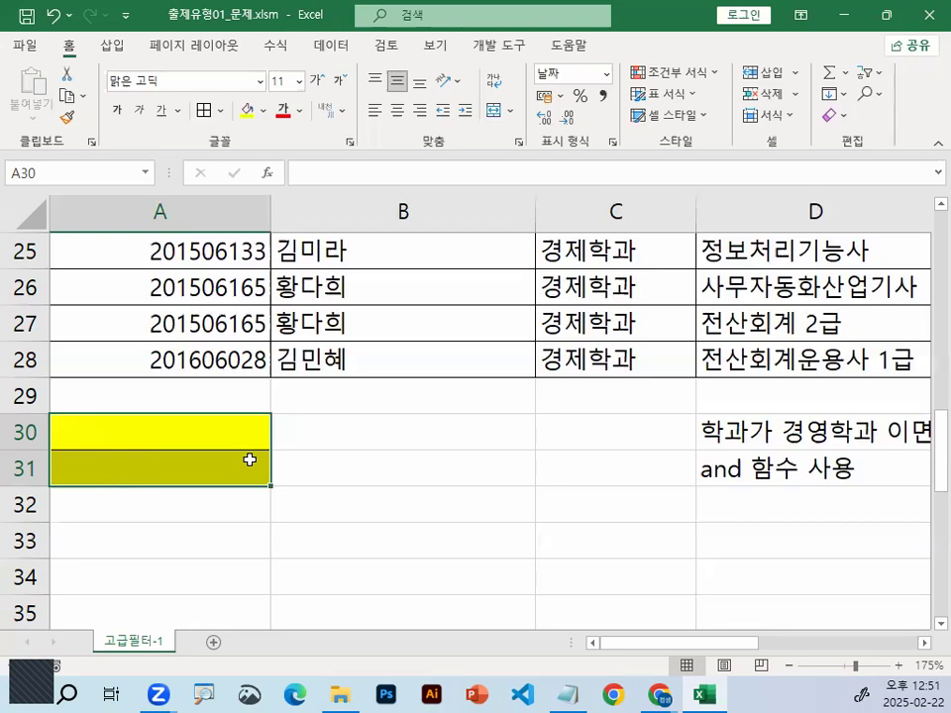
{"action": "scroll", "coordinate": [228, 445], "scroll_direction": "down", "scroll_amount": 1}
{"action": "left_click", "coordinate": [132, 331]}
{"action": "mouse_move", "coordinate": [134, 296]}
{"action": "left_mouse_down"}
{"action": "mouse_move", "coordinate": [152, 261]}
{"action": "mouse_move", "coordinate": [174, 331]}
{"action": "left_mouse_up"}
{"action": "left_click", "coordinate": [177, 358]}
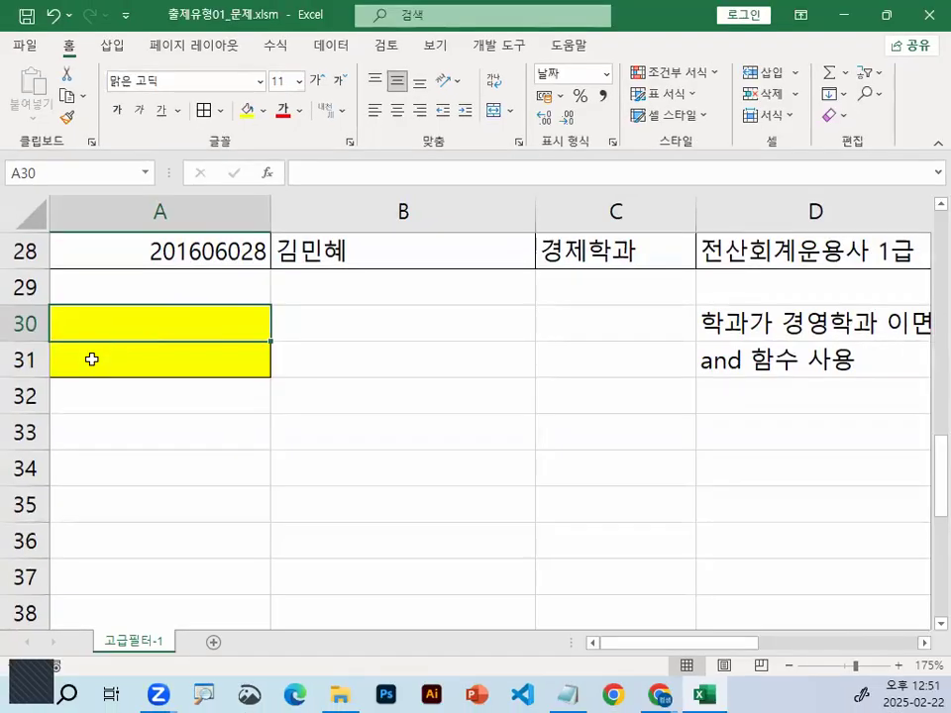
{"action": "left_click", "coordinate": [28, 407]}
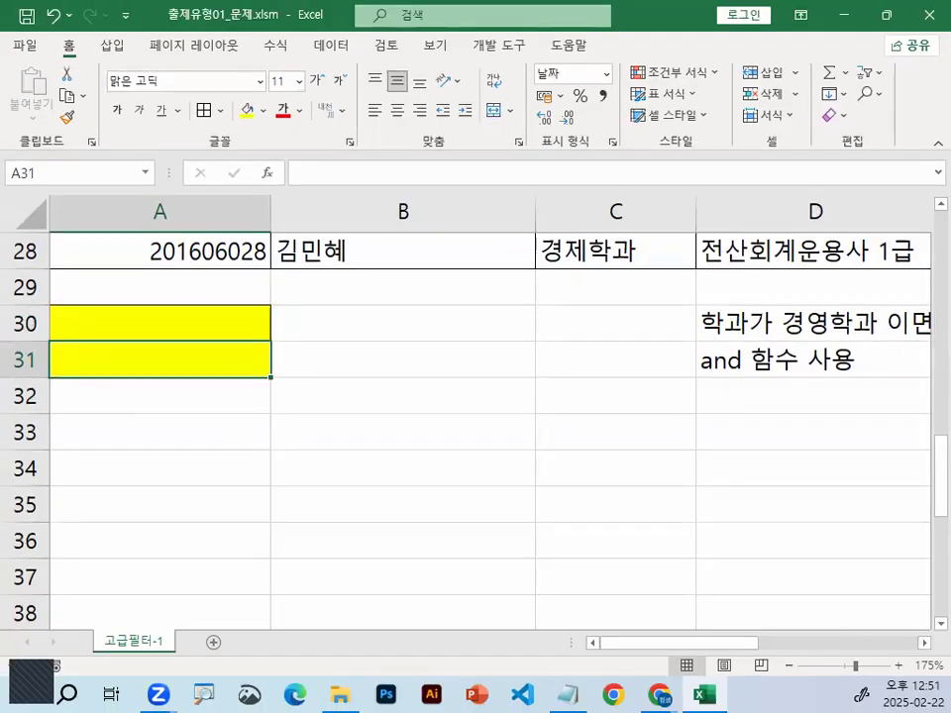
{"action": "left_click_drag", "start_coordinate": [180, 347], "coordinate": [195, 368]}
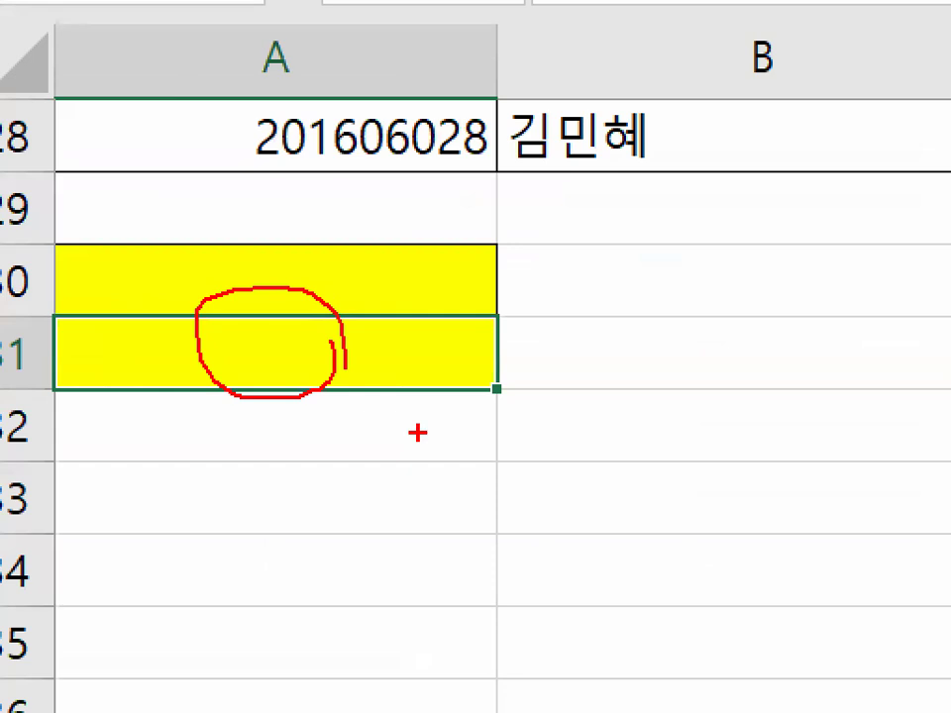
{"action": "left_click_drag", "start_coordinate": [403, 402], "coordinate": [551, 402]}
{"action": "left_click_drag", "start_coordinate": [486, 407], "coordinate": [485, 500]}
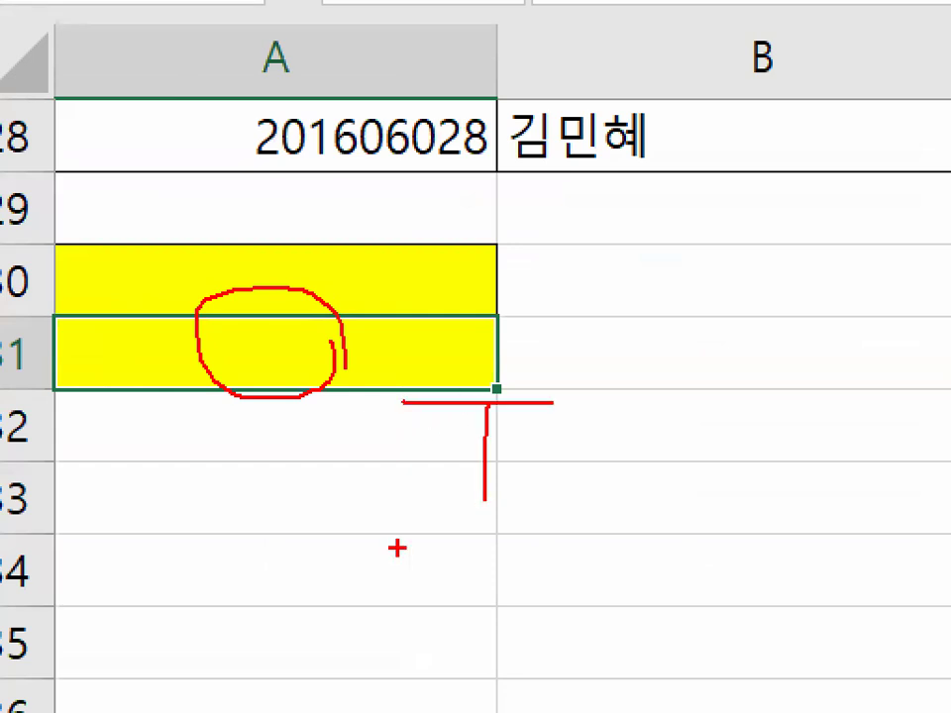
{"action": "left_click_drag", "start_coordinate": [399, 546], "coordinate": [542, 555]}
{"action": "left_click_drag", "start_coordinate": [431, 556], "coordinate": [426, 705]}
{"action": "left_click_drag", "start_coordinate": [431, 631], "coordinate": [574, 630]}
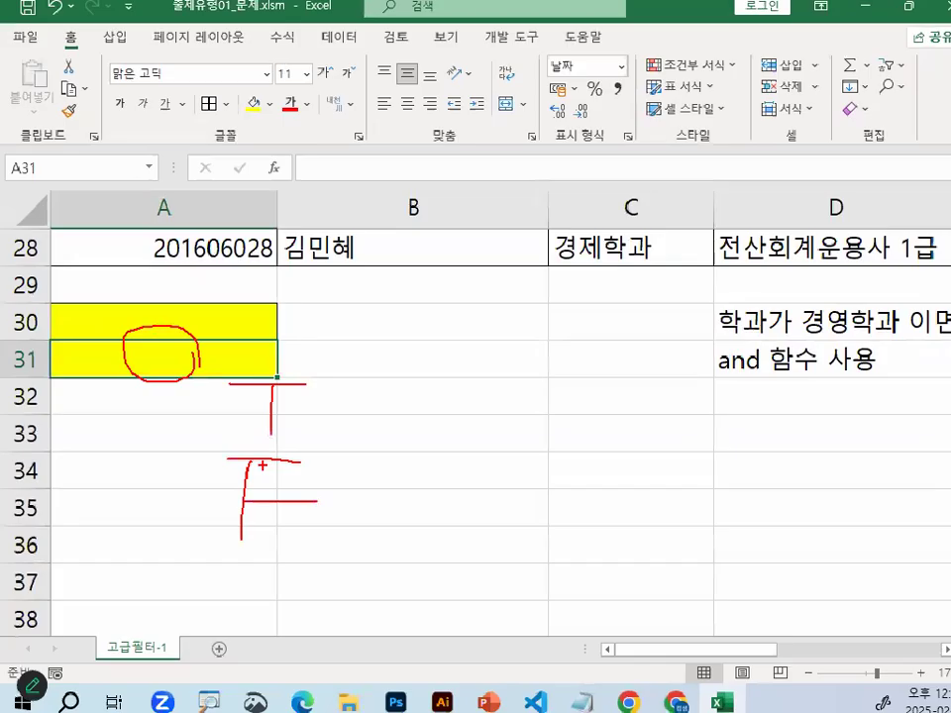
Enter the field name 학과 in A30 and the trial value FALSE below it in A31
{"action": "left_click", "coordinate": [161, 288]}
{"action": "left_click", "coordinate": [170, 317]}
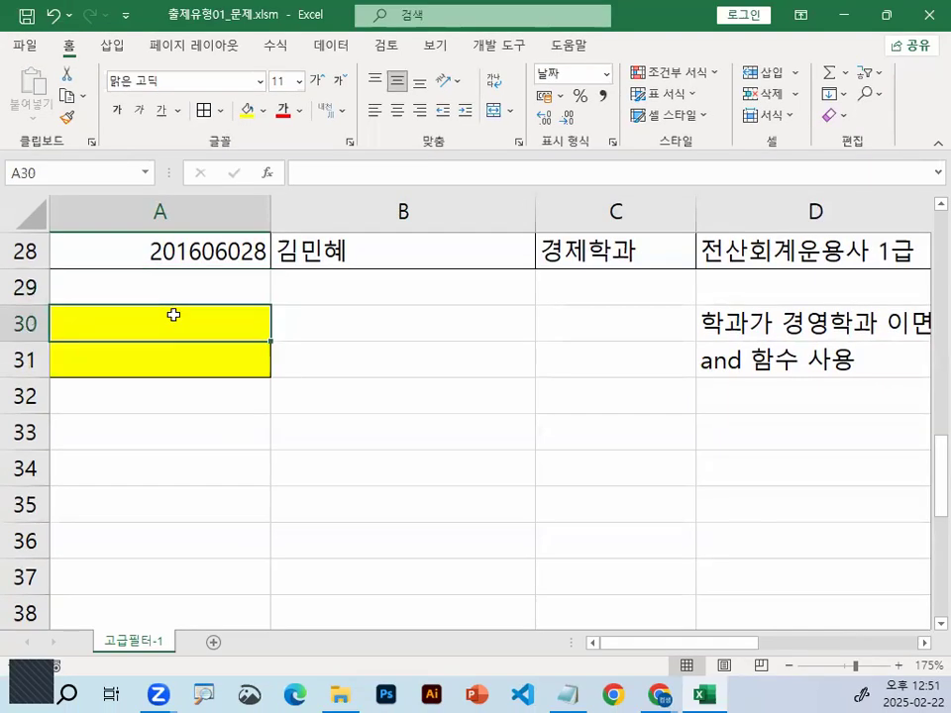
{"action": "type", "text": "희거"}
{"action": "key", "text": "BackSpace"}
{"action": "key", "text": "BackSpace"}
{"action": "key", "text": "BackSpace"}
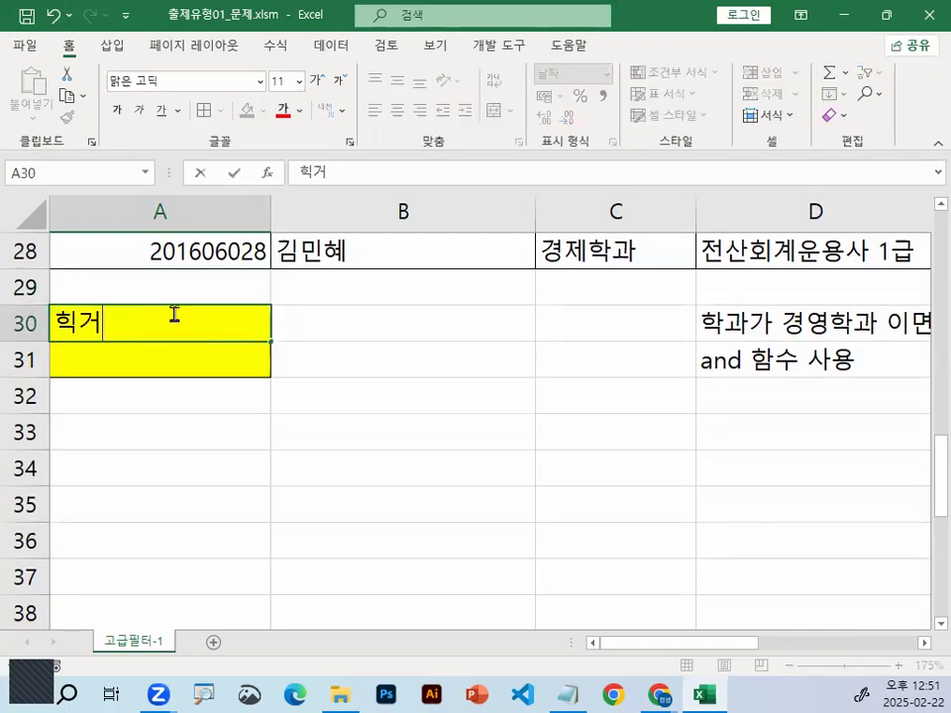
{"action": "type", "text": "학과"}
{"action": "key", "text": "Return"}
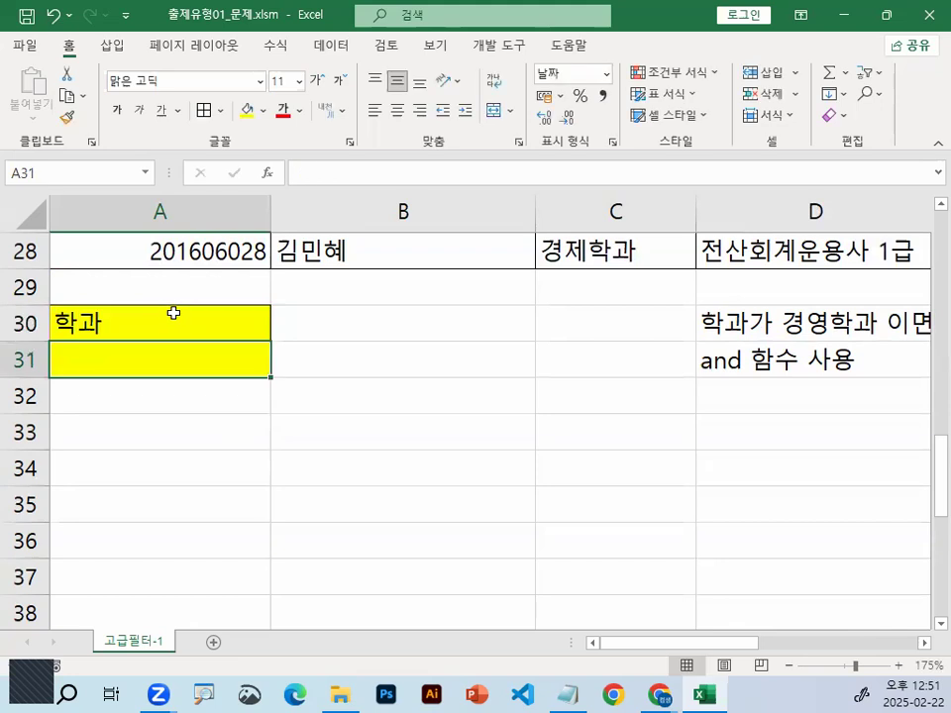
{"action": "type", "text": ","}
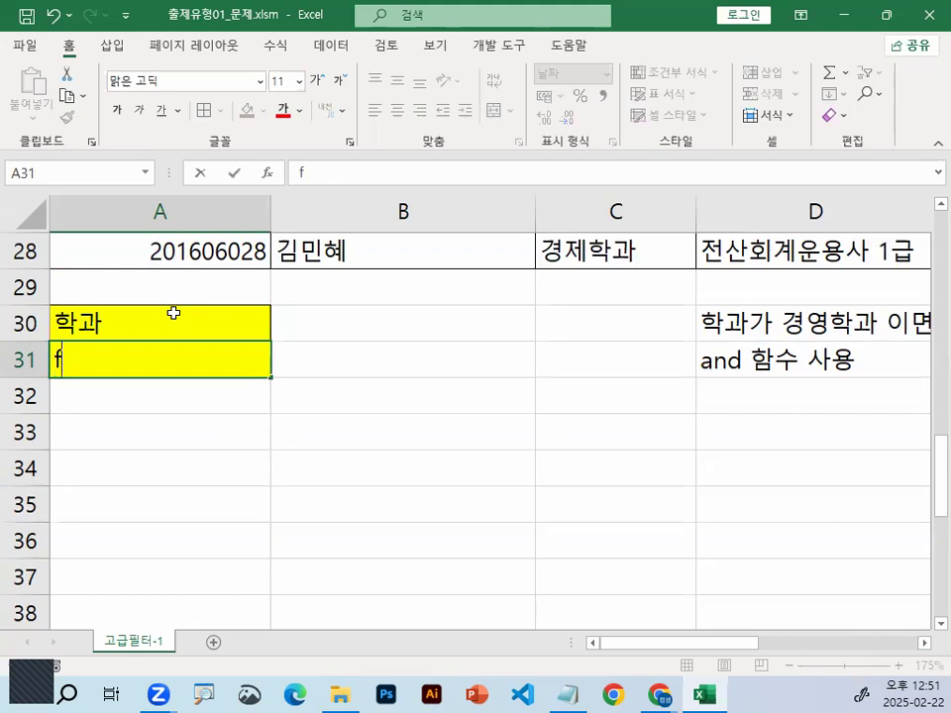
{"action": "type", "text": "ALSE"}
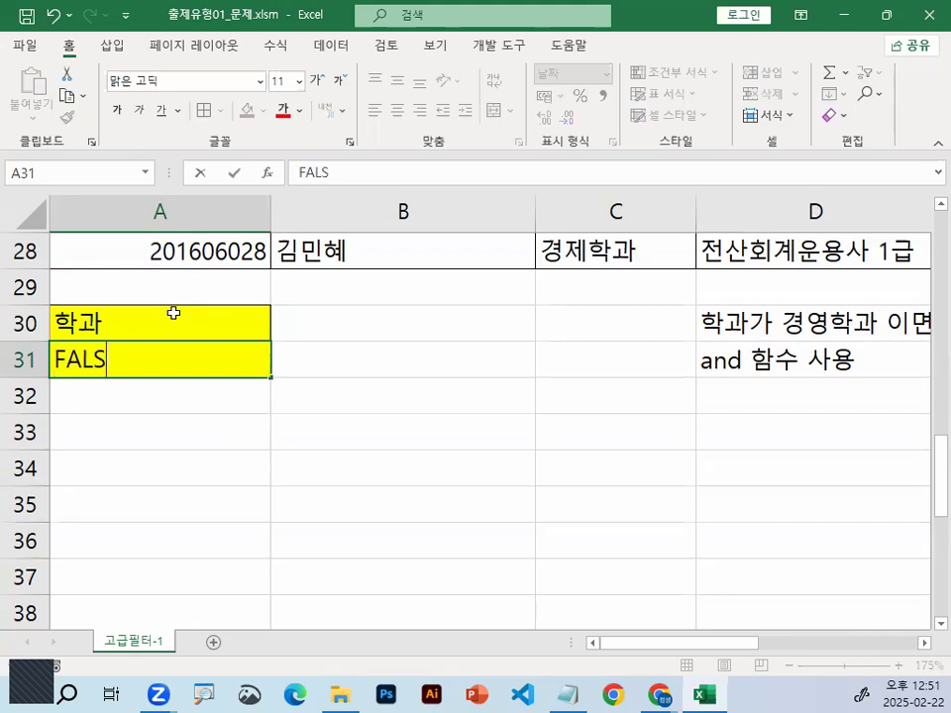
{"action": "key", "text": "Return"}
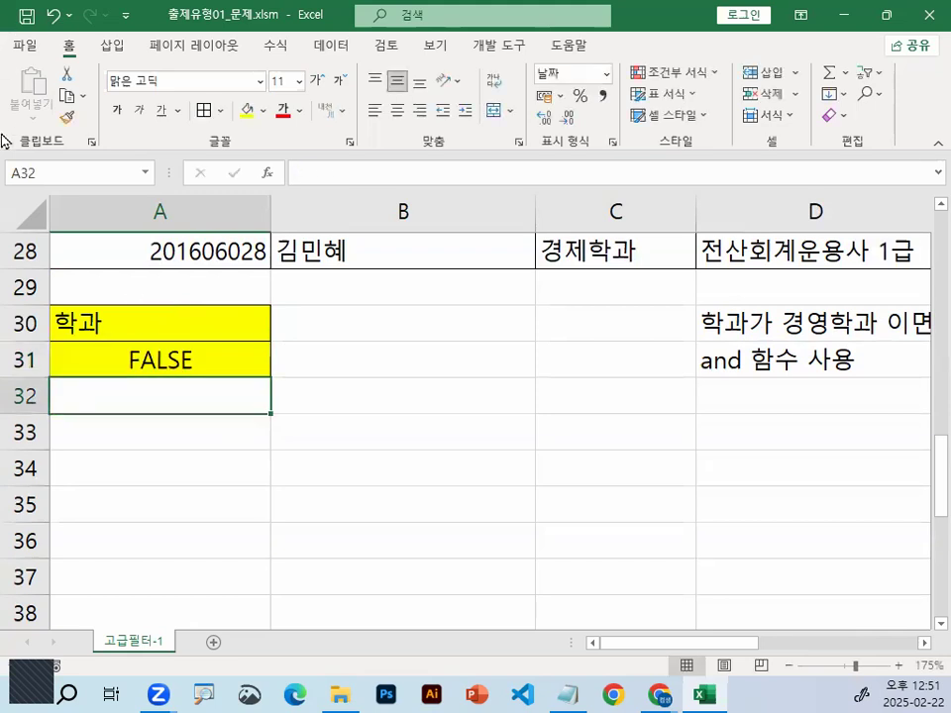
Compare the criteria header in A30 with the 학과 field name in the source table's header row
{"action": "left_click", "coordinate": [155, 337]}
{"action": "left_click_drag", "start_coordinate": [167, 371], "coordinate": [66, 347]}
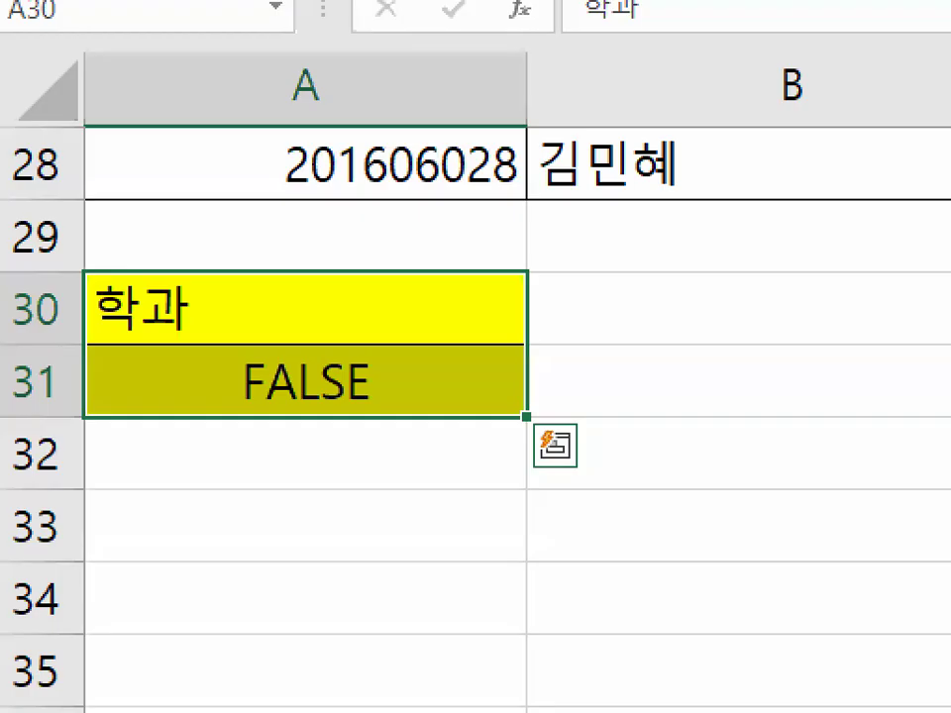
{"action": "mouse_move", "coordinate": [216, 323]}
{"action": "left_mouse_down"}
{"action": "mouse_move", "coordinate": [192, 340]}
{"action": "mouse_move", "coordinate": [104, 265]}
{"action": "mouse_move", "coordinate": [211, 333]}
{"action": "left_mouse_up"}
{"action": "scroll", "coordinate": [296, 373], "scroll_direction": "up", "scroll_amount": 9}
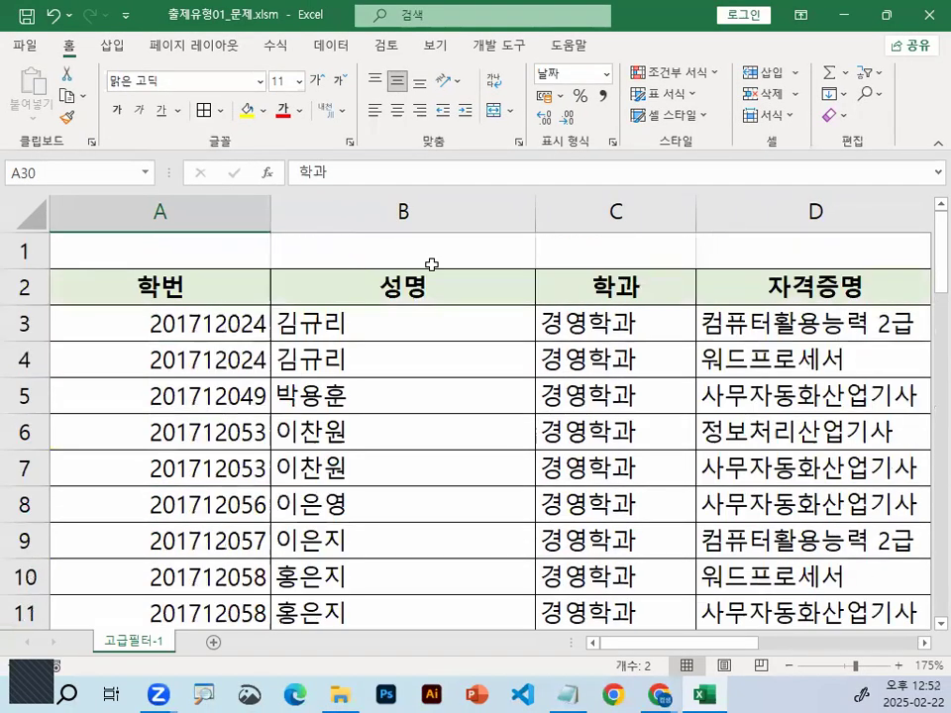
{"action": "left_click", "coordinate": [642, 277]}
{"action": "left_click_drag", "start_coordinate": [607, 246], "coordinate": [641, 283]}
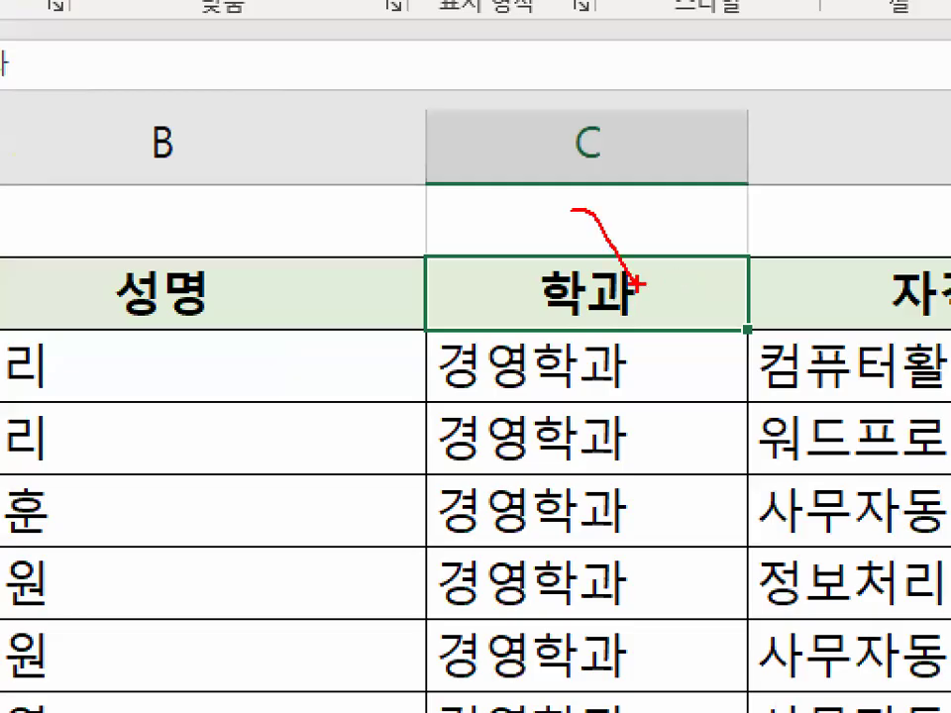
{"action": "scroll", "coordinate": [158, 471], "scroll_direction": "down", "scroll_amount": 9}
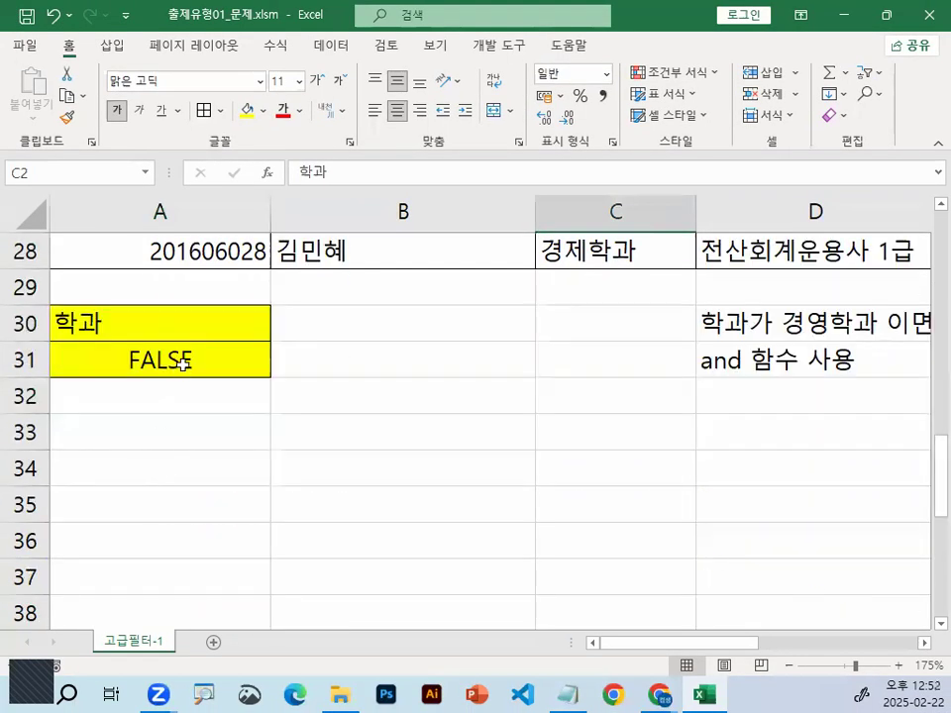
Compare the FALSE condition and 학과 header in A30:A31 with the department entries in C3:C9
{"action": "left_click", "coordinate": [186, 359]}
{"action": "scroll", "coordinate": [606, 492], "scroll_direction": "up", "scroll_amount": 9}
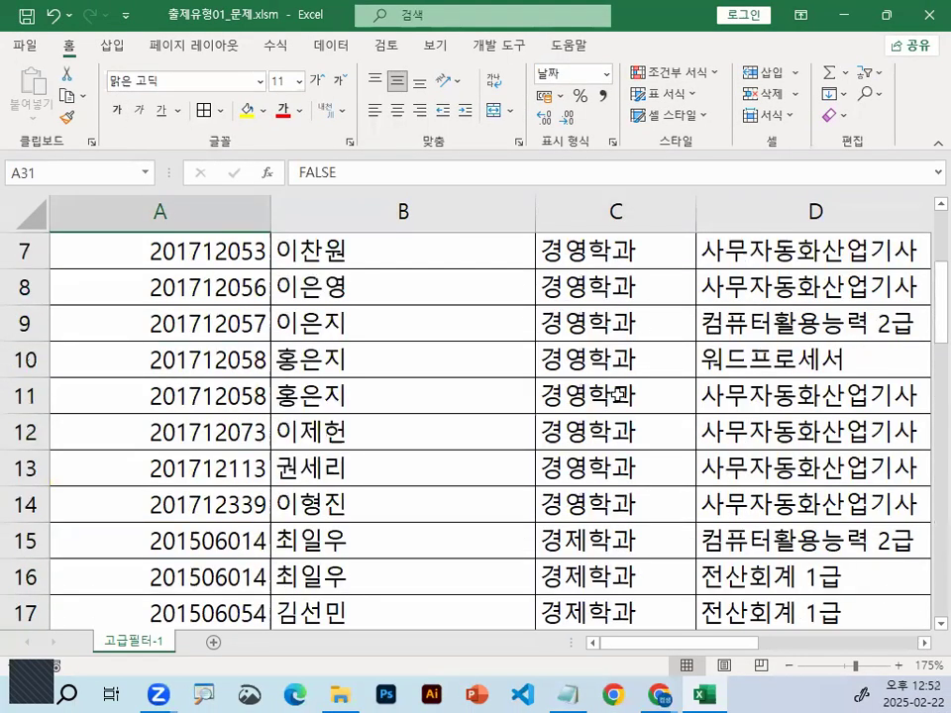
{"action": "left_click_drag", "start_coordinate": [621, 322], "coordinate": [618, 432]}
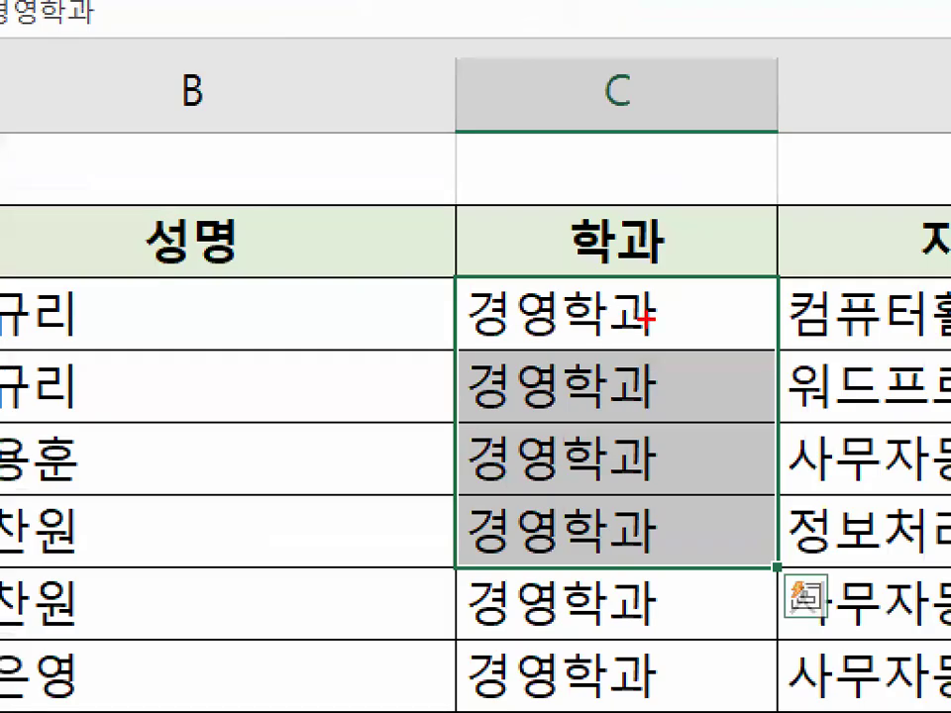
{"action": "mouse_move", "coordinate": [632, 323]}
{"action": "left_mouse_down"}
{"action": "mouse_move", "coordinate": [574, 328]}
{"action": "mouse_move", "coordinate": [637, 323]}
{"action": "left_mouse_up"}
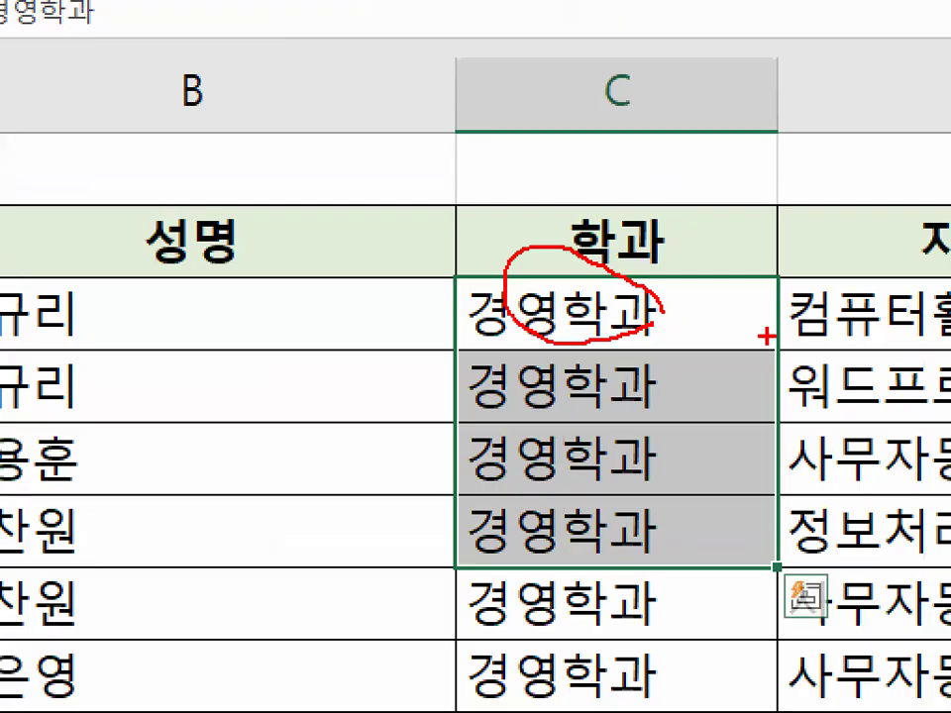
{"action": "key", "text": "Escape"}
{"action": "left_click_drag", "start_coordinate": [626, 323], "coordinate": [625, 535]}
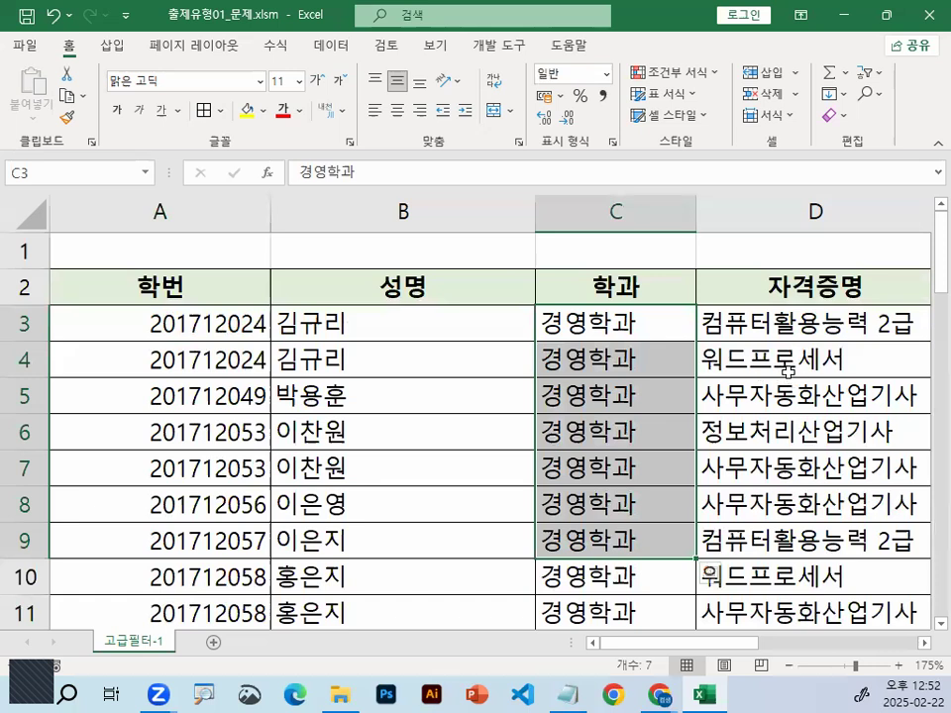
{"action": "left_click", "coordinate": [298, 359]}
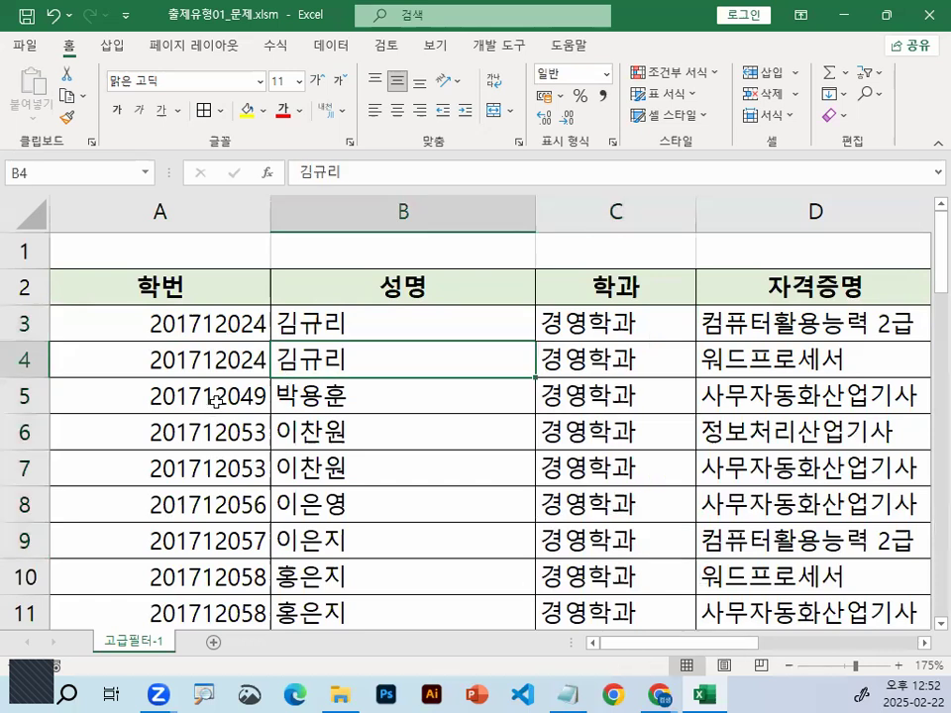
{"action": "scroll", "coordinate": [216, 404], "scroll_direction": "down", "scroll_amount": 2}
{"action": "scroll", "coordinate": [219, 412], "scroll_direction": "down", "scroll_amount": 6}
{"action": "left_click", "coordinate": [221, 431]}
{"action": "left_click", "coordinate": [160, 466]}
{"action": "key", "text": "ctrl+1"}
{"action": "mouse_move", "coordinate": [160, 464]}
{"action": "left_mouse_down"}
{"action": "mouse_move", "coordinate": [172, 444]}
{"action": "mouse_move", "coordinate": [184, 480]}
{"action": "left_mouse_up"}
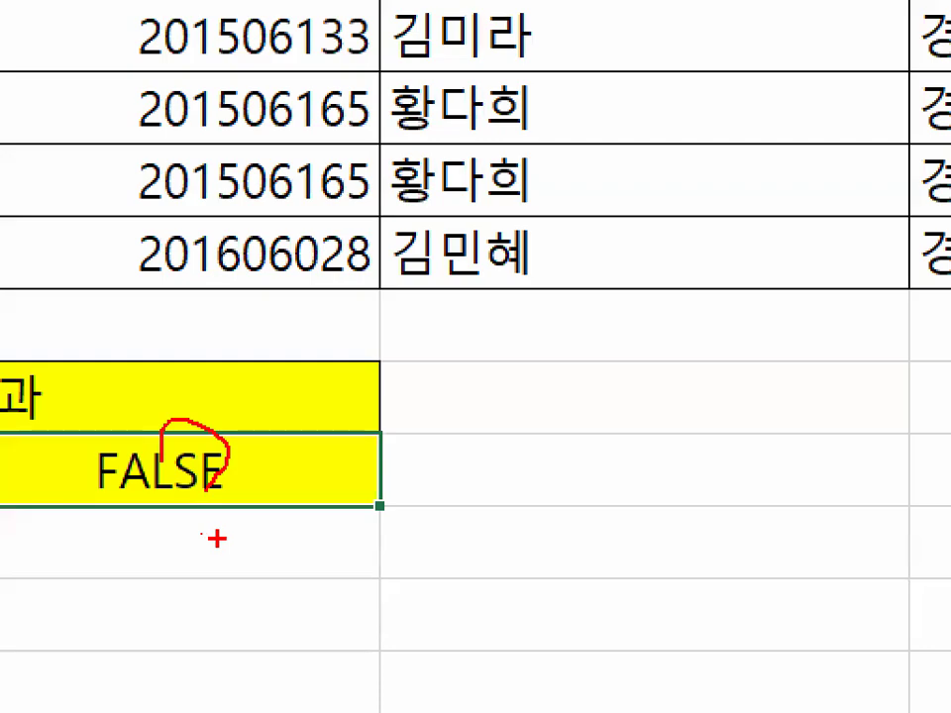
{"action": "key", "text": "Escape"}
{"action": "left_click", "coordinate": [91, 433]}
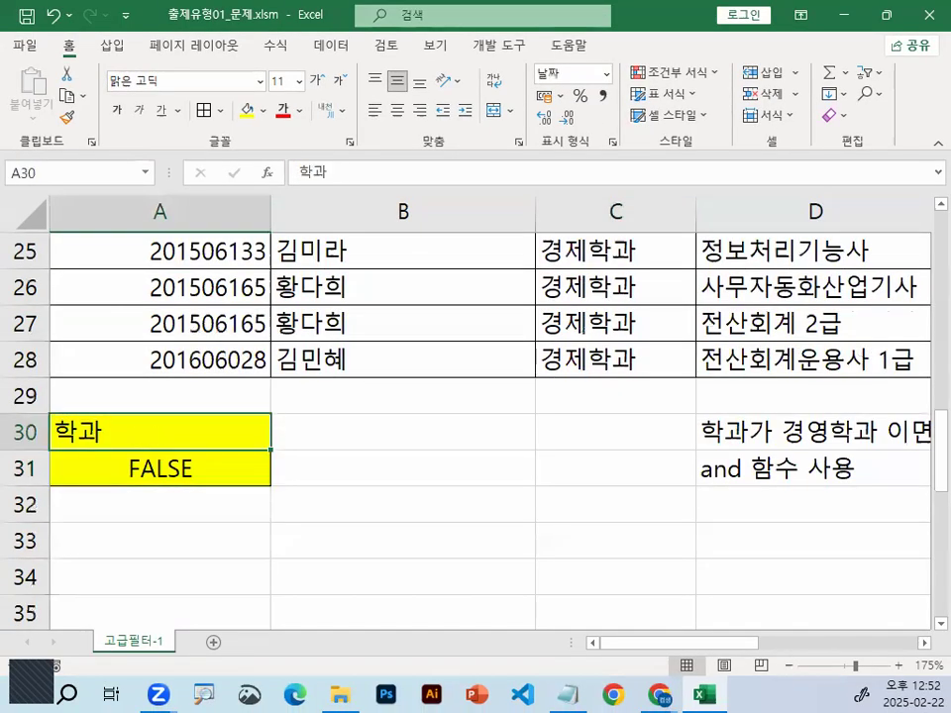
{"action": "key", "text": "ctrl+1"}
{"action": "left_click_drag", "start_coordinate": [87, 428], "coordinate": [107, 433]}
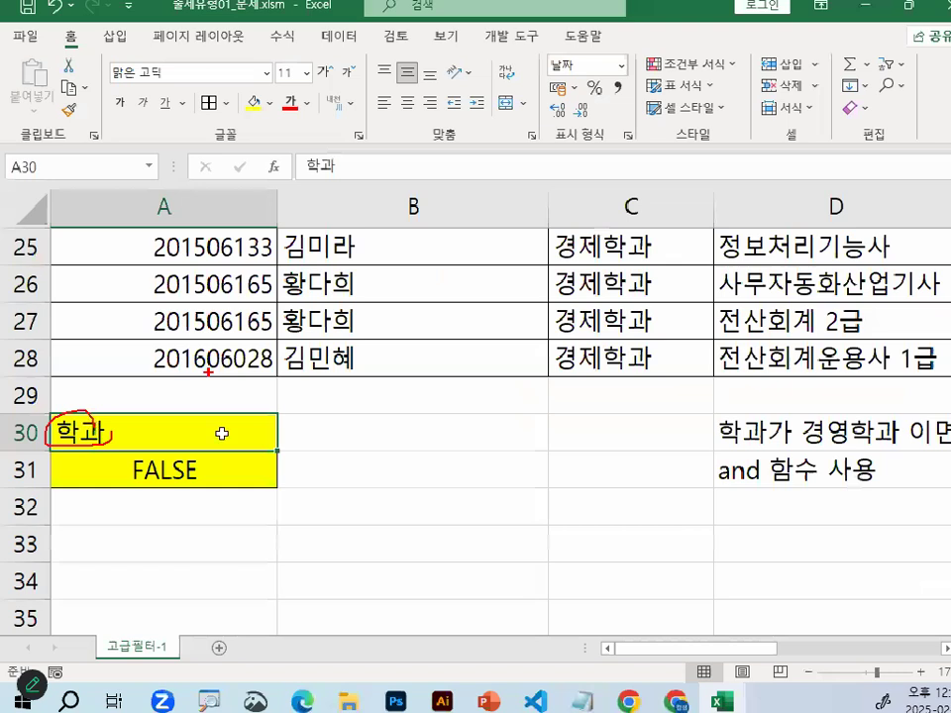
Clear the FALSE value from A31 and replace the header in A30 with 조건
{"action": "key", "text": "Down"}
{"action": "key", "text": "Delete"}
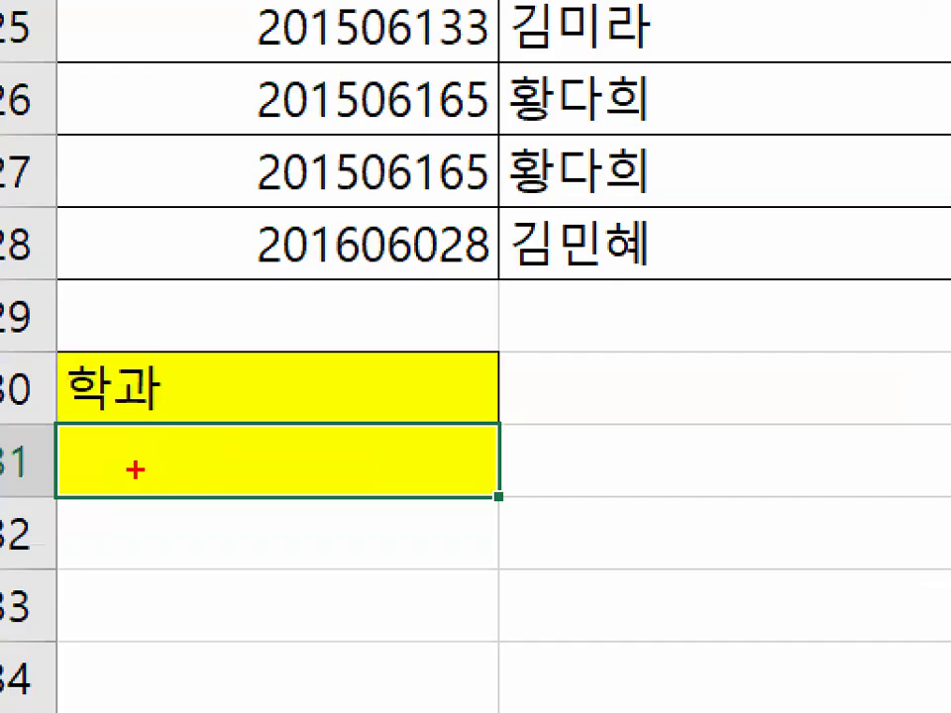
{"action": "left_click_drag", "start_coordinate": [110, 465], "coordinate": [164, 387]}
{"action": "left_click", "coordinate": [207, 391]}
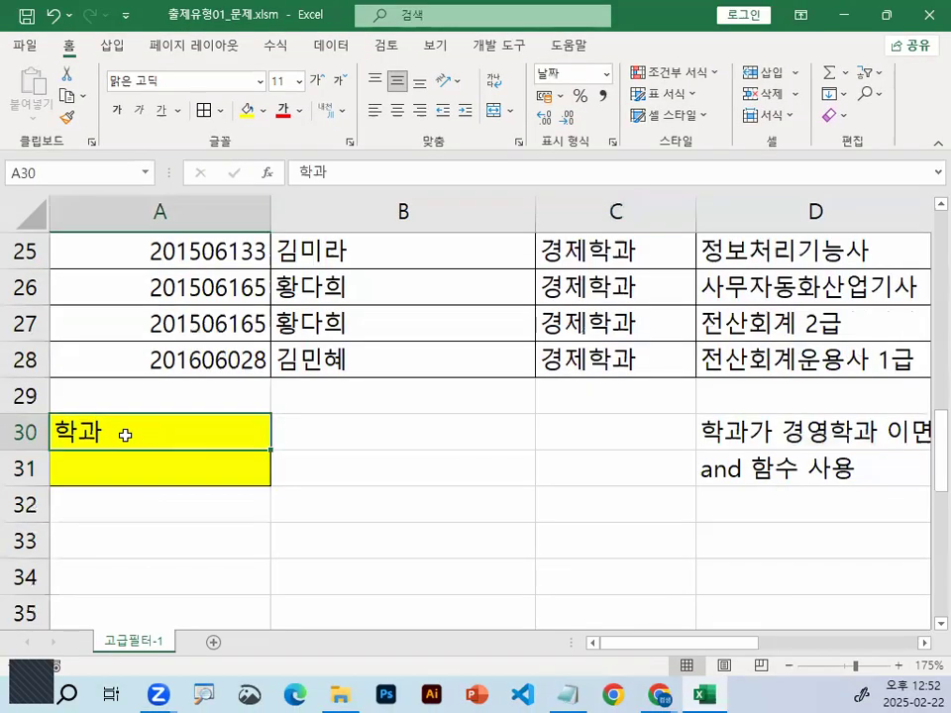
{"action": "type", "text": "WH"}
{"action": "key", "text": "BackSpace"}
{"action": "key", "text": "BackSpace"}
{"action": "type", "text": "ㅈ"}
{"action": "key", "text": "Return"}
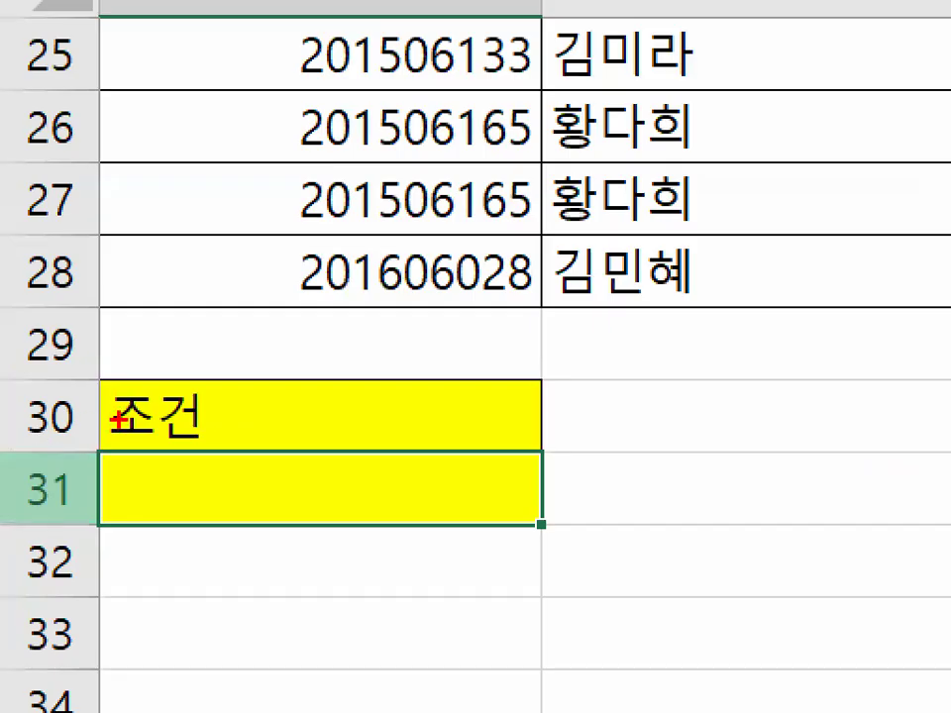
Clear the 조건 header from A30, leaving the formatted criteria cells empty
{"action": "left_click_drag", "start_coordinate": [229, 418], "coordinate": [171, 382]}
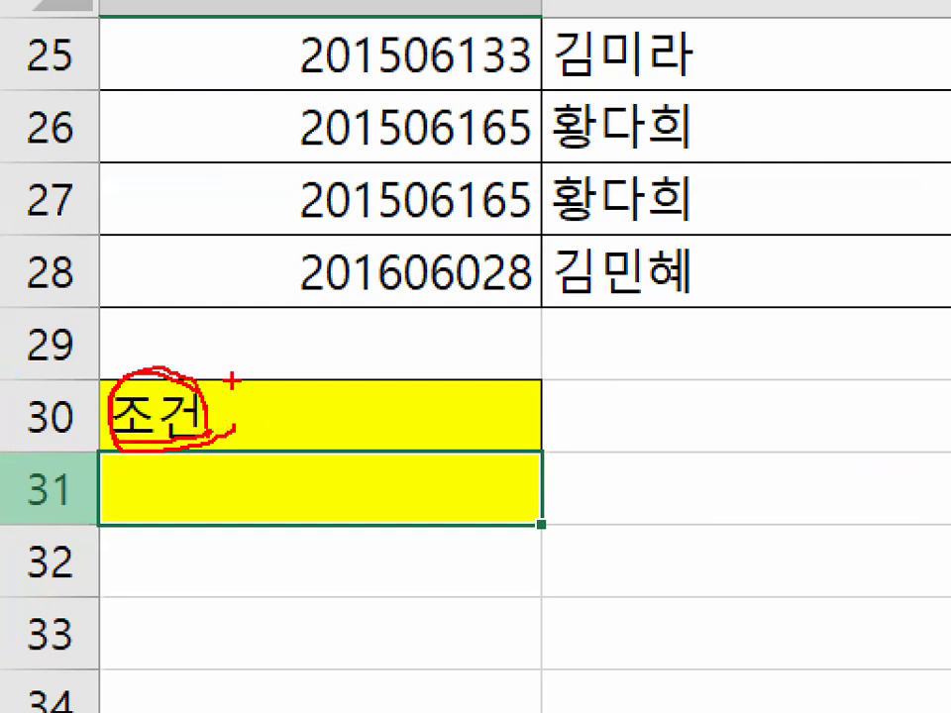
{"action": "key", "text": "Escape"}
{"action": "left_click", "coordinate": [116, 432]}
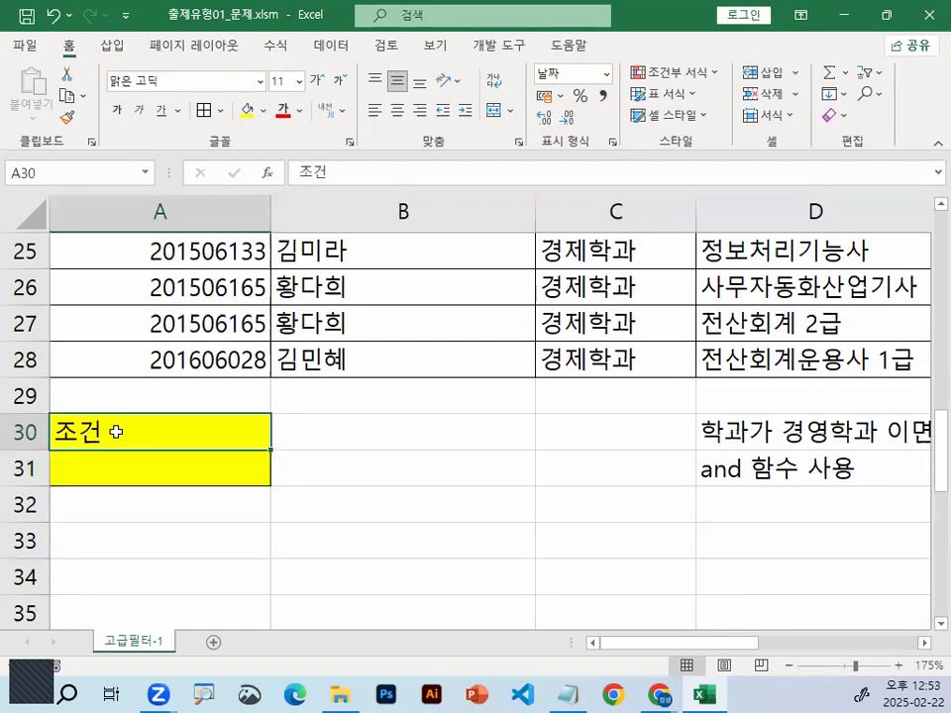
{"action": "key", "text": "Delete"}
{"action": "scroll", "coordinate": [283, 515], "scroll_direction": "down", "scroll_amount": 1}
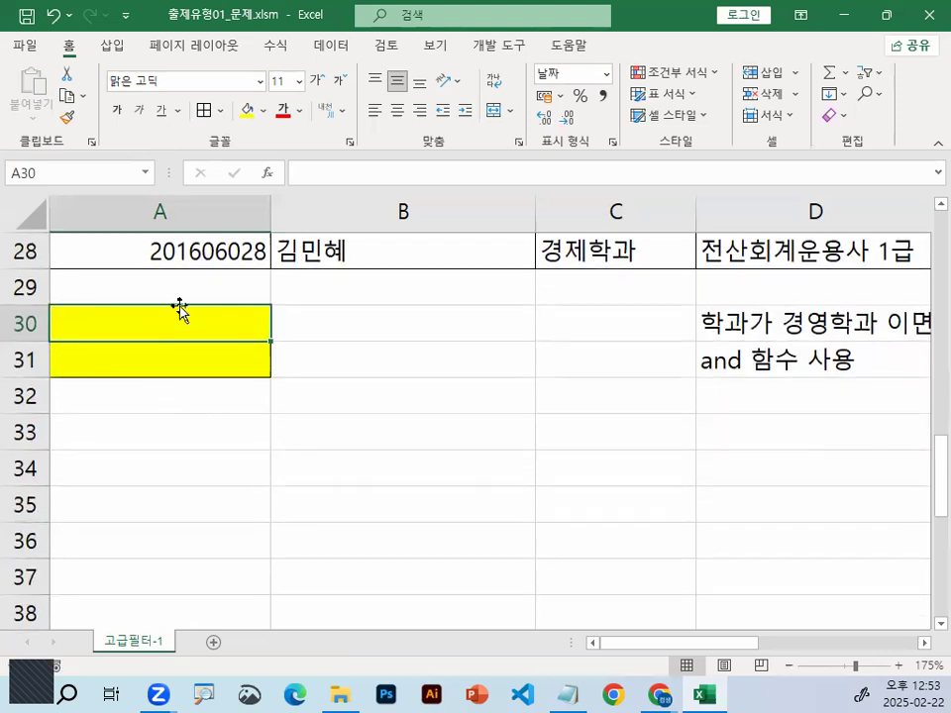
{"action": "left_click_drag", "start_coordinate": [180, 316], "coordinate": [184, 342]}
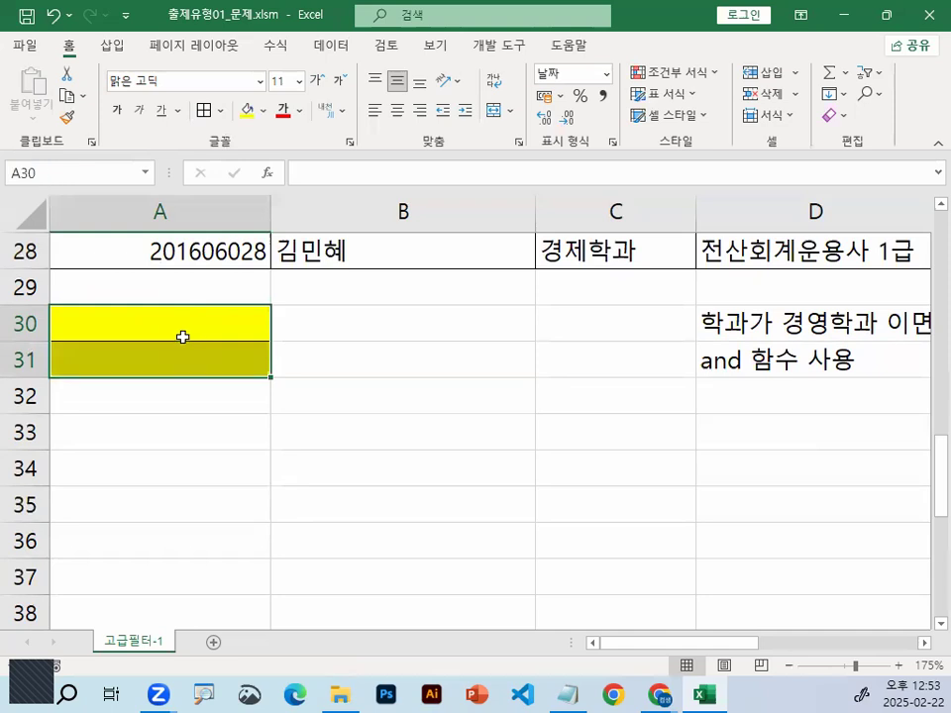
Enter 조건 in A30 as the header for the formula condition
{"action": "left_click", "coordinate": [212, 320]}
{"action": "type", "text": "조건"}
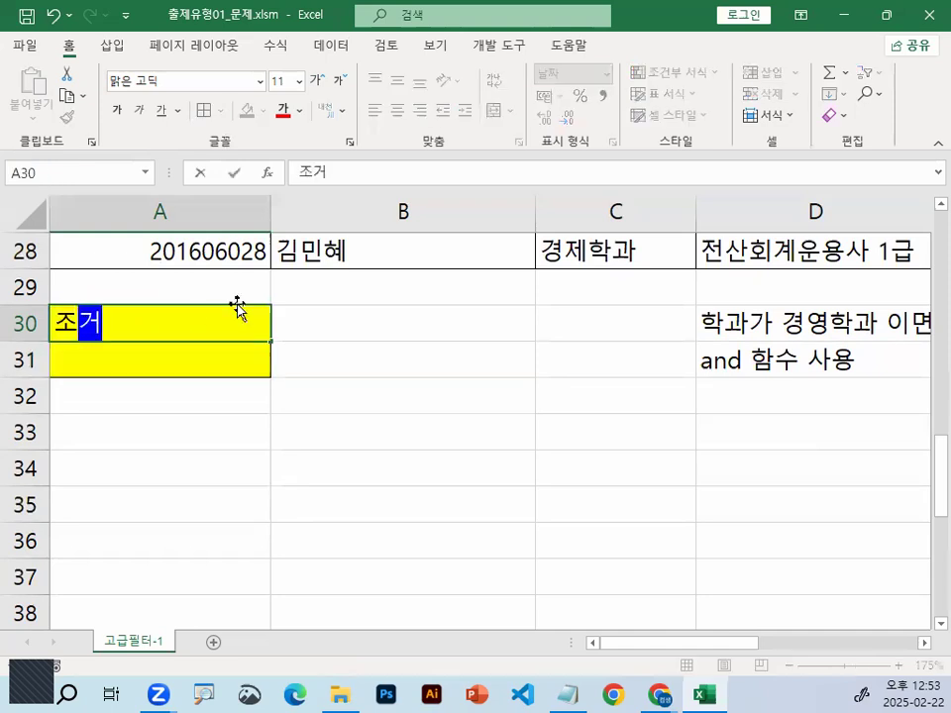
{"action": "key", "text": "Return"}
Set the font of the criteria cells A30:A31 to a고딕17
{"action": "left_click", "coordinate": [136, 330]}
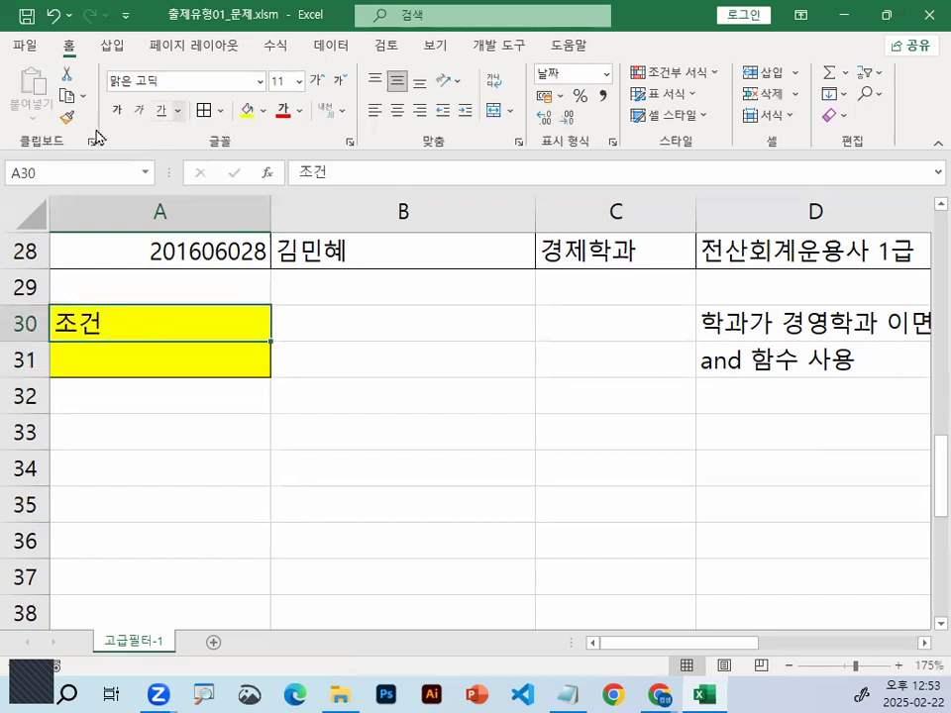
{"action": "left_click_drag", "start_coordinate": [137, 318], "coordinate": [137, 345]}
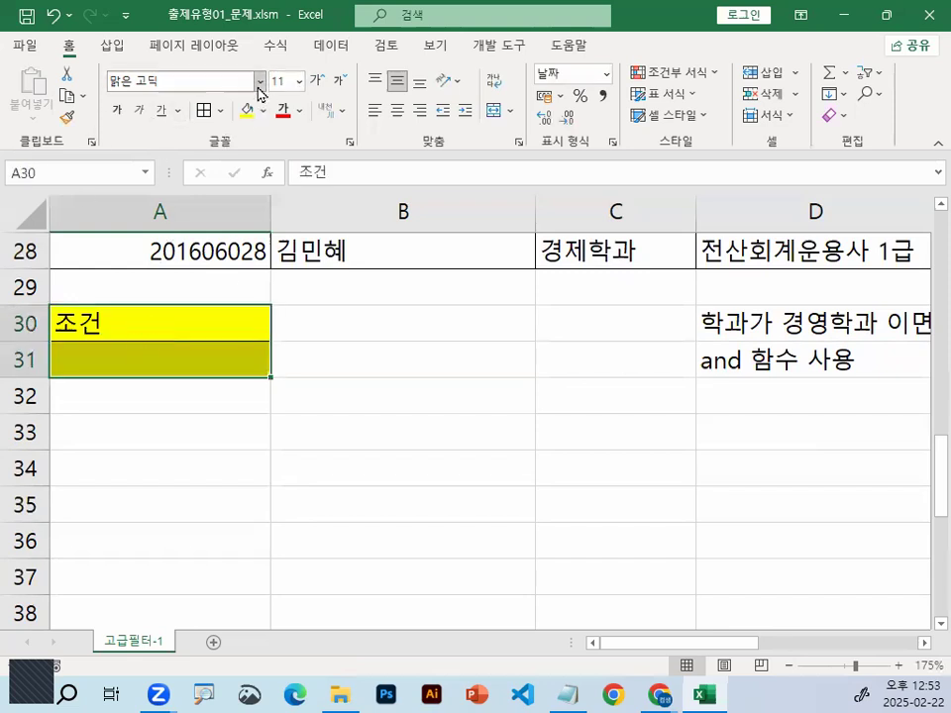
{"action": "left_click", "coordinate": [260, 81]}
{"action": "scroll", "coordinate": [378, 127], "scroll_direction": "down", "scroll_amount": 10}
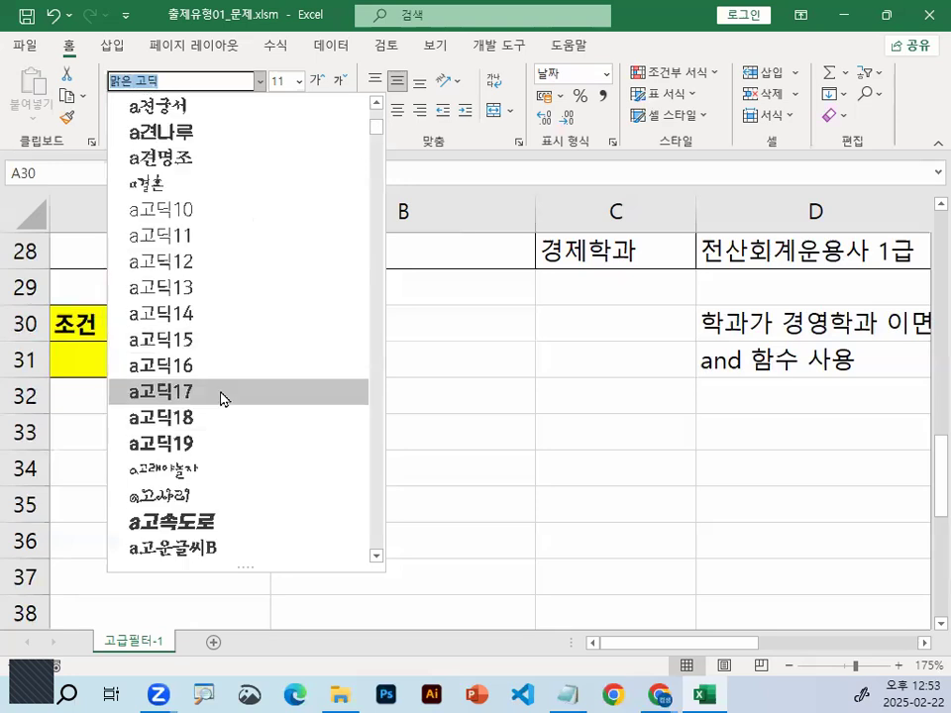
{"action": "left_click", "coordinate": [223, 394]}
Start the condition formula in A31, under the 조건 header, with =AND(
{"action": "left_click", "coordinate": [139, 375]}
{"action": "scroll", "coordinate": [130, 405], "scroll_direction": "up", "scroll_amount": 3}
{"action": "scroll", "coordinate": [125, 403], "scroll_direction": "up", "scroll_amount": 2}
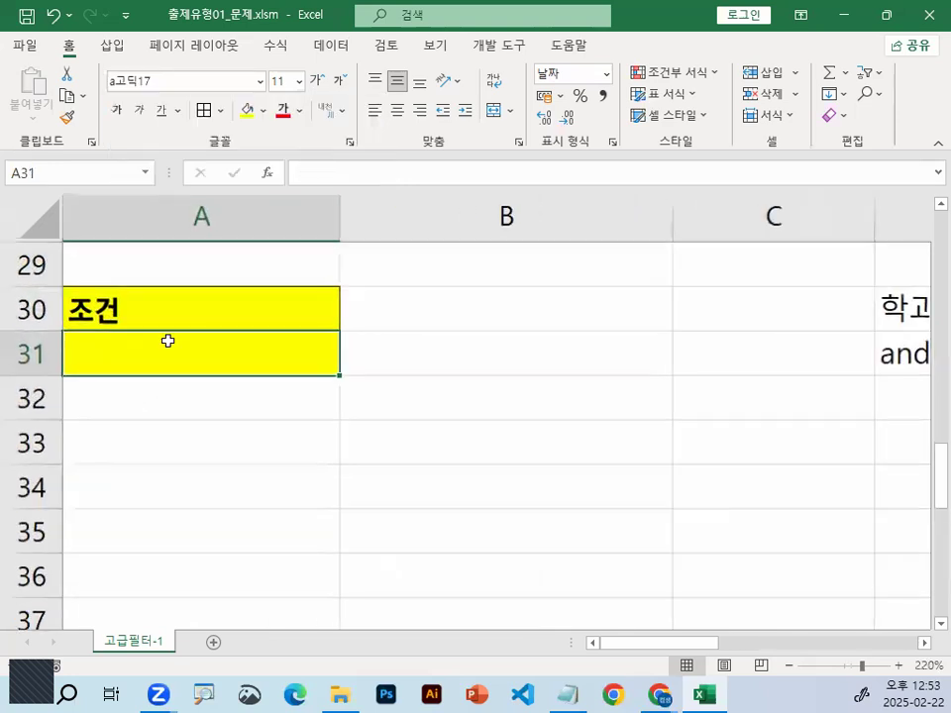
{"action": "type", "text": "="}
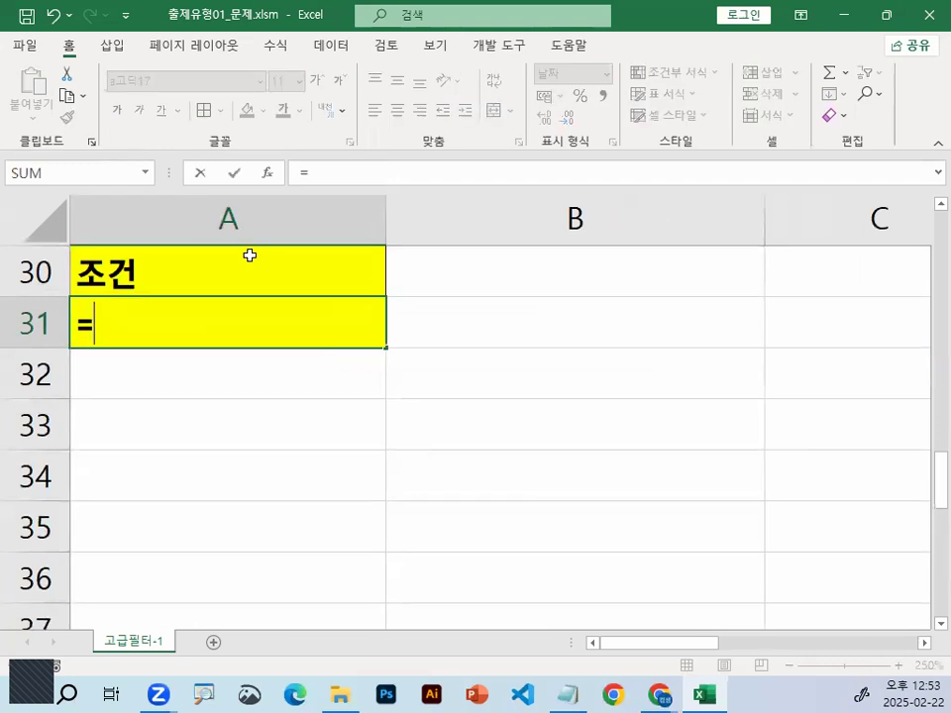
{"action": "type", "text": "몽"}
{"action": "key", "text": "BackSpace"}
{"action": "key", "text": "BackSpace"}
{"action": "key", "text": "BackSpace"}
{"action": "type", "text": "AND("}
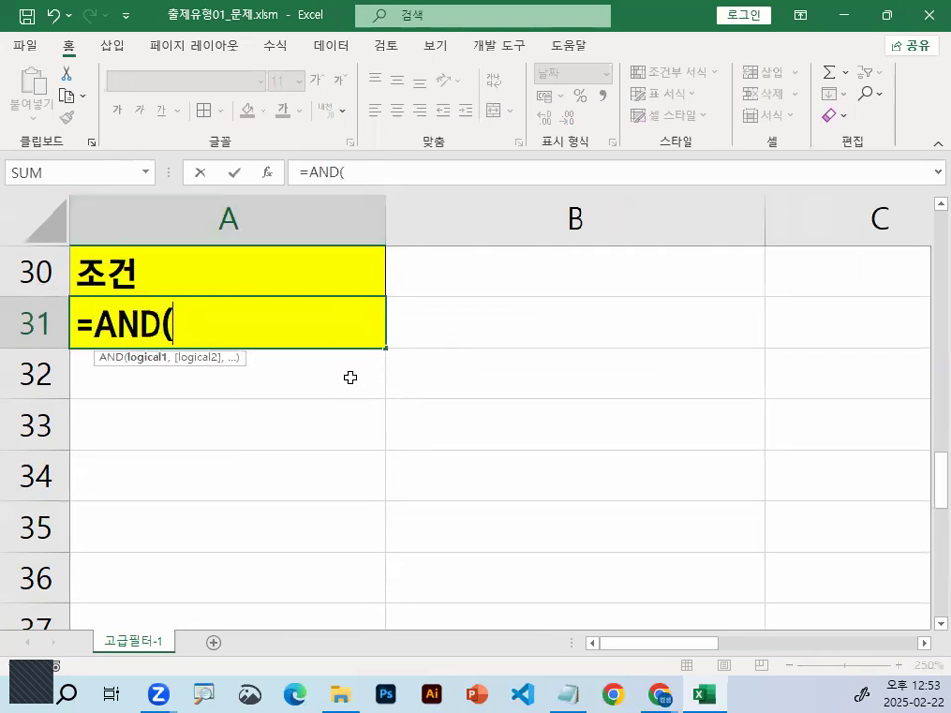
{"action": "key", "text": "ctrl+1"}
{"action": "left_click", "coordinate": [242, 338]}
{"action": "mouse_move", "coordinate": [306, 305]}
{"action": "left_mouse_down"}
{"action": "mouse_move", "coordinate": [263, 352]}
{"action": "mouse_move", "coordinate": [287, 324]}
{"action": "left_mouse_up"}
{"action": "left_click_drag", "start_coordinate": [455, 321], "coordinate": [491, 344]}
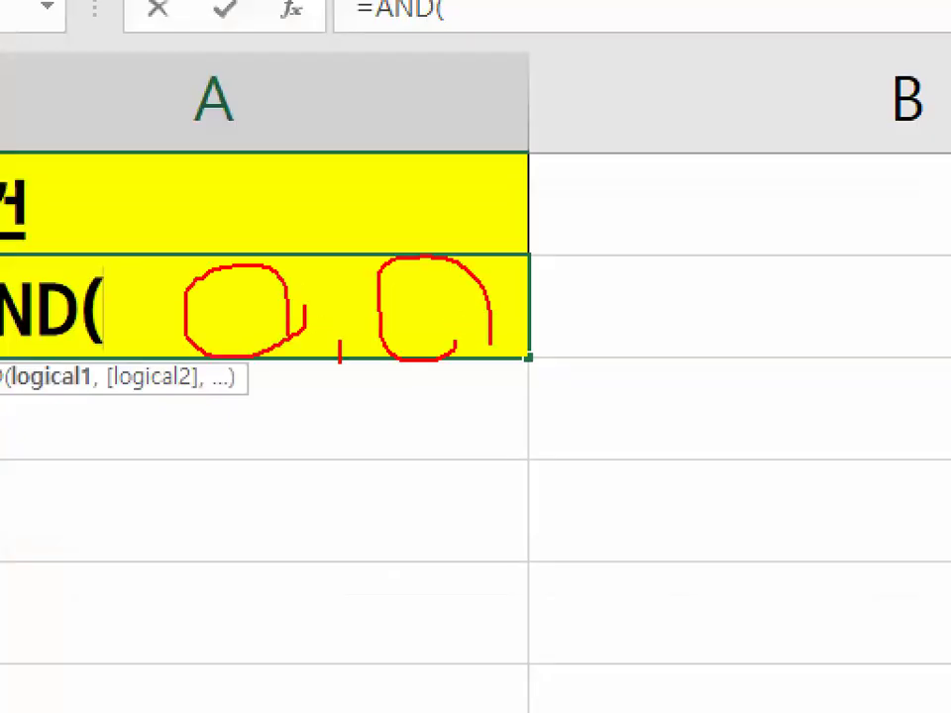
{"action": "key", "text": "Escape"}
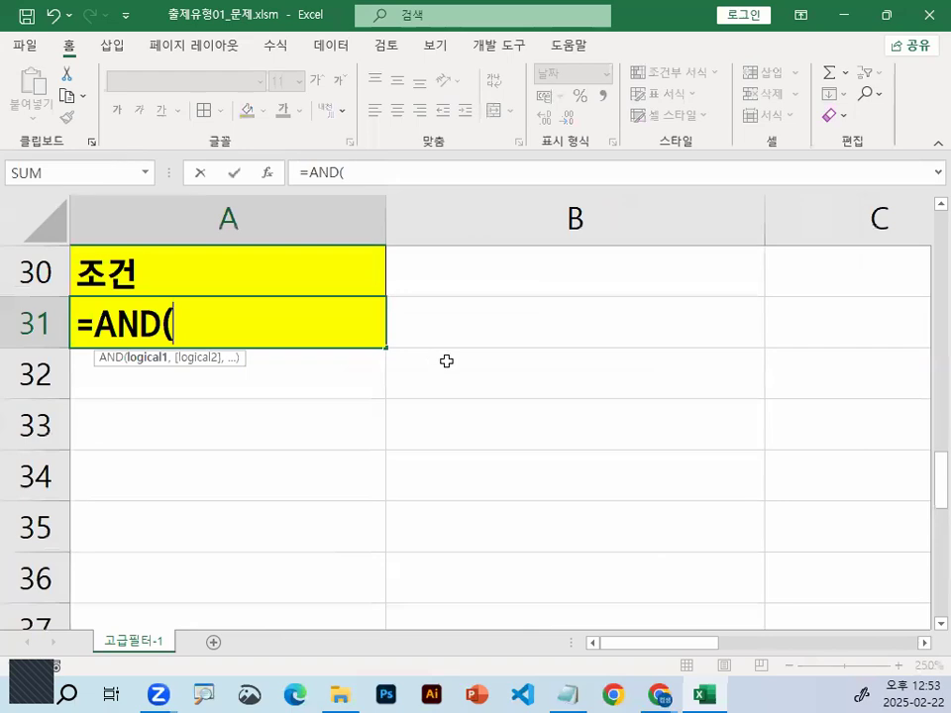
Reference C3, the first entry of the 학과 column, as the start of the first AND argument
{"action": "scroll", "coordinate": [450, 357], "scroll_direction": "up", "scroll_amount": 3}
{"action": "scroll", "coordinate": [460, 353], "scroll_direction": "up", "scroll_amount": 7}
{"action": "left_click", "coordinate": [844, 371]}
{"action": "key", "text": "ctrl+1"}
{"action": "mouse_move", "coordinate": [825, 350]}
{"action": "left_mouse_down"}
{"action": "mouse_move", "coordinate": [913, 372]}
{"action": "mouse_move", "coordinate": [825, 338]}
{"action": "mouse_move", "coordinate": [871, 281]}
{"action": "left_mouse_up"}
{"action": "key", "text": "Escape"}
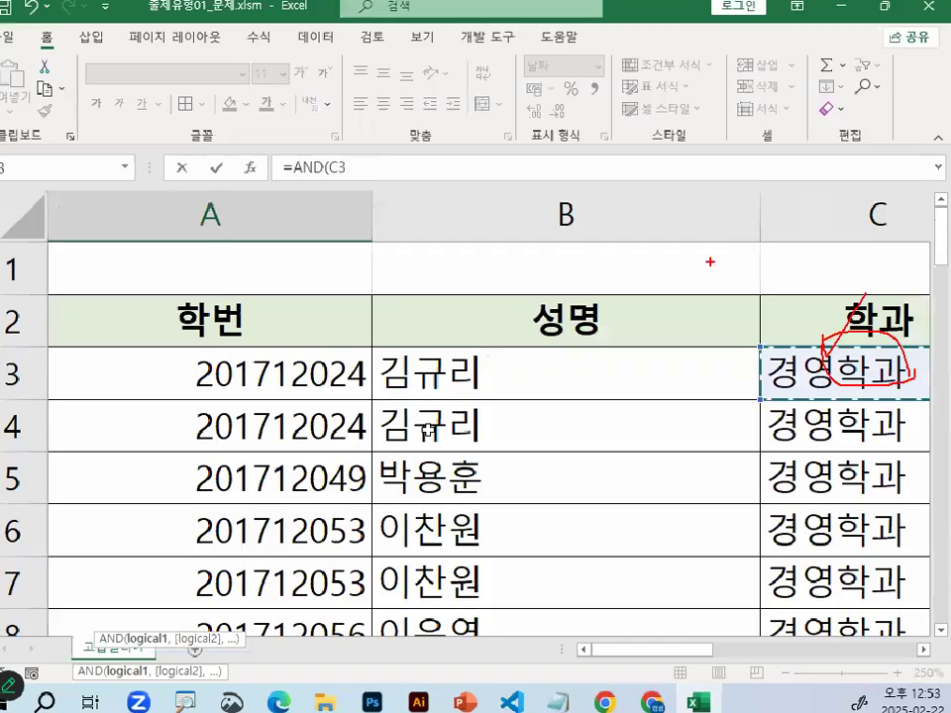
Complete the first AND argument by comparing the C3 reference with "경영학과"
{"action": "scroll", "coordinate": [455, 434], "scroll_direction": "down", "scroll_amount": 10}
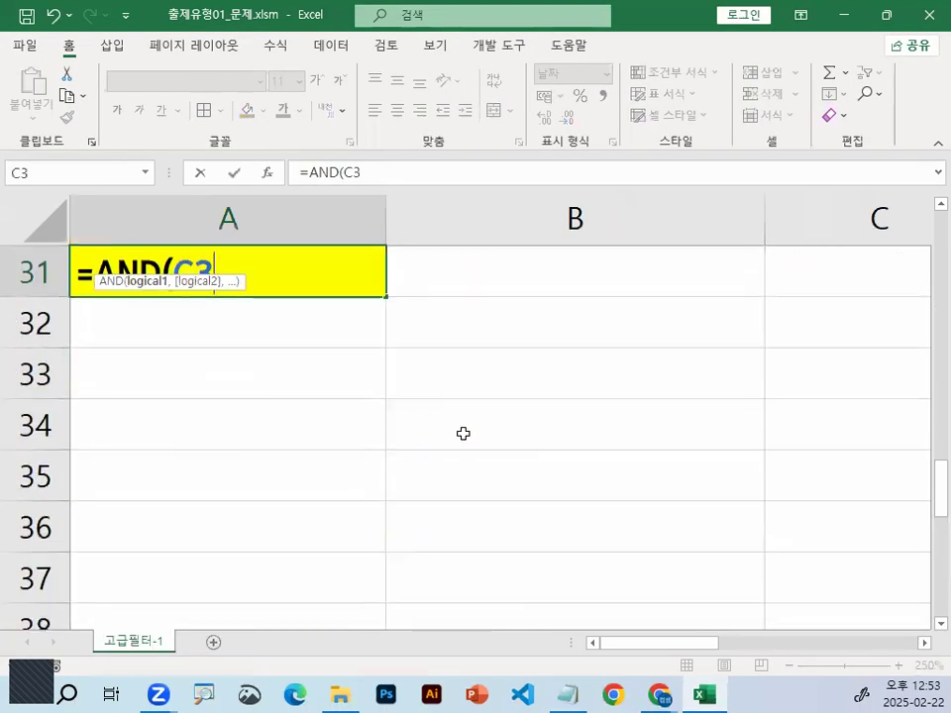
{"action": "type", "text": "="}
{"action": "type", "text": "\"RU"}
{"action": "key", "text": "BackSpace"}
{"action": "key", "text": "BackSpace"}
{"action": "type", "text": "ㄱ4ㅕㅇ"}
{"action": "key", "text": "BackSpace"}
{"action": "key", "text": "BackSpace"}
{"action": "key", "text": "BackSpace"}
{"action": "key", "text": "BackSpace"}
{"action": "type", "text": "경영ㅎ"}
{"action": "type", "text": "학과\""}
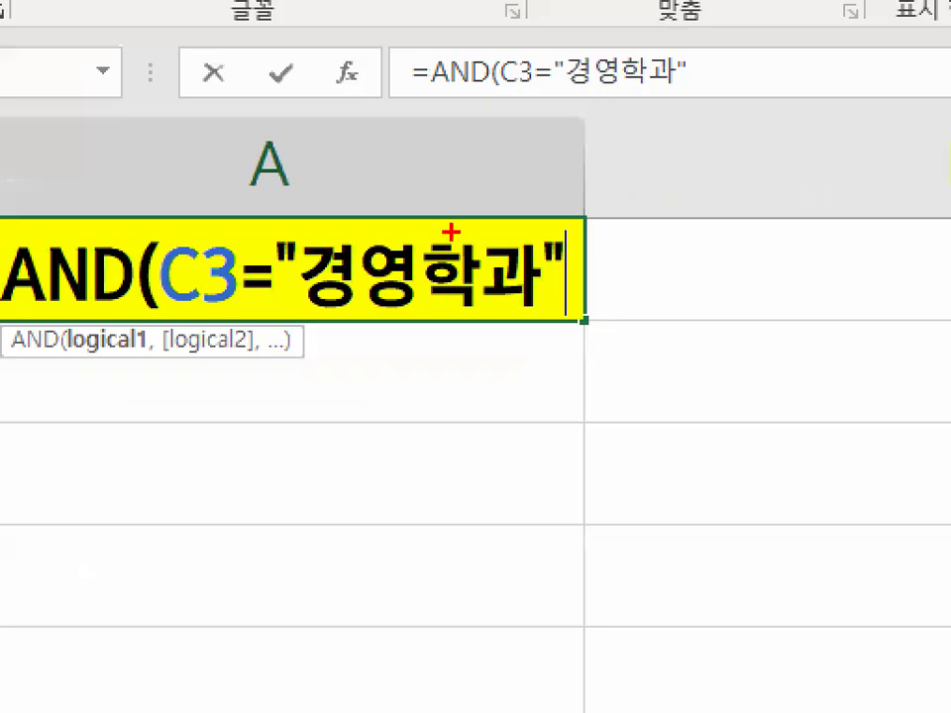
{"action": "left_click_drag", "start_coordinate": [328, 244], "coordinate": [279, 294]}
{"action": "left_click_drag", "start_coordinate": [283, 252], "coordinate": [336, 333]}
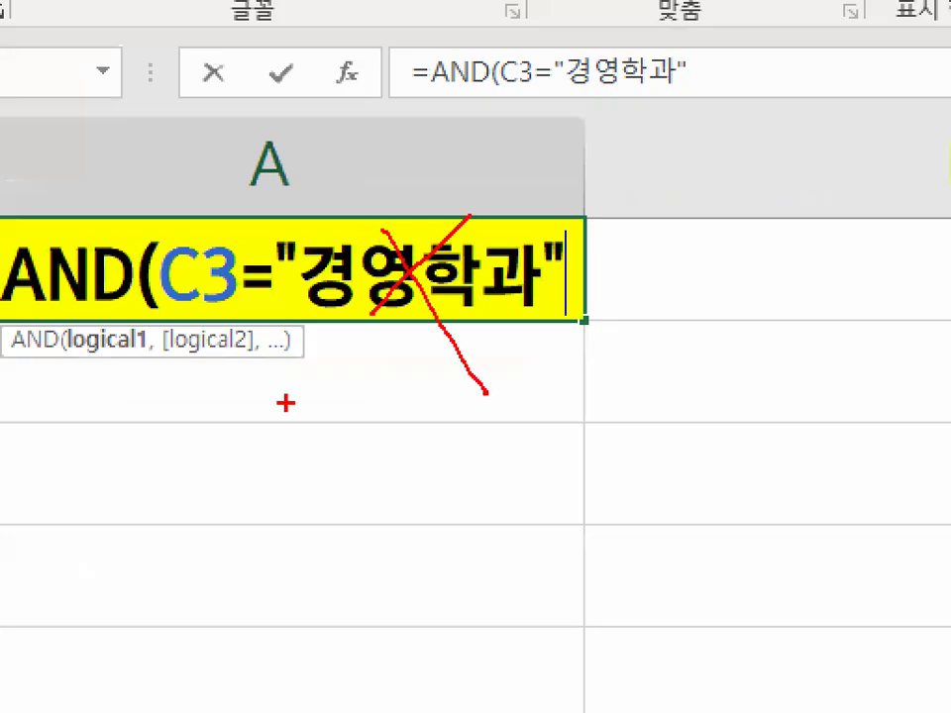
{"action": "left_click_drag", "start_coordinate": [273, 377], "coordinate": [385, 377]}
{"action": "left_click_drag", "start_coordinate": [315, 374], "coordinate": [315, 530]}
{"action": "left_click_drag", "start_coordinate": [448, 393], "coordinate": [607, 391]}
{"action": "left_click_drag", "start_coordinate": [538, 390], "coordinate": [538, 532]}
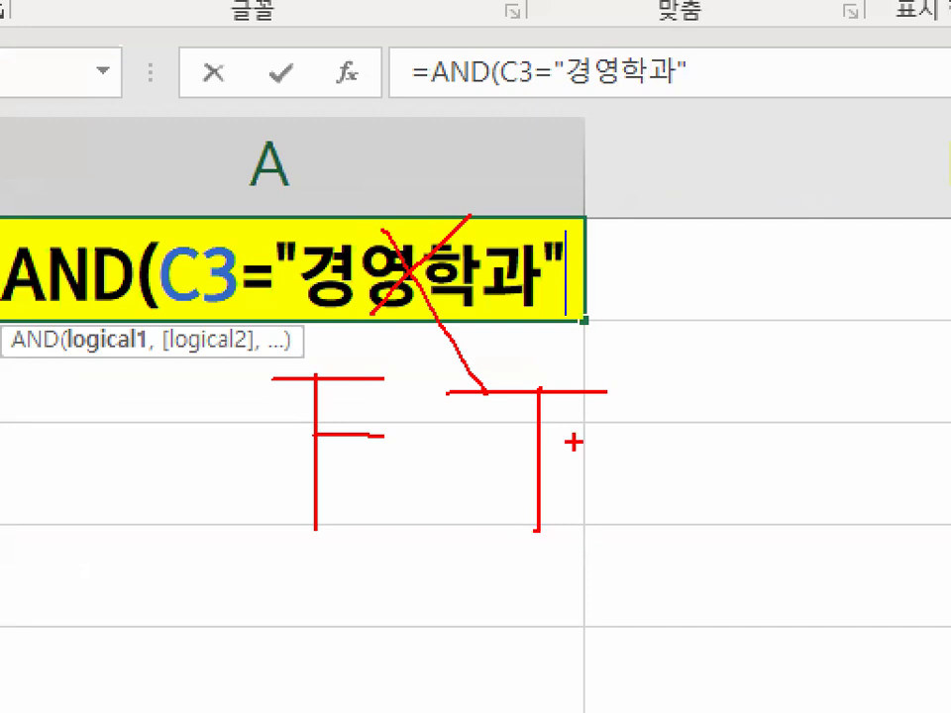
{"action": "key", "text": "Escape"}
{"action": "key", "text": "ctrl+1"}
{"action": "key", "text": "p"}
{"action": "left_click_drag", "start_coordinate": [184, 312], "coordinate": [510, 314]}
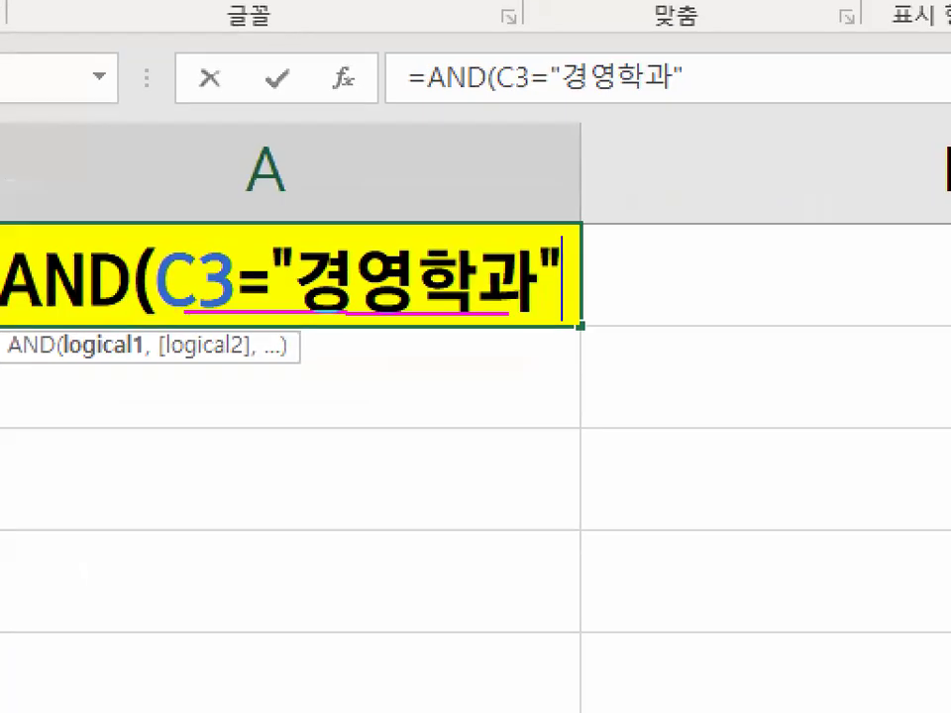
{"action": "mouse_move", "coordinate": [571, 297]}
{"action": "left_mouse_down"}
{"action": "mouse_move", "coordinate": [450, 350]}
{"action": "mouse_move", "coordinate": [574, 315]}
{"action": "left_mouse_up"}
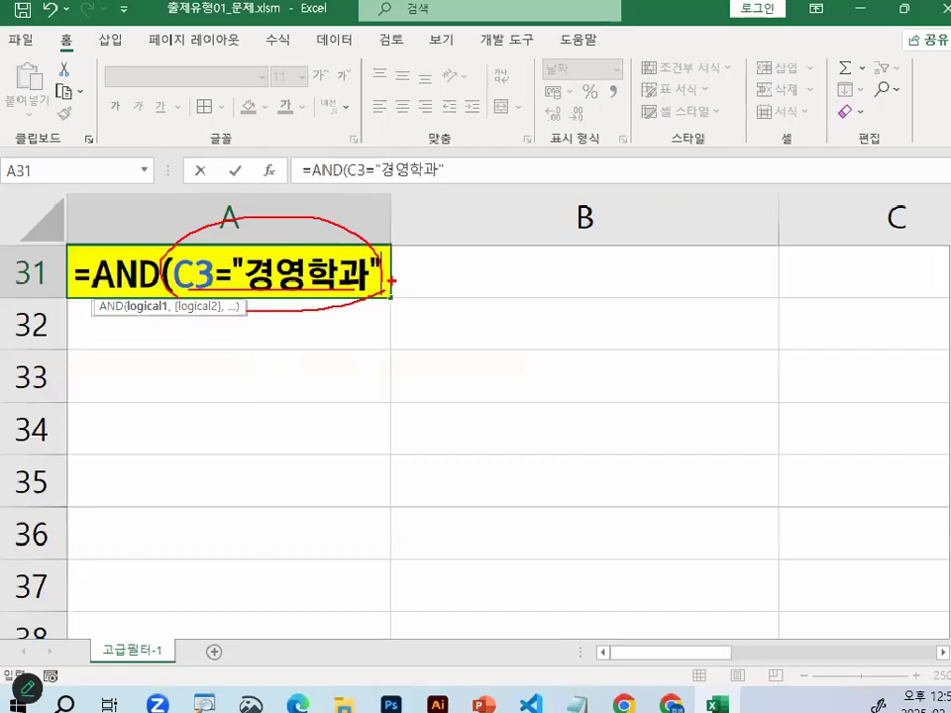
Begin the second AND argument with a reference to D3, the first entry of the 자격증명 column
{"action": "type", "text": ","}
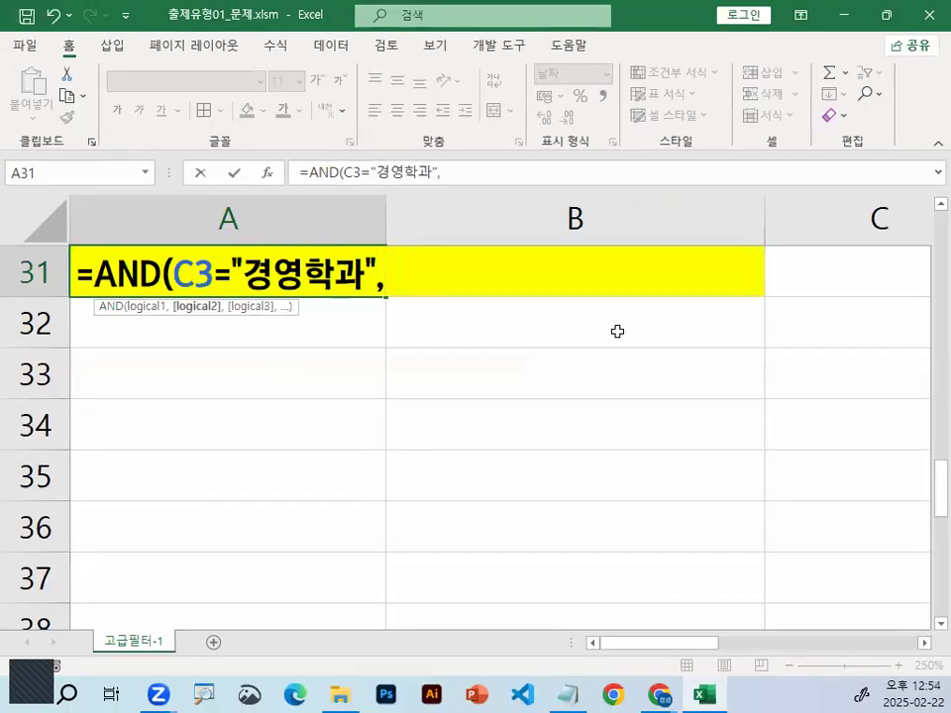
{"action": "scroll", "coordinate": [659, 342], "scroll_direction": "up", "scroll_amount": 2}
{"action": "scroll", "coordinate": [666, 348], "scroll_direction": "up", "scroll_amount": 8}
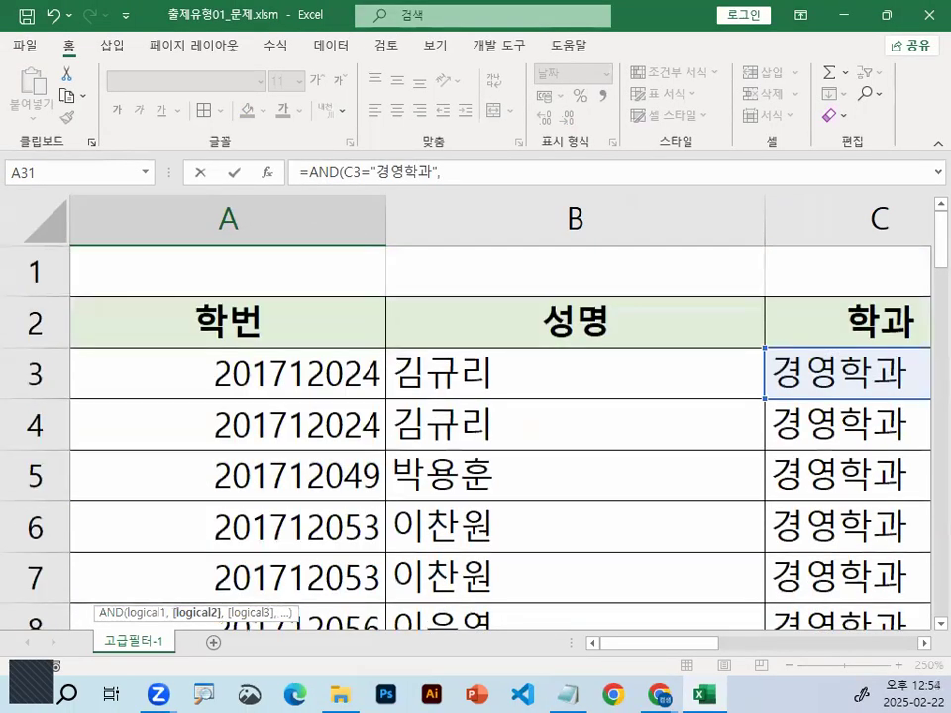
{"action": "scroll", "coordinate": [926, 651], "scroll_direction": "right", "scroll_amount": 3}
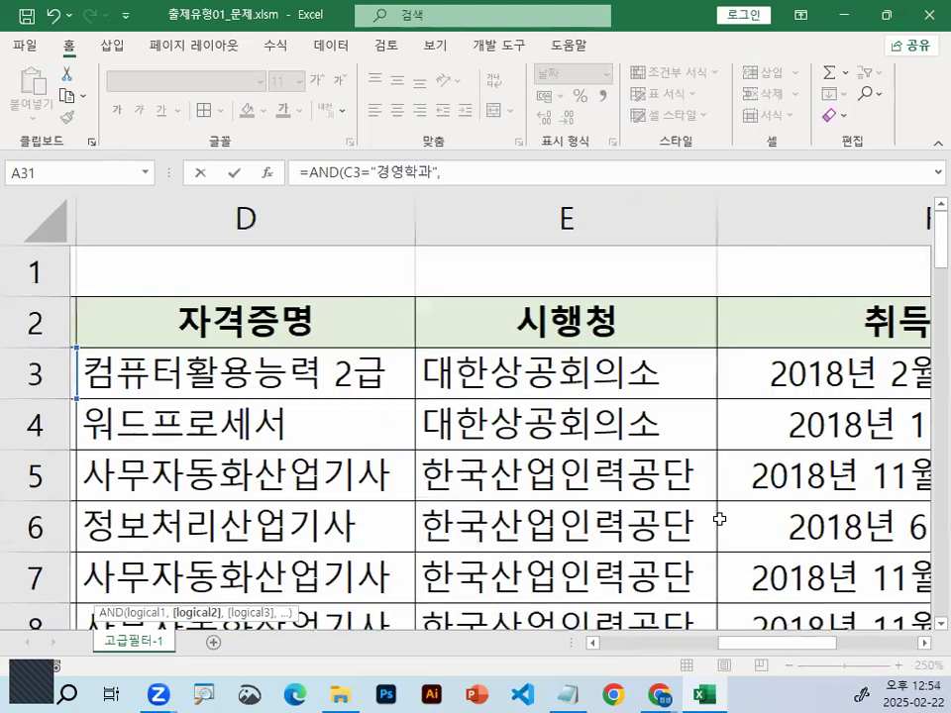
{"action": "left_click", "coordinate": [188, 315]}
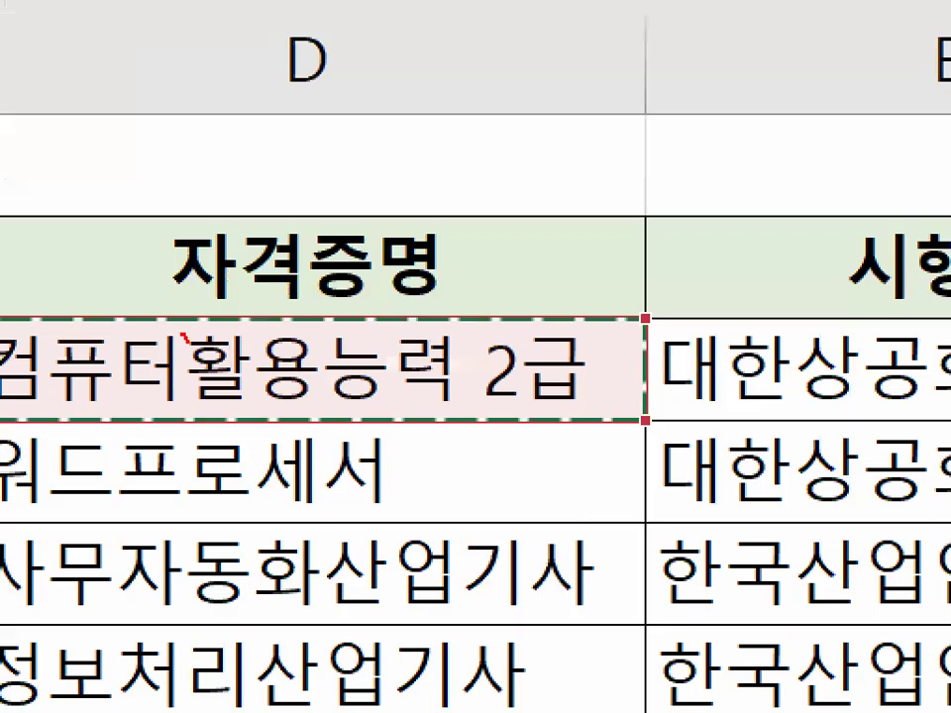
{"action": "left_click_drag", "start_coordinate": [186, 340], "coordinate": [290, 246]}
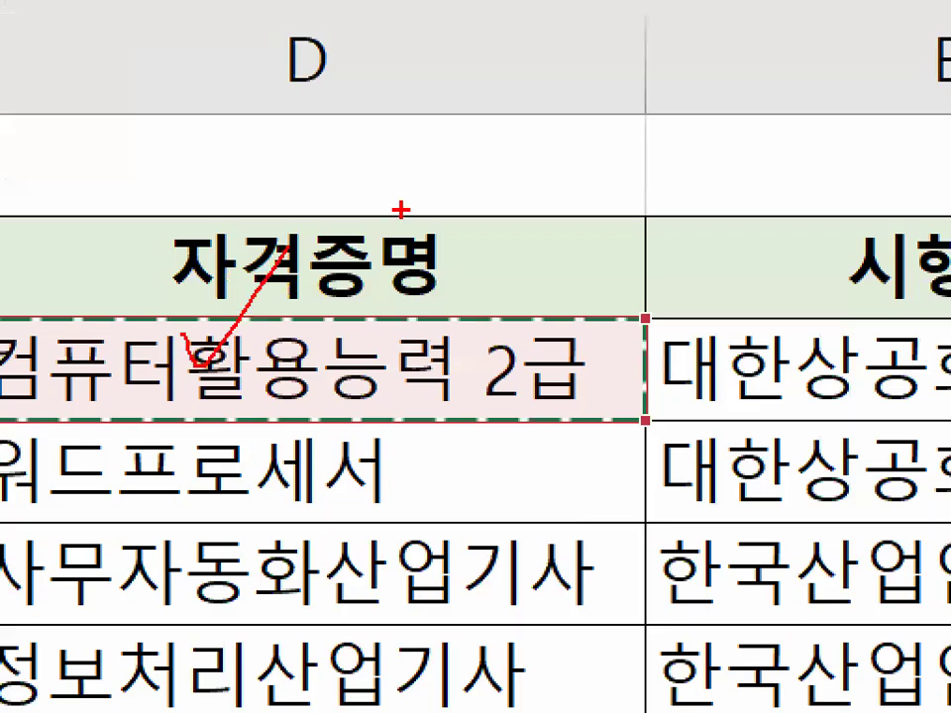
{"action": "mouse_move", "coordinate": [598, 366]}
{"action": "left_mouse_down"}
{"action": "mouse_move", "coordinate": [445, 347]}
{"action": "mouse_move", "coordinate": [560, 391]}
{"action": "left_mouse_up"}
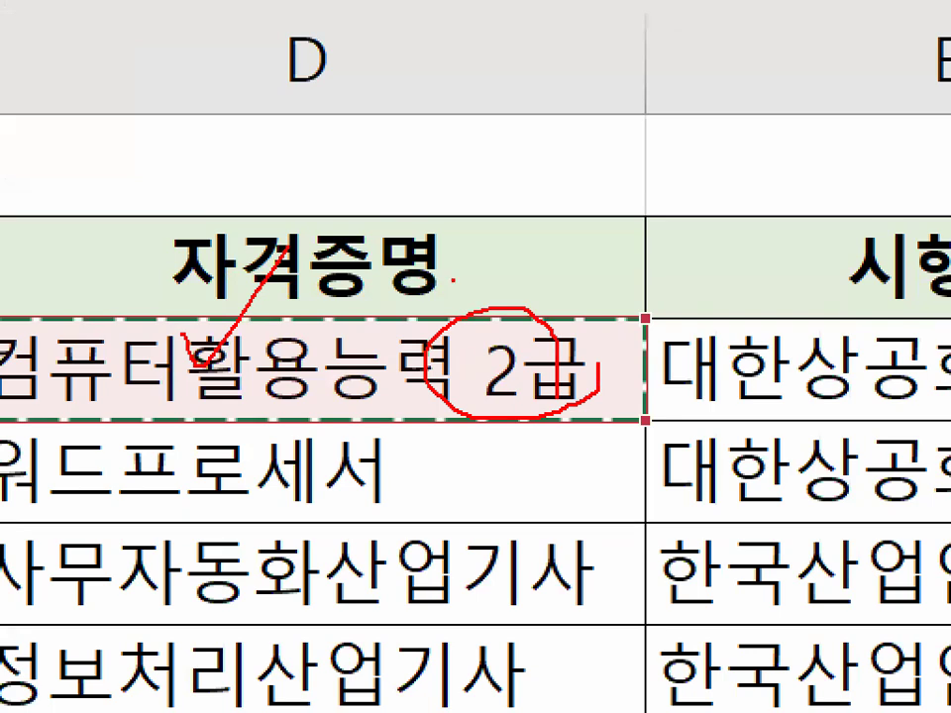
{"action": "left_click_drag", "start_coordinate": [454, 281], "coordinate": [664, 47]}
{"action": "key", "text": "Escape"}
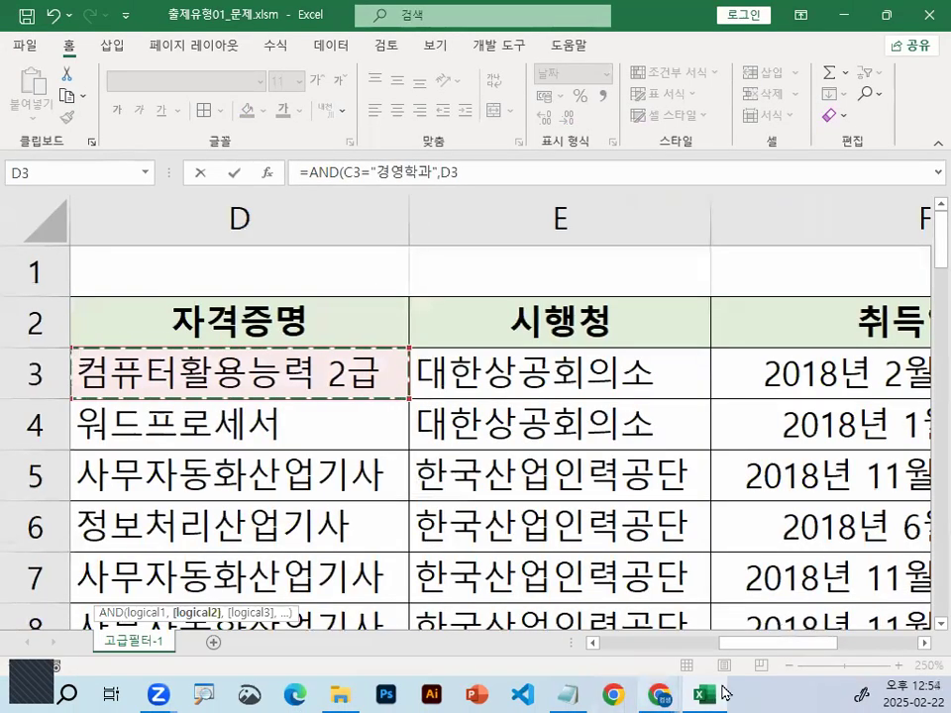
Compare D3 with "컴퓨터활용능력 2급" in the second argument and close the AND function's parenthesis
{"action": "left_click_drag", "start_coordinate": [787, 646], "coordinate": [555, 645]}
{"action": "scroll", "coordinate": [455, 577], "scroll_direction": "down", "scroll_amount": 7}
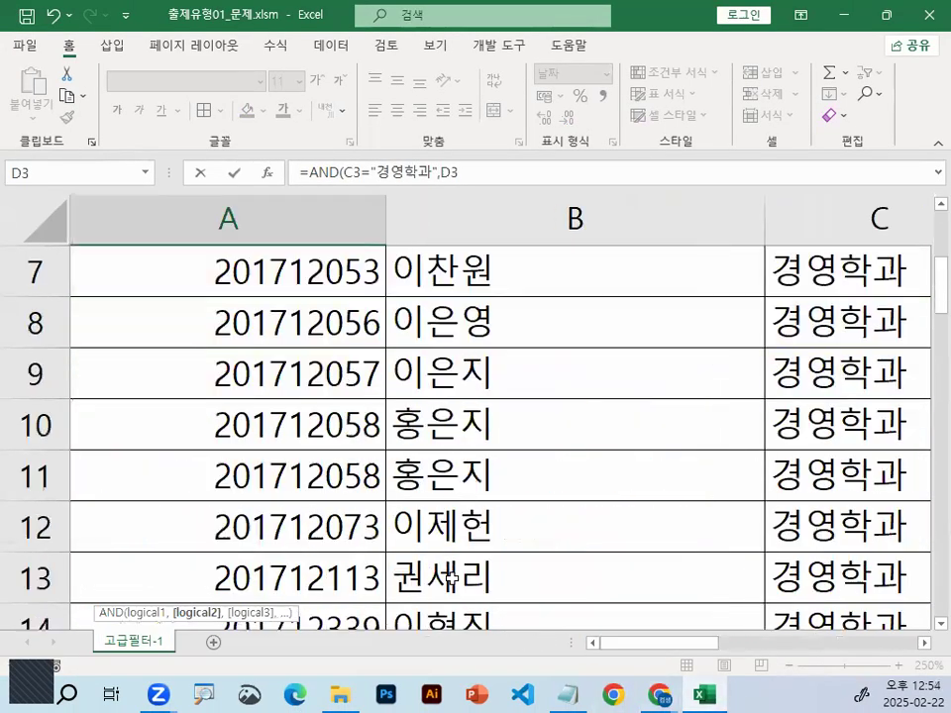
{"action": "scroll", "coordinate": [455, 577], "scroll_direction": "down", "scroll_amount": 3}
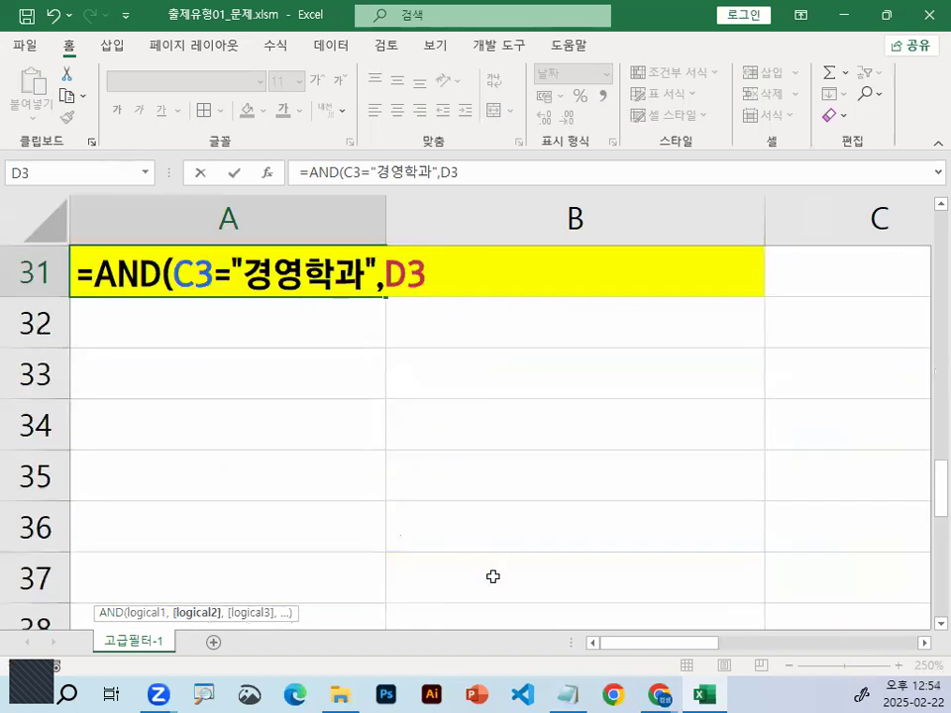
{"action": "type", "text": "="}
{"action": "type", "text": "\"컴퓿터활"}
{"action": "key", "text": "BackSpace"}
{"action": "key", "text": "BackSpace"}
{"action": "key", "text": "BackSpace"}
{"action": "key", "text": "BackSpace"}
{"action": "key", "text": "BackSpace"}
{"action": "key", "text": "BackSpace"}
{"action": "type", "text": "터"}
{"action": "key", "text": "BackSpace"}
{"action": "type", "text": "퓨터활용ㄴ"}
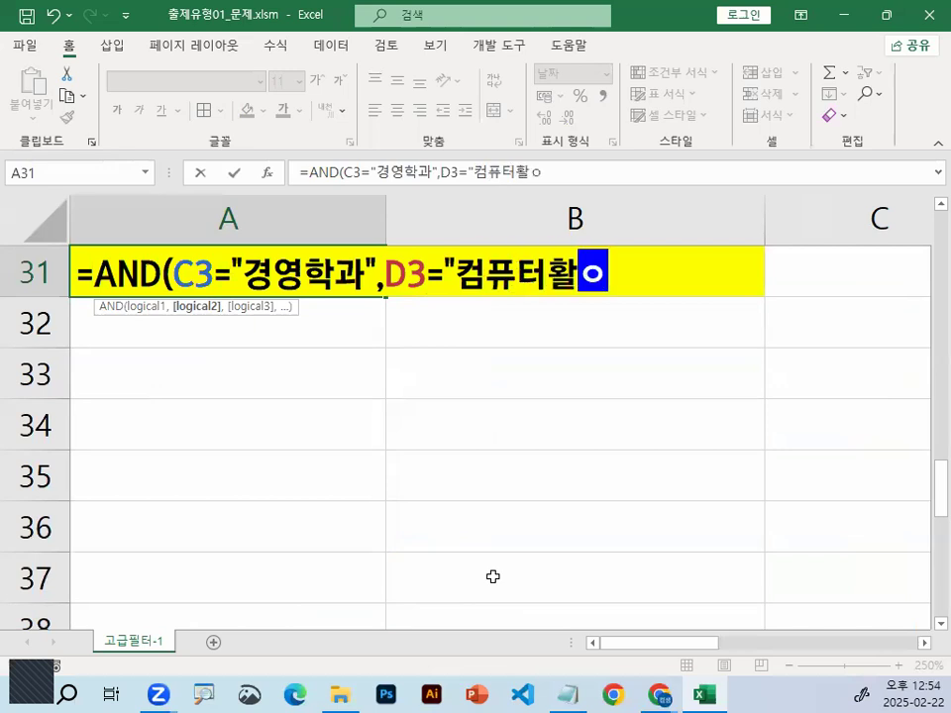
{"action": "type", "text": "능력 2급"}
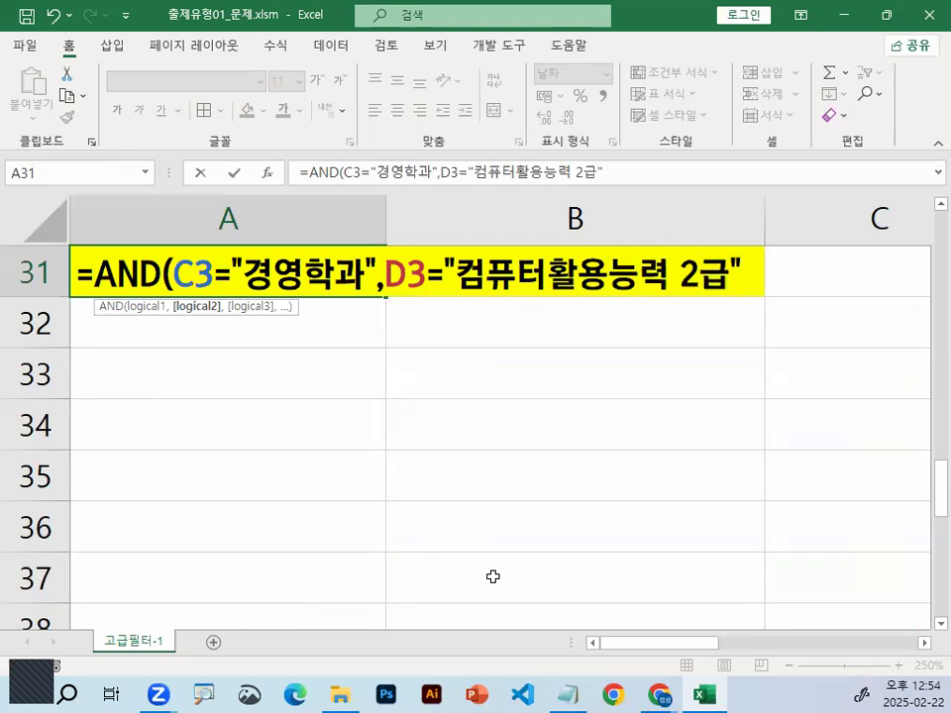
{"action": "type", "text": ")"}
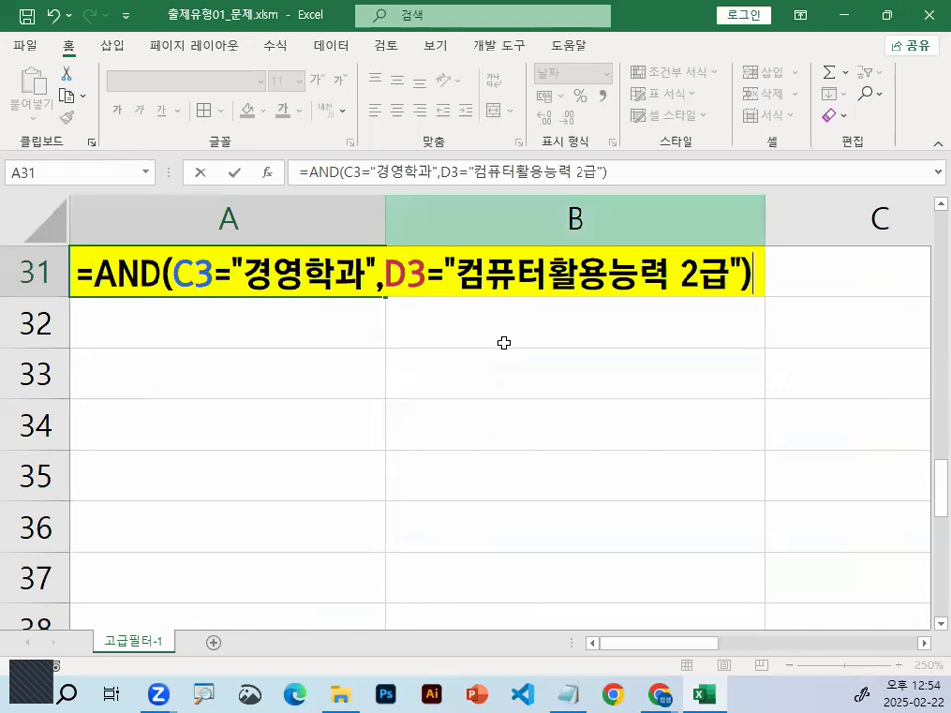
Check the two conditions of the AND formula in A31 against the first data record in row 3
{"action": "scroll", "coordinate": [503, 342], "scroll_direction": "up", "scroll_amount": 10}
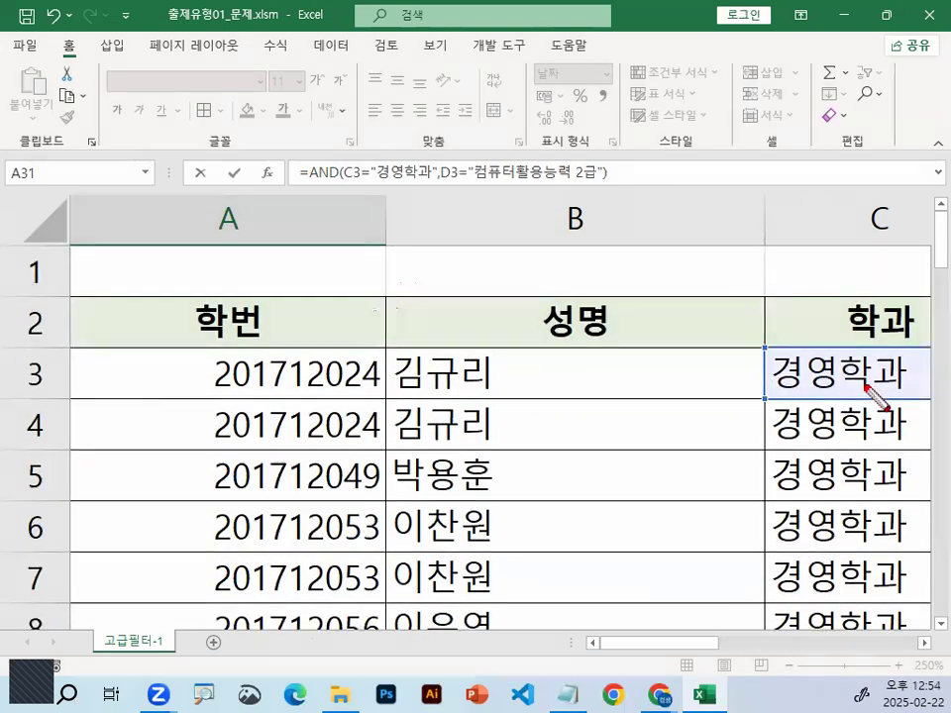
{"action": "left_click_drag", "start_coordinate": [832, 355], "coordinate": [870, 380]}
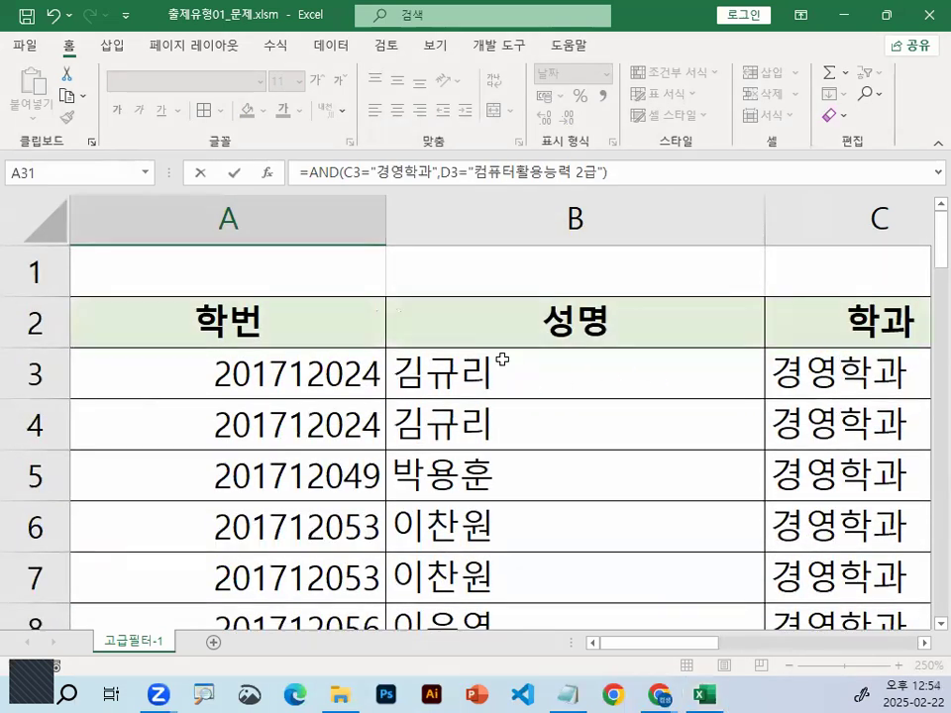
{"action": "scroll", "coordinate": [501, 358], "scroll_direction": "down", "scroll_amount": 9}
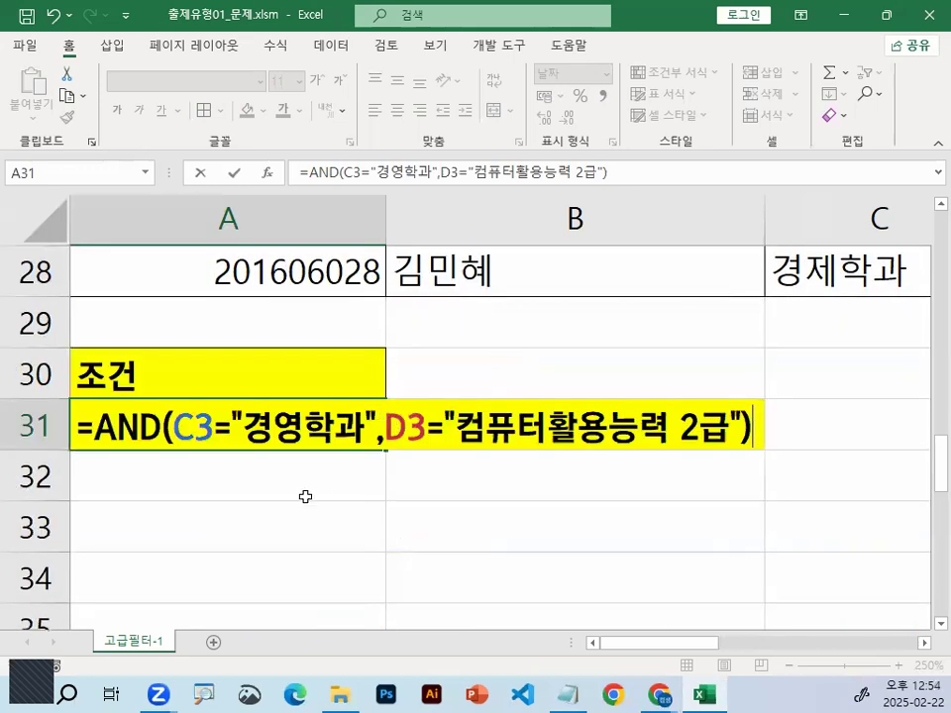
{"action": "key", "text": "ctrl+1"}
{"action": "left_click", "coordinate": [270, 470]}
{"action": "mouse_move", "coordinate": [268, 452]}
{"action": "left_mouse_down"}
{"action": "mouse_move", "coordinate": [440, 452]}
{"action": "mouse_move", "coordinate": [391, 444]}
{"action": "left_mouse_up"}
{"action": "left_click_drag", "start_coordinate": [346, 436], "coordinate": [351, 528]}
{"action": "left_click_drag", "start_coordinate": [778, 437], "coordinate": [936, 429]}
{"action": "left_click_drag", "start_coordinate": [872, 426], "coordinate": [894, 597]}
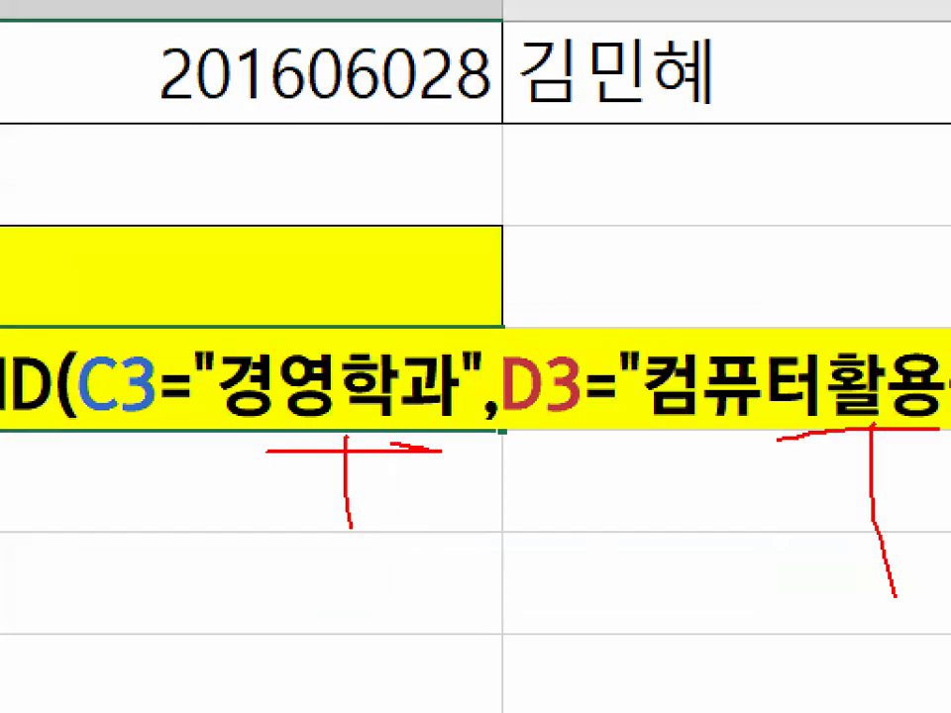
{"action": "key", "text": "Escape"}
Commit the AND formula in A31 and select the criteria range A30:A31
{"action": "key", "text": "Return"}
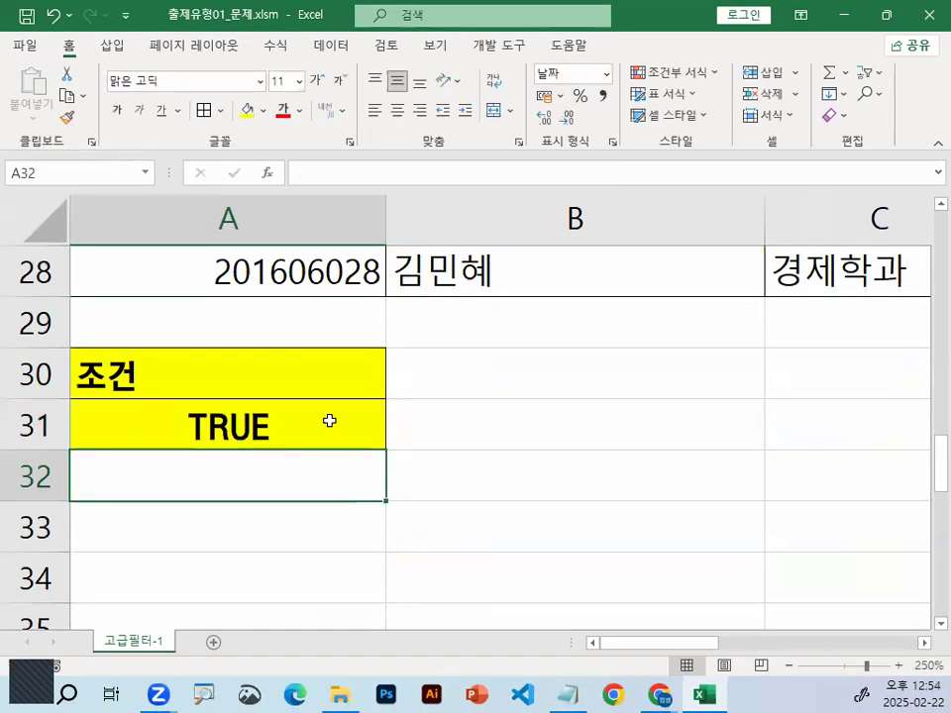
{"action": "left_click", "coordinate": [250, 416]}
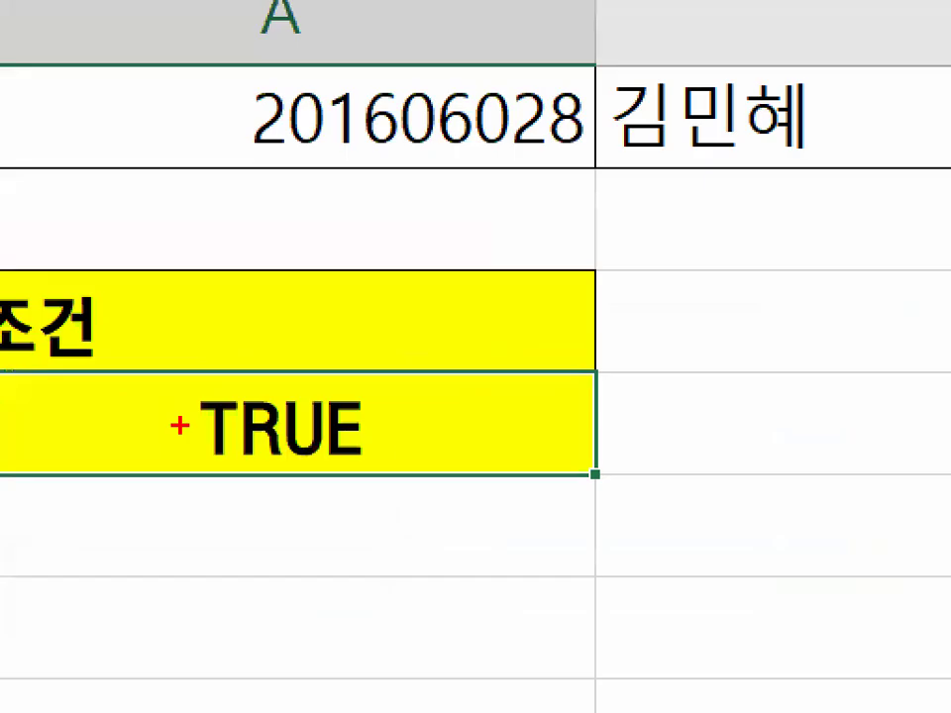
{"action": "left_click_drag", "start_coordinate": [176, 426], "coordinate": [291, 438]}
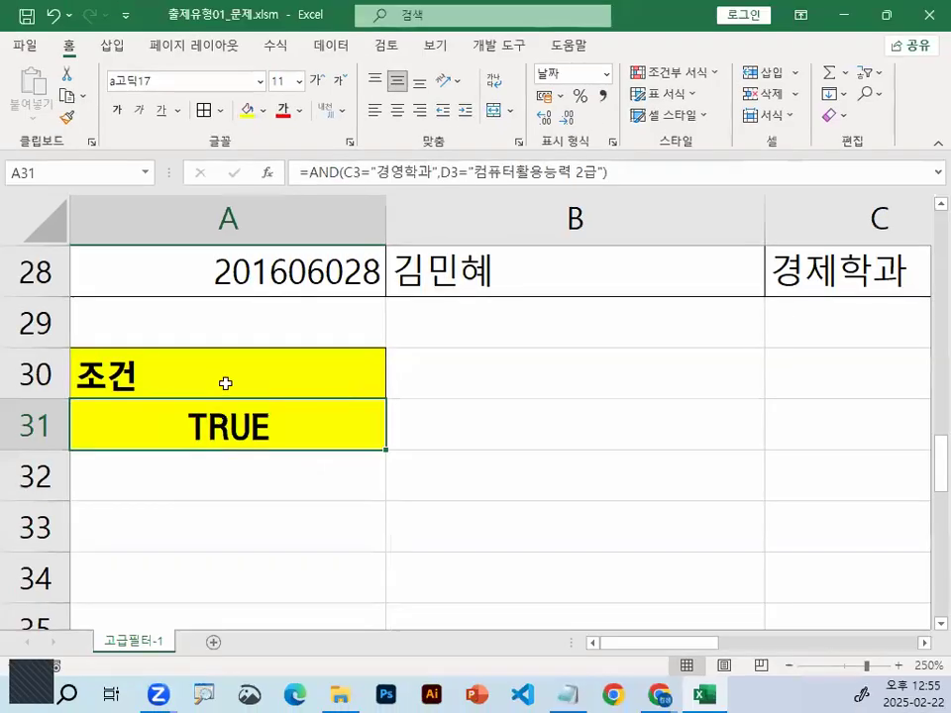
{"action": "left_click", "coordinate": [282, 318]}
{"action": "left_click", "coordinate": [235, 426], "text": "shift"}
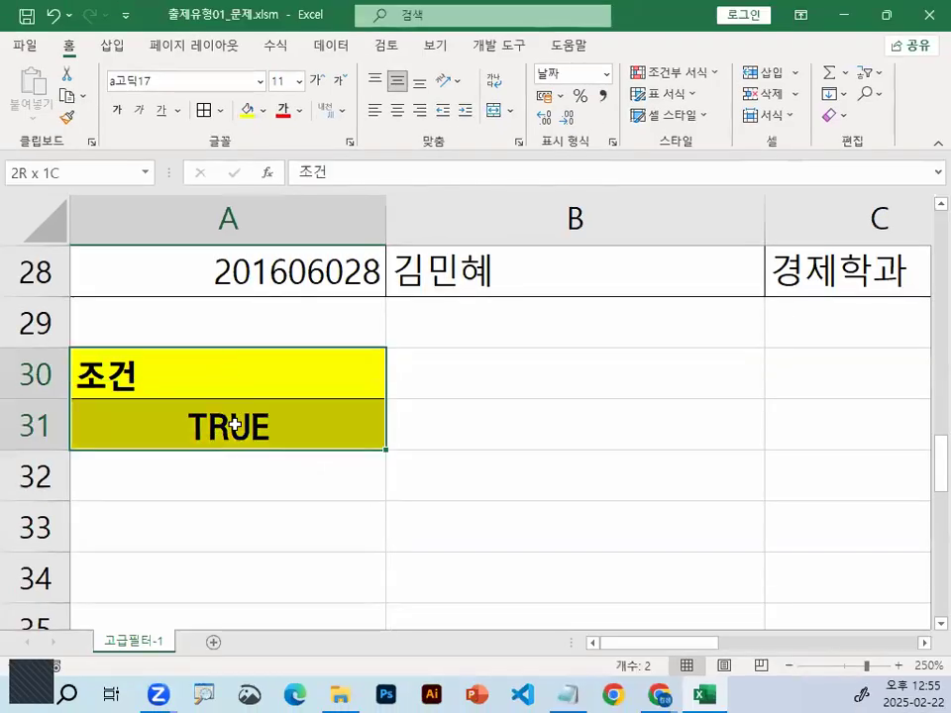
Compare the header and first record in A2:F3 with the 경영학과 condition inside the AND formula in A31
{"action": "scroll", "coordinate": [120, 382], "scroll_direction": "up", "scroll_amount": 9}
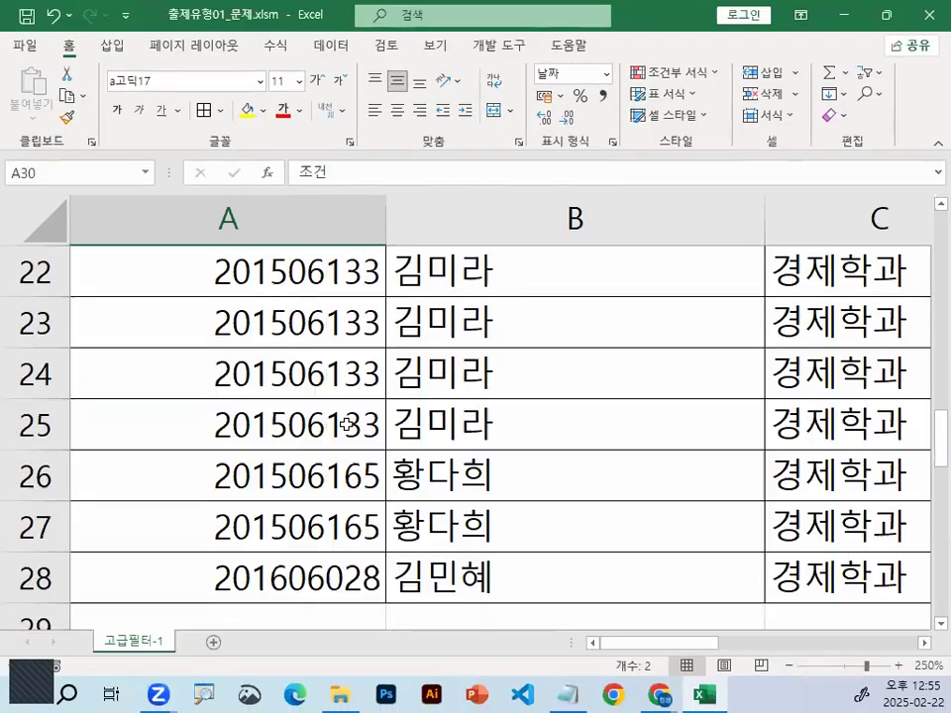
{"action": "left_click_drag", "start_coordinate": [165, 322], "coordinate": [469, 348]}
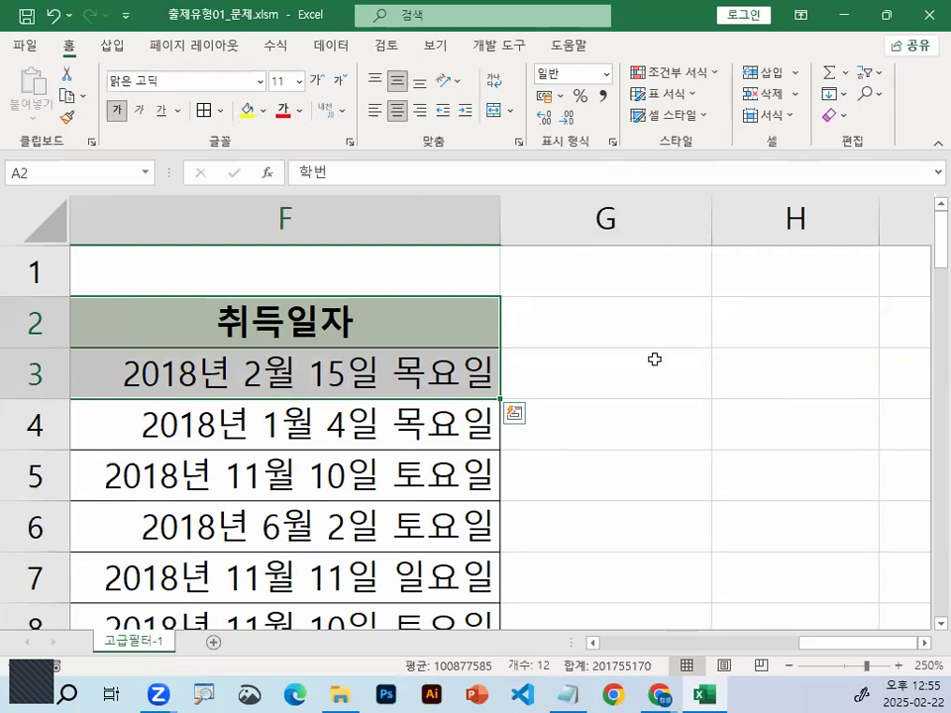
{"action": "left_click_drag", "start_coordinate": [826, 645], "coordinate": [310, 595]}
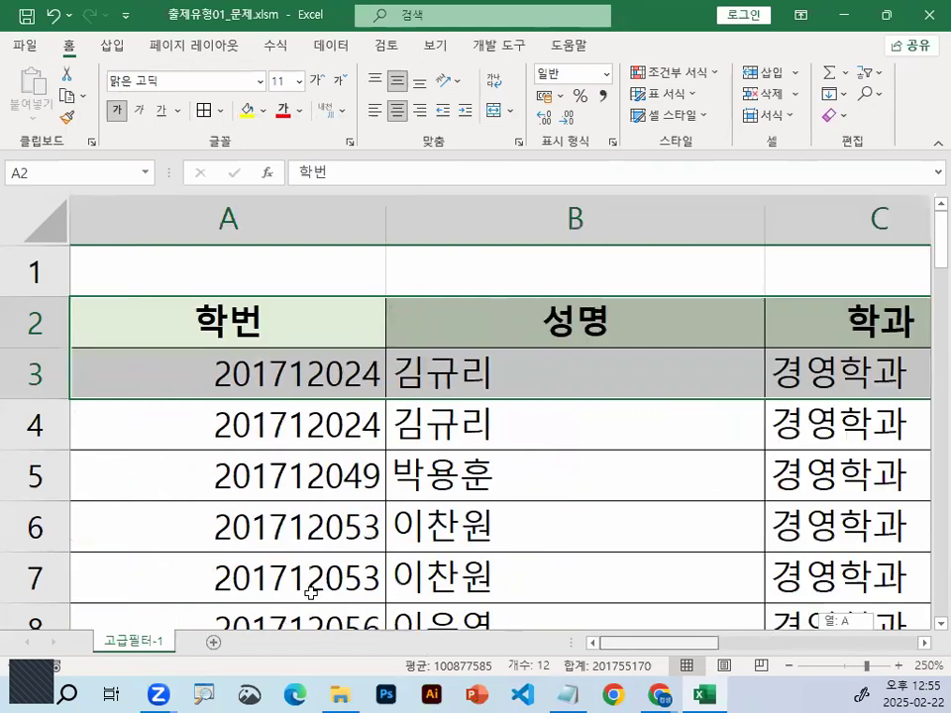
{"action": "scroll", "coordinate": [255, 536], "scroll_direction": "down", "scroll_amount": 3}
{"action": "scroll", "coordinate": [255, 536], "scroll_direction": "down", "scroll_amount": 6}
{"action": "left_click", "coordinate": [256, 424]}
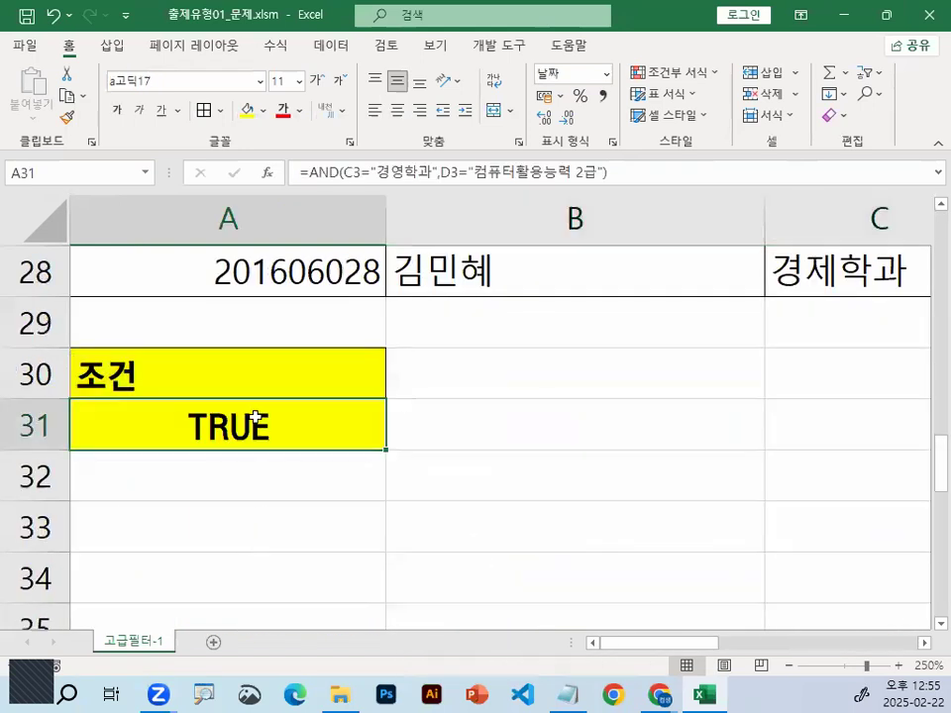
{"action": "double_click", "coordinate": [241, 432]}
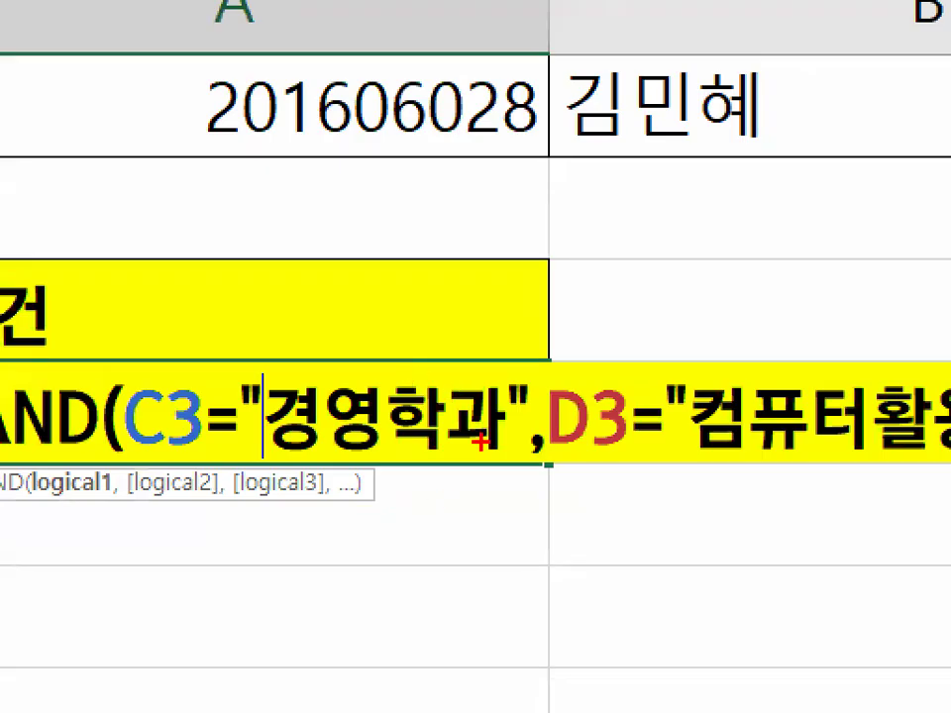
{"action": "left_click_drag", "start_coordinate": [487, 440], "coordinate": [567, 466]}
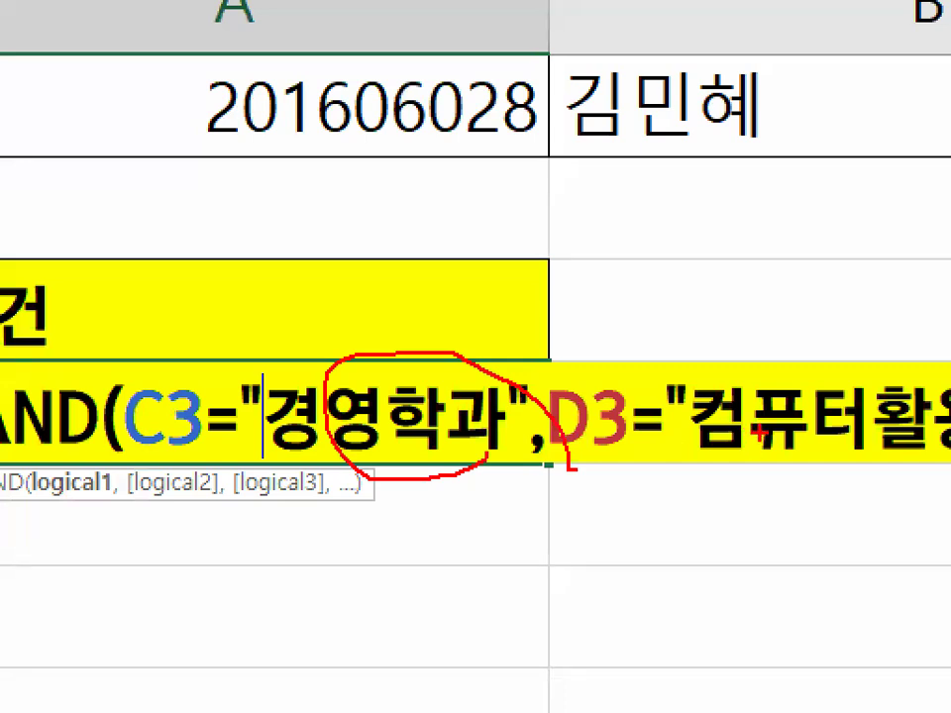
{"action": "key", "text": "Escape"}
{"action": "key", "text": "ctrl+Return"}
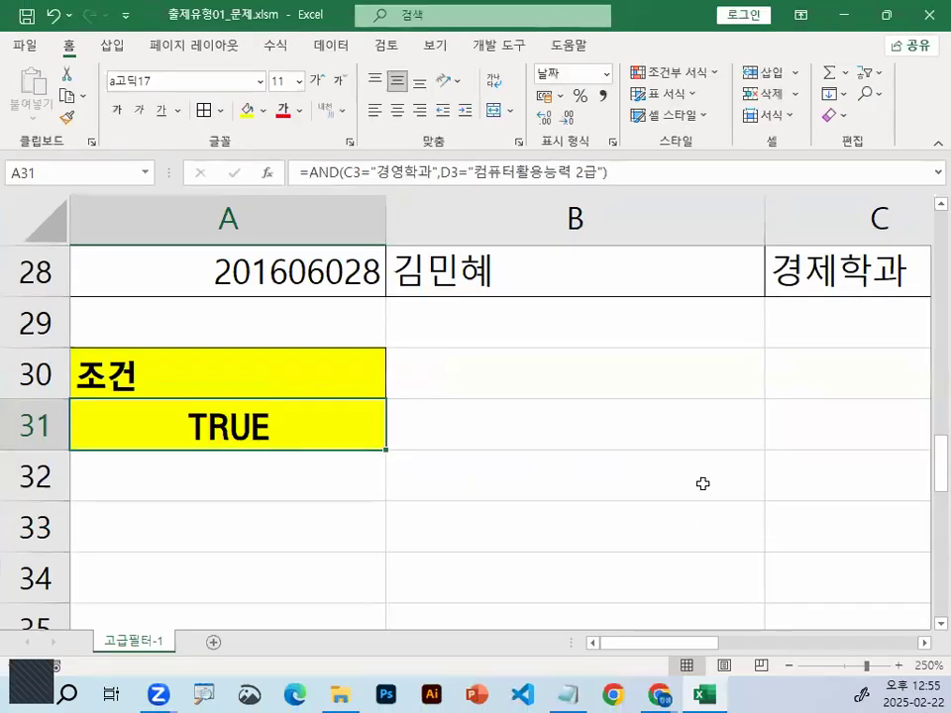
Check the first entries of the 학과 and 자격증명 columns, row by row, against both conditions of the AND formula
{"action": "scroll", "coordinate": [700, 466], "scroll_direction": "up", "scroll_amount": 5}
{"action": "scroll", "coordinate": [701, 467], "scroll_direction": "up", "scroll_amount": 4}
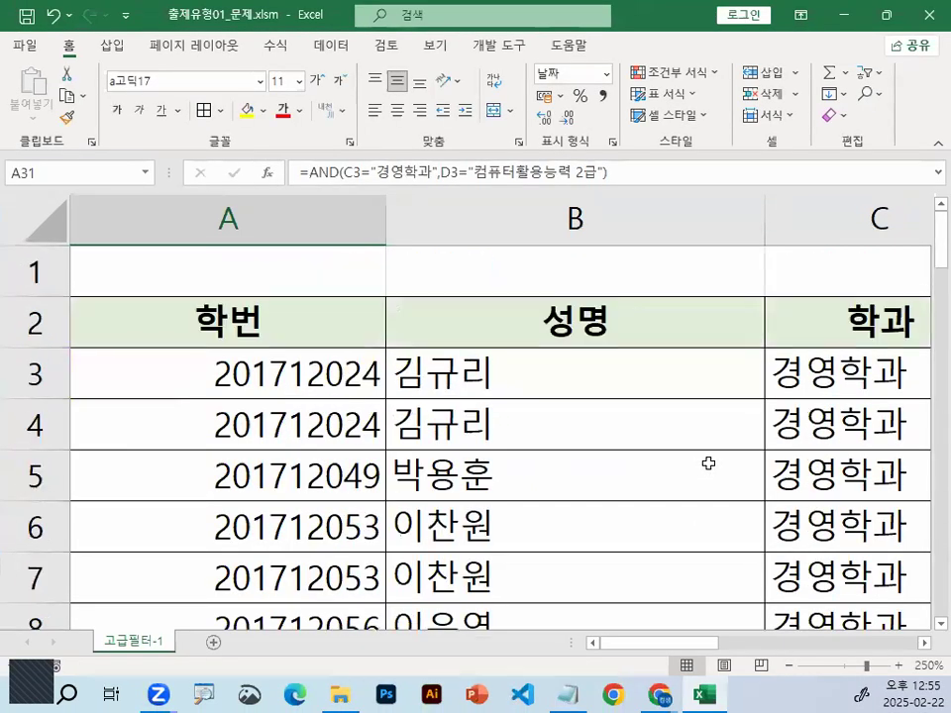
{"action": "left_click", "coordinate": [924, 643]}
{"action": "left_click", "coordinate": [923, 643]}
{"action": "left_click_drag", "start_coordinate": [132, 418], "coordinate": [198, 368]}
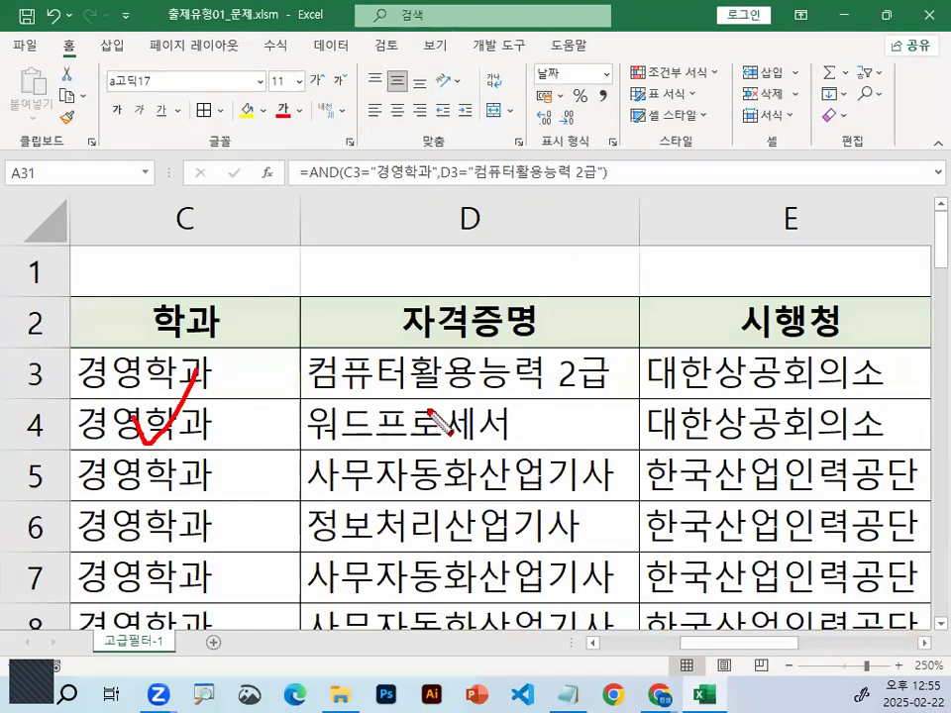
{"action": "left_click_drag", "start_coordinate": [396, 406], "coordinate": [451, 367]}
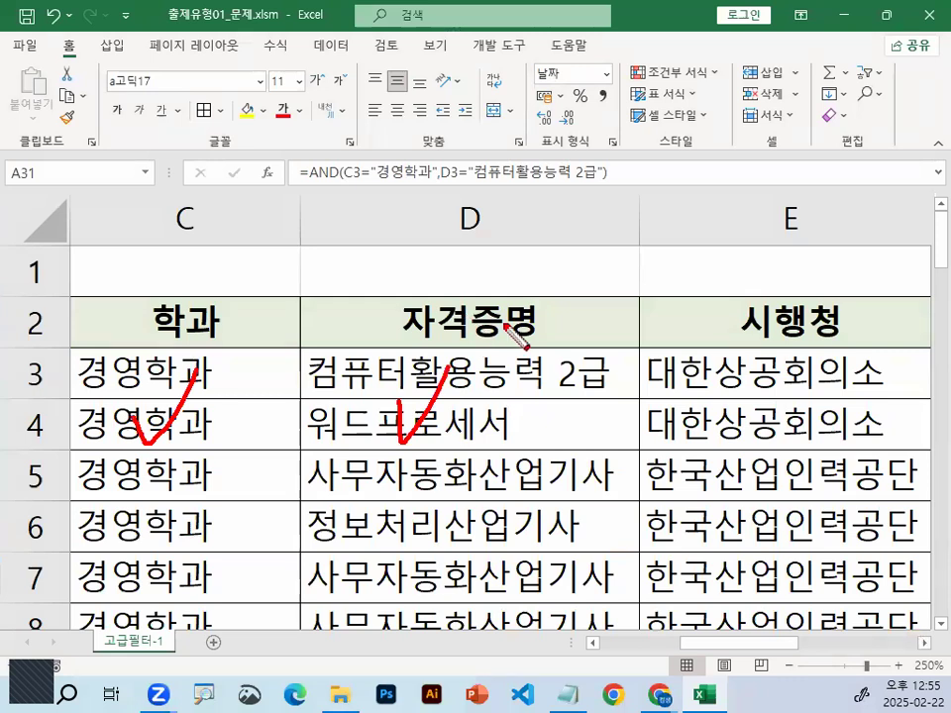
{"action": "left_click_drag", "start_coordinate": [213, 434], "coordinate": [219, 454]}
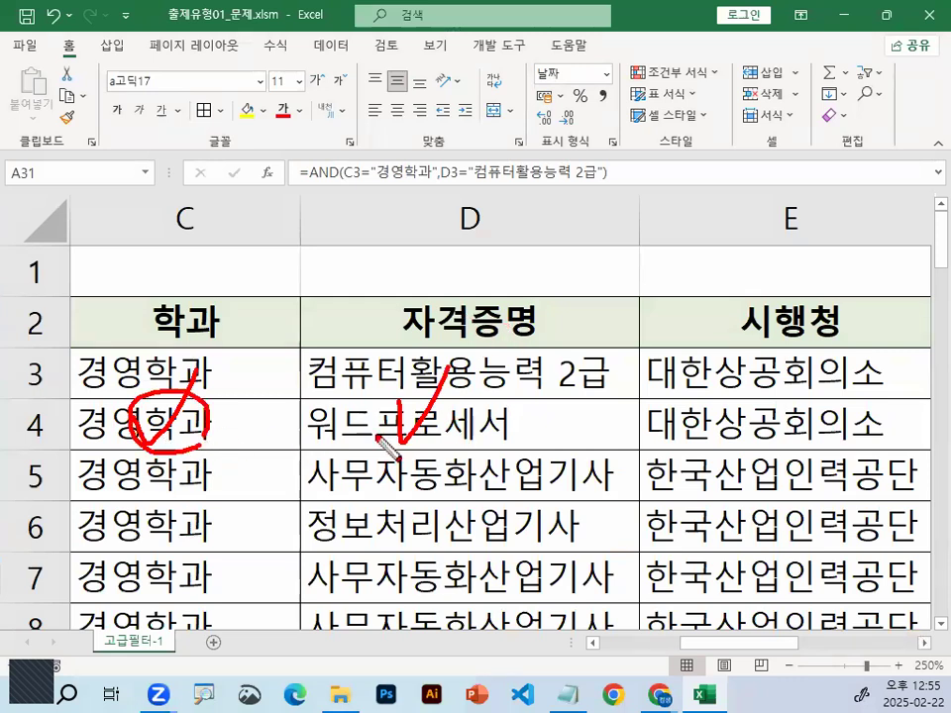
{"action": "left_click_drag", "start_coordinate": [436, 381], "coordinate": [441, 431]}
{"action": "left_click_drag", "start_coordinate": [159, 463], "coordinate": [209, 478]}
{"action": "mouse_move", "coordinate": [467, 473]}
{"action": "left_mouse_down"}
{"action": "mouse_move", "coordinate": [447, 457]}
{"action": "mouse_move", "coordinate": [448, 474]}
{"action": "left_mouse_up"}
{"action": "left_click_drag", "start_coordinate": [219, 464], "coordinate": [288, 464]}
{"action": "left_click_drag", "start_coordinate": [265, 464], "coordinate": [272, 512]}
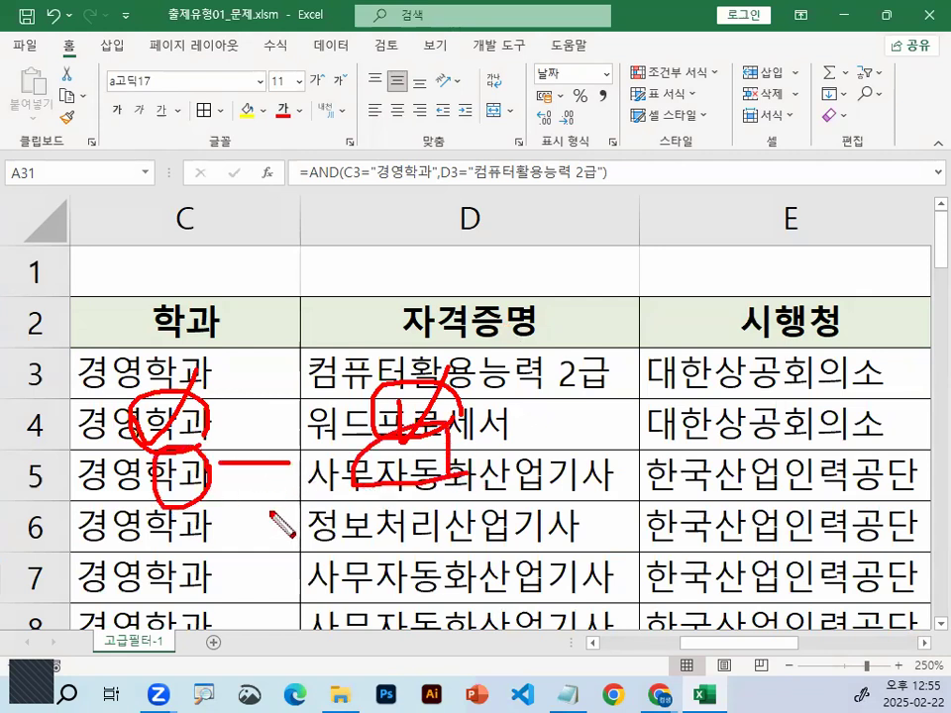
{"action": "left_click_drag", "start_coordinate": [509, 463], "coordinate": [568, 463]}
{"action": "left_click_drag", "start_coordinate": [542, 464], "coordinate": [542, 516]}
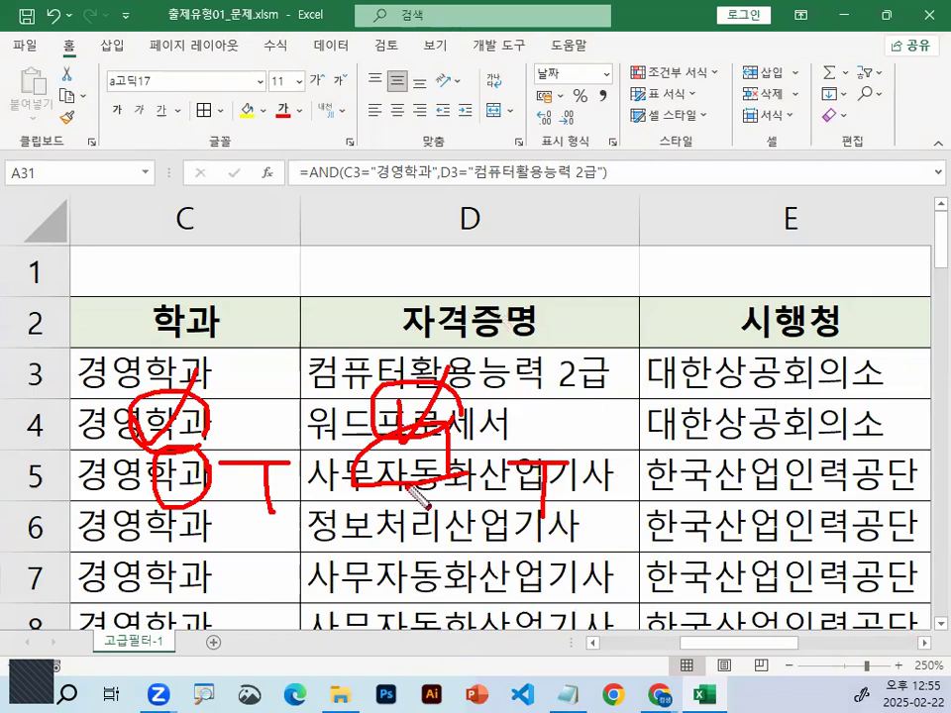
{"action": "key", "text": "Escape"}
Return to A31, view its formula in the cell and leave it without editing
{"action": "scroll", "coordinate": [339, 485], "scroll_direction": "left", "scroll_amount": 2}
{"action": "scroll", "coordinate": [340, 485], "scroll_direction": "down", "scroll_amount": 5}
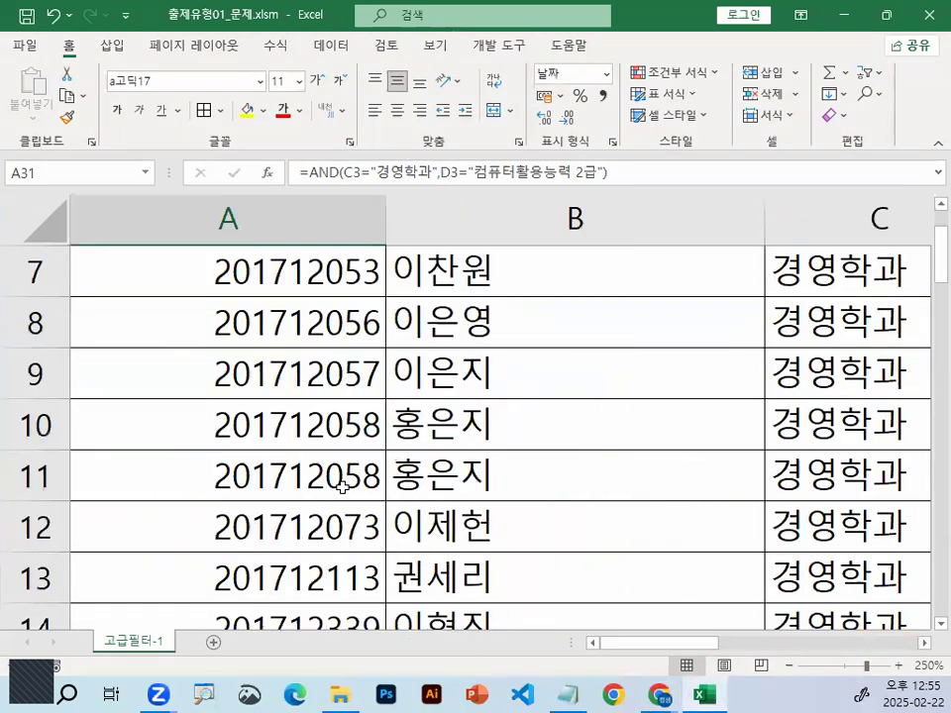
{"action": "scroll", "coordinate": [327, 501], "scroll_direction": "down", "scroll_amount": 3}
{"action": "scroll", "coordinate": [208, 271], "scroll_direction": "down", "scroll_amount": 2}
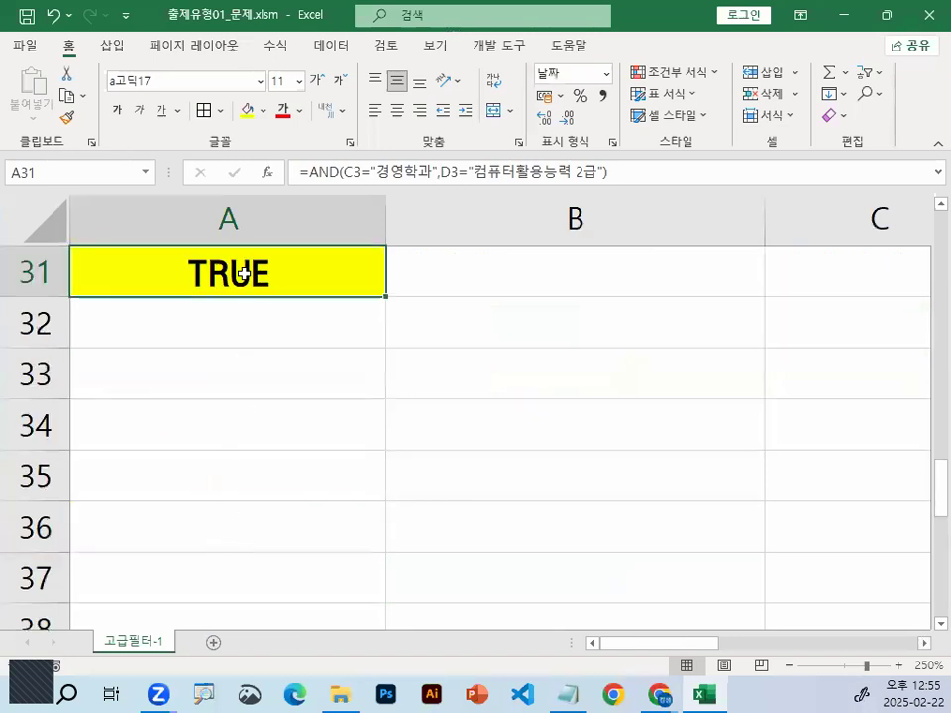
{"action": "double_click", "coordinate": [224, 279]}
{"action": "key", "text": "Escape"}
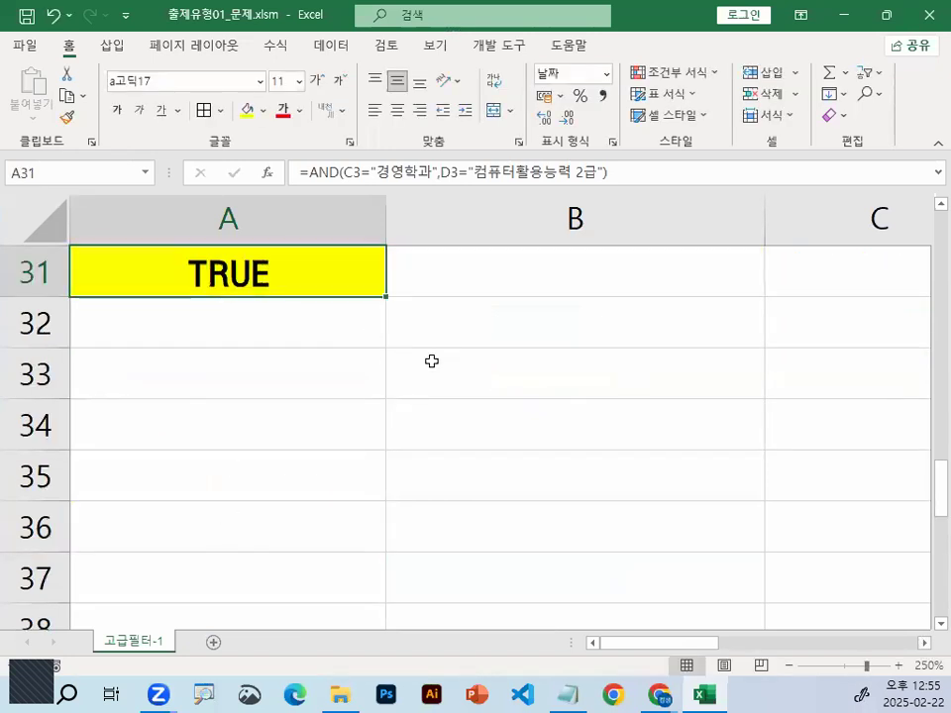
Start an Advanced Filter on the student list with A30:A31 as the criteria range
{"action": "scroll", "coordinate": [606, 427], "scroll_direction": "up", "scroll_amount": 2}
{"action": "left_click", "coordinate": [390, 269]}
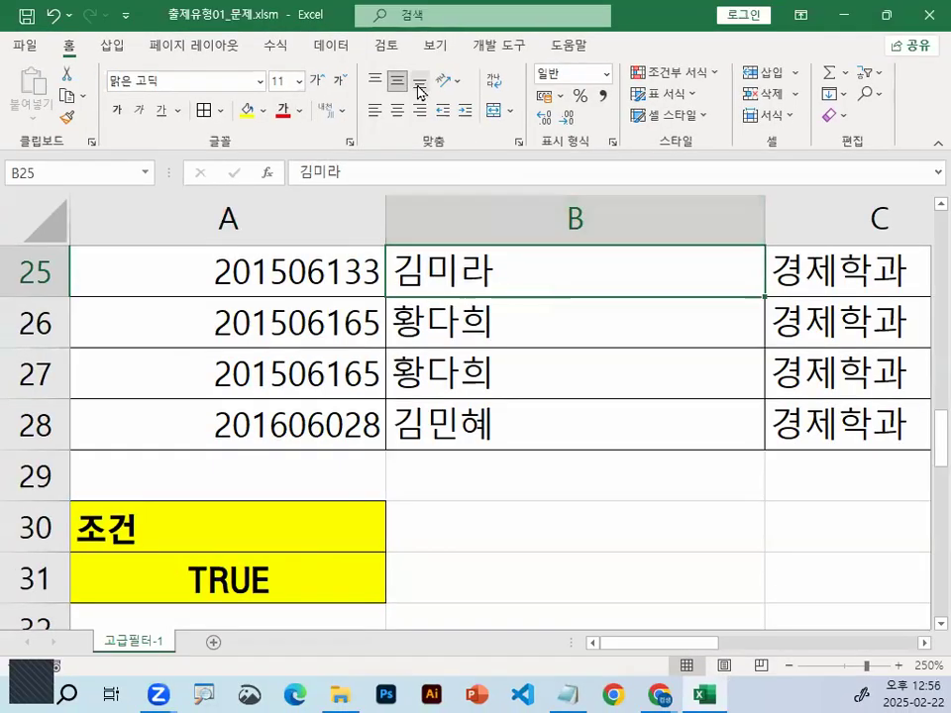
{"action": "left_click", "coordinate": [330, 44]}
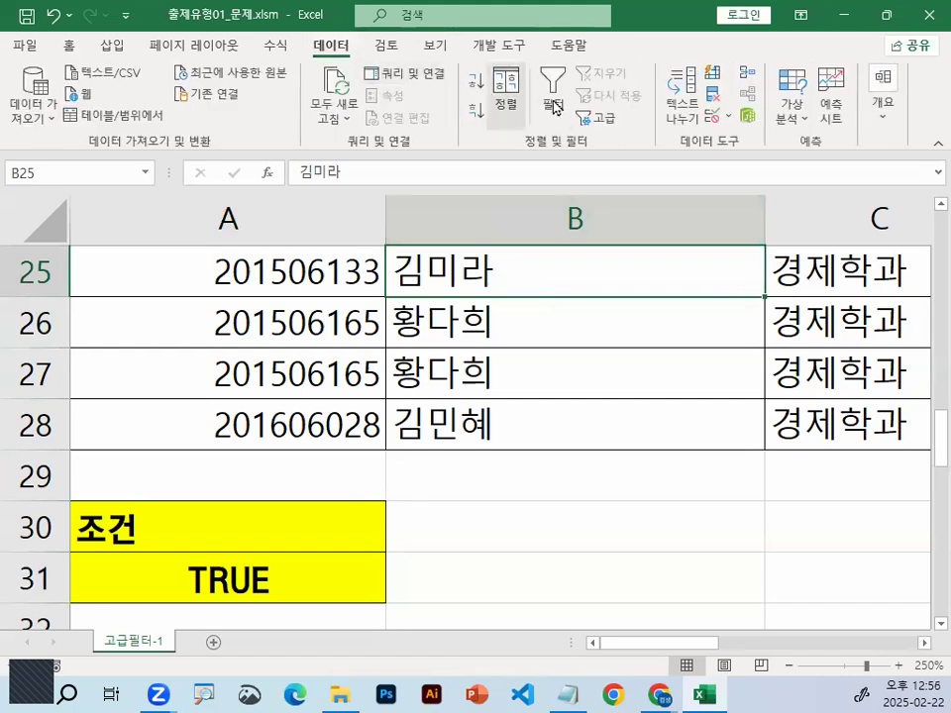
{"action": "left_click", "coordinate": [606, 126]}
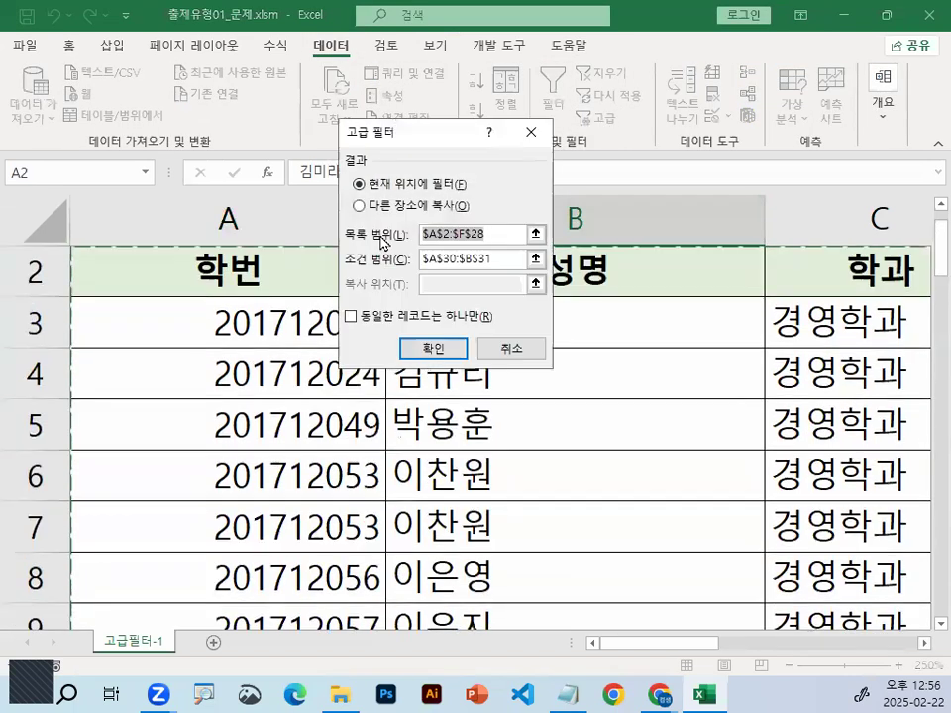
{"action": "left_click", "coordinate": [501, 258]}
{"action": "scroll", "coordinate": [501, 257], "scroll_direction": "down", "scroll_amount": 1}
{"action": "double_click", "coordinate": [502, 258]}
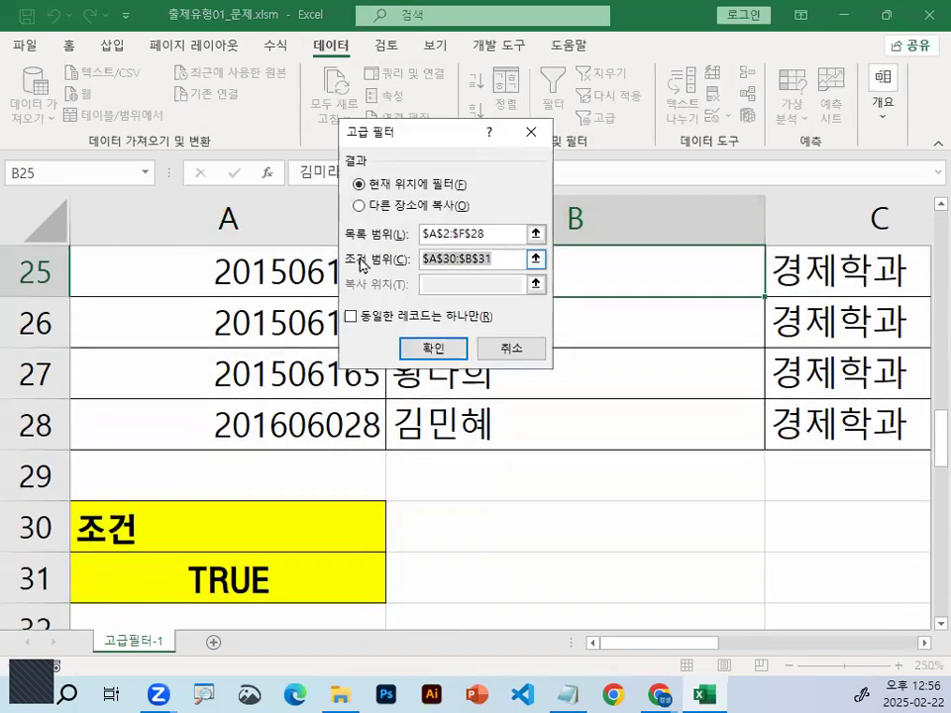
{"action": "left_click_drag", "start_coordinate": [251, 533], "coordinate": [254, 557]}
{"action": "key", "text": "Return"}
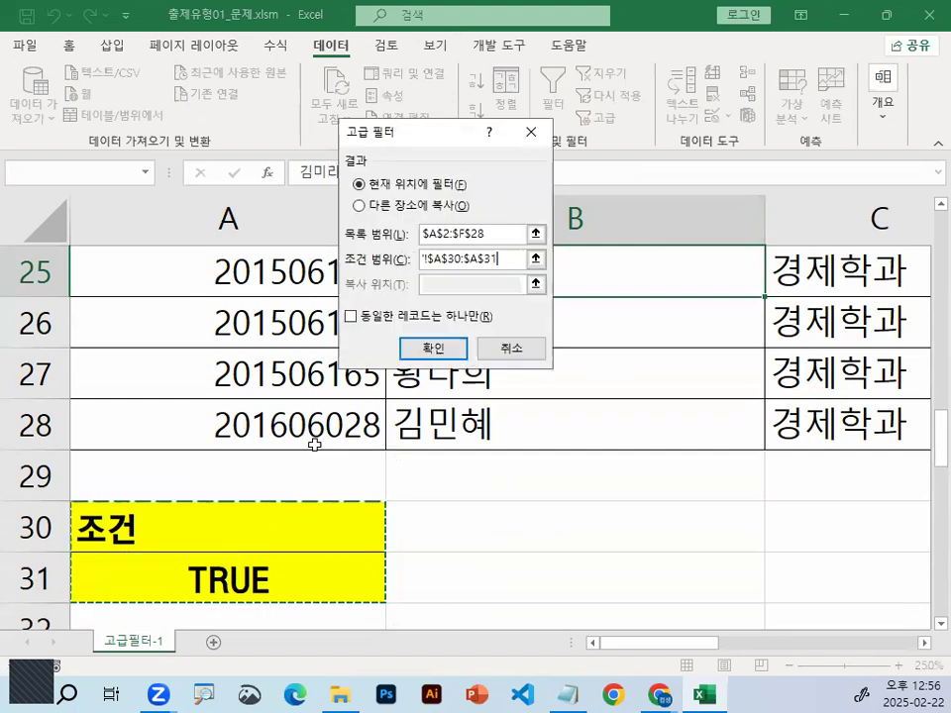
Copy the filter results to another location starting at A34 and run the Advanced Filter
{"action": "left_click", "coordinate": [401, 208]}
{"action": "left_click_drag", "start_coordinate": [372, 203], "coordinate": [397, 196]}
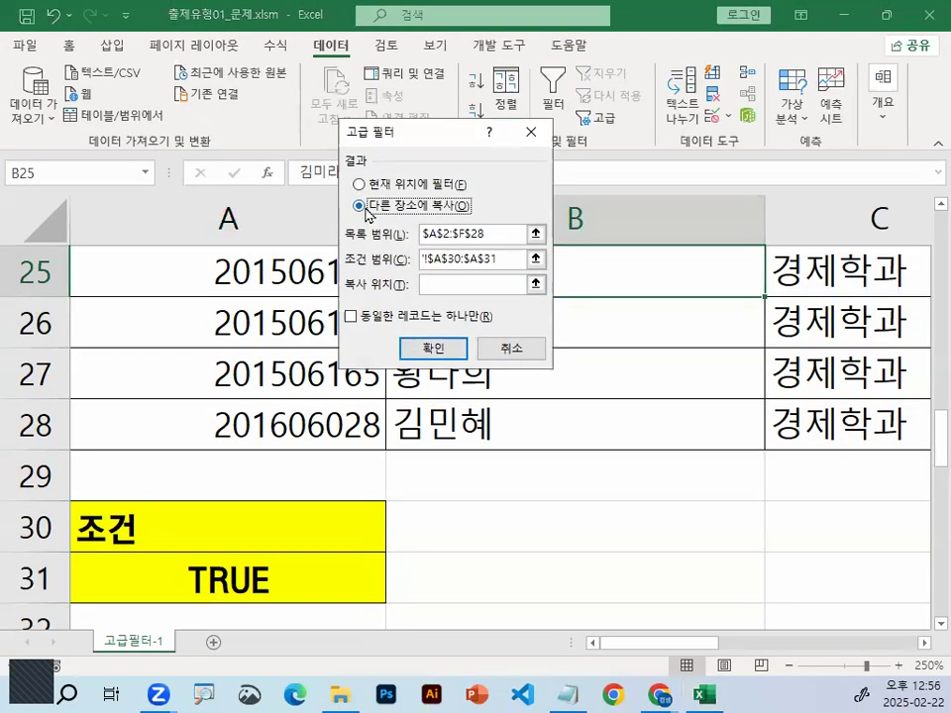
{"action": "left_click", "coordinate": [442, 285]}
{"action": "left_click_drag", "start_coordinate": [451, 289], "coordinate": [456, 279]}
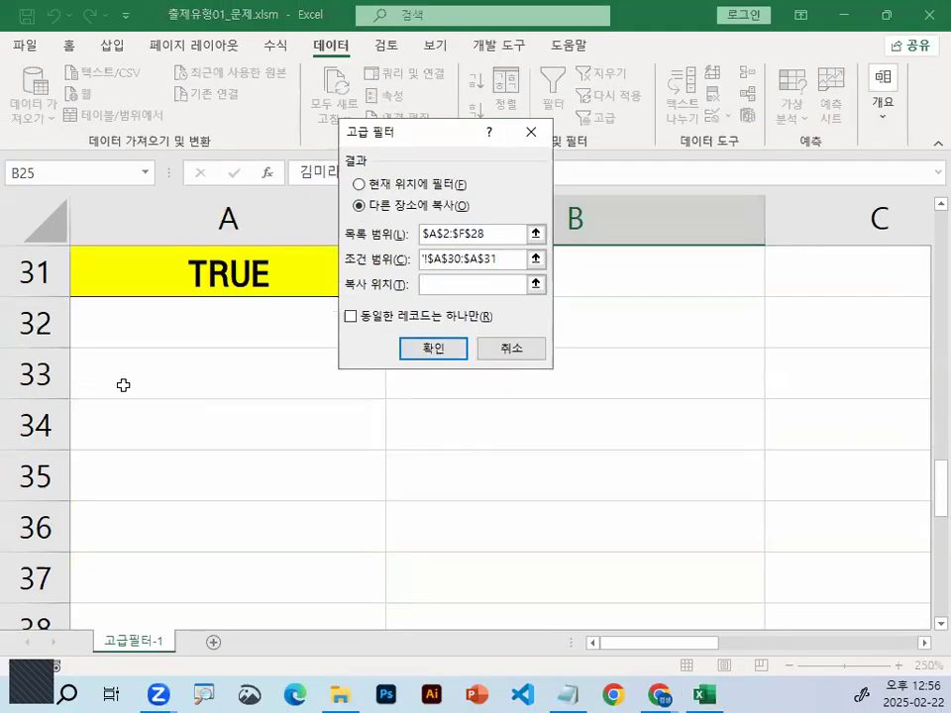
{"action": "left_click", "coordinate": [123, 420]}
{"action": "left_click", "coordinate": [423, 349]}
{"action": "scroll", "coordinate": [426, 352], "scroll_direction": "down", "scroll_amount": 4}
{"action": "scroll", "coordinate": [426, 351], "scroll_direction": "up", "scroll_amount": 1}
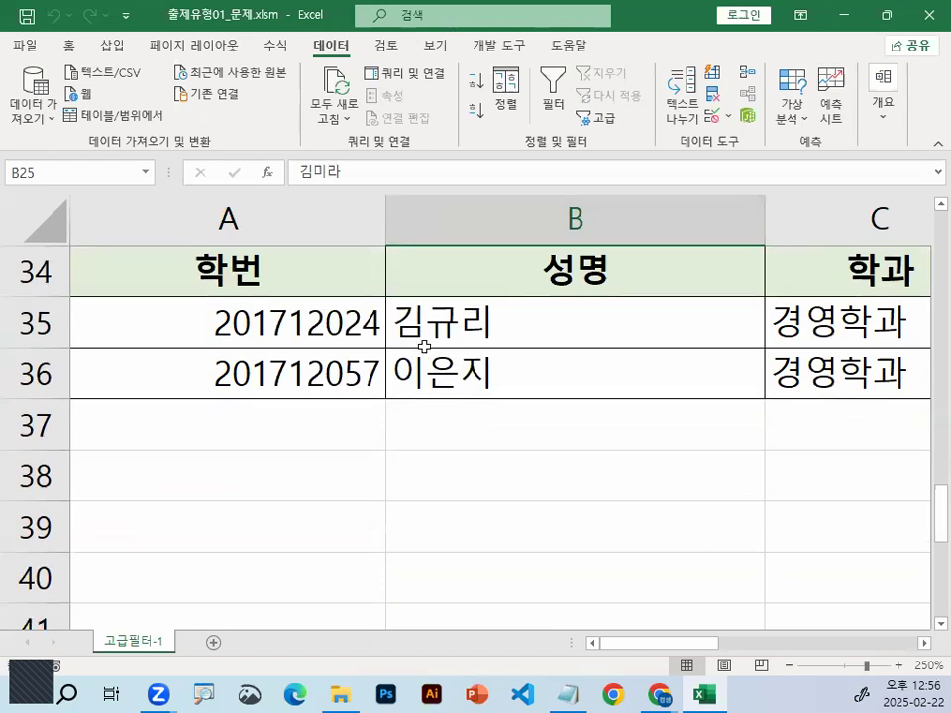
Open the formula in A31 and examine how its first argument compares C3 with "경영학과"
{"action": "scroll", "coordinate": [426, 347], "scroll_direction": "up", "scroll_amount": 3}
{"action": "double_click", "coordinate": [308, 566]}
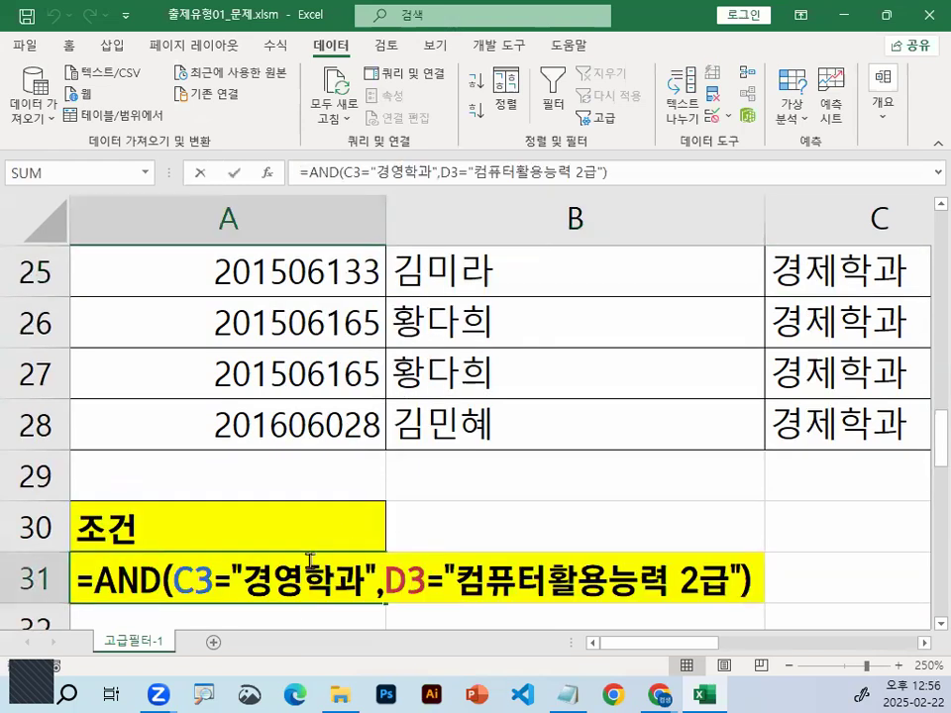
{"action": "key", "text": "ctrl+1"}
{"action": "left_click", "coordinate": [318, 595]}
{"action": "left_click_drag", "start_coordinate": [634, 634], "coordinate": [594, 652]}
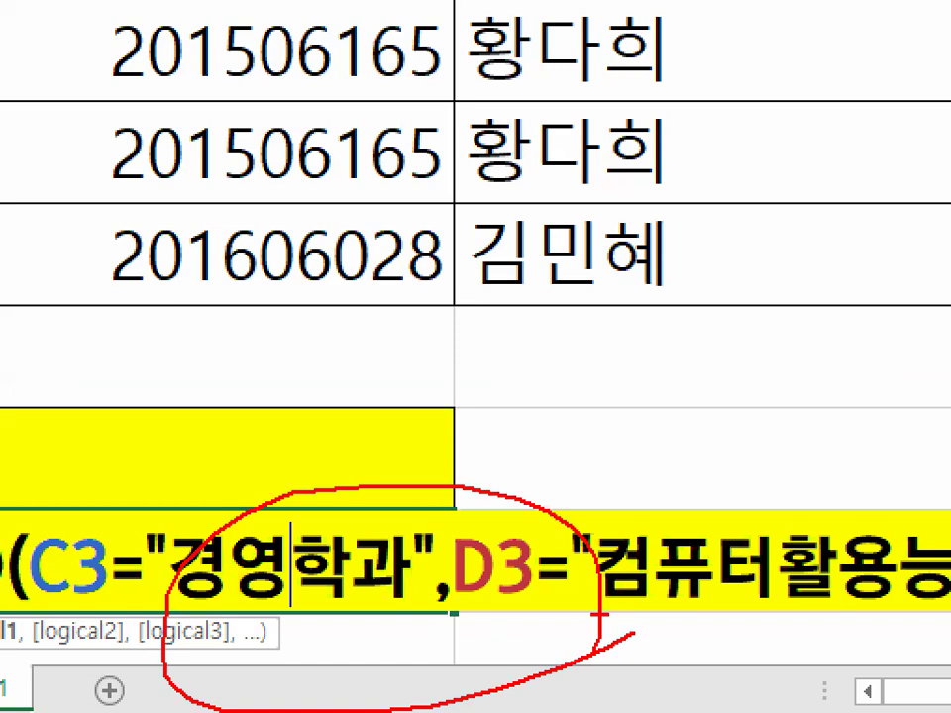
{"action": "key", "text": "Escape"}
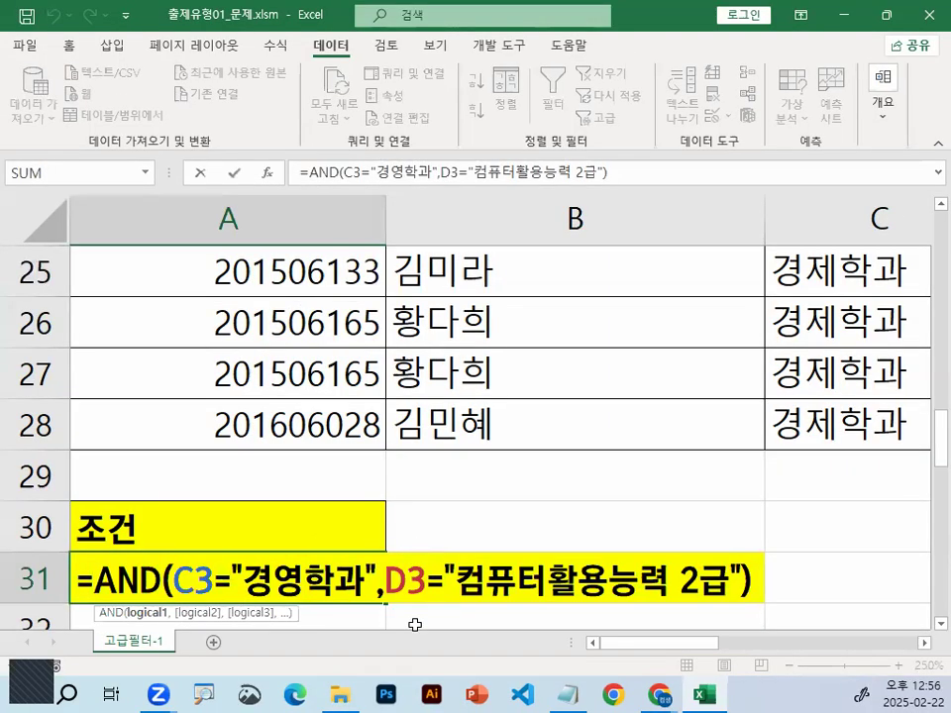
Examine the second argument of the A31 formula, which compares D3 with "컴퓨터활용능력 2급"
{"action": "key", "text": "ctrl+1"}
{"action": "left_click_drag", "start_coordinate": [612, 536], "coordinate": [625, 617]}
{"action": "left_click_drag", "start_coordinate": [840, 218], "coordinate": [712, 361]}
{"action": "mouse_move", "coordinate": [700, 302]}
{"action": "left_mouse_down"}
{"action": "mouse_move", "coordinate": [713, 356]}
{"action": "mouse_move", "coordinate": [765, 343]}
{"action": "left_mouse_up"}
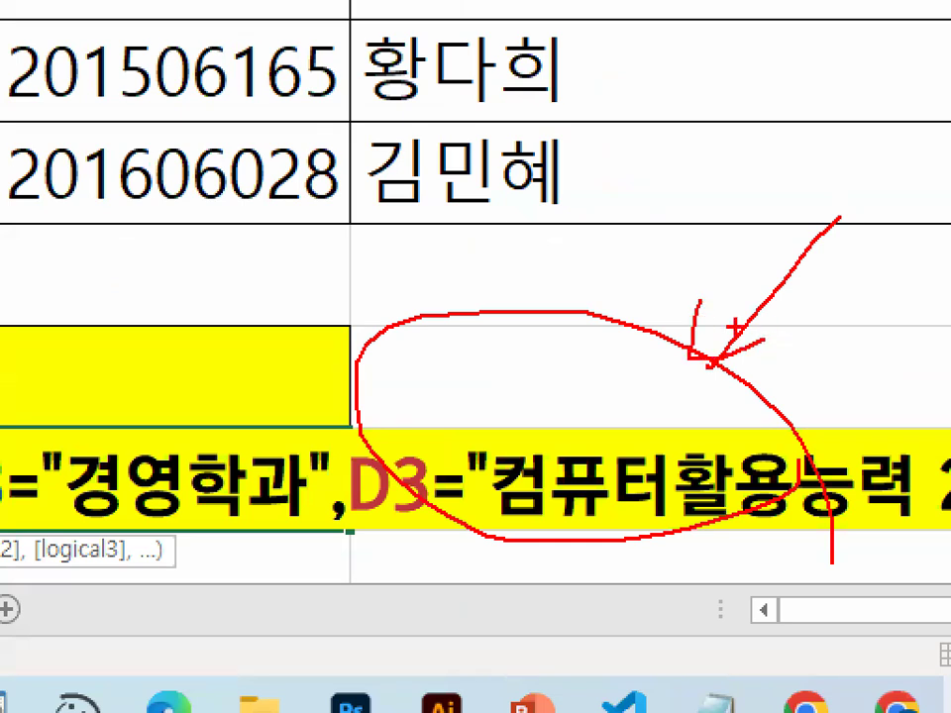
{"action": "key", "text": "Escape"}
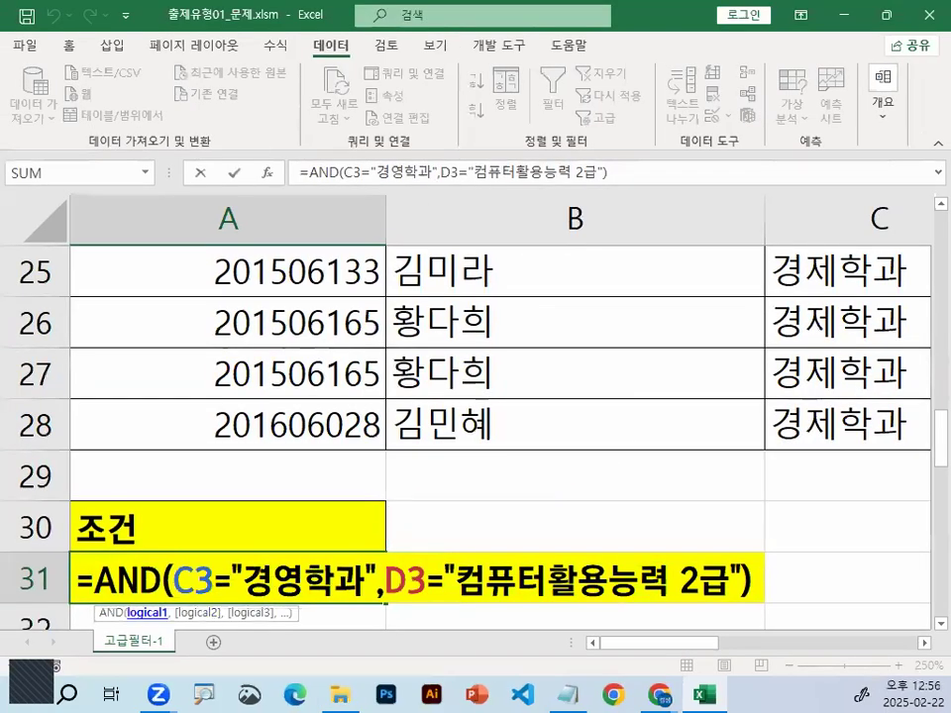
Examine the AND function that joins the two conditions in A31
{"action": "key", "text": "ctrl+1"}
{"action": "left_click_drag", "start_coordinate": [170, 596], "coordinate": [176, 586]}
{"action": "mouse_move", "coordinate": [491, 382]}
{"action": "left_mouse_down"}
{"action": "mouse_move", "coordinate": [327, 315]}
{"action": "mouse_move", "coordinate": [493, 377]}
{"action": "left_mouse_up"}
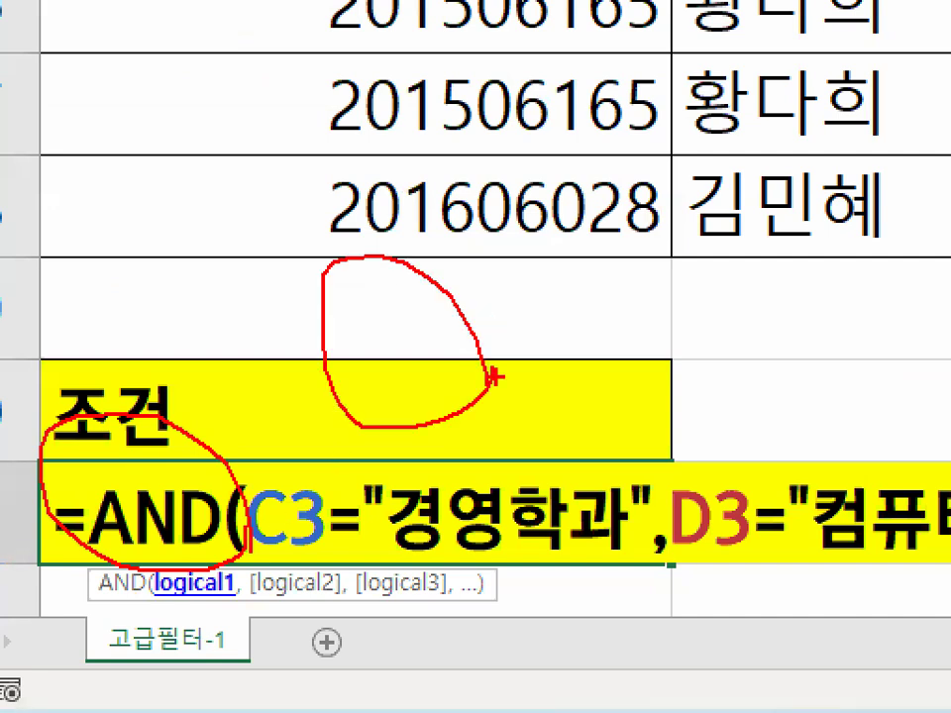
{"action": "key", "text": "Escape"}
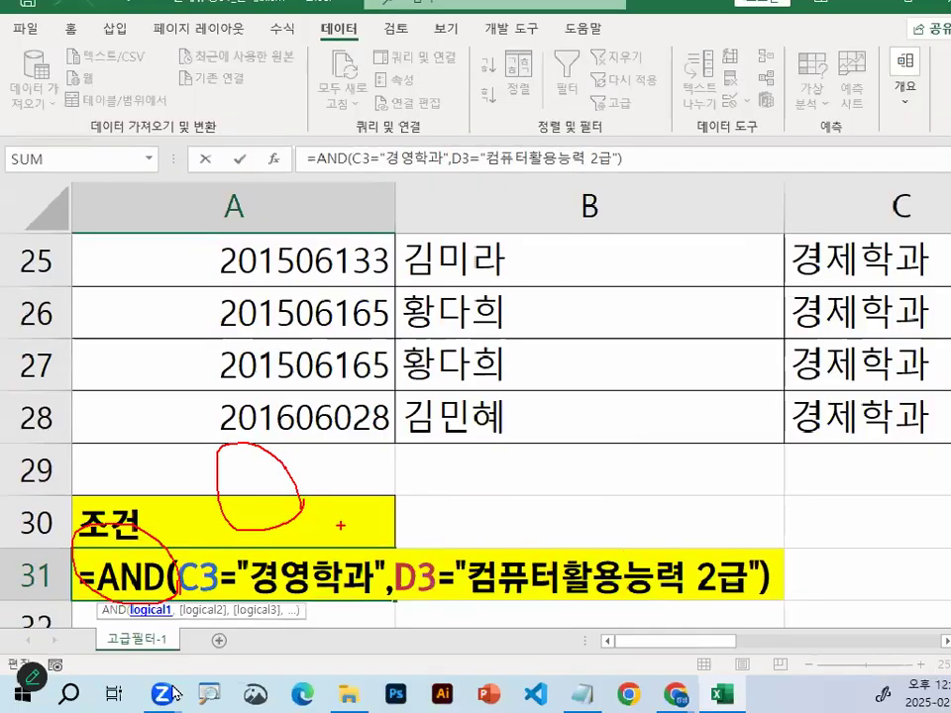
{"action": "key", "text": "Escape"}
Switch to the Notepad class notes and review the rules on writing criteria as formulas and not reusing field names
{"action": "left_click", "coordinate": [569, 692]}
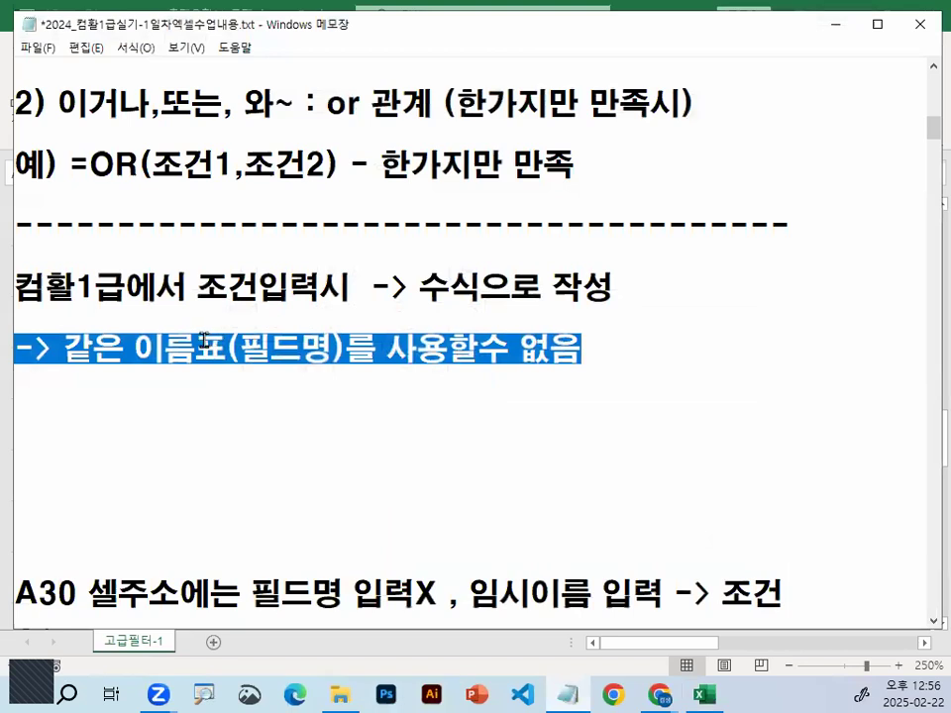
{"action": "left_click", "coordinate": [65, 351]}
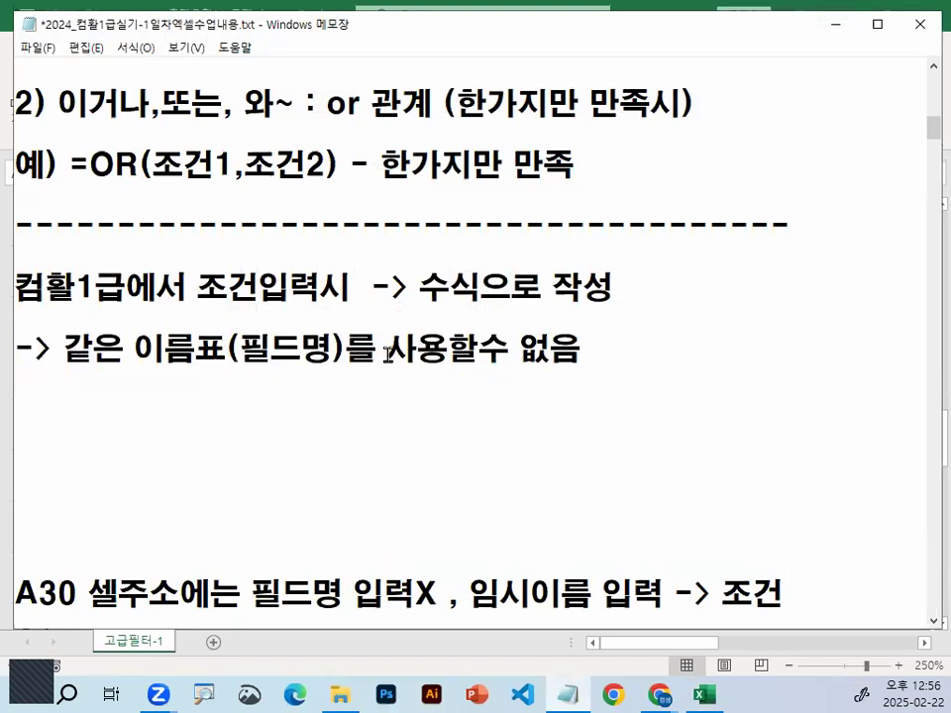
{"action": "left_click", "coordinate": [641, 347], "text": "shift"}
{"action": "left_click", "coordinate": [417, 288]}
{"action": "left_click", "coordinate": [617, 288], "text": "shift"}
Remove the surplus blank lines above the note about cell A30
{"action": "left_click", "coordinate": [368, 443]}
{"action": "key", "text": "Delete"}
{"action": "key", "text": "Delete"}
{"action": "key", "text": "Delete"}
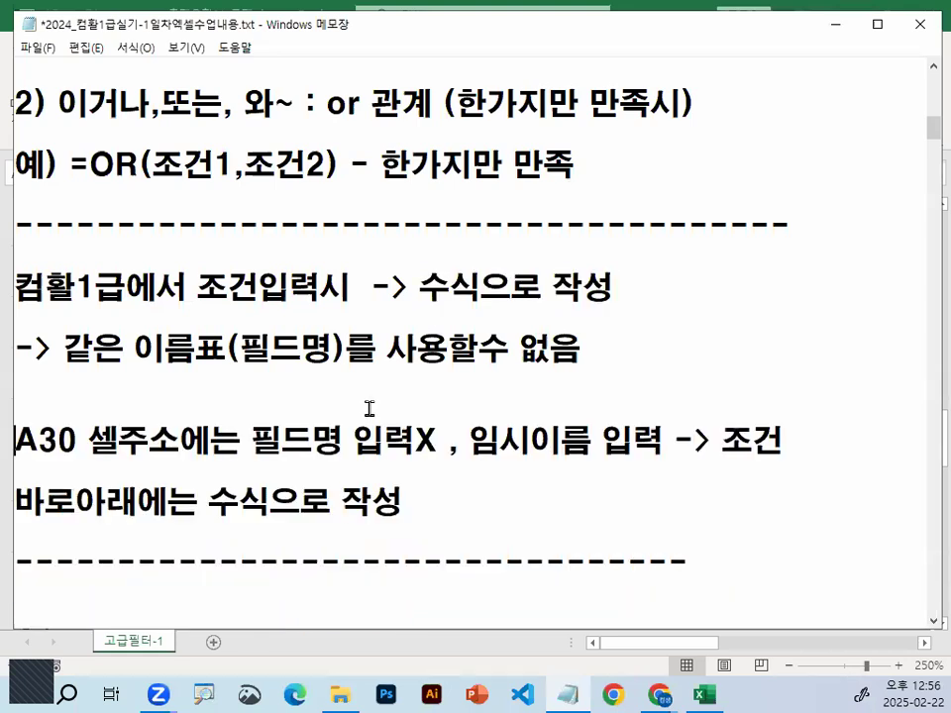
Delete the two note lines about entering the temporary name 조건 in A30 and writing the formula directly below
{"action": "key", "text": "shift+Down"}
{"action": "key", "text": "shift+Down"}
{"action": "key", "text": "shift+Down"}
{"action": "key", "text": "Delete"}
{"action": "key", "text": "Delete"}
{"action": "key", "text": "Down"}
{"action": "key", "text": "Down"}
{"action": "key", "text": "Up"}
{"action": "key", "text": "Up"}
{"action": "key", "text": "Up"}
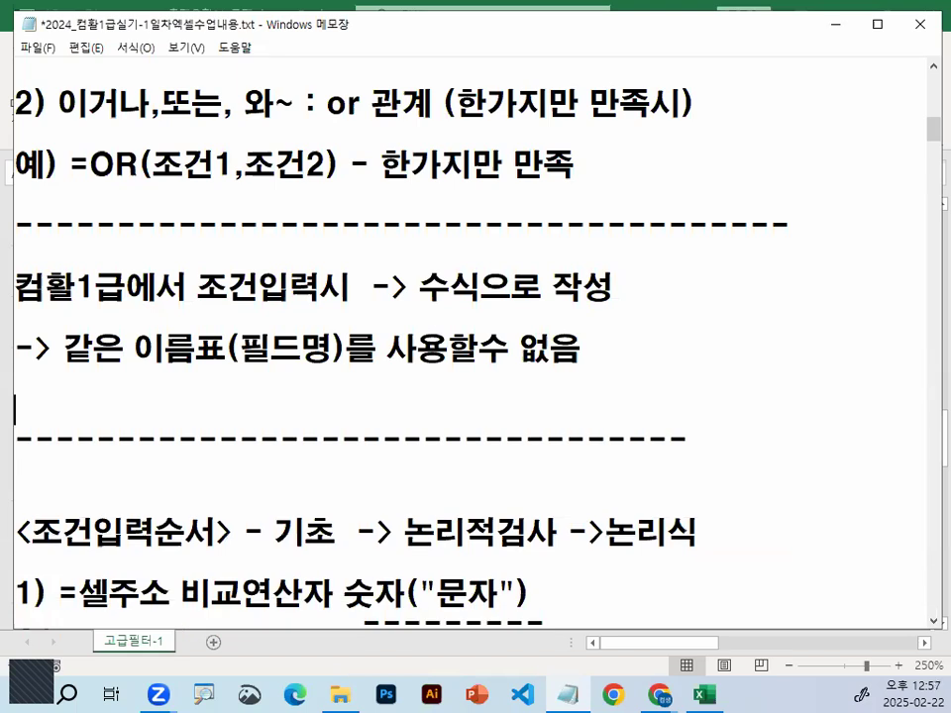
Add the note line "컴활2급 같은행 조건입력시 AND 관계" below the rule about not reusing field names
{"action": "key", "text": "Return"}
{"action": "type", "text": "컴활"}
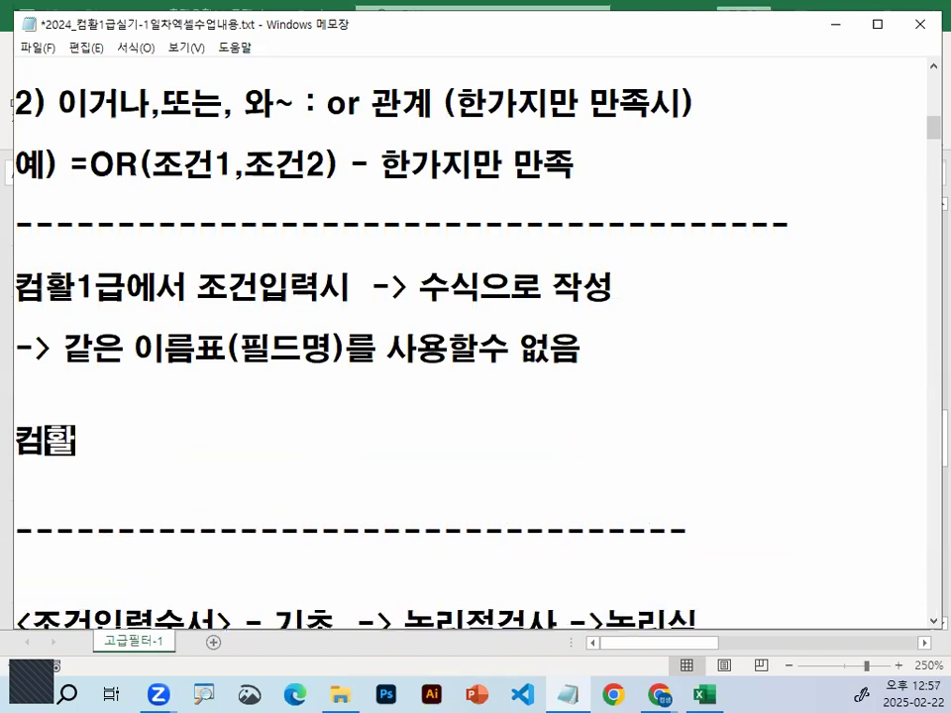
{"action": "type", "text": "2급"}
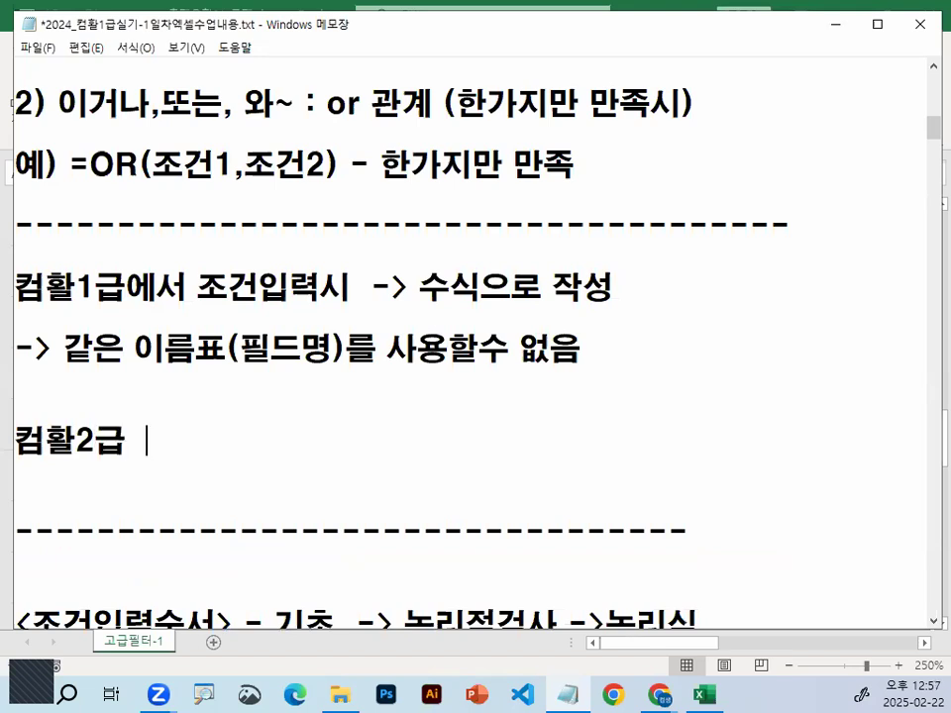
{"action": "type", "text": "  가릉"}
{"action": "key", "text": "BackSpace"}
{"action": "key", "text": "BackSpace"}
{"action": "type", "text": "ㄱ"}
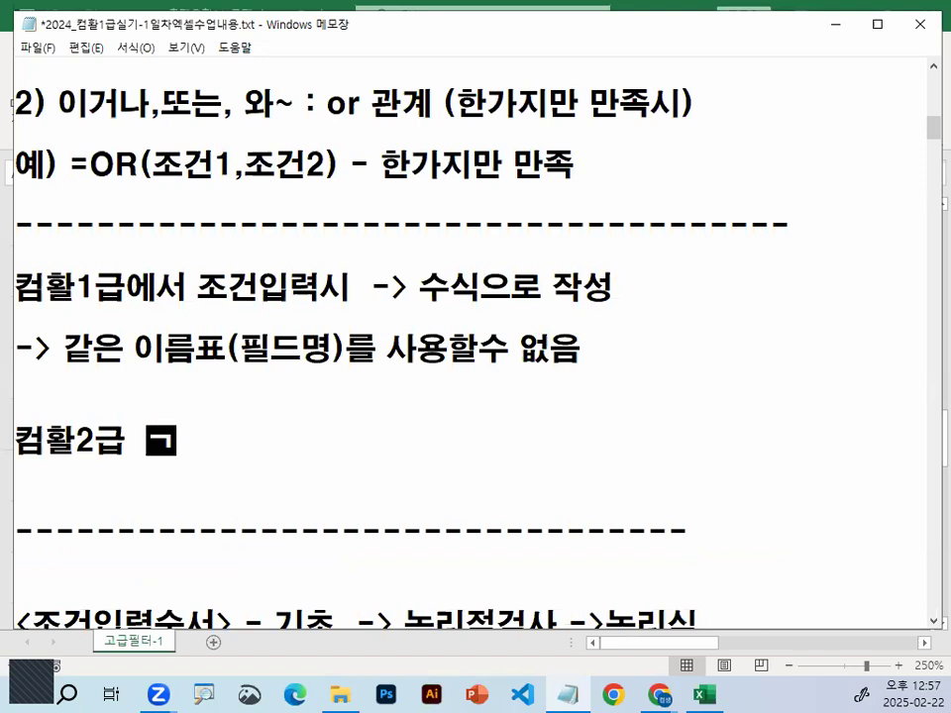
{"action": "type", "text": "ㅏㅌ은행"}
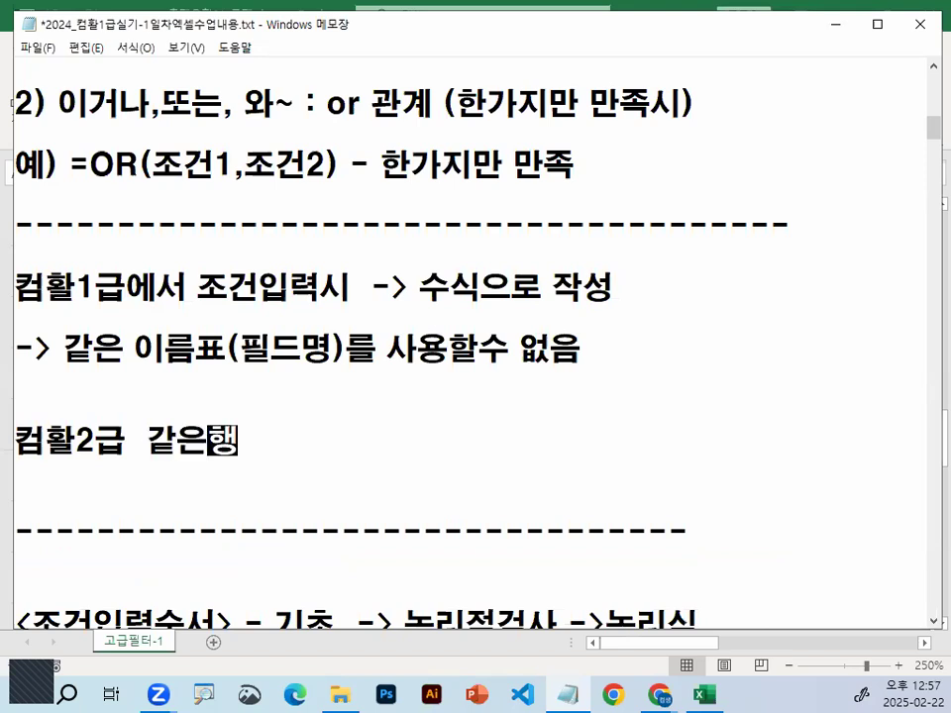
{"action": "type", "text": " 조건입력"}
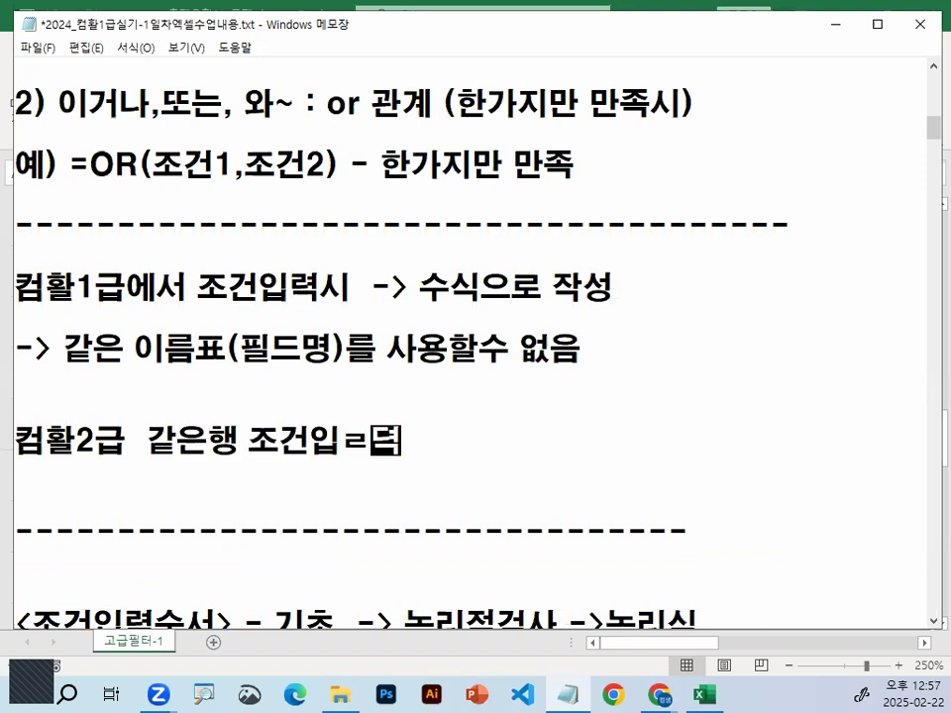
{"action": "key", "text": "BackSpace"}
{"action": "key", "text": "BackSpace"}
{"action": "key", "text": "BackSpace"}
{"action": "key", "text": "BackSpace"}
{"action": "type", "text": "력시  "}
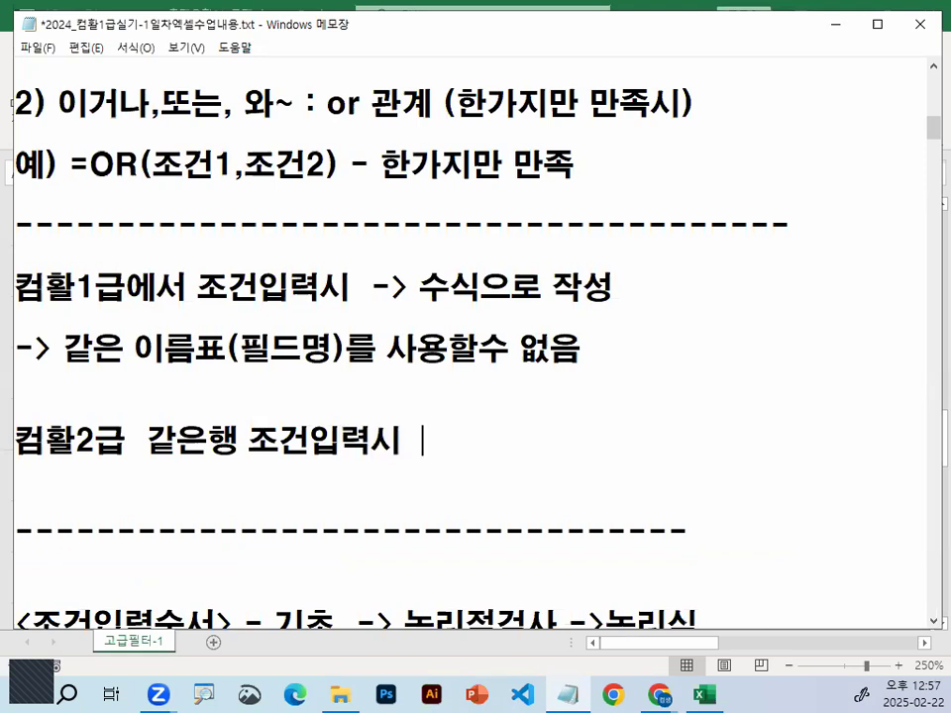
{"action": "type", "text": "AND 고ㅓ"}
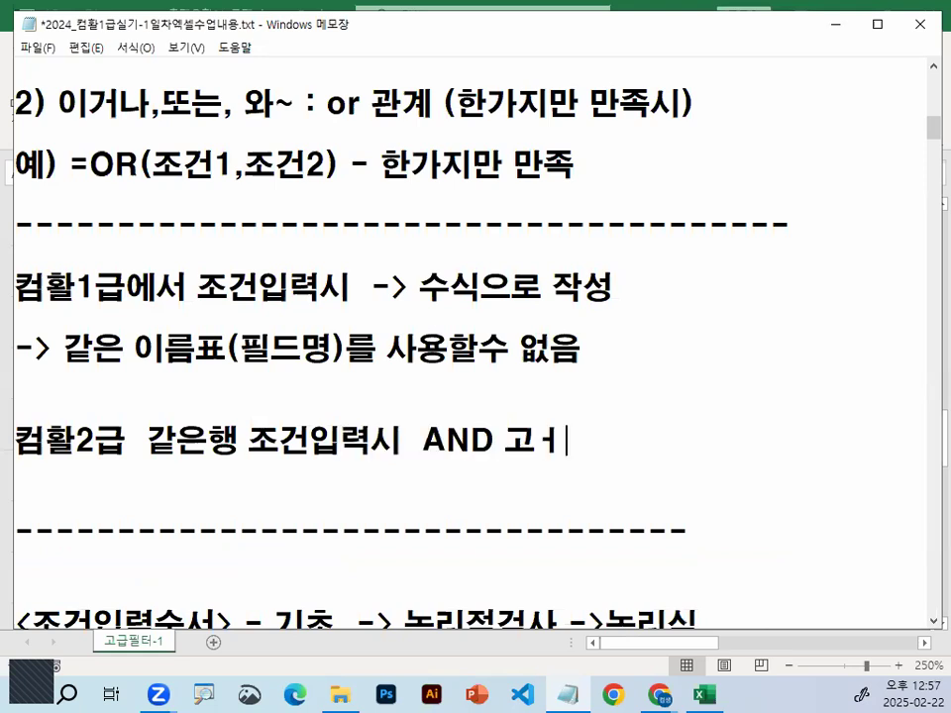
{"action": "key", "text": "BackSpace"}
{"action": "key", "text": "BackSpace"}
{"action": "type", "text": "관ㄱㅖ"}
{"action": "key", "text": "Return"}
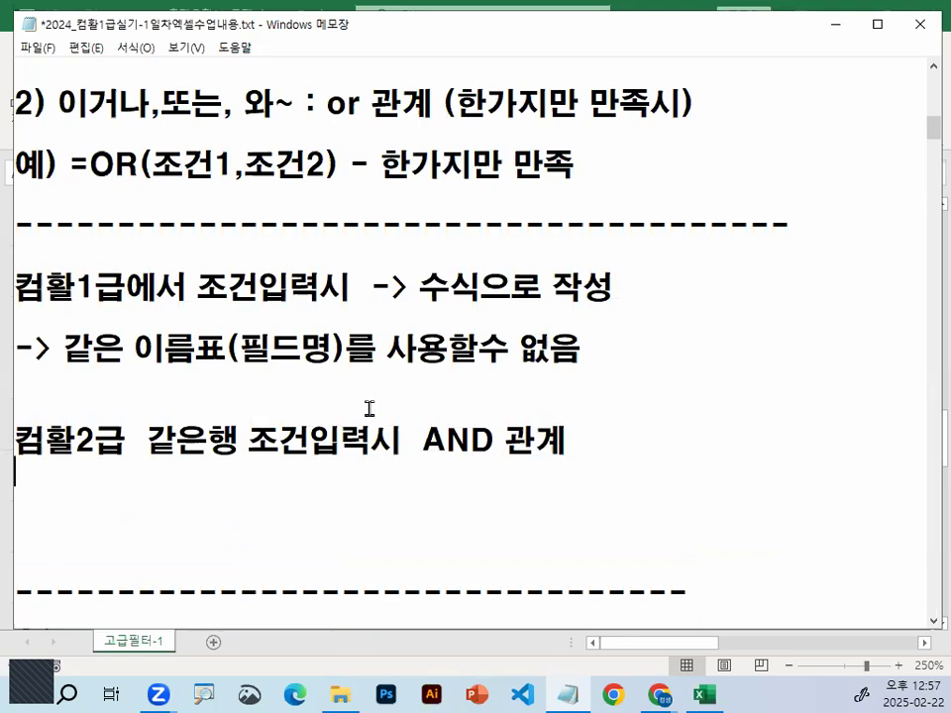
Add a second note line "다른행 조건입력시 OR 관계" and underline the words 수식으로 작성 in the rule above
{"action": "type", "text": "다른행"}
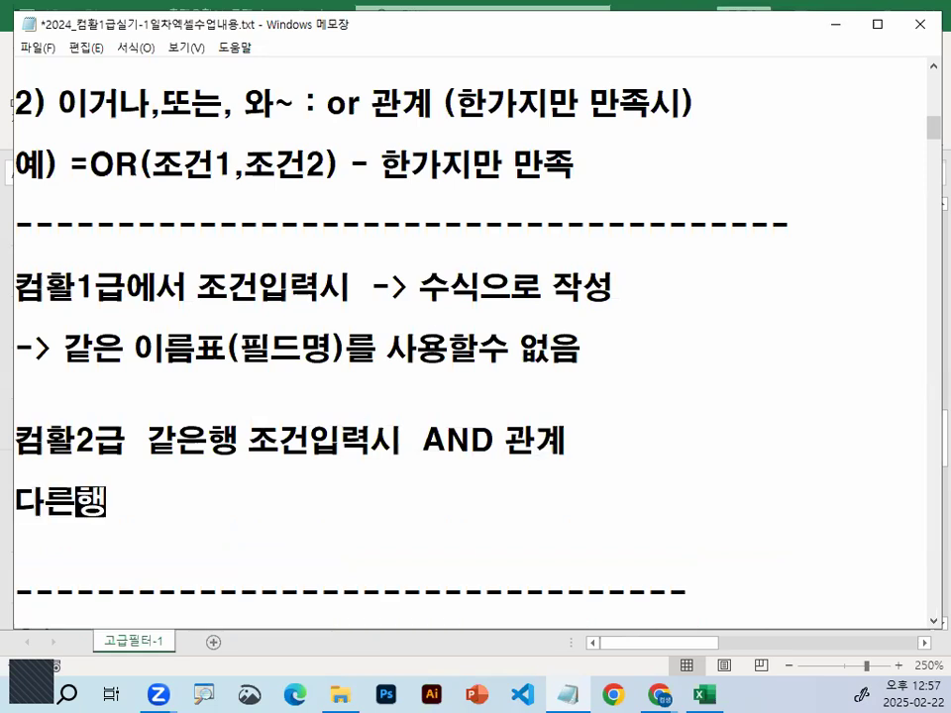
{"action": "type", "text": " 조건ㅇㅣㅂ력시 "}
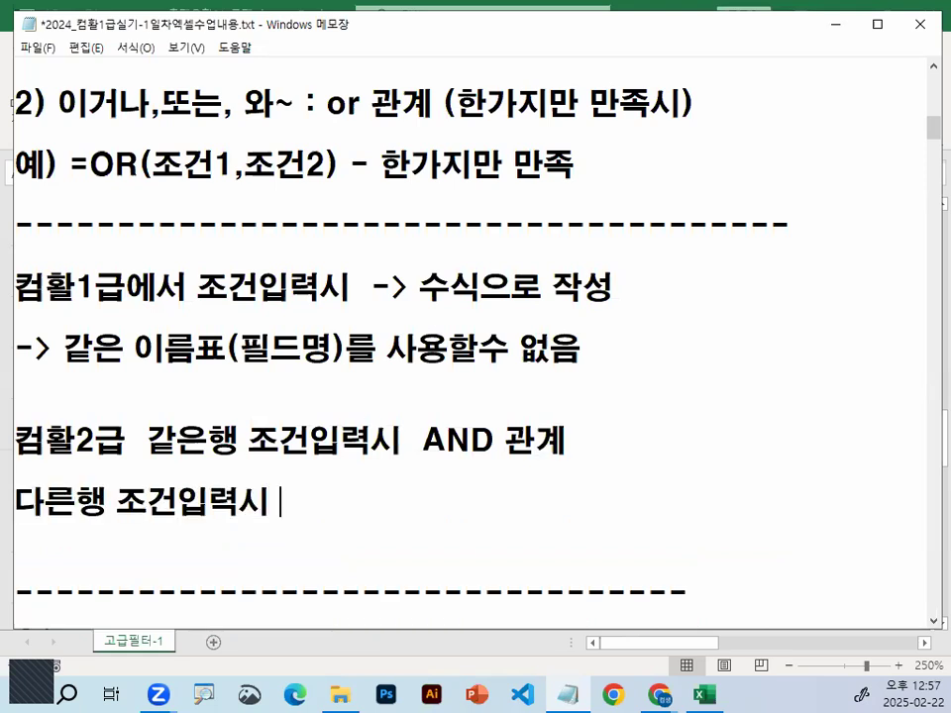
{"action": "type", "text": "OR RHKS"}
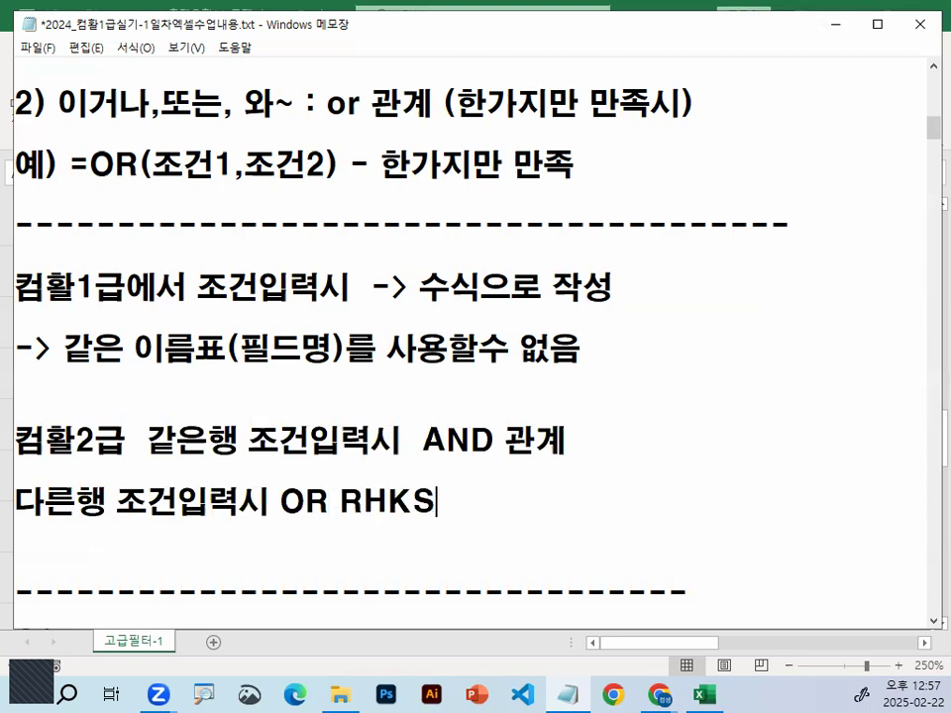
{"action": "key", "text": "BackSpace"}
{"action": "key", "text": "BackSpace"}
{"action": "key", "text": "BackSpace"}
{"action": "key", "text": "BackSpace"}
{"action": "type", "text": "관ㄱ"}
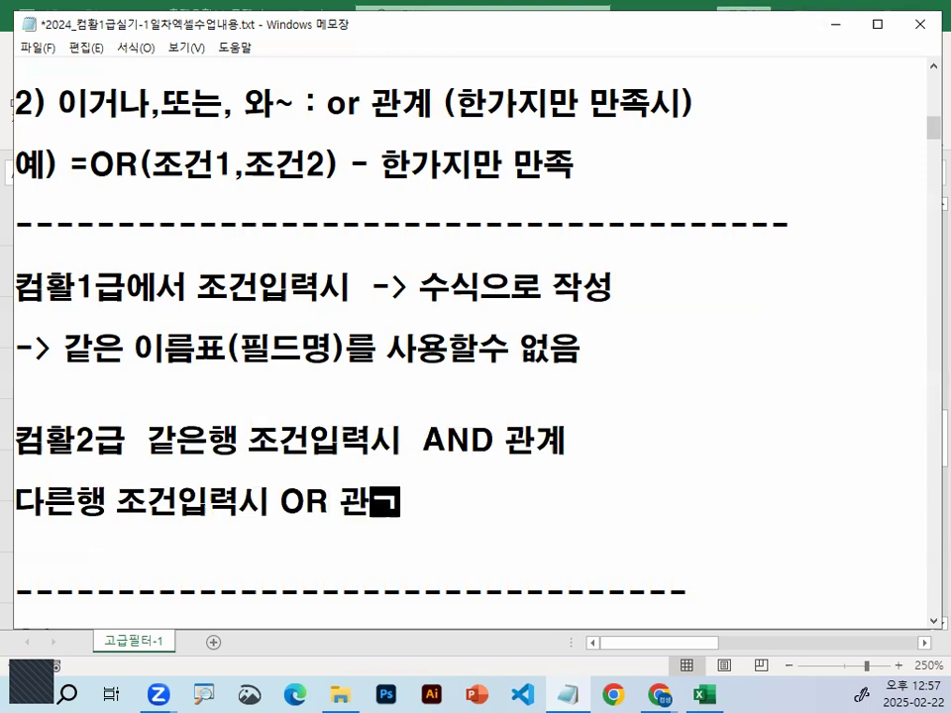
{"action": "type", "text": "ㅖ"}
{"action": "left_click_drag", "start_coordinate": [434, 306], "coordinate": [609, 307]}
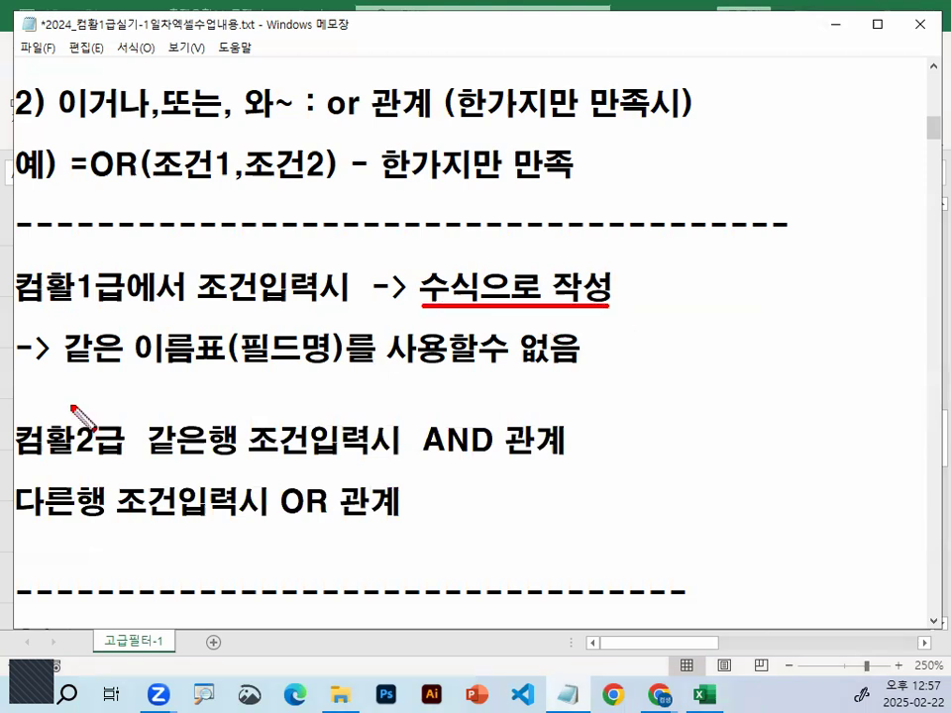
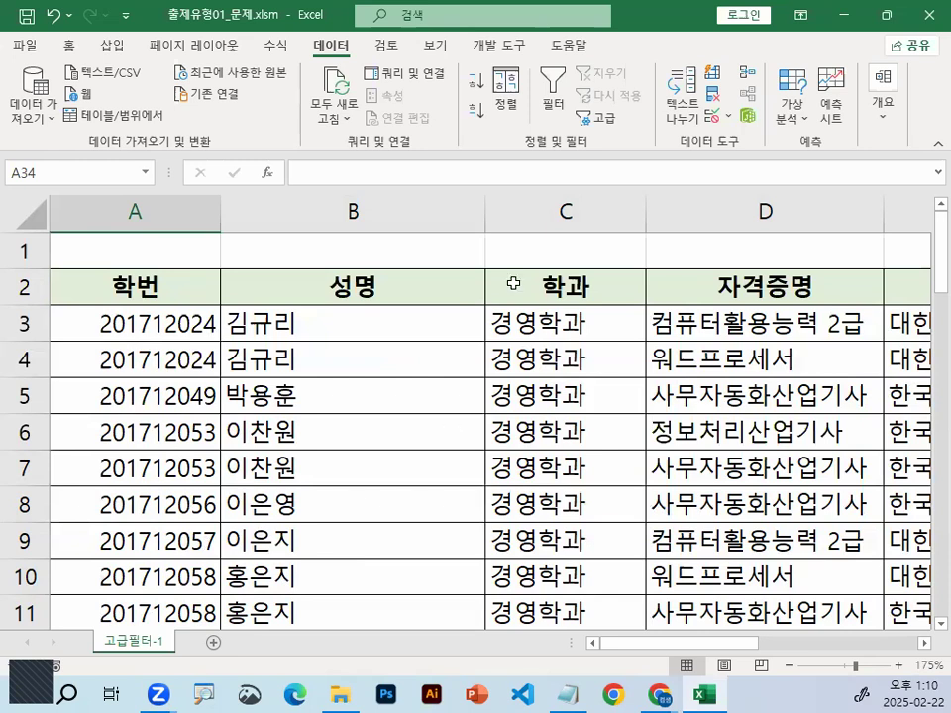
In the student list workbook, narrow the 성명 column and mark the last two characters of the certificate names in D3:D6
{"action": "left_click_drag", "start_coordinate": [484, 212], "coordinate": [351, 212]}
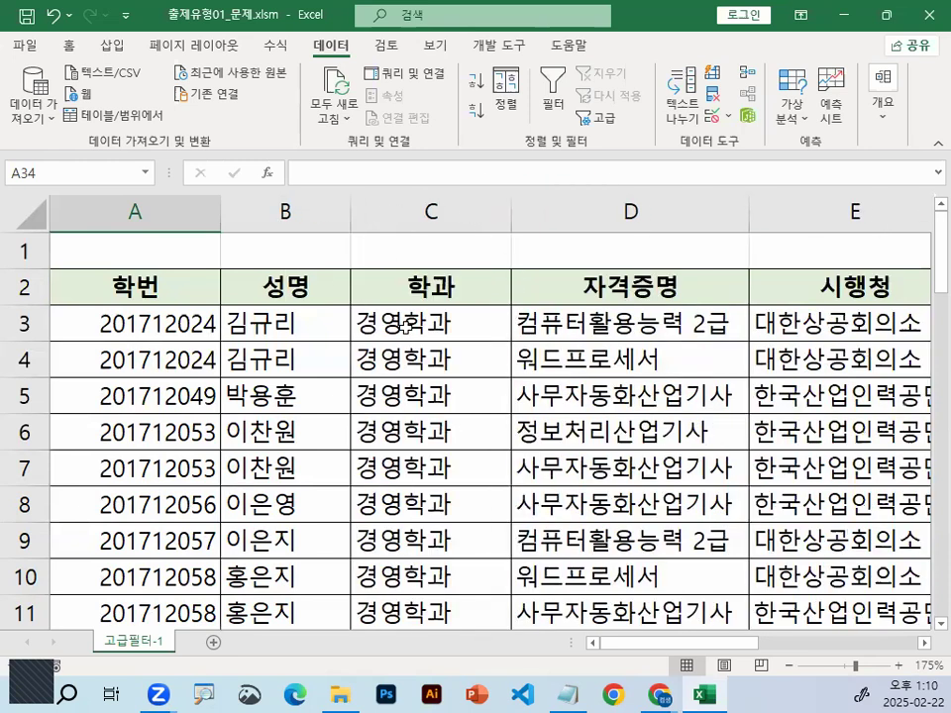
{"action": "left_click", "coordinate": [436, 323]}
{"action": "left_click", "coordinate": [717, 332]}
{"action": "key", "text": "ctrl+1"}
{"action": "left_click", "coordinate": [722, 306]}
{"action": "mouse_move", "coordinate": [760, 319]}
{"action": "left_mouse_down"}
{"action": "mouse_move", "coordinate": [717, 367]}
{"action": "mouse_move", "coordinate": [750, 334]}
{"action": "left_mouse_up"}
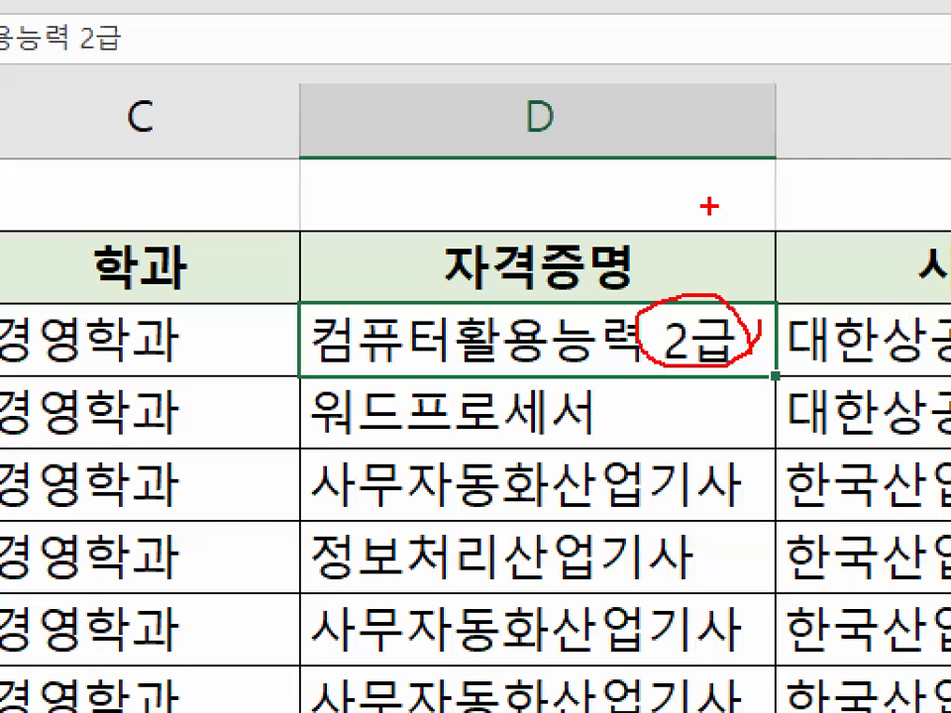
{"action": "mouse_move", "coordinate": [593, 432]}
{"action": "left_mouse_down"}
{"action": "mouse_move", "coordinate": [552, 446]}
{"action": "mouse_move", "coordinate": [506, 376]}
{"action": "mouse_move", "coordinate": [615, 416]}
{"action": "left_mouse_up"}
{"action": "mouse_move", "coordinate": [766, 483]}
{"action": "left_mouse_down"}
{"action": "mouse_move", "coordinate": [755, 495]}
{"action": "mouse_move", "coordinate": [738, 474]}
{"action": "left_mouse_up"}
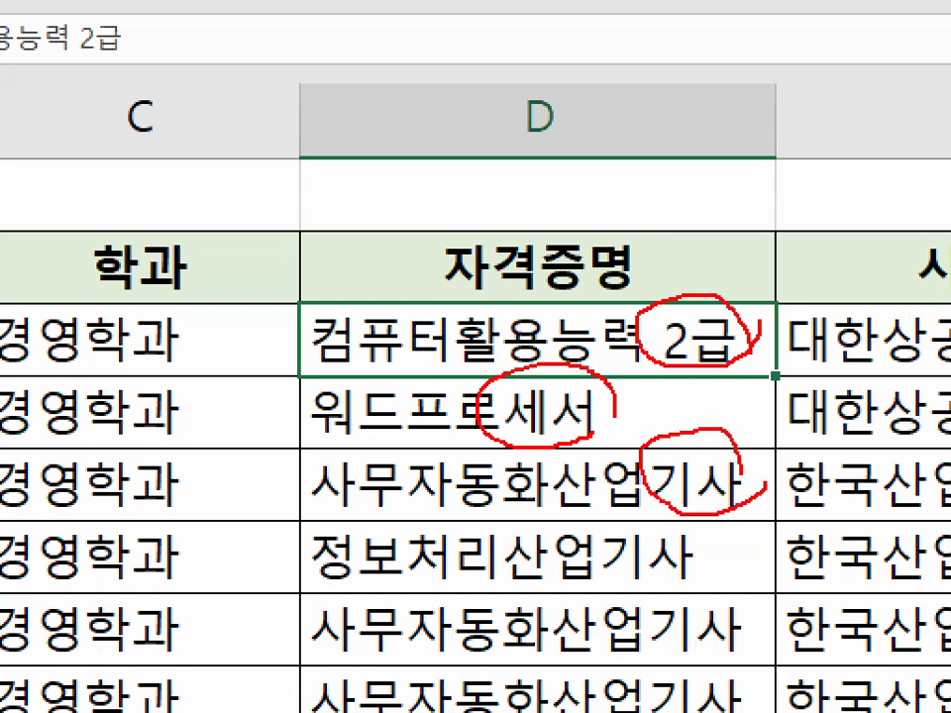
{"action": "left_click_drag", "start_coordinate": [604, 543], "coordinate": [705, 563]}
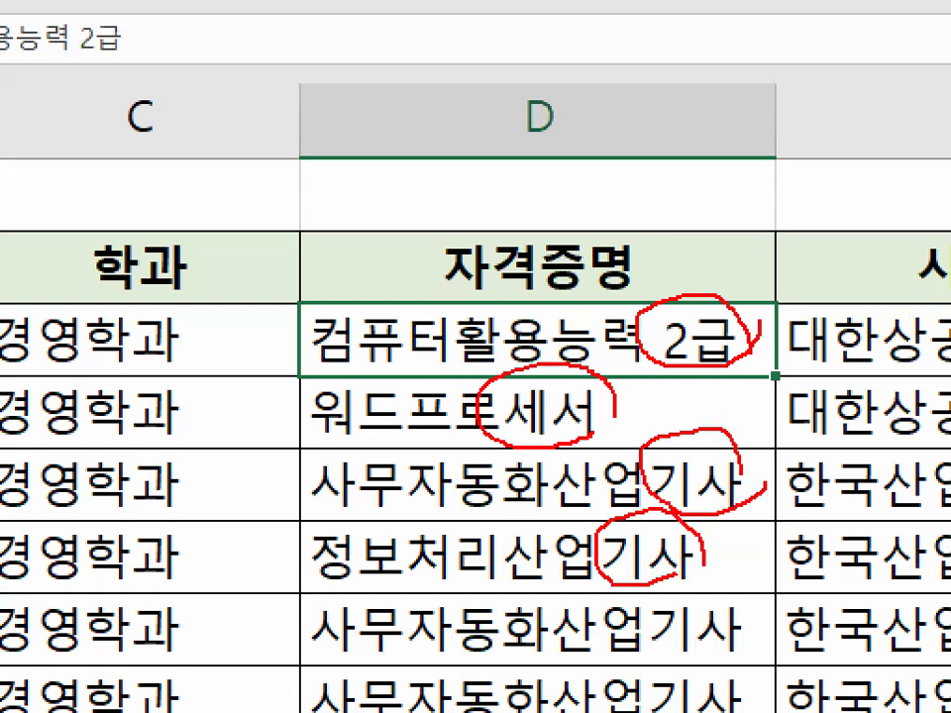
{"action": "mouse_move", "coordinate": [651, 253]}
{"action": "left_mouse_down"}
{"action": "mouse_move", "coordinate": [664, 287]}
{"action": "mouse_move", "coordinate": [761, 156]}
{"action": "left_mouse_up"}
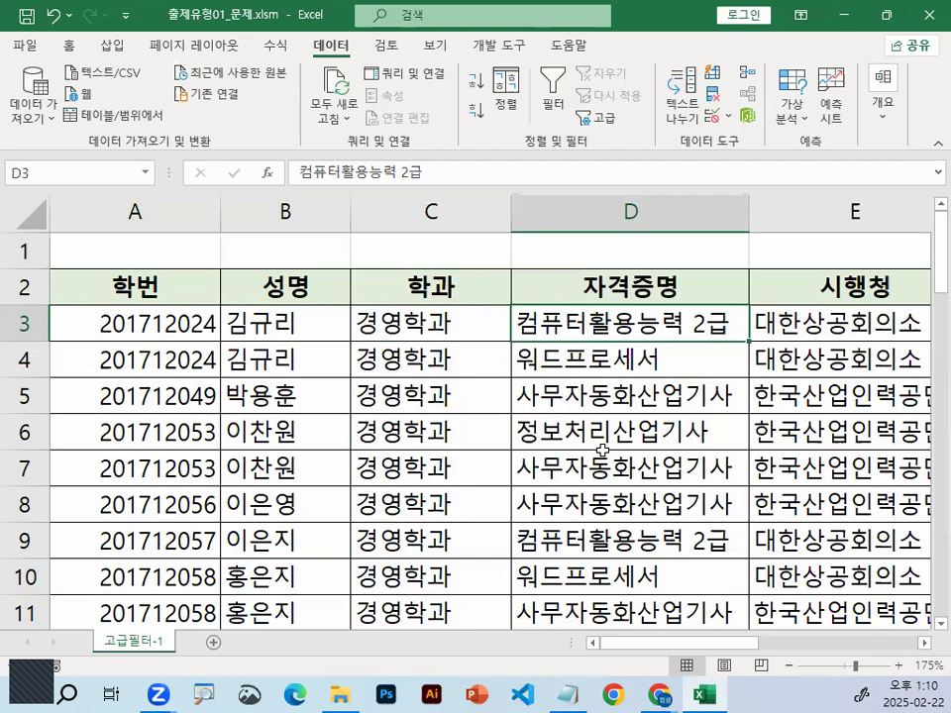
Examine the characters of the student name in B3 and the neighbouring 학과 entry
{"action": "left_click", "coordinate": [365, 349]}
{"action": "left_click", "coordinate": [308, 326]}
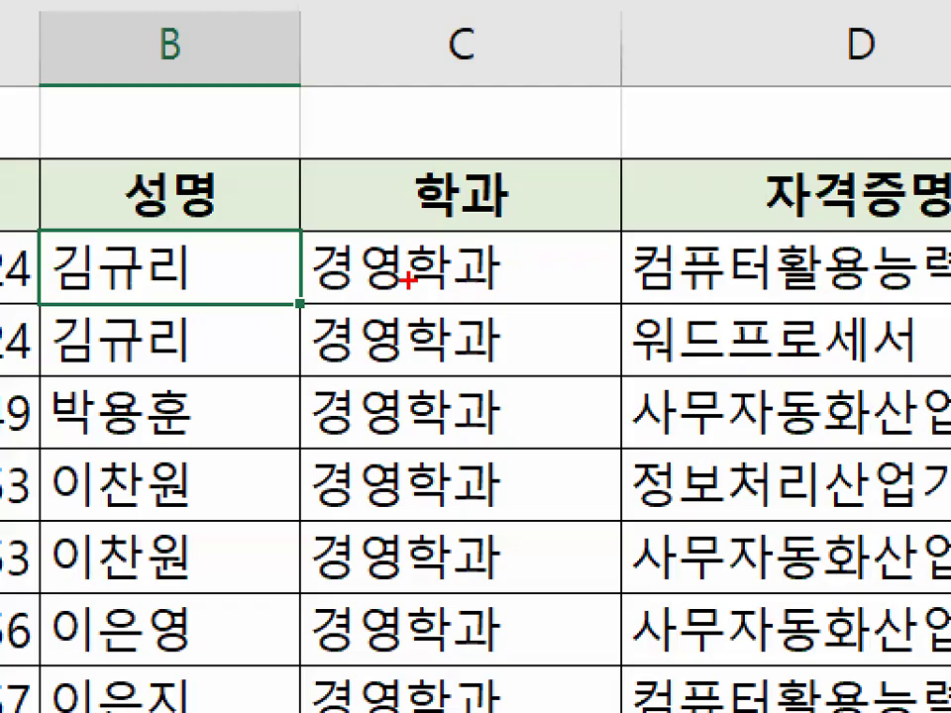
{"action": "left_click_drag", "start_coordinate": [405, 328], "coordinate": [448, 295]}
{"action": "key", "text": "Escape"}
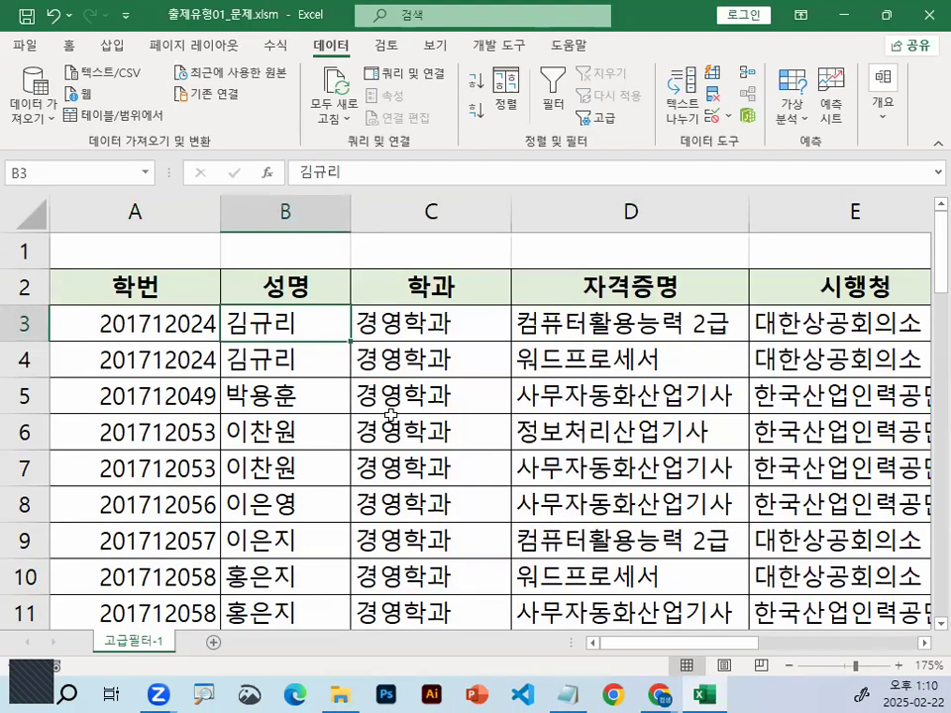
Create a new blank workbook and set the font of the whole sheet to a견고딕
{"action": "key", "text": "ctrl+n"}
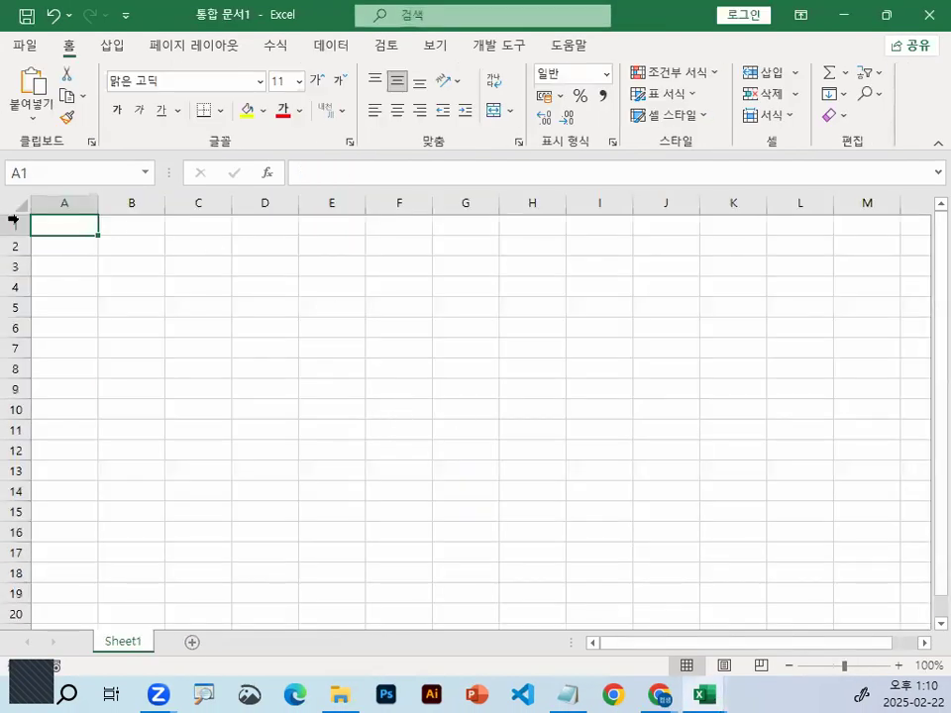
{"action": "left_click", "coordinate": [16, 204]}
{"action": "left_click", "coordinate": [262, 81]}
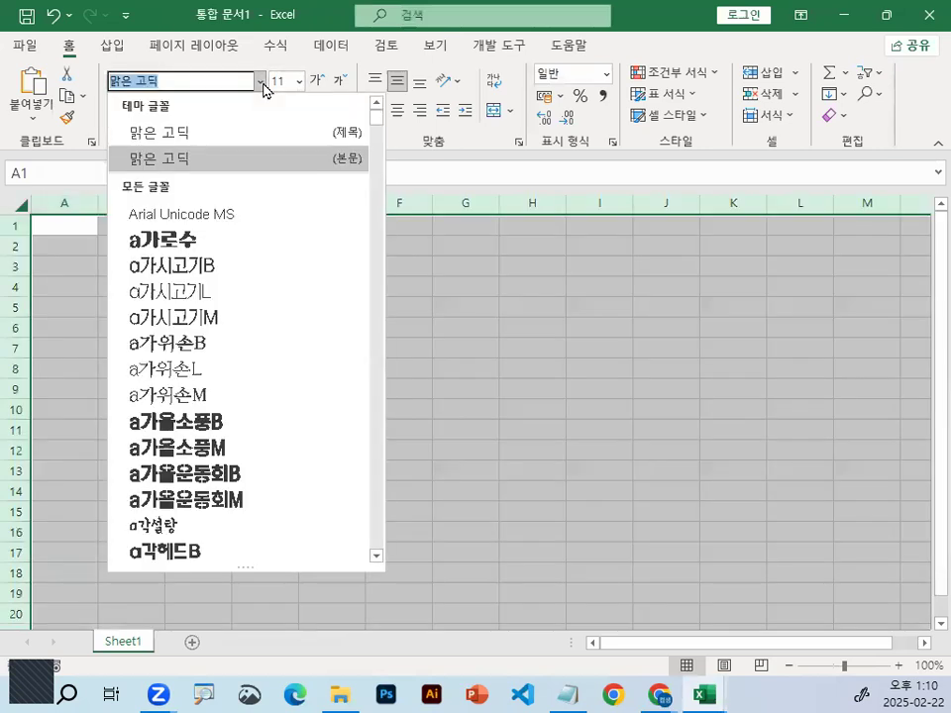
{"action": "scroll", "coordinate": [249, 318], "scroll_direction": "down", "scroll_amount": 7}
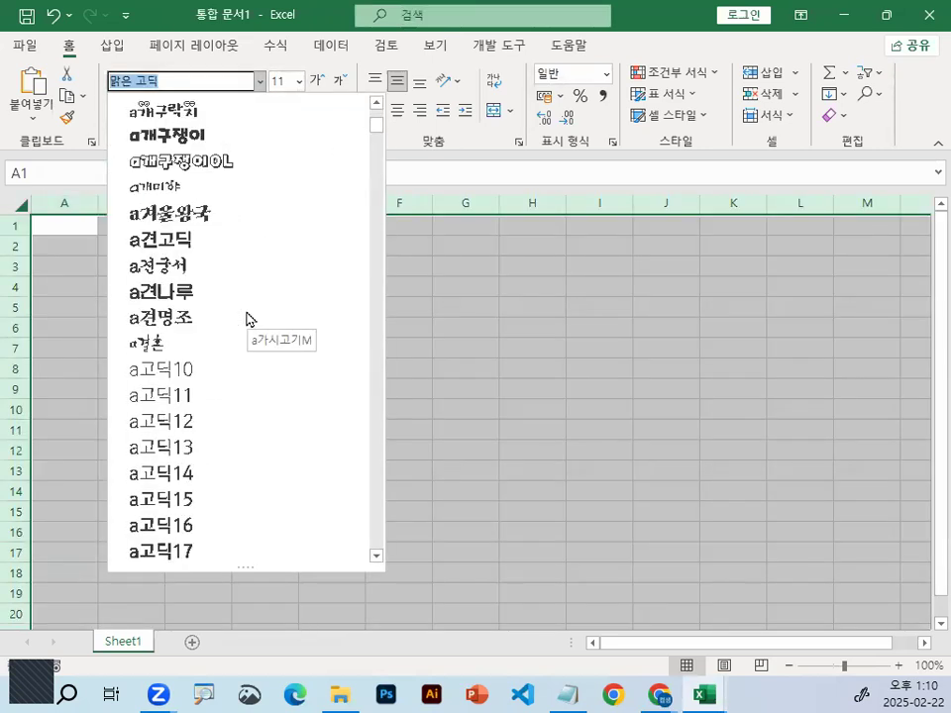
{"action": "left_click", "coordinate": [219, 243]}
{"action": "left_click", "coordinate": [212, 265]}
Enter the sample word 아카데미 in cell A1
{"action": "scroll", "coordinate": [214, 302], "scroll_direction": "up", "scroll_amount": 6}
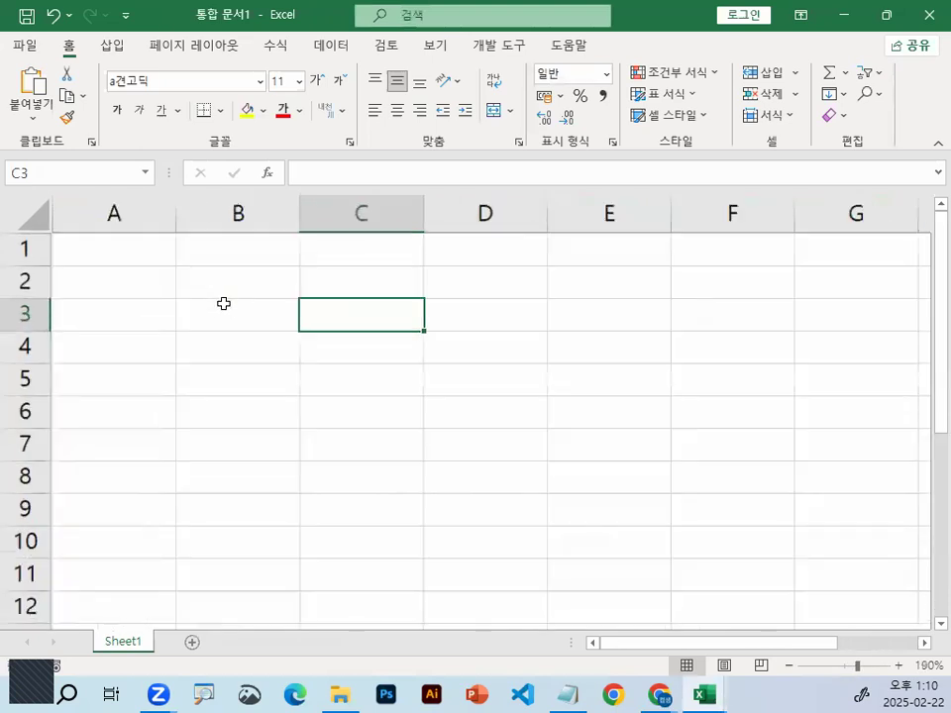
{"action": "scroll", "coordinate": [224, 304], "scroll_direction": "up", "scroll_amount": 3}
{"action": "left_click", "coordinate": [148, 258]}
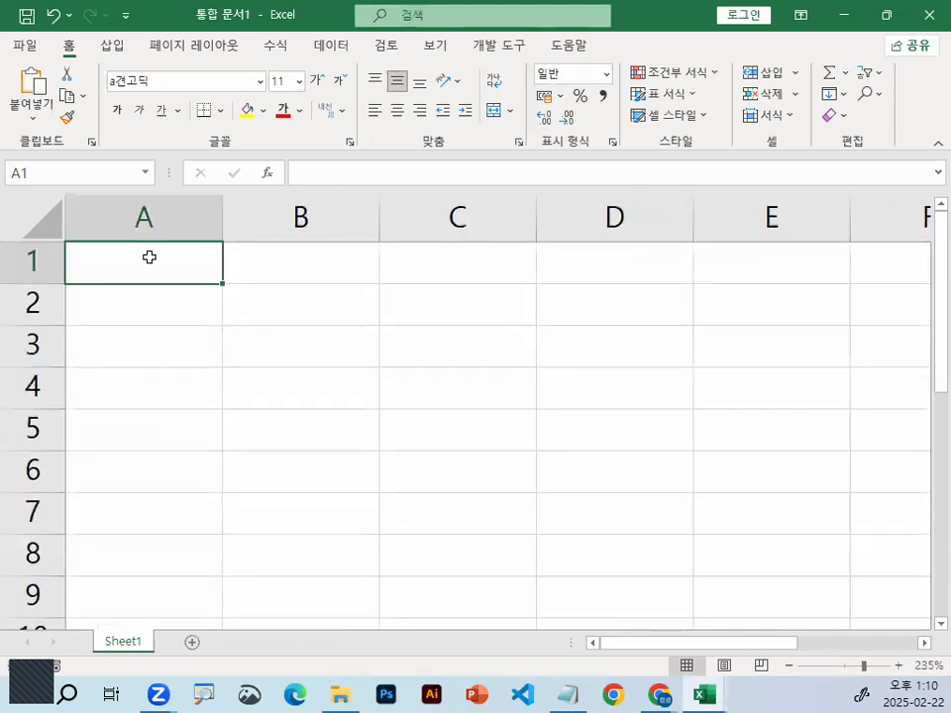
{"action": "type", "text": "아"}
{"action": "type", "text": "카데미"}
{"action": "key", "text": "Return"}
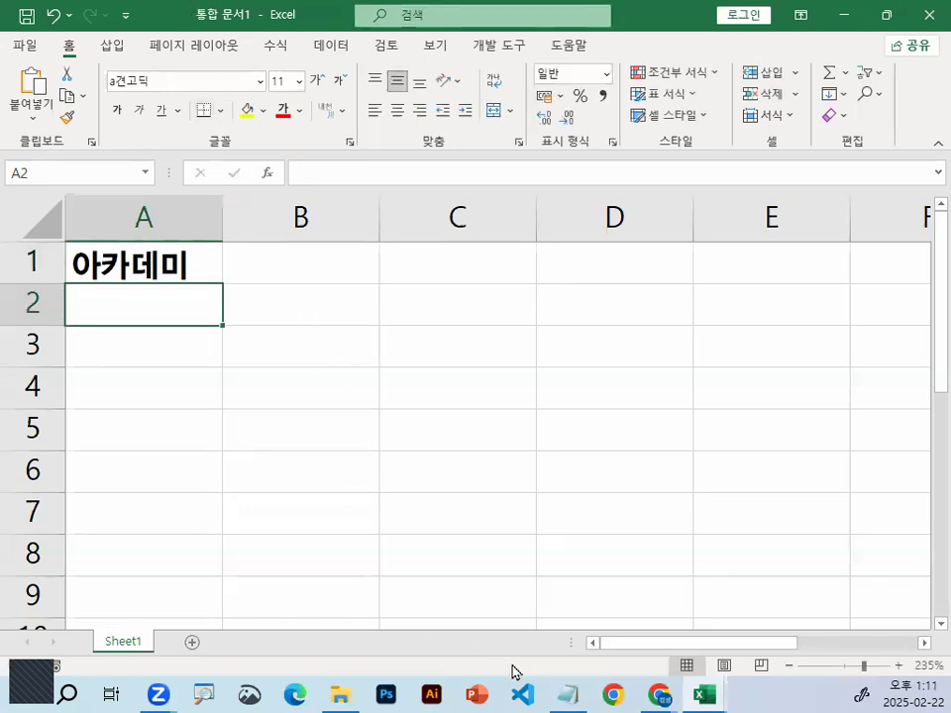
Switch to the Notepad class notes and review the text function section, focusing on the RIGHT function and its arguments
{"action": "left_click", "coordinate": [568, 695]}
{"action": "scroll", "coordinate": [409, 389], "scroll_direction": "down", "scroll_amount": 12}
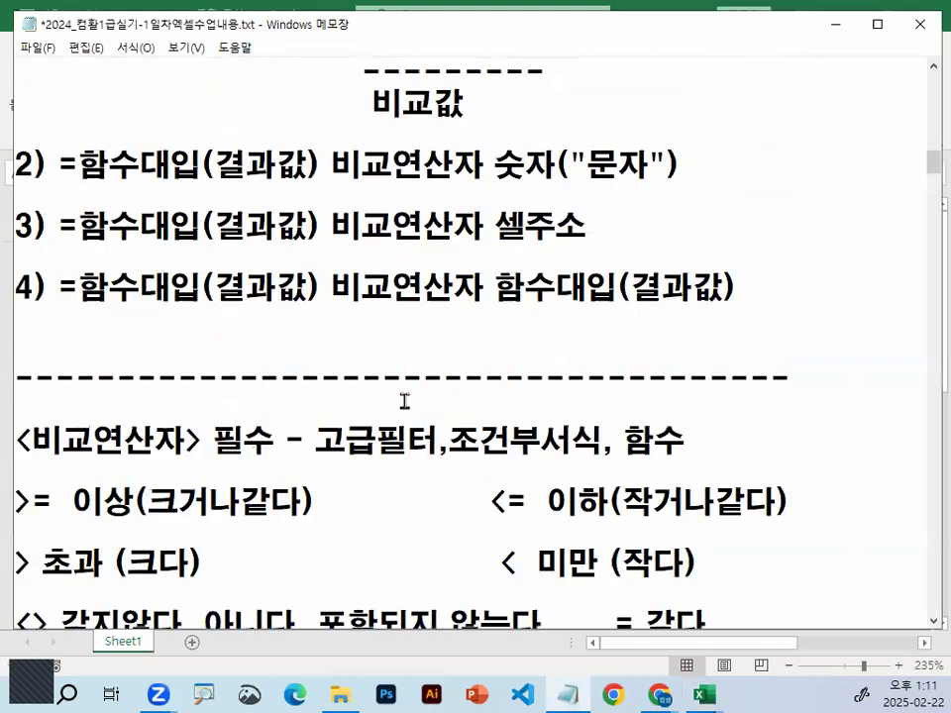
{"action": "scroll", "coordinate": [408, 409], "scroll_direction": "down", "scroll_amount": 4}
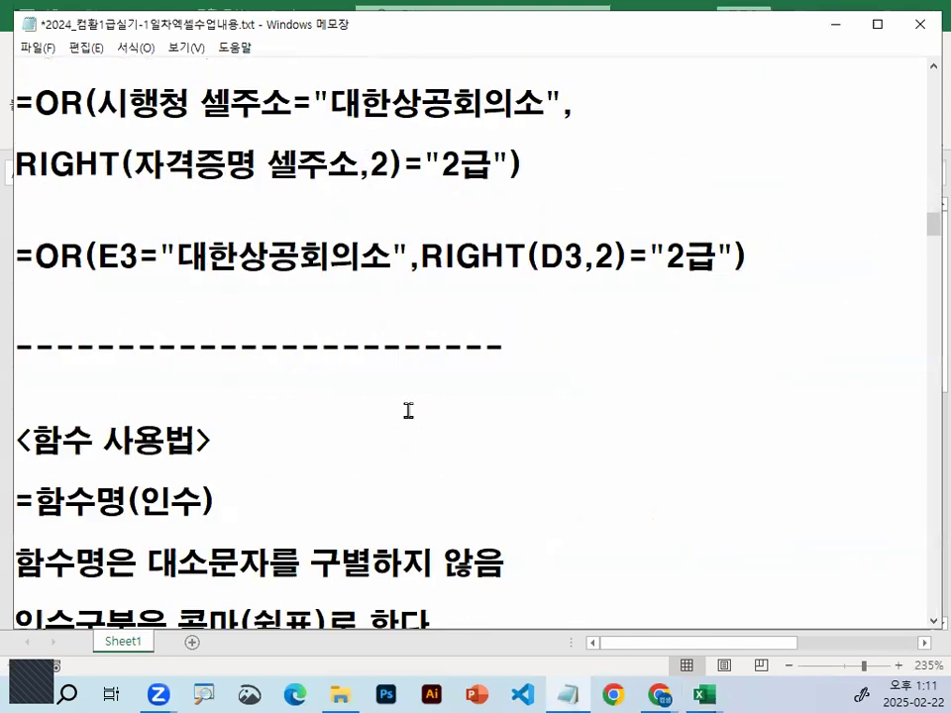
{"action": "scroll", "coordinate": [409, 410], "scroll_direction": "up", "scroll_amount": 1}
{"action": "scroll", "coordinate": [409, 410], "scroll_direction": "down", "scroll_amount": 1}
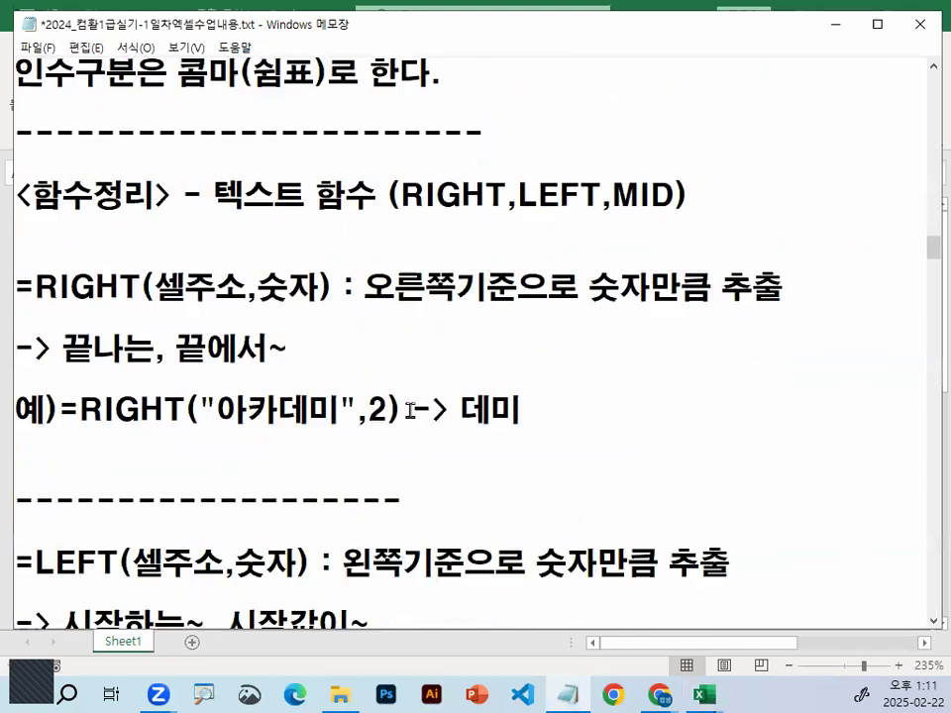
{"action": "left_click", "coordinate": [17, 198]}
{"action": "left_click_drag", "start_coordinate": [415, 214], "coordinate": [667, 219]}
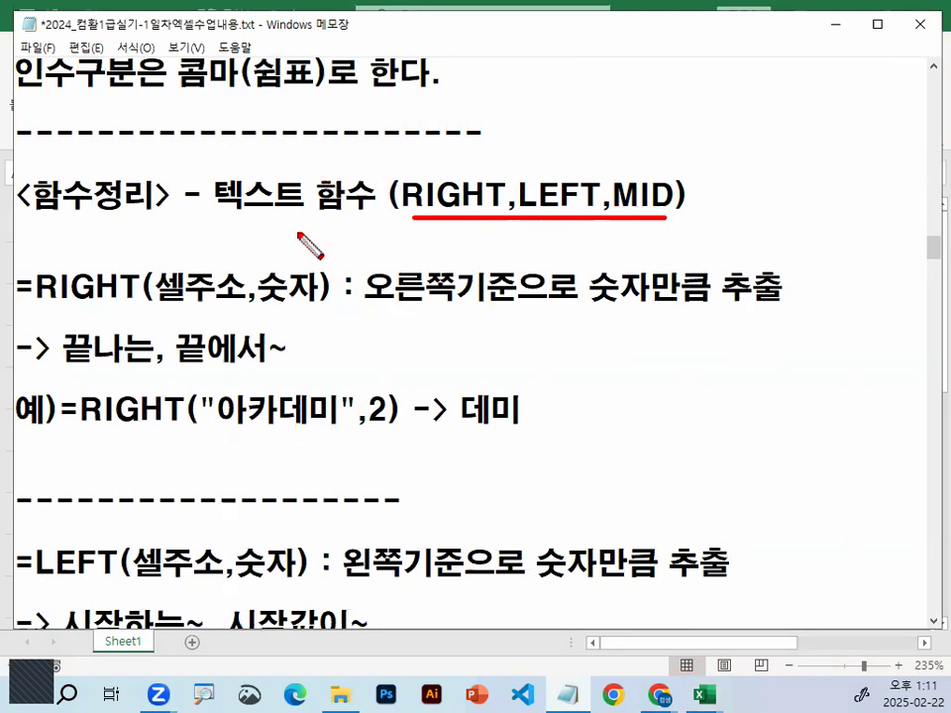
{"action": "left_click_drag", "start_coordinate": [24, 309], "coordinate": [318, 308]}
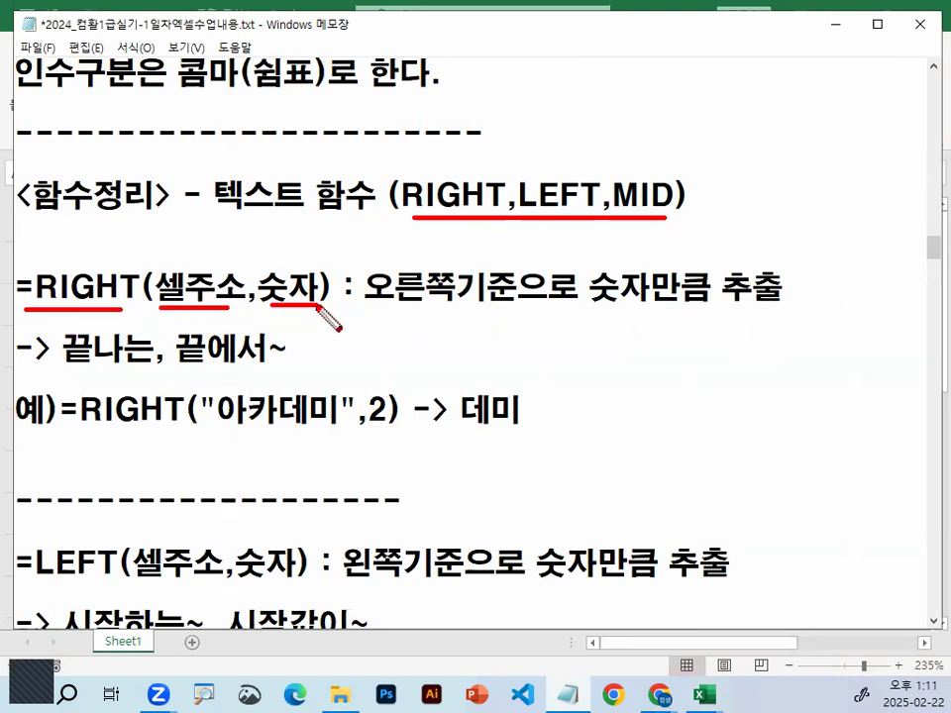
{"action": "key", "text": "Escape"}
{"action": "left_click_drag", "start_coordinate": [33, 286], "coordinate": [156, 288]}
Review the 함수 사용법 notes on the equals sign, function name and letter case
{"action": "scroll", "coordinate": [184, 349], "scroll_direction": "up", "scroll_amount": 1}
{"action": "scroll", "coordinate": [184, 348], "scroll_direction": "up", "scroll_amount": 2}
{"action": "left_click_drag", "start_coordinate": [93, 165], "coordinate": [199, 164]}
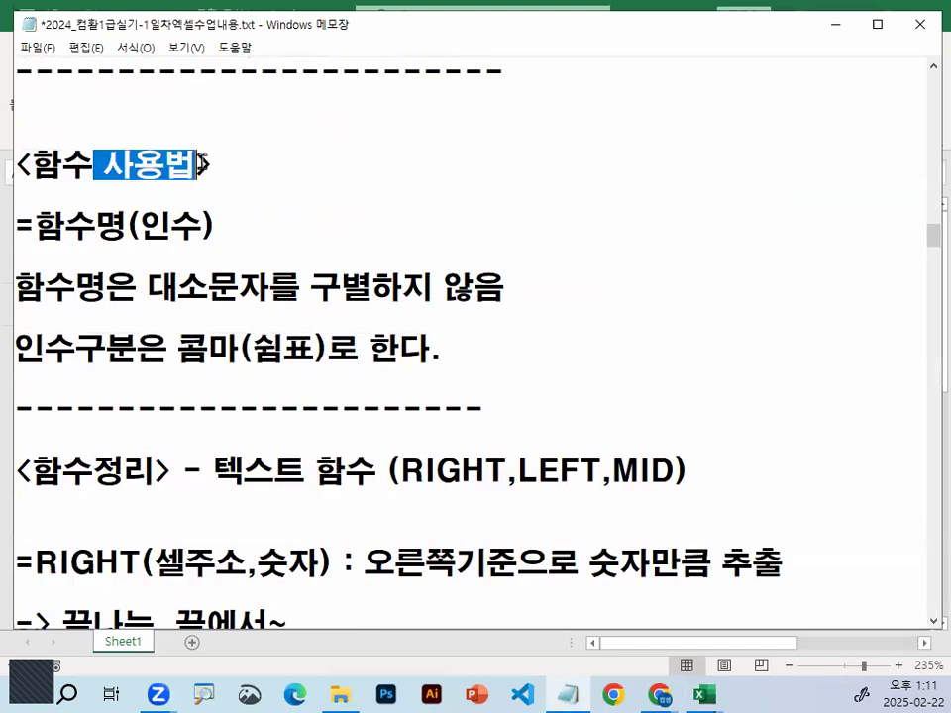
{"action": "left_click_drag", "start_coordinate": [33, 226], "coordinate": [14, 226]}
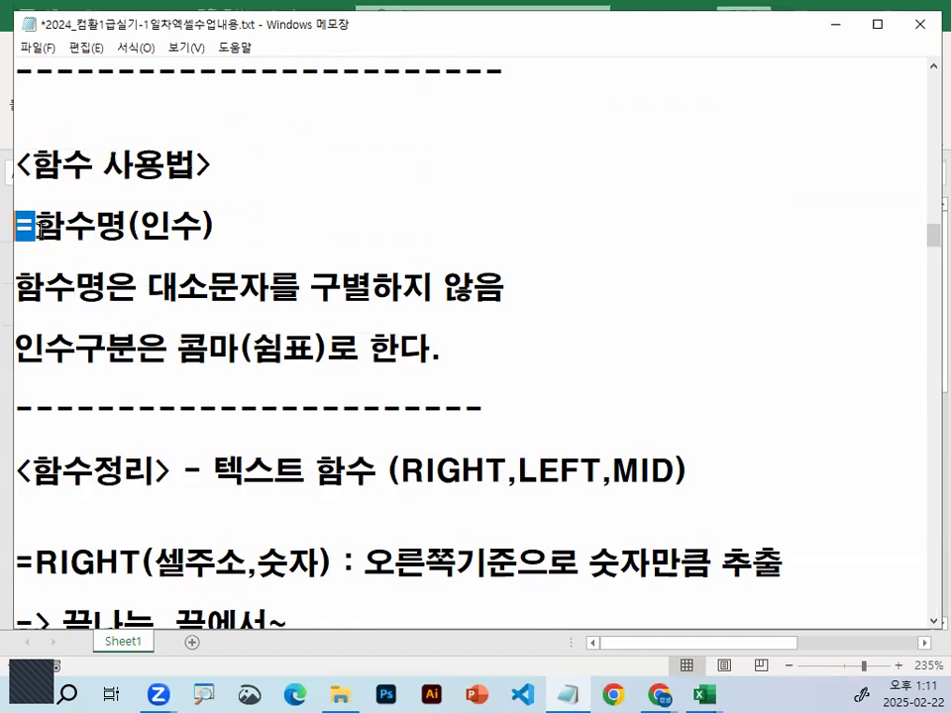
{"action": "left_click_drag", "start_coordinate": [35, 226], "coordinate": [127, 226]}
{"action": "left_click_drag", "start_coordinate": [149, 289], "coordinate": [485, 281]}
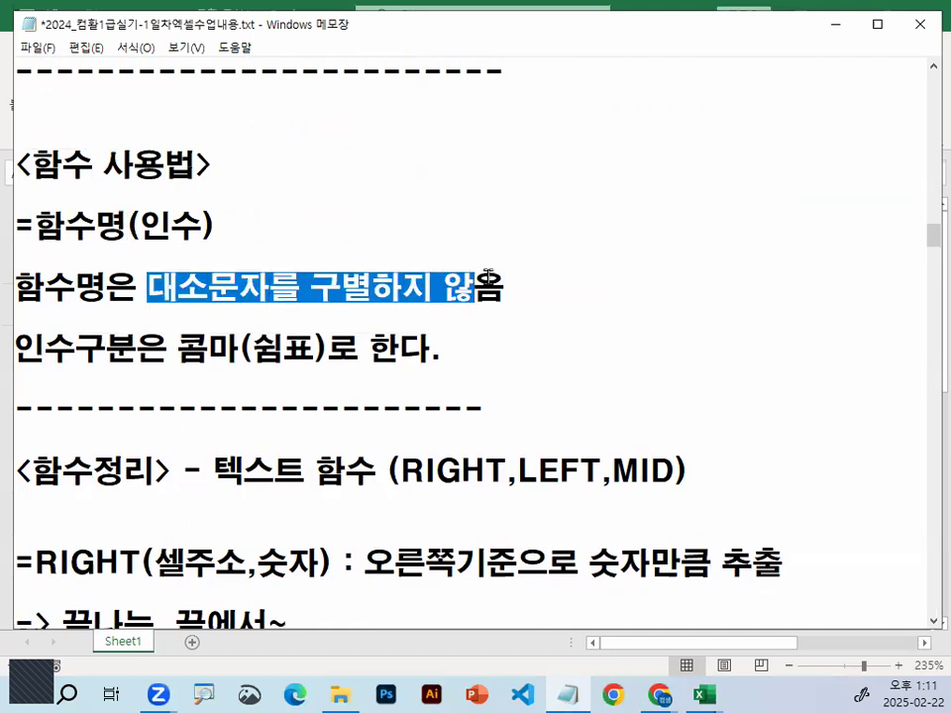
Review the 함수 사용법 notes on enclosing arguments in parentheses and separating them with commas
{"action": "double_click", "coordinate": [131, 228]}
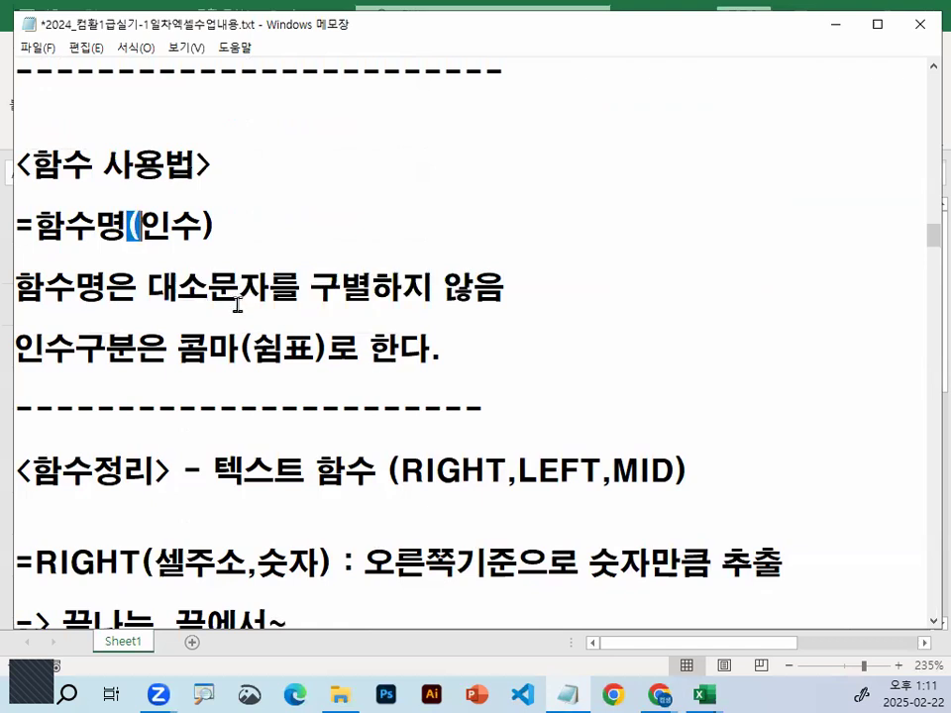
{"action": "left_click_drag", "start_coordinate": [201, 227], "coordinate": [216, 227]}
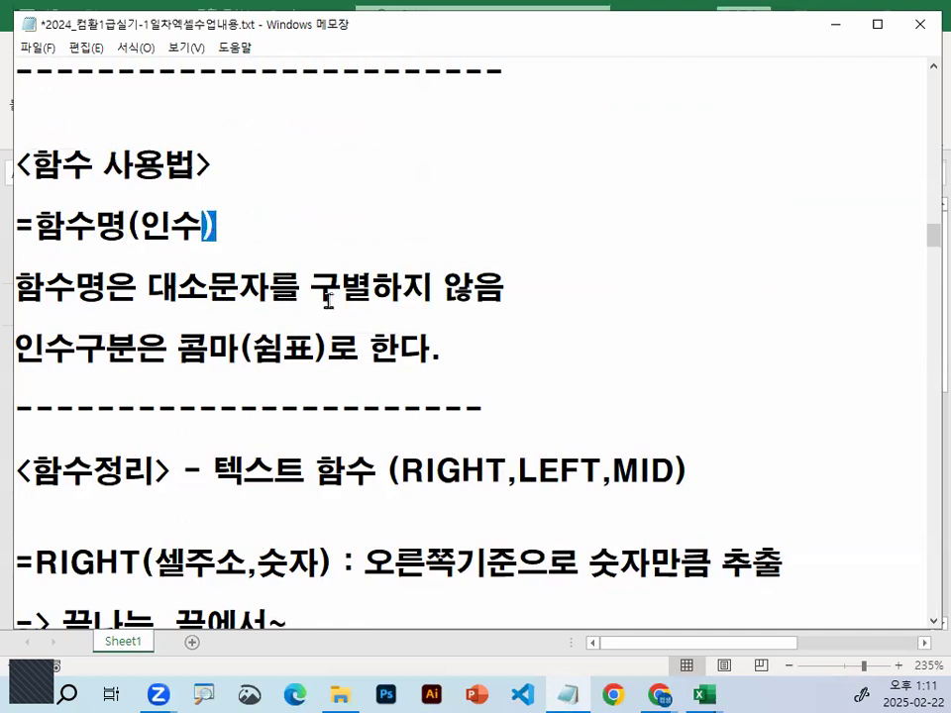
{"action": "left_click_drag", "start_coordinate": [127, 227], "coordinate": [216, 227]}
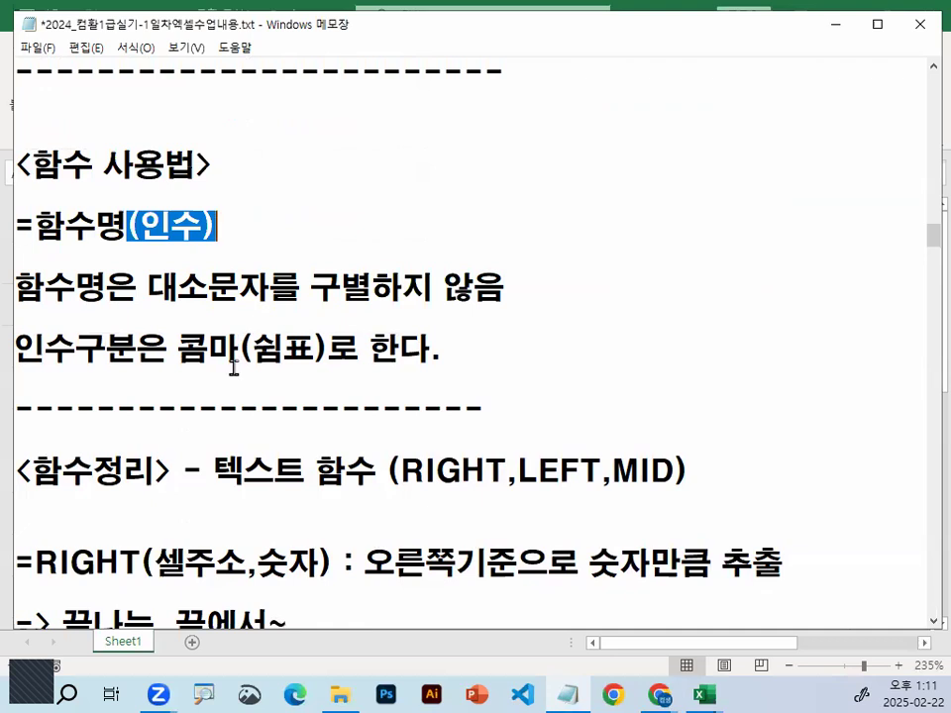
{"action": "left_click_drag", "start_coordinate": [167, 349], "coordinate": [329, 347]}
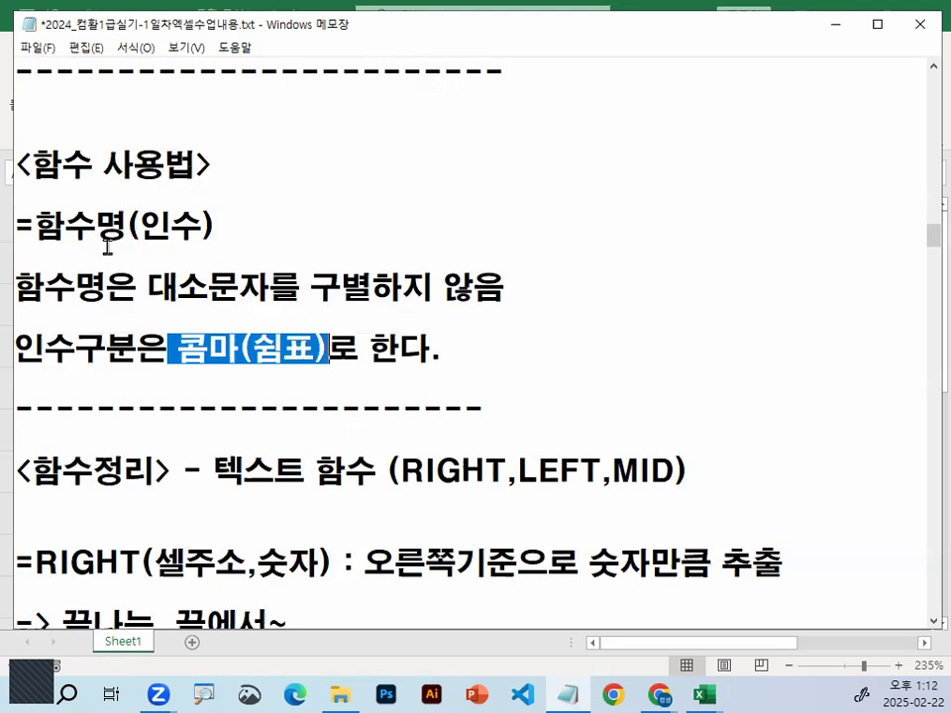
{"action": "left_click", "coordinate": [66, 228]}
{"action": "left_click_drag", "start_coordinate": [65, 227], "coordinate": [244, 223]}
Review the text function heading (RIGHT, LEFT, MID) and the RIGHT function's definition and its 끝나는, 끝에서~ cue words
{"action": "scroll", "coordinate": [297, 337], "scroll_direction": "down", "scroll_amount": 2}
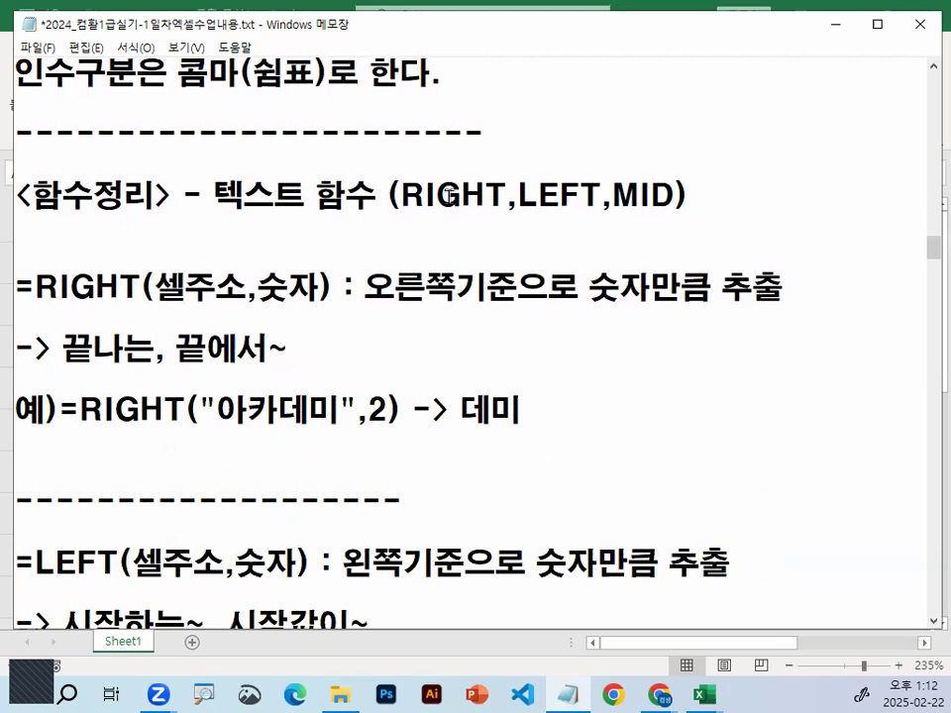
{"action": "left_click_drag", "start_coordinate": [388, 195], "coordinate": [669, 195]}
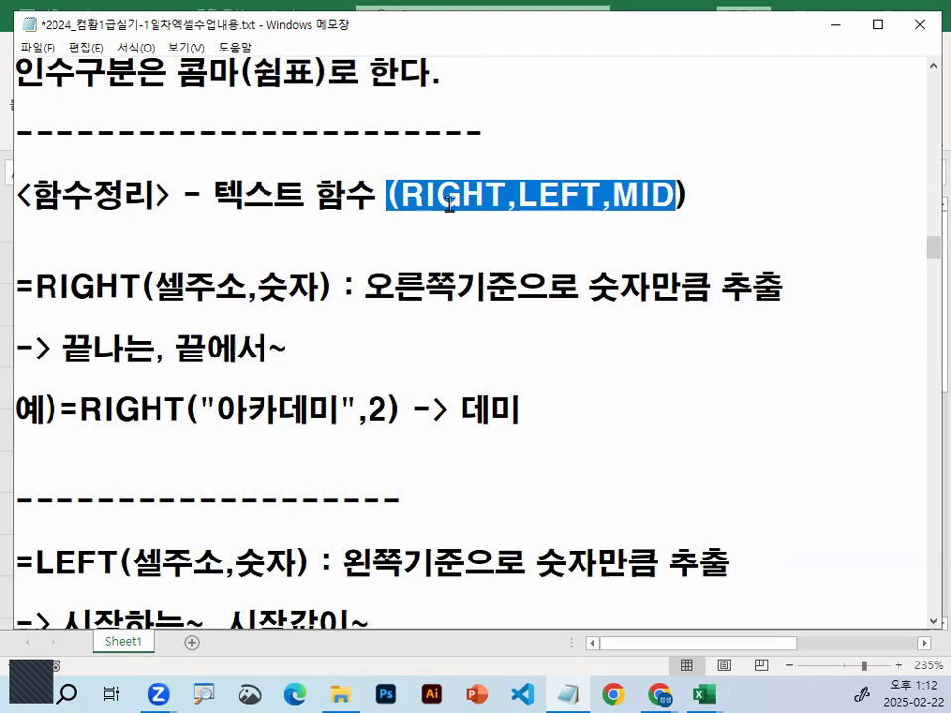
{"action": "left_click", "coordinate": [401, 195]}
{"action": "left_click_drag", "start_coordinate": [401, 195], "coordinate": [677, 196]}
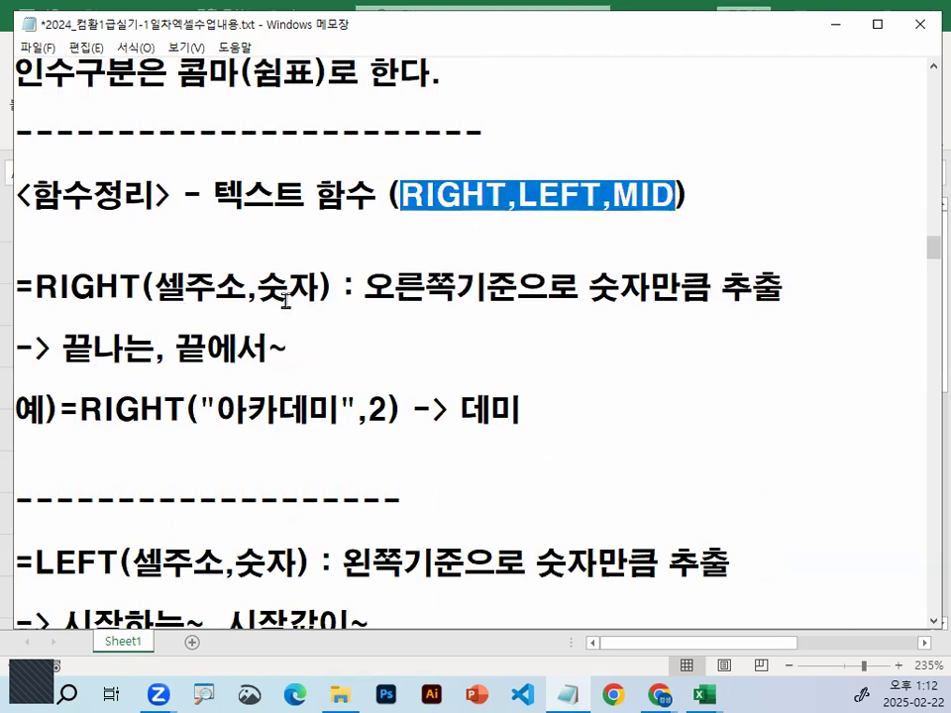
{"action": "left_click_drag", "start_coordinate": [362, 288], "coordinate": [783, 286]}
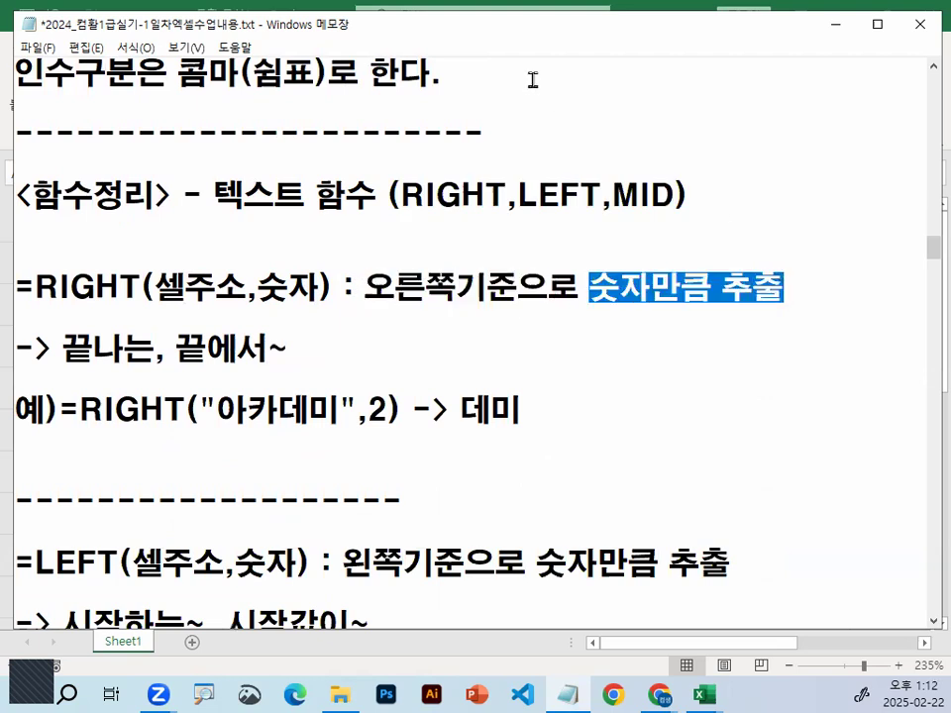
{"action": "left_click_drag", "start_coordinate": [37, 286], "coordinate": [140, 287]}
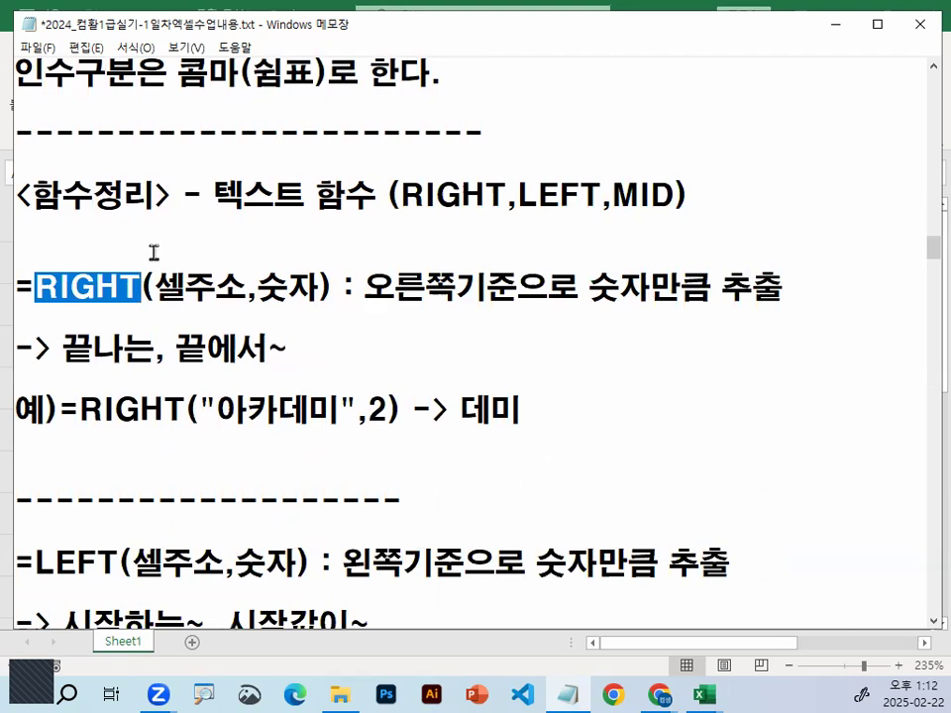
{"action": "scroll", "coordinate": [154, 252], "scroll_direction": "down", "scroll_amount": 1}
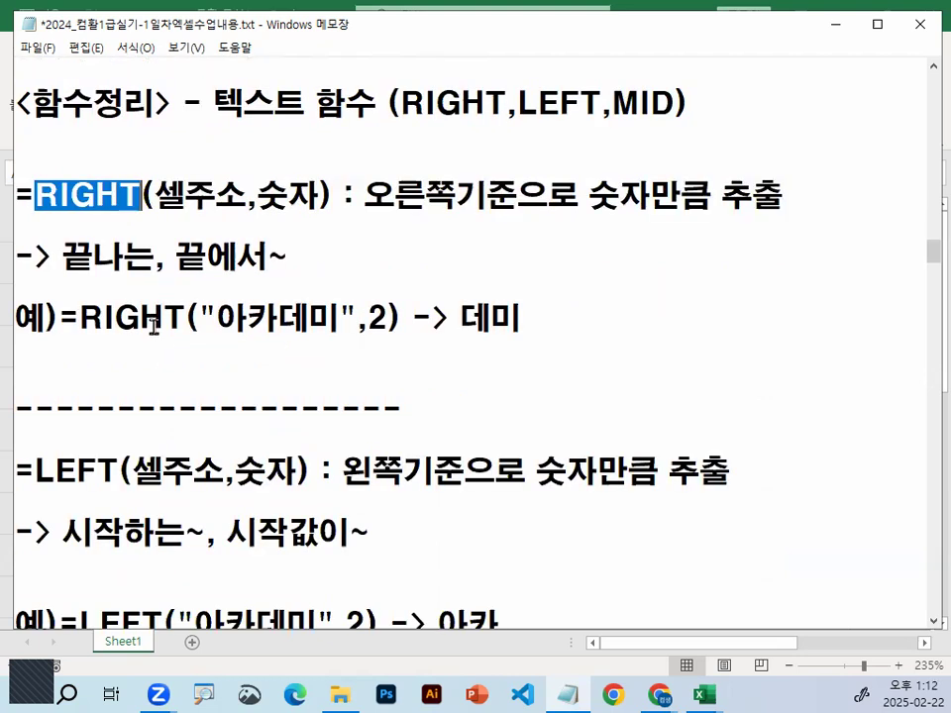
{"action": "left_click_drag", "start_coordinate": [176, 257], "coordinate": [289, 256]}
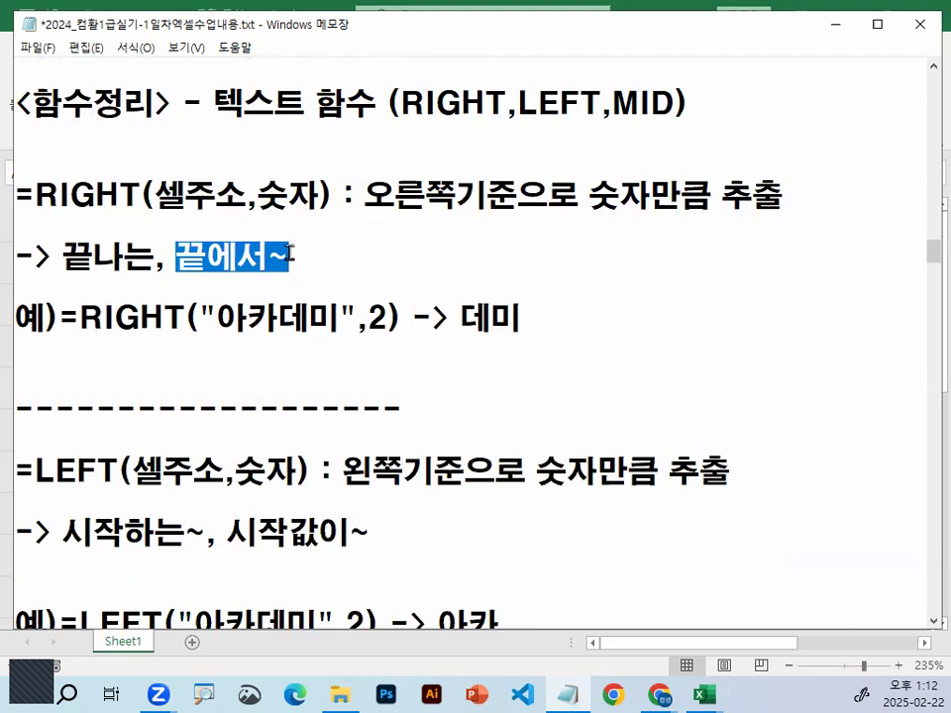
{"action": "key", "text": "super+space"}
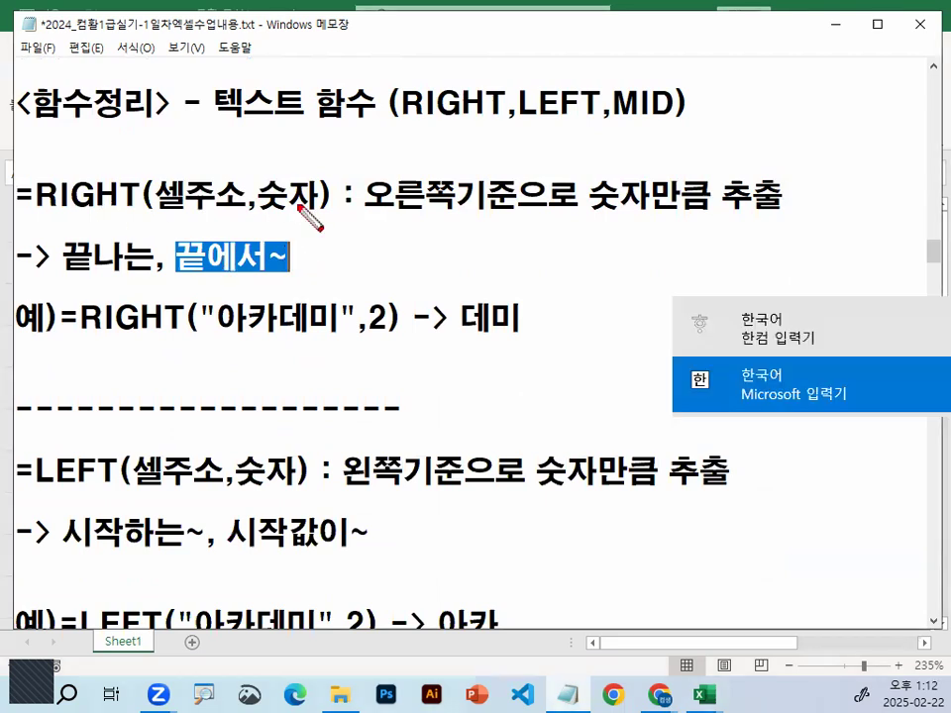
{"action": "left_click", "coordinate": [738, 392]}
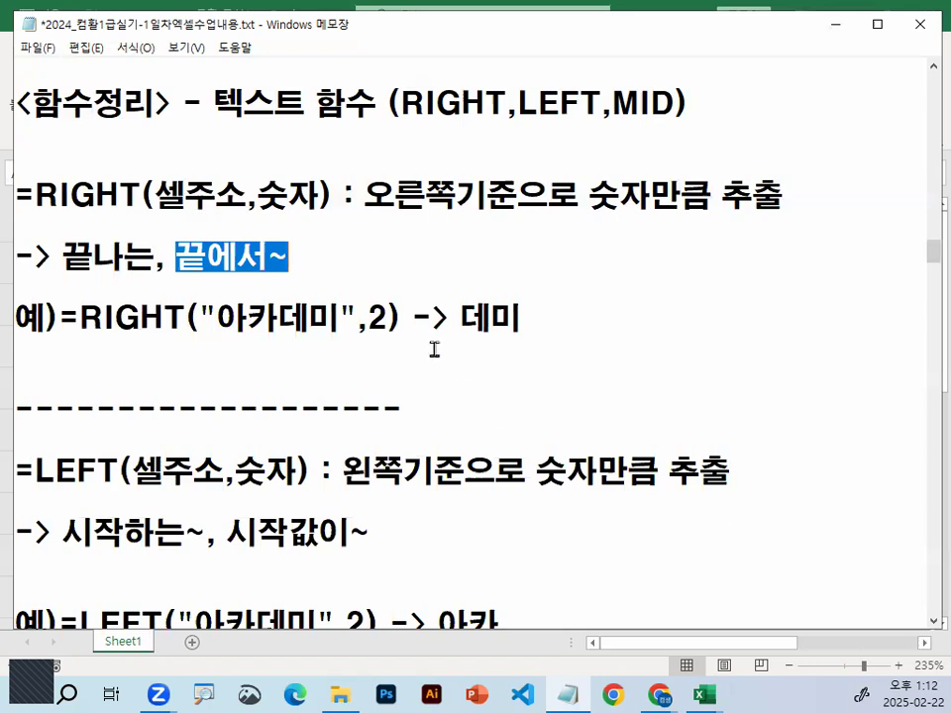
{"action": "left_click", "coordinate": [431, 313]}
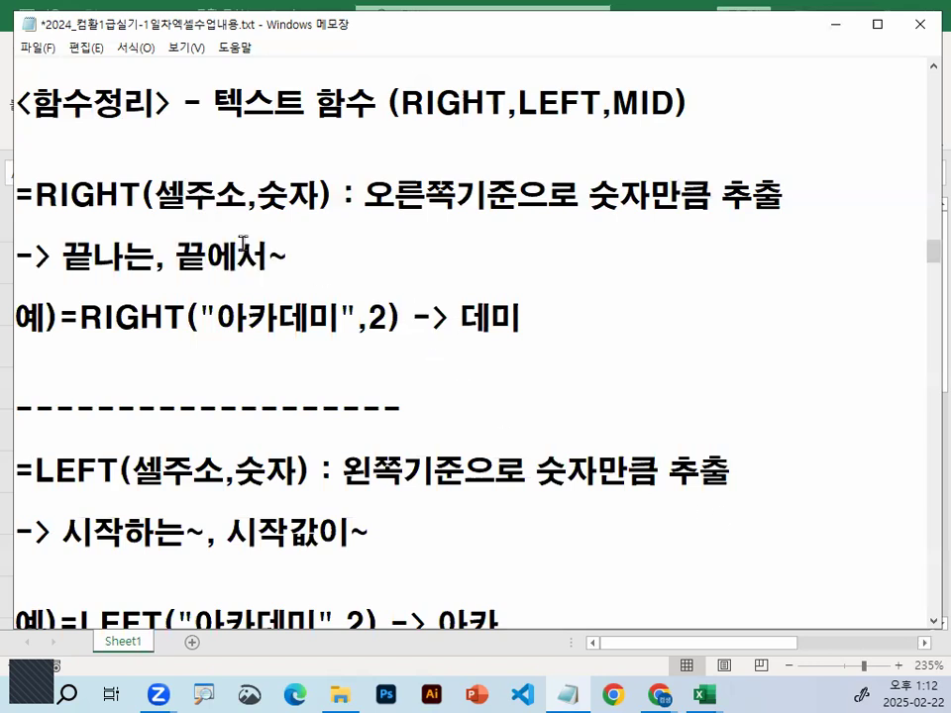
Examine the example =RIGHT("아카데미",2) against the RIGHT definition, focusing on the text argument, the direction and the character count
{"action": "left_click_drag", "start_coordinate": [154, 195], "coordinate": [253, 198]}
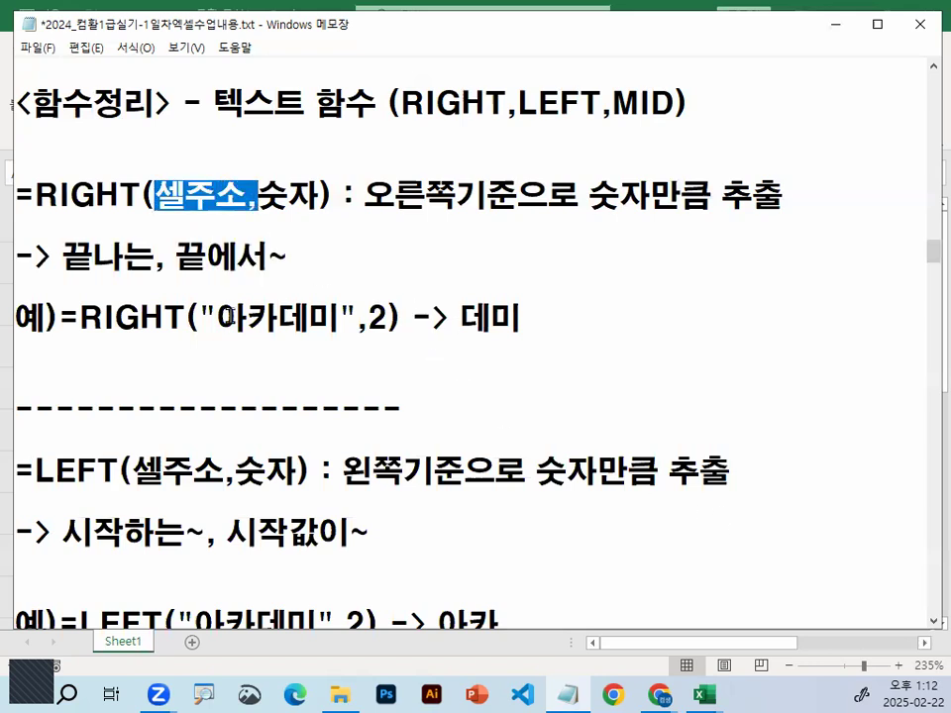
{"action": "left_click_drag", "start_coordinate": [217, 318], "coordinate": [337, 317]}
{"action": "left_click", "coordinate": [337, 317]}
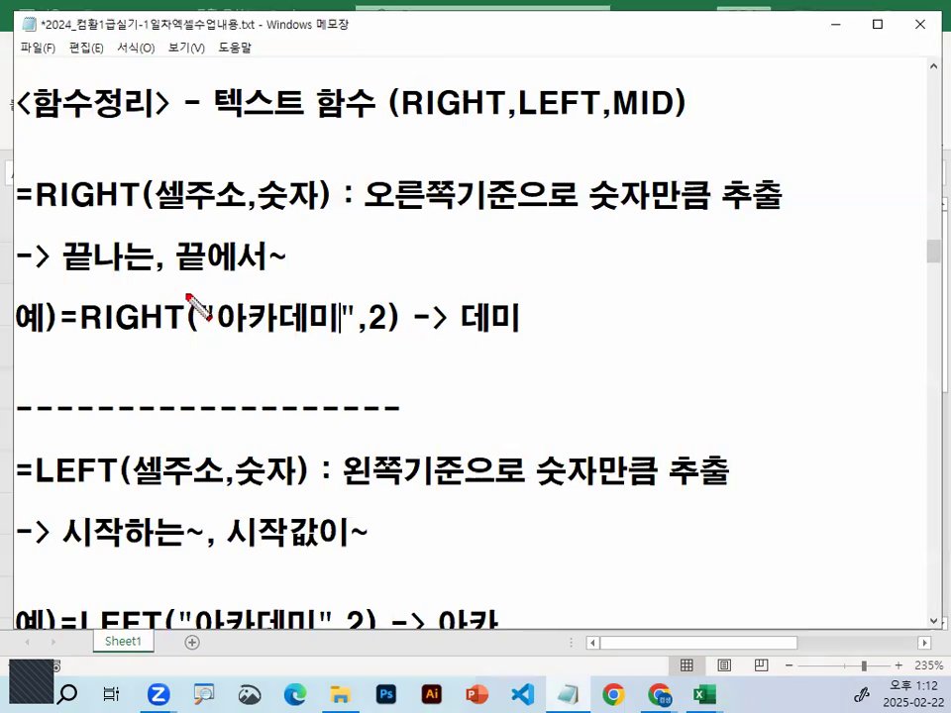
{"action": "left_click_drag", "start_coordinate": [369, 208], "coordinate": [497, 208]}
{"action": "mouse_move", "coordinate": [654, 212]}
{"action": "left_mouse_down"}
{"action": "mouse_move", "coordinate": [591, 186]}
{"action": "mouse_move", "coordinate": [646, 198]}
{"action": "left_mouse_up"}
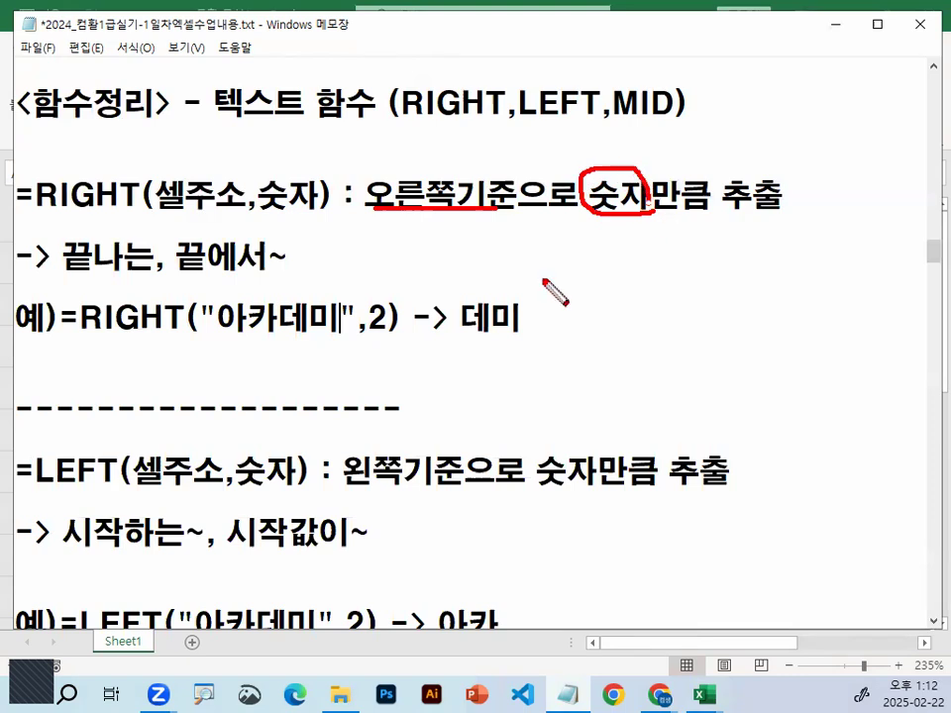
{"action": "left_click_drag", "start_coordinate": [368, 281], "coordinate": [408, 258]}
{"action": "left_click_drag", "start_coordinate": [319, 280], "coordinate": [348, 261]}
{"action": "left_click_drag", "start_coordinate": [297, 327], "coordinate": [323, 265]}
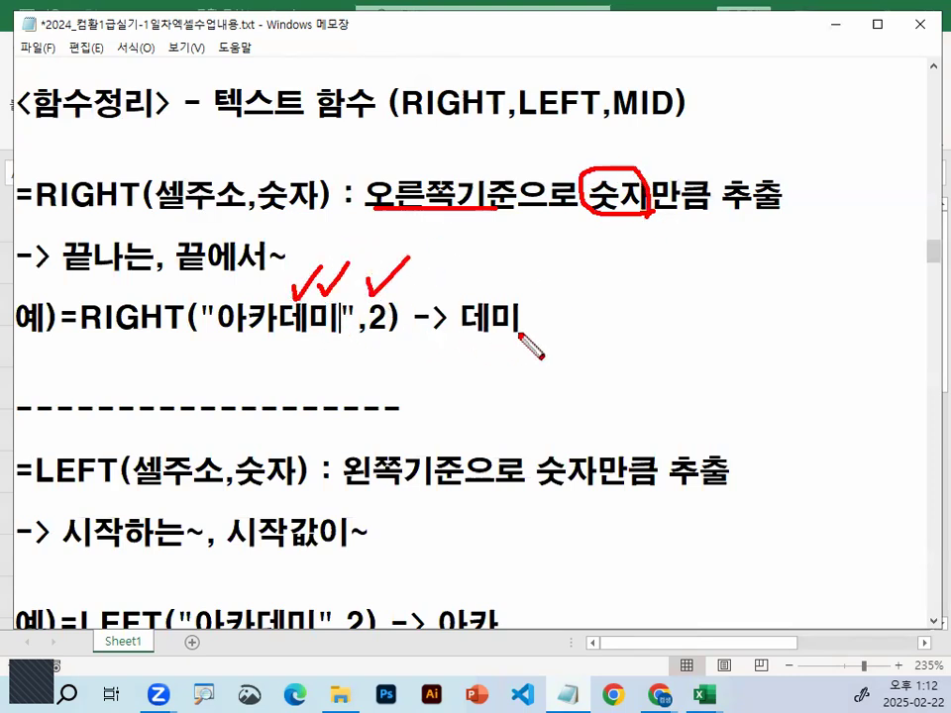
{"action": "left_click_drag", "start_coordinate": [515, 340], "coordinate": [523, 330]}
{"action": "key", "text": "Escape"}
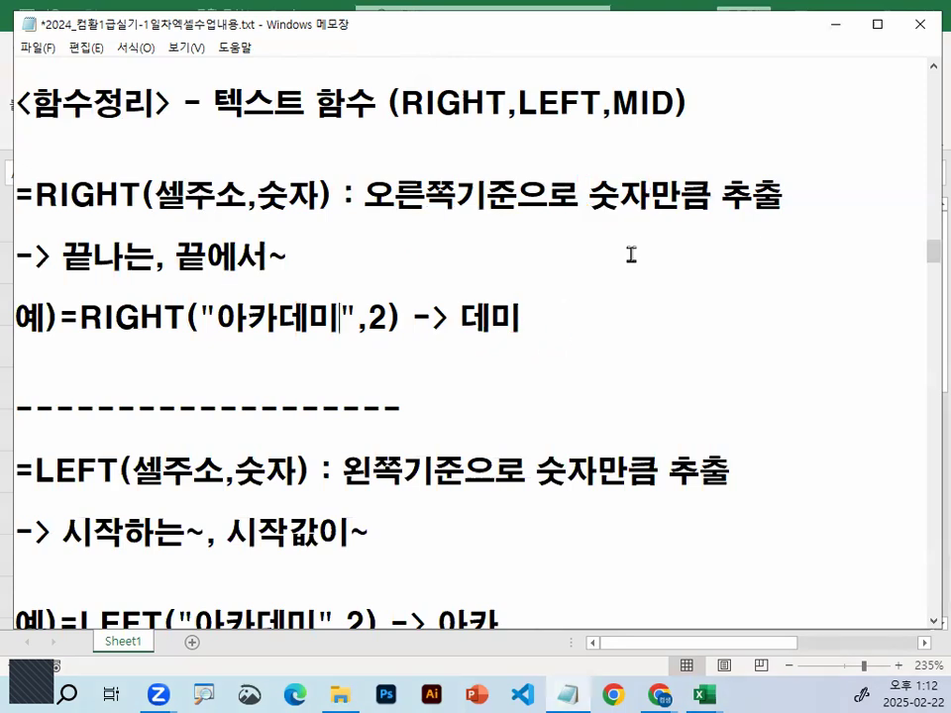
Switch to the Excel practice sheet and enter the formula =RIGHT(A1,2) in cell B1
{"action": "left_click", "coordinate": [838, 27]}
{"action": "left_click", "coordinate": [314, 257]}
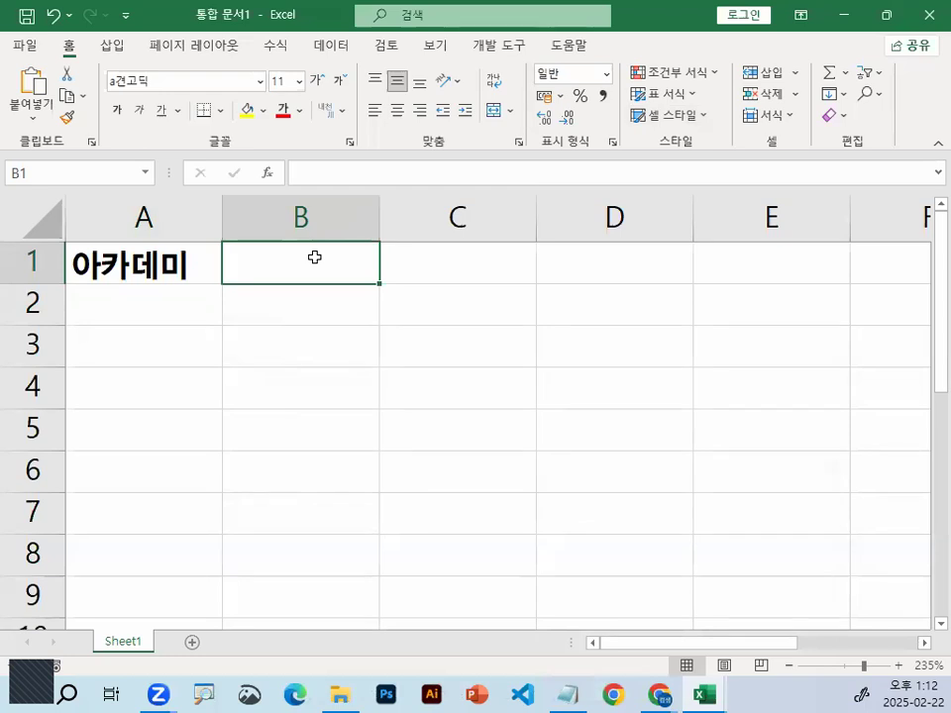
{"action": "type", "text": "="}
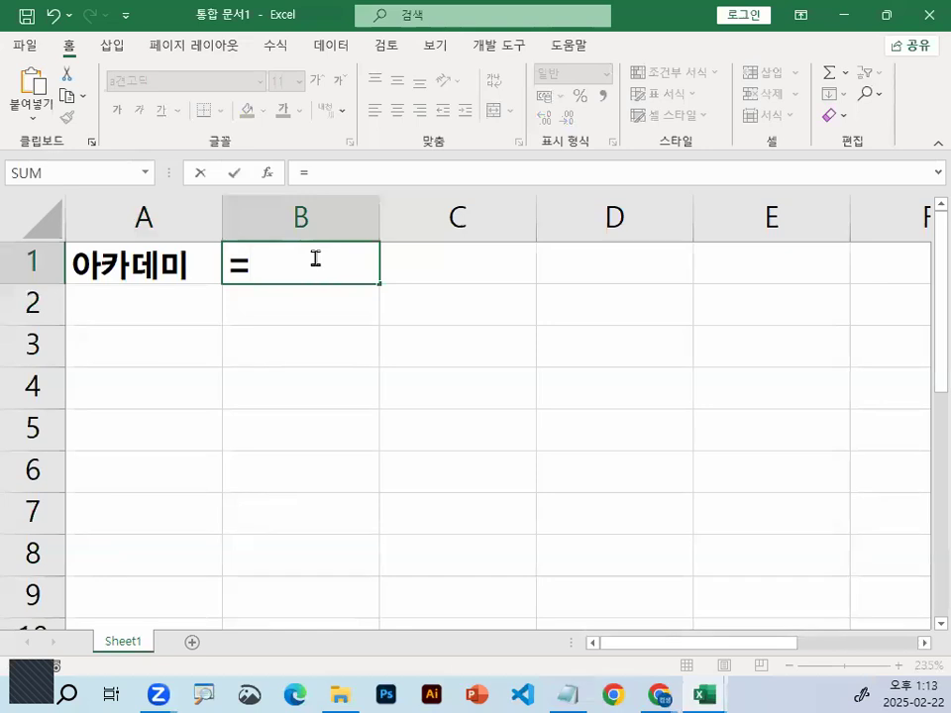
{"action": "type", "text": "ㄱ"}
{"action": "key", "text": "BackSpace"}
{"action": "type", "text": "r"}
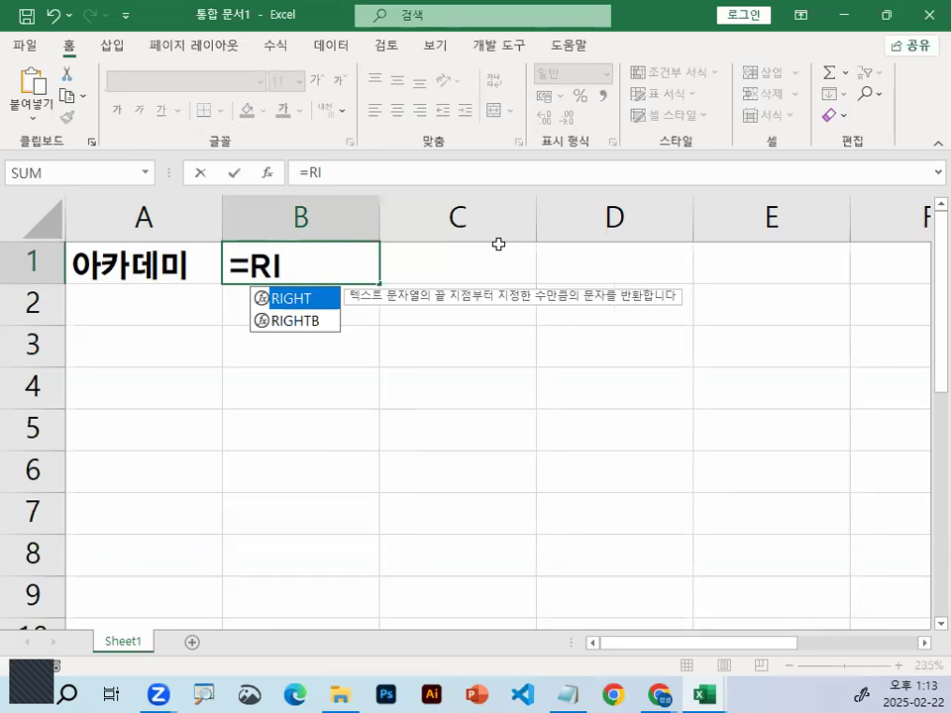
{"action": "double_click", "coordinate": [292, 298]}
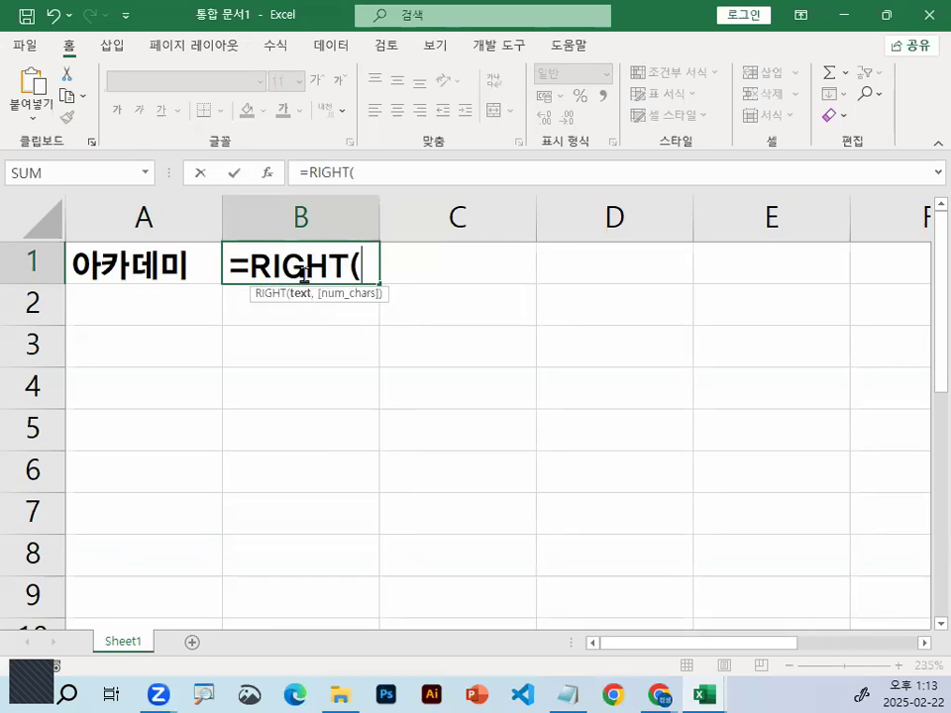
{"action": "left_click", "coordinate": [154, 263]}
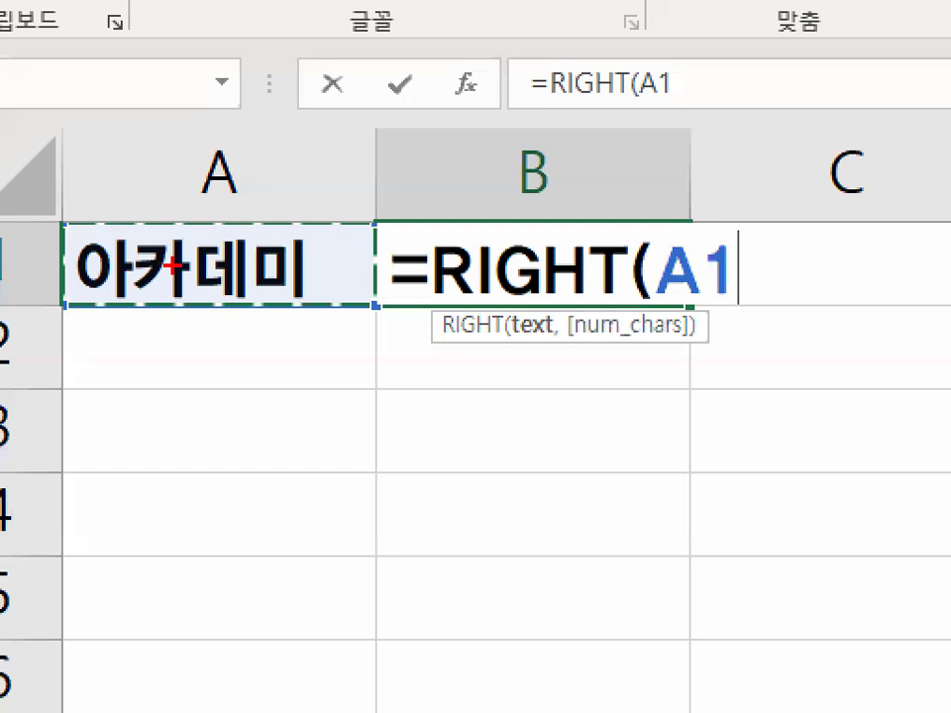
{"action": "mouse_move", "coordinate": [315, 287]}
{"action": "left_mouse_down"}
{"action": "mouse_move", "coordinate": [314, 301]}
{"action": "mouse_move", "coordinate": [219, 283]}
{"action": "mouse_move", "coordinate": [315, 279]}
{"action": "left_mouse_up"}
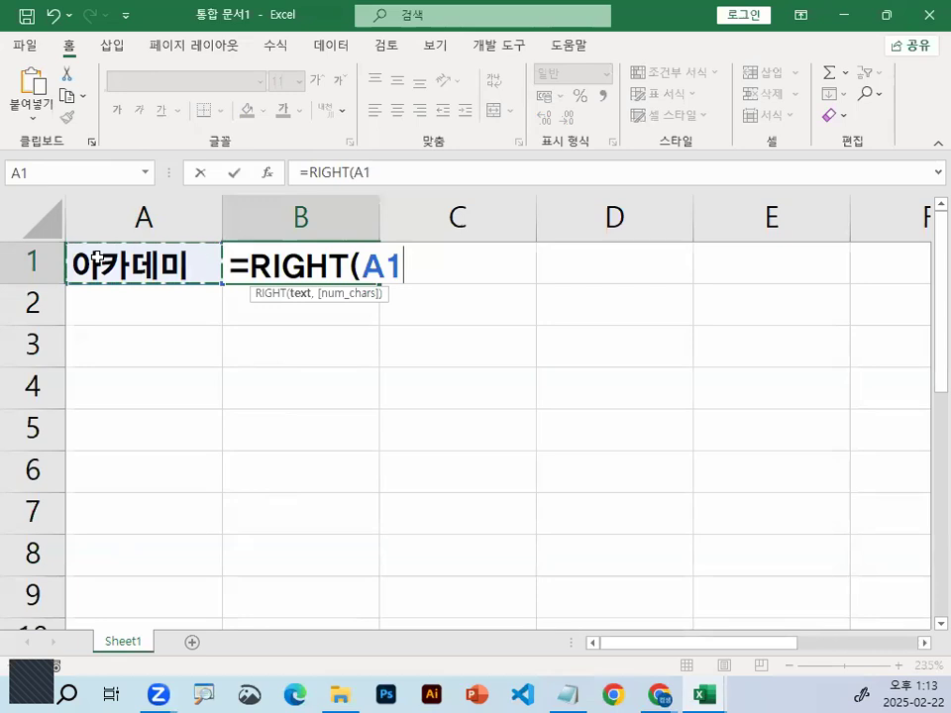
{"action": "type", "text": ",2)"}
{"action": "key", "text": "Return"}
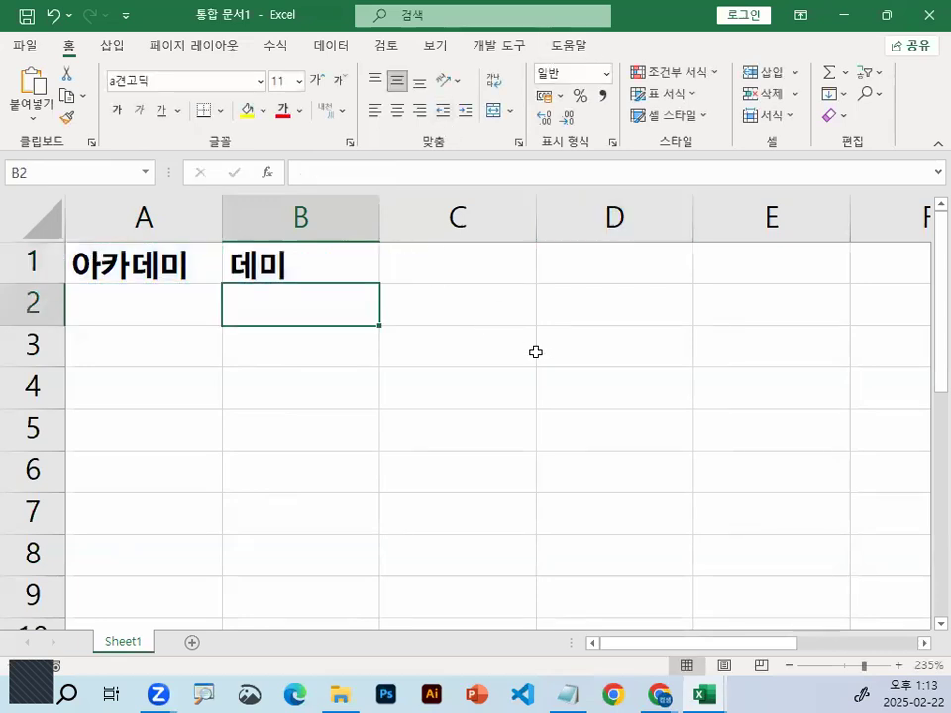
Open the RIGHT formula in B1 to check its arguments, and close it without changes
{"action": "double_click", "coordinate": [324, 269]}
{"action": "left_click_drag", "start_coordinate": [164, 297], "coordinate": [500, 296]}
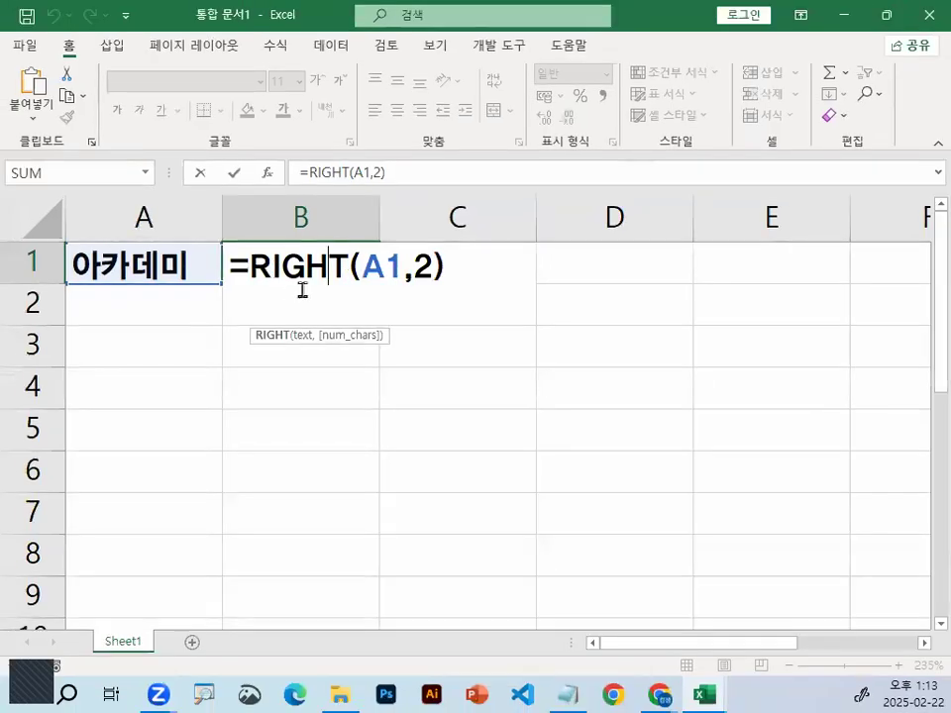
{"action": "key", "text": "ctrl+Return"}
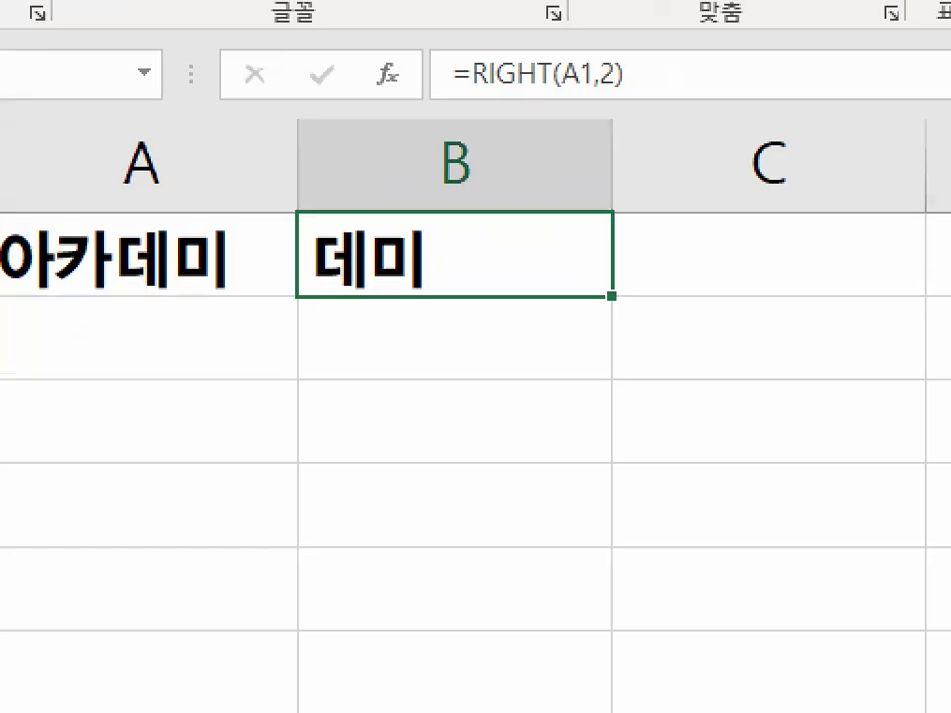
{"action": "left_click_drag", "start_coordinate": [435, 269], "coordinate": [441, 253]}
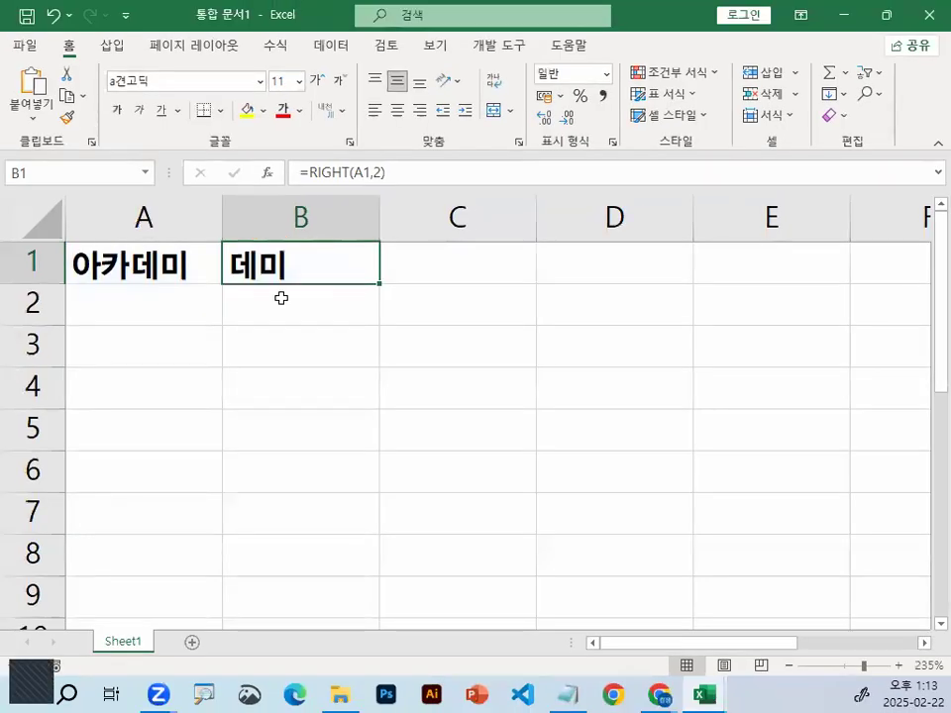
{"action": "left_click", "coordinate": [415, 322]}
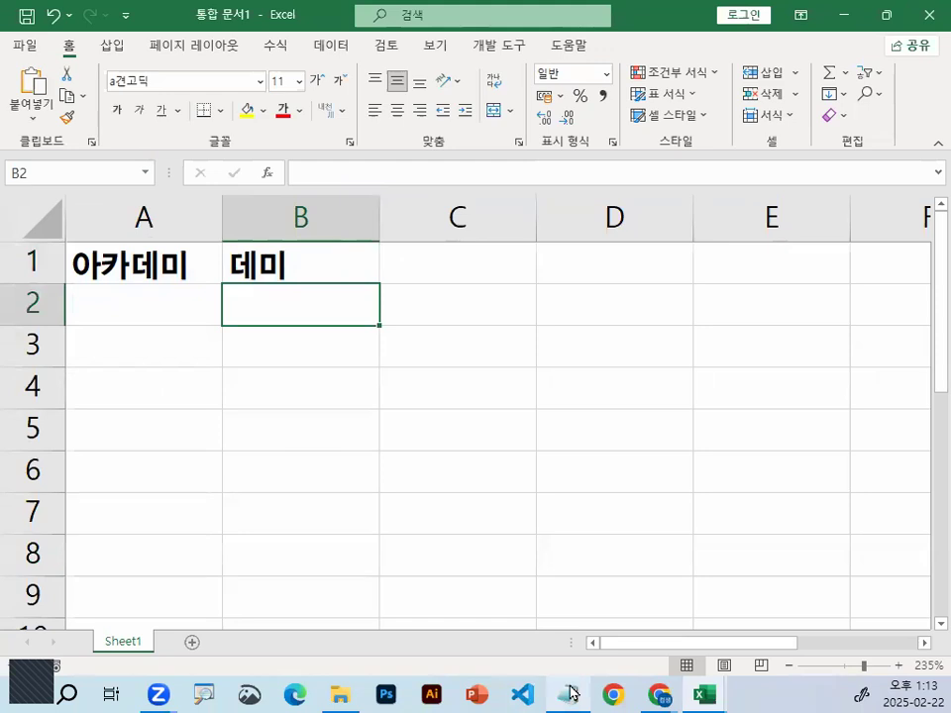
Switch to the Notepad class notes and review the LEFT function's name, its 셀주소 and 숫자 arguments and its extraction direction
{"action": "left_click", "coordinate": [573, 693]}
{"action": "left_click_drag", "start_coordinate": [77, 320], "coordinate": [214, 341]}
{"action": "scroll", "coordinate": [214, 341], "scroll_direction": "down", "scroll_amount": 1}
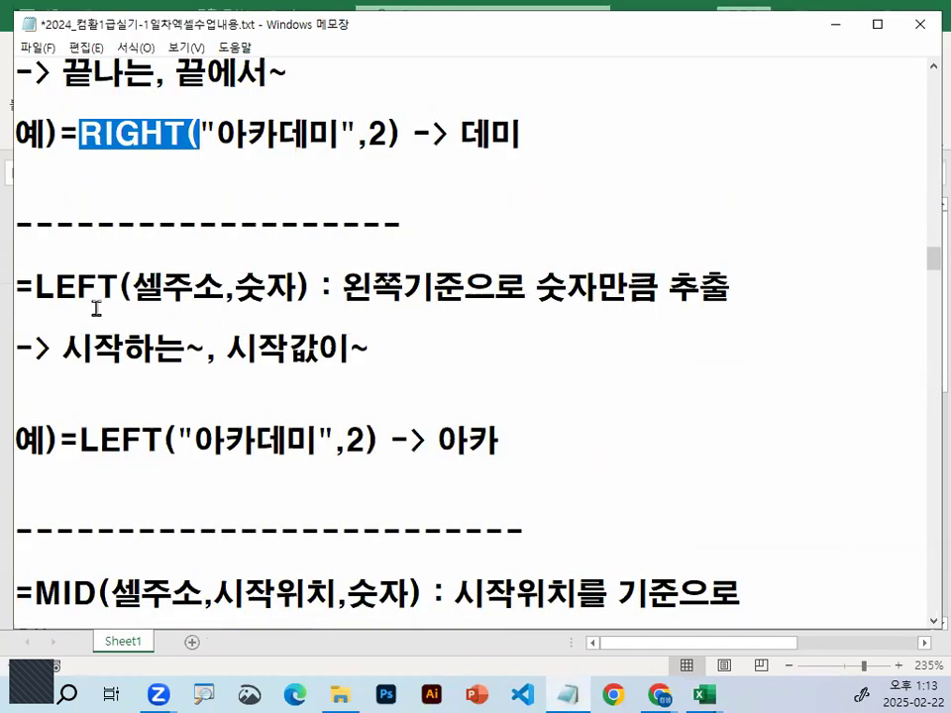
{"action": "left_click_drag", "start_coordinate": [35, 287], "coordinate": [134, 287]}
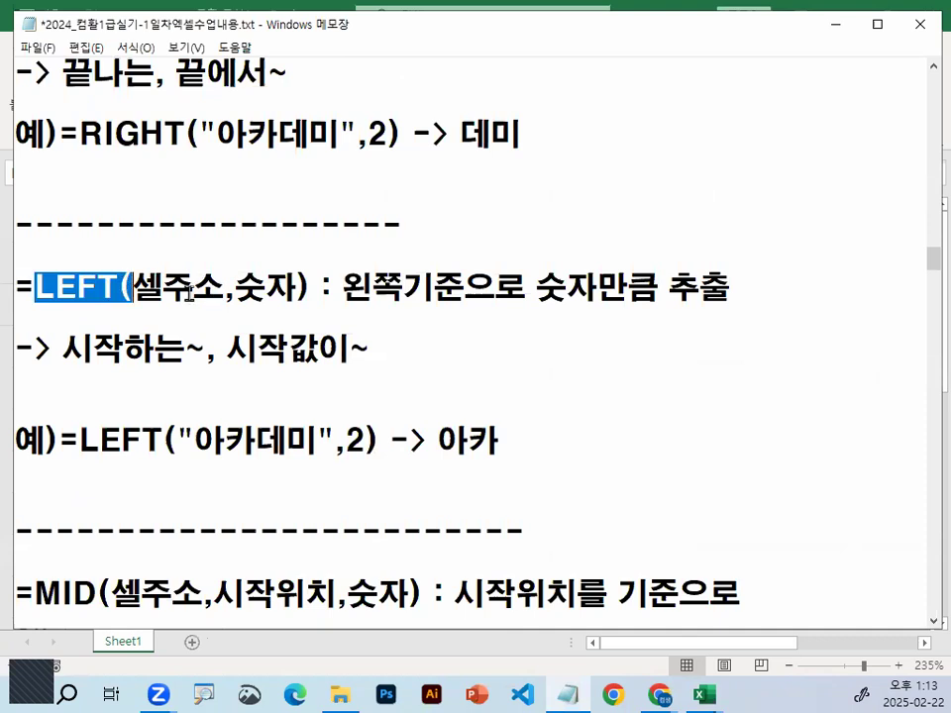
{"action": "left_click_drag", "start_coordinate": [142, 287], "coordinate": [212, 287]}
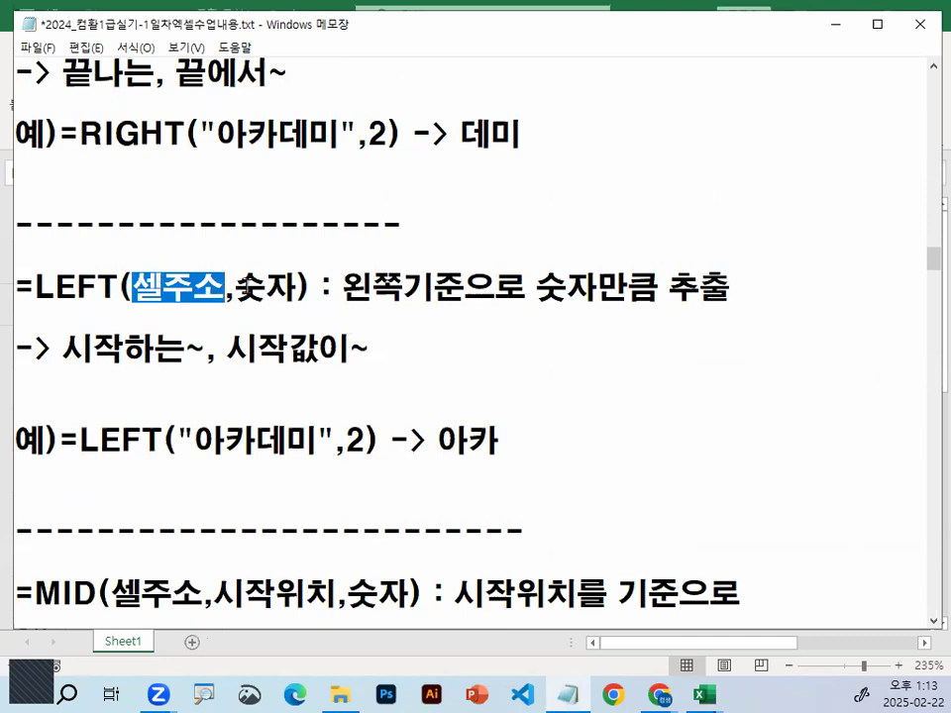
{"action": "left_click_drag", "start_coordinate": [236, 287], "coordinate": [284, 288]}
{"action": "left_click_drag", "start_coordinate": [344, 288], "coordinate": [489, 287]}
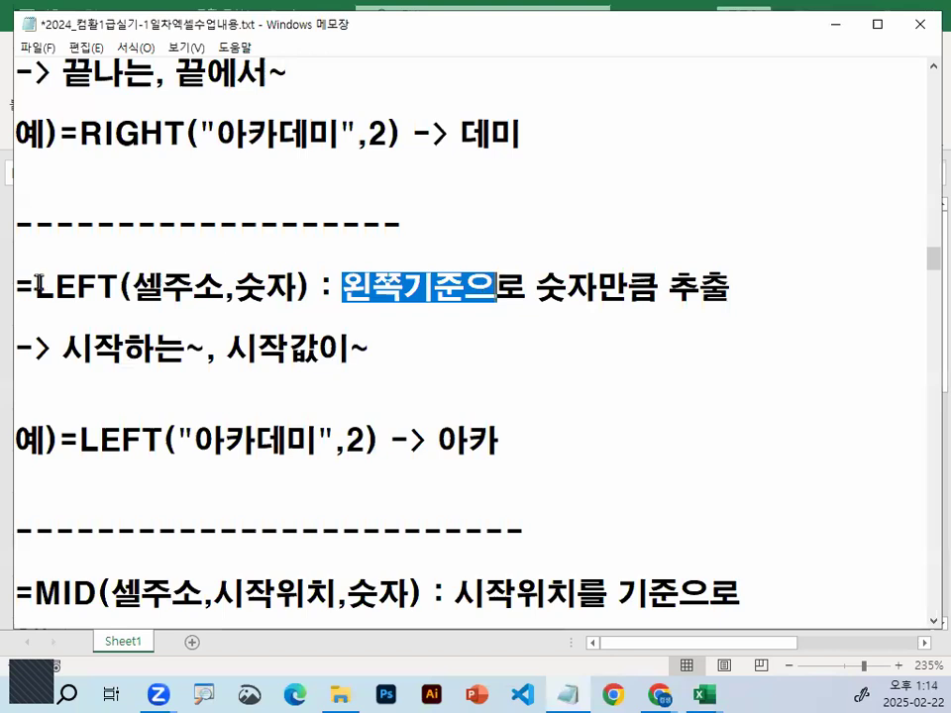
{"action": "left_click_drag", "start_coordinate": [36, 287], "coordinate": [119, 286]}
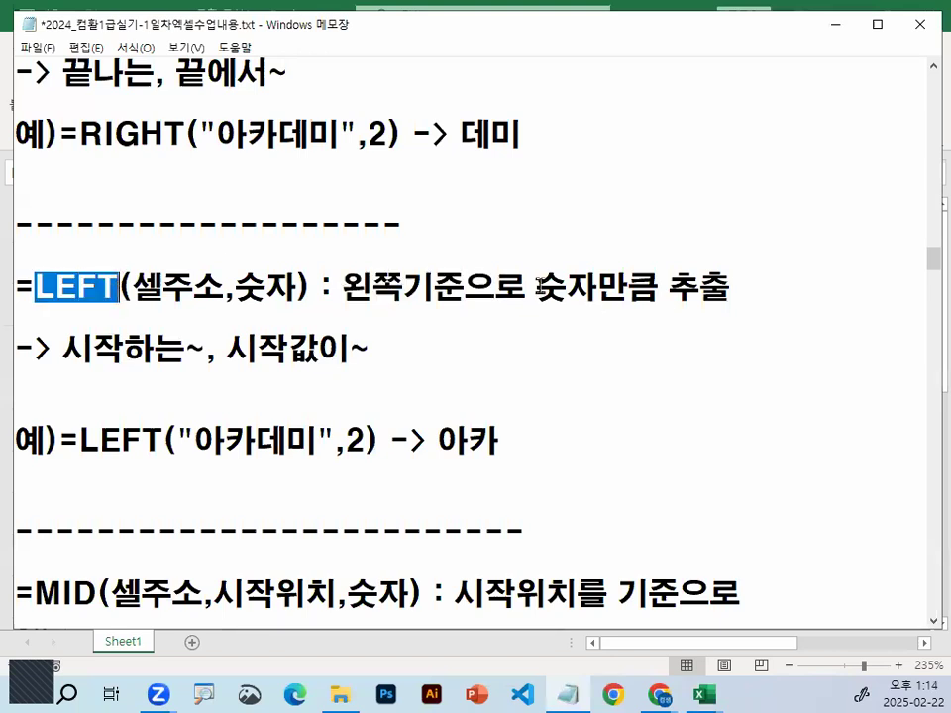
Review the LEFT definition in the notes, covering 숫자만큼 추출 and the cue phrases 시작하는~ and 시작값이~
{"action": "left_click_drag", "start_coordinate": [536, 287], "coordinate": [734, 287]}
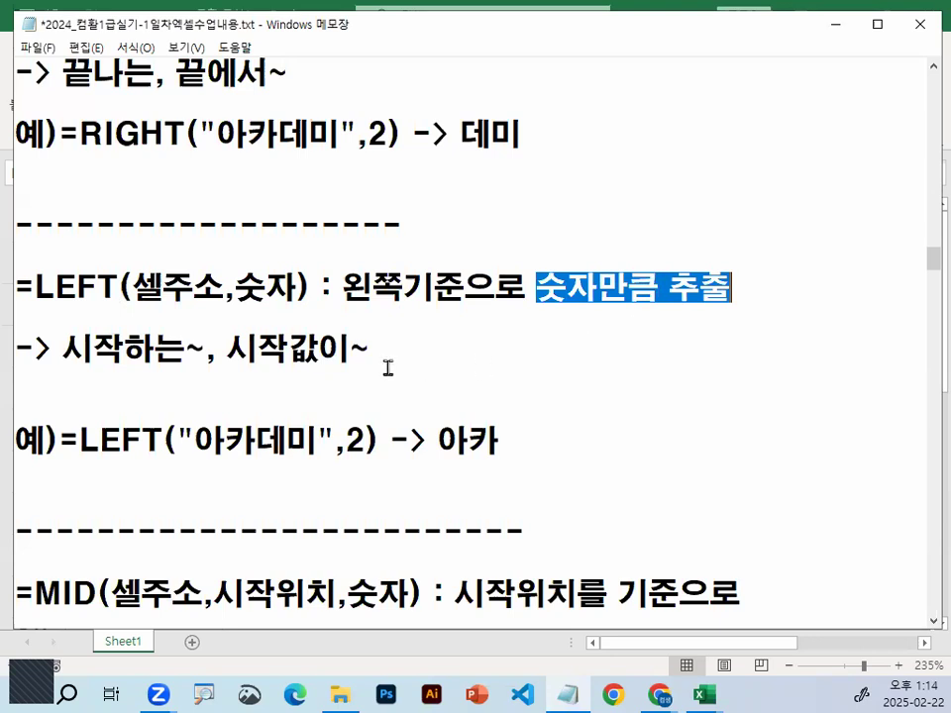
{"action": "left_click_drag", "start_coordinate": [34, 288], "coordinate": [119, 288]}
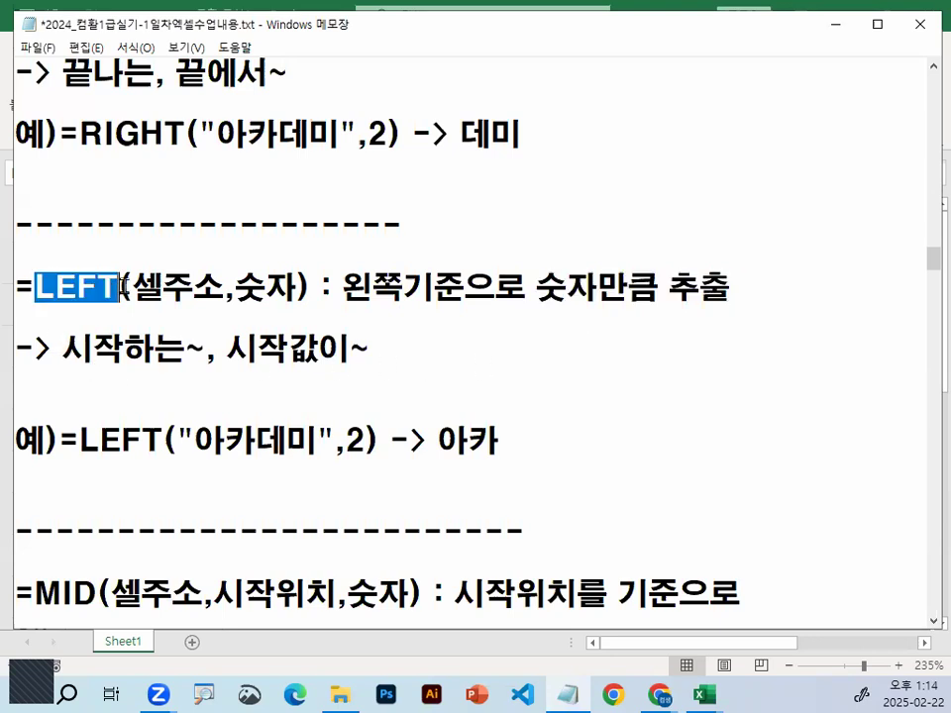
{"action": "left_click_drag", "start_coordinate": [63, 347], "coordinate": [384, 341]}
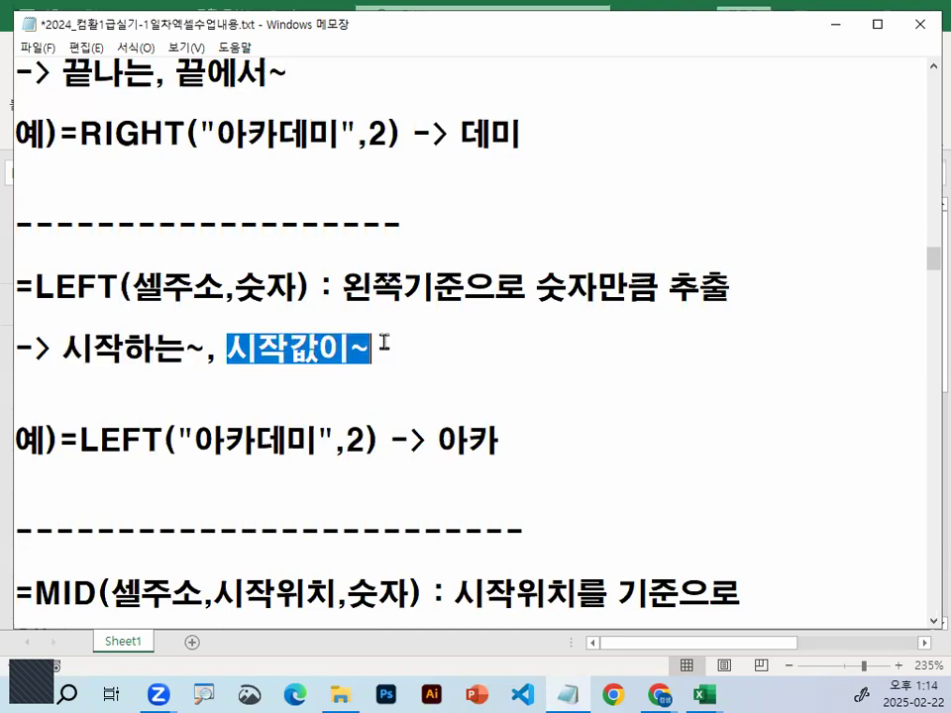
{"action": "scroll", "coordinate": [384, 342], "scroll_direction": "down", "scroll_amount": 1}
{"action": "left_click", "coordinate": [93, 249]}
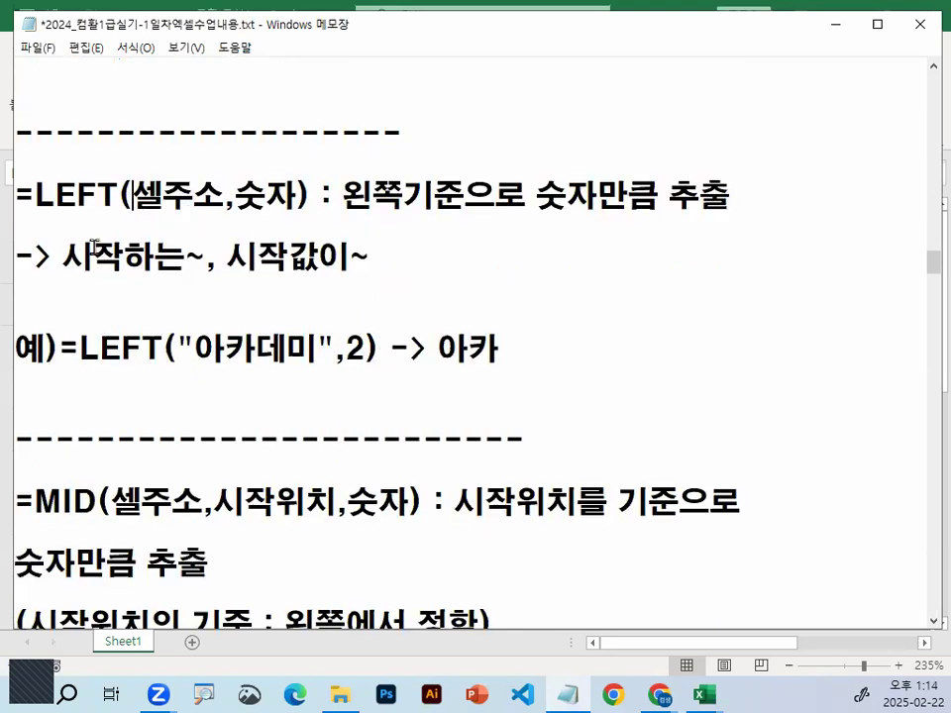
{"action": "left_click_drag", "start_coordinate": [52, 256], "coordinate": [195, 257]}
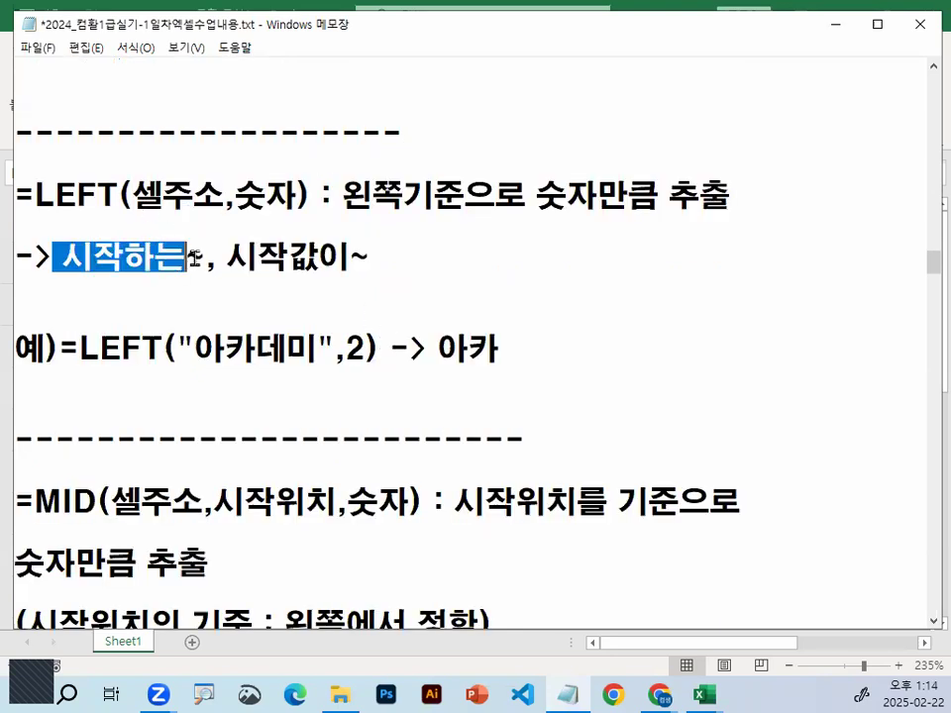
Examine the example =LEFT("아카데미",2), focusing on the text argument and the character count
{"action": "left_click_drag", "start_coordinate": [194, 348], "coordinate": [255, 348]}
{"action": "left_click", "coordinate": [195, 348]}
{"action": "left_click_drag", "start_coordinate": [195, 347], "coordinate": [240, 349]}
{"action": "left_click_drag", "start_coordinate": [345, 348], "coordinate": [416, 347]}
{"action": "key", "text": "ctrl+1"}
{"action": "left_click", "coordinate": [342, 353]}
{"action": "key", "text": "Escape"}
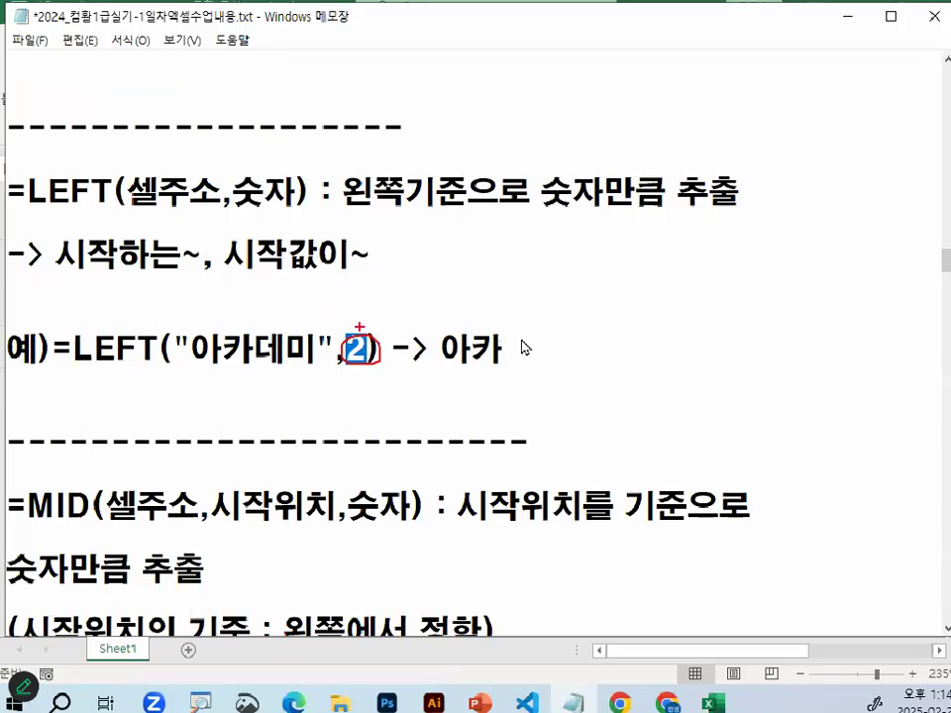
Switch to the Excel practice sheet, enter =LEFT(A1,2) in cell B2, and reopen the formula to check its arguments
{"action": "left_click", "coordinate": [835, 24]}
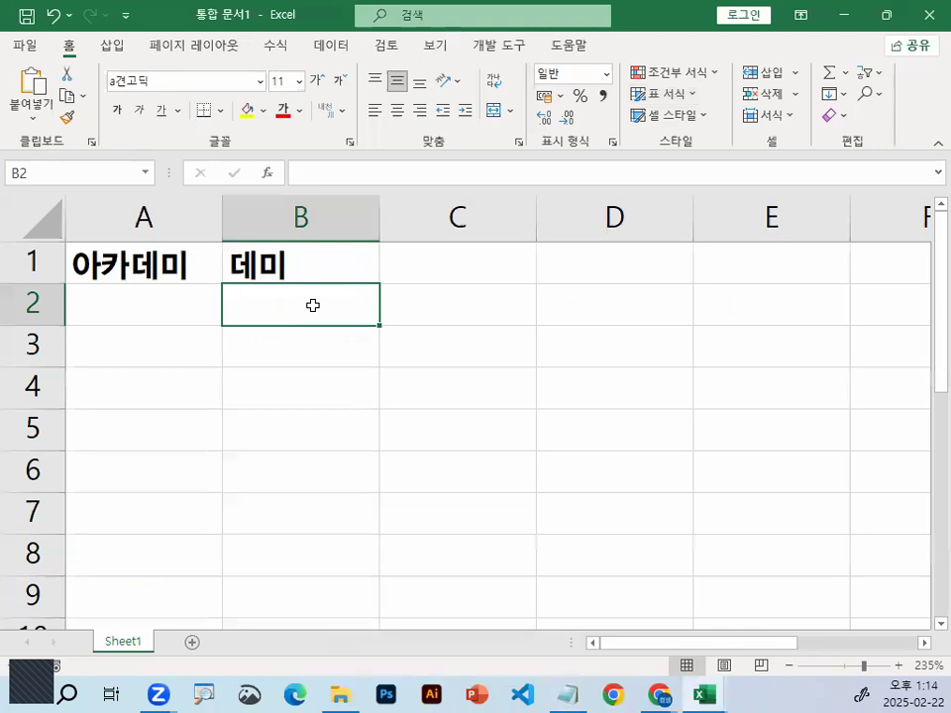
{"action": "type", "text": "="}
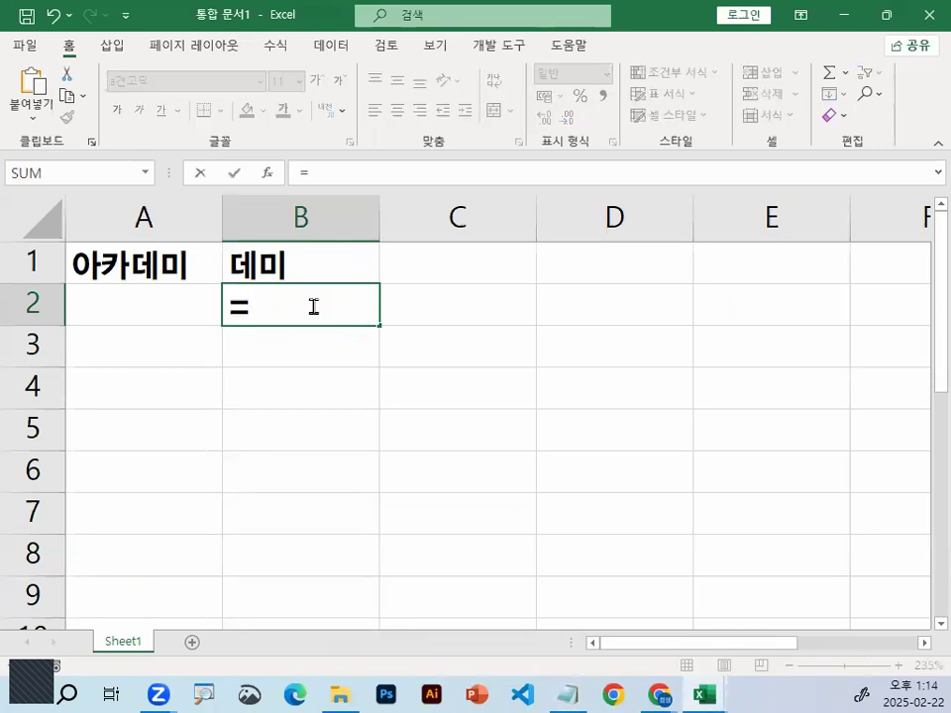
{"action": "type", "text": "LE"}
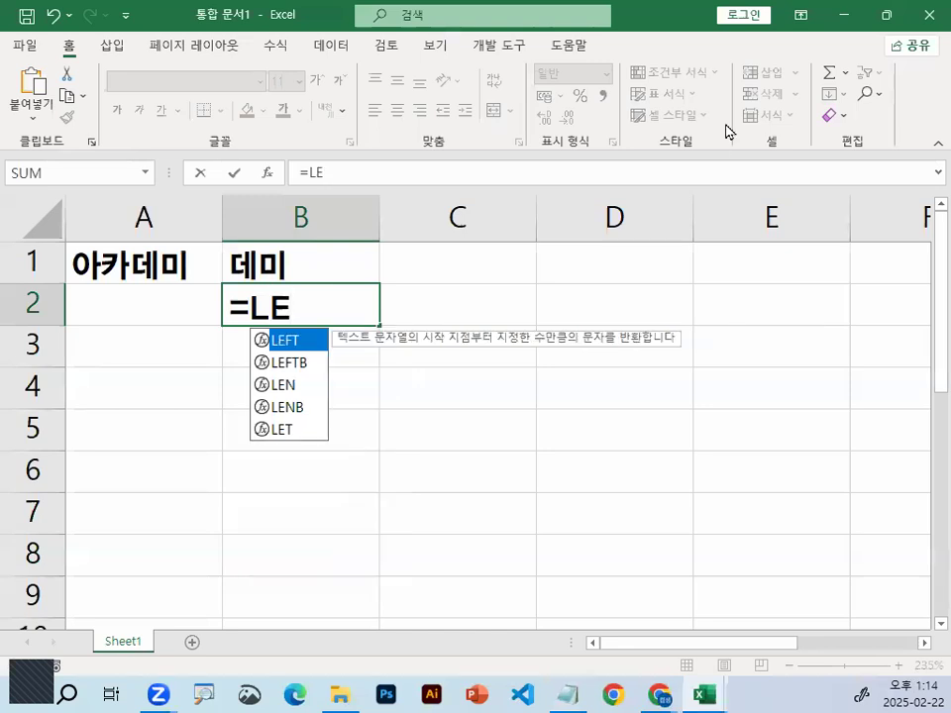
{"action": "double_click", "coordinate": [288, 347]}
{"action": "mouse_move", "coordinate": [331, 331]}
{"action": "left_mouse_down"}
{"action": "mouse_move", "coordinate": [360, 326]}
{"action": "mouse_move", "coordinate": [332, 315]}
{"action": "left_mouse_up"}
{"action": "left_click", "coordinate": [196, 265]}
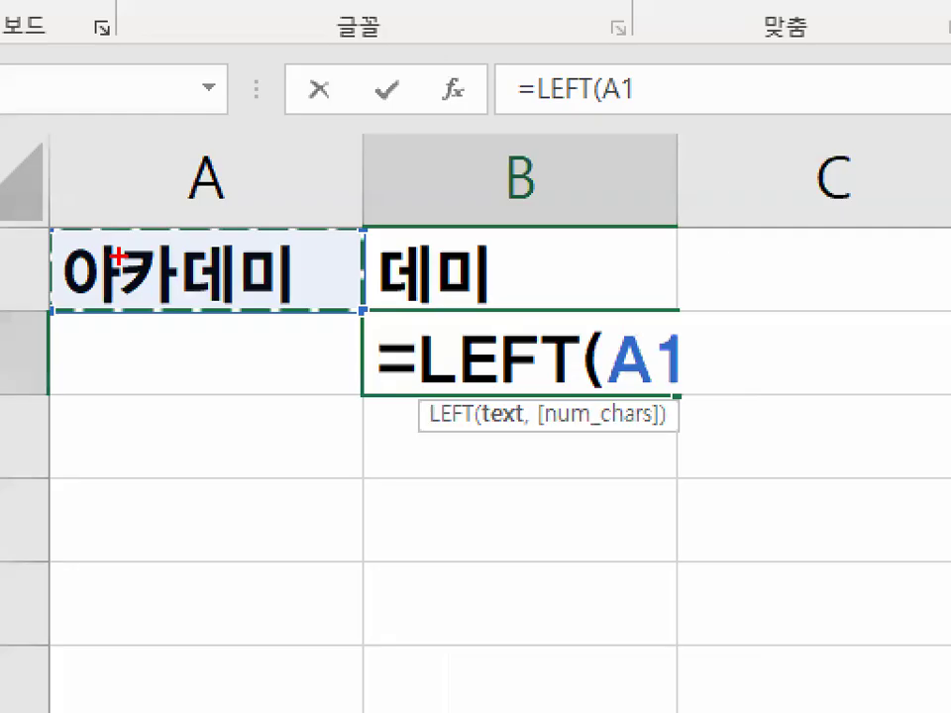
{"action": "mouse_move", "coordinate": [307, 259]}
{"action": "left_mouse_down"}
{"action": "mouse_move", "coordinate": [91, 298]}
{"action": "mouse_move", "coordinate": [305, 243]}
{"action": "mouse_move", "coordinate": [297, 262]}
{"action": "left_mouse_up"}
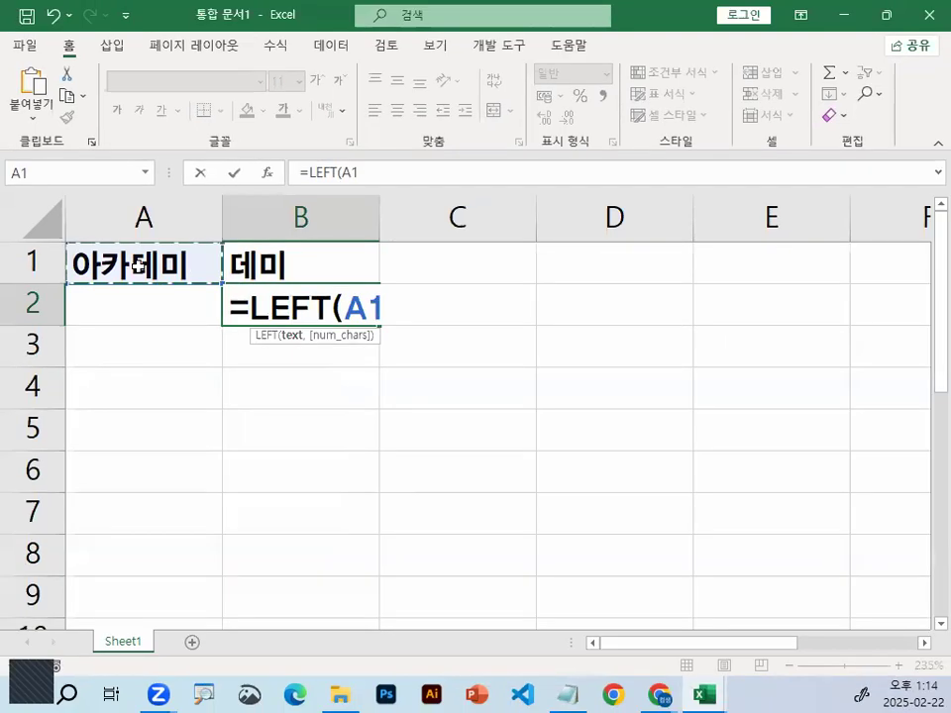
{"action": "type", "text": ","}
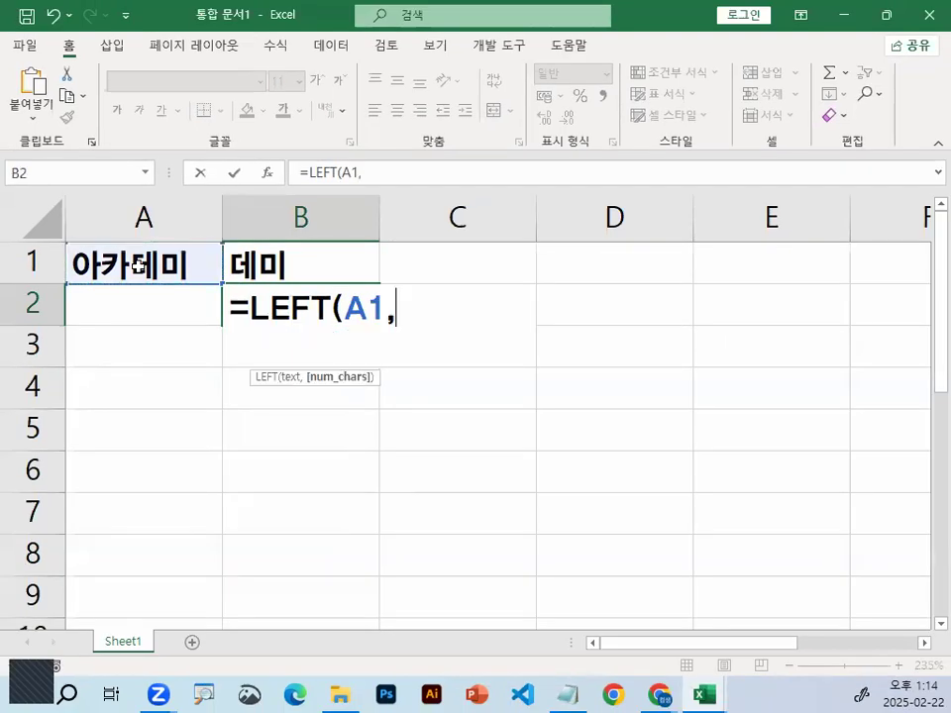
{"action": "type", "text": "2)"}
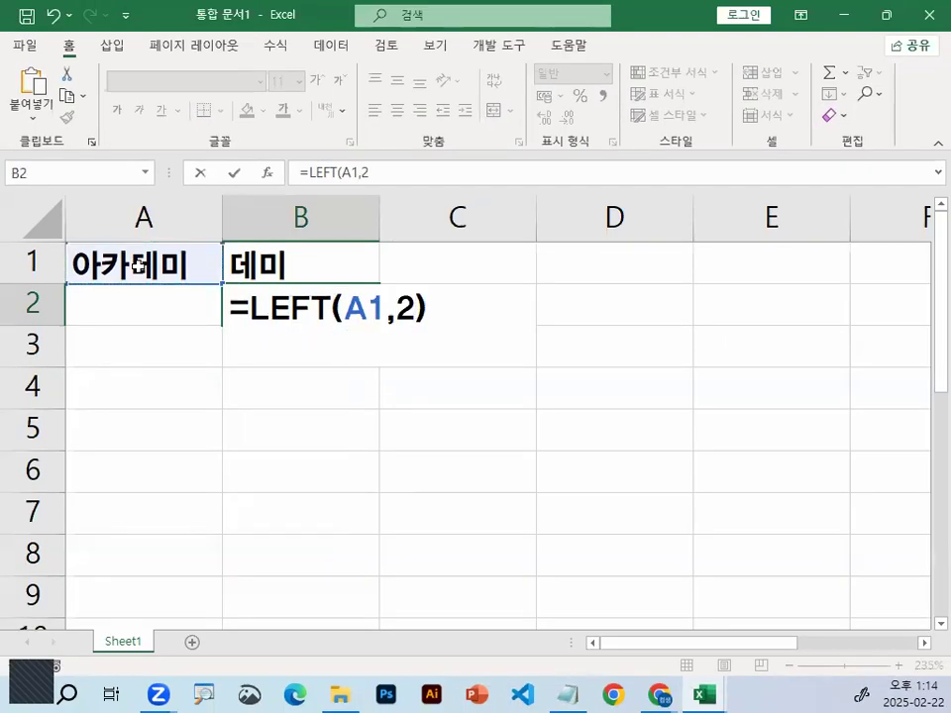
{"action": "key", "text": "Return"}
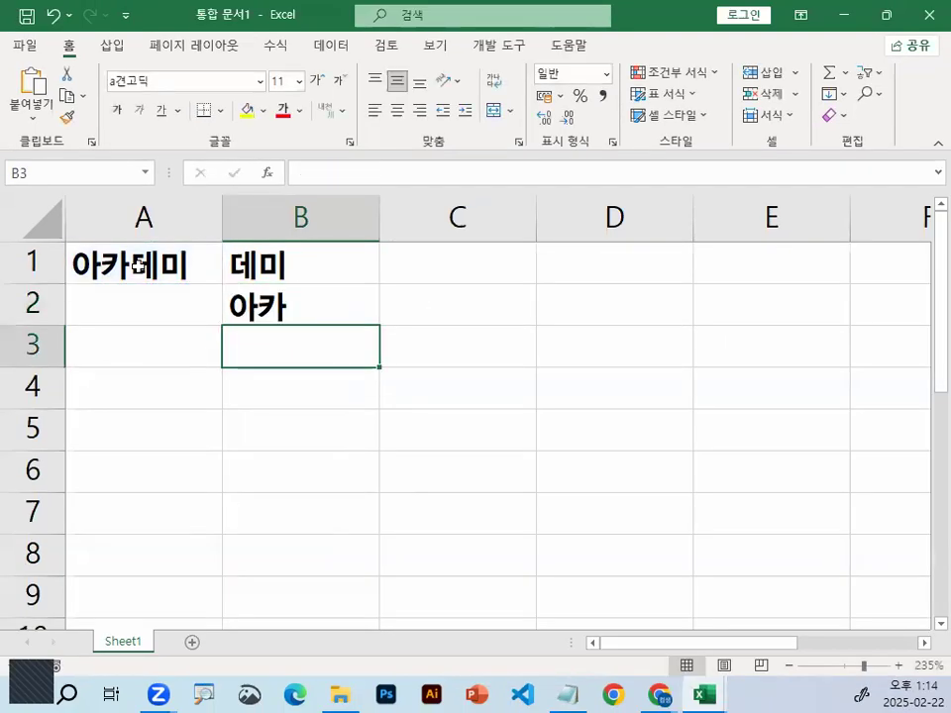
{"action": "double_click", "coordinate": [285, 300]}
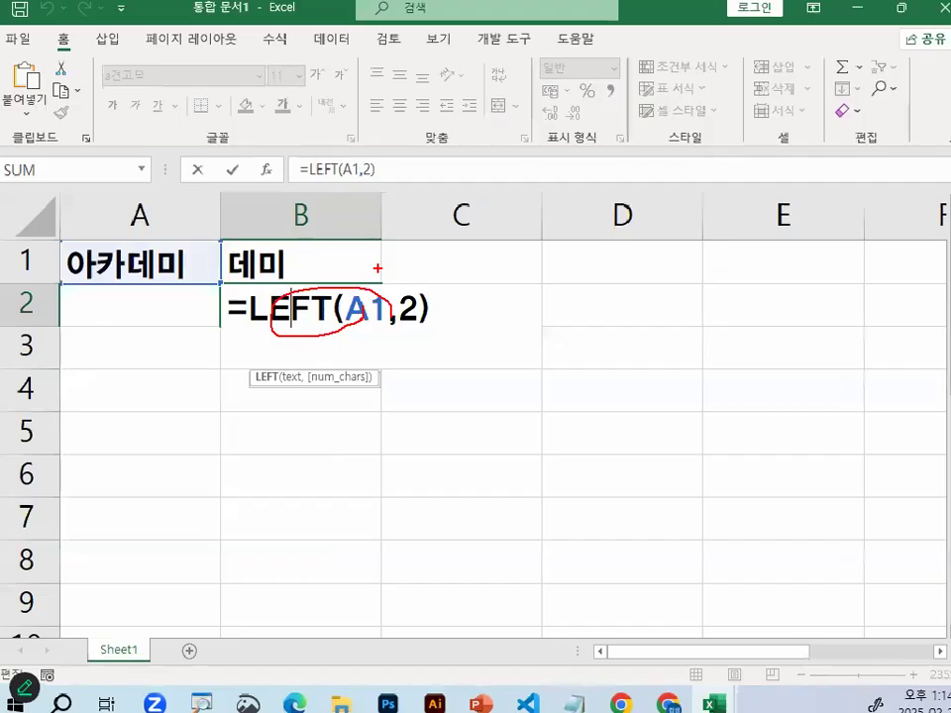
{"action": "key", "text": "Return"}
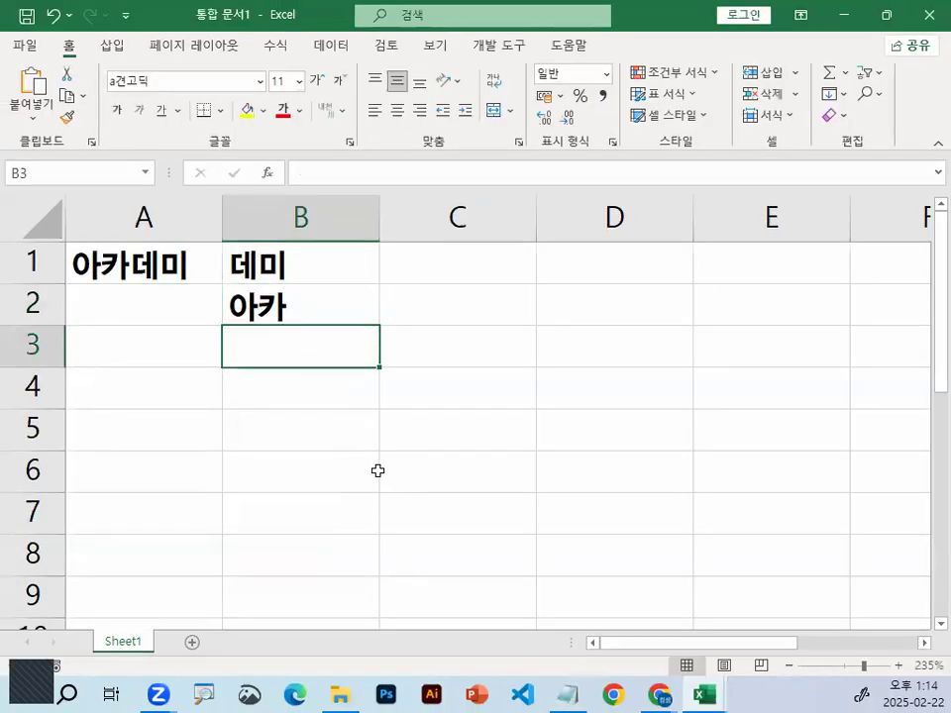
Switch to the Notepad class notes and review the MID function's name, its 시작위치 argument, its extraction rule and where the start position is counted from
{"action": "left_click", "coordinate": [571, 693]}
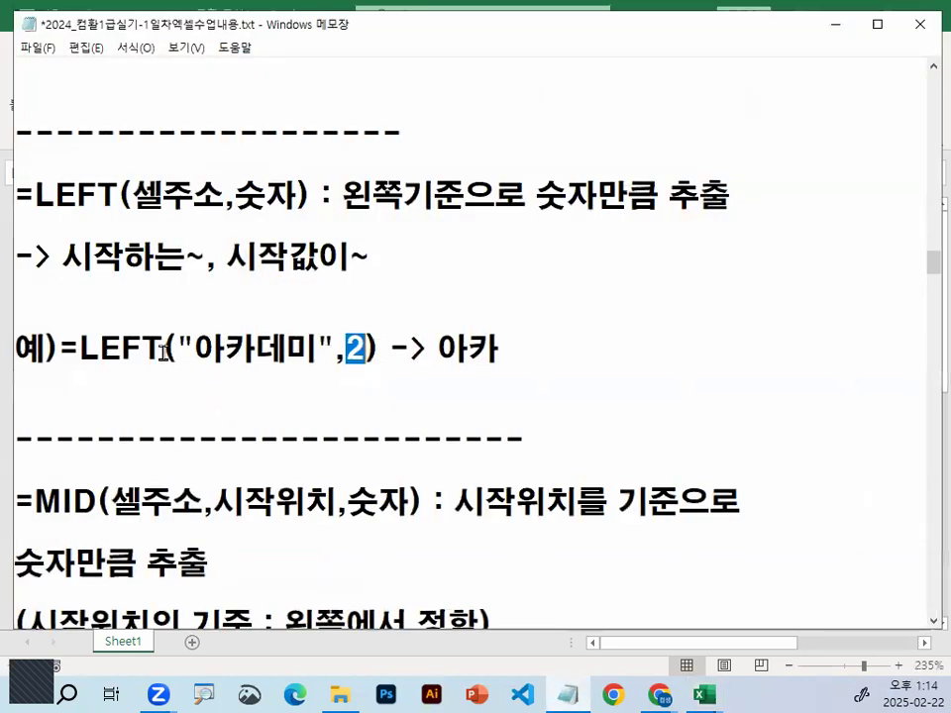
{"action": "scroll", "coordinate": [163, 352], "scroll_direction": "down", "scroll_amount": 2}
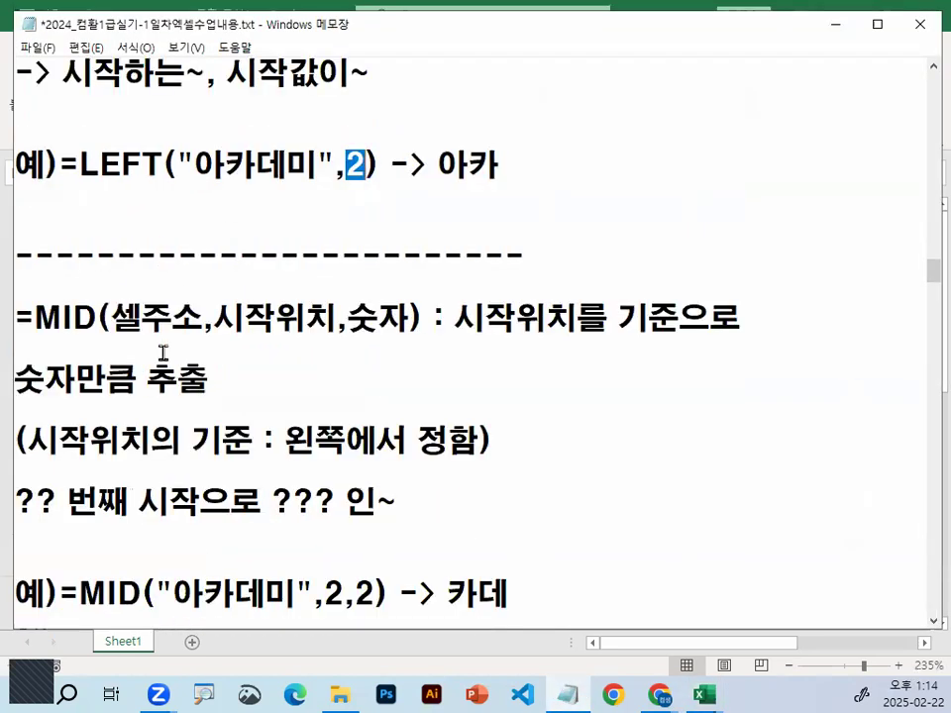
{"action": "left_click_drag", "start_coordinate": [33, 317], "coordinate": [73, 317]}
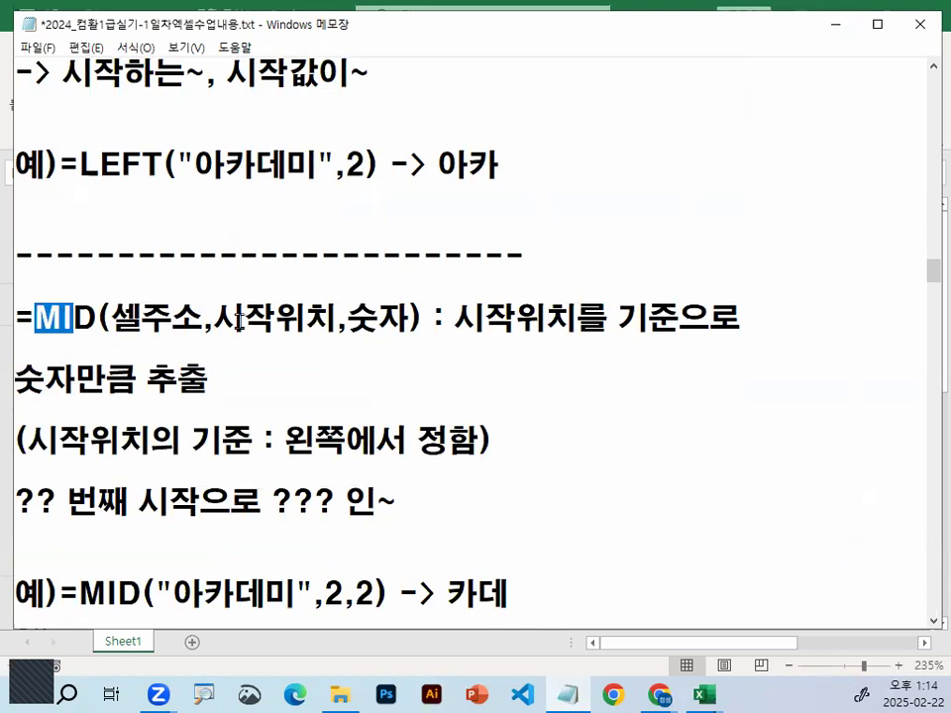
{"action": "left_click_drag", "start_coordinate": [214, 317], "coordinate": [337, 317]}
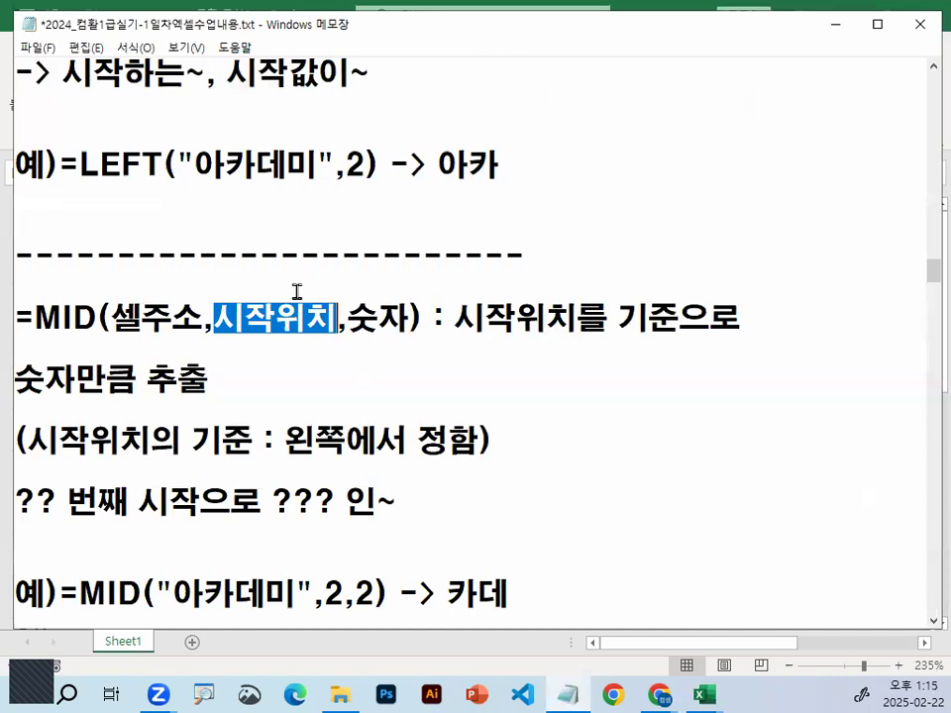
{"action": "scroll", "coordinate": [296, 291], "scroll_direction": "down", "scroll_amount": 1}
{"action": "left_click_drag", "start_coordinate": [36, 226], "coordinate": [94, 222]}
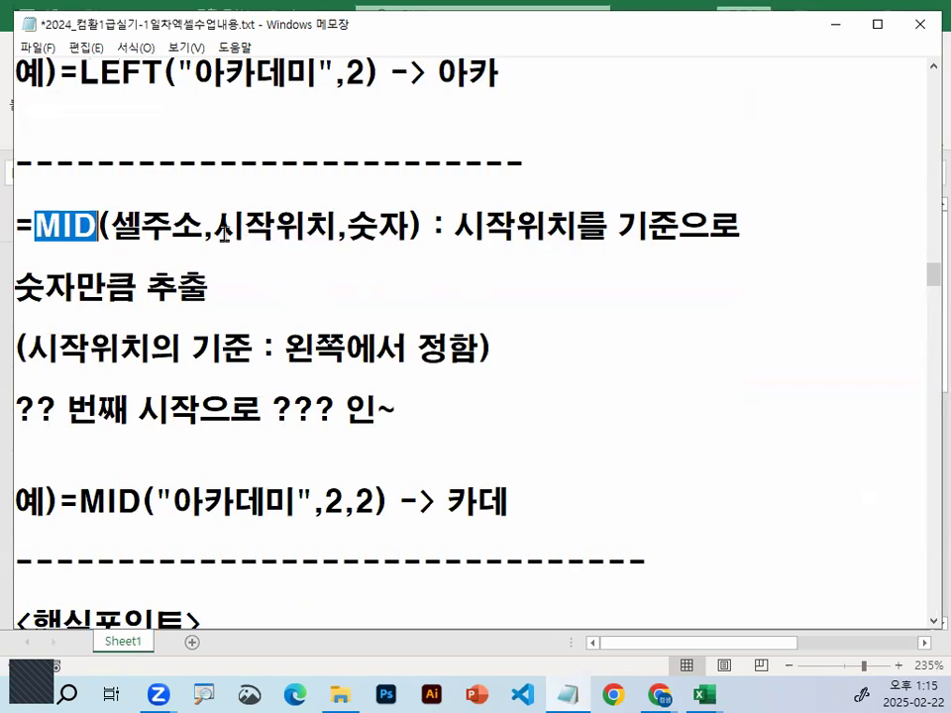
{"action": "left_click_drag", "start_coordinate": [214, 226], "coordinate": [324, 226]}
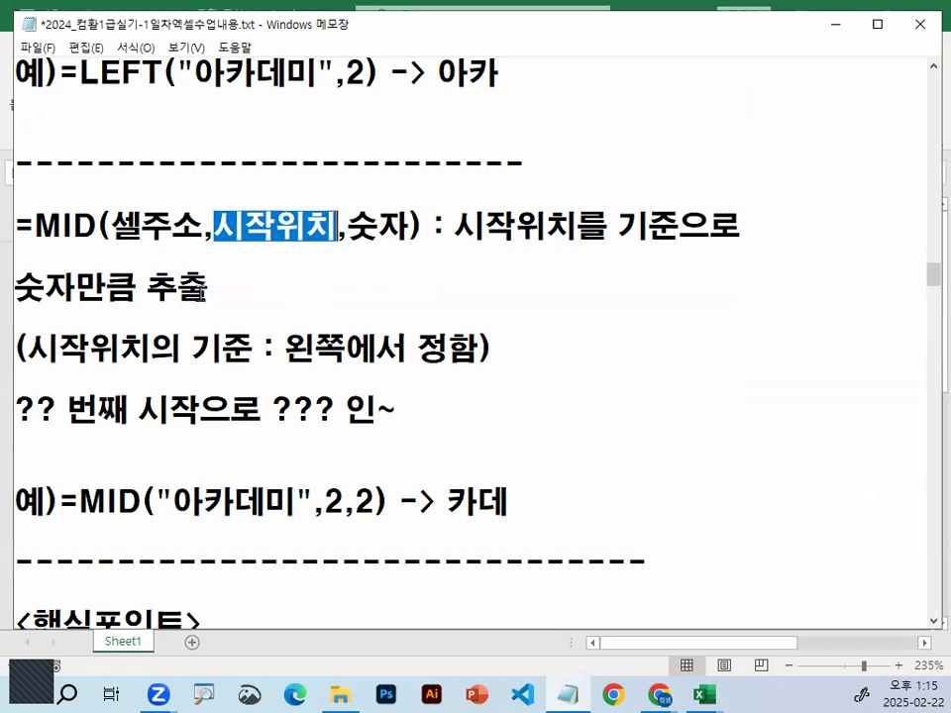
{"action": "left_click_drag", "start_coordinate": [454, 226], "coordinate": [739, 226]}
{"action": "left_click_drag", "start_coordinate": [15, 288], "coordinate": [195, 284]}
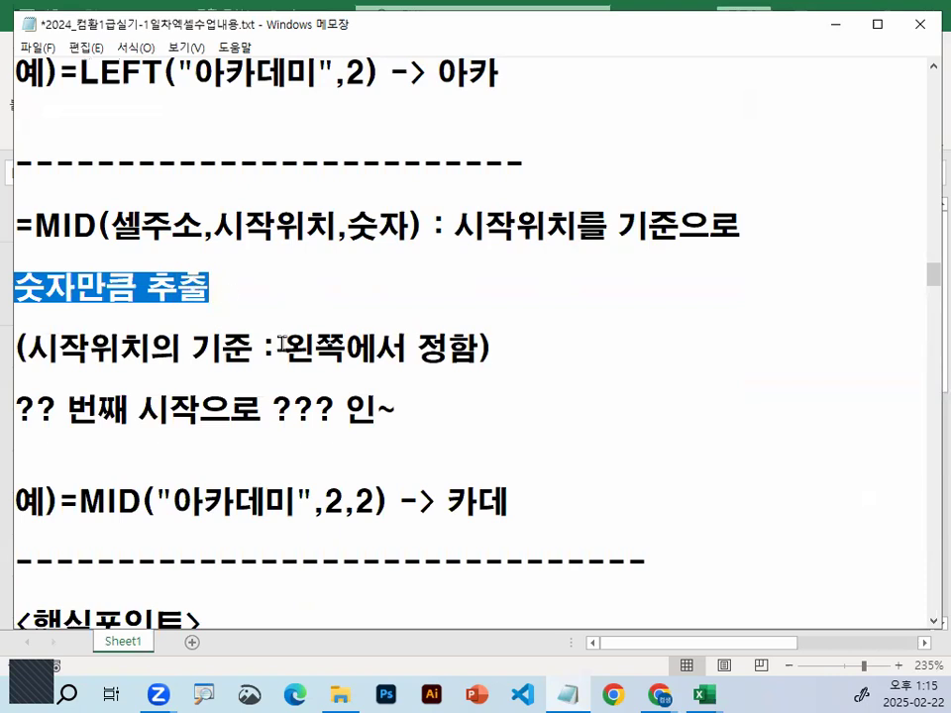
{"action": "left_click_drag", "start_coordinate": [285, 347], "coordinate": [480, 348]}
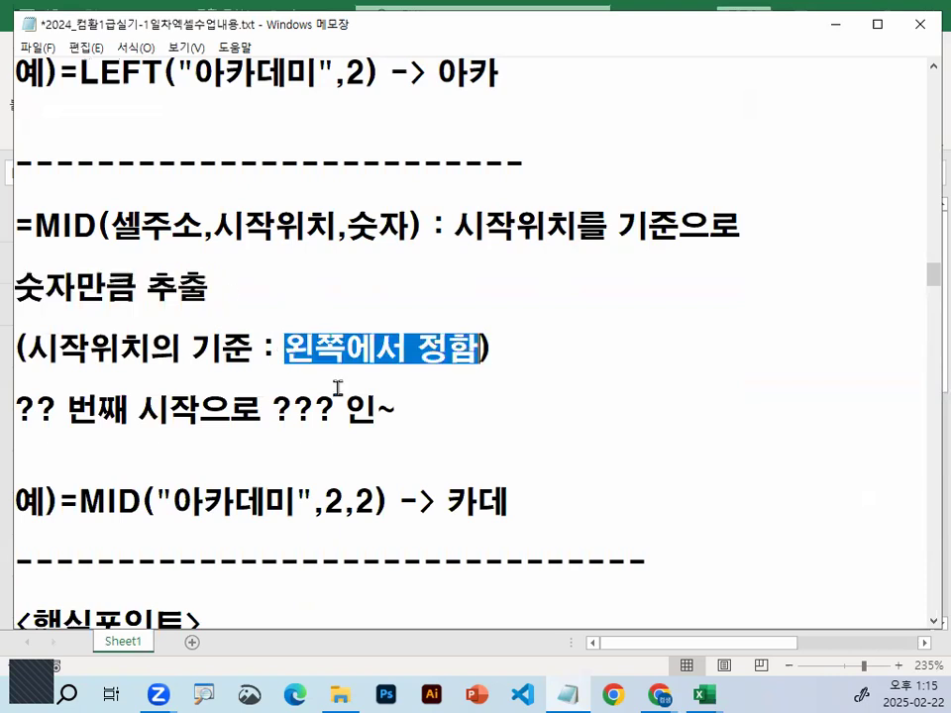
Insert three blank lines in the notes between the dashed line under the MID example and the <핵심포인트> heading
{"action": "scroll", "coordinate": [339, 393], "scroll_direction": "down", "scroll_amount": 1}
{"action": "scroll", "coordinate": [339, 393], "scroll_direction": "down", "scroll_amount": 1}
{"action": "left_click", "coordinate": [133, 399]}
{"action": "key", "text": "Return"}
{"action": "key", "text": "Return"}
{"action": "key", "text": "Return"}
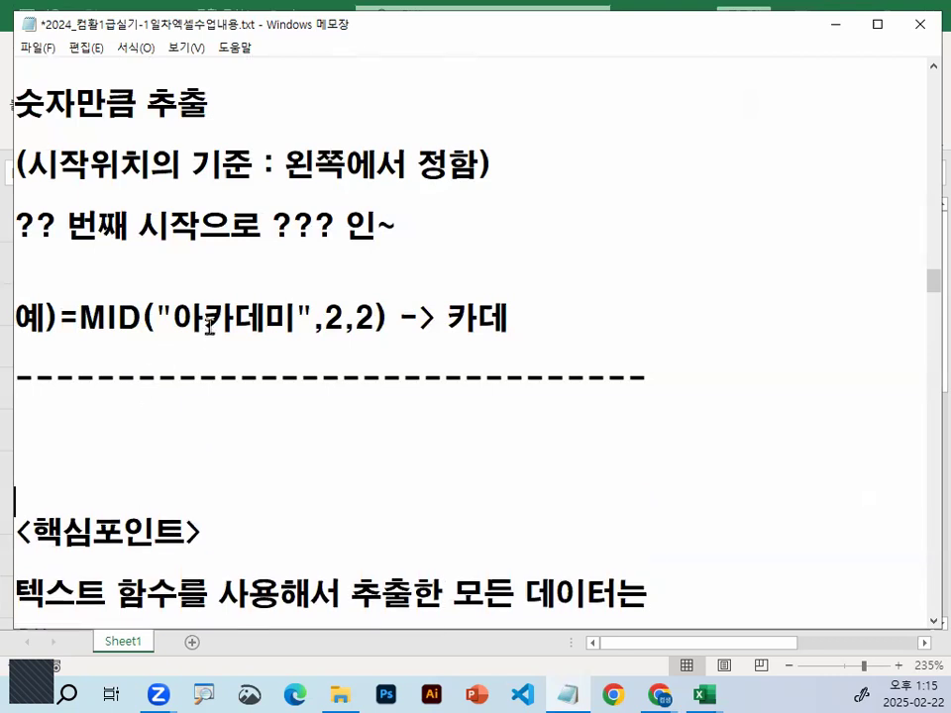
Examine the characters 카데 in the MID example against the note 시작위치의 기준 : 왼쪽에서 정함
{"action": "left_click_drag", "start_coordinate": [203, 319], "coordinate": [262, 332]}
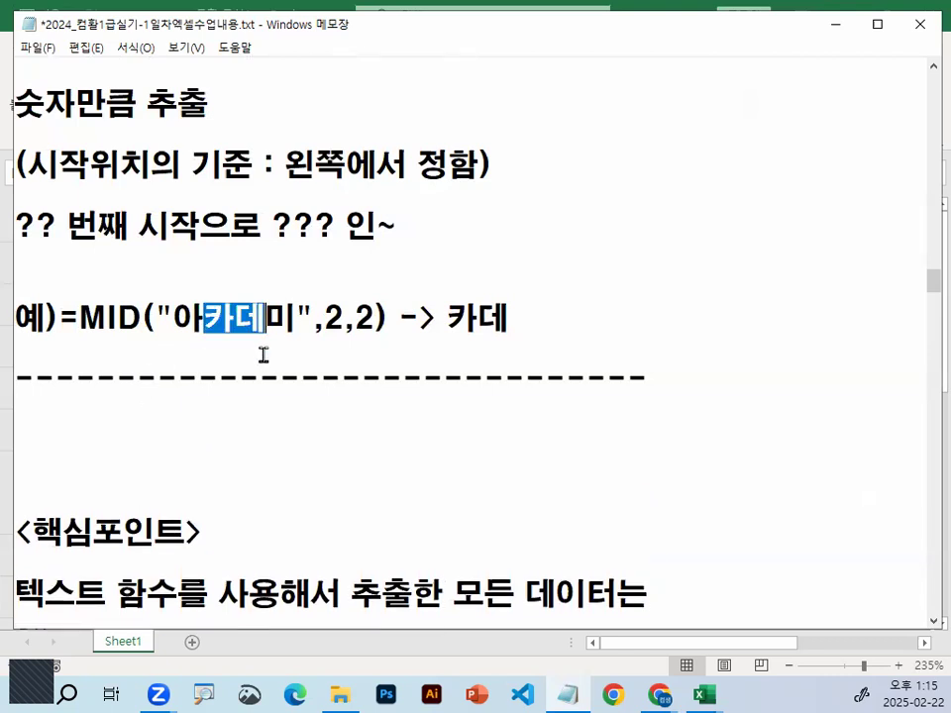
{"action": "key", "text": "ctrl+2"}
{"action": "mouse_move", "coordinate": [230, 339]}
{"action": "left_mouse_down"}
{"action": "mouse_move", "coordinate": [212, 318]}
{"action": "mouse_move", "coordinate": [262, 319]}
{"action": "left_mouse_up"}
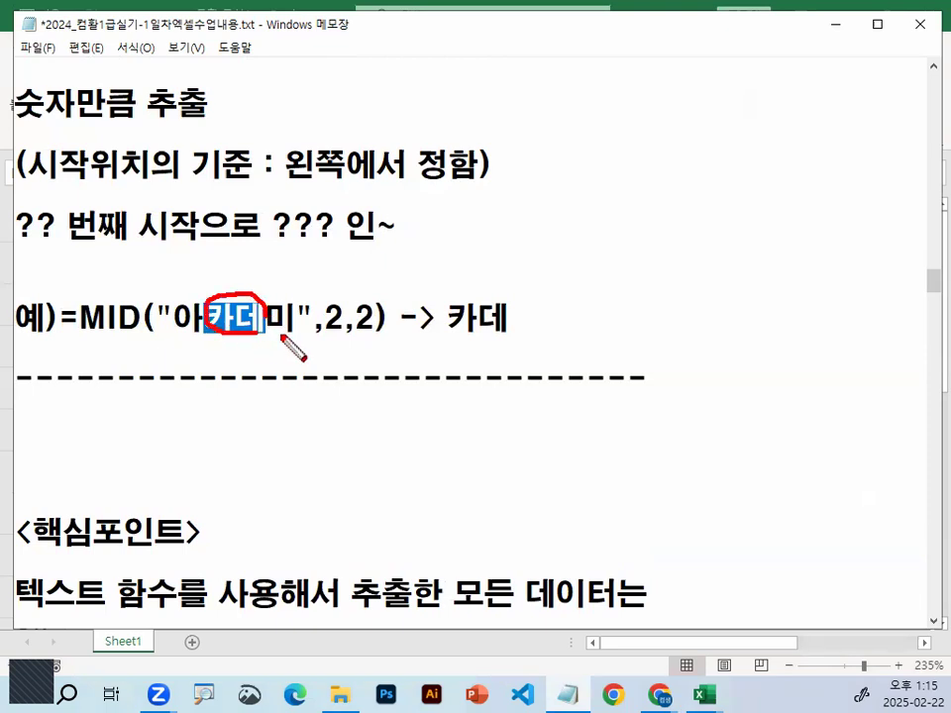
{"action": "key", "text": "Escape"}
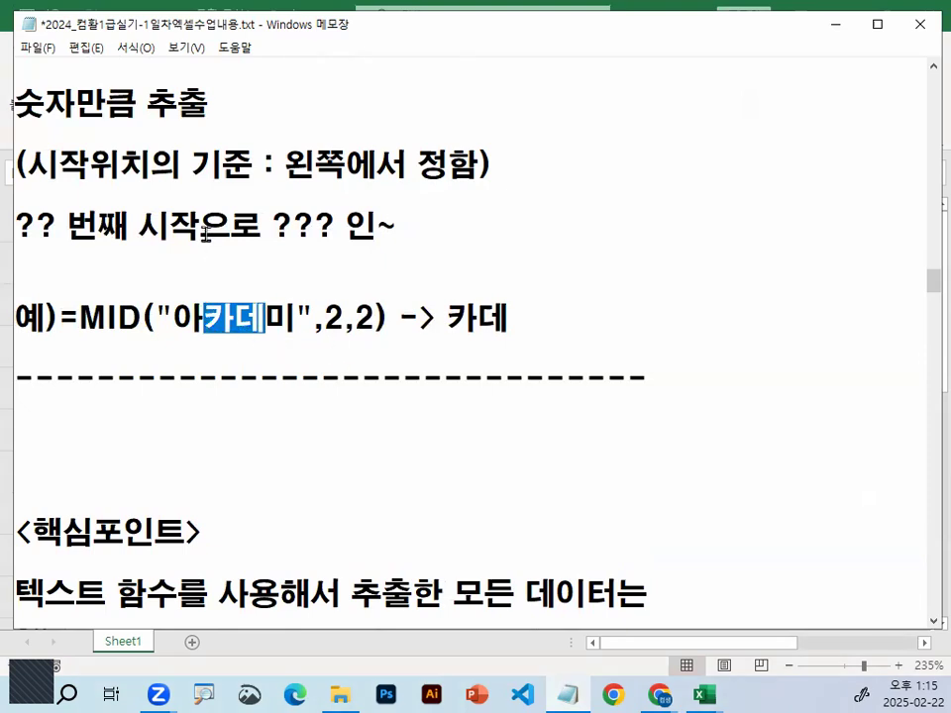
{"action": "left_click_drag", "start_coordinate": [27, 163], "coordinate": [150, 161]}
{"action": "left_click_drag", "start_coordinate": [203, 318], "coordinate": [267, 318]}
{"action": "left_click_drag", "start_coordinate": [27, 164], "coordinate": [479, 164]}
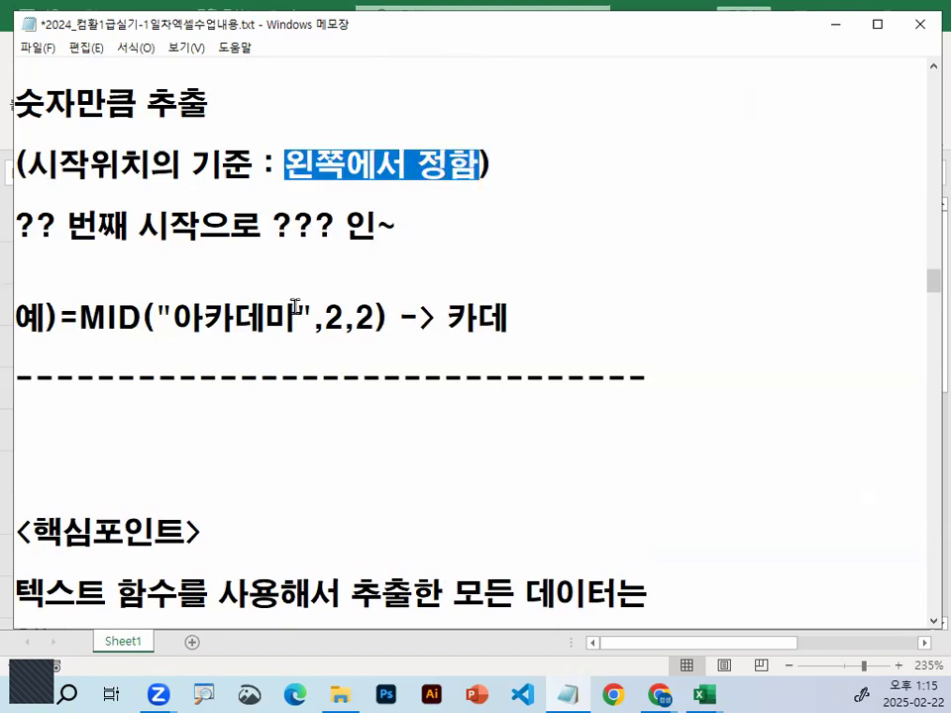
Examine the start position and character count in =MID("아카데미",2,2), marking 카 as position 2 on screen and clearing the marks
{"action": "key", "text": "ctrl+1"}
{"action": "left_click", "coordinate": [192, 340]}
{"action": "mouse_move", "coordinate": [288, 302]}
{"action": "left_mouse_down"}
{"action": "mouse_move", "coordinate": [255, 328]}
{"action": "mouse_move", "coordinate": [240, 256]}
{"action": "mouse_move", "coordinate": [286, 293]}
{"action": "left_mouse_up"}
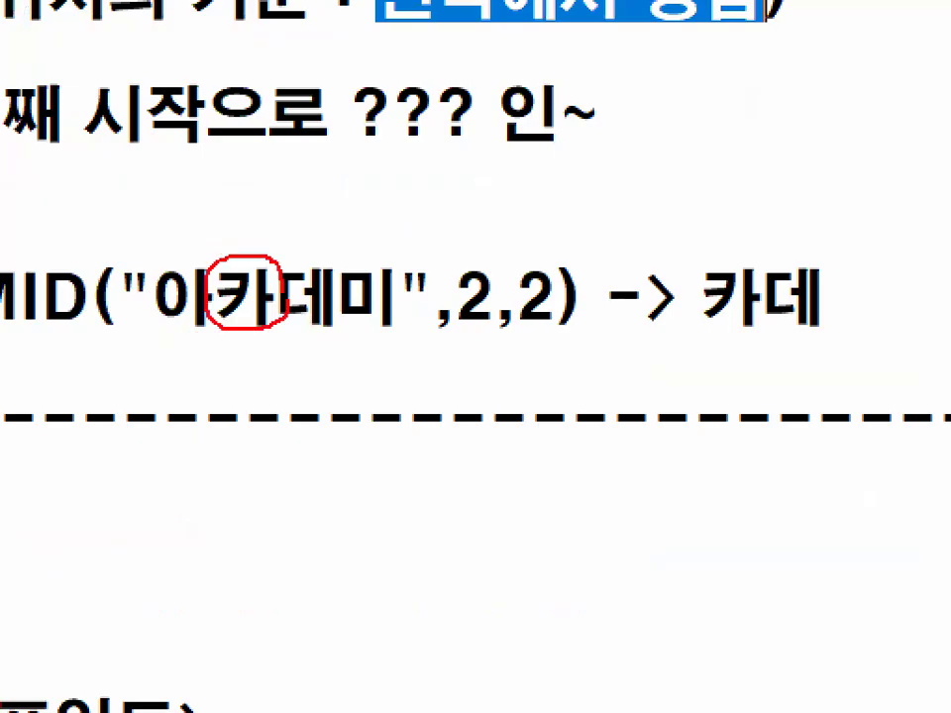
{"action": "mouse_move", "coordinate": [241, 358]}
{"action": "left_mouse_down"}
{"action": "mouse_move", "coordinate": [245, 350]}
{"action": "mouse_move", "coordinate": [255, 386]}
{"action": "left_mouse_up"}
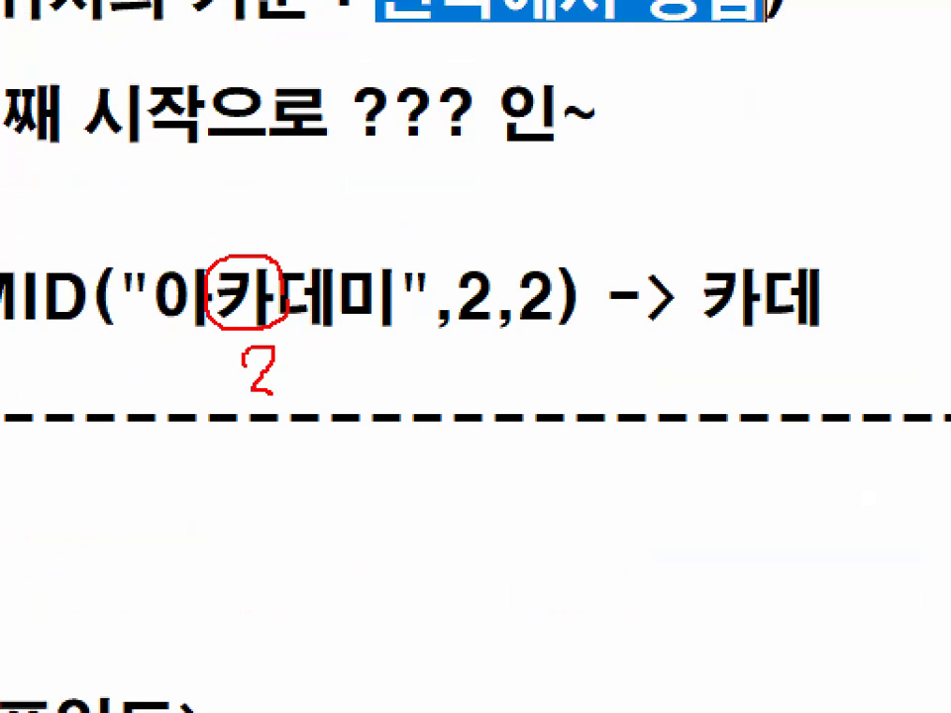
{"action": "mouse_move", "coordinate": [510, 315]}
{"action": "left_mouse_down"}
{"action": "mouse_move", "coordinate": [444, 297]}
{"action": "mouse_move", "coordinate": [495, 302]}
{"action": "left_mouse_up"}
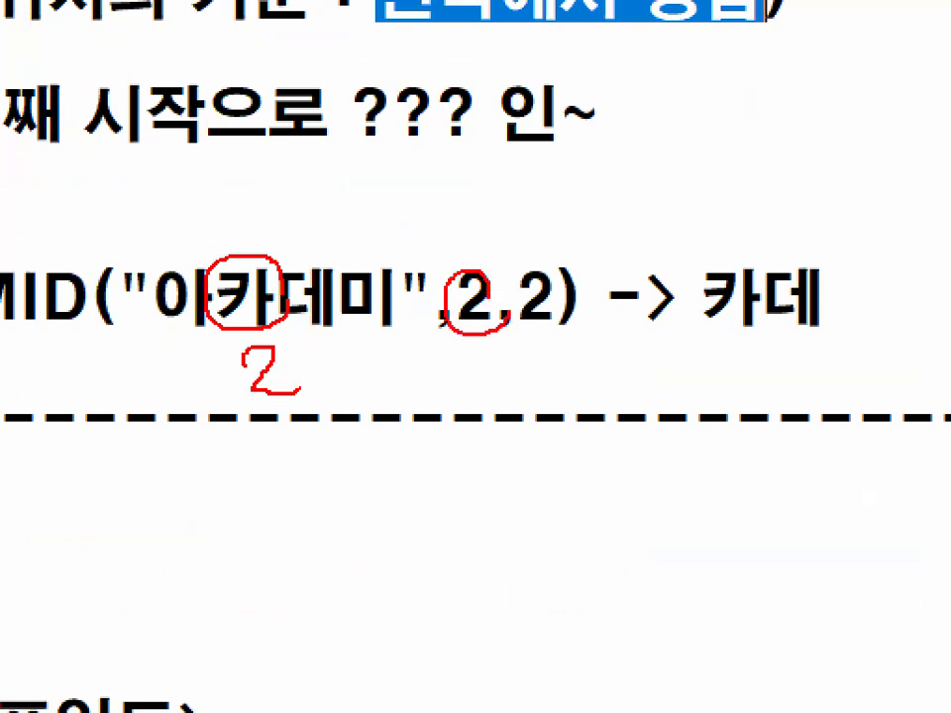
{"action": "mouse_move", "coordinate": [154, 211]}
{"action": "left_mouse_down"}
{"action": "mouse_move", "coordinate": [161, 220]}
{"action": "mouse_move", "coordinate": [329, 97]}
{"action": "left_mouse_up"}
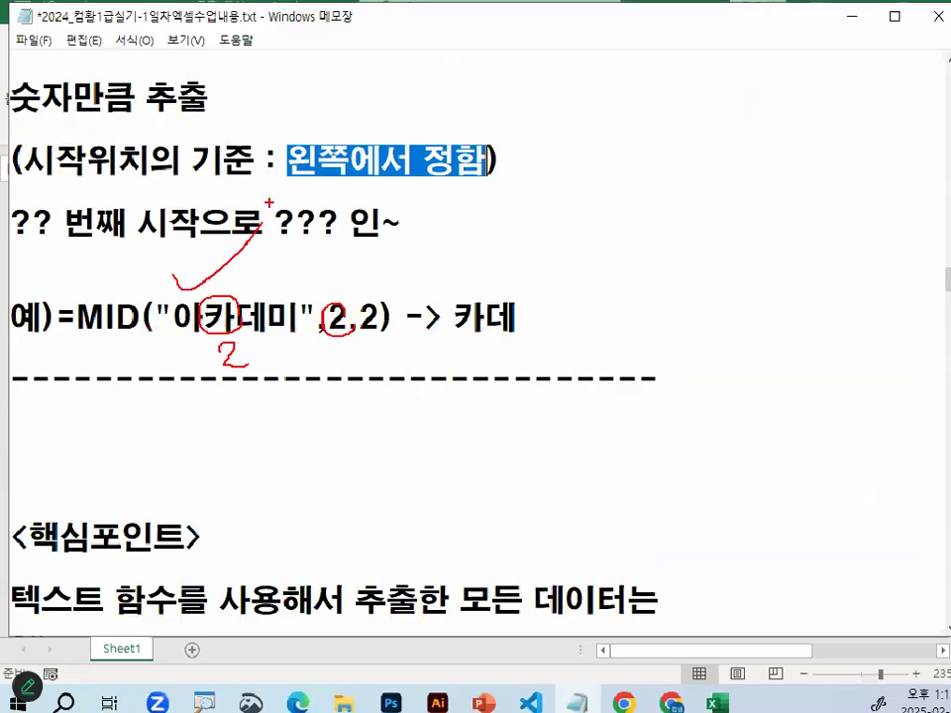
{"action": "left_click_drag", "start_coordinate": [210, 332], "coordinate": [258, 331]}
{"action": "key", "text": "Escape"}
{"action": "left_click_drag", "start_coordinate": [360, 319], "coordinate": [384, 321]}
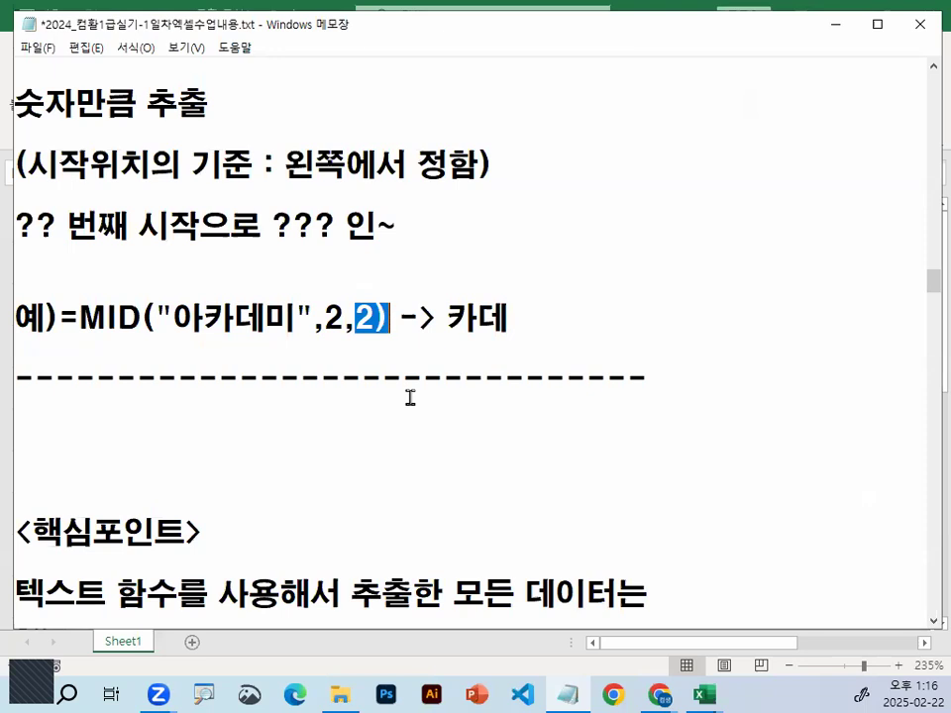
Switch to the Excel workbook and enter =MID(A1,2,2) in cell B3 to extract two characters of 아카데미 from the second position
{"action": "left_click", "coordinate": [835, 26]}
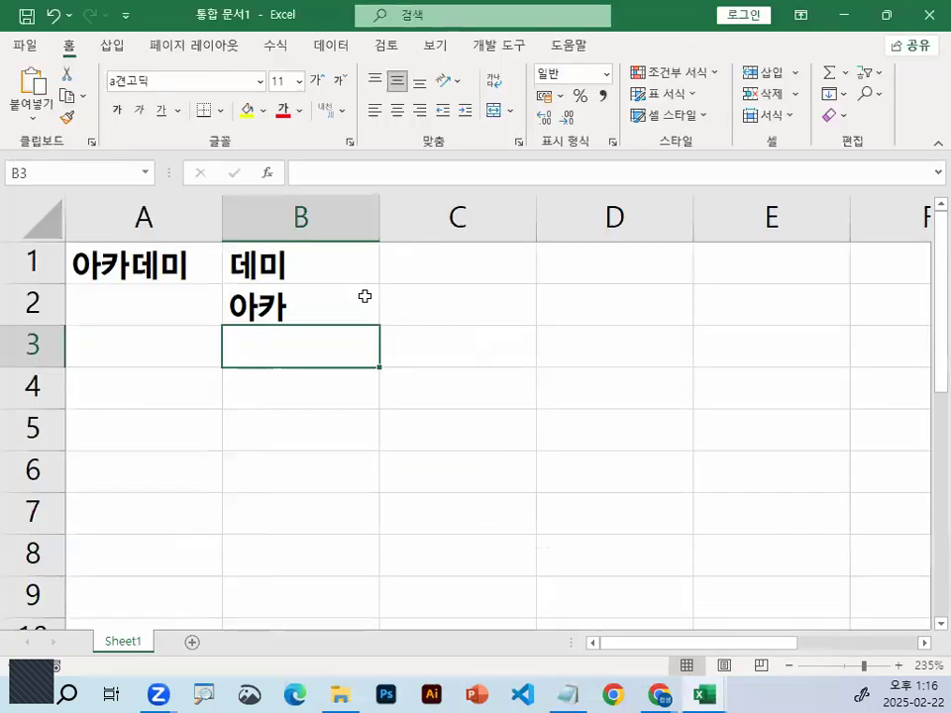
{"action": "type", "text": "="}
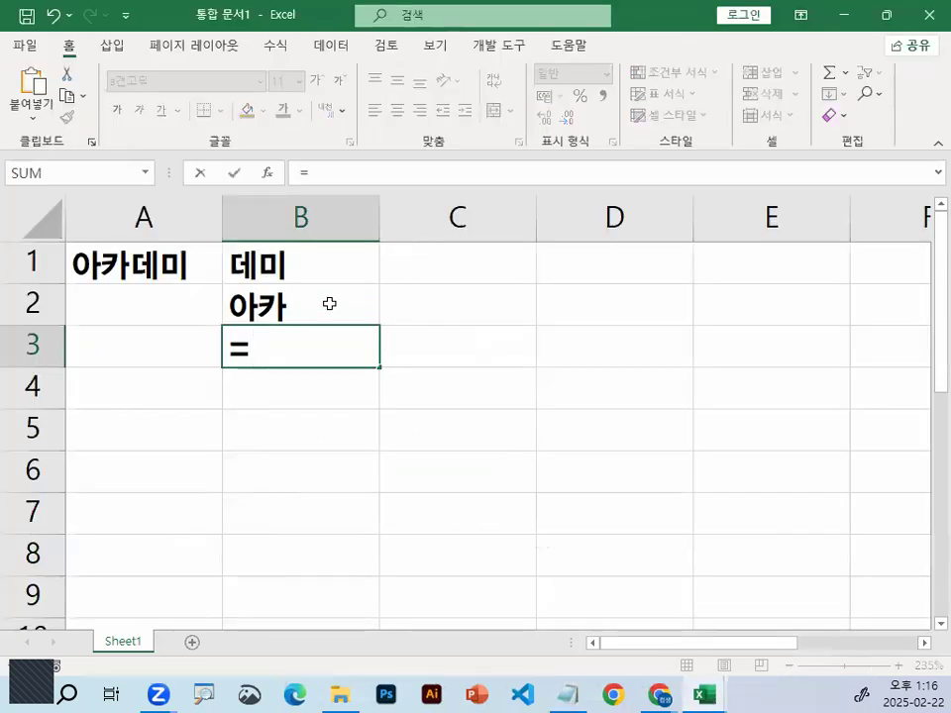
{"action": "type", "text": "MID"}
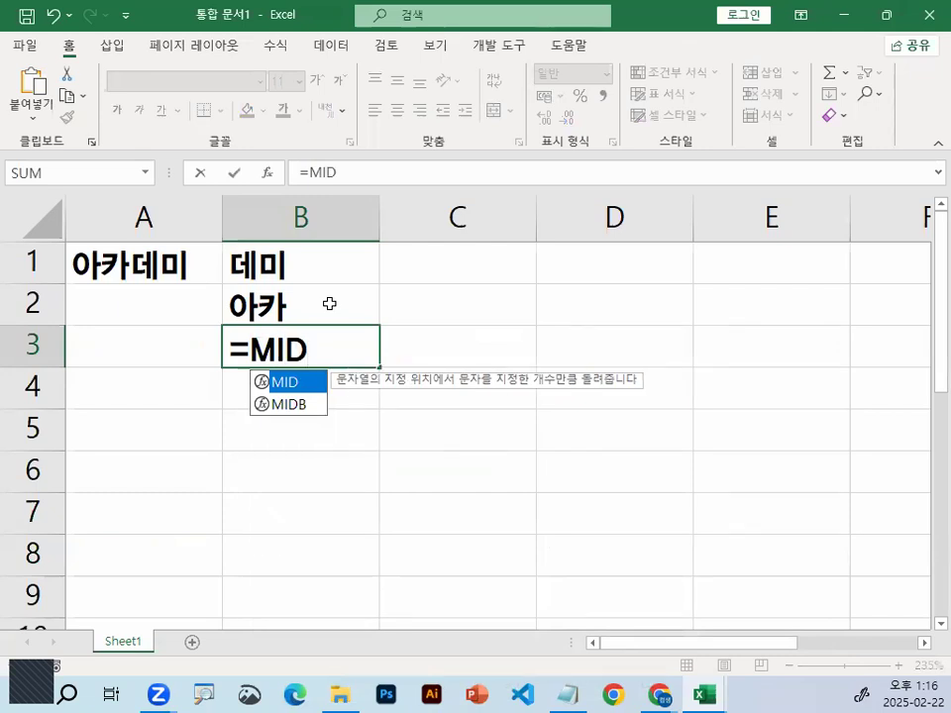
{"action": "type", "text": "("}
{"action": "left_click", "coordinate": [146, 277]}
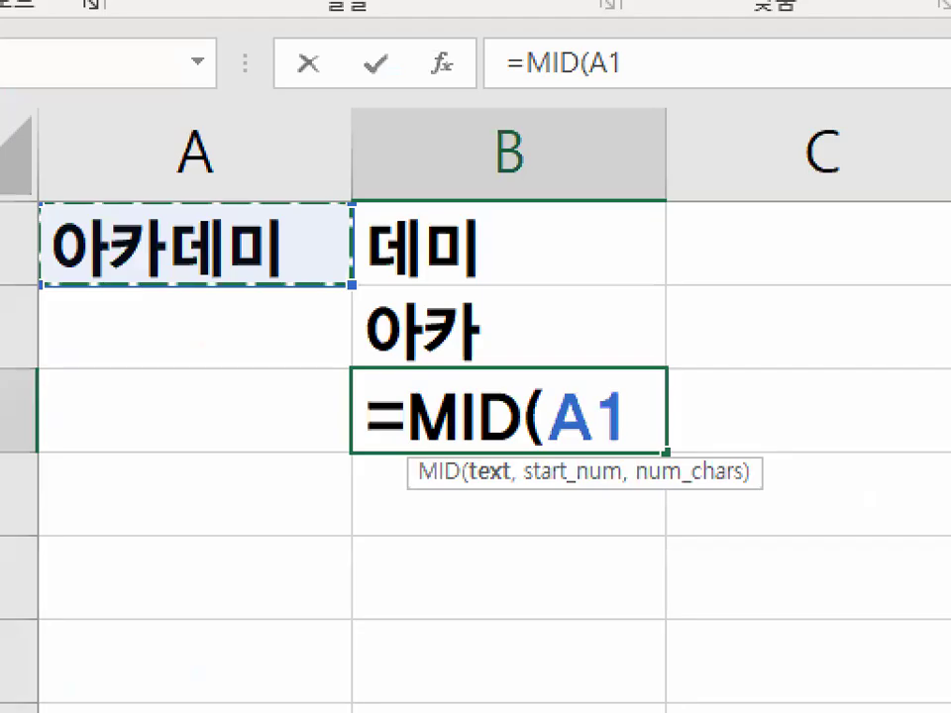
{"action": "mouse_move", "coordinate": [258, 255]}
{"action": "left_mouse_down"}
{"action": "mouse_move", "coordinate": [70, 259]}
{"action": "mouse_move", "coordinate": [238, 269]}
{"action": "left_mouse_up"}
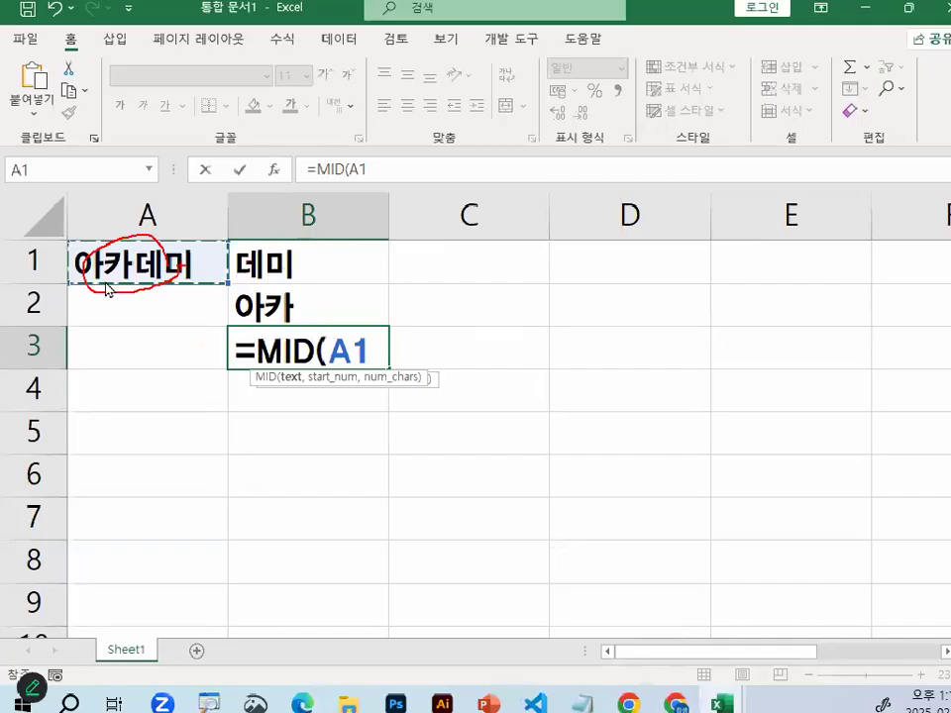
{"action": "type", "text": ","}
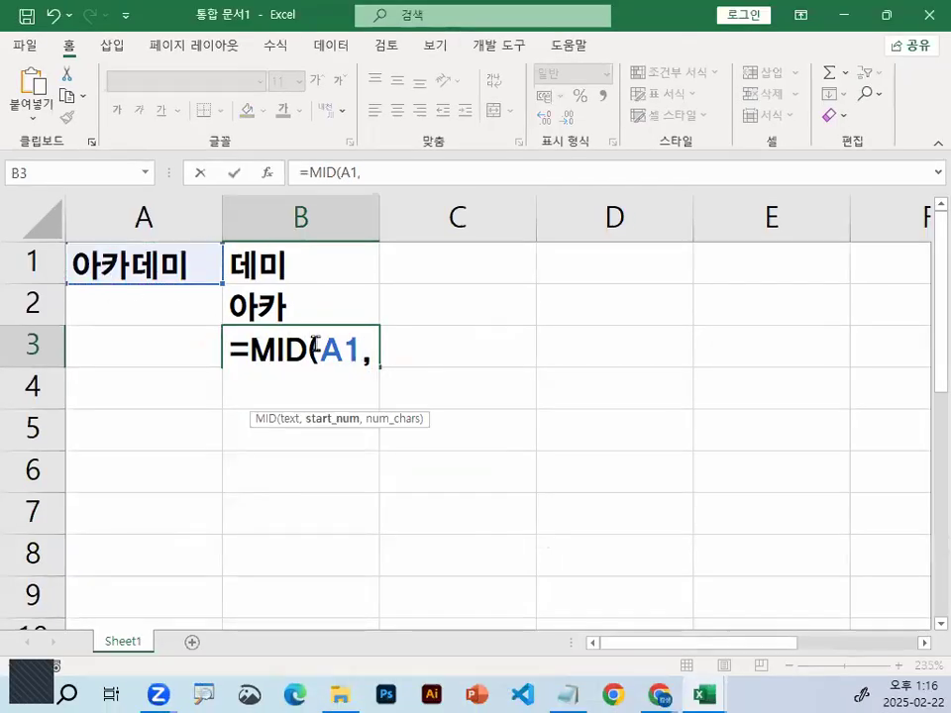
{"action": "type", "text": "2"}
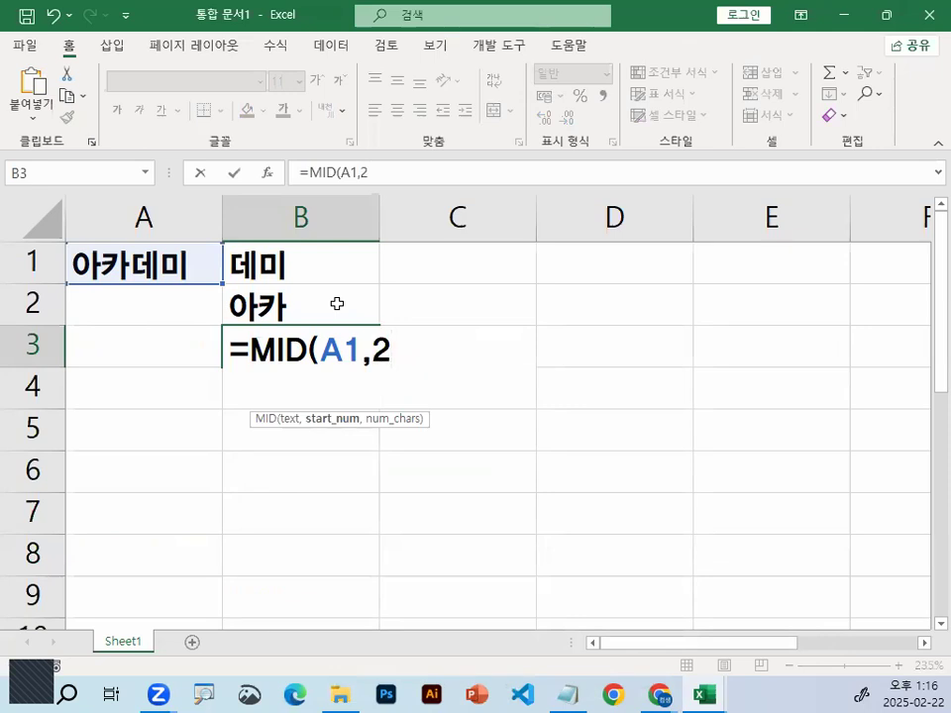
{"action": "type", "text": ","}
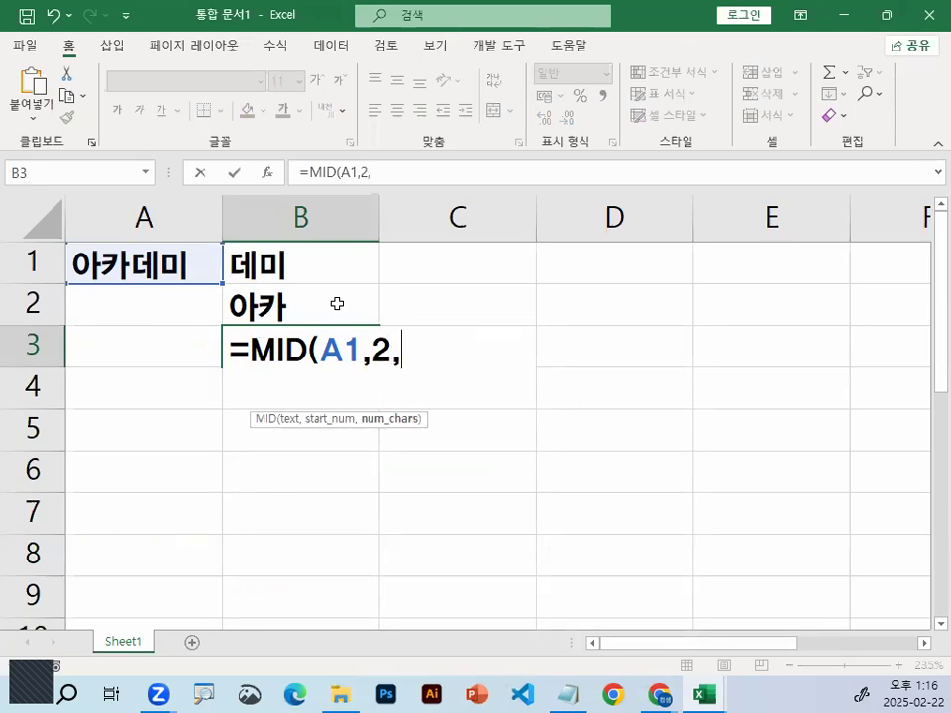
{"action": "type", "text": "2"}
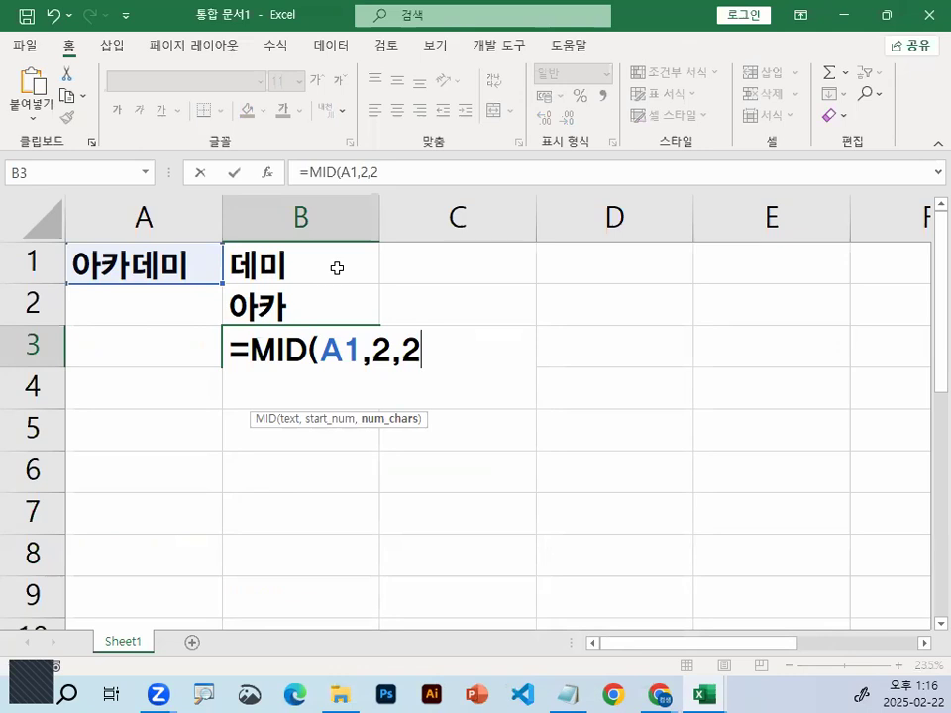
{"action": "key", "text": "Return"}
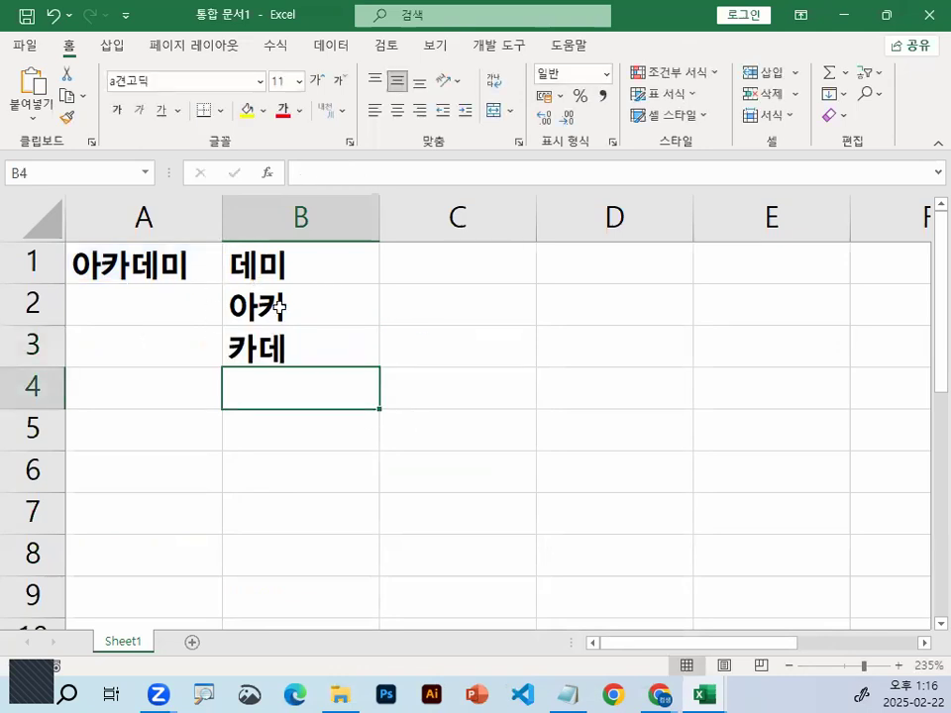
Switch to the Notepad class notes and review the MID arguments 셀주소,시작위치,숫자, circling the explanation on screen and clearing the mark
{"action": "left_click", "coordinate": [568, 694]}
{"action": "scroll", "coordinate": [141, 224], "scroll_direction": "up", "scroll_amount": 2}
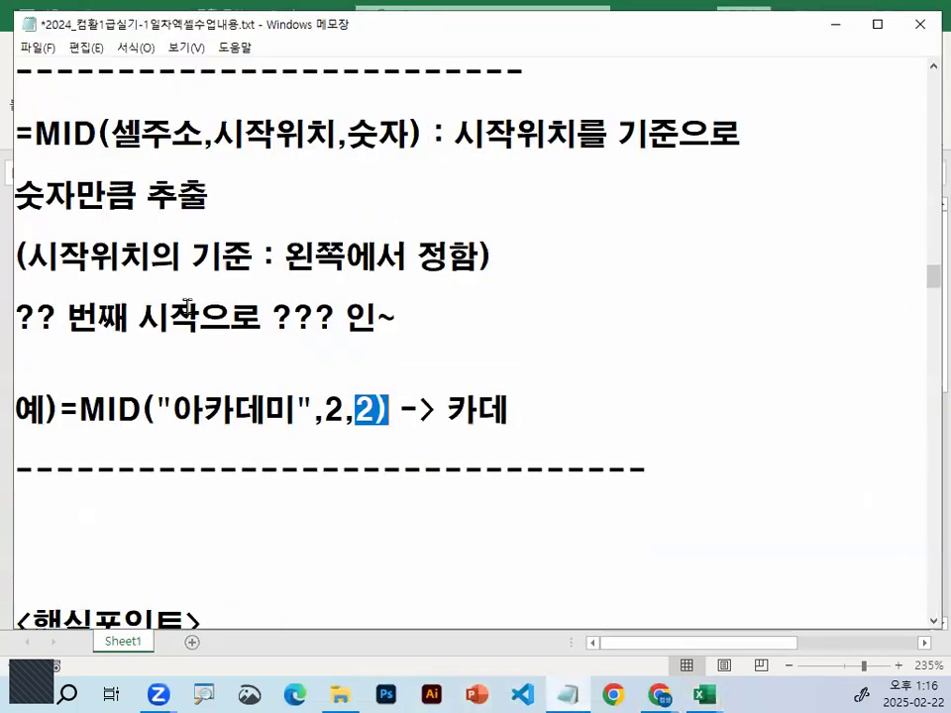
{"action": "left_click_drag", "start_coordinate": [113, 234], "coordinate": [399, 231]}
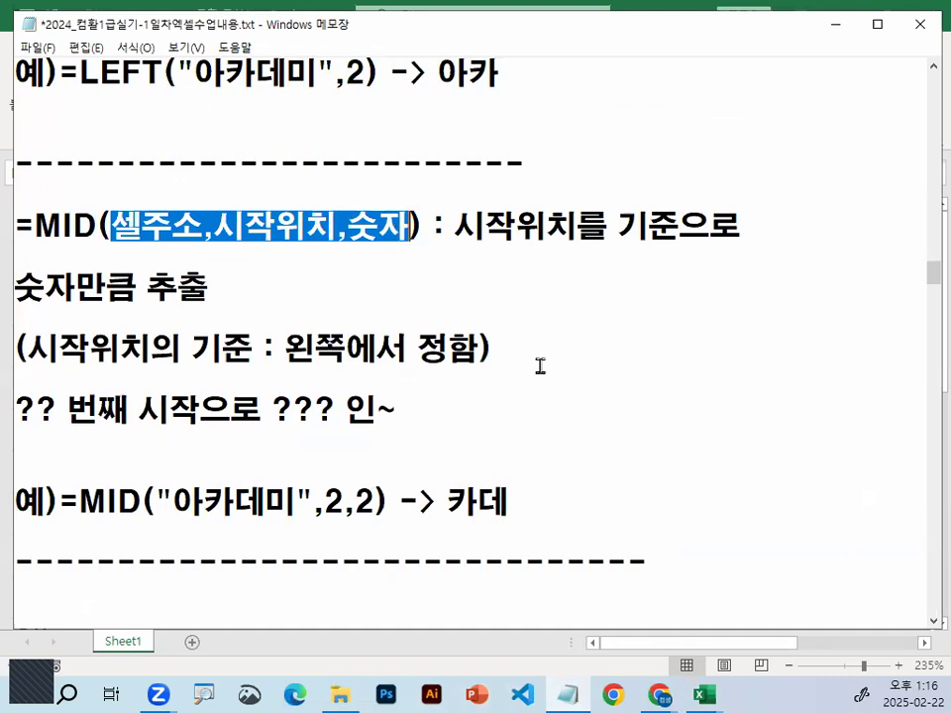
{"action": "left_click", "coordinate": [413, 277]}
{"action": "mouse_move", "coordinate": [753, 313]}
{"action": "left_mouse_down"}
{"action": "mouse_move", "coordinate": [589, 541]}
{"action": "mouse_move", "coordinate": [649, 400]}
{"action": "left_mouse_up"}
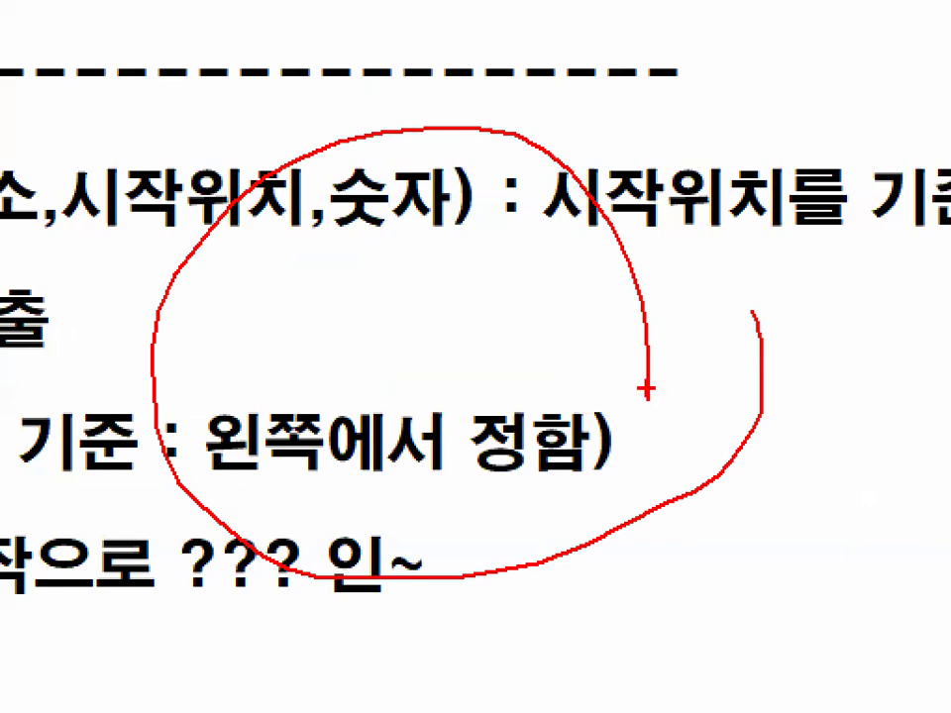
{"action": "key", "text": "Escape"}
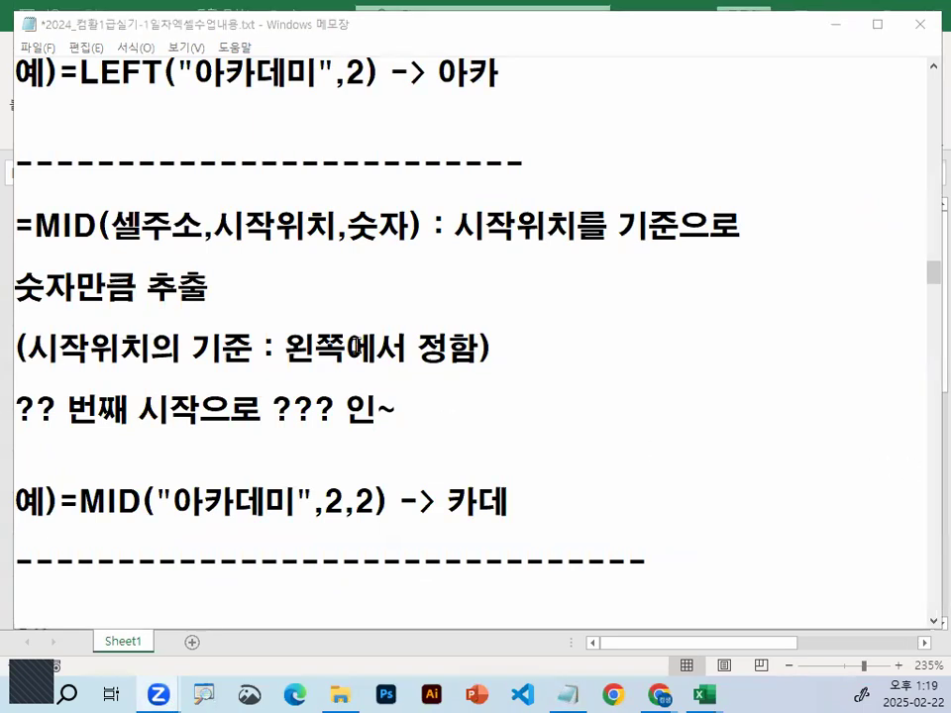
Re-examine the MID syntax line up to its 시작위치 argument, marking the surrounding notes on screen and clearing the marks
{"action": "left_click", "coordinate": [360, 311]}
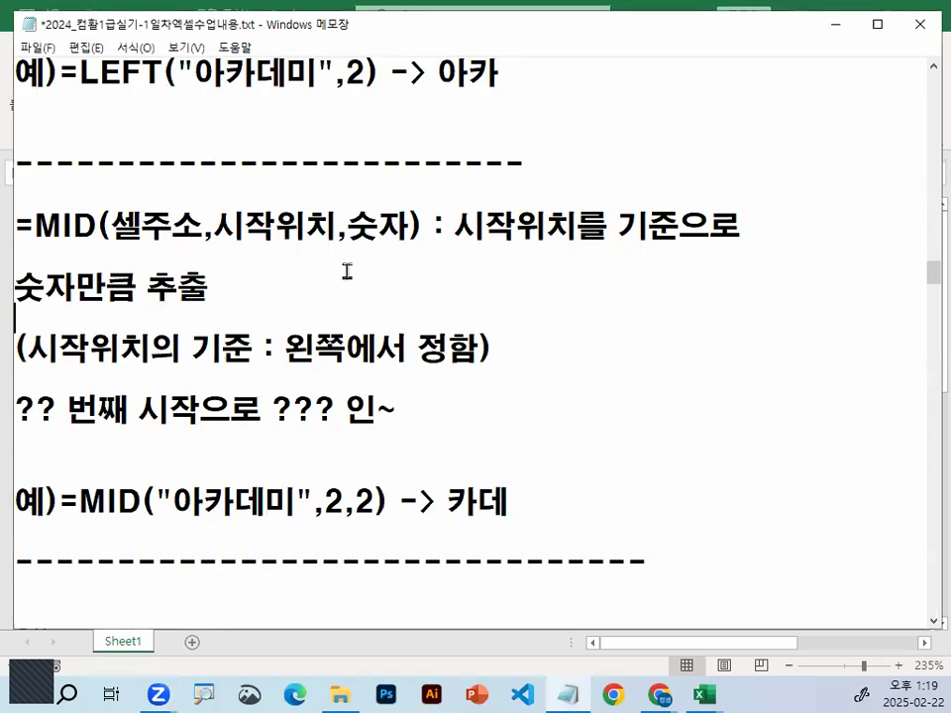
{"action": "key", "text": "ctrl+1"}
{"action": "mouse_move", "coordinate": [895, 380]}
{"action": "left_mouse_down"}
{"action": "mouse_move", "coordinate": [623, 319]}
{"action": "mouse_move", "coordinate": [625, 414]}
{"action": "left_mouse_up"}
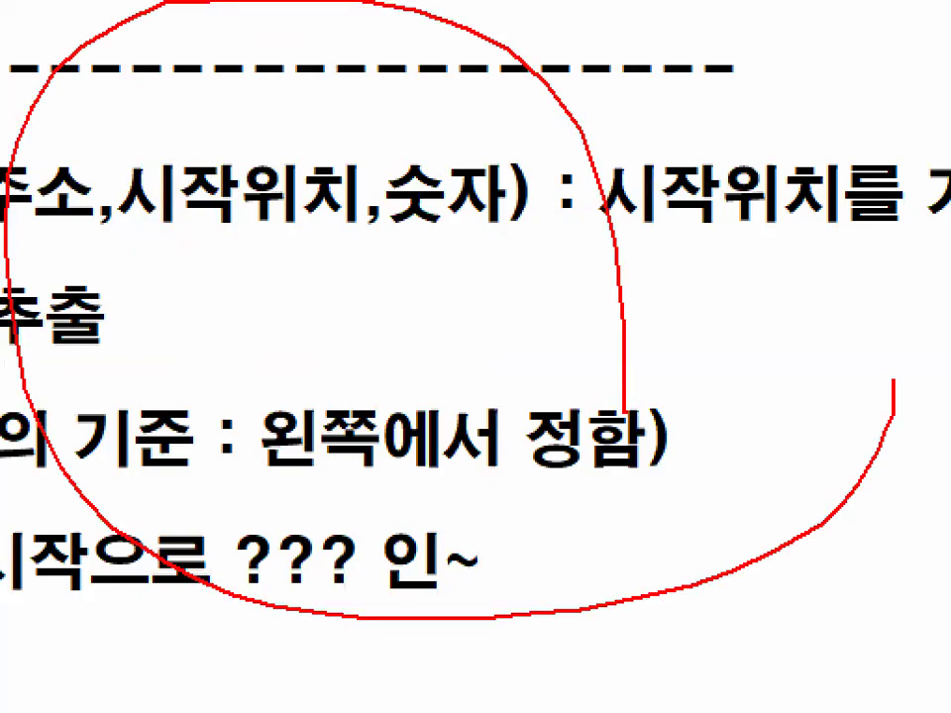
{"action": "key", "text": "Escape"}
{"action": "key", "text": "ctrl+2"}
{"action": "mouse_move", "coordinate": [691, 353]}
{"action": "left_mouse_down"}
{"action": "mouse_move", "coordinate": [596, 205]}
{"action": "mouse_move", "coordinate": [600, 339]}
{"action": "left_mouse_up"}
{"action": "key", "text": "Escape"}
{"action": "left_click_drag", "start_coordinate": [36, 226], "coordinate": [354, 214]}
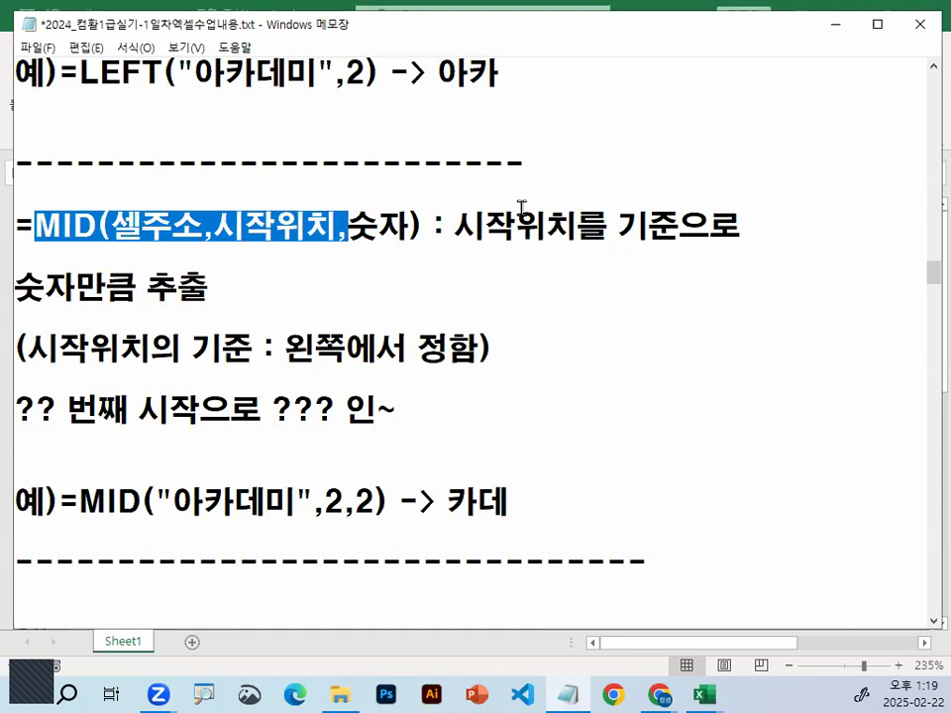
{"action": "left_click", "coordinate": [228, 210]}
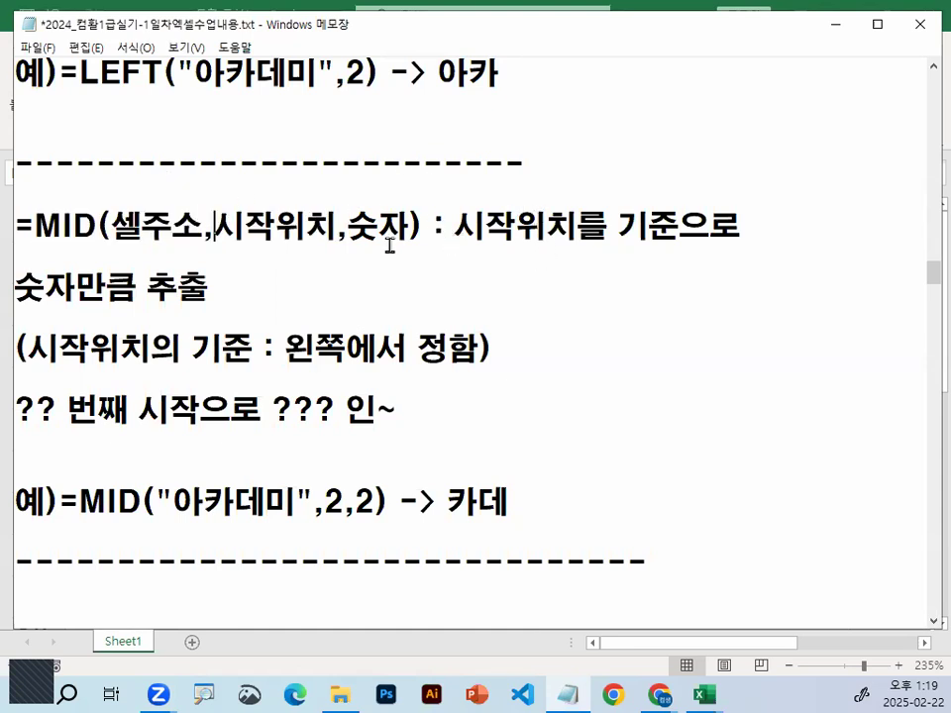
Read the first rule under <핵심포인트> on what data type values extracted with text functions take
{"action": "scroll", "coordinate": [389, 245], "scroll_direction": "down", "scroll_amount": 2}
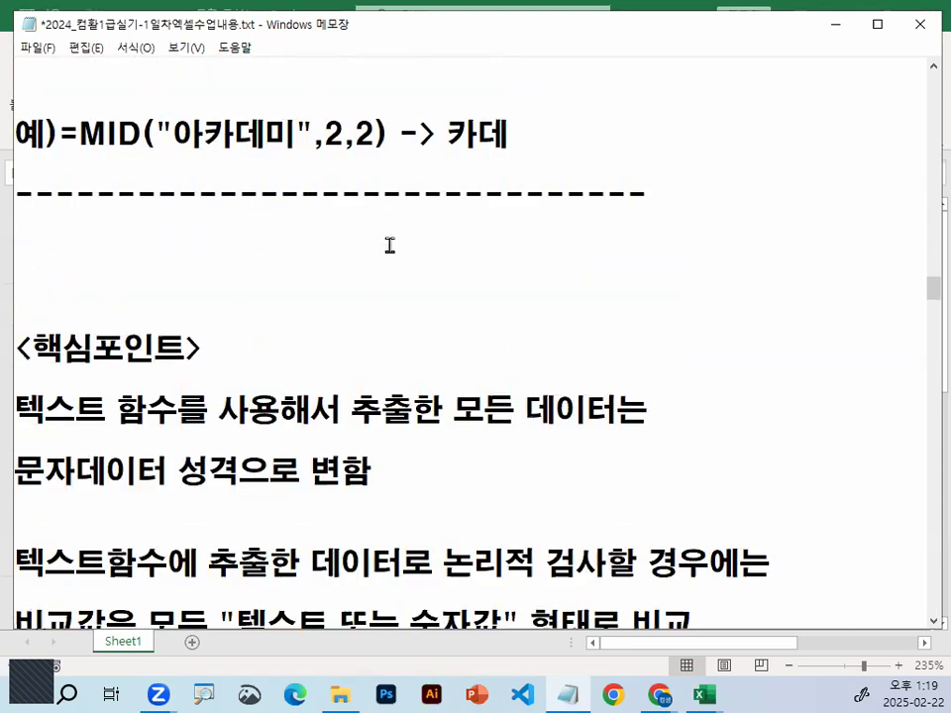
{"action": "scroll", "coordinate": [390, 244], "scroll_direction": "down", "scroll_amount": 1}
{"action": "scroll", "coordinate": [82, 158], "scroll_direction": "down", "scroll_amount": 1}
{"action": "left_click", "coordinate": [81, 156]}
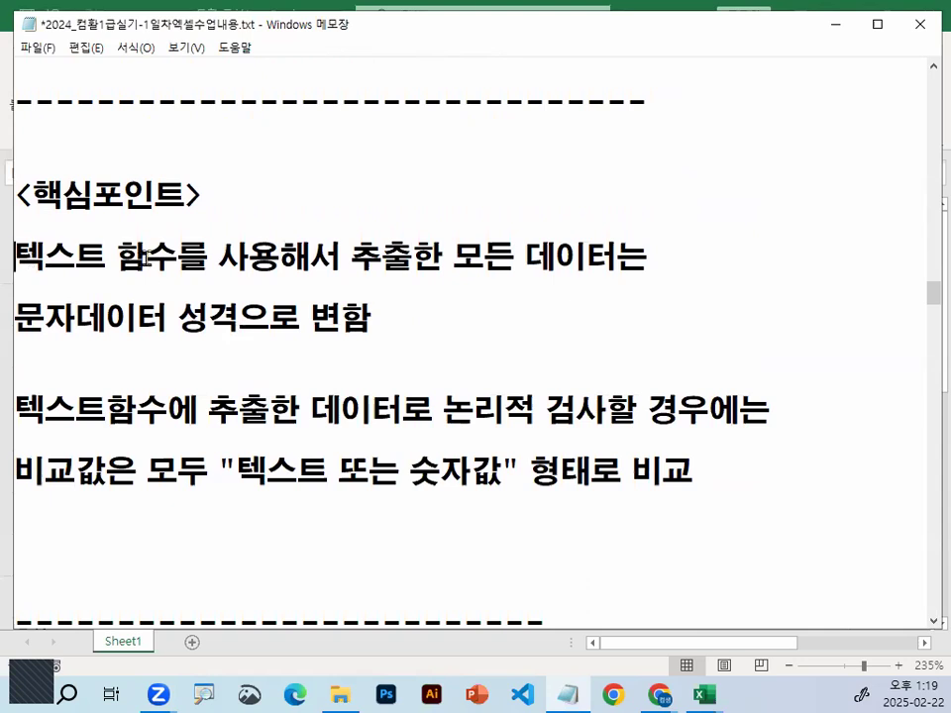
{"action": "left_click_drag", "start_coordinate": [15, 258], "coordinate": [147, 260]}
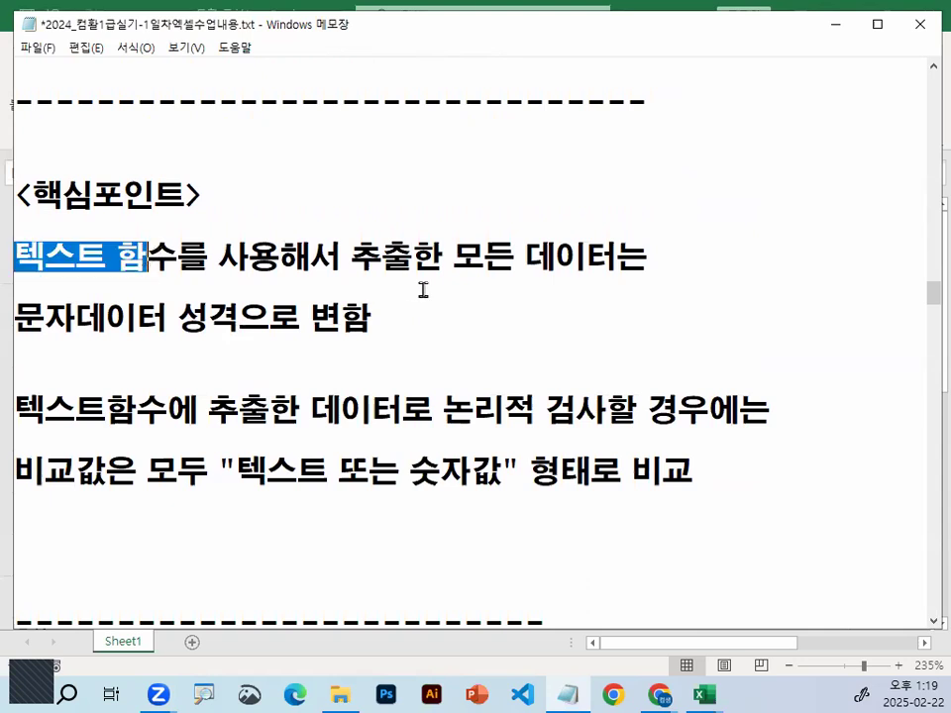
{"action": "double_click", "coordinate": [346, 277]}
{"action": "key", "text": "shift+End"}
{"action": "left_click_drag", "start_coordinate": [15, 317], "coordinate": [340, 315]}
Read the second <핵심포인트> rule on the form of comparison values, "텍스트 또는 숫자값", when logically testing extracted data
{"action": "left_click", "coordinate": [168, 410]}
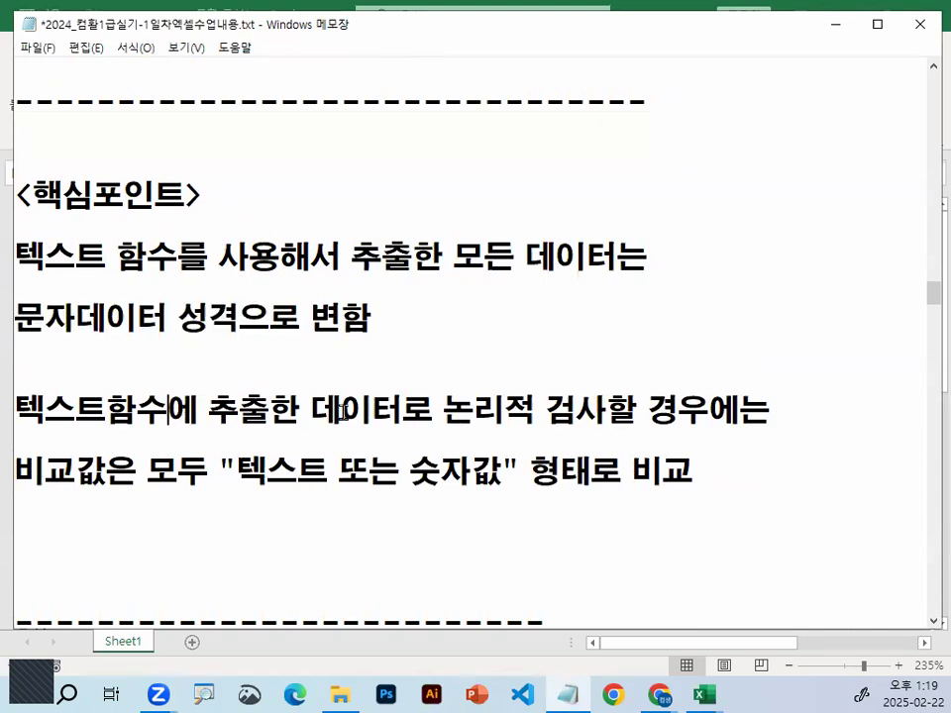
{"action": "left_click", "coordinate": [445, 409]}
{"action": "left_click_drag", "start_coordinate": [444, 409], "coordinate": [741, 409]}
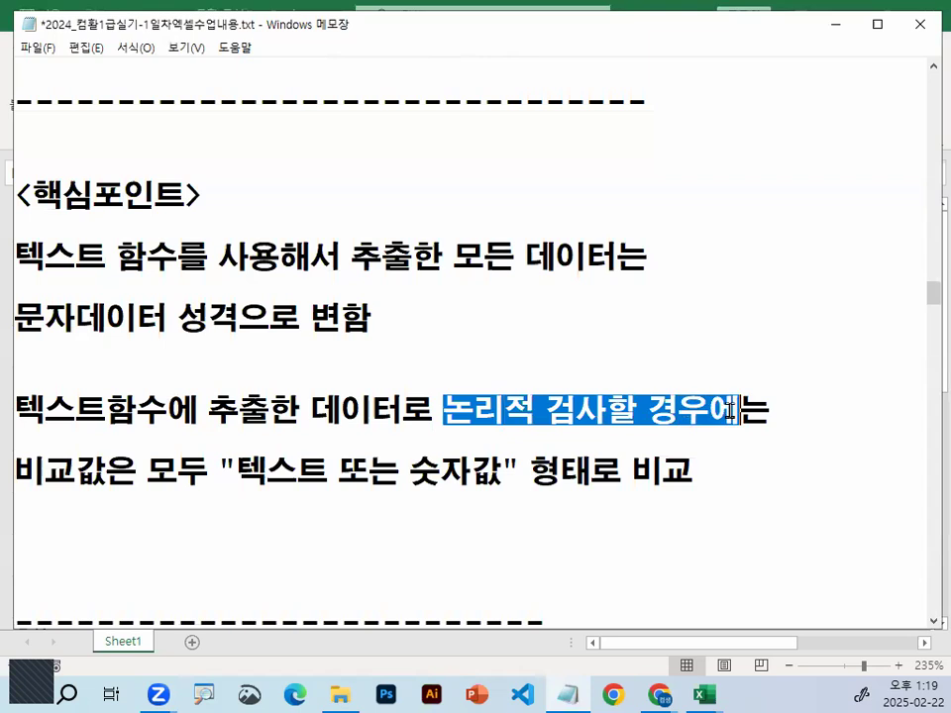
{"action": "scroll", "coordinate": [352, 394], "scroll_direction": "down", "scroll_amount": 1}
{"action": "left_click_drag", "start_coordinate": [17, 380], "coordinate": [109, 377]}
{"action": "left_click_drag", "start_coordinate": [236, 377], "coordinate": [328, 376]}
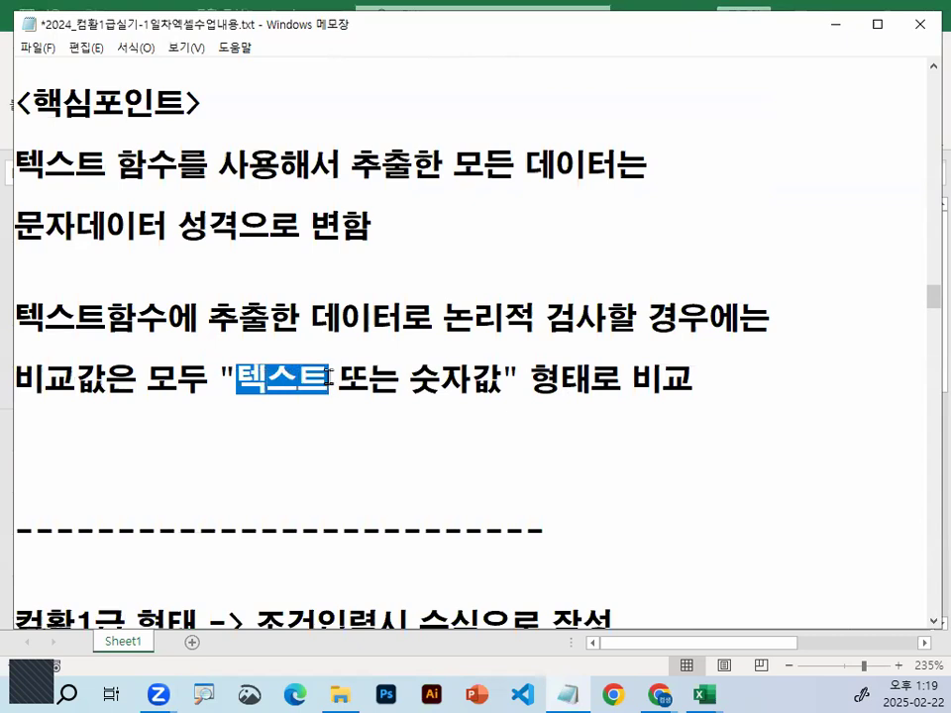
{"action": "left_click", "coordinate": [258, 397]}
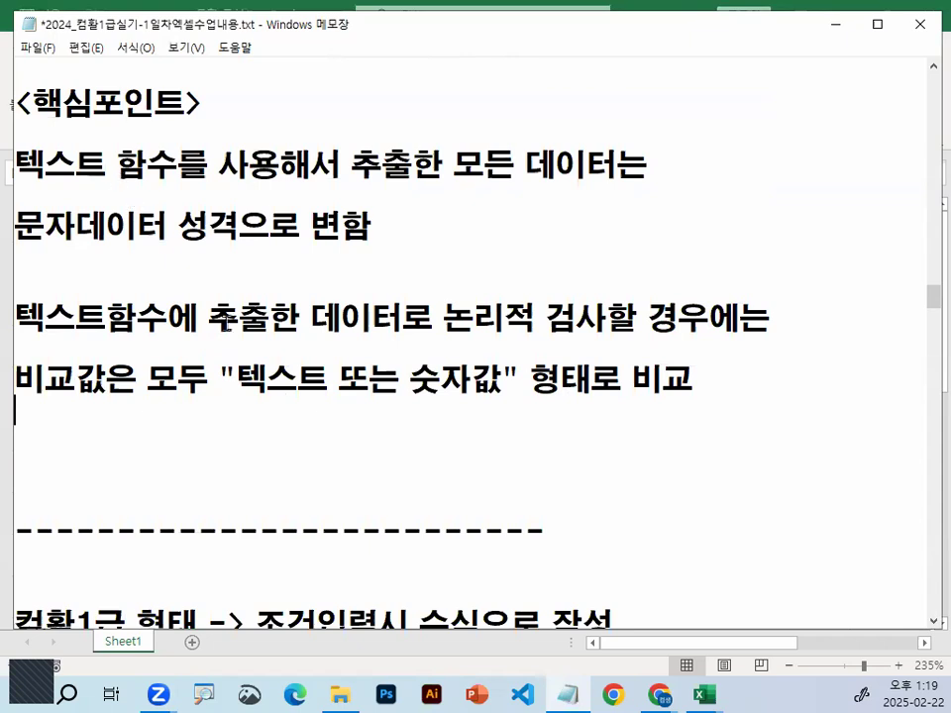
{"action": "left_click_drag", "start_coordinate": [242, 381], "coordinate": [318, 376]}
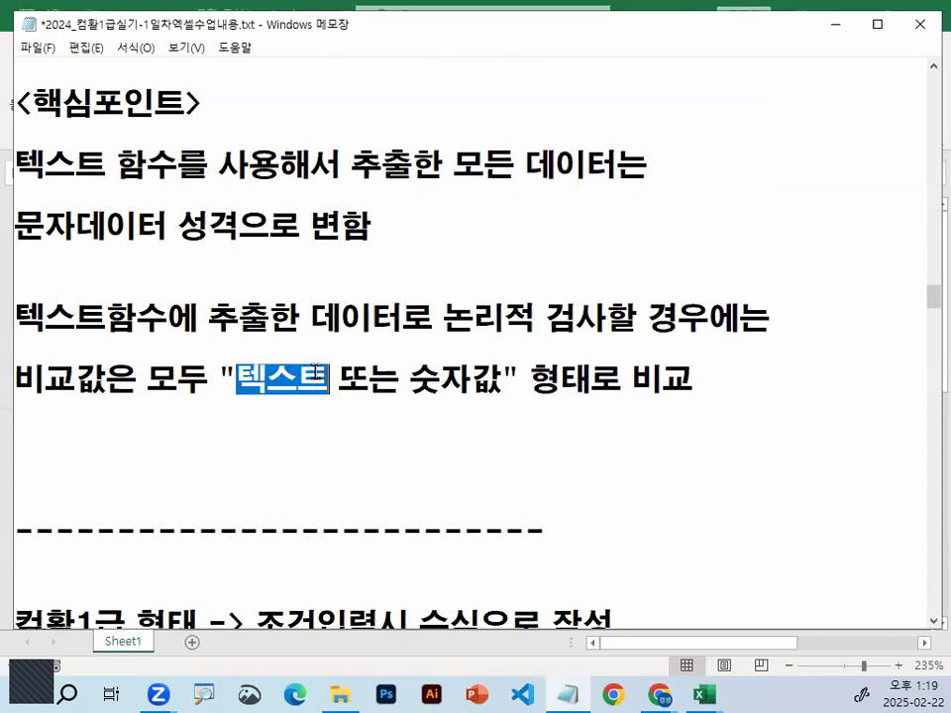
Switch to the Excel workbook, enter the character 가 in cell D3 and reselect the cell to check its alignment
{"action": "left_click", "coordinate": [830, 24]}
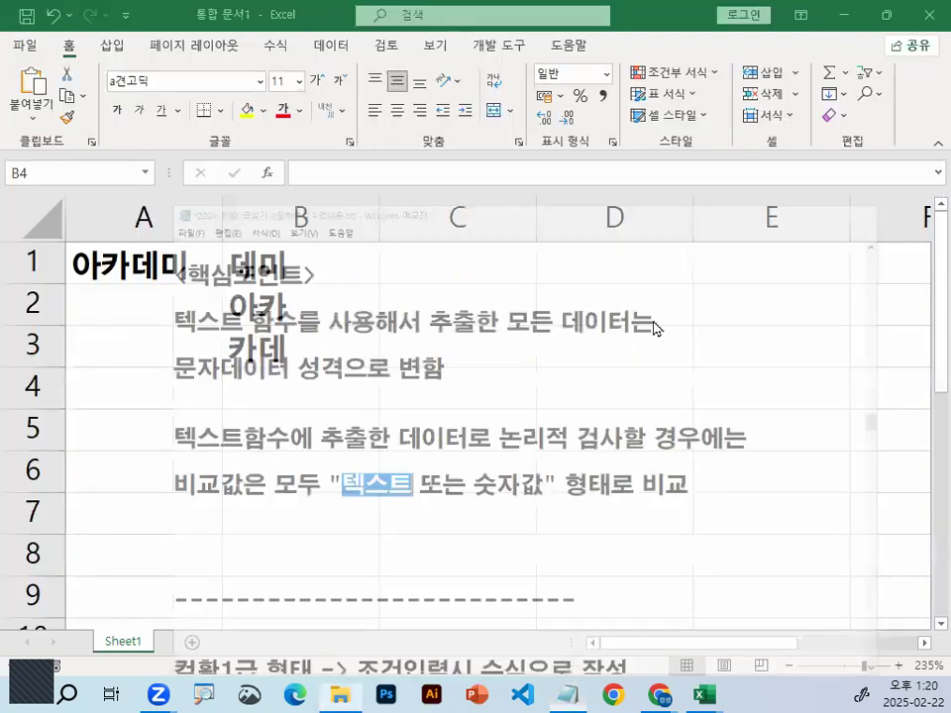
{"action": "left_click", "coordinate": [595, 351]}
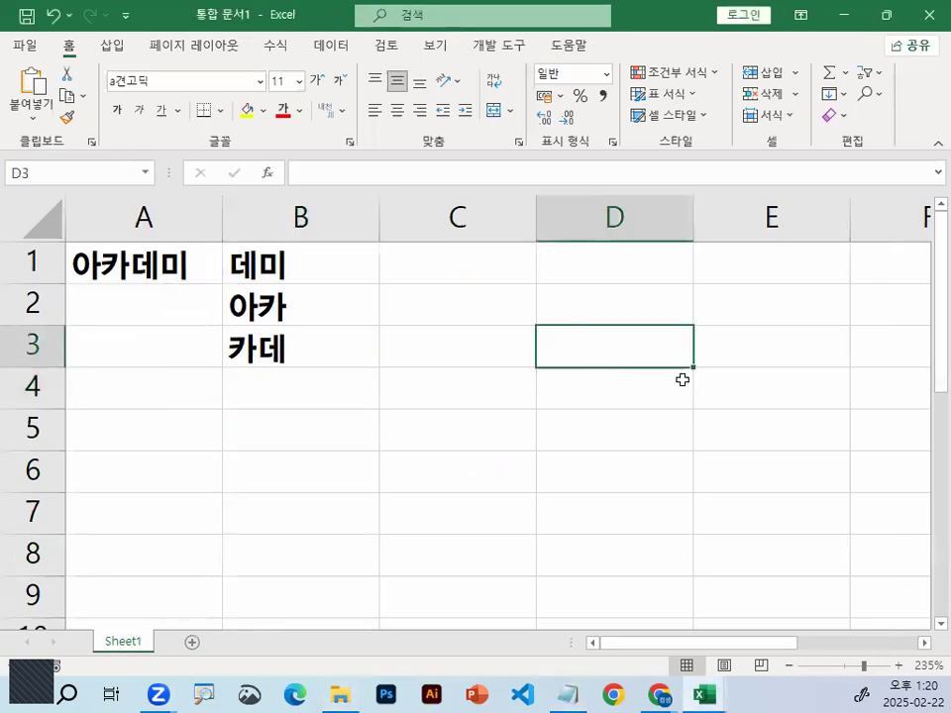
{"action": "key", "text": "Right"}
{"action": "key", "text": "Left"}
{"action": "type", "text": "RK"}
{"action": "key", "text": "BackSpace"}
{"action": "key", "text": "BackSpace"}
{"action": "type", "text": "가"}
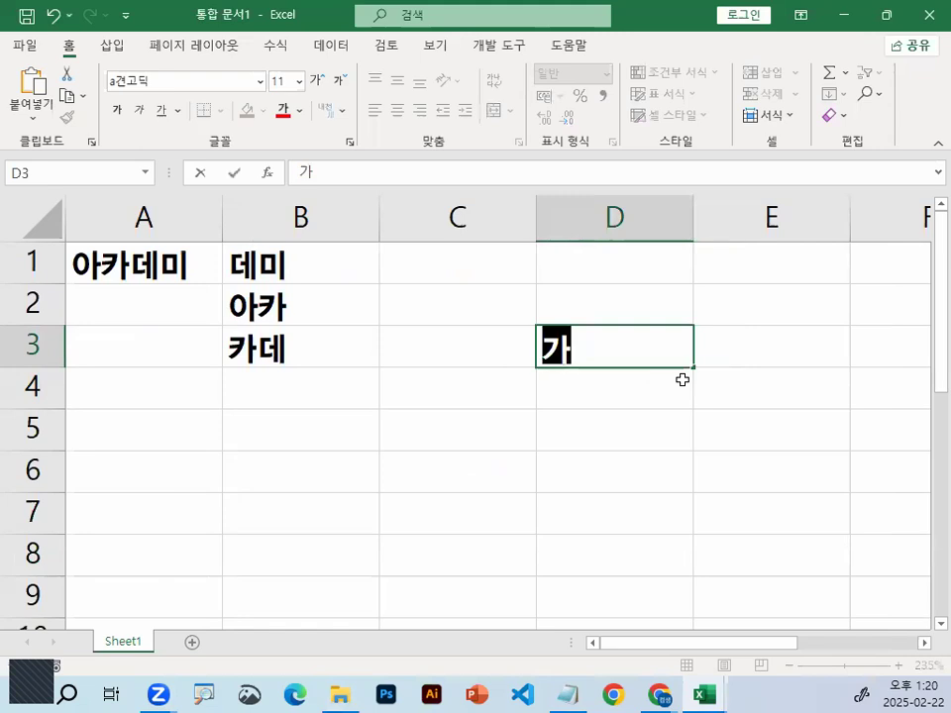
{"action": "key", "text": "Return"}
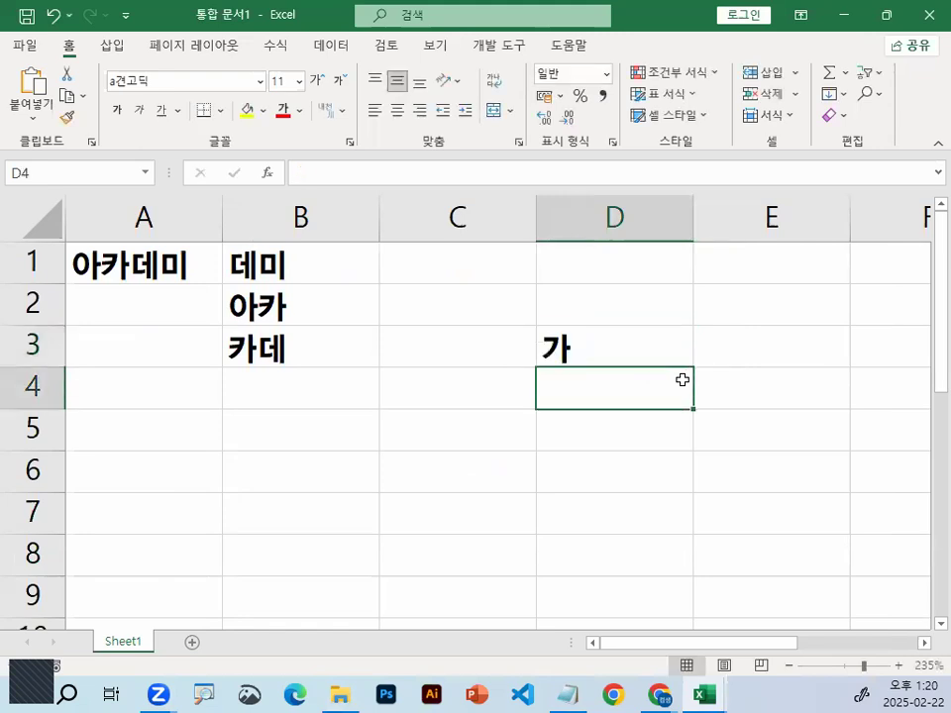
{"action": "left_click", "coordinate": [634, 350]}
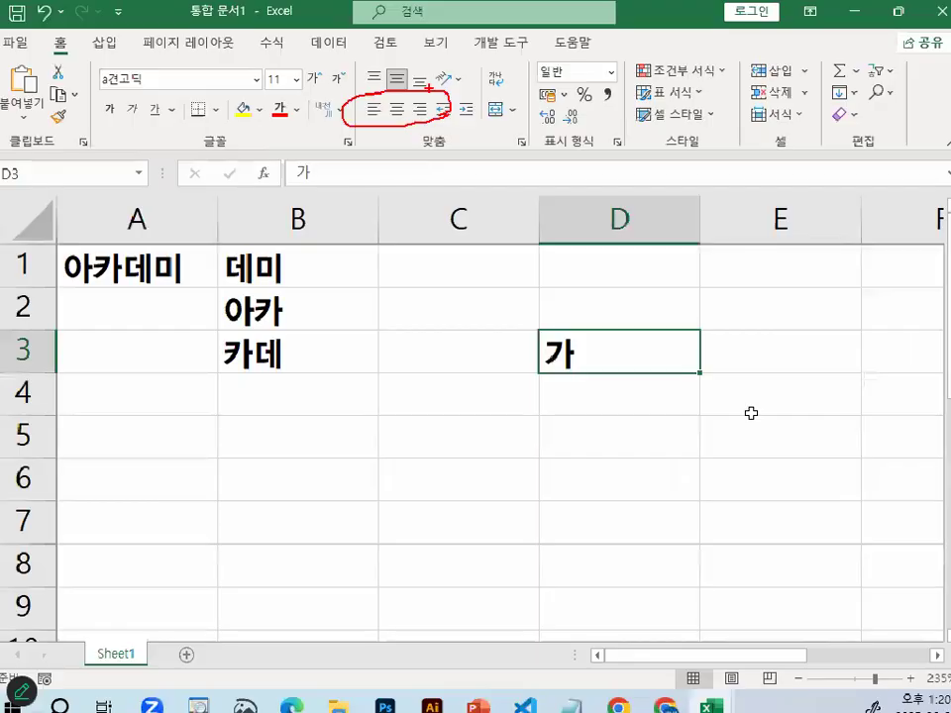
Enter the number 12345 in cell D4 and widen column D slightly, marking the number's last digit on screen
{"action": "left_click", "coordinate": [924, 644]}
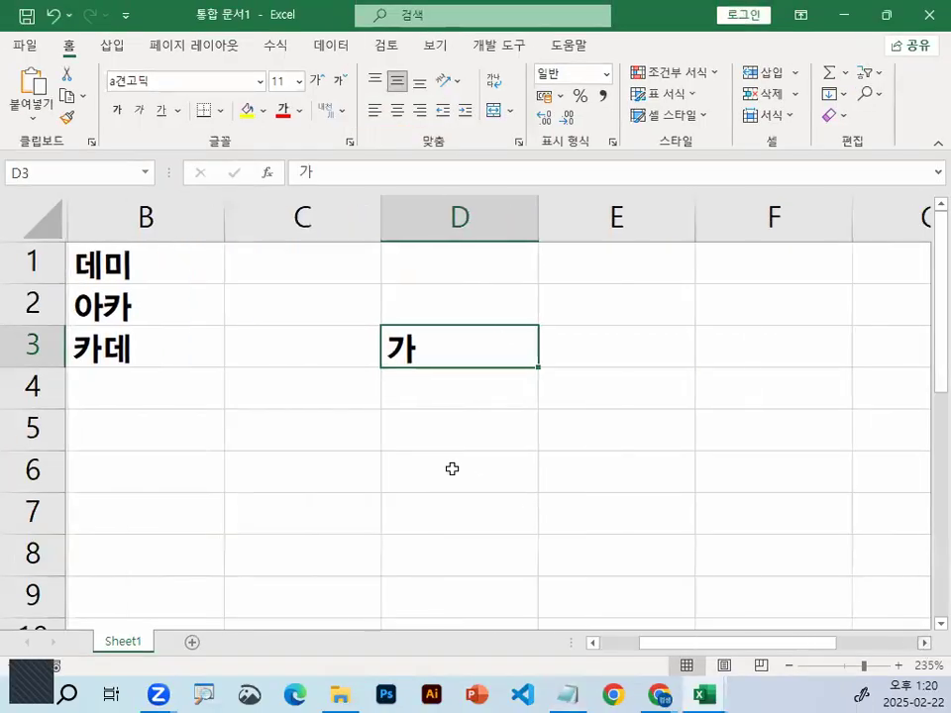
{"action": "left_click", "coordinate": [458, 392]}
{"action": "type", "text": "12345"}
{"action": "key", "text": "Return"}
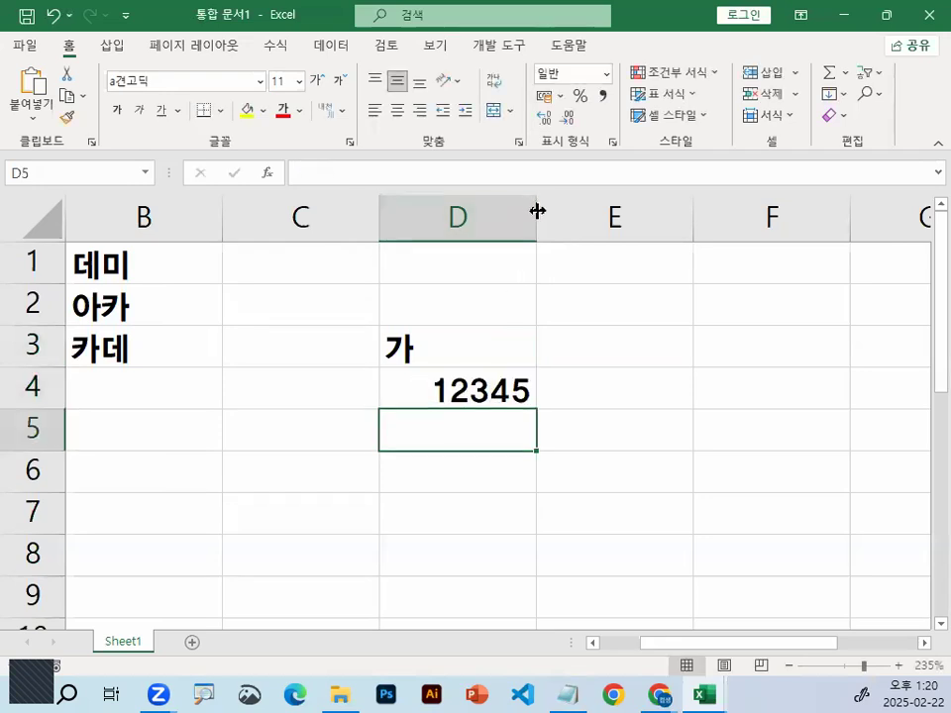
{"action": "left_click_drag", "start_coordinate": [537, 208], "coordinate": [575, 210]}
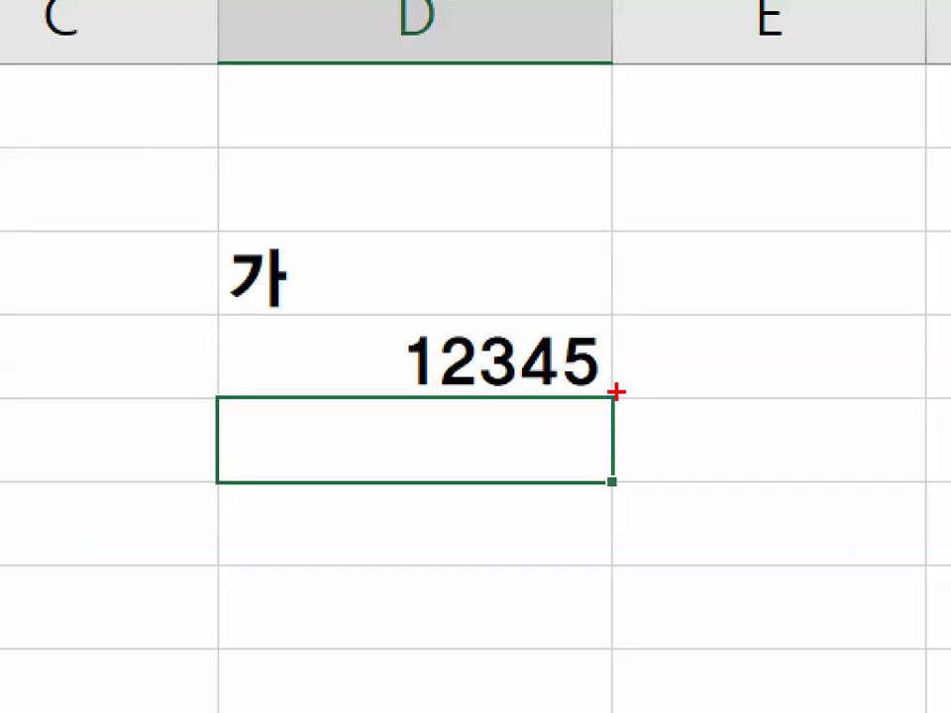
{"action": "mouse_move", "coordinate": [617, 392]}
{"action": "left_mouse_down"}
{"action": "mouse_move", "coordinate": [601, 392]}
{"action": "mouse_move", "coordinate": [606, 355]}
{"action": "mouse_move", "coordinate": [634, 392]}
{"action": "left_mouse_up"}
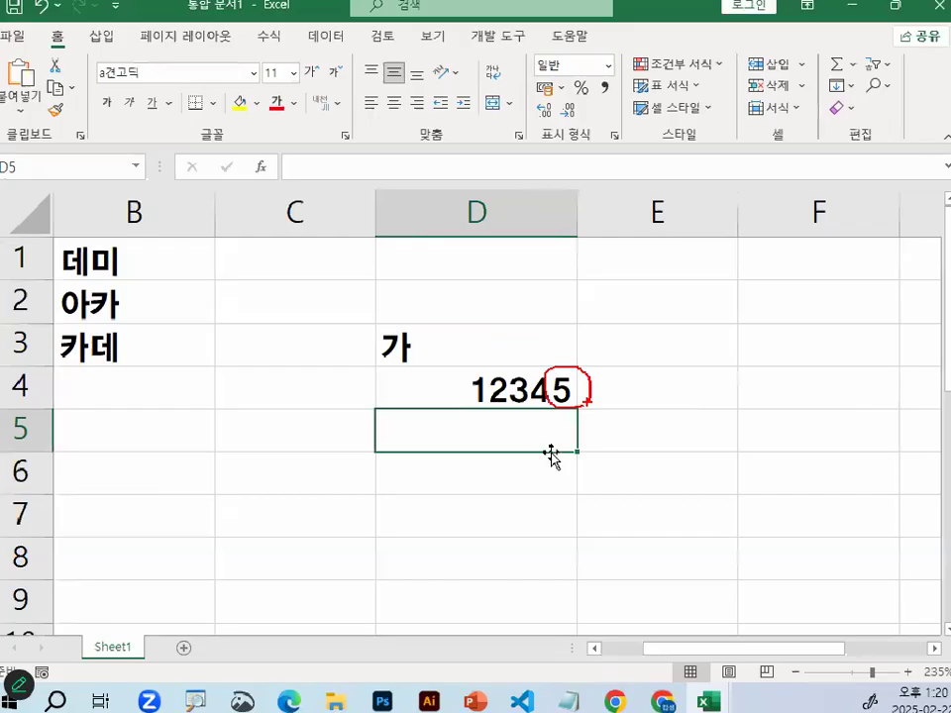
Enter the number 5 in cell D6 and compare its alignment with the character 가 in D3
{"action": "left_click", "coordinate": [558, 463]}
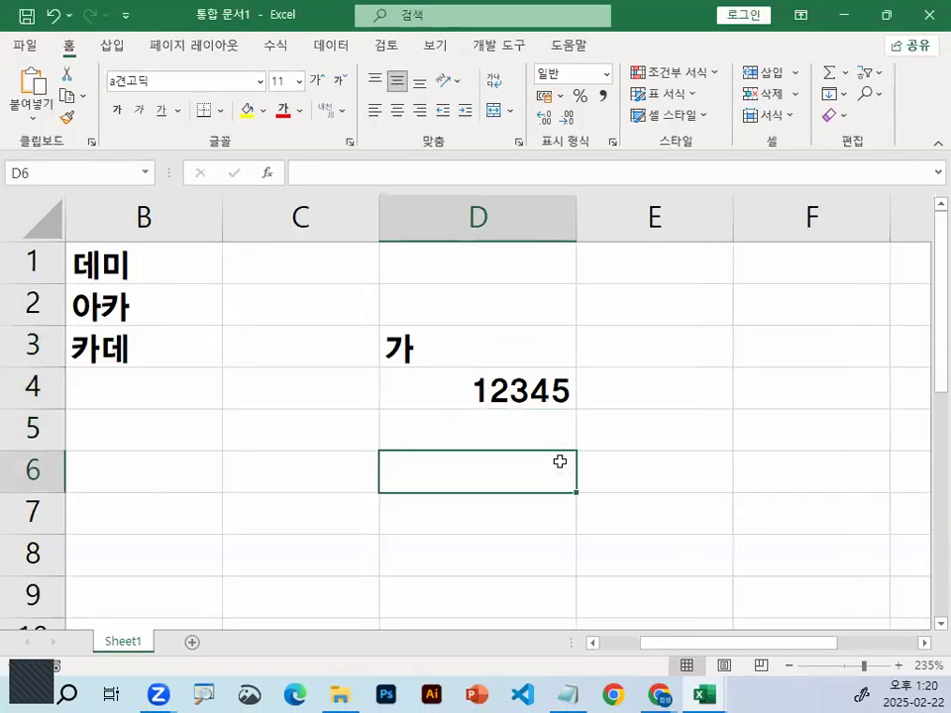
{"action": "type", "text": "5"}
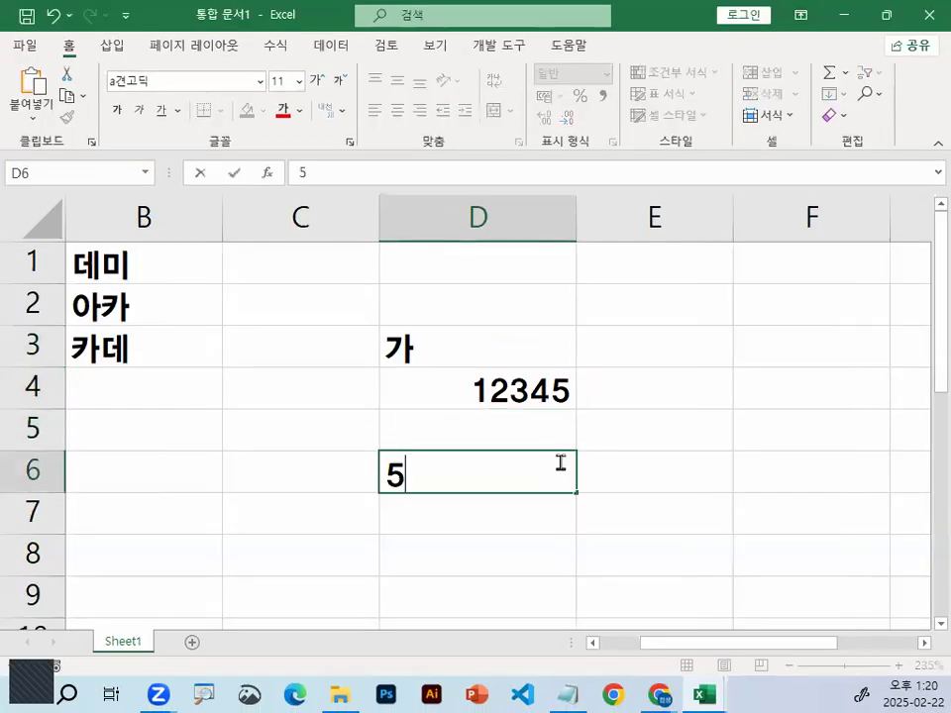
{"action": "key", "text": "Return"}
{"action": "left_click_drag", "start_coordinate": [593, 494], "coordinate": [603, 488]}
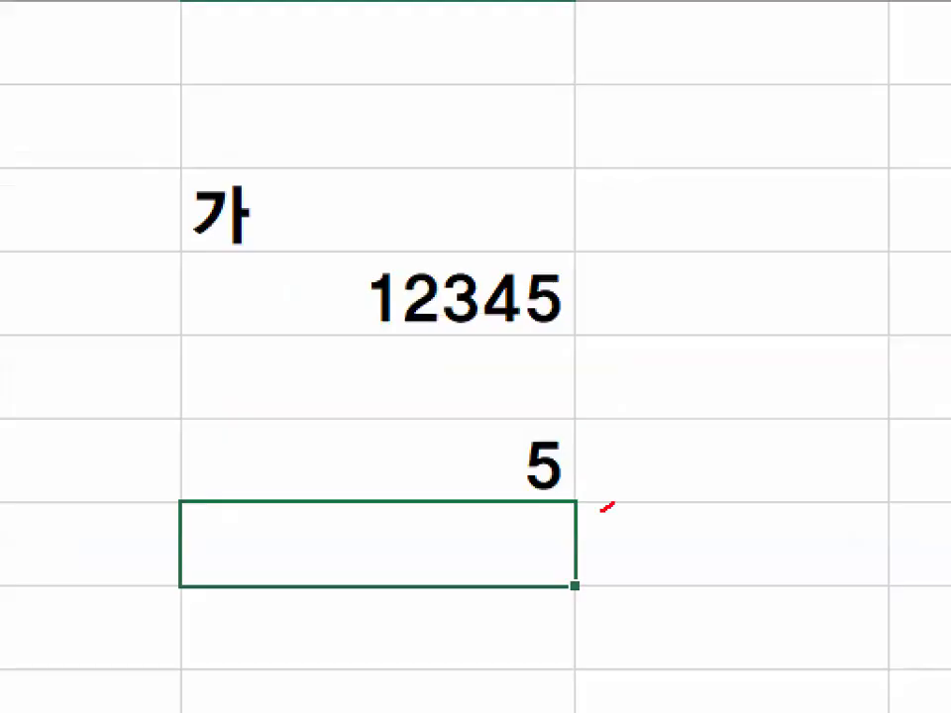
{"action": "left_click_drag", "start_coordinate": [229, 153], "coordinate": [300, 212]}
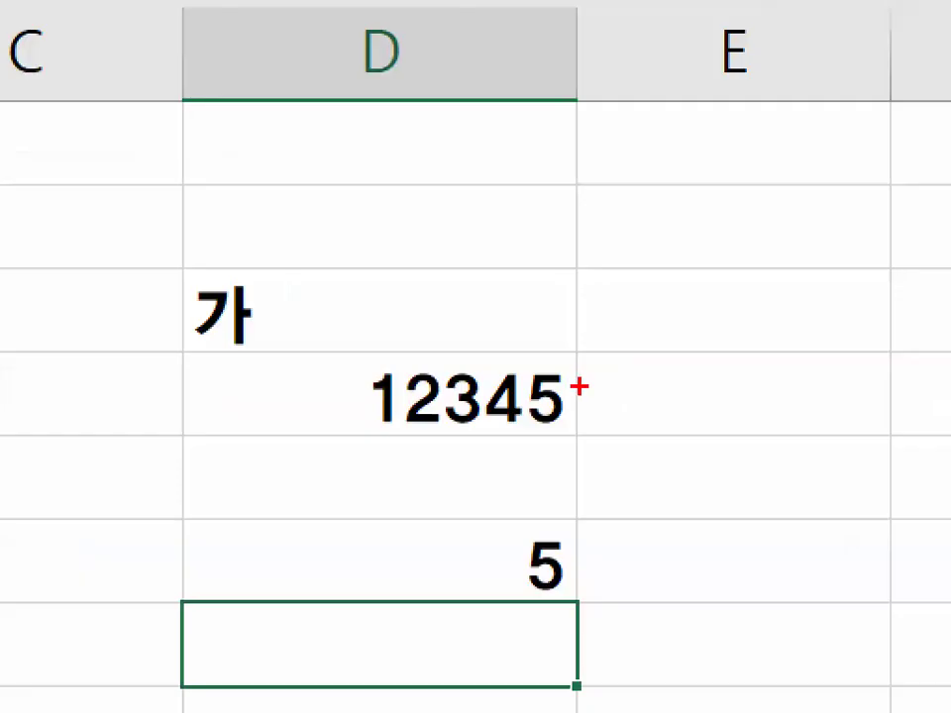
Circle the last digit of 12345 in D4 on screen and sketch a 5 at each side of cell E4
{"action": "mouse_move", "coordinate": [540, 420]}
{"action": "left_mouse_down"}
{"action": "mouse_move", "coordinate": [551, 358]}
{"action": "mouse_move", "coordinate": [582, 420]}
{"action": "left_mouse_up"}
{"action": "mouse_move", "coordinate": [532, 340]}
{"action": "left_mouse_down"}
{"action": "mouse_move", "coordinate": [556, 329]}
{"action": "mouse_move", "coordinate": [589, 252]}
{"action": "left_mouse_up"}
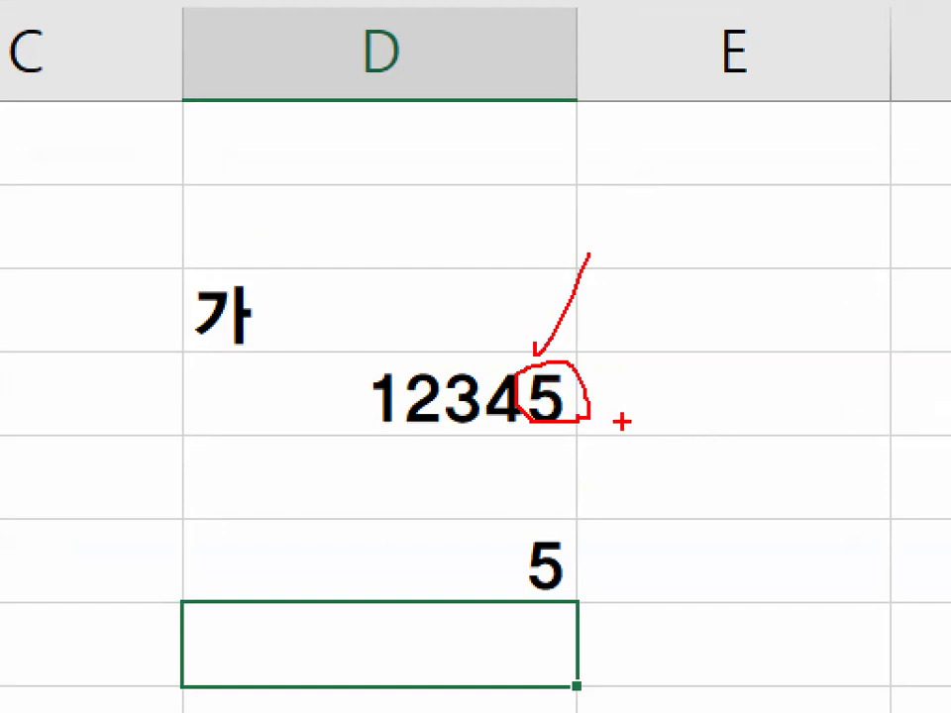
{"action": "left_click_drag", "start_coordinate": [850, 347], "coordinate": [832, 425]}
{"action": "left_click_drag", "start_coordinate": [831, 359], "coordinate": [892, 360]}
{"action": "mouse_move", "coordinate": [613, 361]}
{"action": "left_mouse_down"}
{"action": "mouse_move", "coordinate": [612, 388]}
{"action": "mouse_move", "coordinate": [649, 427]}
{"action": "mouse_move", "coordinate": [606, 421]}
{"action": "left_mouse_up"}
{"action": "left_click_drag", "start_coordinate": [600, 361], "coordinate": [664, 360]}
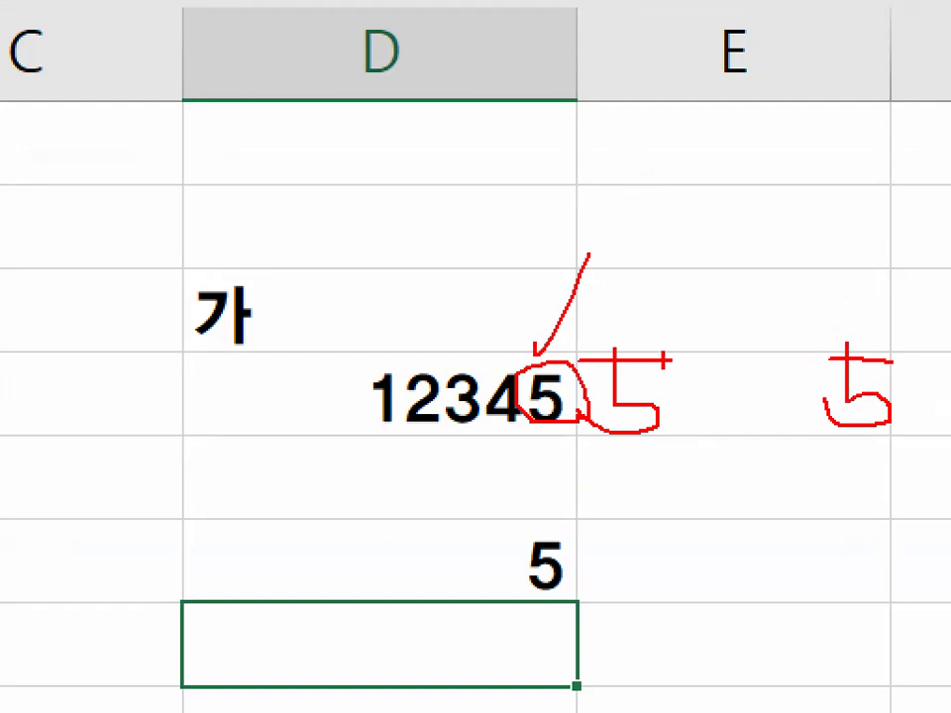
{"action": "key", "text": "Escape"}
Extract the last character of D4 into cell E4 with the formula =RIGHT(D4,1)
{"action": "left_click", "coordinate": [924, 644]}
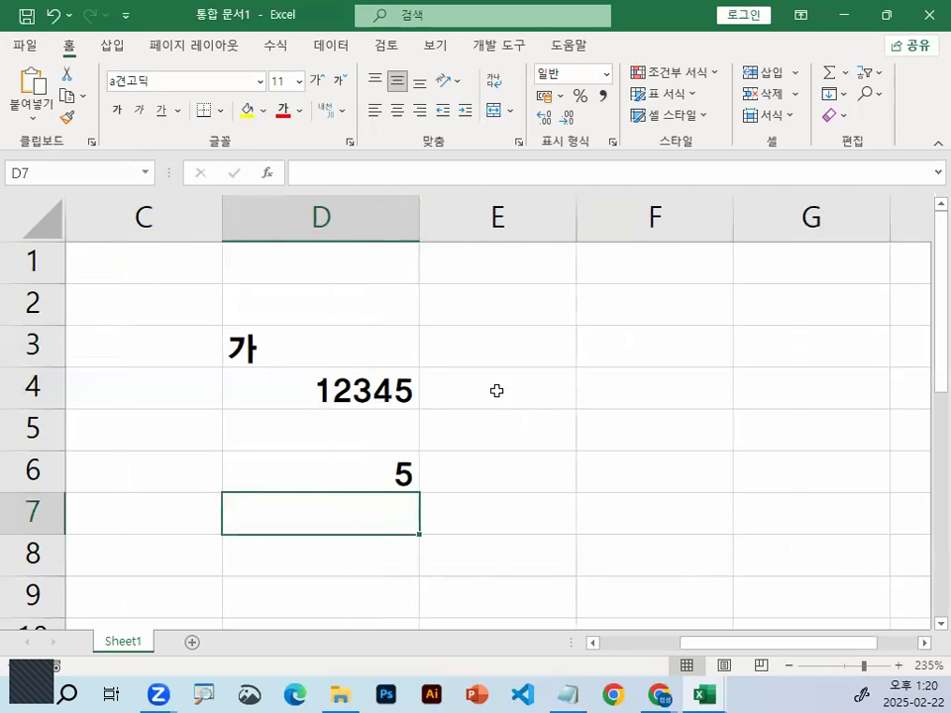
{"action": "left_click", "coordinate": [496, 389]}
{"action": "type", "text": "=ㄱ"}
{"action": "key", "text": "BackSpace"}
{"action": "type", "text": "RIGHT("}
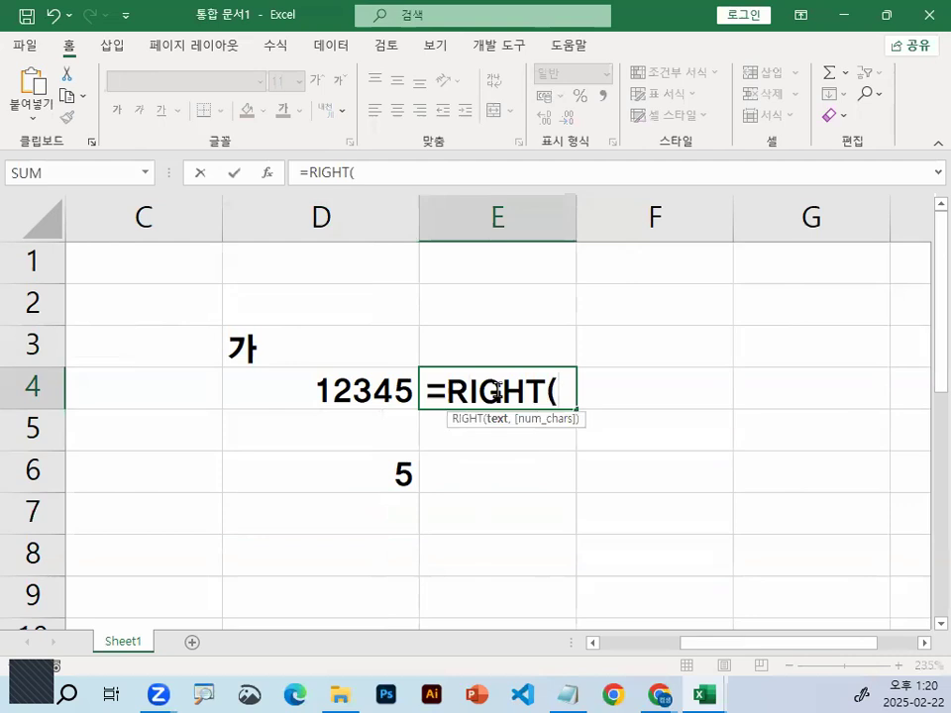
{"action": "left_click", "coordinate": [350, 385]}
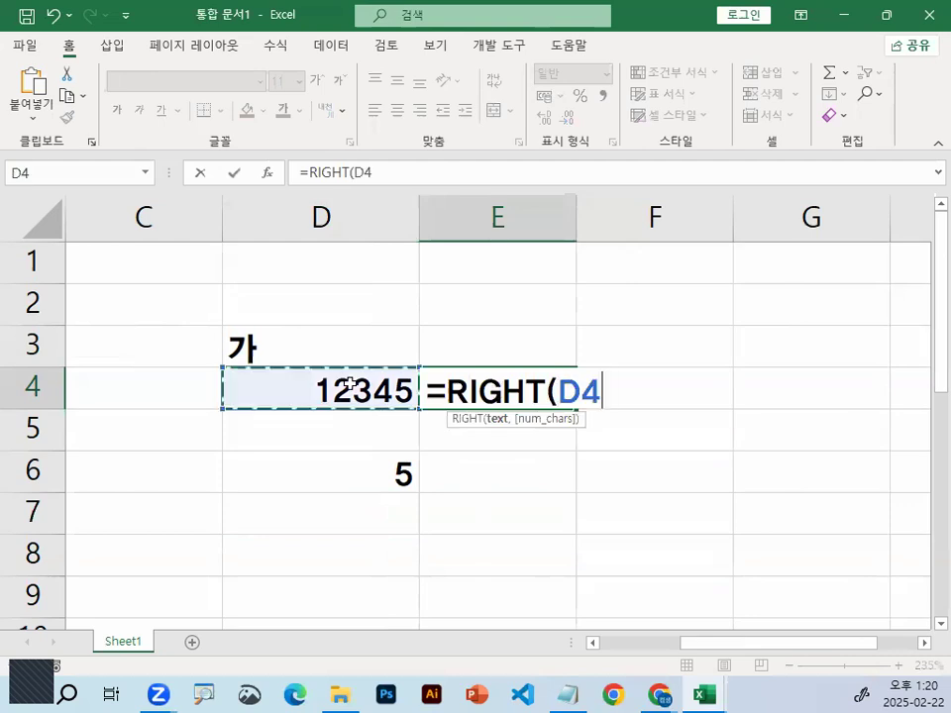
{"action": "type", "text": ",1)"}
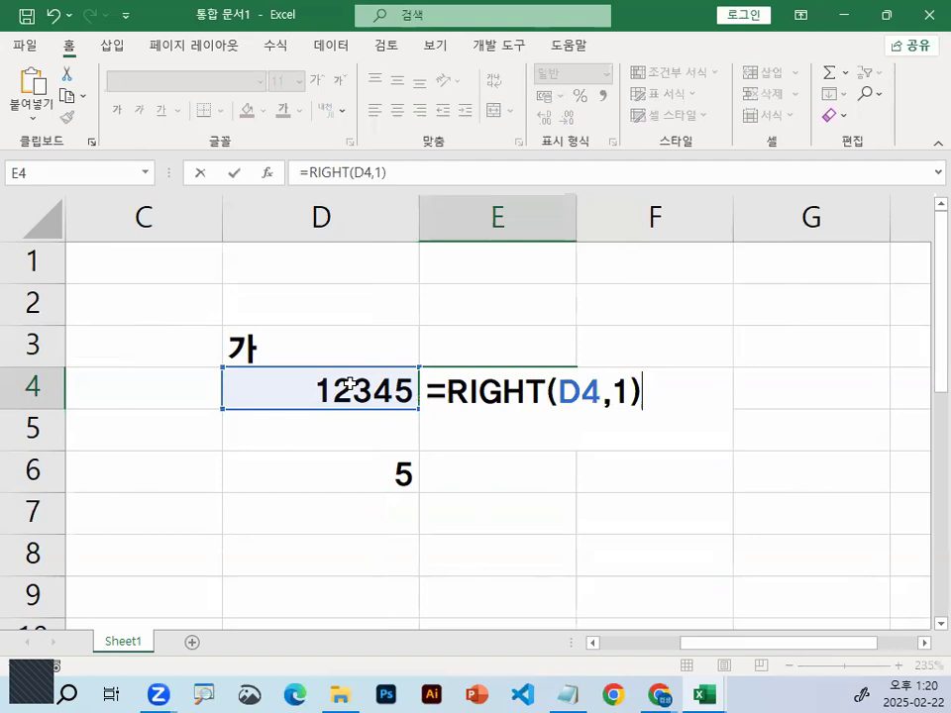
{"action": "key", "text": "Return"}
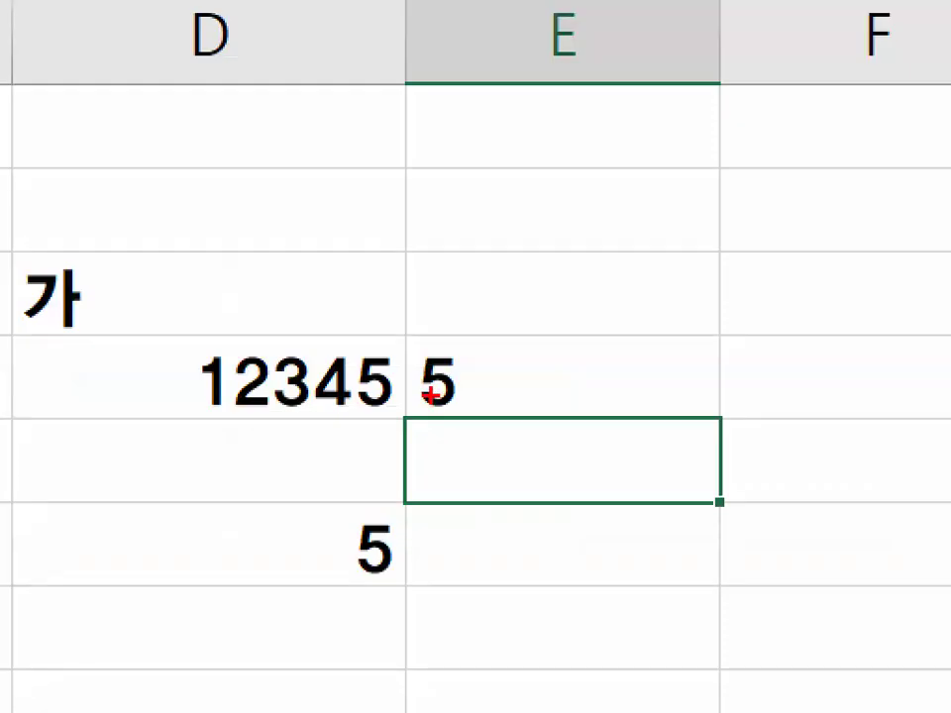
Mark the extracted 5 in E4 on screen and examine its alignment against the source number in D4
{"action": "mouse_move", "coordinate": [432, 392]}
{"action": "left_mouse_down"}
{"action": "mouse_move", "coordinate": [482, 401]}
{"action": "mouse_move", "coordinate": [363, 398]}
{"action": "left_mouse_up"}
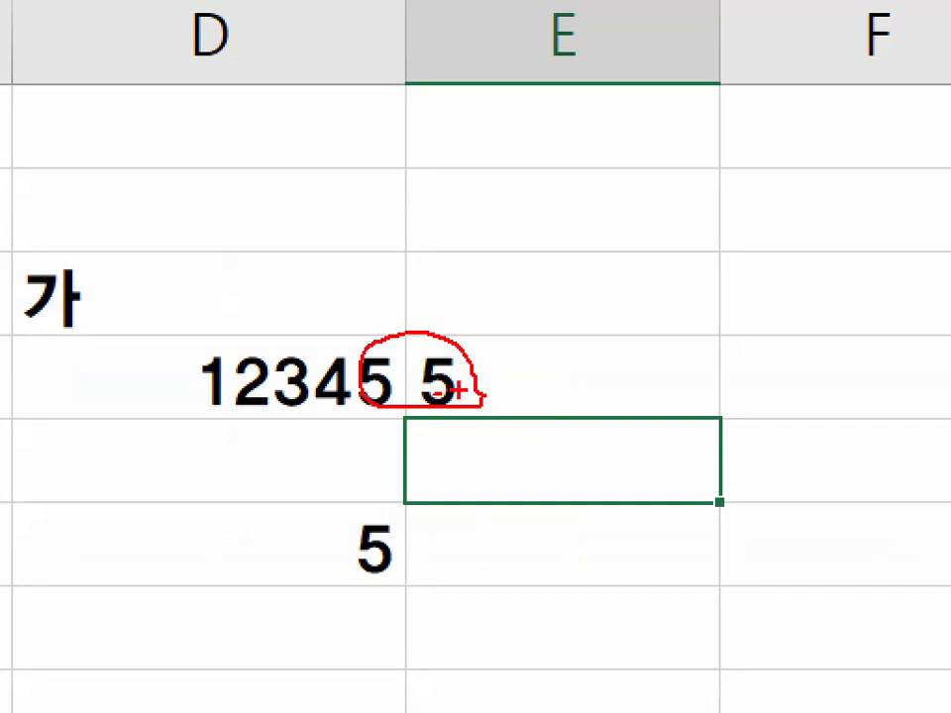
{"action": "mouse_move", "coordinate": [492, 394]}
{"action": "left_mouse_down"}
{"action": "mouse_move", "coordinate": [427, 324]}
{"action": "mouse_move", "coordinate": [459, 366]}
{"action": "left_mouse_up"}
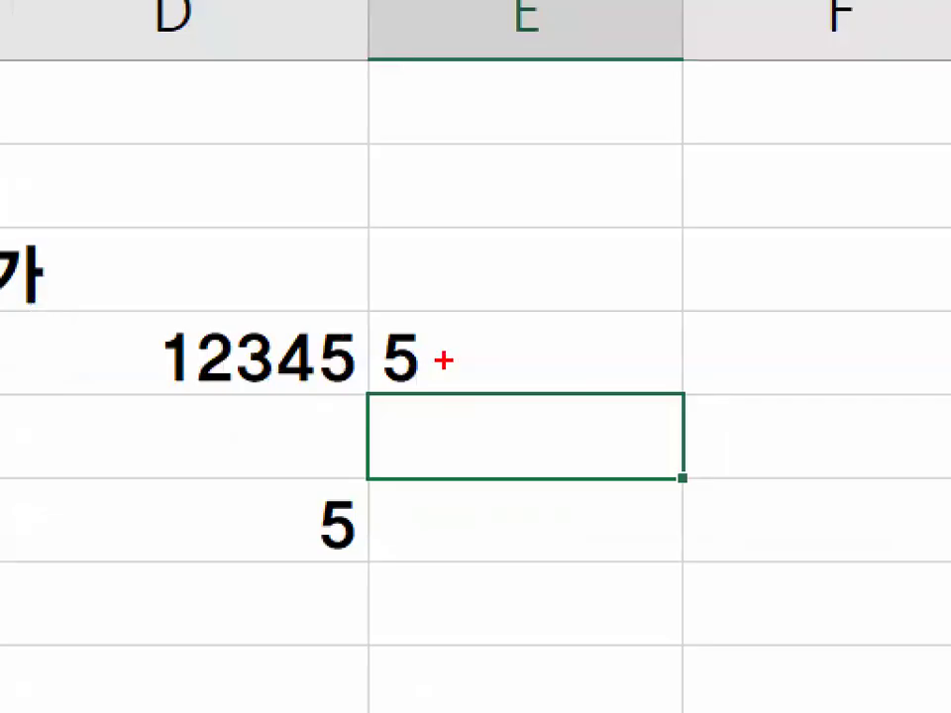
{"action": "mouse_move", "coordinate": [457, 394]}
{"action": "left_mouse_down"}
{"action": "mouse_move", "coordinate": [423, 400]}
{"action": "mouse_move", "coordinate": [378, 384]}
{"action": "left_mouse_up"}
{"action": "mouse_move", "coordinate": [510, 162]}
{"action": "left_mouse_down"}
{"action": "mouse_move", "coordinate": [520, 278]}
{"action": "mouse_move", "coordinate": [482, 262]}
{"action": "left_mouse_up"}
{"action": "left_click_drag", "start_coordinate": [502, 184], "coordinate": [585, 186]}
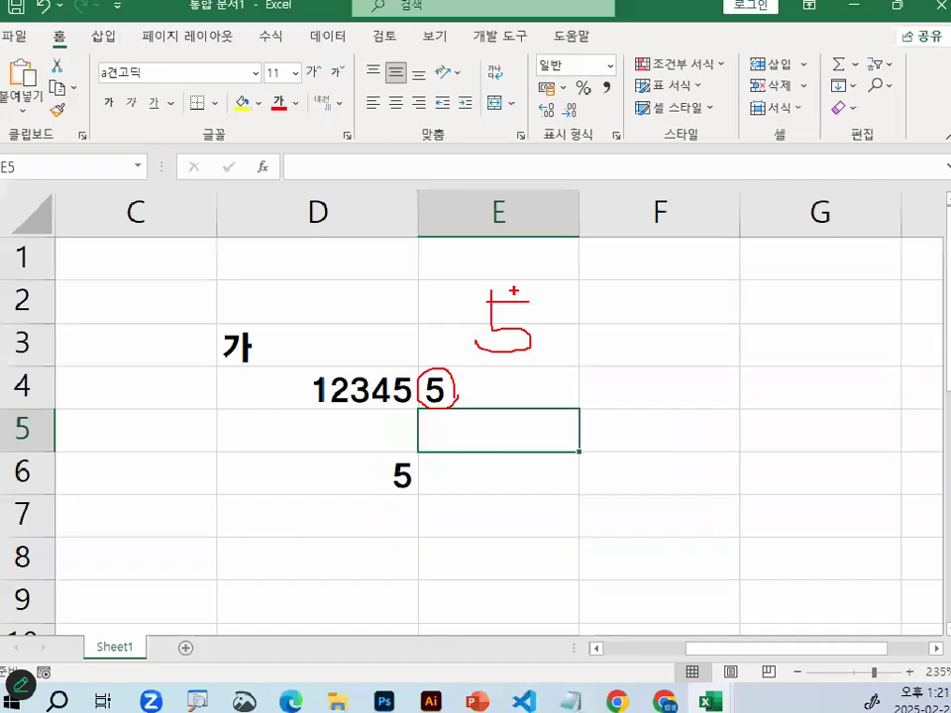
{"action": "key", "text": "Escape"}
Write the logical test =E4=5 in cell F4, marking the extracted value in E4 on screen
{"action": "left_click", "coordinate": [924, 643]}
{"action": "left_click", "coordinate": [505, 403]}
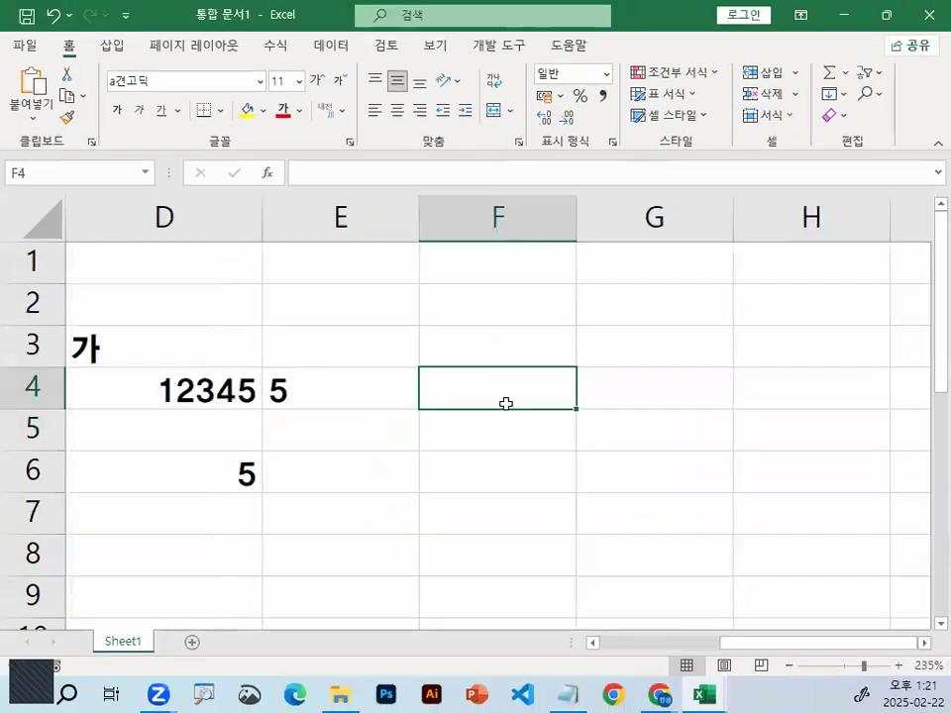
{"action": "type", "text": "="}
{"action": "left_click", "coordinate": [327, 401]}
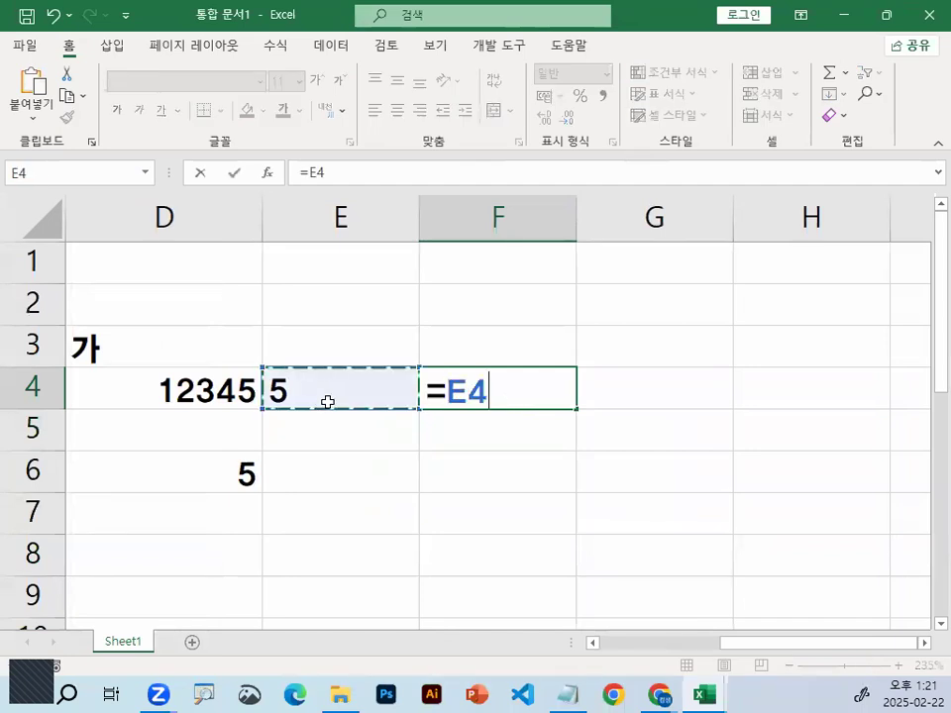
{"action": "left_click_drag", "start_coordinate": [311, 390], "coordinate": [315, 385]}
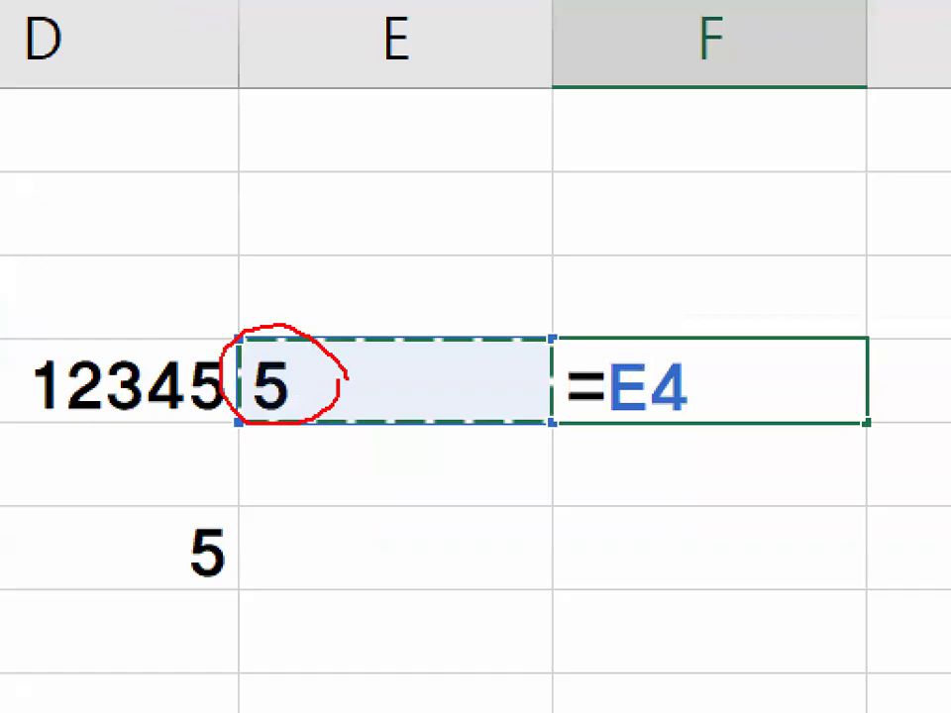
{"action": "key", "text": "Escape"}
{"action": "type", "text": "=5"}
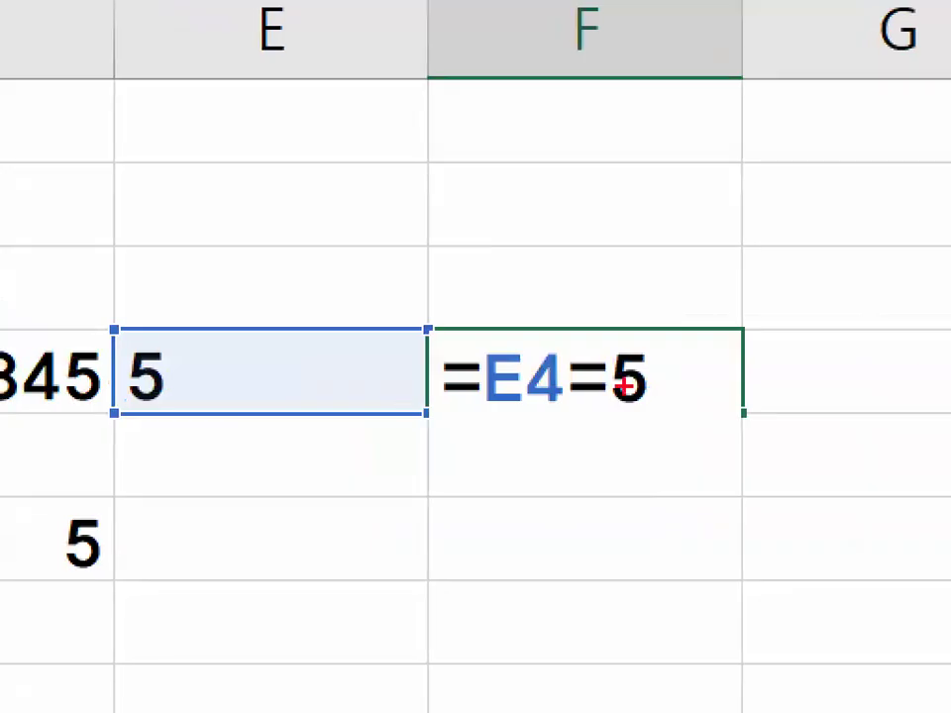
Mark the value in E4 and the comparison value 5 in F4's formula on screen, linking them to compare their data types
{"action": "left_click_drag", "start_coordinate": [541, 405], "coordinate": [532, 410]}
{"action": "left_click_drag", "start_coordinate": [670, 406], "coordinate": [606, 394]}
{"action": "mouse_move", "coordinate": [187, 405]}
{"action": "left_mouse_down"}
{"action": "mouse_move", "coordinate": [119, 339]}
{"action": "mouse_move", "coordinate": [262, 380]}
{"action": "mouse_move", "coordinate": [170, 405]}
{"action": "left_mouse_up"}
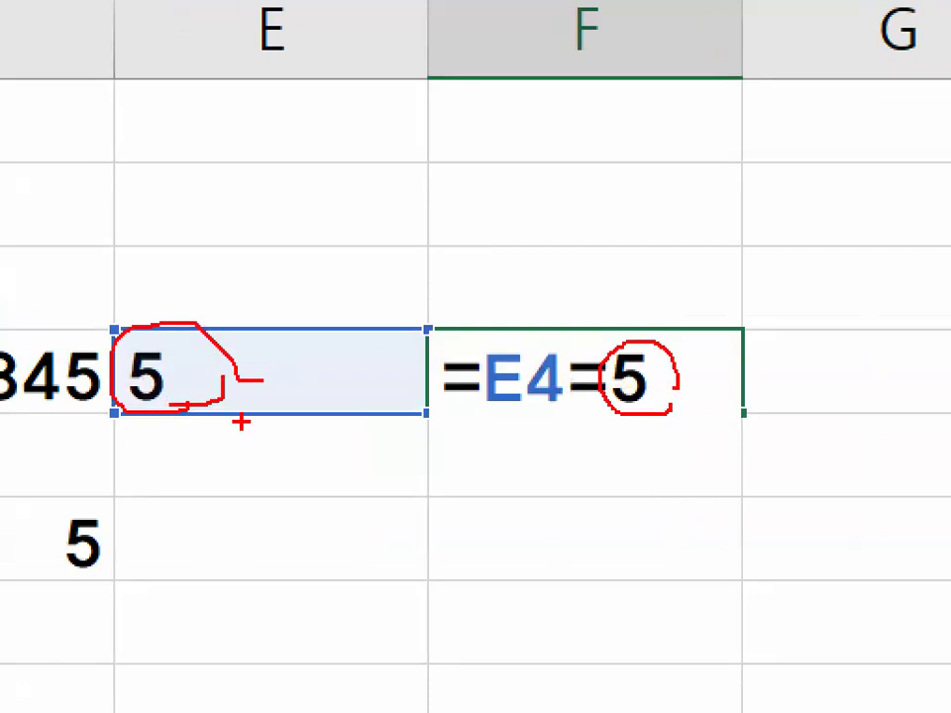
{"action": "mouse_move", "coordinate": [664, 309]}
{"action": "left_mouse_down"}
{"action": "mouse_move", "coordinate": [668, 340]}
{"action": "mouse_move", "coordinate": [722, 267]}
{"action": "left_mouse_up"}
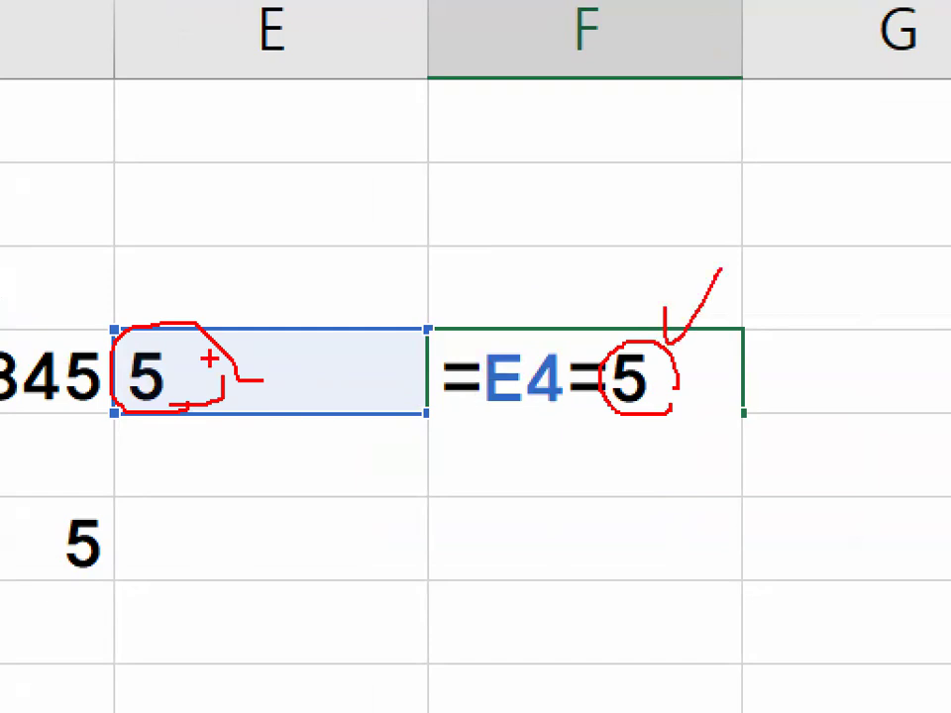
{"action": "left_click_drag", "start_coordinate": [171, 325], "coordinate": [233, 220]}
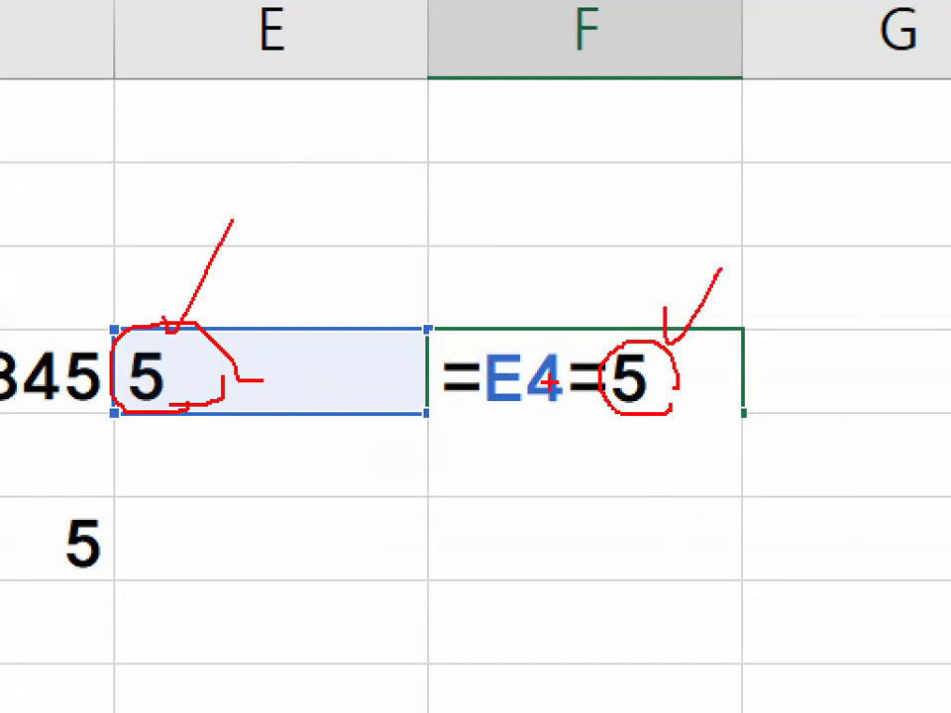
{"action": "mouse_move", "coordinate": [170, 411]}
{"action": "left_mouse_down"}
{"action": "mouse_move", "coordinate": [631, 457]}
{"action": "mouse_move", "coordinate": [668, 432]}
{"action": "left_mouse_up"}
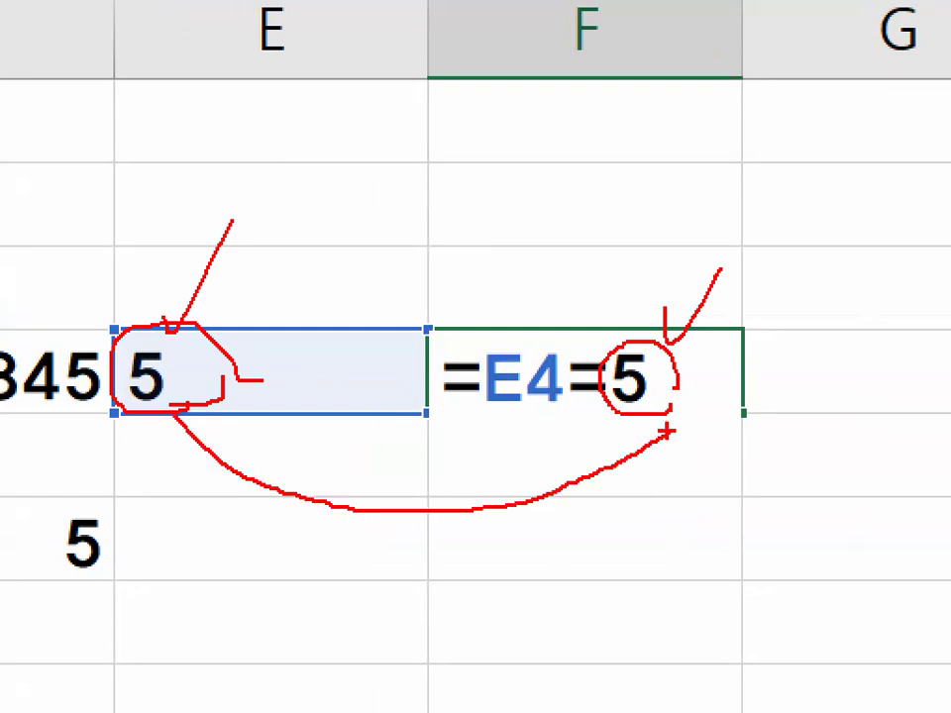
{"action": "mouse_move", "coordinate": [650, 307]}
{"action": "left_mouse_down"}
{"action": "mouse_move", "coordinate": [672, 315]}
{"action": "mouse_move", "coordinate": [734, 198]}
{"action": "left_mouse_up"}
{"action": "mouse_move", "coordinate": [121, 294]}
{"action": "left_mouse_down"}
{"action": "mouse_move", "coordinate": [139, 327]}
{"action": "mouse_move", "coordinate": [222, 244]}
{"action": "left_mouse_up"}
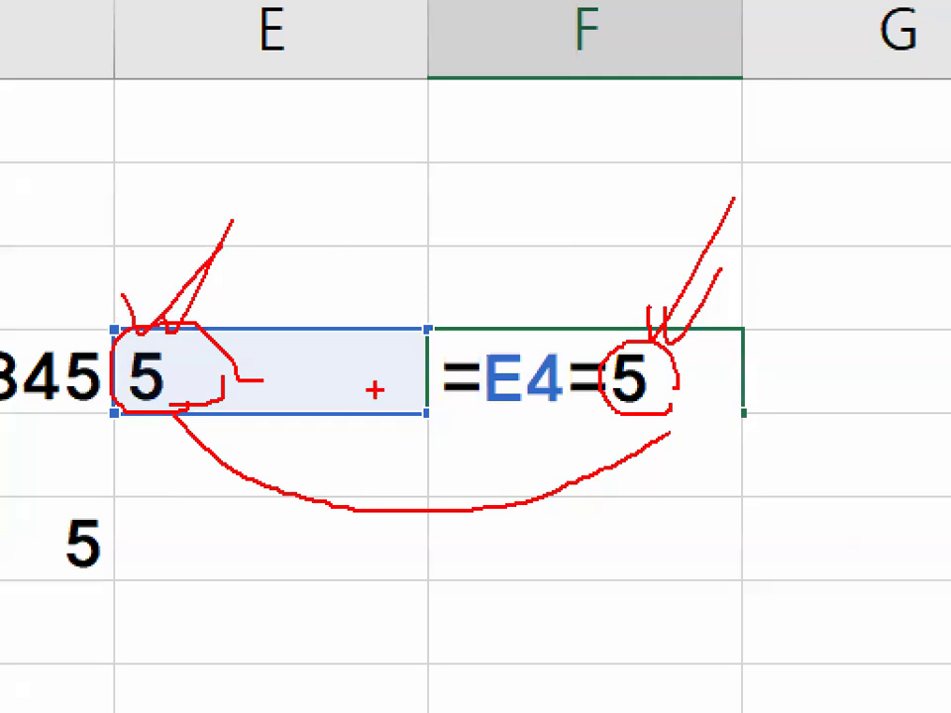
Mark the comparison value 5 in cell F4 and enter the formula =E4=5
{"action": "left_click_drag", "start_coordinate": [609, 330], "coordinate": [565, 426]}
{"action": "left_click_drag", "start_coordinate": [563, 363], "coordinate": [606, 437]}
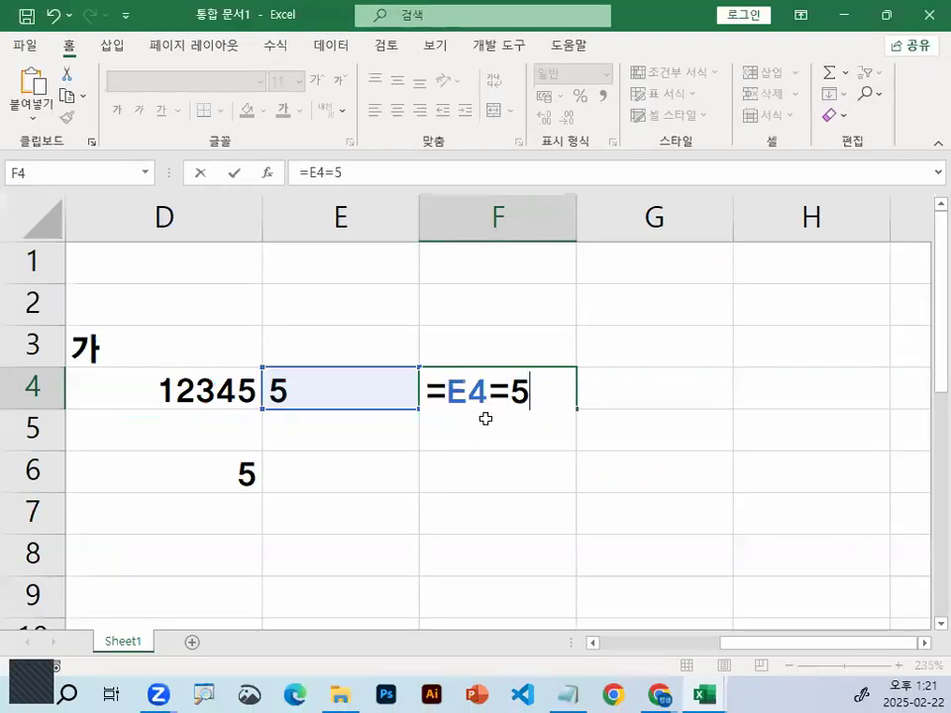
{"action": "key", "text": "Return"}
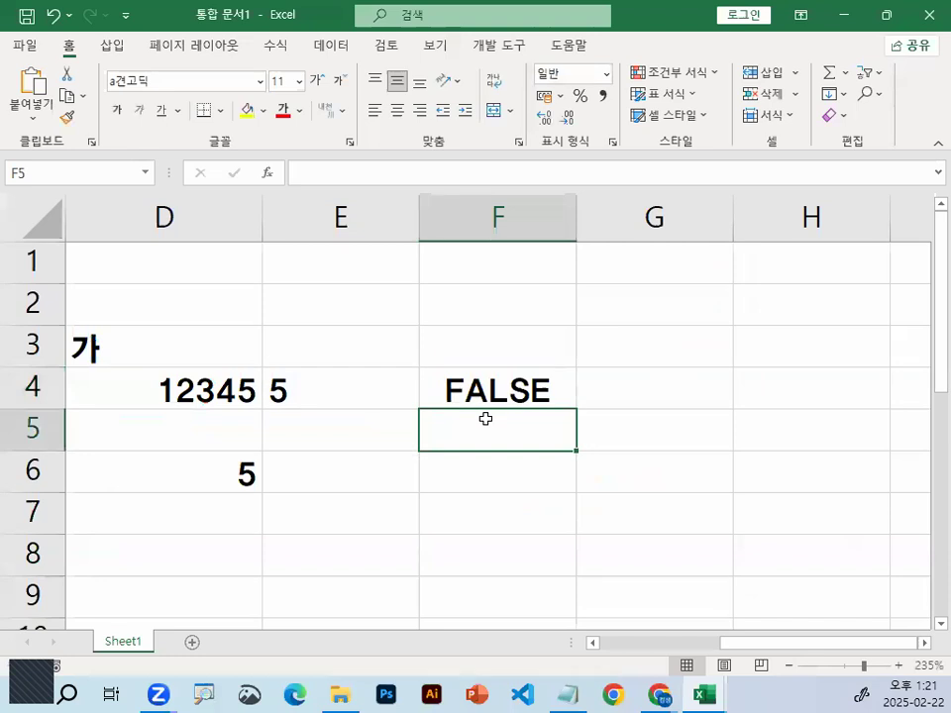
Switch to the Notepad lecture notes, highlight the 문자데이터 성격으로 변함 line, and return to the worksheet
{"action": "left_click", "coordinate": [544, 387]}
{"action": "left_click", "coordinate": [570, 693]}
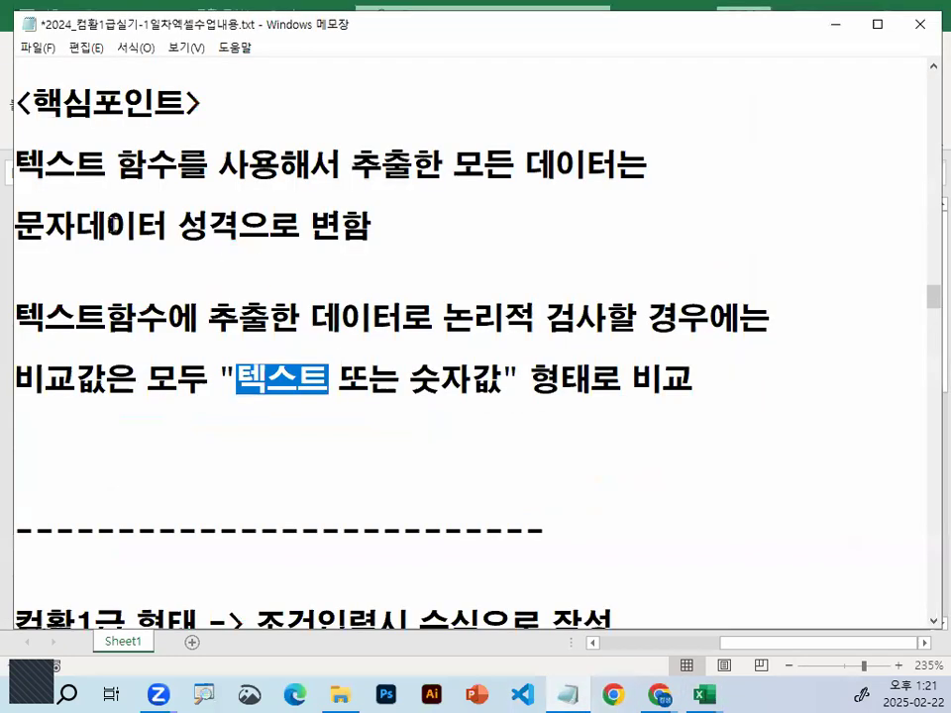
{"action": "left_click_drag", "start_coordinate": [45, 227], "coordinate": [343, 227]}
{"action": "left_click", "coordinate": [834, 28]}
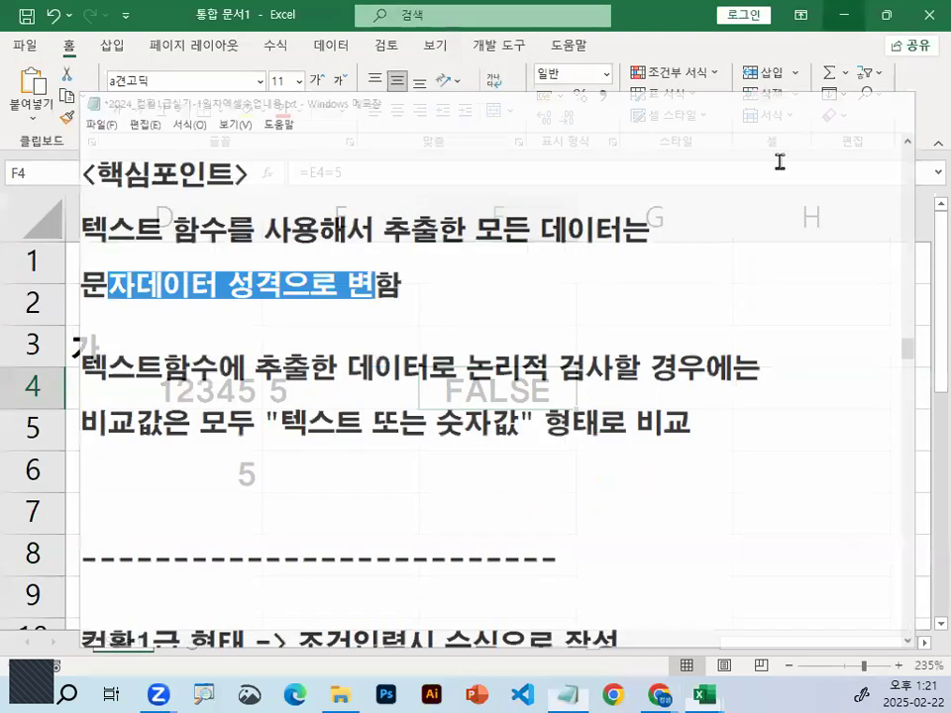
Examine the formula in F4, circling its unquoted comparison value, and leave it unchanged
{"action": "double_click", "coordinate": [503, 406]}
{"action": "key", "text": "ctrl+1"}
{"action": "left_click", "coordinate": [463, 404]}
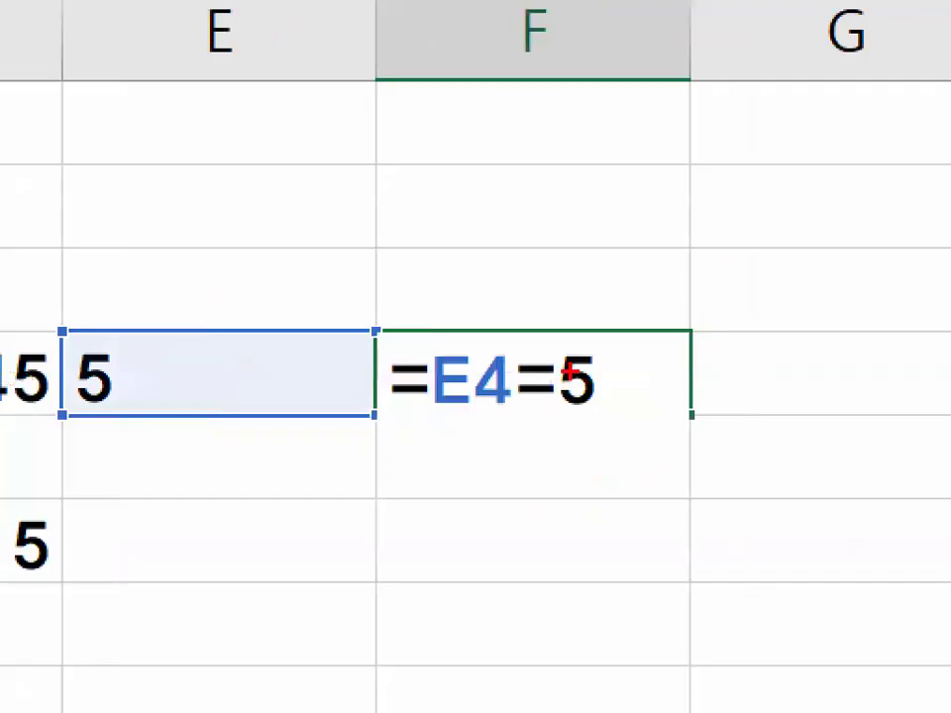
{"action": "left_click_drag", "start_coordinate": [622, 388], "coordinate": [602, 385]}
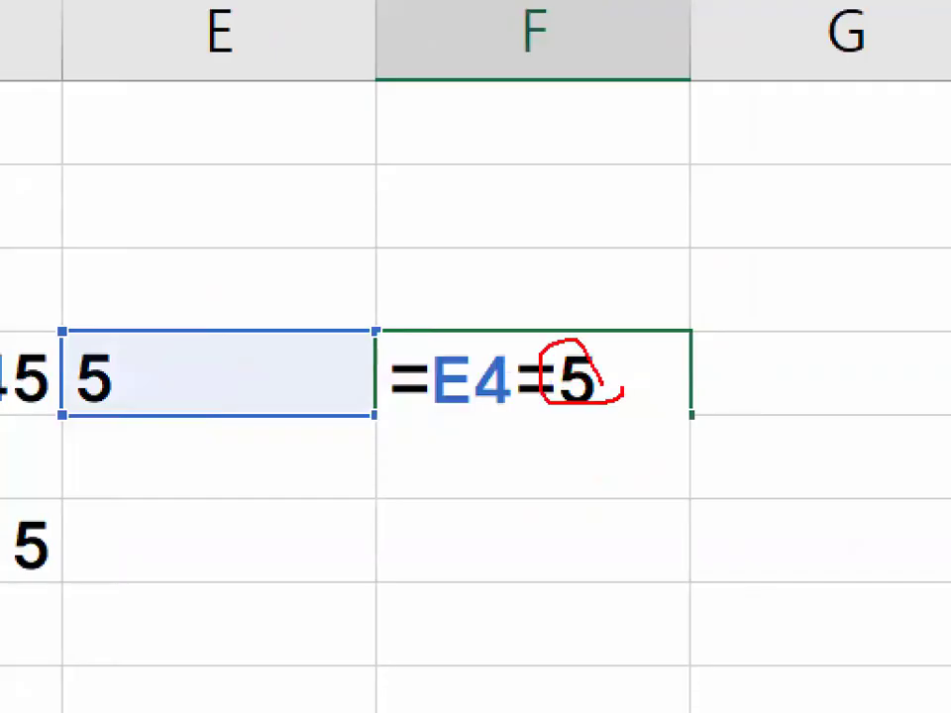
{"action": "key", "text": "Escape"}
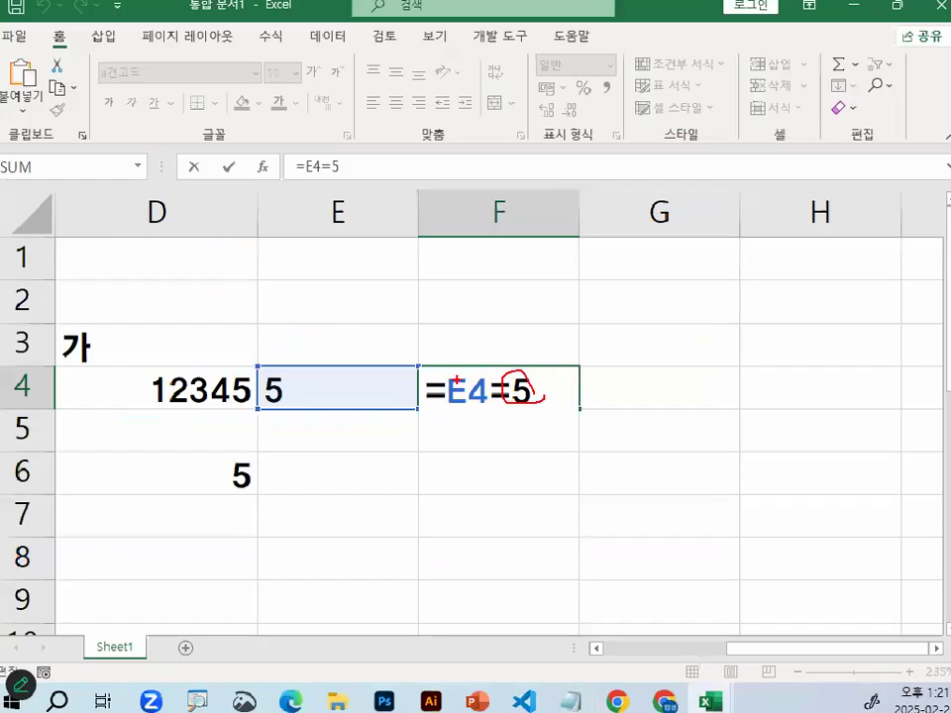
{"action": "key", "text": "Escape"}
Inspect the RIGHT formula in E4 and mark the last digit of its source number in D4
{"action": "double_click", "coordinate": [310, 391]}
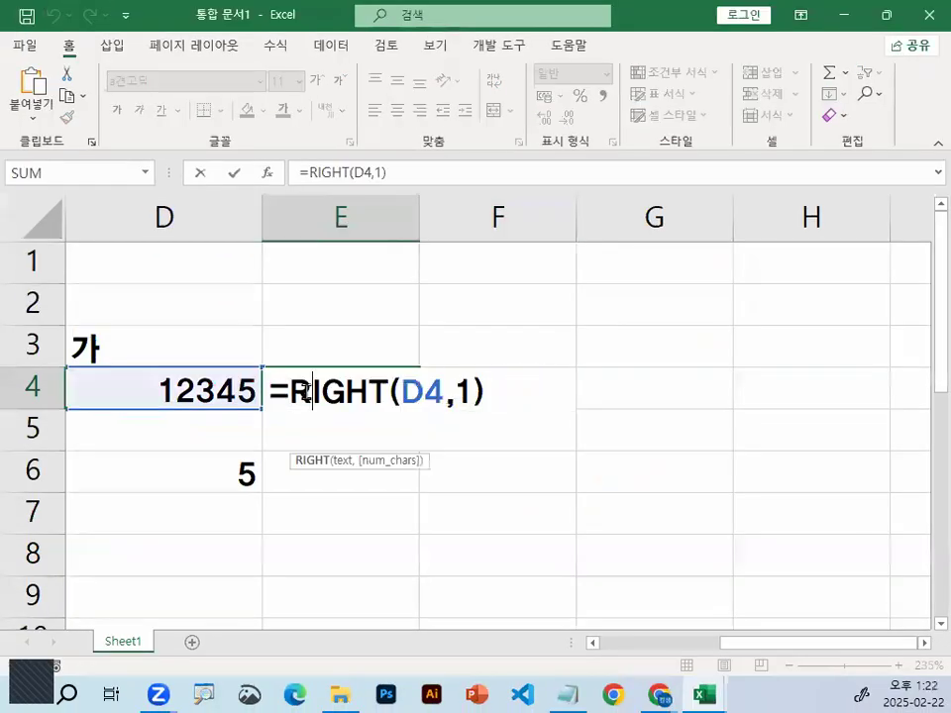
{"action": "key", "text": "Escape"}
{"action": "key", "text": "ctrl+1"}
{"action": "left_click", "coordinate": [243, 393]}
{"action": "mouse_move", "coordinate": [241, 392]}
{"action": "left_mouse_down"}
{"action": "mouse_move", "coordinate": [273, 404]}
{"action": "mouse_move", "coordinate": [243, 365]}
{"action": "left_mouse_up"}
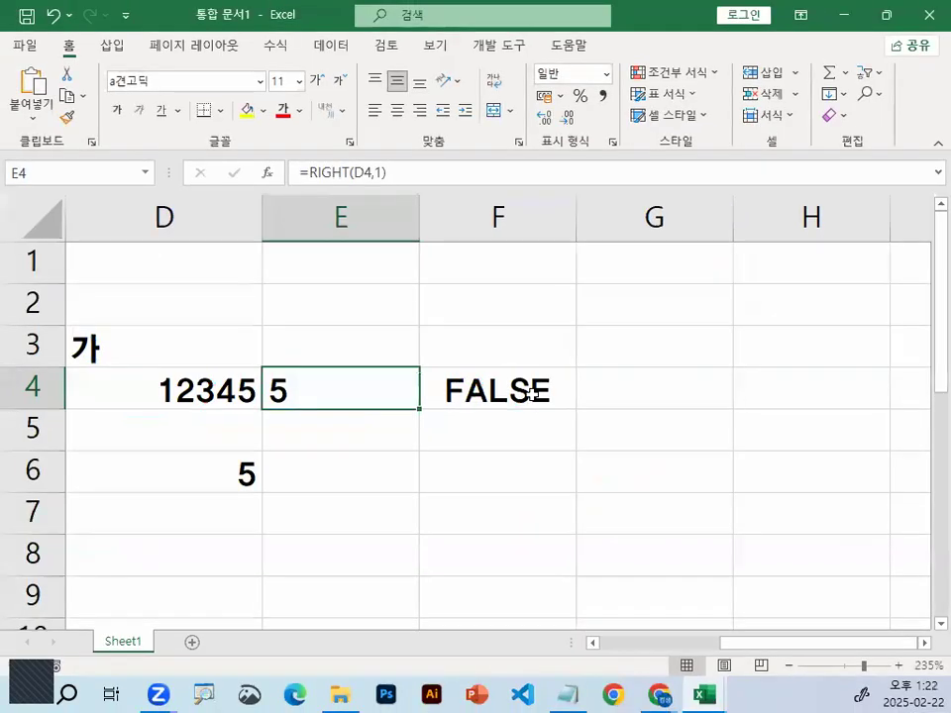
Change the formula in F4 to =E4="5" so it compares against text, circling the quoted value on screen
{"action": "double_click", "coordinate": [841, 382]}
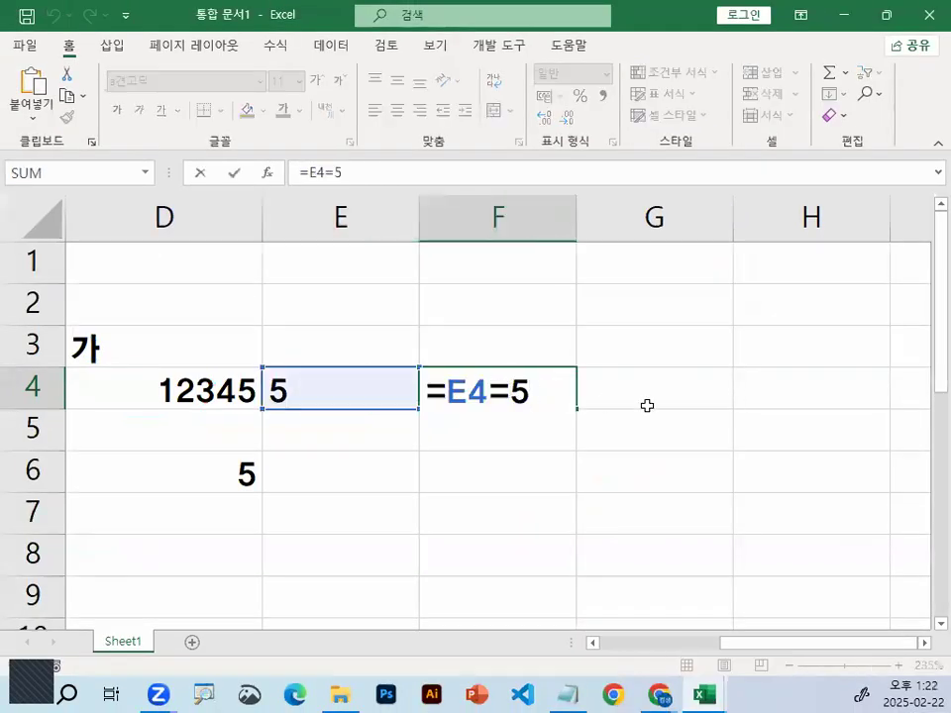
{"action": "type", "text": "\"5"}
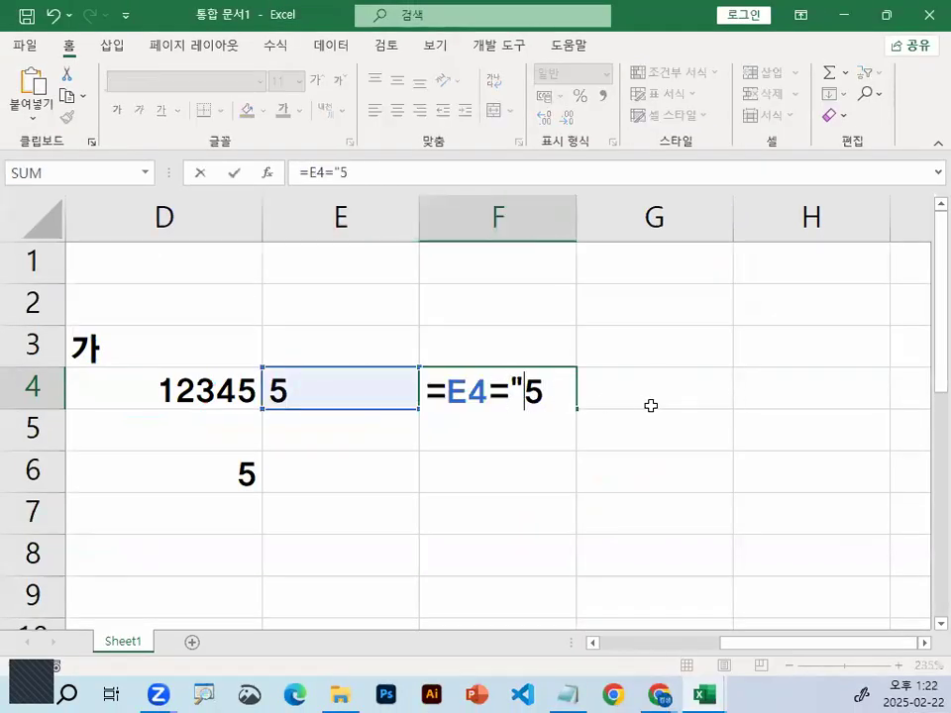
{"action": "type", "text": "\""}
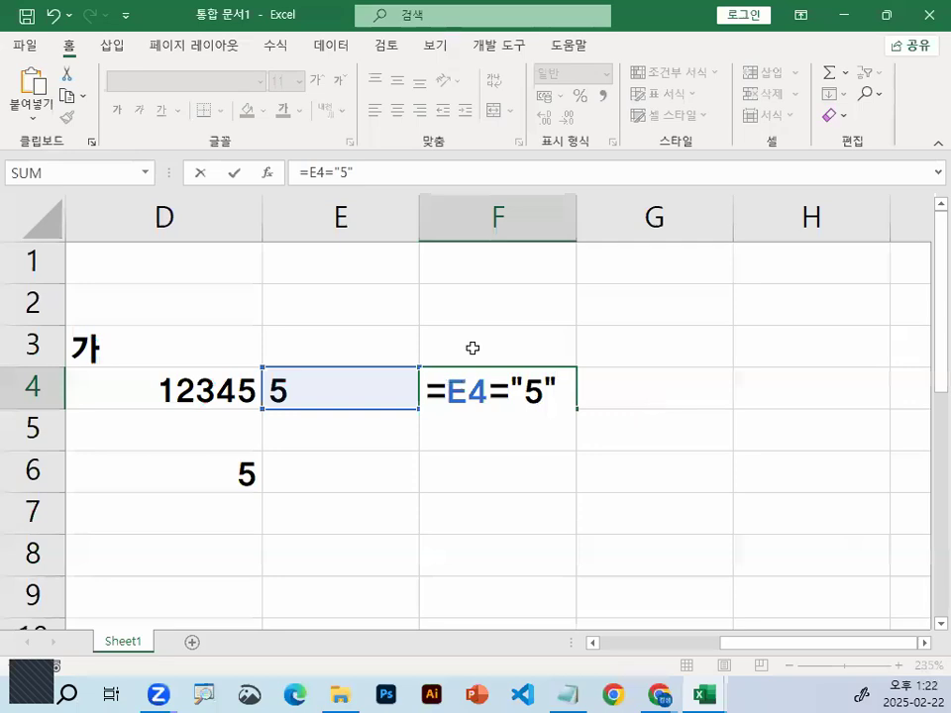
{"action": "key", "text": "ctrl+1"}
{"action": "mouse_move", "coordinate": [576, 399]}
{"action": "left_mouse_down"}
{"action": "mouse_move", "coordinate": [509, 433]}
{"action": "mouse_move", "coordinate": [512, 320]}
{"action": "mouse_move", "coordinate": [564, 388]}
{"action": "left_mouse_up"}
{"action": "key", "text": "Escape"}
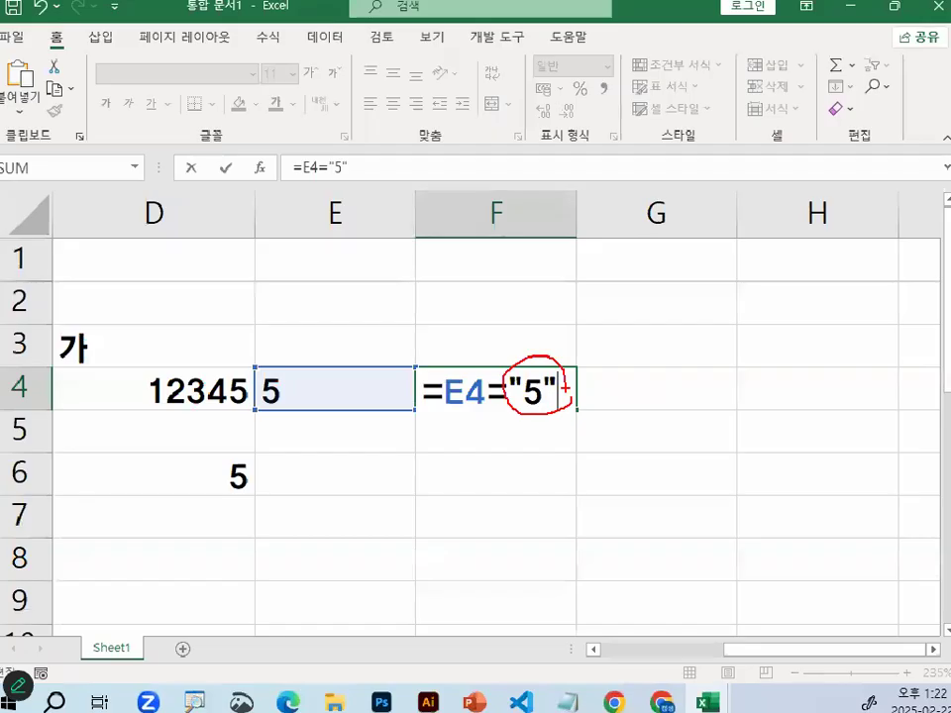
{"action": "key", "text": "Return"}
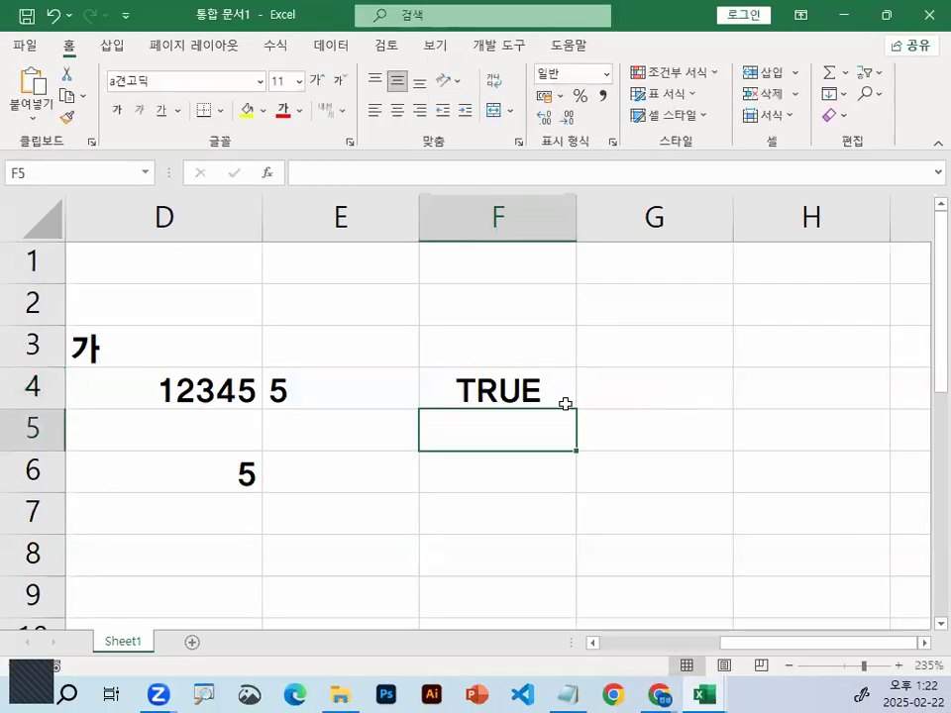
Reexamine F4's formula, circling the quoted comparison value, and leave it unchanged
{"action": "double_click", "coordinate": [525, 396]}
{"action": "key", "text": "ctrl+1"}
{"action": "left_click_drag", "start_coordinate": [577, 400], "coordinate": [558, 376]}
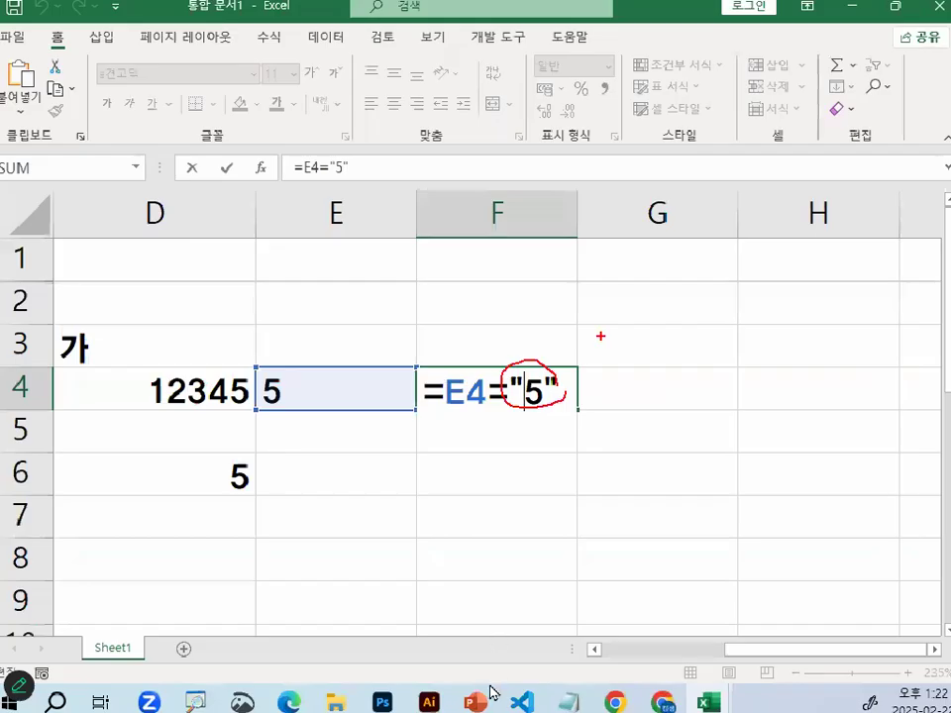
{"action": "key", "text": "Escape"}
Switch to the Notepad notes and review the 핵심포인트 lines about data extracted with text functions
{"action": "left_click", "coordinate": [569, 699]}
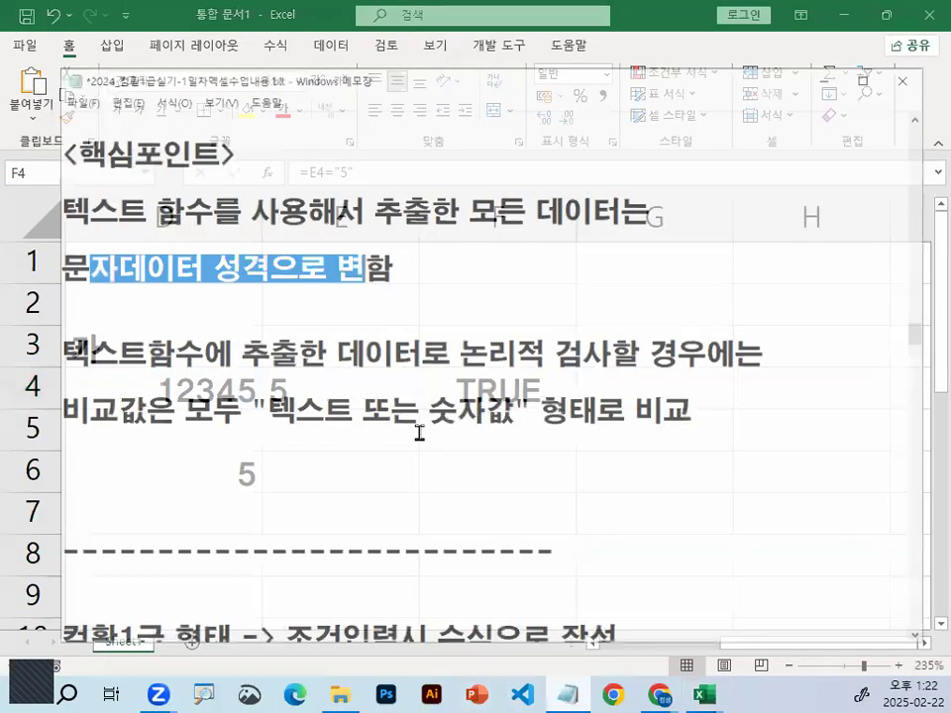
{"action": "left_click_drag", "start_coordinate": [28, 169], "coordinate": [216, 163]}
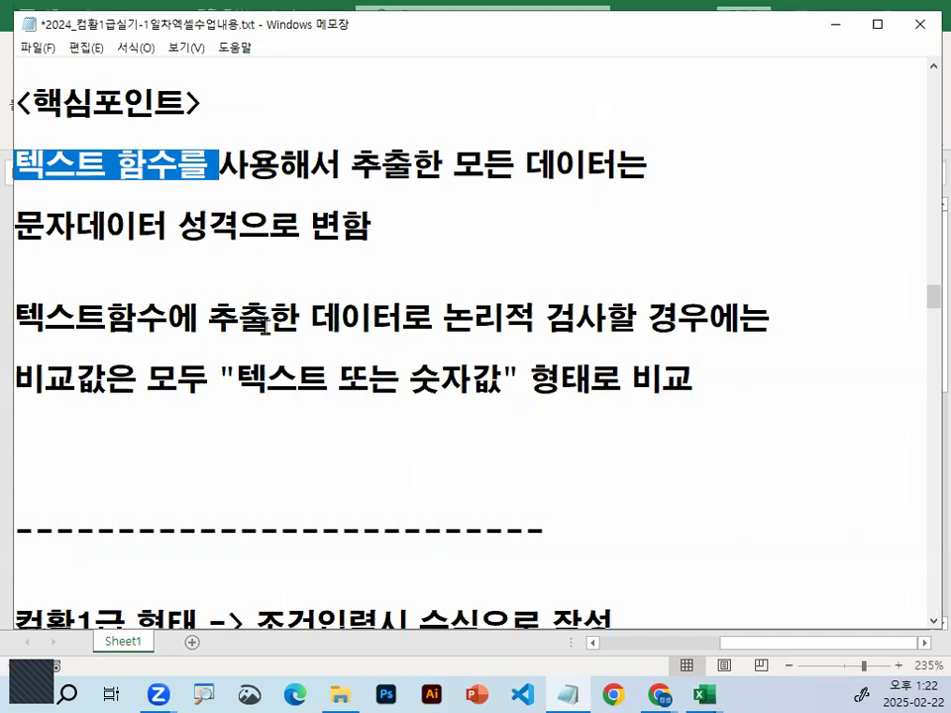
{"action": "left_click_drag", "start_coordinate": [178, 226], "coordinate": [391, 228]}
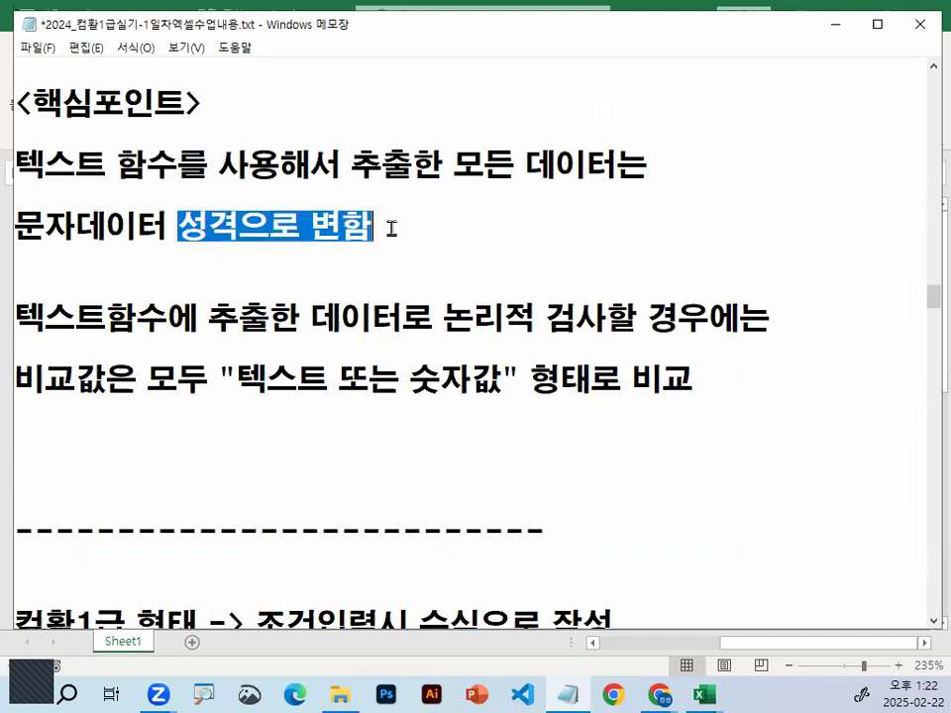
{"action": "left_click", "coordinate": [45, 317]}
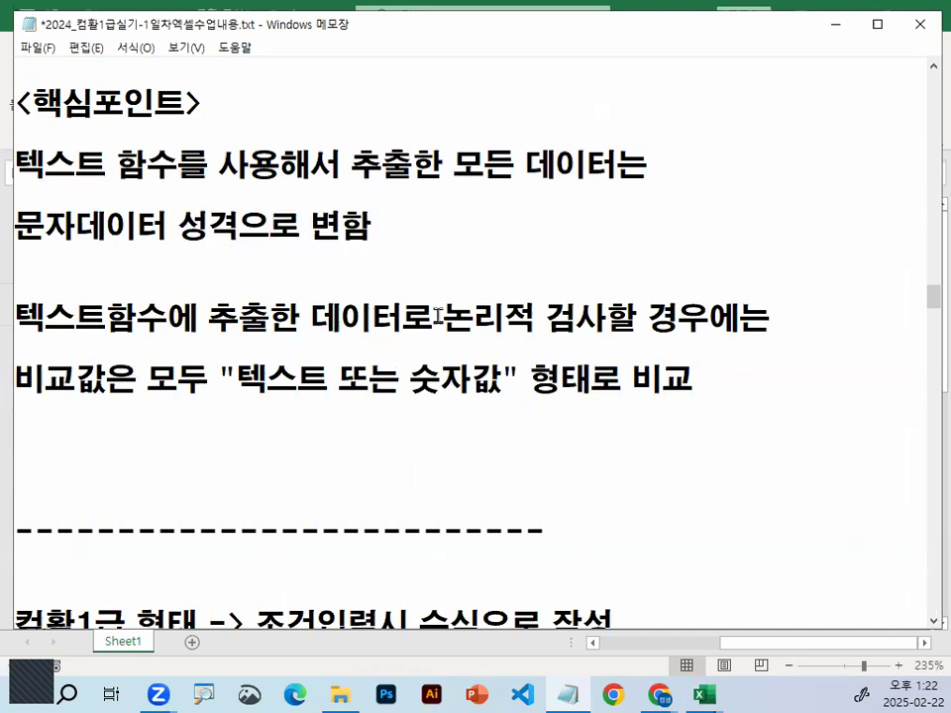
Replace the line starting with 비교값은 모두 in the 핵심포인트 notes with 숫자데이터
{"action": "left_click", "coordinate": [899, 362], "text": "shift"}
{"action": "key", "text": "Home"}
{"action": "key", "text": "shift+End"}
{"action": "key", "text": "Delete"}
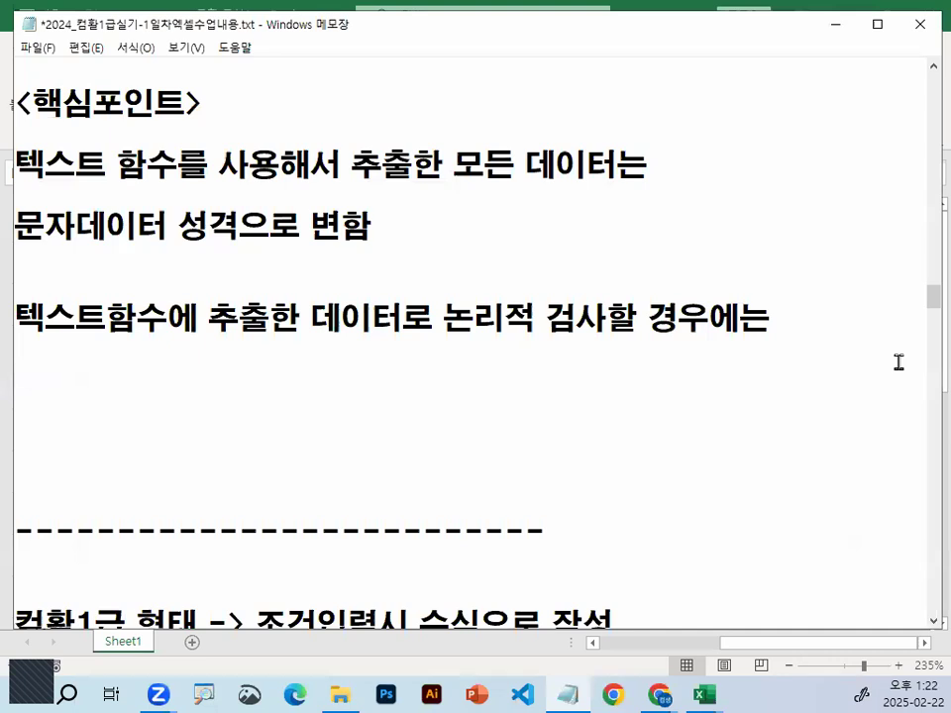
{"action": "type", "text": "TNT"}
{"action": "key", "text": "BackSpace"}
{"action": "key", "text": "BackSpace"}
{"action": "key", "text": "BackSpace"}
{"action": "type", "text": "숫자"}
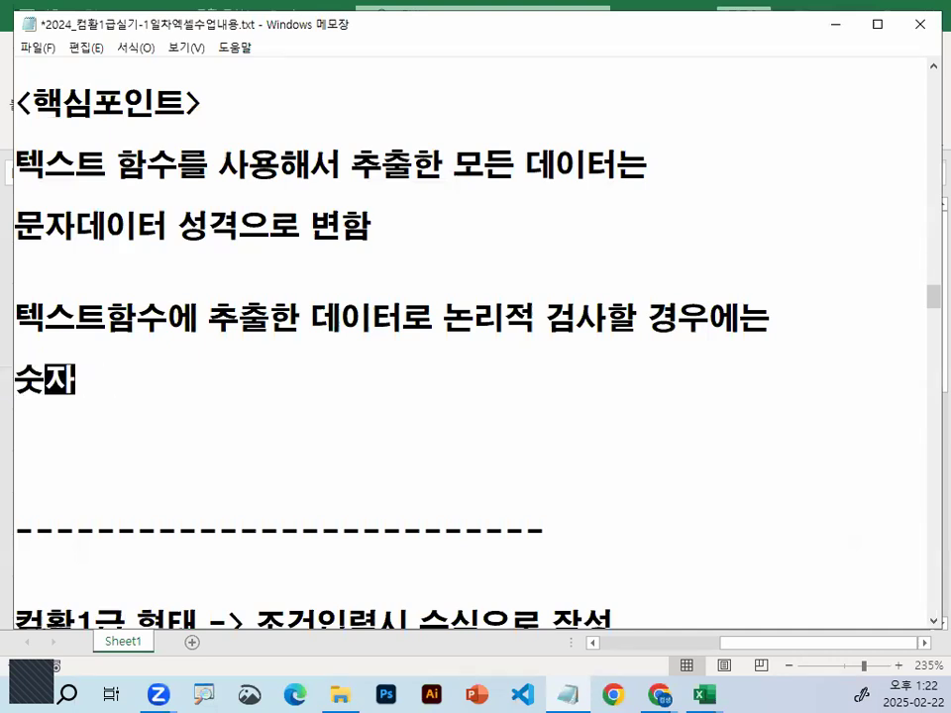
{"action": "type", "text": "데이터"}
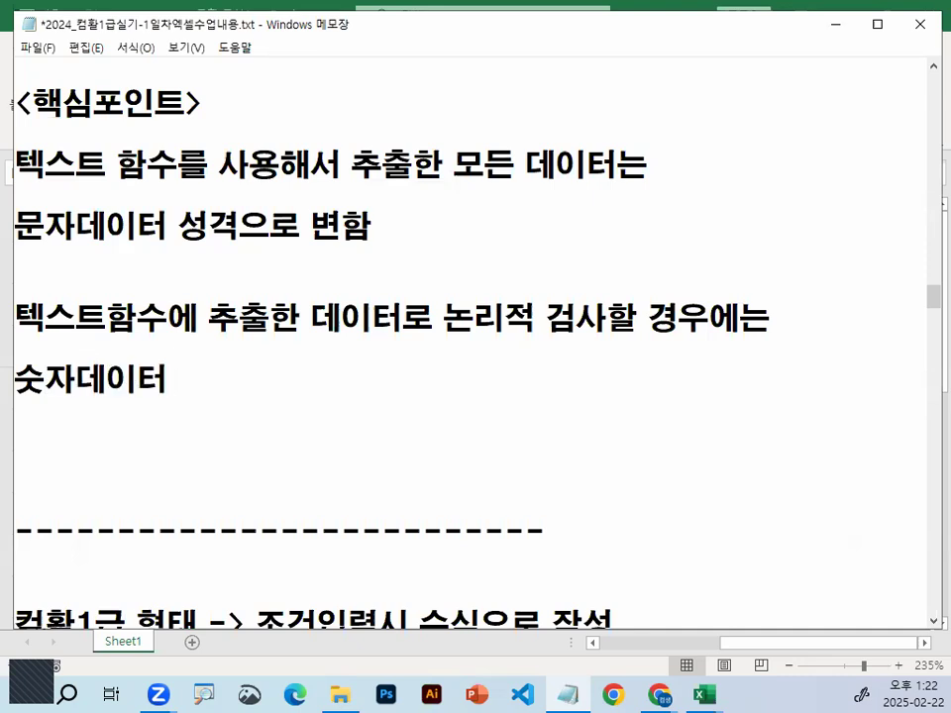
Extend the 숫자데이터 line in the notes to read 비교값 입력시 숫자데이터 입력하면 안되고
{"action": "key", "text": "Home"}
{"action": "type", "text": "비교값 입력"}
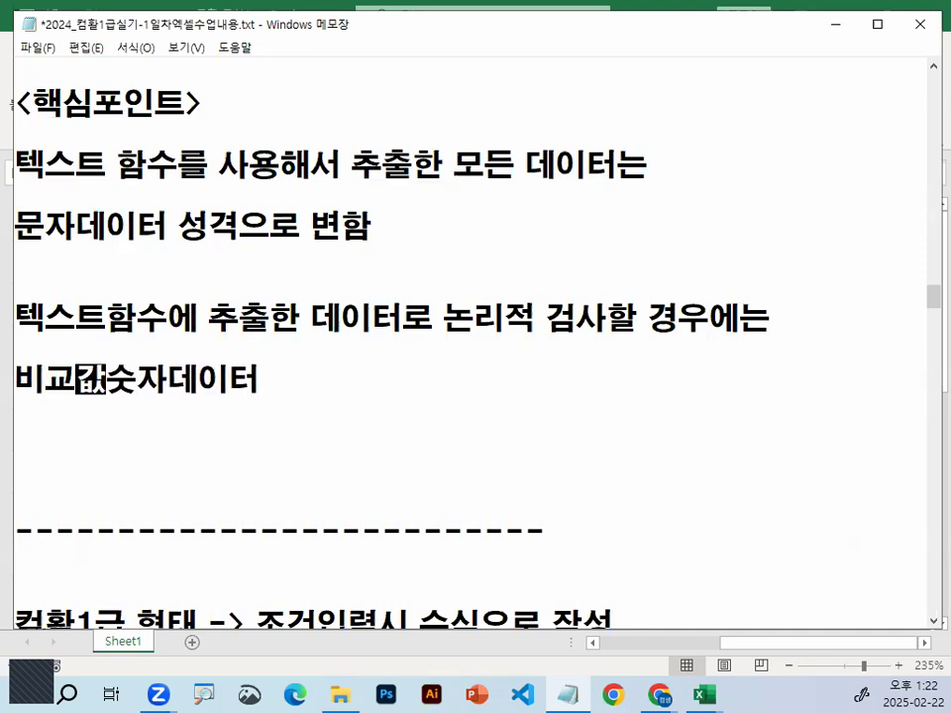
{"action": "type", "text": "시 "}
{"action": "type", "text": " 입력하면 아"}
{"action": "type", "text": "ㄴ"}
{"action": "key", "text": "BackSpace"}
{"action": "key", "text": "BackSpace"}
{"action": "key", "text": "BackSpace"}
{"action": "type", "text": "안"}
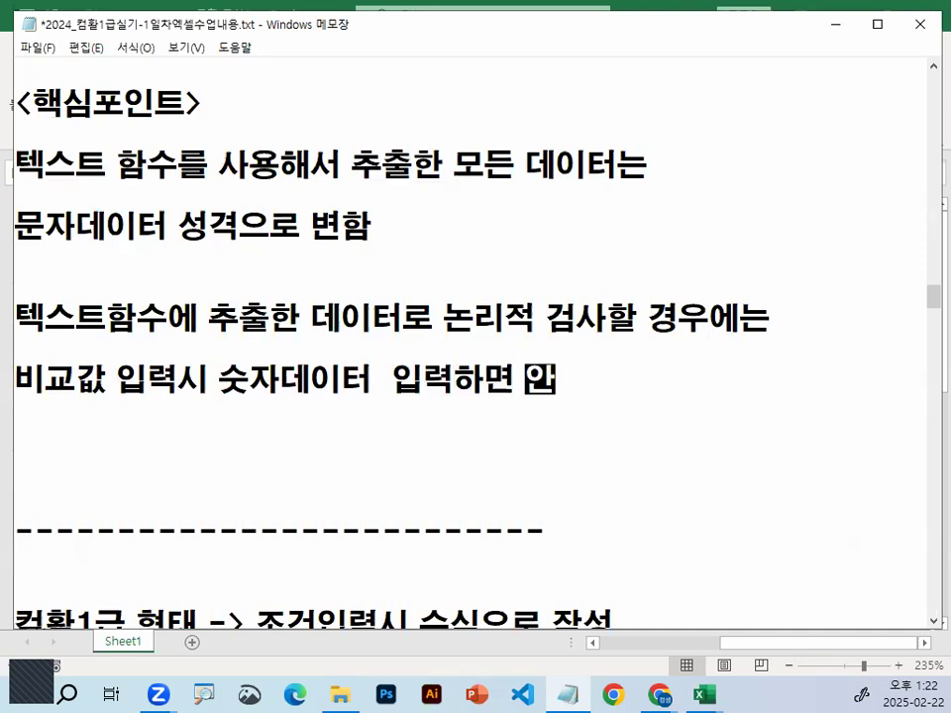
{"action": "type", "text": "되고"}
Add a line below reading "숫자" -> 문자성격의 숫자, and highlight its quoted word
{"action": "key", "text": "Return"}
{"action": "type", "text": "숫"}
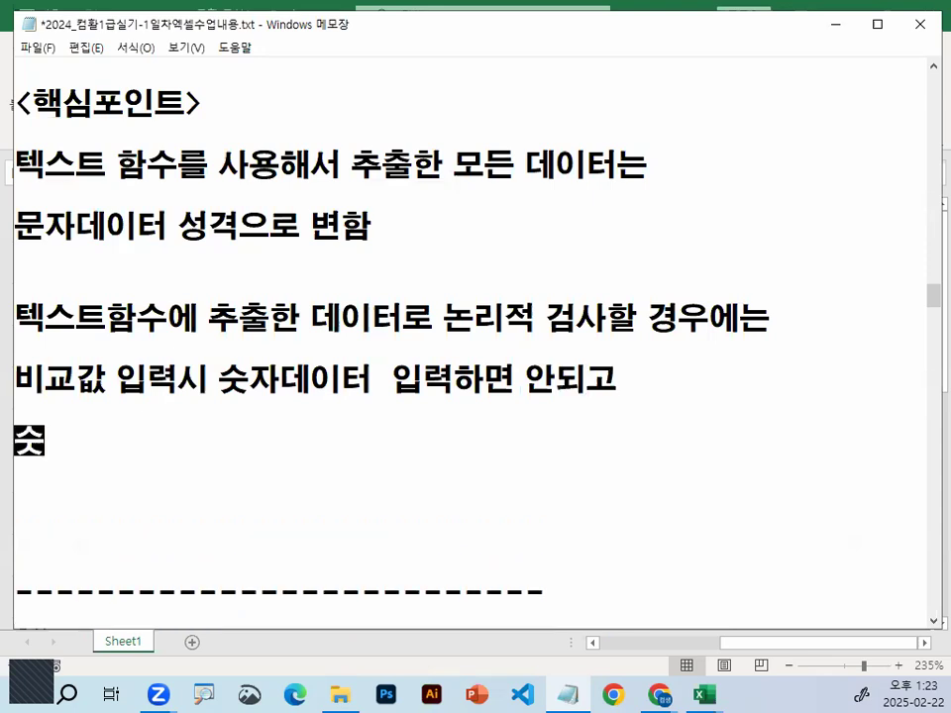
{"action": "type", "text": "자"}
{"action": "key", "text": "Home"}
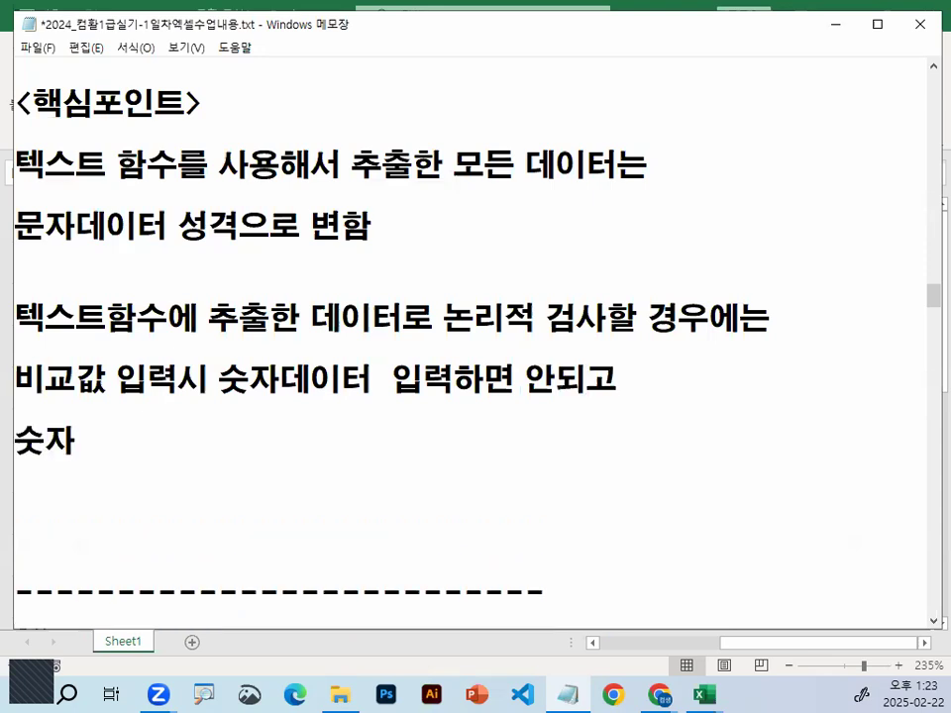
{"action": "type", "text": "\""}
{"action": "key", "text": "End"}
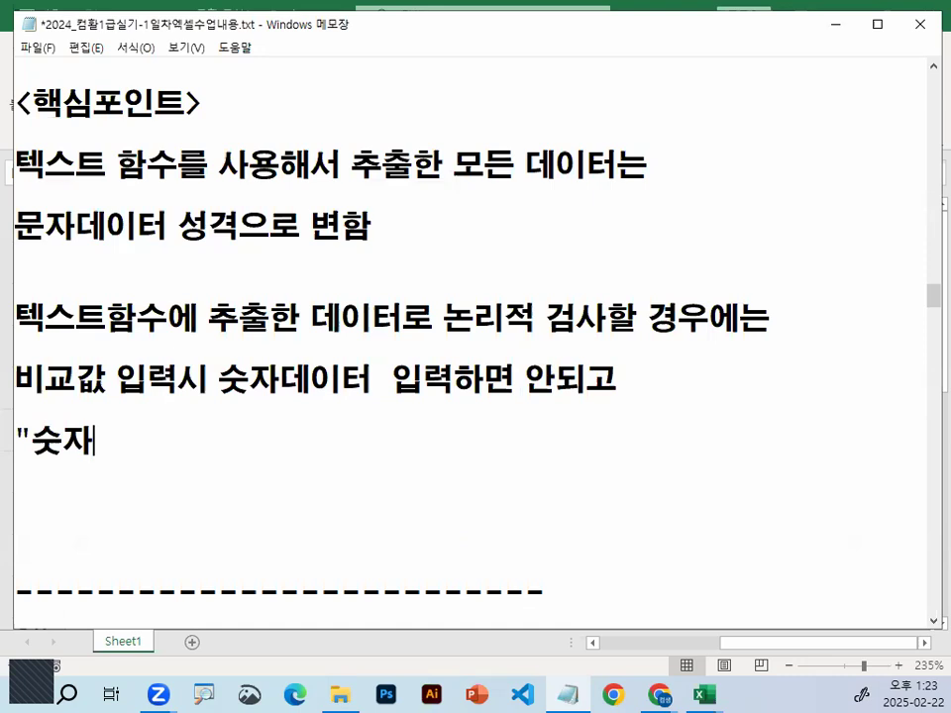
{"action": "type", "text": "-> 문잤"}
{"action": "type", "text": "성격의 숫자"}
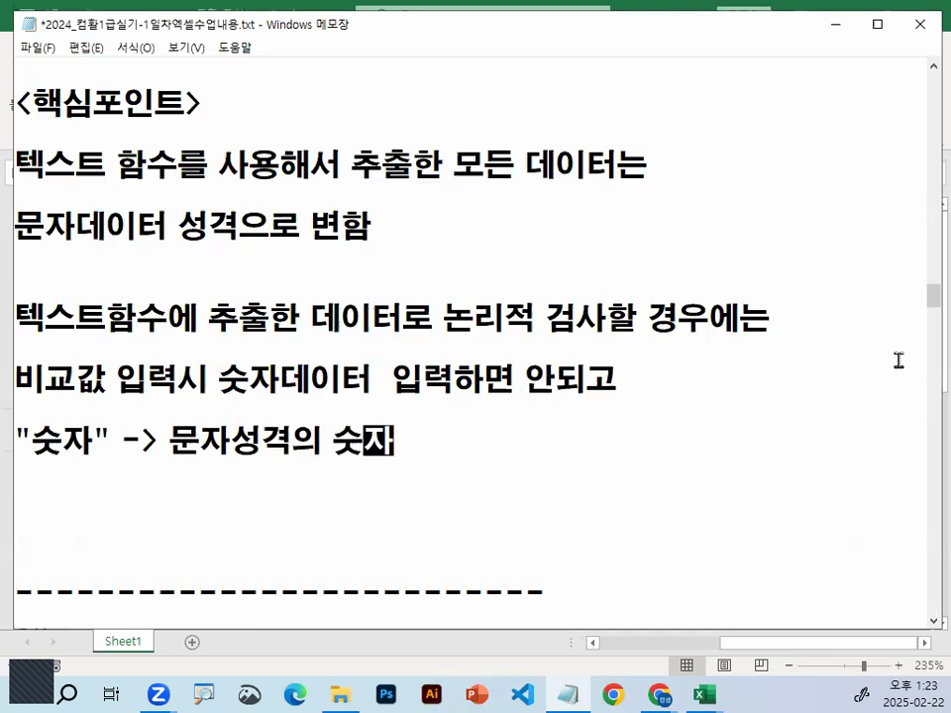
{"action": "double_click", "coordinate": [79, 416]}
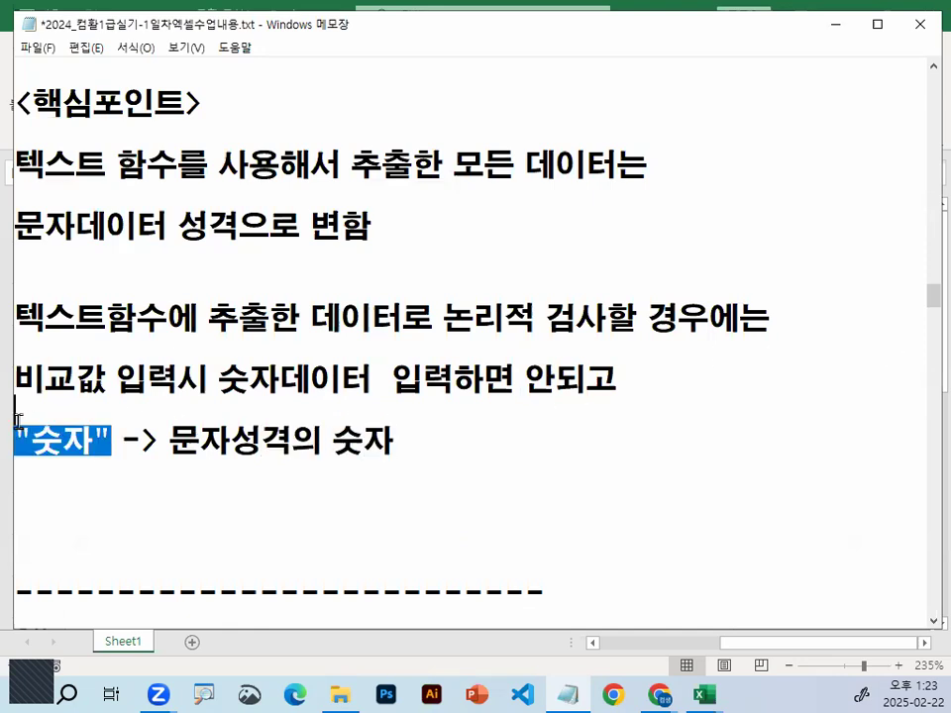
{"action": "left_click", "coordinate": [184, 426]}
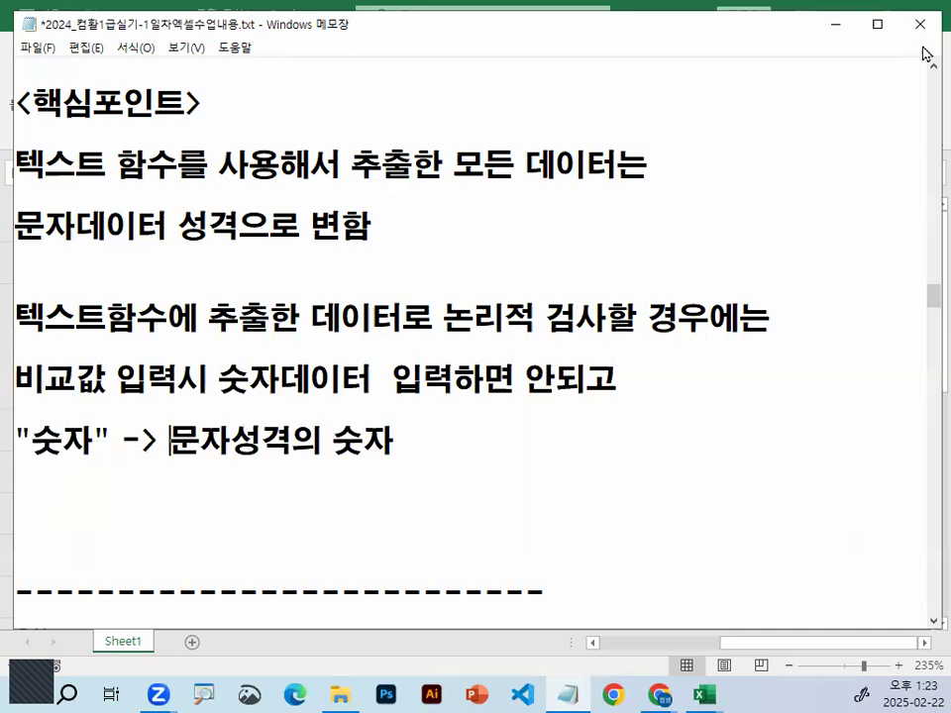
Return to Excel and close the 통합 문서1 workbook without saving its changes
{"action": "left_click", "coordinate": [839, 33]}
{"action": "left_click", "coordinate": [240, 376]}
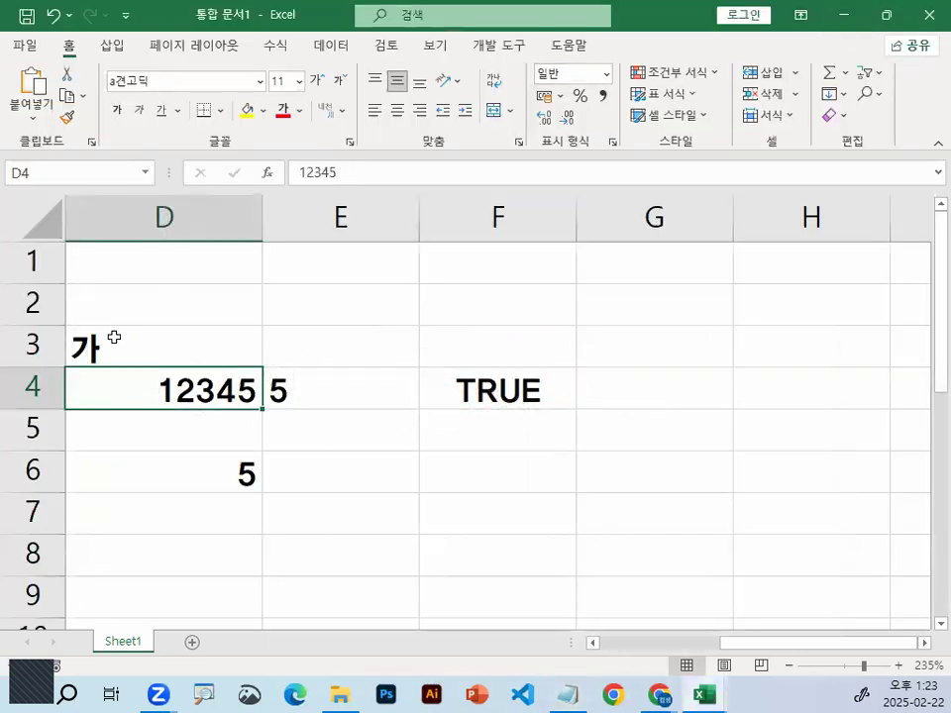
{"action": "left_click", "coordinate": [233, 336]}
{"action": "left_click", "coordinate": [337, 354]}
{"action": "left_click", "coordinate": [638, 295]}
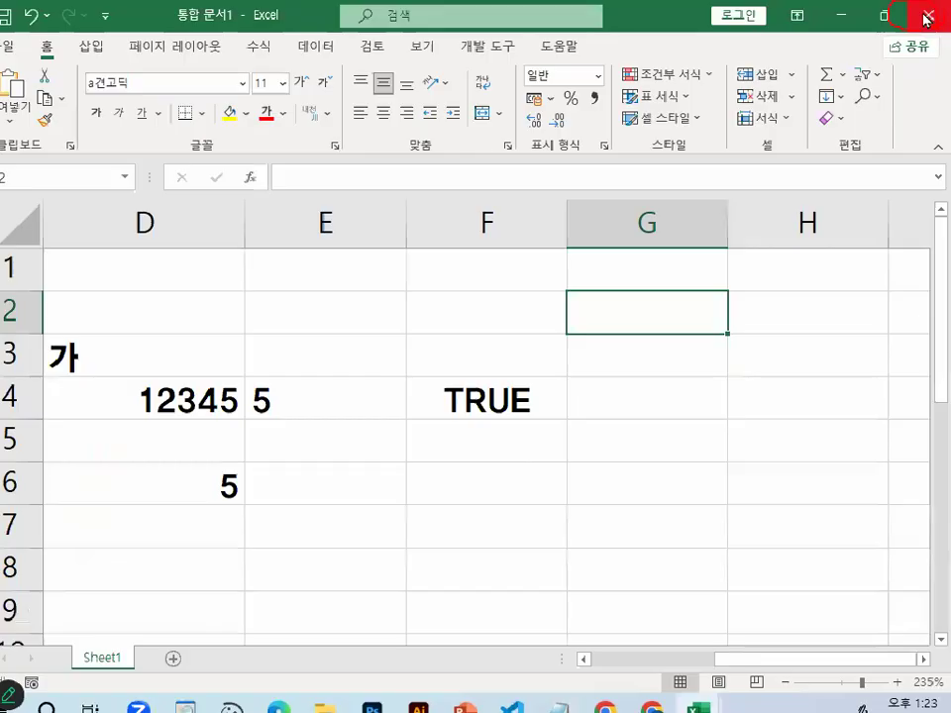
{"action": "left_click", "coordinate": [928, 17]}
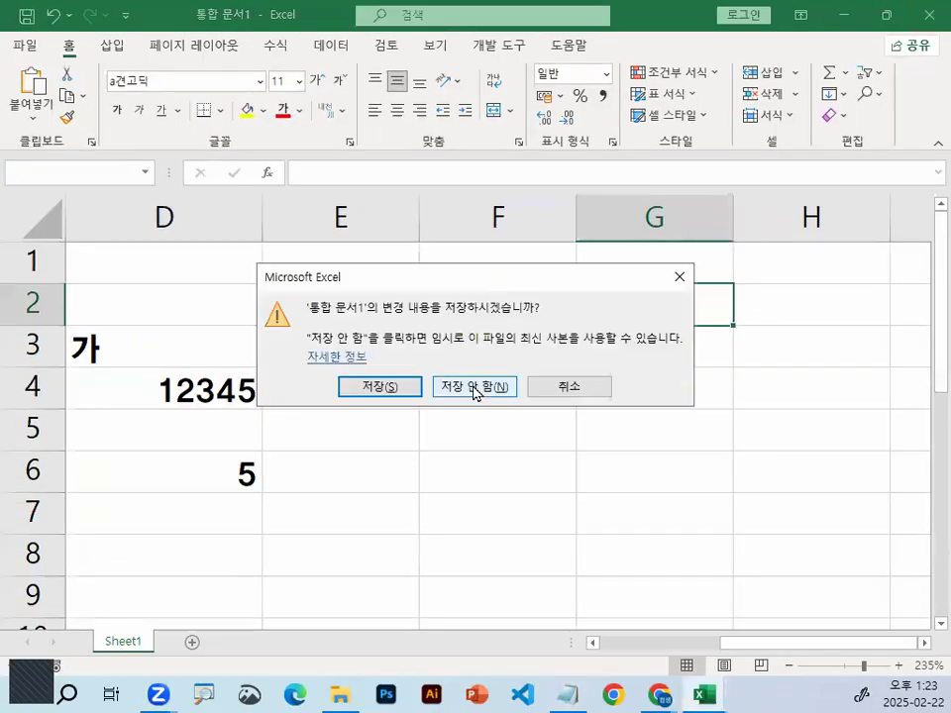
{"action": "left_click", "coordinate": [474, 386]}
Select cell C4 in 출제유형01_문제.xlsm and switch to the Notepad notes to view the 고급필터 작업순서 section
{"action": "left_click", "coordinate": [362, 352]}
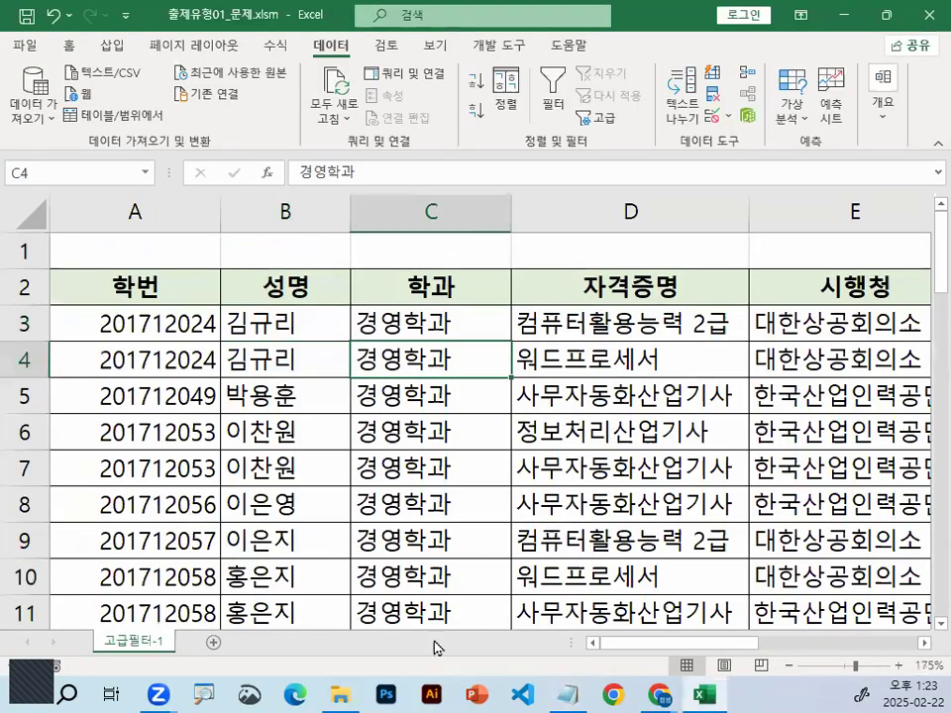
{"action": "left_click", "coordinate": [568, 695]}
{"action": "scroll", "coordinate": [347, 275], "scroll_direction": "down", "scroll_amount": 3}
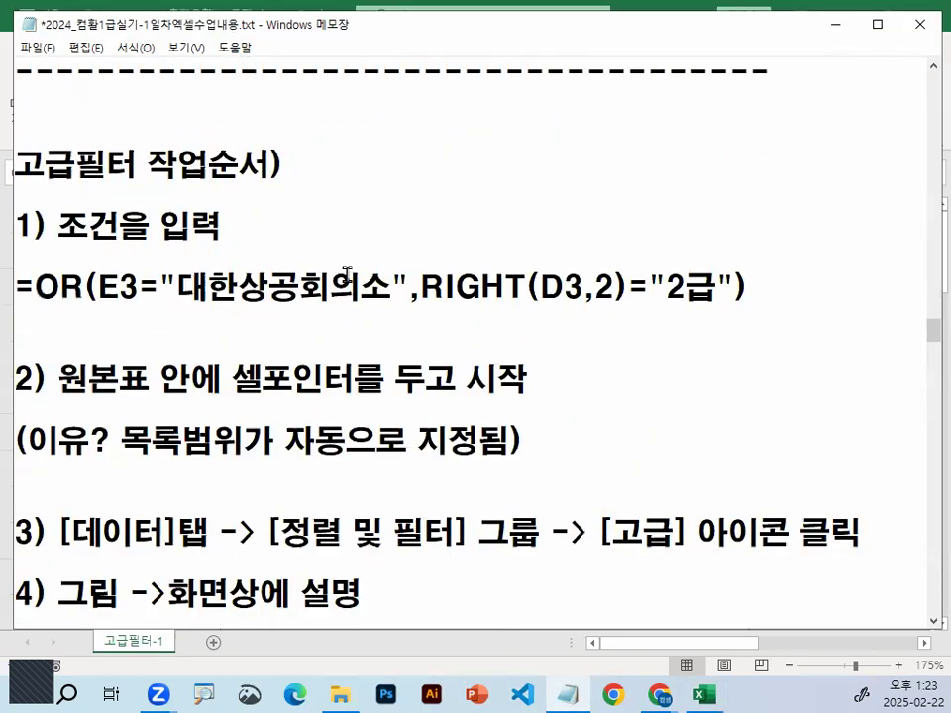
Go to the 고급필터-1 section of the notes and mark 조건1, 이거나 (or 관계) and the 끝나는 wording in 조건2 with temporary red ink
{"action": "scroll", "coordinate": [347, 274], "scroll_direction": "down", "scroll_amount": 3}
{"action": "scroll", "coordinate": [347, 274], "scroll_direction": "up", "scroll_amount": 10}
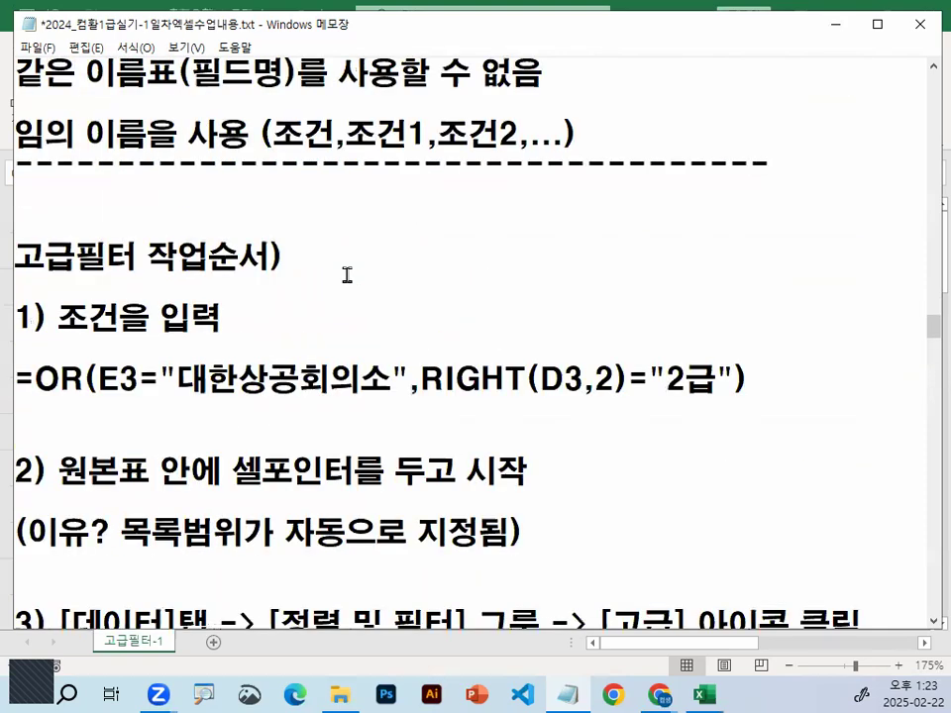
{"action": "scroll", "coordinate": [347, 274], "scroll_direction": "up", "scroll_amount": 10}
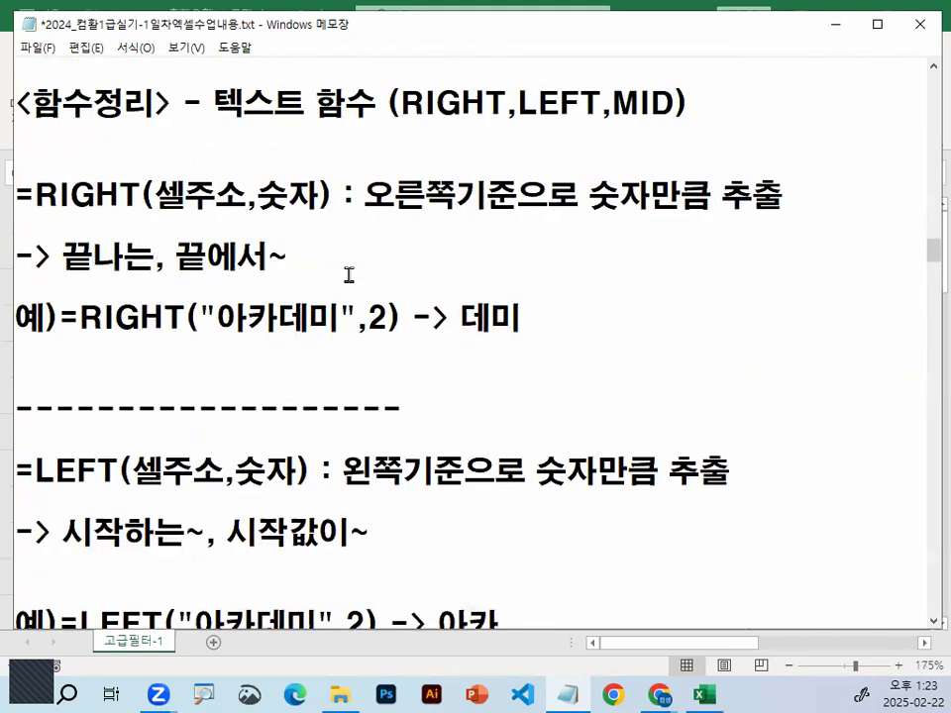
{"action": "scroll", "coordinate": [348, 274], "scroll_direction": "up", "scroll_amount": 8}
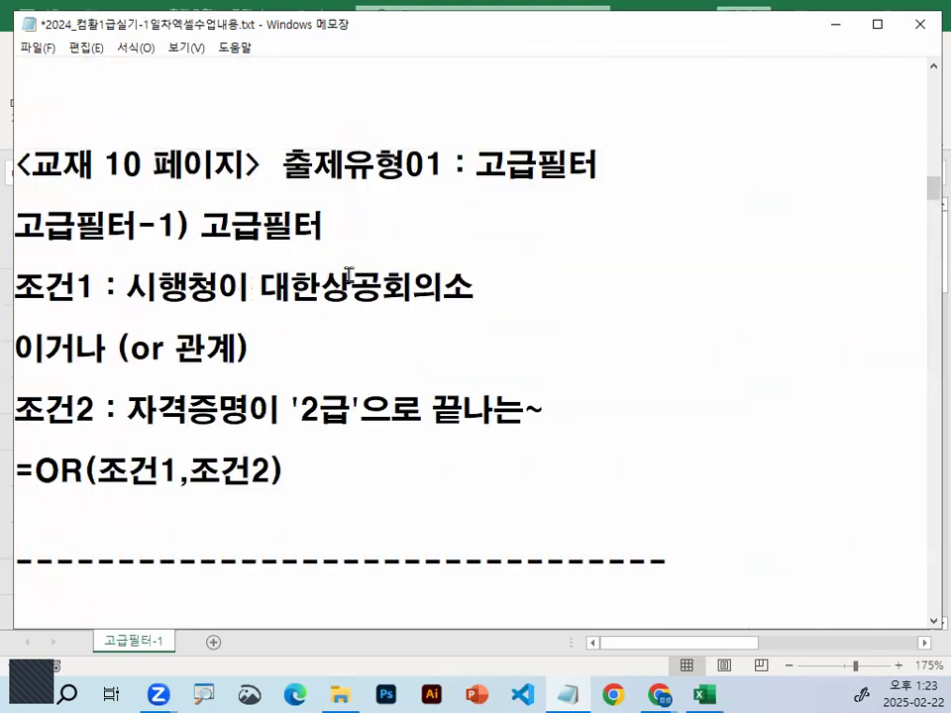
{"action": "left_click_drag", "start_coordinate": [145, 308], "coordinate": [451, 308]}
{"action": "left_click_drag", "start_coordinate": [317, 240], "coordinate": [372, 199]}
{"action": "left_click_drag", "start_coordinate": [117, 433], "coordinate": [302, 432]}
{"action": "mouse_move", "coordinate": [364, 433]}
{"action": "left_mouse_down"}
{"action": "mouse_move", "coordinate": [396, 433]}
{"action": "mouse_move", "coordinate": [504, 389]}
{"action": "mouse_move", "coordinate": [526, 421]}
{"action": "left_mouse_up"}
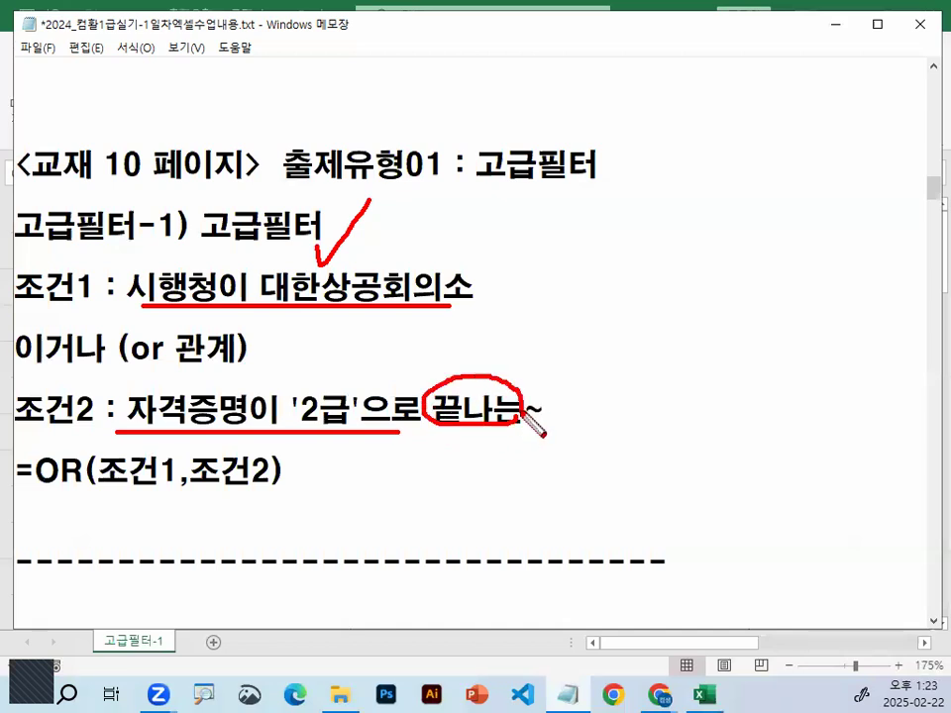
{"action": "mouse_move", "coordinate": [69, 369]}
{"action": "left_mouse_down"}
{"action": "mouse_move", "coordinate": [29, 371]}
{"action": "mouse_move", "coordinate": [191, 369]}
{"action": "left_mouse_up"}
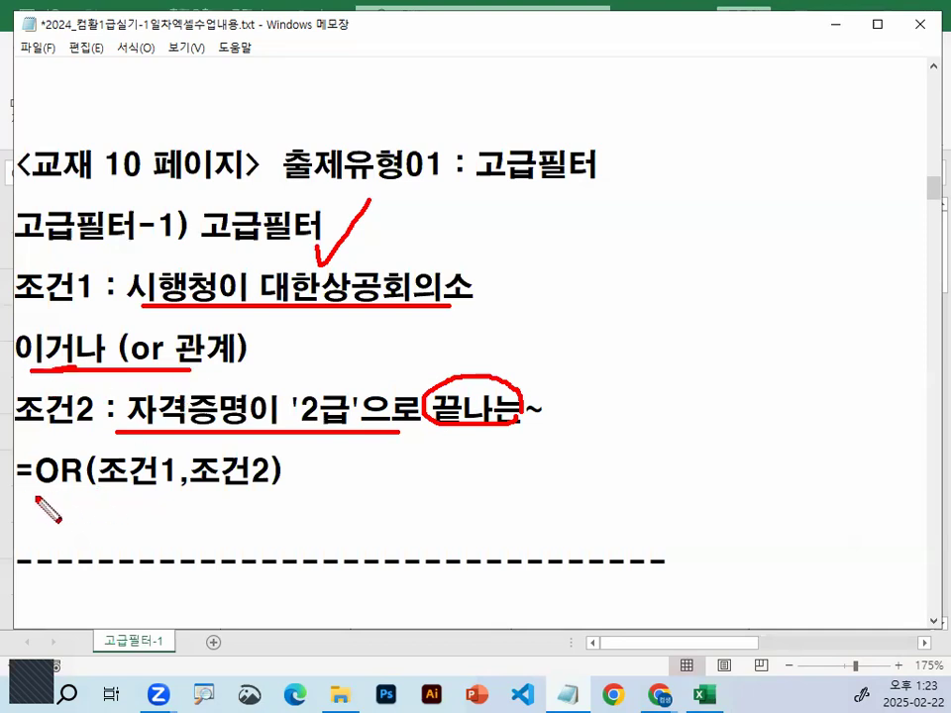
{"action": "key", "text": "Escape"}
Highlight 조건1 and 조건2 inside =OR(조건1,조건2) along with the matching condition texts above it
{"action": "scroll", "coordinate": [65, 584], "scroll_direction": "down", "scroll_amount": 1}
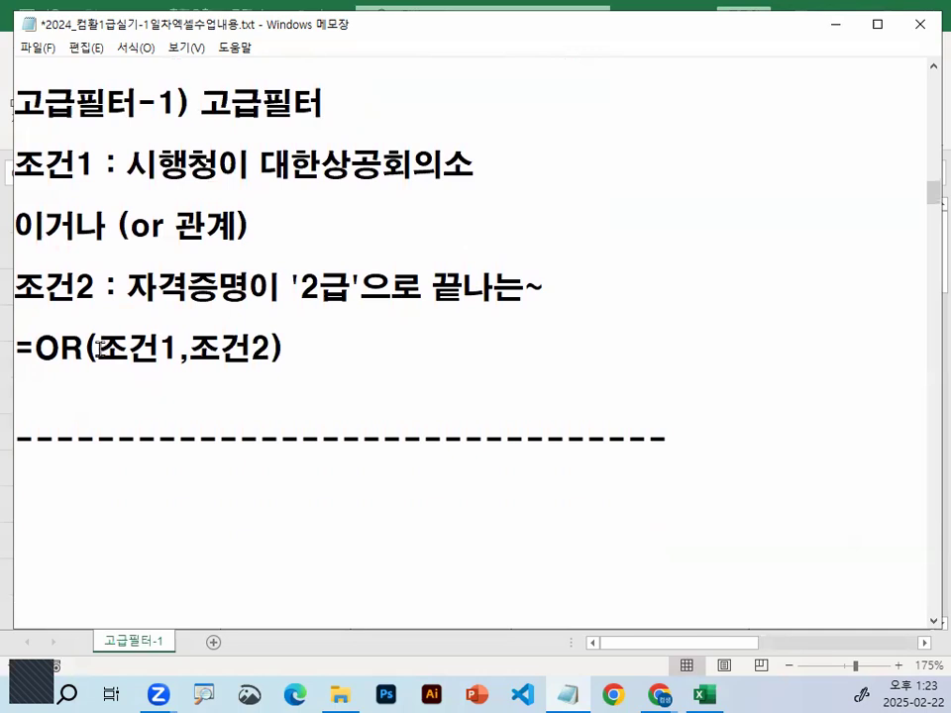
{"action": "left_click_drag", "start_coordinate": [100, 348], "coordinate": [179, 345]}
{"action": "left_click_drag", "start_coordinate": [126, 163], "coordinate": [496, 163]}
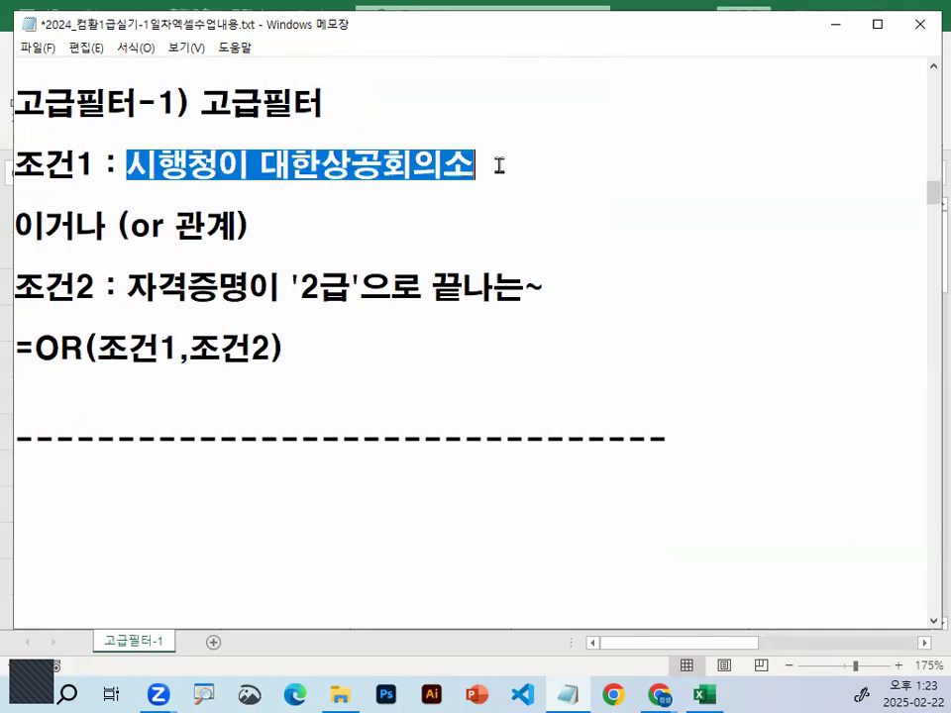
{"action": "left_click_drag", "start_coordinate": [269, 349], "coordinate": [188, 348]}
{"action": "left_click_drag", "start_coordinate": [127, 287], "coordinate": [562, 288]}
Start a new line directly below =OR(조건1,조건2) with the formula opening =OR(
{"action": "left_click", "coordinate": [57, 428]}
{"action": "scroll", "coordinate": [63, 565], "scroll_direction": "down", "scroll_amount": 1}
{"action": "scroll", "coordinate": [68, 503], "scroll_direction": "up", "scroll_amount": 1}
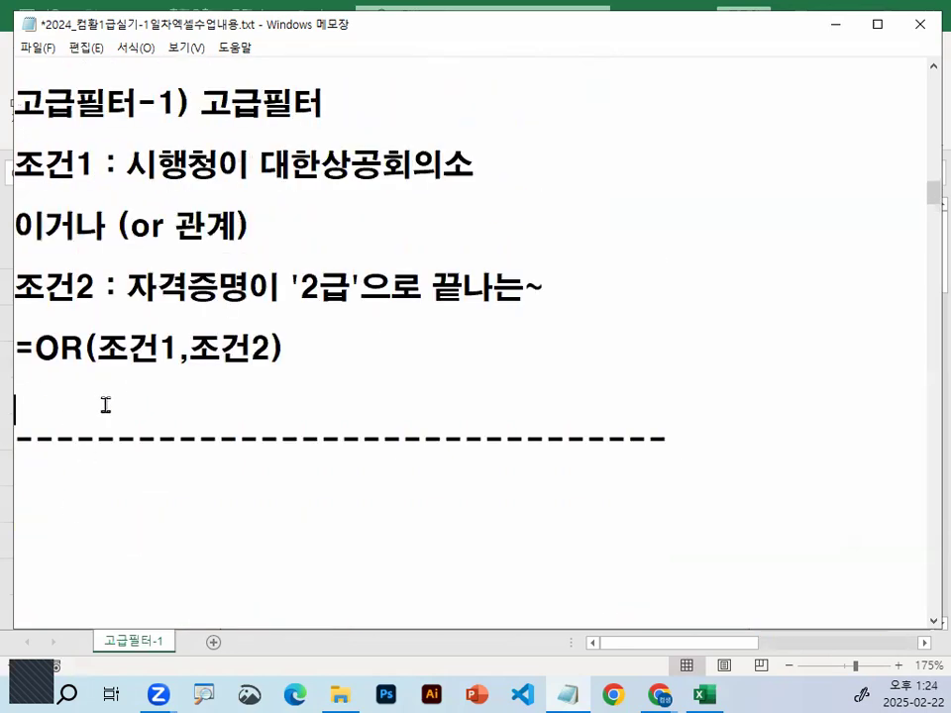
{"action": "key", "text": "Return"}
{"action": "type", "text": "\\OR"}
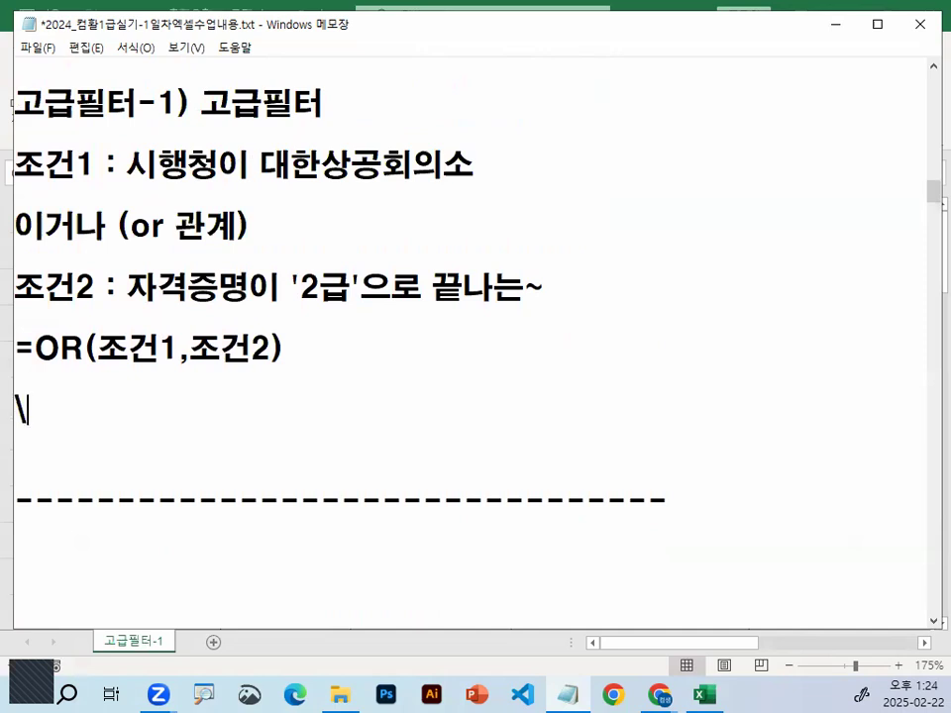
{"action": "key", "text": "BackSpace"}
{"action": "key", "text": "BackSpace"}
{"action": "key", "text": "BackSpace"}
{"action": "type", "text": "=ㅐㄱ"}
{"action": "key", "text": "BackSpace"}
{"action": "key", "text": "BackSpace"}
{"action": "key", "text": "Hangul"}
{"action": "type", "text": "OR("}
Write the first condition of the new OR formula as 시행청 셀주소="대한상공회의소"
{"action": "type", "text": "TLG"}
{"action": "key", "text": "BackSpace"}
{"action": "key", "text": "BackSpace"}
{"action": "key", "text": "BackSpace"}
{"action": "key", "text": "Hangul"}
{"action": "type", "text": "ㅅㅣ행청 셀주"}
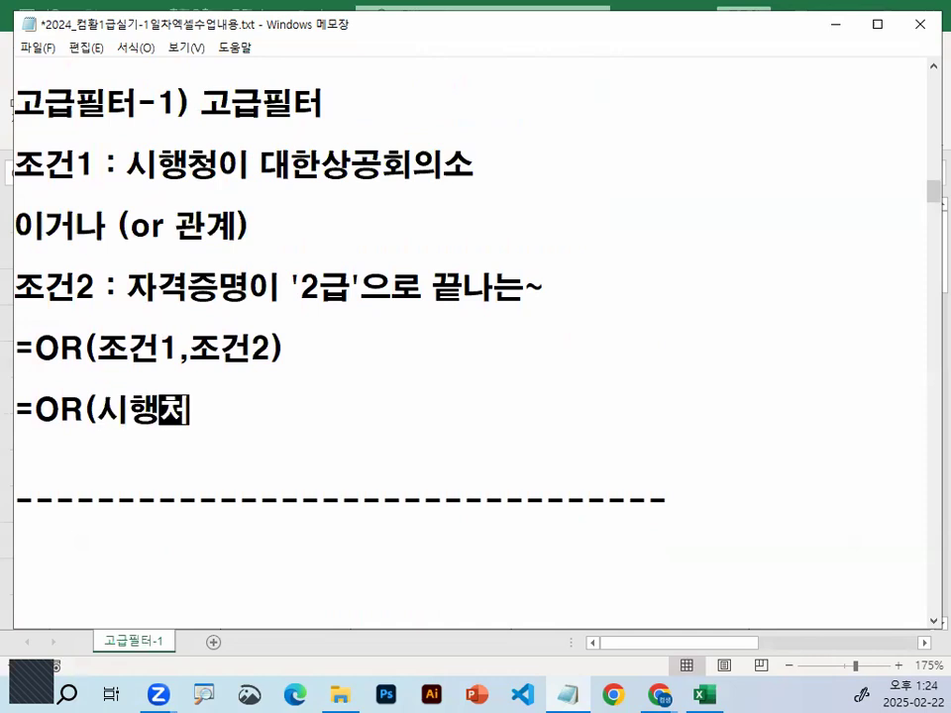
{"action": "type", "text": "소"}
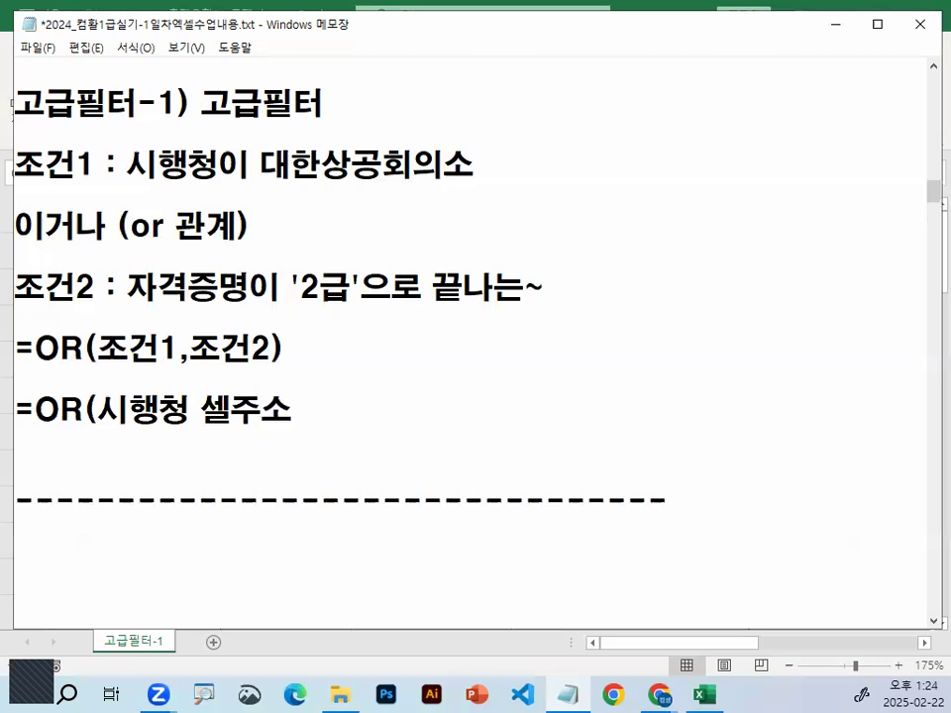
{"action": "type", "text": "=\"대"}
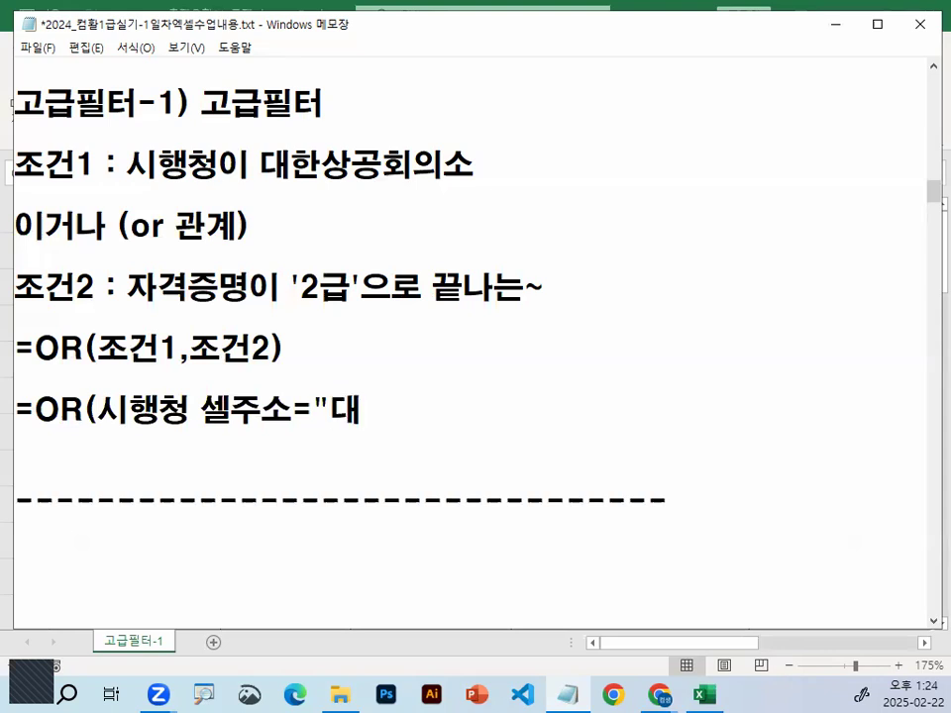
{"action": "type", "text": "한상공회읫"}
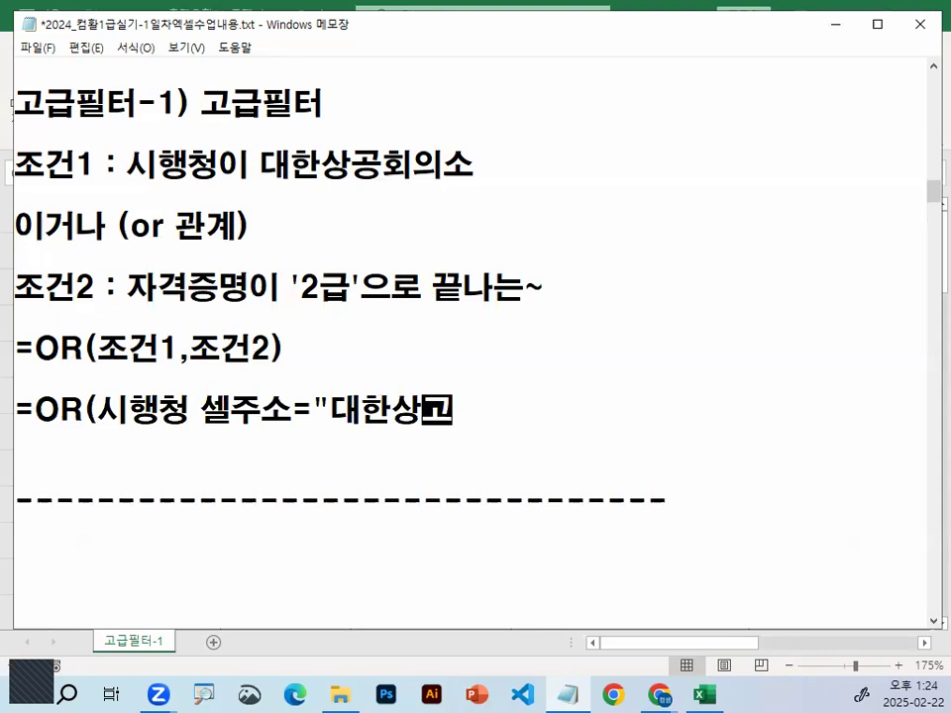
{"action": "type", "text": "소"}
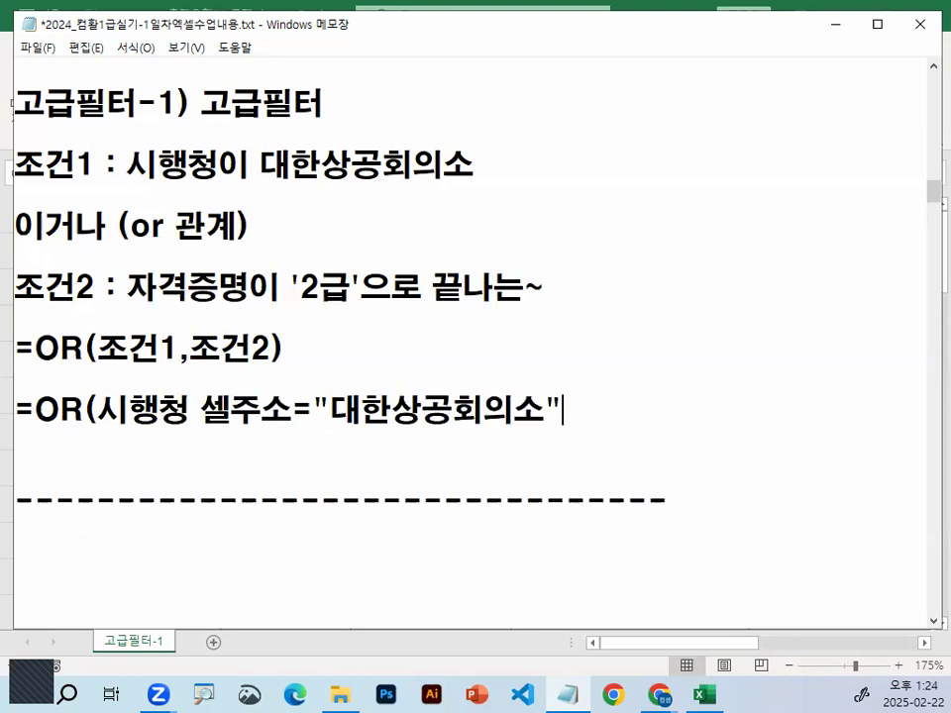
Circle both quotation marks around 대한상공회의소 and underline 시행청 셀주소, the equals sign and the comparison text, clearing the ink at the end
{"action": "key", "text": "ctrl+2"}
{"action": "mouse_move", "coordinate": [330, 411]}
{"action": "left_mouse_down"}
{"action": "mouse_move", "coordinate": [319, 386]}
{"action": "mouse_move", "coordinate": [331, 412]}
{"action": "left_mouse_up"}
{"action": "mouse_move", "coordinate": [561, 403]}
{"action": "left_mouse_down"}
{"action": "mouse_move", "coordinate": [548, 395]}
{"action": "mouse_move", "coordinate": [568, 399]}
{"action": "left_mouse_up"}
{"action": "left_click_drag", "start_coordinate": [111, 429], "coordinate": [525, 431]}
{"action": "left_click_drag", "start_coordinate": [451, 365], "coordinate": [523, 322]}
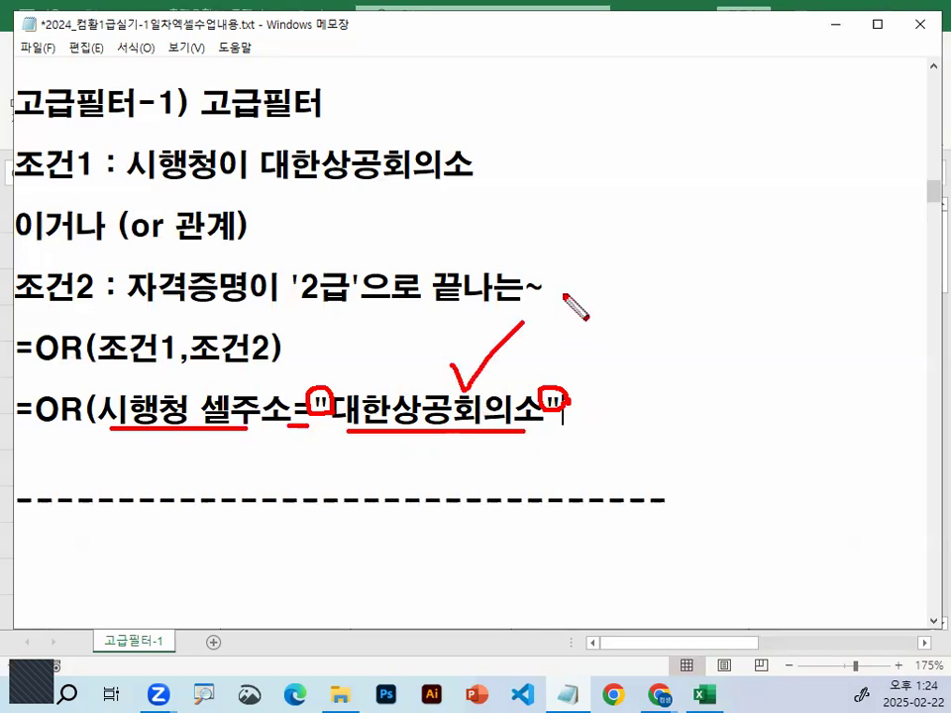
{"action": "key", "text": "Escape"}
Magnify the new OR line, mark 시행청 셀주소 and 대한상공회의소, and highlight the equals sign between them
{"action": "left_click_drag", "start_coordinate": [105, 424], "coordinate": [248, 424]}
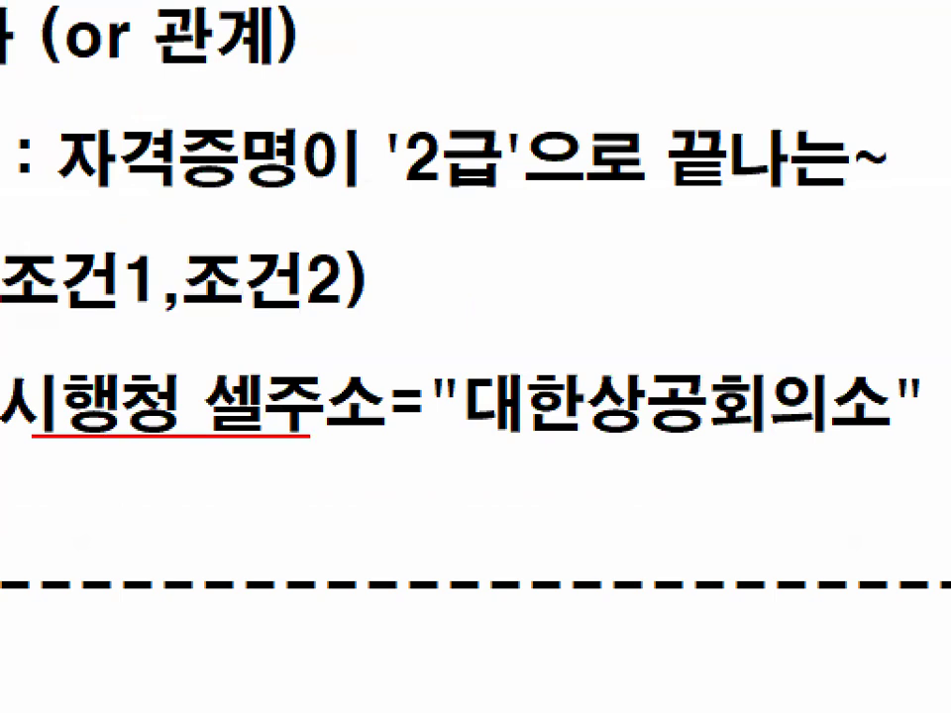
{"action": "left_click_drag", "start_coordinate": [616, 420], "coordinate": [763, 401]}
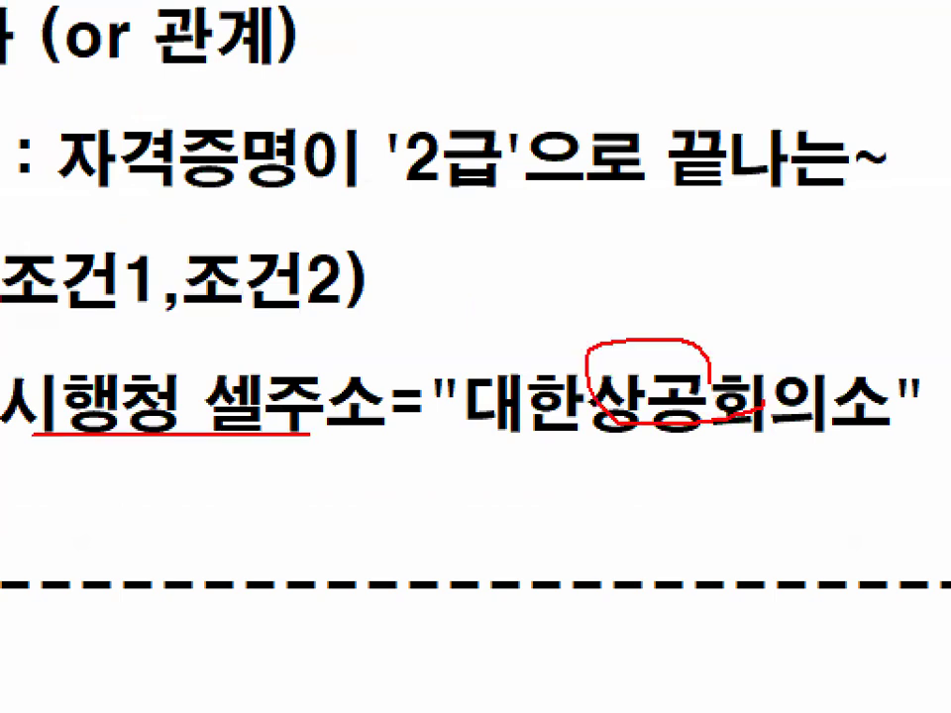
{"action": "left_click_drag", "start_coordinate": [222, 366], "coordinate": [337, 278]}
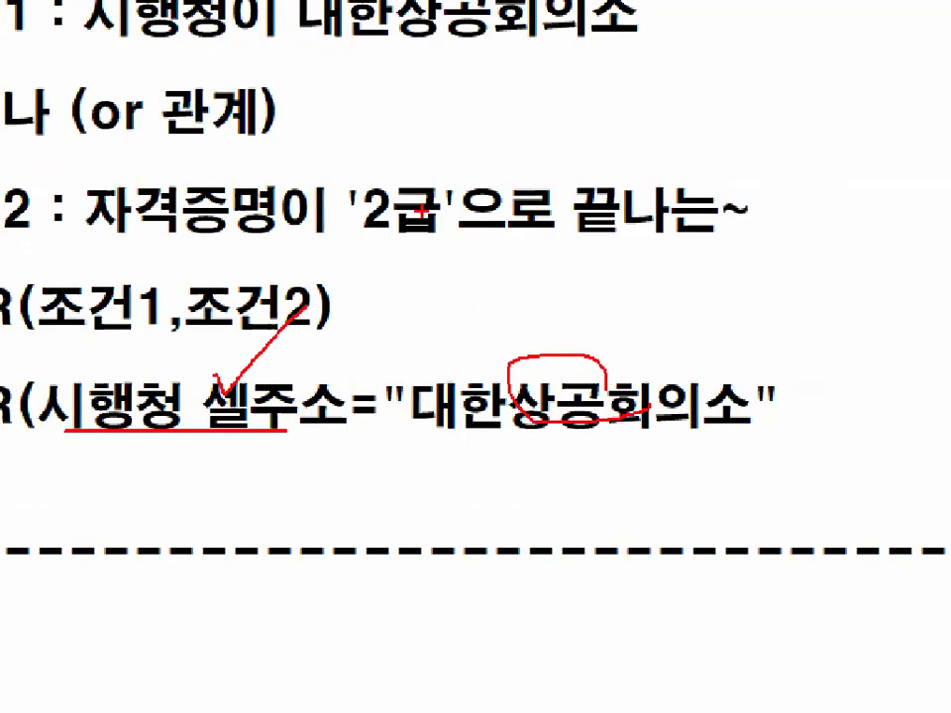
{"action": "double_click", "coordinate": [302, 428]}
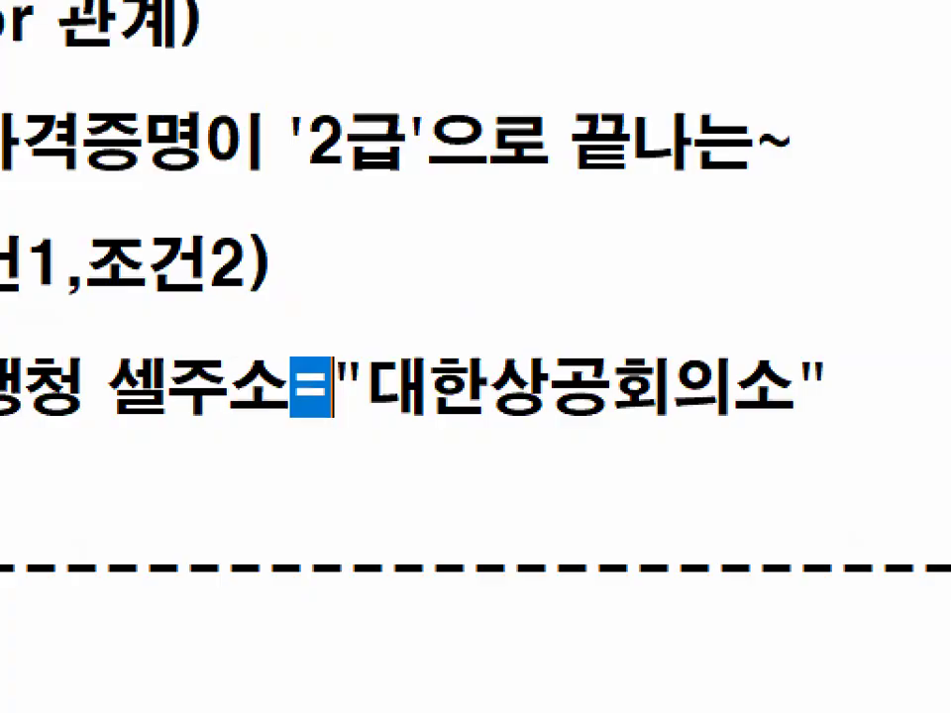
{"action": "left_click_drag", "start_coordinate": [289, 379], "coordinate": [302, 364]}
{"action": "left_click", "coordinate": [249, 448]}
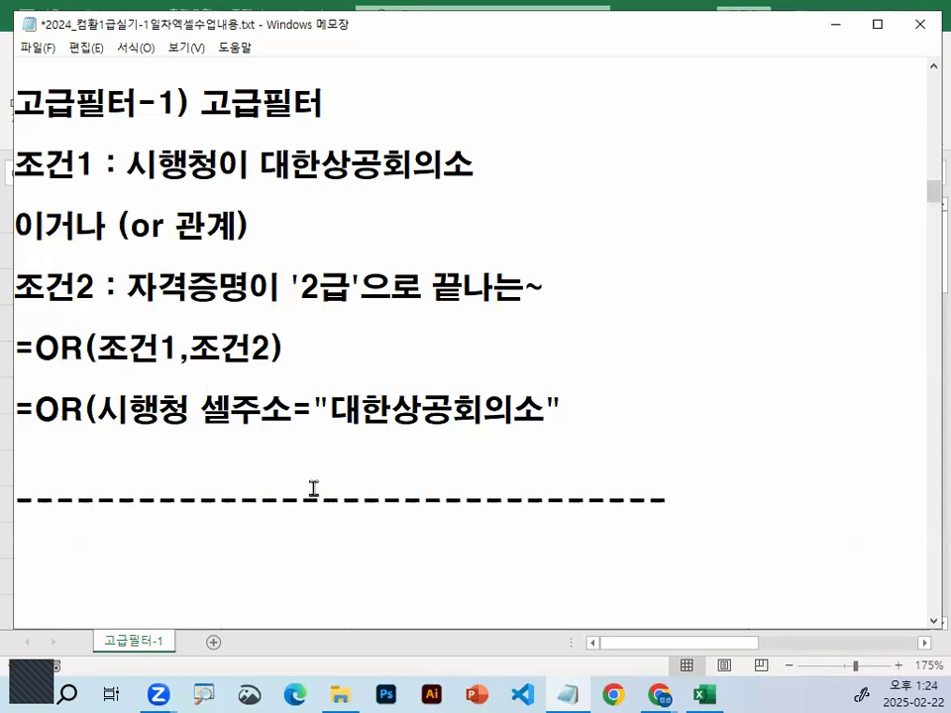
Go to the <조건입력순서> section and mark rule 1's equals sign, 셀주소, 숫자("문자") with its quotation marks, and the 비교값 label
{"action": "scroll", "coordinate": [327, 473], "scroll_direction": "down", "scroll_amount": 6}
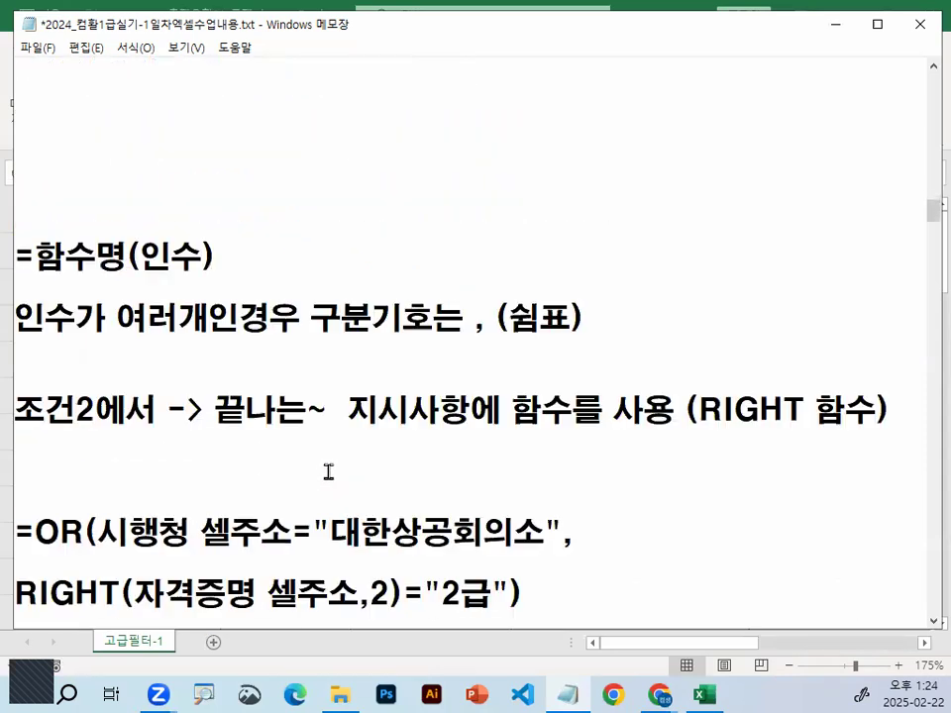
{"action": "scroll", "coordinate": [328, 472], "scroll_direction": "down", "scroll_amount": 13}
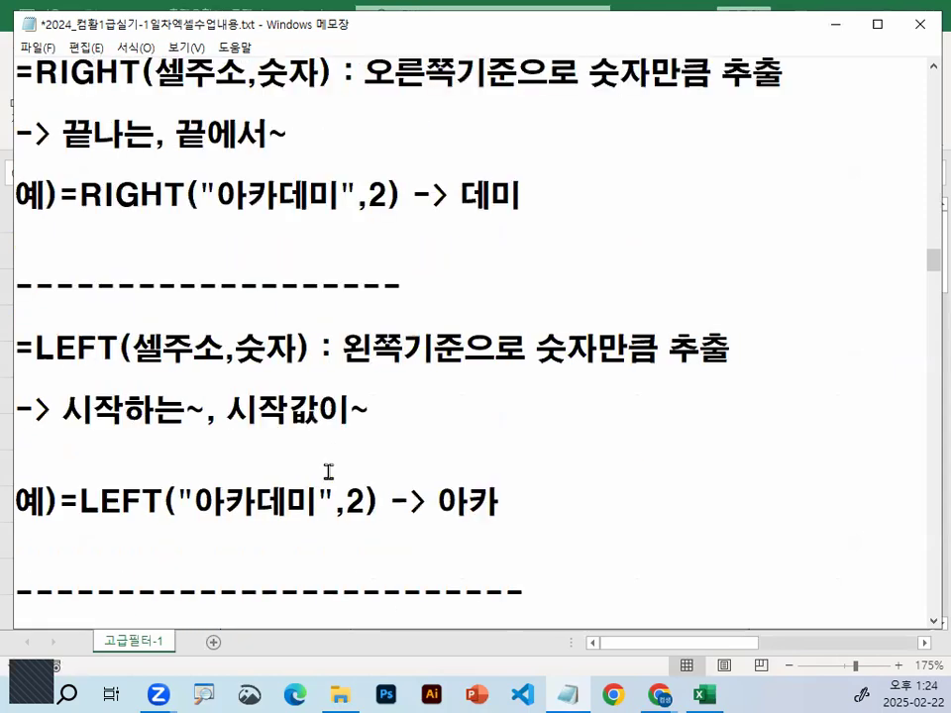
{"action": "scroll", "coordinate": [328, 472], "scroll_direction": "down", "scroll_amount": 7}
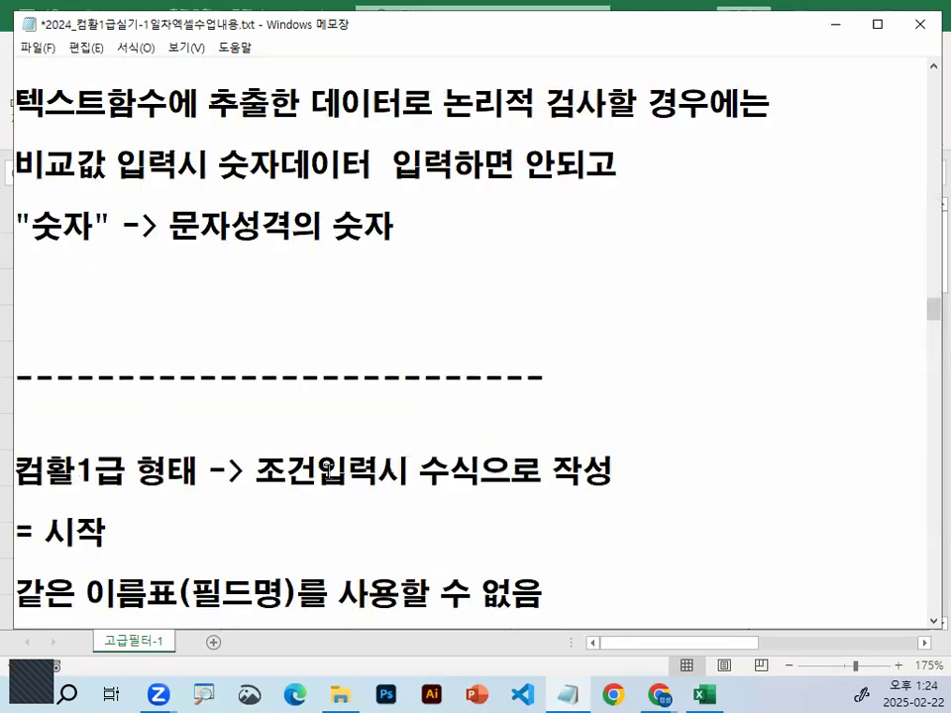
{"action": "scroll", "coordinate": [328, 472], "scroll_direction": "down", "scroll_amount": 4}
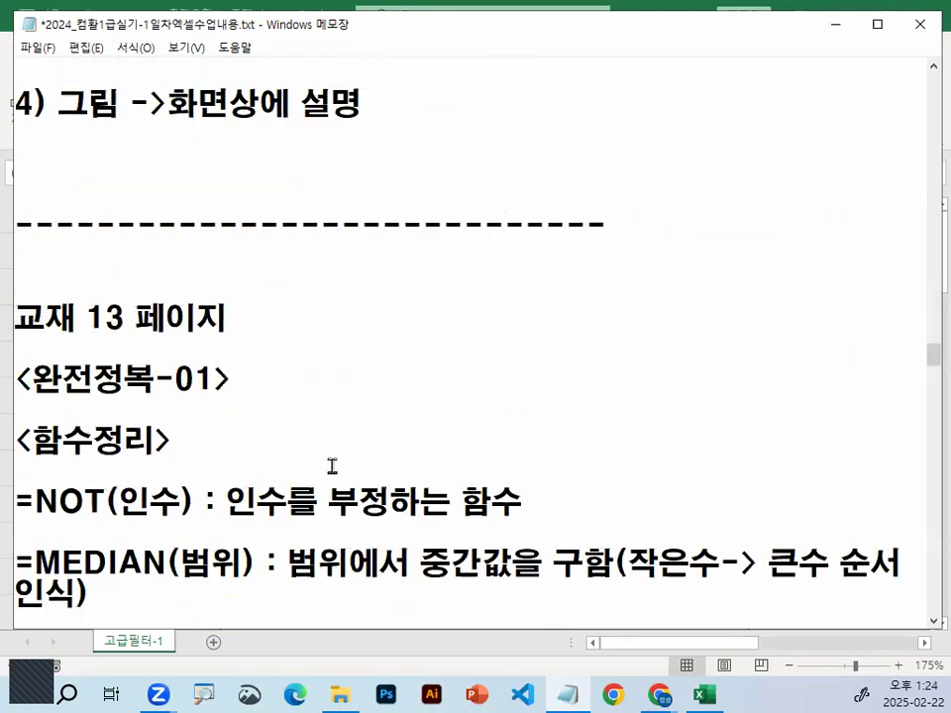
{"action": "scroll", "coordinate": [332, 465], "scroll_direction": "up", "scroll_amount": 6}
{"action": "left_click_drag", "start_coordinate": [927, 297], "coordinate": [926, 173]}
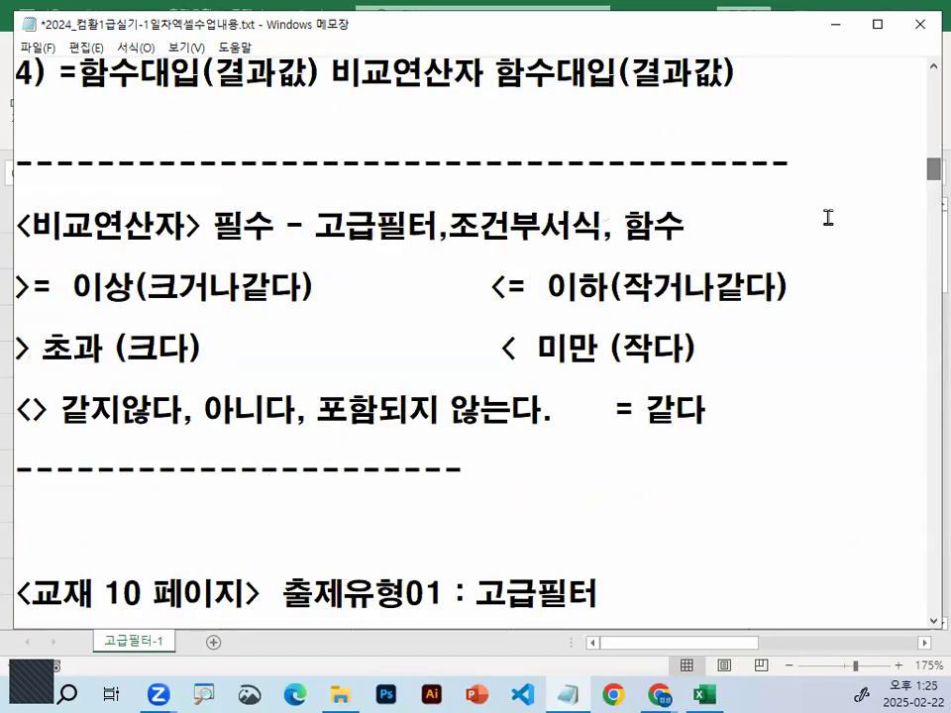
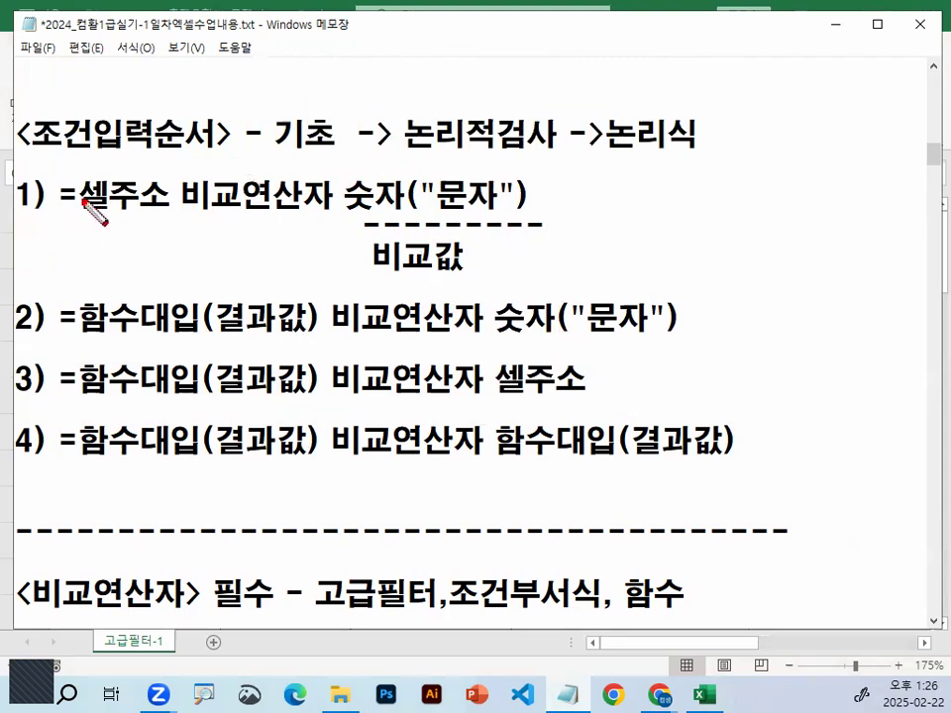
{"action": "left_click_drag", "start_coordinate": [32, 156], "coordinate": [210, 155]}
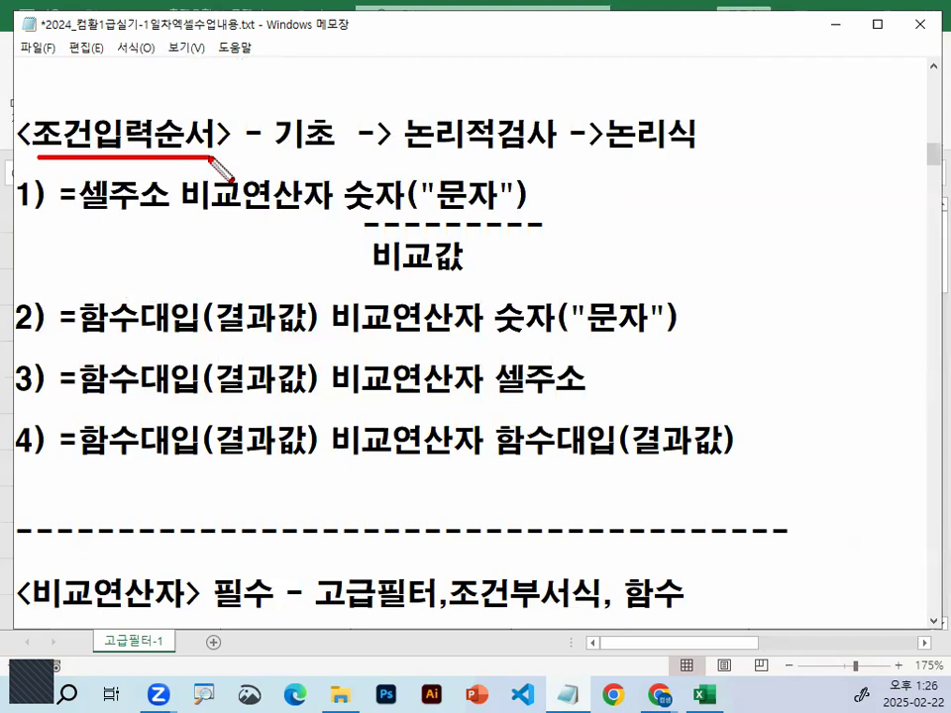
{"action": "mouse_move", "coordinate": [79, 208]}
{"action": "left_mouse_down"}
{"action": "mouse_move", "coordinate": [63, 195]}
{"action": "mouse_move", "coordinate": [85, 209]}
{"action": "mouse_move", "coordinate": [152, 212]}
{"action": "left_mouse_up"}
{"action": "left_click_drag", "start_coordinate": [353, 211], "coordinate": [513, 207]}
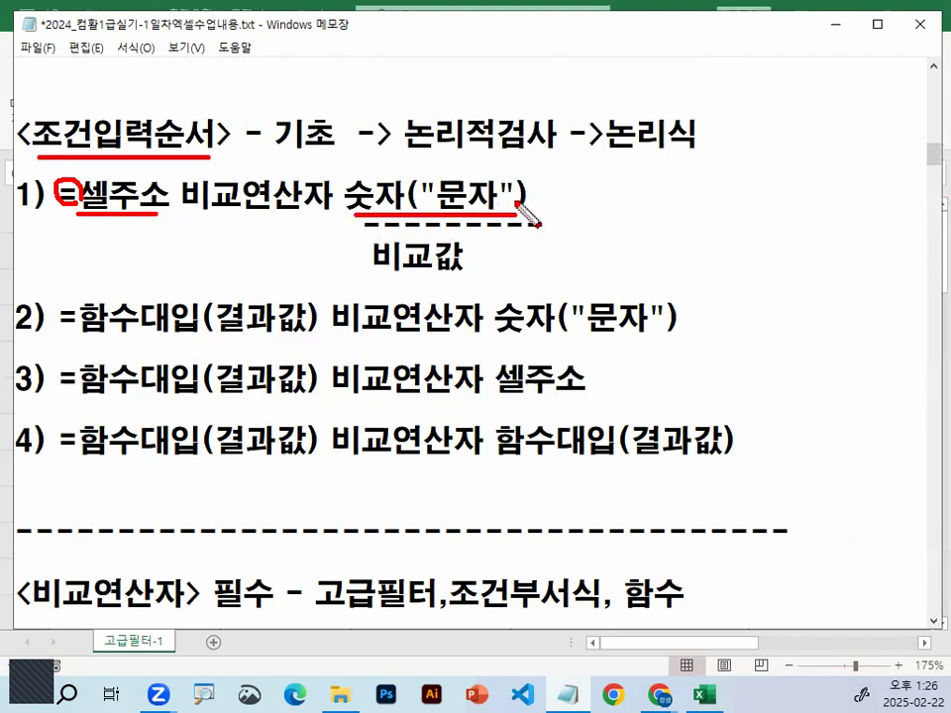
{"action": "mouse_move", "coordinate": [477, 260]}
{"action": "left_mouse_down"}
{"action": "mouse_move", "coordinate": [406, 270]}
{"action": "mouse_move", "coordinate": [454, 241]}
{"action": "mouse_move", "coordinate": [472, 259]}
{"action": "left_mouse_up"}
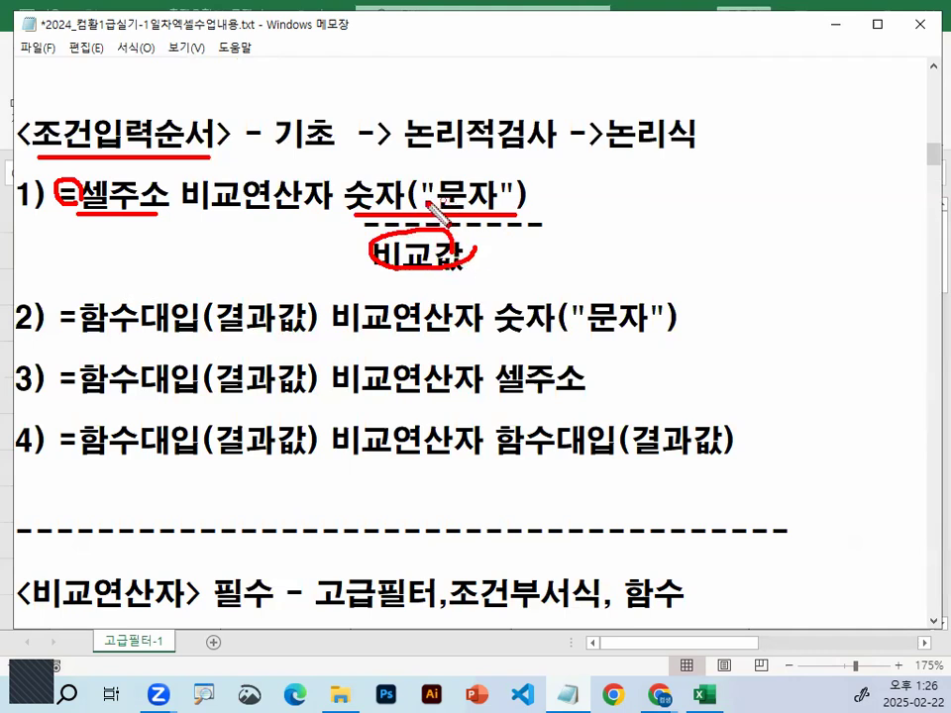
{"action": "left_click_drag", "start_coordinate": [434, 185], "coordinate": [443, 199]}
{"action": "mouse_move", "coordinate": [502, 197]}
{"action": "left_mouse_down"}
{"action": "mouse_move", "coordinate": [508, 177]}
{"action": "mouse_move", "coordinate": [522, 192]}
{"action": "left_mouse_up"}
Tick the 조건입력순서 heading, underline 비교연산자, circle 논리적검사 and 논리식, and draw T and F below 논리식
{"action": "left_click_drag", "start_coordinate": [95, 148], "coordinate": [189, 94]}
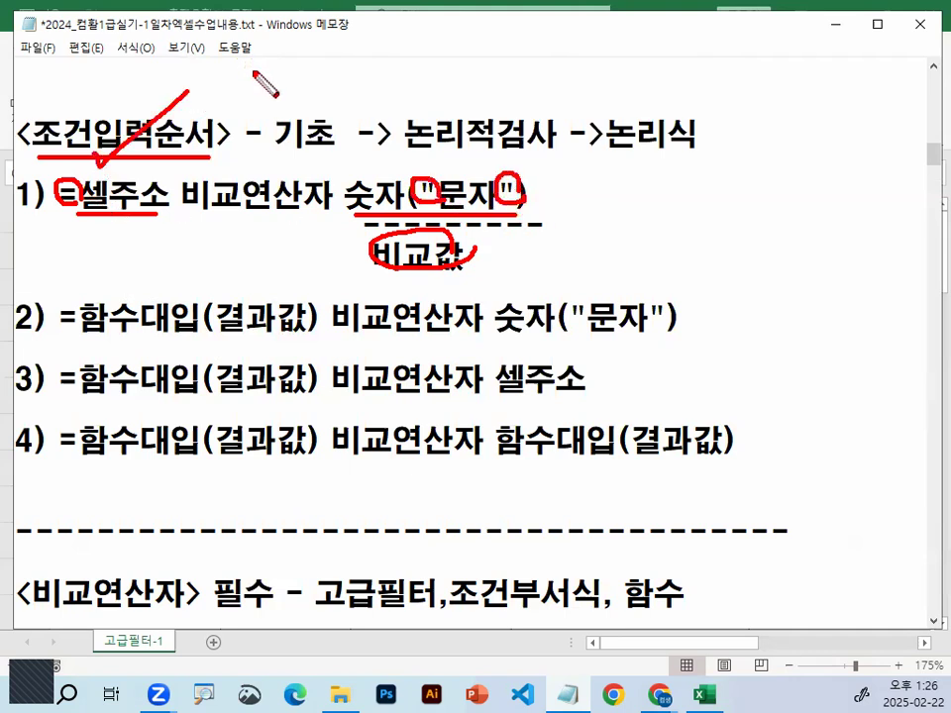
{"action": "left_click_drag", "start_coordinate": [397, 149], "coordinate": [428, 120]}
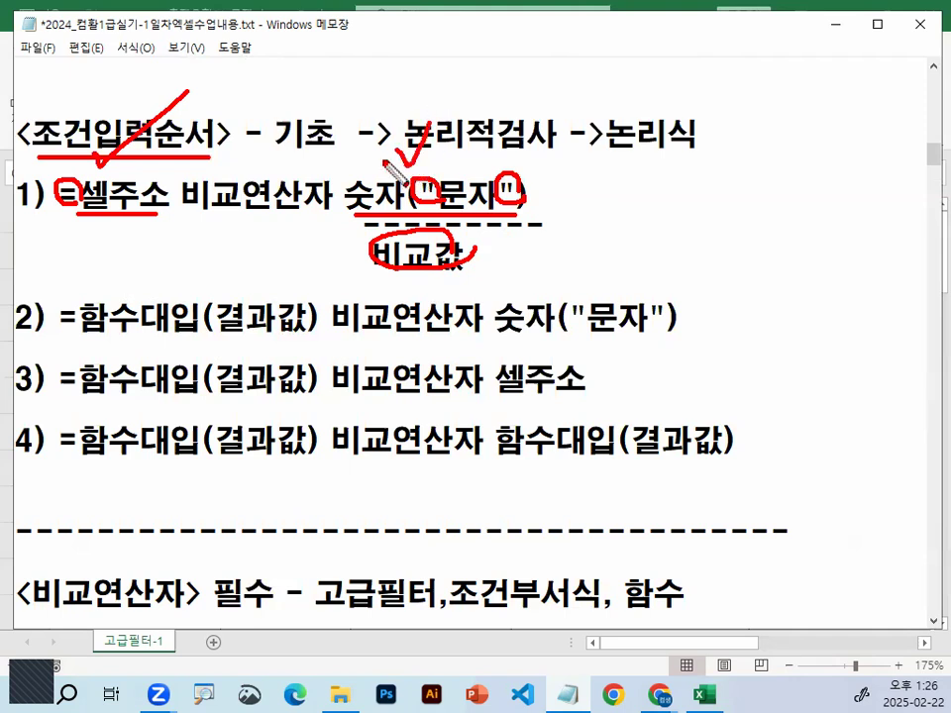
{"action": "left_click_drag", "start_coordinate": [185, 206], "coordinate": [321, 201]}
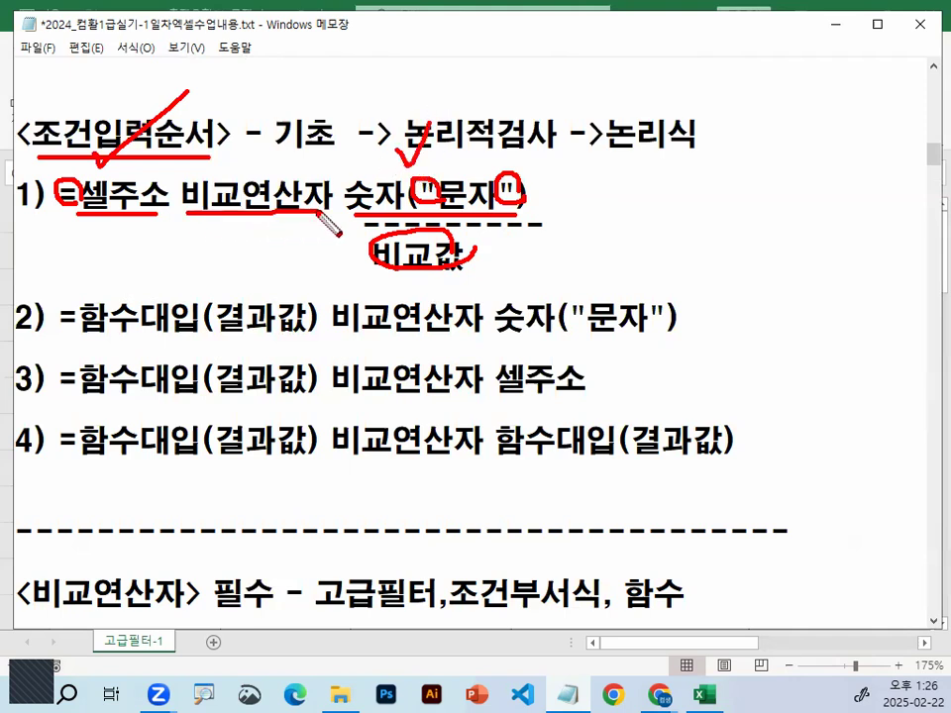
{"action": "mouse_move", "coordinate": [572, 154]}
{"action": "left_mouse_down"}
{"action": "mouse_move", "coordinate": [421, 109]}
{"action": "mouse_move", "coordinate": [515, 103]}
{"action": "mouse_move", "coordinate": [559, 130]}
{"action": "left_mouse_up"}
{"action": "left_click_drag", "start_coordinate": [598, 178], "coordinate": [675, 179]}
{"action": "left_click_drag", "start_coordinate": [646, 180], "coordinate": [648, 235]}
{"action": "mouse_move", "coordinate": [726, 179]}
{"action": "left_mouse_down"}
{"action": "mouse_move", "coordinate": [780, 179]}
{"action": "mouse_move", "coordinate": [749, 241]}
{"action": "left_mouse_up"}
{"action": "left_click_drag", "start_coordinate": [753, 208], "coordinate": [788, 209]}
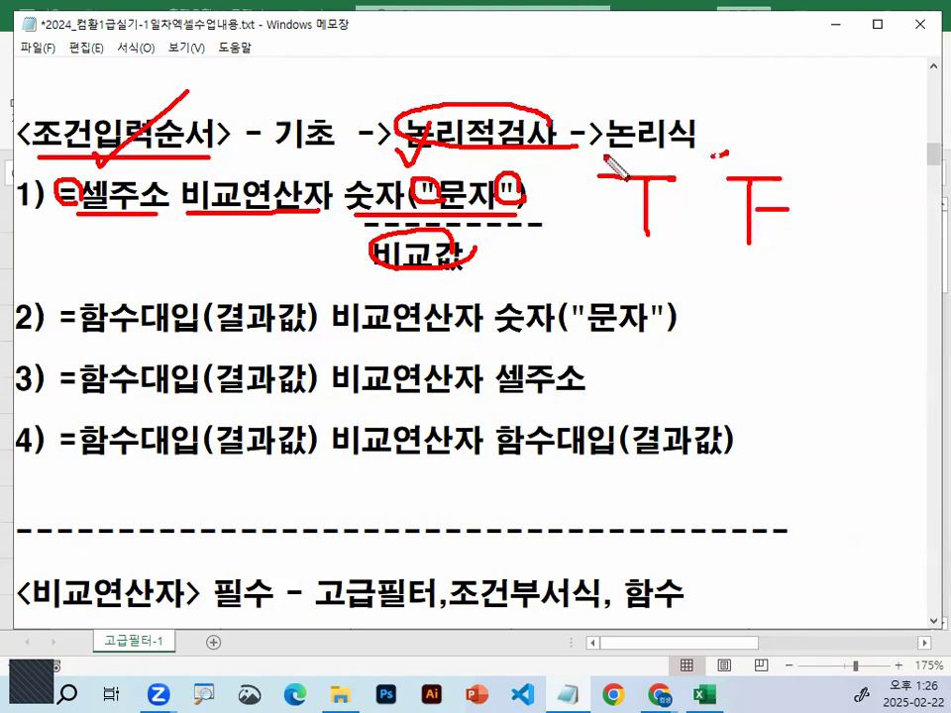
{"action": "left_click_drag", "start_coordinate": [615, 161], "coordinate": [706, 151]}
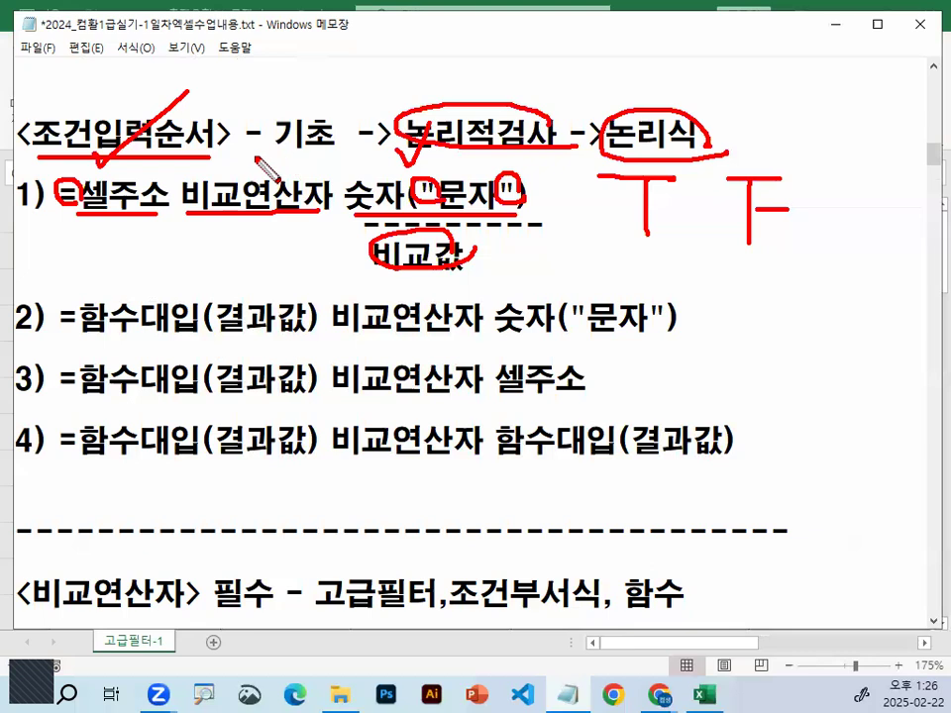
Clear the drawn marks and highlight rule 1, =셀주소 비교연산자 숫자("문자")
{"action": "key", "text": "e"}
{"action": "left_click_drag", "start_coordinate": [60, 195], "coordinate": [552, 195]}
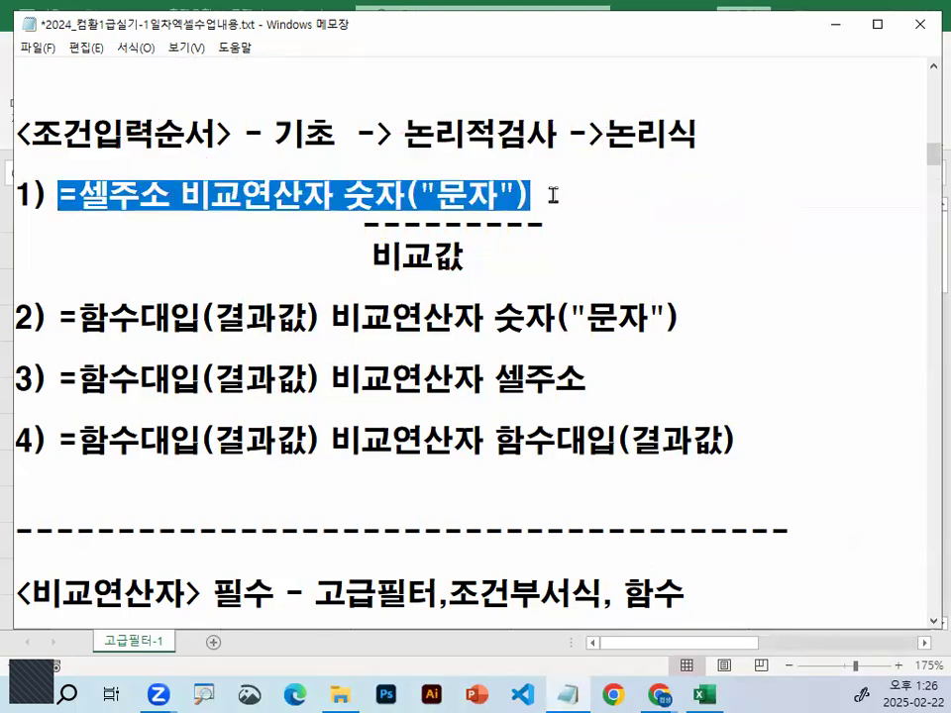
Highlight rule 1's 셀주소, then rule 2's 함수대입(결과값) and its comparison value 숫자("문자")
{"action": "left_click", "coordinate": [553, 195]}
{"action": "left_click_drag", "start_coordinate": [79, 189], "coordinate": [161, 189]}
{"action": "left_click_drag", "start_coordinate": [81, 313], "coordinate": [295, 316]}
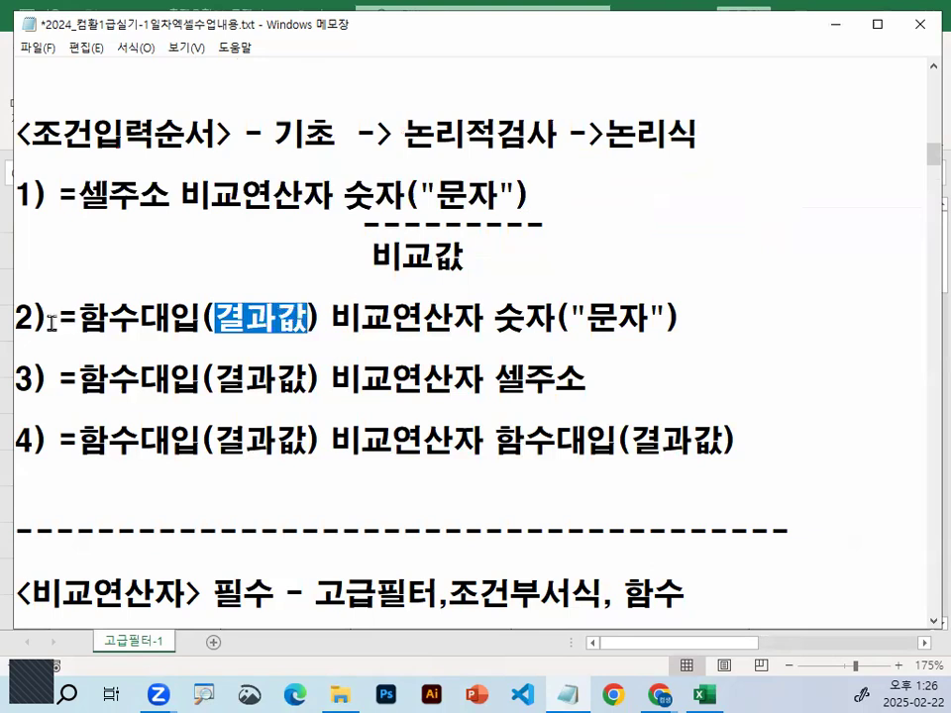
{"action": "left_click_drag", "start_coordinate": [86, 315], "coordinate": [690, 316]}
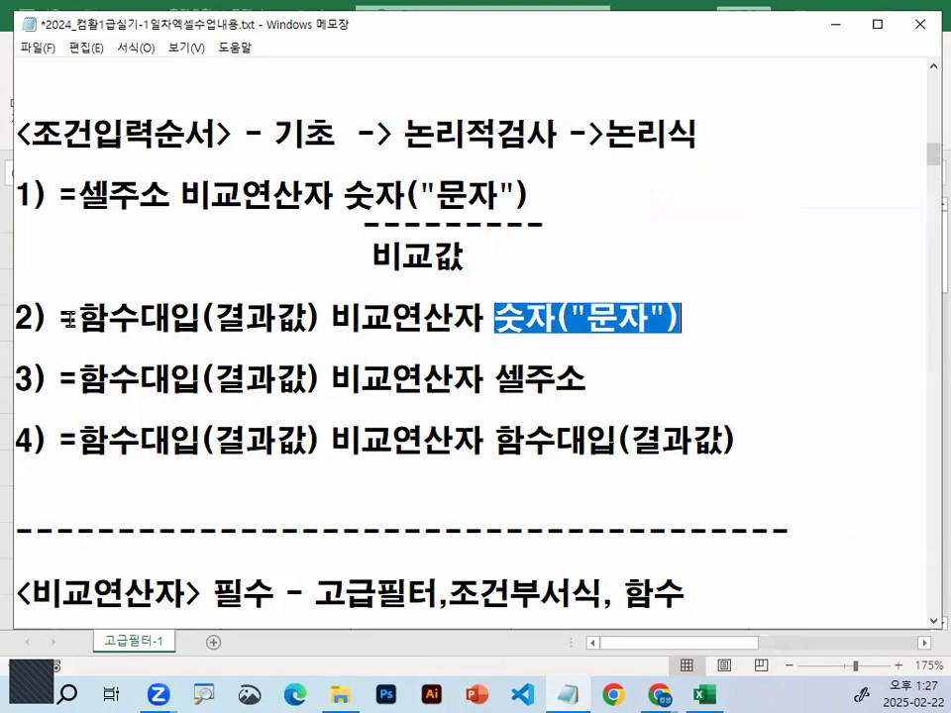
Replace 대입 with 사용 in rule 2 so the function part reads =함수사용(결과값)
{"action": "left_click", "coordinate": [144, 317]}
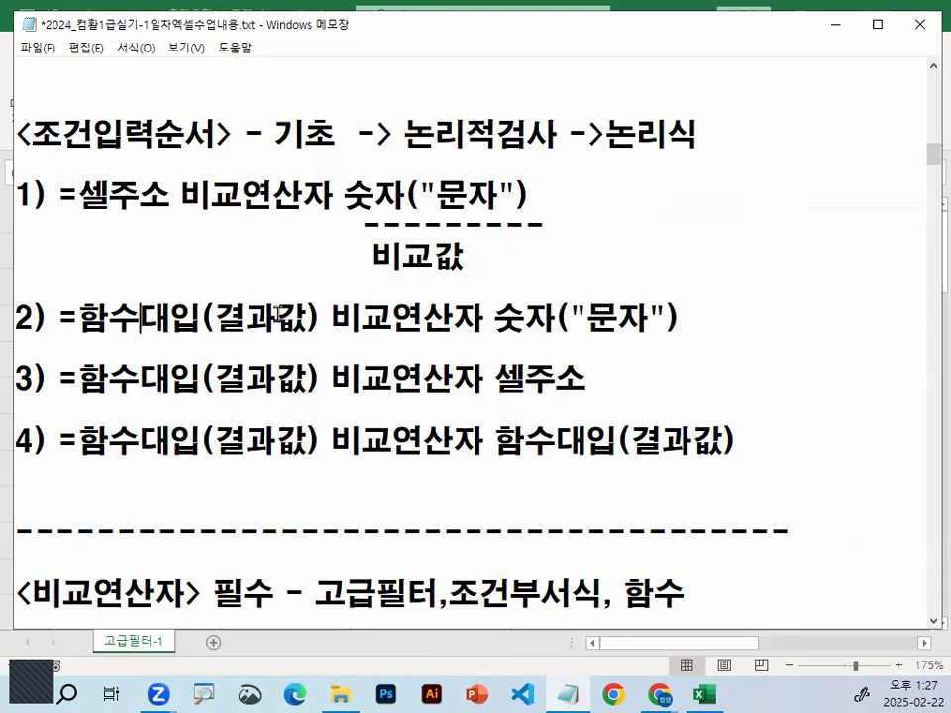
{"action": "type", "text": "상ㅇ"}
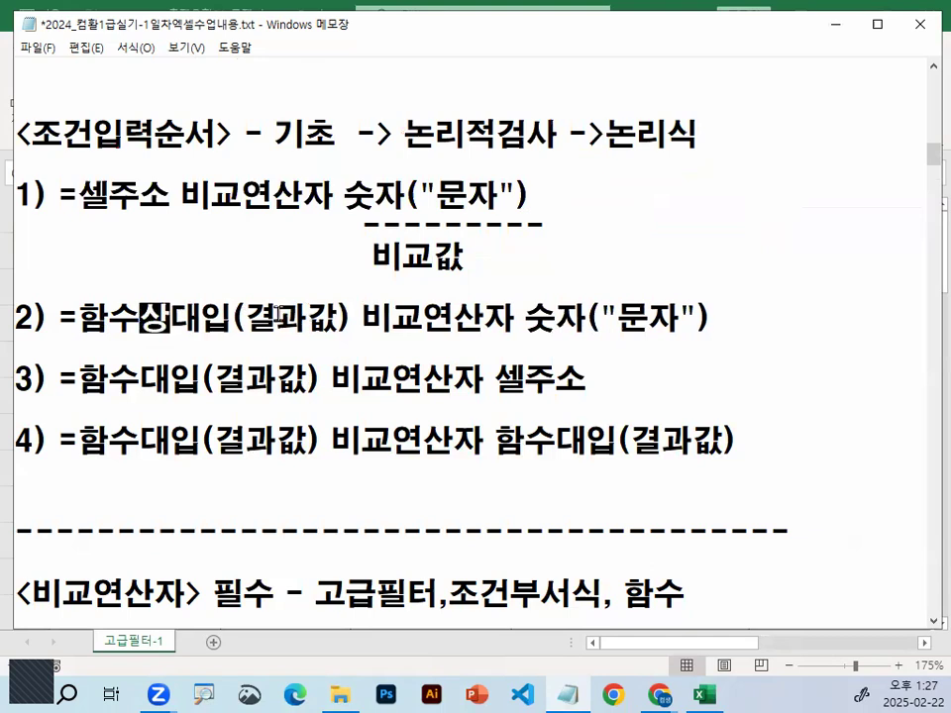
{"action": "key", "text": "BackSpace"}
{"action": "key", "text": "BackSpace"}
{"action": "type", "text": "사용"}
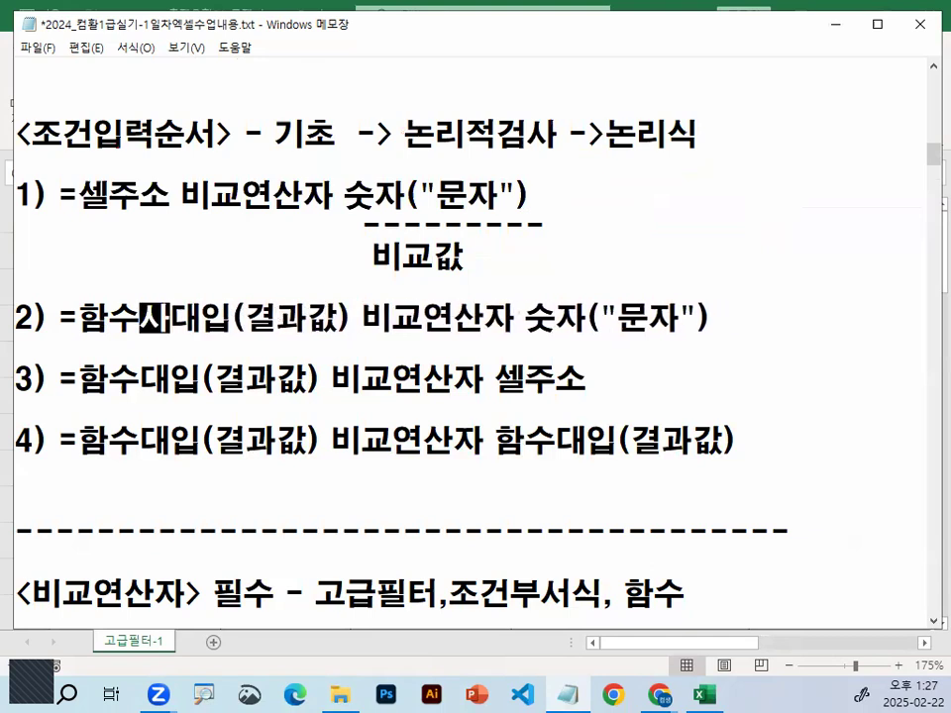
{"action": "key", "text": "Delete"}
{"action": "key", "text": "Delete"}
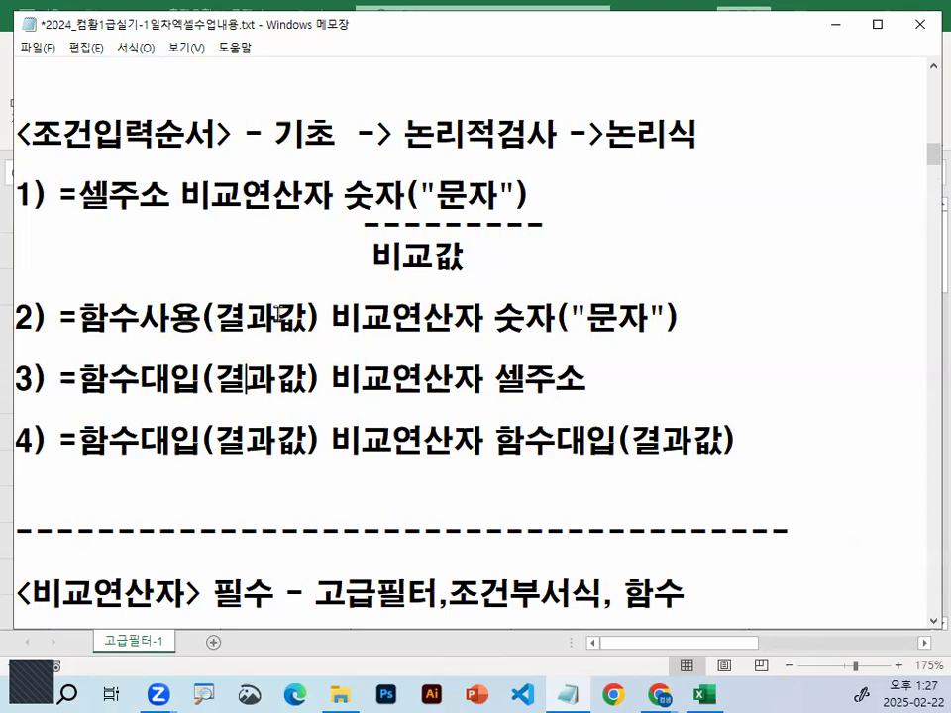
Replace 대입 with 사용 in rule 3's function part
{"action": "key", "text": "Left"}
{"action": "type", "text": "사"}
{"action": "key", "text": "BackSpace"}
{"action": "key", "text": "BackSpace"}
{"action": "type", "text": "상ㅇ"}
{"action": "key", "text": "BackSpace"}
{"action": "key", "text": "BackSpace"}
{"action": "type", "text": "사용"}
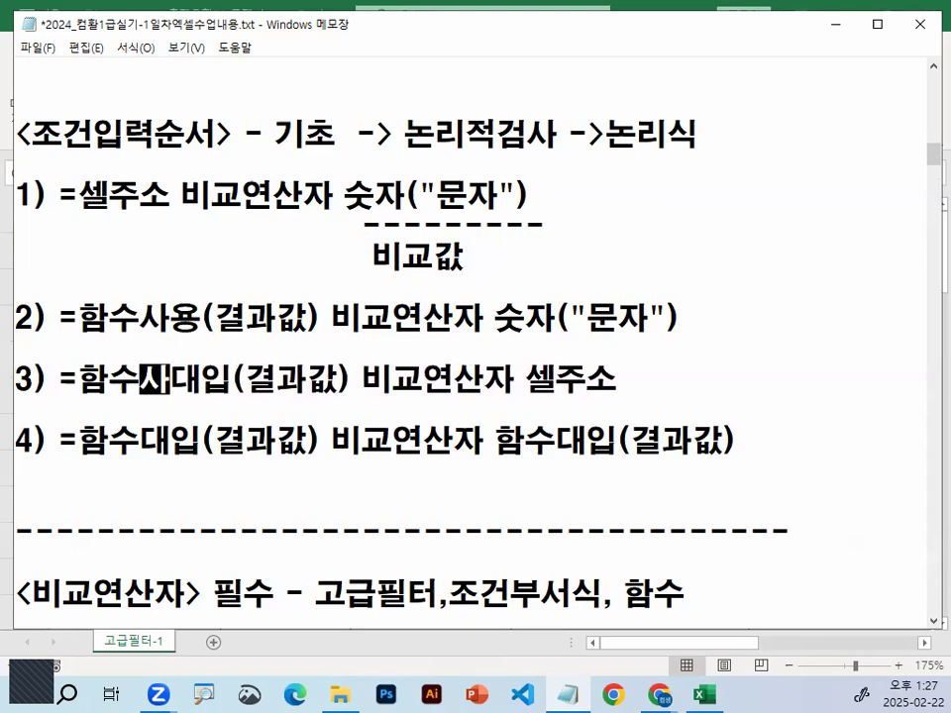
{"action": "key", "text": "Delete"}
{"action": "key", "text": "Delete"}
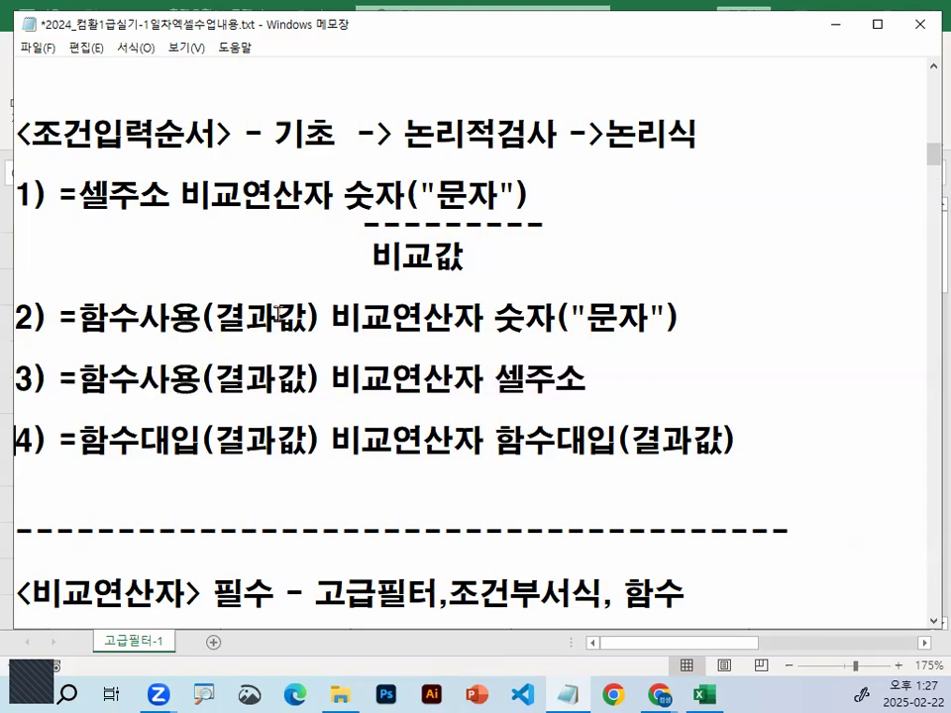
Replace 대입 with 사용 in the first function part of rule 4
{"action": "type", "text": "ㅅㅣ"}
{"action": "key", "text": "BackSpace"}
{"action": "key", "text": "BackSpace"}
{"action": "type", "text": "상"}
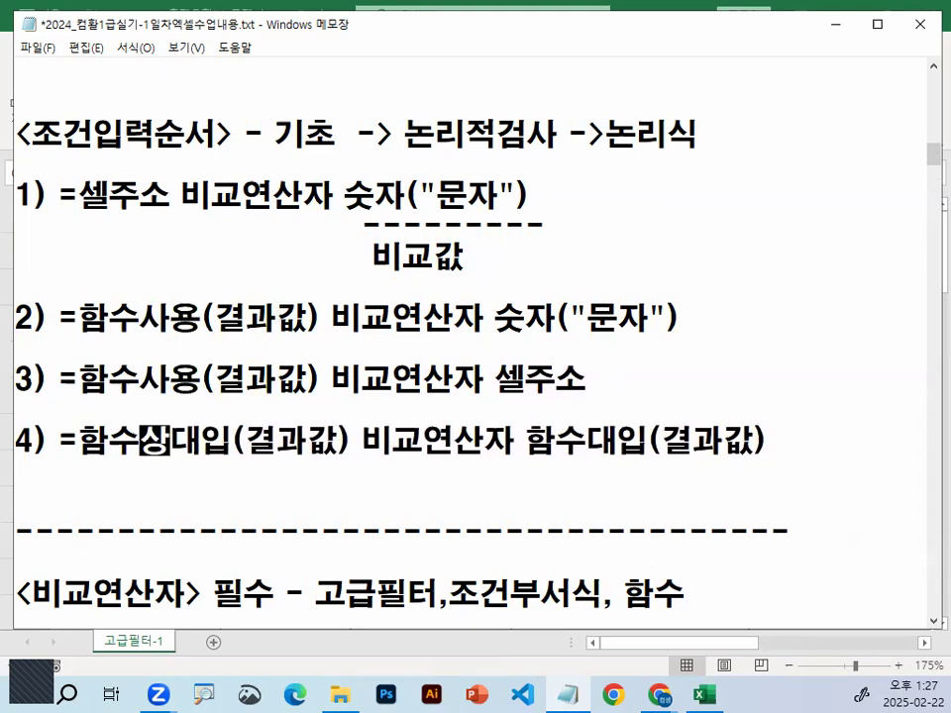
{"action": "type", "text": "ㅛㅇ"}
{"action": "key", "text": "Delete"}
{"action": "key", "text": "Delete"}
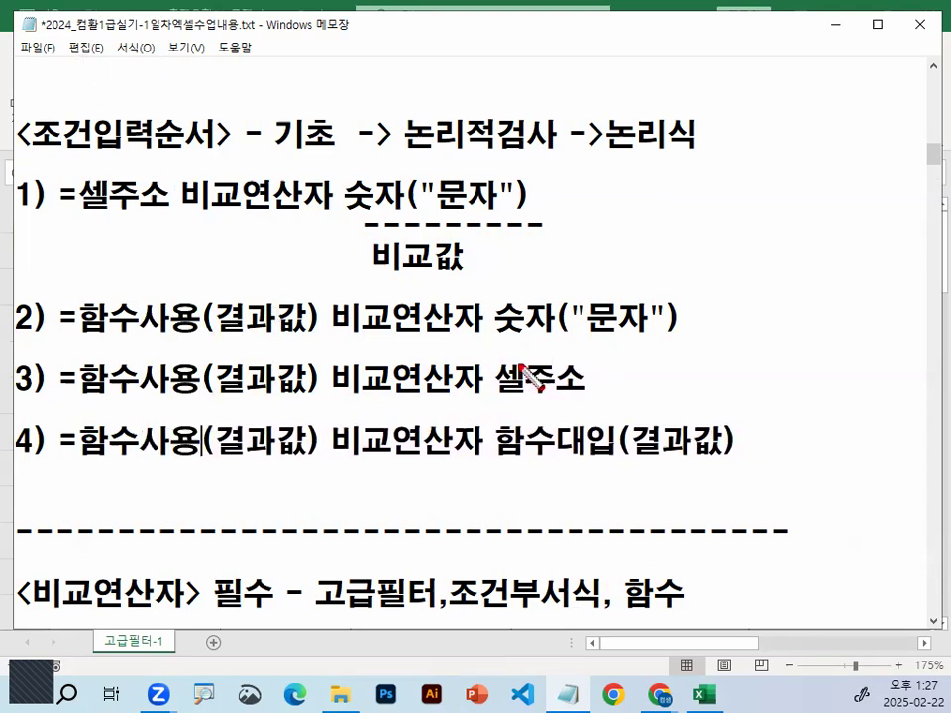
Underline rule 2's 숫자("문자"), mark rule 3's 함수사용, 결과값 and 셀주소 with a connecting curve, and clear the marks
{"action": "left_click_drag", "start_coordinate": [501, 340], "coordinate": [667, 340]}
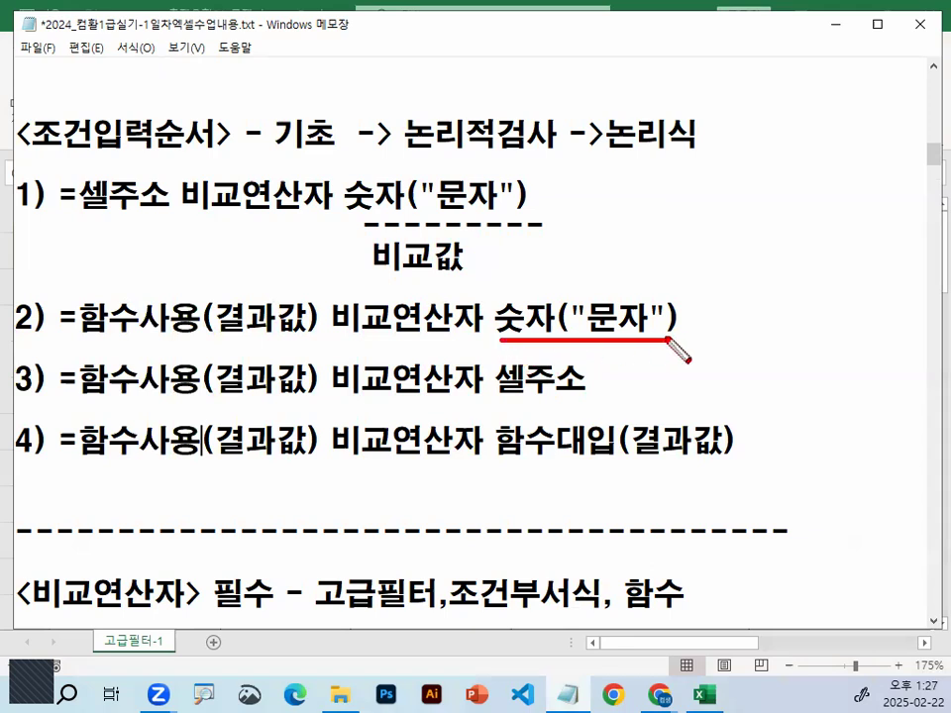
{"action": "left_click_drag", "start_coordinate": [86, 404], "coordinate": [193, 403]}
{"action": "mouse_move", "coordinate": [300, 398]}
{"action": "left_mouse_down"}
{"action": "mouse_move", "coordinate": [238, 403]}
{"action": "mouse_move", "coordinate": [285, 352]}
{"action": "mouse_move", "coordinate": [299, 315]}
{"action": "left_mouse_up"}
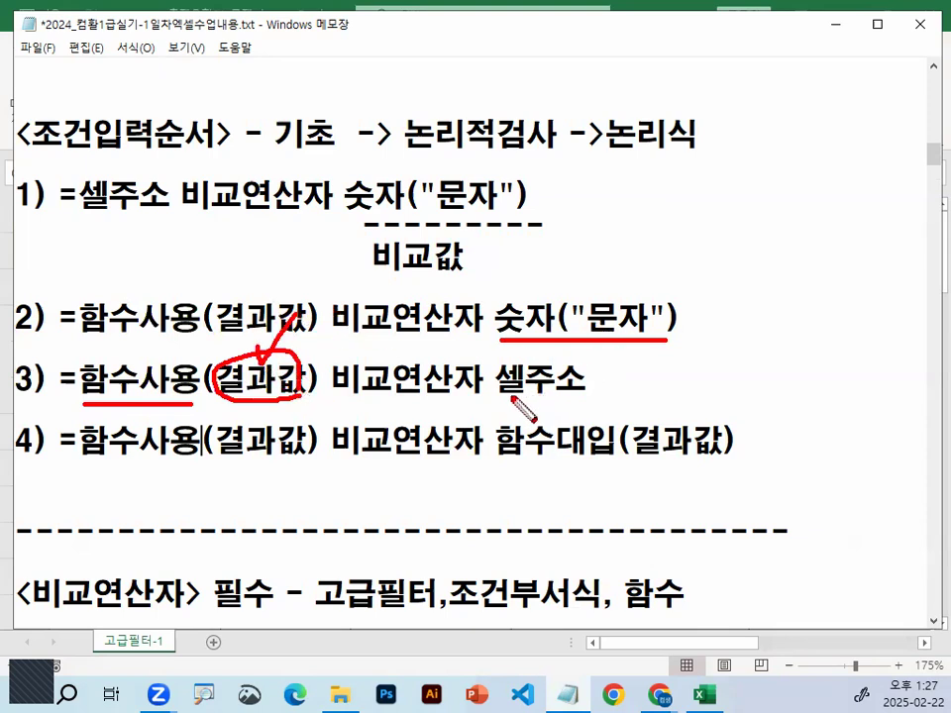
{"action": "left_click_drag", "start_coordinate": [498, 399], "coordinate": [590, 400]}
{"action": "mouse_move", "coordinate": [303, 393]}
{"action": "left_mouse_down"}
{"action": "mouse_move", "coordinate": [382, 329]}
{"action": "mouse_move", "coordinate": [529, 354]}
{"action": "left_mouse_up"}
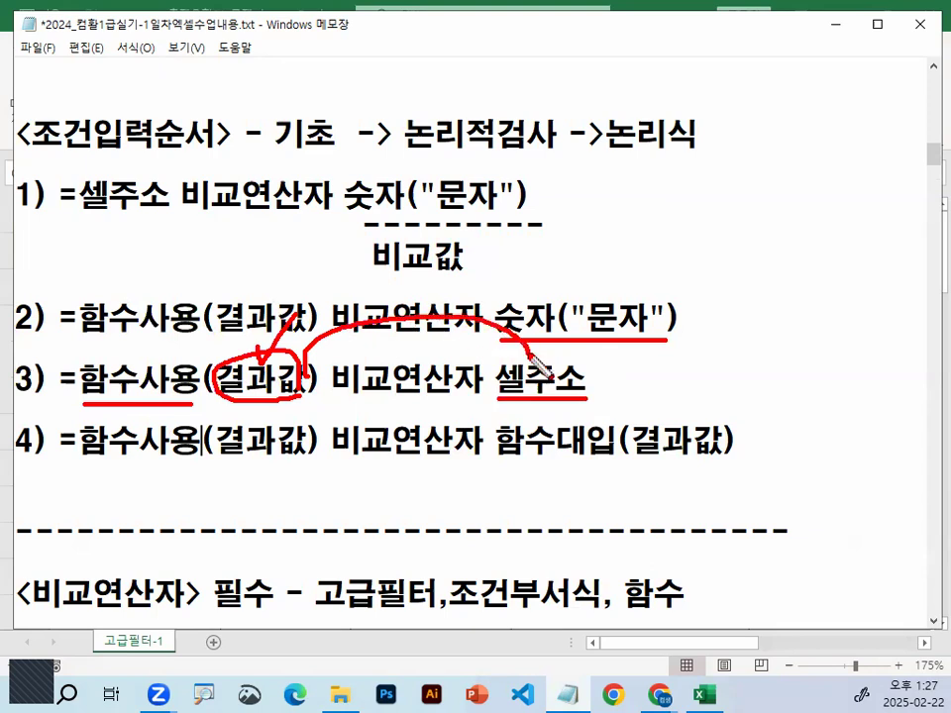
{"action": "key", "text": "Escape"}
Highlight rule 4's first function part and replace 대입 with 사용 in its second function part
{"action": "scroll", "coordinate": [347, 481], "scroll_direction": "down", "scroll_amount": 1}
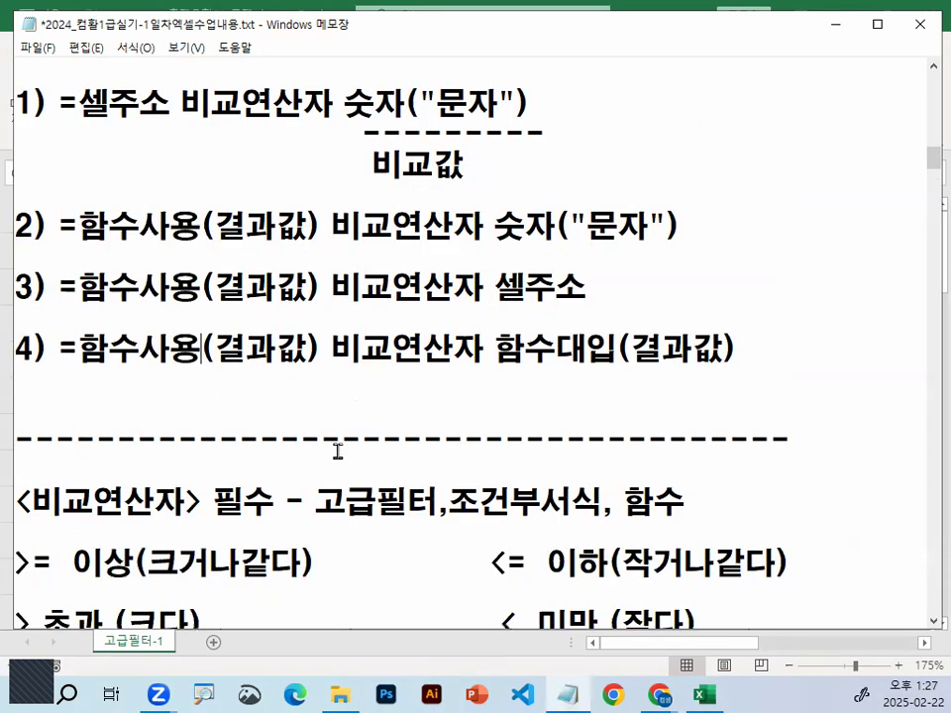
{"action": "left_click_drag", "start_coordinate": [87, 347], "coordinate": [277, 349]}
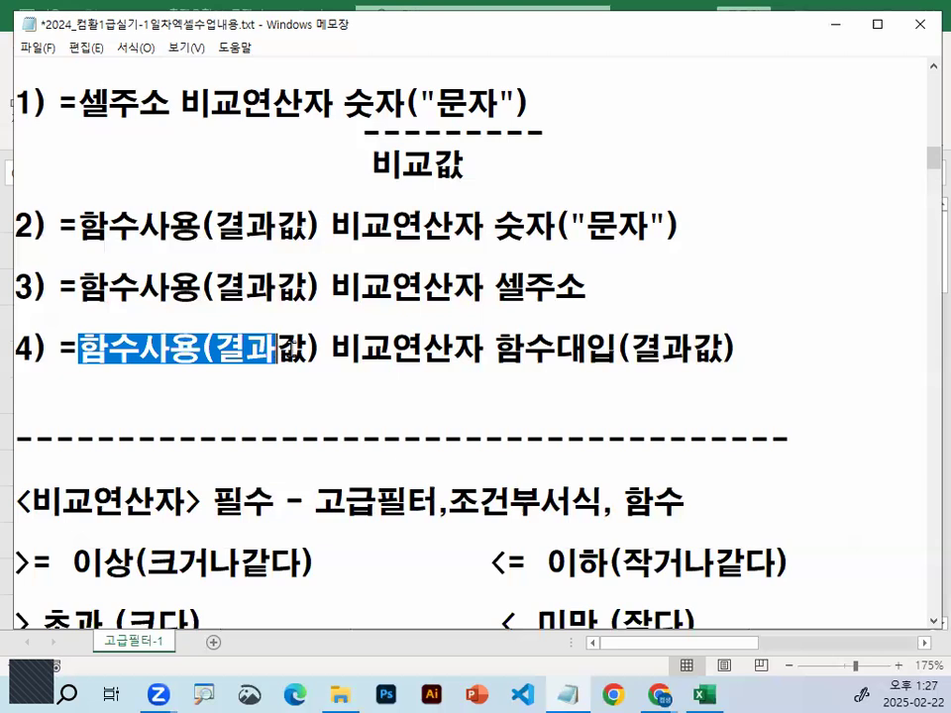
{"action": "left_click_drag", "start_coordinate": [563, 349], "coordinate": [618, 347]}
{"action": "type", "text": "사용"}
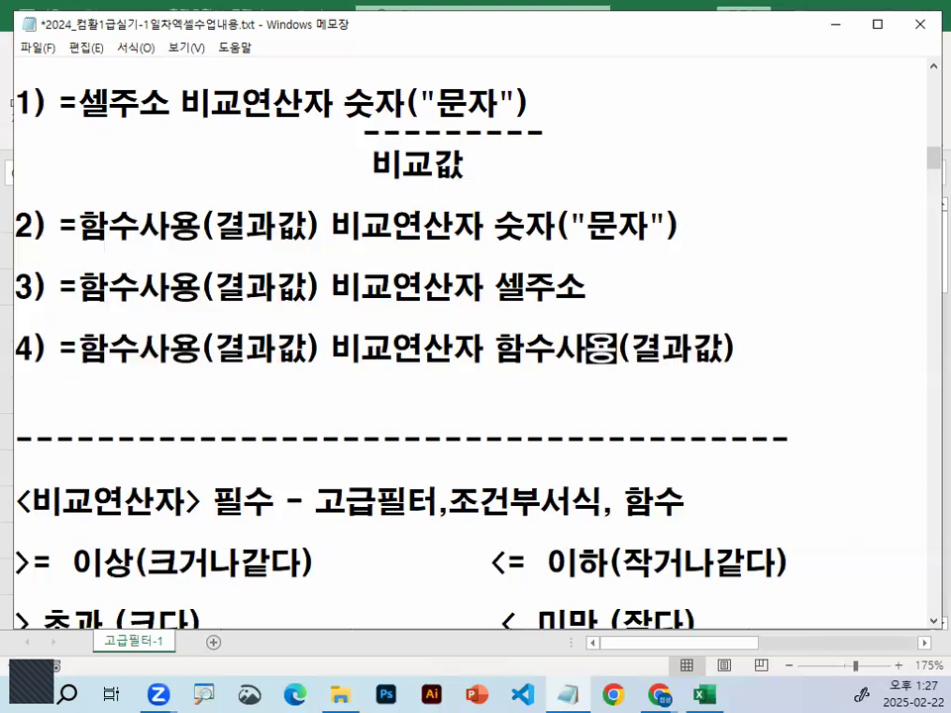
Underline and connect rule 4's two function results, bracket rules 1 to 4 with a curve, and clear the marks
{"action": "left_click_drag", "start_coordinate": [158, 373], "coordinate": [294, 373]}
{"action": "left_click_drag", "start_coordinate": [583, 366], "coordinate": [689, 366]}
{"action": "left_click_drag", "start_coordinate": [276, 368], "coordinate": [572, 395]}
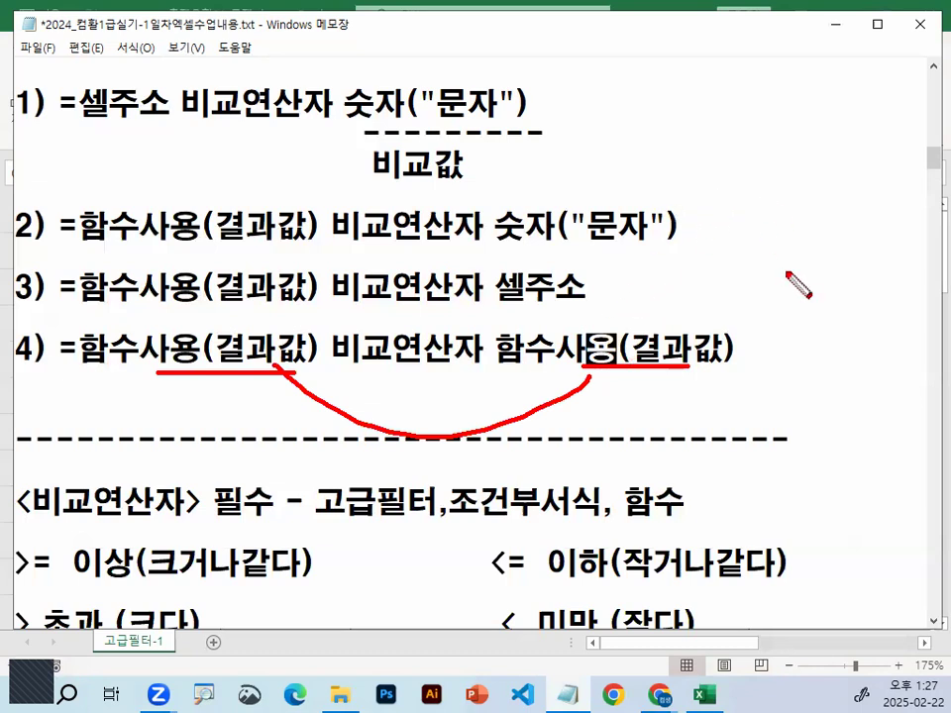
{"action": "left_click_drag", "start_coordinate": [665, 84], "coordinate": [733, 323]}
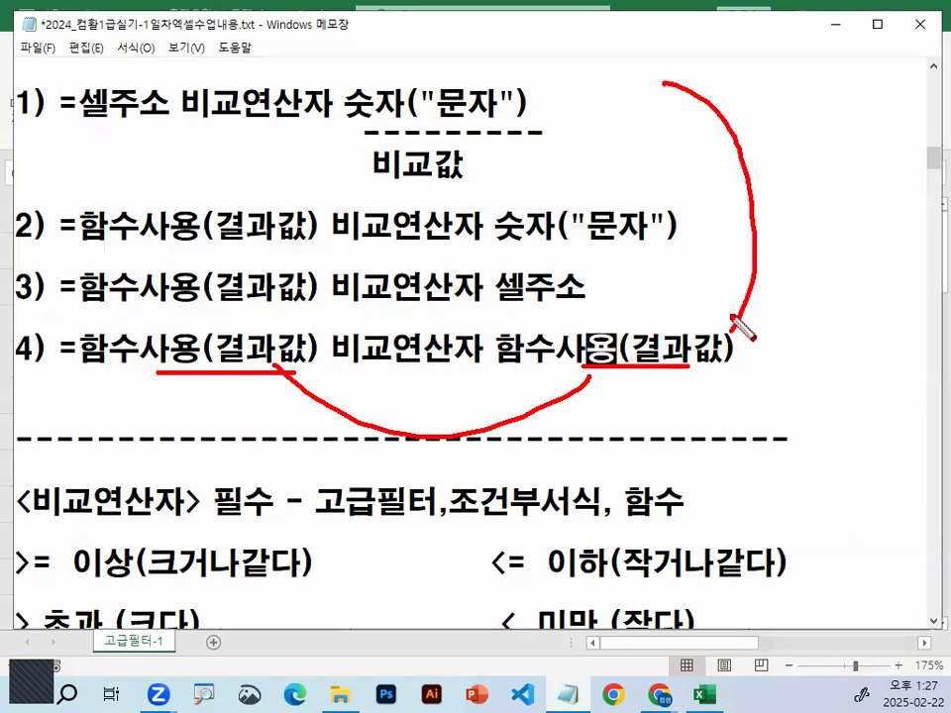
{"action": "key", "text": "Escape"}
Highlight the formula patterns of rule 1 and rule 2 after their equals signs, and clear the selection
{"action": "left_click_drag", "start_coordinate": [85, 104], "coordinate": [549, 104]}
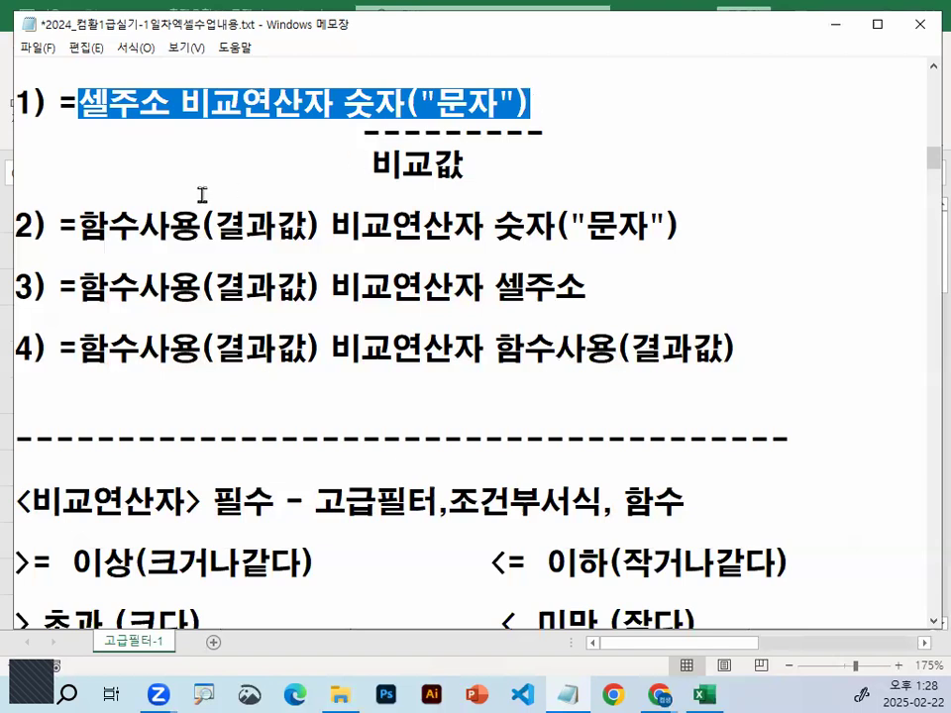
{"action": "left_click_drag", "start_coordinate": [83, 224], "coordinate": [714, 224]}
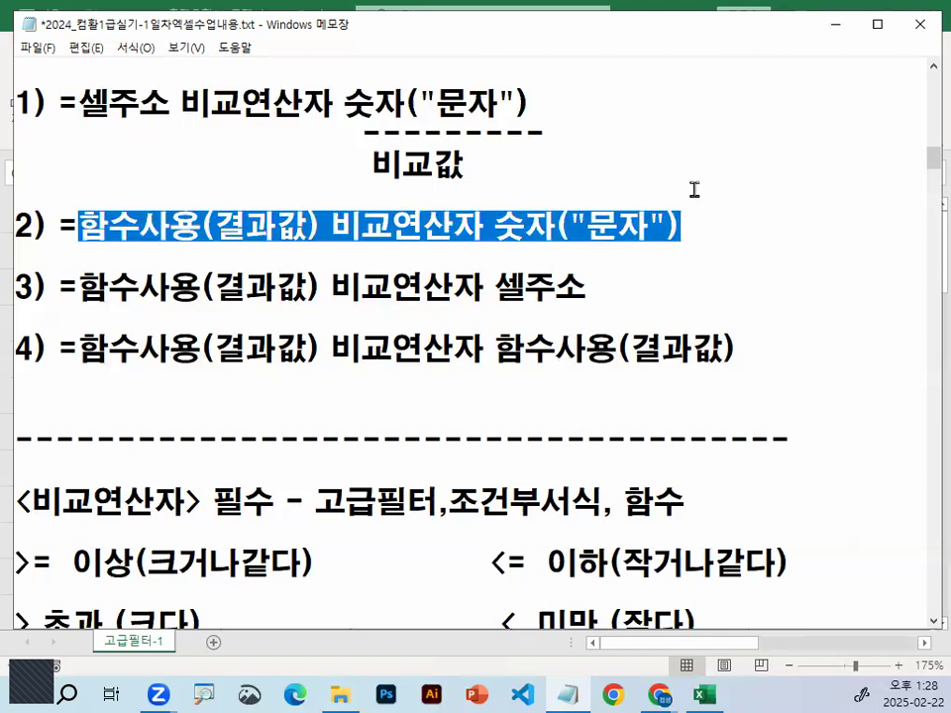
{"action": "left_click", "coordinate": [695, 190]}
Go to the 고급필터-1 example and highlight 시행청 셀주소="대한상공회의소" in the OR line and the text of 조건2
{"action": "left_click", "coordinate": [575, 694]}
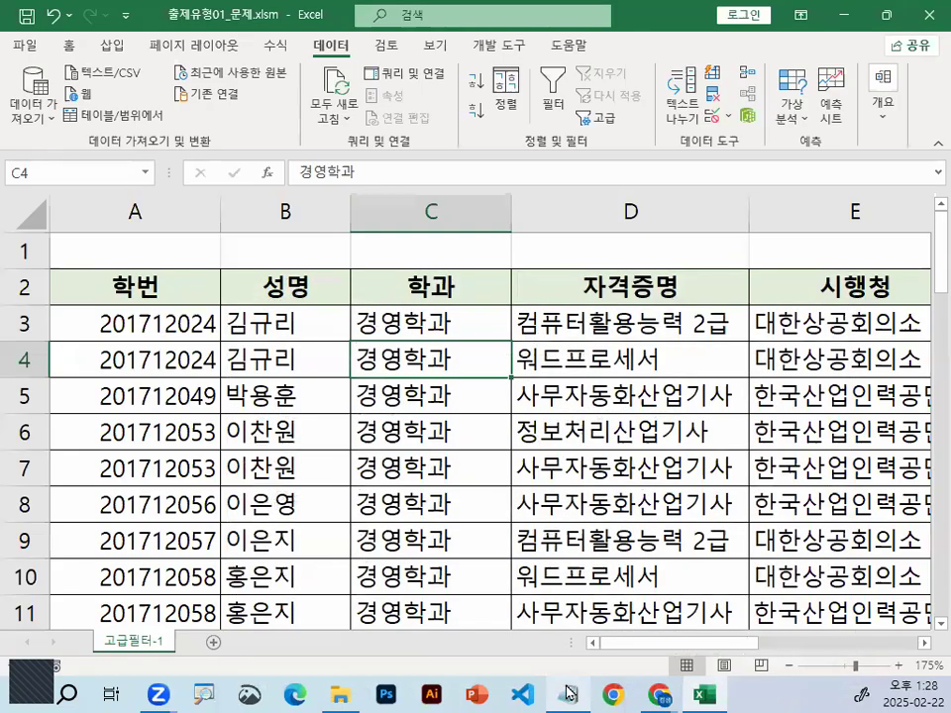
{"action": "left_click", "coordinate": [570, 693]}
{"action": "scroll", "coordinate": [410, 426], "scroll_direction": "down", "scroll_amount": 5}
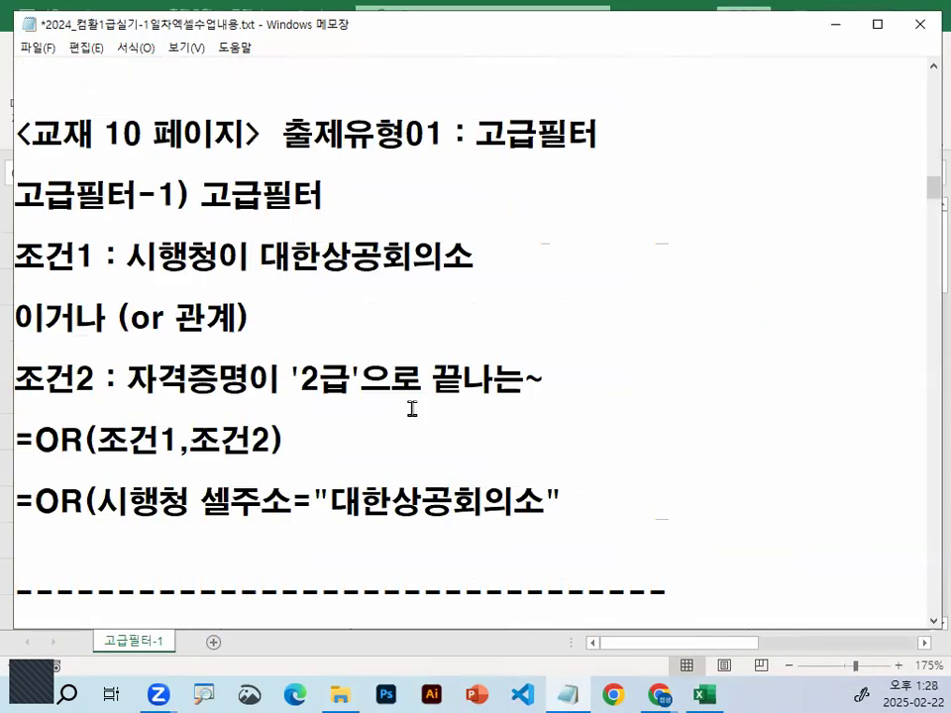
{"action": "scroll", "coordinate": [411, 408], "scroll_direction": "down", "scroll_amount": 1}
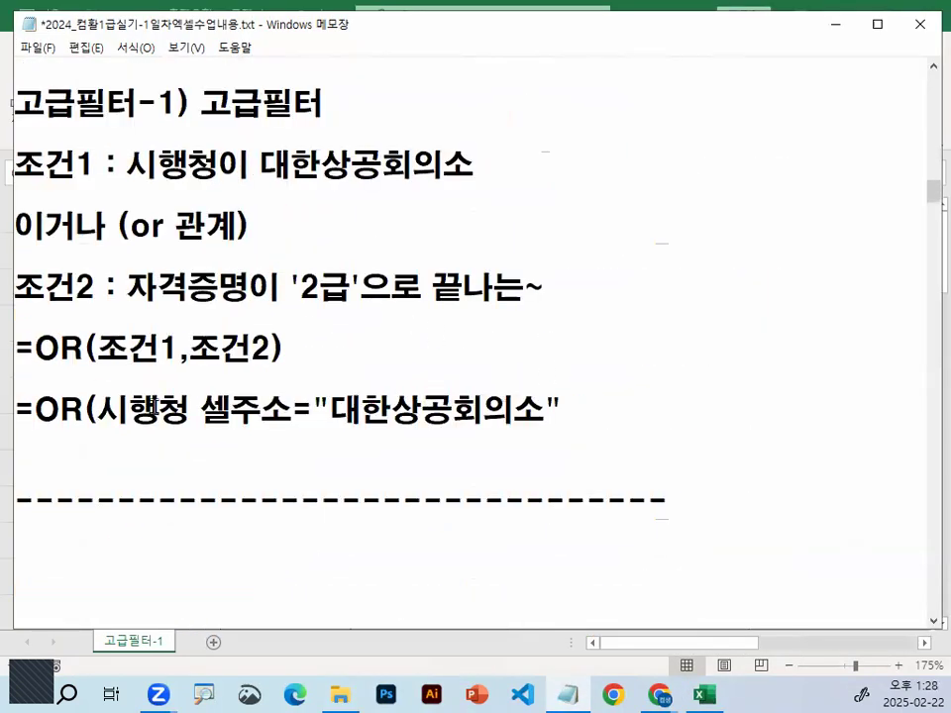
{"action": "left_click_drag", "start_coordinate": [103, 415], "coordinate": [578, 410]}
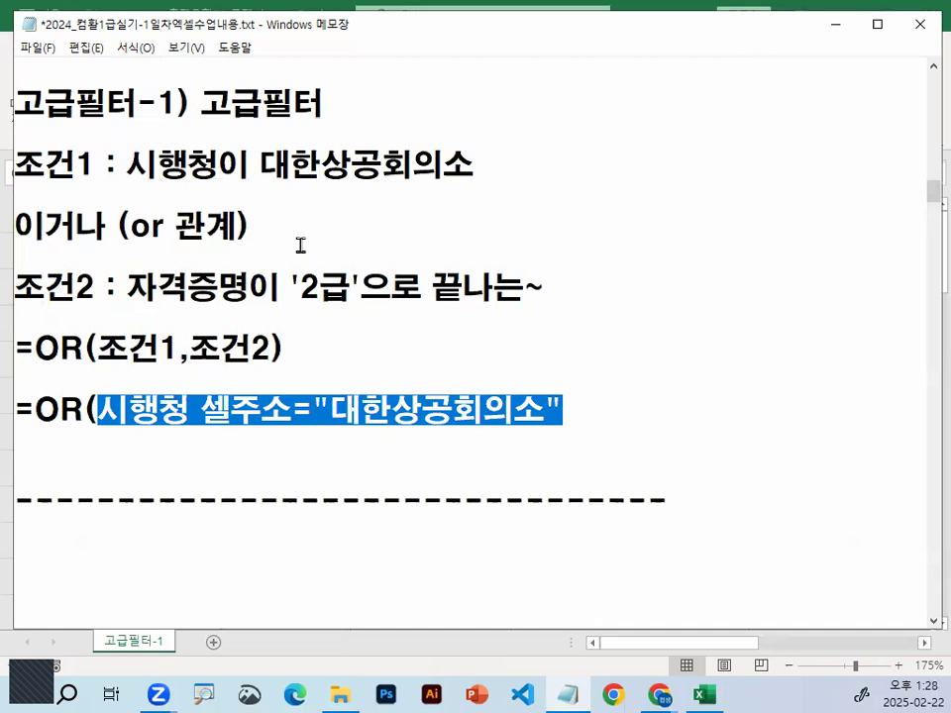
{"action": "left_click_drag", "start_coordinate": [130, 288], "coordinate": [545, 287]}
Insert several blank lines between the =OR(시행청 셀주소="대한상공회의소" line and the dashed separator
{"action": "left_click", "coordinate": [584, 409]}
{"action": "key", "text": "Down"}
{"action": "key", "text": "Return"}
{"action": "key", "text": "Return"}
{"action": "key", "text": "Return"}
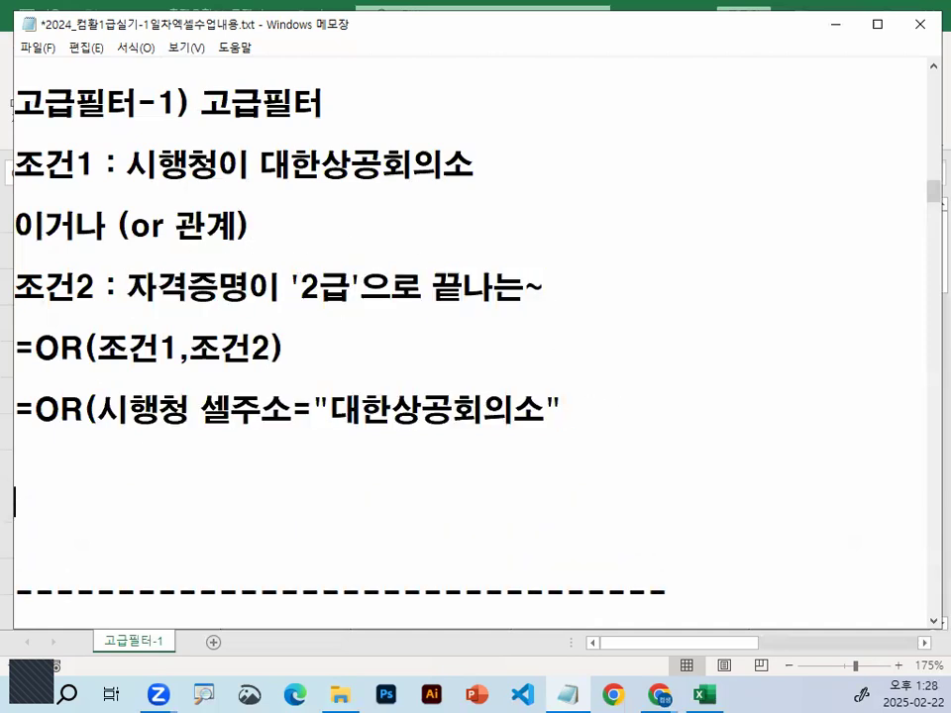
{"action": "key", "text": "Return"}
{"action": "key", "text": "Return"}
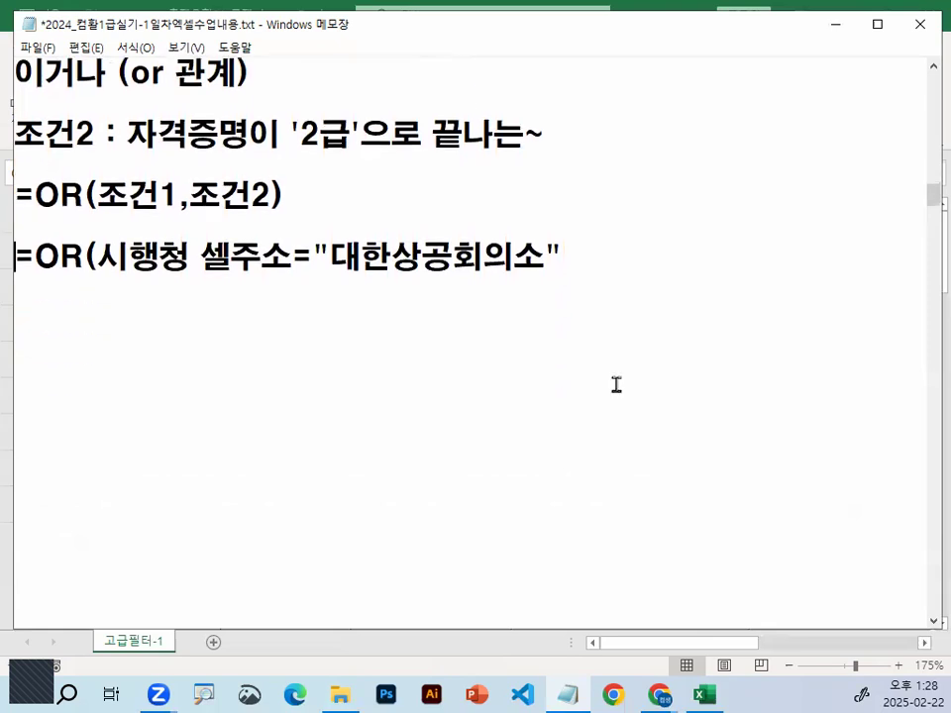
Write RIGHT(자격증명 셀주소,2)="2급" on the line below the unfinished OR formula, taking 자격증명 from 조건2
{"action": "type", "text": "RI"}
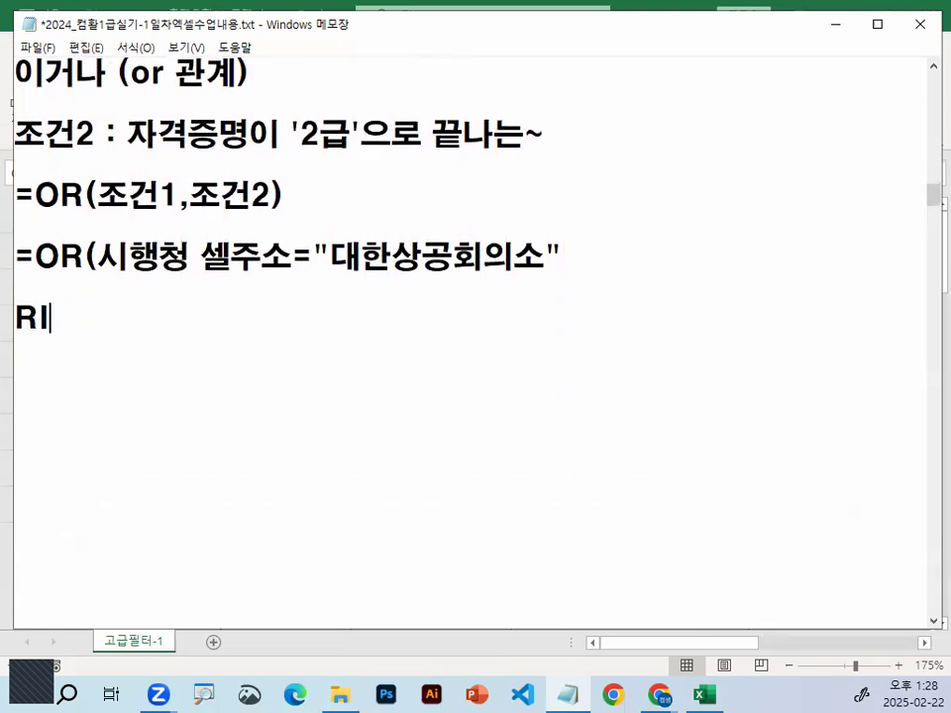
{"action": "type", "text": "GHT("}
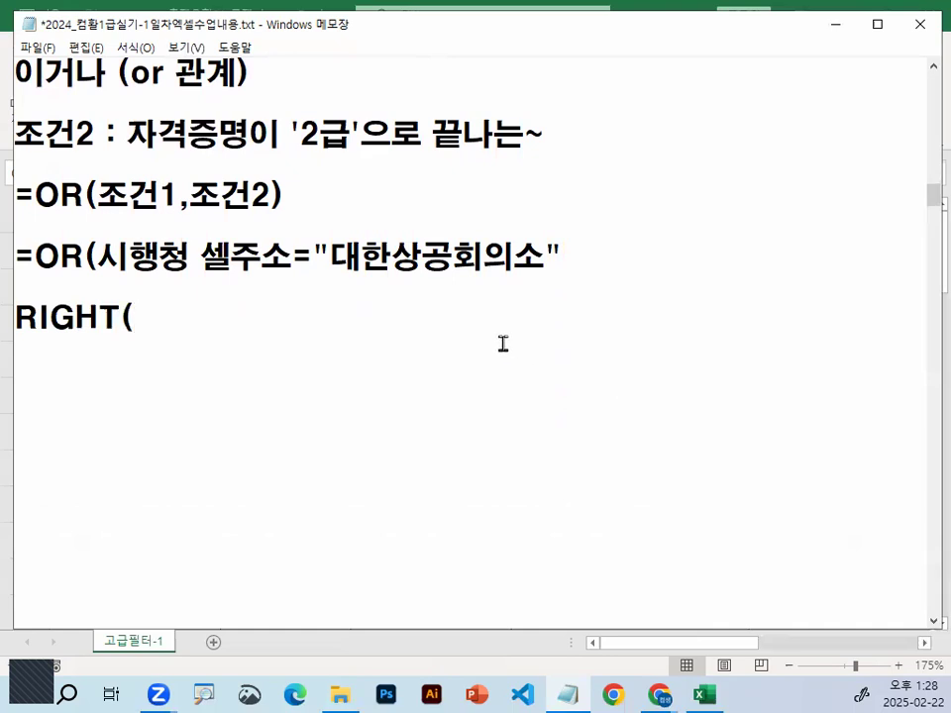
{"action": "scroll", "coordinate": [186, 249], "scroll_direction": "up", "scroll_amount": 1}
{"action": "left_click_drag", "start_coordinate": [128, 228], "coordinate": [251, 228]}
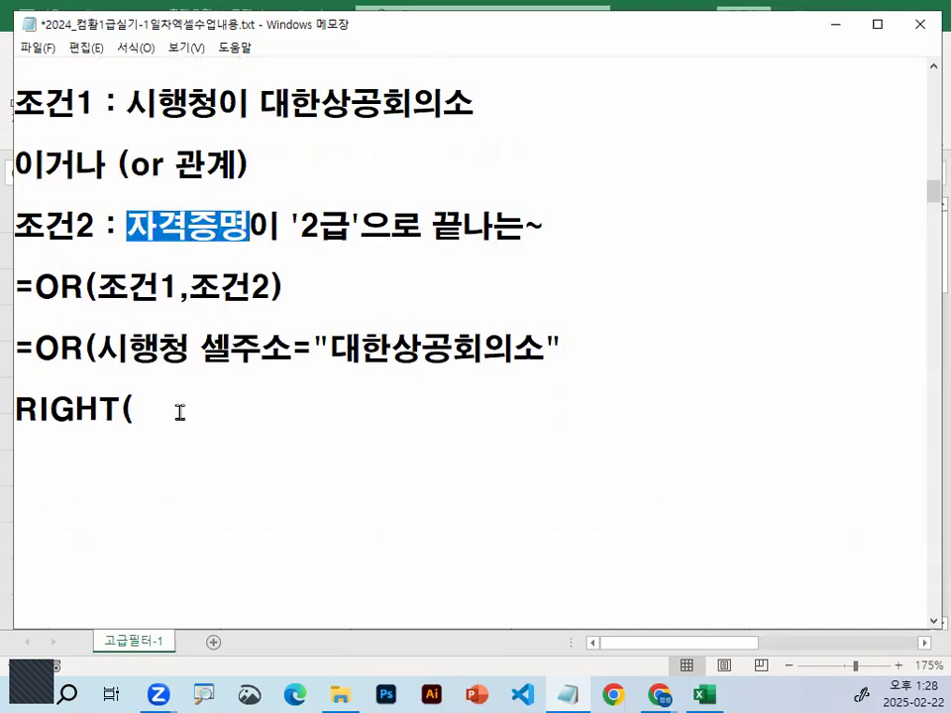
{"action": "left_click", "coordinate": [179, 412]}
{"action": "type", "text": "자격"}
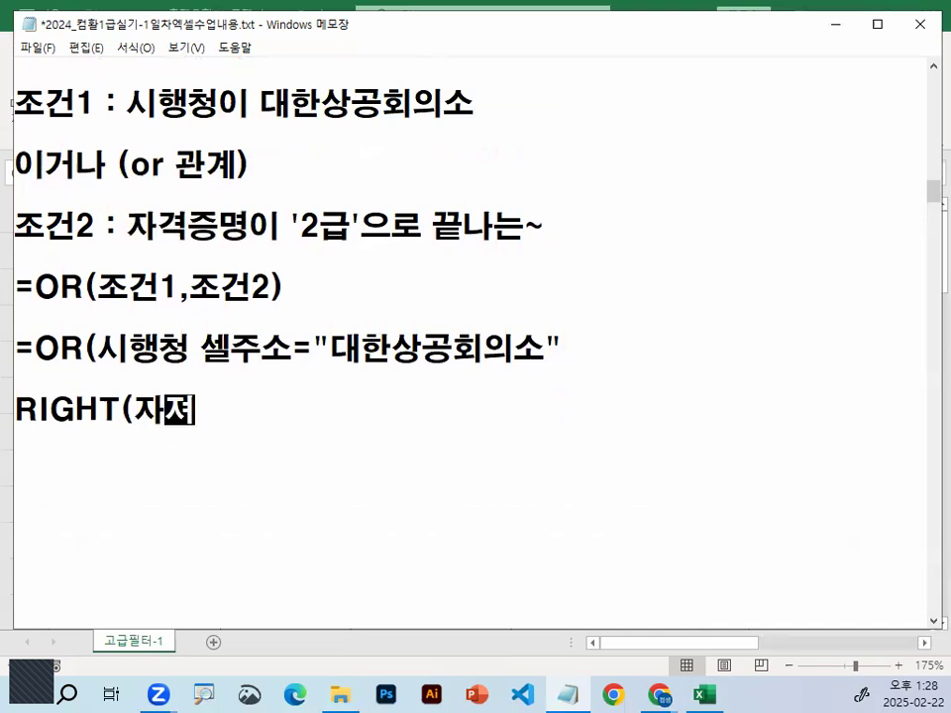
{"action": "type", "text": "증명 셀주소"}
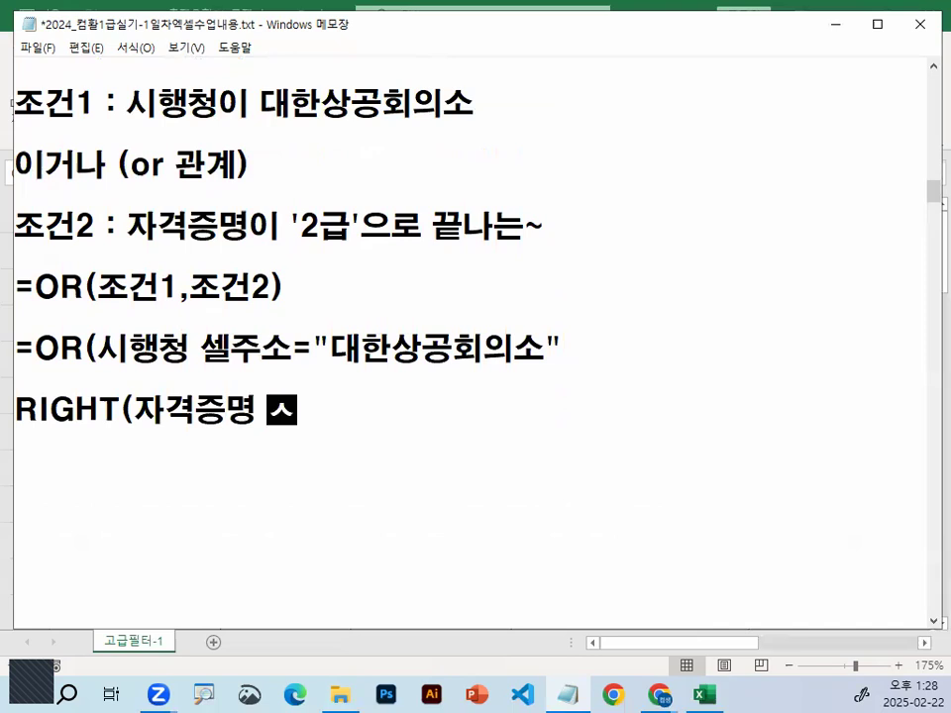
{"action": "type", "text": ","}
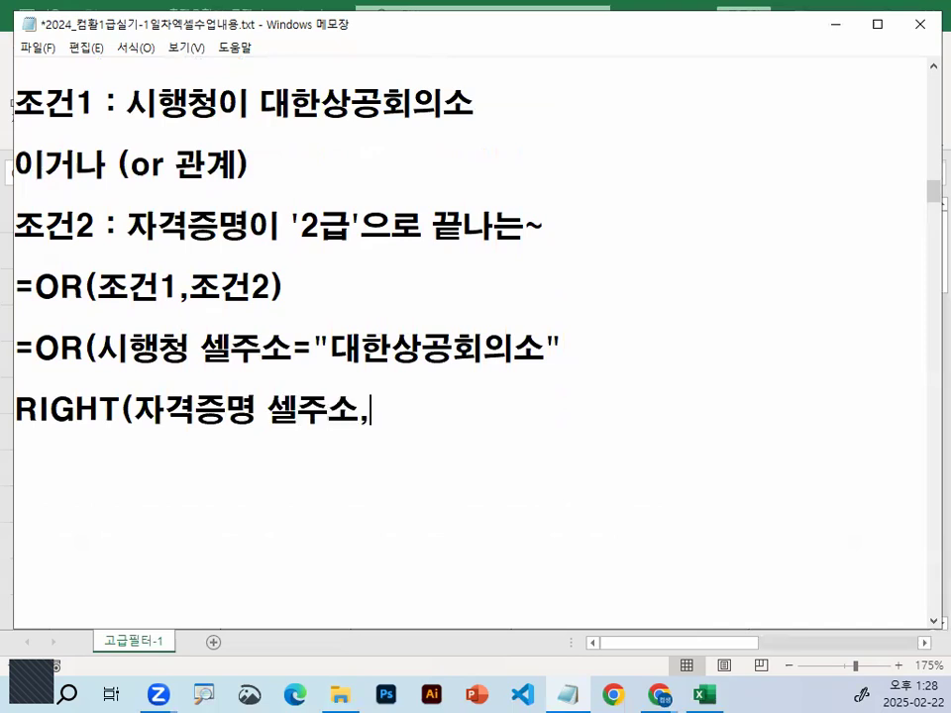
{"action": "type", "text": "2"}
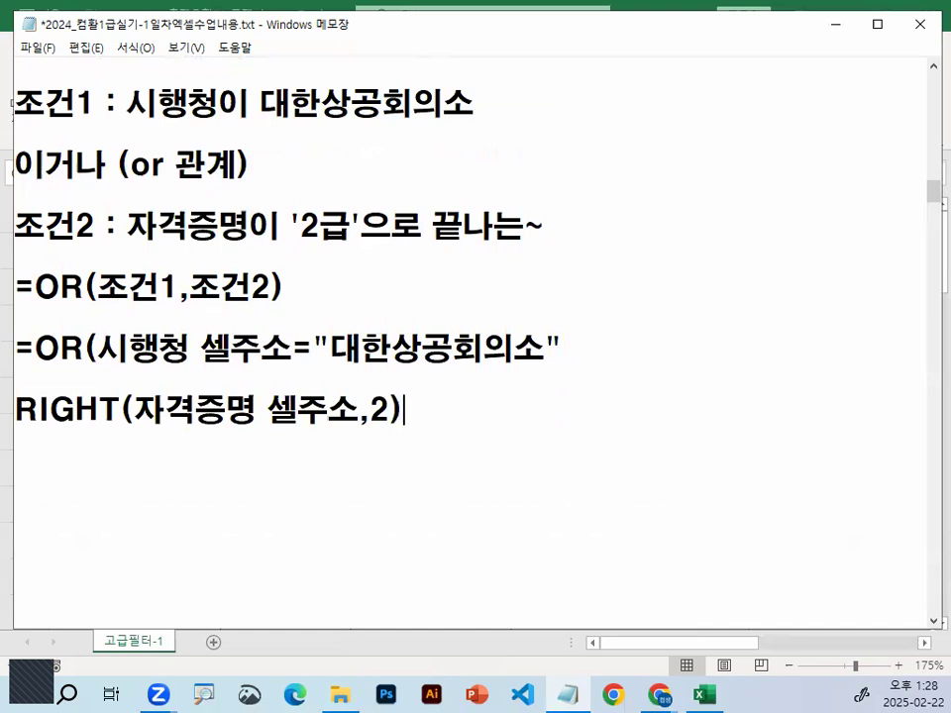
{"action": "type", "text": ")=\"2급\""}
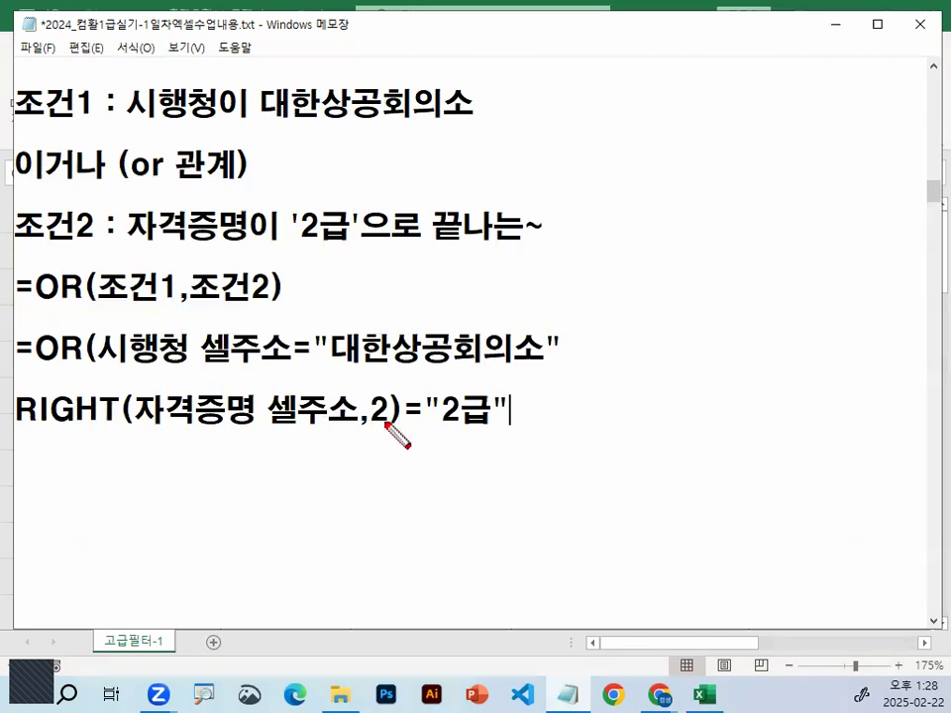
Mark the 2 in RIGHT and '2급' in 조건2 with the pen, sketch a one-character 급 comparison beside it, and clear the marks
{"action": "mouse_move", "coordinate": [388, 403]}
{"action": "left_mouse_down"}
{"action": "mouse_move", "coordinate": [380, 406]}
{"action": "mouse_move", "coordinate": [406, 419]}
{"action": "left_mouse_up"}
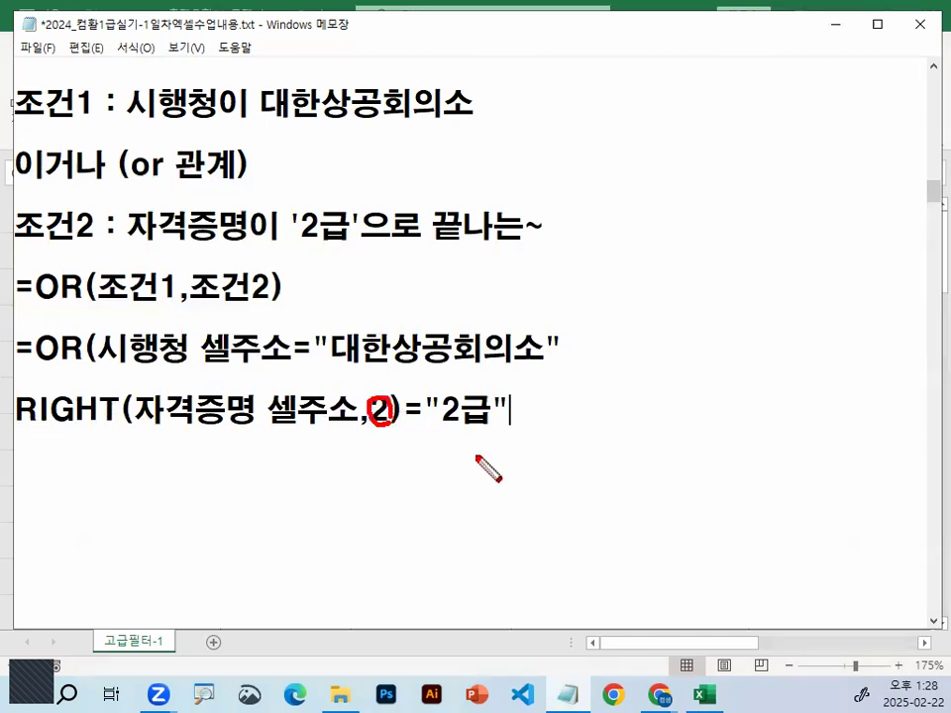
{"action": "mouse_move", "coordinate": [341, 234]}
{"action": "left_mouse_down"}
{"action": "mouse_move", "coordinate": [312, 221]}
{"action": "mouse_move", "coordinate": [355, 238]}
{"action": "mouse_move", "coordinate": [353, 250]}
{"action": "left_mouse_up"}
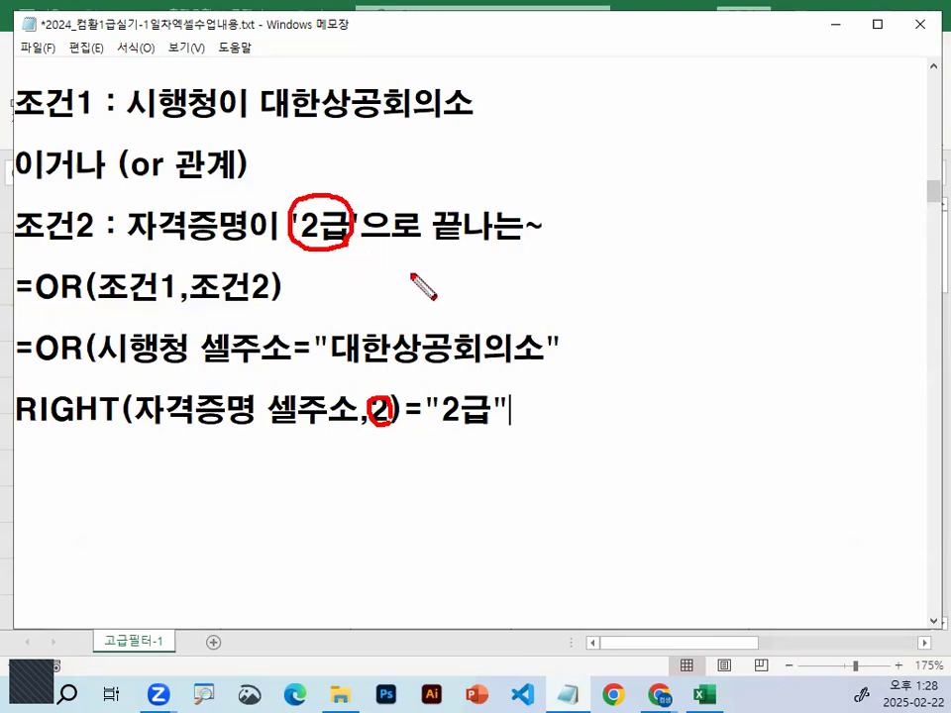
{"action": "left_click", "coordinate": [597, 189]}
{"action": "mouse_move", "coordinate": [562, 221]}
{"action": "left_mouse_down"}
{"action": "mouse_move", "coordinate": [651, 216]}
{"action": "mouse_move", "coordinate": [611, 248]}
{"action": "mouse_move", "coordinate": [627, 236]}
{"action": "left_mouse_up"}
{"action": "left_click_drag", "start_coordinate": [377, 349], "coordinate": [376, 382]}
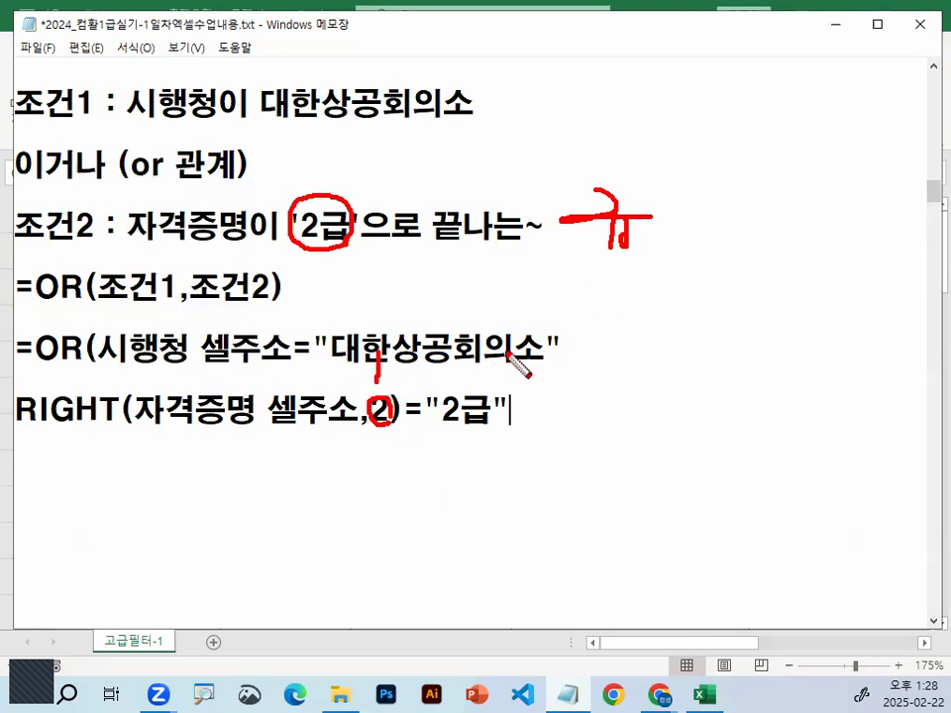
{"action": "left_click_drag", "start_coordinate": [649, 263], "coordinate": [687, 246]}
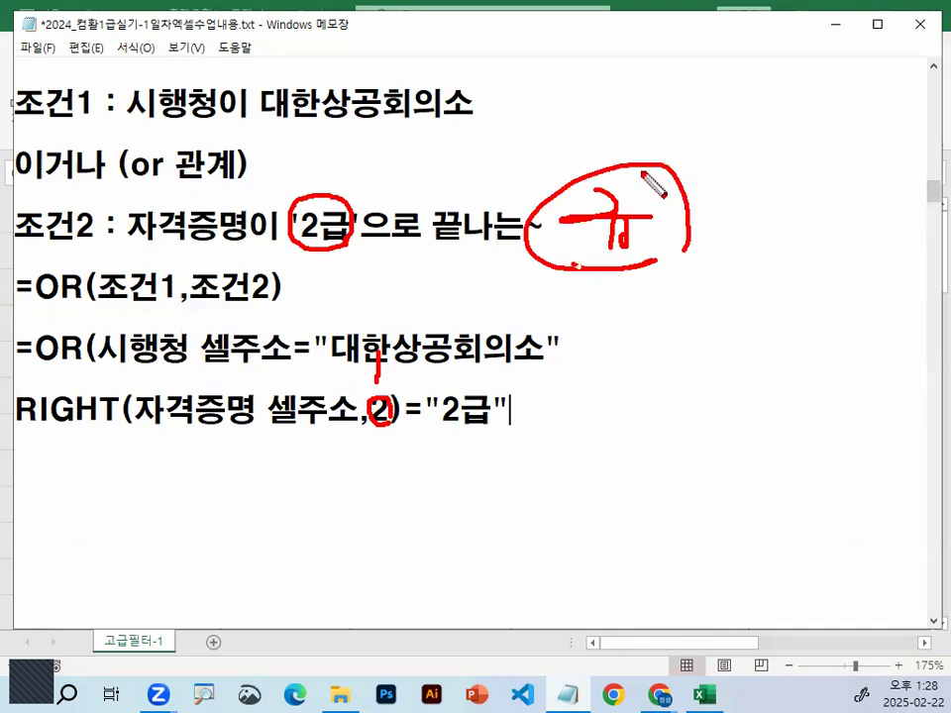
{"action": "left_click_drag", "start_coordinate": [644, 176], "coordinate": [688, 236]}
{"action": "mouse_move", "coordinate": [400, 418]}
{"action": "left_mouse_down"}
{"action": "mouse_move", "coordinate": [384, 403]}
{"action": "mouse_move", "coordinate": [408, 424]}
{"action": "mouse_move", "coordinate": [508, 411]}
{"action": "left_mouse_up"}
{"action": "key", "text": "Escape"}
Highlight the ,2 argument and the RIGHT expression in the notes, and add the closing parenthesis after "2급"
{"action": "left_click_drag", "start_coordinate": [357, 411], "coordinate": [390, 411]}
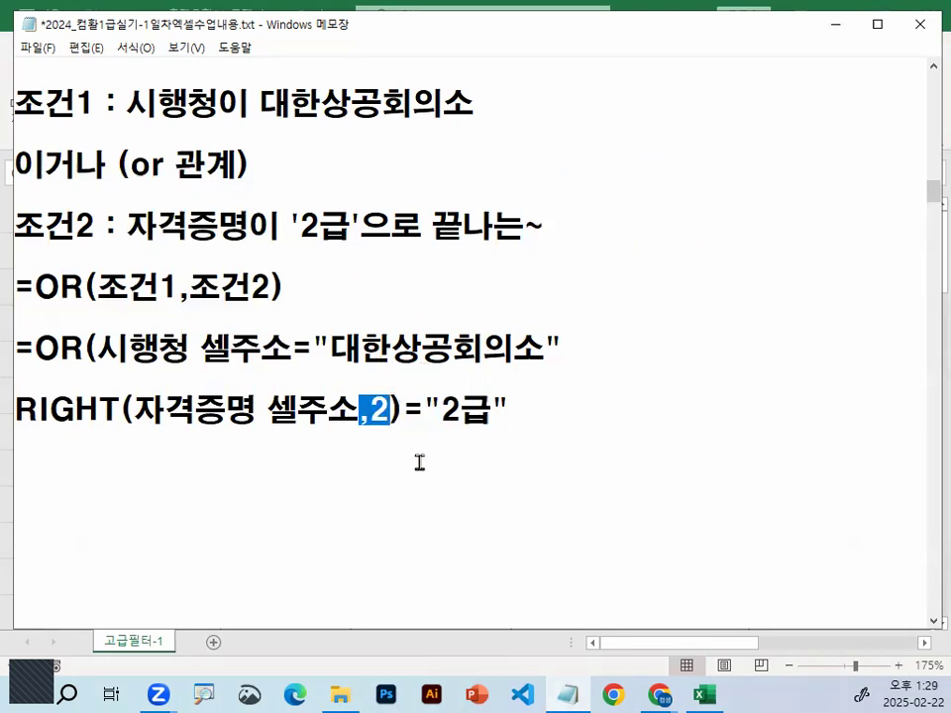
{"action": "left_click", "coordinate": [460, 411]}
{"action": "left_click_drag", "start_coordinate": [14, 411], "coordinate": [482, 410]}
{"action": "left_click", "coordinate": [508, 411]}
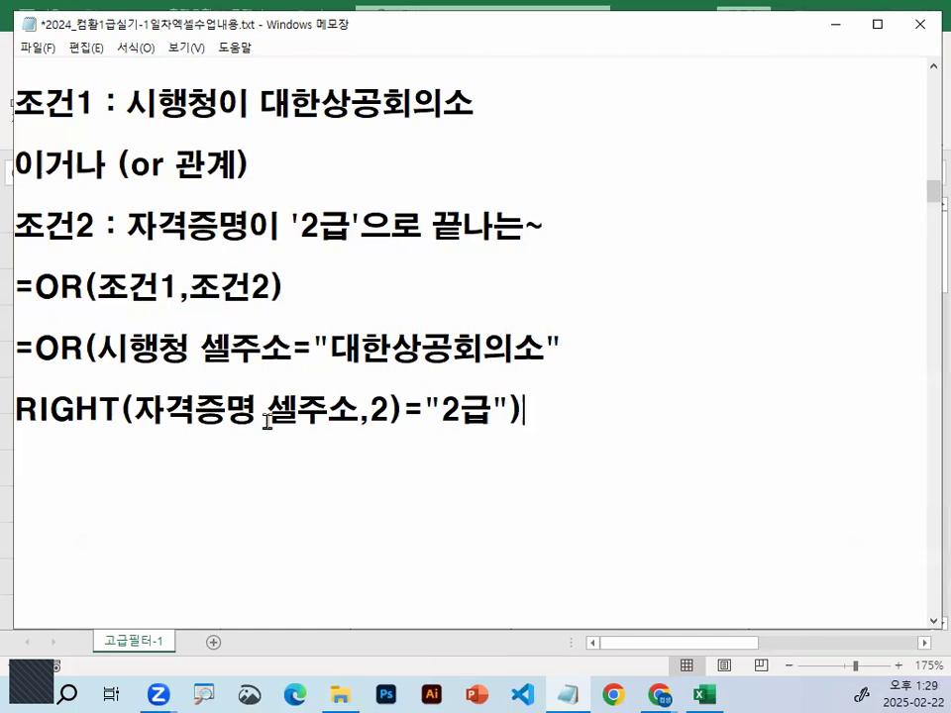
Underline and circle the two lines of the finished OR formula with the pen, and clear the marks
{"action": "left_click_drag", "start_coordinate": [11, 375], "coordinate": [495, 374]}
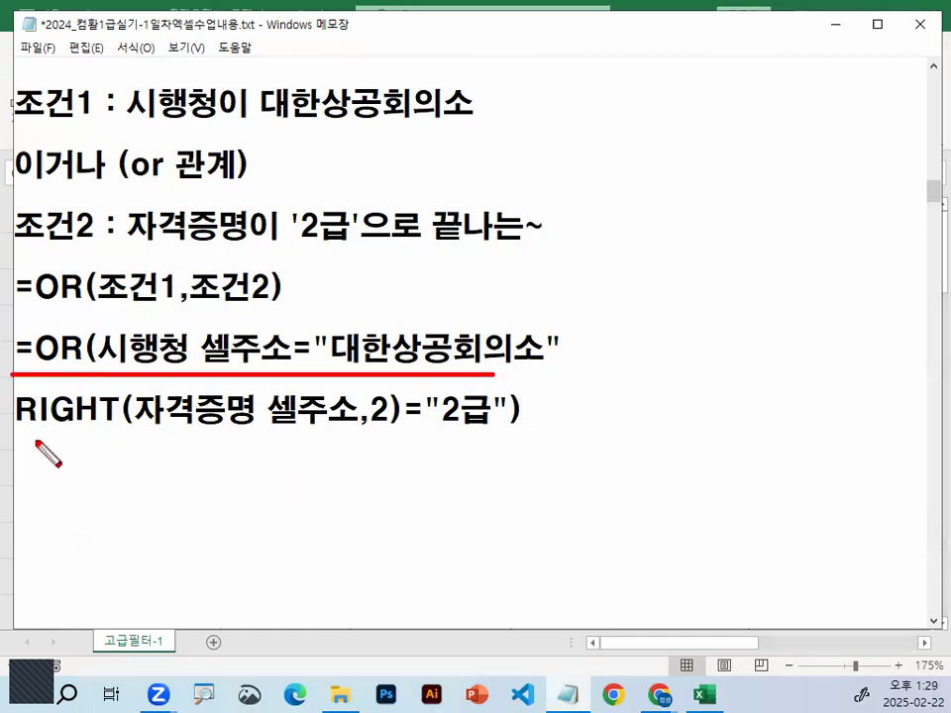
{"action": "left_click_drag", "start_coordinate": [28, 443], "coordinate": [590, 444]}
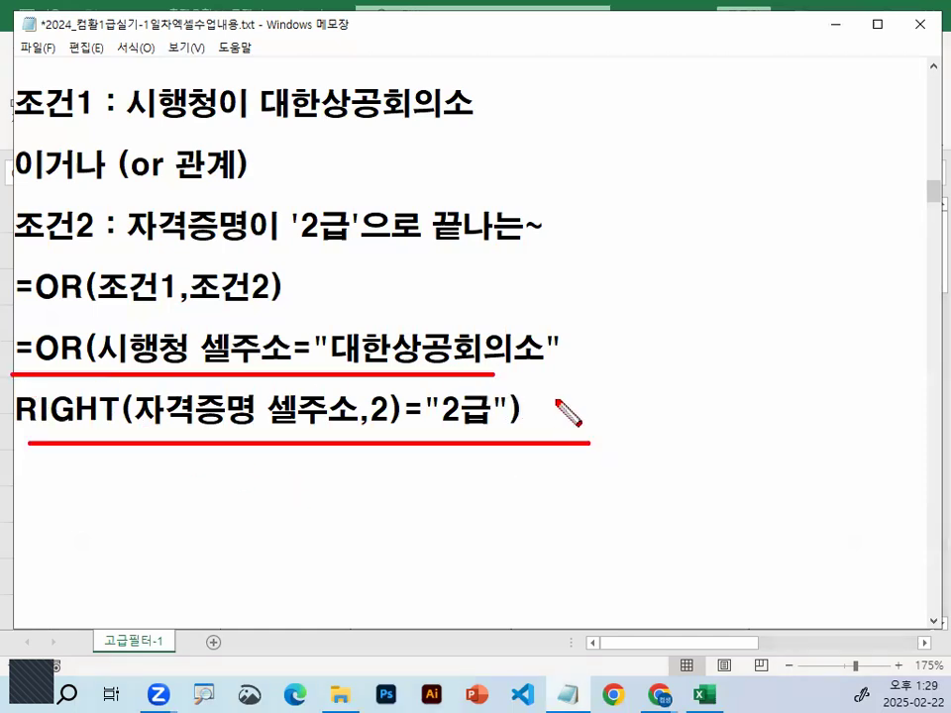
{"action": "left_click_drag", "start_coordinate": [458, 460], "coordinate": [492, 429]}
{"action": "left_click_drag", "start_coordinate": [230, 394], "coordinate": [500, 337]}
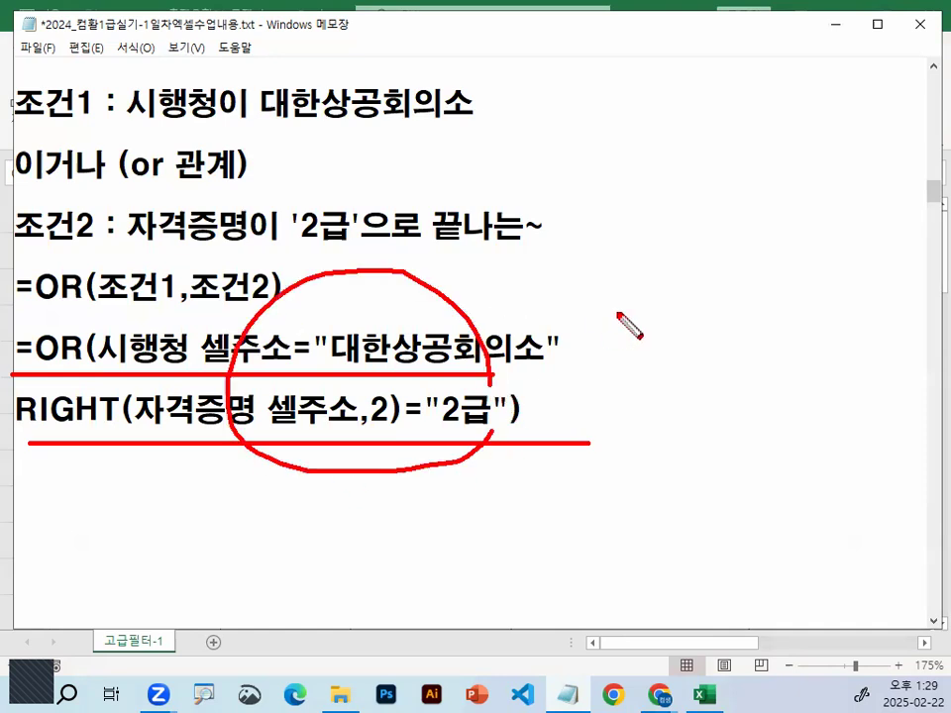
{"action": "key", "text": "Escape"}
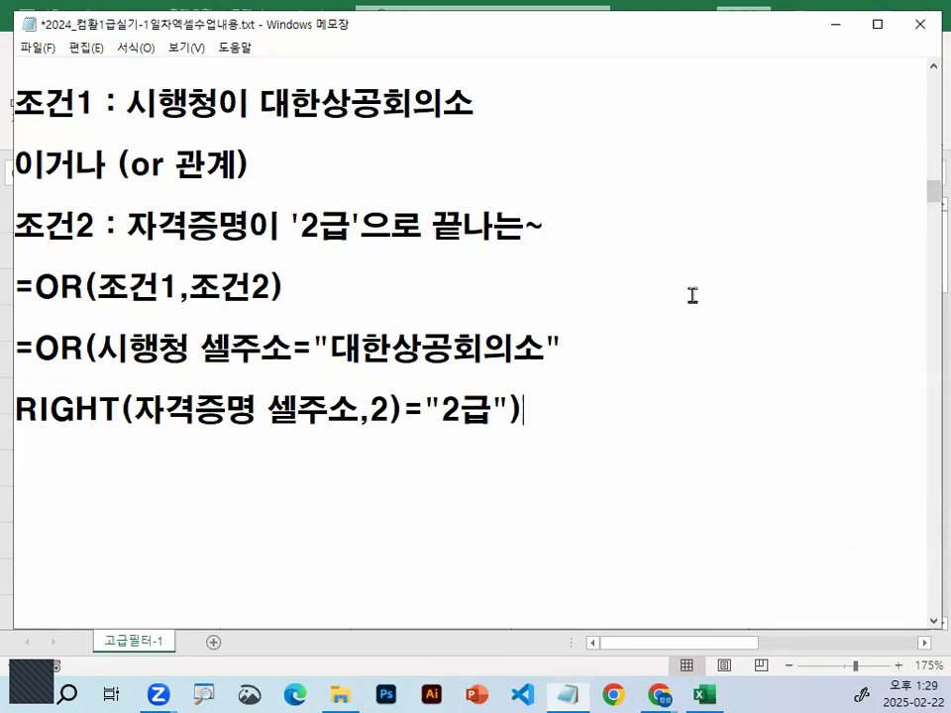
Switch to the Excel workbook and point out the blank cells A30:A31 below the table with a pen circle
{"action": "left_click", "coordinate": [835, 30]}
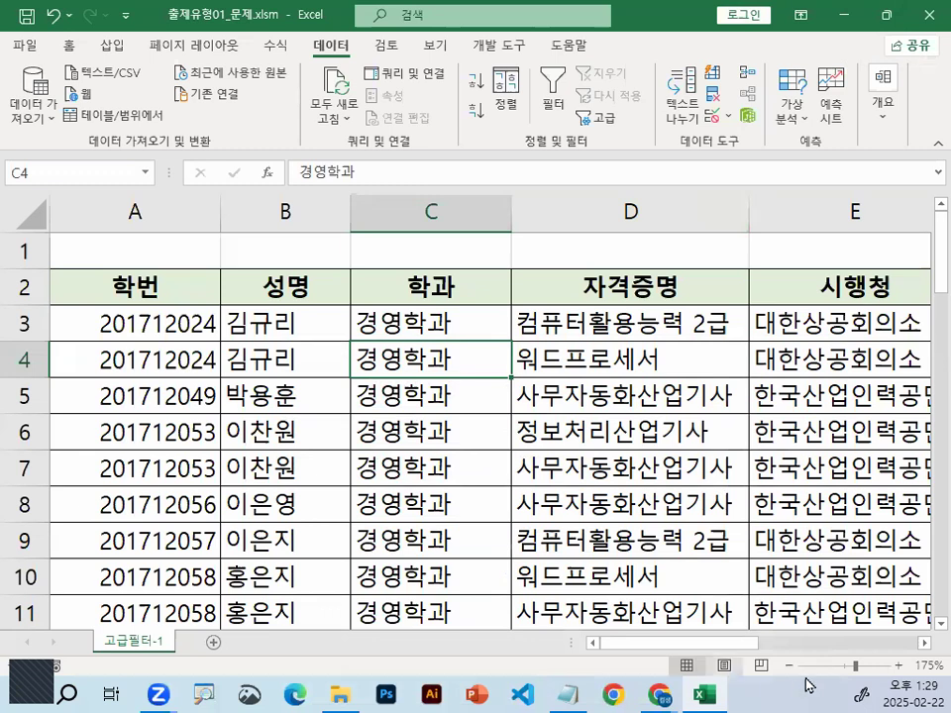
{"action": "scroll", "coordinate": [165, 331], "scroll_direction": "down", "scroll_amount": 2}
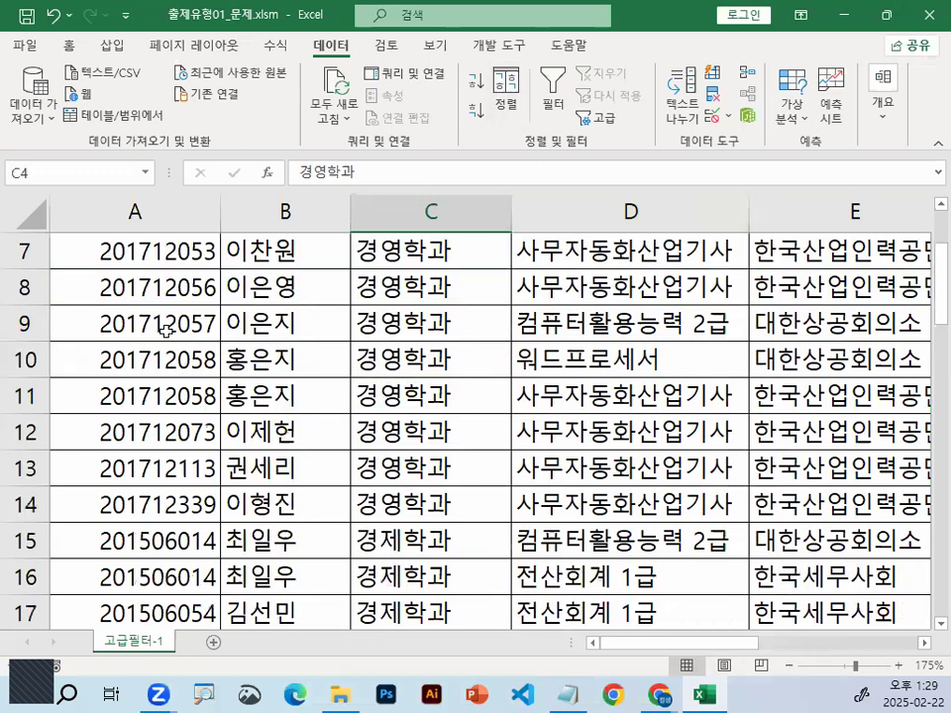
{"action": "scroll", "coordinate": [165, 331], "scroll_direction": "down", "scroll_amount": 7}
{"action": "left_click_drag", "start_coordinate": [100, 325], "coordinate": [99, 344]}
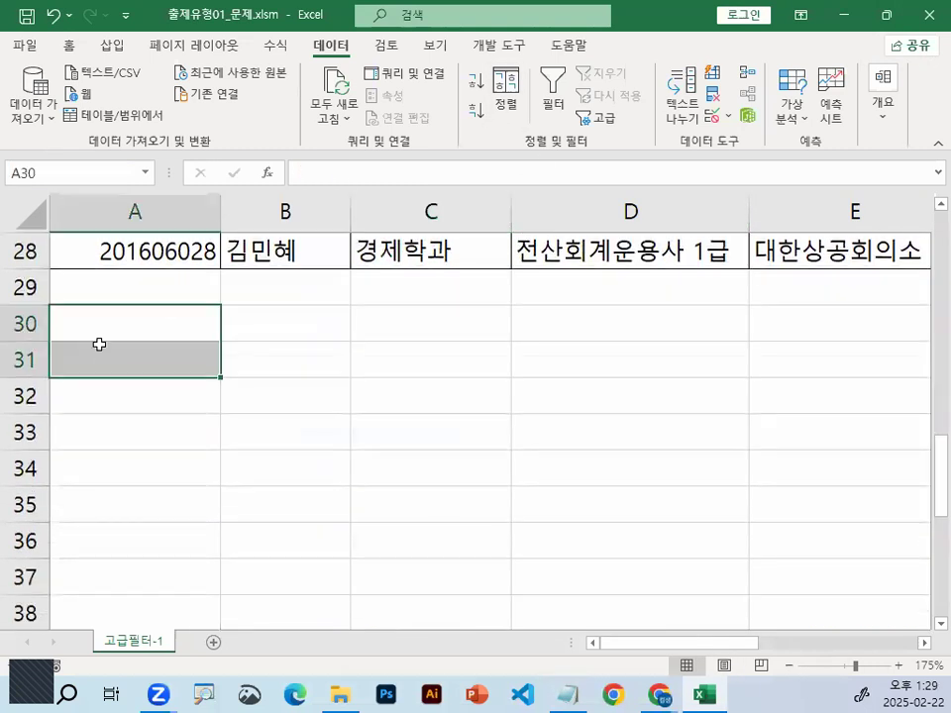
{"action": "mouse_move", "coordinate": [193, 350]}
{"action": "left_mouse_down"}
{"action": "mouse_move", "coordinate": [126, 382]}
{"action": "mouse_move", "coordinate": [193, 350]}
{"action": "left_mouse_up"}
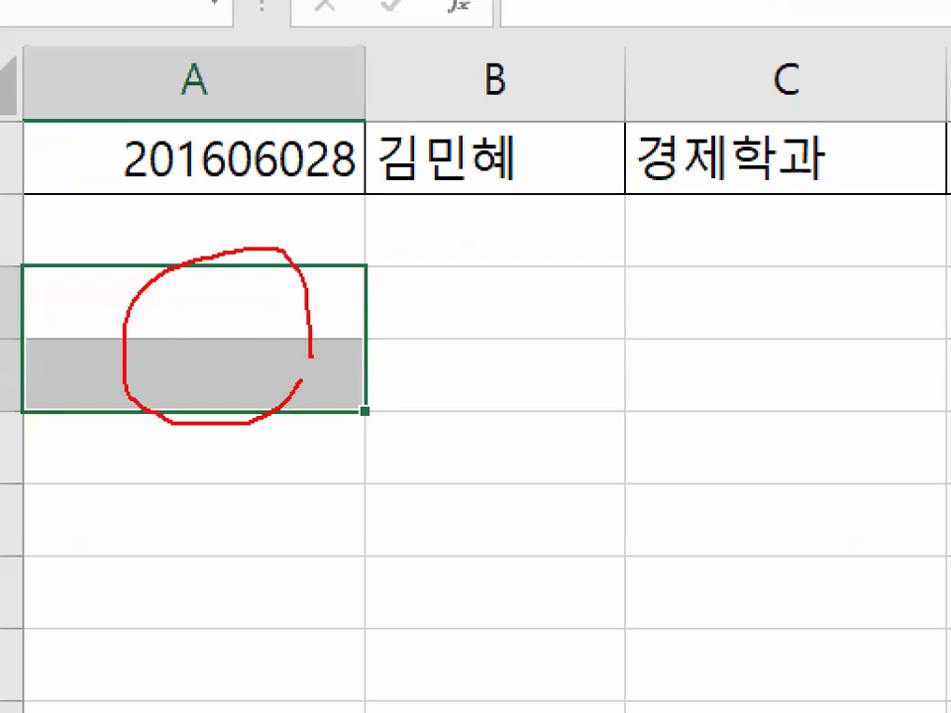
{"action": "key", "text": "Escape"}
Circle cell A30, clear the mark, and enter the heading 조건 in that cell
{"action": "left_click", "coordinate": [148, 308]}
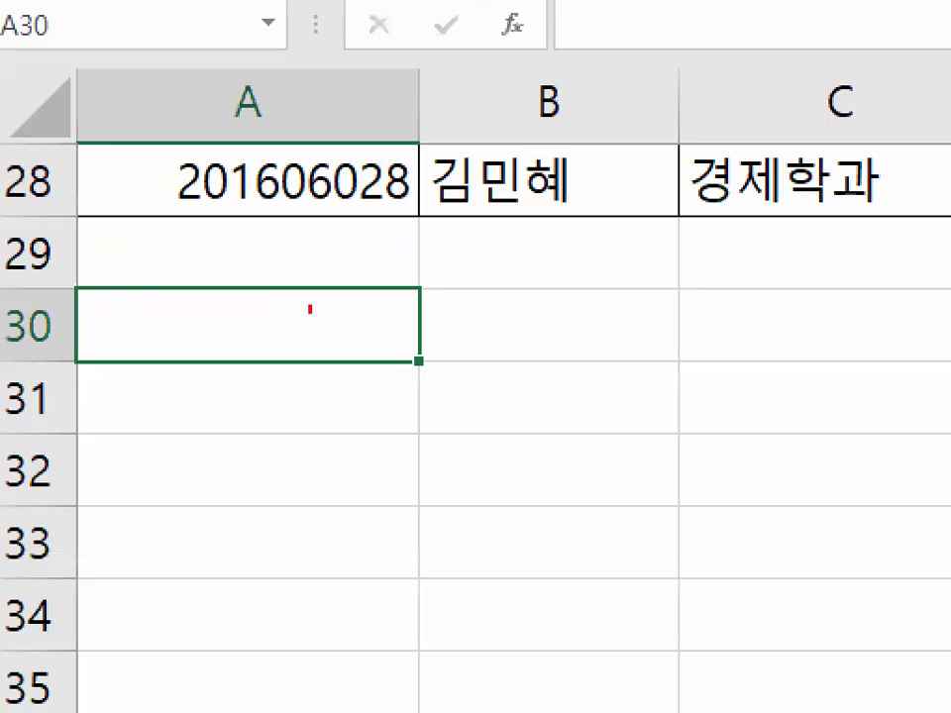
{"action": "left_click_drag", "start_coordinate": [166, 316], "coordinate": [167, 319]}
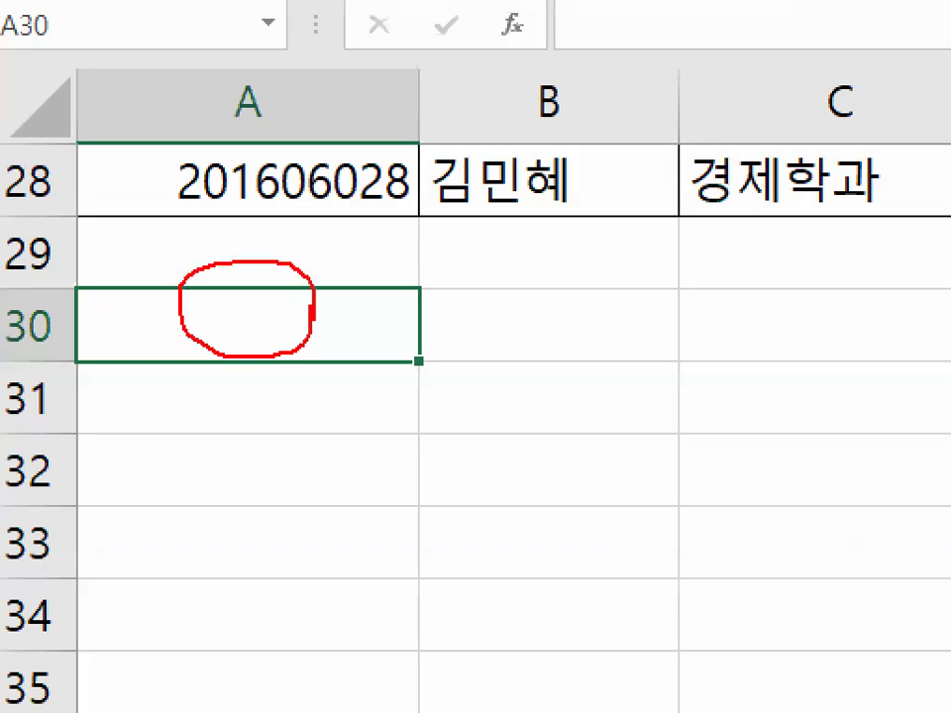
{"action": "key", "text": "Escape"}
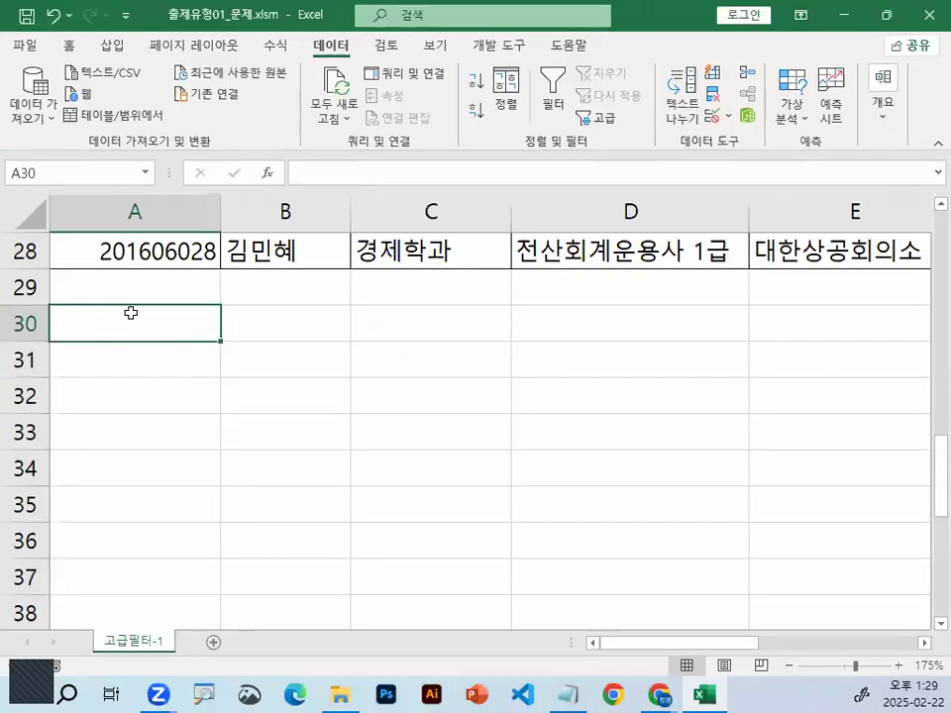
{"action": "type", "text": "WHR"}
{"action": "key", "text": "BackSpace"}
{"action": "key", "text": "BackSpace"}
{"action": "key", "text": "BackSpace"}
{"action": "key", "text": "Hangul"}
{"action": "type", "text": "저건"}
{"action": "key", "text": "BackSpace"}
{"action": "key", "text": "BackSpace"}
{"action": "key", "text": "BackSpace"}
{"action": "key", "text": "BackSpace"}
{"action": "type", "text": "조건"}
{"action": "key", "text": "Return"}
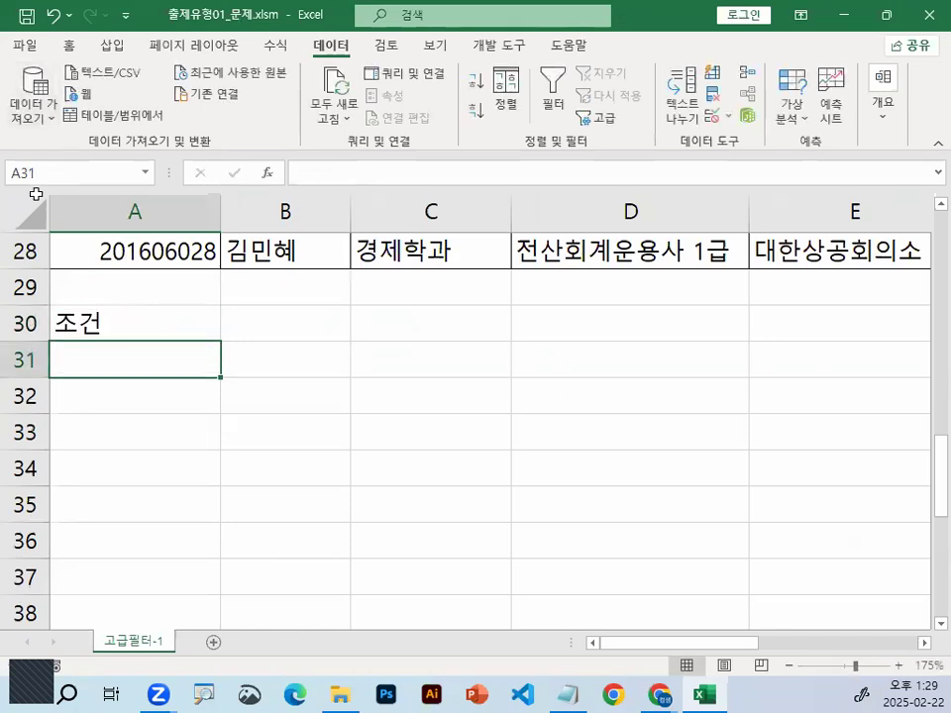
Change the font of the entire sheet to a견고딕
{"action": "left_click", "coordinate": [32, 212]}
{"action": "left_click", "coordinate": [69, 45]}
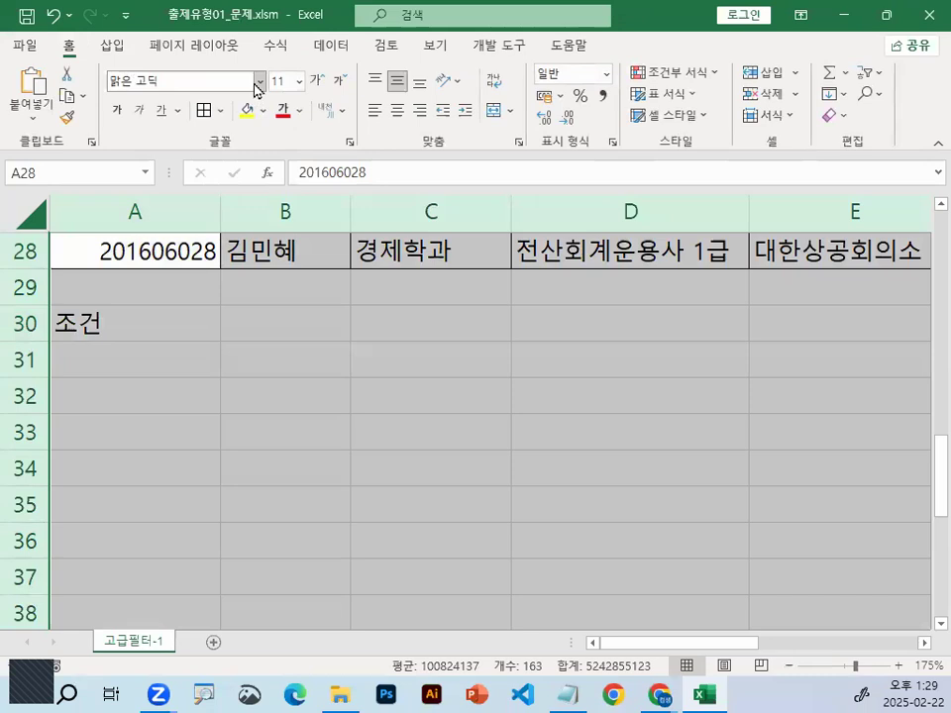
{"action": "left_click", "coordinate": [259, 81]}
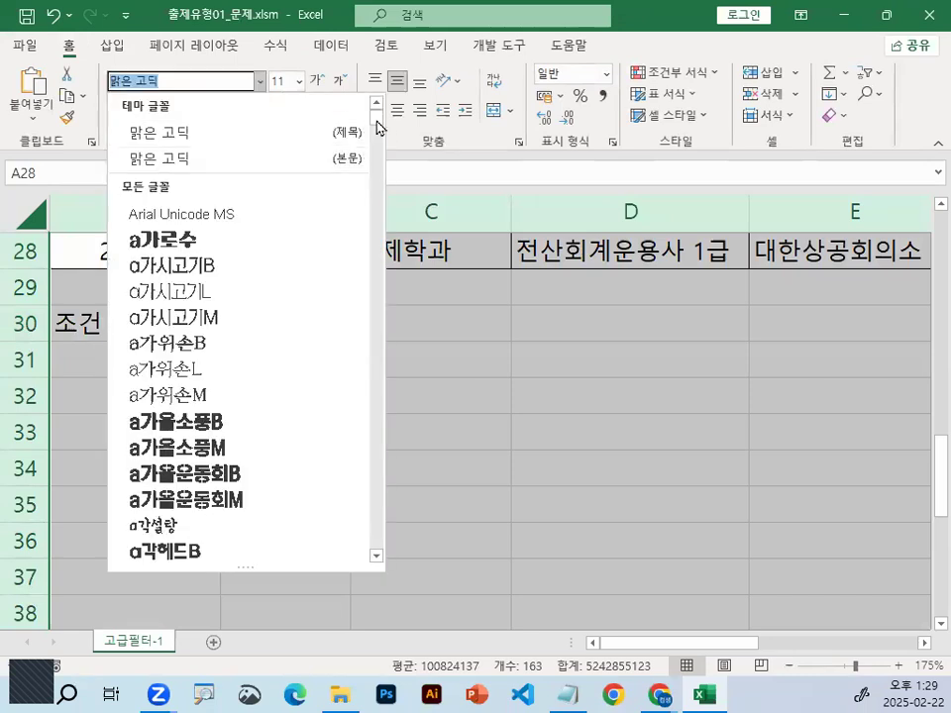
{"action": "scroll", "coordinate": [376, 123], "scroll_direction": "down", "scroll_amount": 4}
{"action": "scroll", "coordinate": [249, 397], "scroll_direction": "down", "scroll_amount": 1}
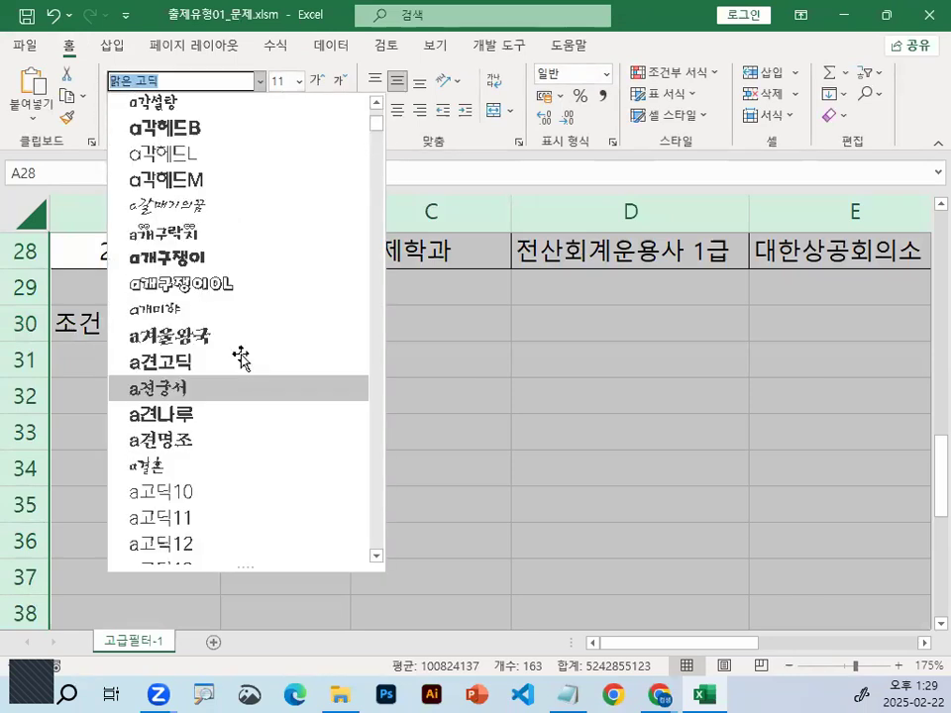
{"action": "left_click", "coordinate": [241, 359]}
Enlarge the sheet to 250% and begin the formula =OR( in cell A31
{"action": "scroll", "coordinate": [754, 637], "scroll_direction": "up", "scroll_amount": 5}
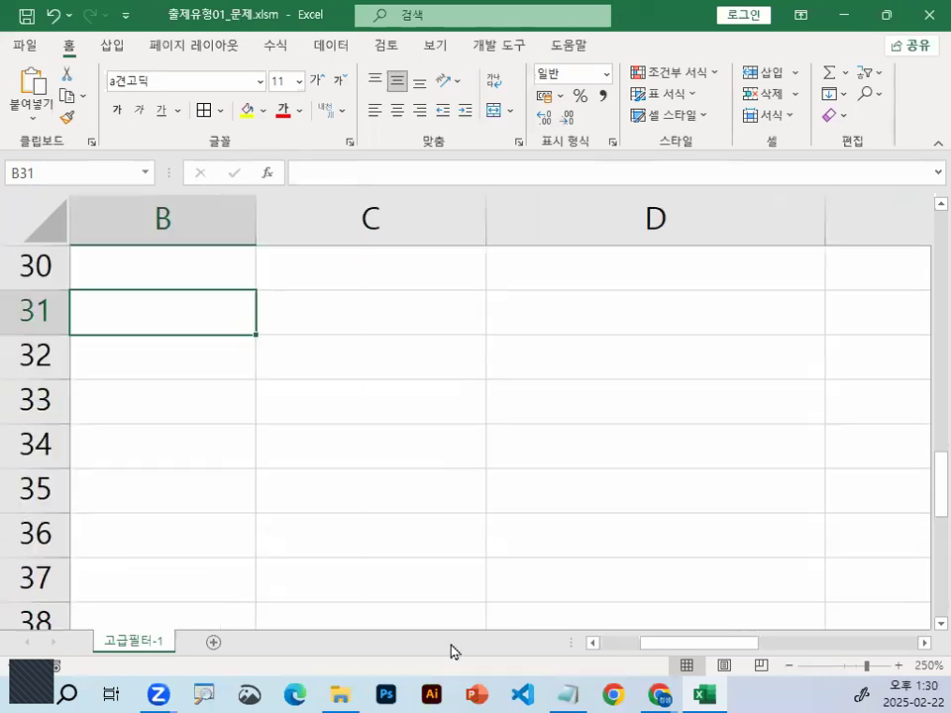
{"action": "scroll", "coordinate": [451, 651], "scroll_direction": "left", "scroll_amount": 1}
{"action": "left_click", "coordinate": [151, 302]}
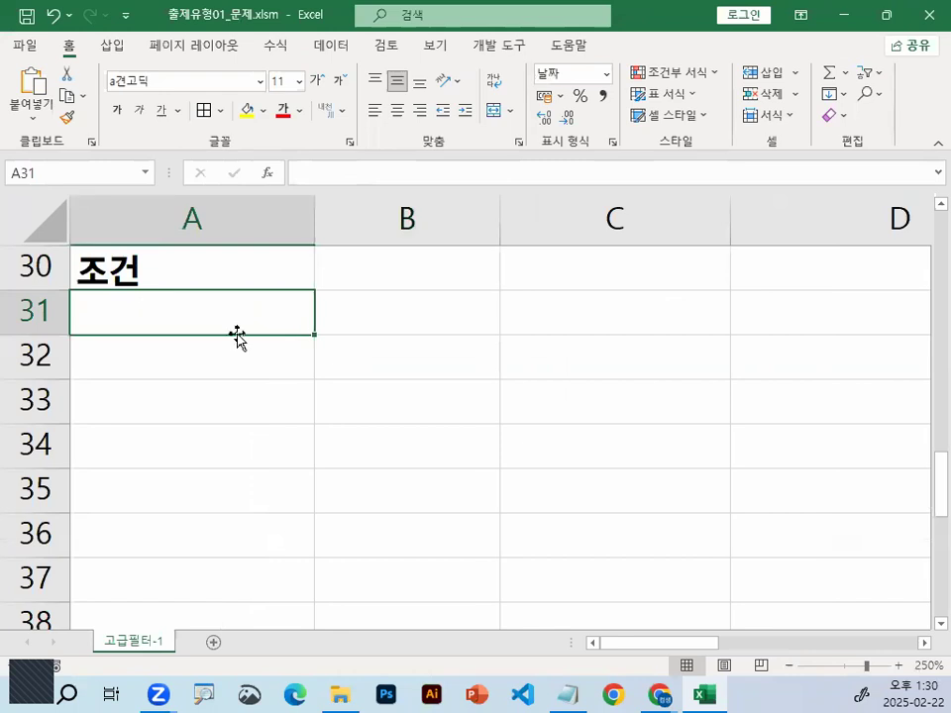
{"action": "type", "text": "=O"}
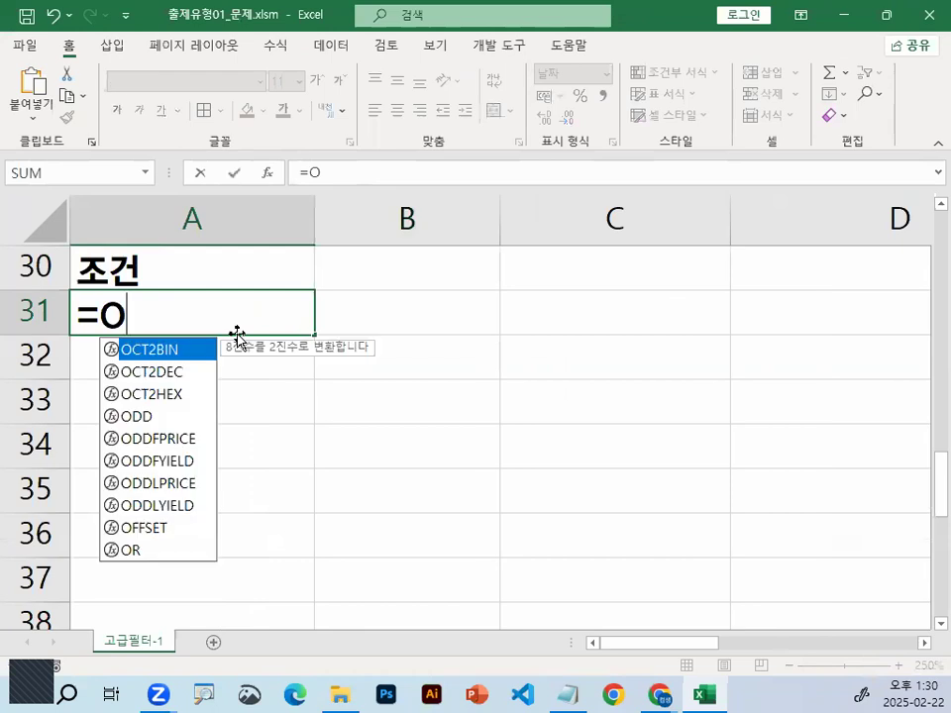
{"action": "type", "text": "R("}
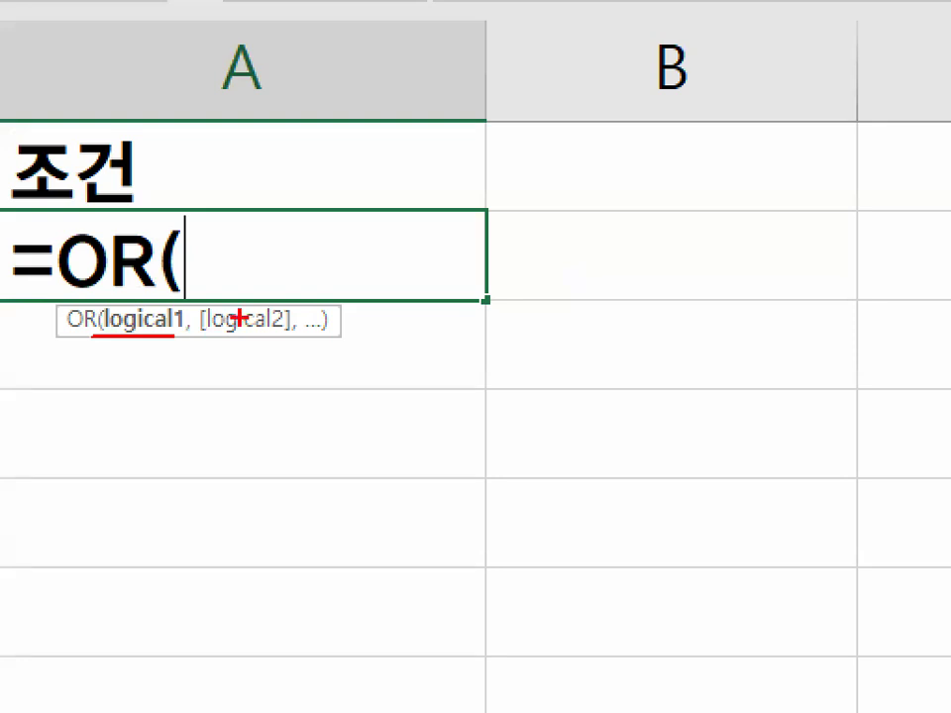
Underline and circle the logical1 argument in the OR function hint with the pen, and clear the marks
{"action": "left_click_drag", "start_coordinate": [112, 340], "coordinate": [185, 345]}
{"action": "left_click_drag", "start_coordinate": [184, 300], "coordinate": [193, 341]}
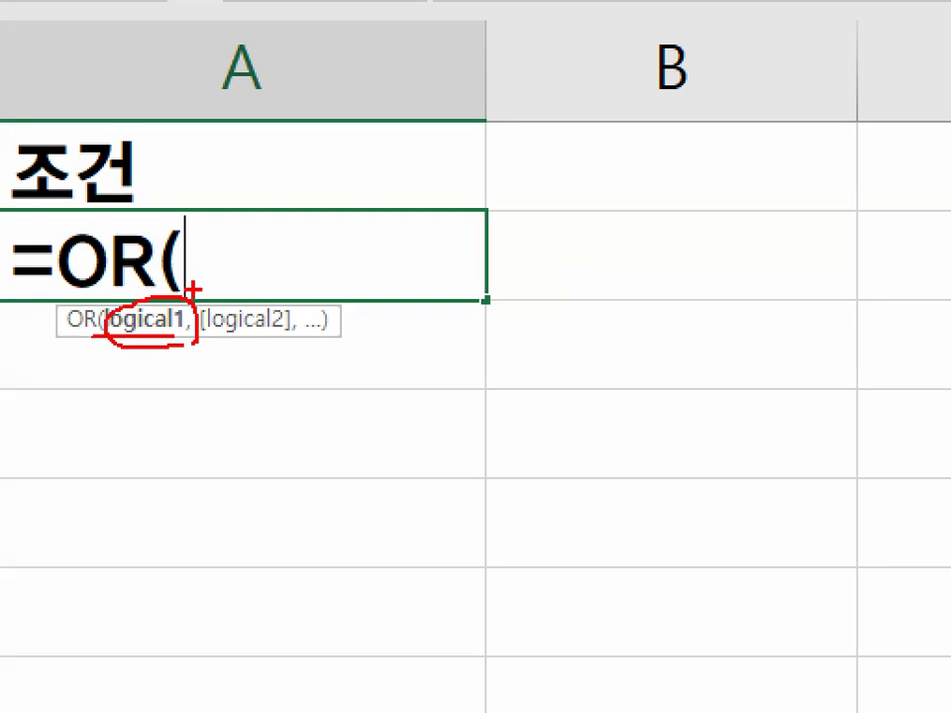
{"action": "key", "text": "Escape"}
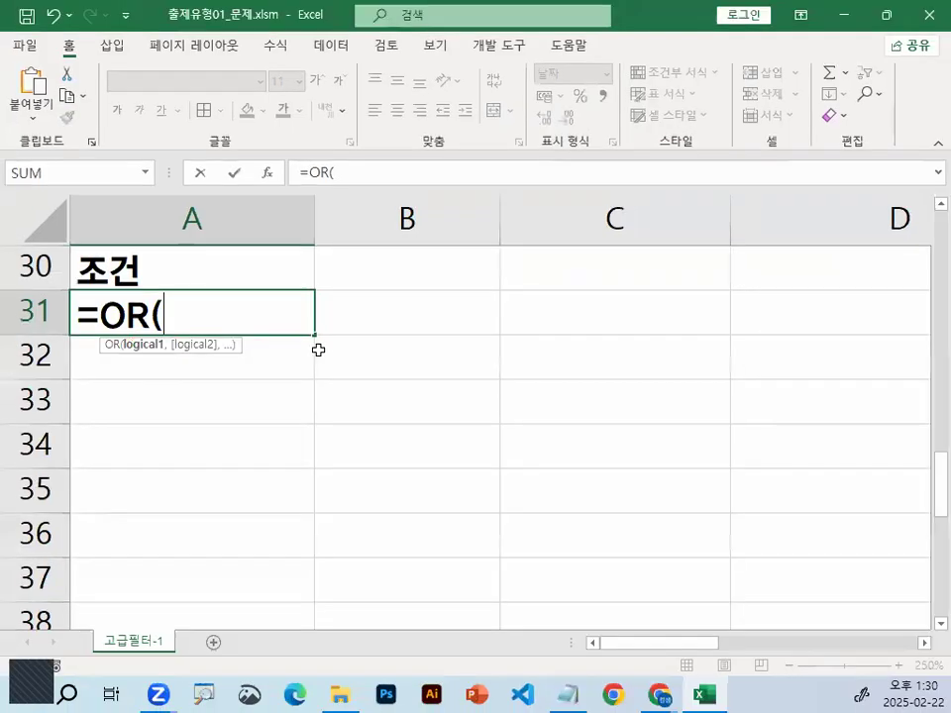
Go to the 시행청 column at the start of the table, circle its first 대한상공회의소 value, and clear the mark
{"action": "scroll", "coordinate": [318, 347], "scroll_direction": "up", "scroll_amount": 4}
{"action": "scroll", "coordinate": [439, 323], "scroll_direction": "up", "scroll_amount": 5}
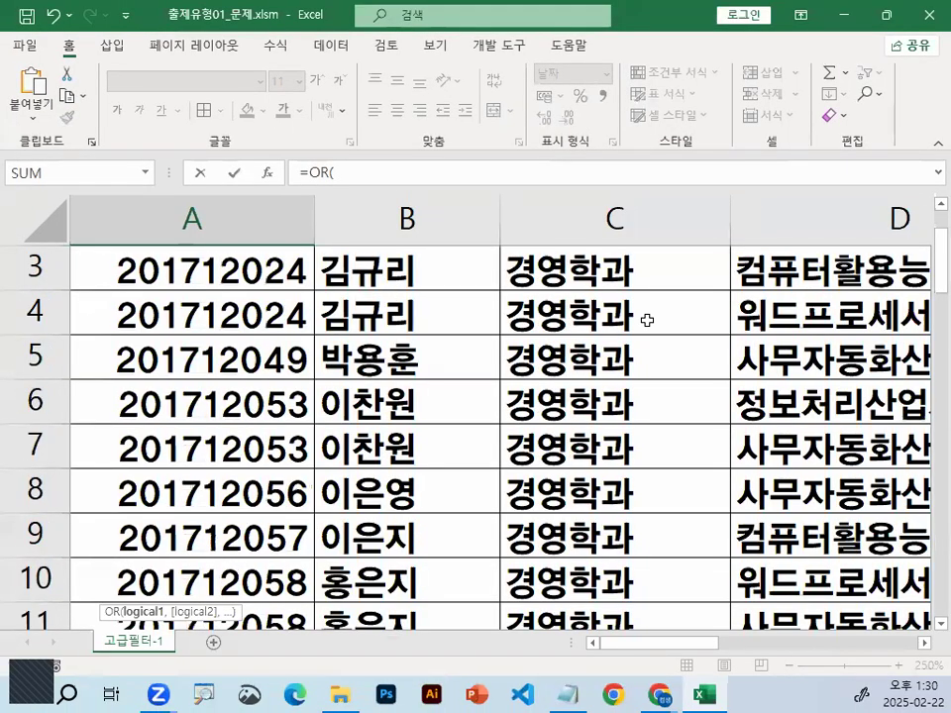
{"action": "scroll", "coordinate": [647, 320], "scroll_direction": "up", "scroll_amount": 1}
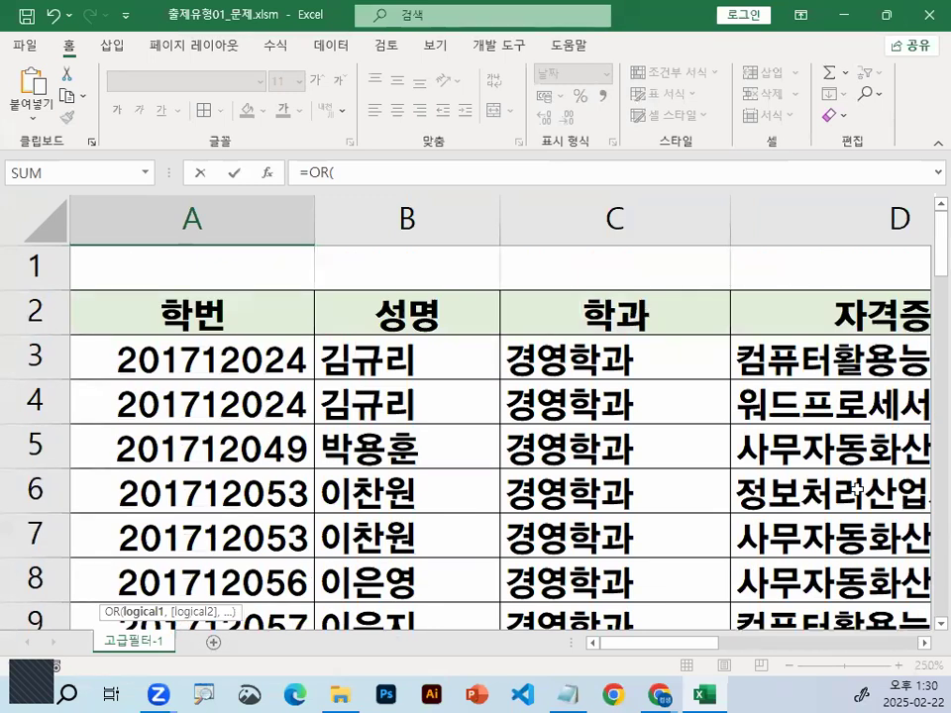
{"action": "left_click", "coordinate": [926, 649]}
{"action": "left_click", "coordinate": [925, 649]}
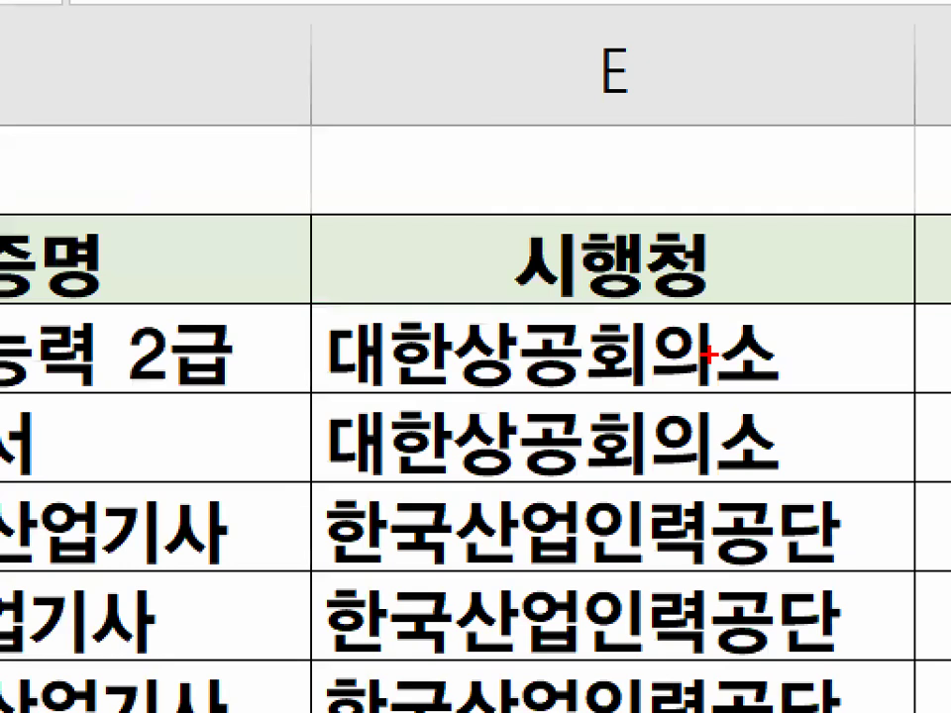
{"action": "mouse_move", "coordinate": [708, 353]}
{"action": "left_mouse_down"}
{"action": "mouse_move", "coordinate": [464, 319]}
{"action": "mouse_move", "coordinate": [618, 345]}
{"action": "left_mouse_up"}
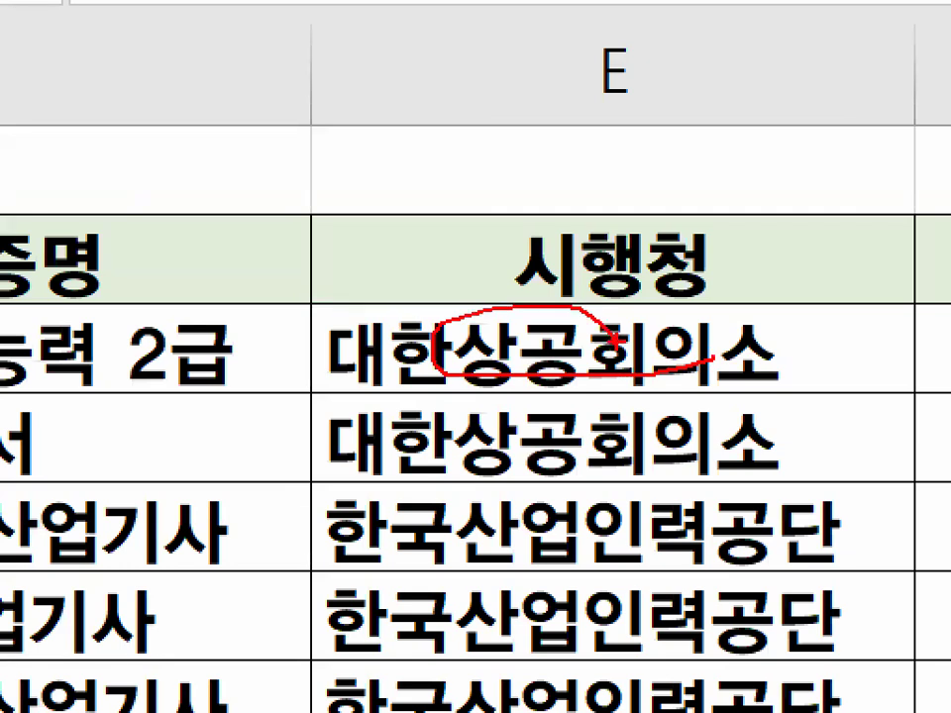
{"action": "right_click", "coordinate": [624, 317]}
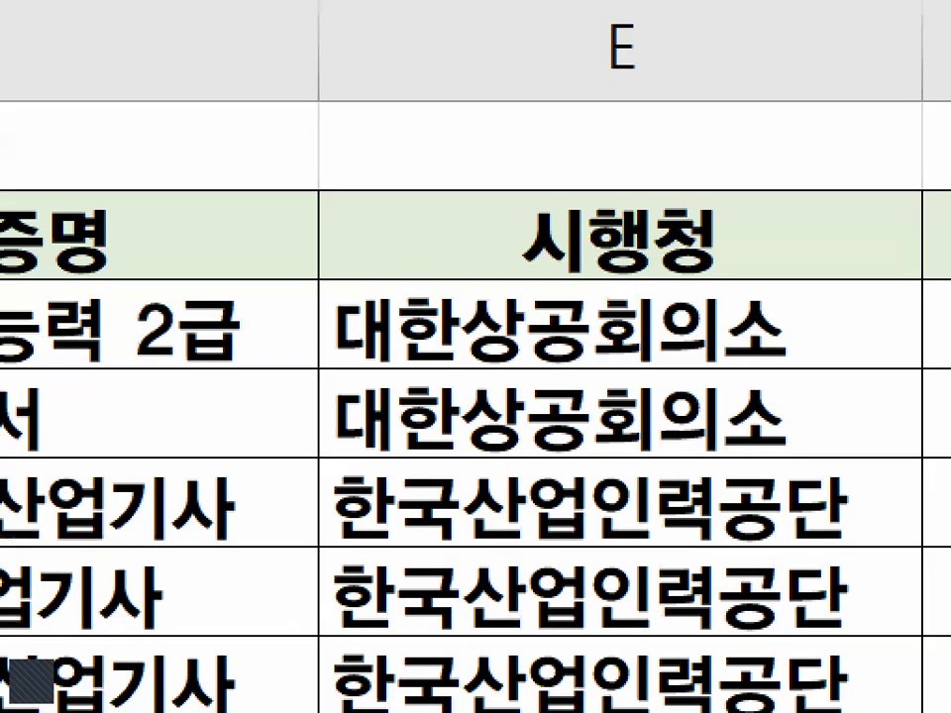
Circle the first 한국산업인력공단 value in the 시행청 column and draw an arrow to it from the first 대한상공회의소
{"action": "left_click_drag", "start_coordinate": [471, 288], "coordinate": [607, 164]}
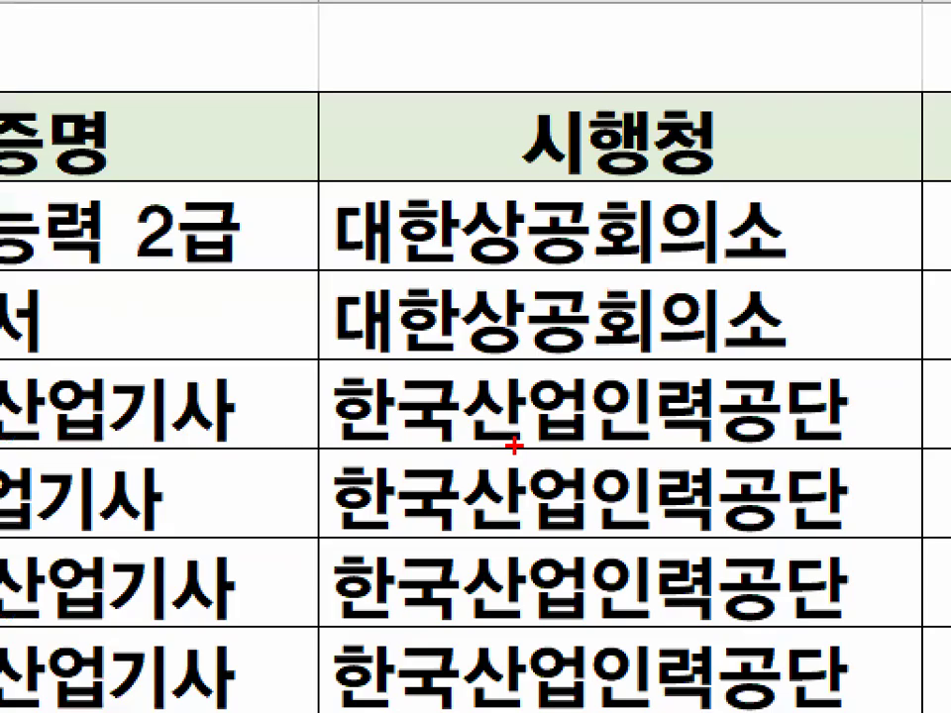
{"action": "left_click_drag", "start_coordinate": [488, 426], "coordinate": [645, 428]}
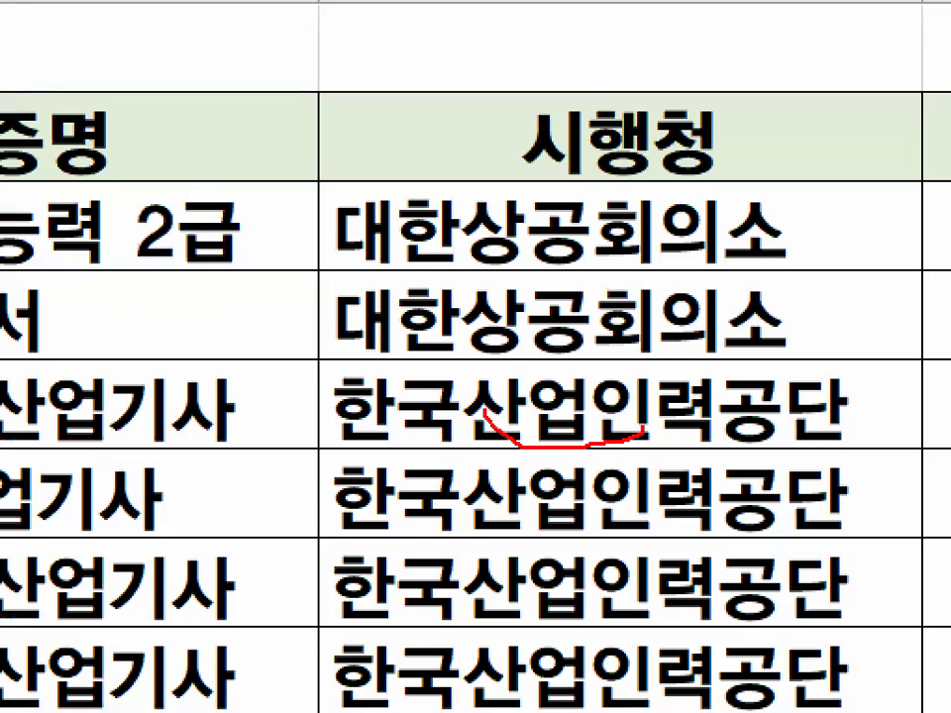
{"action": "left_click_drag", "start_coordinate": [488, 418], "coordinate": [603, 436]}
{"action": "left_click_drag", "start_coordinate": [673, 352], "coordinate": [805, 222]}
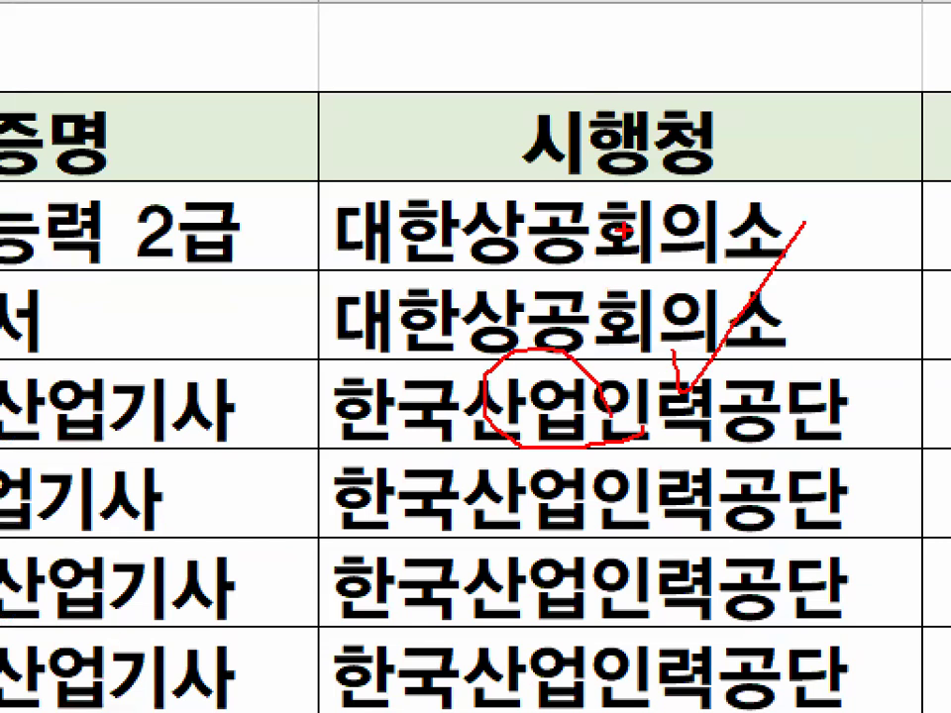
Circle the first 대한상공회의소 value in the 시행청 column, draw arrows to it and to the first 한국산업인력공단, and clear the marks
{"action": "key", "text": "Escape"}
{"action": "key", "text": "ctrl+1"}
{"action": "mouse_move", "coordinate": [422, 366]}
{"action": "left_mouse_down"}
{"action": "mouse_move", "coordinate": [592, 375]}
{"action": "mouse_move", "coordinate": [424, 341]}
{"action": "left_mouse_up"}
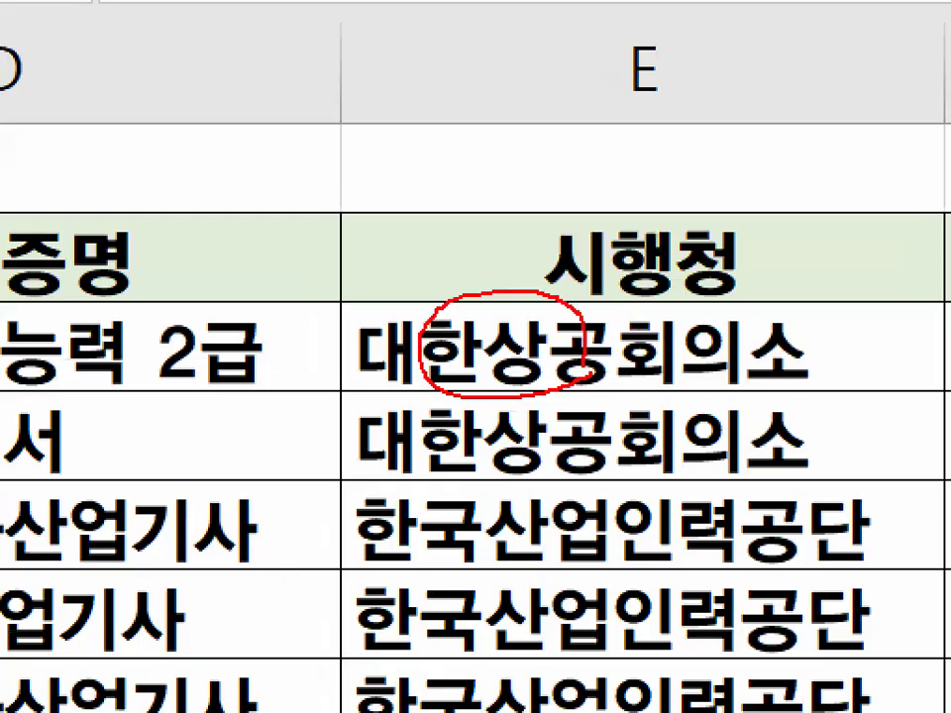
{"action": "left_click_drag", "start_coordinate": [624, 319], "coordinate": [756, 158]}
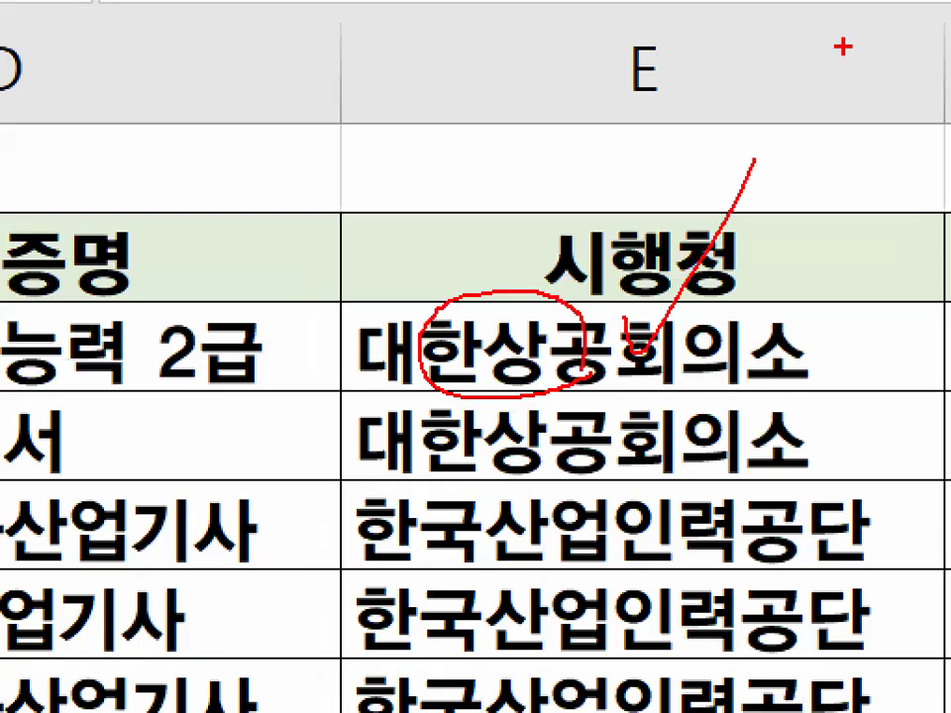
{"action": "left_click_drag", "start_coordinate": [572, 511], "coordinate": [679, 389]}
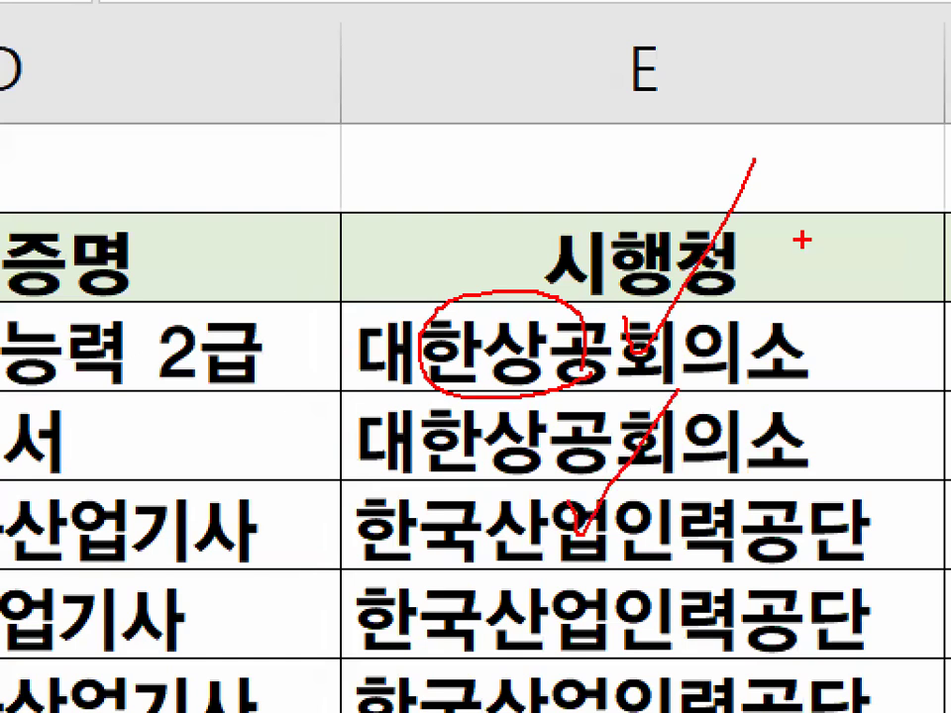
{"action": "key", "text": "Escape"}
Circle the first 한국산업인력공단 value again and mark the 시행청 values with pen arrows
{"action": "mouse_move", "coordinate": [475, 439]}
{"action": "left_mouse_down"}
{"action": "mouse_move", "coordinate": [612, 424]}
{"action": "mouse_move", "coordinate": [477, 442]}
{"action": "left_mouse_up"}
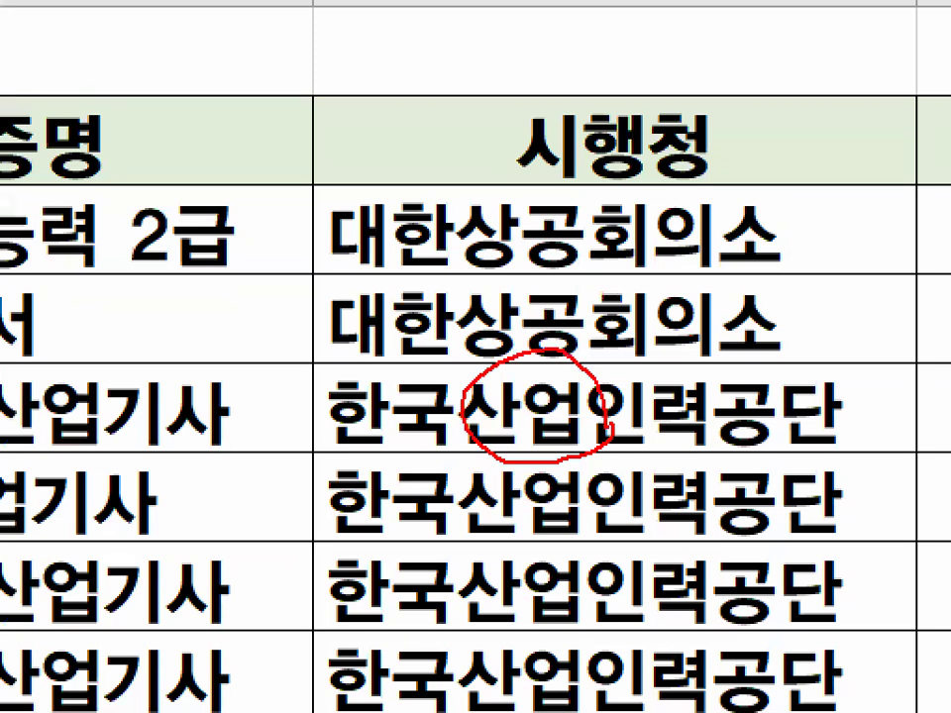
{"action": "mouse_move", "coordinate": [388, 163]}
{"action": "left_mouse_down"}
{"action": "mouse_move", "coordinate": [406, 220]}
{"action": "mouse_move", "coordinate": [594, 2]}
{"action": "left_mouse_up"}
{"action": "mouse_move", "coordinate": [753, 225]}
{"action": "left_mouse_down"}
{"action": "mouse_move", "coordinate": [755, 490]}
{"action": "mouse_move", "coordinate": [853, 350]}
{"action": "left_mouse_up"}
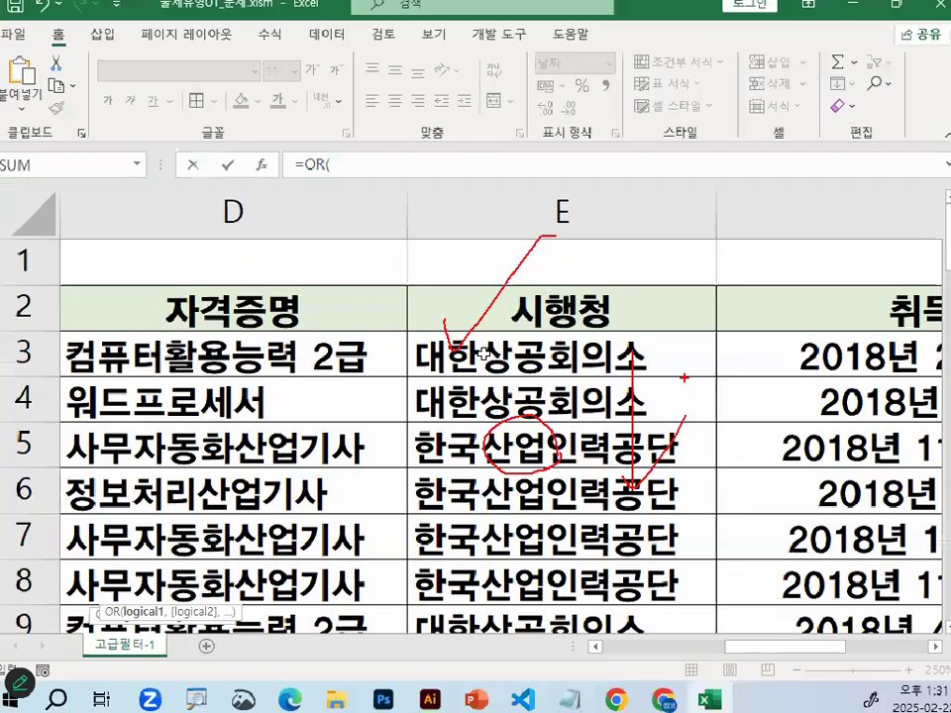
Reference cell E3, the first 시행청 value, as the start of the OR function's first condition, followed by an equals sign
{"action": "left_click", "coordinate": [485, 352]}
{"action": "scroll", "coordinate": [468, 365], "scroll_direction": "down", "scroll_amount": 3}
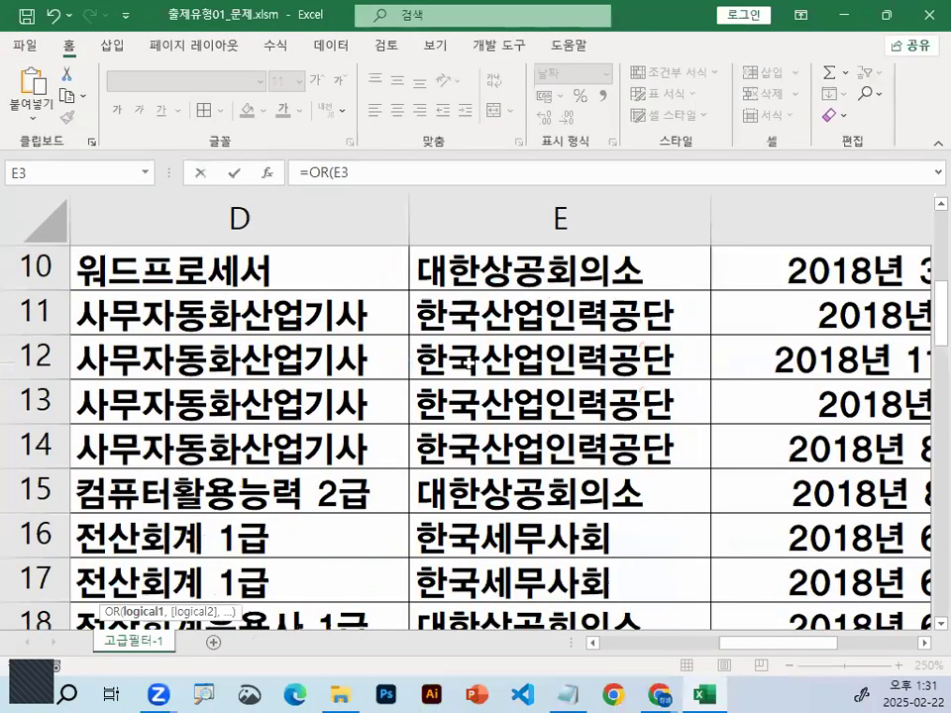
{"action": "scroll", "coordinate": [469, 364], "scroll_direction": "down", "scroll_amount": 5}
{"action": "scroll", "coordinate": [541, 648], "scroll_direction": "down", "scroll_amount": 1}
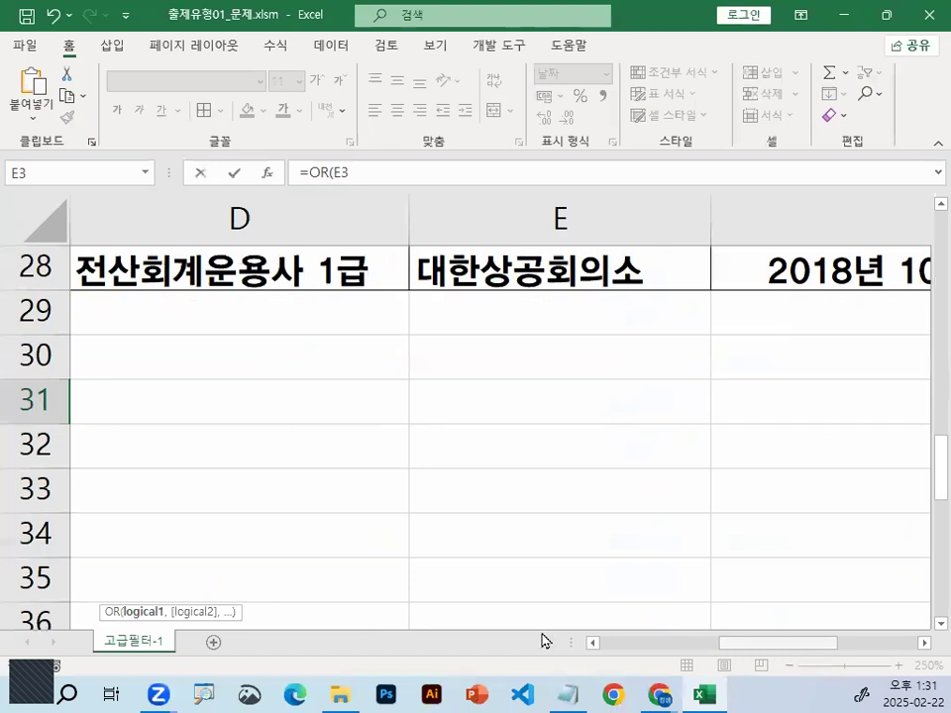
{"action": "scroll", "coordinate": [551, 606], "scroll_direction": "left", "scroll_amount": 3}
{"action": "type", "text": "="}
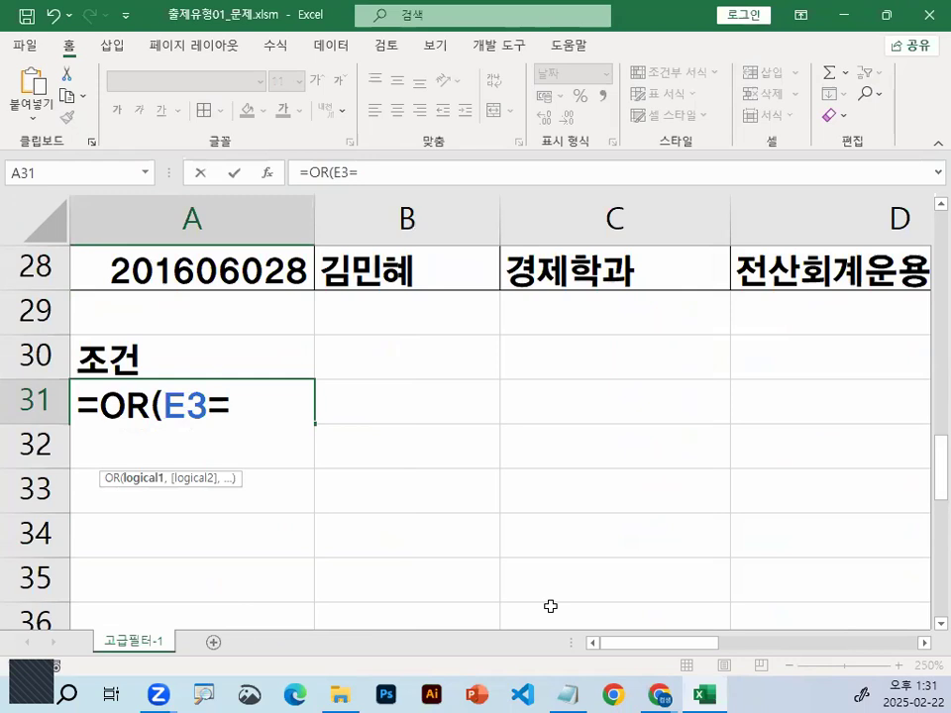
Complete the first OR condition in A31 with the quoted text "대한상공회의소"
{"action": "type", "text": "\"EO"}
{"action": "key", "text": "BackSpace"}
{"action": "key", "text": "BackSpace"}
{"action": "type", "text": "EOG"}
{"action": "key", "text": "BackSpace"}
{"action": "key", "text": "BackSpace"}
{"action": "key", "text": "BackSpace"}
{"action": "key", "text": "Hangul"}
{"action": "type", "text": "댛"}
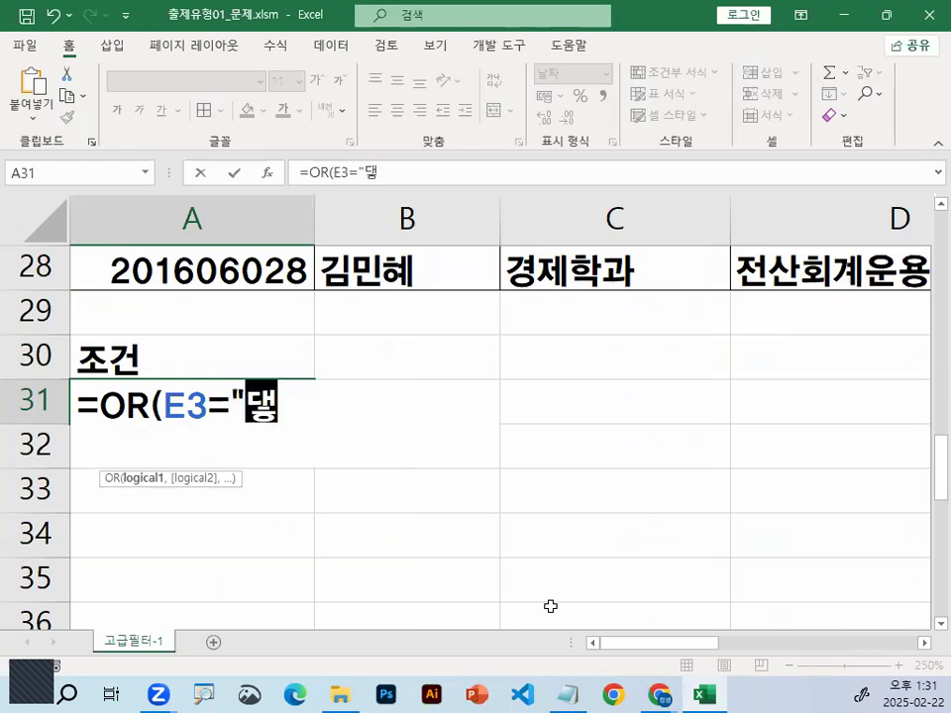
{"action": "type", "text": "한상"}
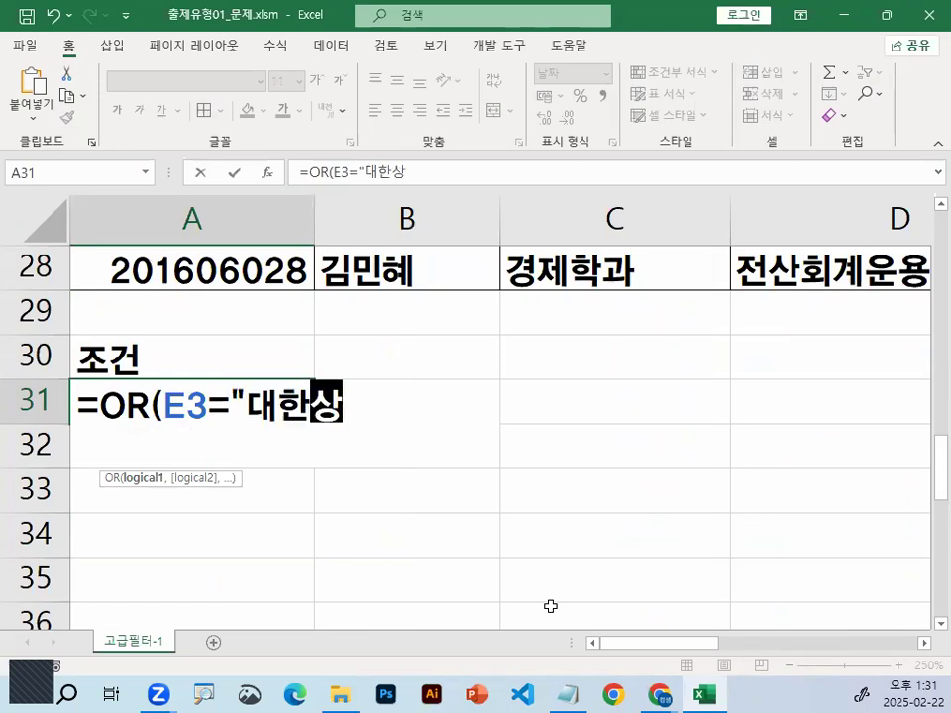
{"action": "type", "text": "공회우ㅡ"}
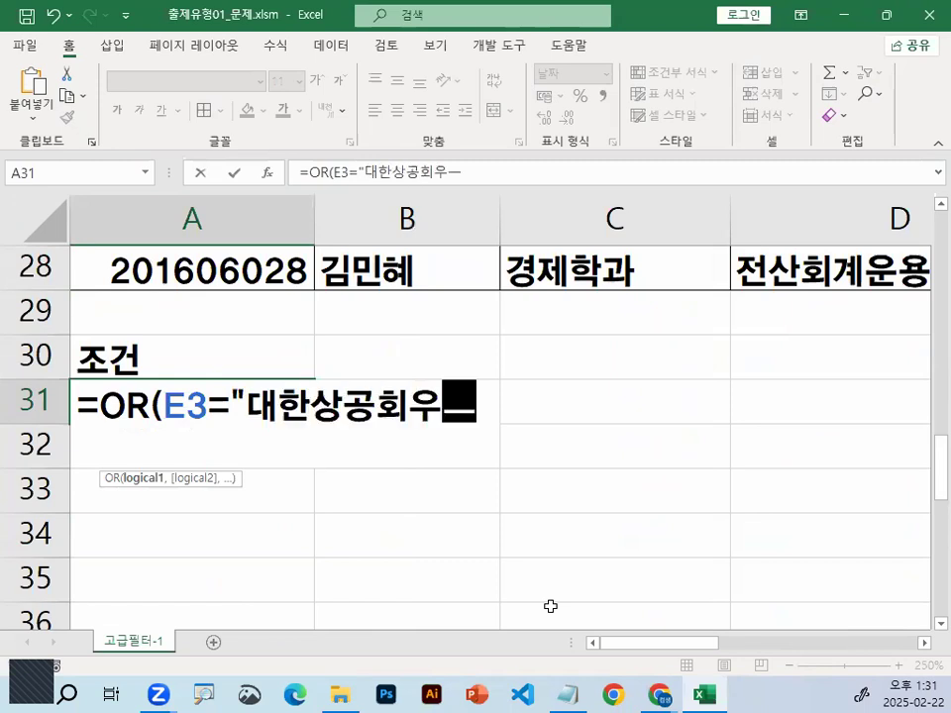
{"action": "key", "text": "BackSpace"}
{"action": "key", "text": "BackSpace"}
{"action": "key", "text": "BackSpace"}
{"action": "key", "text": "BackSpace"}
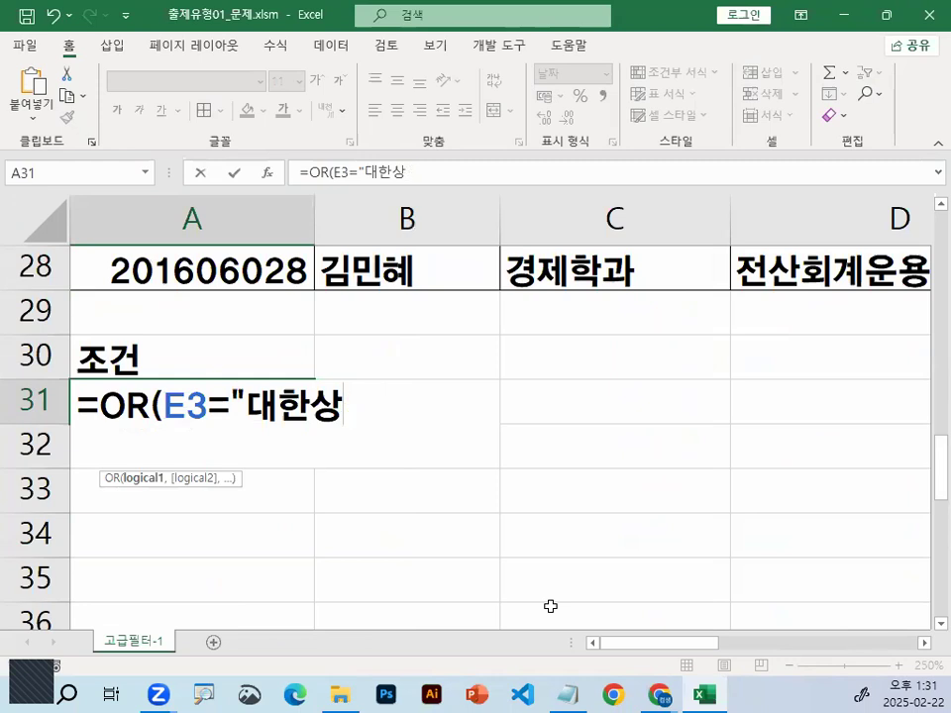
{"action": "type", "text": "공회의소\""}
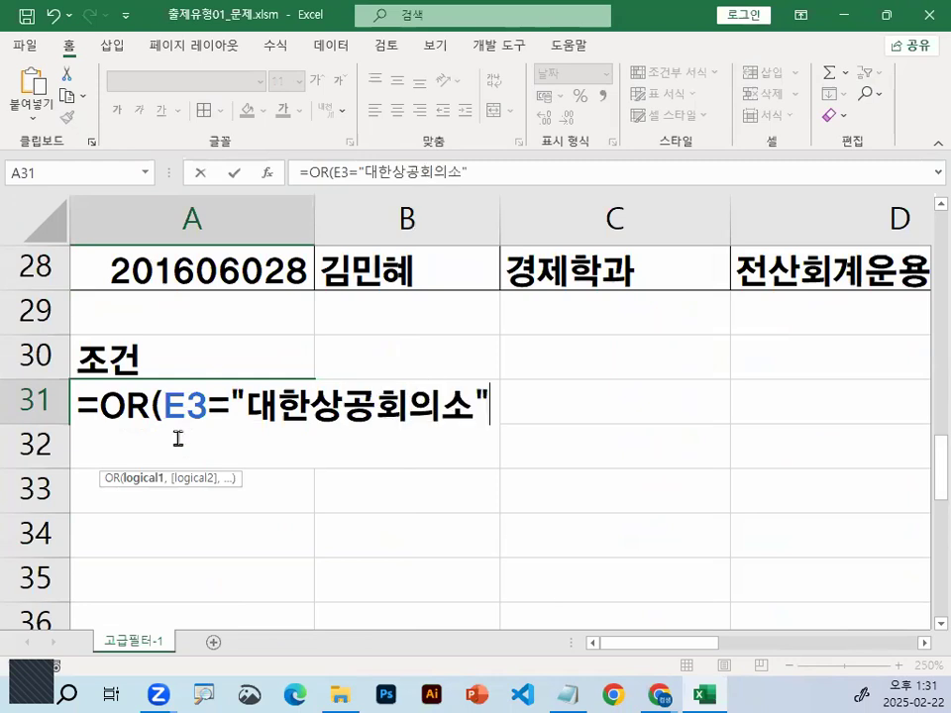
Begin the second OR condition by inserting the RIGHT function after a comma, marking its suggestion with the pen
{"action": "scroll", "coordinate": [248, 382], "scroll_direction": "down", "scroll_amount": 1}
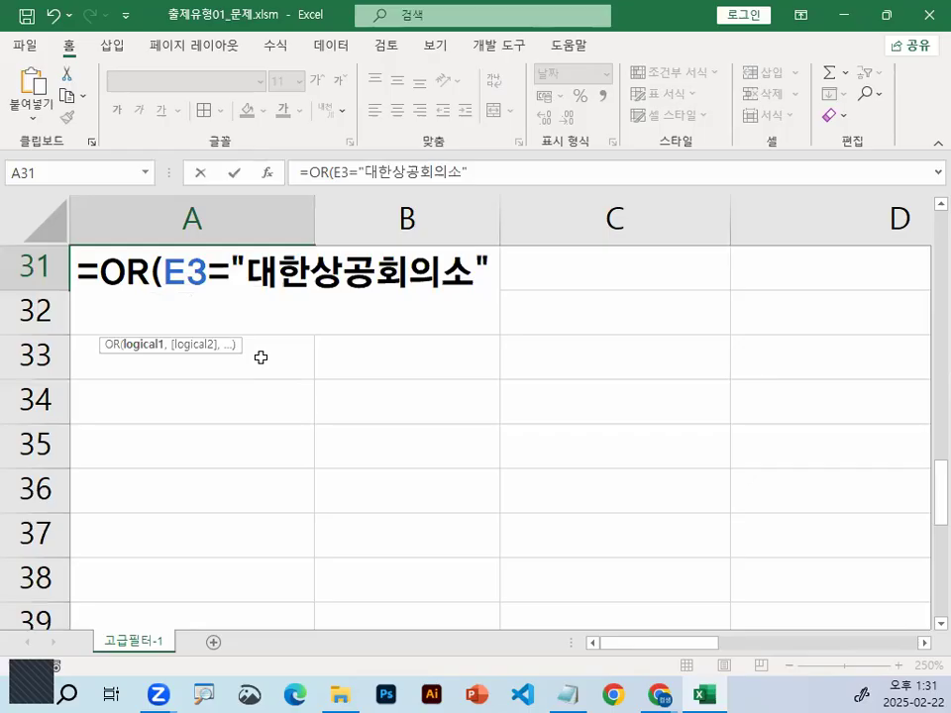
{"action": "type", "text": ","}
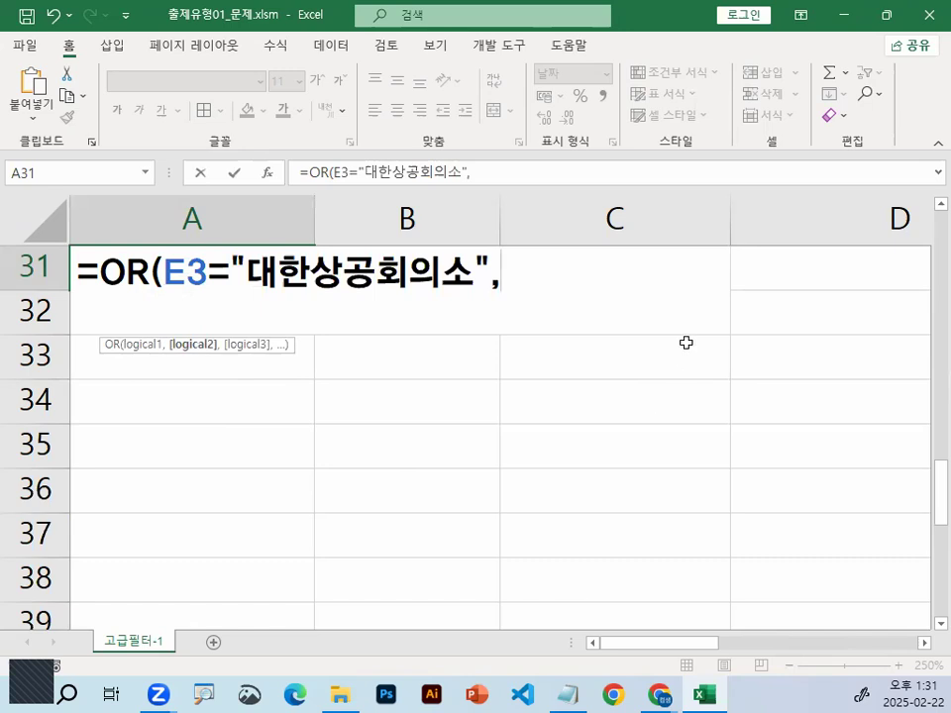
{"action": "type", "text": "ㄱ"}
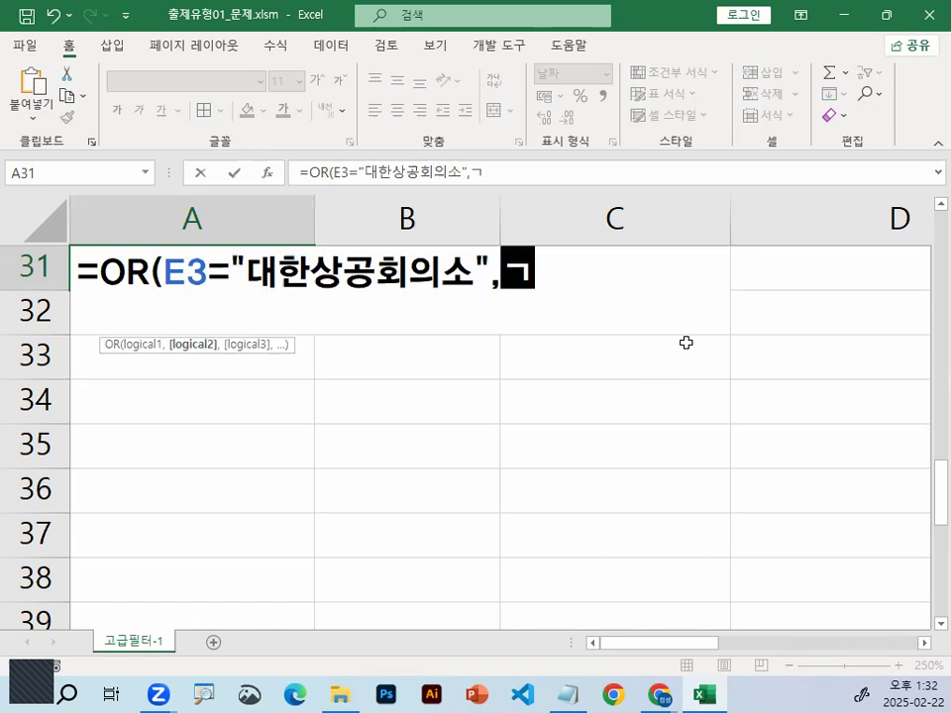
{"action": "key", "text": "BackSpace"}
{"action": "type", "text": "RI"}
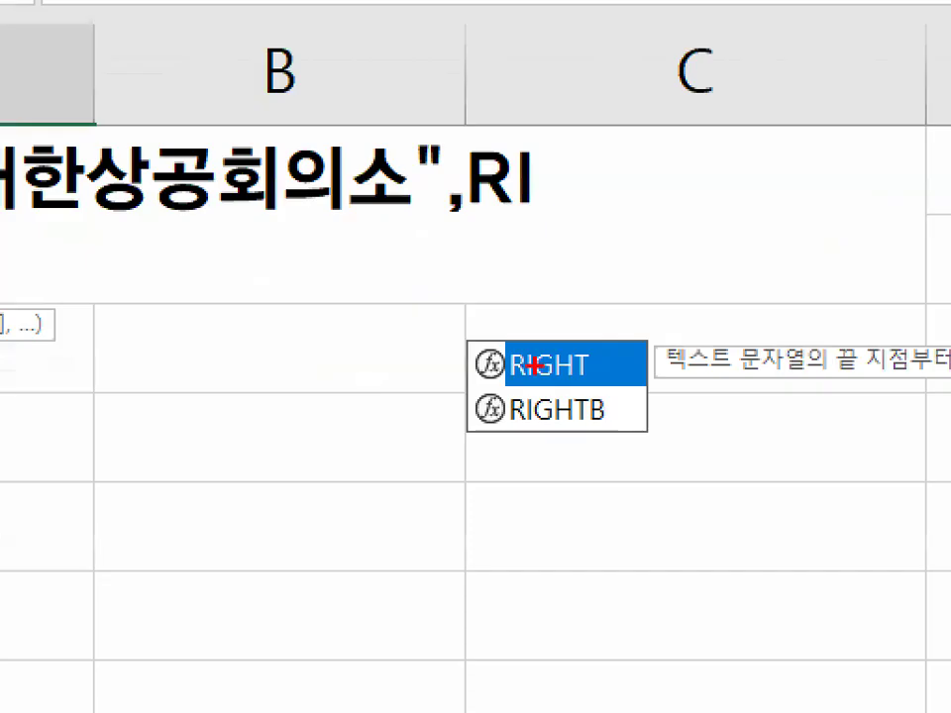
{"action": "left_click_drag", "start_coordinate": [481, 337], "coordinate": [615, 373]}
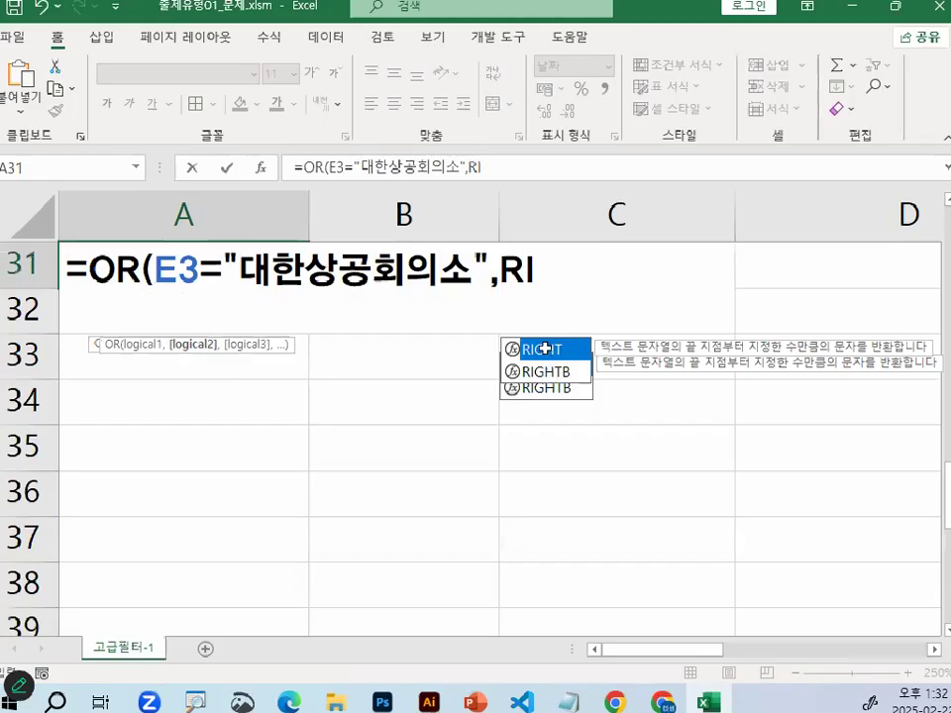
{"action": "double_click", "coordinate": [545, 348]}
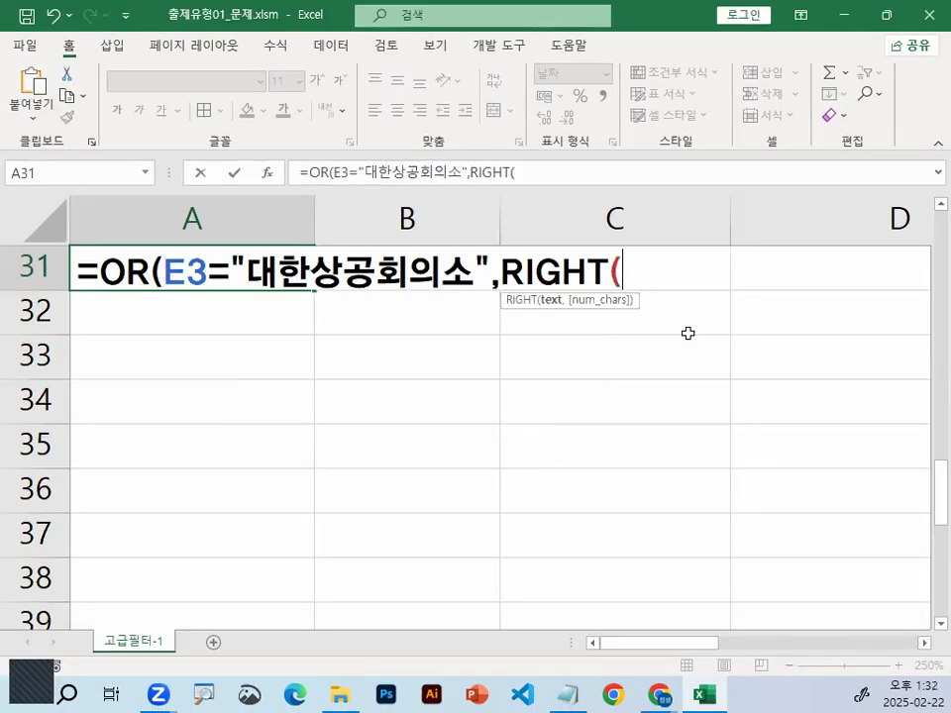
Use cell D3, the first 자격증명 value, as the RIGHT function's text argument, and mark it with a pen arrow
{"action": "scroll", "coordinate": [749, 387], "scroll_direction": "up", "scroll_amount": 3}
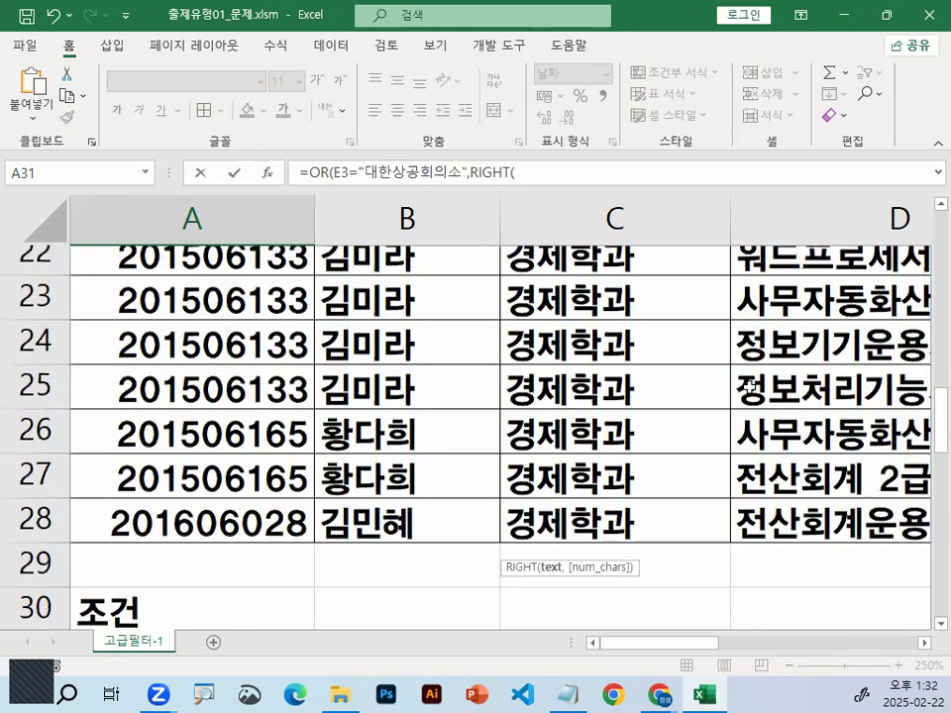
{"action": "scroll", "coordinate": [749, 386], "scroll_direction": "up", "scroll_amount": 7}
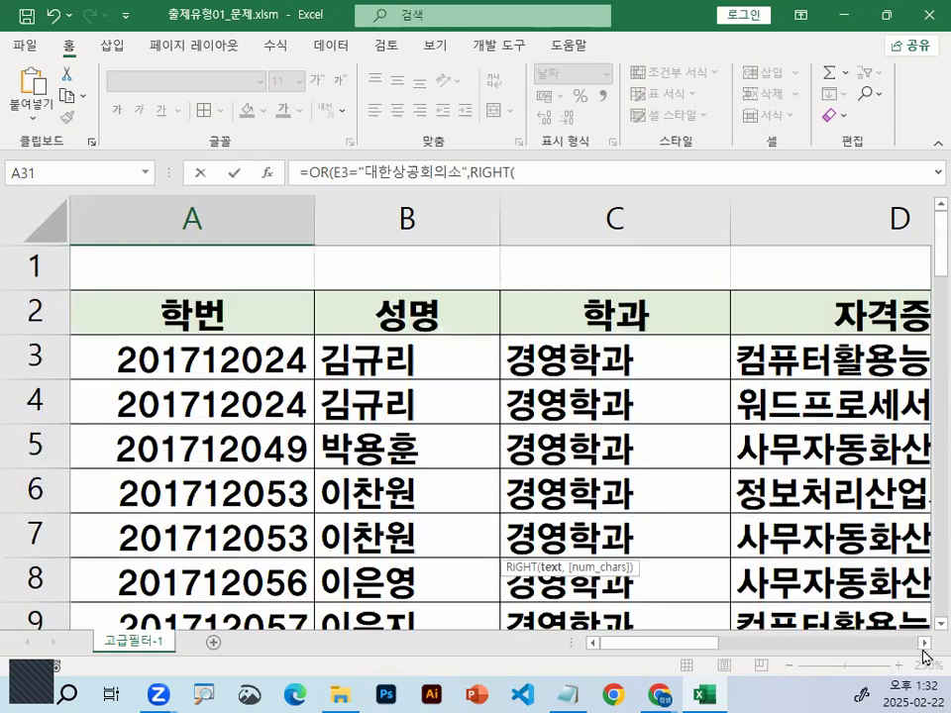
{"action": "scroll", "coordinate": [686, 378], "scroll_direction": "right", "scroll_amount": 1}
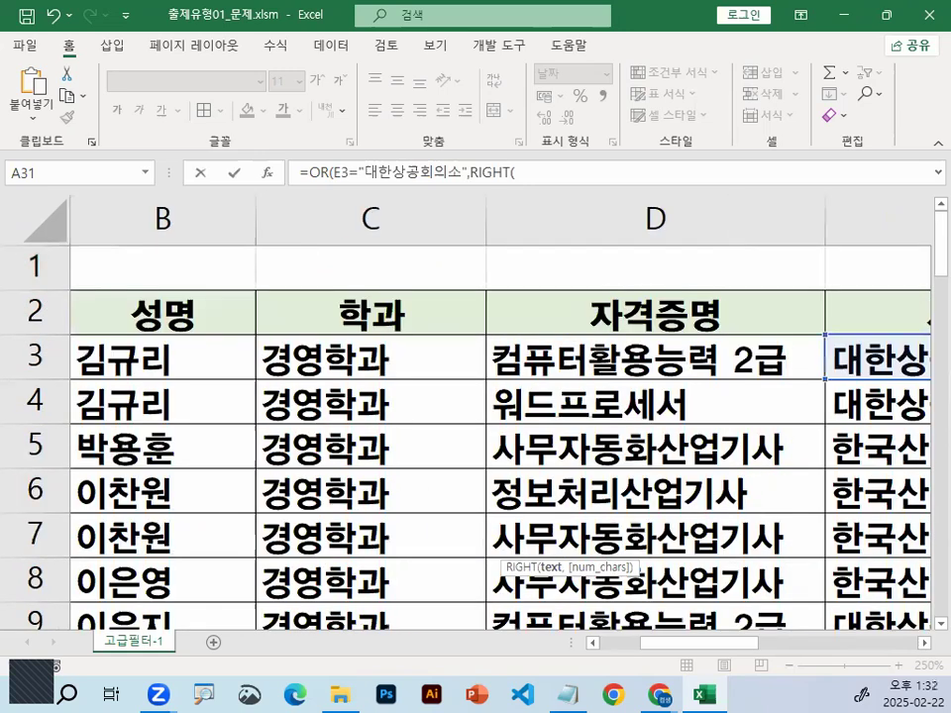
{"action": "left_click", "coordinate": [569, 354]}
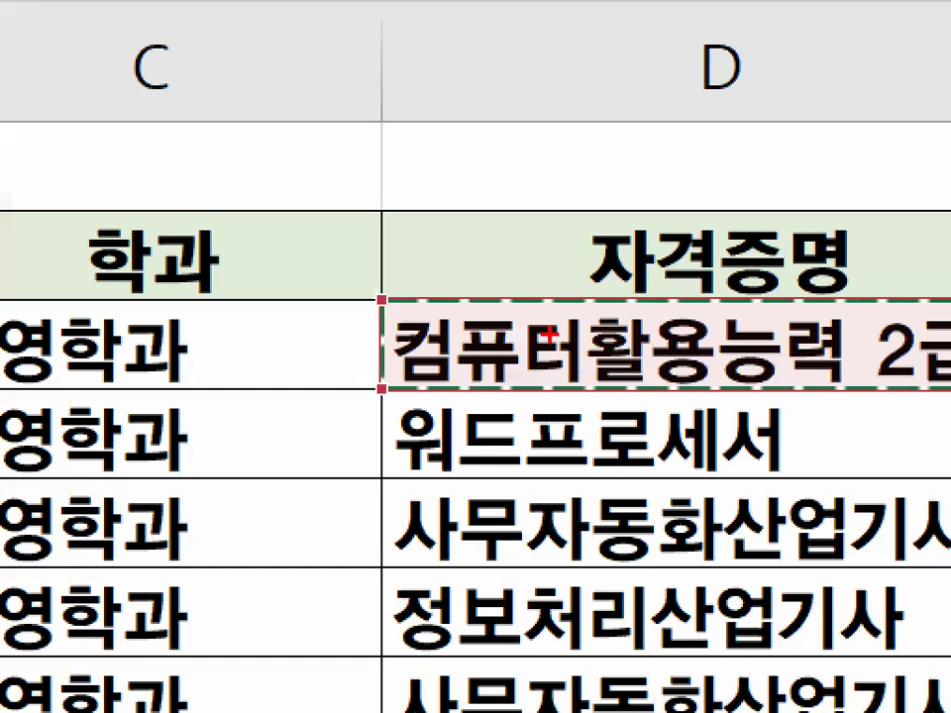
{"action": "mouse_move", "coordinate": [550, 337]}
{"action": "left_mouse_down"}
{"action": "mouse_move", "coordinate": [626, 275]}
{"action": "mouse_move", "coordinate": [850, 236]}
{"action": "left_mouse_up"}
{"action": "key", "text": "Escape"}
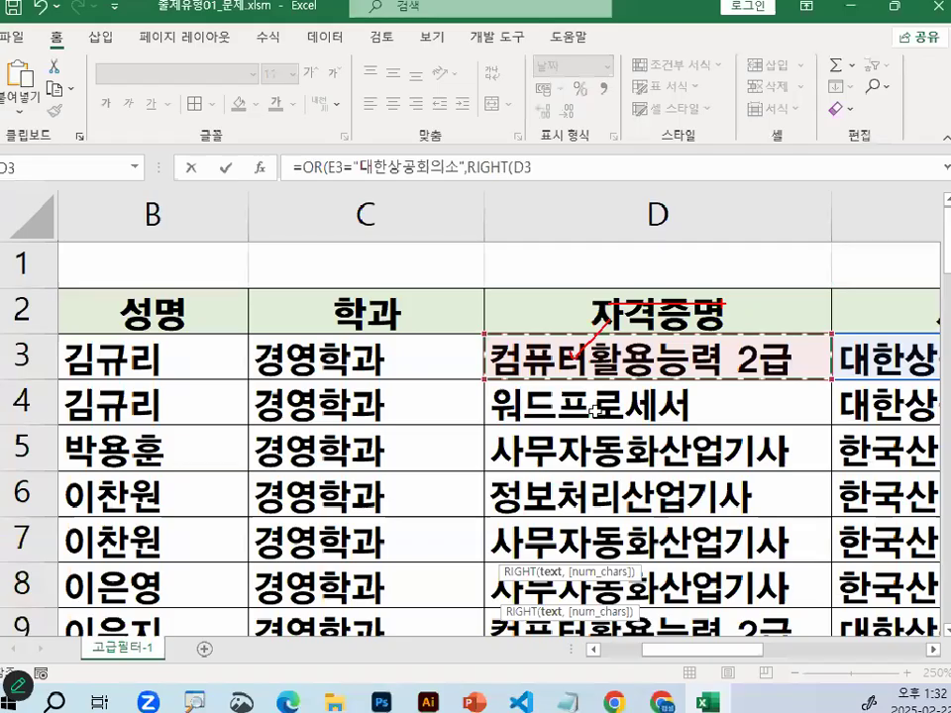
Set the RIGHT function's number of characters to 2 and close its parenthesis in A31
{"action": "scroll", "coordinate": [396, 567], "scroll_direction": "down", "scroll_amount": 2}
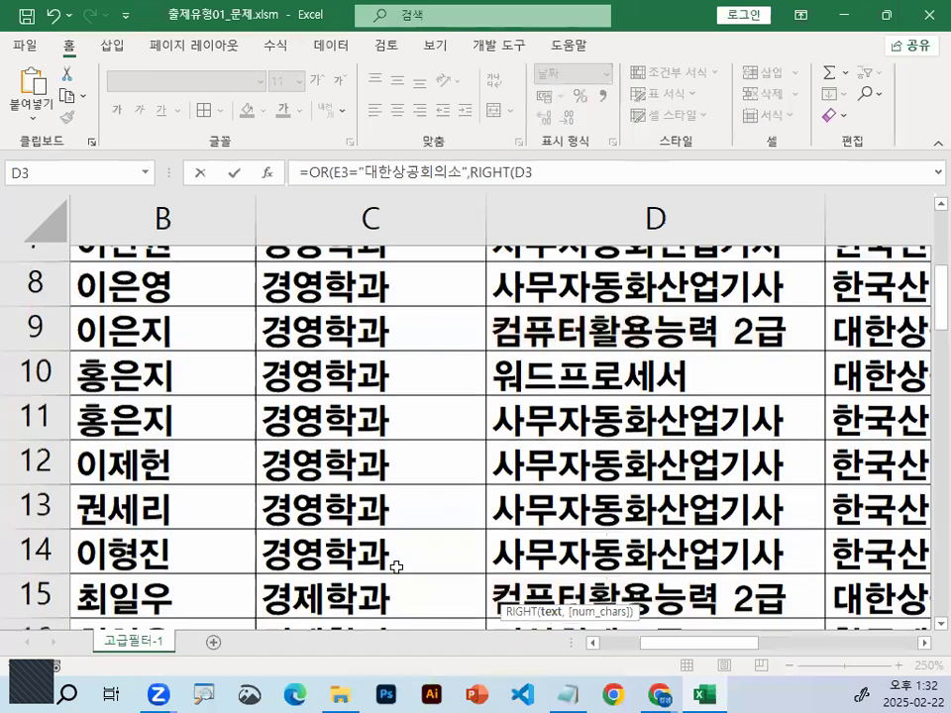
{"action": "scroll", "coordinate": [396, 566], "scroll_direction": "down", "scroll_amount": 6}
{"action": "left_click_drag", "start_coordinate": [699, 643], "coordinate": [538, 644]}
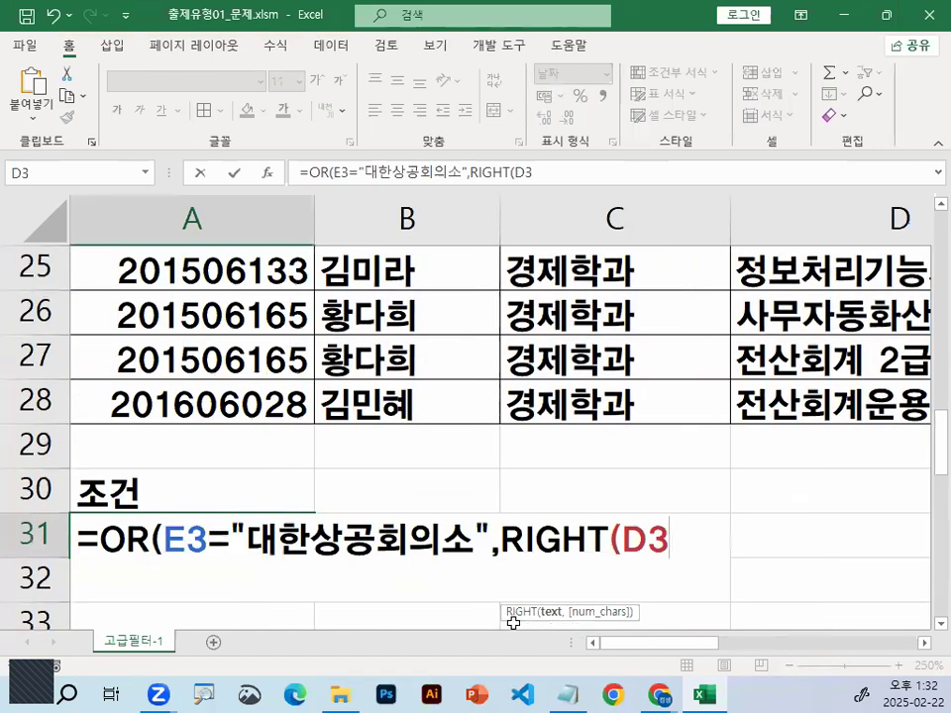
{"action": "type", "text": ","}
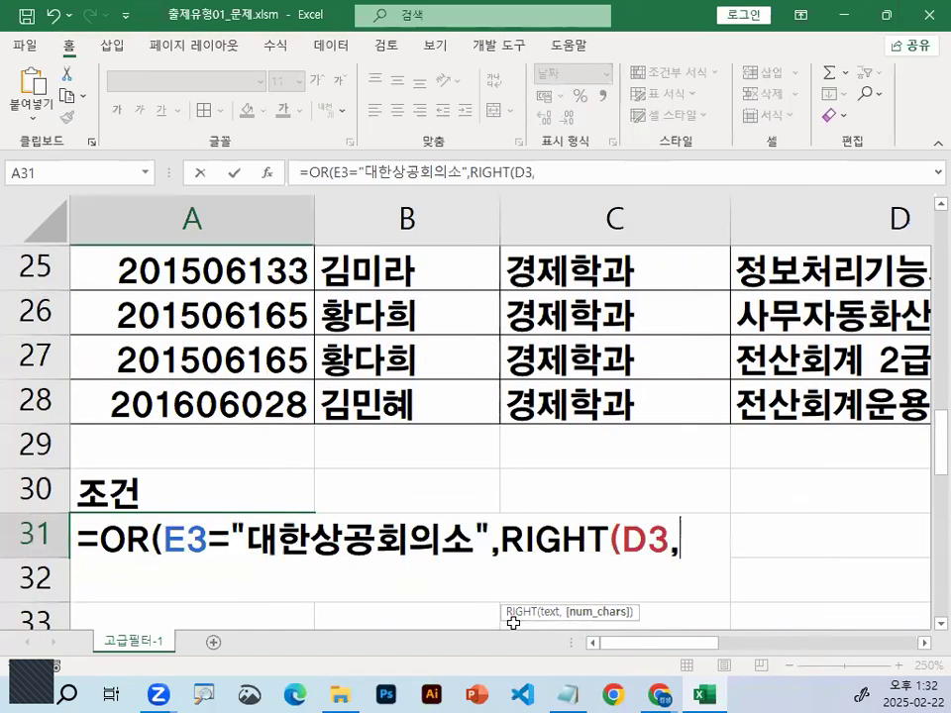
{"action": "type", "text": "2)"}
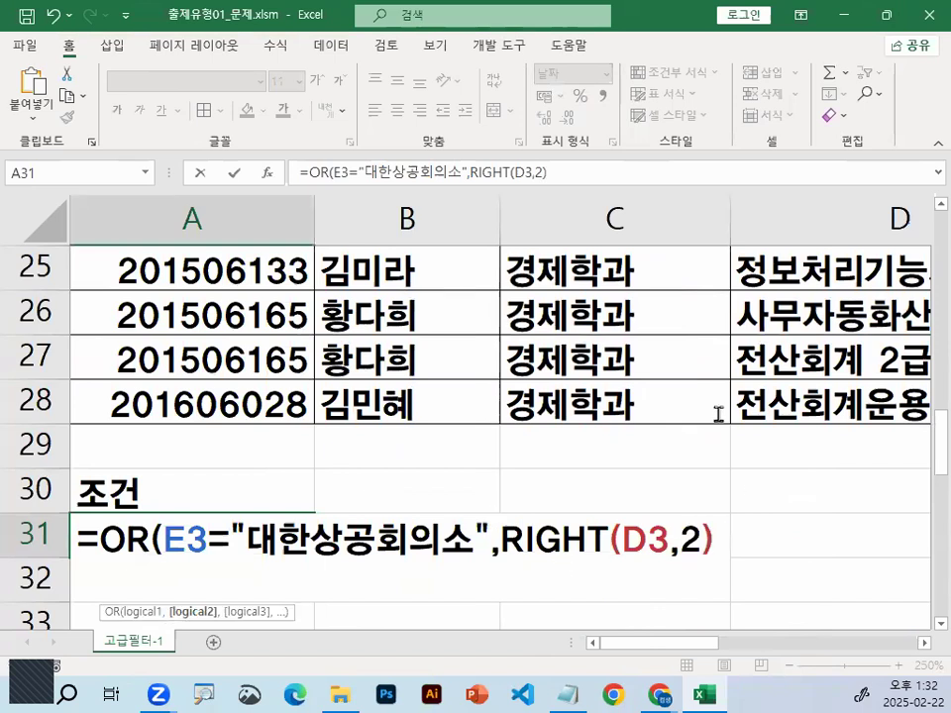
Compare the RIGHT expression with the quoted text "2급" and add the closing parenthesis of the OR function
{"action": "scroll", "coordinate": [719, 414], "scroll_direction": "down", "scroll_amount": 1}
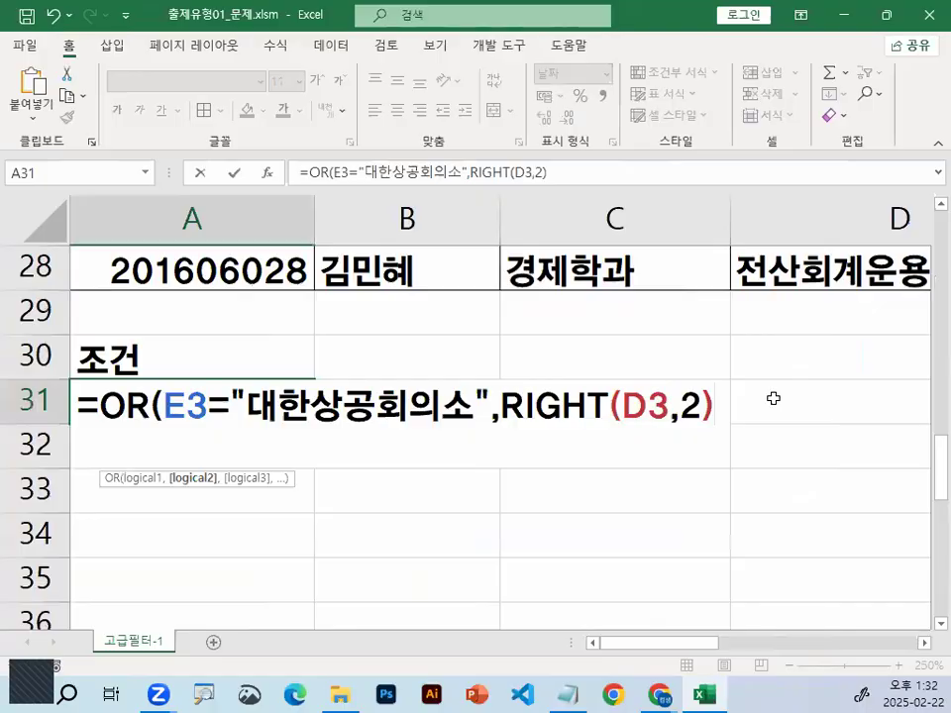
{"action": "type", "text": "="}
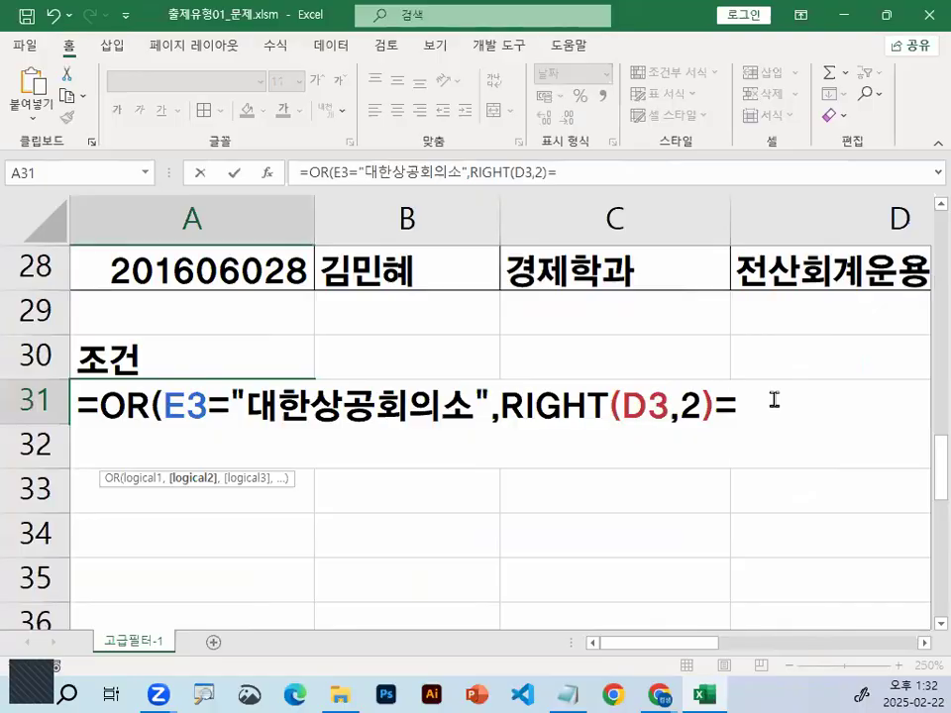
{"action": "type", "text": "\"2RM"}
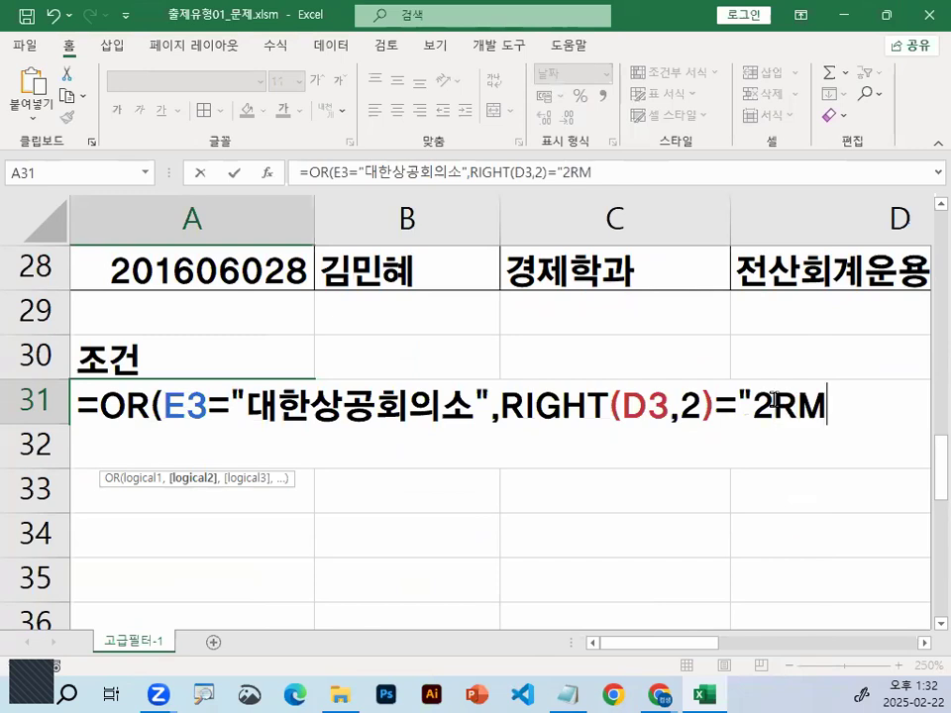
{"action": "key", "text": "BackSpace"}
{"action": "key", "text": "BackSpace"}
{"action": "type", "text": "급\""}
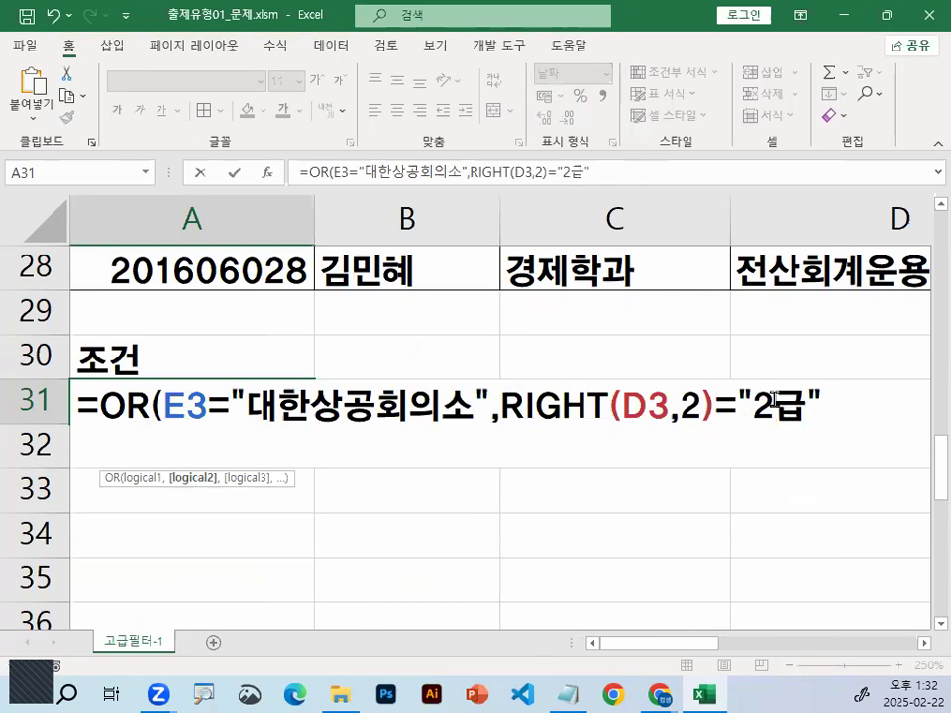
{"action": "type", "text": ")"}
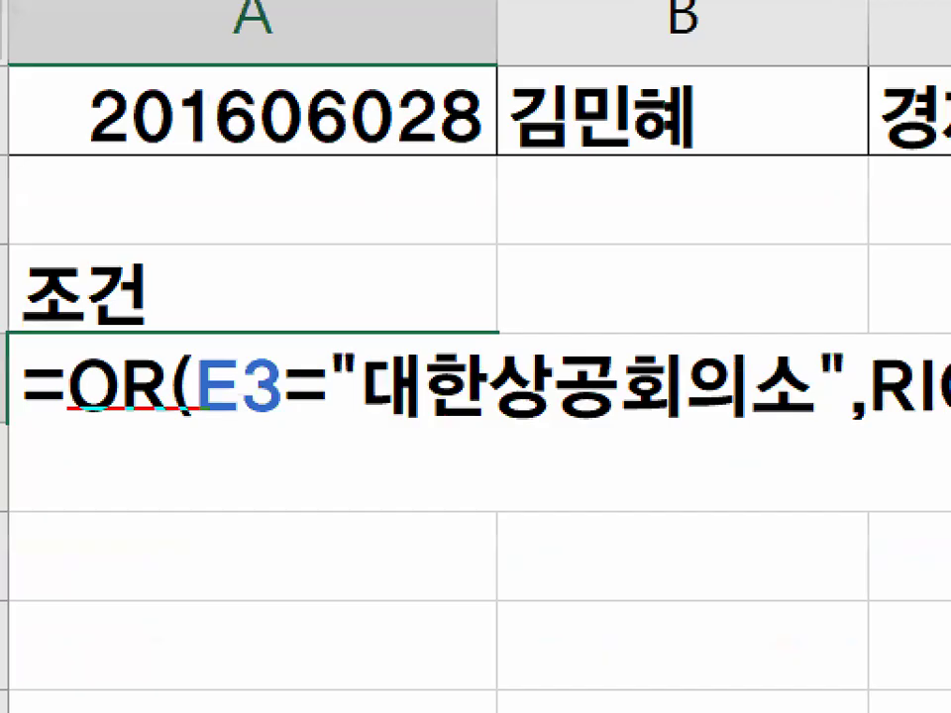
Sketch the OR structure over the A31 formula with the pen, drawing an outer pair of parentheses around two circled conditions
{"action": "left_click_drag", "start_coordinate": [241, 297], "coordinate": [239, 424]}
{"action": "left_click_drag", "start_coordinate": [550, 399], "coordinate": [493, 381]}
{"action": "left_click_drag", "start_coordinate": [632, 376], "coordinate": [670, 383]}
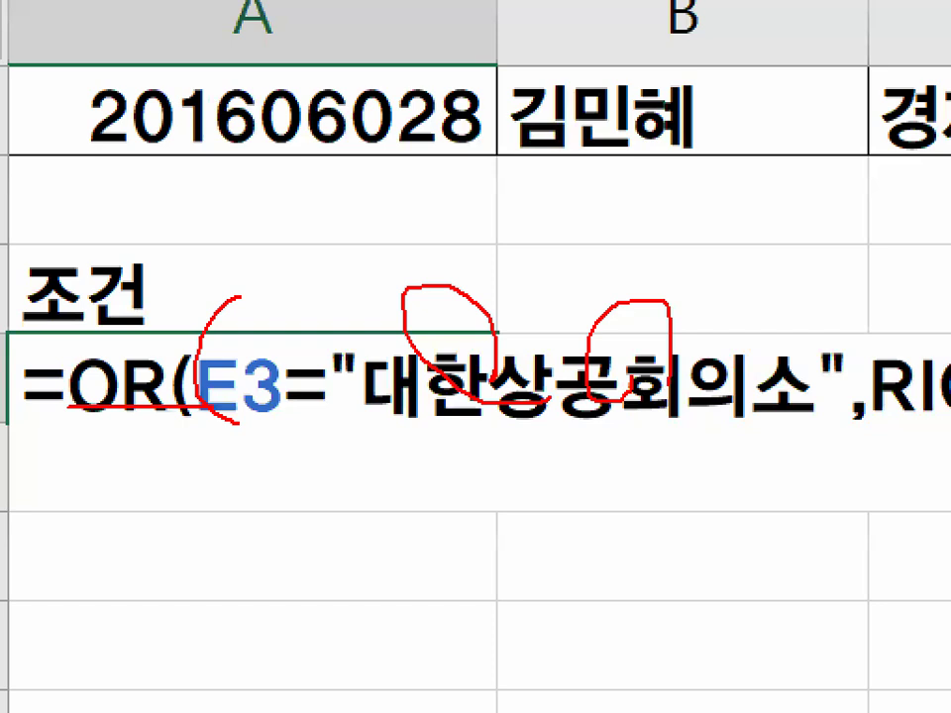
{"action": "left_click_drag", "start_coordinate": [663, 238], "coordinate": [706, 471]}
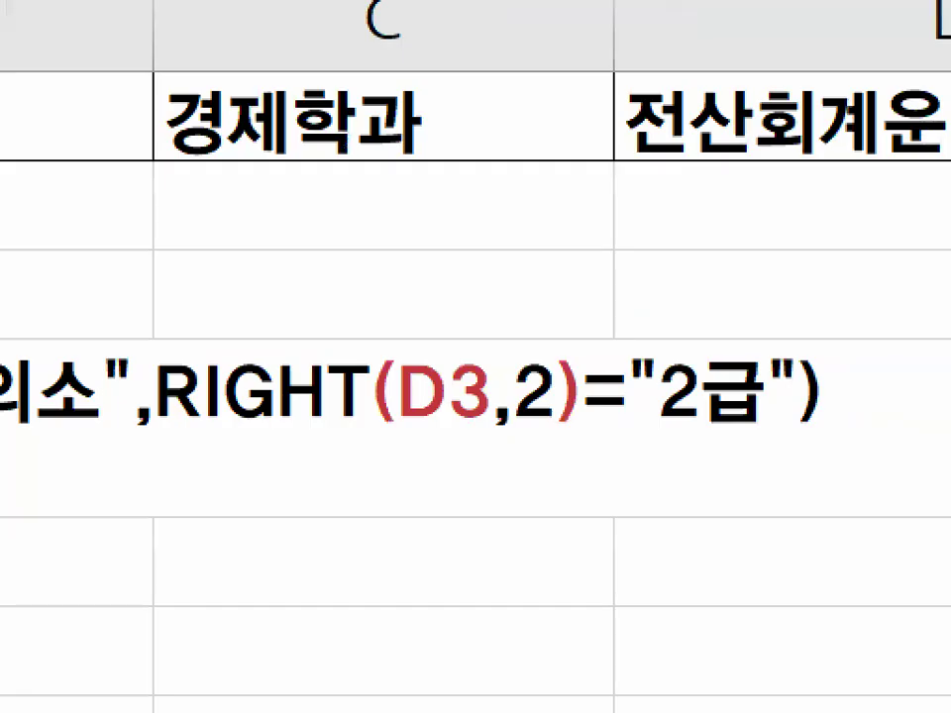
Mark the OR function's closing parenthesis with the pen and enter the finished formula in A31
{"action": "left_click_drag", "start_coordinate": [831, 349], "coordinate": [842, 409]}
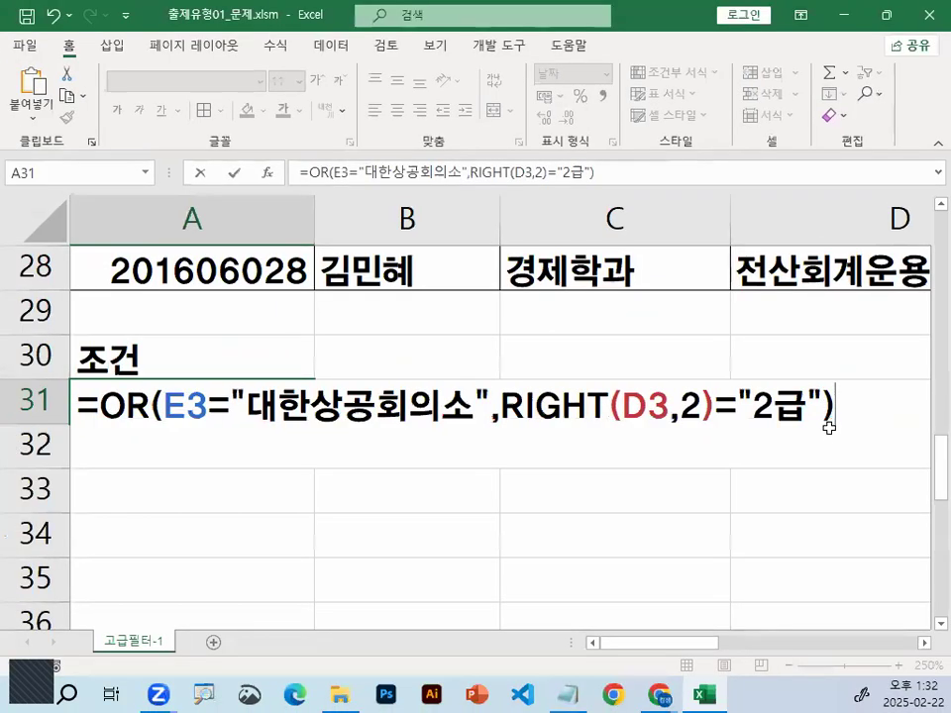
{"action": "key", "text": "Return"}
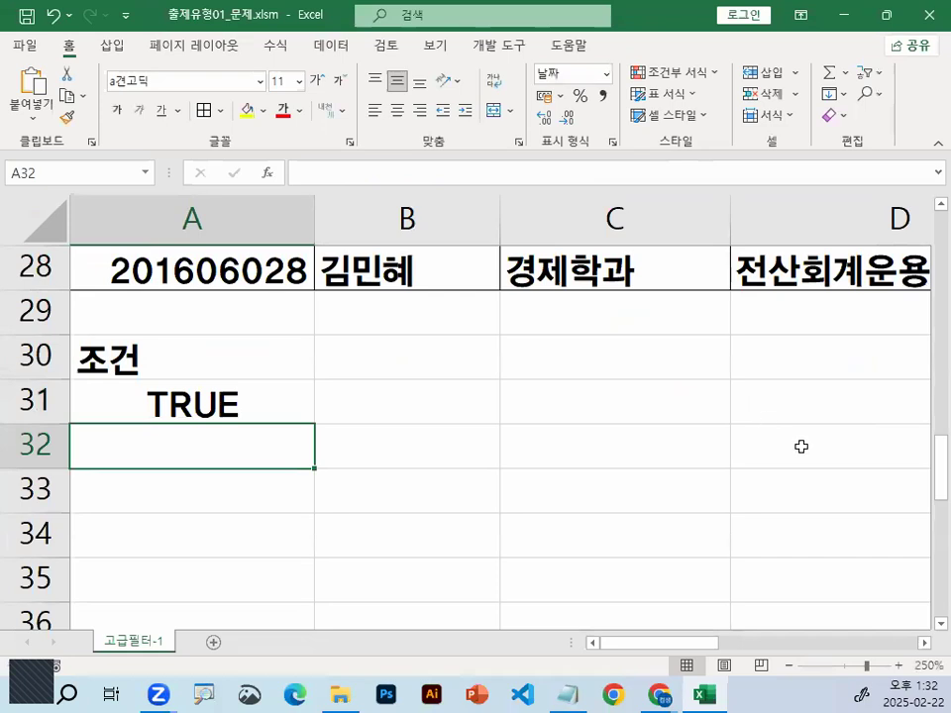
{"action": "scroll", "coordinate": [801, 447], "scroll_direction": "up", "scroll_amount": 3}
{"action": "scroll", "coordinate": [755, 466], "scroll_direction": "up", "scroll_amount": 4}
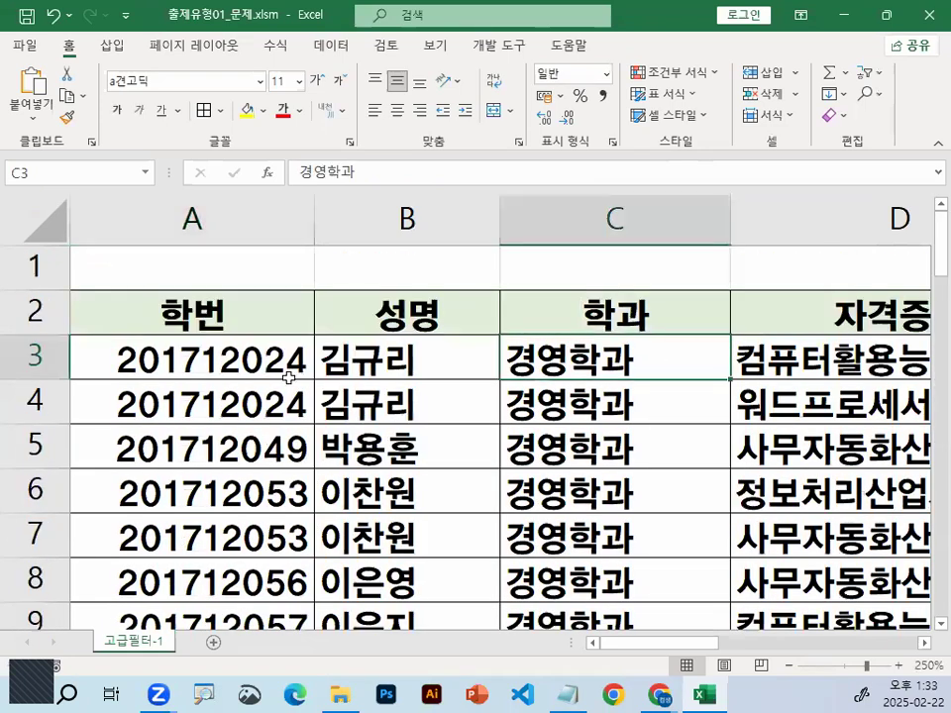
{"action": "scroll", "coordinate": [292, 372], "scroll_direction": "down", "scroll_amount": 5}
{"action": "scroll", "coordinate": [298, 371], "scroll_direction": "down", "scroll_amount": 5}
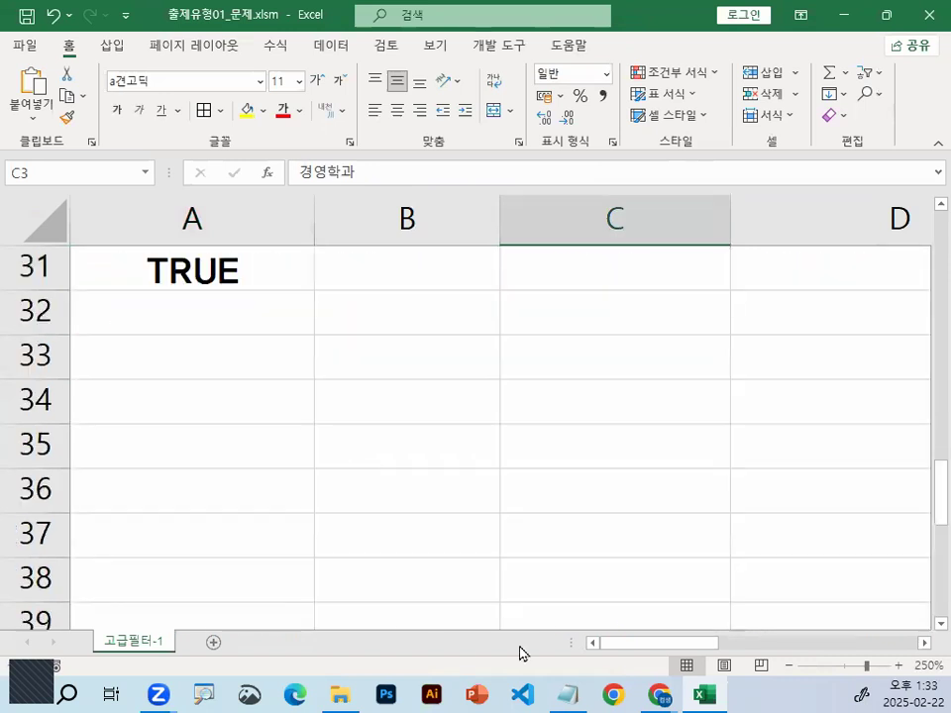
Switch to the Notepad lesson notes and insert blank lines between the RIGHT condition line and the dashed separator
{"action": "key", "text": "alt+Tab"}
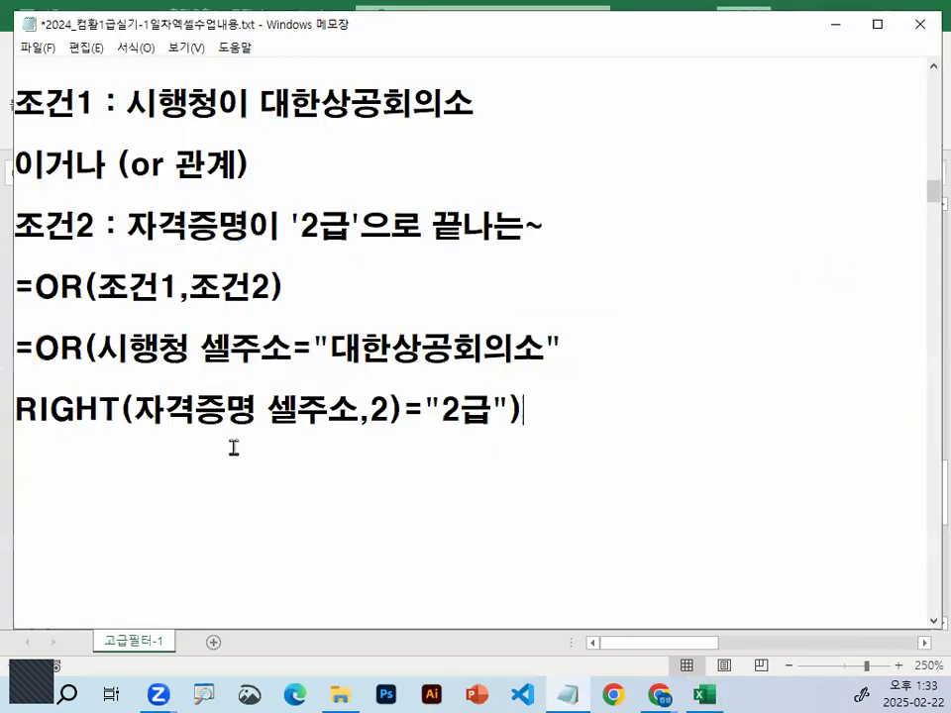
{"action": "key", "text": "Return"}
{"action": "type", "text": "---------------------------------"}
{"action": "key", "text": "Return"}
{"action": "type", "text": "=함수명(인수) 인수가 여러개인경우 구분기호는 , (쉼표)"}
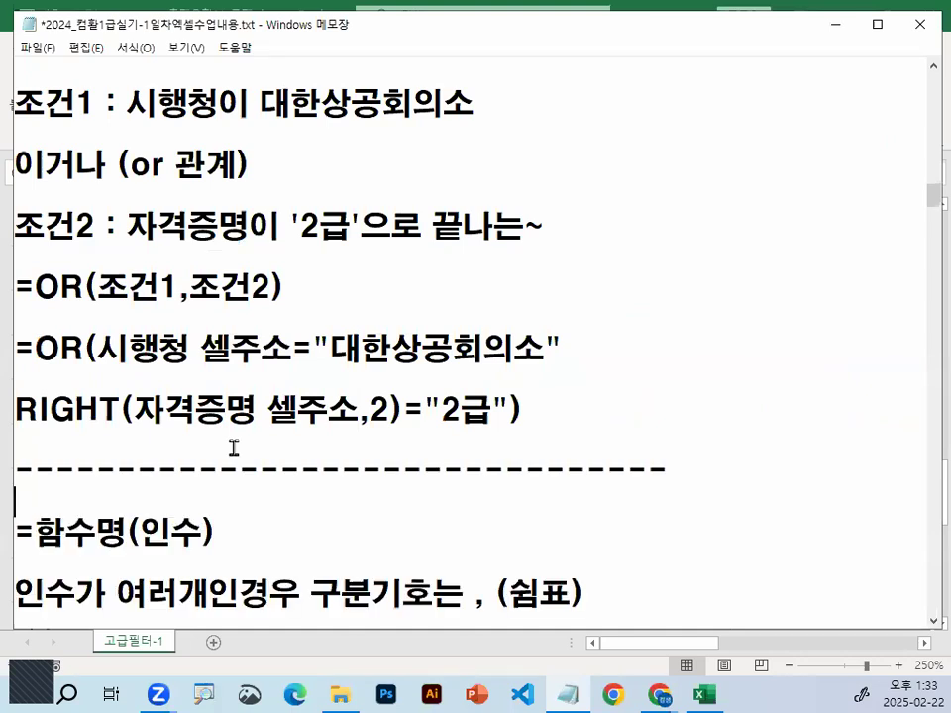
{"action": "left_click", "coordinate": [555, 401]}
{"action": "key", "text": "Return"}
{"action": "key", "text": "Return"}
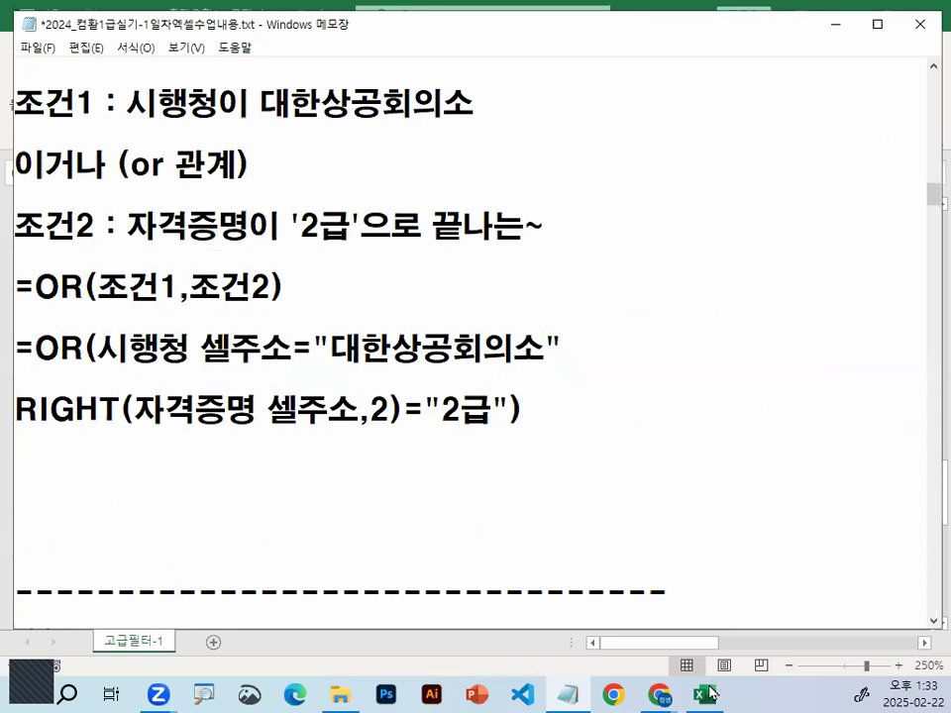
Return to Excel and copy the whole OR formula text from cell A31, leaving the cell unedited
{"action": "left_click", "coordinate": [709, 691]}
{"action": "left_click", "coordinate": [254, 280]}
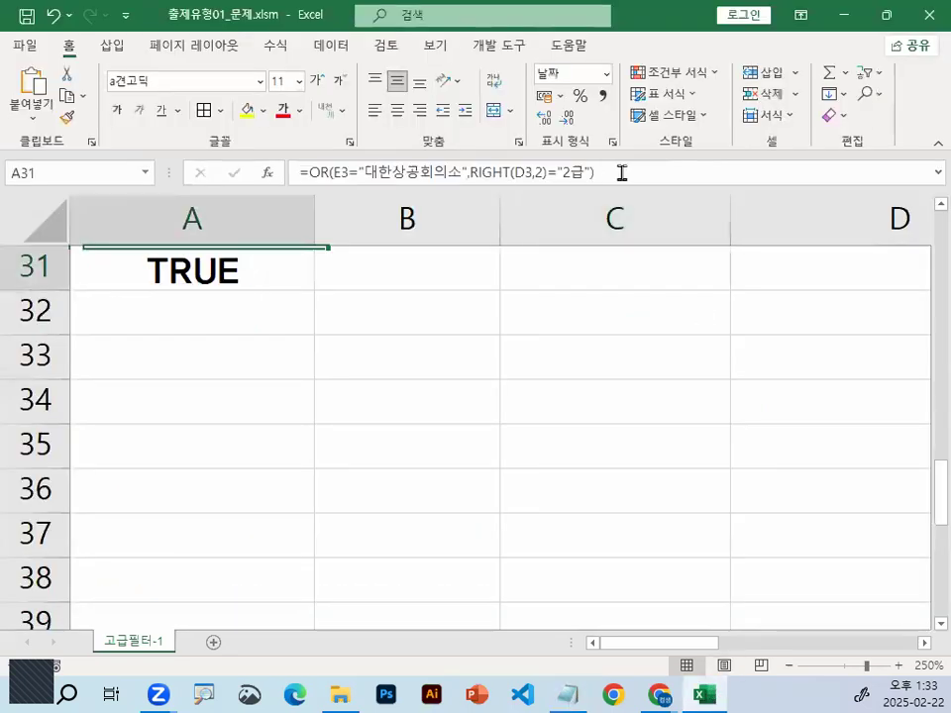
{"action": "left_click_drag", "start_coordinate": [301, 174], "coordinate": [595, 173]}
{"action": "key", "text": "ctrl+c"}
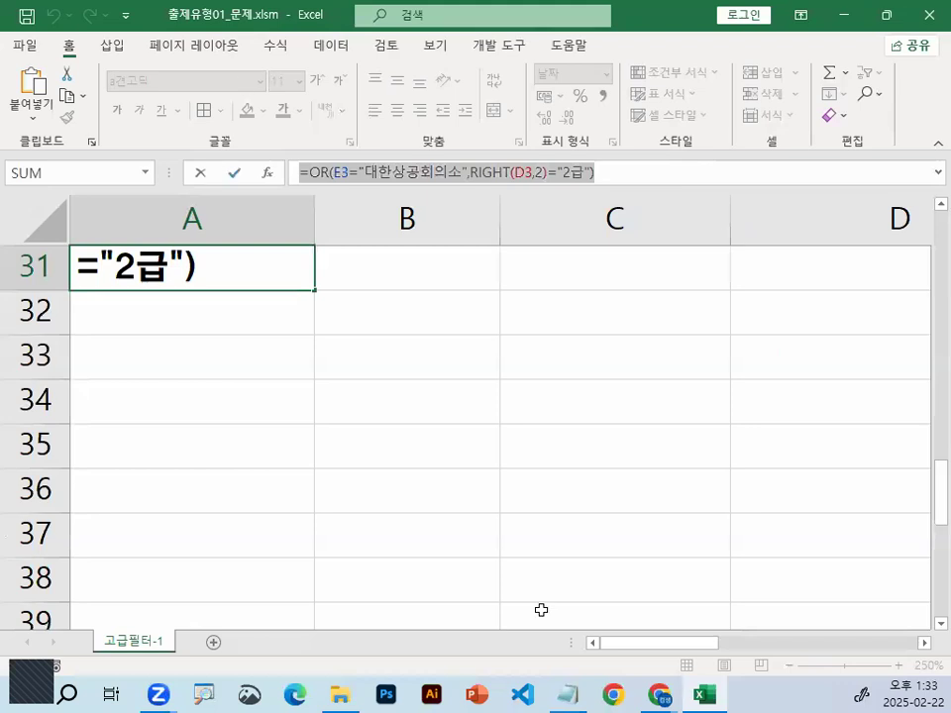
{"action": "key", "text": "Escape"}
Paste =OR(E3="대한상공회의소",RIGHT(D3,2)="2급") under the RIGHT line in the Notepad notes, with blank lines after it
{"action": "key", "text": "alt+Tab"}
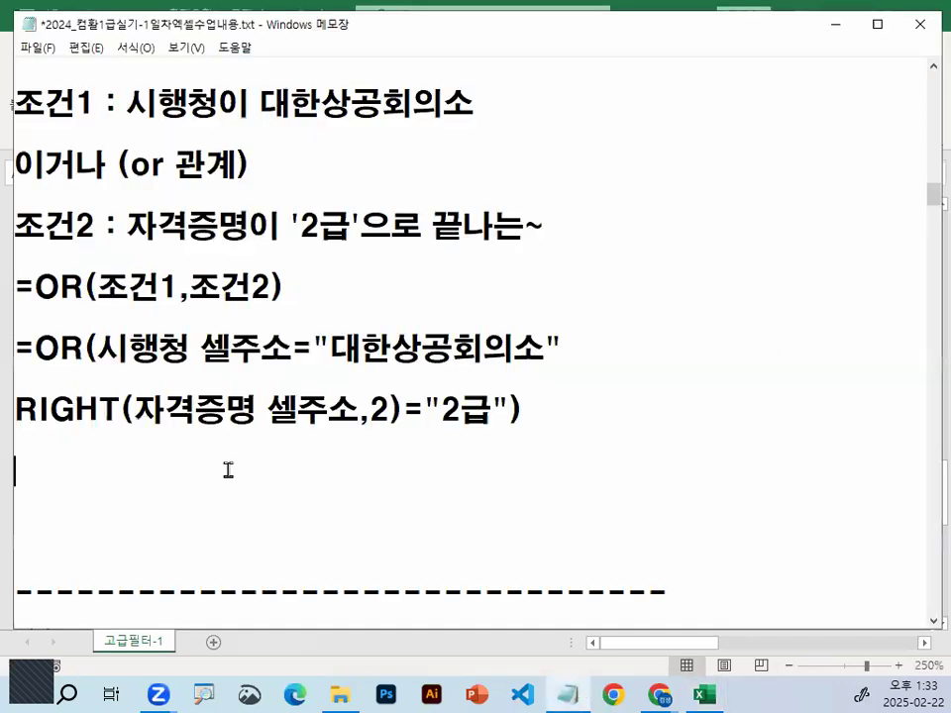
{"action": "key", "text": "ctrl+v"}
{"action": "key", "text": "Down"}
{"action": "key", "text": "Return"}
{"action": "key", "text": "Return"}
{"action": "key", "text": "Return"}
{"action": "key", "text": "Return"}
{"action": "key", "text": "Return"}
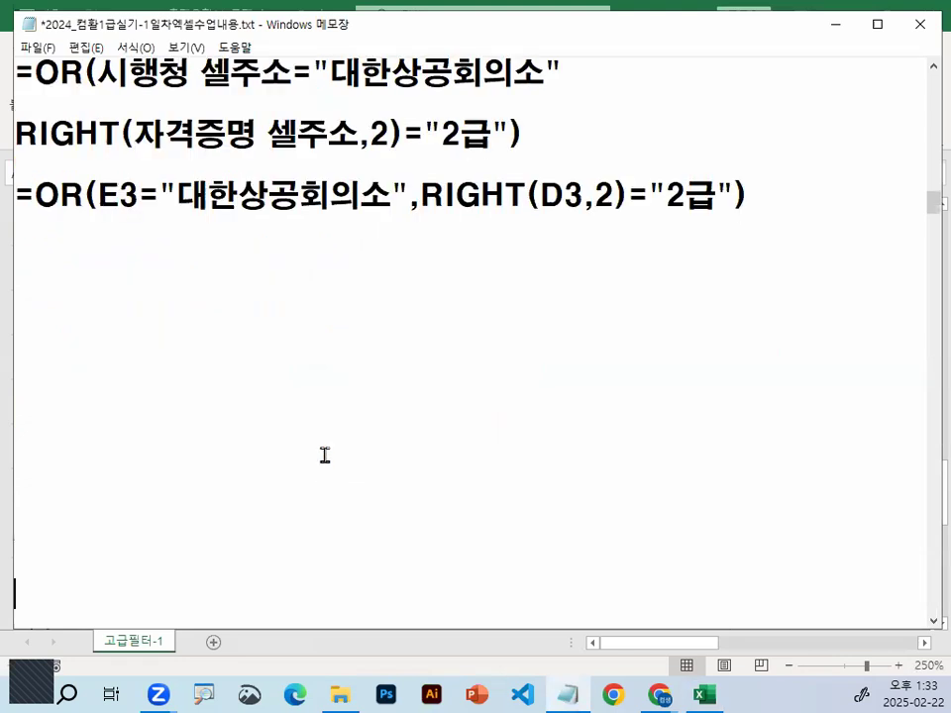
Underline E3 and "대한상공회의소" in the pasted formula and the matching 시행청 셀주소 in the line above with the pen
{"action": "scroll", "coordinate": [325, 455], "scroll_direction": "up", "scroll_amount": 1}
{"action": "left_click_drag", "start_coordinate": [97, 304], "coordinate": [141, 304]}
{"action": "left_click_drag", "start_coordinate": [112, 179], "coordinate": [180, 180]}
{"action": "left_click_drag", "start_coordinate": [180, 304], "coordinate": [351, 305]}
{"action": "left_click_drag", "start_coordinate": [180, 180], "coordinate": [266, 180]}
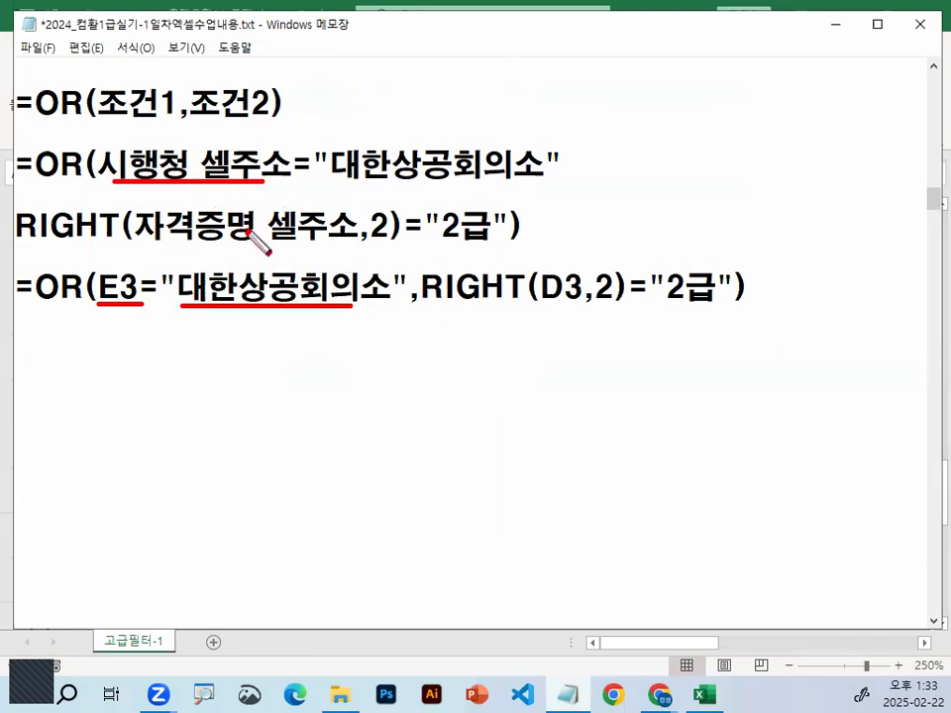
Underline RIGHT and 자격증명 셀주소 plus their counterparts in the pasted formula, mark RIGHT's parentheses, and clear the pen marks
{"action": "left_click_drag", "start_coordinate": [26, 252], "coordinate": [322, 244]}
{"action": "left_click_drag", "start_coordinate": [421, 299], "coordinate": [610, 309]}
{"action": "left_click_drag", "start_coordinate": [544, 264], "coordinate": [537, 315]}
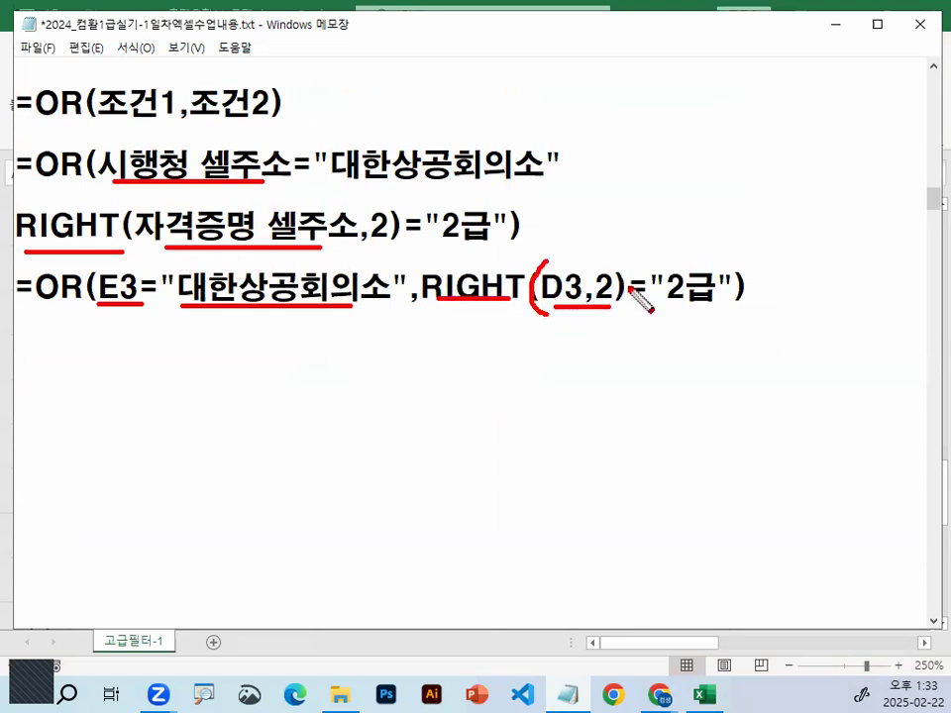
{"action": "left_click_drag", "start_coordinate": [604, 260], "coordinate": [624, 293]}
{"action": "key", "text": "Escape"}
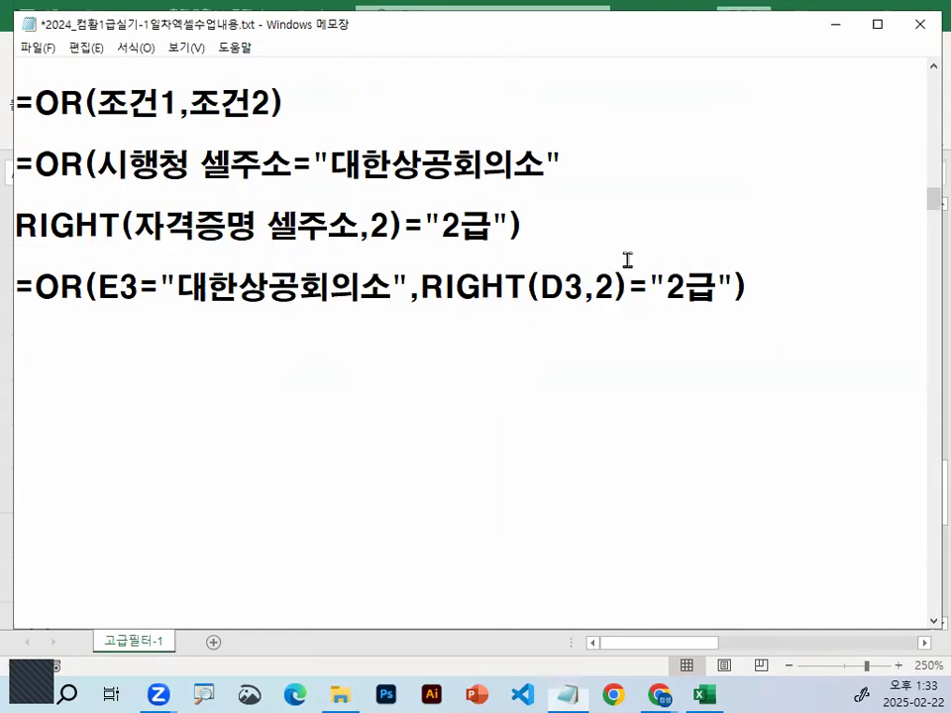
Delete and restore the closing parenthesis of RIGHT(D3,2) in the notes, circling the faulty spot with the pen in between
{"action": "key", "text": "BackSpace"}
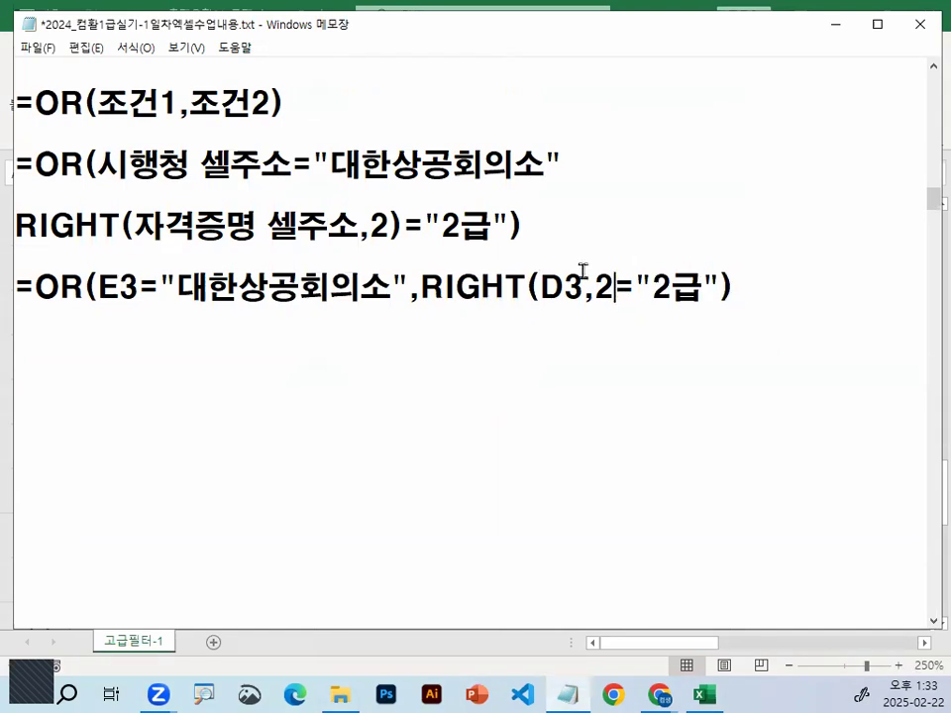
{"action": "key", "text": "ctrl+1"}
{"action": "mouse_move", "coordinate": [745, 281]}
{"action": "left_mouse_down"}
{"action": "mouse_move", "coordinate": [708, 316]}
{"action": "mouse_move", "coordinate": [743, 300]}
{"action": "left_mouse_up"}
{"action": "left_click_drag", "start_coordinate": [748, 206], "coordinate": [537, 481]}
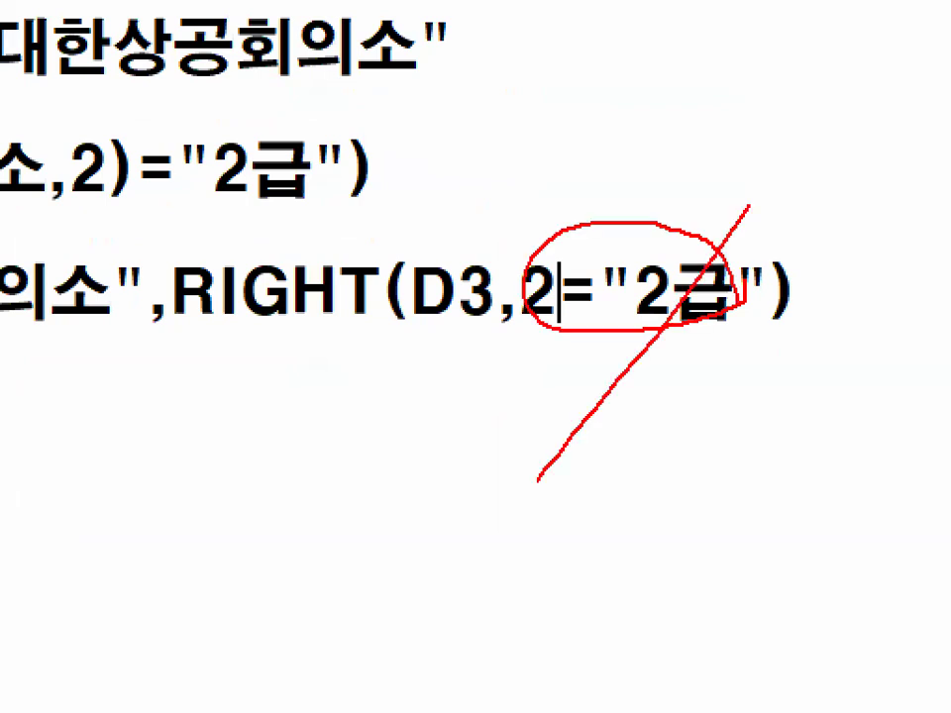
{"action": "key", "text": "Escape"}
{"action": "left_click", "coordinate": [606, 288]}
{"action": "type", "text": ")"}
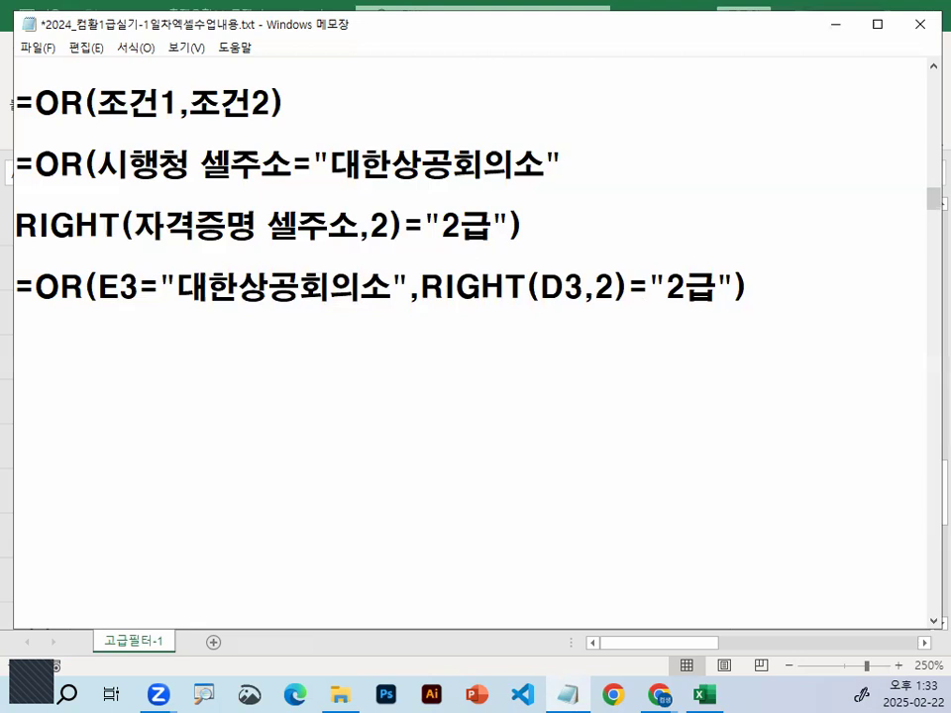
Circle the equals sign following RIGHT(D3,2) with the pen and clear the mark
{"action": "key", "text": "ctrl+1"}
{"action": "left_click_drag", "start_coordinate": [610, 244], "coordinate": [673, 309]}
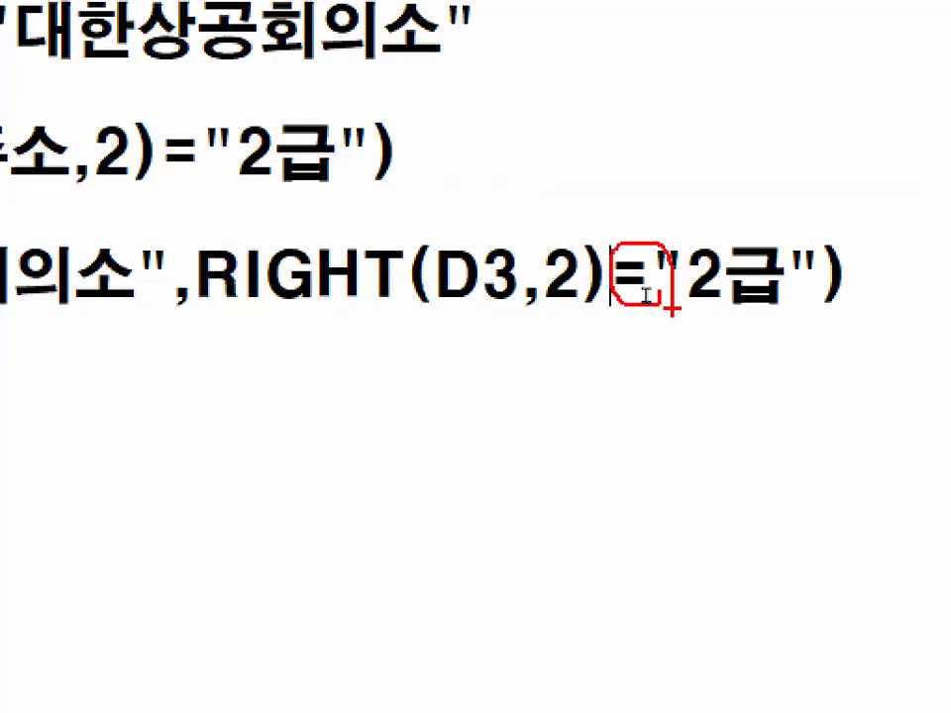
{"action": "key", "text": "Escape"}
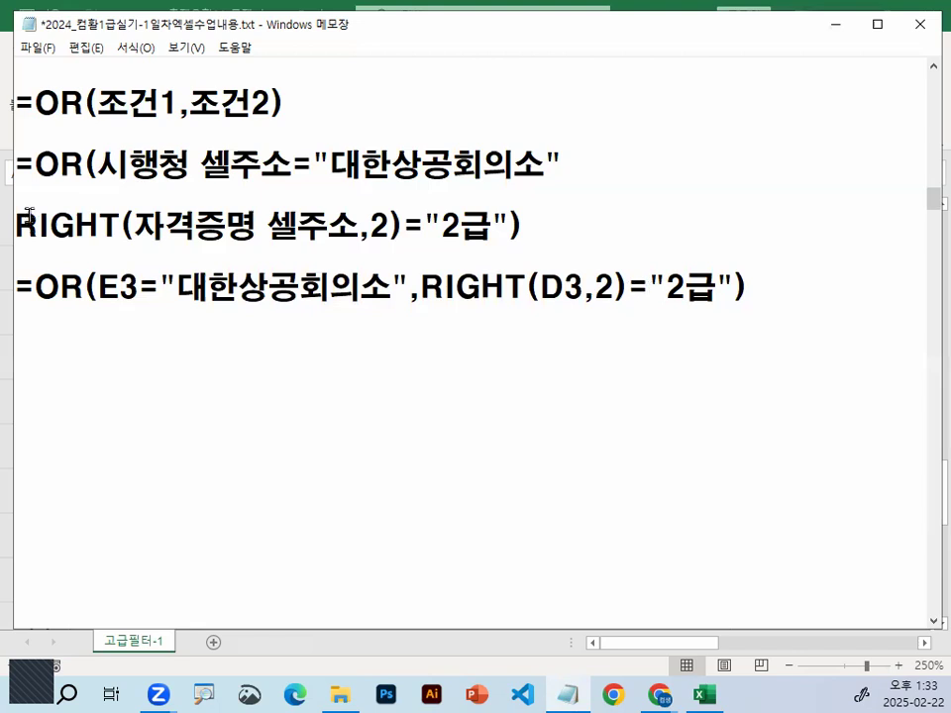
Close up the blank lines between the pasted OR formula and the dashed separator in the notes
{"action": "left_click", "coordinate": [319, 355]}
{"action": "key", "text": "ctrl+v"}
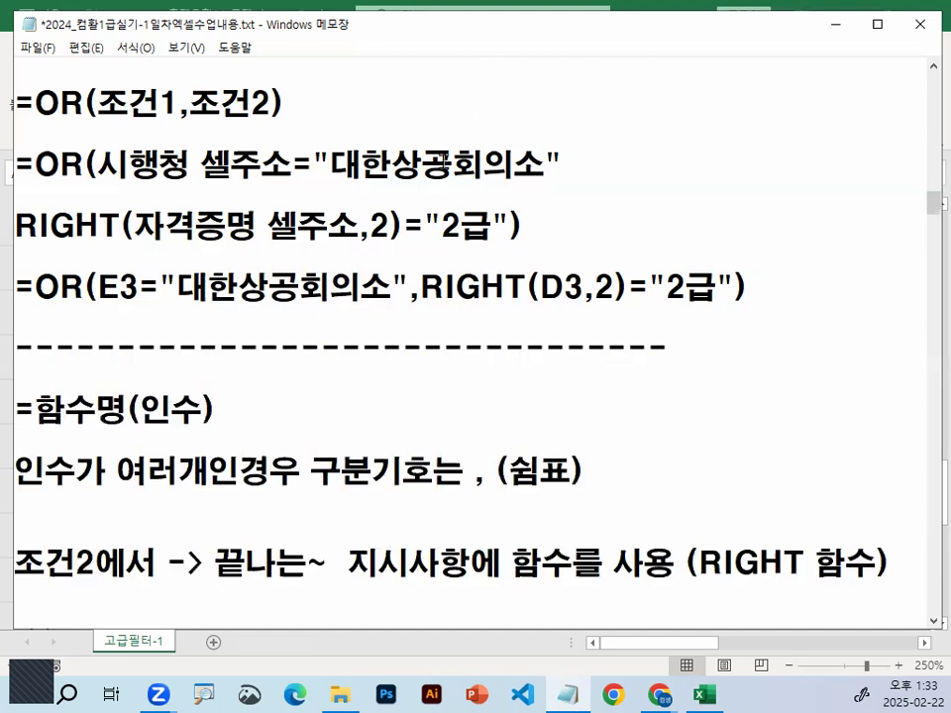
Go to the 고급필터 작업순서 section of the notes and underline step 1, 조건을 입력, and its OR formula
{"action": "scroll", "coordinate": [470, 89], "scroll_direction": "down", "scroll_amount": 5}
{"action": "scroll", "coordinate": [472, 87], "scroll_direction": "down", "scroll_amount": 3}
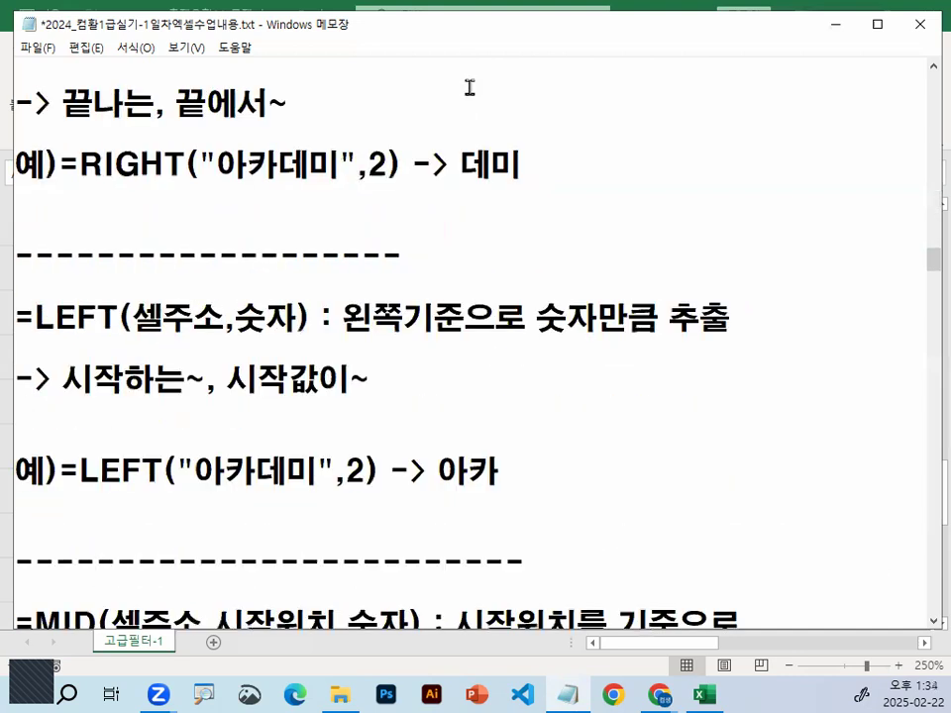
{"action": "scroll", "coordinate": [471, 87], "scroll_direction": "down", "scroll_amount": 3}
{"action": "scroll", "coordinate": [470, 85], "scroll_direction": "down", "scroll_amount": 3}
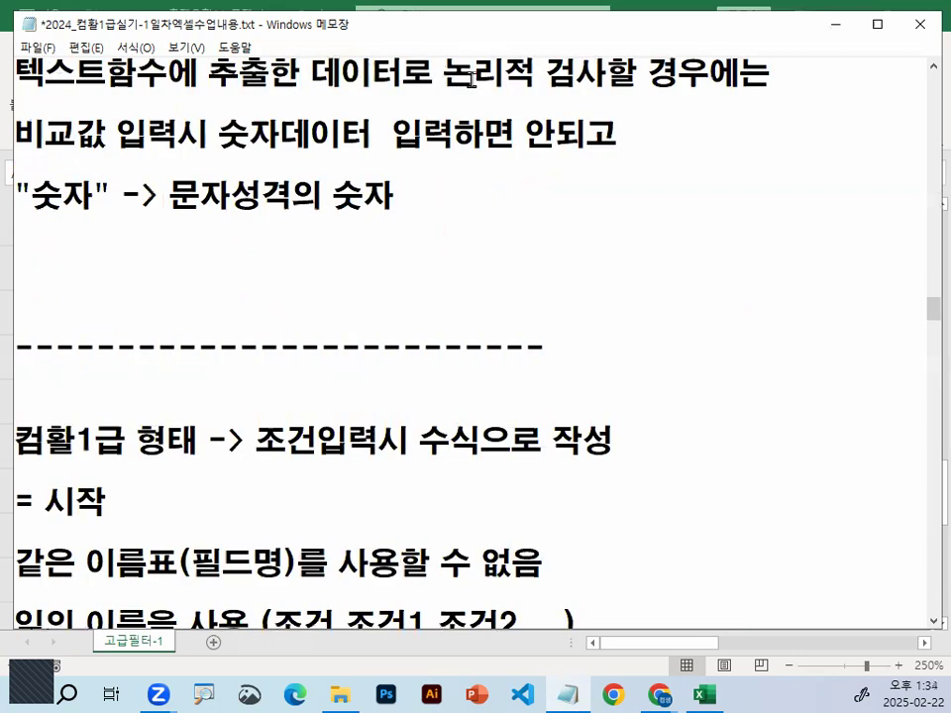
{"action": "scroll", "coordinate": [473, 79], "scroll_direction": "down", "scroll_amount": 3}
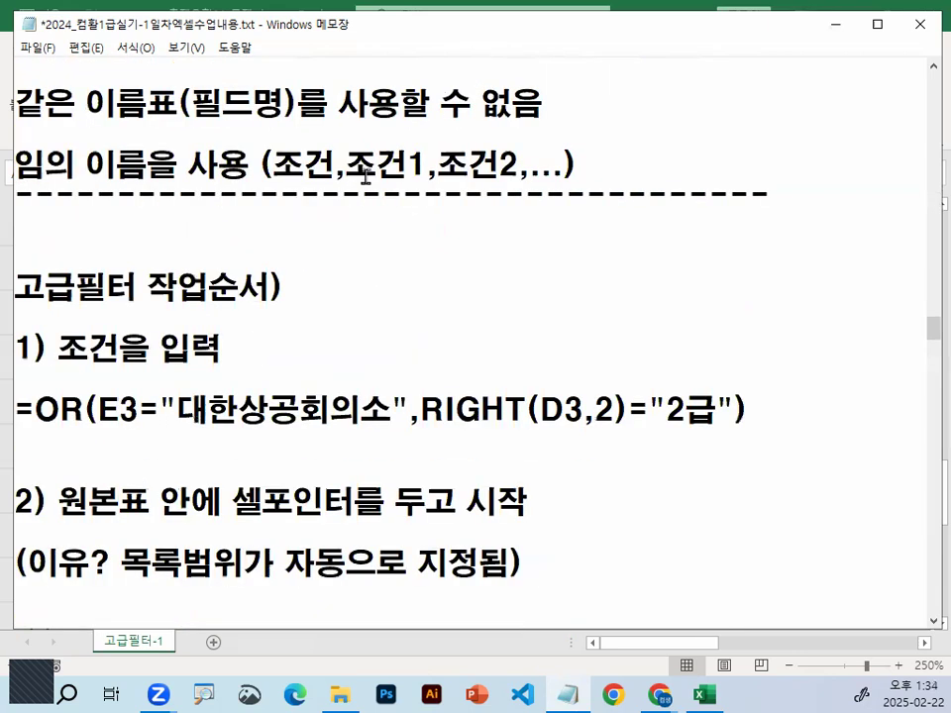
{"action": "scroll", "coordinate": [357, 178], "scroll_direction": "down", "scroll_amount": 3}
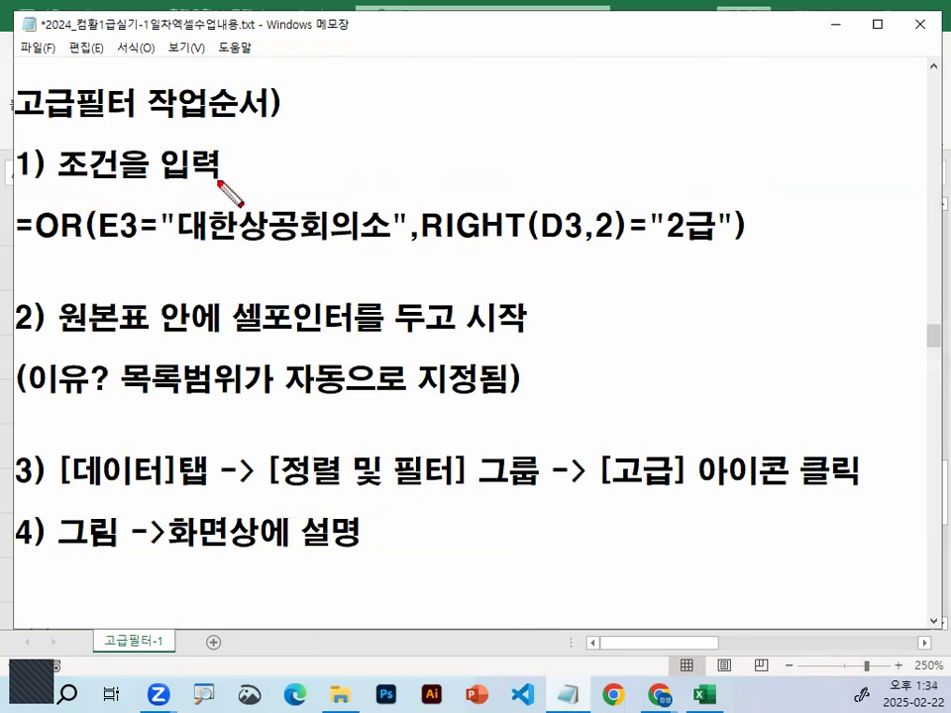
{"action": "left_click_drag", "start_coordinate": [63, 186], "coordinate": [221, 186]}
{"action": "left_click_drag", "start_coordinate": [29, 247], "coordinate": [697, 245]}
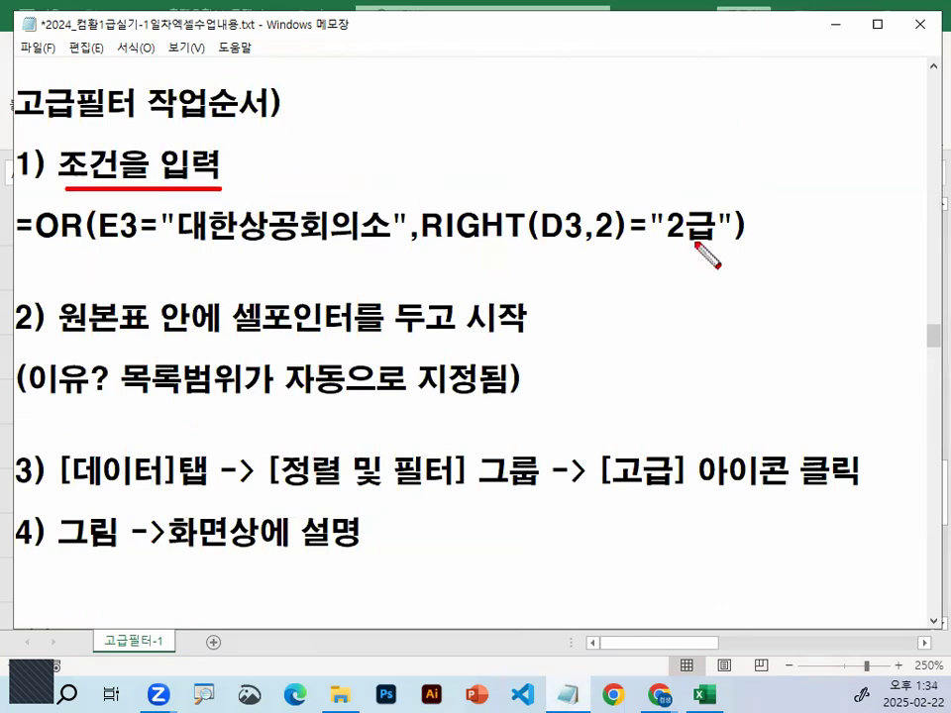
Mark 원본표, 셀포인터 and 시작 in step 2 and the reason about the 목록범위 with the pen, and clear the marks
{"action": "left_click_drag", "start_coordinate": [77, 340], "coordinate": [137, 338]}
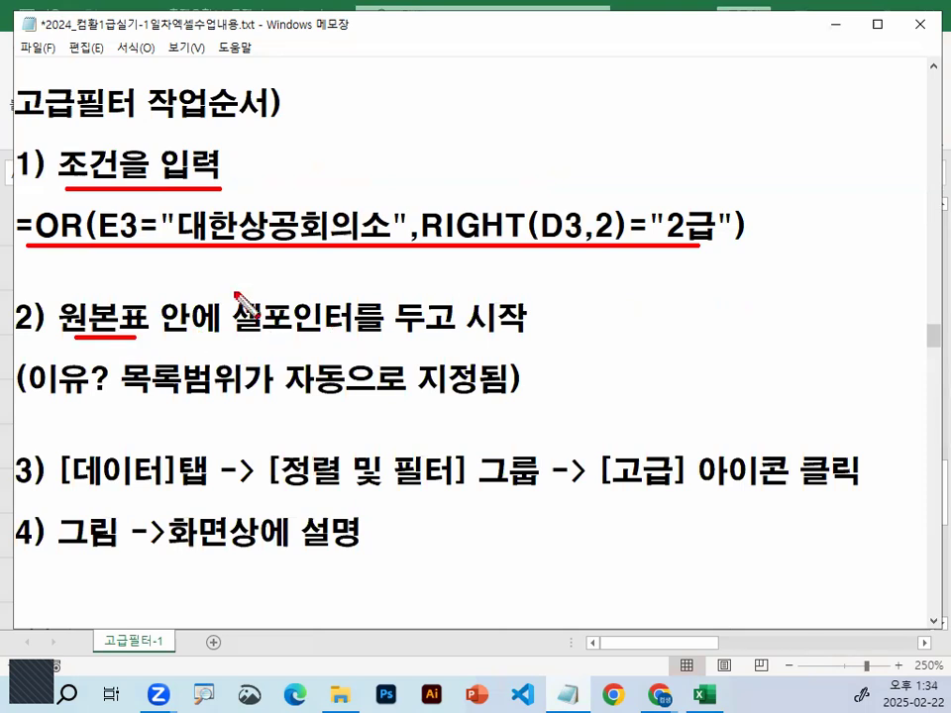
{"action": "left_click_drag", "start_coordinate": [303, 303], "coordinate": [297, 327]}
{"action": "left_click_drag", "start_coordinate": [461, 327], "coordinate": [543, 315]}
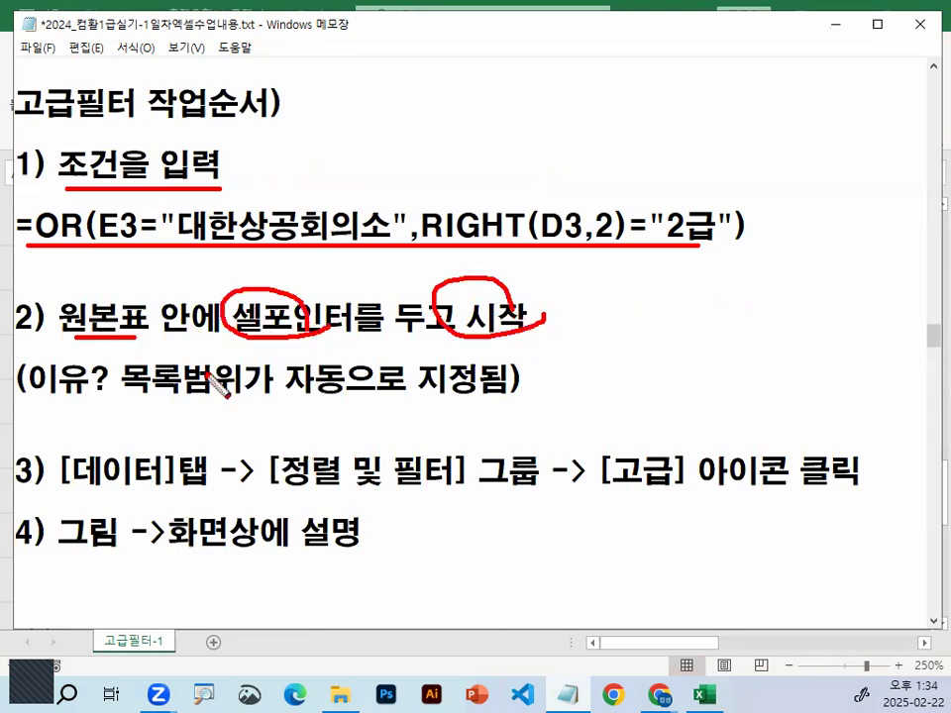
{"action": "left_click_drag", "start_coordinate": [31, 401], "coordinate": [106, 398]}
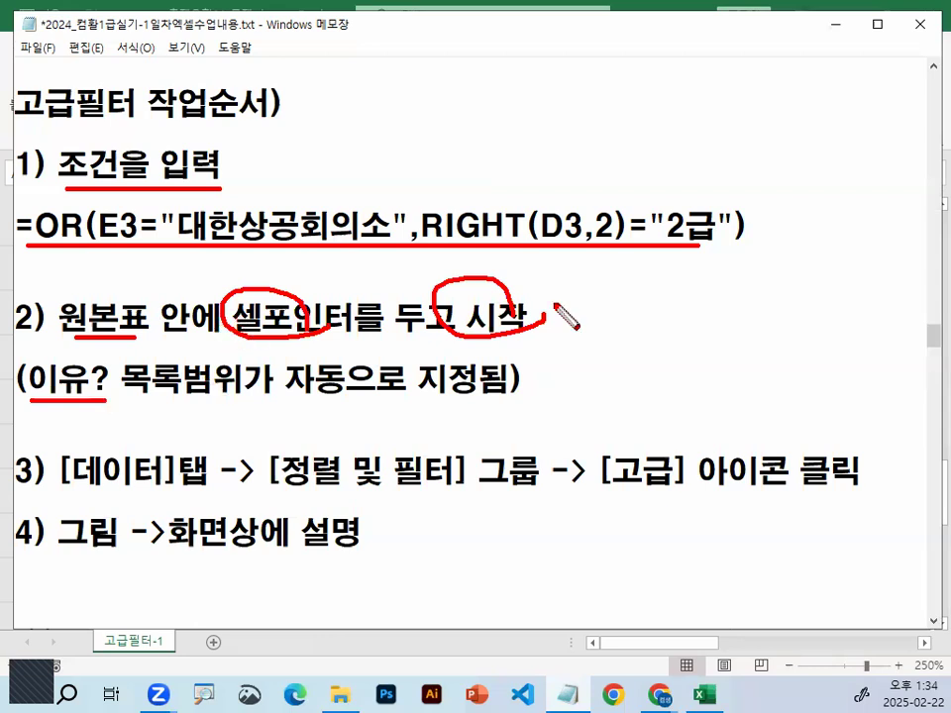
{"action": "left_click_drag", "start_coordinate": [130, 401], "coordinate": [236, 401]}
{"action": "mouse_move", "coordinate": [282, 365]}
{"action": "left_mouse_down"}
{"action": "mouse_move", "coordinate": [335, 394]}
{"action": "mouse_move", "coordinate": [275, 358]}
{"action": "left_mouse_up"}
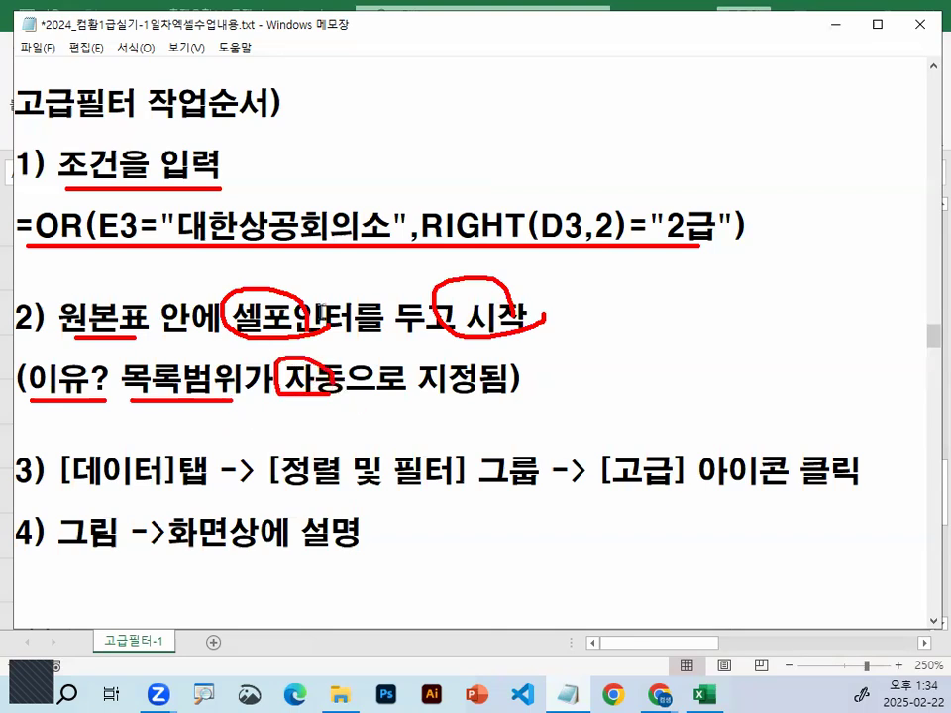
{"action": "key", "text": "Escape"}
{"action": "left_click_drag", "start_coordinate": [57, 317], "coordinate": [235, 310]}
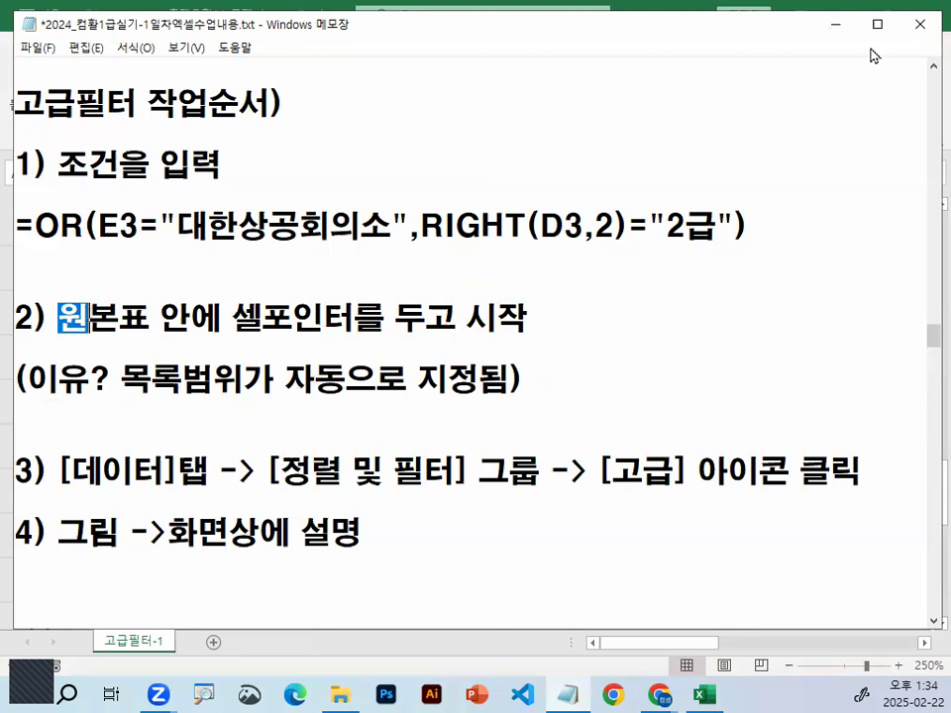
Return to Excel, select the 조건 heading cell A30, and cross out the condition area with the pen as a wrong starting position
{"action": "left_click", "coordinate": [842, 30]}
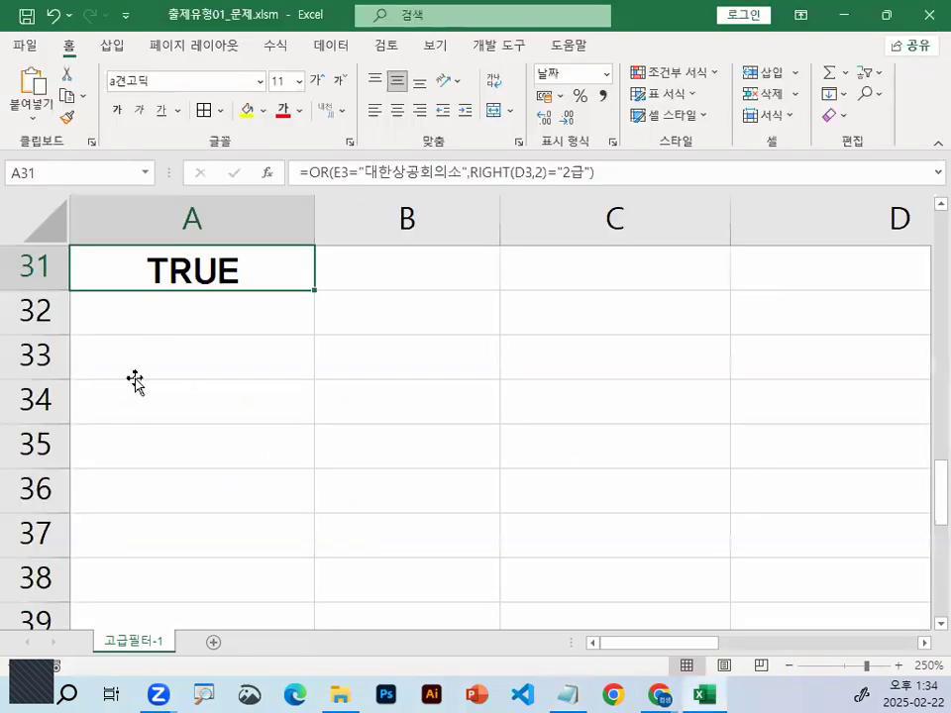
{"action": "scroll", "coordinate": [133, 383], "scroll_direction": "up", "scroll_amount": 1}
{"action": "left_click", "coordinate": [139, 378]}
{"action": "key", "text": "ctrl+1"}
{"action": "left_click", "coordinate": [123, 359]}
{"action": "mouse_move", "coordinate": [343, 370]}
{"action": "left_mouse_down"}
{"action": "mouse_move", "coordinate": [342, 415]}
{"action": "mouse_move", "coordinate": [340, 391]}
{"action": "left_mouse_up"}
{"action": "left_click_drag", "start_coordinate": [179, 445], "coordinate": [368, 424]}
{"action": "mouse_move", "coordinate": [183, 535]}
{"action": "left_mouse_down"}
{"action": "mouse_move", "coordinate": [200, 335]}
{"action": "mouse_move", "coordinate": [373, 565]}
{"action": "left_mouse_up"}
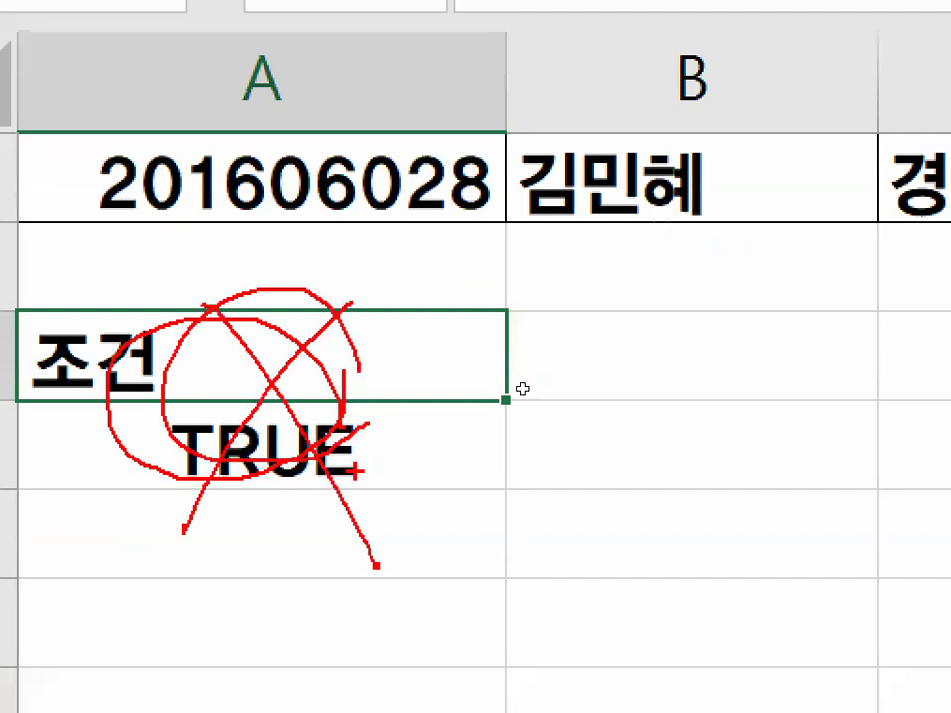
{"action": "key", "text": "Escape"}
Place the cell pointer inside the source table at C5
{"action": "scroll", "coordinate": [505, 396], "scroll_direction": "up", "scroll_amount": 5}
{"action": "left_click", "coordinate": [493, 374]}
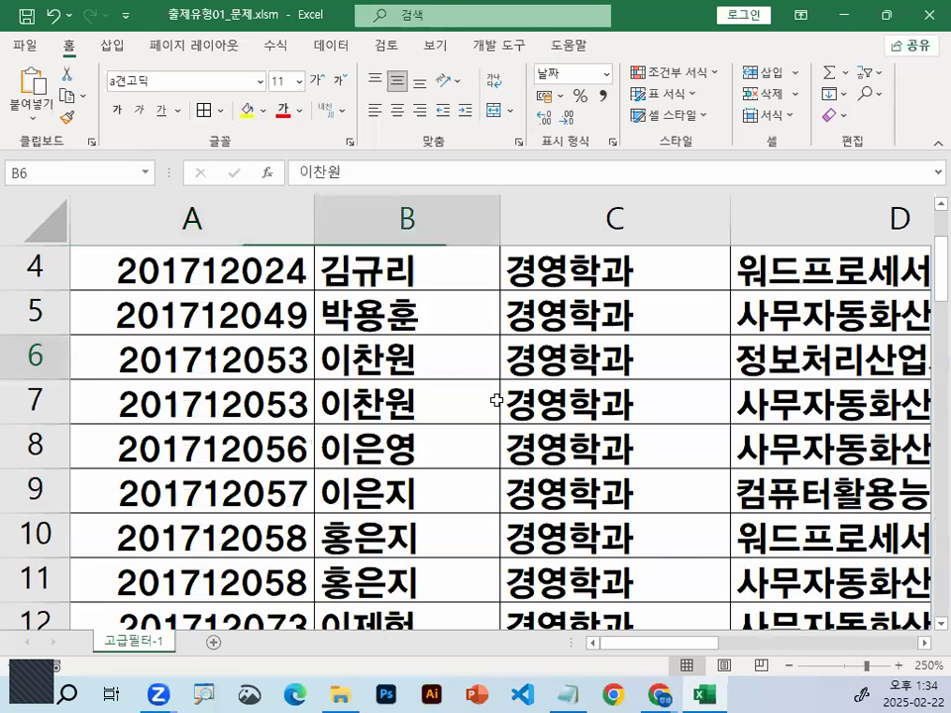
{"action": "scroll", "coordinate": [424, 378], "scroll_direction": "up", "scroll_amount": 1}
{"action": "left_click", "coordinate": [426, 388]}
{"action": "left_click", "coordinate": [625, 436]}
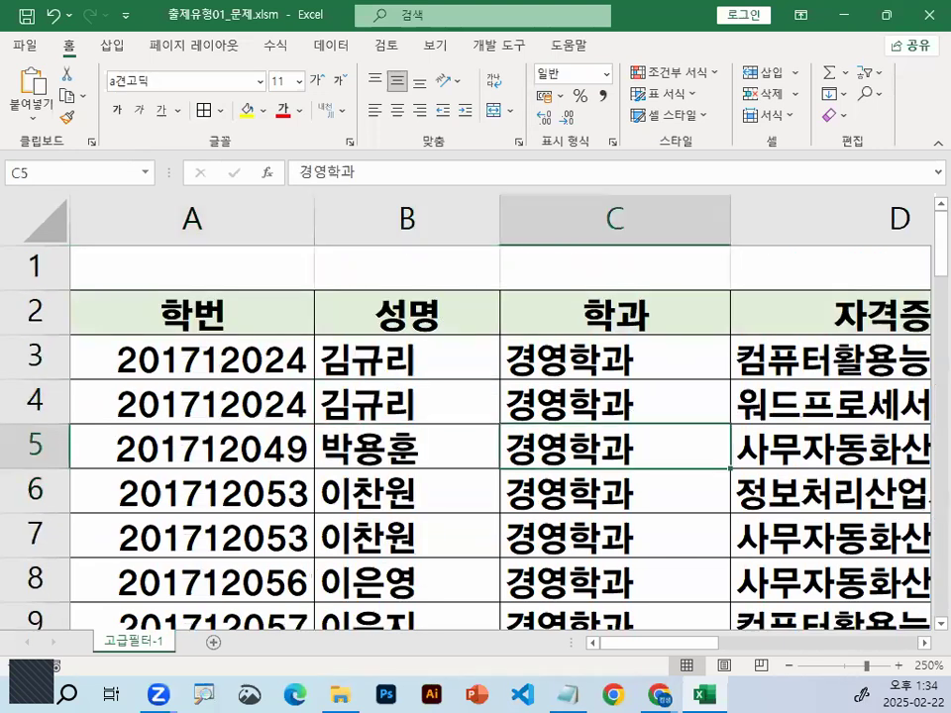
Mark the selected table cell with the pen and sweep a selection over A2:C6 to point out the source table
{"action": "key", "text": "ctrl+1"}
{"action": "left_click", "coordinate": [608, 411]}
{"action": "left_click_drag", "start_coordinate": [608, 353], "coordinate": [706, 291]}
{"action": "key", "text": "Escape"}
{"action": "left_click_drag", "start_coordinate": [196, 313], "coordinate": [615, 484]}
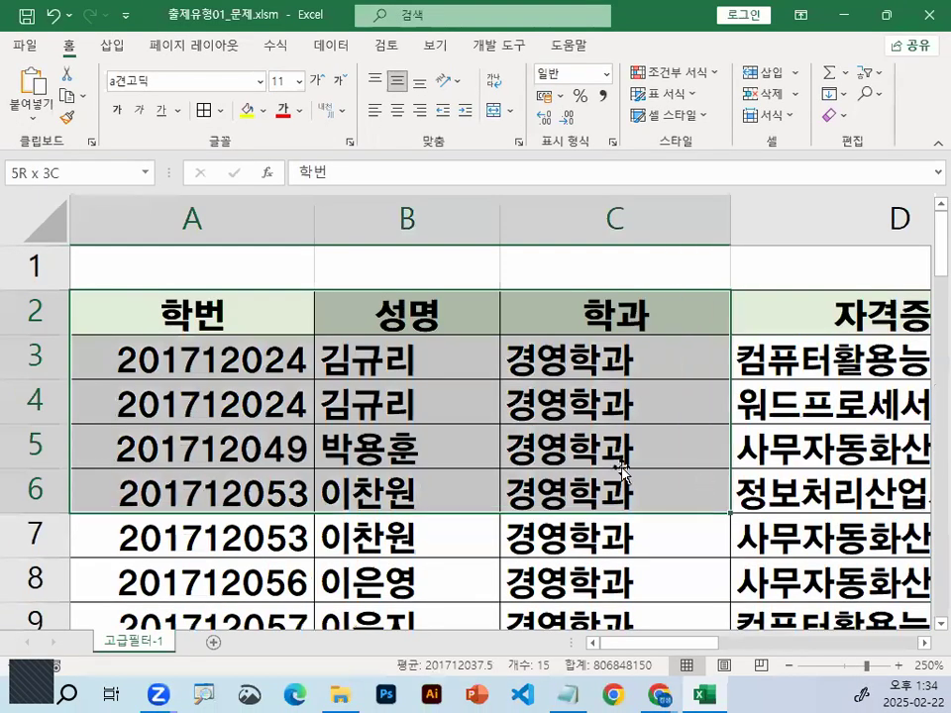
Place the cell pointer inside the source table at B4 and tick that cell with the pen, clearing the mark
{"action": "left_click", "coordinate": [615, 485]}
{"action": "left_click", "coordinate": [384, 401]}
{"action": "key", "text": "ctrl+1"}
{"action": "left_click", "coordinate": [384, 401]}
{"action": "mouse_move", "coordinate": [394, 351]}
{"action": "left_mouse_down"}
{"action": "mouse_move", "coordinate": [414, 408]}
{"action": "mouse_move", "coordinate": [541, 200]}
{"action": "left_mouse_up"}
{"action": "key", "text": "Escape"}
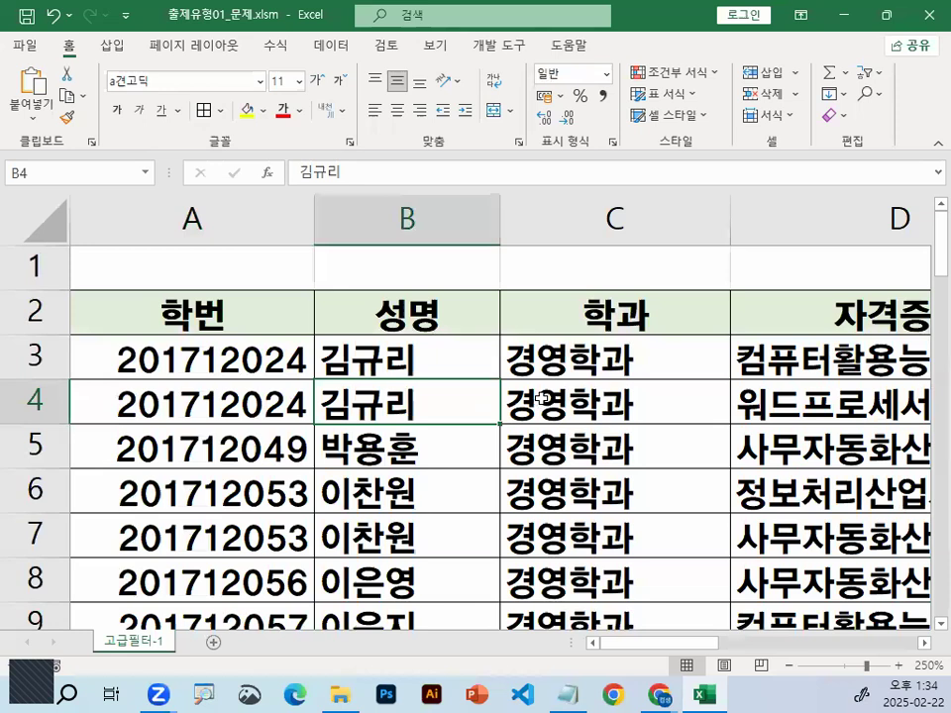
Display the data commands and circle 데이터, the 정렬 및 필터 group and 고급 with the pen, clearing the marks
{"action": "left_click", "coordinate": [333, 45]}
{"action": "mouse_move", "coordinate": [306, 59]}
{"action": "left_mouse_down"}
{"action": "mouse_move", "coordinate": [371, 42]}
{"action": "mouse_move", "coordinate": [386, 98]}
{"action": "left_mouse_up"}
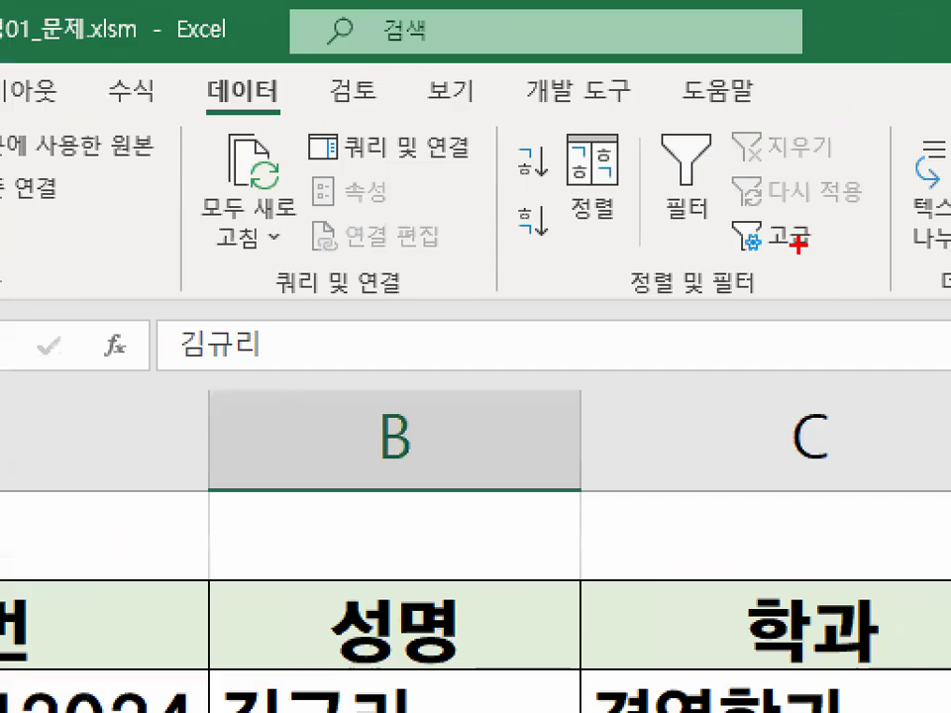
{"action": "left_click_drag", "start_coordinate": [653, 307], "coordinate": [770, 285]}
{"action": "mouse_move", "coordinate": [654, 305]}
{"action": "left_mouse_down"}
{"action": "mouse_move", "coordinate": [705, 253]}
{"action": "mouse_move", "coordinate": [761, 271]}
{"action": "left_mouse_up"}
{"action": "left_click_drag", "start_coordinate": [277, 65], "coordinate": [289, 74]}
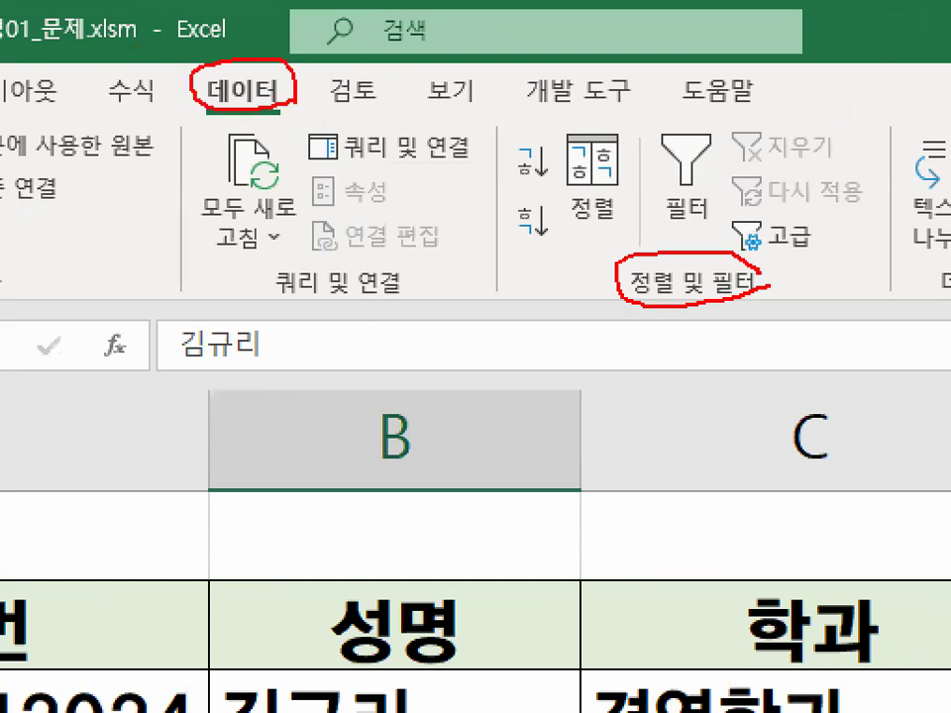
{"action": "left_click_drag", "start_coordinate": [758, 294], "coordinate": [705, 305]}
{"action": "left_click_drag", "start_coordinate": [733, 249], "coordinate": [694, 303]}
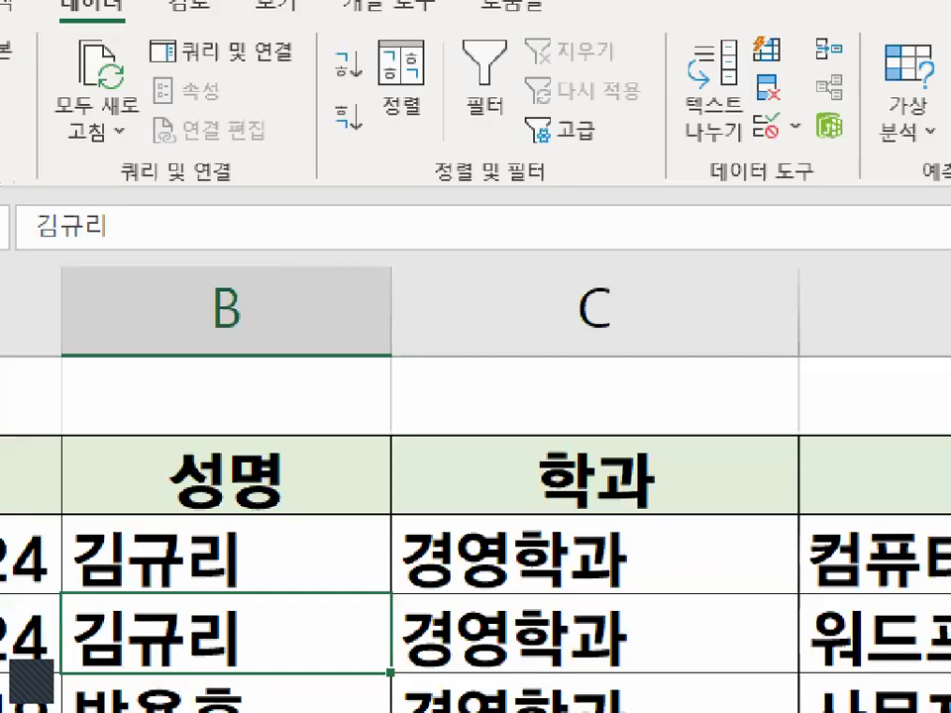
{"action": "left_click_drag", "start_coordinate": [635, 140], "coordinate": [630, 149]}
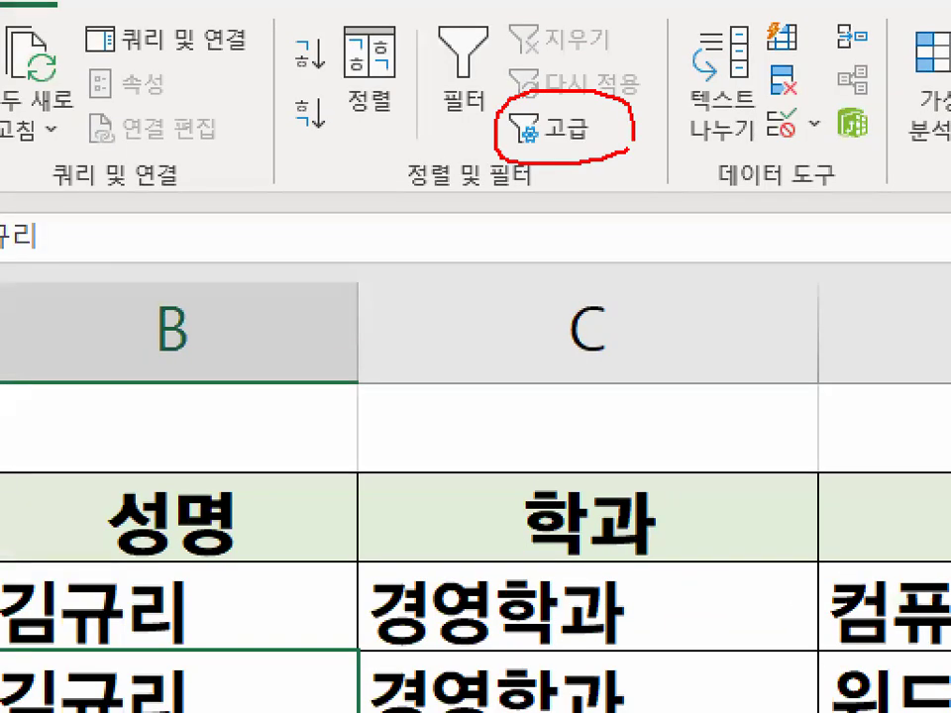
{"action": "left_click_drag", "start_coordinate": [536, 69], "coordinate": [684, 2]}
{"action": "mouse_move", "coordinate": [459, 1]}
{"action": "left_mouse_down"}
{"action": "mouse_move", "coordinate": [502, 102]}
{"action": "mouse_move", "coordinate": [507, 10]}
{"action": "left_mouse_up"}
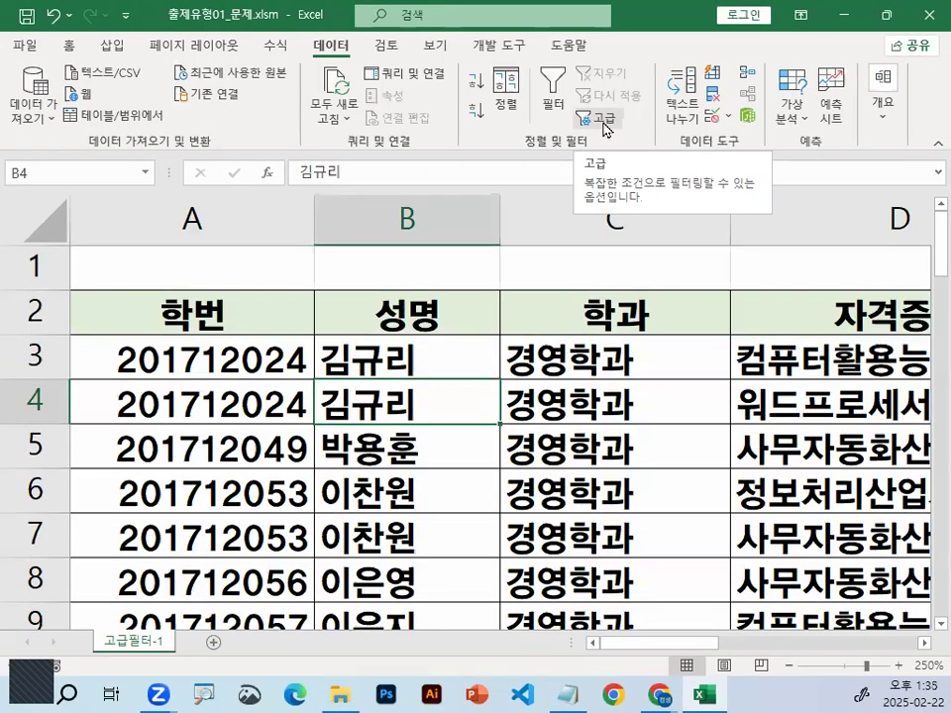
Start the Advanced Filter on the source table and circle the 학번 heading where the list range begins
{"action": "left_click", "coordinate": [604, 121]}
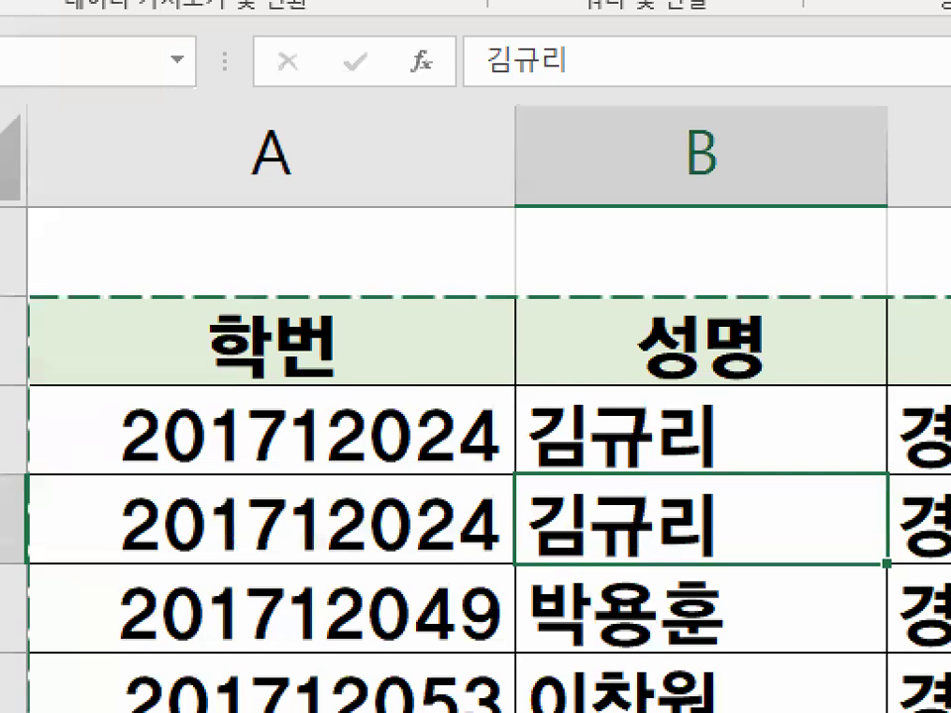
{"action": "mouse_move", "coordinate": [196, 308]}
{"action": "left_mouse_down"}
{"action": "mouse_move", "coordinate": [165, 320]}
{"action": "mouse_move", "coordinate": [188, 286]}
{"action": "left_mouse_up"}
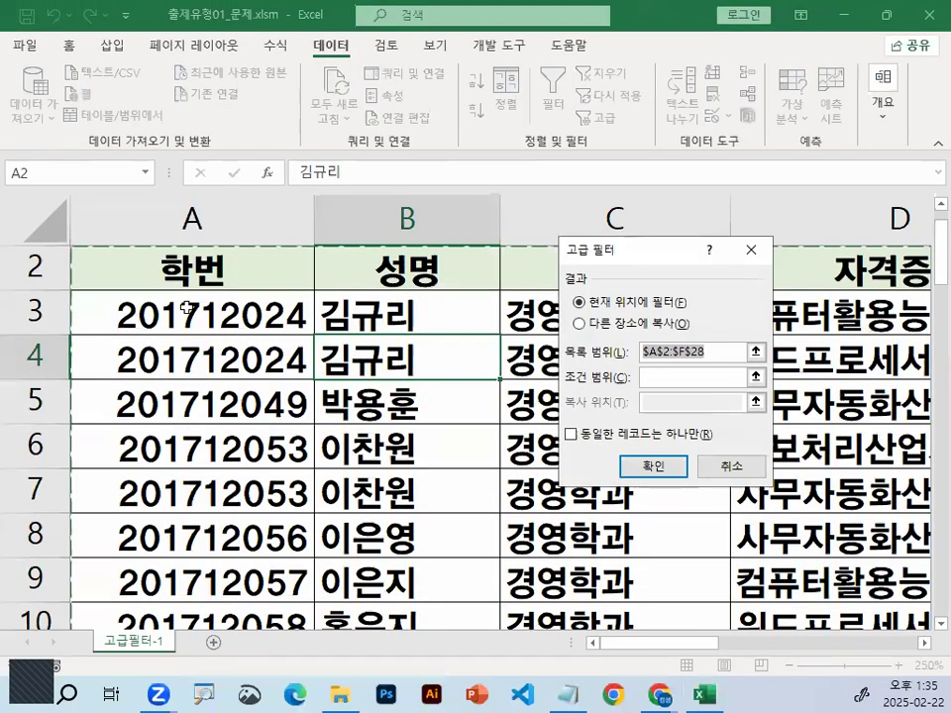
{"action": "scroll", "coordinate": [186, 308], "scroll_direction": "up", "scroll_amount": 1}
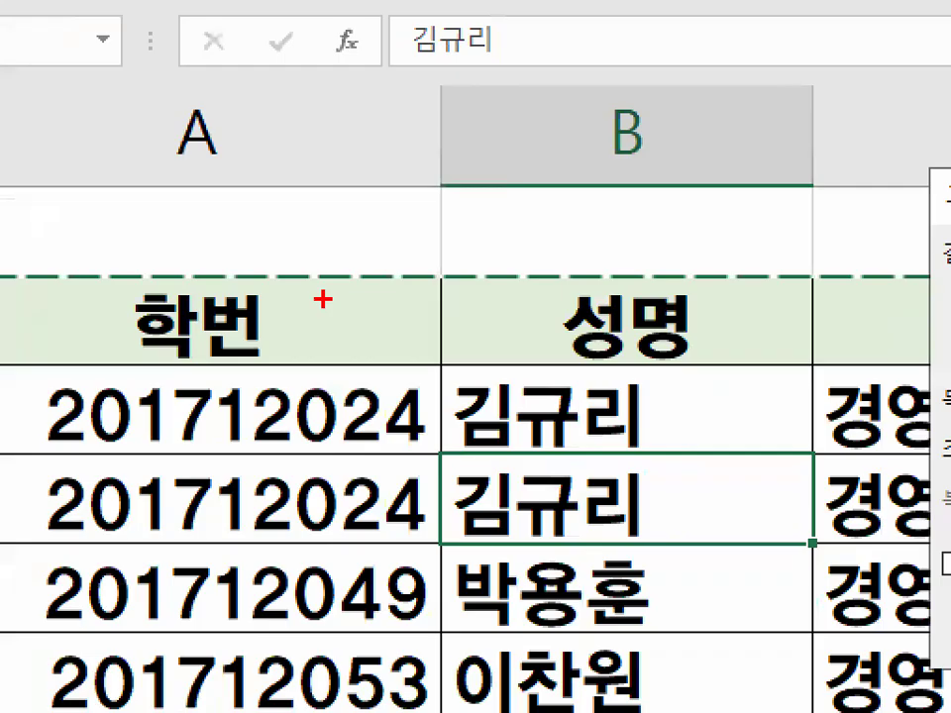
{"action": "left_click_drag", "start_coordinate": [323, 299], "coordinate": [278, 297]}
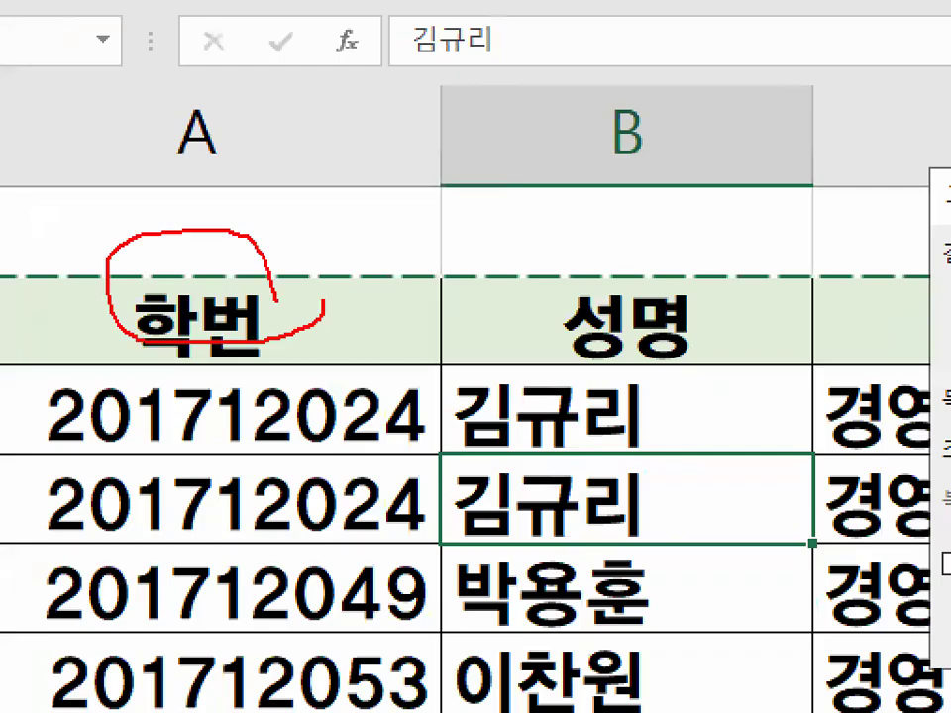
Reposition the 고급 필터 dialog, mark its 목록 범위 entry with the pen, and clear the marks
{"action": "left_click_drag", "start_coordinate": [556, 260], "coordinate": [427, 177]}
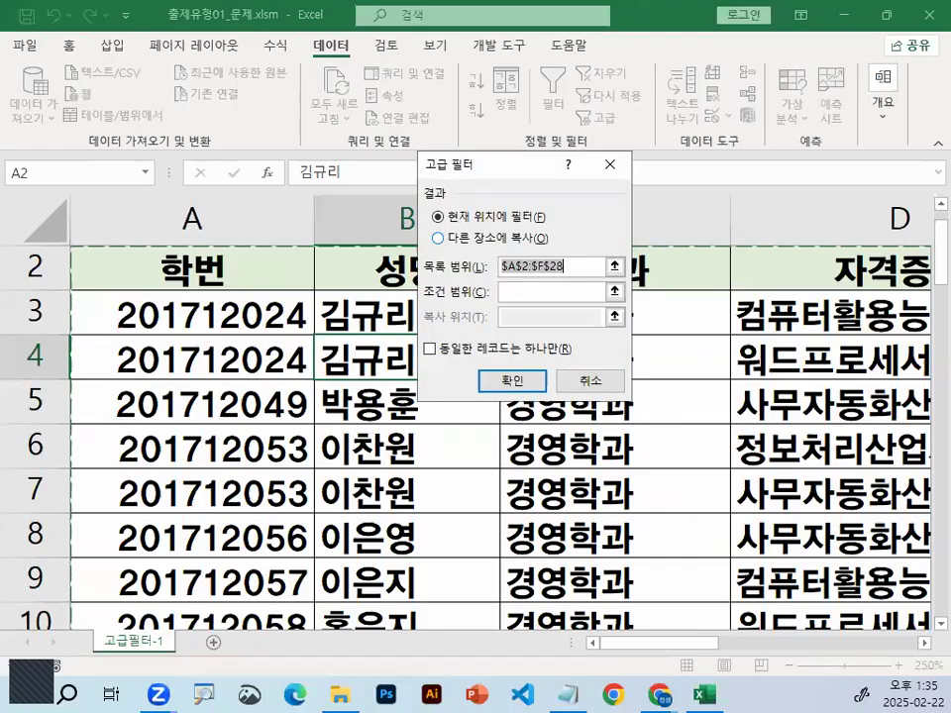
{"action": "left_click_drag", "start_coordinate": [437, 281], "coordinate": [591, 280]}
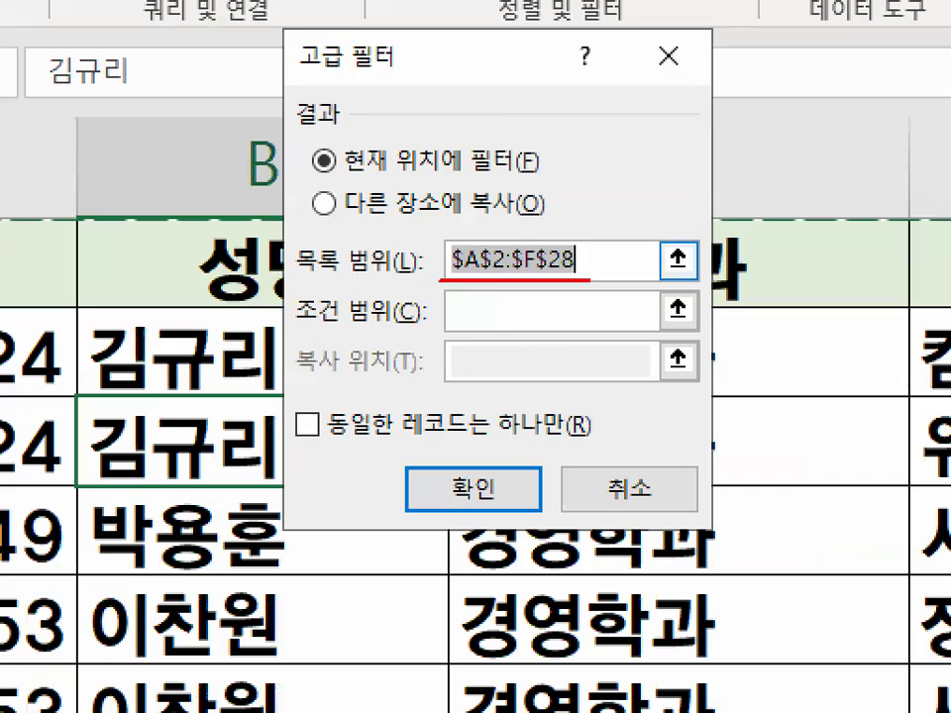
{"action": "left_click_drag", "start_coordinate": [577, 228], "coordinate": [443, 274]}
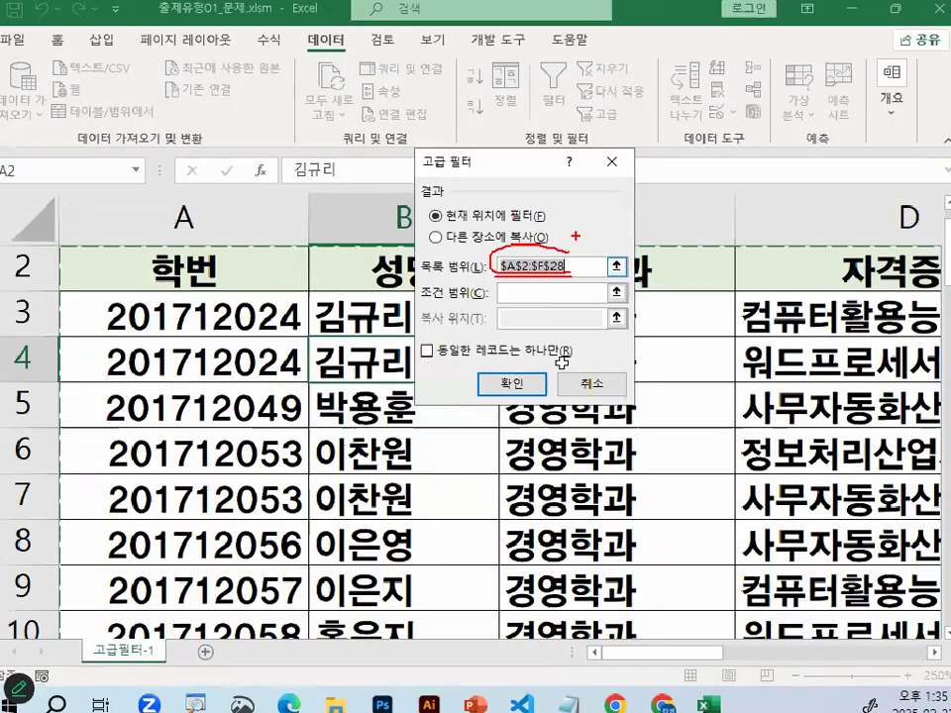
{"action": "left_click_drag", "start_coordinate": [433, 71], "coordinate": [916, 629]}
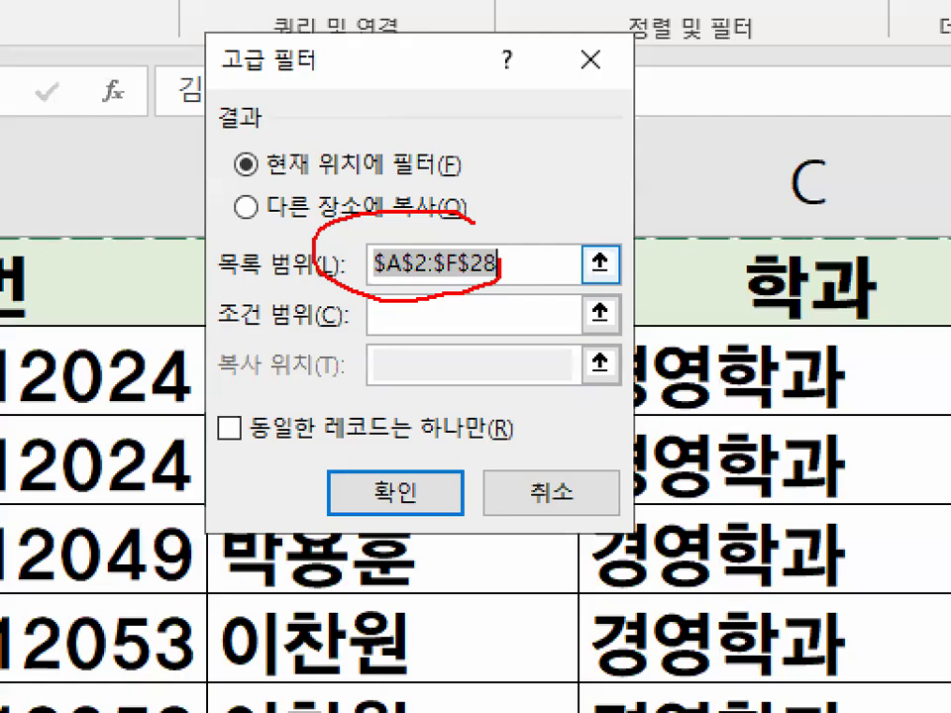
{"action": "mouse_move", "coordinate": [838, 446]}
{"action": "left_mouse_down"}
{"action": "mouse_move", "coordinate": [875, 438]}
{"action": "mouse_move", "coordinate": [896, 381]}
{"action": "left_mouse_up"}
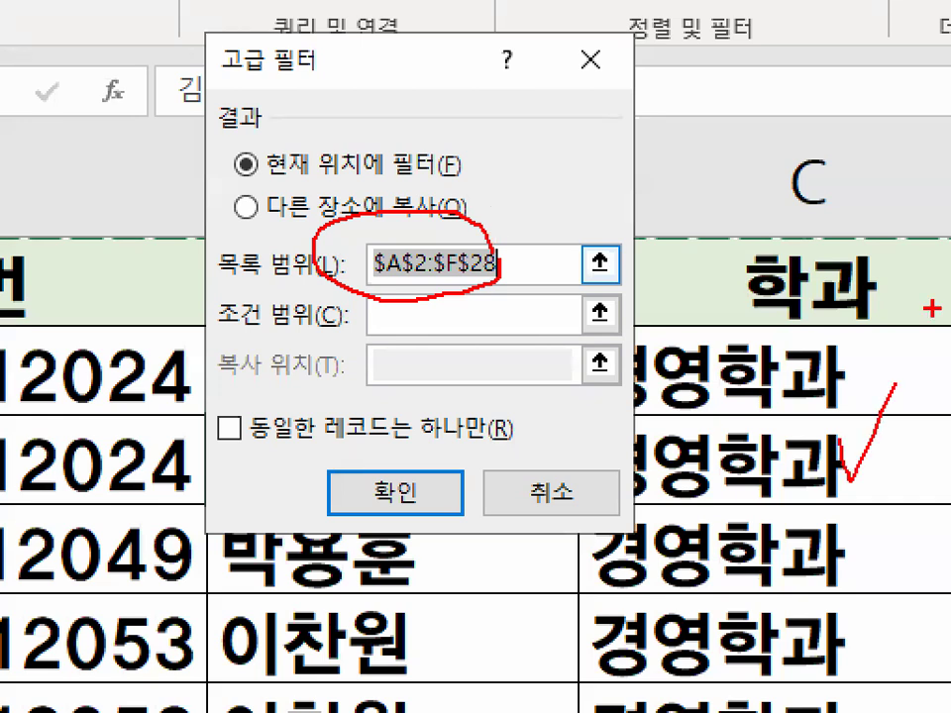
{"action": "key", "text": "Escape"}
Mark the 다른 장소에 복사 option and the inactive 복사 위치 box with the pen, and clear the marks
{"action": "key", "text": "ctrl+1"}
{"action": "left_click", "coordinate": [391, 233]}
{"action": "left_click_drag", "start_coordinate": [265, 245], "coordinate": [472, 242]}
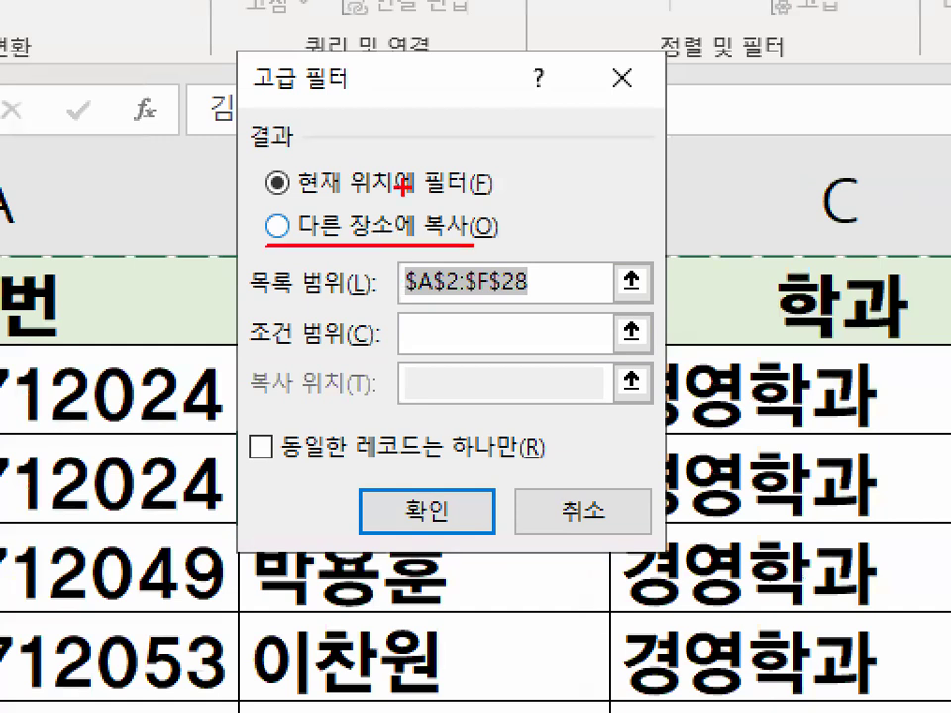
{"action": "mouse_move", "coordinate": [274, 205]}
{"action": "left_mouse_down"}
{"action": "mouse_move", "coordinate": [296, 243]}
{"action": "mouse_move", "coordinate": [298, 234]}
{"action": "left_mouse_up"}
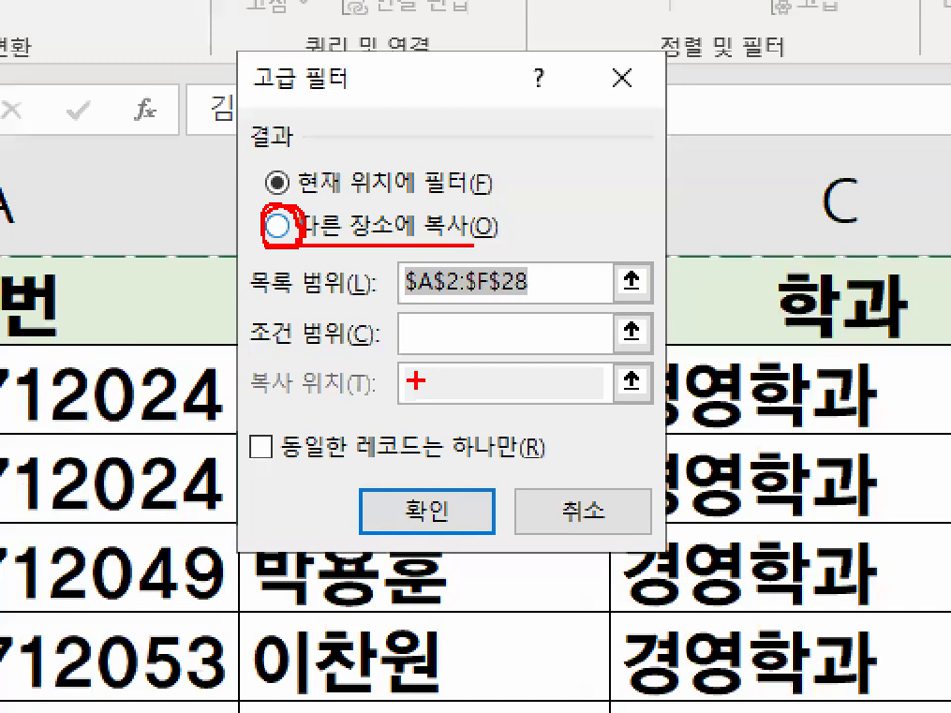
{"action": "left_click_drag", "start_coordinate": [433, 353], "coordinate": [436, 397]}
{"action": "mouse_move", "coordinate": [433, 351]}
{"action": "left_mouse_down"}
{"action": "mouse_move", "coordinate": [459, 401]}
{"action": "mouse_move", "coordinate": [603, 292]}
{"action": "left_mouse_up"}
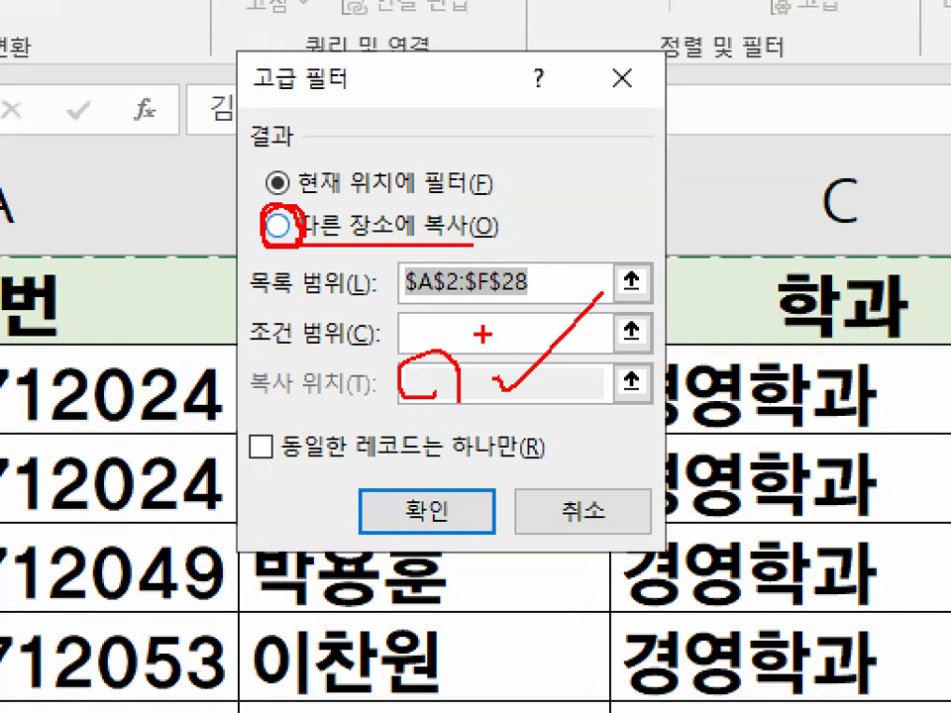
{"action": "left_click_drag", "start_coordinate": [445, 357], "coordinate": [471, 354]}
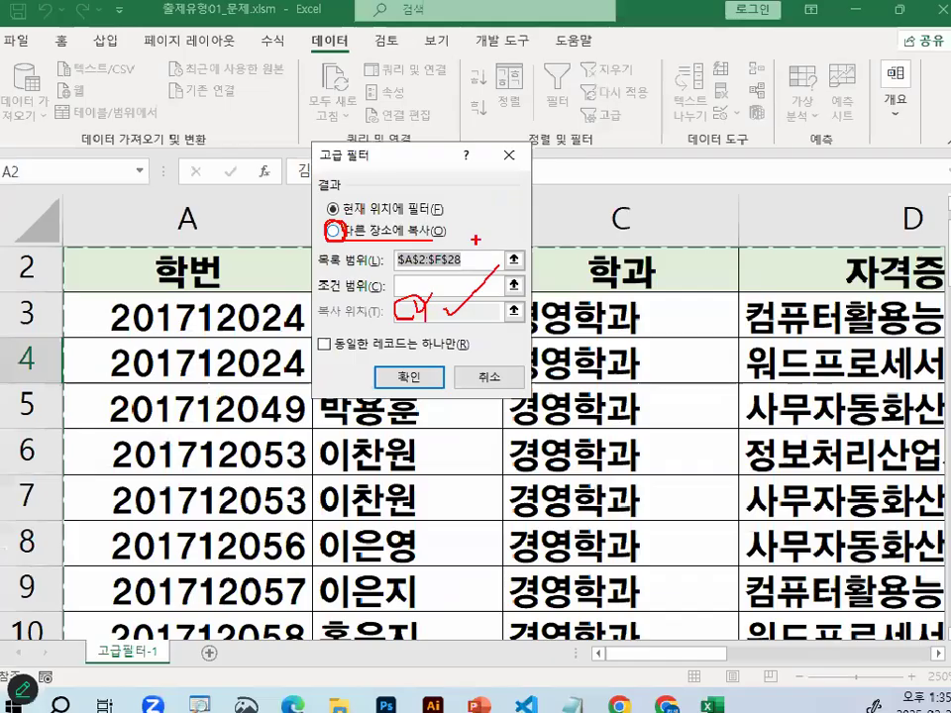
{"action": "key", "text": "Escape"}
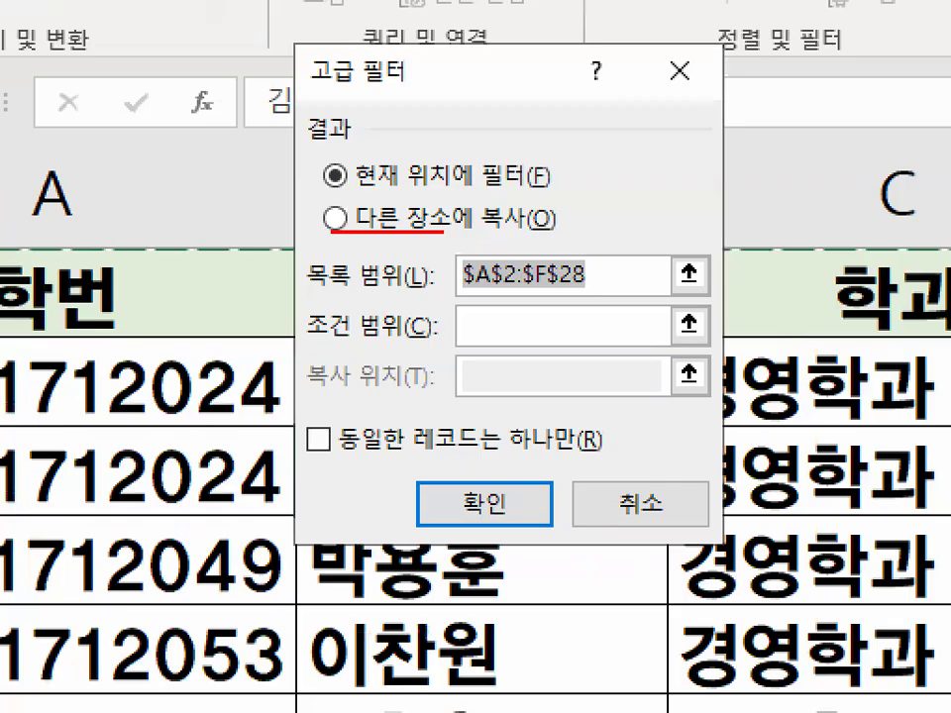
Choose 다른 장소에 복사 for the filter result and mark the 복사 위치 and 조건 범위 boxes with the pen
{"action": "left_click_drag", "start_coordinate": [443, 230], "coordinate": [528, 222]}
{"action": "left_click", "coordinate": [433, 230]}
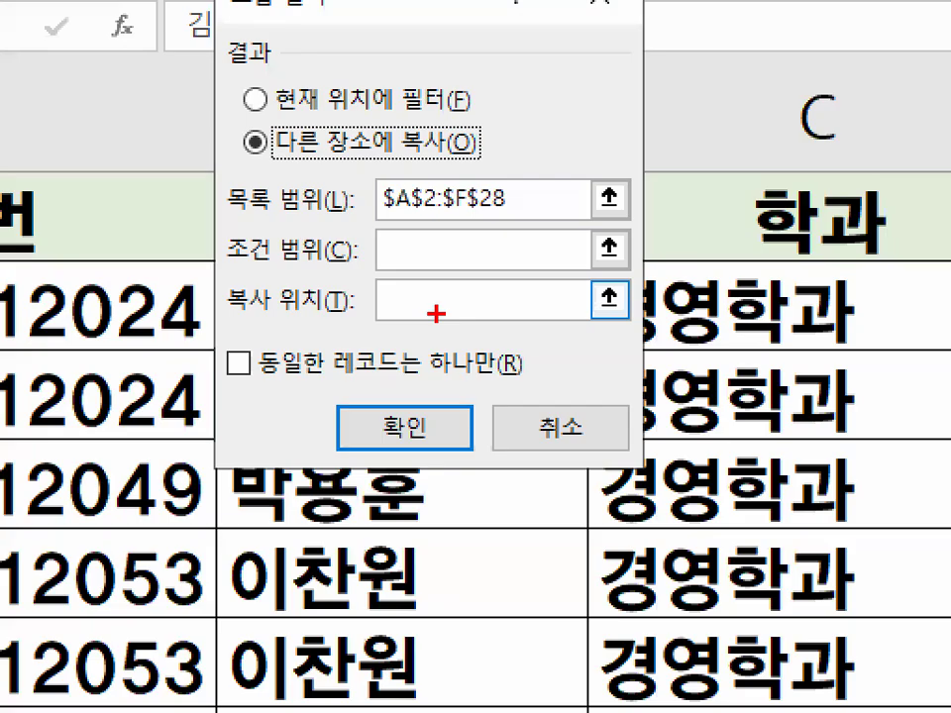
{"action": "left_click_drag", "start_coordinate": [436, 313], "coordinate": [441, 277]}
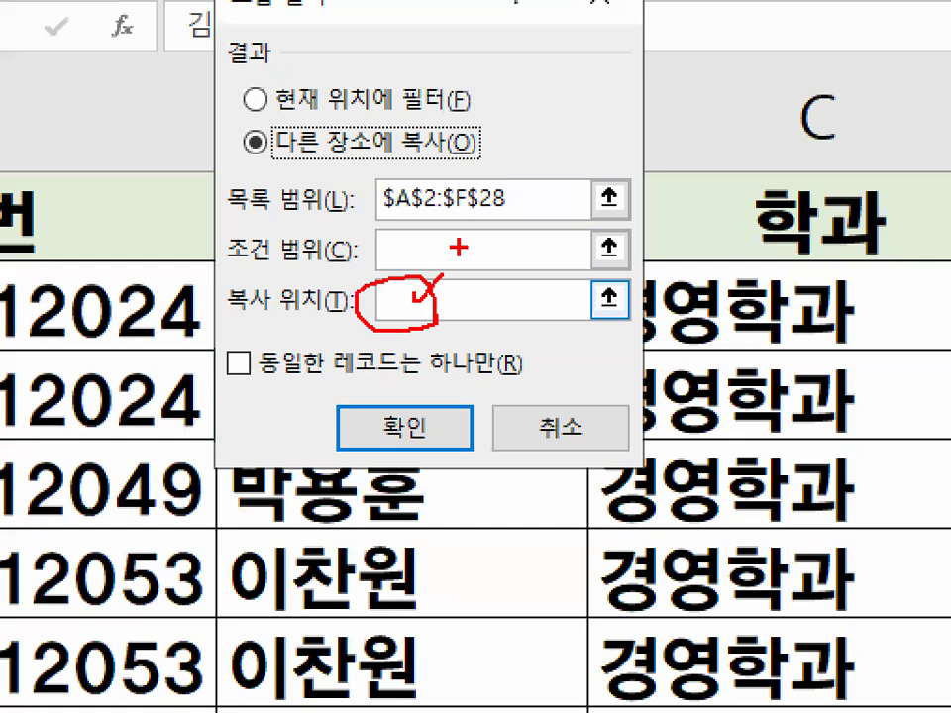
{"action": "left_click_drag", "start_coordinate": [224, 262], "coordinate": [309, 258]}
{"action": "mouse_move", "coordinate": [387, 238]}
{"action": "left_mouse_down"}
{"action": "mouse_move", "coordinate": [392, 251]}
{"action": "mouse_move", "coordinate": [486, 161]}
{"action": "left_mouse_up"}
{"action": "key", "text": "Escape"}
Set the 조건 범위 to A30:A31 and circle the 조건 and TRUE cells with the pen, clearing the marks
{"action": "left_click", "coordinate": [434, 255]}
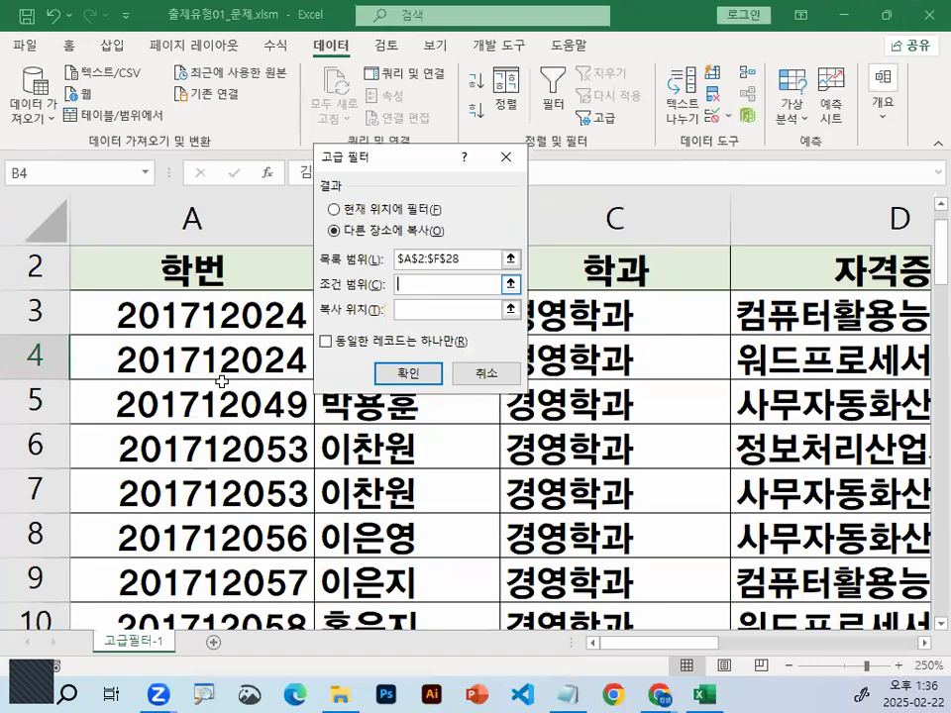
{"action": "scroll", "coordinate": [222, 381], "scroll_direction": "down", "scroll_amount": 2}
{"action": "scroll", "coordinate": [222, 381], "scroll_direction": "down", "scroll_amount": 5}
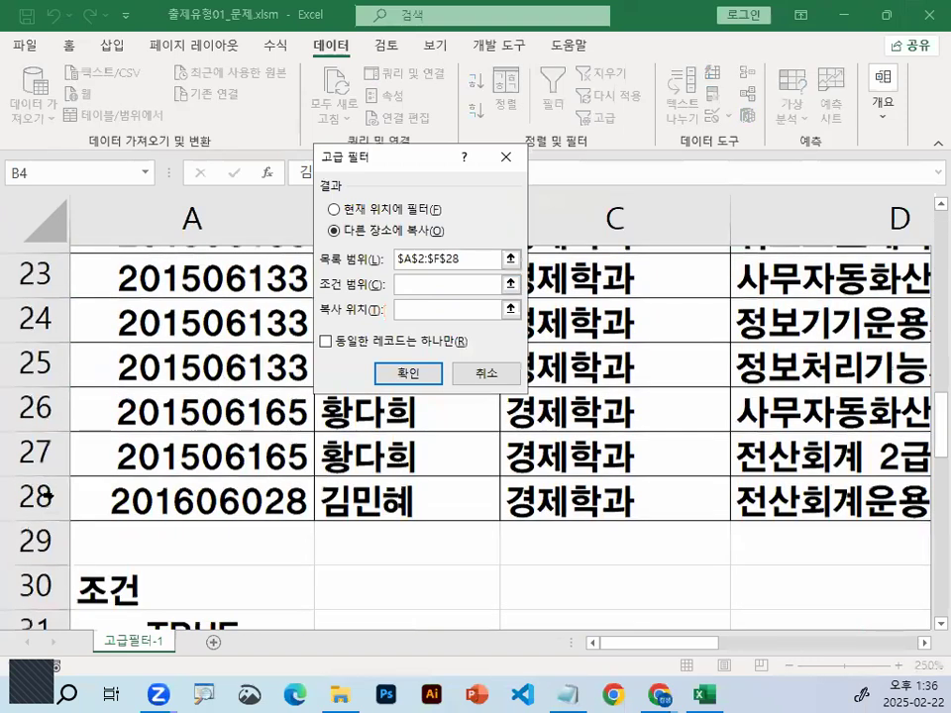
{"action": "scroll", "coordinate": [71, 372], "scroll_direction": "down", "scroll_amount": 1}
{"action": "key", "text": "ctrl+1"}
{"action": "mouse_move", "coordinate": [248, 389]}
{"action": "left_mouse_down"}
{"action": "mouse_move", "coordinate": [254, 431]}
{"action": "mouse_move", "coordinate": [169, 360]}
{"action": "left_mouse_up"}
{"action": "key", "text": "Escape"}
{"action": "left_click_drag", "start_coordinate": [205, 457], "coordinate": [205, 486]}
{"action": "key", "text": "ctrl+1"}
{"action": "left_click_drag", "start_coordinate": [371, 474], "coordinate": [358, 509]}
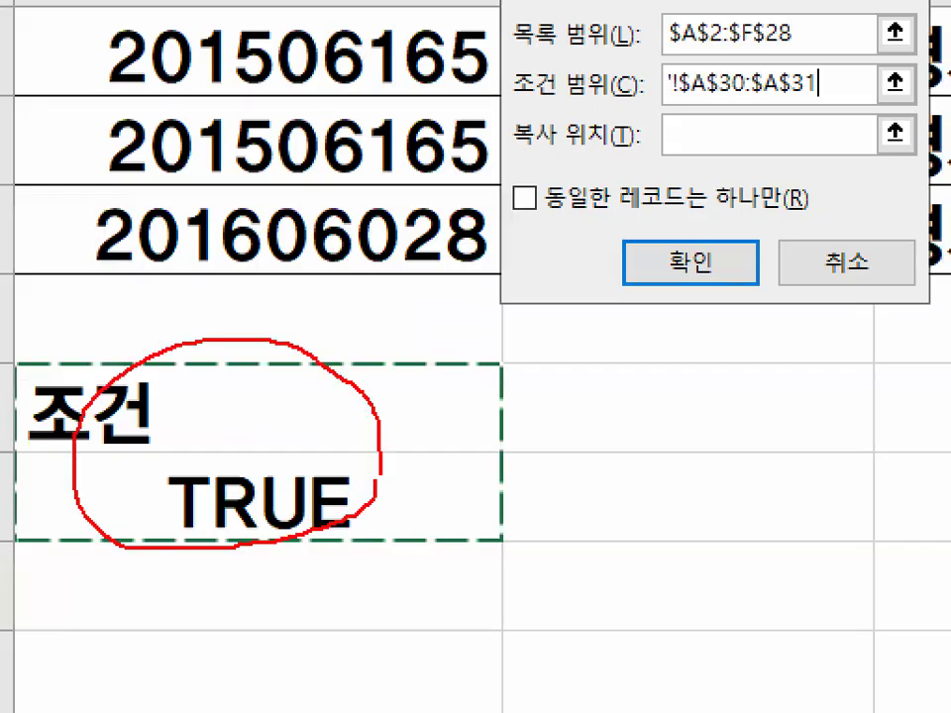
{"action": "key", "text": "Escape"}
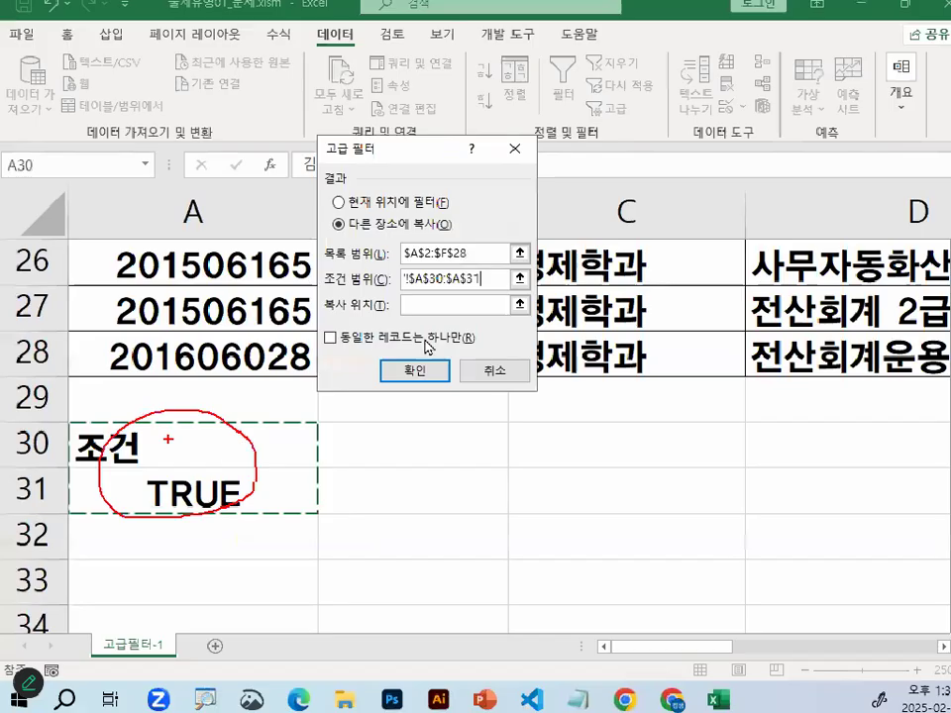
Set the 복사 위치 to cell A35 and run the advanced filter
{"action": "left_click", "coordinate": [426, 311]}
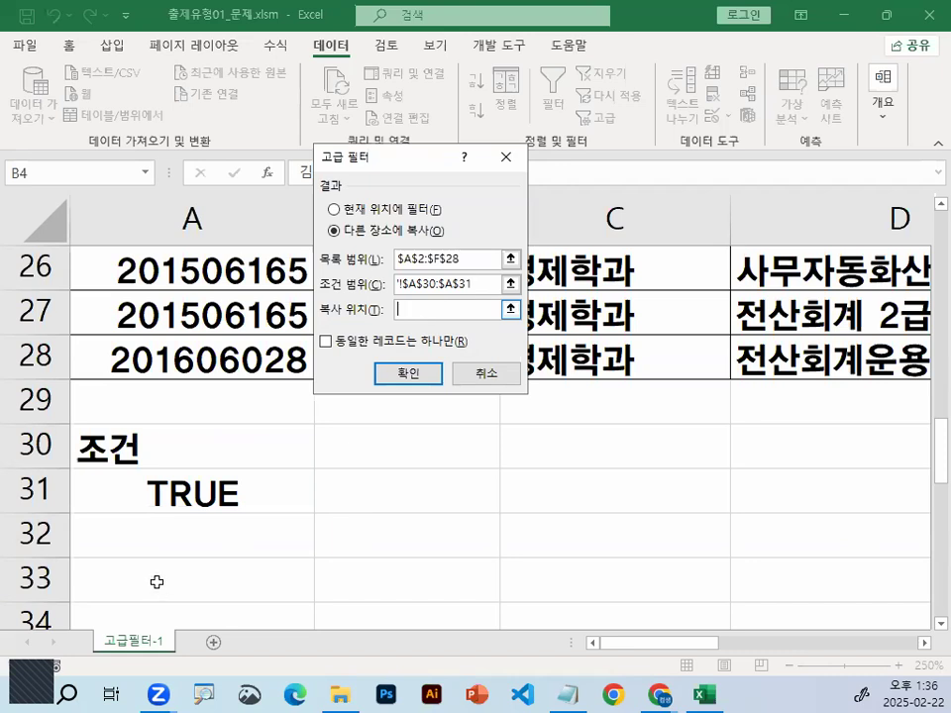
{"action": "scroll", "coordinate": [152, 495], "scroll_direction": "down", "scroll_amount": 1}
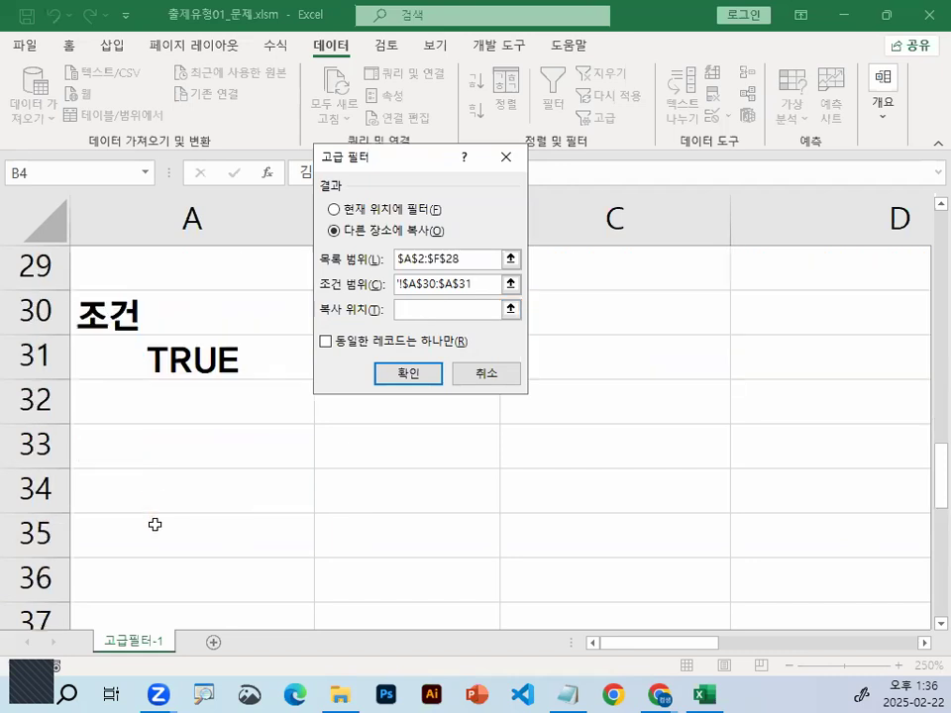
{"action": "left_click", "coordinate": [155, 523]}
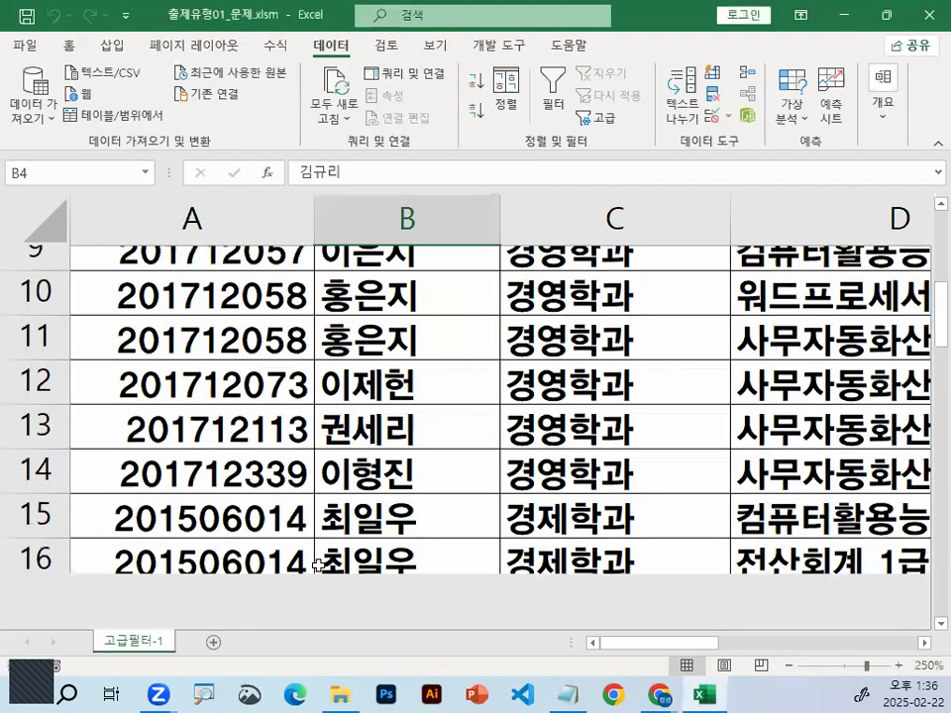
Examine the extracted records from the row 35 headings down to the last record at A47
{"action": "scroll", "coordinate": [317, 565], "scroll_direction": "down", "scroll_amount": 7}
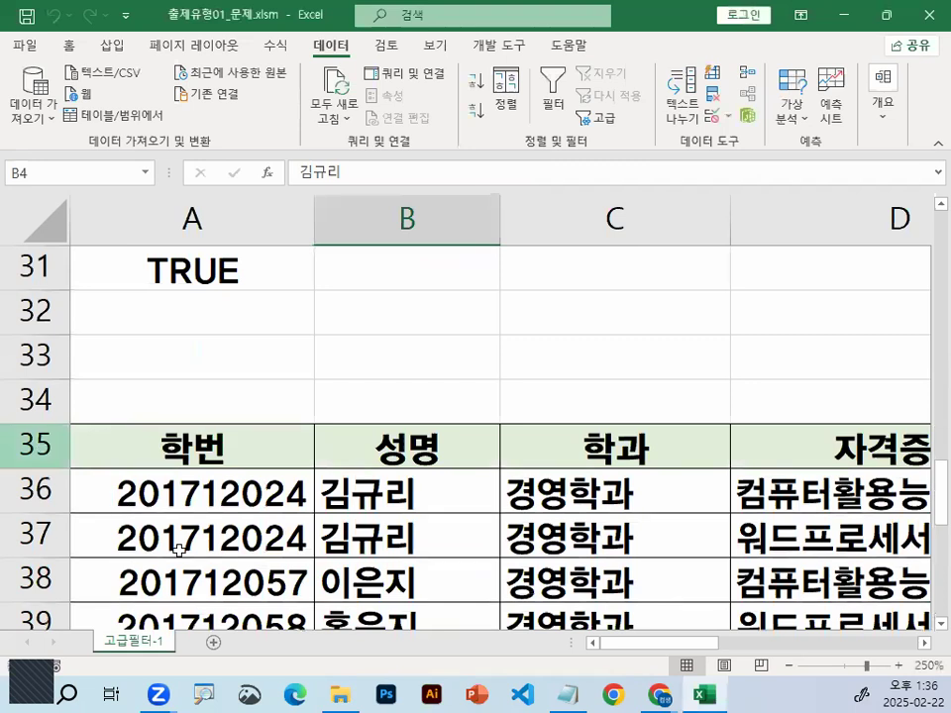
{"action": "left_click", "coordinate": [36, 445]}
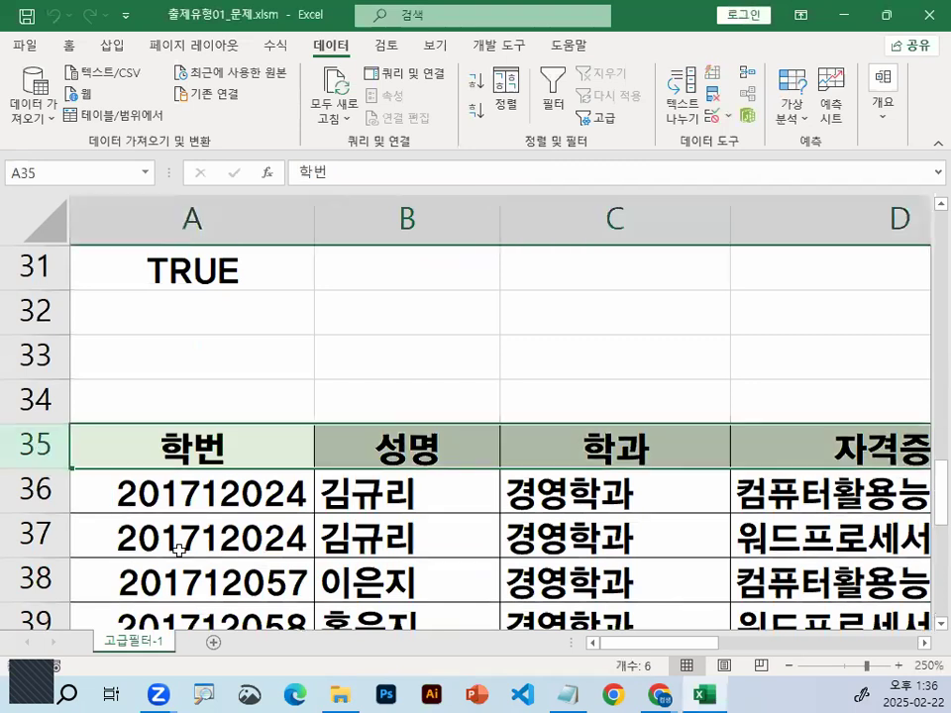
{"action": "scroll", "coordinate": [179, 548], "scroll_direction": "down", "scroll_amount": 3}
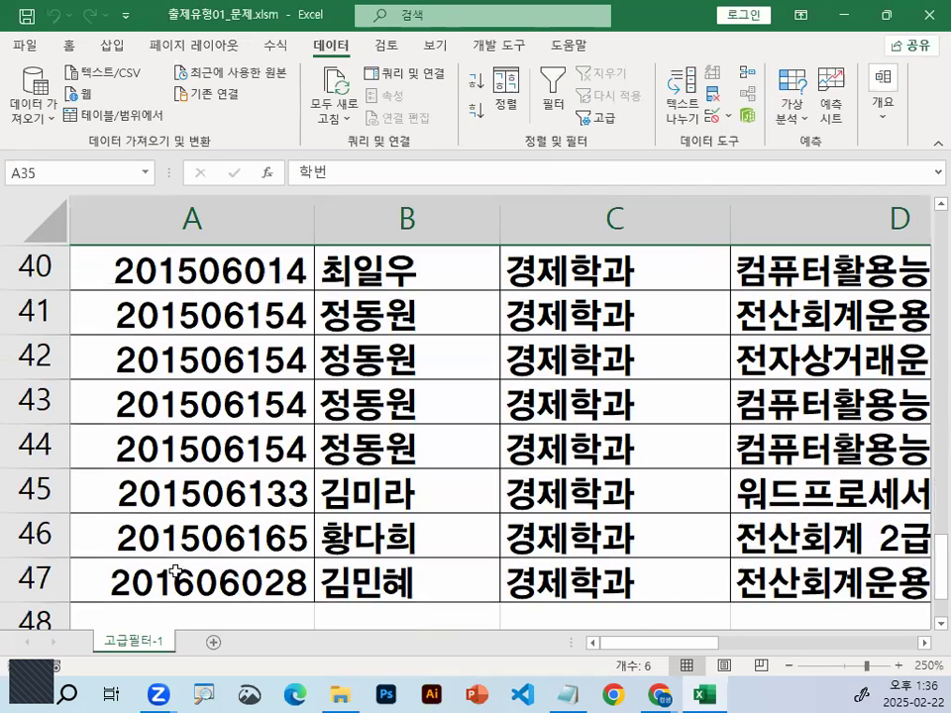
{"action": "left_click", "coordinate": [178, 569]}
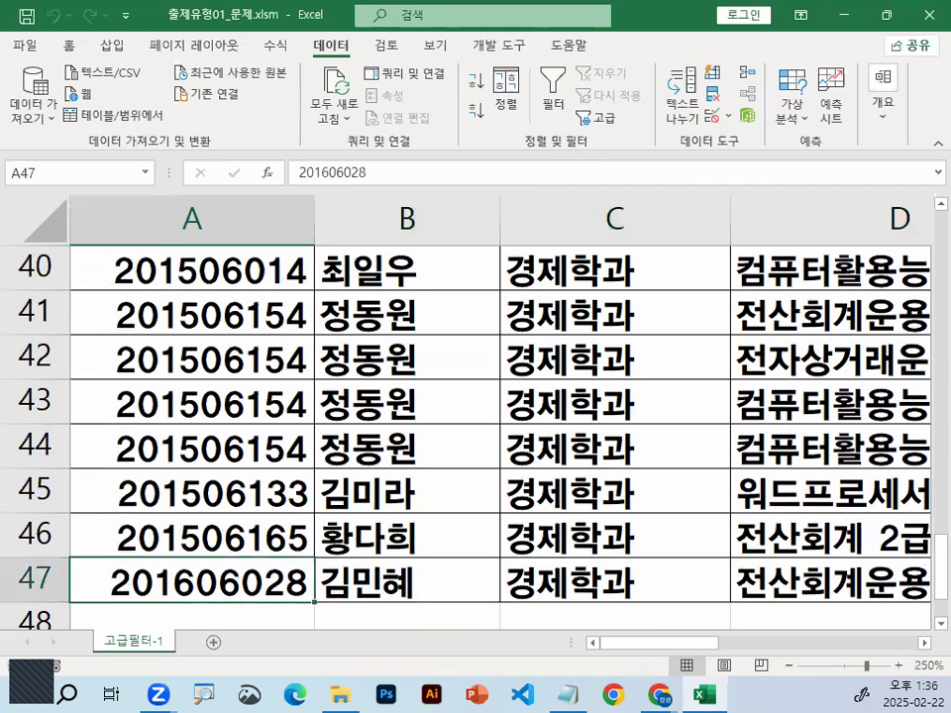
Minimise the lesson notes to return to Excel and select cell B41 in the extracted table
{"action": "key", "text": "ctrl+2"}
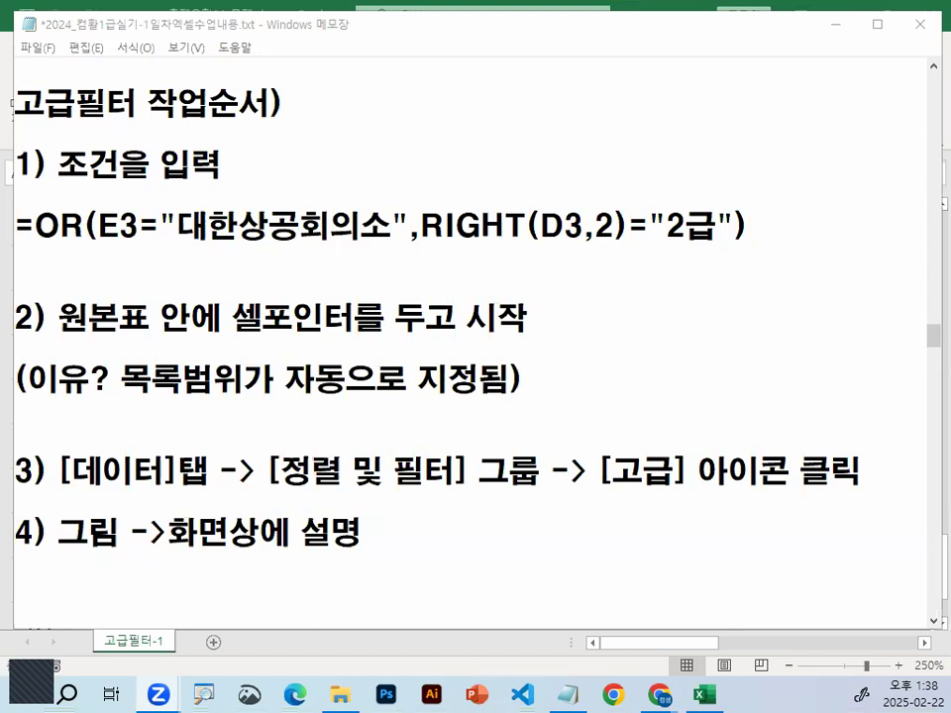
{"action": "left_click", "coordinate": [833, 24]}
{"action": "left_click", "coordinate": [362, 316]}
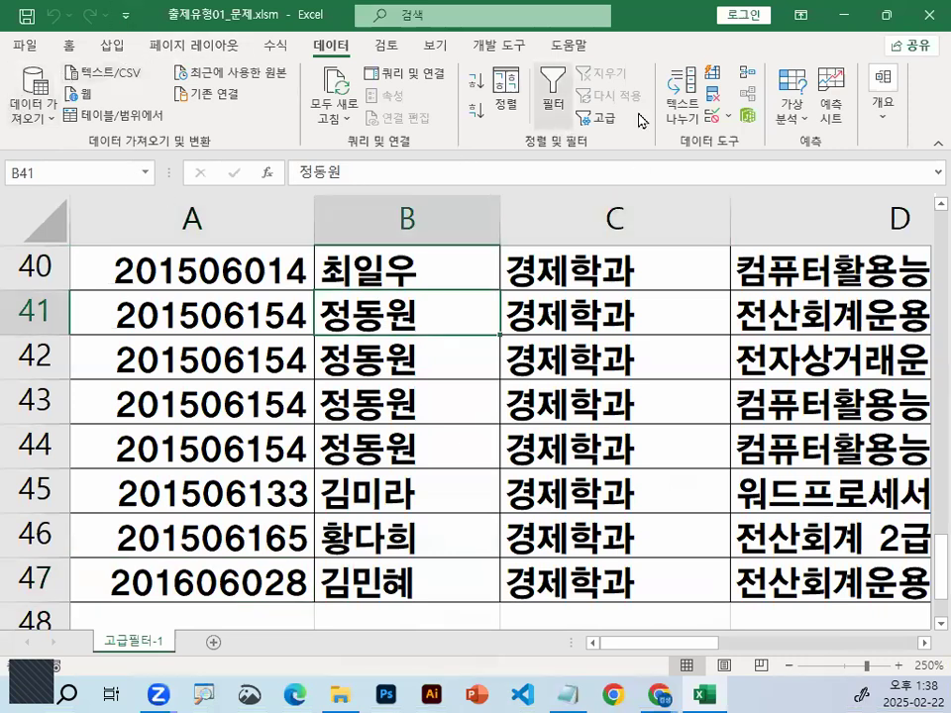
Restore the Excel window from full screen, enlarge it toward the screen's far corner, and underline its close button with the pen, clearing the mark
{"action": "double_click", "coordinate": [686, 23]}
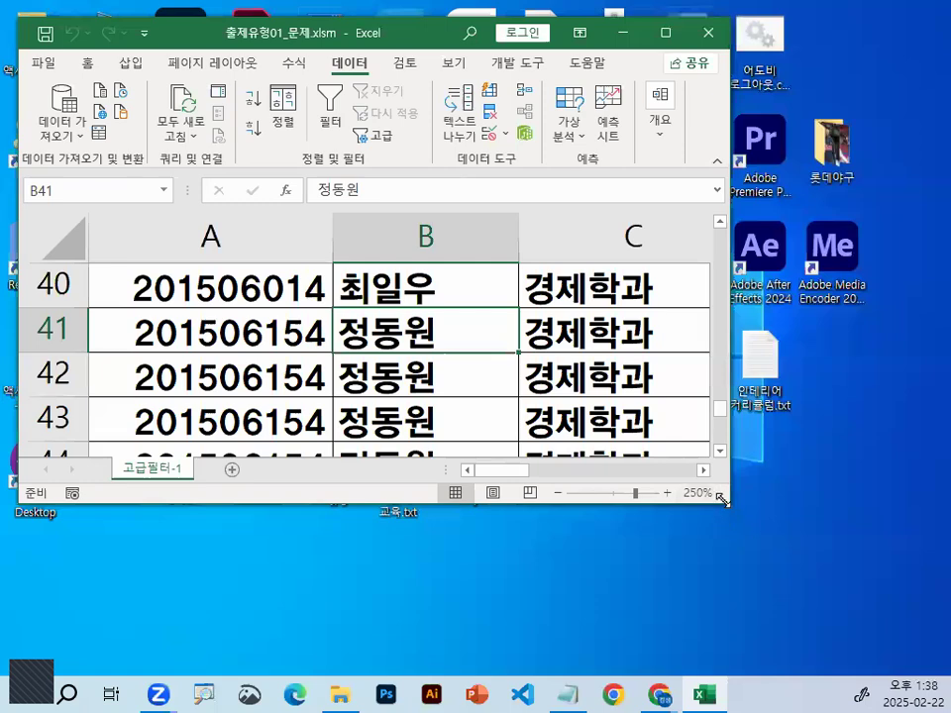
{"action": "left_click_drag", "start_coordinate": [723, 500], "coordinate": [946, 637]}
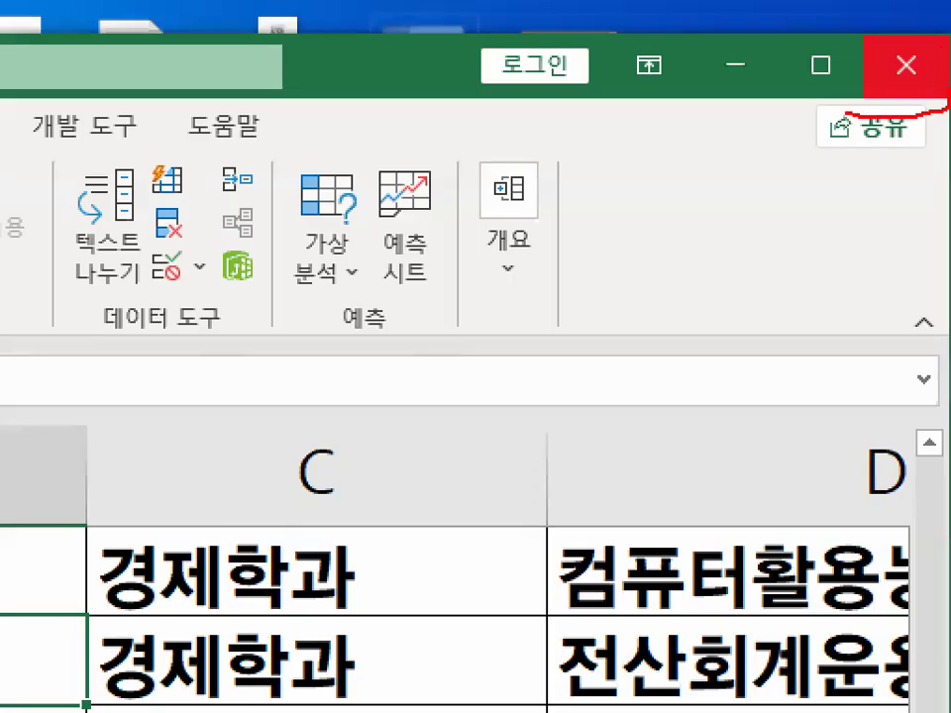
{"action": "left_click_drag", "start_coordinate": [948, 102], "coordinate": [948, 111]}
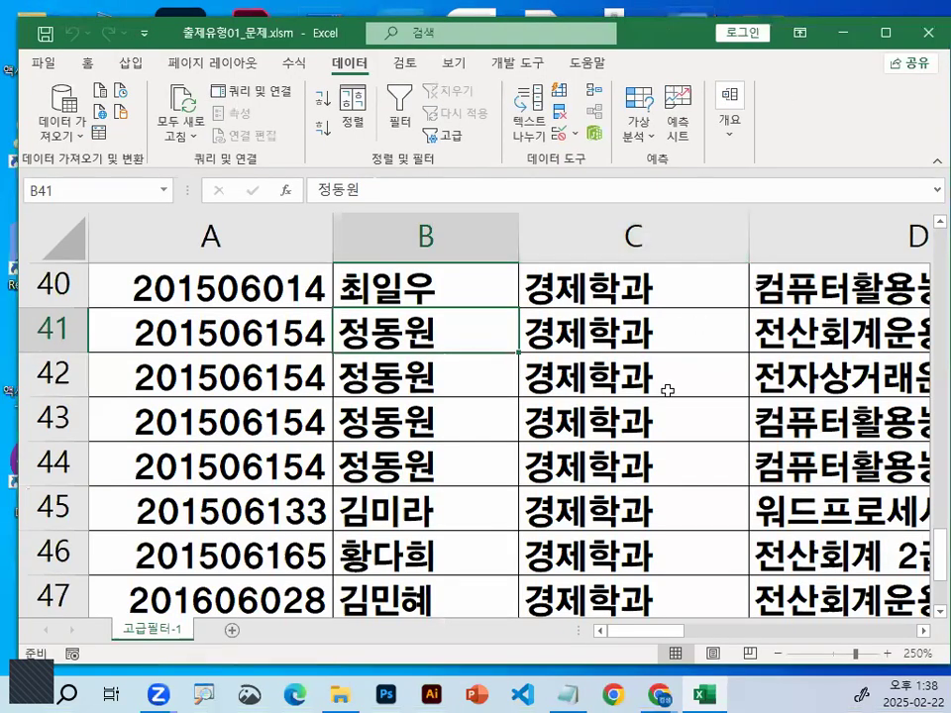
{"action": "left_click", "coordinate": [661, 381]}
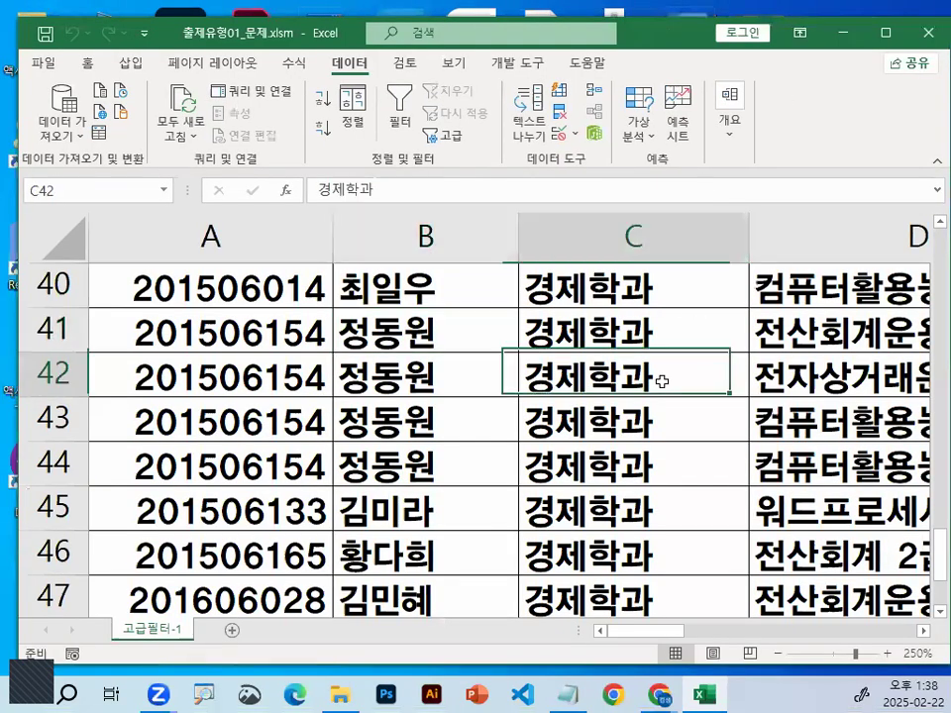
Close the 출제유형01_문제.xlsm workbook without saving its changes, keeping Excel open
{"action": "left_click", "coordinate": [44, 67]}
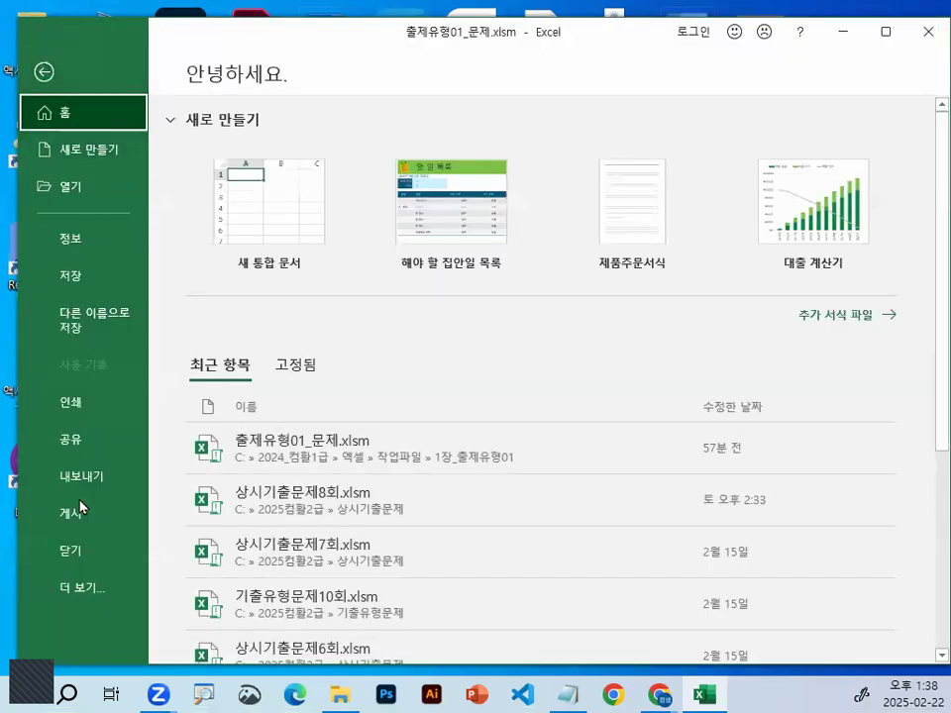
{"action": "left_click", "coordinate": [79, 553]}
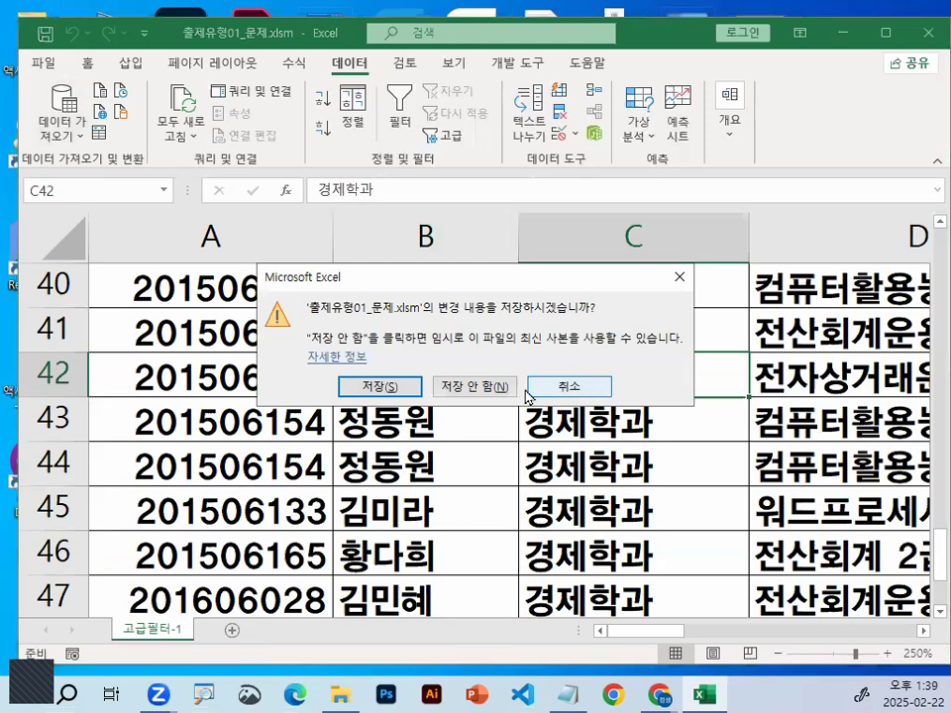
{"action": "left_click", "coordinate": [500, 391]}
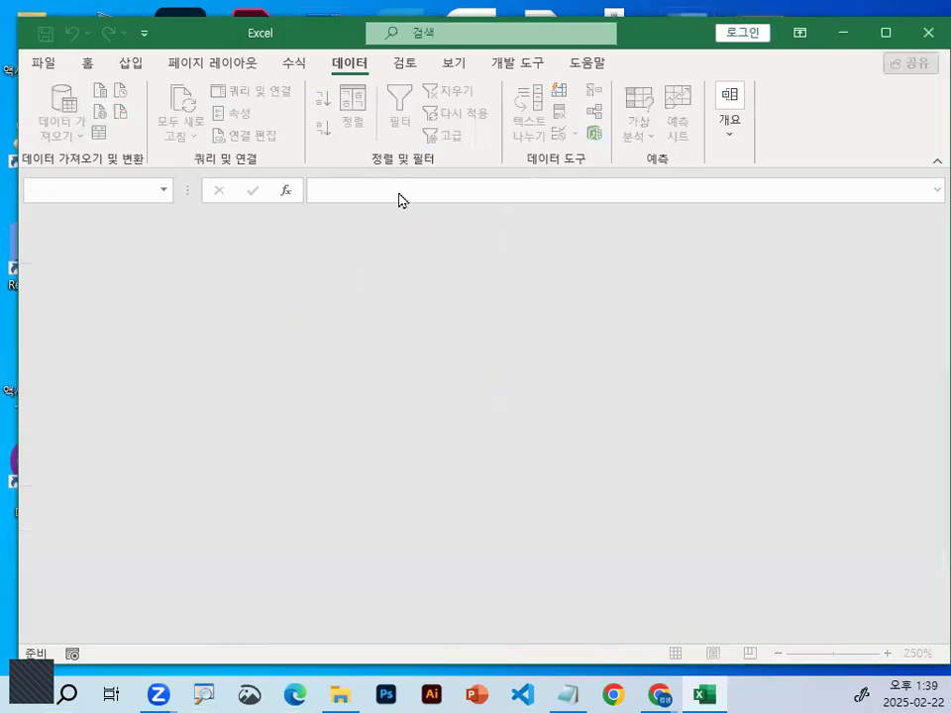
Browse to the 1장_출제유형01 folder, circle 완전정복01_문제.xlsm with the pen, and open that workbook
{"action": "left_click", "coordinate": [44, 66]}
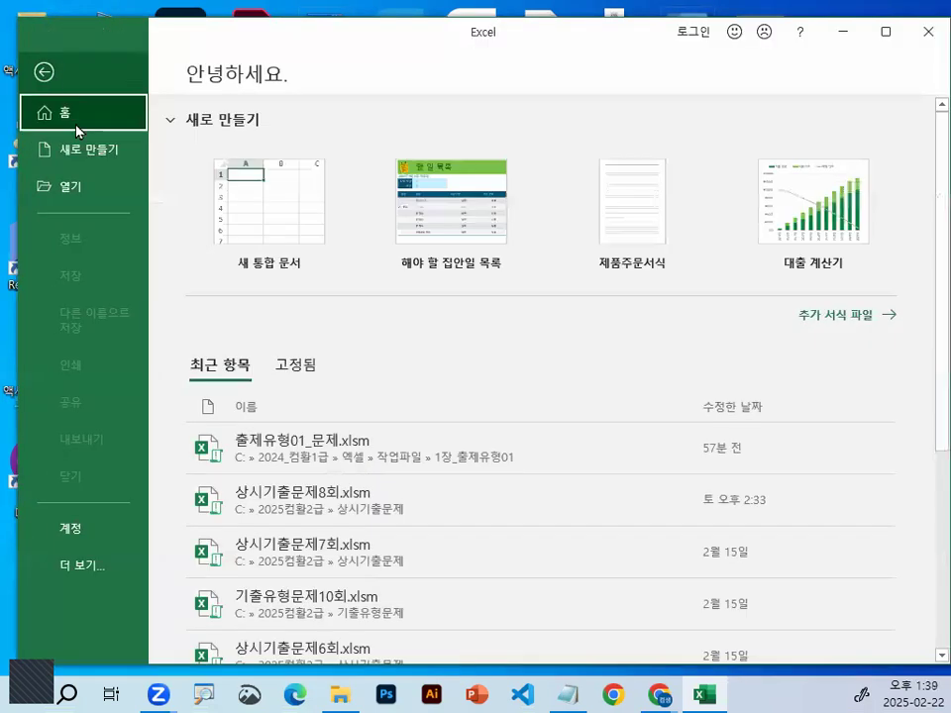
{"action": "left_click", "coordinate": [89, 190]}
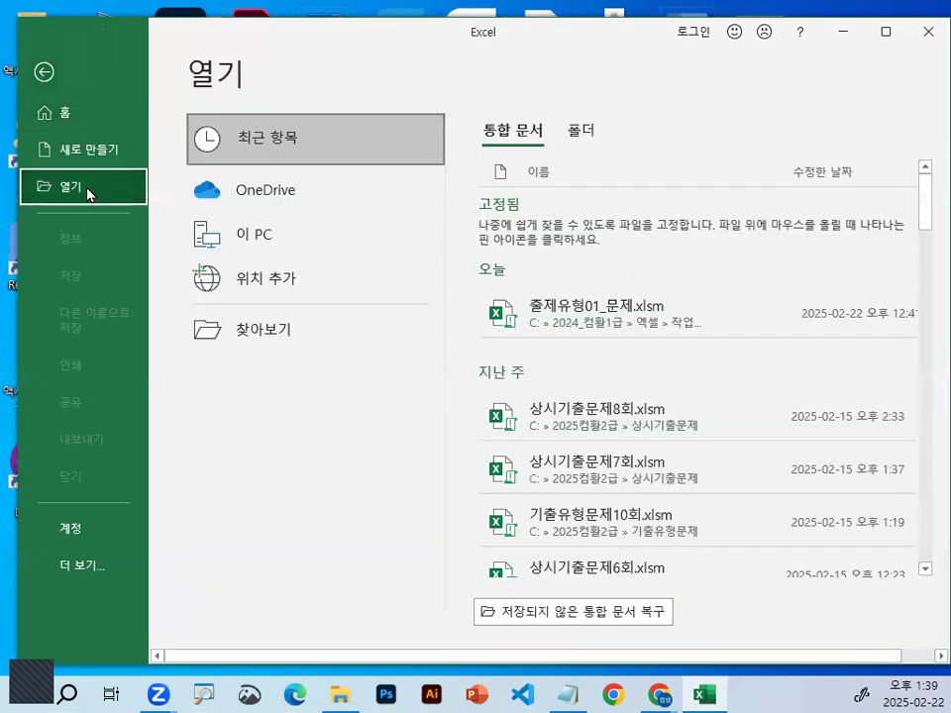
{"action": "left_click", "coordinate": [304, 337]}
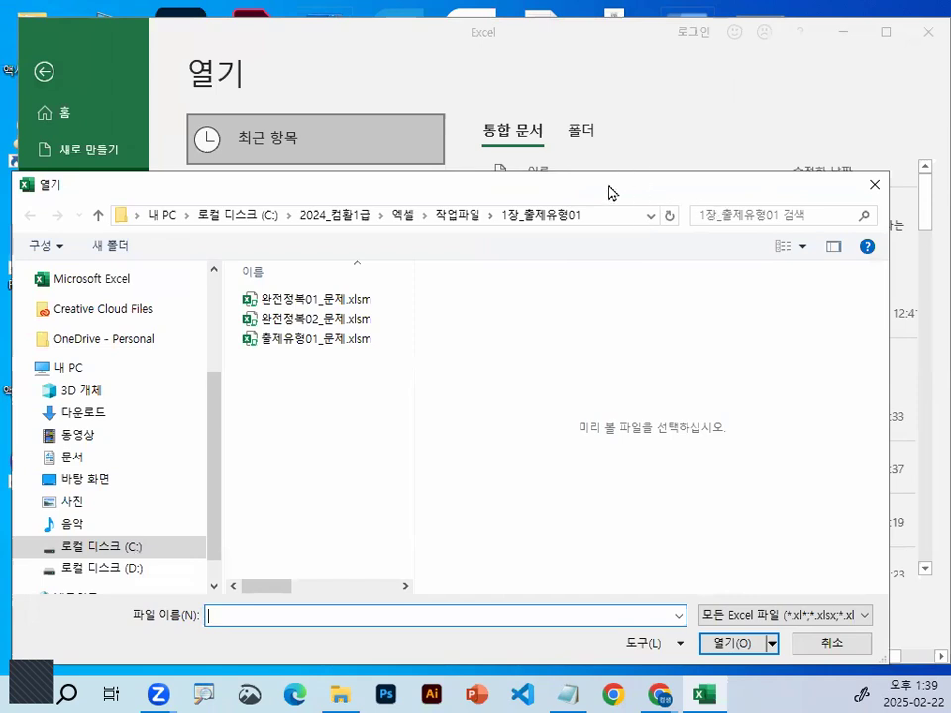
{"action": "left_click_drag", "start_coordinate": [607, 190], "coordinate": [642, 68]}
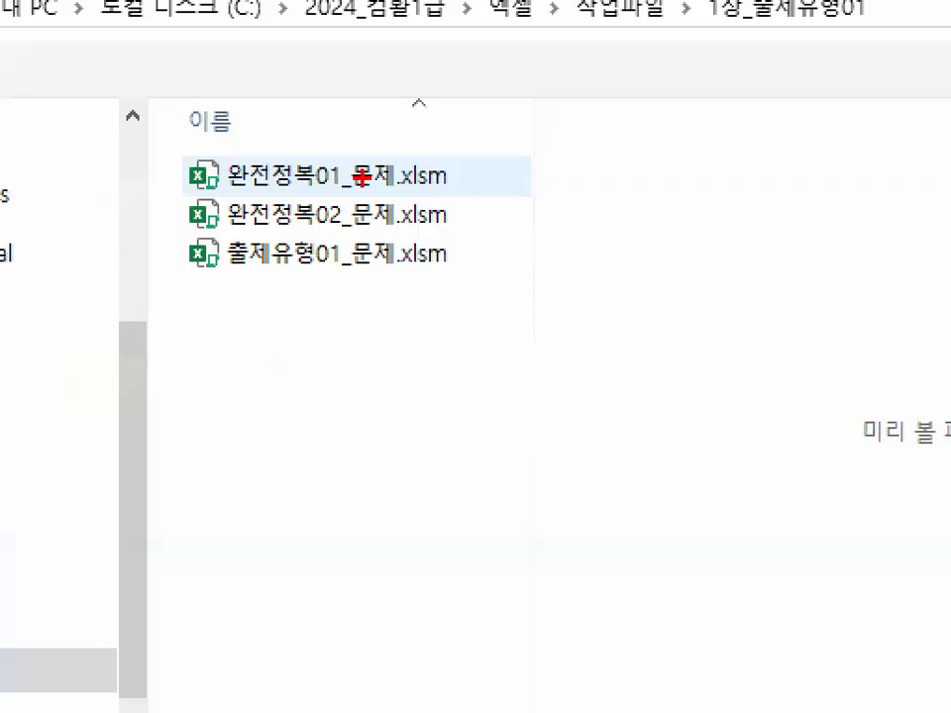
{"action": "mouse_move", "coordinate": [264, 170]}
{"action": "left_mouse_down"}
{"action": "mouse_move", "coordinate": [302, 145]}
{"action": "mouse_move", "coordinate": [270, 181]}
{"action": "mouse_move", "coordinate": [359, 182]}
{"action": "left_mouse_up"}
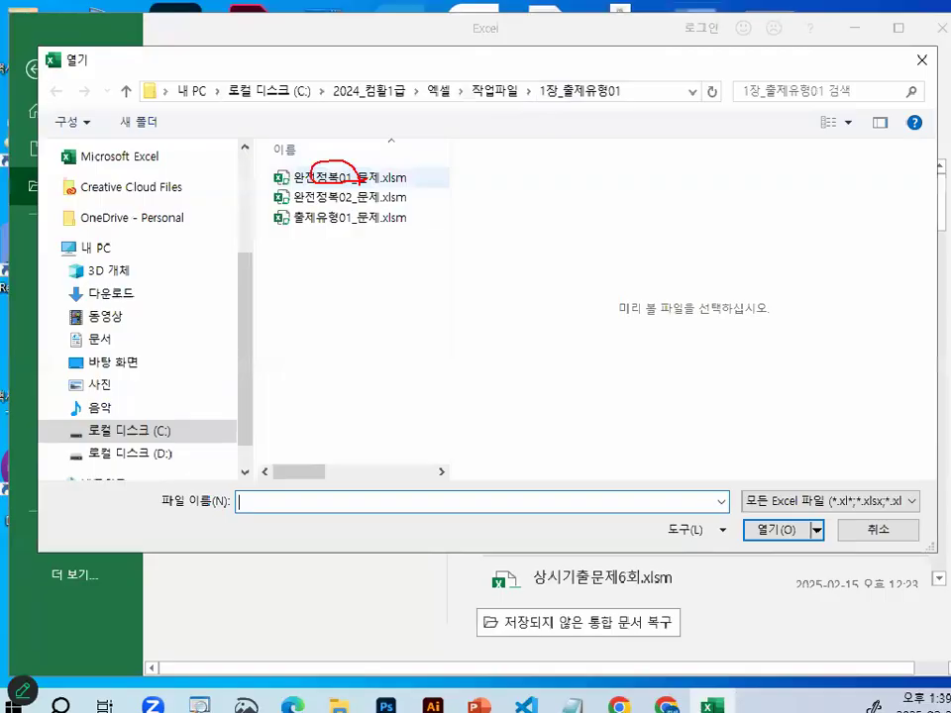
{"action": "double_click", "coordinate": [337, 179]}
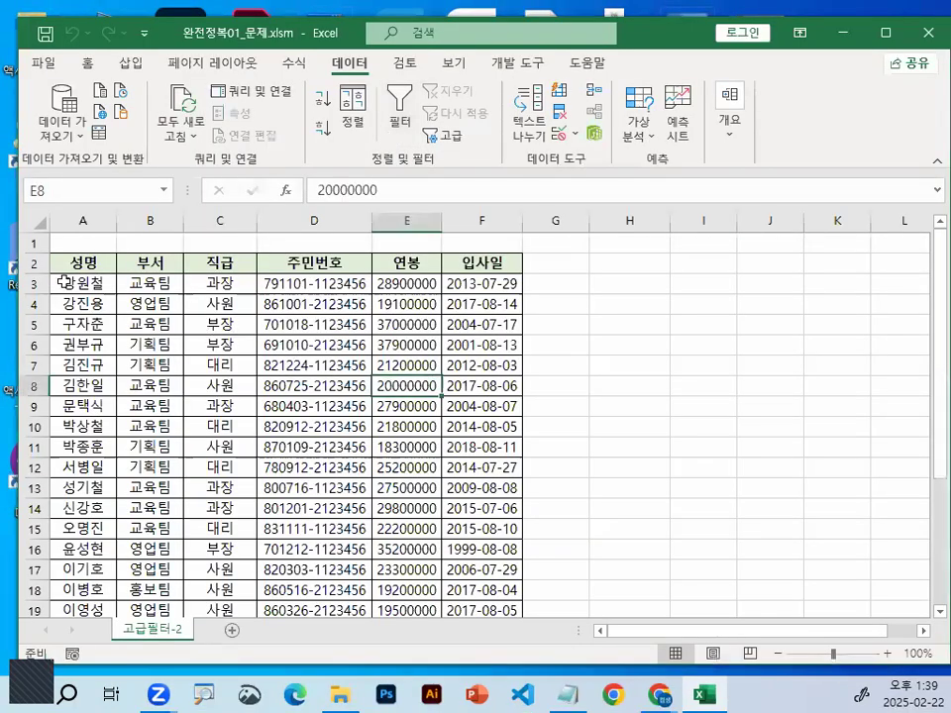
Set the font of the entire 고급필터-2 sheet to a견고딕
{"action": "left_click", "coordinate": [36, 222]}
{"action": "left_click", "coordinate": [88, 64]}
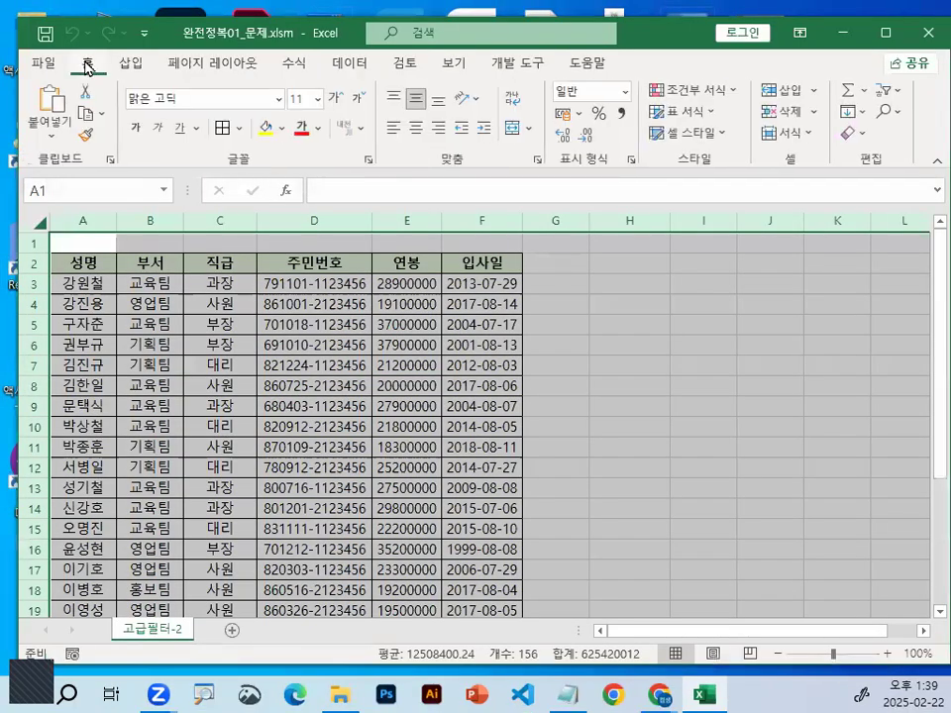
{"action": "left_click", "coordinate": [279, 99]}
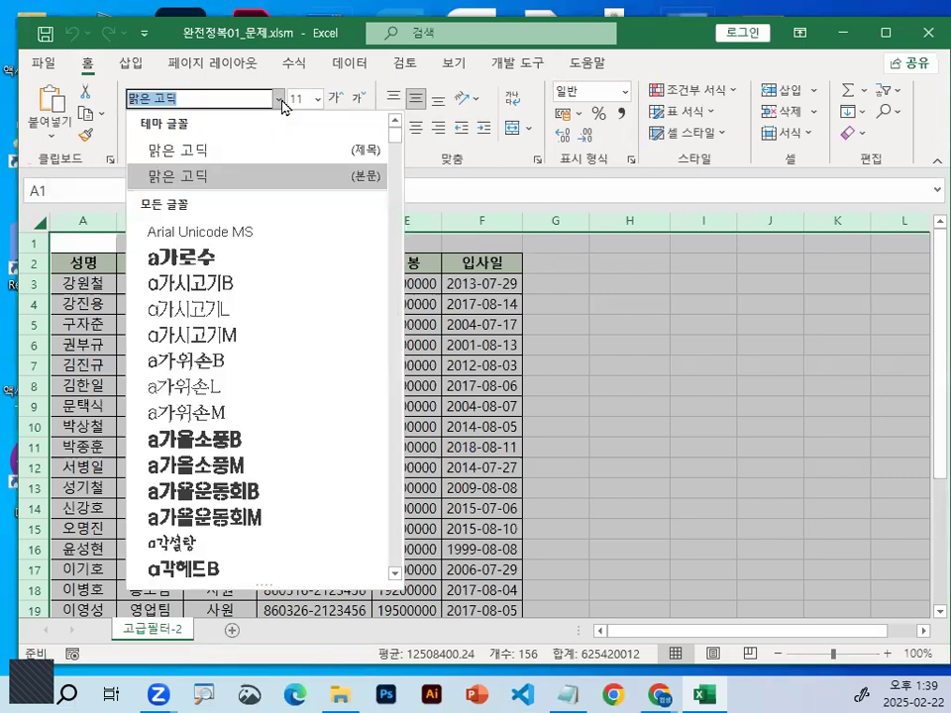
{"action": "scroll", "coordinate": [298, 399], "scroll_direction": "down", "scroll_amount": 4}
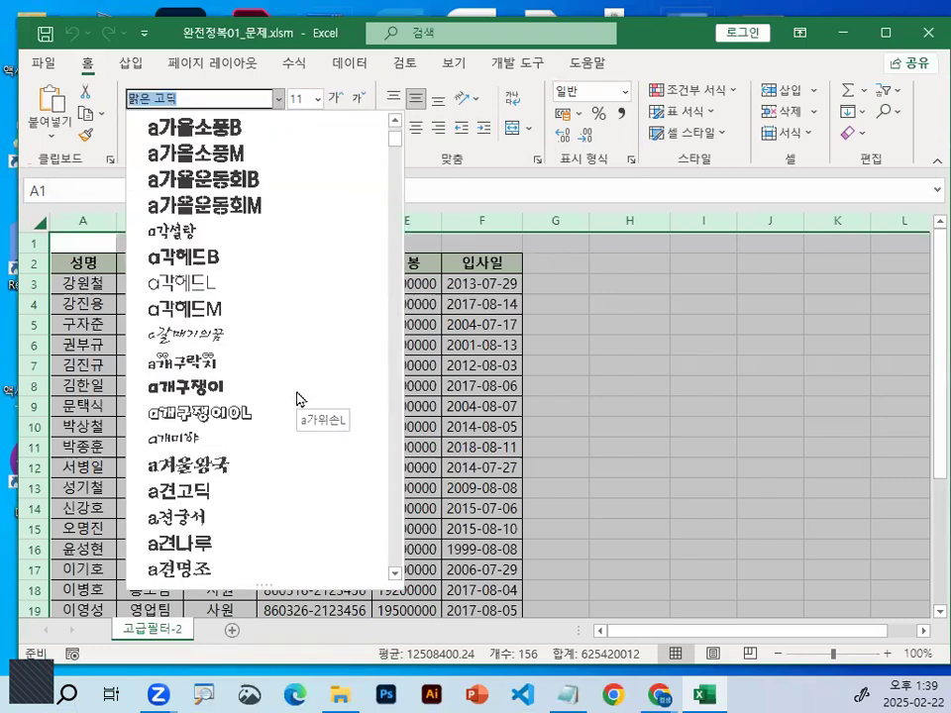
{"action": "scroll", "coordinate": [299, 399], "scroll_direction": "down", "scroll_amount": 1}
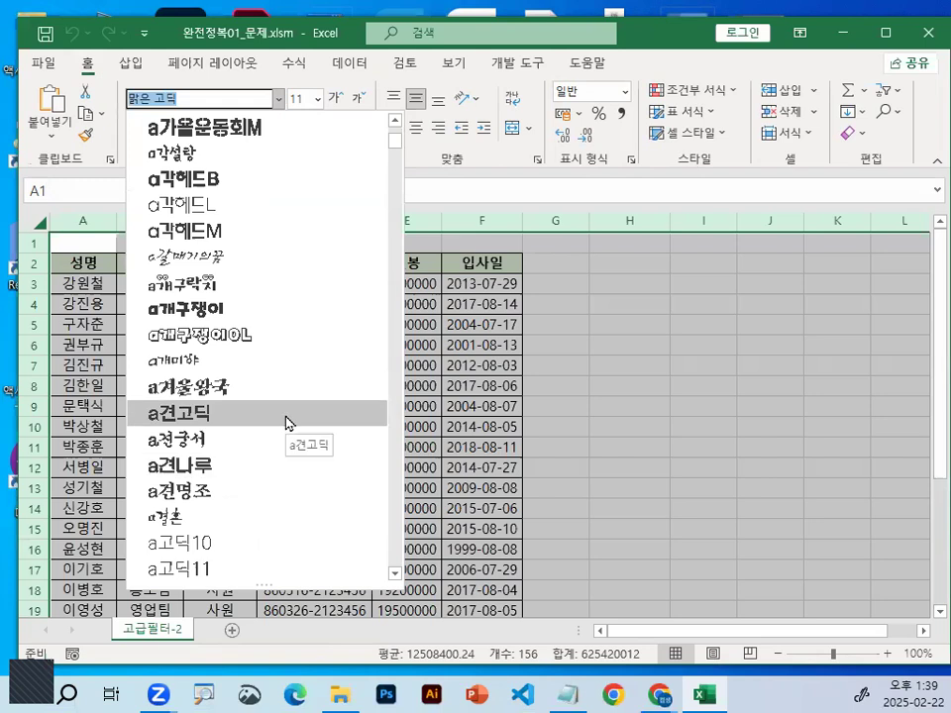
{"action": "left_click", "coordinate": [285, 423]}
Autofit the 주민번호 column's width and zoom the sheet to 205% around cell E8
{"action": "left_click", "coordinate": [312, 313]}
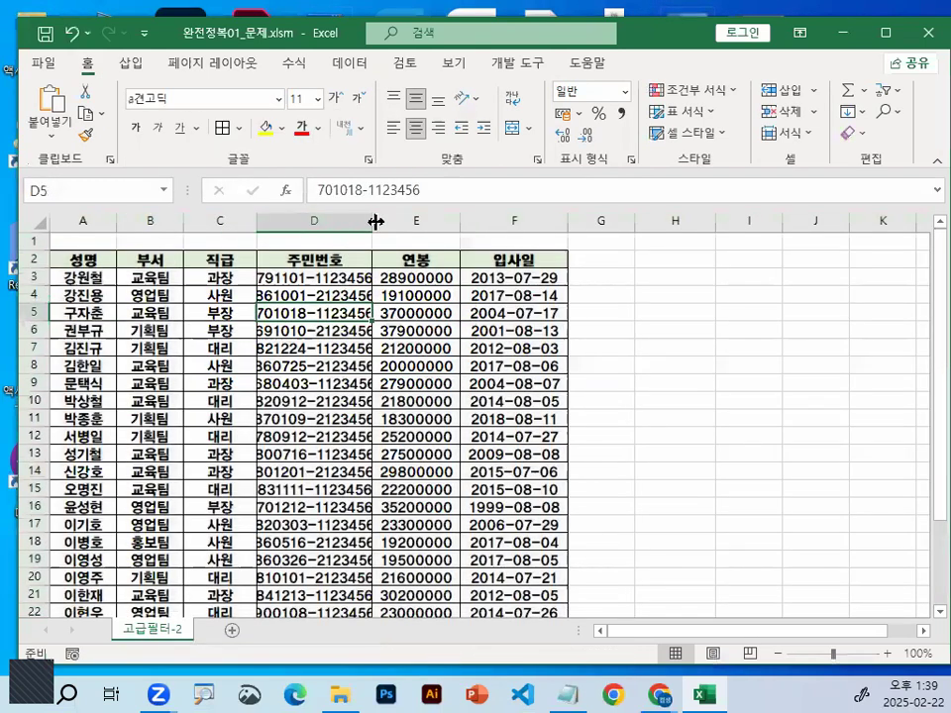
{"action": "double_click", "coordinate": [373, 220]}
{"action": "left_click", "coordinate": [401, 365]}
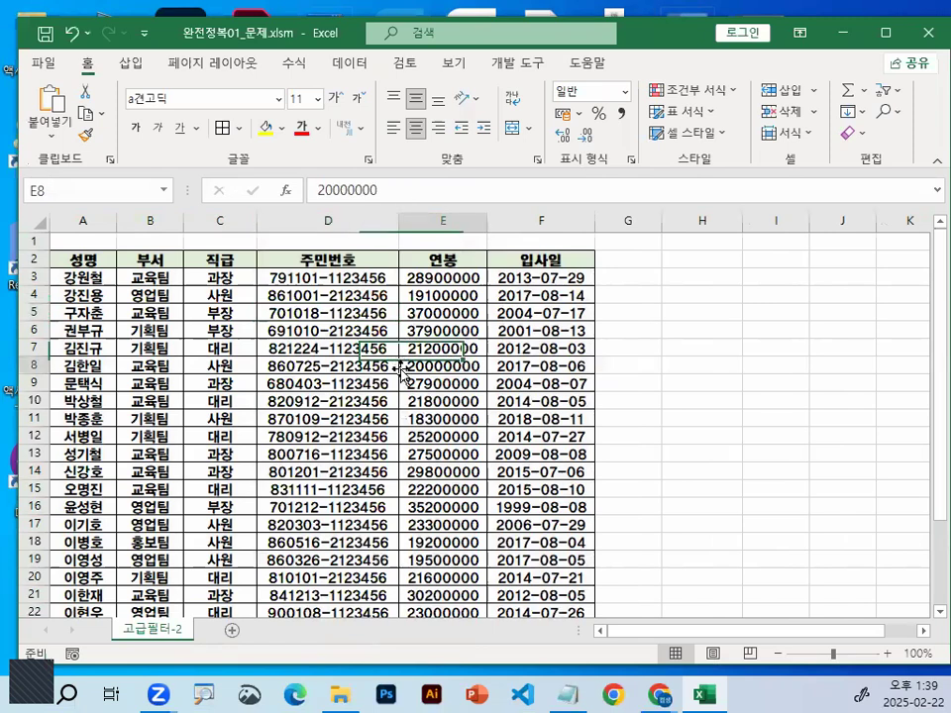
{"action": "scroll", "coordinate": [399, 366], "scroll_direction": "up", "scroll_amount": 7}
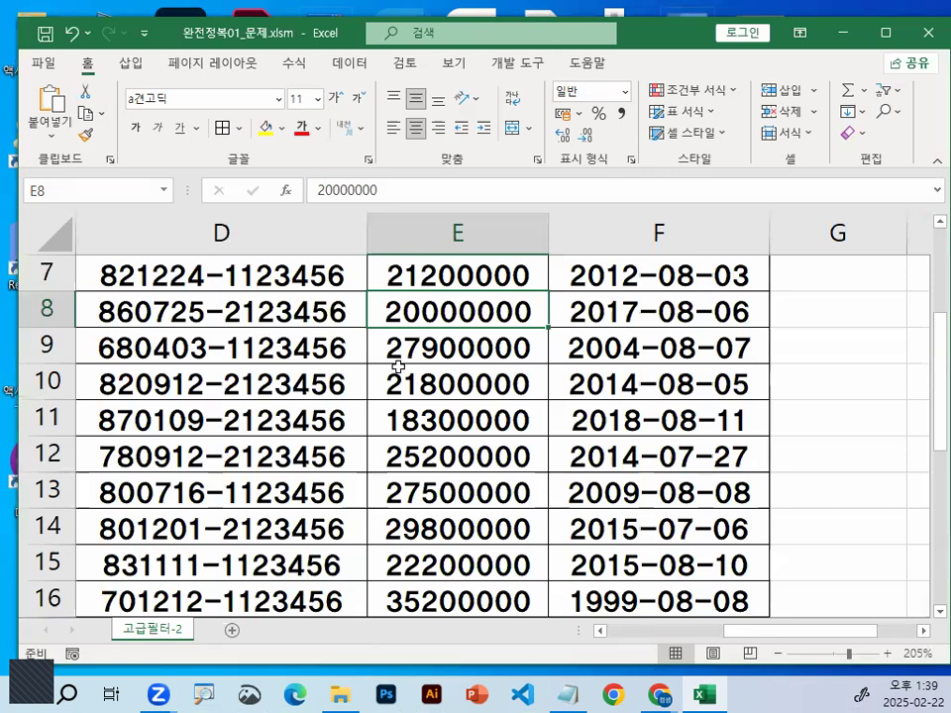
Draw a slanted stroke, a circled 1 and an underlined "~면서" over the sheet with the pen, and clear the marks
{"action": "left_click_drag", "start_coordinate": [664, 54], "coordinate": [507, 255]}
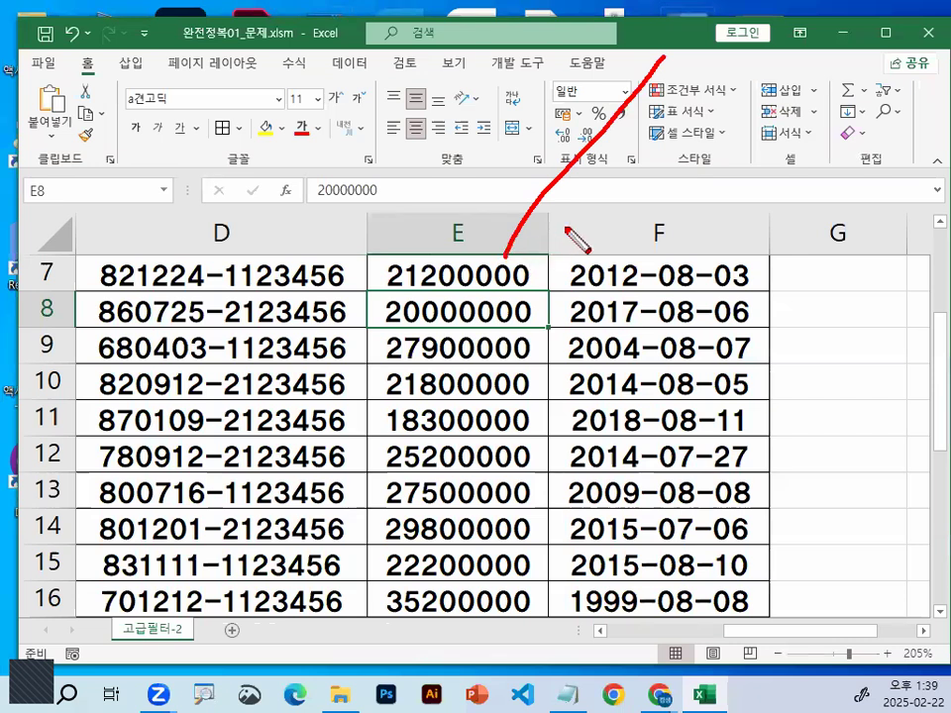
{"action": "mouse_move", "coordinate": [476, 107]}
{"action": "left_mouse_down"}
{"action": "mouse_move", "coordinate": [477, 151]}
{"action": "mouse_move", "coordinate": [503, 106]}
{"action": "mouse_move", "coordinate": [515, 151]}
{"action": "left_mouse_up"}
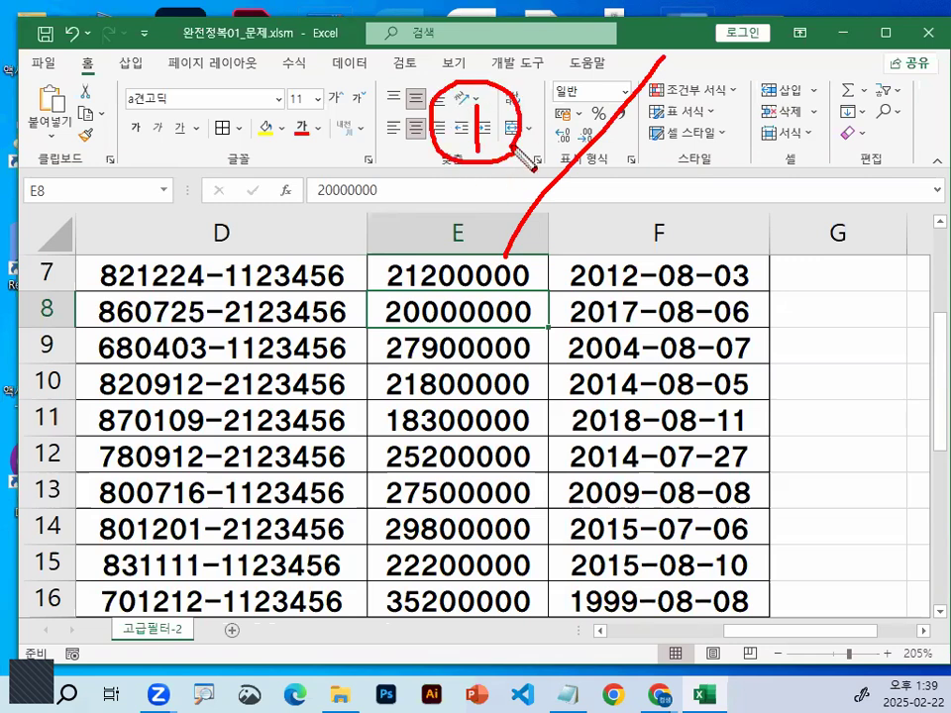
{"action": "mouse_move", "coordinate": [617, 179]}
{"action": "left_mouse_down"}
{"action": "mouse_move", "coordinate": [653, 170]}
{"action": "mouse_move", "coordinate": [677, 188]}
{"action": "left_mouse_up"}
{"action": "mouse_move", "coordinate": [678, 144]}
{"action": "left_mouse_down"}
{"action": "mouse_move", "coordinate": [681, 184]}
{"action": "mouse_move", "coordinate": [741, 165]}
{"action": "mouse_move", "coordinate": [745, 190]}
{"action": "left_mouse_up"}
{"action": "mouse_move", "coordinate": [761, 139]}
{"action": "left_mouse_down"}
{"action": "mouse_move", "coordinate": [761, 188]}
{"action": "mouse_move", "coordinate": [810, 151]}
{"action": "left_mouse_up"}
{"action": "left_click_drag", "start_coordinate": [811, 132], "coordinate": [813, 203]}
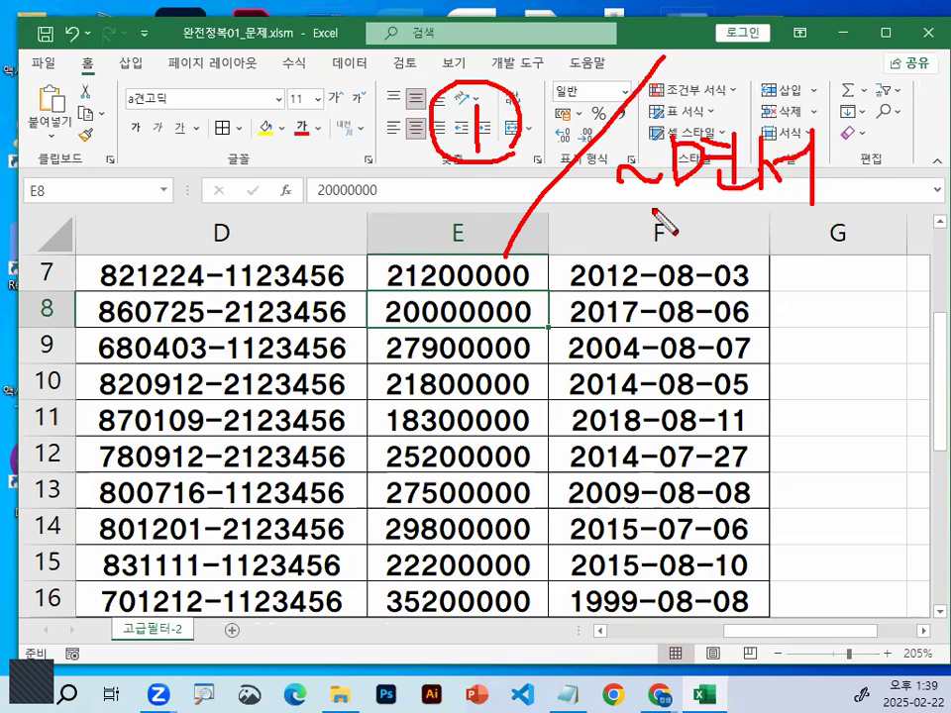
{"action": "left_click_drag", "start_coordinate": [655, 210], "coordinate": [814, 206]}
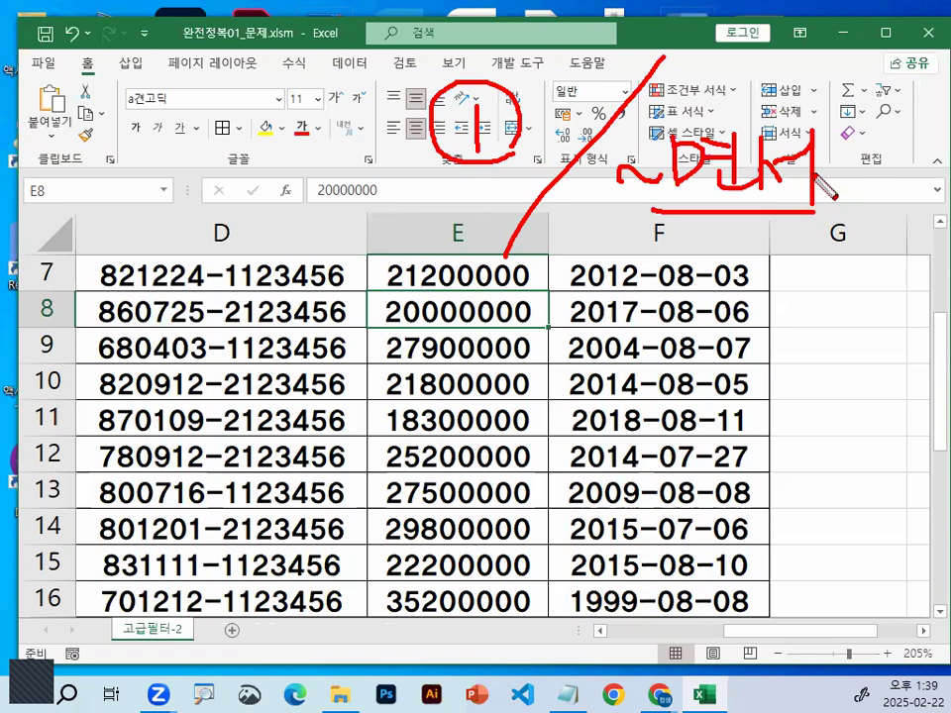
{"action": "key", "text": "Escape"}
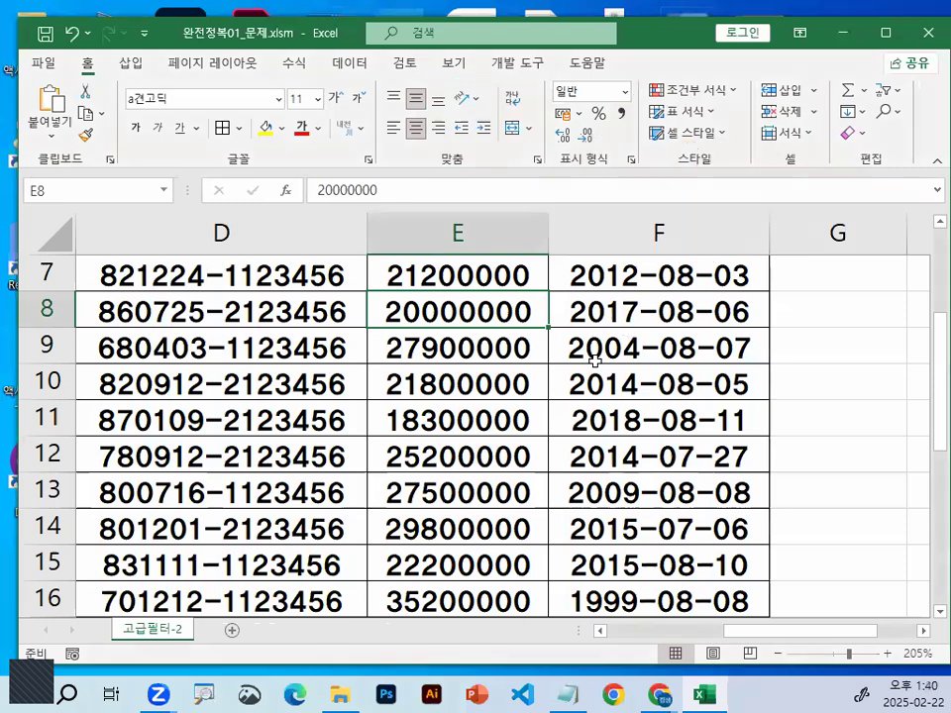
Select cell E3 and circle digits in the first 연봉 values with the pen, clearing the marks
{"action": "scroll", "coordinate": [595, 357], "scroll_direction": "up", "scroll_amount": 2}
{"action": "left_click", "coordinate": [457, 347]}
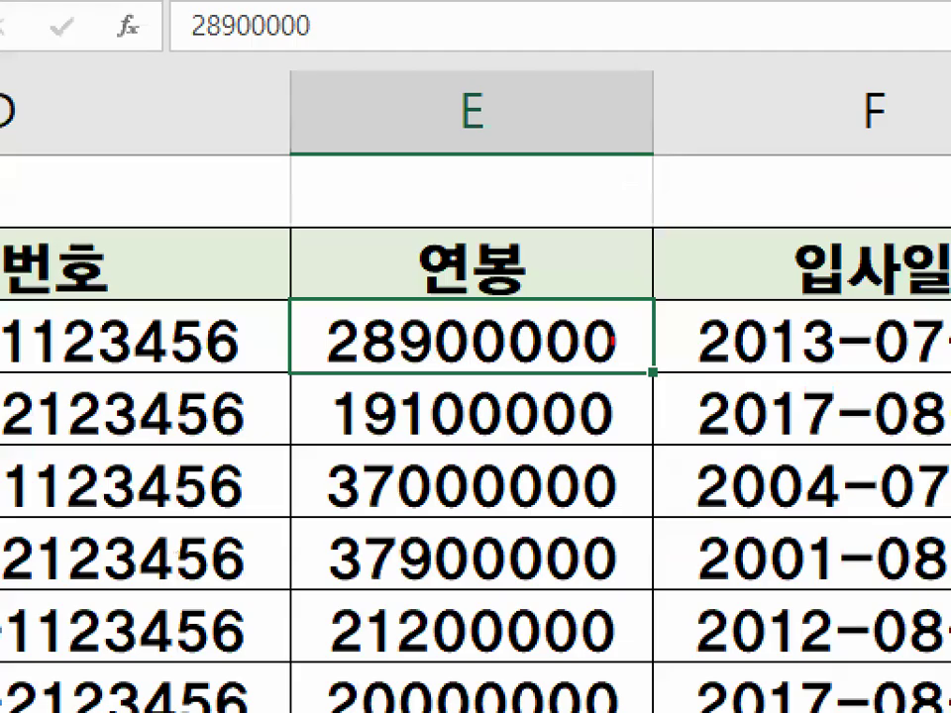
{"action": "mouse_move", "coordinate": [614, 342]}
{"action": "left_mouse_down"}
{"action": "mouse_move", "coordinate": [418, 363]}
{"action": "mouse_move", "coordinate": [561, 301]}
{"action": "mouse_move", "coordinate": [613, 323]}
{"action": "left_mouse_up"}
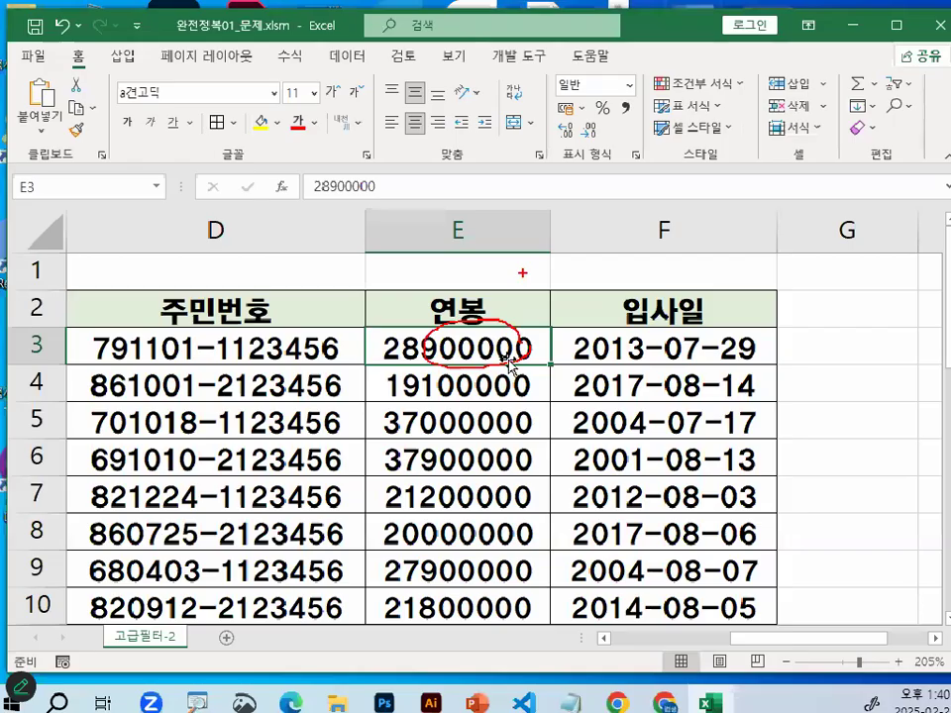
{"action": "key", "text": "Escape"}
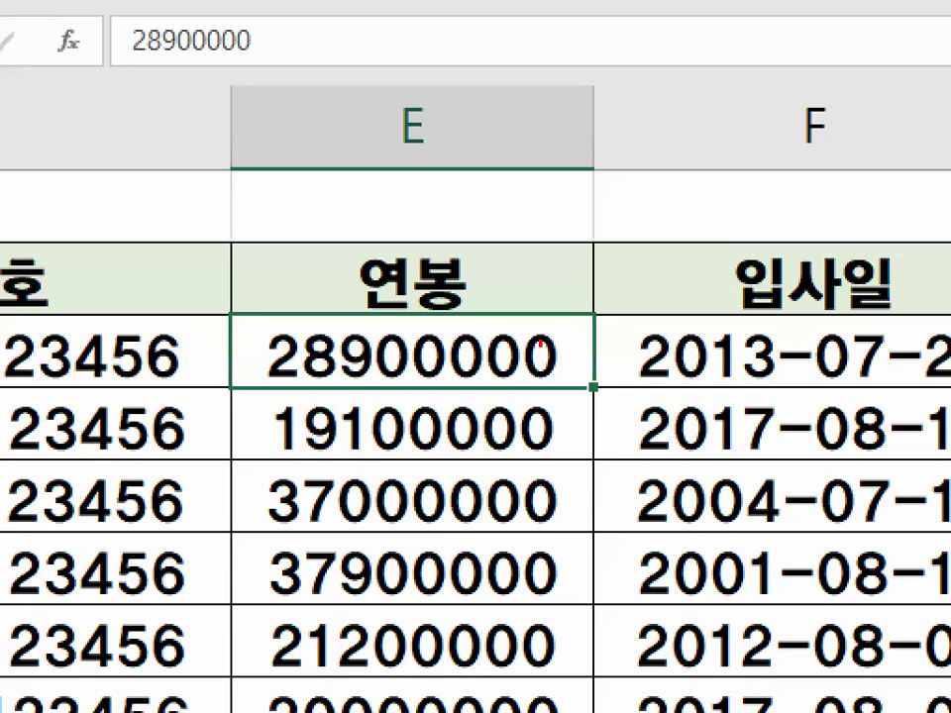
{"action": "mouse_move", "coordinate": [522, 343]}
{"action": "left_mouse_down"}
{"action": "mouse_move", "coordinate": [460, 356]}
{"action": "mouse_move", "coordinate": [490, 366]}
{"action": "mouse_move", "coordinate": [517, 421]}
{"action": "mouse_move", "coordinate": [466, 510]}
{"action": "mouse_move", "coordinate": [486, 483]}
{"action": "left_mouse_up"}
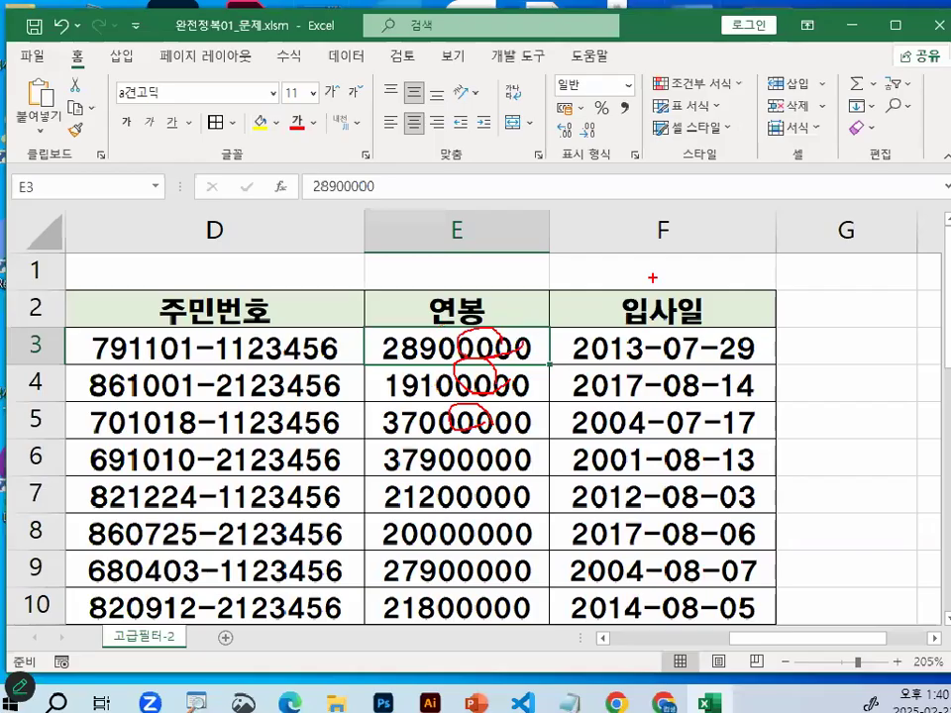
{"action": "key", "text": "Escape"}
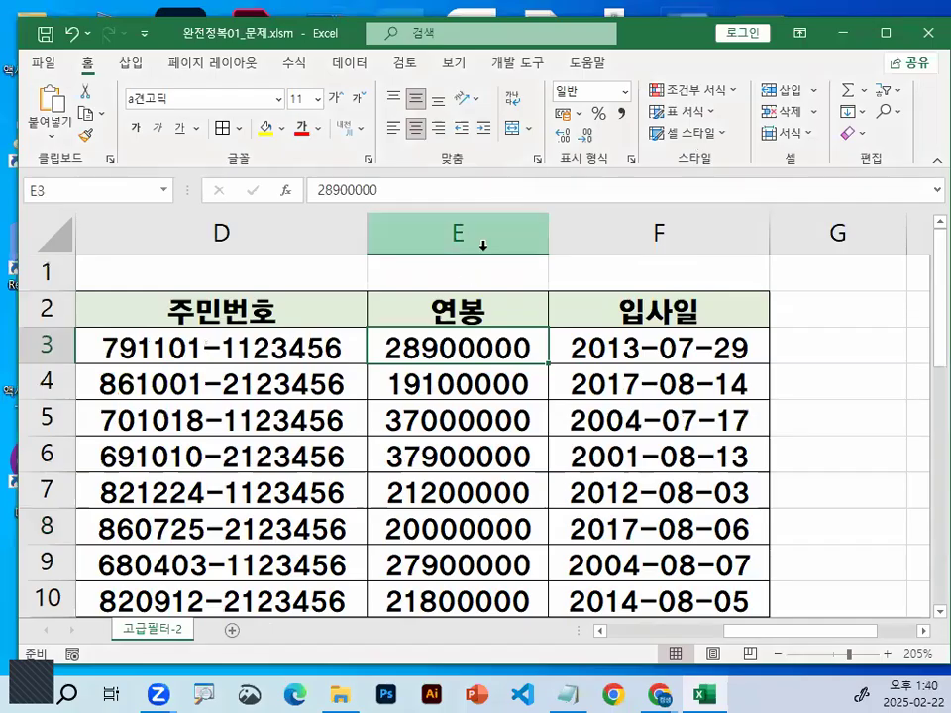
Draw an angle mark over the column E heading and strokes down the 연봉 values with the pen, and clear them
{"action": "key", "text": "ctrl+1"}
{"action": "mouse_move", "coordinate": [456, 177]}
{"action": "left_mouse_down"}
{"action": "mouse_move", "coordinate": [477, 264]}
{"action": "mouse_move", "coordinate": [441, 287]}
{"action": "left_mouse_up"}
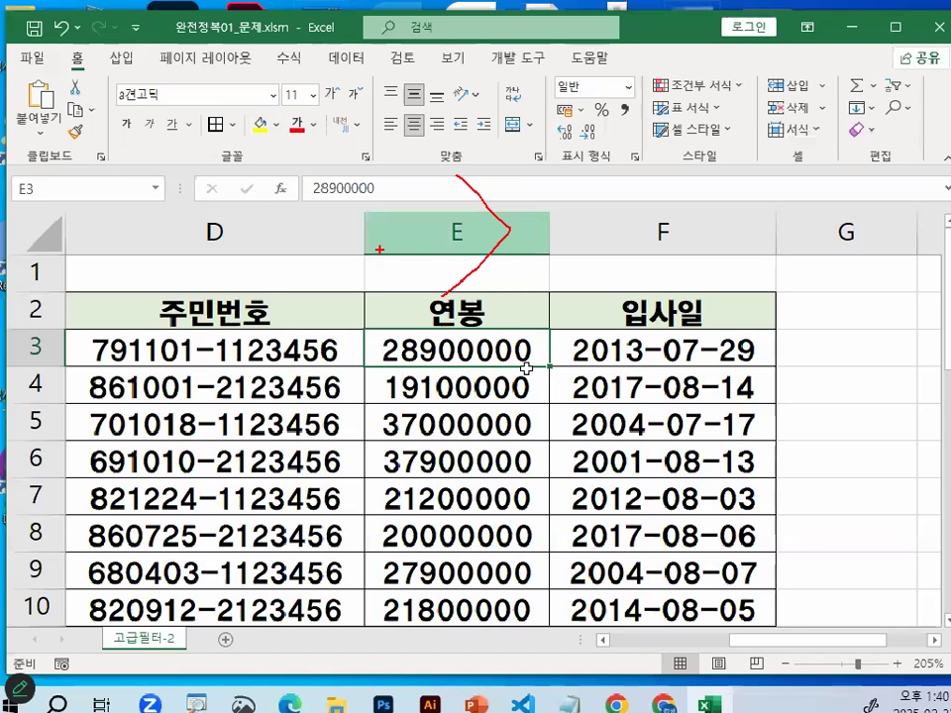
{"action": "key", "text": "Escape"}
{"action": "left_click_drag", "start_coordinate": [528, 432], "coordinate": [524, 595]}
{"action": "left_click_drag", "start_coordinate": [503, 419], "coordinate": [502, 421]}
{"action": "left_click", "coordinate": [505, 335]}
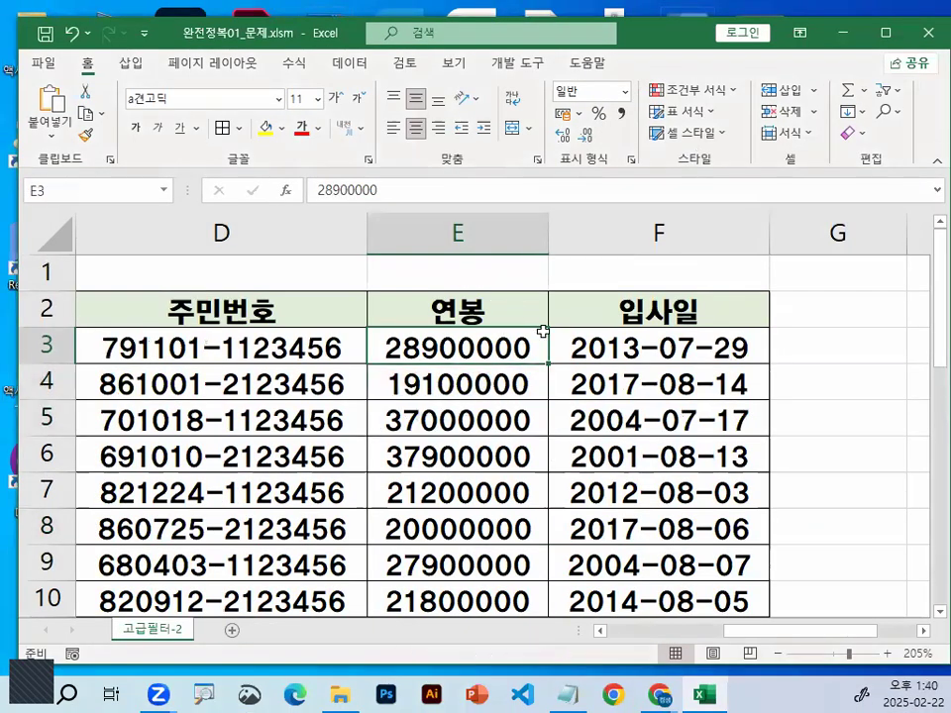
Switch to the lesson notes and put "(작은수-> 큰수 순서 인식)" on its own line below the MEDIAN description, adding blank lines around it
{"action": "left_click", "coordinate": [612, 694]}
{"action": "scroll", "coordinate": [302, 405], "scroll_direction": "down", "scroll_amount": 2}
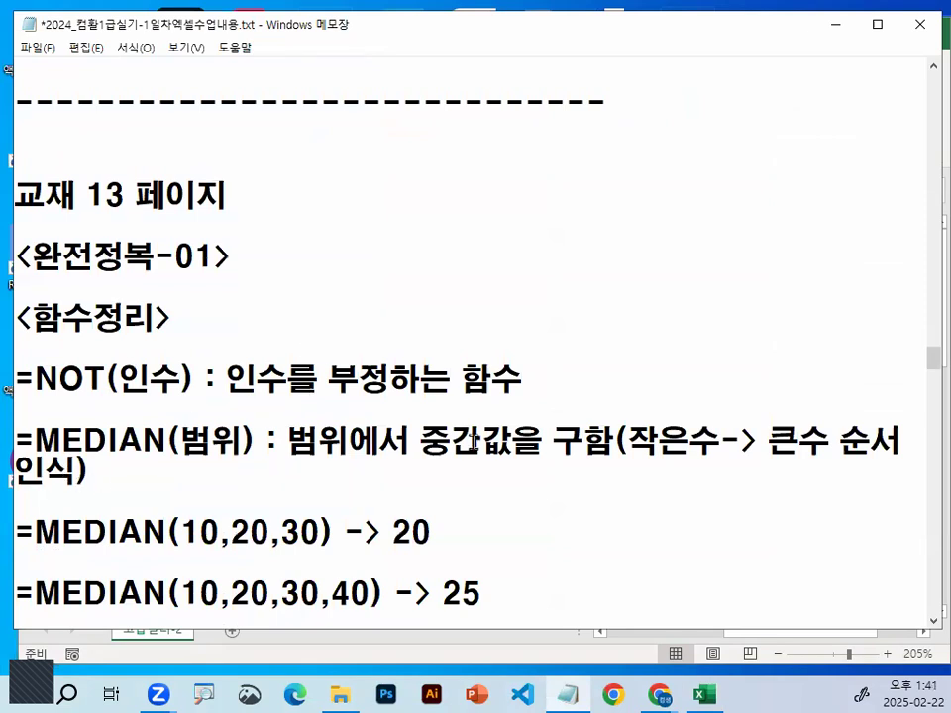
{"action": "left_click", "coordinate": [606, 436]}
{"action": "key", "text": "Return"}
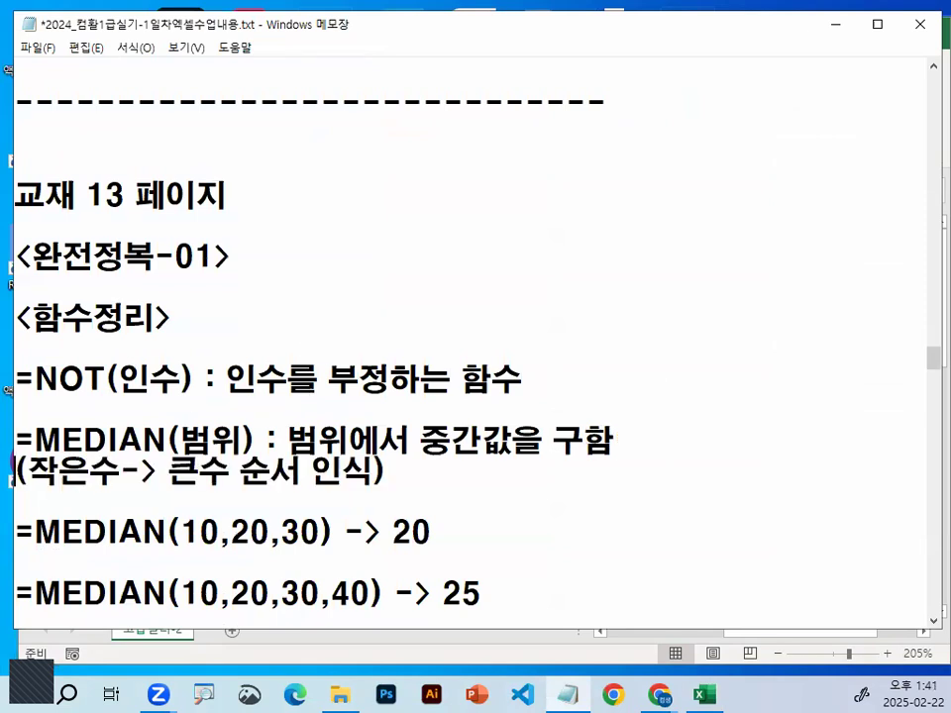
{"action": "key", "text": "Return"}
{"action": "key", "text": "Down"}
{"action": "key", "text": "Return"}
{"action": "key", "text": "Return"}
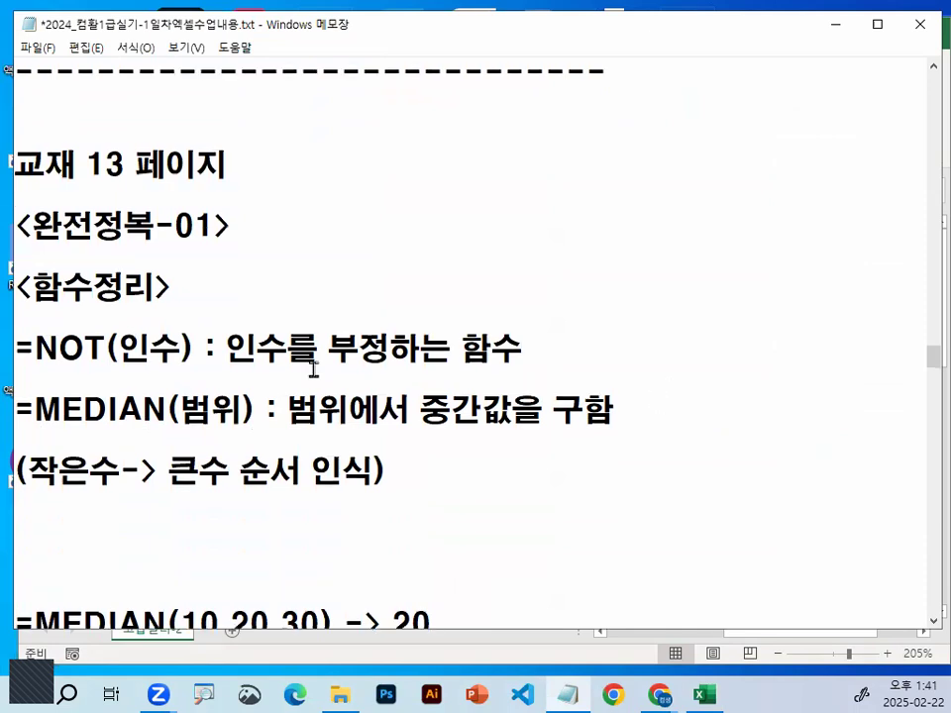
Highlight the NOT function's description and its name in the lesson notes to review its syntax
{"action": "scroll", "coordinate": [248, 298], "scroll_direction": "down", "scroll_amount": 2}
{"action": "scroll", "coordinate": [213, 248], "scroll_direction": "up", "scroll_amount": 1}
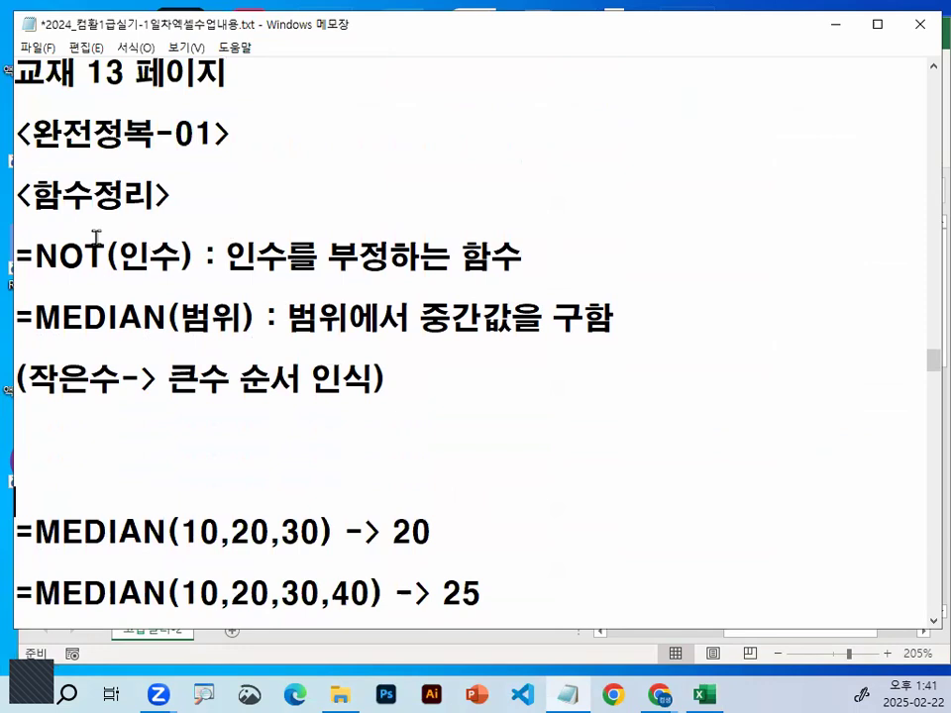
{"action": "left_click_drag", "start_coordinate": [227, 255], "coordinate": [547, 248]}
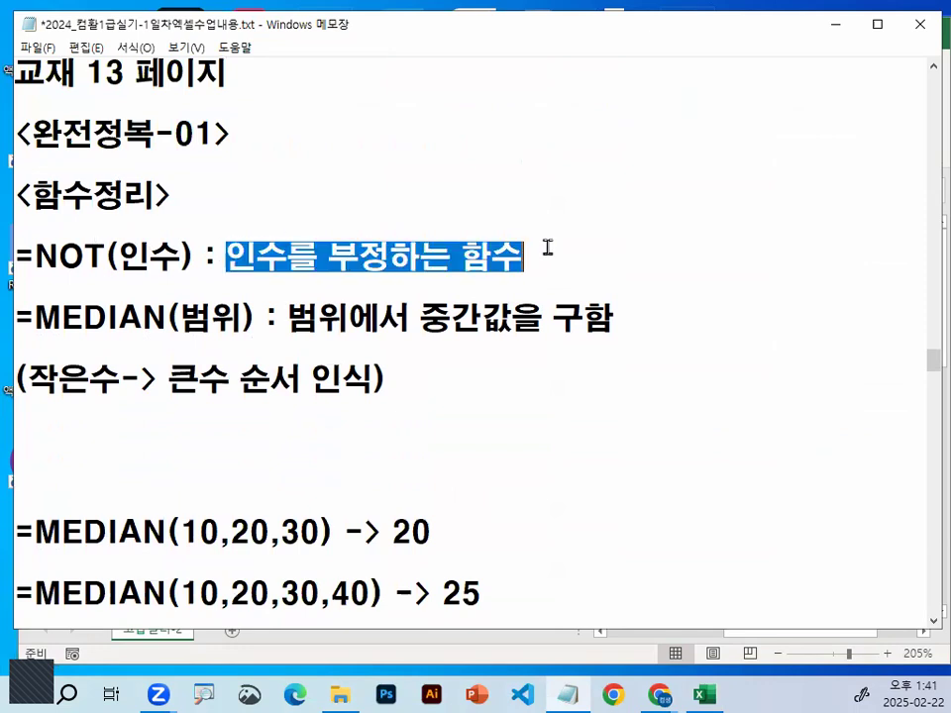
{"action": "left_click_drag", "start_coordinate": [36, 255], "coordinate": [197, 249]}
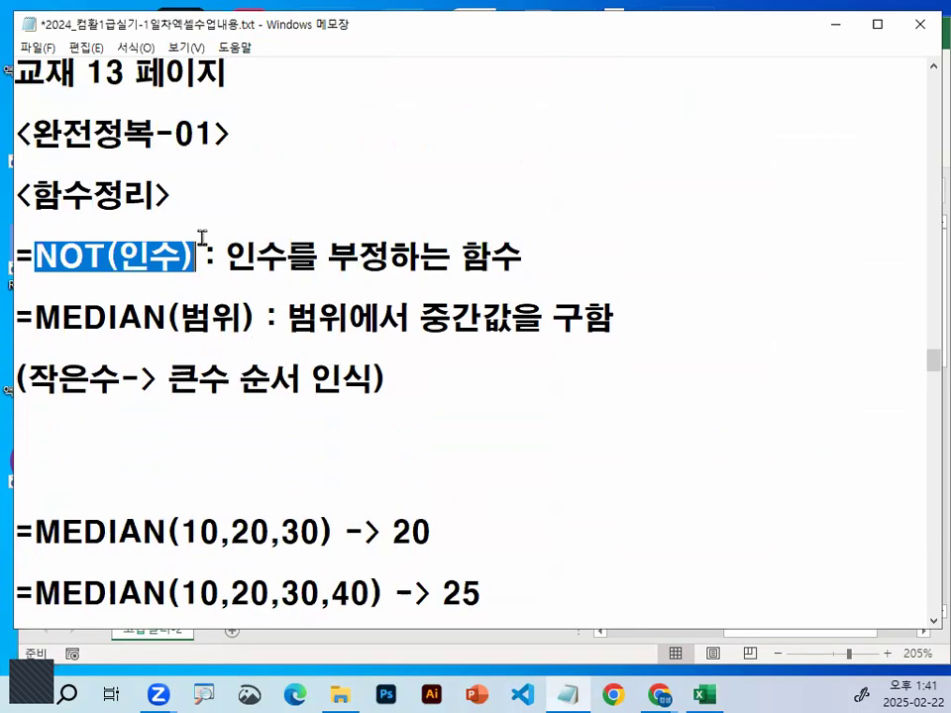
{"action": "left_click_drag", "start_coordinate": [33, 260], "coordinate": [105, 252]}
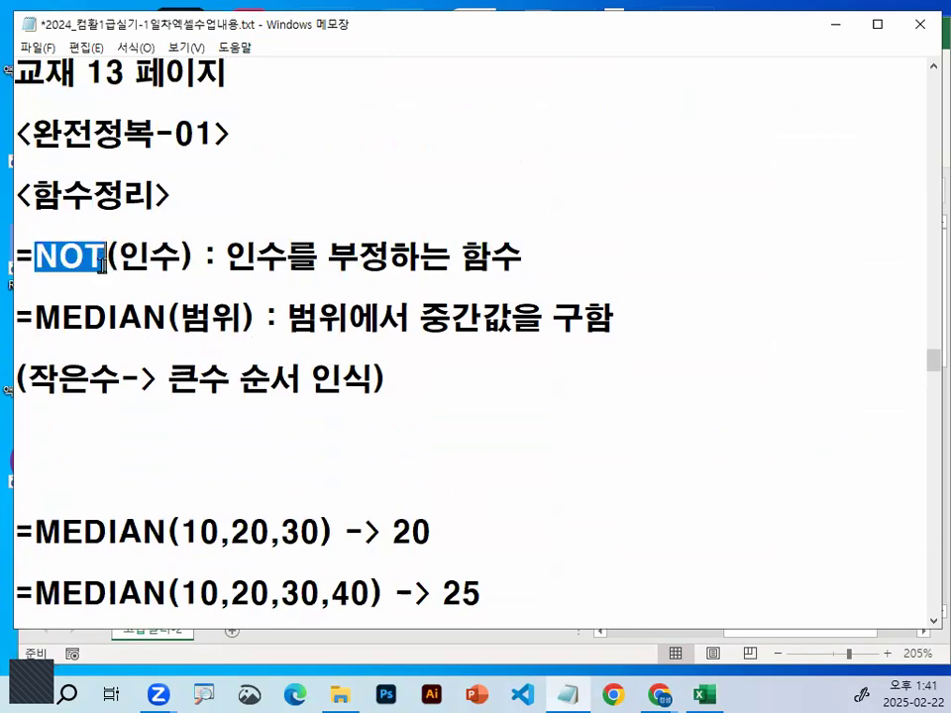
Highlight the MEDIAN function's name, range argument, description and the "(작은수-> 큰수 순서 인식)" line in turn
{"action": "left_click_drag", "start_coordinate": [33, 317], "coordinate": [177, 311]}
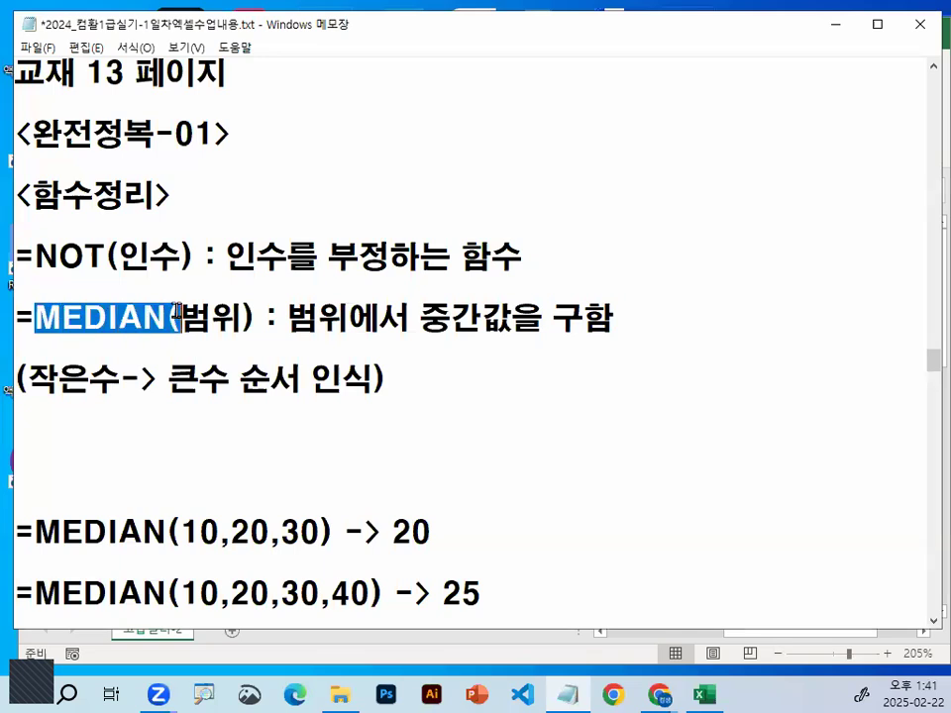
{"action": "left_click_drag", "start_coordinate": [180, 317], "coordinate": [243, 317]}
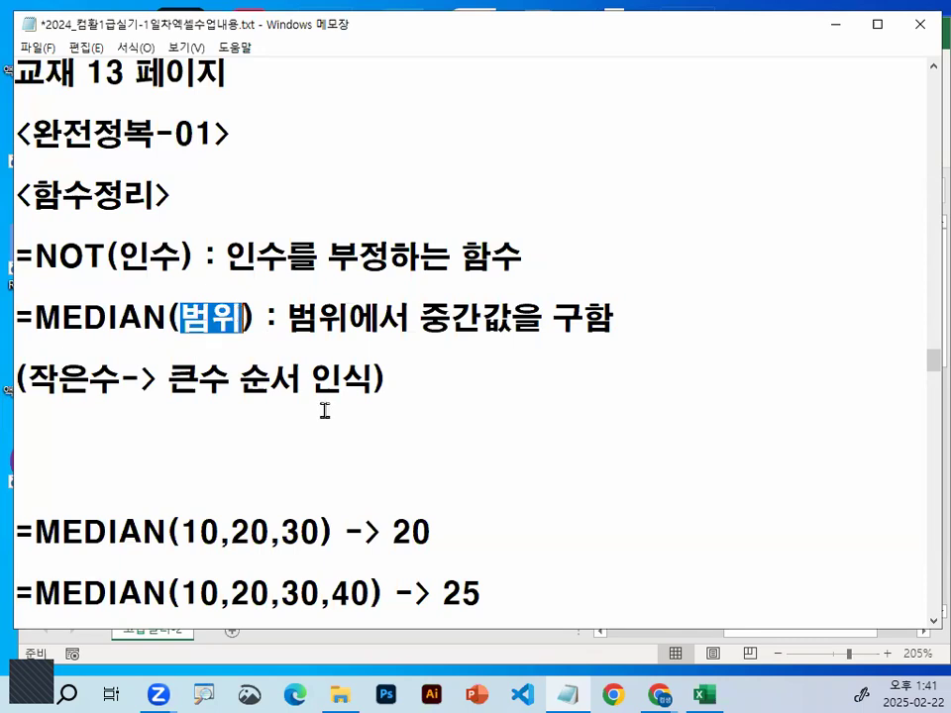
{"action": "left_click", "coordinate": [285, 315]}
{"action": "left_click_drag", "start_coordinate": [286, 317], "coordinate": [650, 314]}
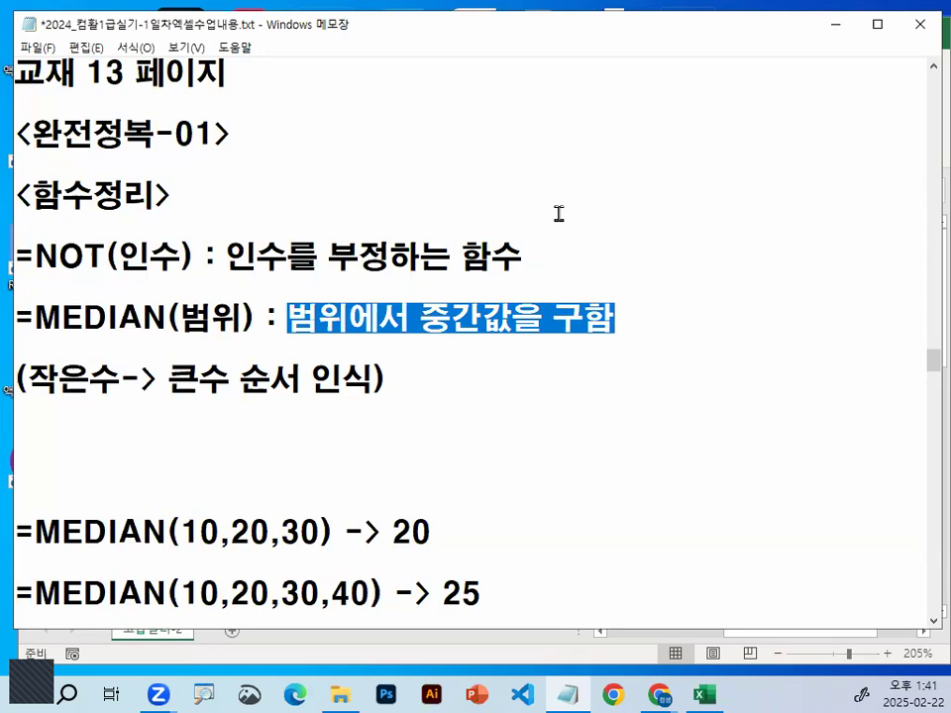
{"action": "left_click_drag", "start_coordinate": [26, 379], "coordinate": [343, 378]}
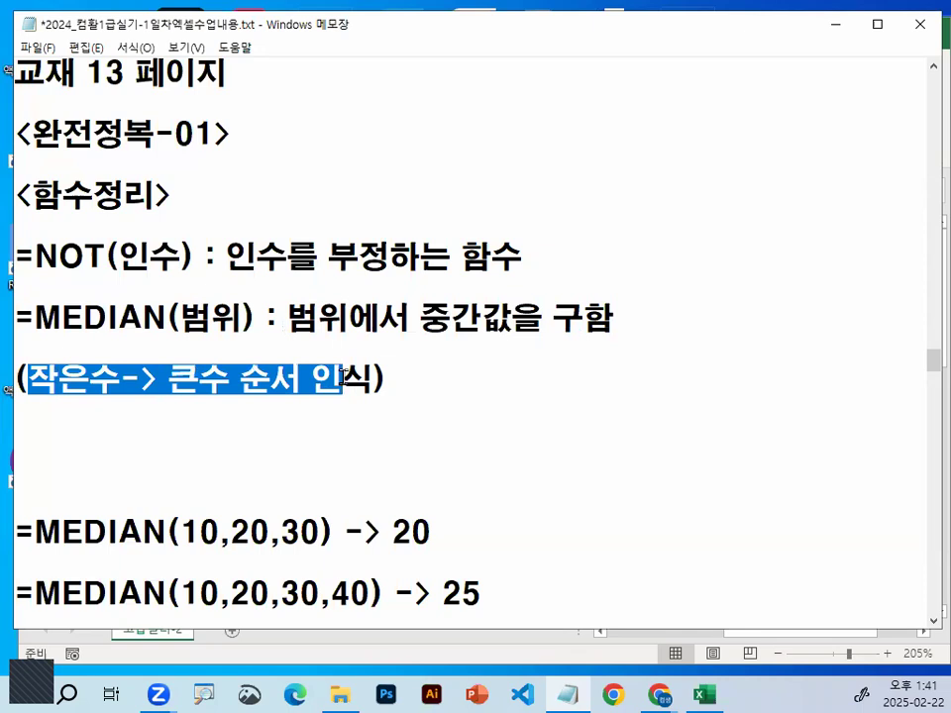
{"action": "left_click_drag", "start_coordinate": [33, 320], "coordinate": [255, 323]}
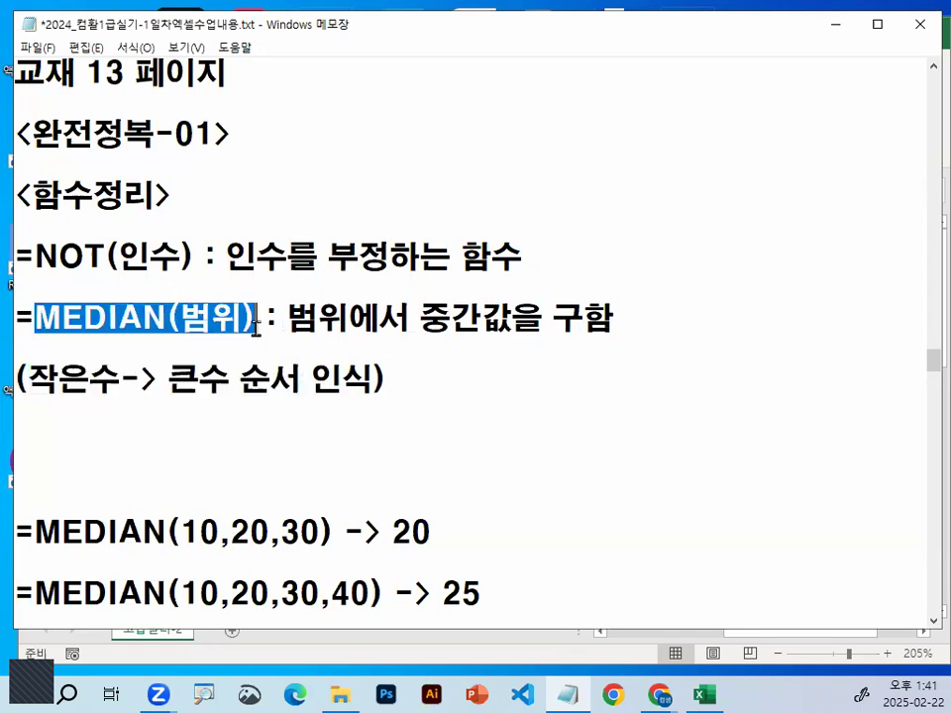
Remove the extra blank line above the MEDIAN examples and add blank lines between the dashed divider and "< 고급필터에서 함수 사용시"
{"action": "left_click", "coordinate": [169, 446]}
{"action": "key", "text": "BackSpace"}
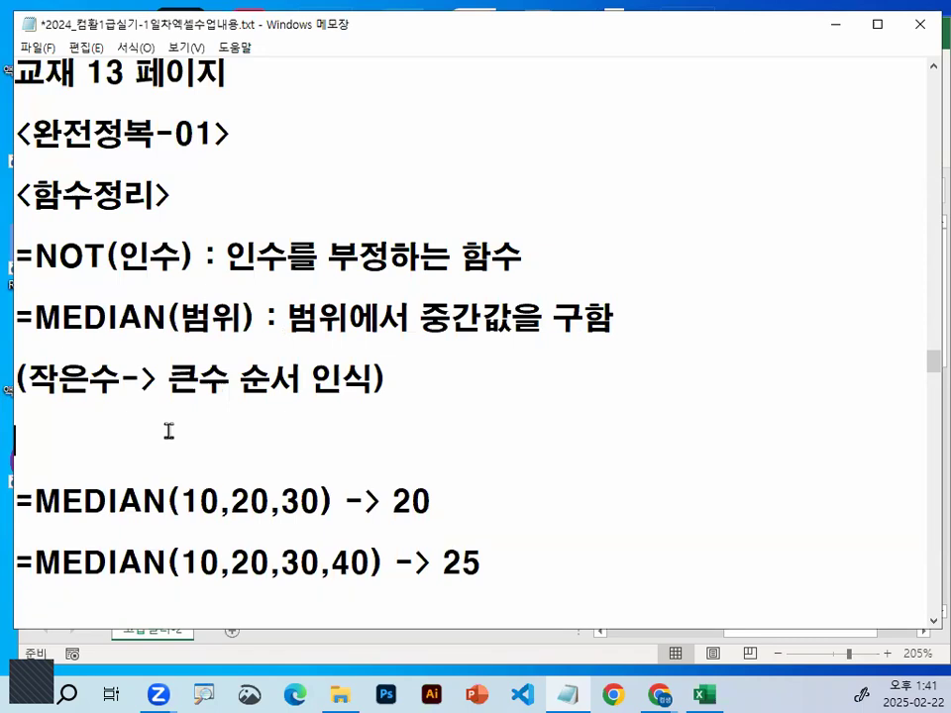
{"action": "scroll", "coordinate": [245, 440], "scroll_direction": "down", "scroll_amount": 1}
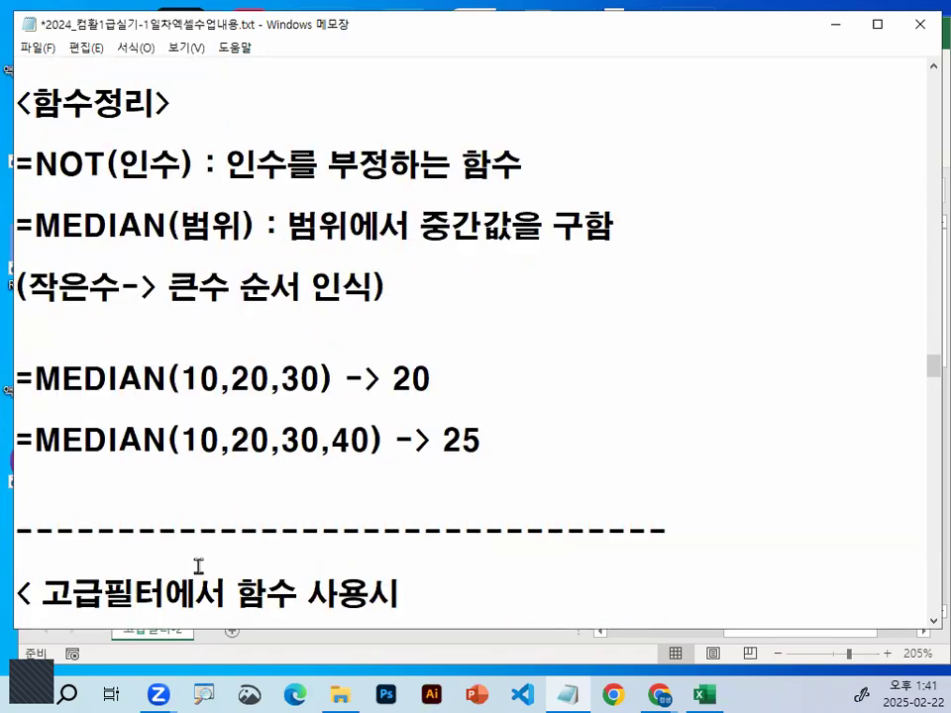
{"action": "key", "text": "Return"}
{"action": "key", "text": "Return"}
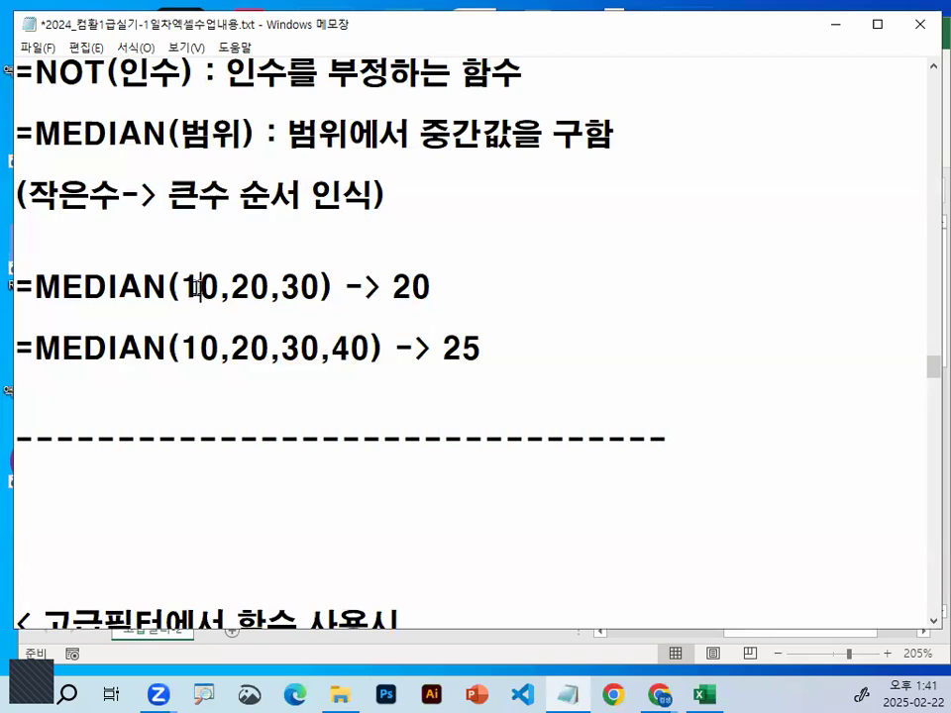
Highlight the arguments 10,20,30 in the first MEDIAN example, circle the 20 with the pen, and clear the mark
{"action": "mouse_move", "coordinate": [182, 287]}
{"action": "left_mouse_down"}
{"action": "mouse_move", "coordinate": [319, 277]}
{"action": "mouse_move", "coordinate": [272, 313]}
{"action": "mouse_move", "coordinate": [226, 268]}
{"action": "mouse_move", "coordinate": [313, 296]}
{"action": "left_mouse_up"}
{"action": "key", "text": "ctrl+1"}
{"action": "left_click", "coordinate": [248, 281]}
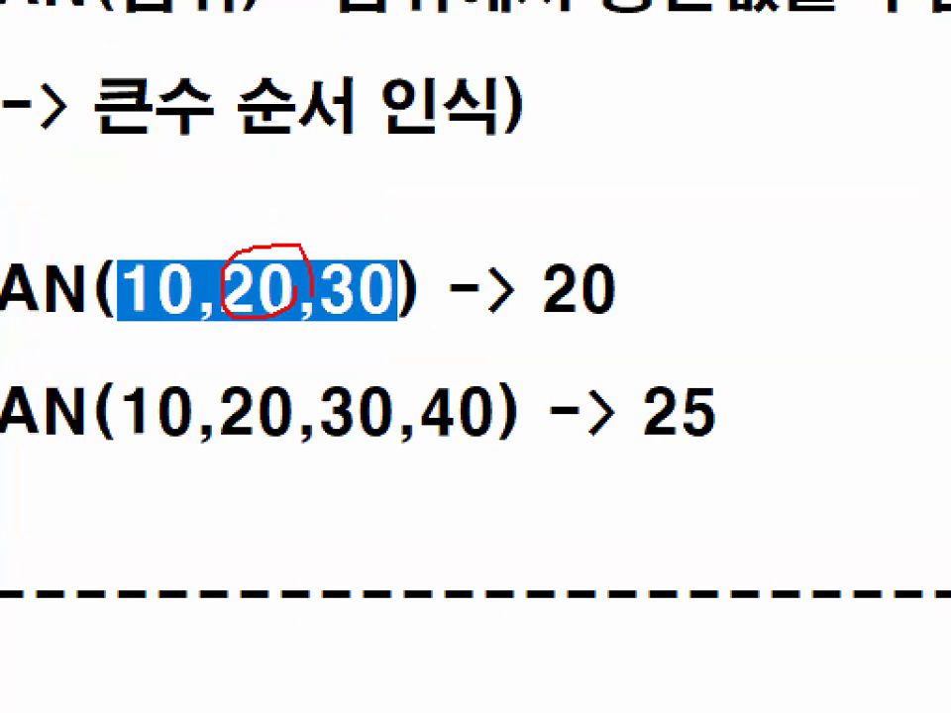
{"action": "key", "text": "Escape"}
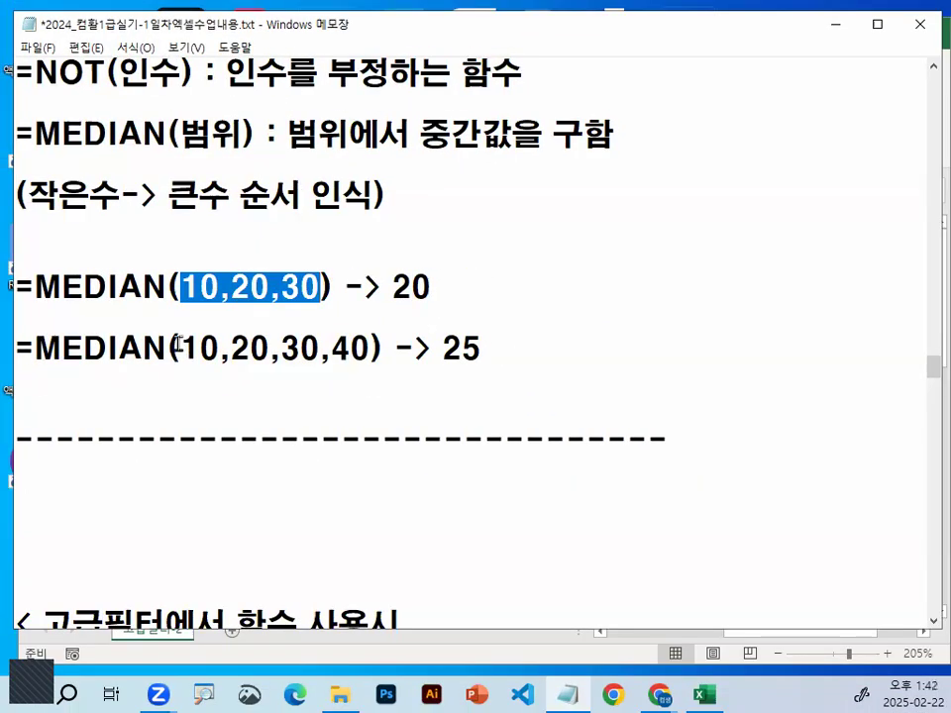
Highlight the arguments 10,20,30,40 in the second MEDIAN example, draw a check mark between 20 and 30, and clear it
{"action": "left_click_drag", "start_coordinate": [179, 343], "coordinate": [364, 346]}
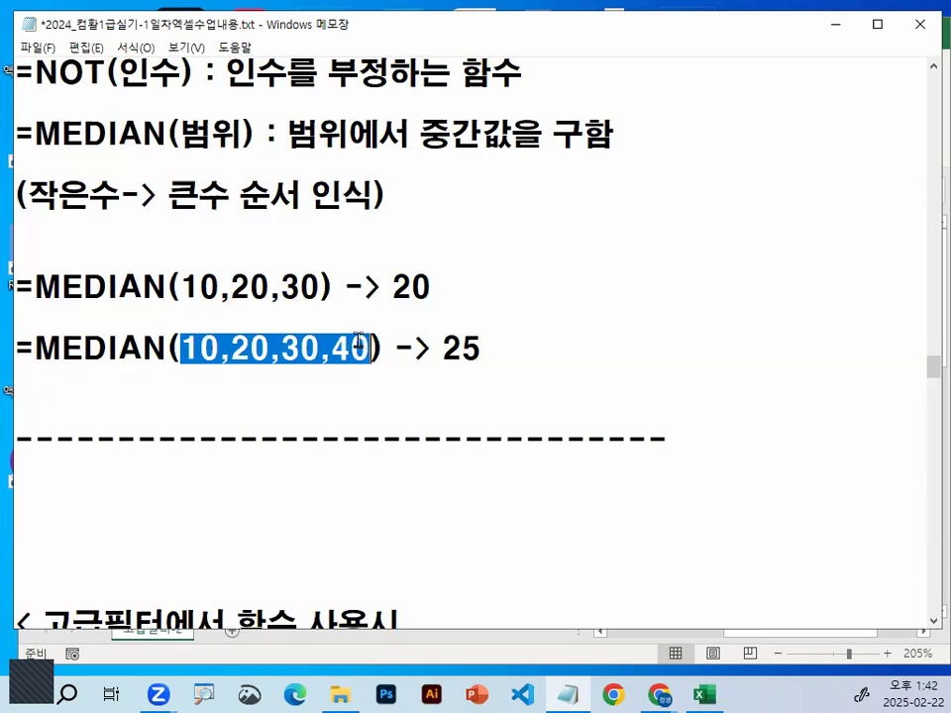
{"action": "left_click", "coordinate": [236, 341]}
{"action": "key", "text": "ctrl+1"}
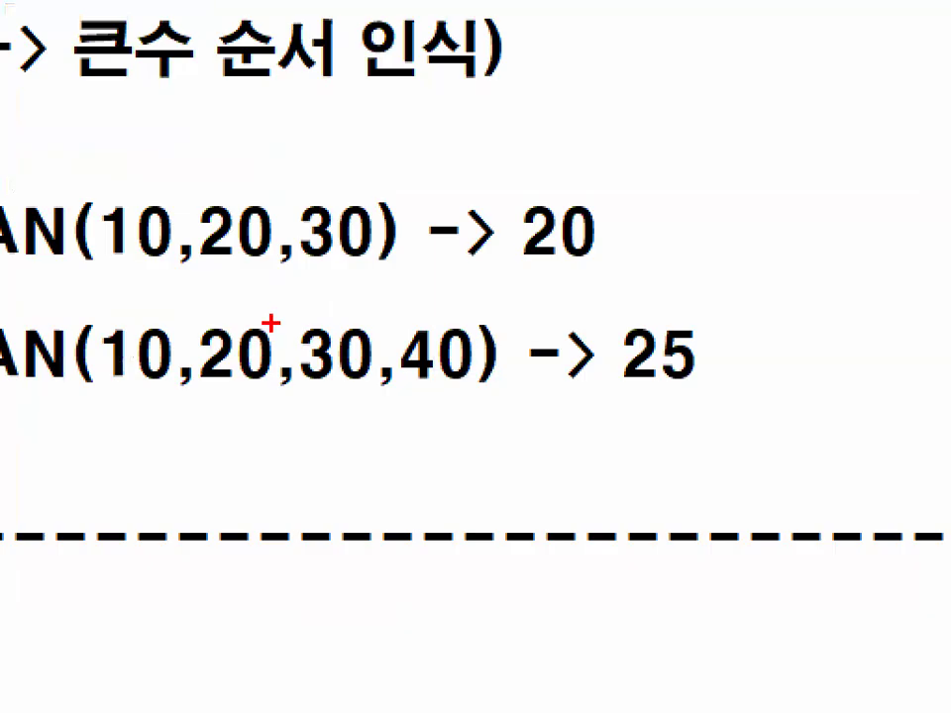
{"action": "left_click_drag", "start_coordinate": [273, 324], "coordinate": [370, 238]}
{"action": "key", "text": "Escape"}
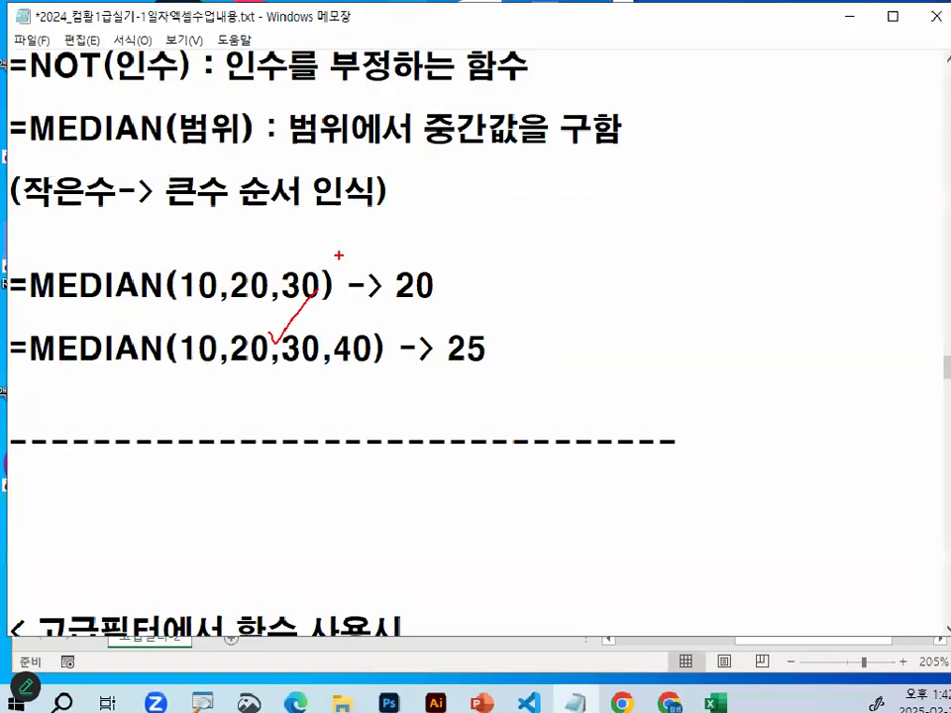
Highlight 10, 40 and the middle pair 20,30 in the second MEDIAN example, draw pen strokes around the pair, and clear them
{"action": "double_click", "coordinate": [201, 347]}
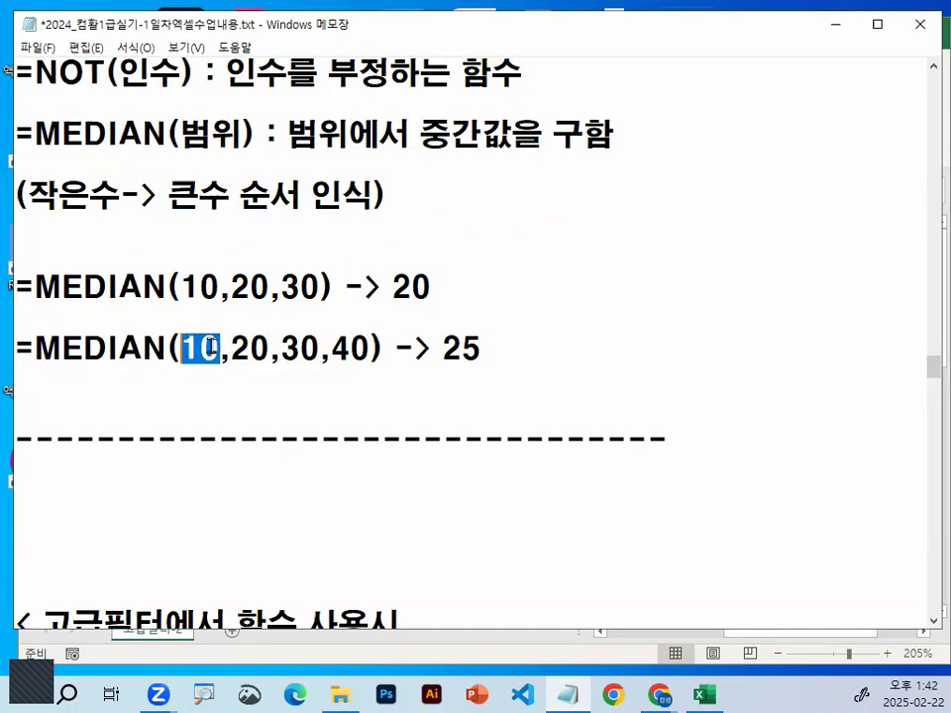
{"action": "left_click_drag", "start_coordinate": [332, 347], "coordinate": [371, 346]}
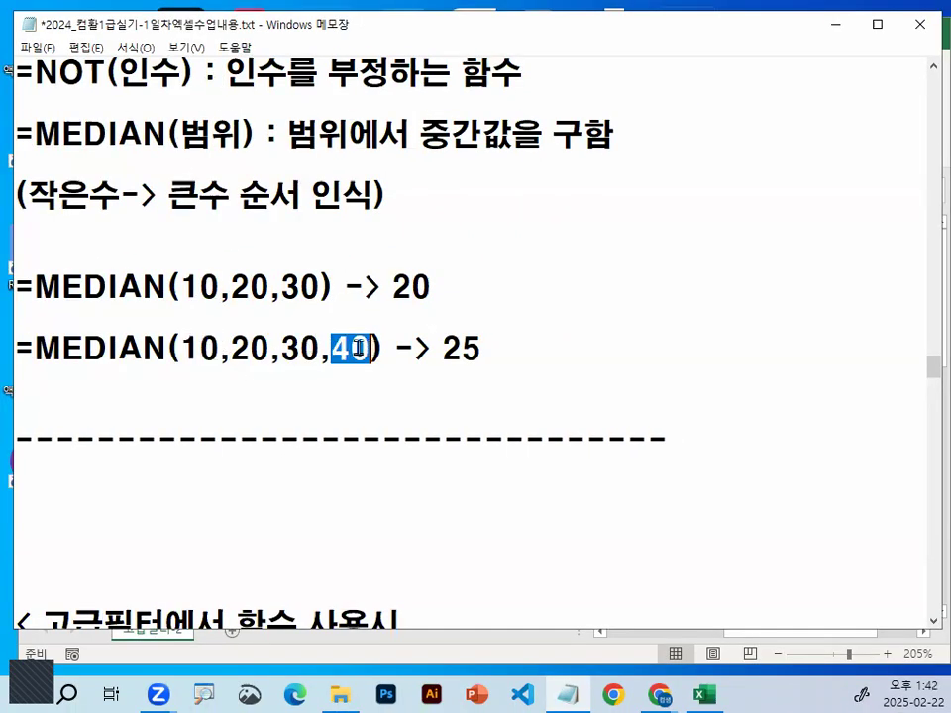
{"action": "left_click_drag", "start_coordinate": [231, 347], "coordinate": [315, 344]}
{"action": "key", "text": "ctrl+1"}
{"action": "left_click", "coordinate": [259, 365]}
{"action": "left_click_drag", "start_coordinate": [222, 383], "coordinate": [319, 381]}
{"action": "left_click_drag", "start_coordinate": [275, 349], "coordinate": [274, 414]}
{"action": "left_click_drag", "start_coordinate": [356, 340], "coordinate": [273, 472]}
{"action": "mouse_move", "coordinate": [331, 426]}
{"action": "left_mouse_down"}
{"action": "mouse_move", "coordinate": [382, 455]}
{"action": "mouse_move", "coordinate": [399, 446]}
{"action": "left_mouse_up"}
{"action": "mouse_move", "coordinate": [747, 367]}
{"action": "left_mouse_down"}
{"action": "mouse_move", "coordinate": [722, 381]}
{"action": "mouse_move", "coordinate": [733, 337]}
{"action": "left_mouse_up"}
{"action": "key", "text": "Escape"}
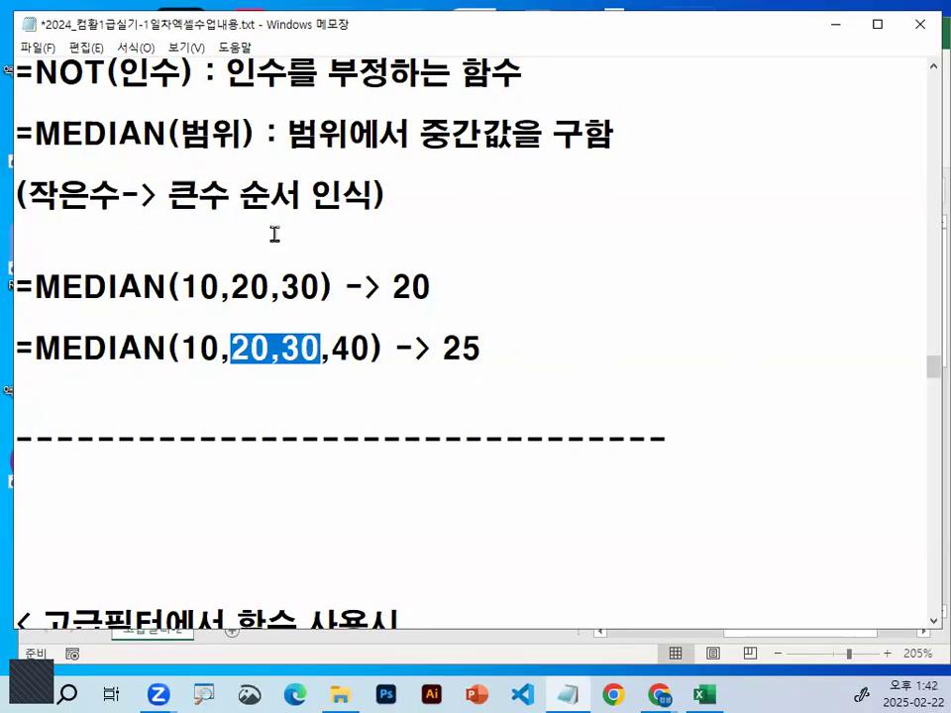
Highlight the range argument and "중간값을 구함" in the MEDIAN description line
{"action": "left_click_drag", "start_coordinate": [179, 133], "coordinate": [256, 135]}
{"action": "left_click_drag", "start_coordinate": [420, 134], "coordinate": [615, 134]}
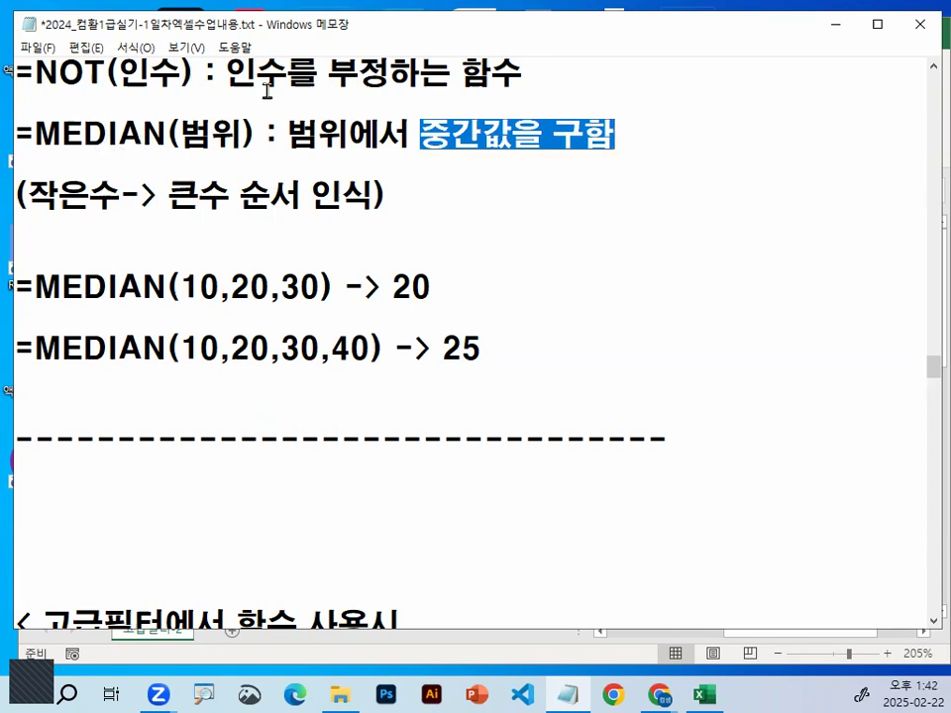
{"action": "left_click", "coordinate": [243, 166]}
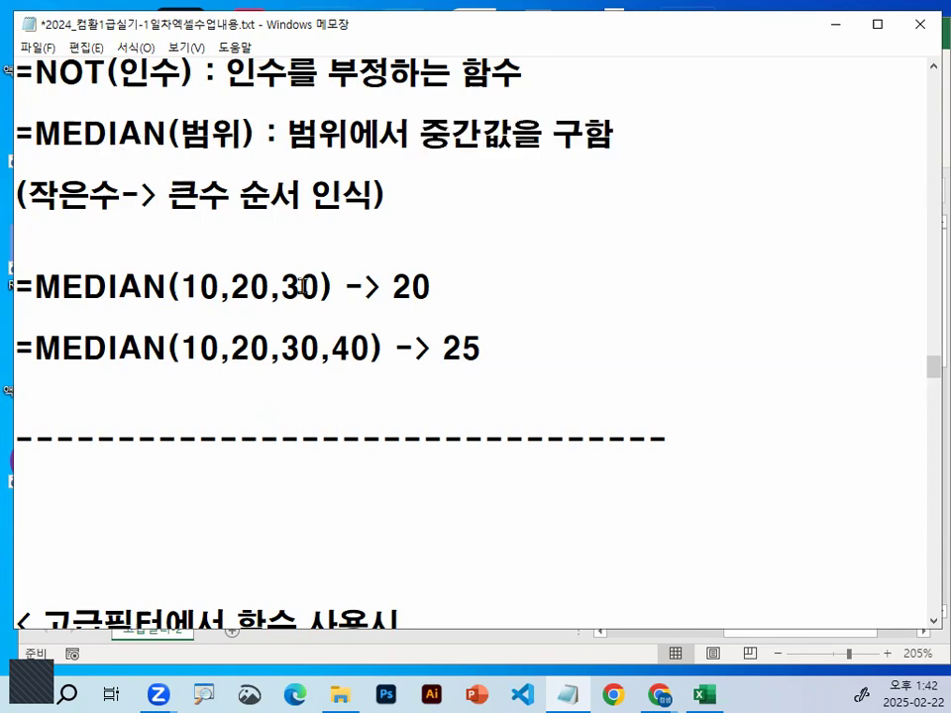
Underline the arguments of the second MEDIAN example and circle its result 25 with the pen, clearing the marks
{"action": "key", "text": "ctrl+2"}
{"action": "left_click_drag", "start_coordinate": [172, 376], "coordinate": [371, 374]}
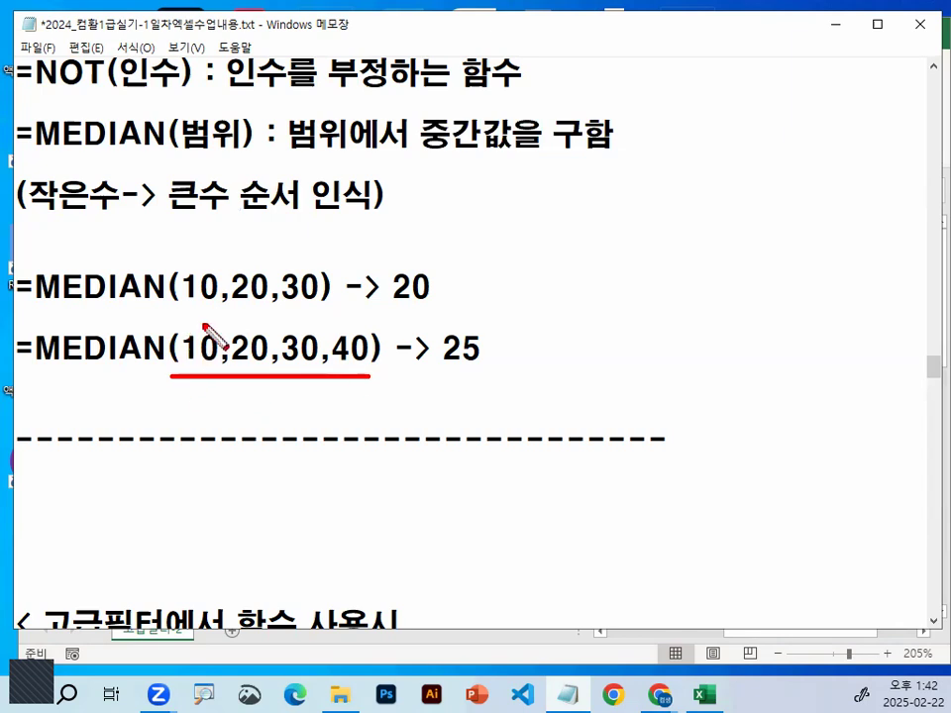
{"action": "mouse_move", "coordinate": [507, 360]}
{"action": "left_mouse_down"}
{"action": "mouse_move", "coordinate": [456, 376]}
{"action": "mouse_move", "coordinate": [496, 354]}
{"action": "left_mouse_up"}
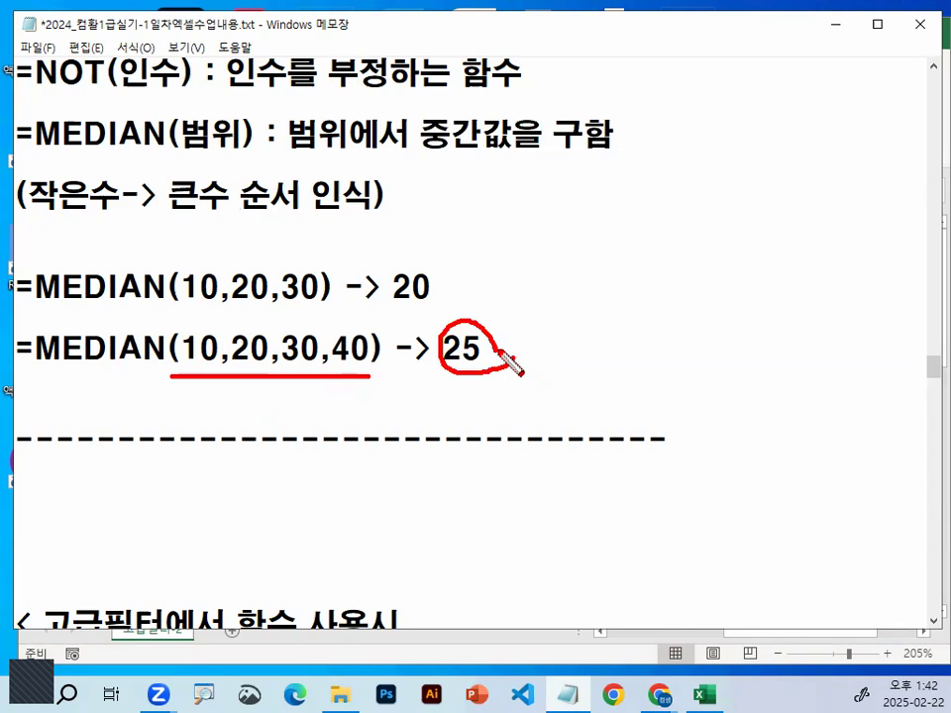
{"action": "key", "text": "Escape"}
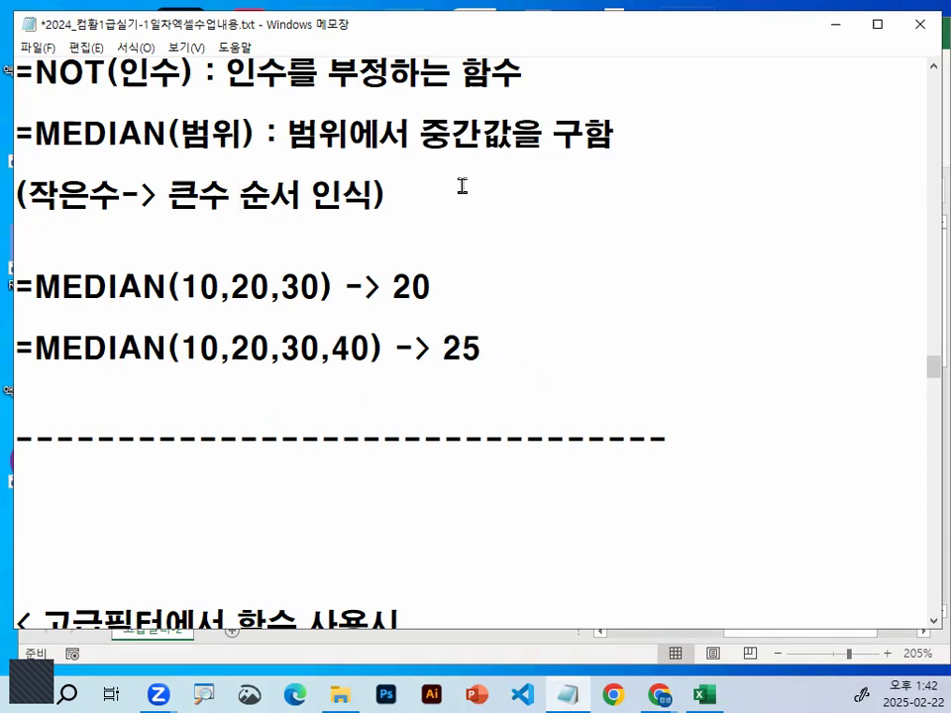
Return to the 완전정복01_문제.xlsm workbook and insert a blank column before the 입사일 column
{"action": "left_click", "coordinate": [834, 25]}
{"action": "left_click", "coordinate": [697, 227]}
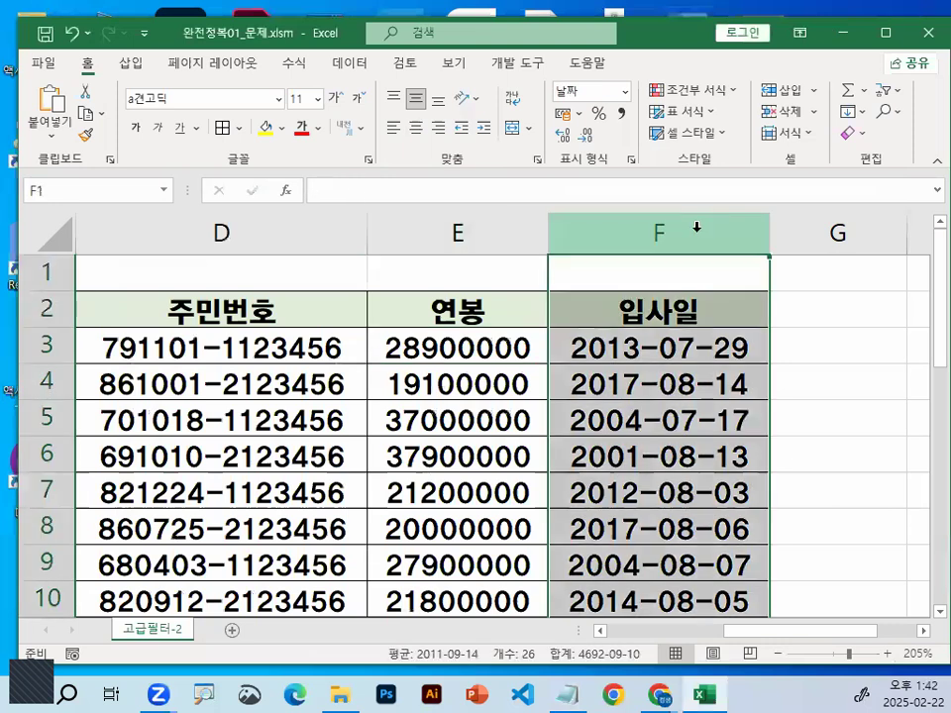
{"action": "right_click", "coordinate": [696, 227]}
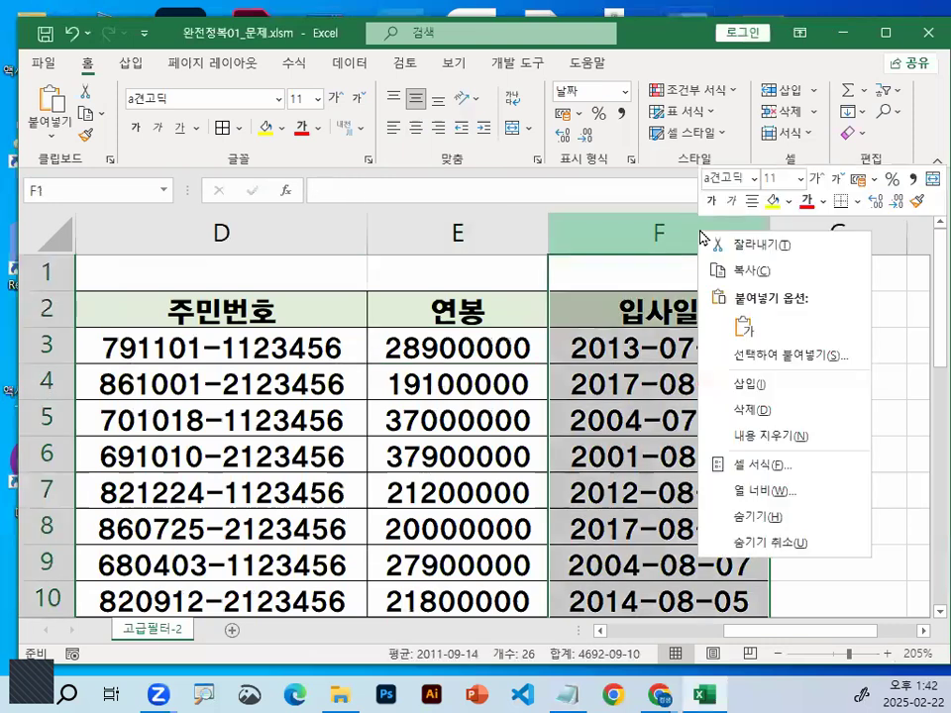
{"action": "left_click", "coordinate": [779, 387]}
{"action": "left_click", "coordinate": [628, 348]}
Select cell E3 and draw circles around its 연봉 value and the blank cell F3 with a ">" between them, clearing the marks
{"action": "left_click", "coordinate": [449, 350]}
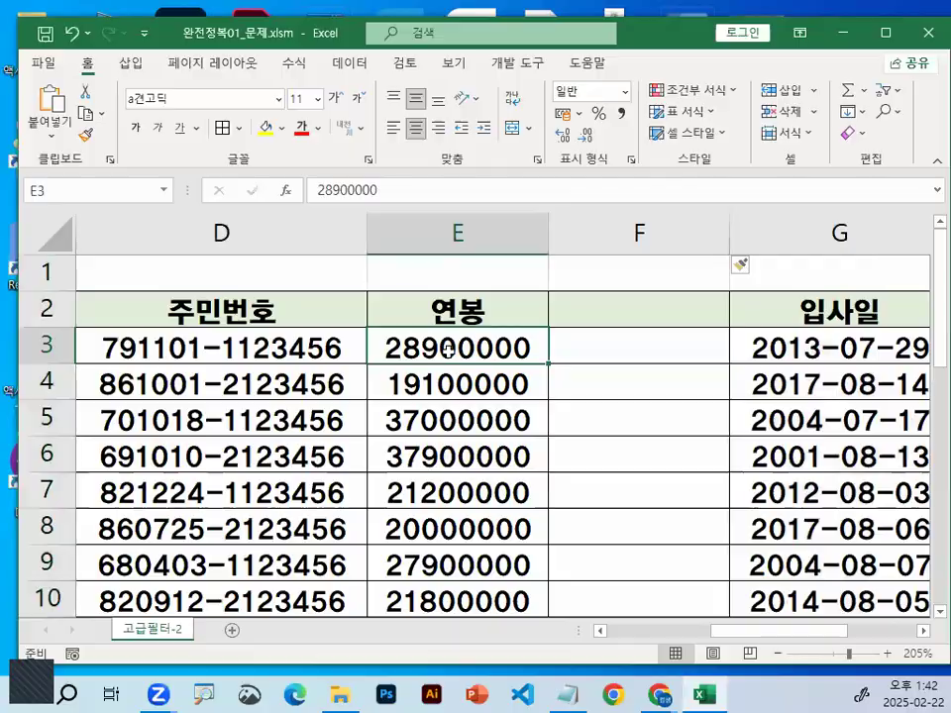
{"action": "key", "text": "ctrl+1"}
{"action": "left_click", "coordinate": [443, 349]}
{"action": "mouse_move", "coordinate": [600, 361]}
{"action": "left_mouse_down"}
{"action": "mouse_move", "coordinate": [383, 283]}
{"action": "mouse_move", "coordinate": [599, 363]}
{"action": "left_mouse_up"}
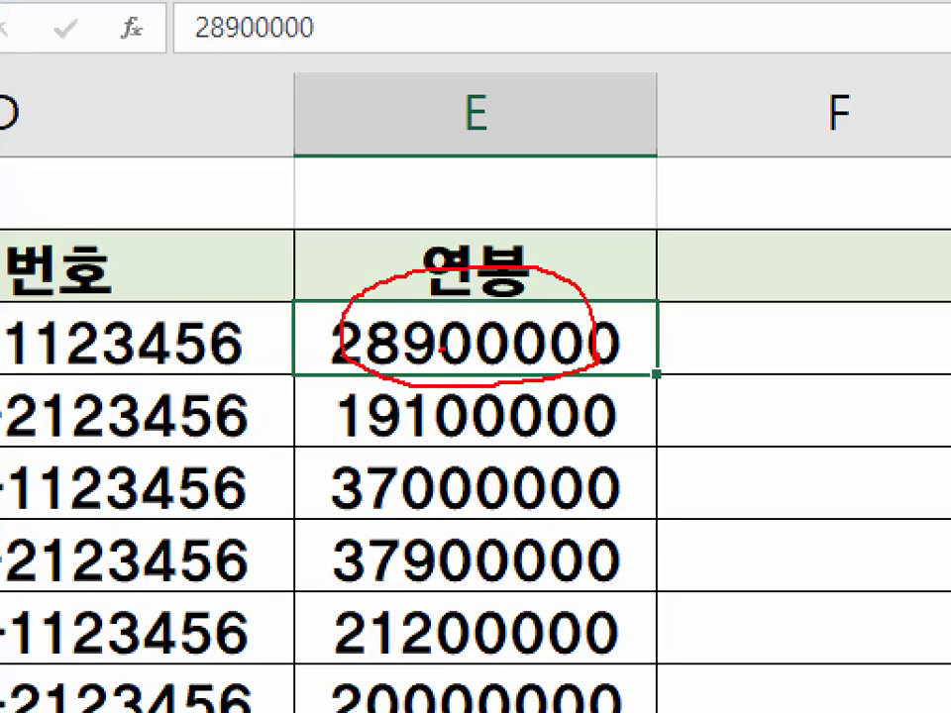
{"action": "left_click_drag", "start_coordinate": [646, 275], "coordinate": [682, 361]}
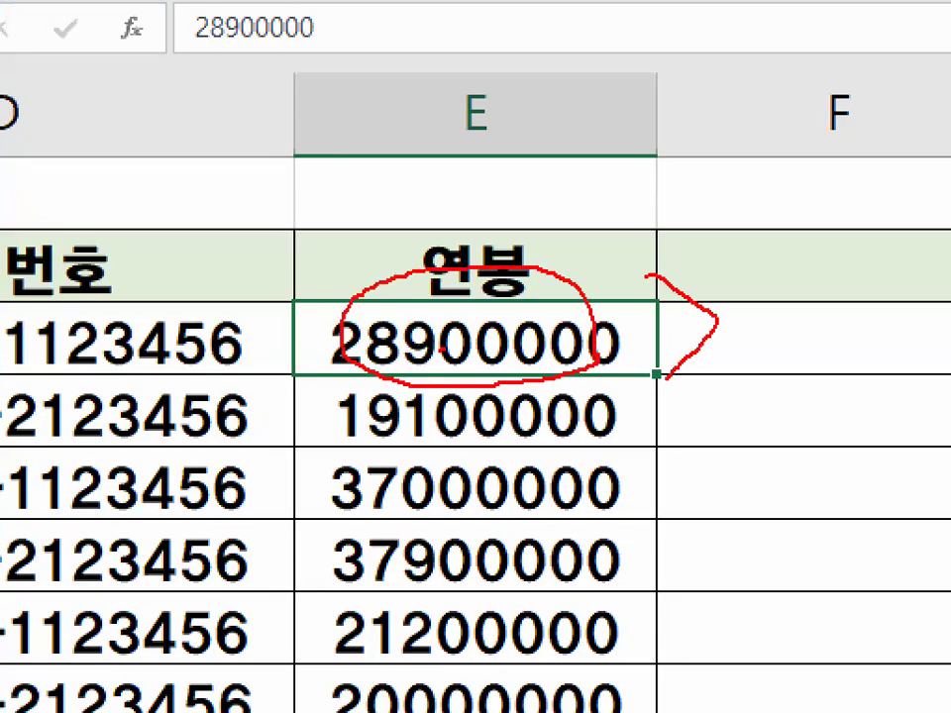
{"action": "mouse_move", "coordinate": [892, 349]}
{"action": "left_mouse_down"}
{"action": "mouse_move", "coordinate": [754, 331]}
{"action": "mouse_move", "coordinate": [891, 264]}
{"action": "mouse_move", "coordinate": [924, 359]}
{"action": "left_mouse_up"}
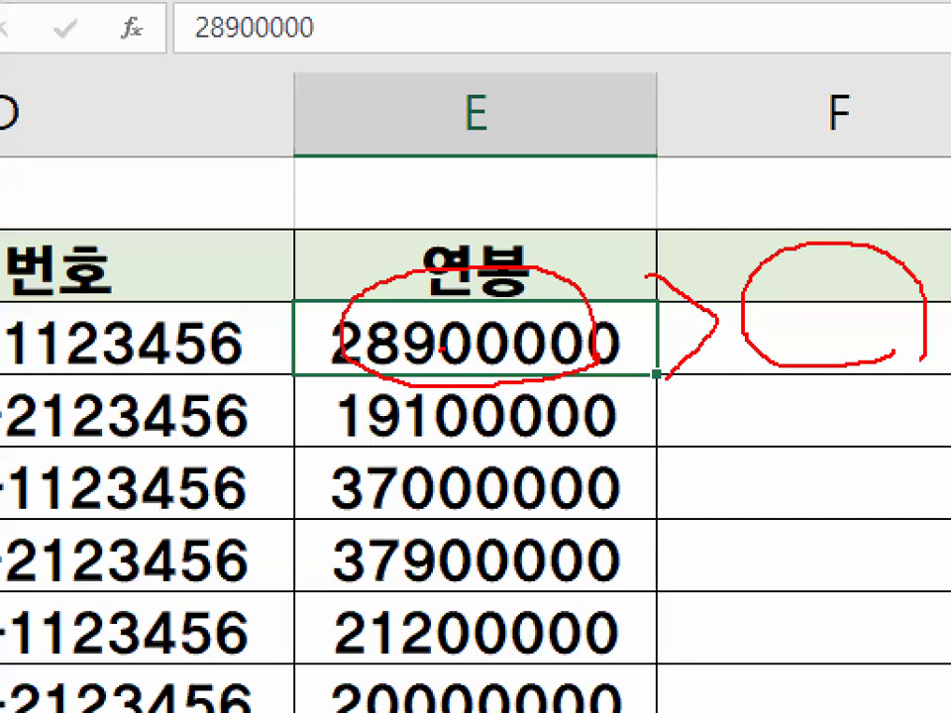
{"action": "left_click_drag", "start_coordinate": [605, 267], "coordinate": [659, 372]}
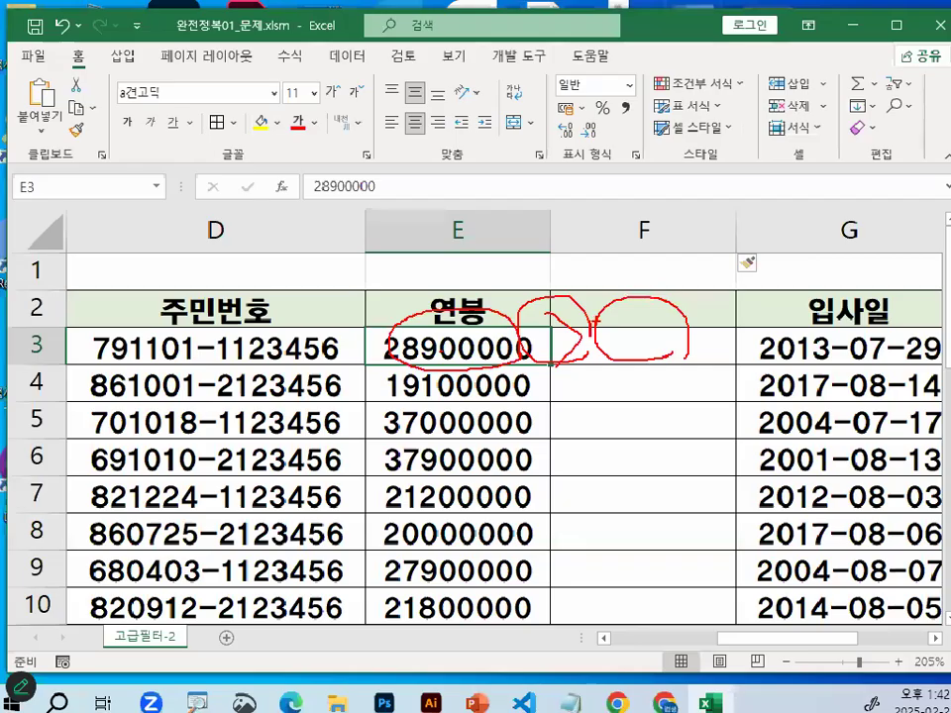
Select the blank cell F3, circle it with the pen, and clear the mark
{"action": "left_click", "coordinate": [788, 331]}
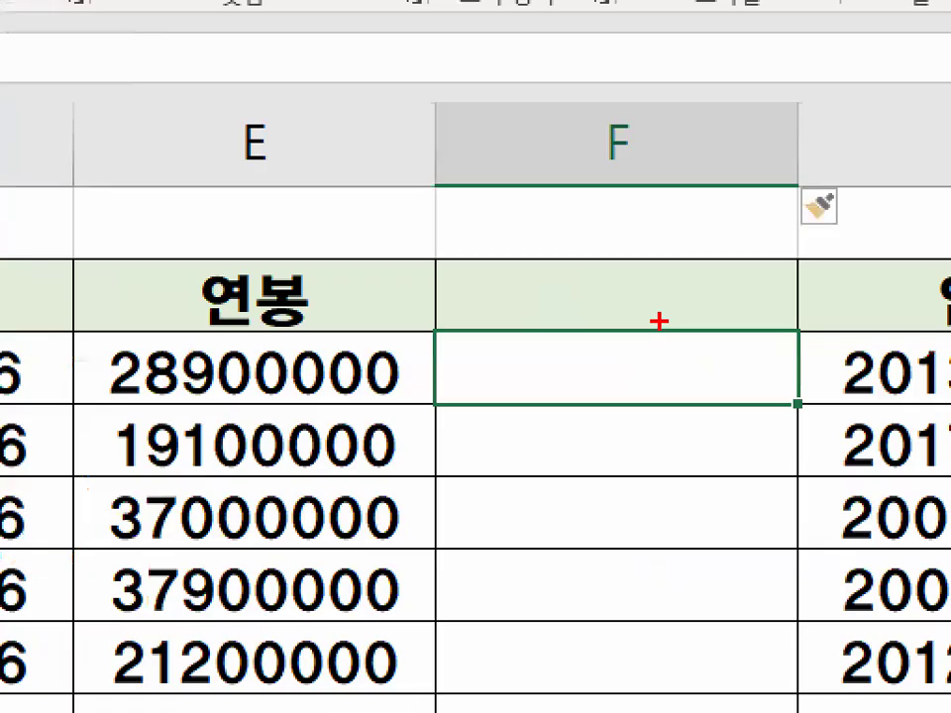
{"action": "left_click_drag", "start_coordinate": [660, 323], "coordinate": [699, 342]}
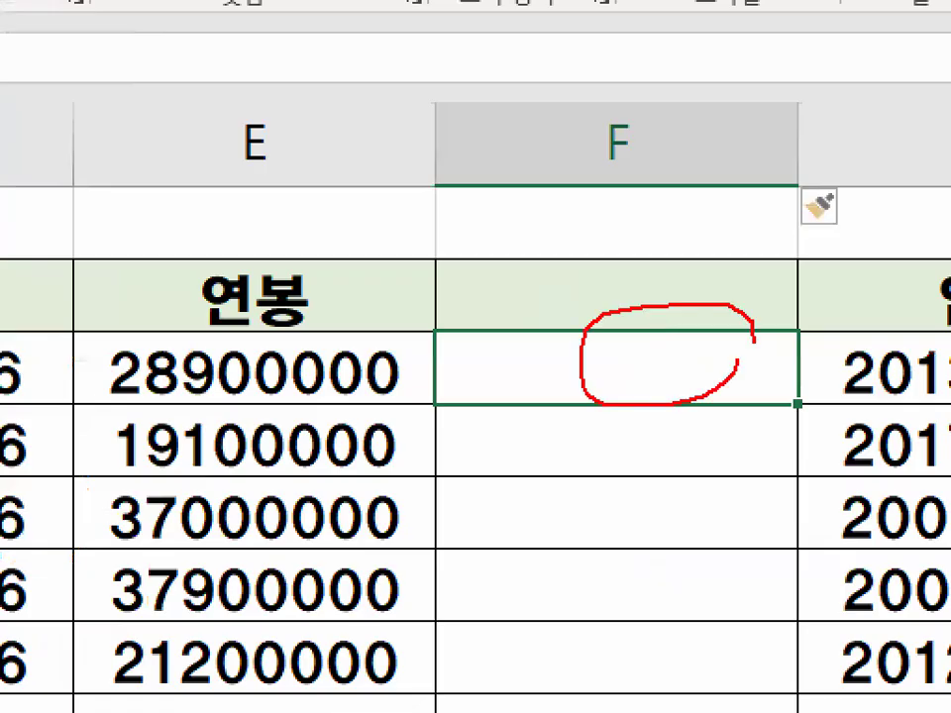
{"action": "scroll", "coordinate": [690, 292], "scroll_direction": "down", "scroll_amount": 1}
{"action": "scroll", "coordinate": [689, 292], "scroll_direction": "up", "scroll_amount": 1}
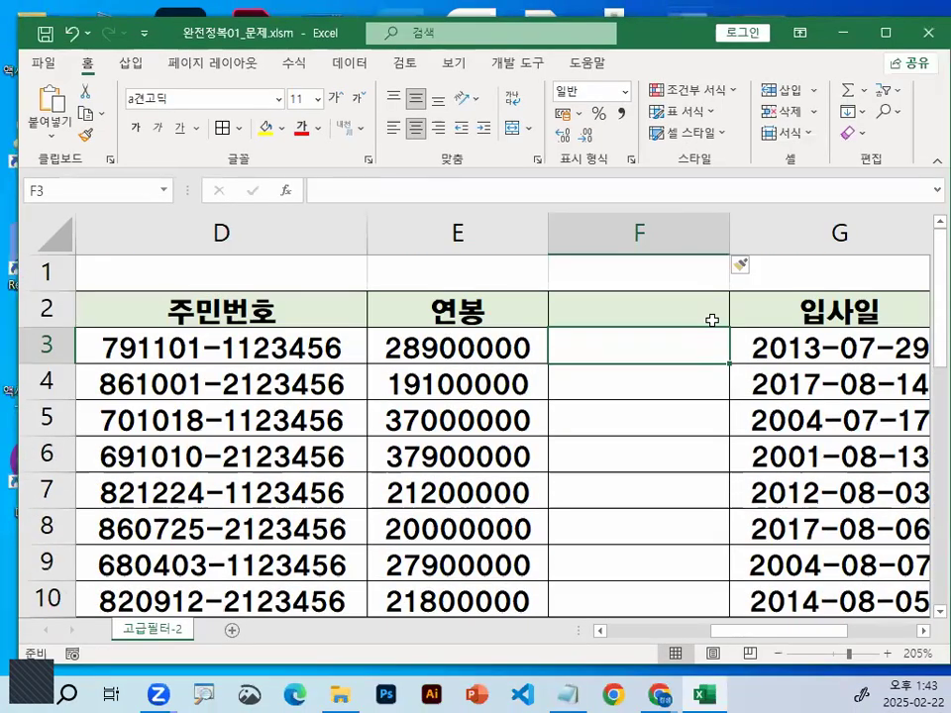
Enter =MEDIAN(E3:E27) in cell F3 to calculate the 연봉 median, and reselect the cell
{"action": "type", "text": "=\\M"}
{"action": "key", "text": "BackSpace"}
{"action": "key", "text": "BackSpace"}
{"action": "type", "text": "ㅡㄷ"}
{"action": "key", "text": "BackSpace"}
{"action": "key", "text": "BackSpace"}
{"action": "type", "text": "ME"}
{"action": "key", "text": "Tab"}
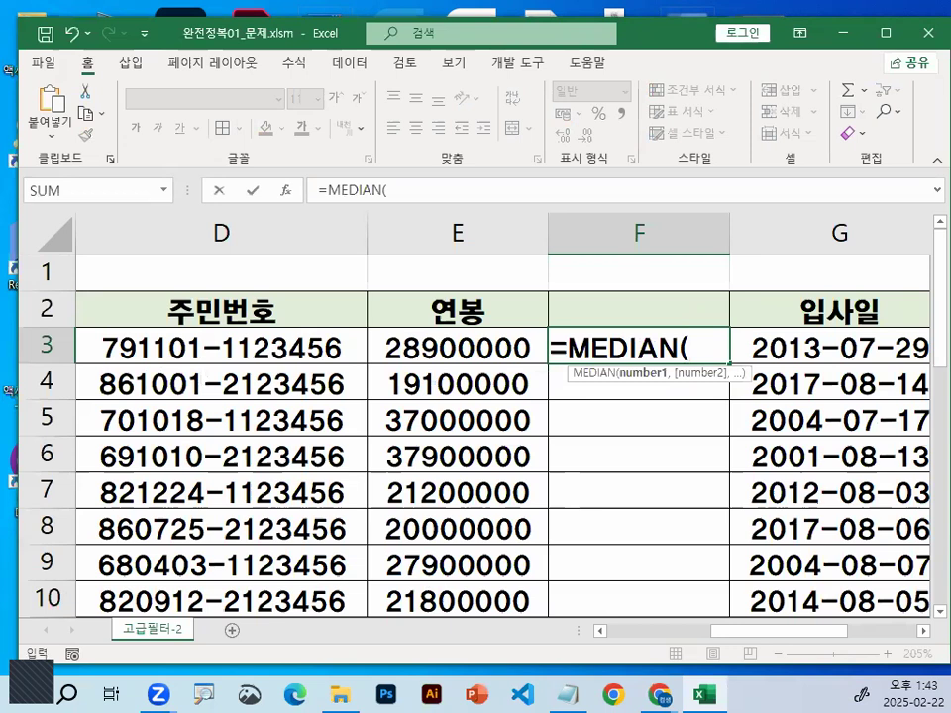
{"action": "left_click_drag", "start_coordinate": [396, 347], "coordinate": [508, 557]}
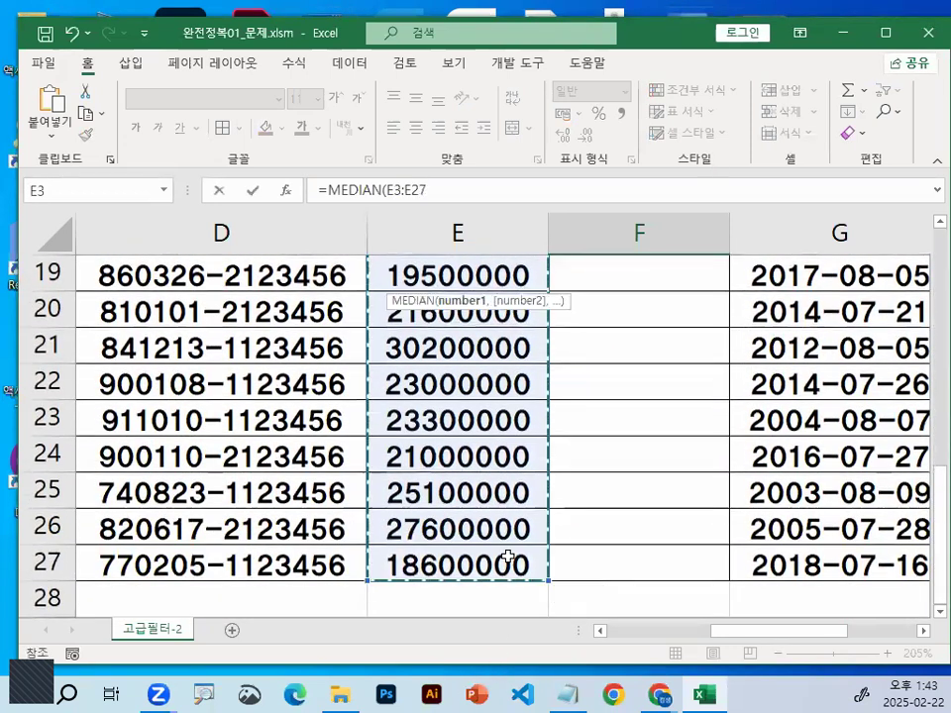
{"action": "key", "text": "Return"}
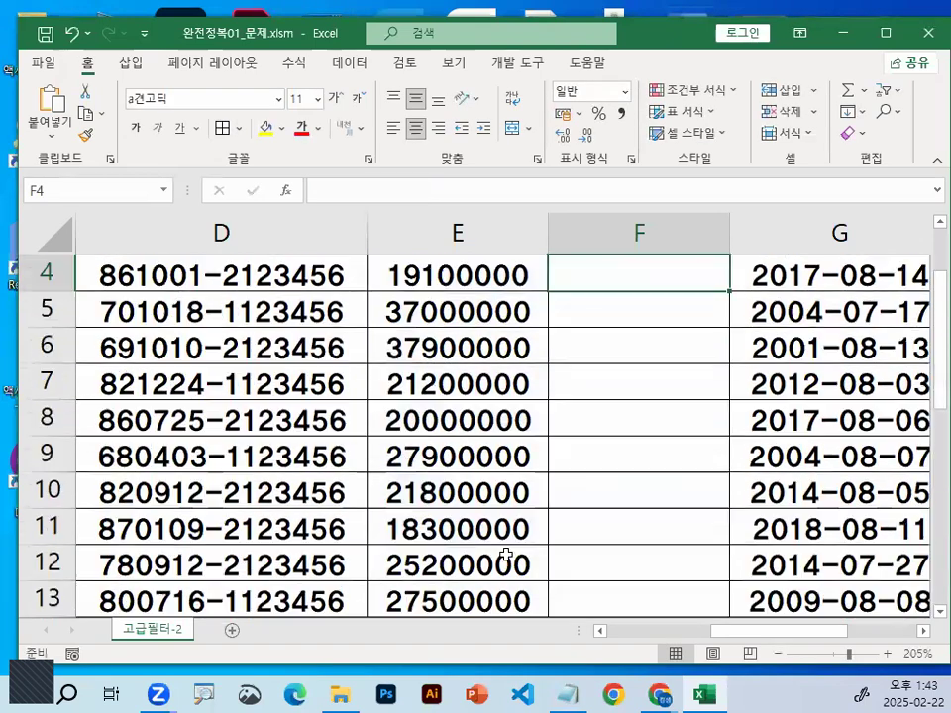
{"action": "scroll", "coordinate": [513, 546], "scroll_direction": "up", "scroll_amount": 1}
{"action": "left_click", "coordinate": [611, 340]}
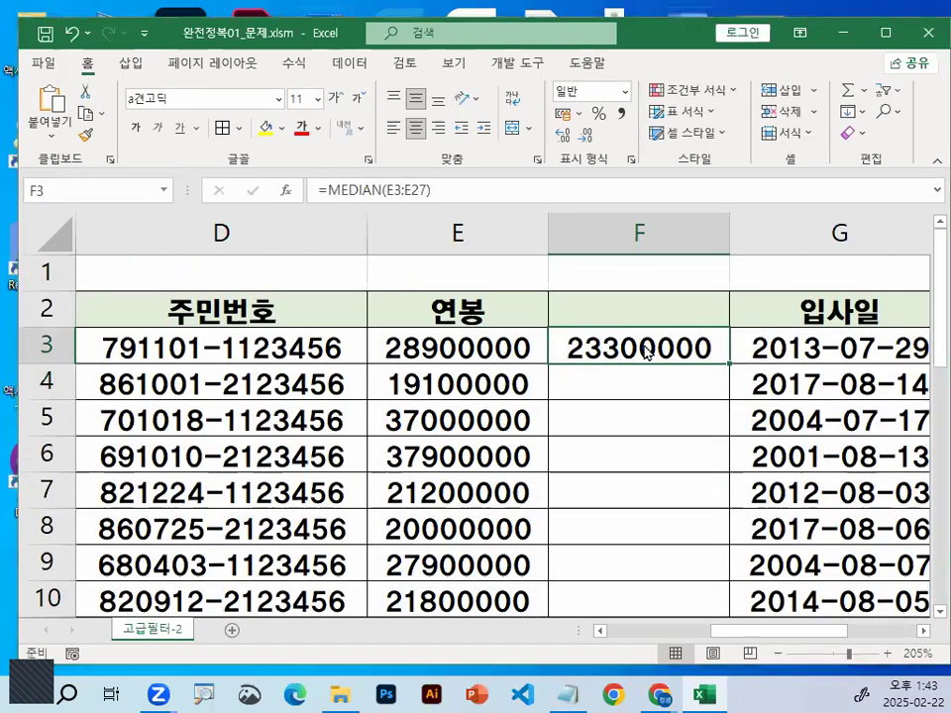
Mark the comparison between the 연봉 value in E3 and the median in F3 with the pen, clearing the marks
{"action": "left_click_drag", "start_coordinate": [374, 378], "coordinate": [297, 347]}
{"action": "mouse_move", "coordinate": [758, 339]}
{"action": "left_mouse_down"}
{"action": "mouse_move", "coordinate": [701, 375]}
{"action": "mouse_move", "coordinate": [540, 371]}
{"action": "mouse_move", "coordinate": [732, 286]}
{"action": "mouse_move", "coordinate": [771, 361]}
{"action": "left_mouse_up"}
{"action": "mouse_move", "coordinate": [426, 308]}
{"action": "left_mouse_down"}
{"action": "mouse_move", "coordinate": [470, 345]}
{"action": "mouse_move", "coordinate": [433, 389]}
{"action": "left_mouse_up"}
{"action": "mouse_move", "coordinate": [287, 309]}
{"action": "left_mouse_down"}
{"action": "mouse_move", "coordinate": [109, 297]}
{"action": "mouse_move", "coordinate": [214, 250]}
{"action": "left_mouse_up"}
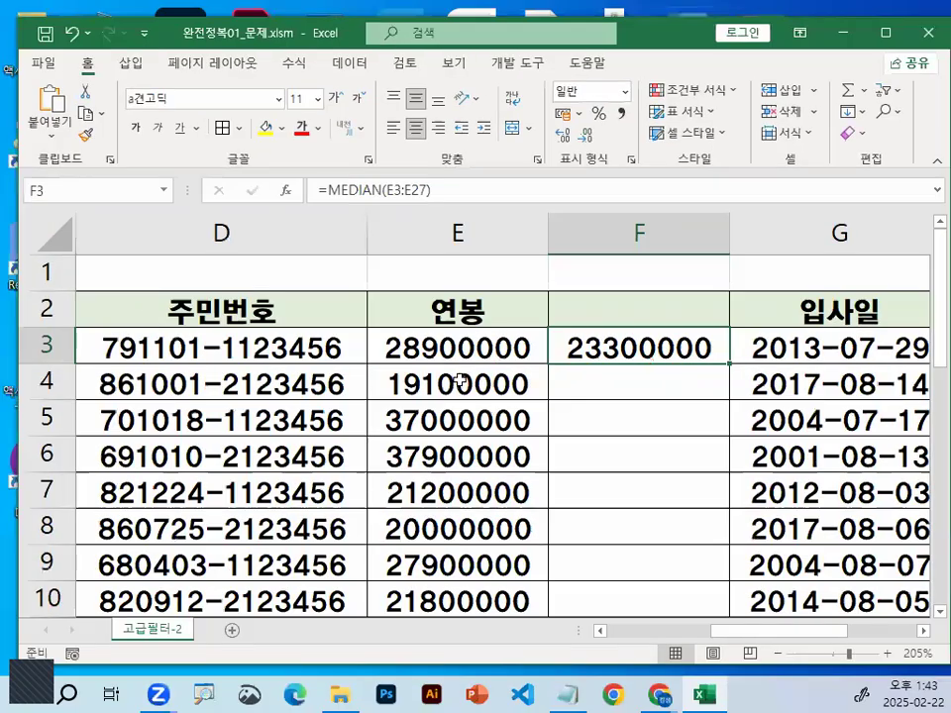
Mark the 연봉 value in E4 with the pen, clear it, and compare cells E3 through E8 one by one with the median in F3
{"action": "left_click", "coordinate": [463, 380]}
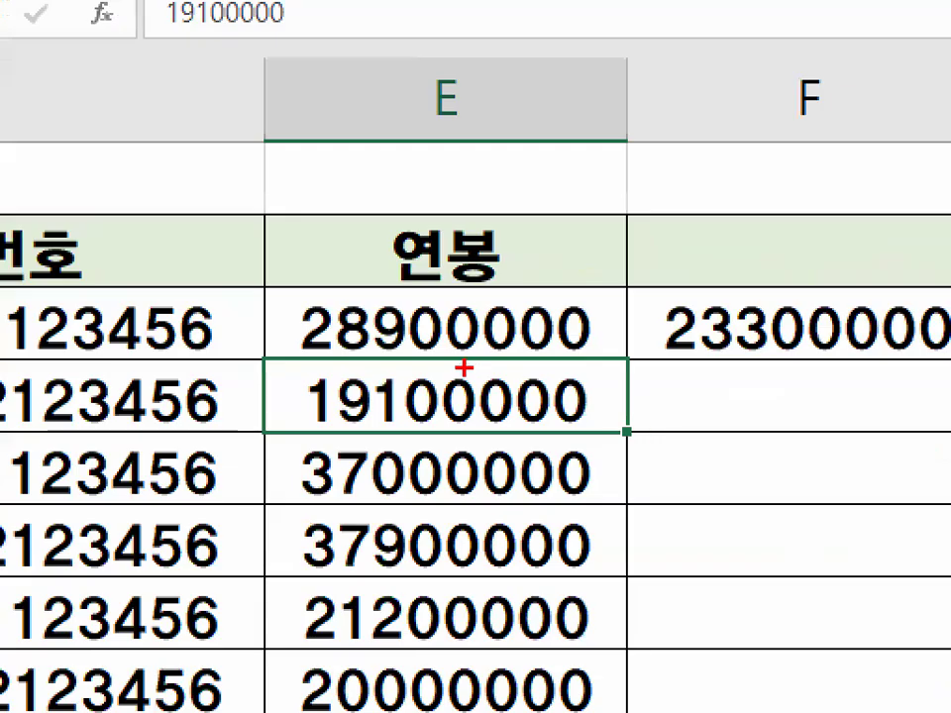
{"action": "mouse_move", "coordinate": [487, 370]}
{"action": "left_mouse_down"}
{"action": "mouse_move", "coordinate": [457, 369]}
{"action": "mouse_move", "coordinate": [455, 417]}
{"action": "mouse_move", "coordinate": [489, 393]}
{"action": "left_mouse_up"}
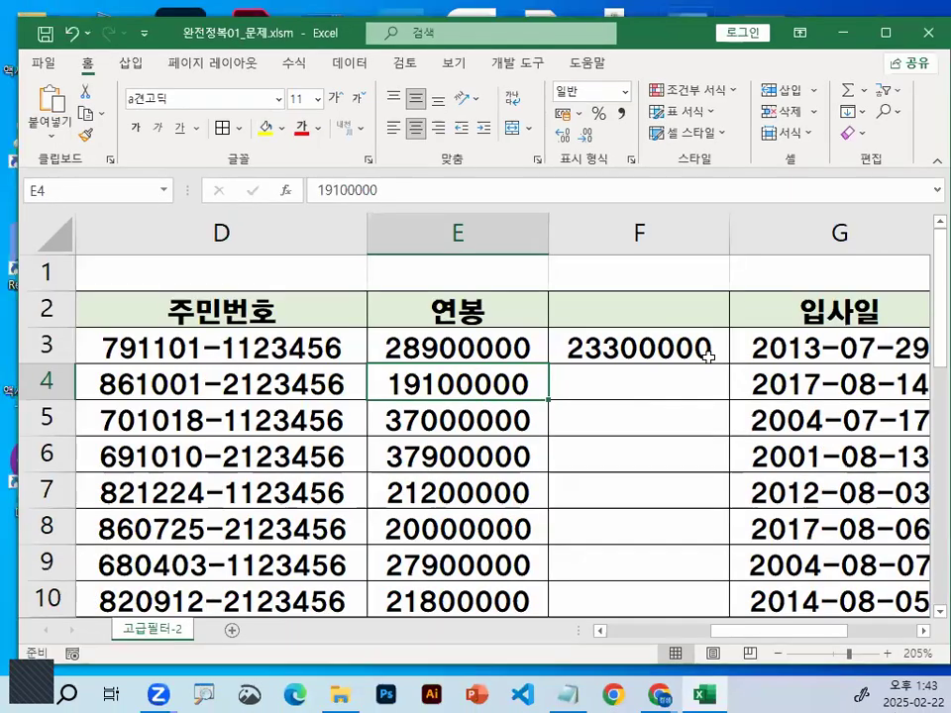
{"action": "left_click", "coordinate": [709, 356]}
{"action": "left_click", "coordinate": [470, 353]}
{"action": "left_click", "coordinate": [466, 384]}
{"action": "left_click", "coordinate": [465, 421]}
{"action": "left_click", "coordinate": [464, 457]}
{"action": "left_click", "coordinate": [466, 492]}
{"action": "left_click", "coordinate": [465, 513]}
{"action": "left_click", "coordinate": [459, 345]}
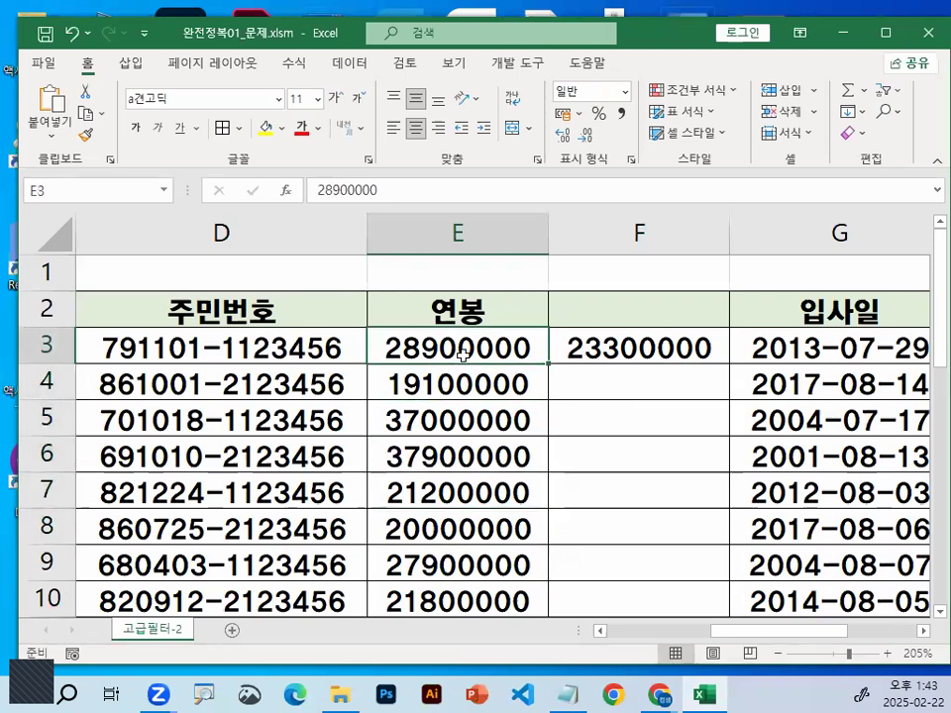
Make row 1 taller, begin a reference to E3 in cell E1, circle the reference with the pen, and cancel the entry
{"action": "left_click_drag", "start_coordinate": [63, 313], "coordinate": [63, 315]}
{"action": "left_click", "coordinate": [452, 297]}
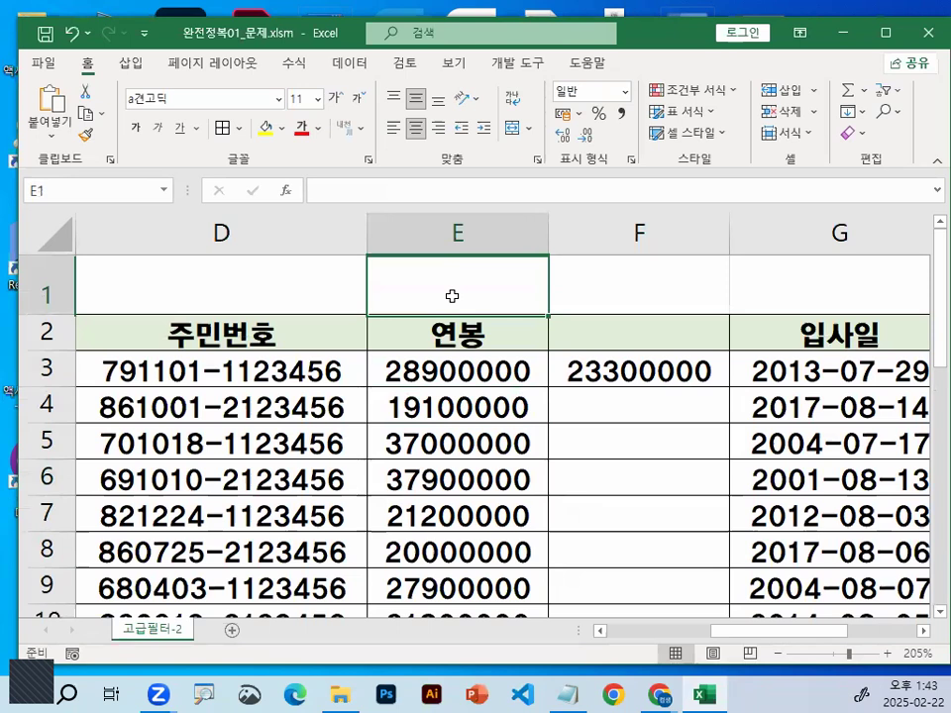
{"action": "type", "text": "="}
{"action": "left_click", "coordinate": [456, 366]}
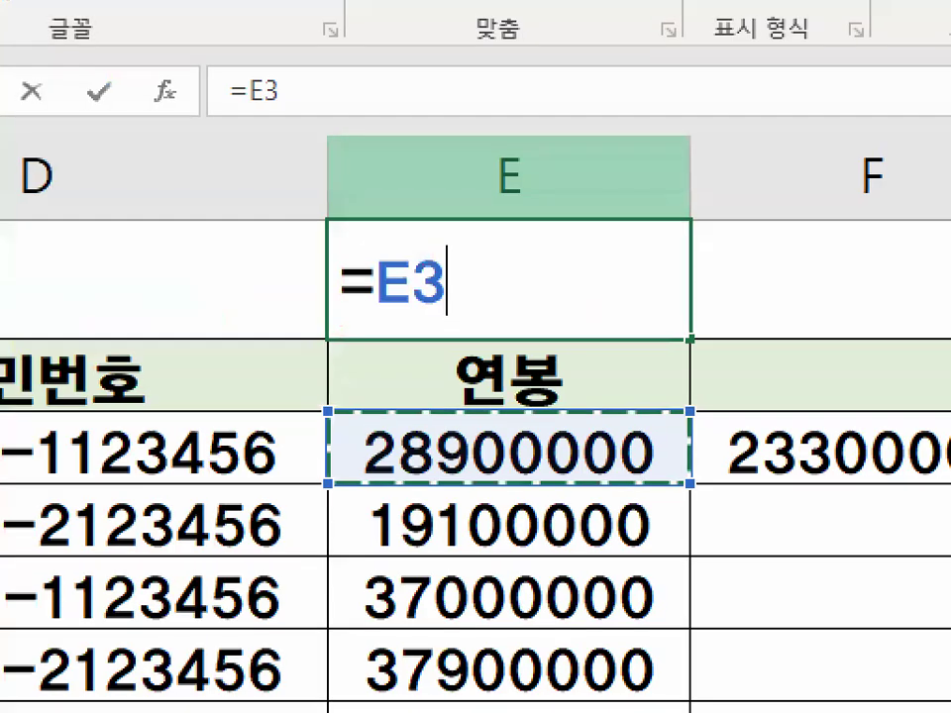
{"action": "left_click", "coordinate": [405, 287]}
{"action": "left_click_drag", "start_coordinate": [442, 289], "coordinate": [393, 264]}
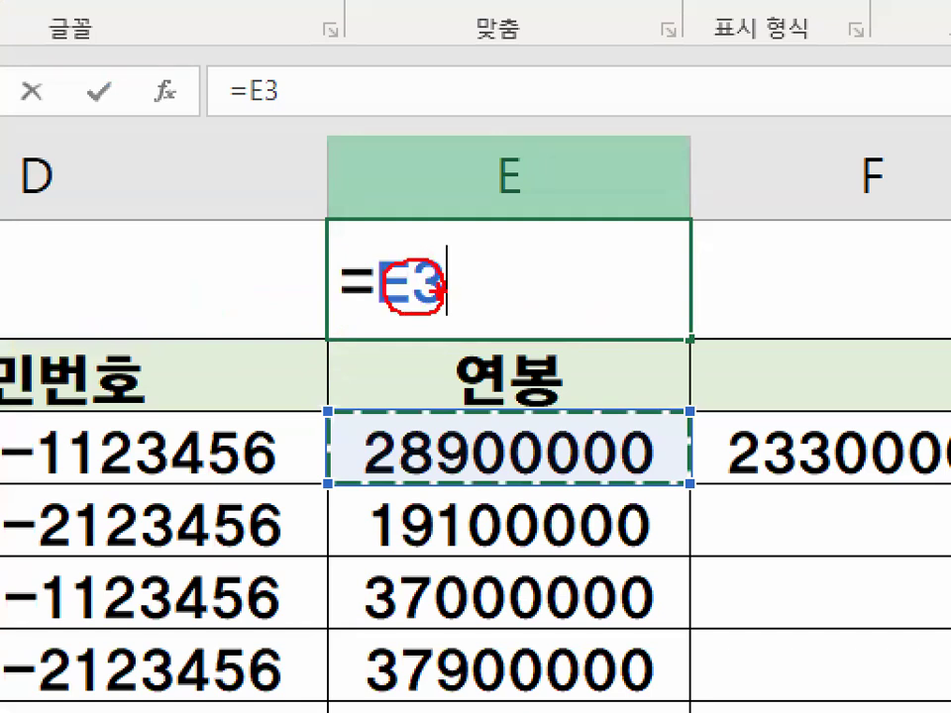
{"action": "key", "text": "Escape"}
{"action": "key", "text": "Escape"}
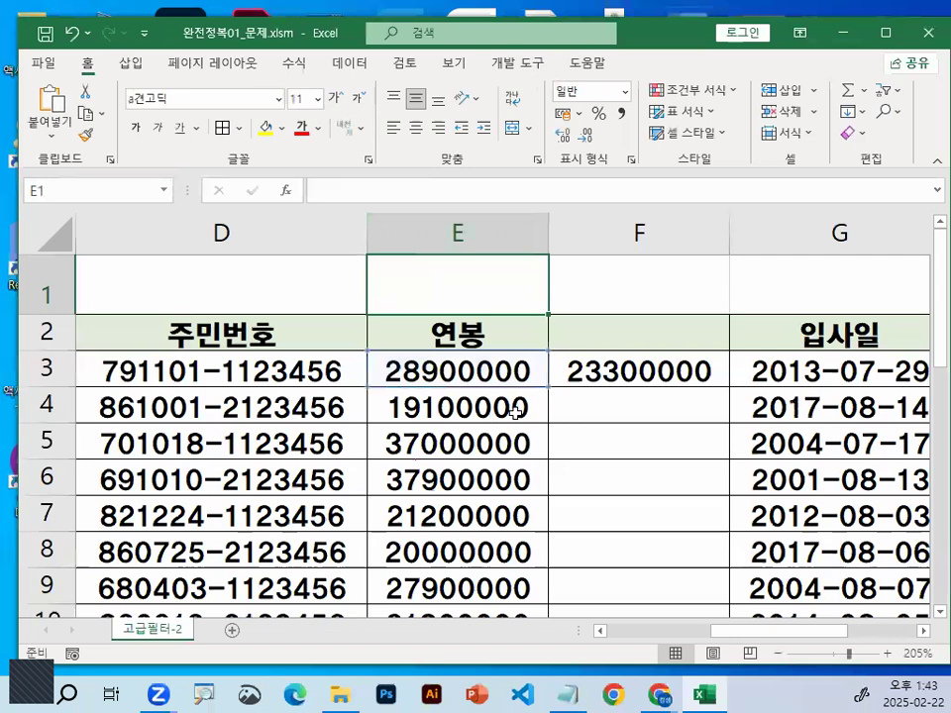
Switch to the Notepad lesson notes and find the "엑셀 주소형식 3가지" section, highlighting its heading
{"action": "key", "text": "alt+Tab"}
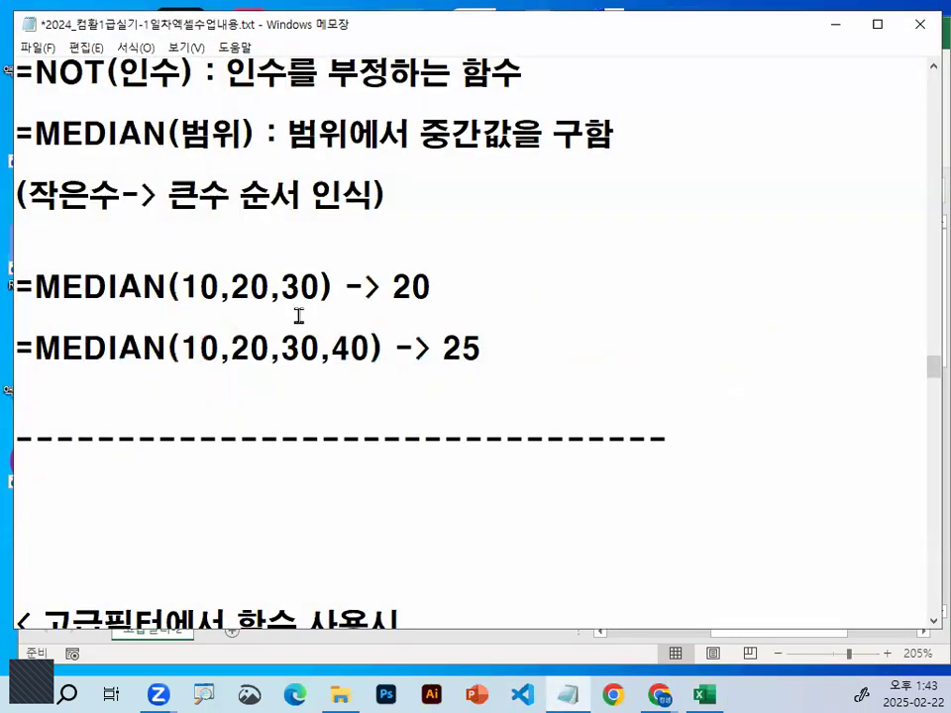
{"action": "scroll", "coordinate": [298, 315], "scroll_direction": "down", "scroll_amount": 10}
{"action": "scroll", "coordinate": [299, 314], "scroll_direction": "up", "scroll_amount": 10}
{"action": "scroll", "coordinate": [300, 311], "scroll_direction": "down", "scroll_amount": 2}
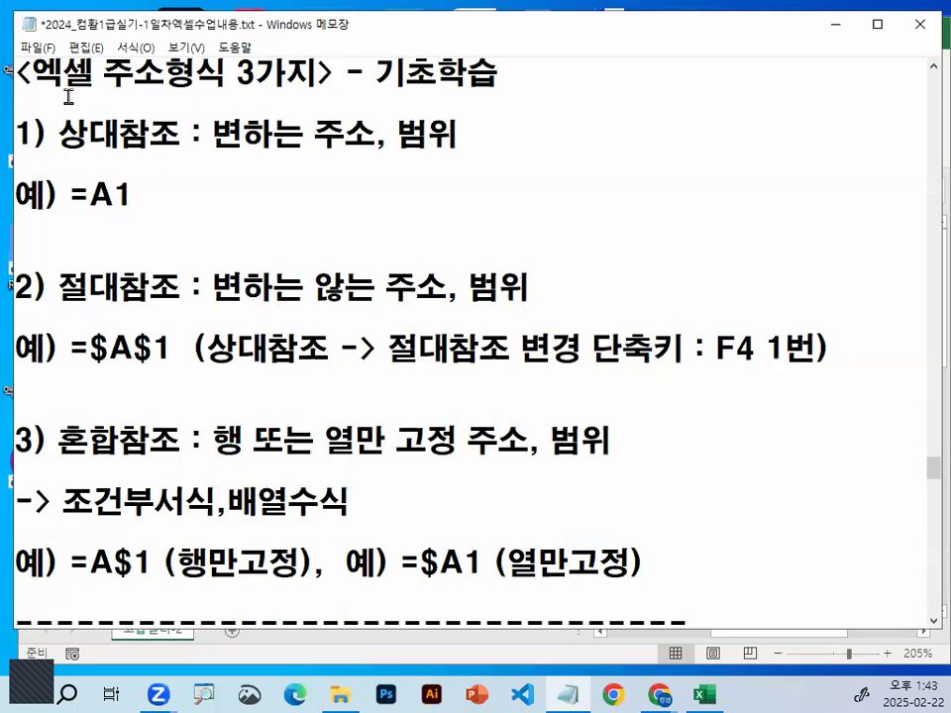
{"action": "left_click_drag", "start_coordinate": [31, 71], "coordinate": [255, 72]}
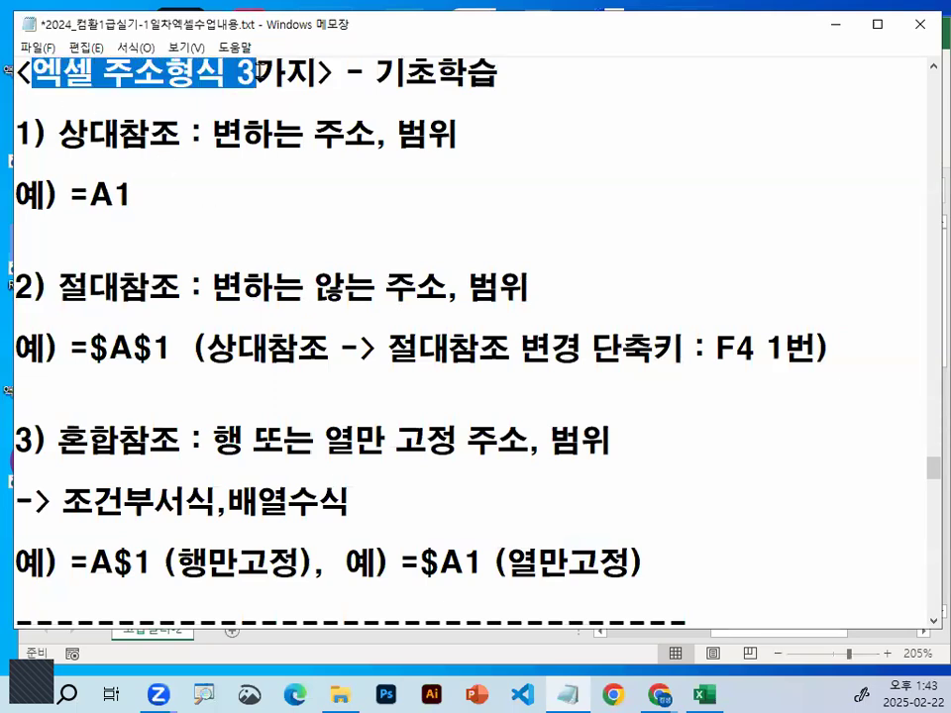
{"action": "left_click_drag", "start_coordinate": [366, 71], "coordinate": [508, 69]}
{"action": "left_click", "coordinate": [509, 69]}
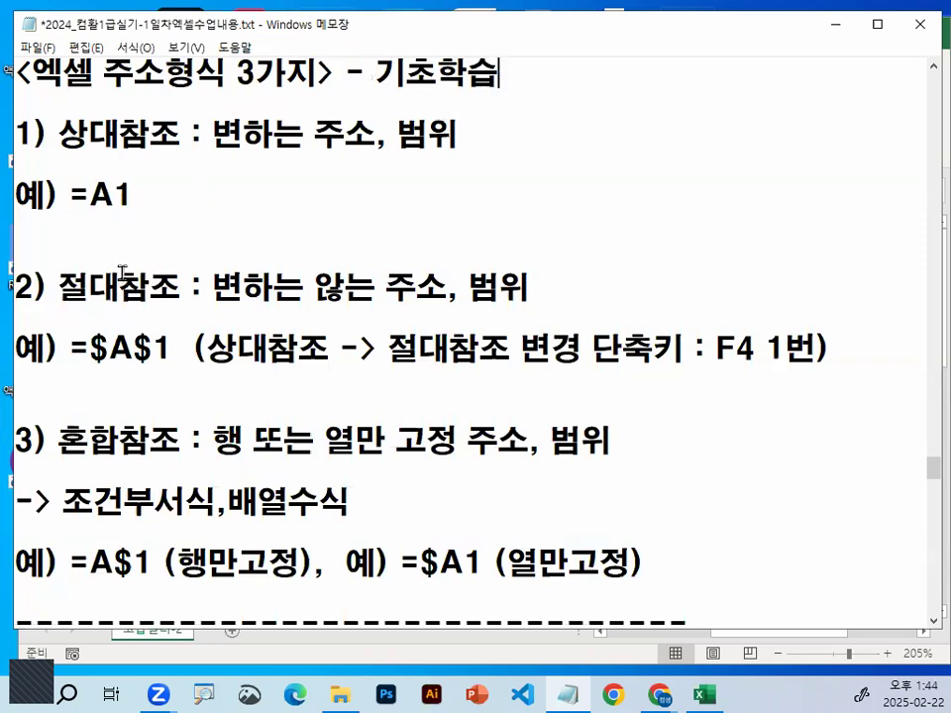
{"action": "left_click_drag", "start_coordinate": [30, 71], "coordinate": [534, 76]}
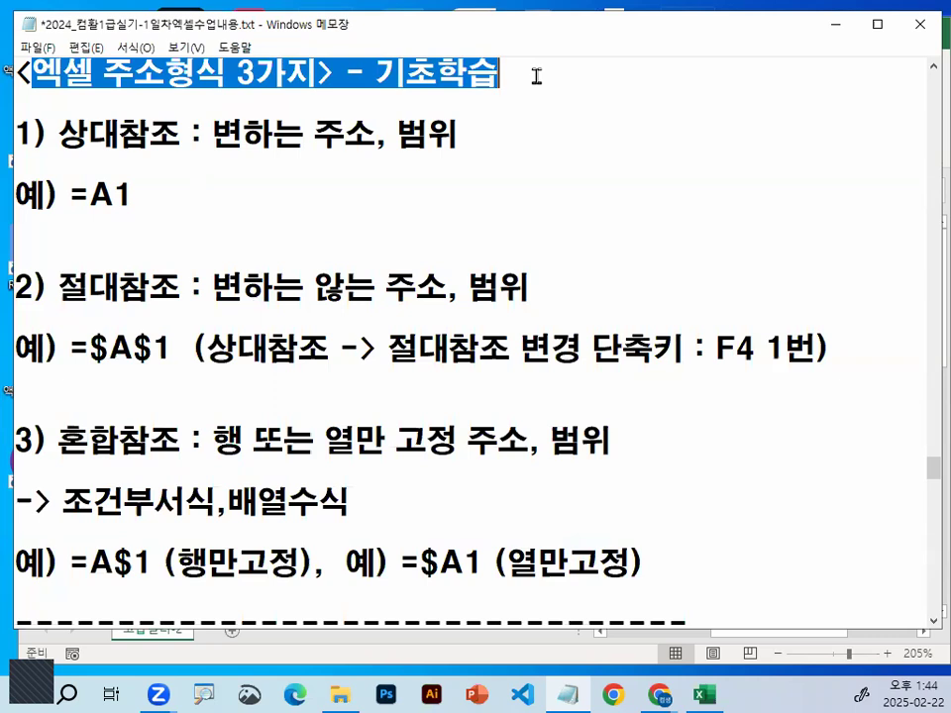
{"action": "left_click", "coordinate": [300, 81]}
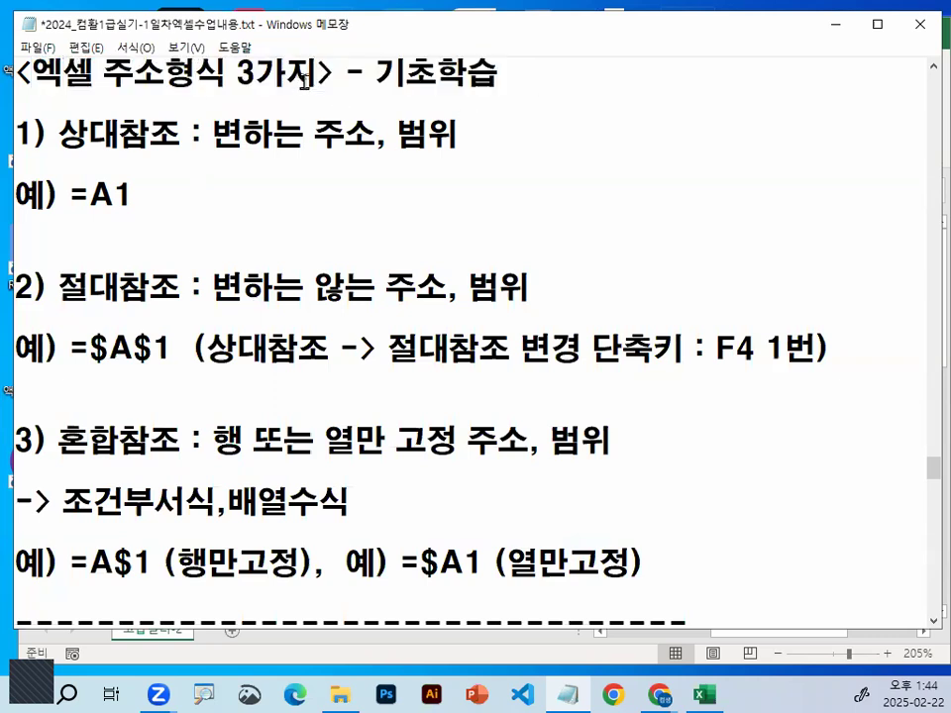
{"action": "scroll", "coordinate": [305, 81], "scroll_direction": "up", "scroll_amount": 1}
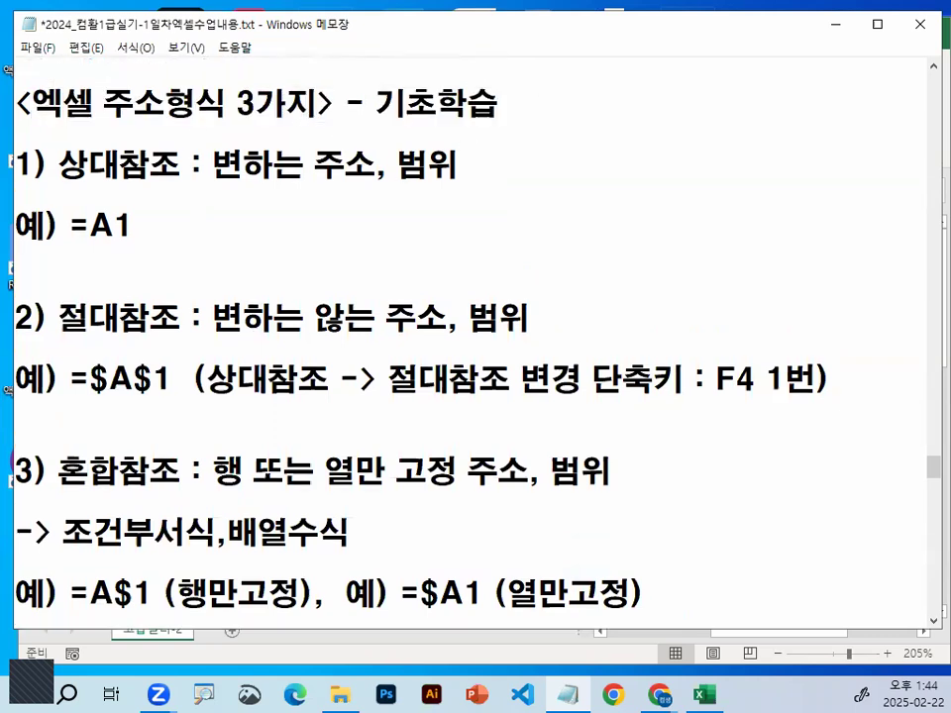
Underline and circle the 상대참조 definition and its =A1 example with the pen, clearing the marks
{"action": "key", "text": "ctrl+2"}
{"action": "left_click_drag", "start_coordinate": [62, 182], "coordinate": [159, 182]}
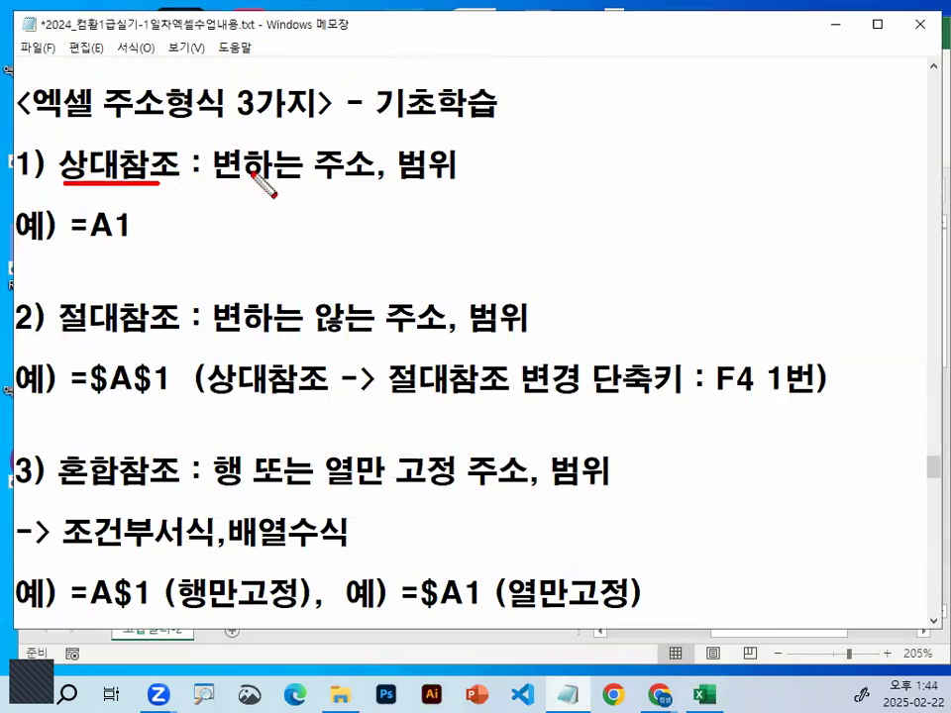
{"action": "left_click_drag", "start_coordinate": [219, 184], "coordinate": [458, 185]}
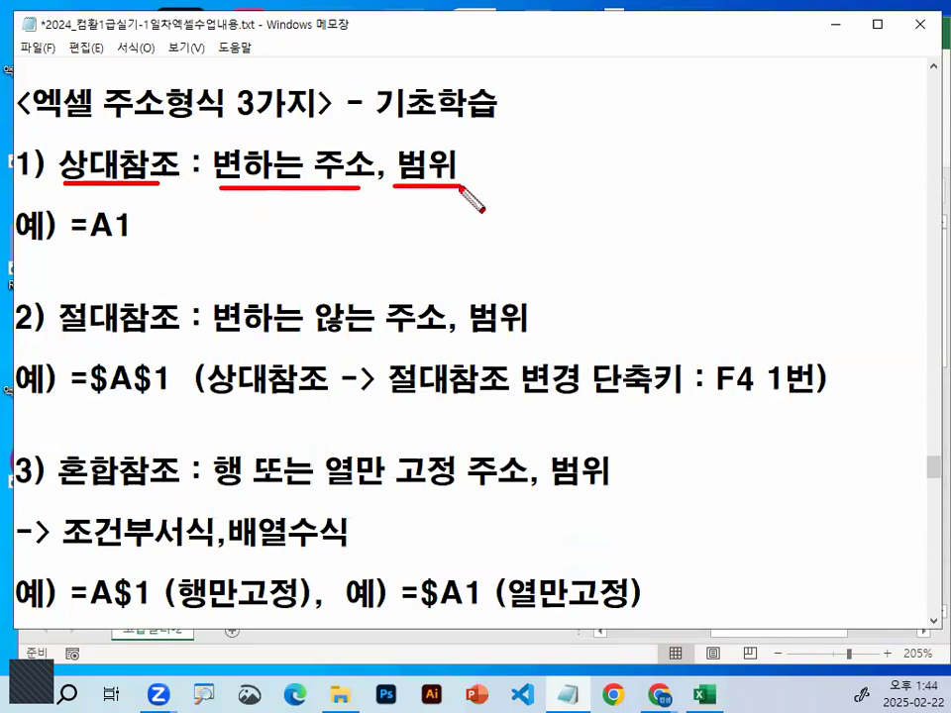
{"action": "mouse_move", "coordinate": [557, 210]}
{"action": "left_mouse_down"}
{"action": "mouse_move", "coordinate": [584, 211]}
{"action": "mouse_move", "coordinate": [595, 227]}
{"action": "left_mouse_up"}
{"action": "mouse_move", "coordinate": [630, 183]}
{"action": "left_mouse_down"}
{"action": "mouse_move", "coordinate": [632, 208]}
{"action": "mouse_move", "coordinate": [726, 101]}
{"action": "left_mouse_up"}
{"action": "mouse_move", "coordinate": [143, 236]}
{"action": "left_mouse_down"}
{"action": "mouse_move", "coordinate": [91, 226]}
{"action": "mouse_move", "coordinate": [147, 236]}
{"action": "left_mouse_up"}
{"action": "mouse_move", "coordinate": [65, 184]}
{"action": "left_mouse_down"}
{"action": "mouse_move", "coordinate": [96, 137]}
{"action": "mouse_move", "coordinate": [344, 183]}
{"action": "left_mouse_up"}
{"action": "mouse_move", "coordinate": [448, 141]}
{"action": "left_mouse_down"}
{"action": "mouse_move", "coordinate": [416, 180]}
{"action": "mouse_move", "coordinate": [458, 170]}
{"action": "left_mouse_up"}
{"action": "left_click_drag", "start_coordinate": [319, 127], "coordinate": [436, 109]}
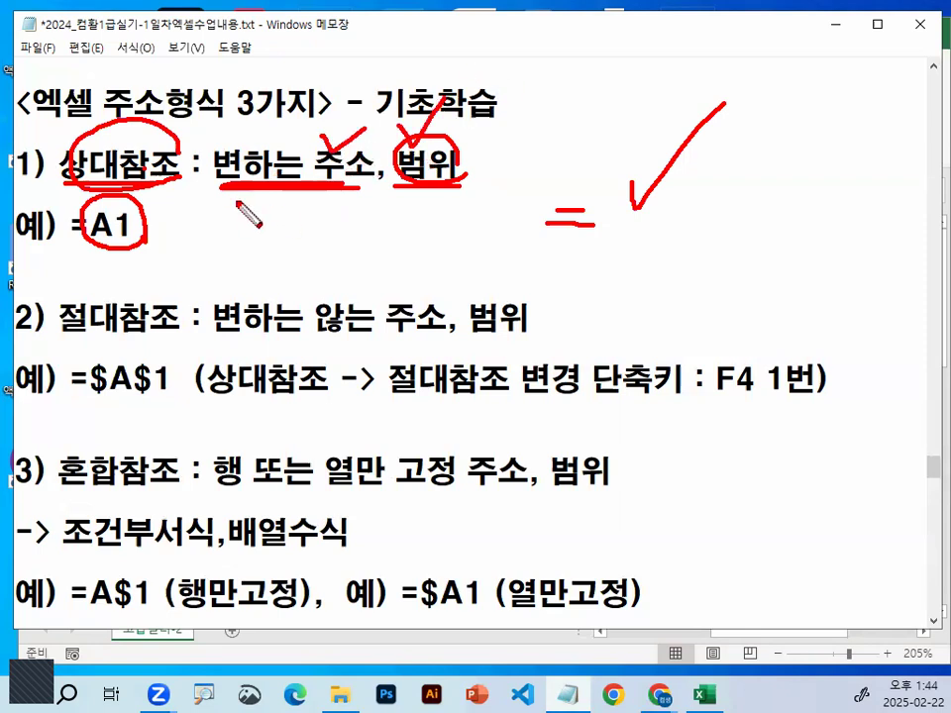
{"action": "left_click_drag", "start_coordinate": [319, 144], "coordinate": [328, 159]}
{"action": "key", "text": "Escape"}
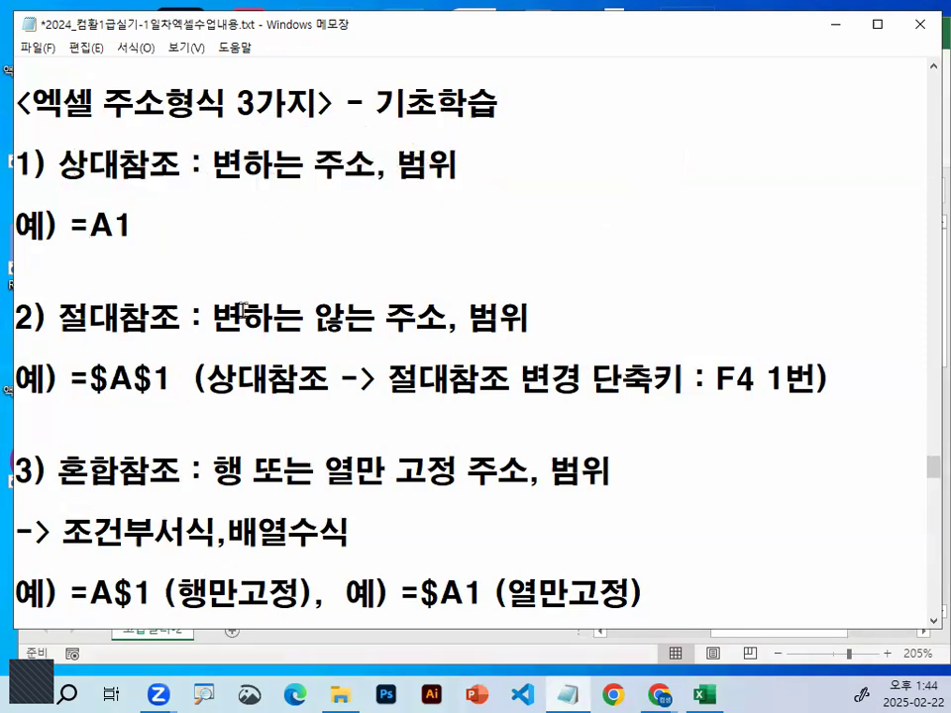
Highlight the 절대참조 definition and its $A$1 example, circle the parts and draw crossing column and row lines, clearing the marks
{"action": "scroll", "coordinate": [214, 282], "scroll_direction": "down", "scroll_amount": 1}
{"action": "left_click_drag", "start_coordinate": [90, 197], "coordinate": [170, 197]}
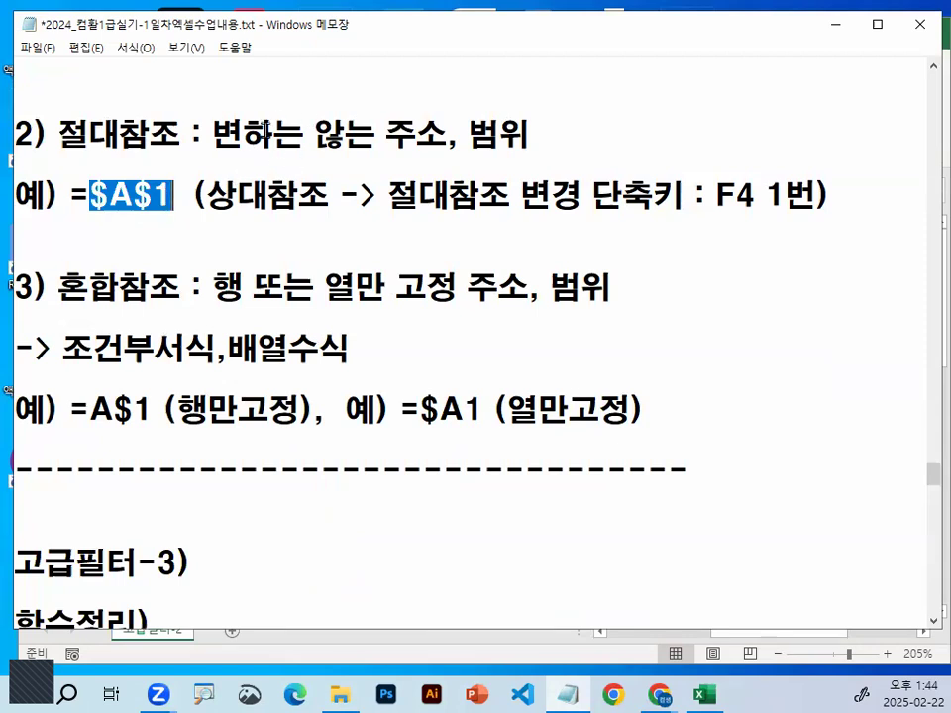
{"action": "left_click_drag", "start_coordinate": [213, 133], "coordinate": [542, 132]}
{"action": "mouse_move", "coordinate": [107, 195]}
{"action": "left_mouse_down"}
{"action": "mouse_move", "coordinate": [93, 194]}
{"action": "mouse_move", "coordinate": [199, 113]}
{"action": "left_mouse_up"}
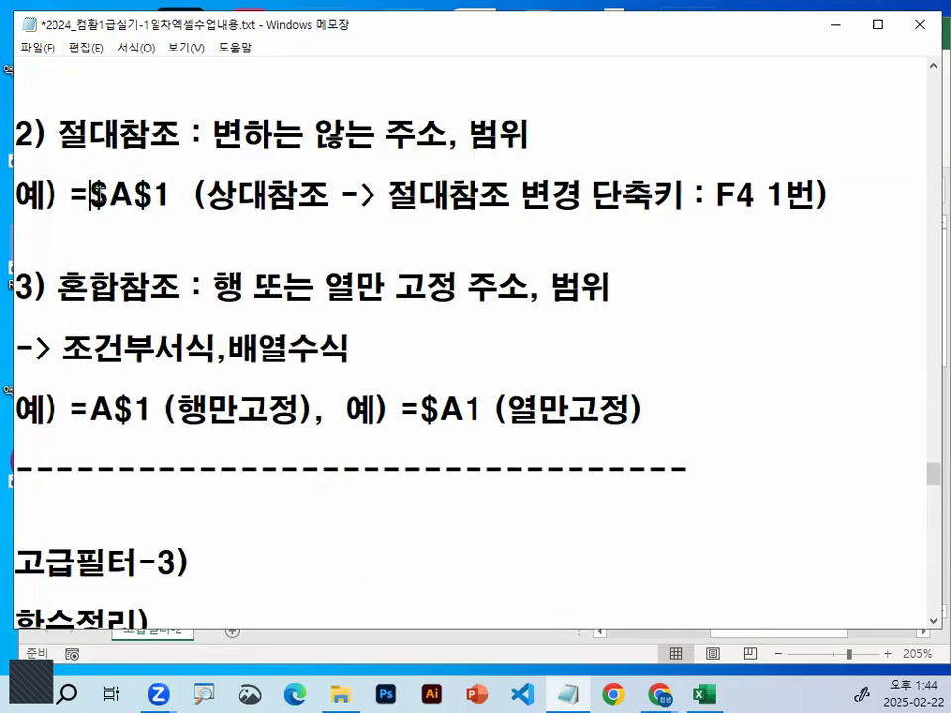
{"action": "left_click_drag", "start_coordinate": [177, 227], "coordinate": [190, 218]}
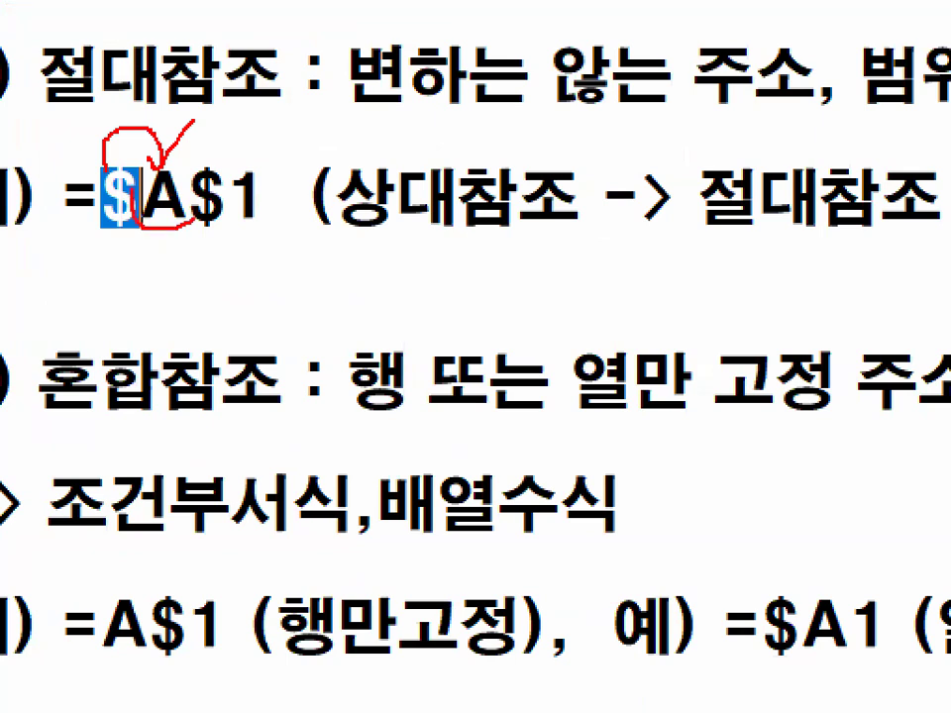
{"action": "mouse_move", "coordinate": [235, 195]}
{"action": "left_mouse_down"}
{"action": "mouse_move", "coordinate": [278, 181]}
{"action": "mouse_move", "coordinate": [224, 198]}
{"action": "left_mouse_up"}
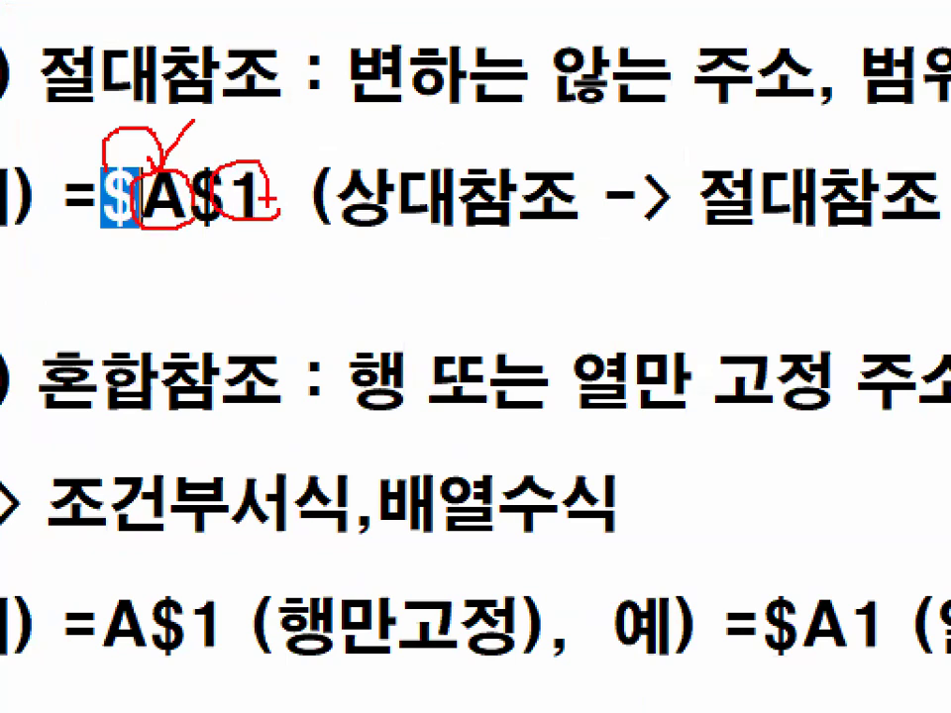
{"action": "left_click_drag", "start_coordinate": [202, 250], "coordinate": [202, 472]}
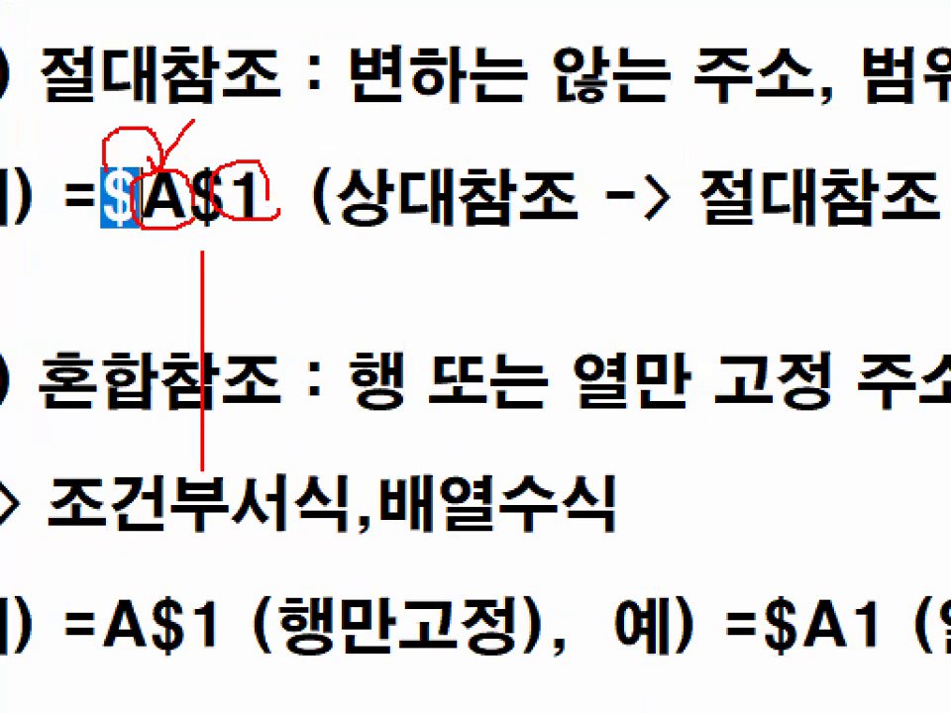
{"action": "left_click_drag", "start_coordinate": [29, 318], "coordinate": [510, 316]}
{"action": "key", "text": "Escape"}
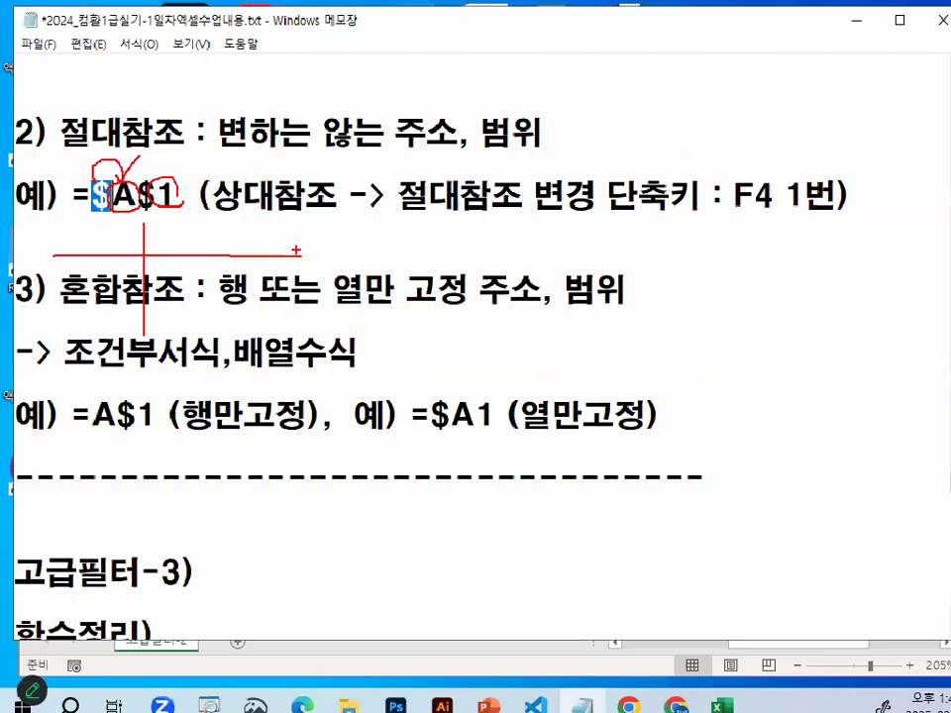
Highlight the 1 in the =$A$1 example and circle the column letter A with the pen, clearing the marks
{"action": "left_click_drag", "start_coordinate": [109, 195], "coordinate": [169, 198]}
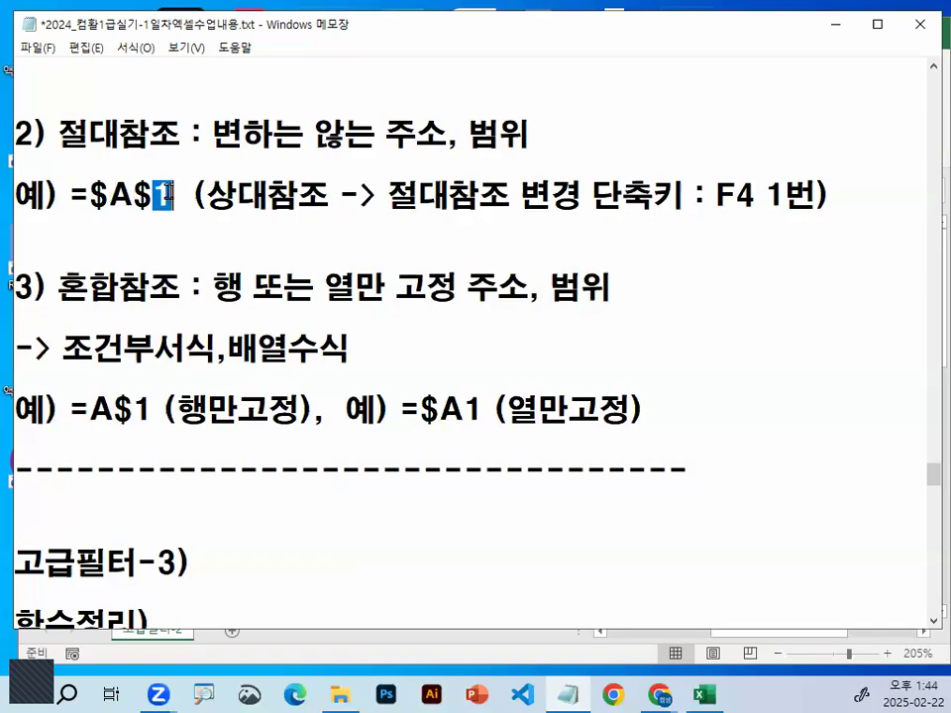
{"action": "left_click_drag", "start_coordinate": [112, 198], "coordinate": [131, 190]}
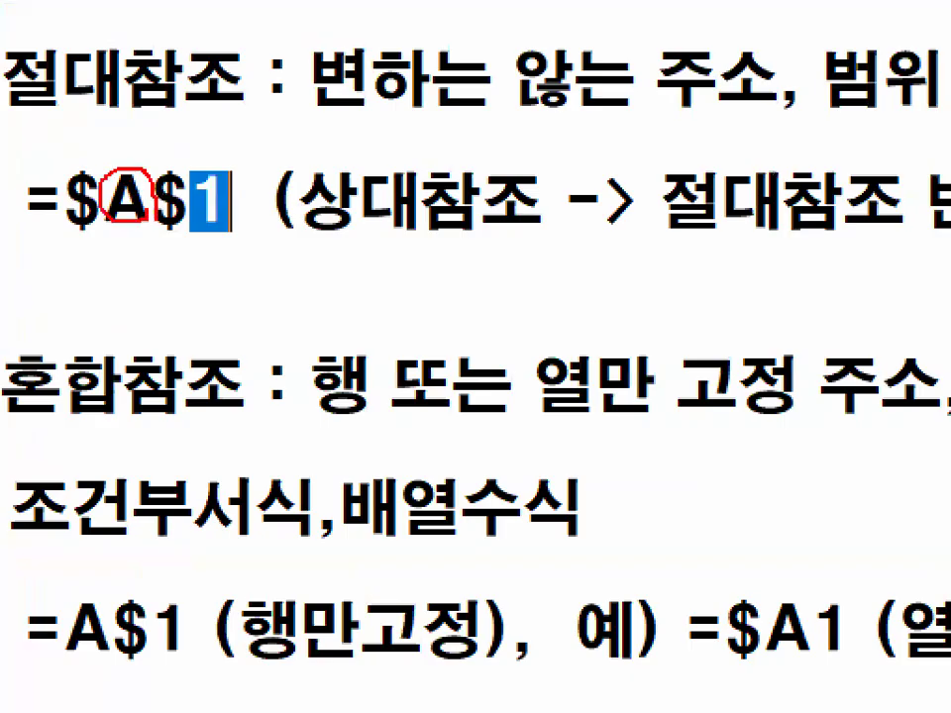
{"action": "mouse_move", "coordinate": [89, 159]}
{"action": "left_mouse_down"}
{"action": "mouse_move", "coordinate": [131, 167]}
{"action": "mouse_move", "coordinate": [166, 149]}
{"action": "mouse_move", "coordinate": [205, 166]}
{"action": "mouse_move", "coordinate": [242, 131]}
{"action": "left_mouse_up"}
{"action": "key", "text": "Escape"}
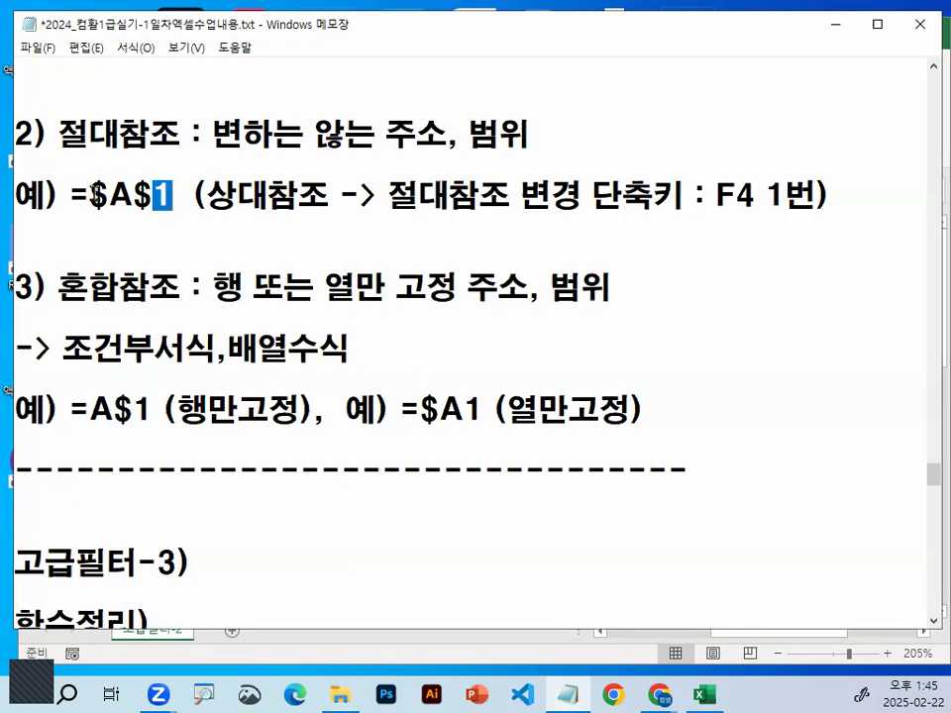
Highlight $A$ in the absolute reference example and the F4 shortcut, draw a cross below and circle the first $ with the pen, clearing the marks
{"action": "left_click_drag", "start_coordinate": [91, 196], "coordinate": [155, 195]}
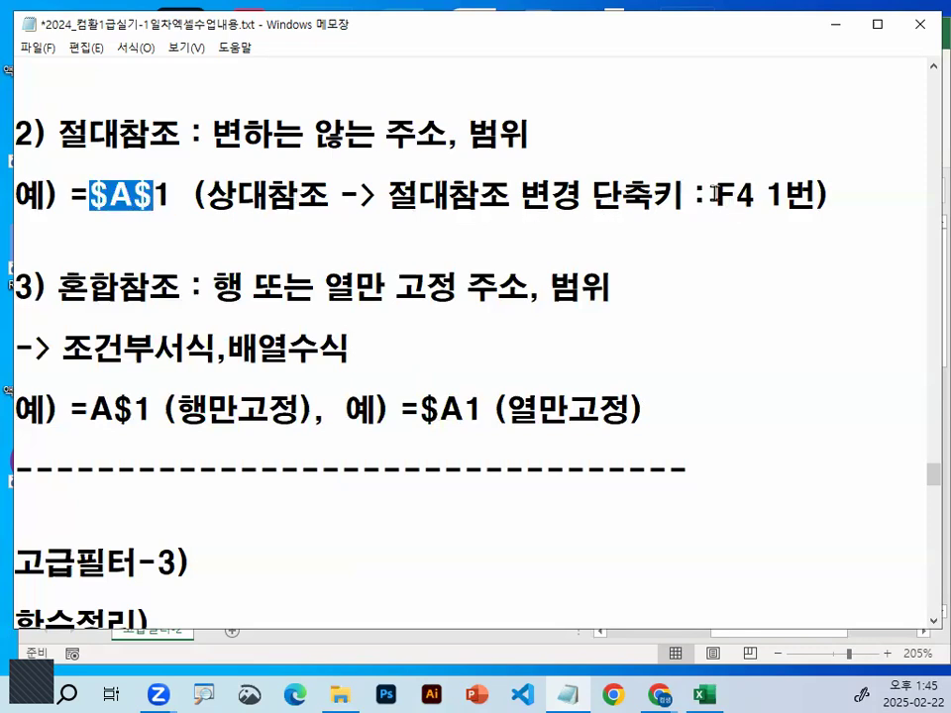
{"action": "left_click_drag", "start_coordinate": [715, 196], "coordinate": [753, 196]}
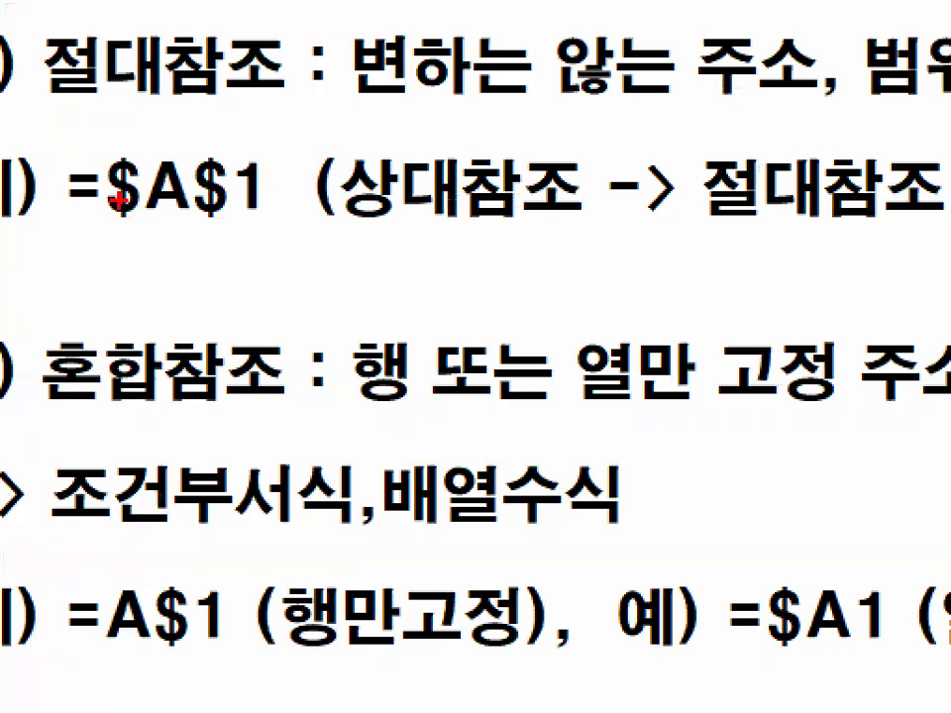
{"action": "left_click_drag", "start_coordinate": [324, 239], "coordinate": [243, 307]}
{"action": "left_click_drag", "start_coordinate": [247, 263], "coordinate": [295, 327]}
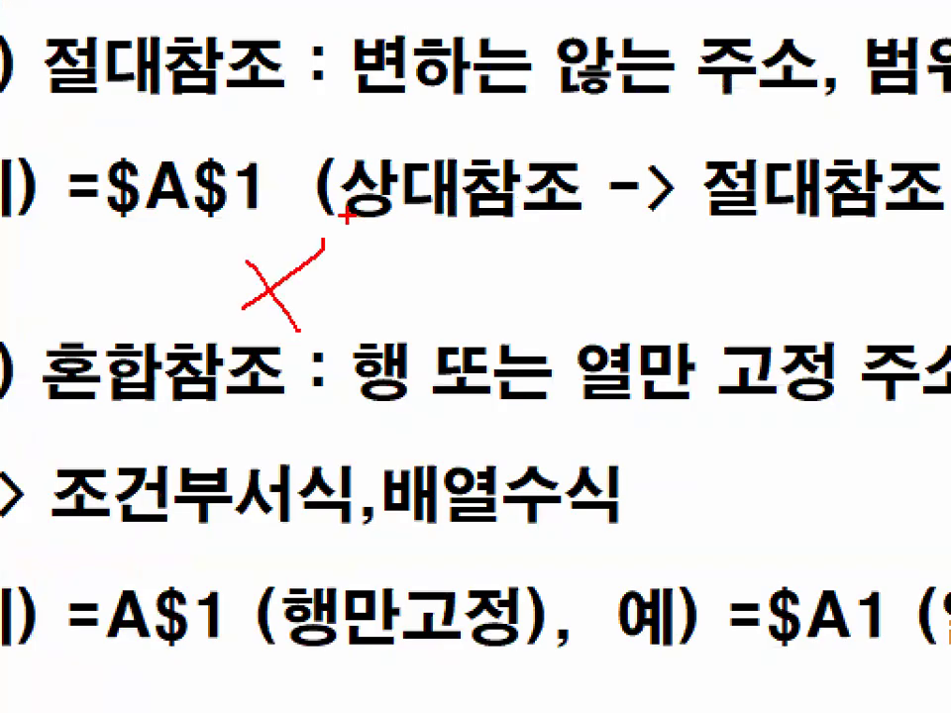
{"action": "key", "text": "Escape"}
{"action": "key", "text": "ctrl+1"}
{"action": "mouse_move", "coordinate": [147, 219]}
{"action": "left_mouse_down"}
{"action": "mouse_move", "coordinate": [123, 227]}
{"action": "mouse_move", "coordinate": [138, 225]}
{"action": "left_mouse_up"}
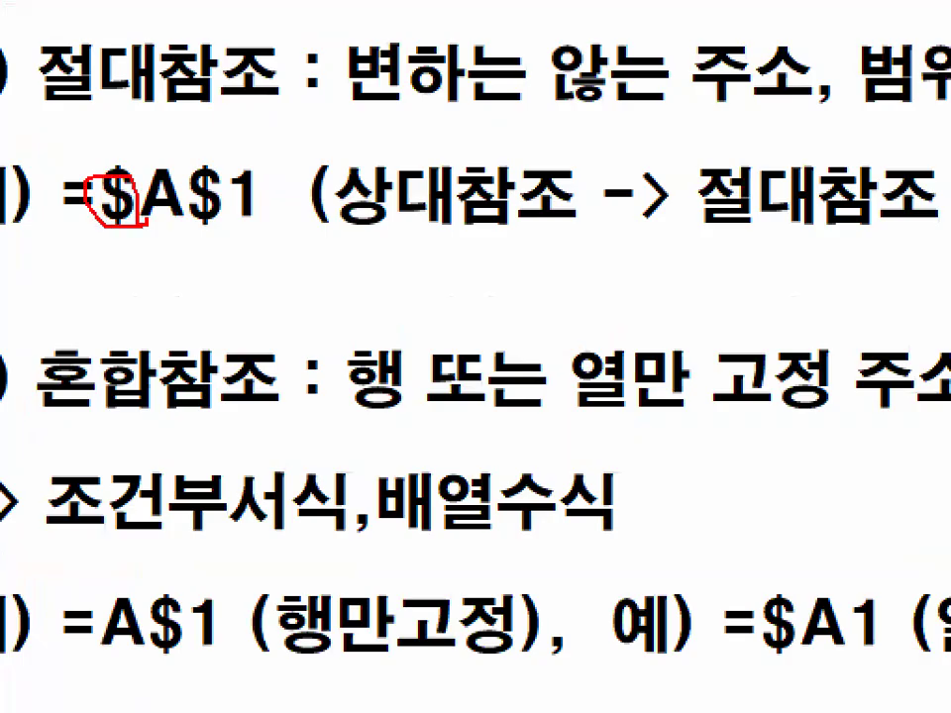
{"action": "key", "text": "Escape"}
Highlight the "F4 1번" shortcut note, the A1 relative example and the $A$1 absolute example in the notes
{"action": "left_click", "coordinate": [819, 205]}
{"action": "left_click_drag", "start_coordinate": [718, 200], "coordinate": [827, 198]}
{"action": "scroll", "coordinate": [223, 212], "scroll_direction": "up", "scroll_amount": 1}
{"action": "left_click_drag", "start_coordinate": [89, 134], "coordinate": [173, 129]}
{"action": "left_click_drag", "start_coordinate": [89, 288], "coordinate": [178, 280]}
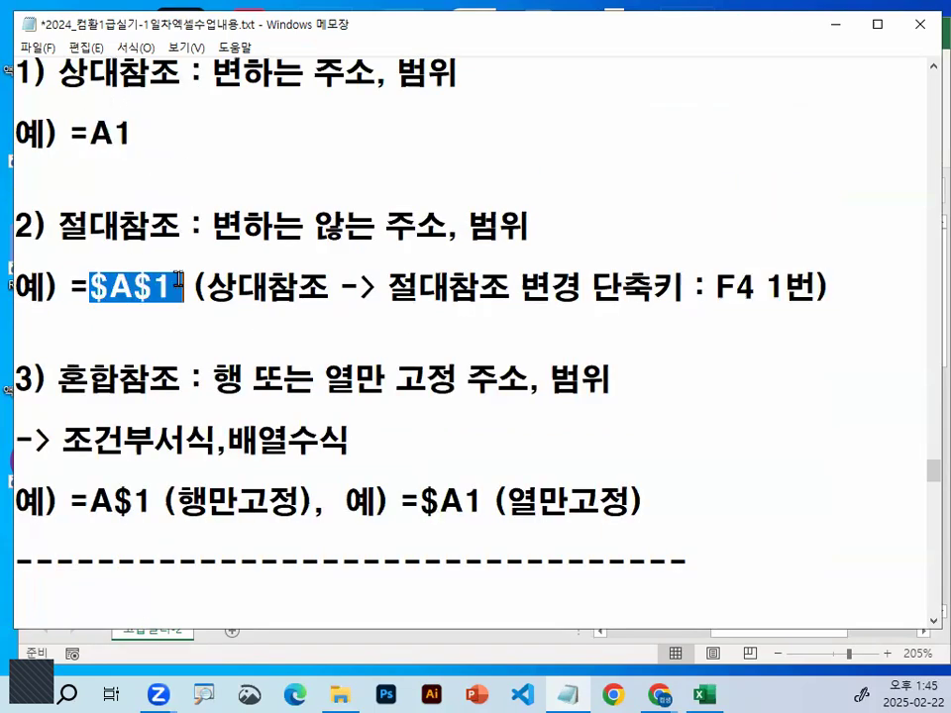
Switch back to the Excel workbook and go to the empty cells around row 42 of the 고급필터-2 sheet
{"action": "left_click", "coordinate": [835, 24]}
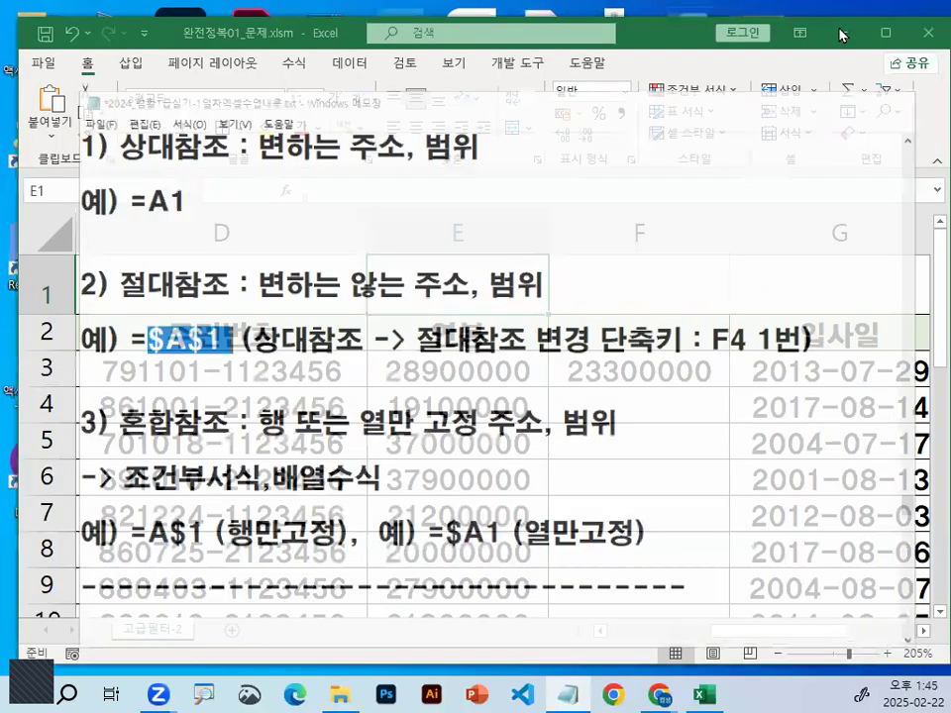
{"action": "scroll", "coordinate": [607, 298], "scroll_direction": "down", "scroll_amount": 5}
{"action": "scroll", "coordinate": [607, 296], "scroll_direction": "down", "scroll_amount": 8}
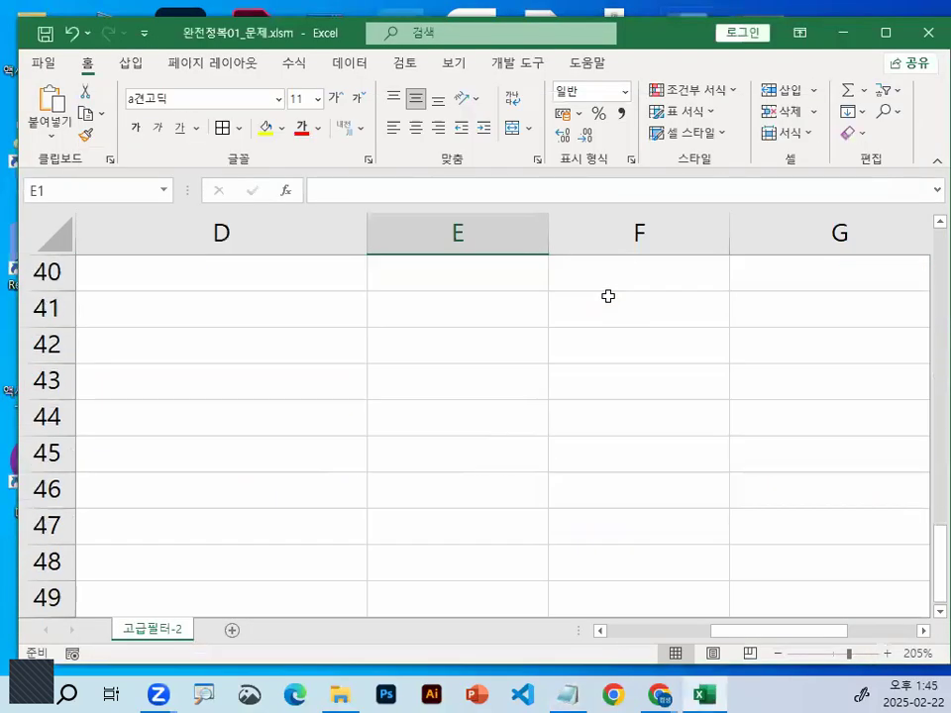
Try a reference to D41 in E42, underline it with the pen and convert it to the absolute reference $D$41
{"action": "left_click", "coordinate": [475, 341]}
{"action": "type", "text": "="}
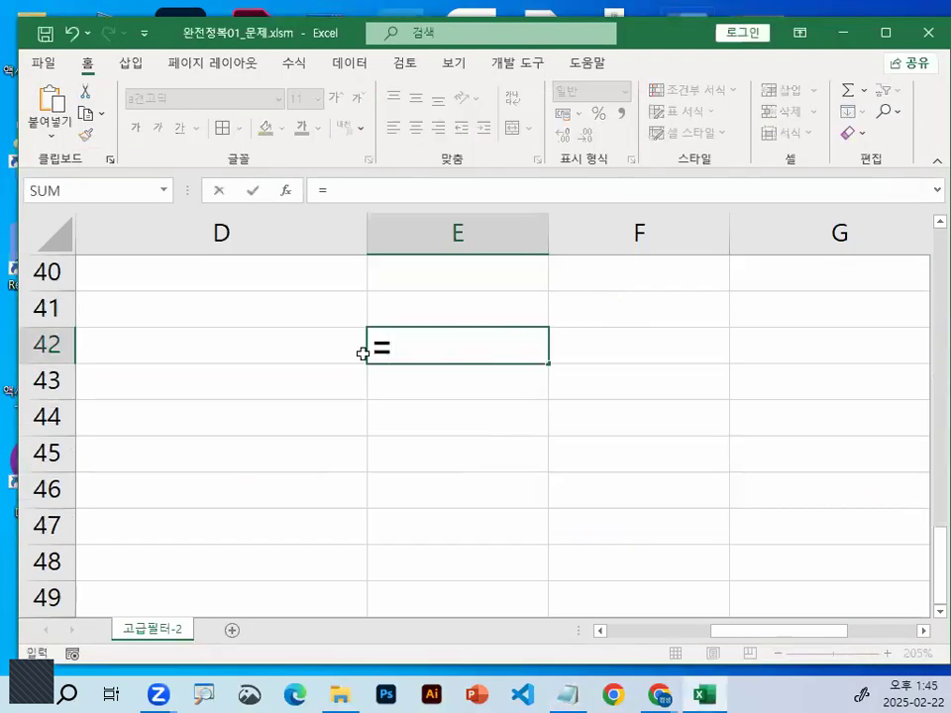
{"action": "left_click", "coordinate": [325, 323]}
{"action": "left_click_drag", "start_coordinate": [471, 364], "coordinate": [338, 365]}
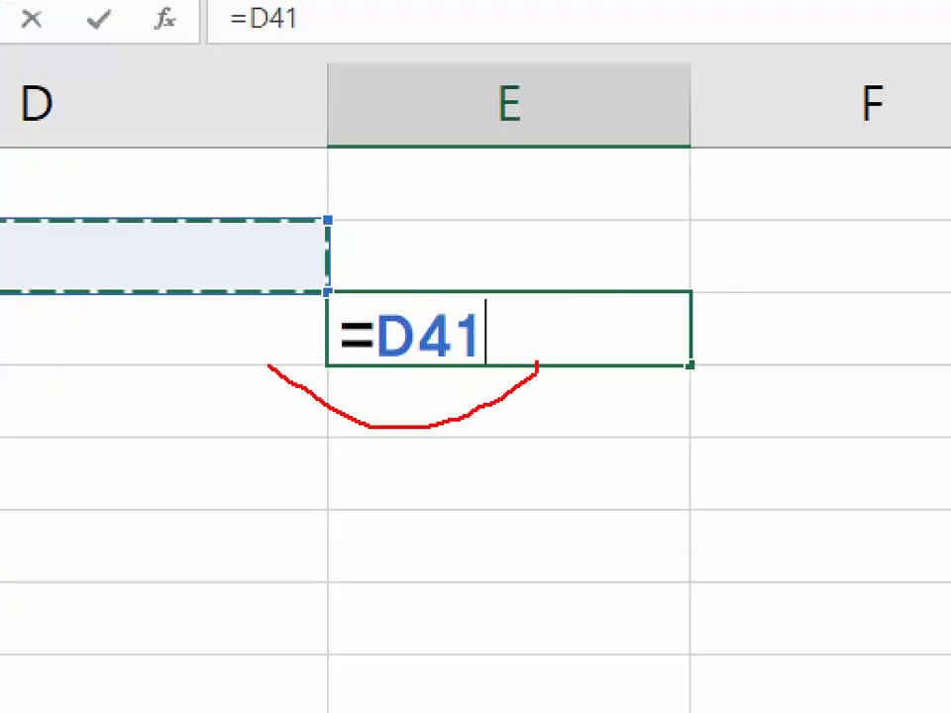
{"action": "left_click_drag", "start_coordinate": [269, 367], "coordinate": [531, 439]}
{"action": "key", "text": "Escape"}
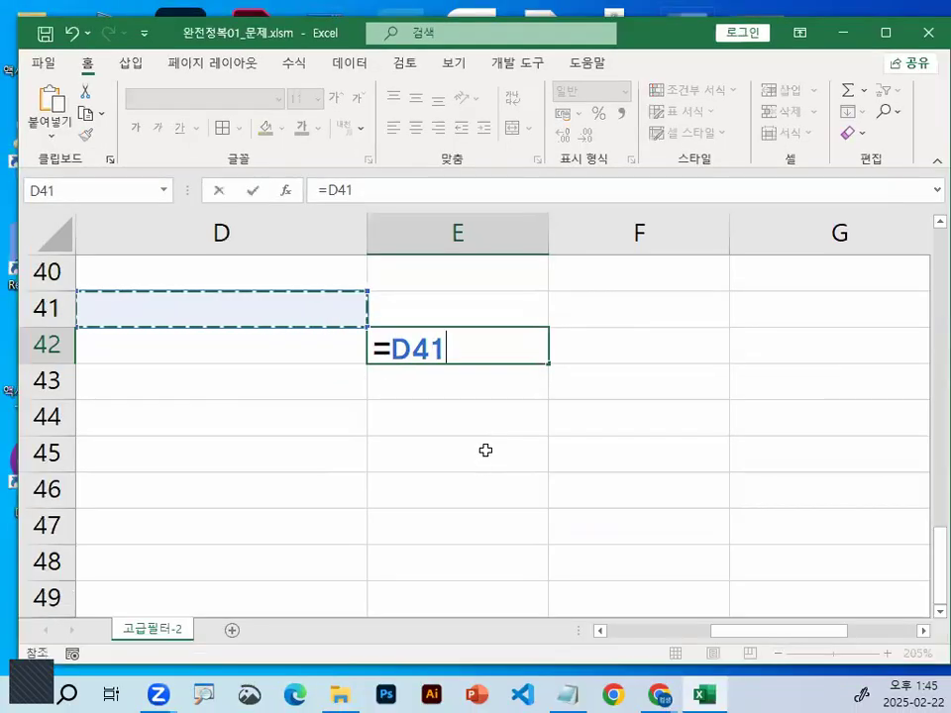
{"action": "key", "text": "F4"}
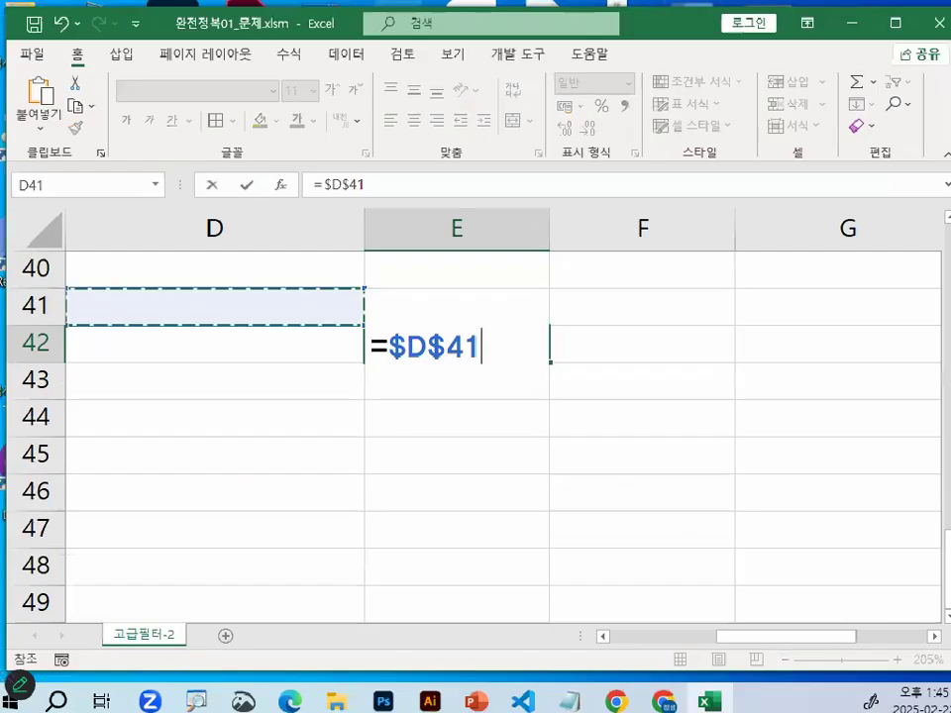
{"action": "key", "text": "Escape"}
Enter the sample values 10, 20 and 30 in D42:D44 and the multiplier 5 in E40
{"action": "left_click", "coordinate": [350, 318]}
{"action": "left_click", "coordinate": [296, 342]}
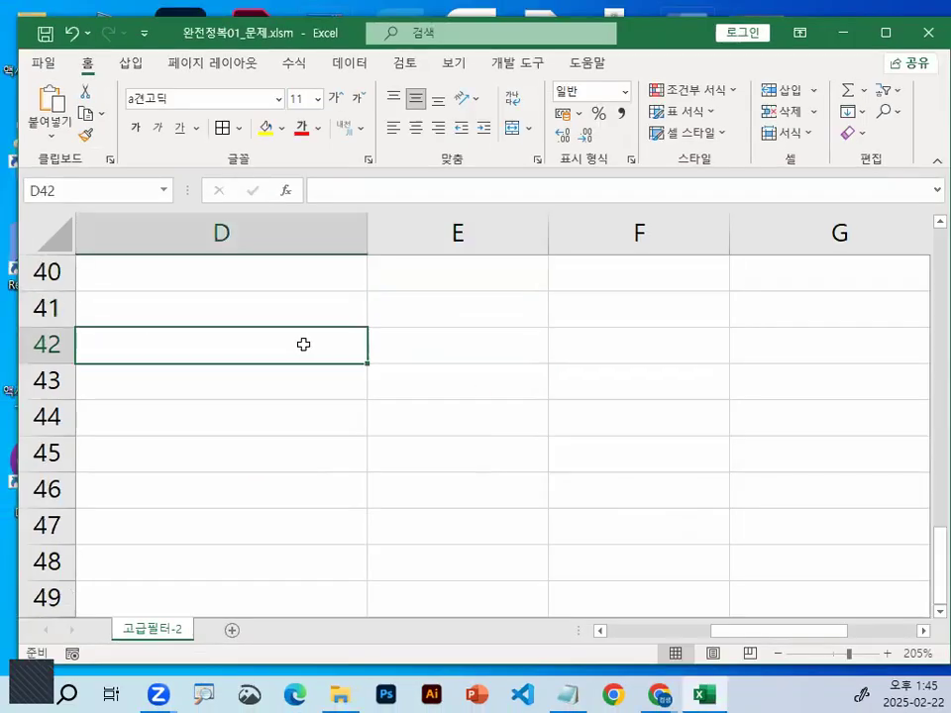
{"action": "type", "text": "10"}
{"action": "key", "text": "Return"}
{"action": "type", "text": "20"}
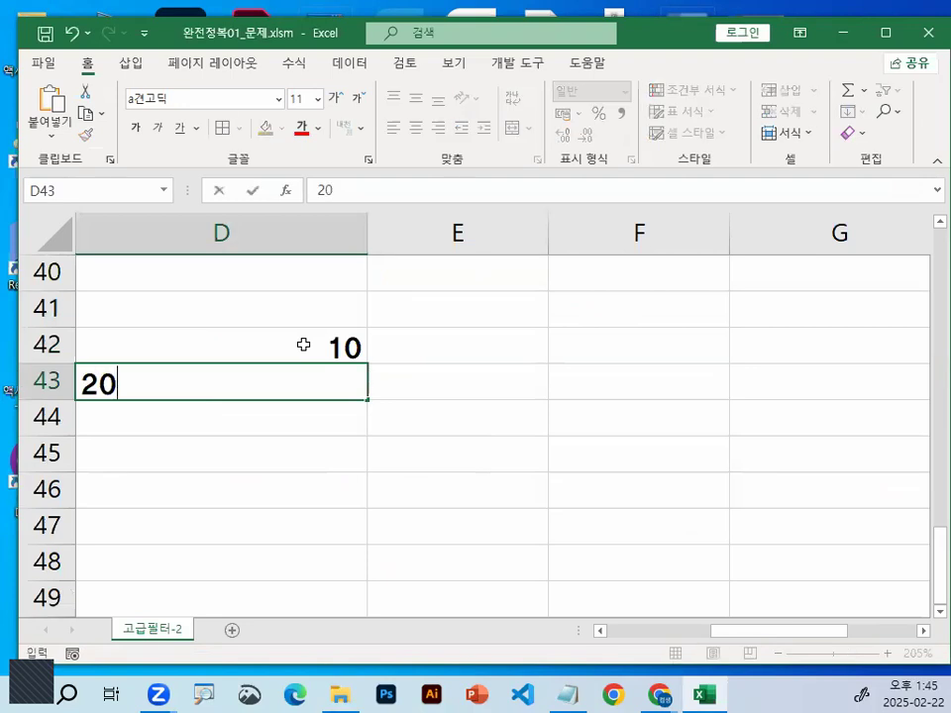
{"action": "key", "text": "Return"}
{"action": "type", "text": "30"}
{"action": "key", "text": "Return"}
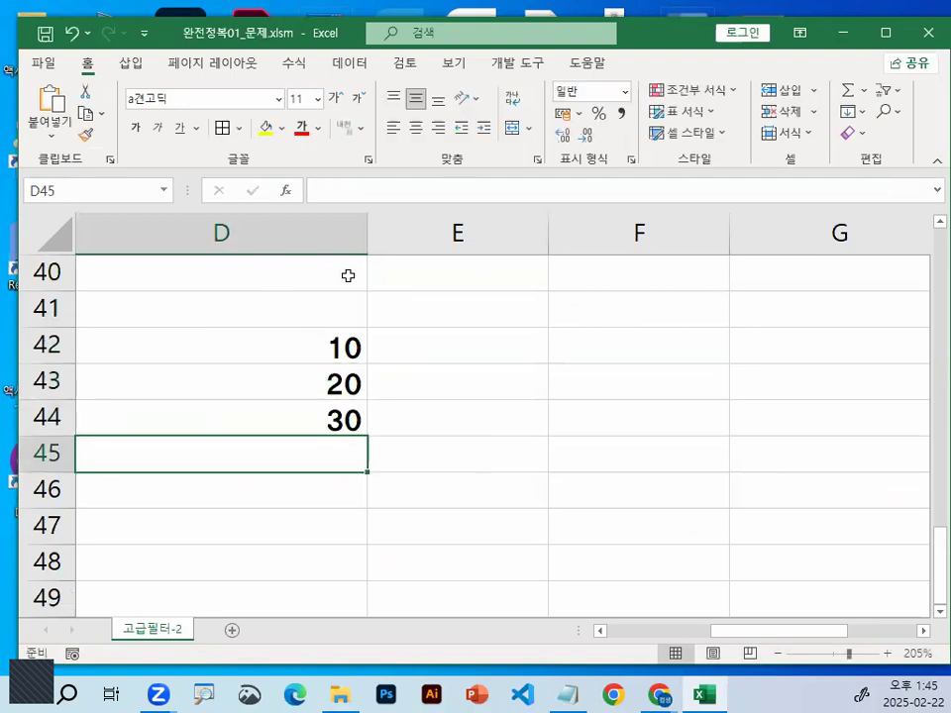
{"action": "left_click", "coordinate": [462, 274]}
{"action": "type", "text": "5"}
{"action": "key", "text": "Return"}
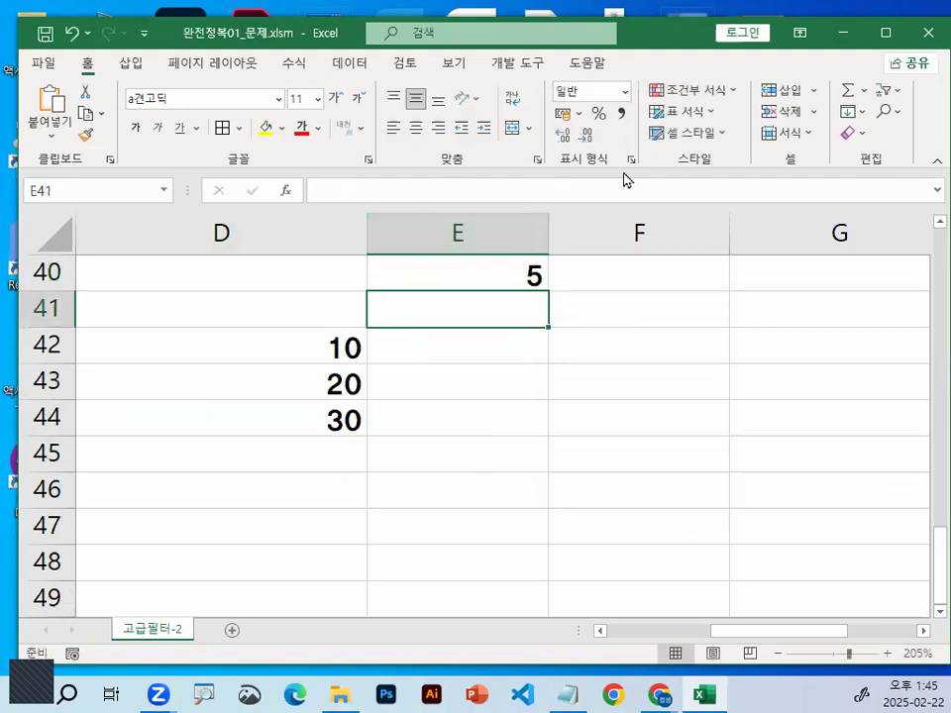
Build the formula =D42*E40 in E42 and circle the 5 in E40 with the pen
{"action": "left_click", "coordinate": [460, 347]}
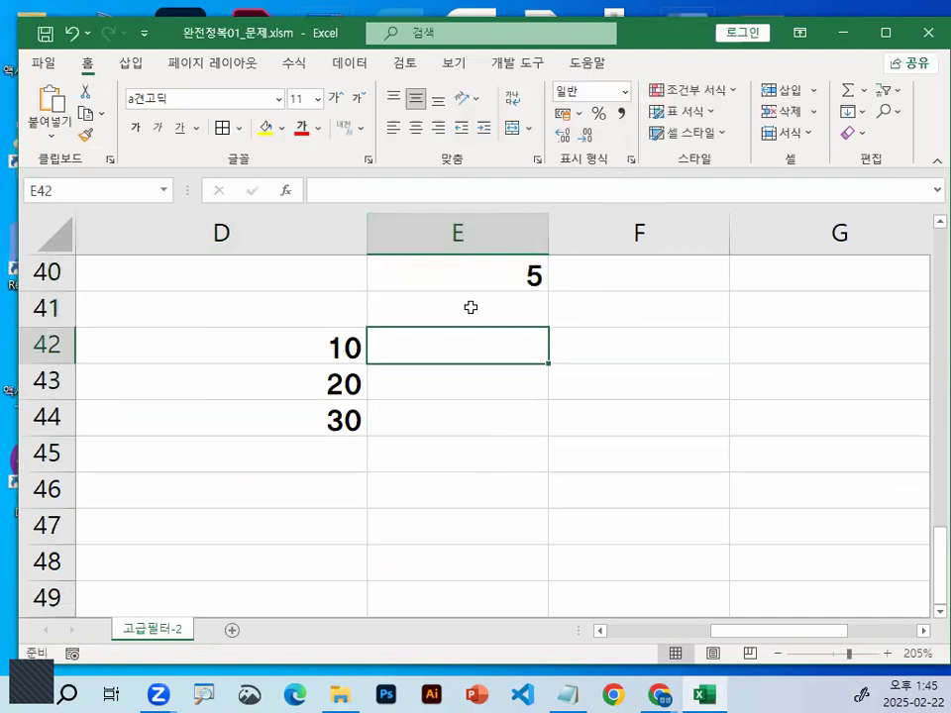
{"action": "type", "text": "\\"}
{"action": "key", "text": "BackSpace"}
{"action": "type", "text": "="}
{"action": "left_click", "coordinate": [313, 343]}
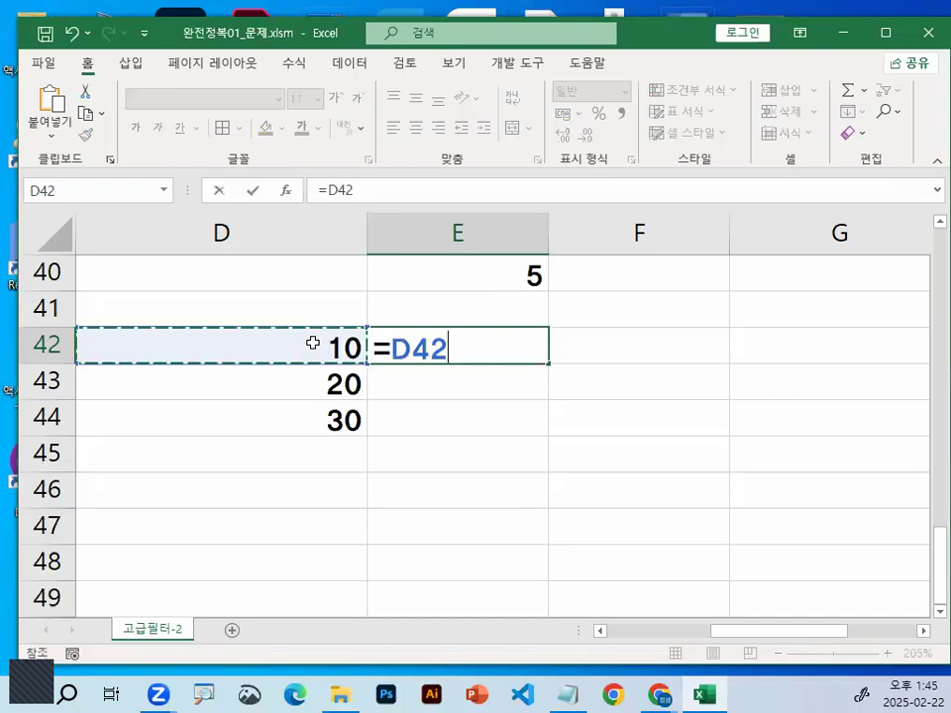
{"action": "type", "text": "*"}
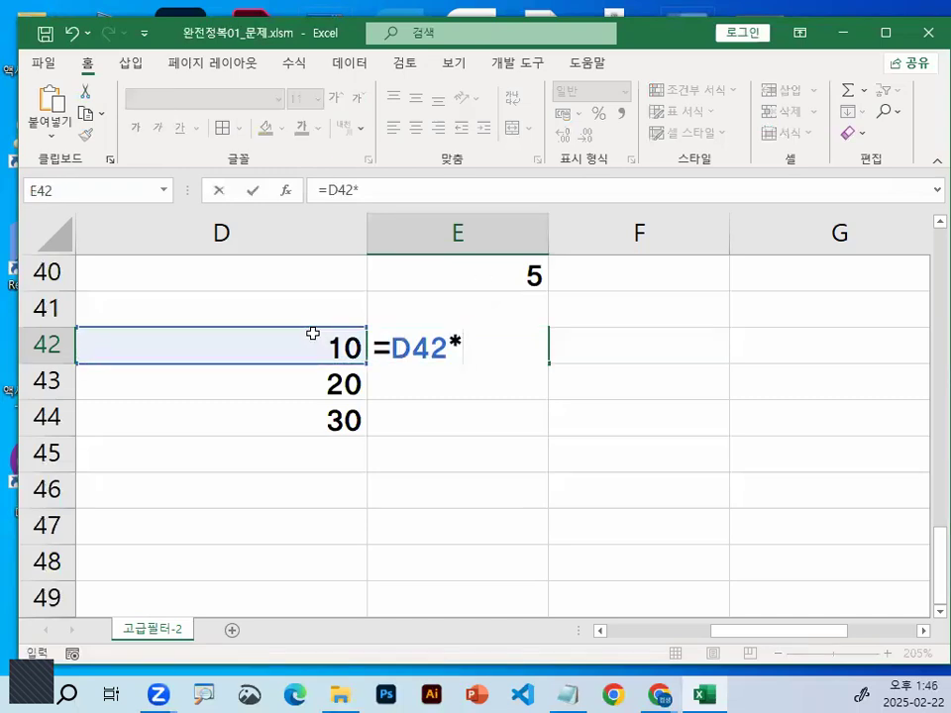
{"action": "left_click", "coordinate": [525, 275]}
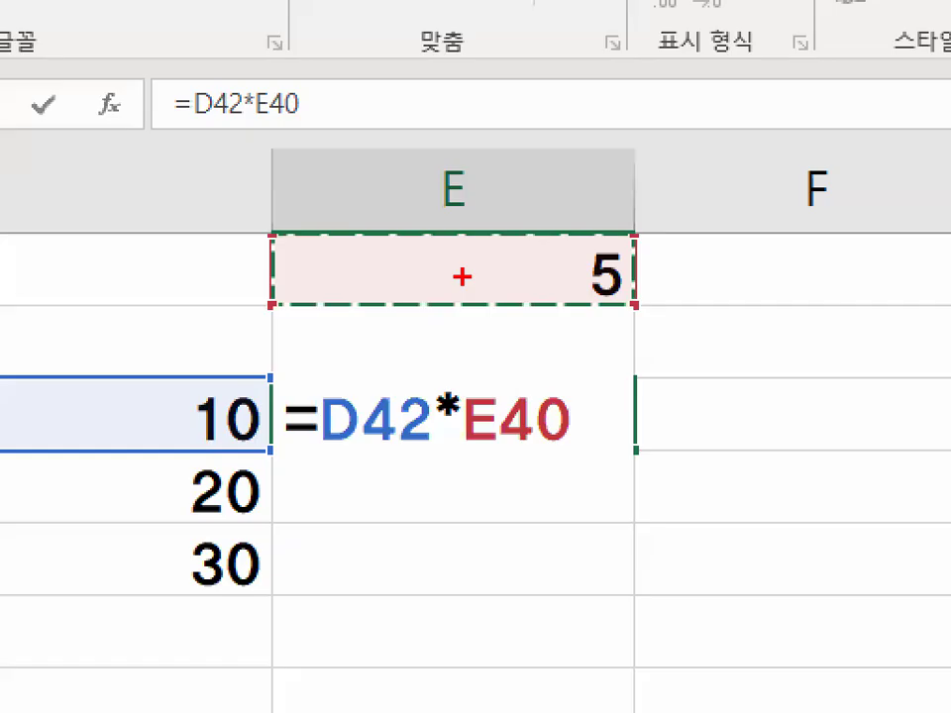
{"action": "mouse_move", "coordinate": [694, 289]}
{"action": "left_mouse_down"}
{"action": "mouse_move", "coordinate": [551, 331]}
{"action": "mouse_move", "coordinate": [691, 274]}
{"action": "left_mouse_up"}
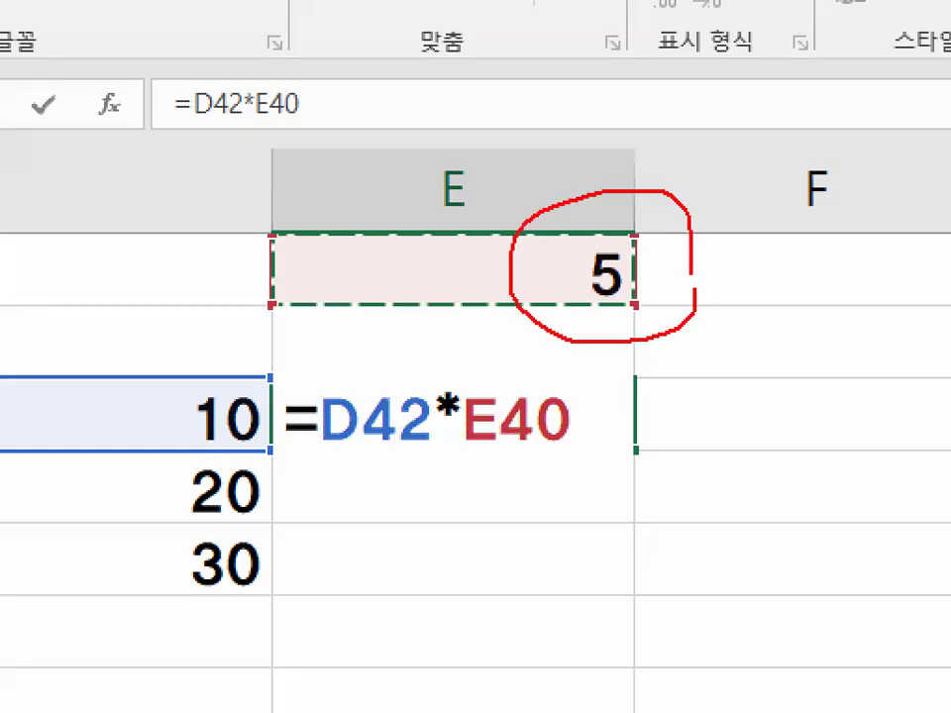
{"action": "key", "text": "Escape"}
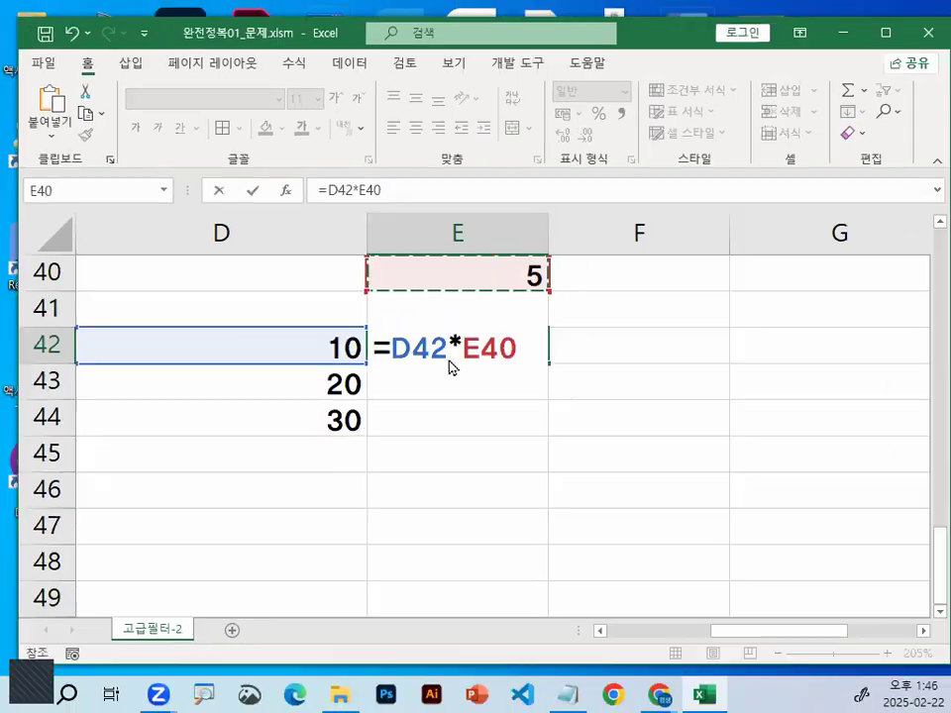
{"action": "key", "text": "ctrl+1"}
{"action": "left_click_drag", "start_coordinate": [591, 353], "coordinate": [599, 337]}
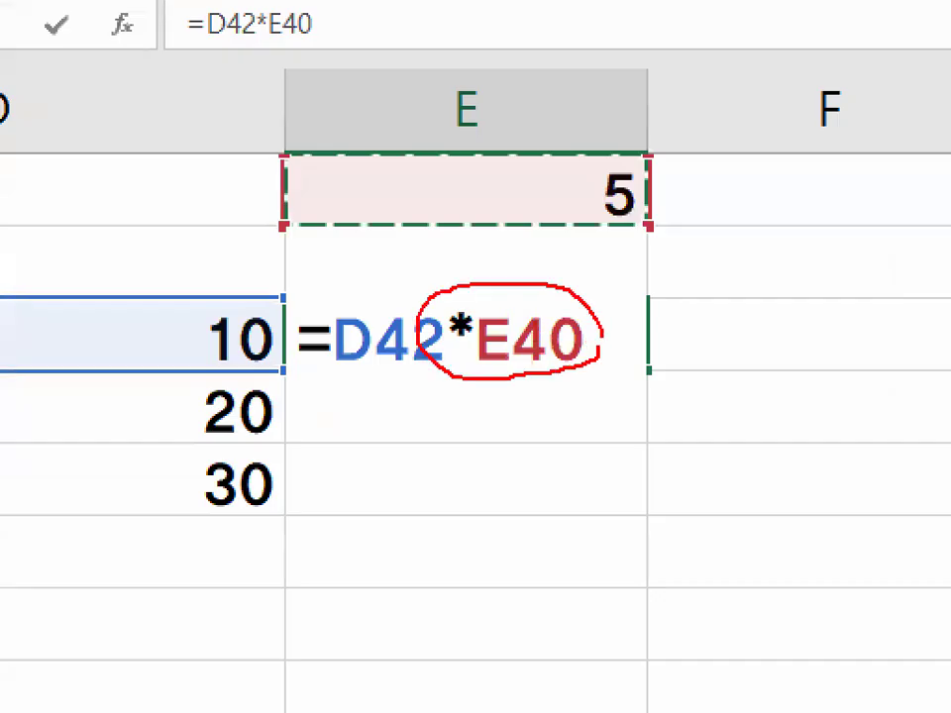
{"action": "mouse_move", "coordinate": [644, 463]}
{"action": "left_mouse_down"}
{"action": "mouse_move", "coordinate": [650, 514]}
{"action": "mouse_move", "coordinate": [672, 481]}
{"action": "left_mouse_up"}
{"action": "mouse_move", "coordinate": [333, 391]}
{"action": "left_mouse_down"}
{"action": "mouse_move", "coordinate": [348, 407]}
{"action": "mouse_move", "coordinate": [393, 375]}
{"action": "left_mouse_up"}
{"action": "mouse_move", "coordinate": [339, 478]}
{"action": "left_mouse_down"}
{"action": "mouse_move", "coordinate": [350, 489]}
{"action": "mouse_move", "coordinate": [387, 441]}
{"action": "left_mouse_up"}
{"action": "mouse_move", "coordinate": [495, 385]}
{"action": "left_mouse_down"}
{"action": "mouse_move", "coordinate": [287, 332]}
{"action": "mouse_move", "coordinate": [538, 302]}
{"action": "left_mouse_up"}
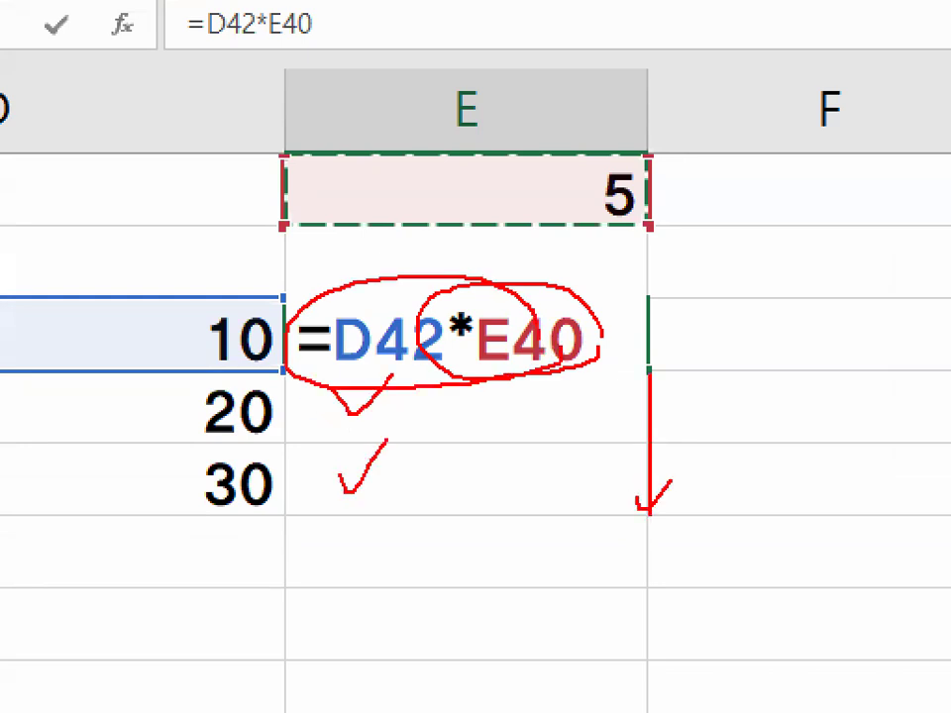
{"action": "left_click_drag", "start_coordinate": [489, 361], "coordinate": [489, 416]}
{"action": "mouse_move", "coordinate": [364, 371]}
{"action": "left_mouse_down"}
{"action": "mouse_move", "coordinate": [436, 327]}
{"action": "mouse_move", "coordinate": [515, 367]}
{"action": "left_mouse_up"}
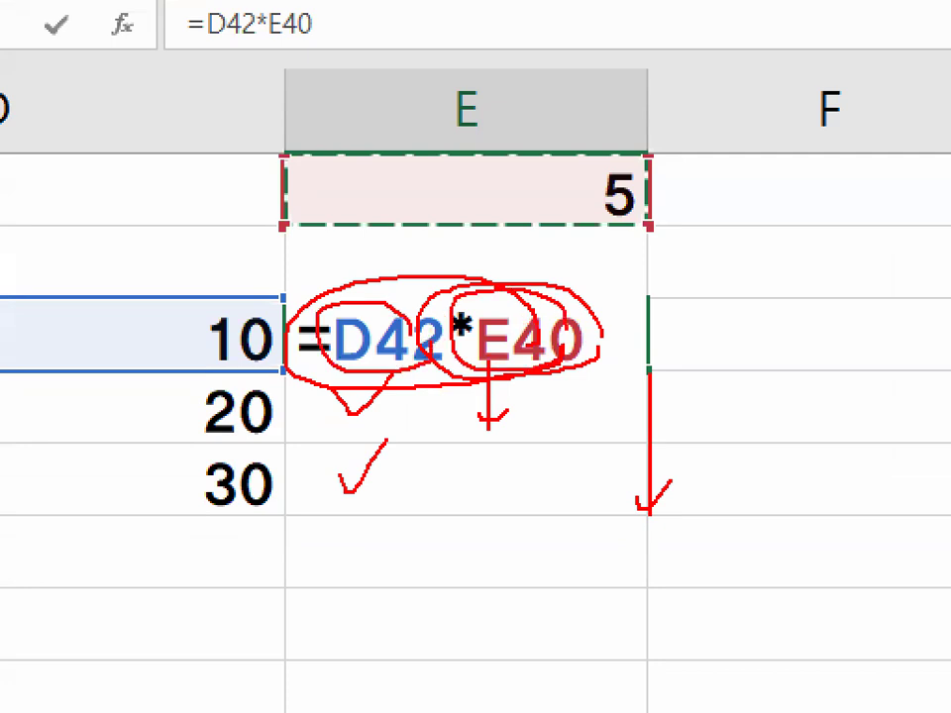
{"action": "key", "text": "Escape"}
{"action": "key", "text": "ctrl+1"}
{"action": "left_click", "coordinate": [548, 353]}
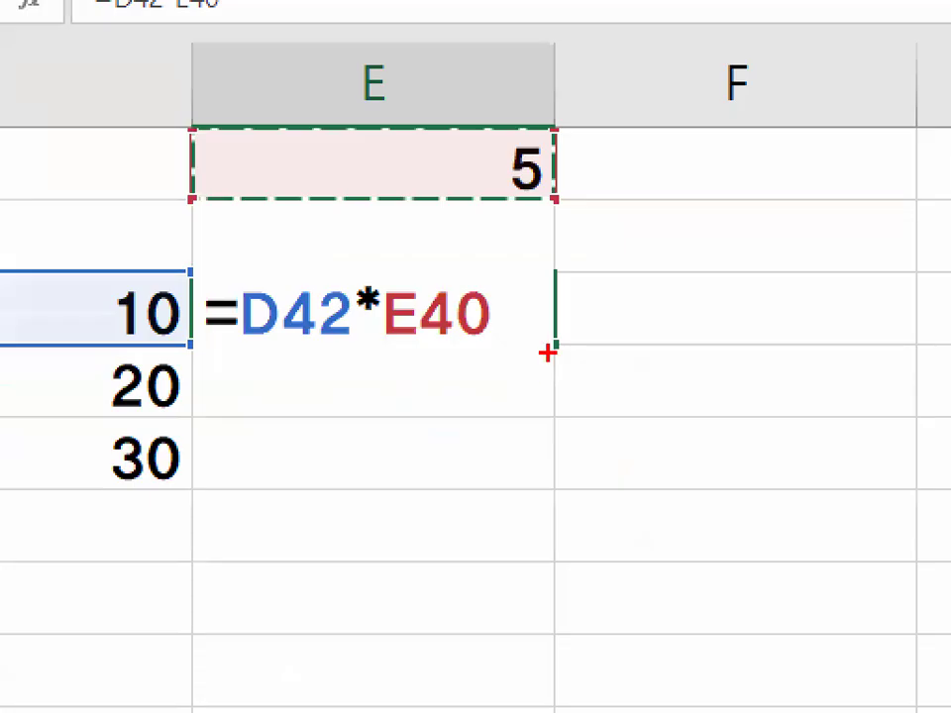
{"action": "left_click_drag", "start_coordinate": [552, 344], "coordinate": [552, 488]}
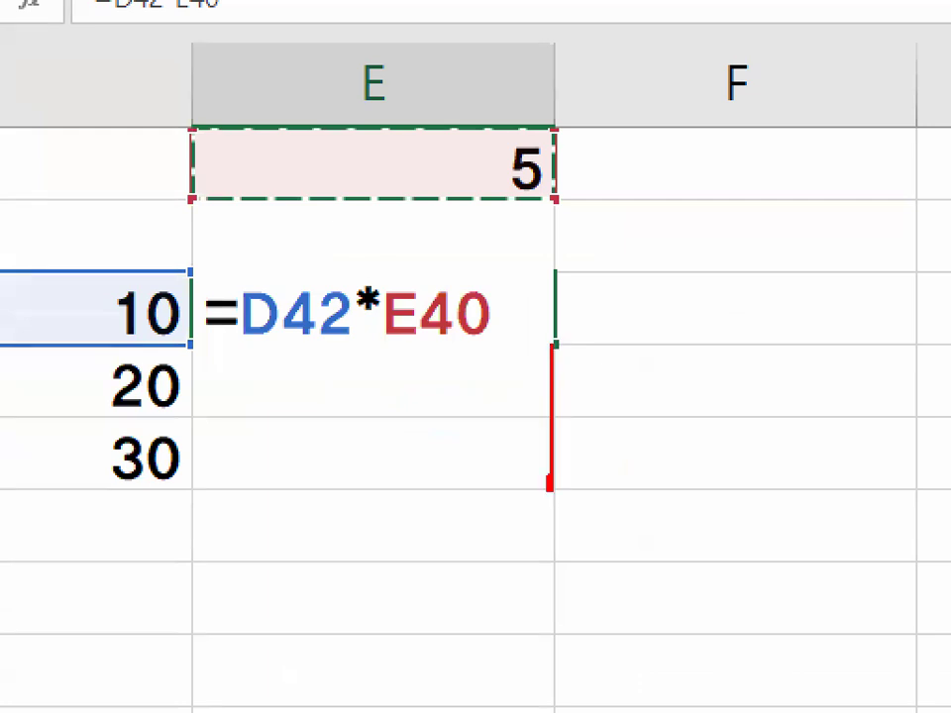
{"action": "mouse_move", "coordinate": [238, 338]}
{"action": "left_mouse_down"}
{"action": "mouse_move", "coordinate": [360, 337]}
{"action": "mouse_move", "coordinate": [229, 251]}
{"action": "mouse_move", "coordinate": [373, 268]}
{"action": "mouse_move", "coordinate": [355, 341]}
{"action": "mouse_move", "coordinate": [317, 345]}
{"action": "left_mouse_up"}
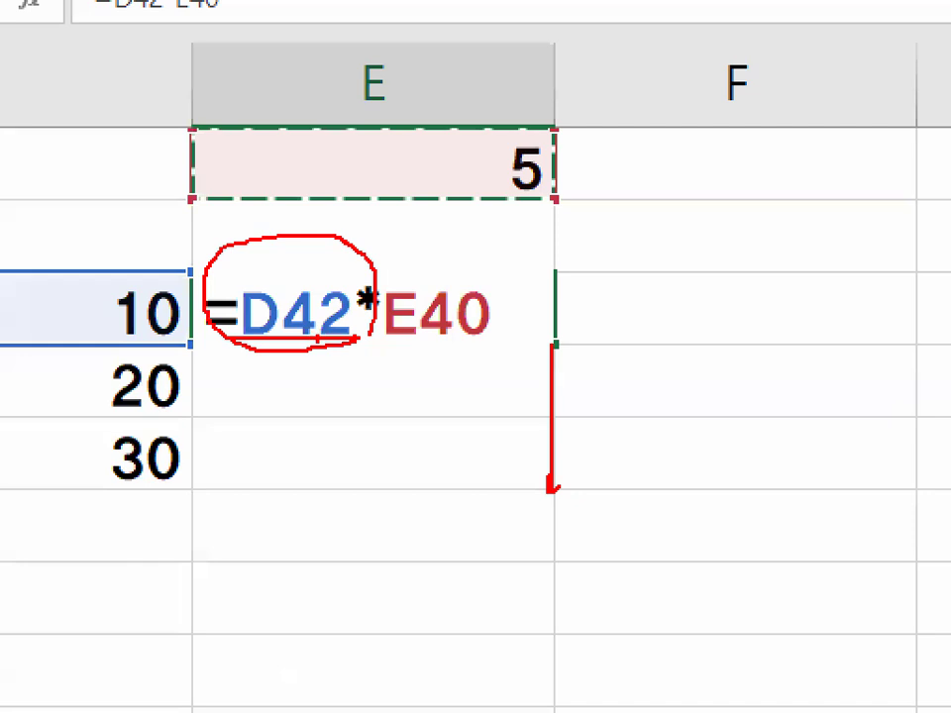
{"action": "left_click_drag", "start_coordinate": [314, 412], "coordinate": [335, 390]}
{"action": "key", "text": "Escape"}
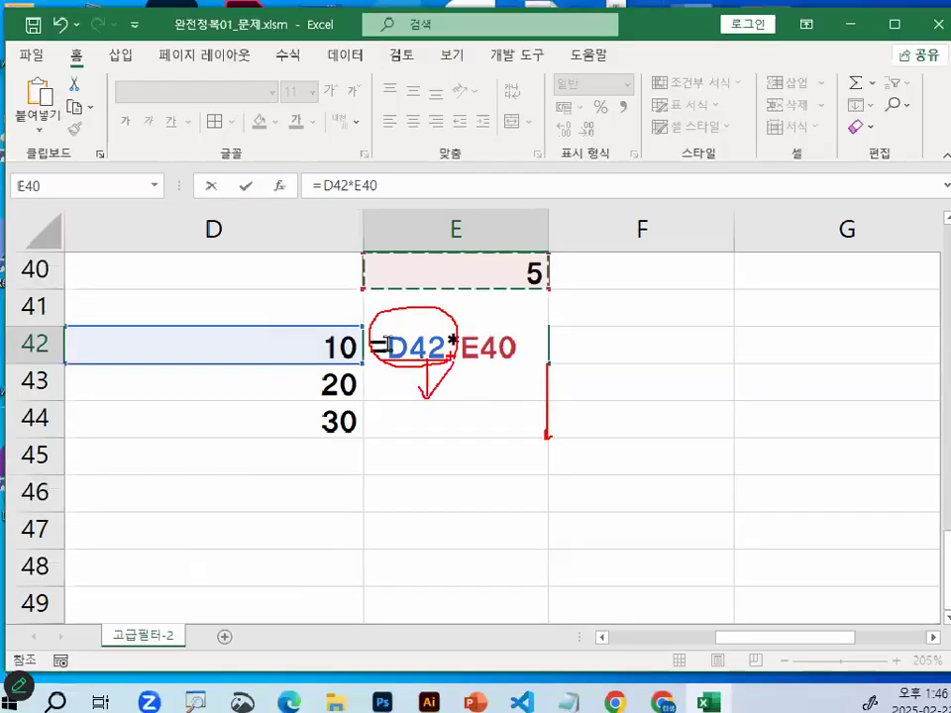
{"action": "key", "text": "ctrl+1"}
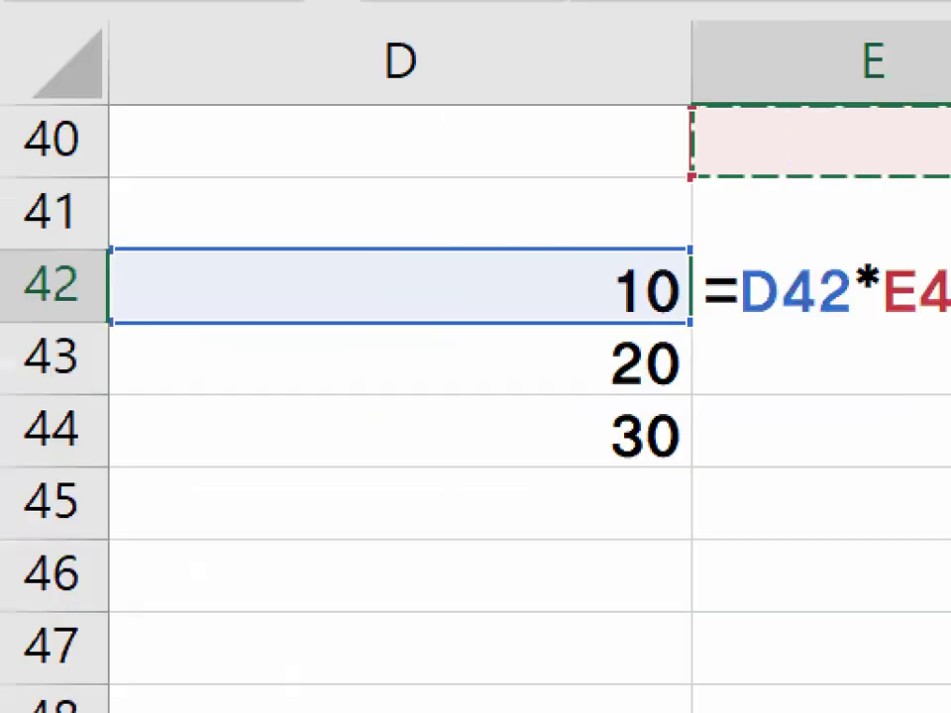
{"action": "mouse_move", "coordinate": [689, 377]}
{"action": "left_mouse_down"}
{"action": "mouse_move", "coordinate": [682, 386]}
{"action": "mouse_move", "coordinate": [576, 343]}
{"action": "left_mouse_up"}
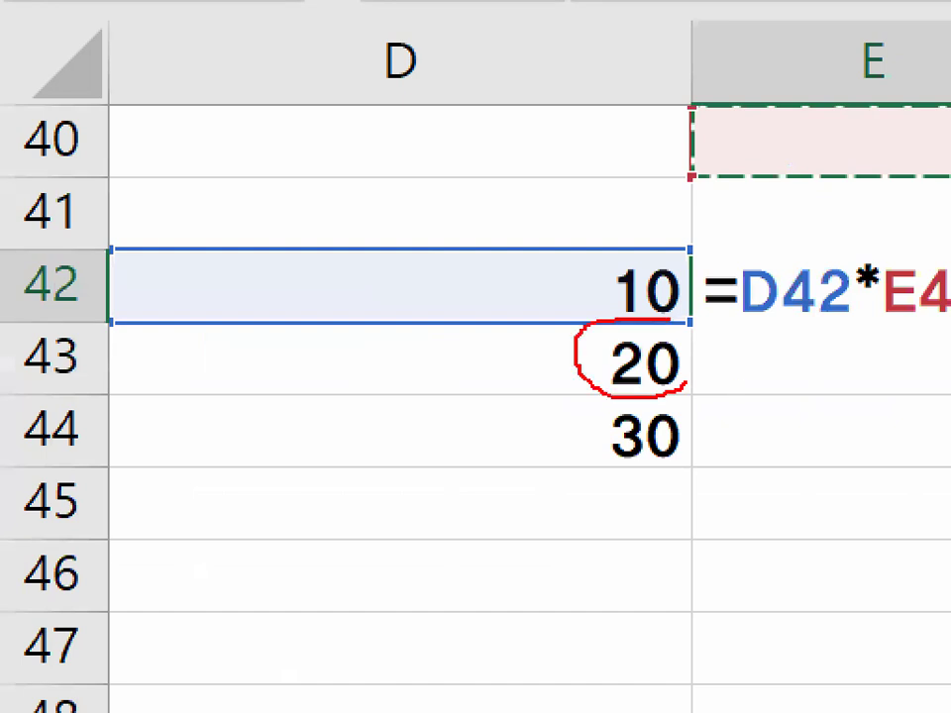
{"action": "left_click_drag", "start_coordinate": [687, 379], "coordinate": [681, 323]}
{"action": "key", "text": "Escape"}
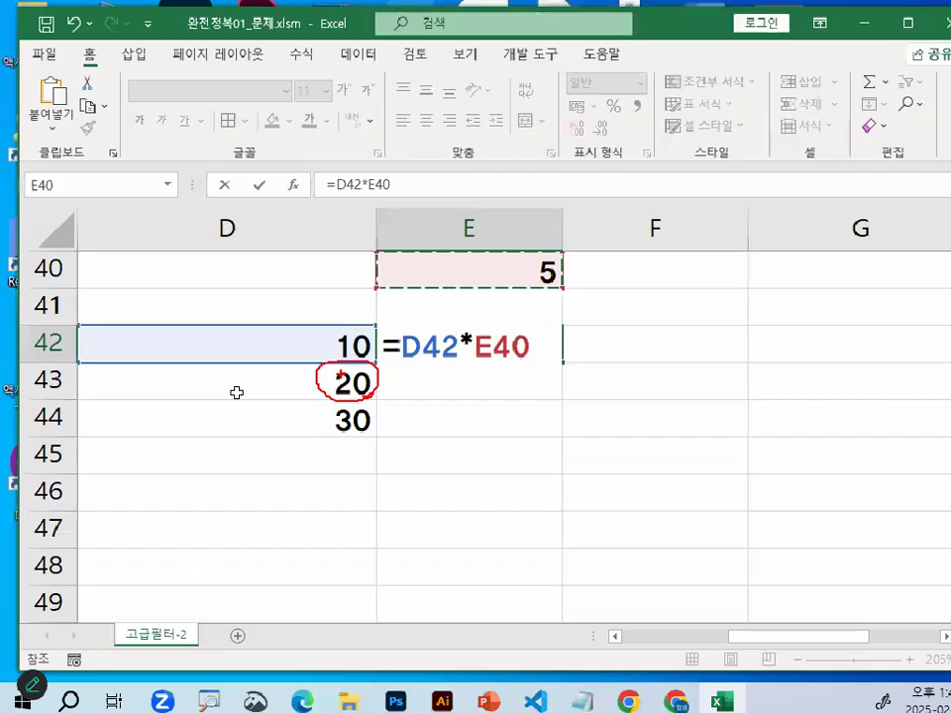
{"action": "key", "text": "ctrl+1"}
{"action": "left_click_drag", "start_coordinate": [780, 263], "coordinate": [865, 302]}
{"action": "left_click_drag", "start_coordinate": [458, 331], "coordinate": [396, 305]}
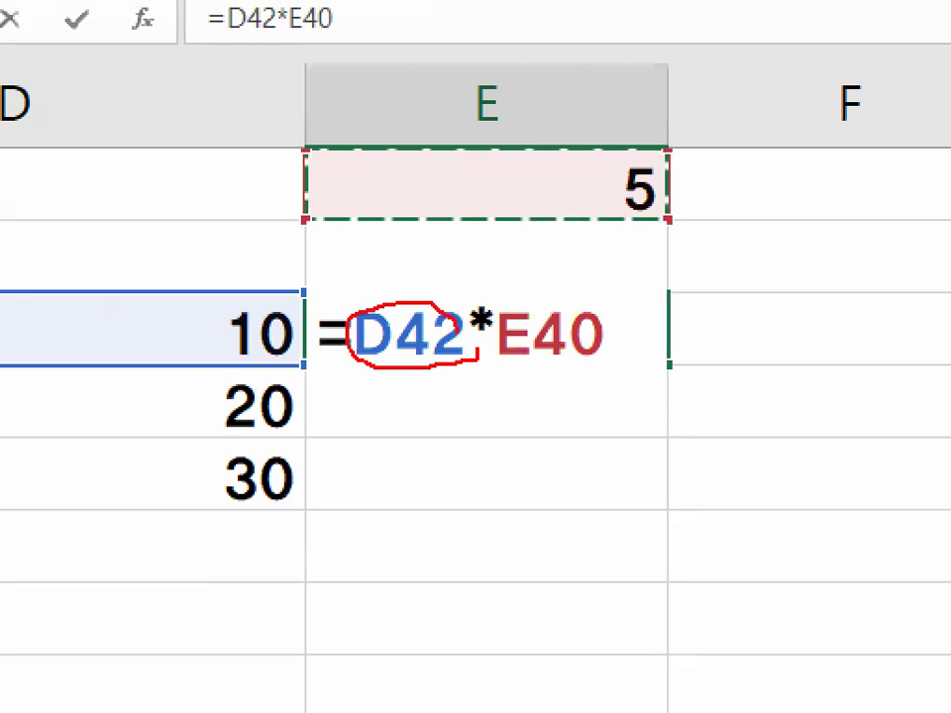
{"action": "left_click_drag", "start_coordinate": [479, 335], "coordinate": [485, 371]}
{"action": "mouse_move", "coordinate": [391, 374]}
{"action": "left_mouse_down"}
{"action": "mouse_move", "coordinate": [379, 436]}
{"action": "mouse_move", "coordinate": [431, 390]}
{"action": "mouse_move", "coordinate": [477, 420]}
{"action": "mouse_move", "coordinate": [463, 388]}
{"action": "mouse_move", "coordinate": [469, 478]}
{"action": "left_mouse_up"}
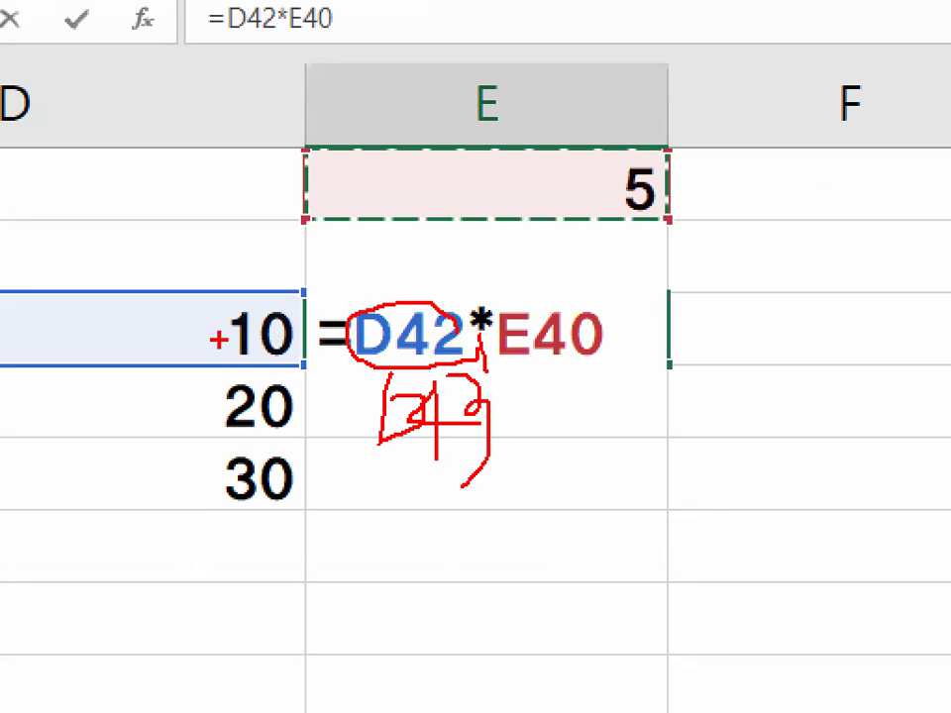
{"action": "key", "text": "Escape"}
{"action": "key", "text": "ctrl+1"}
{"action": "mouse_move", "coordinate": [529, 330]}
{"action": "left_mouse_down"}
{"action": "mouse_move", "coordinate": [463, 357]}
{"action": "mouse_move", "coordinate": [529, 352]}
{"action": "left_mouse_up"}
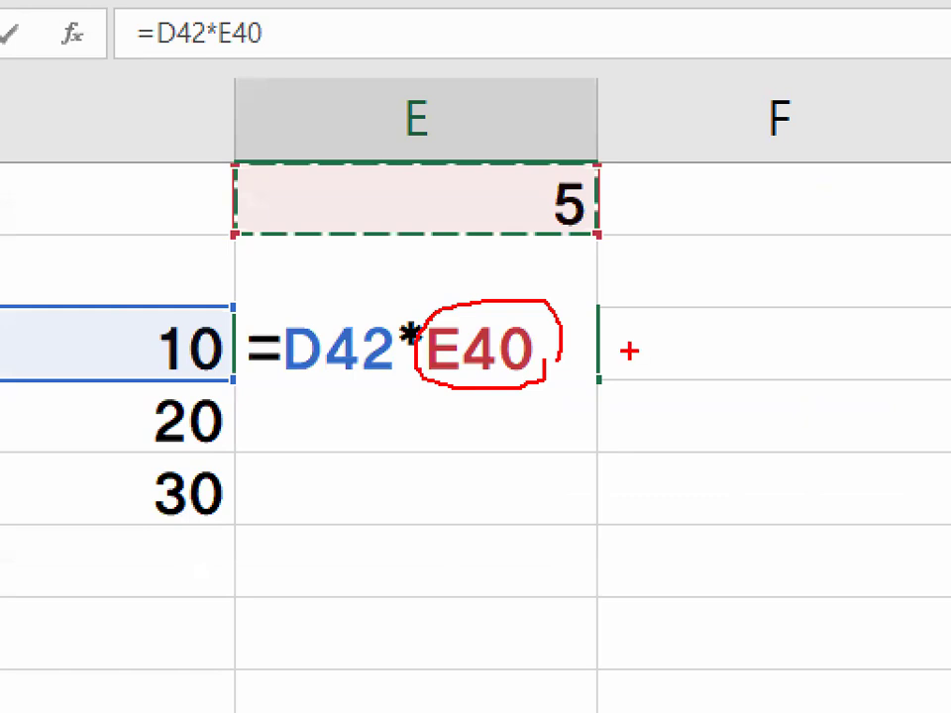
{"action": "mouse_move", "coordinate": [612, 191]}
{"action": "left_mouse_down"}
{"action": "mouse_move", "coordinate": [530, 223]}
{"action": "mouse_move", "coordinate": [581, 329]}
{"action": "mouse_move", "coordinate": [614, 292]}
{"action": "left_mouse_up"}
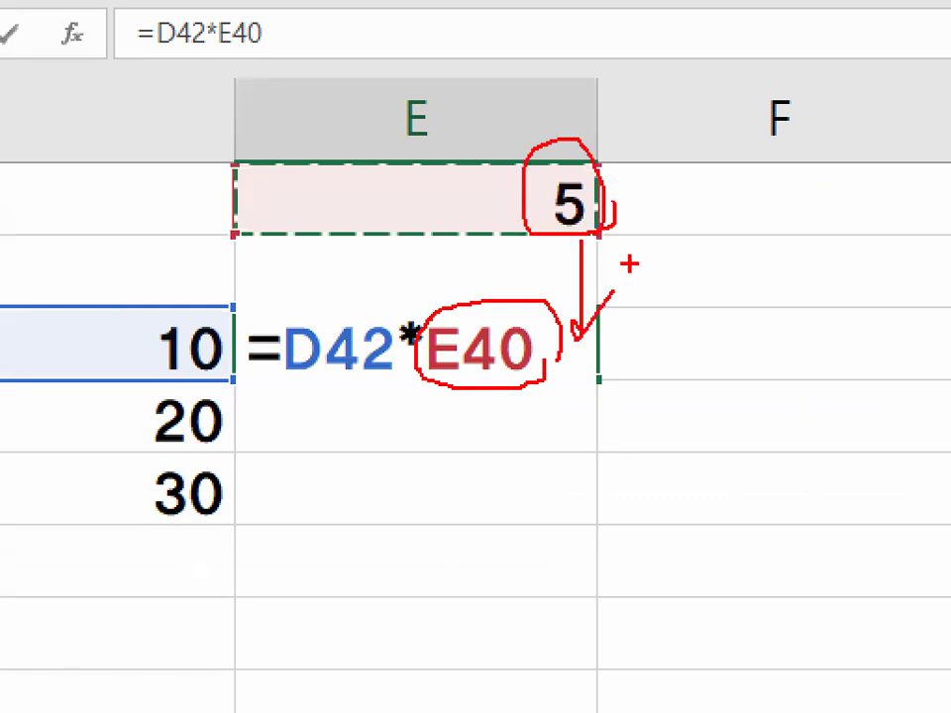
{"action": "mouse_move", "coordinate": [600, 229]}
{"action": "left_mouse_down"}
{"action": "mouse_move", "coordinate": [531, 151]}
{"action": "mouse_move", "coordinate": [632, 172]}
{"action": "left_mouse_up"}
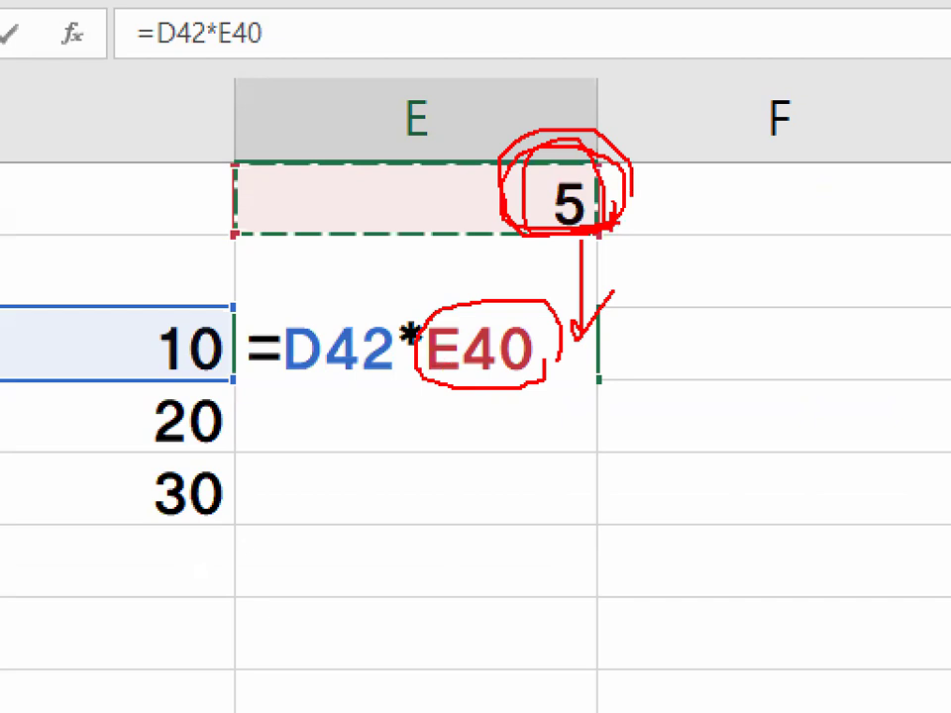
{"action": "left_click_drag", "start_coordinate": [609, 225], "coordinate": [598, 234]}
{"action": "key", "text": "Escape"}
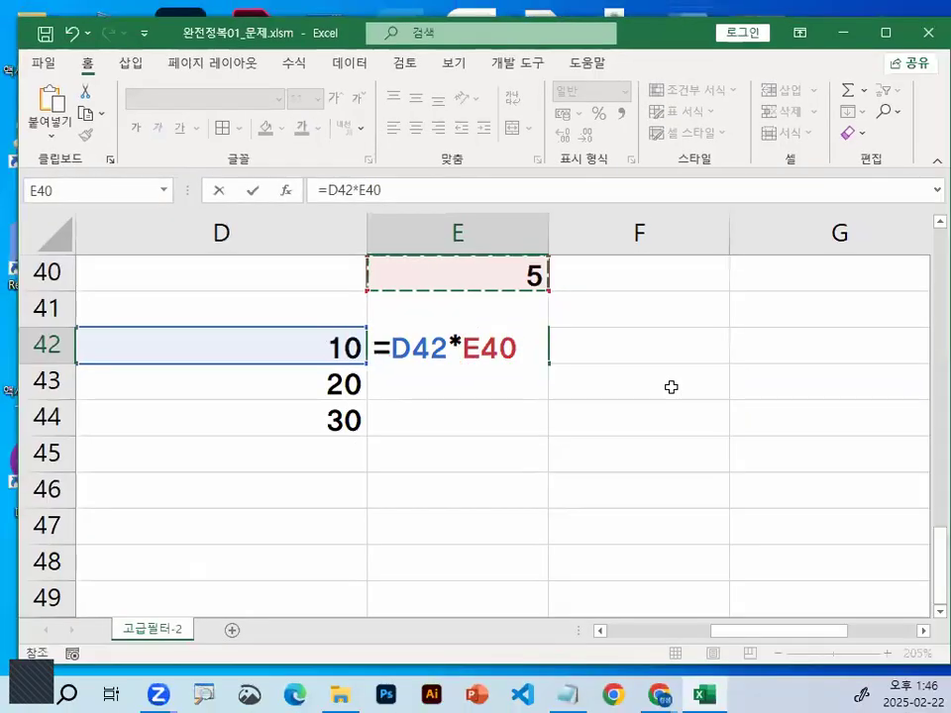
Enter the formula =D42*E40 in cell E42 and fill it down through E44
{"action": "key", "text": "Return"}
{"action": "left_click", "coordinate": [458, 357]}
{"action": "left_click_drag", "start_coordinate": [548, 367], "coordinate": [550, 426]}
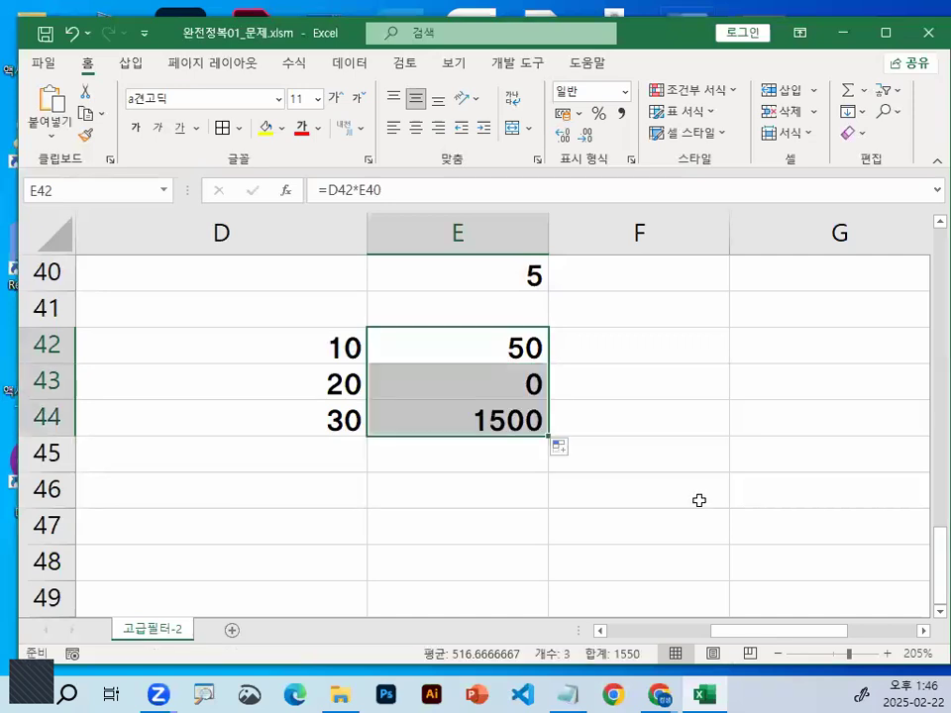
Examine the filled formula in cell E43 and compare the cells it references with D43 and E40
{"action": "left_click", "coordinate": [329, 377]}
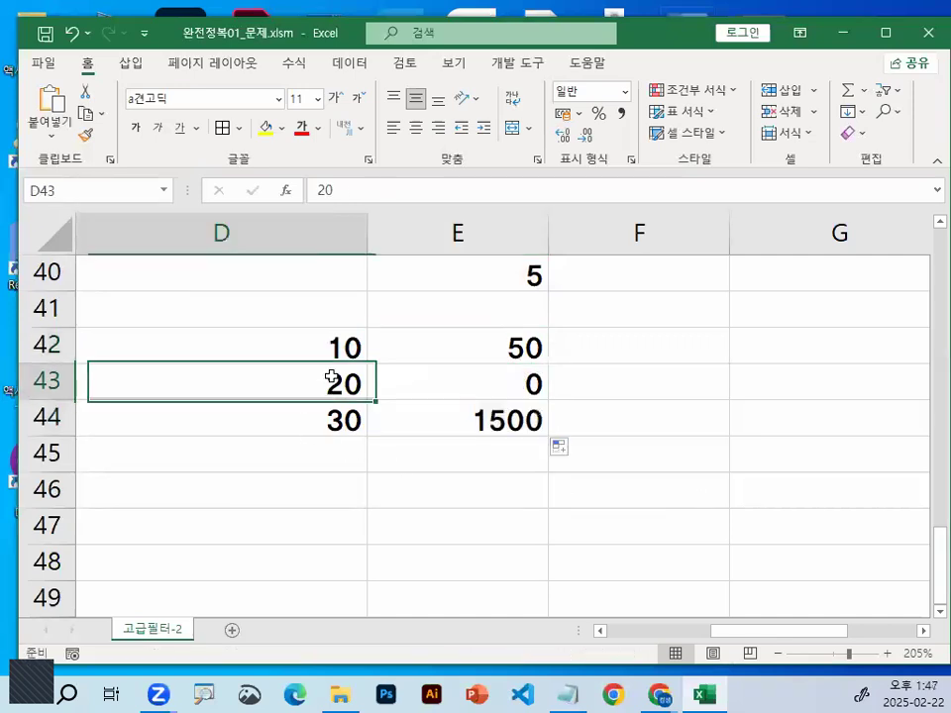
{"action": "left_click", "coordinate": [533, 269]}
{"action": "left_click", "coordinate": [533, 377]}
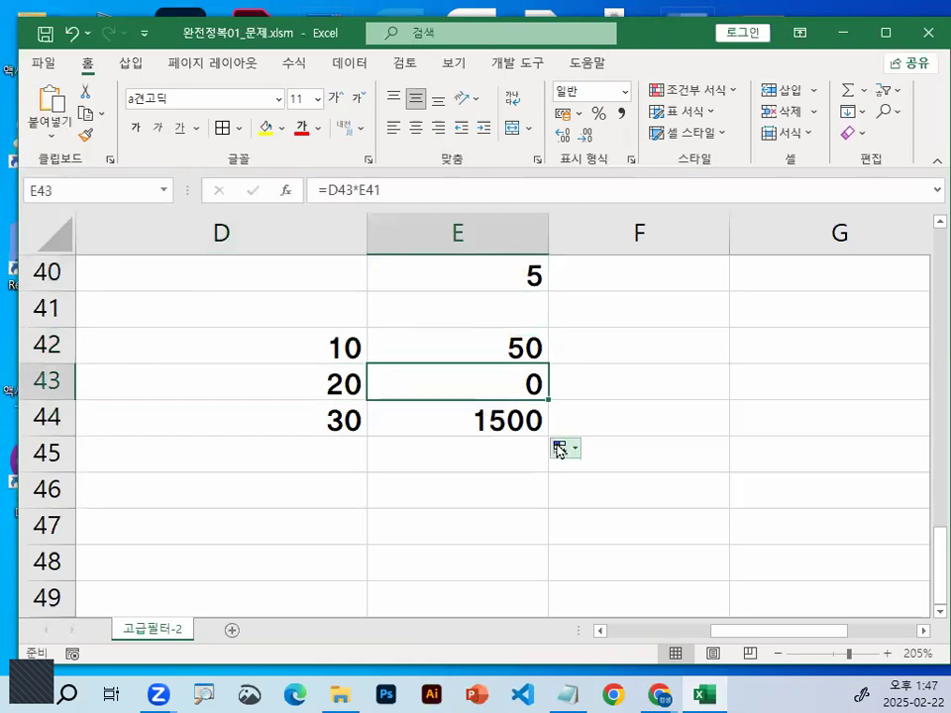
{"action": "key", "text": "ctrl+1"}
{"action": "left_click_drag", "start_coordinate": [545, 373], "coordinate": [595, 407]}
{"action": "key", "text": "Escape"}
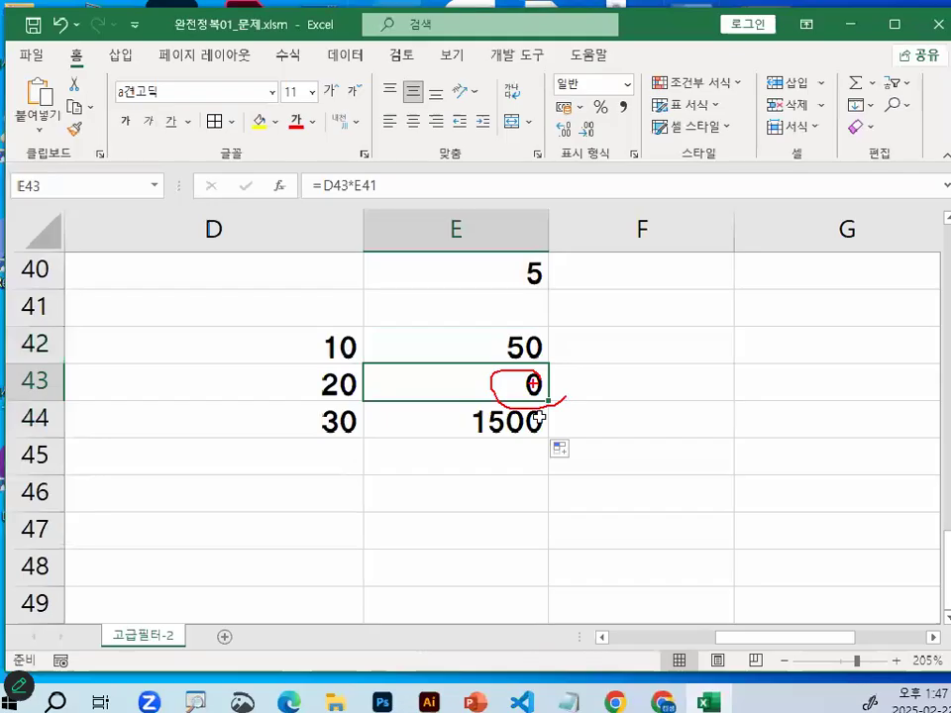
{"action": "double_click", "coordinate": [507, 381]}
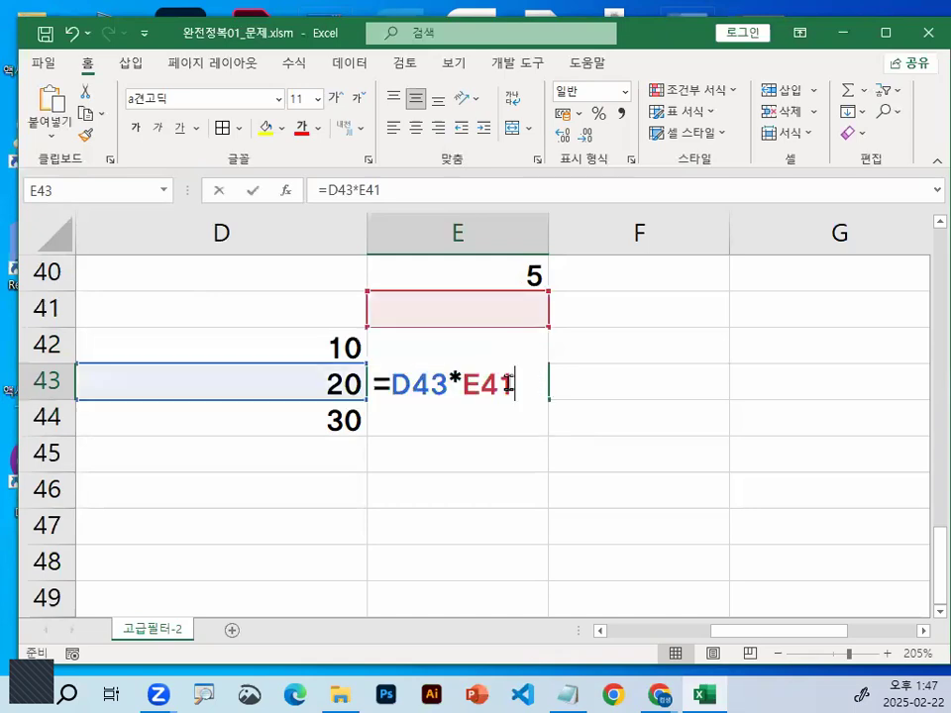
{"action": "key", "text": "ctrl+1"}
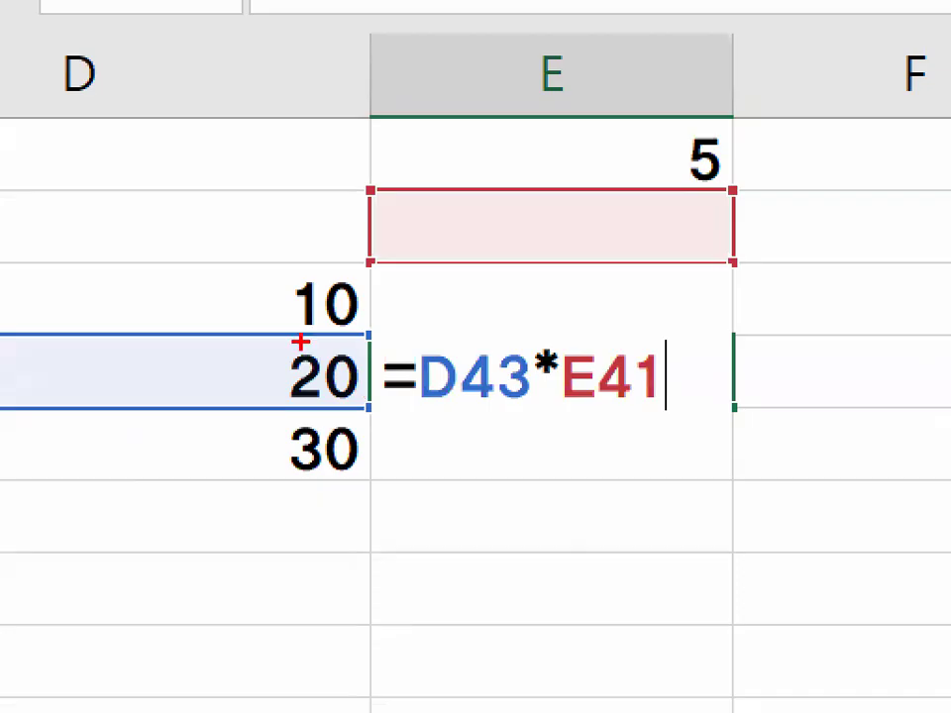
{"action": "mouse_move", "coordinate": [275, 356]}
{"action": "left_mouse_down"}
{"action": "mouse_move", "coordinate": [350, 387]}
{"action": "mouse_move", "coordinate": [392, 360]}
{"action": "mouse_move", "coordinate": [537, 386]}
{"action": "left_mouse_up"}
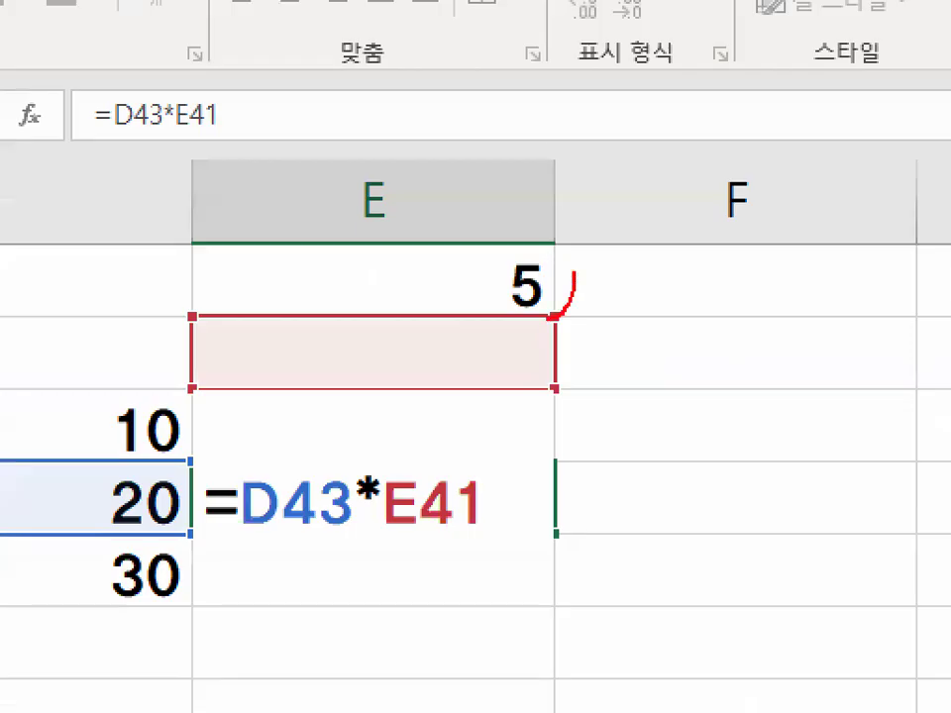
{"action": "left_click_drag", "start_coordinate": [551, 319], "coordinate": [570, 260]}
{"action": "left_click_drag", "start_coordinate": [254, 329], "coordinate": [671, 325]}
{"action": "left_click_drag", "start_coordinate": [585, 401], "coordinate": [698, 315]}
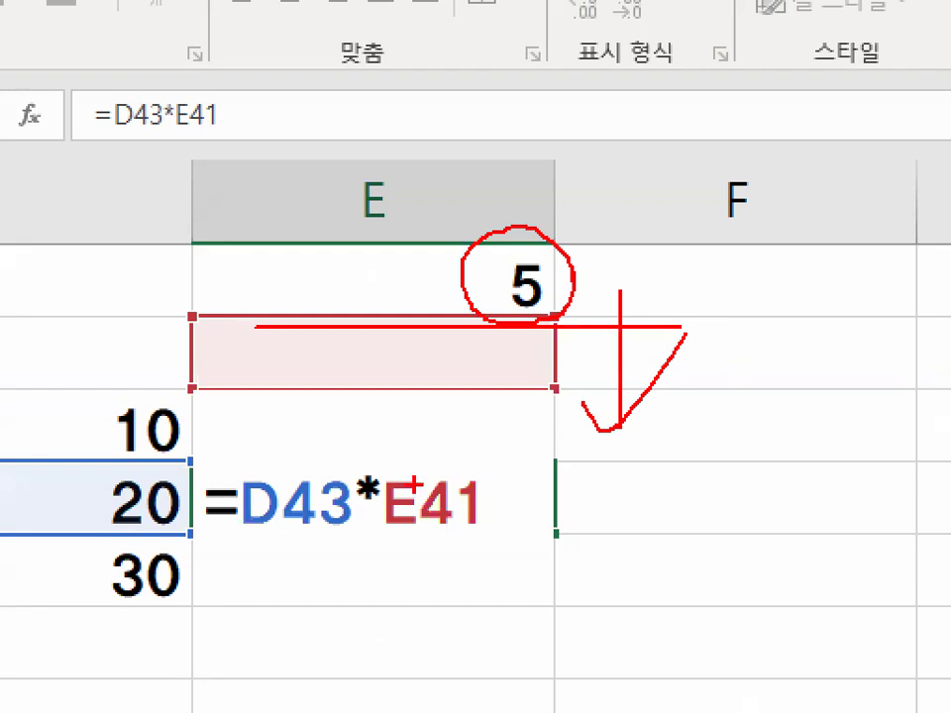
{"action": "mouse_move", "coordinate": [109, 414]}
{"action": "left_mouse_down"}
{"action": "mouse_move", "coordinate": [111, 507]}
{"action": "mouse_move", "coordinate": [183, 495]}
{"action": "left_mouse_up"}
{"action": "mouse_move", "coordinate": [520, 294]}
{"action": "left_mouse_down"}
{"action": "mouse_move", "coordinate": [507, 380]}
{"action": "mouse_move", "coordinate": [553, 318]}
{"action": "left_mouse_up"}
{"action": "mouse_move", "coordinate": [533, 364]}
{"action": "left_mouse_down"}
{"action": "mouse_move", "coordinate": [422, 411]}
{"action": "mouse_move", "coordinate": [509, 341]}
{"action": "left_mouse_up"}
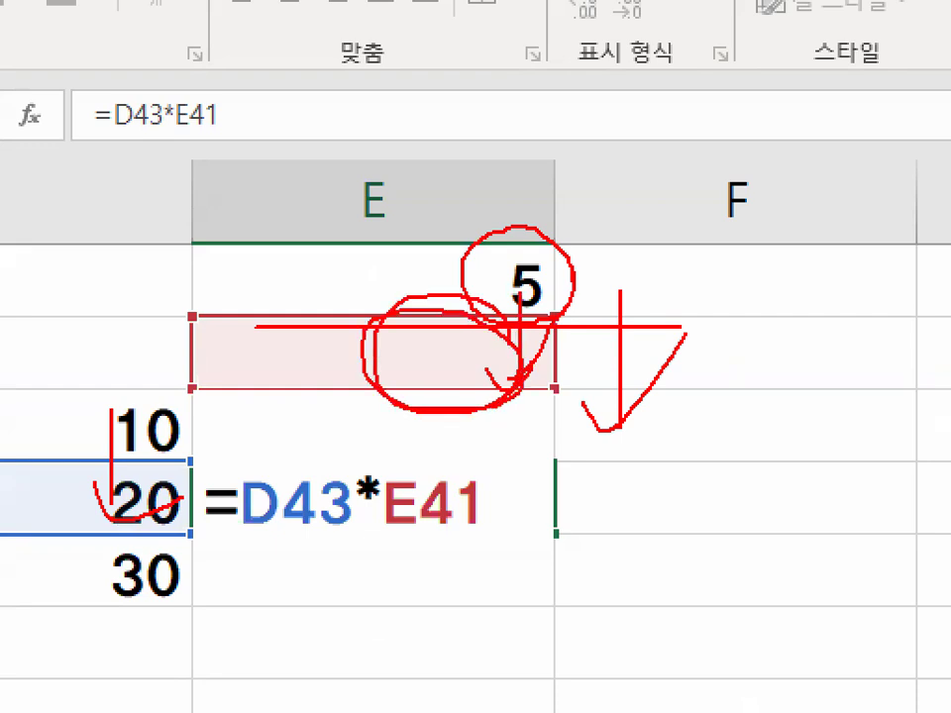
{"action": "key", "text": "Escape"}
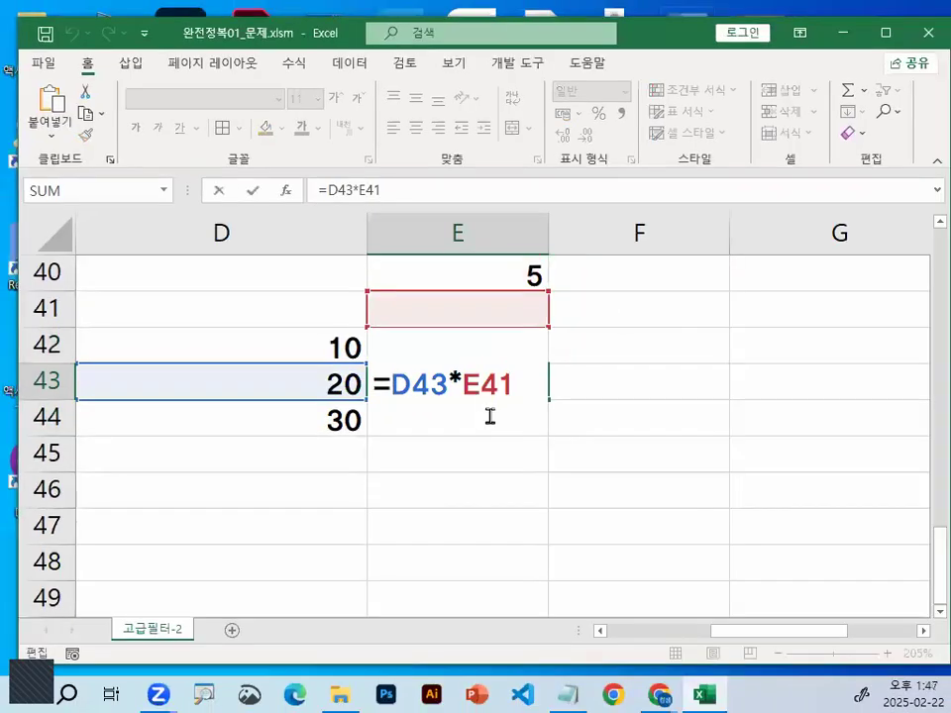
{"action": "key", "text": "Escape"}
Select cell E44 and trace how its result relates to the values in D44 and E42
{"action": "left_click", "coordinate": [495, 416]}
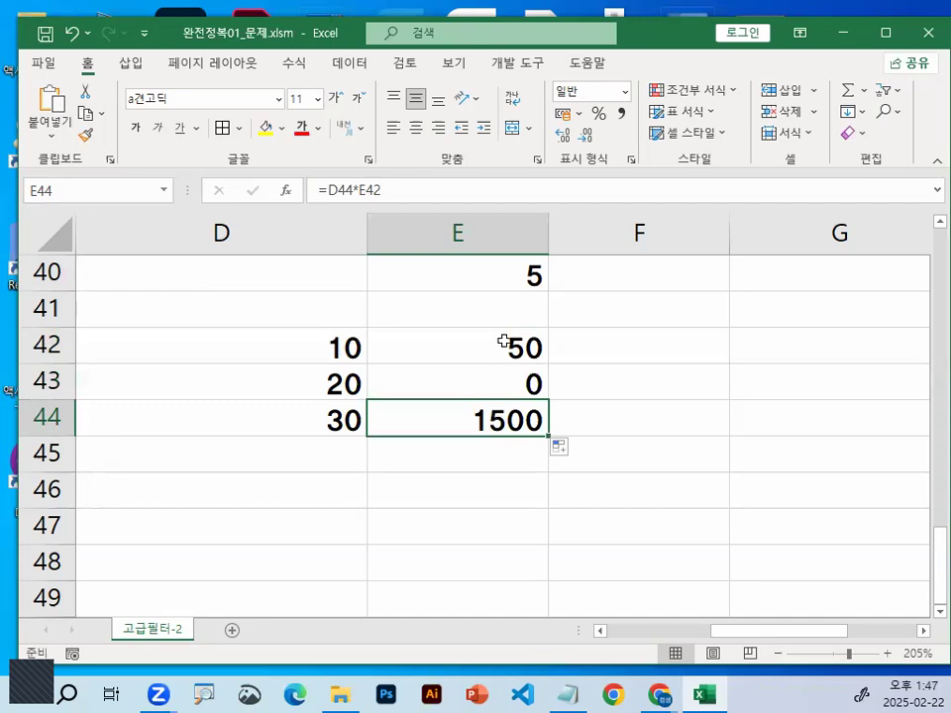
{"action": "left_click", "coordinate": [349, 422]}
{"action": "key", "text": "ctrl+1"}
{"action": "left_click_drag", "start_coordinate": [499, 349], "coordinate": [380, 411]}
{"action": "left_click_drag", "start_coordinate": [323, 405], "coordinate": [361, 456]}
{"action": "left_click_drag", "start_coordinate": [484, 318], "coordinate": [536, 349]}
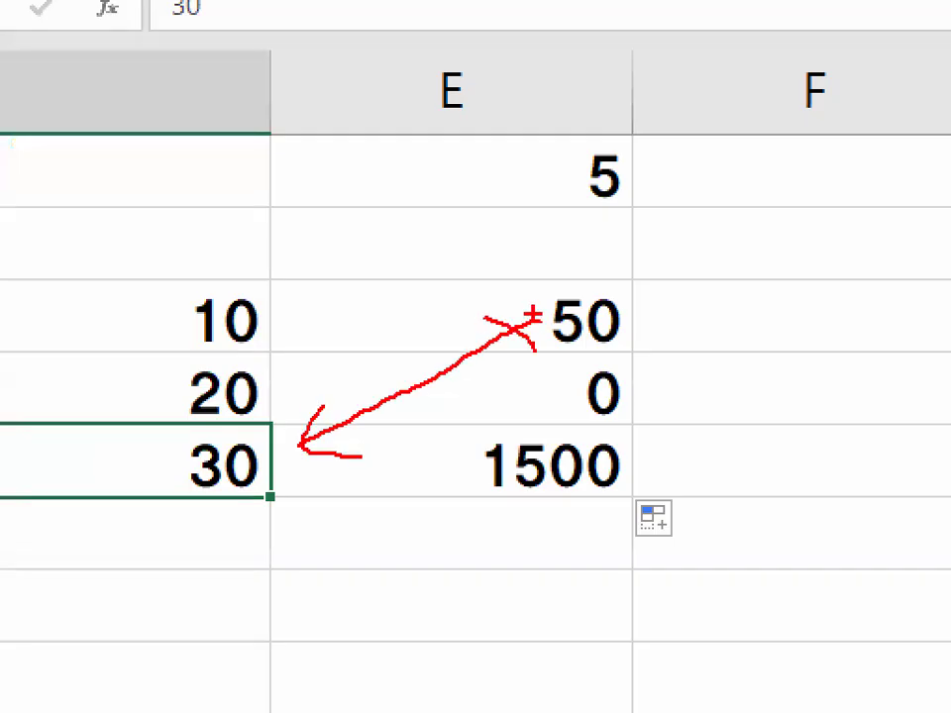
{"action": "key", "text": "Escape"}
Examine the formula in cell E44 and compare its two references with the original D42 and E40
{"action": "double_click", "coordinate": [528, 422]}
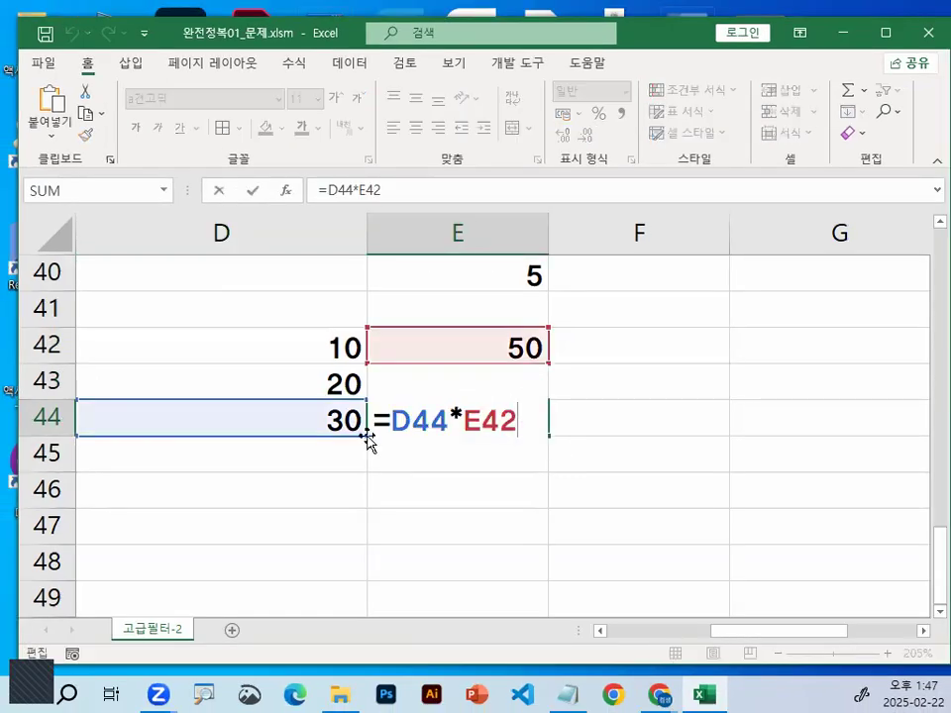
{"action": "key", "text": "ctrl+1"}
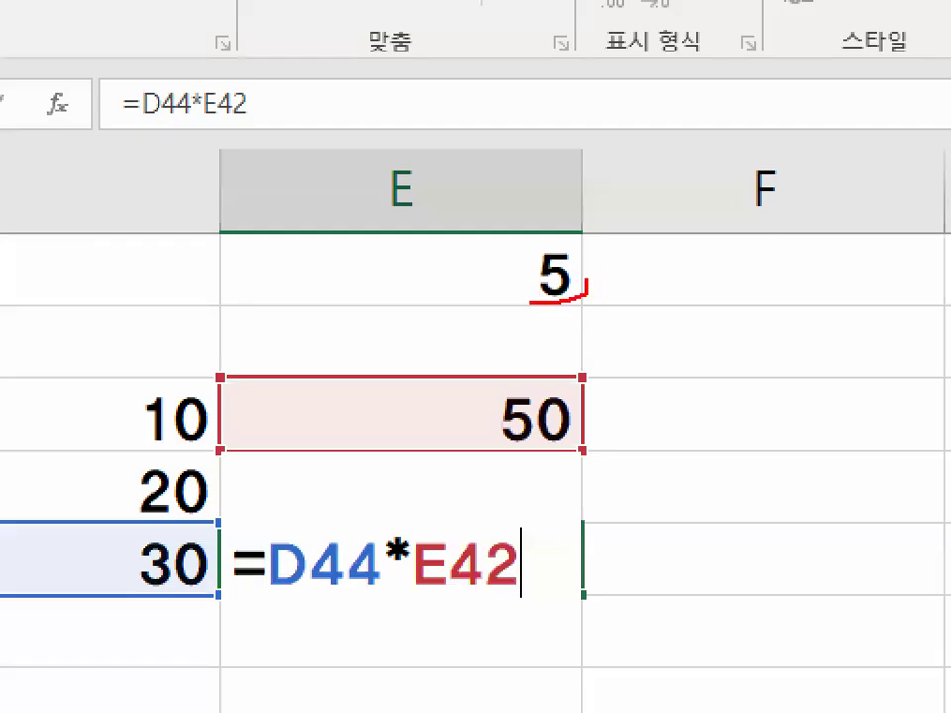
{"action": "left_click_drag", "start_coordinate": [587, 285], "coordinate": [591, 282]}
{"action": "left_click_drag", "start_coordinate": [530, 293], "coordinate": [532, 374]}
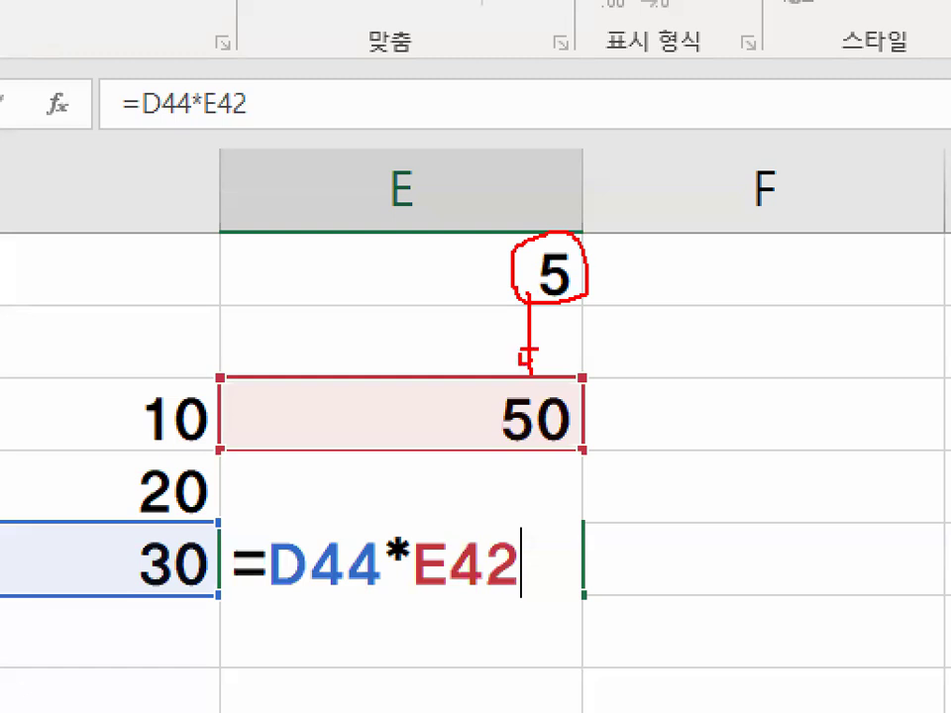
{"action": "left_click_drag", "start_coordinate": [458, 298], "coordinate": [501, 318]}
{"action": "left_click_drag", "start_coordinate": [459, 353], "coordinate": [526, 356]}
{"action": "left_click_drag", "start_coordinate": [510, 488], "coordinate": [571, 433]}
{"action": "key", "text": "Escape"}
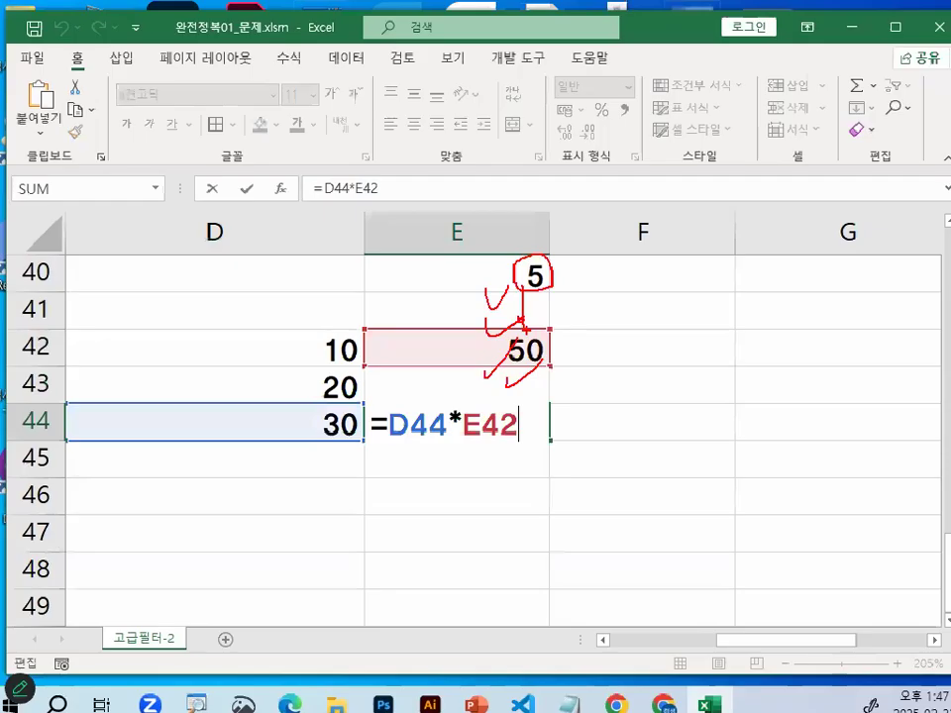
{"action": "key", "text": "ctrl+1"}
{"action": "left_click", "coordinate": [287, 326]}
{"action": "mouse_move", "coordinate": [289, 320]}
{"action": "left_mouse_down"}
{"action": "mouse_move", "coordinate": [290, 487]}
{"action": "mouse_move", "coordinate": [335, 471]}
{"action": "left_mouse_up"}
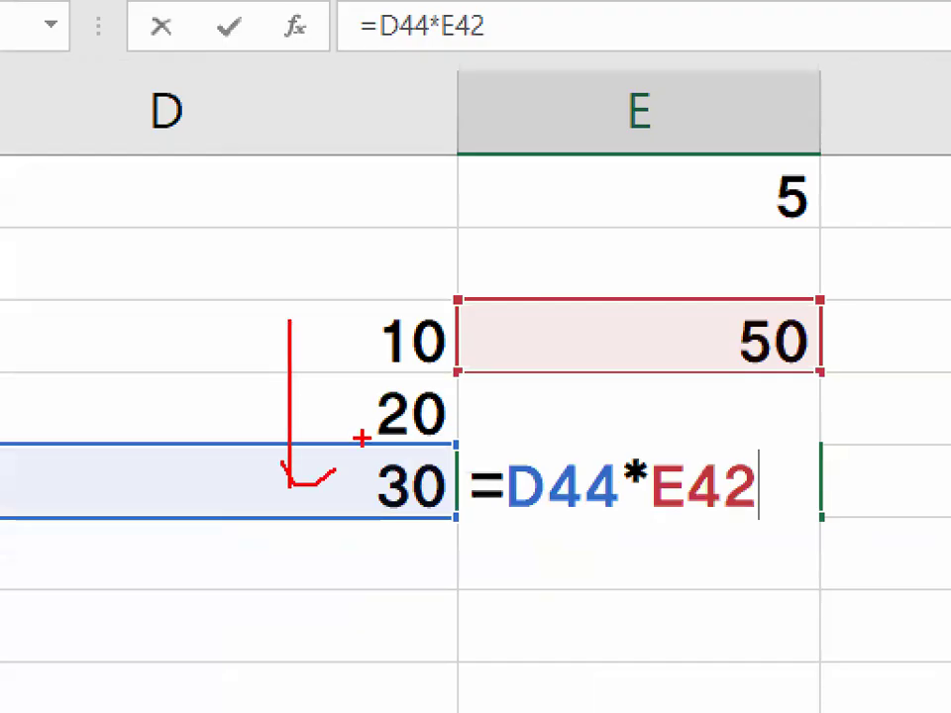
{"action": "left_click_drag", "start_coordinate": [748, 203], "coordinate": [748, 382]}
{"action": "left_click_drag", "start_coordinate": [713, 345], "coordinate": [808, 319]}
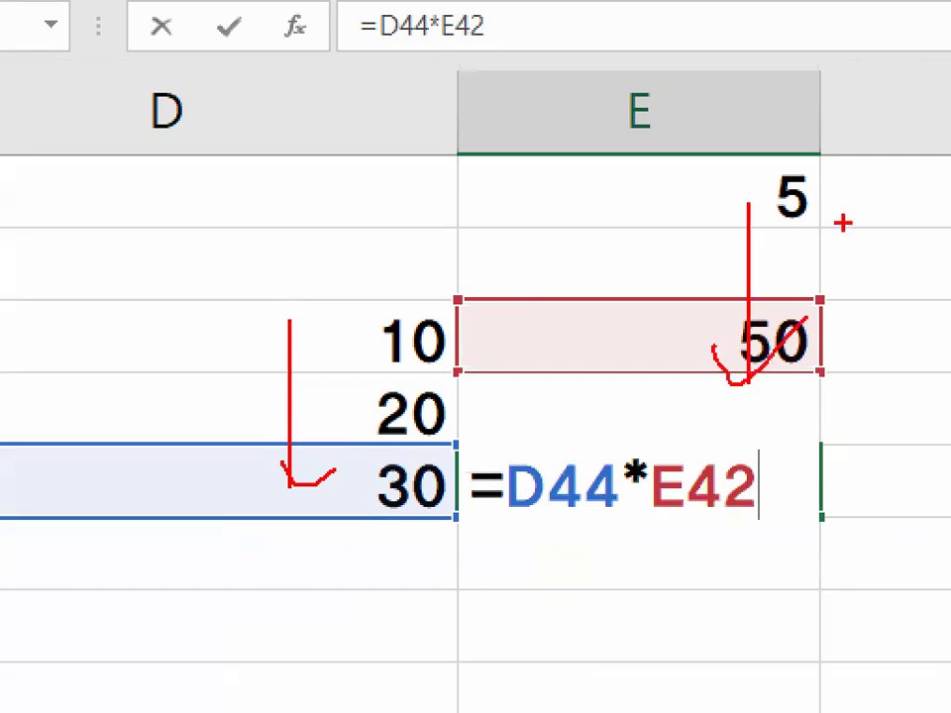
{"action": "key", "text": "Escape"}
{"action": "key", "text": "Escape"}
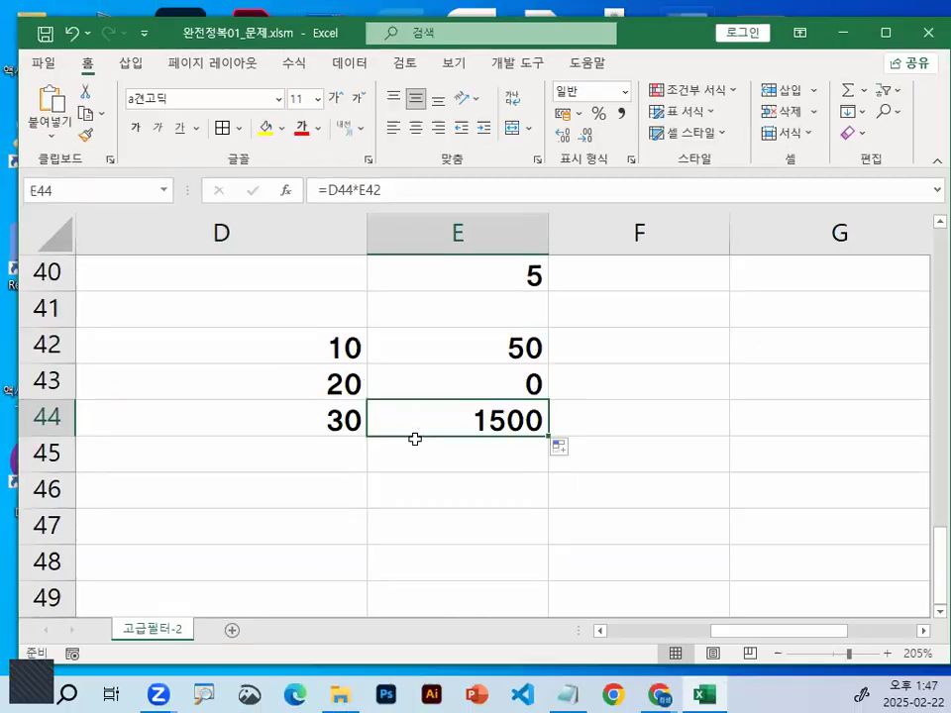
Make the E40 reference absolute so cell E42 holds =D42*$E$40, and fill the formula down through E44
{"action": "left_click", "coordinate": [482, 330]}
{"action": "double_click", "coordinate": [482, 331]}
{"action": "left_click_drag", "start_coordinate": [462, 348], "coordinate": [517, 276]}
{"action": "key", "text": "ctrl+1"}
{"action": "left_click", "coordinate": [535, 257]}
{"action": "mouse_move", "coordinate": [596, 253]}
{"action": "left_mouse_down"}
{"action": "mouse_move", "coordinate": [596, 271]}
{"action": "mouse_move", "coordinate": [527, 259]}
{"action": "left_mouse_up"}
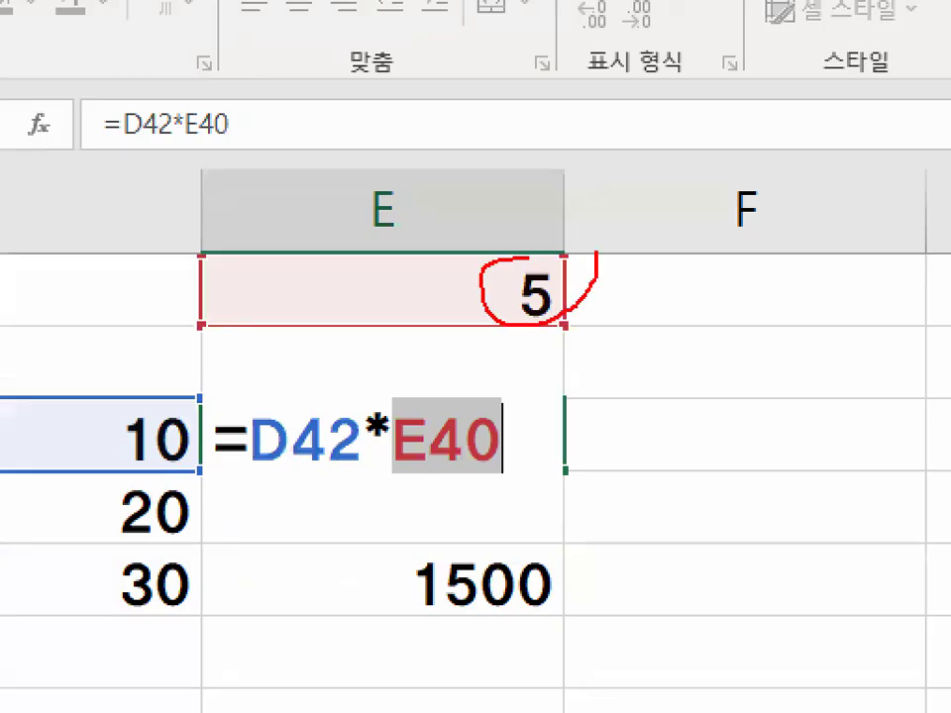
{"action": "mouse_move", "coordinate": [451, 179]}
{"action": "left_mouse_down"}
{"action": "mouse_move", "coordinate": [547, 165]}
{"action": "mouse_move", "coordinate": [594, 104]}
{"action": "left_mouse_up"}
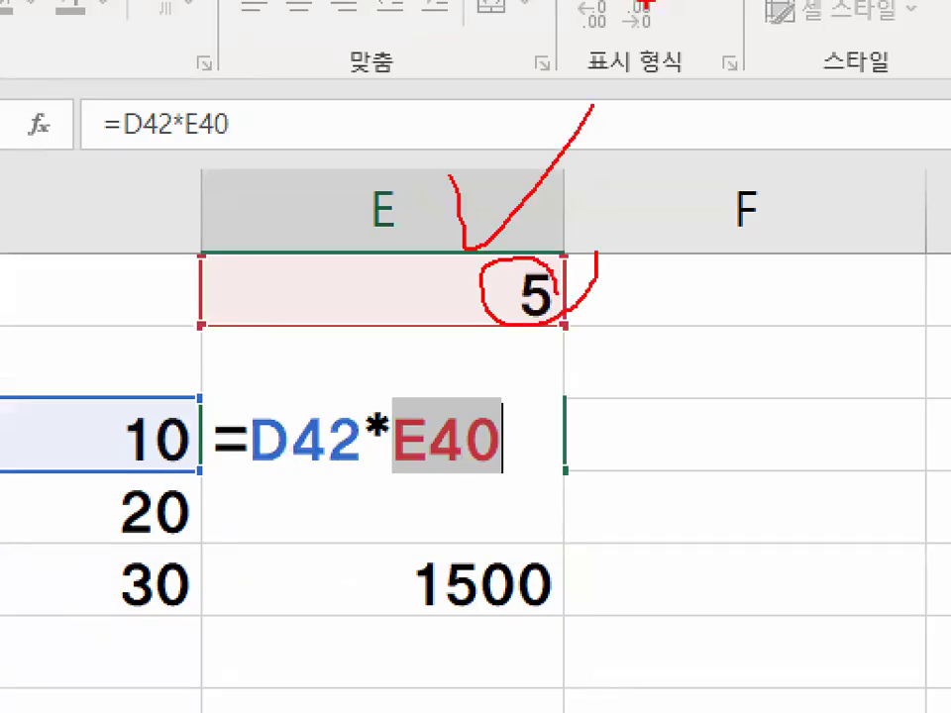
{"action": "mouse_move", "coordinate": [564, 470]}
{"action": "left_mouse_down"}
{"action": "mouse_move", "coordinate": [564, 614]}
{"action": "mouse_move", "coordinate": [581, 568]}
{"action": "left_mouse_up"}
{"action": "mouse_move", "coordinate": [570, 260]}
{"action": "left_mouse_down"}
{"action": "mouse_move", "coordinate": [486, 287]}
{"action": "mouse_move", "coordinate": [575, 302]}
{"action": "mouse_move", "coordinate": [465, 272]}
{"action": "left_mouse_up"}
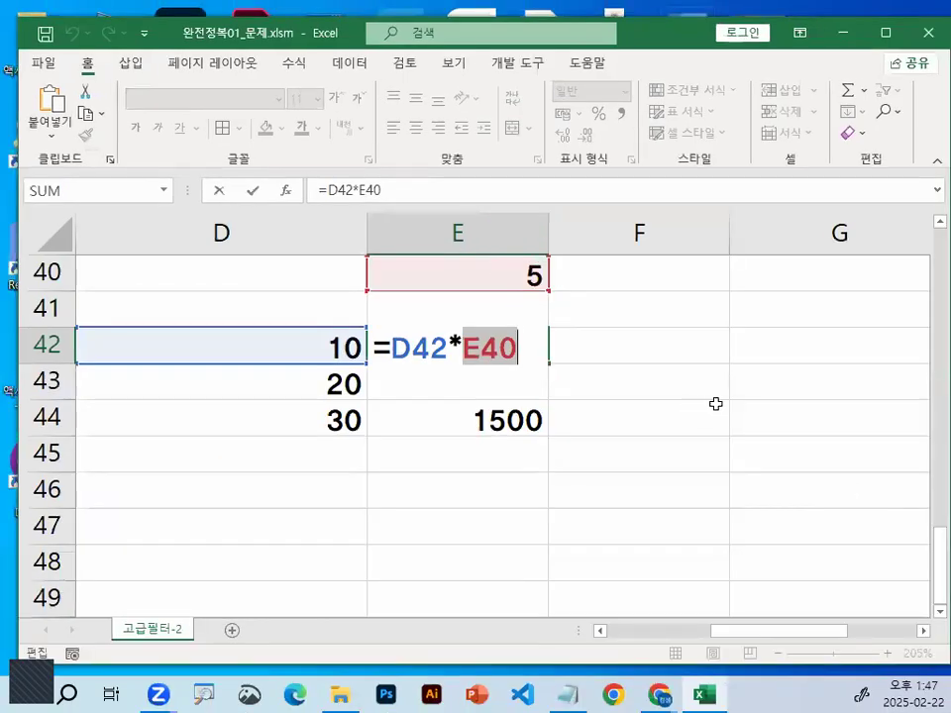
{"action": "key", "text": "F4"}
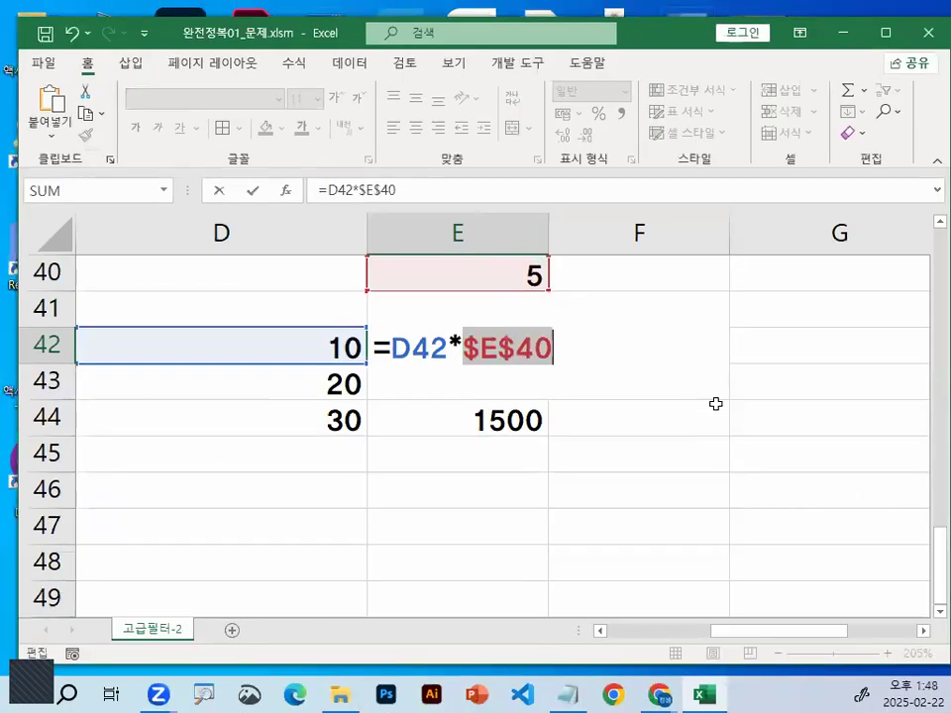
{"action": "key", "text": "Return"}
{"action": "left_click", "coordinate": [533, 349]}
{"action": "left_click_drag", "start_coordinate": [547, 363], "coordinate": [548, 434]}
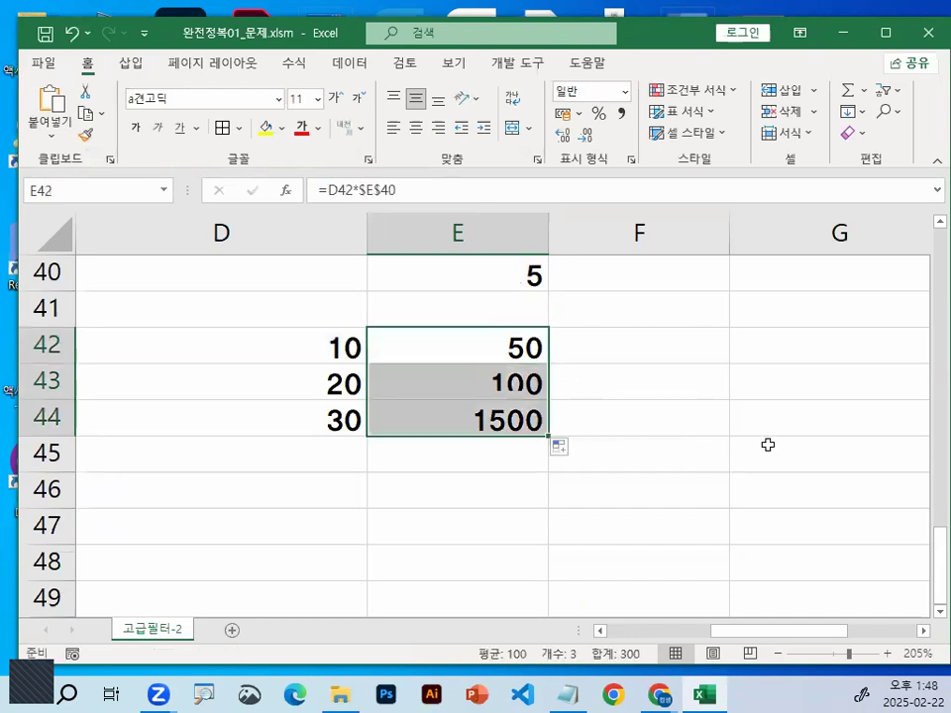
Examine the filled formula in cell E43 and compare its relative and absolute references with D43 and the multiplier in E40
{"action": "left_click", "coordinate": [514, 424]}
{"action": "double_click", "coordinate": [528, 394]}
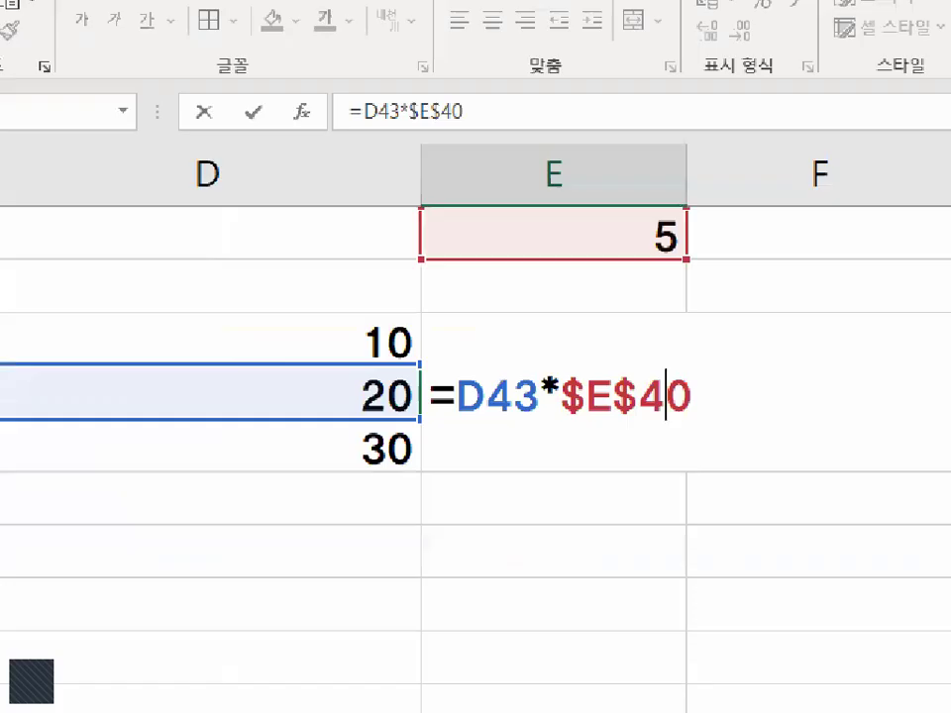
{"action": "mouse_move", "coordinate": [35, 289]}
{"action": "left_mouse_down"}
{"action": "mouse_move", "coordinate": [55, 312]}
{"action": "mouse_move", "coordinate": [118, 272]}
{"action": "left_mouse_up"}
{"action": "left_click_drag", "start_coordinate": [81, 357], "coordinate": [135, 342]}
{"action": "mouse_move", "coordinate": [458, 400]}
{"action": "left_mouse_down"}
{"action": "mouse_move", "coordinate": [467, 366]}
{"action": "mouse_move", "coordinate": [495, 416]}
{"action": "mouse_move", "coordinate": [421, 387]}
{"action": "left_mouse_up"}
{"action": "mouse_move", "coordinate": [411, 476]}
{"action": "left_mouse_down"}
{"action": "mouse_move", "coordinate": [465, 549]}
{"action": "mouse_move", "coordinate": [496, 475]}
{"action": "left_mouse_up"}
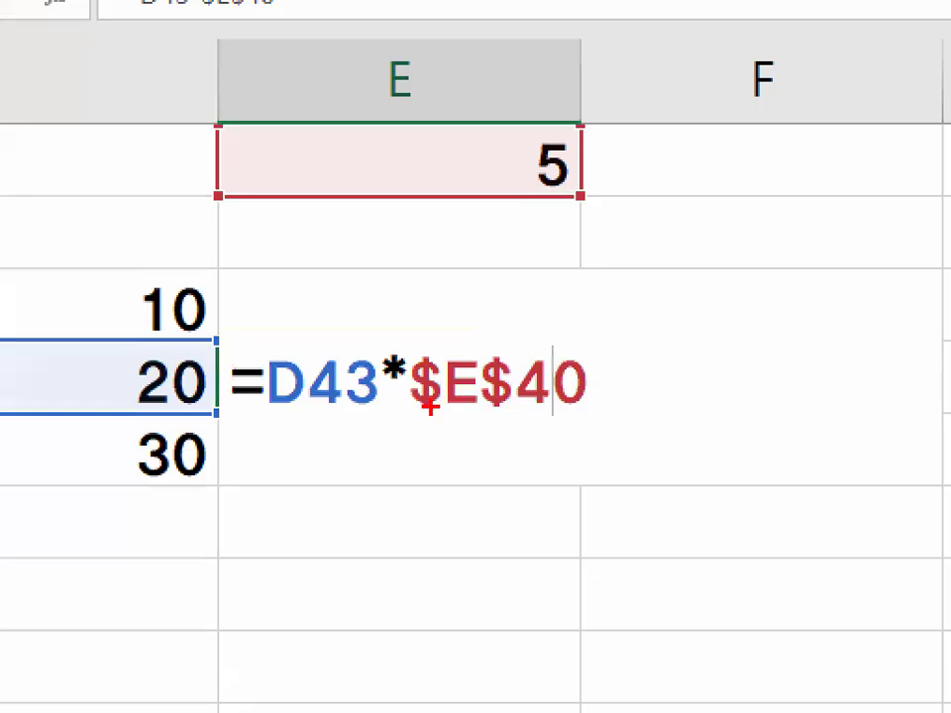
{"action": "left_click_drag", "start_coordinate": [696, 437], "coordinate": [887, 437]}
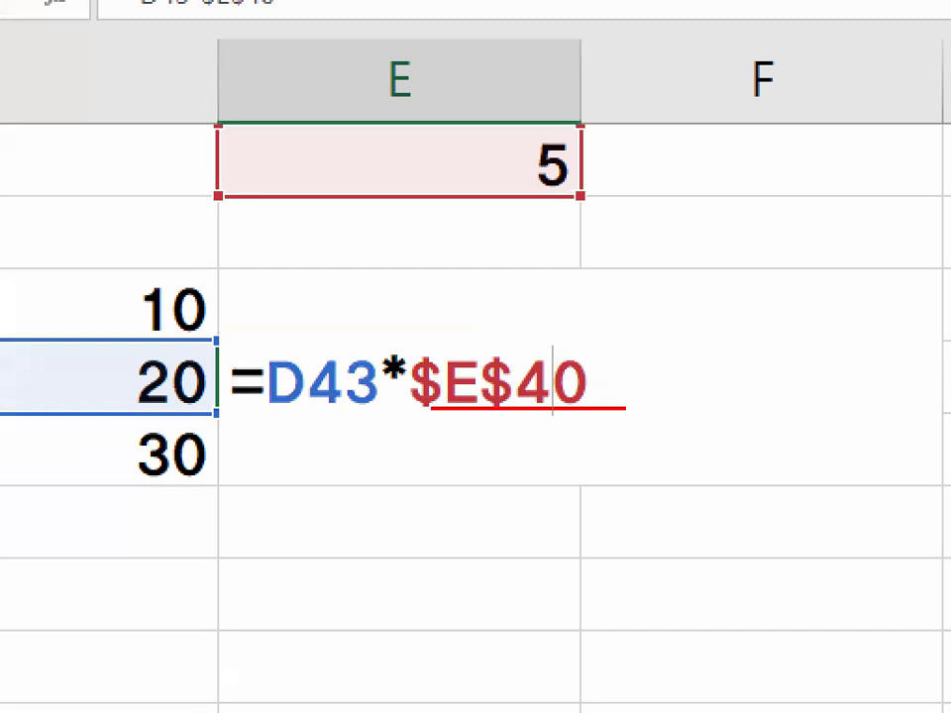
{"action": "mouse_move", "coordinate": [450, 161]}
{"action": "left_mouse_down"}
{"action": "mouse_move", "coordinate": [455, 186]}
{"action": "mouse_move", "coordinate": [548, 42]}
{"action": "left_mouse_up"}
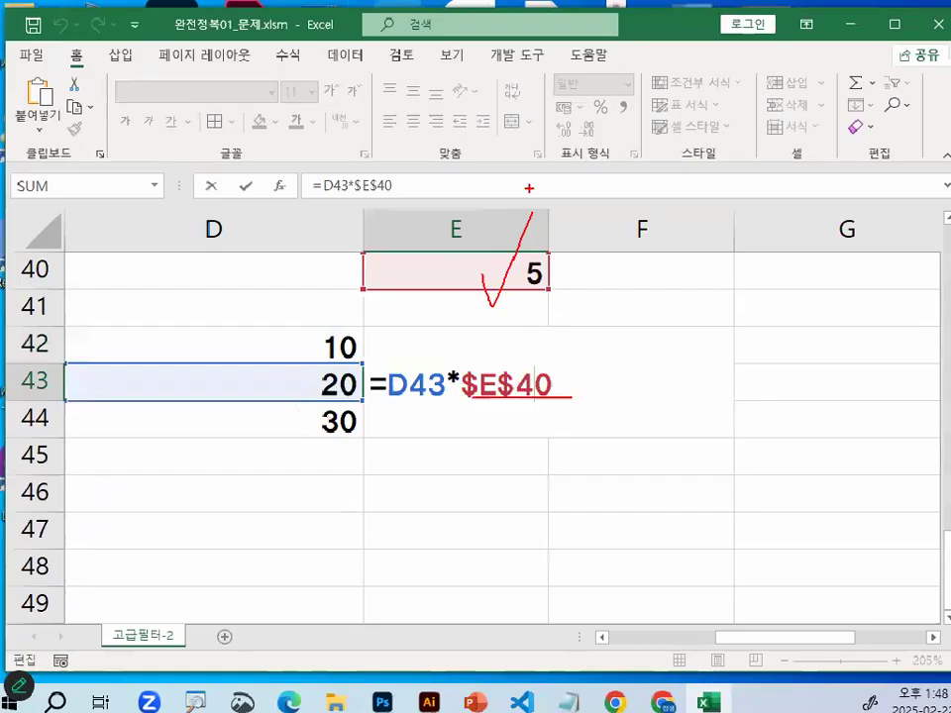
{"action": "key", "text": "ctrl+1"}
{"action": "left_click", "coordinate": [563, 291]}
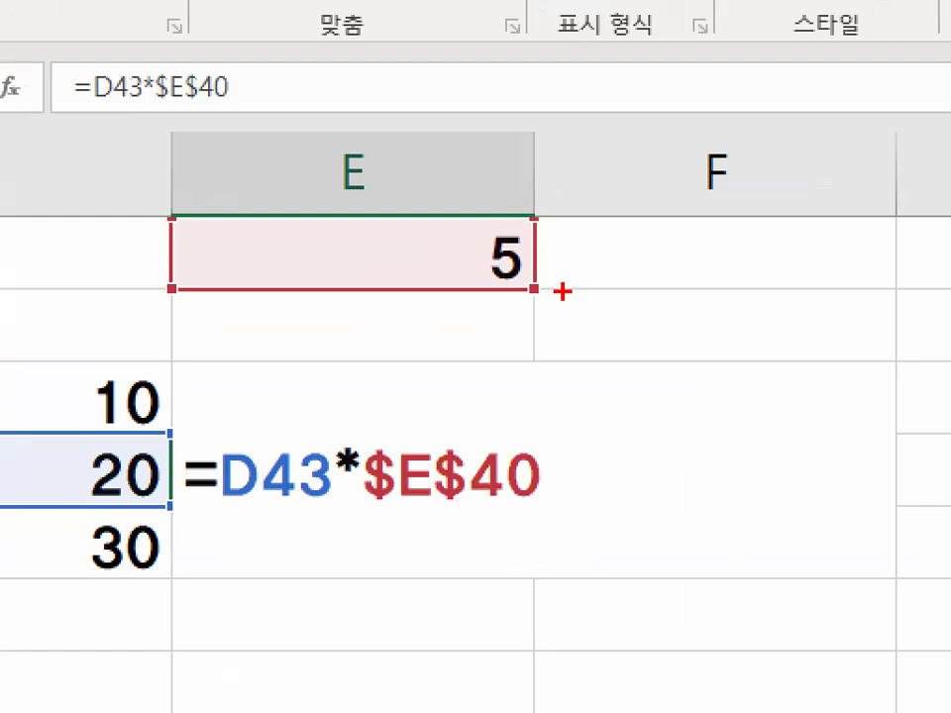
{"action": "left_click_drag", "start_coordinate": [606, 280], "coordinate": [589, 268]}
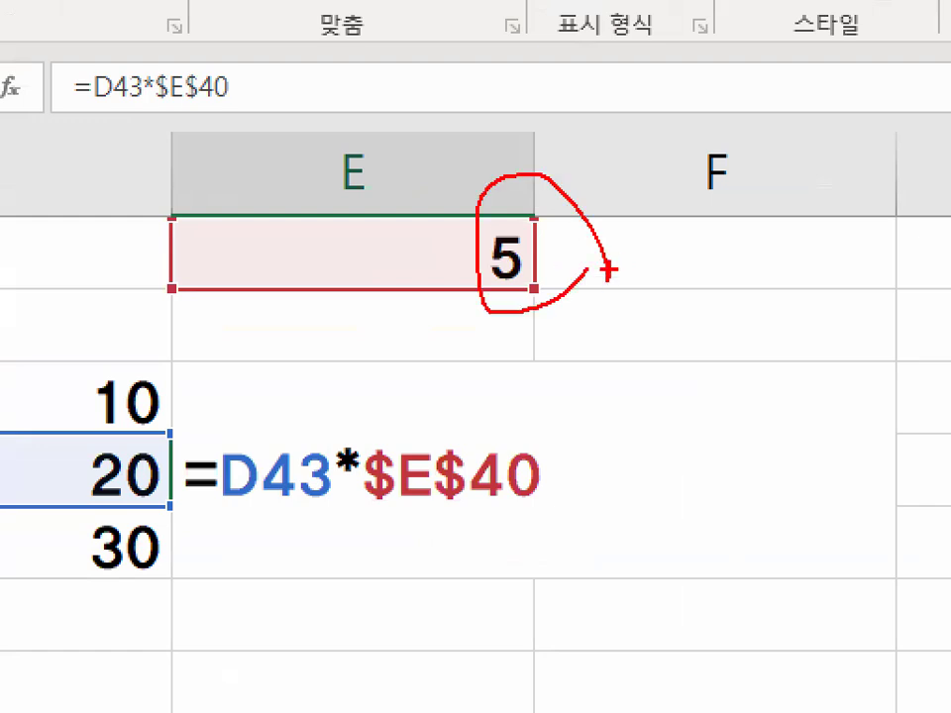
{"action": "key", "text": "Escape"}
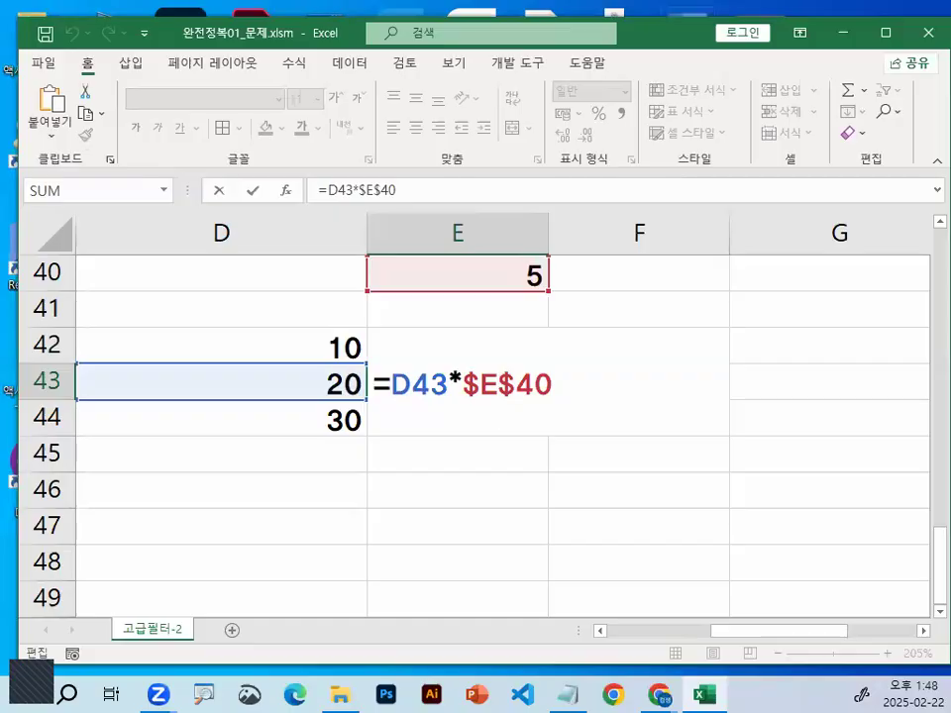
{"action": "key", "text": "ctrl+1"}
{"action": "left_click", "coordinate": [479, 397]}
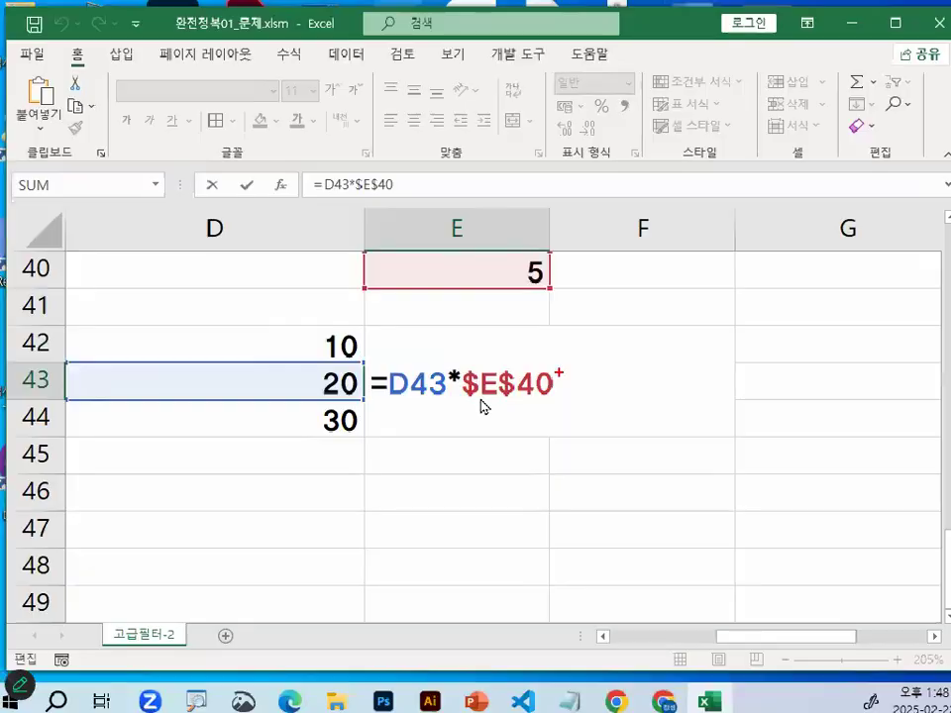
{"action": "key", "text": "ctrl+Return"}
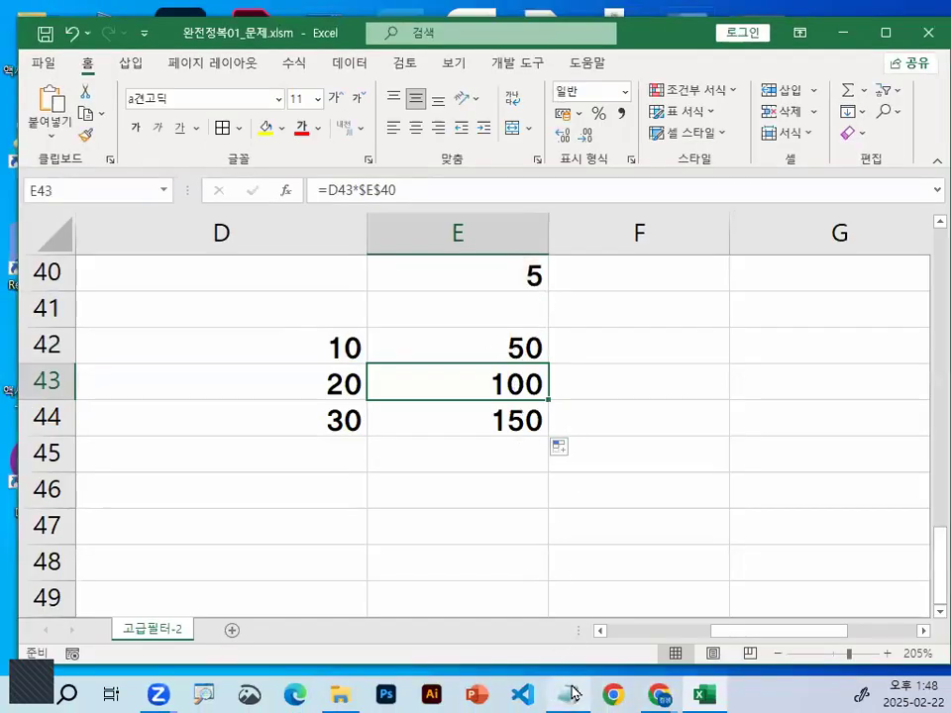
Switch to the Notepad class notes and highlight the definition of absolute references (절대참조)
{"action": "mouse_move", "coordinate": [572, 690]}
{"action": "left_click", "coordinate": [592, 624]}
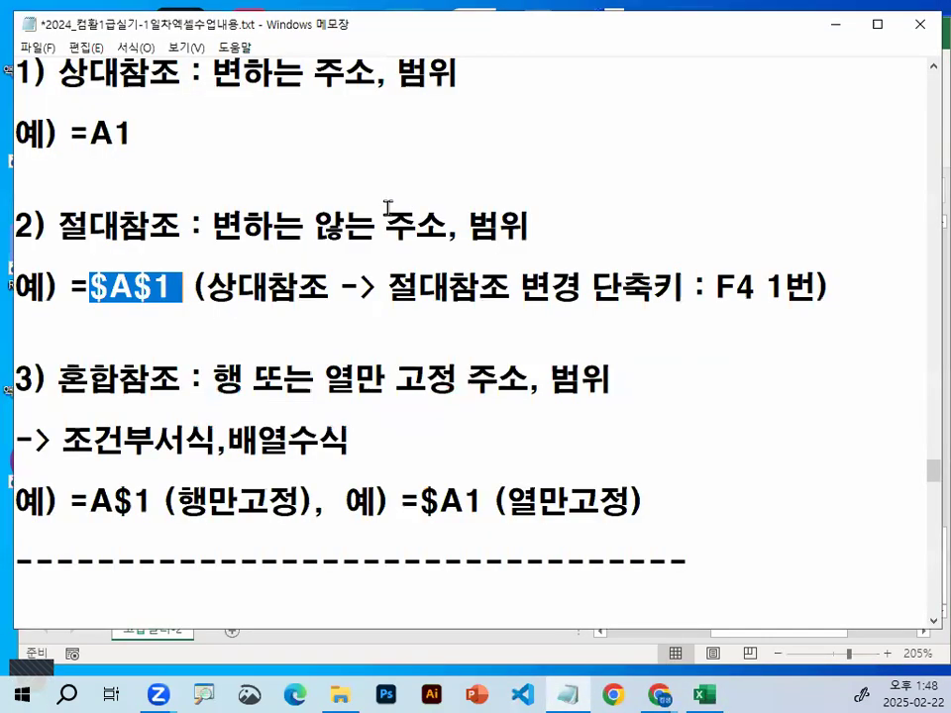
{"action": "left_click_drag", "start_coordinate": [61, 226], "coordinate": [543, 220]}
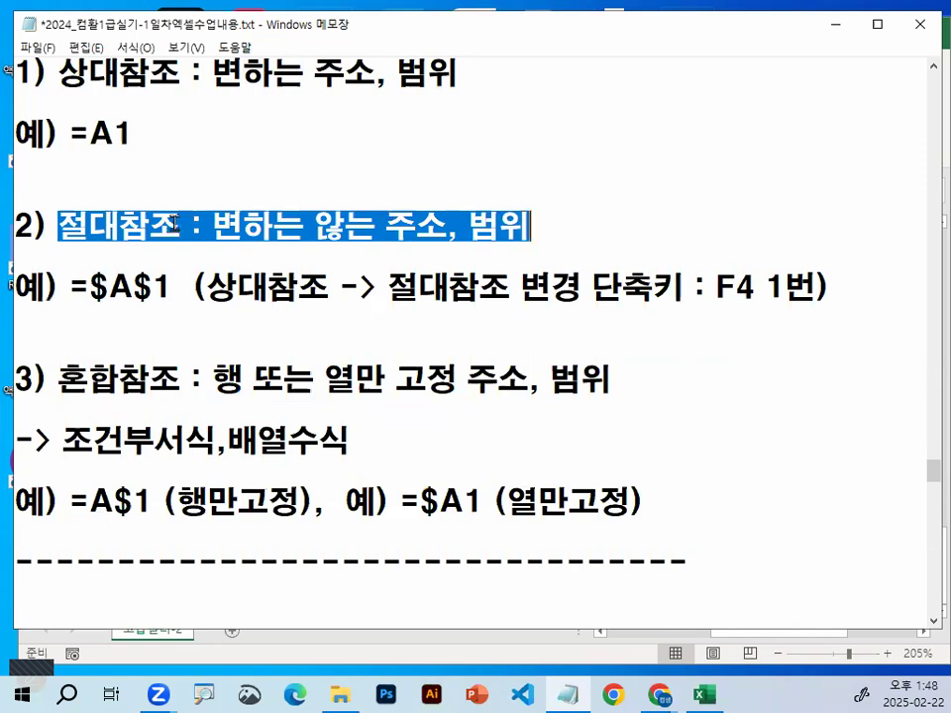
Review the mixed reference (혼합참조) definition with its =A$1 and =$A1 examples, and return to the Excel workbook
{"action": "left_click_drag", "start_coordinate": [64, 379], "coordinate": [163, 380]}
{"action": "left_click", "coordinate": [213, 379]}
{"action": "double_click", "coordinate": [248, 377]}
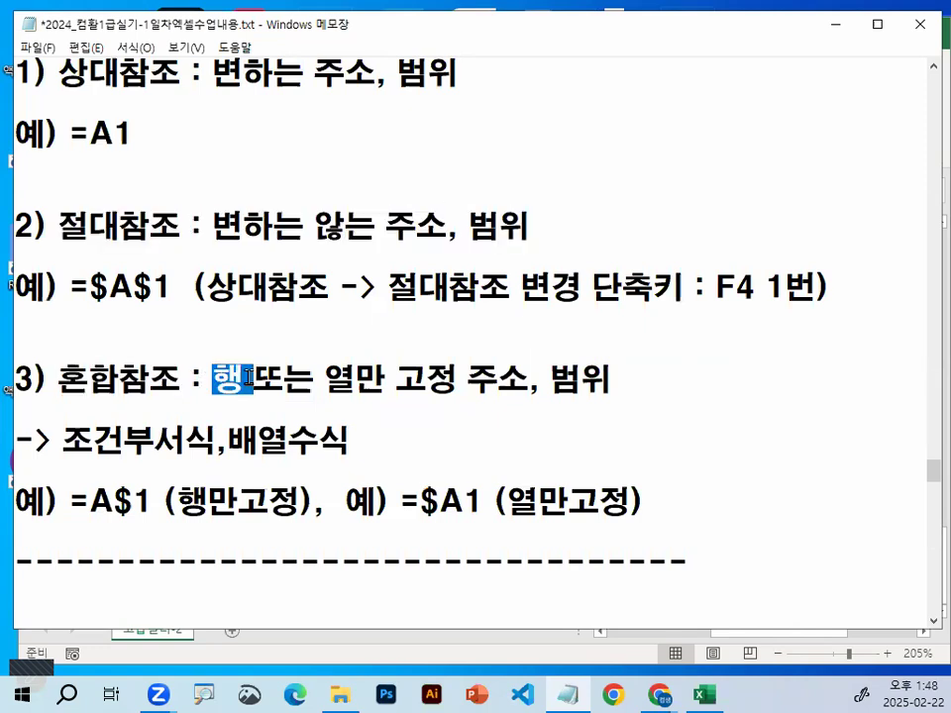
{"action": "left_click_drag", "start_coordinate": [328, 377], "coordinate": [469, 378]}
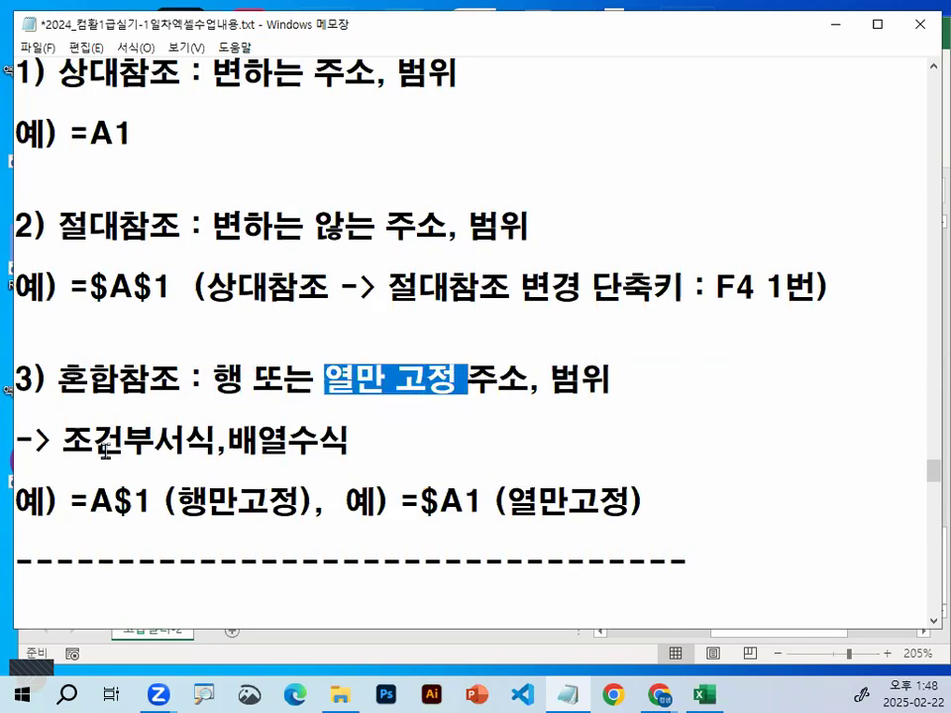
{"action": "scroll", "coordinate": [84, 511], "scroll_direction": "down", "scroll_amount": 1}
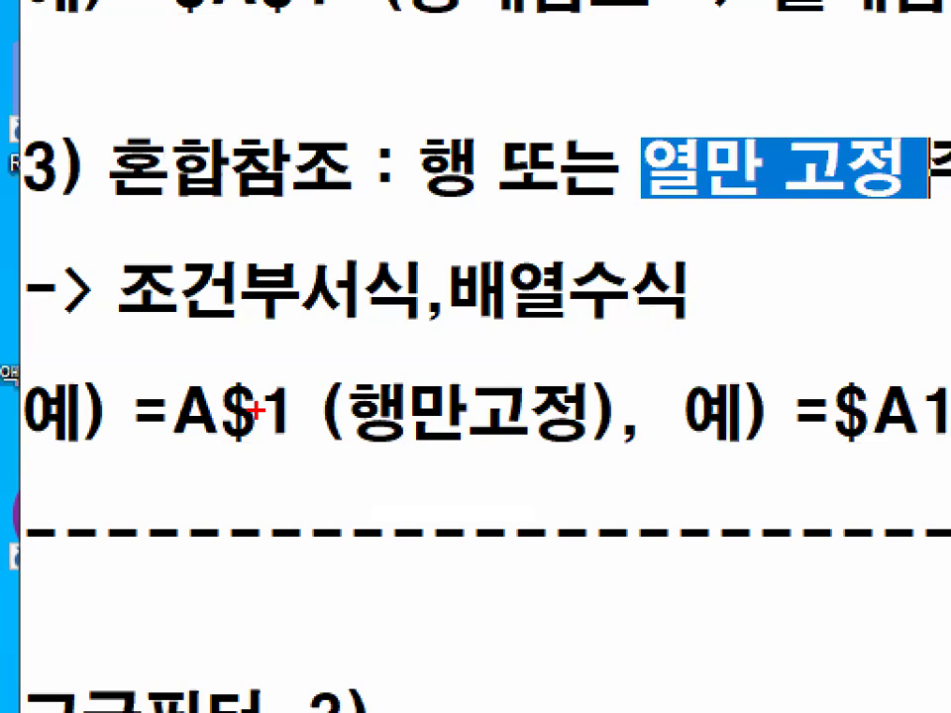
{"action": "mouse_move", "coordinate": [307, 437]}
{"action": "left_mouse_down"}
{"action": "mouse_move", "coordinate": [285, 438]}
{"action": "mouse_move", "coordinate": [267, 376]}
{"action": "left_mouse_up"}
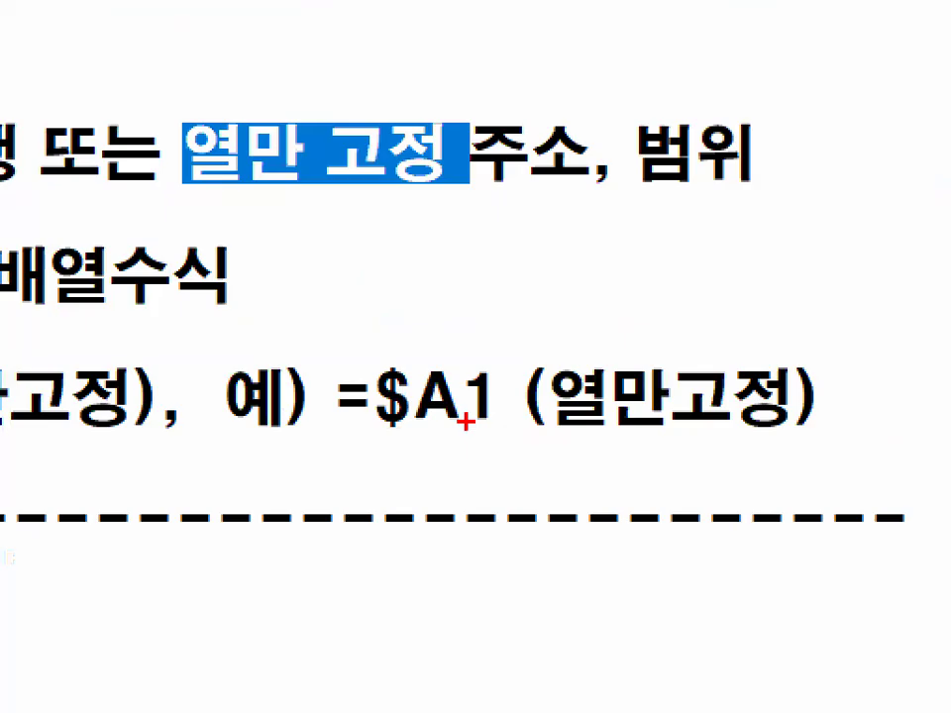
{"action": "left_click_drag", "start_coordinate": [815, 441], "coordinate": [899, 434]}
{"action": "left_click_drag", "start_coordinate": [385, 434], "coordinate": [484, 399]}
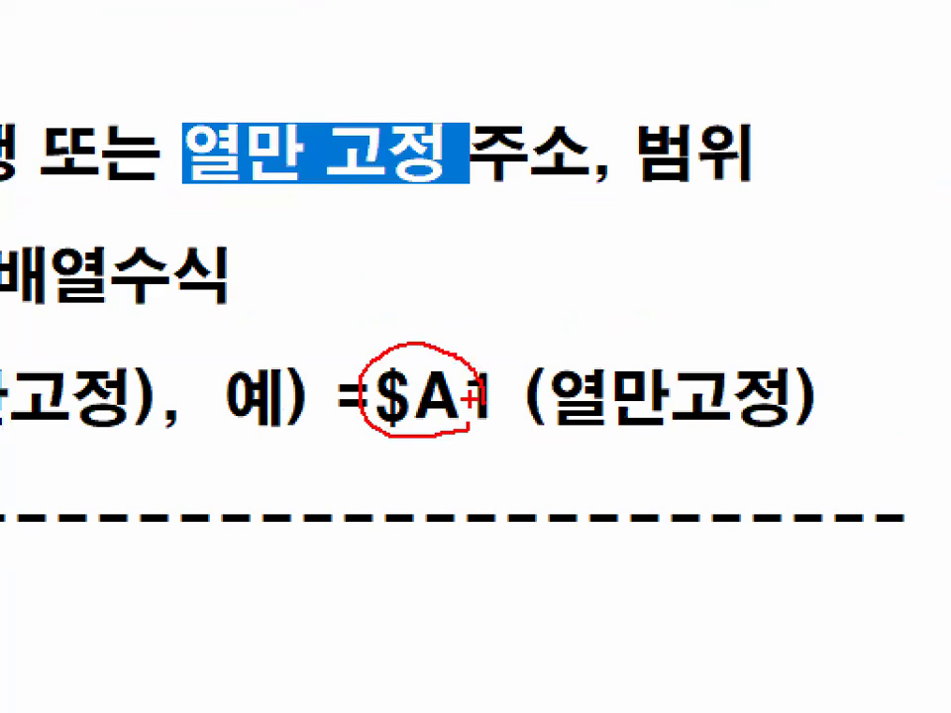
{"action": "key", "text": "Escape"}
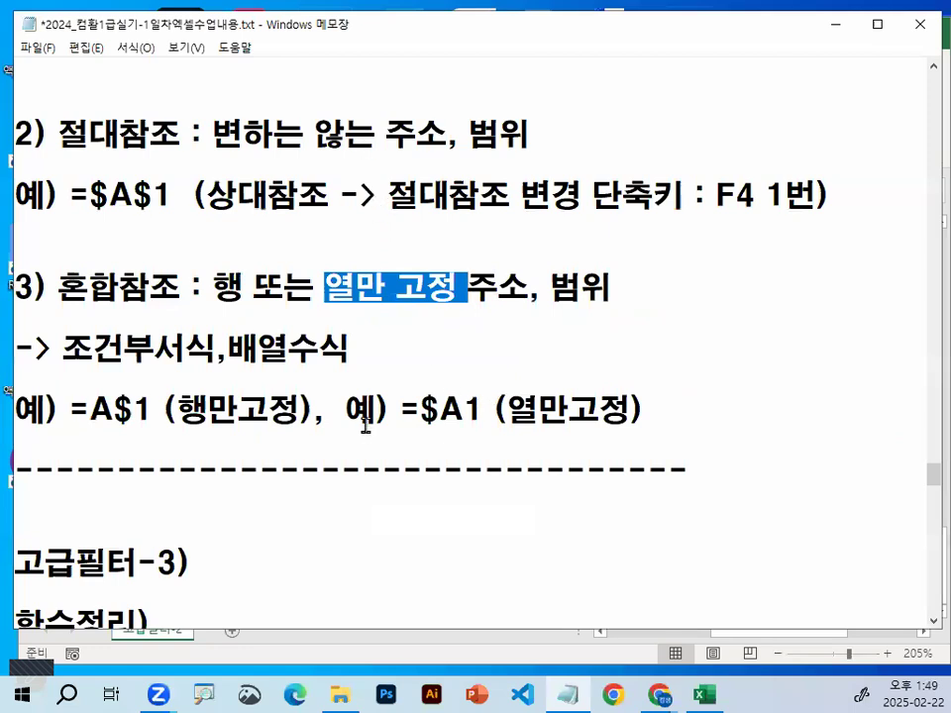
{"action": "left_click", "coordinate": [833, 25]}
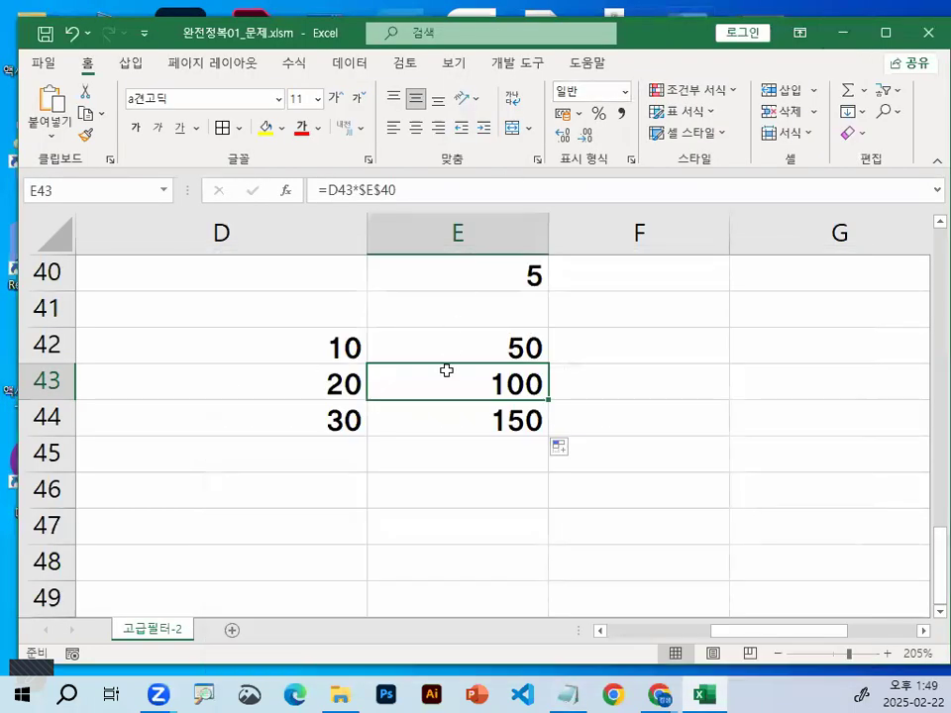
Clear the multiplication example from cells D40:E44
{"action": "scroll", "coordinate": [339, 373], "scroll_direction": "up", "scroll_amount": 1}
{"action": "left_click_drag", "start_coordinate": [232, 371], "coordinate": [511, 535]}
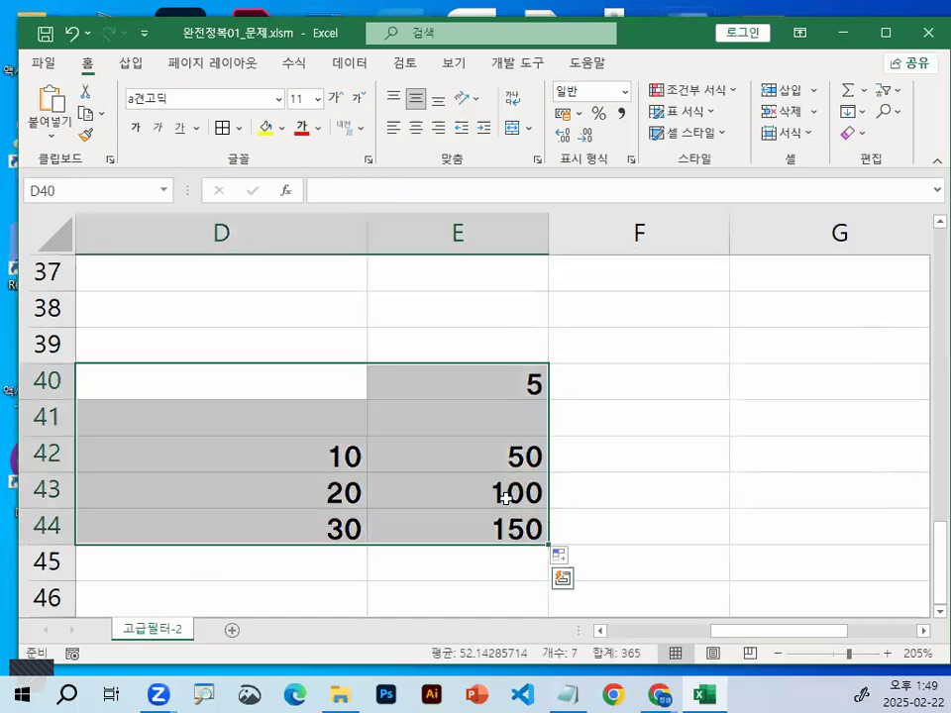
{"action": "key", "text": "Delete"}
Examine the MEDIAN formula in F3 and mark its referenced range E3:E27
{"action": "scroll", "coordinate": [816, 394], "scroll_direction": "up", "scroll_amount": 12}
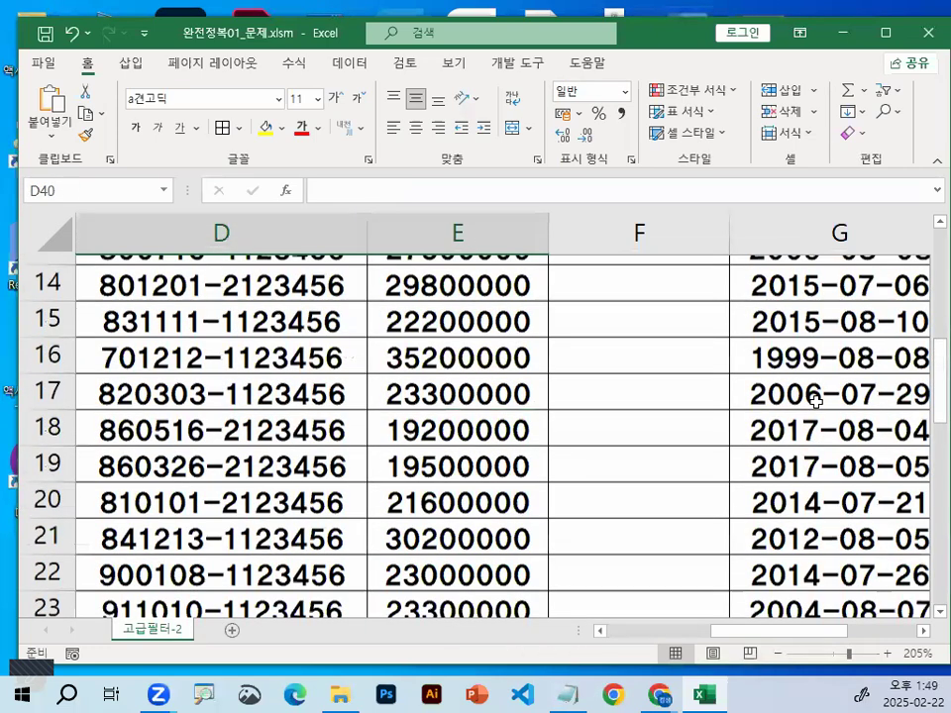
{"action": "double_click", "coordinate": [680, 370]}
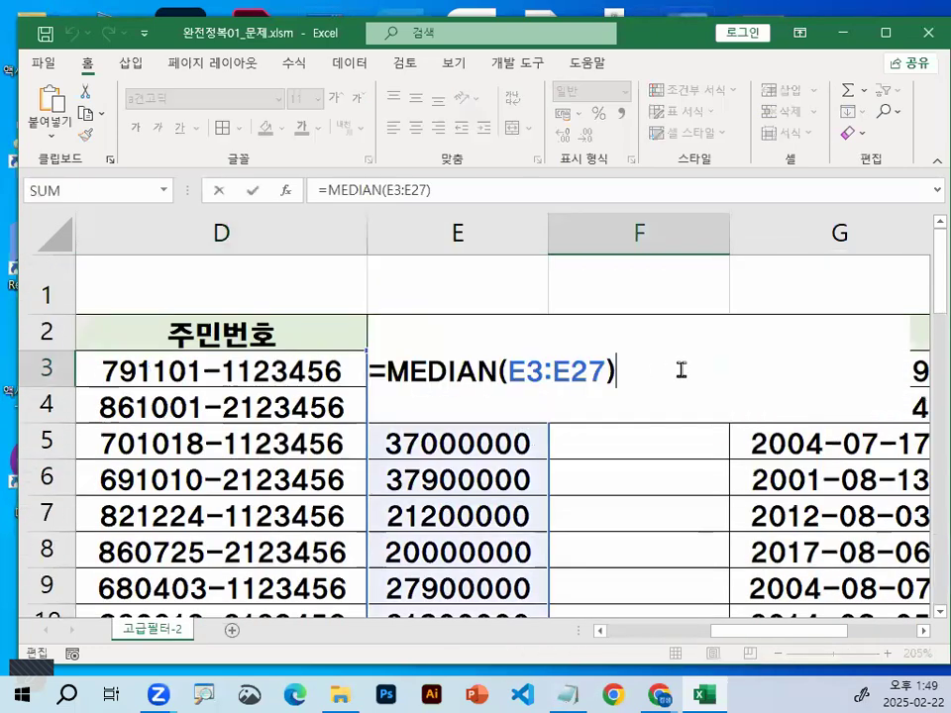
{"action": "key", "text": "ctrl+1"}
{"action": "left_click", "coordinate": [537, 371]}
{"action": "mouse_move", "coordinate": [655, 365]}
{"action": "left_mouse_down"}
{"action": "mouse_move", "coordinate": [483, 340]}
{"action": "mouse_move", "coordinate": [680, 359]}
{"action": "left_mouse_up"}
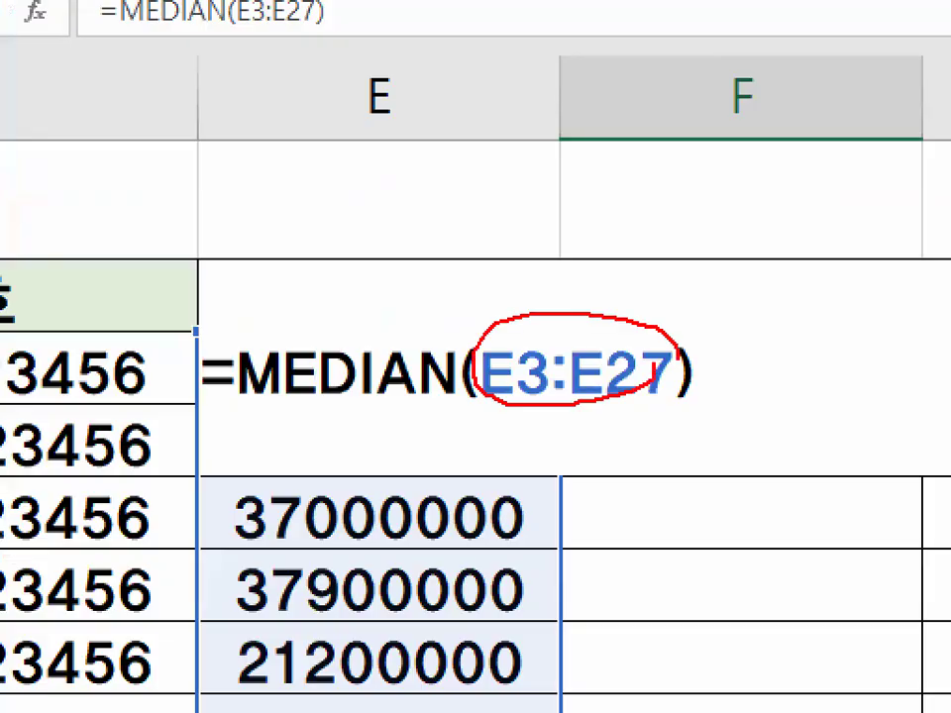
{"action": "key", "text": "Escape"}
{"action": "key", "text": "Escape"}
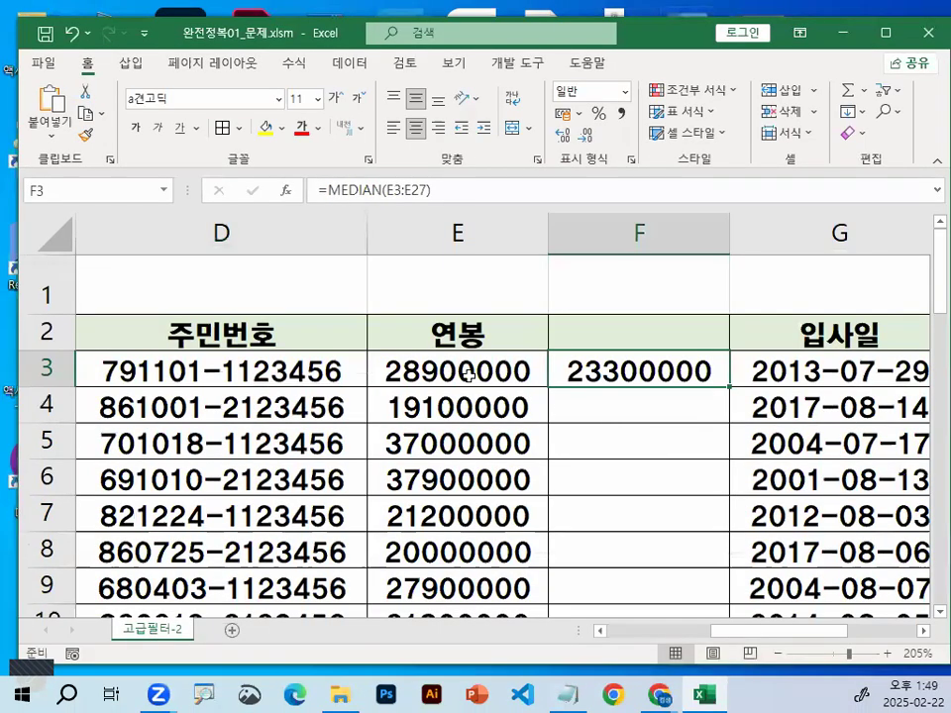
Mark the first salaries in E3:E6 and circle the median in F3 to compare them
{"action": "left_click", "coordinate": [480, 367]}
{"action": "mouse_move", "coordinate": [501, 358]}
{"action": "left_mouse_down"}
{"action": "mouse_move", "coordinate": [462, 368]}
{"action": "mouse_move", "coordinate": [449, 345]}
{"action": "left_mouse_up"}
{"action": "mouse_move", "coordinate": [416, 394]}
{"action": "left_mouse_down"}
{"action": "mouse_move", "coordinate": [453, 395]}
{"action": "mouse_move", "coordinate": [455, 421]}
{"action": "left_mouse_up"}
{"action": "left_click_drag", "start_coordinate": [413, 458], "coordinate": [423, 474]}
{"action": "left_click_drag", "start_coordinate": [462, 436], "coordinate": [454, 421]}
{"action": "mouse_move", "coordinate": [716, 389]}
{"action": "left_mouse_down"}
{"action": "mouse_move", "coordinate": [565, 374]}
{"action": "mouse_move", "coordinate": [654, 350]}
{"action": "mouse_move", "coordinate": [724, 386]}
{"action": "left_mouse_up"}
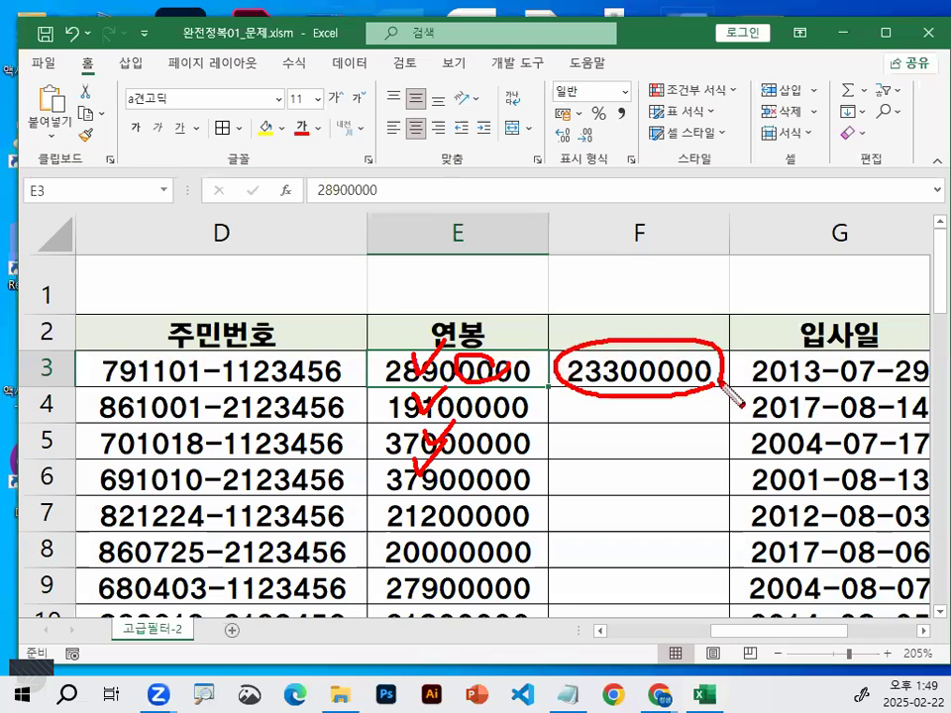
Recheck the range inside the F3 MEDIAN formula against the salaries in E3 and E4
{"action": "double_click", "coordinate": [628, 371]}
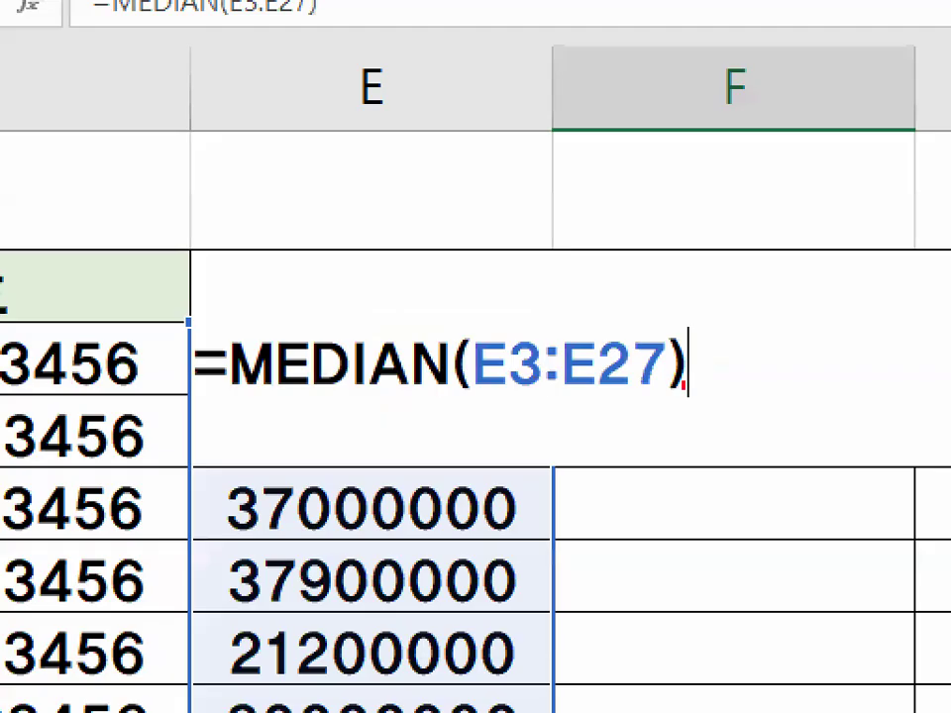
{"action": "left_click_drag", "start_coordinate": [684, 386], "coordinate": [662, 354]}
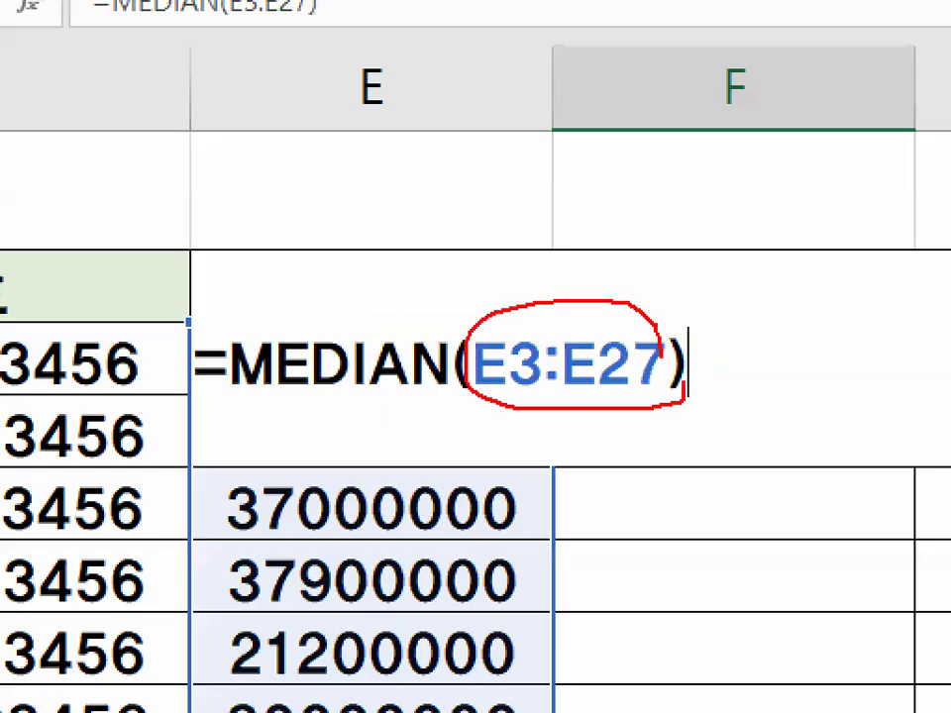
{"action": "key", "text": "Escape"}
{"action": "left_click", "coordinate": [484, 372]}
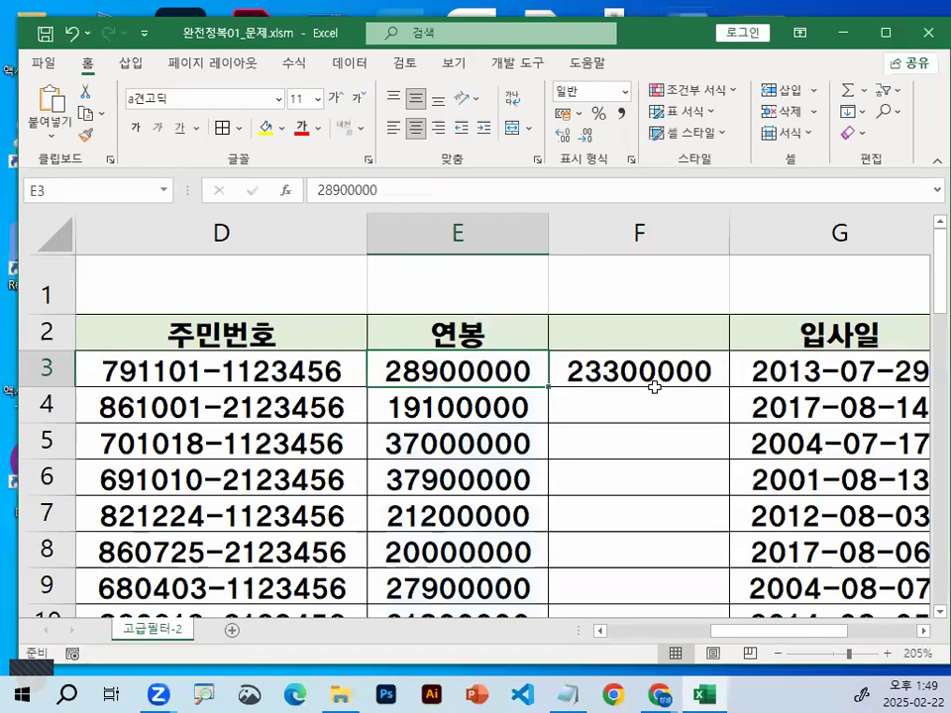
{"action": "left_click", "coordinate": [655, 363]}
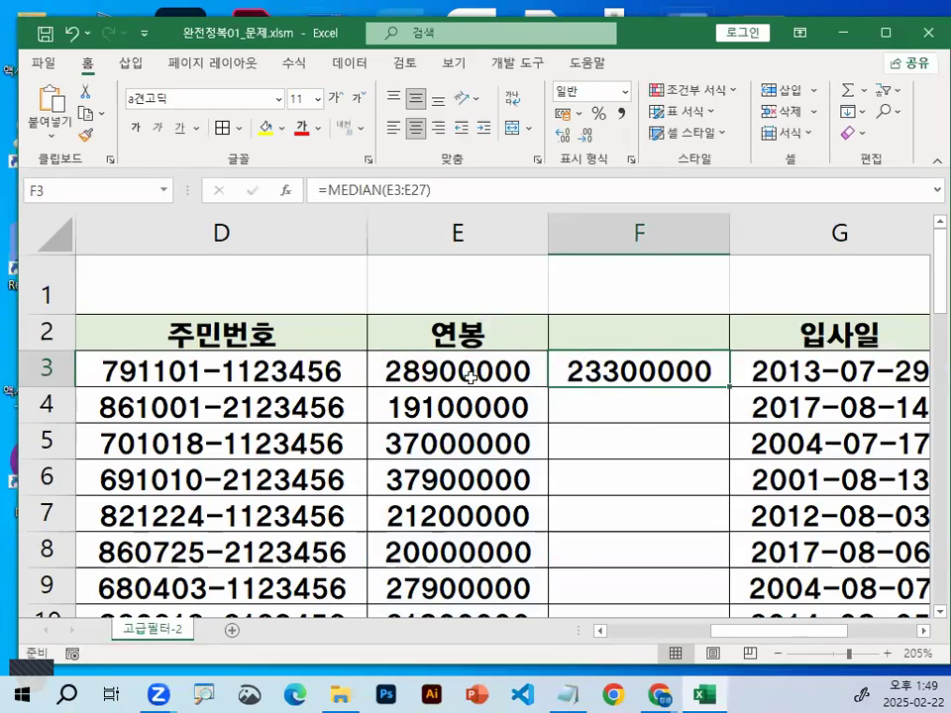
{"action": "left_click", "coordinate": [458, 406]}
{"action": "double_click", "coordinate": [624, 365]}
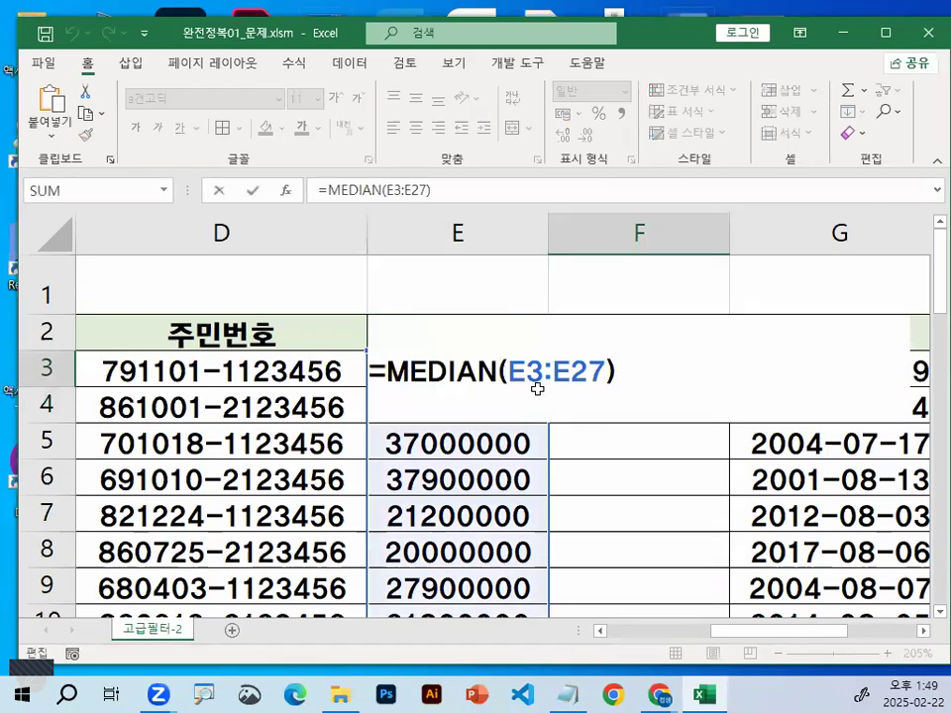
{"action": "key", "text": "Escape"}
Draw over the salary column and F3 to illustrate comparing each salary downward with the median
{"action": "mouse_move", "coordinate": [471, 365]}
{"action": "left_mouse_down"}
{"action": "mouse_move", "coordinate": [477, 411]}
{"action": "mouse_move", "coordinate": [505, 406]}
{"action": "left_mouse_up"}
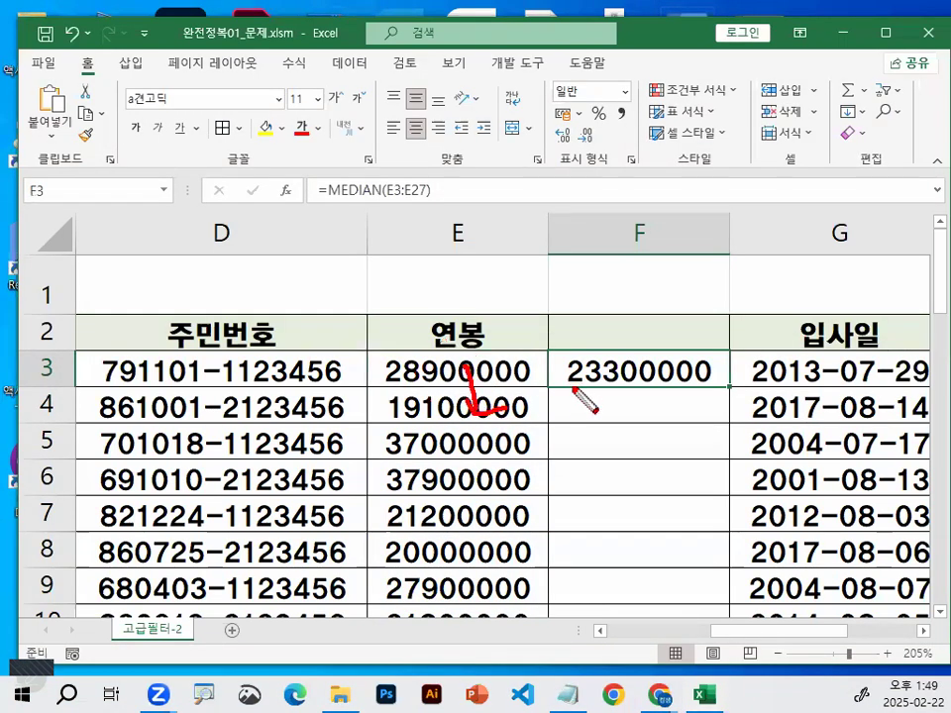
{"action": "key", "text": "Escape"}
{"action": "key", "text": "ctrl+2"}
{"action": "left_click_drag", "start_coordinate": [451, 374], "coordinate": [476, 353]}
{"action": "left_click_drag", "start_coordinate": [371, 388], "coordinate": [373, 622]}
{"action": "mouse_move", "coordinate": [371, 390]}
{"action": "left_mouse_down"}
{"action": "mouse_move", "coordinate": [546, 389]}
{"action": "mouse_move", "coordinate": [546, 622]}
{"action": "mouse_move", "coordinate": [413, 651]}
{"action": "mouse_move", "coordinate": [526, 556]}
{"action": "mouse_move", "coordinate": [518, 572]}
{"action": "left_mouse_up"}
{"action": "left_click_drag", "start_coordinate": [631, 345], "coordinate": [696, 272]}
{"action": "key", "text": "Escape"}
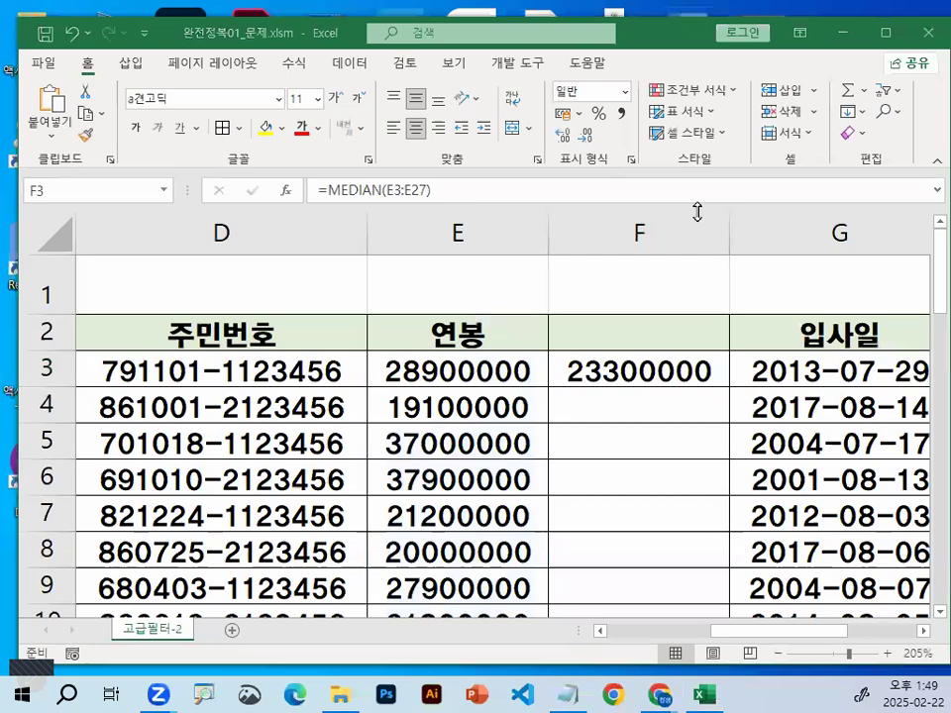
Fill the MEDIAN formula from F3 down column F and check the copied formulas in F4:F7
{"action": "double_click", "coordinate": [732, 390]}
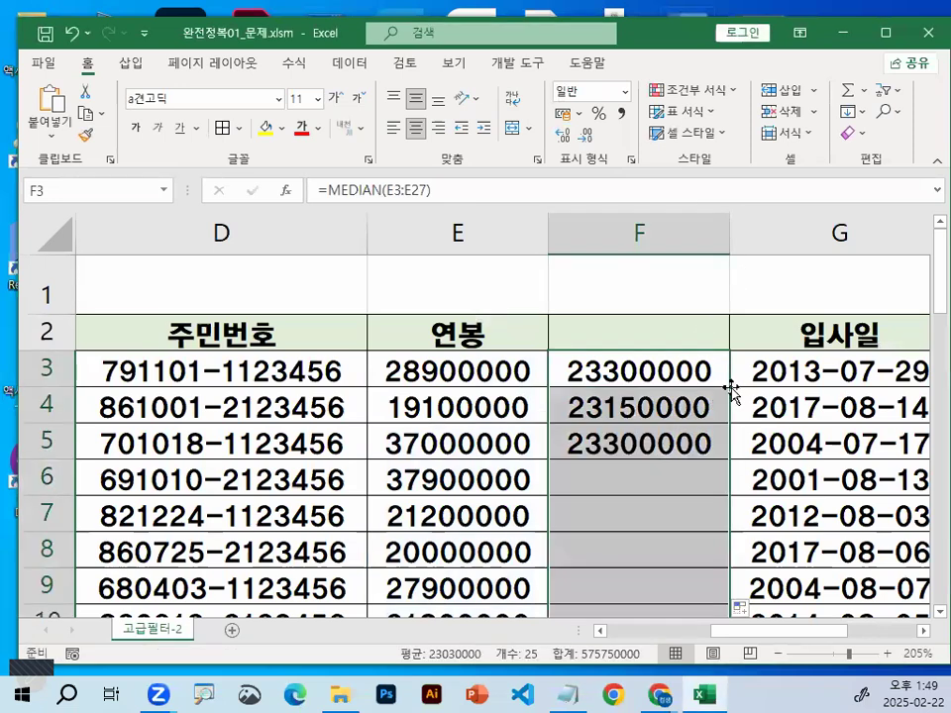
{"action": "left_click", "coordinate": [606, 407]}
{"action": "left_click", "coordinate": [477, 441]}
{"action": "left_click", "coordinate": [611, 441]}
{"action": "left_click", "coordinate": [488, 476]}
{"action": "left_click", "coordinate": [606, 482]}
{"action": "left_click", "coordinate": [482, 508]}
{"action": "left_click", "coordinate": [614, 512]}
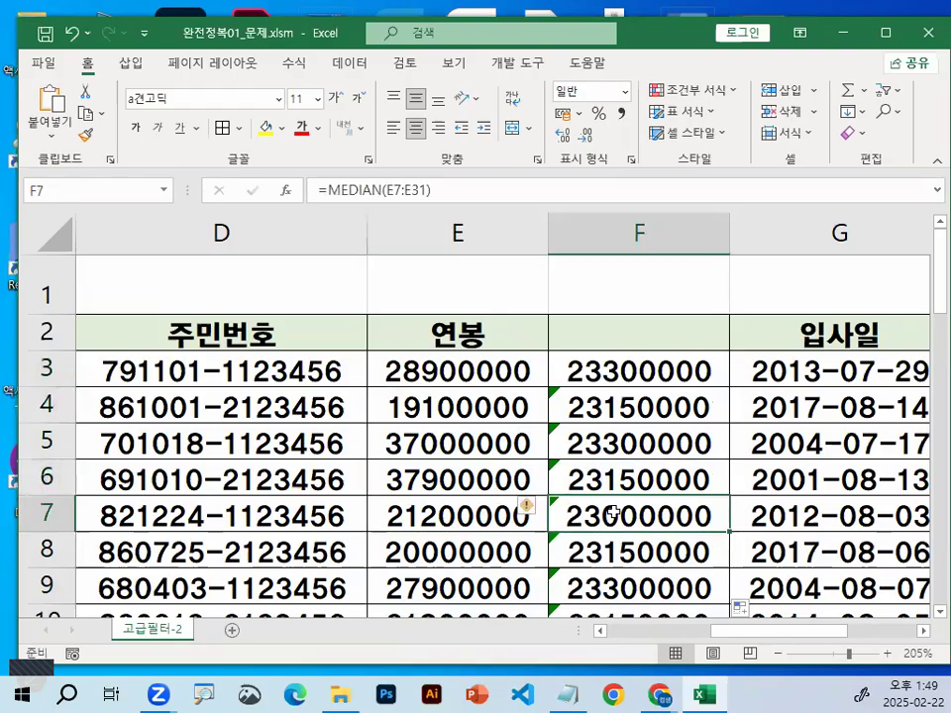
Mark the filled median values down column F and compare them across the rows
{"action": "key", "text": "ctrl+1"}
{"action": "mouse_move", "coordinate": [665, 397]}
{"action": "left_mouse_down"}
{"action": "mouse_move", "coordinate": [656, 406]}
{"action": "mouse_move", "coordinate": [671, 376]}
{"action": "left_mouse_up"}
{"action": "mouse_move", "coordinate": [680, 444]}
{"action": "left_mouse_down"}
{"action": "mouse_move", "coordinate": [693, 396]}
{"action": "mouse_move", "coordinate": [693, 428]}
{"action": "left_mouse_up"}
{"action": "mouse_move", "coordinate": [675, 513]}
{"action": "left_mouse_down"}
{"action": "mouse_move", "coordinate": [615, 490]}
{"action": "mouse_move", "coordinate": [681, 509]}
{"action": "left_mouse_up"}
{"action": "left_click_drag", "start_coordinate": [716, 619], "coordinate": [738, 572]}
{"action": "key", "text": "Escape"}
{"action": "scroll", "coordinate": [649, 434], "scroll_direction": "down", "scroll_amount": 1}
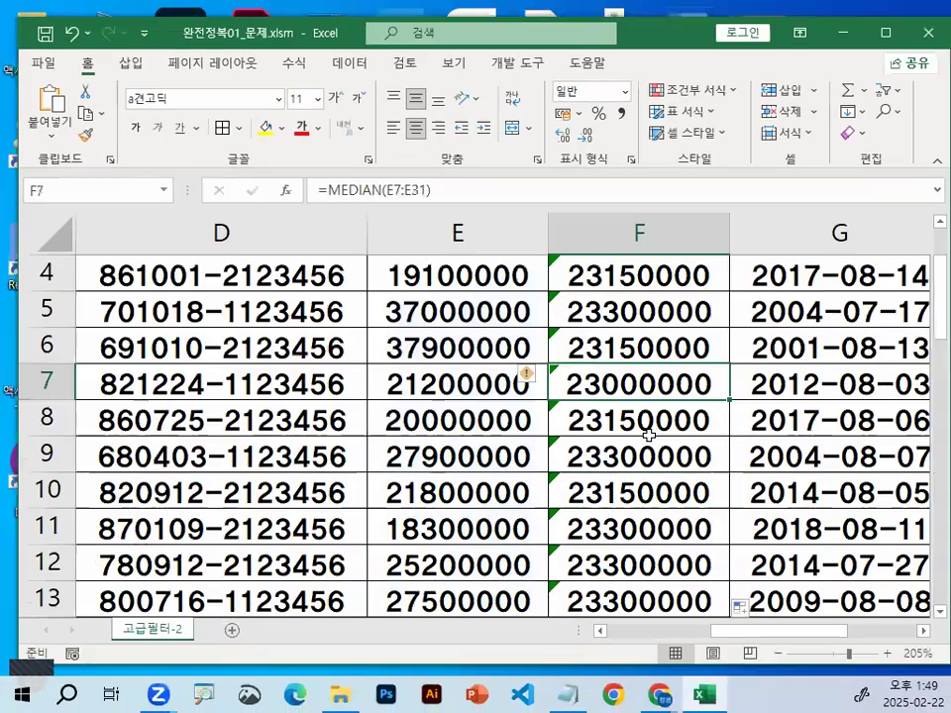
{"action": "scroll", "coordinate": [650, 432], "scroll_direction": "up", "scroll_amount": 1}
Check the copied formula in F4, and widen column F to give its formulas more room
{"action": "double_click", "coordinate": [671, 405]}
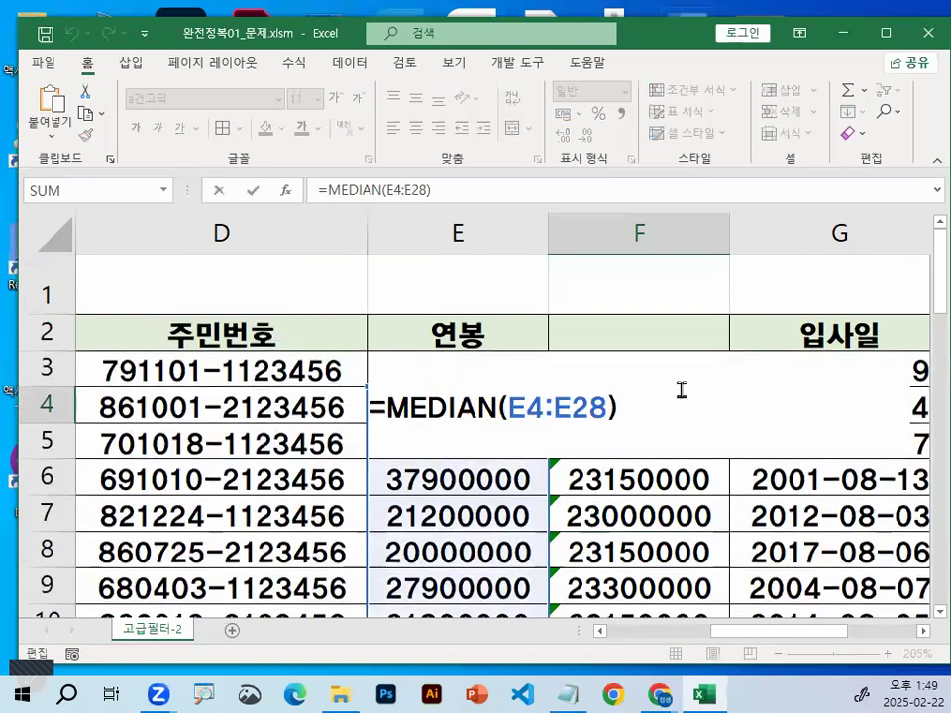
{"action": "key", "text": "Escape"}
{"action": "left_click_drag", "start_coordinate": [731, 222], "coordinate": [930, 222]}
Inspect the salary range used by the F3 formula, marking its start and downward extent
{"action": "double_click", "coordinate": [828, 368]}
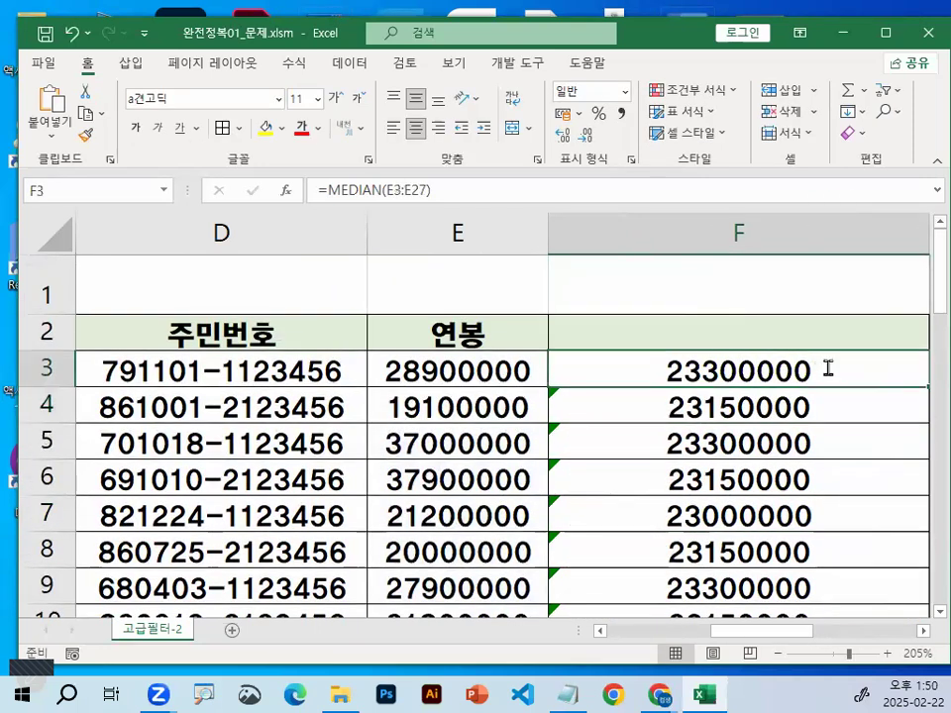
{"action": "key", "text": "ctrl+1"}
{"action": "left_click", "coordinate": [516, 358]}
{"action": "mouse_move", "coordinate": [585, 504]}
{"action": "left_mouse_down"}
{"action": "mouse_move", "coordinate": [569, 578]}
{"action": "mouse_move", "coordinate": [577, 577]}
{"action": "left_mouse_up"}
{"action": "key", "text": "Escape"}
{"action": "key", "text": "Escape"}
Inspect the formula in F4 and mark its starting reference against the salary in E3
{"action": "scroll", "coordinate": [756, 301], "scroll_direction": "down", "scroll_amount": 1}
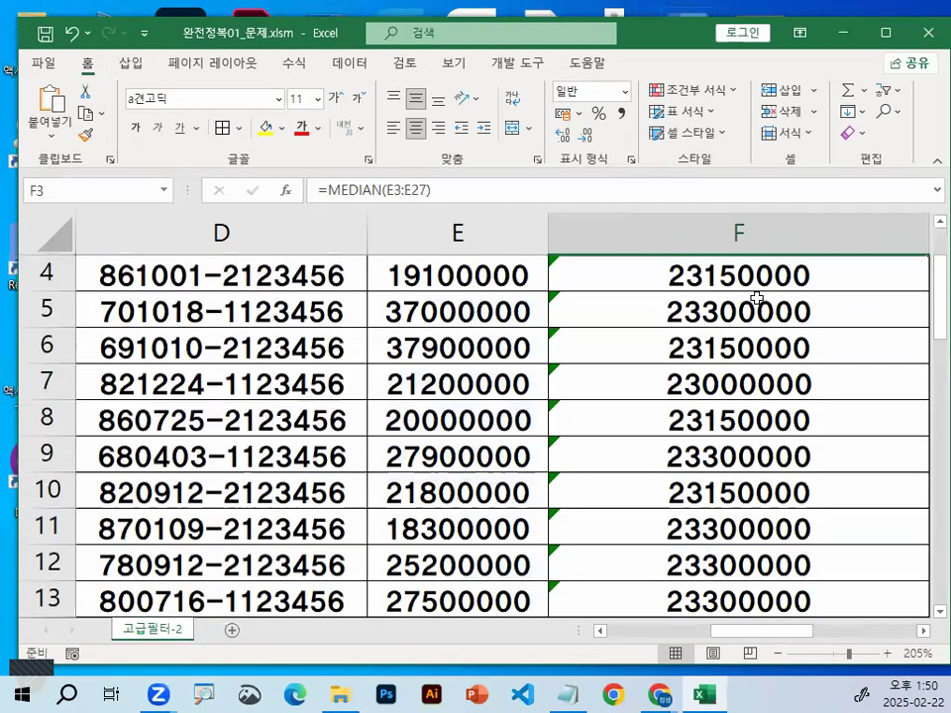
{"action": "left_click", "coordinate": [747, 271]}
{"action": "double_click", "coordinate": [747, 271]}
{"action": "scroll", "coordinate": [744, 408], "scroll_direction": "up", "scroll_amount": 1}
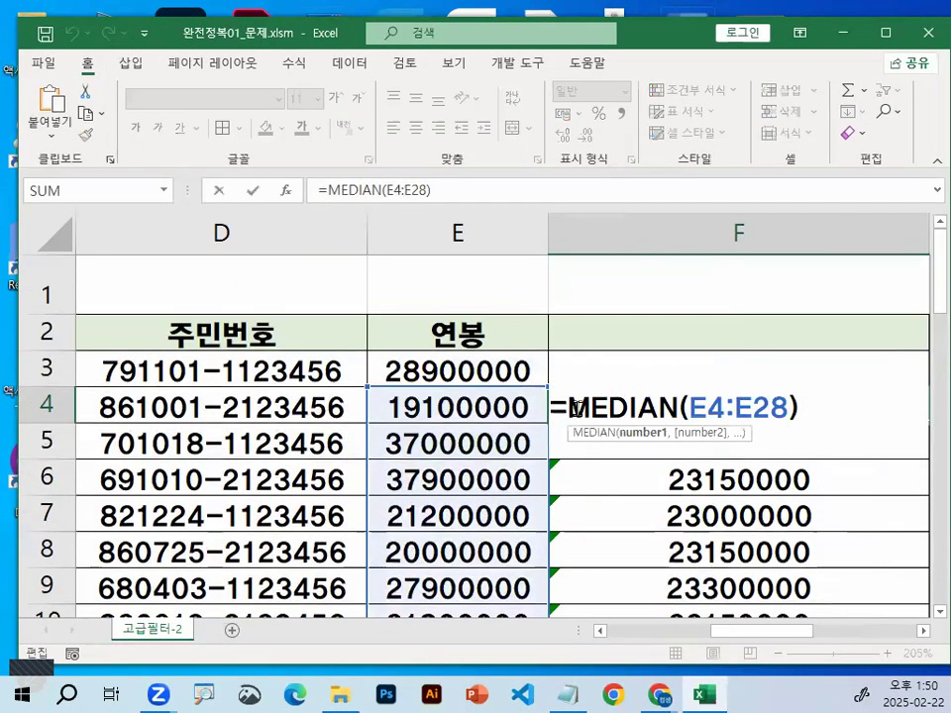
{"action": "key", "text": "ctrl+1"}
{"action": "left_click", "coordinate": [502, 382]}
{"action": "left_click_drag", "start_coordinate": [517, 322], "coordinate": [446, 376]}
{"action": "mouse_move", "coordinate": [857, 416]}
{"action": "left_mouse_down"}
{"action": "mouse_move", "coordinate": [948, 463]}
{"action": "mouse_move", "coordinate": [858, 420]}
{"action": "left_mouse_up"}
{"action": "key", "text": "Escape"}
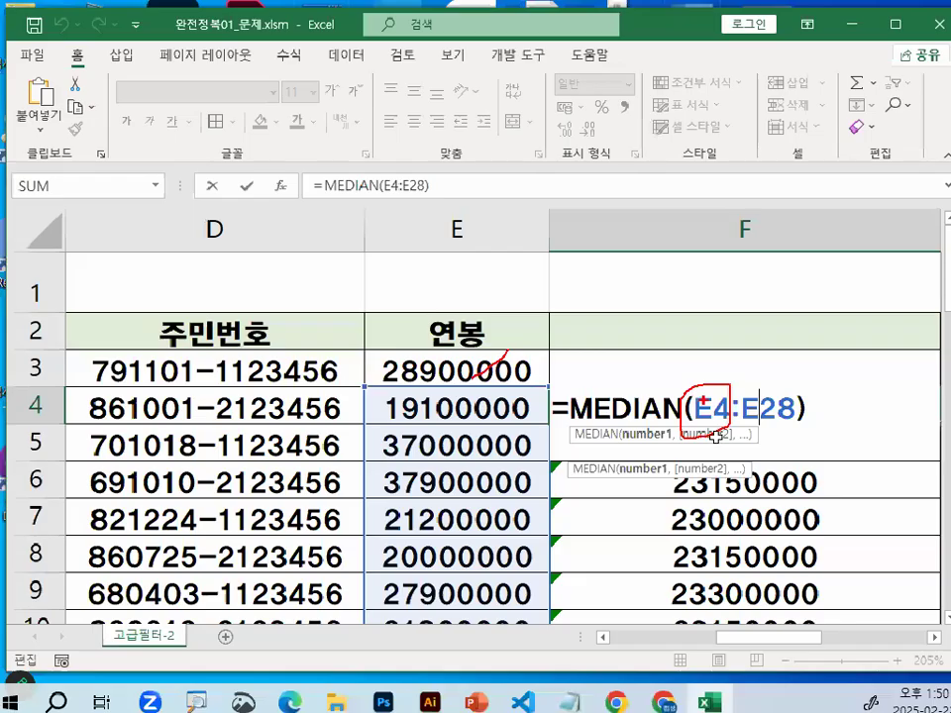
Inspect the formula in F27, the last data row, and trace its referenced range down column E
{"action": "scroll", "coordinate": [793, 455], "scroll_direction": "down", "scroll_amount": 7}
{"action": "left_click", "coordinate": [495, 451]}
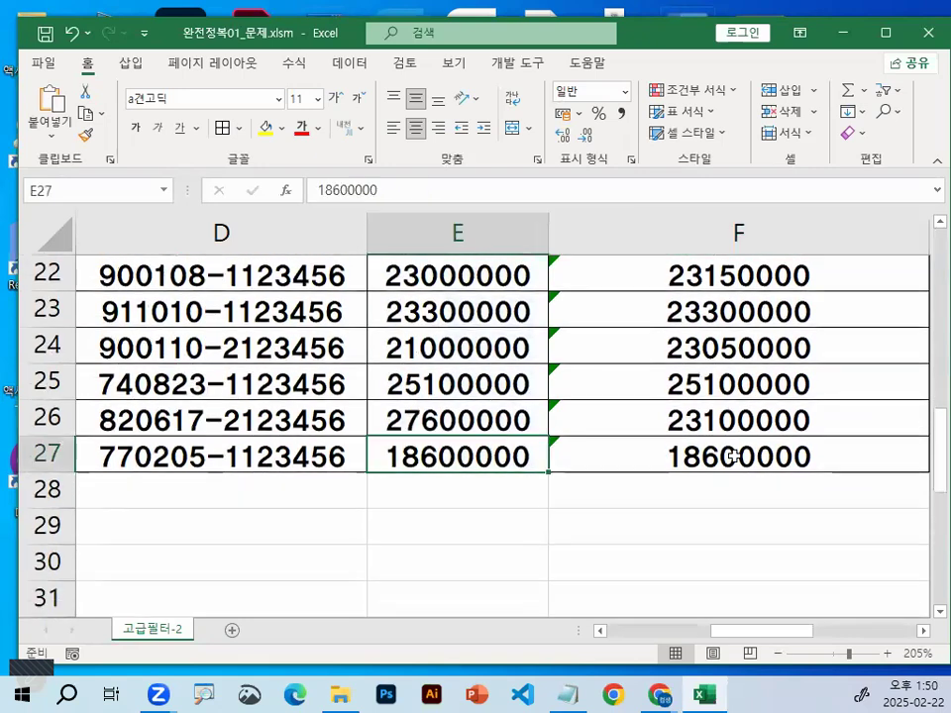
{"action": "double_click", "coordinate": [734, 456]}
{"action": "key", "text": "ctrl+1"}
{"action": "mouse_move", "coordinate": [535, 451]}
{"action": "left_mouse_down"}
{"action": "mouse_move", "coordinate": [420, 490]}
{"action": "mouse_move", "coordinate": [537, 439]}
{"action": "left_mouse_up"}
{"action": "key", "text": "Escape"}
{"action": "scroll", "coordinate": [552, 453], "scroll_direction": "down", "scroll_amount": 6}
{"action": "scroll", "coordinate": [553, 454], "scroll_direction": "down", "scroll_amount": 3}
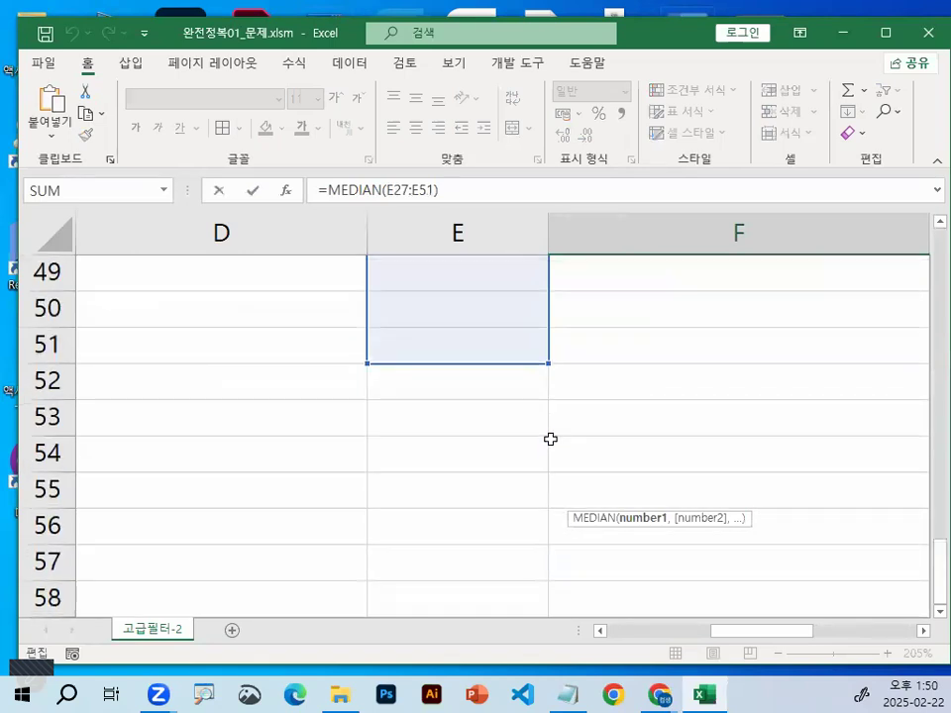
{"action": "scroll", "coordinate": [551, 439], "scroll_direction": "up", "scroll_amount": 10}
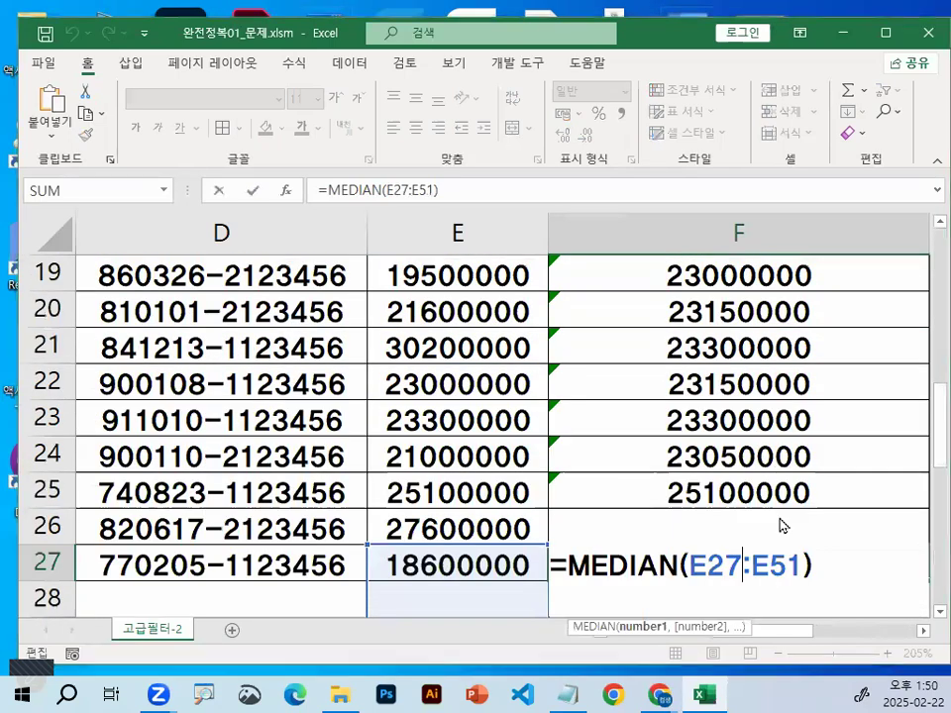
Circle the E27:E51 range in the F27 formula and draw the downward fill direction in column F
{"action": "key", "text": "ctrl+1"}
{"action": "mouse_move", "coordinate": [791, 577]}
{"action": "left_mouse_down"}
{"action": "mouse_move", "coordinate": [721, 592]}
{"action": "mouse_move", "coordinate": [751, 531]}
{"action": "left_mouse_up"}
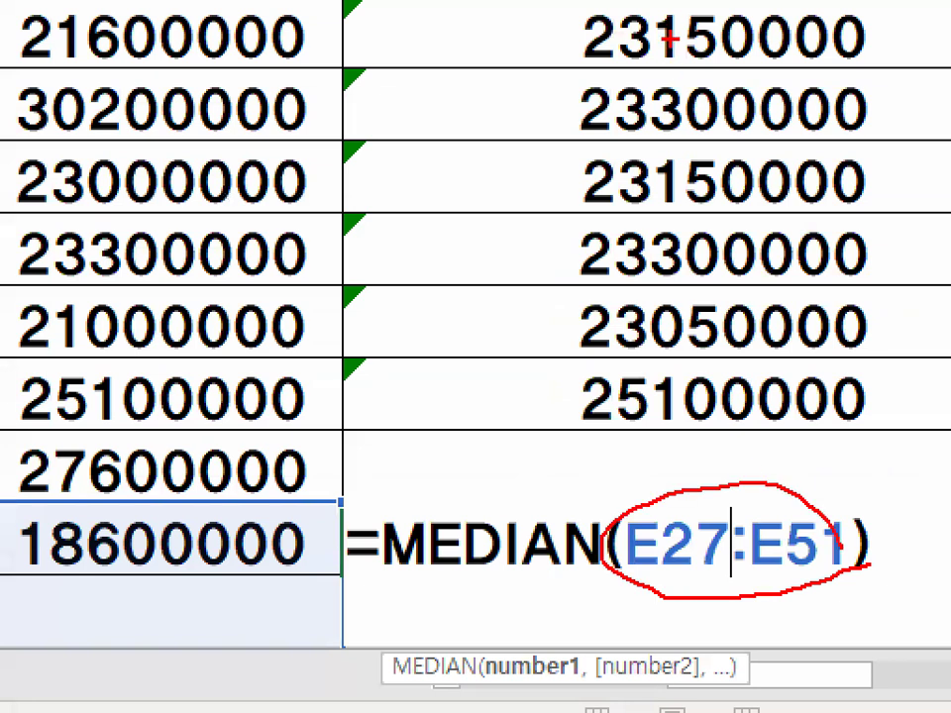
{"action": "left_click_drag", "start_coordinate": [671, 40], "coordinate": [697, 319]}
{"action": "left_click_drag", "start_coordinate": [696, 319], "coordinate": [775, 131]}
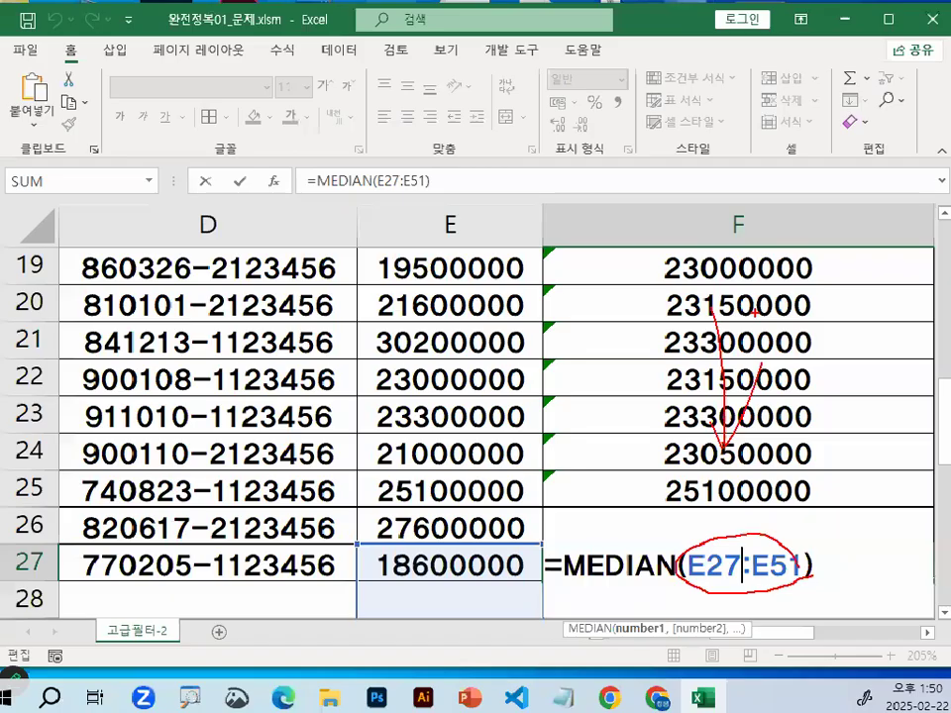
Return to the start of the salary data and select the salaries in E3:E9
{"action": "scroll", "coordinate": [540, 487], "scroll_direction": "up", "scroll_amount": 6}
{"action": "left_click", "coordinate": [495, 392]}
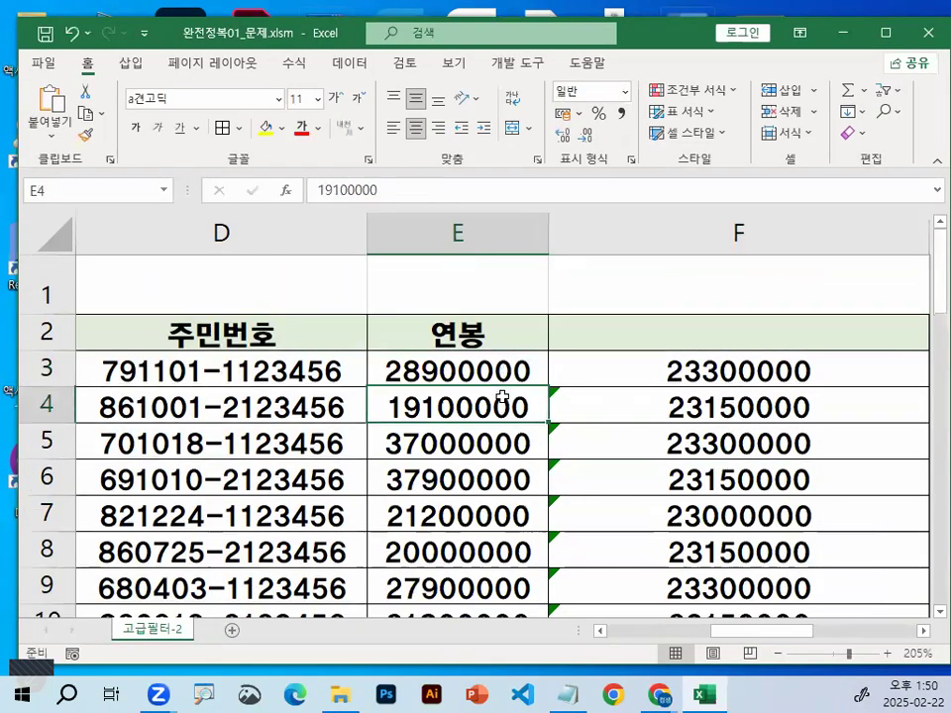
{"action": "left_click_drag", "start_coordinate": [476, 371], "coordinate": [493, 595]}
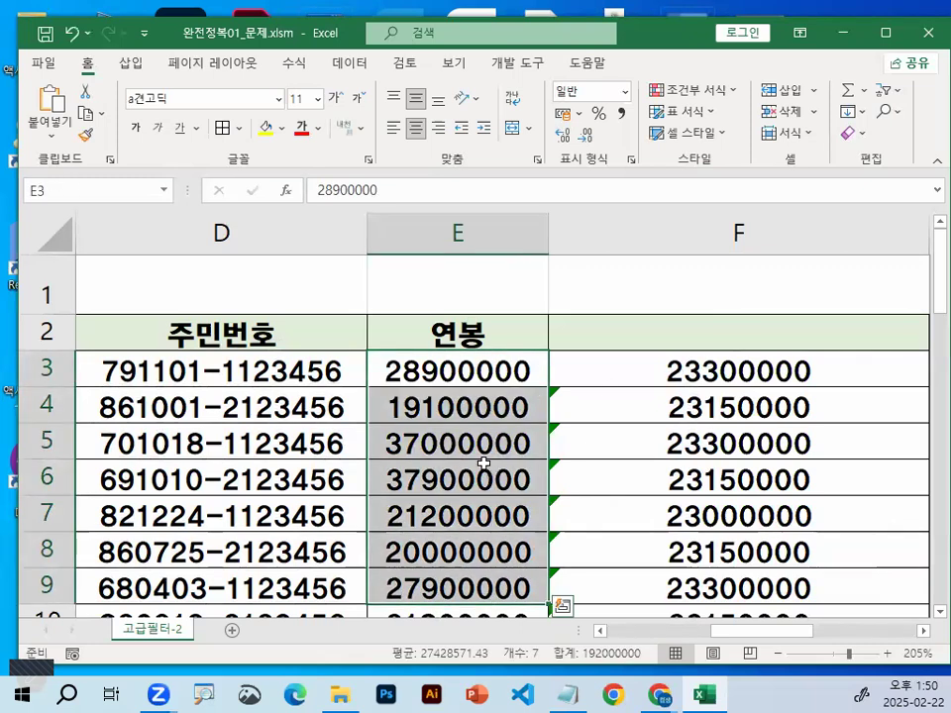
Switch to the Notepad class notes and find the rule on using functions in an advanced filter (고급필터에서 함수 사용시)
{"action": "key", "text": "alt+Tab"}
{"action": "scroll", "coordinate": [500, 357], "scroll_direction": "down", "scroll_amount": 1}
{"action": "scroll", "coordinate": [485, 347], "scroll_direction": "up", "scroll_amount": 5}
{"action": "scroll", "coordinate": [480, 345], "scroll_direction": "up", "scroll_amount": 8}
{"action": "scroll", "coordinate": [486, 341], "scroll_direction": "up", "scroll_amount": 4}
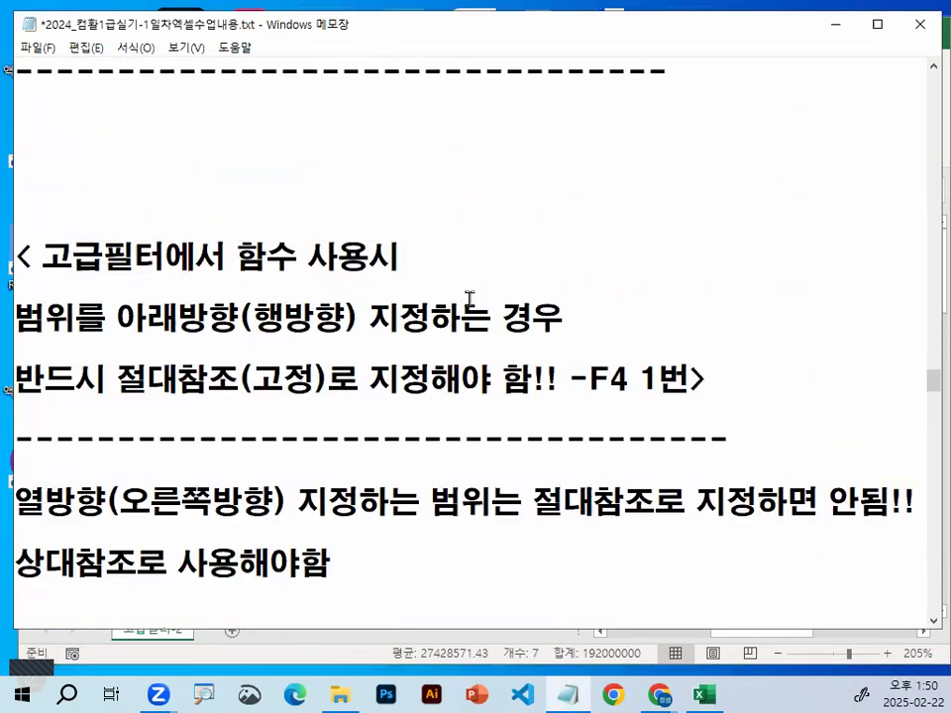
{"action": "scroll", "coordinate": [319, 130], "scroll_direction": "down", "scroll_amount": 2}
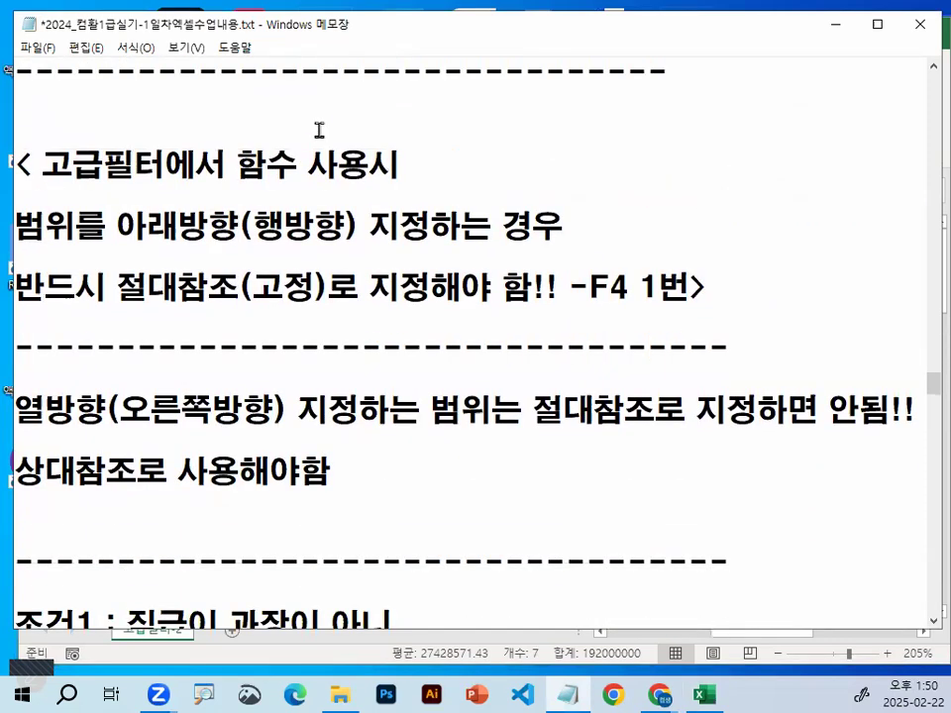
{"action": "scroll", "coordinate": [109, 274], "scroll_direction": "up", "scroll_amount": 1}
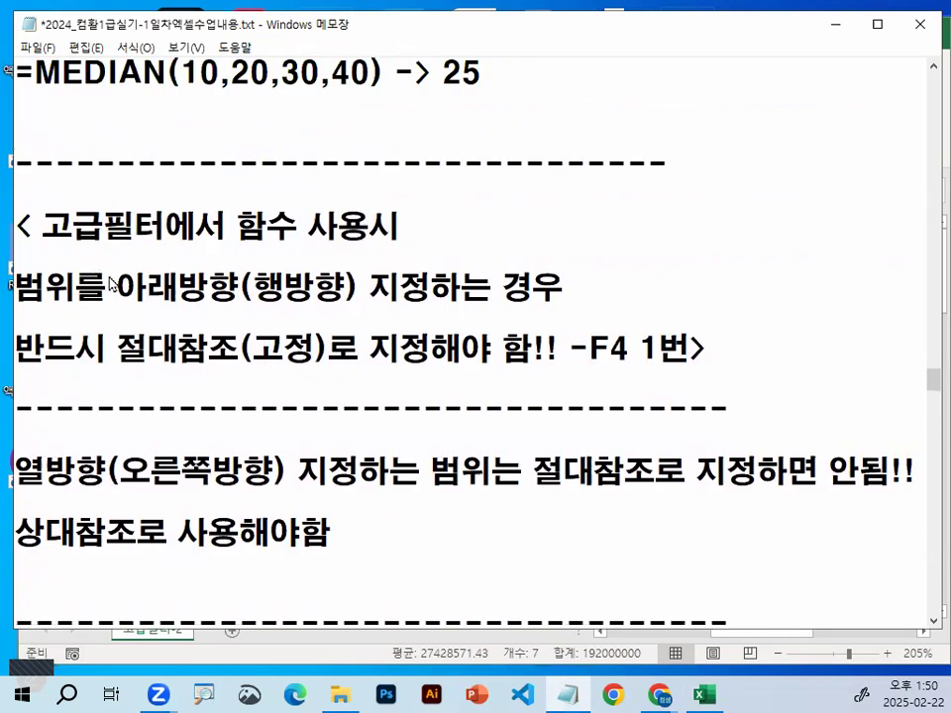
Mark the rule that ranges specified downward (행방향) must use absolute references (절대참조), underlining its key words
{"action": "left_click_drag", "start_coordinate": [14, 305], "coordinate": [103, 306]}
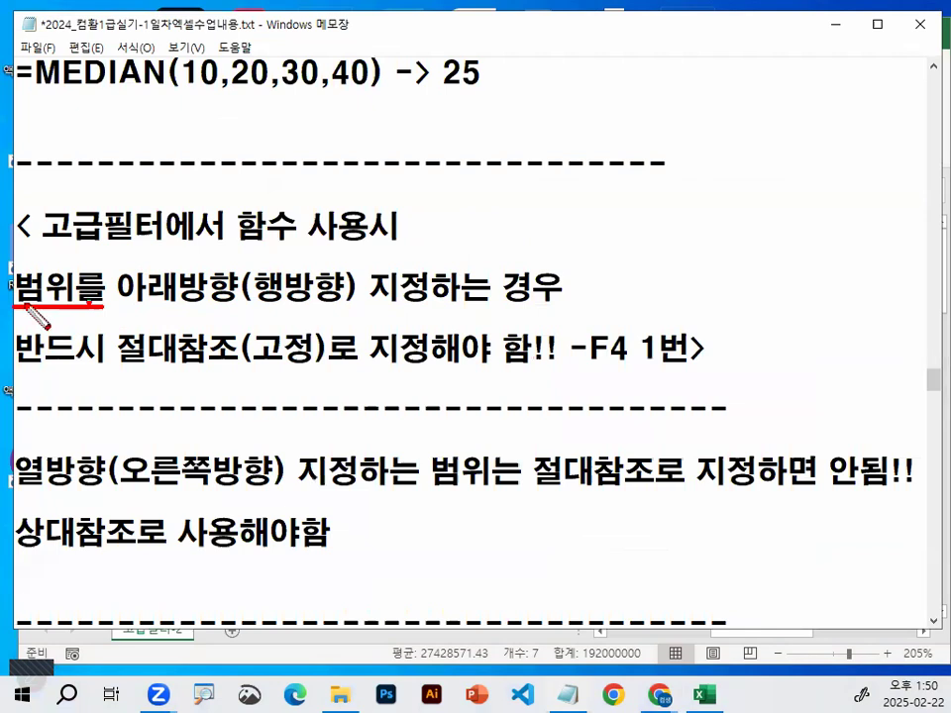
{"action": "left_click_drag", "start_coordinate": [66, 270], "coordinate": [45, 299]}
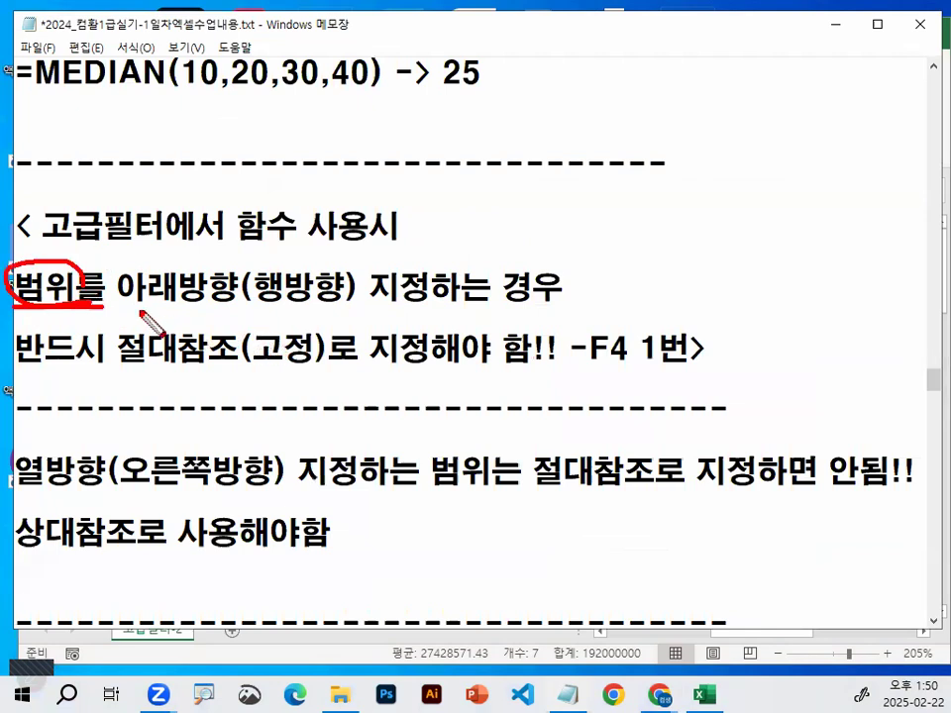
{"action": "left_click_drag", "start_coordinate": [121, 305], "coordinate": [333, 306]}
{"action": "left_click_drag", "start_coordinate": [630, 122], "coordinate": [630, 337]}
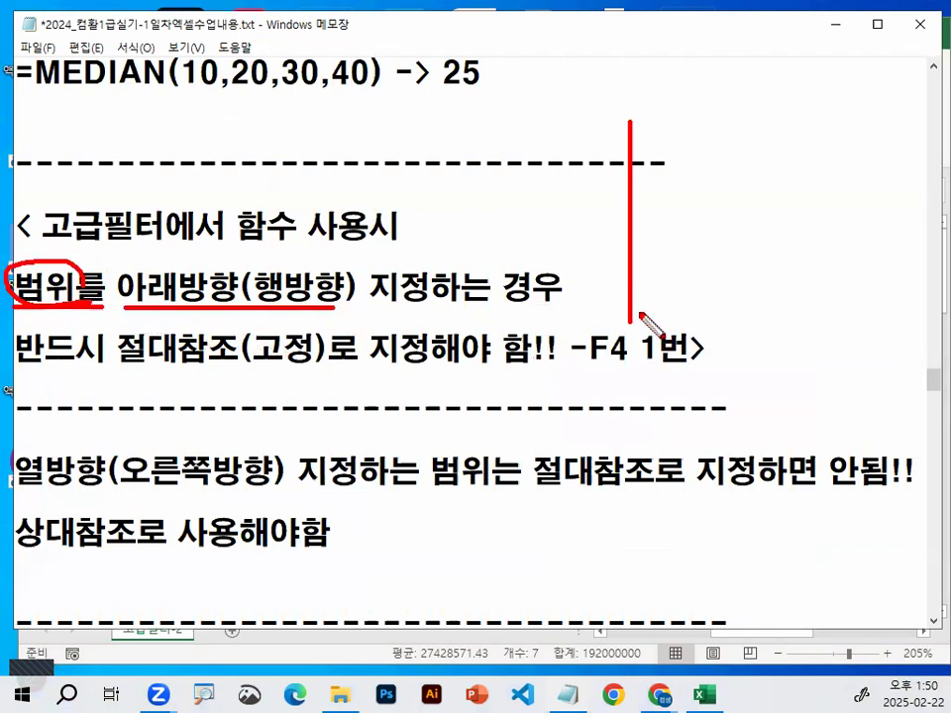
{"action": "left_click_drag", "start_coordinate": [616, 293], "coordinate": [696, 245]}
{"action": "left_click_drag", "start_coordinate": [369, 298], "coordinate": [441, 290]}
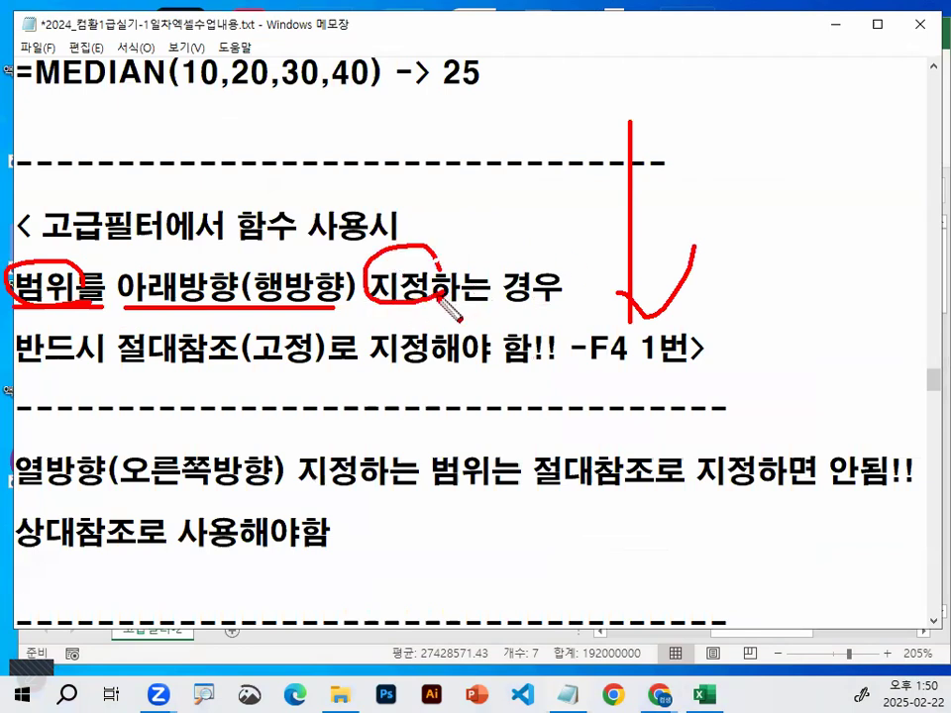
{"action": "left_click_drag", "start_coordinate": [68, 375], "coordinate": [304, 375]}
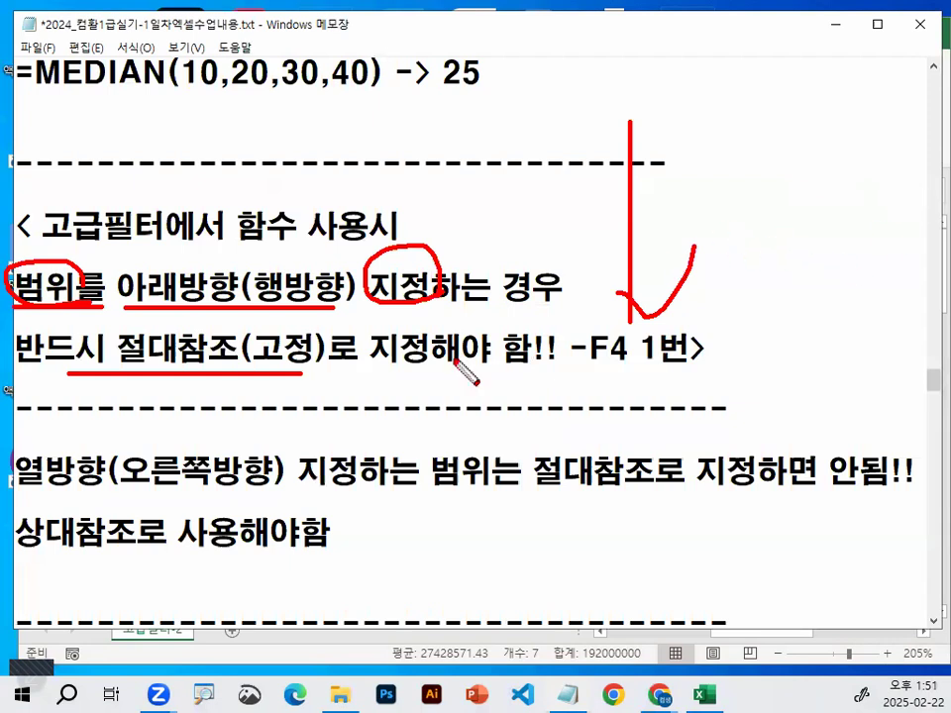
Clear the pen marks and highlight the downward-direction (행방향) absolute reference rule in the notes
{"action": "key", "text": "Escape"}
{"action": "left_click_drag", "start_coordinate": [118, 287], "coordinate": [347, 288]}
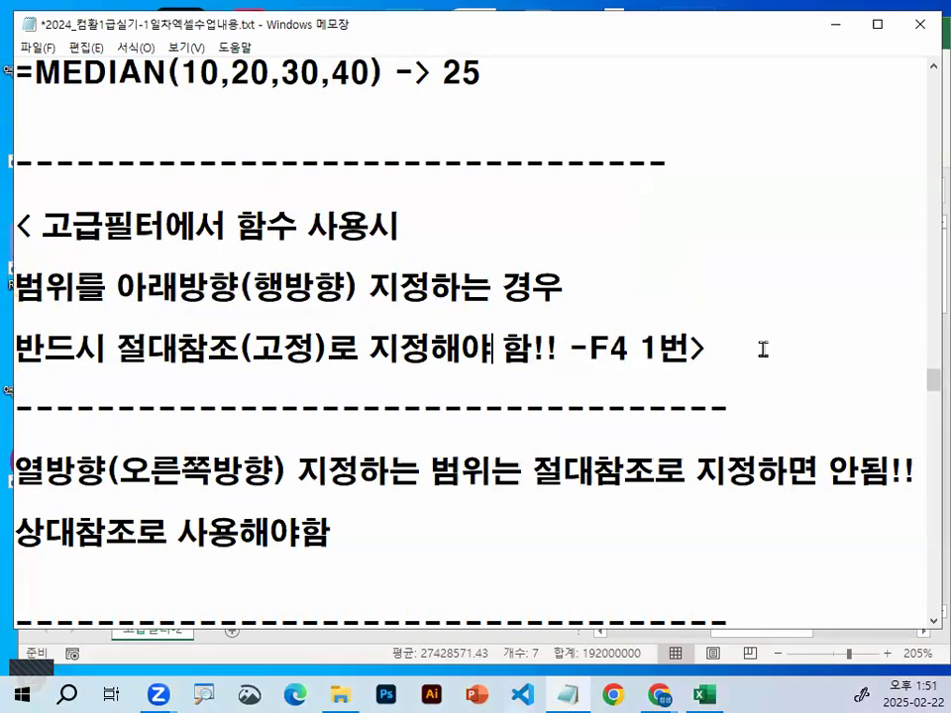
{"action": "left_click_drag", "start_coordinate": [760, 351], "coordinate": [492, 348]}
Highlight the key words of the rule that ranges specified rightward (오른쪽방향) must use relative references (상대참조)
{"action": "left_click_drag", "start_coordinate": [15, 468], "coordinate": [275, 469]}
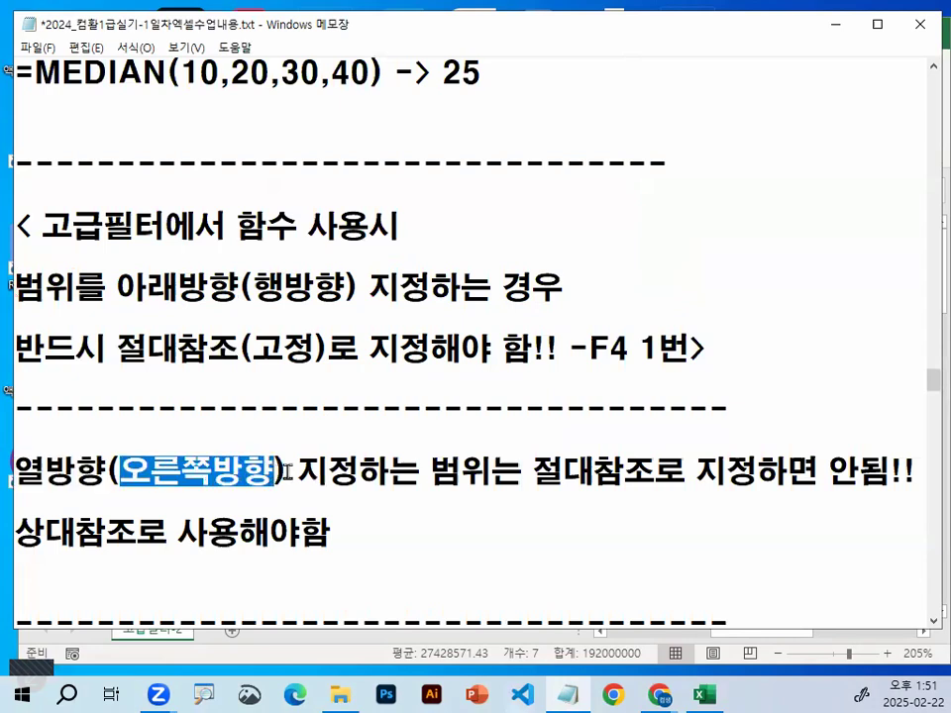
{"action": "scroll", "coordinate": [288, 472], "scroll_direction": "down", "scroll_amount": 1}
{"action": "left_click_drag", "start_coordinate": [297, 379], "coordinate": [461, 379]}
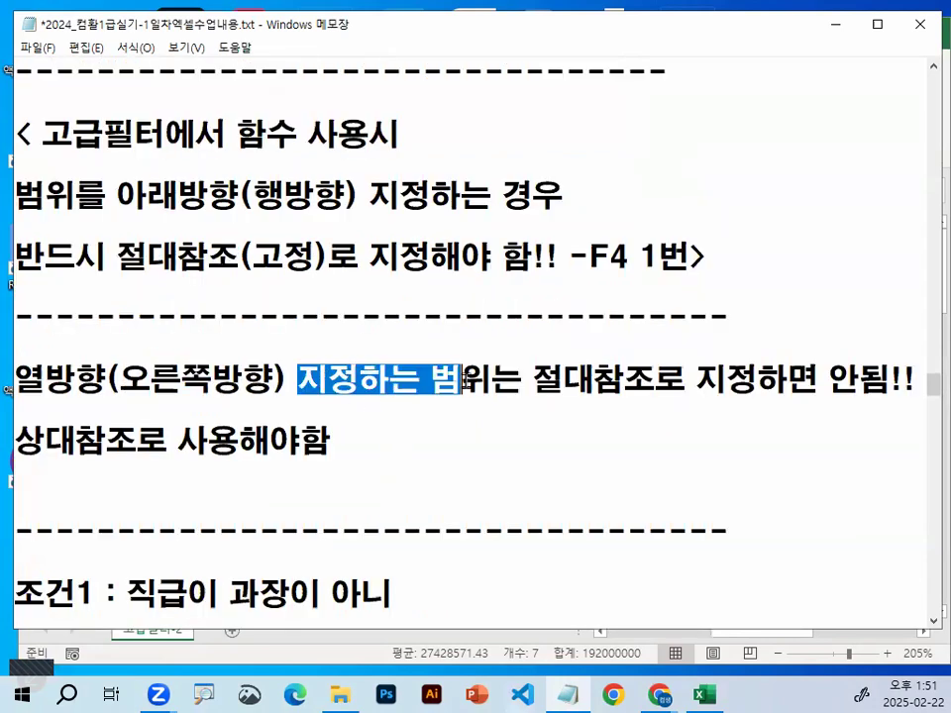
{"action": "left_click_drag", "start_coordinate": [533, 379], "coordinate": [657, 380]}
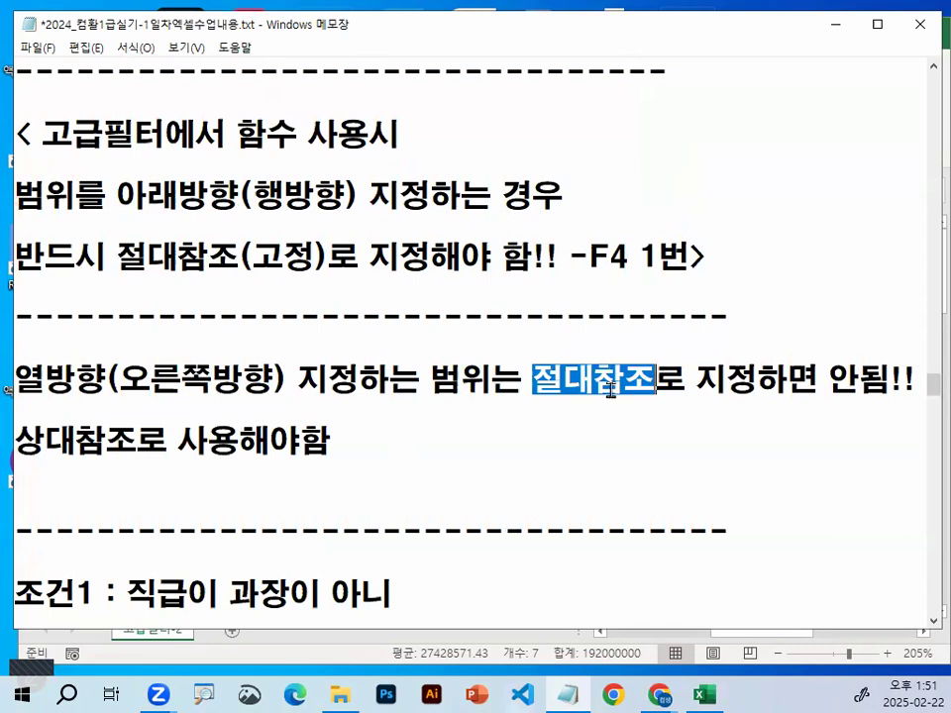
{"action": "left_click_drag", "start_coordinate": [523, 379], "coordinate": [672, 374]}
{"action": "left_click_drag", "start_coordinate": [19, 443], "coordinate": [384, 446]}
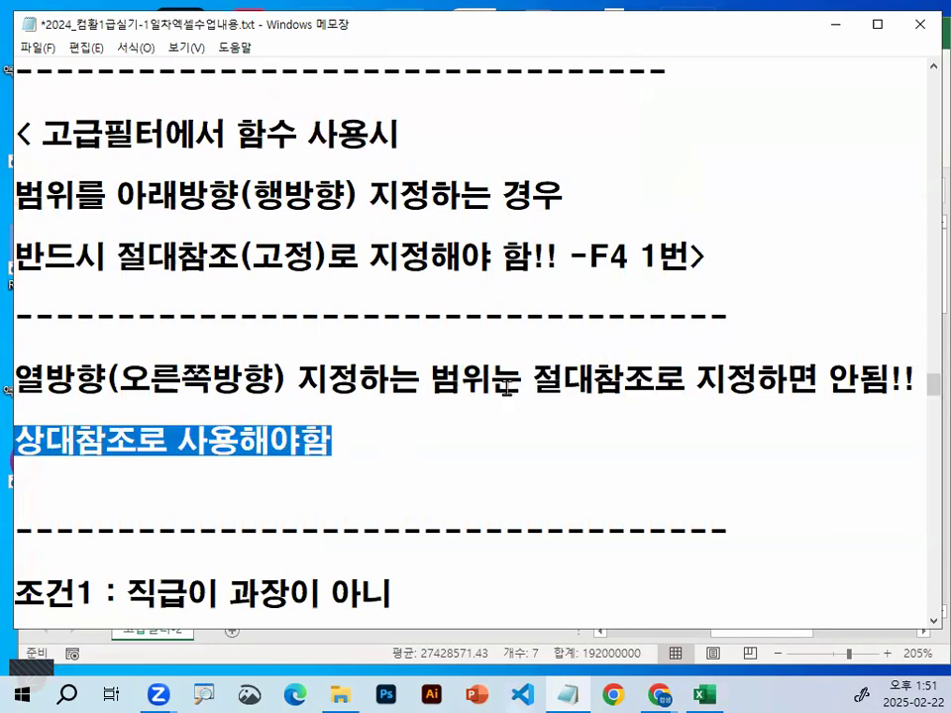
{"action": "left_click", "coordinate": [431, 380]}
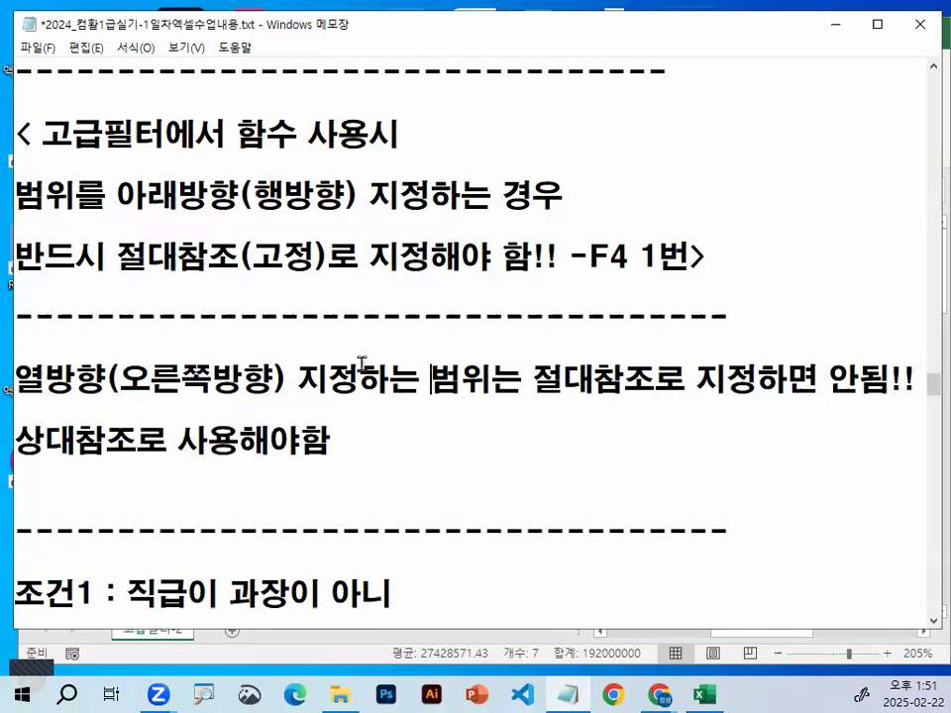
Switch to the Excel sheet, draw a rightward arrow across row 3, mark above columns B to E, and clear the drawing
{"action": "left_click", "coordinate": [832, 29]}
{"action": "left_click", "coordinate": [271, 298]}
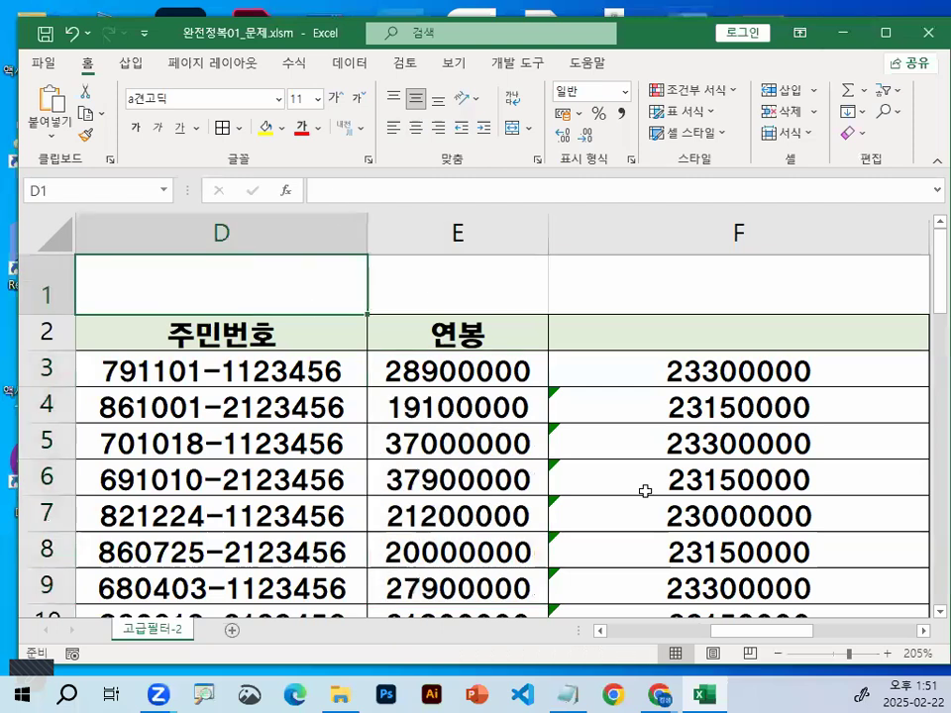
{"action": "left_click_drag", "start_coordinate": [778, 634], "coordinate": [571, 639]}
{"action": "left_click_drag", "start_coordinate": [307, 384], "coordinate": [768, 384]}
{"action": "left_click_drag", "start_coordinate": [715, 346], "coordinate": [728, 400]}
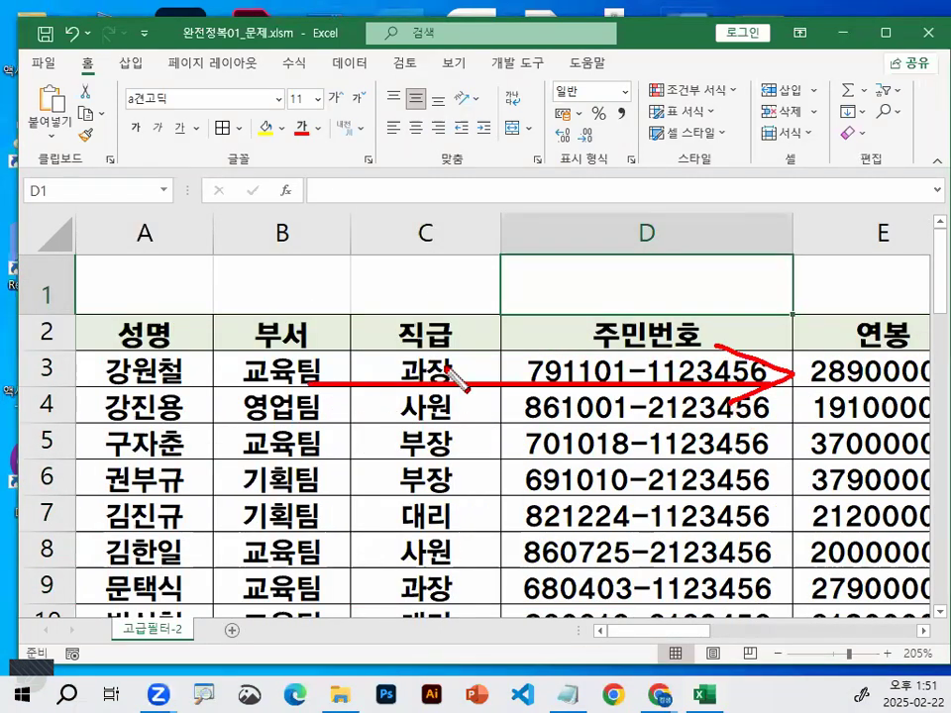
{"action": "left_click_drag", "start_coordinate": [284, 185], "coordinate": [336, 185]}
{"action": "left_click_drag", "start_coordinate": [397, 200], "coordinate": [471, 178]}
{"action": "left_click_drag", "start_coordinate": [541, 180], "coordinate": [630, 175]}
{"action": "left_click_drag", "start_coordinate": [720, 196], "coordinate": [724, 210]}
{"action": "key", "text": "Escape"}
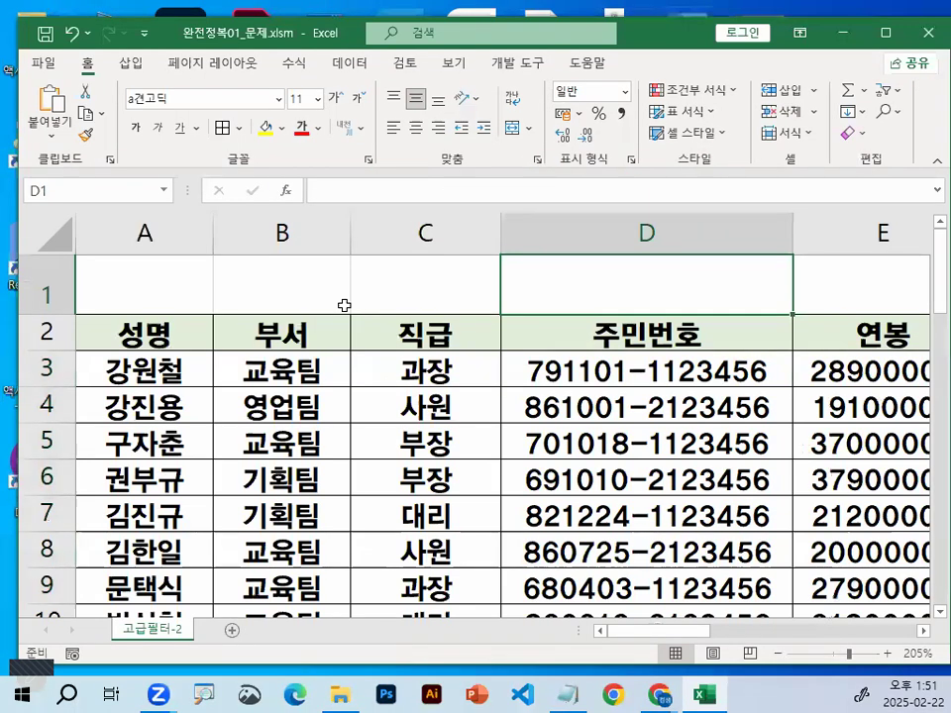
Select columns B, C, D and E one after another to demonstrate the column direction
{"action": "left_click", "coordinate": [308, 233]}
{"action": "left_click", "coordinate": [479, 231]}
{"action": "left_click", "coordinate": [753, 230]}
{"action": "left_click", "coordinate": [822, 230]}
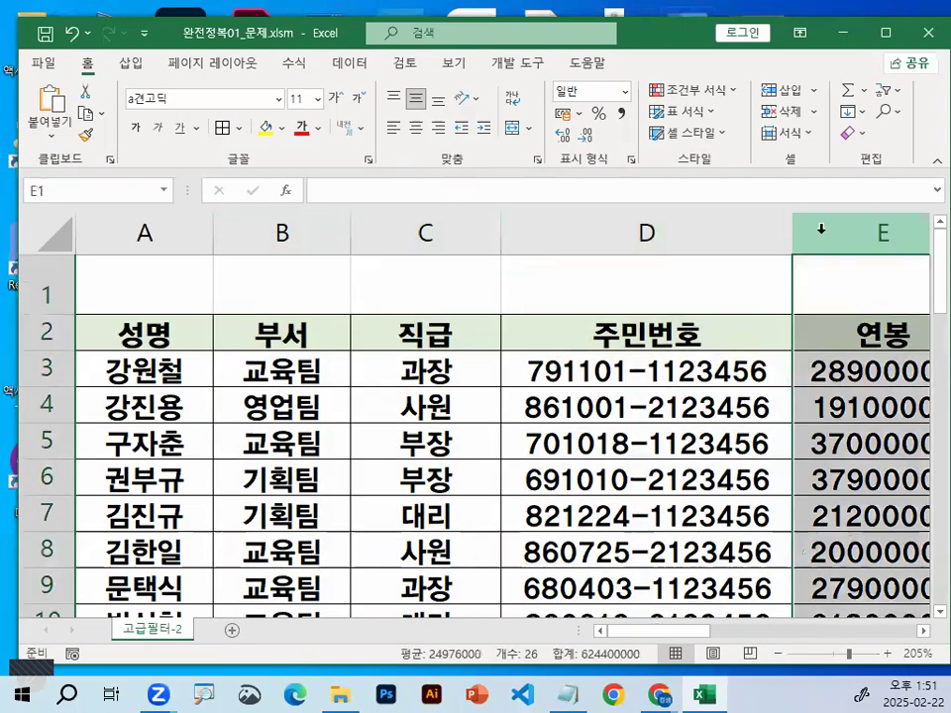
Select rows 2 to 6 one after another to demonstrate the row direction, ending with cells B4:B5 selected
{"action": "left_click", "coordinate": [43, 331]}
{"action": "left_click", "coordinate": [43, 368]}
{"action": "left_click", "coordinate": [37, 404]}
{"action": "left_click", "coordinate": [42, 441]}
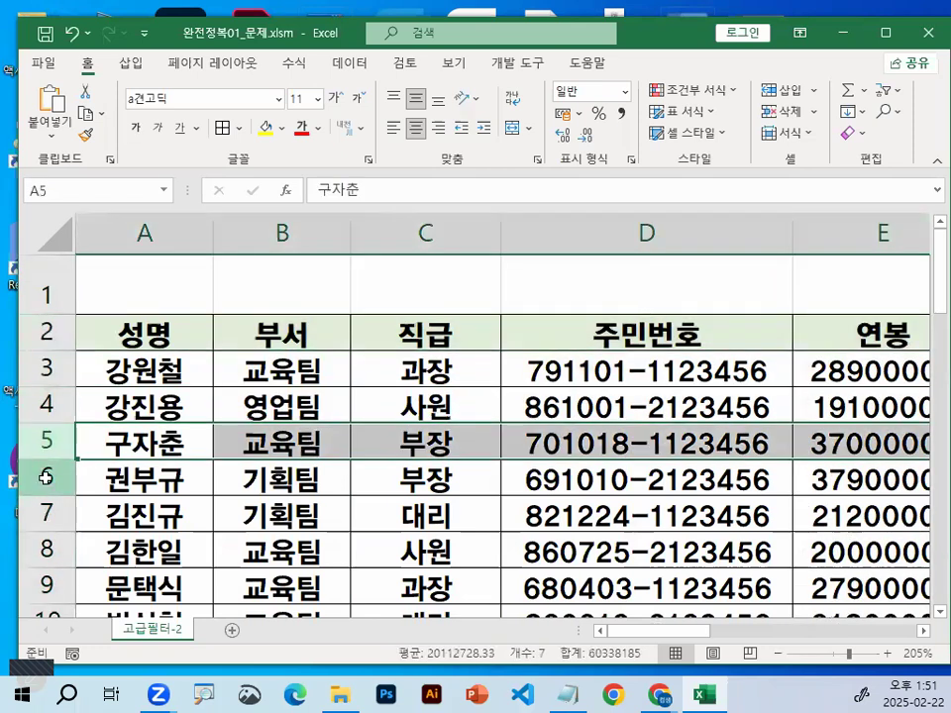
{"action": "left_click", "coordinate": [43, 478]}
{"action": "left_click_drag", "start_coordinate": [217, 427], "coordinate": [217, 420]}
Draw a downward arrow in column A and a rightward arrow over row 1, circle headings A and 1, and clear the marks
{"action": "key", "text": "ctrl+2"}
{"action": "mouse_move", "coordinate": [165, 333]}
{"action": "left_mouse_down"}
{"action": "mouse_move", "coordinate": [165, 514]}
{"action": "mouse_move", "coordinate": [195, 451]}
{"action": "left_mouse_up"}
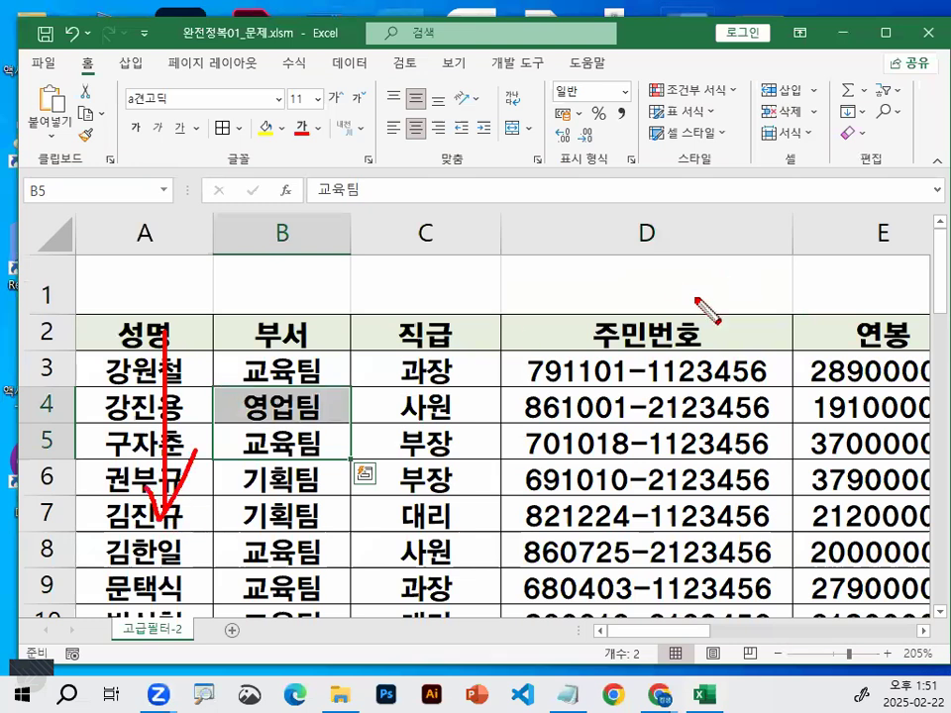
{"action": "mouse_move", "coordinate": [328, 298]}
{"action": "left_mouse_down"}
{"action": "mouse_move", "coordinate": [729, 299]}
{"action": "mouse_move", "coordinate": [692, 334]}
{"action": "left_mouse_up"}
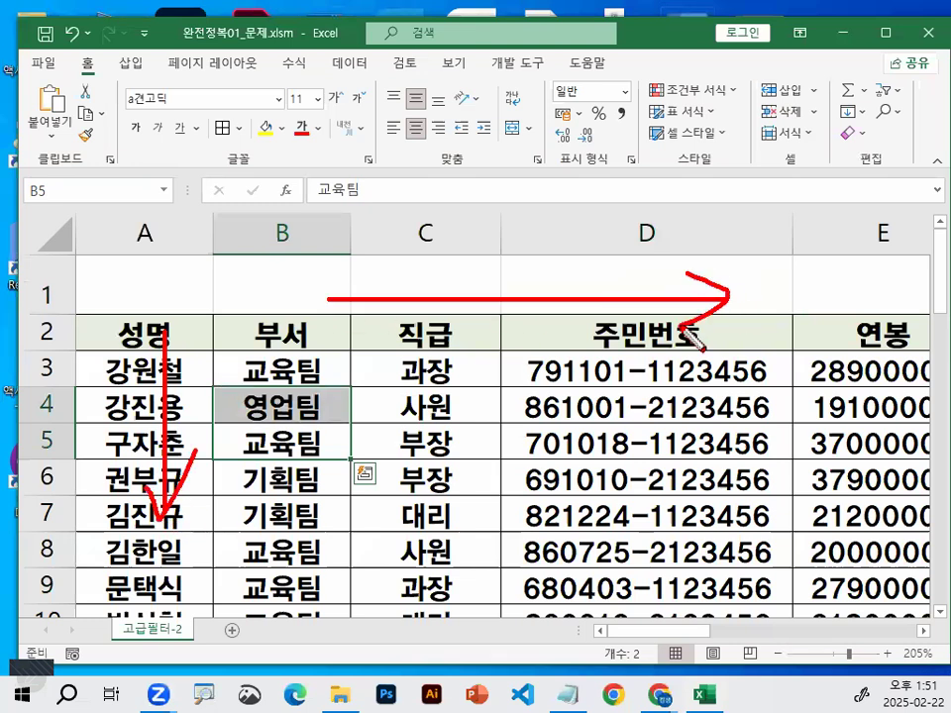
{"action": "mouse_move", "coordinate": [176, 210]}
{"action": "left_mouse_down"}
{"action": "mouse_move", "coordinate": [186, 254]}
{"action": "mouse_move", "coordinate": [192, 233]}
{"action": "left_mouse_up"}
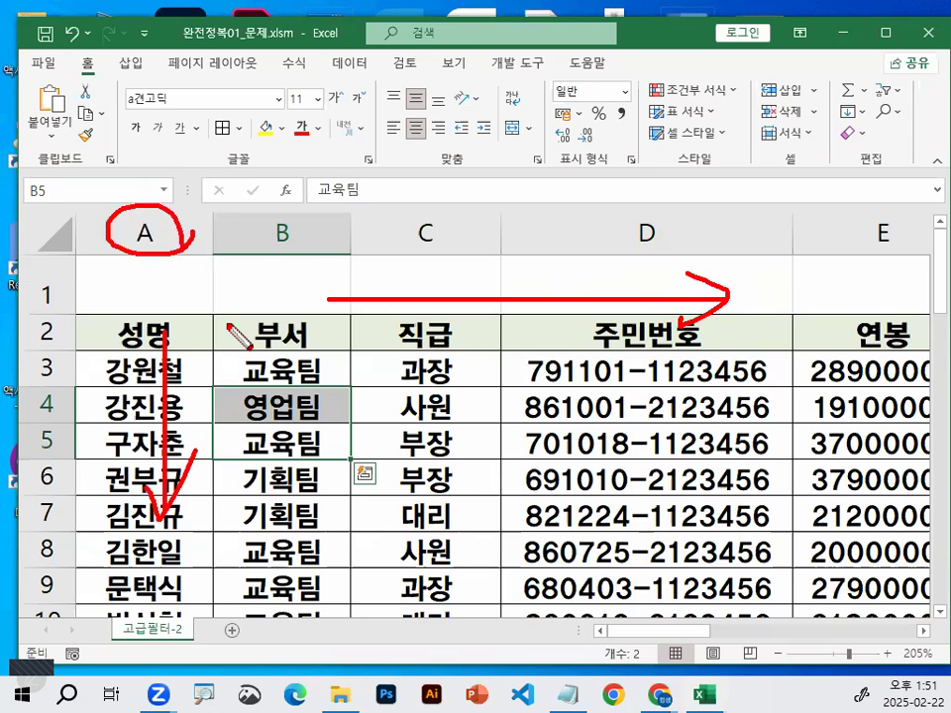
{"action": "mouse_move", "coordinate": [85, 286]}
{"action": "left_mouse_down"}
{"action": "mouse_move", "coordinate": [17, 308]}
{"action": "mouse_move", "coordinate": [70, 311]}
{"action": "left_mouse_up"}
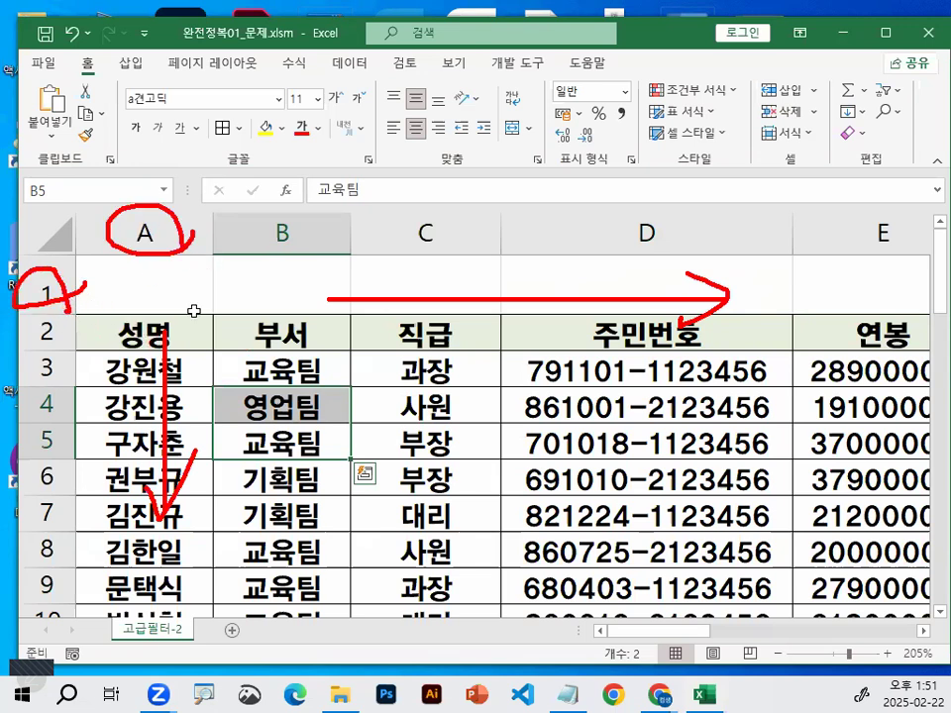
{"action": "left_click", "coordinate": [416, 368]}
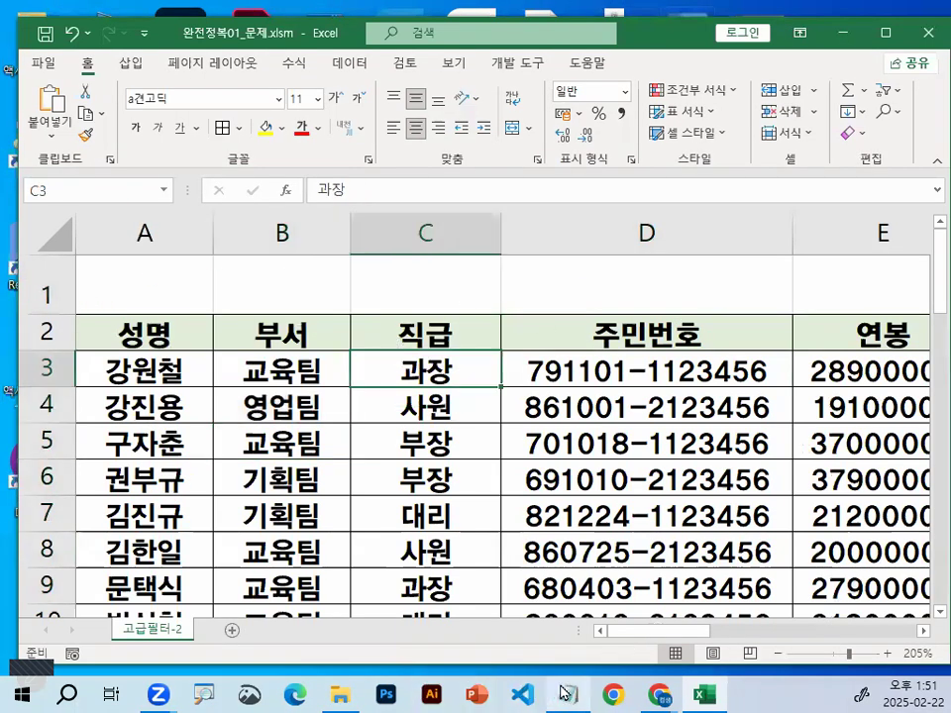
Switch to the Notepad notes and highlight the downward absolute reference rule and the rightward relative reference rule
{"action": "left_click", "coordinate": [565, 694]}
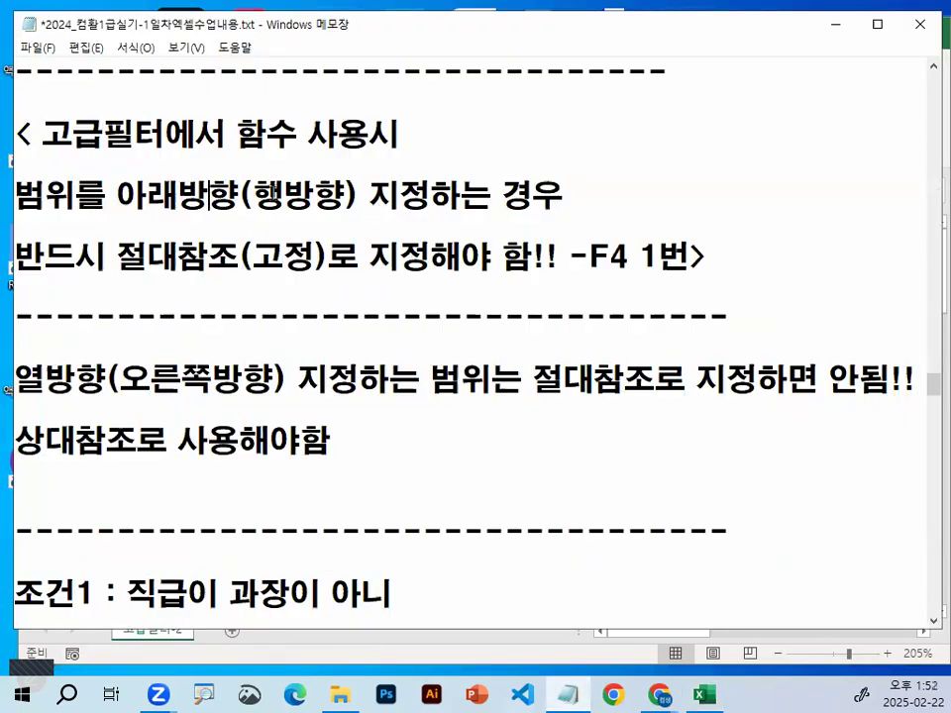
{"action": "left_click_drag", "start_coordinate": [210, 196], "coordinate": [347, 197]}
{"action": "left_click_drag", "start_coordinate": [119, 255], "coordinate": [557, 255]}
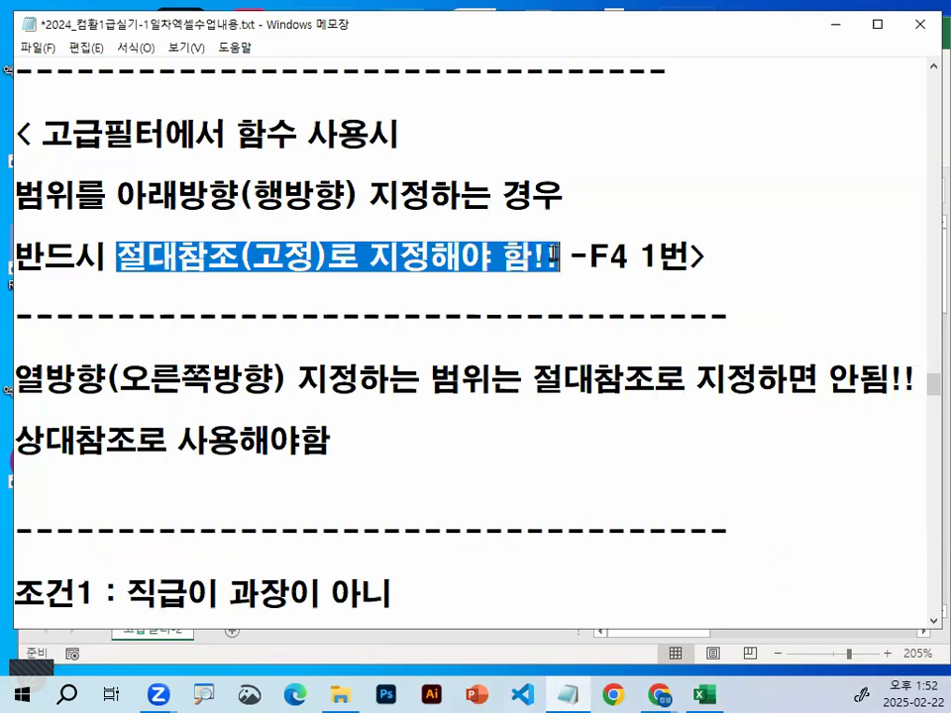
{"action": "left_click_drag", "start_coordinate": [117, 380], "coordinate": [243, 379]}
{"action": "left_click_drag", "start_coordinate": [490, 380], "coordinate": [830, 380]}
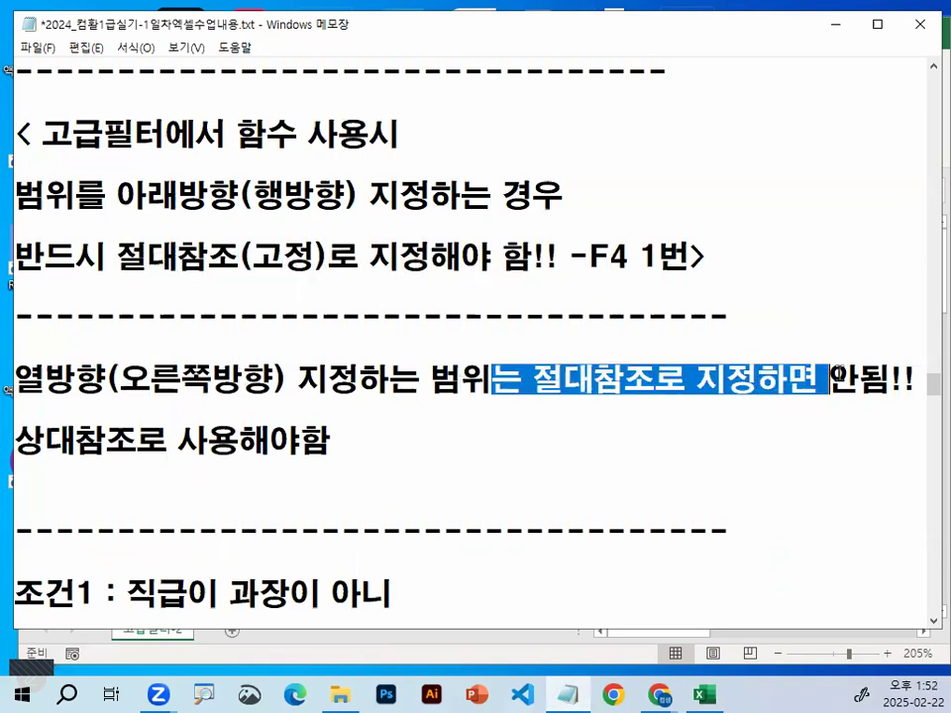
{"action": "left_click_drag", "start_coordinate": [45, 439], "coordinate": [299, 438]}
{"action": "left_click", "coordinate": [294, 436]}
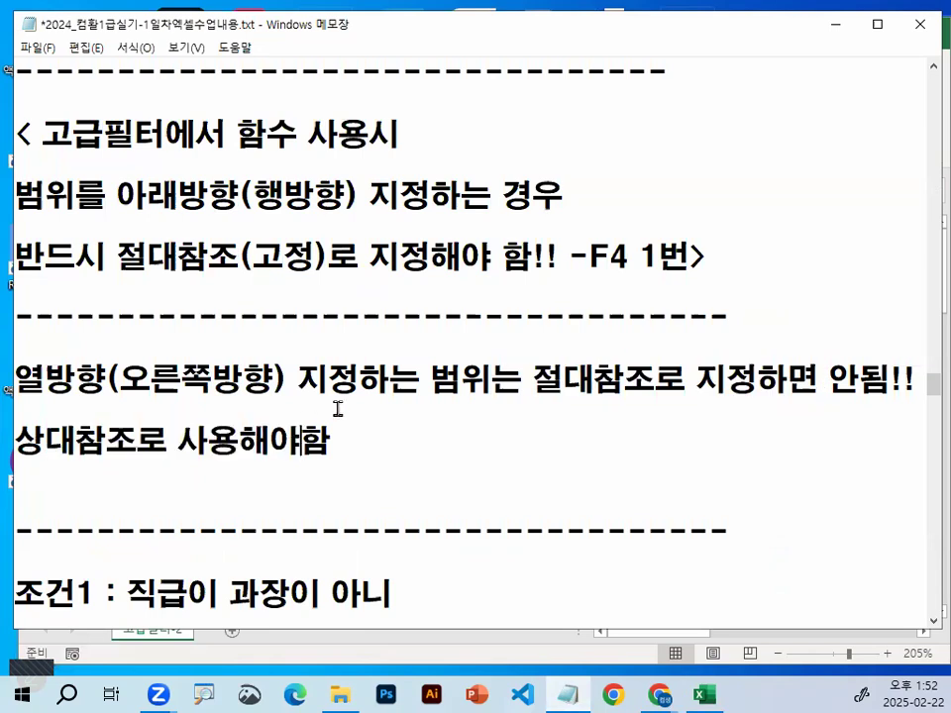
Return to the MEDIAN function description in the notes and highlight its 범위 argument
{"action": "scroll", "coordinate": [336, 414], "scroll_direction": "up", "scroll_amount": 1}
{"action": "scroll", "coordinate": [336, 414], "scroll_direction": "up", "scroll_amount": 1}
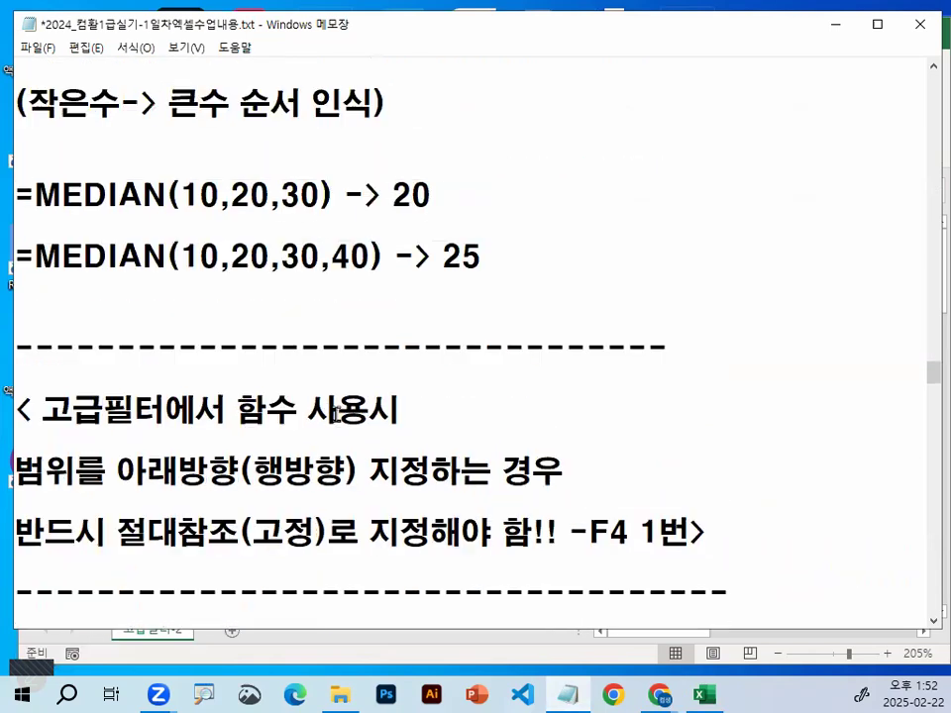
{"action": "scroll", "coordinate": [255, 328], "scroll_direction": "up", "scroll_amount": 1}
{"action": "left_click_drag", "start_coordinate": [181, 137], "coordinate": [245, 134]}
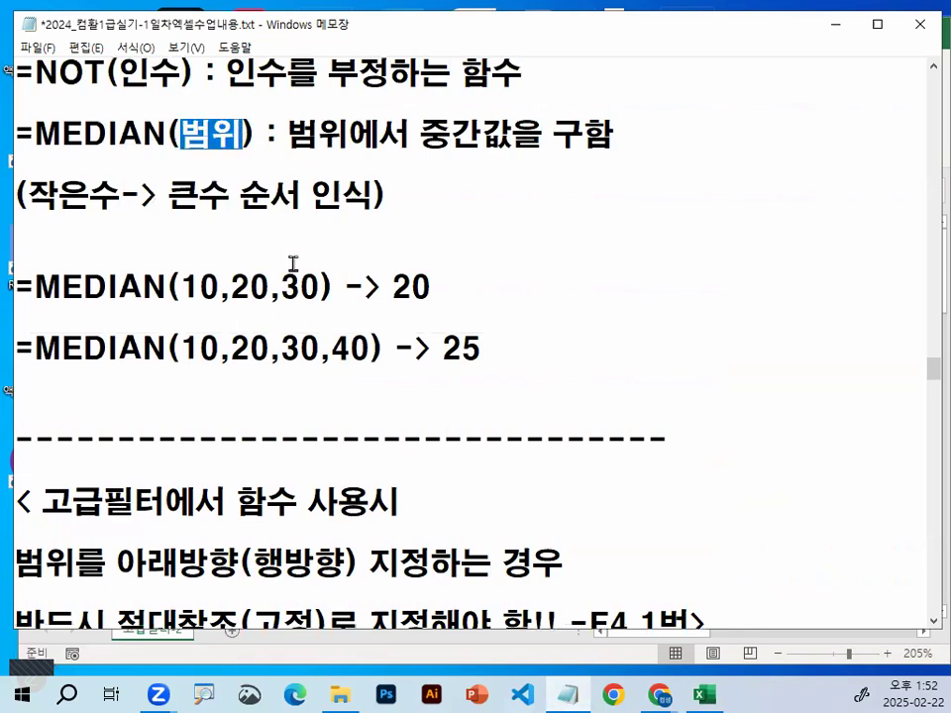
Find 조건2 in the notes and highlight its text about the salary being greater than the overall median
{"action": "scroll", "coordinate": [293, 264], "scroll_direction": "down", "scroll_amount": 3}
{"action": "scroll", "coordinate": [387, 400], "scroll_direction": "down", "scroll_amount": 3}
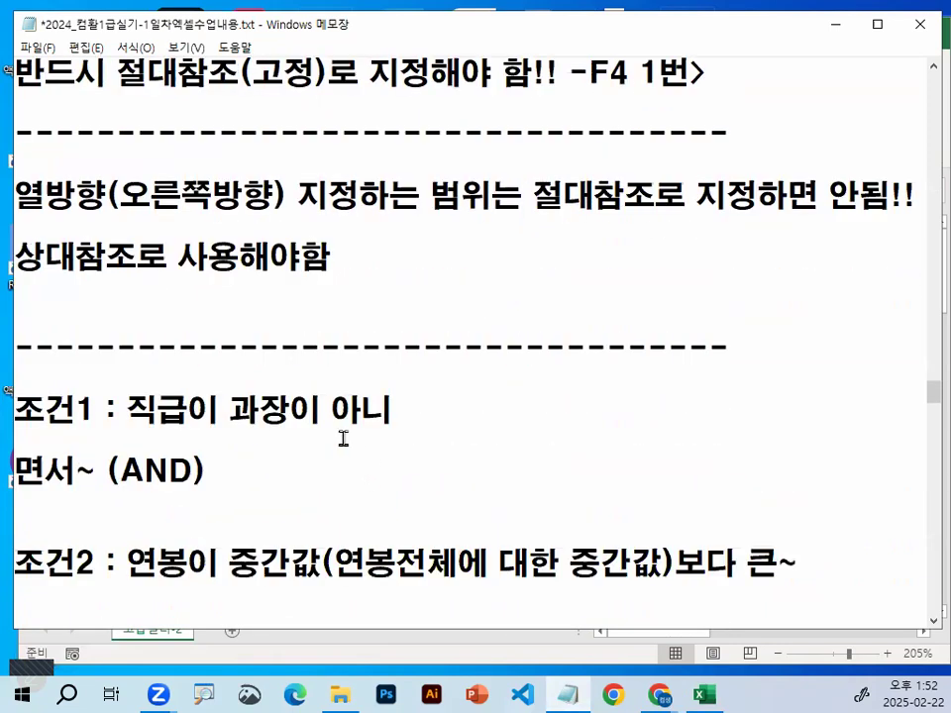
{"action": "scroll", "coordinate": [343, 438], "scroll_direction": "down", "scroll_amount": 2}
{"action": "left_click_drag", "start_coordinate": [127, 381], "coordinate": [818, 382]}
{"action": "scroll", "coordinate": [555, 496], "scroll_direction": "down", "scroll_amount": 1}
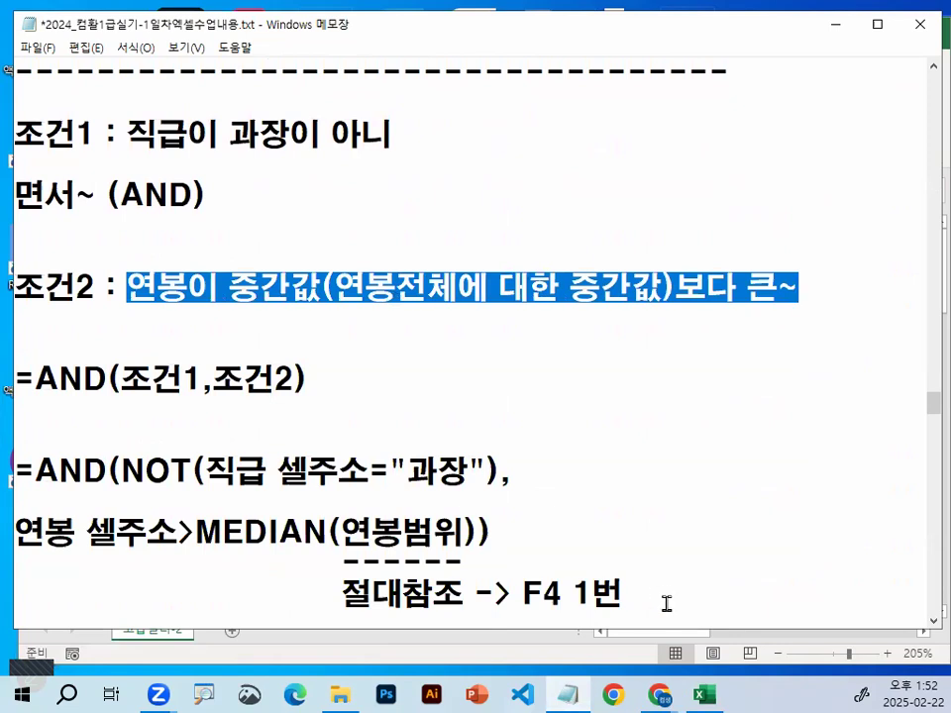
Add a blank line below the 절대참조 -> F4 1번 note under the AND formula
{"action": "left_click", "coordinate": [667, 603]}
{"action": "scroll", "coordinate": [297, 600], "scroll_direction": "down", "scroll_amount": 1}
{"action": "left_click", "coordinate": [219, 572]}
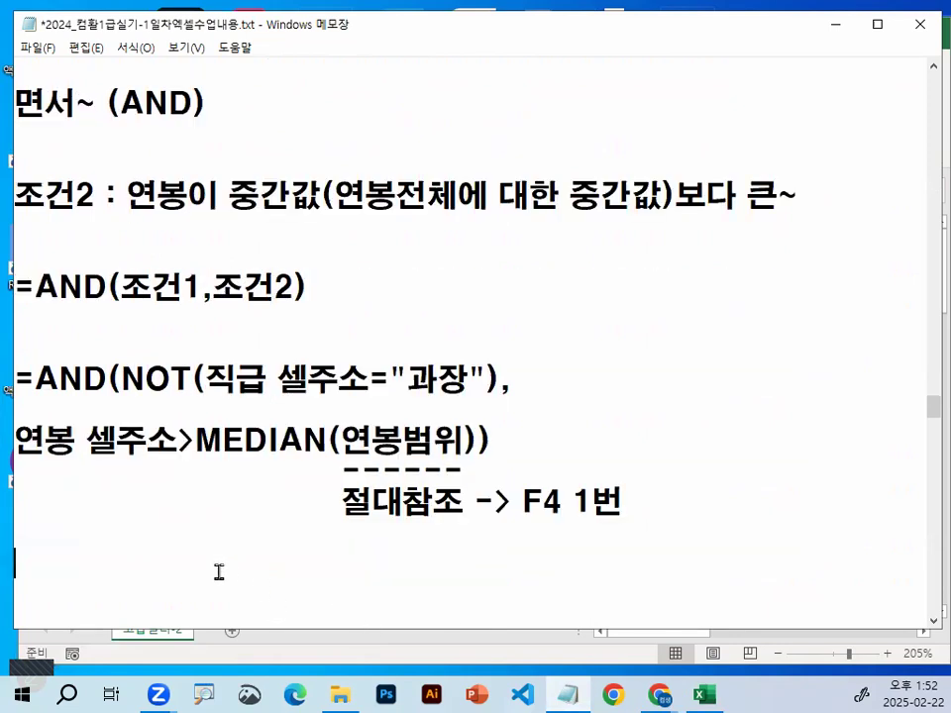
{"action": "key", "text": "Return"}
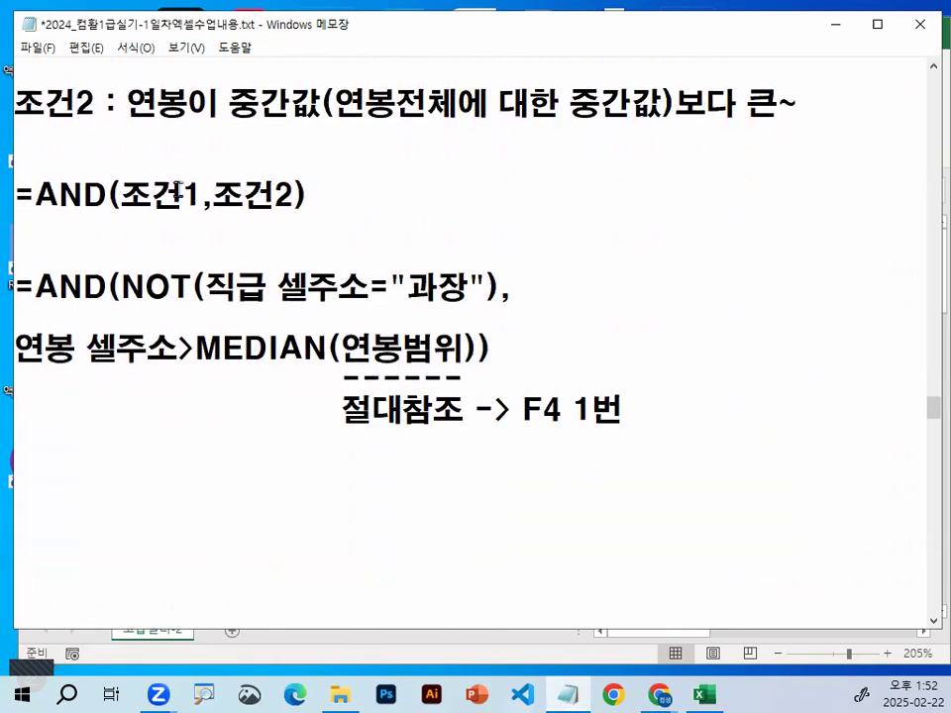
Mark the first condition of the AND formula by underlining 직급 셀주소 and circling 과장, the equals sign and NOT
{"action": "left_click_drag", "start_coordinate": [121, 287], "coordinate": [352, 304]}
{"action": "mouse_move", "coordinate": [450, 264]}
{"action": "left_mouse_down"}
{"action": "mouse_move", "coordinate": [436, 300]}
{"action": "mouse_move", "coordinate": [470, 287]}
{"action": "left_mouse_up"}
{"action": "mouse_move", "coordinate": [395, 287]}
{"action": "left_mouse_down"}
{"action": "mouse_move", "coordinate": [368, 299]}
{"action": "mouse_move", "coordinate": [398, 281]}
{"action": "left_mouse_up"}
{"action": "left_click_drag", "start_coordinate": [190, 306], "coordinate": [198, 275]}
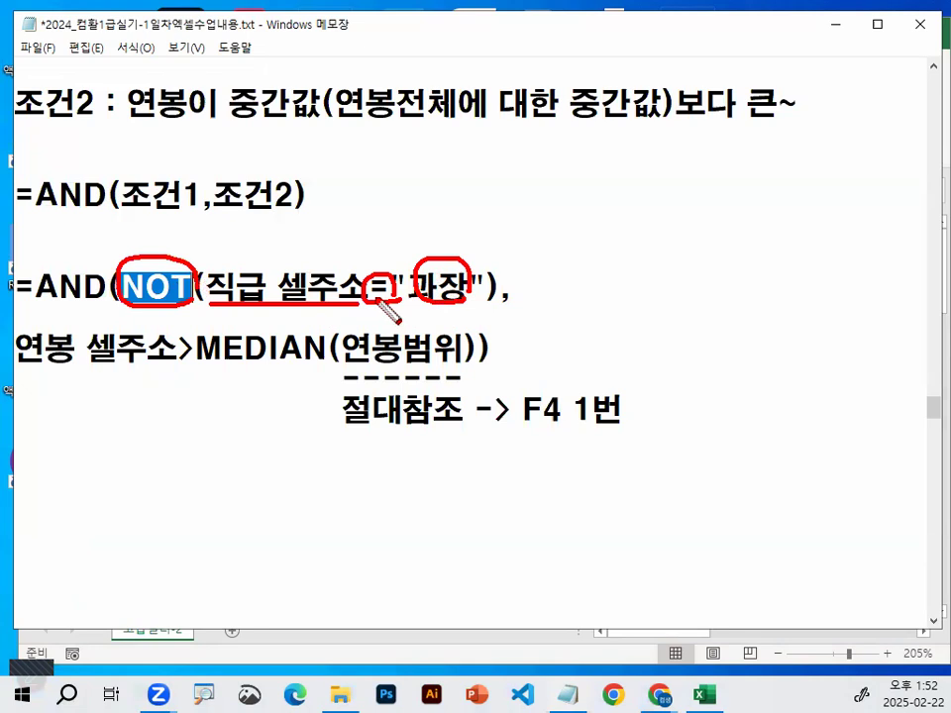
Clear the pen marks and highlight the 직급 셀주소="과장" comparison, its equals sign and the NOT function
{"action": "key", "text": "Escape"}
{"action": "left_click_drag", "start_coordinate": [208, 290], "coordinate": [468, 288]}
{"action": "left_click_drag", "start_coordinate": [121, 288], "coordinate": [207, 286]}
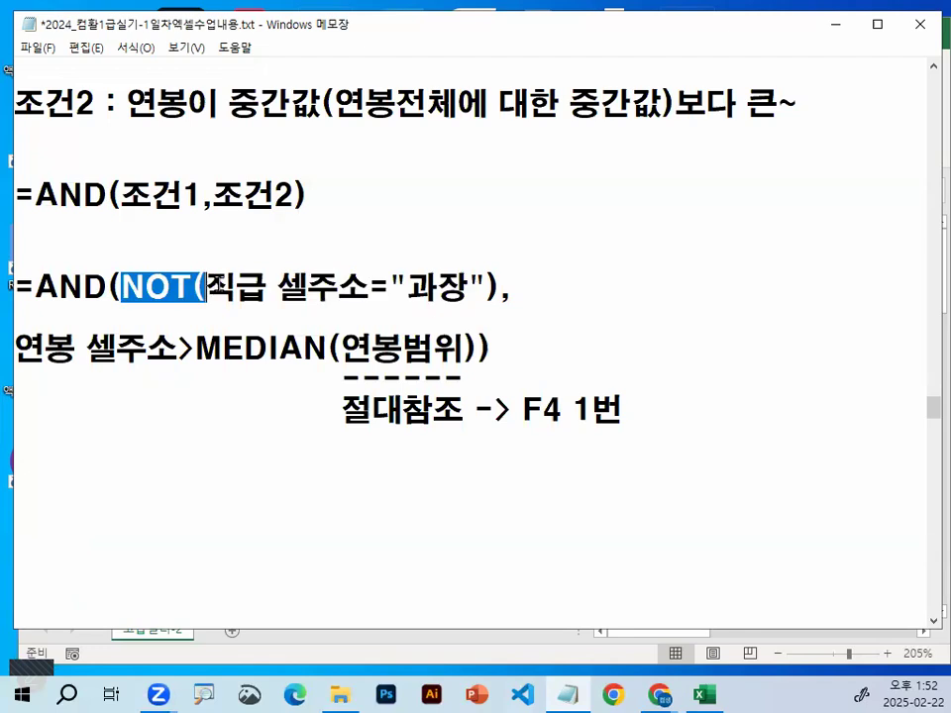
{"action": "left_click_drag", "start_coordinate": [370, 287], "coordinate": [387, 287]}
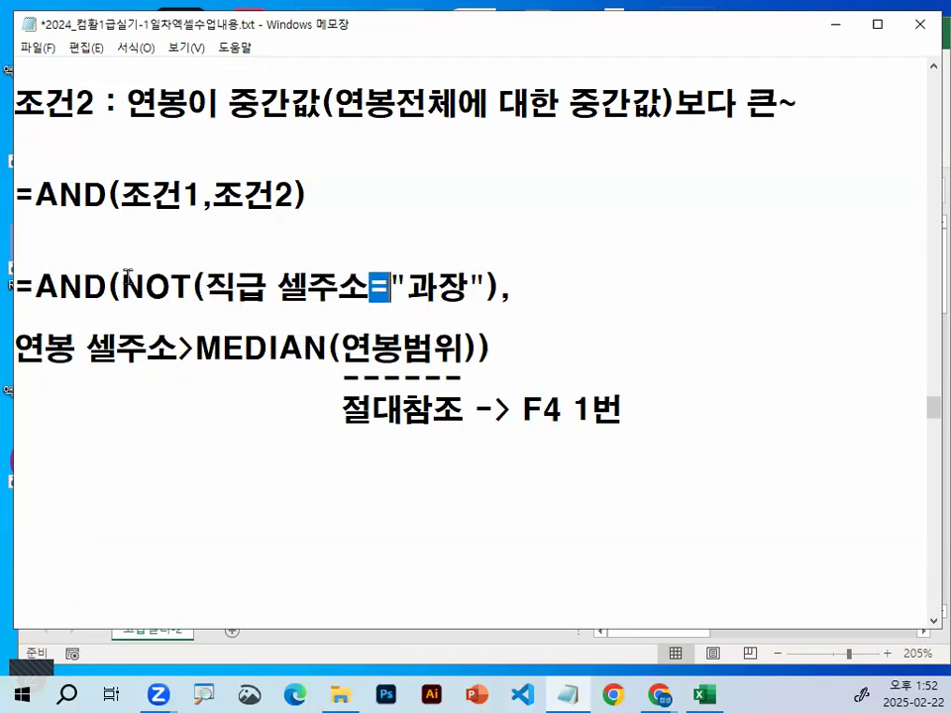
{"action": "left_click_drag", "start_coordinate": [128, 280], "coordinate": [194, 280]}
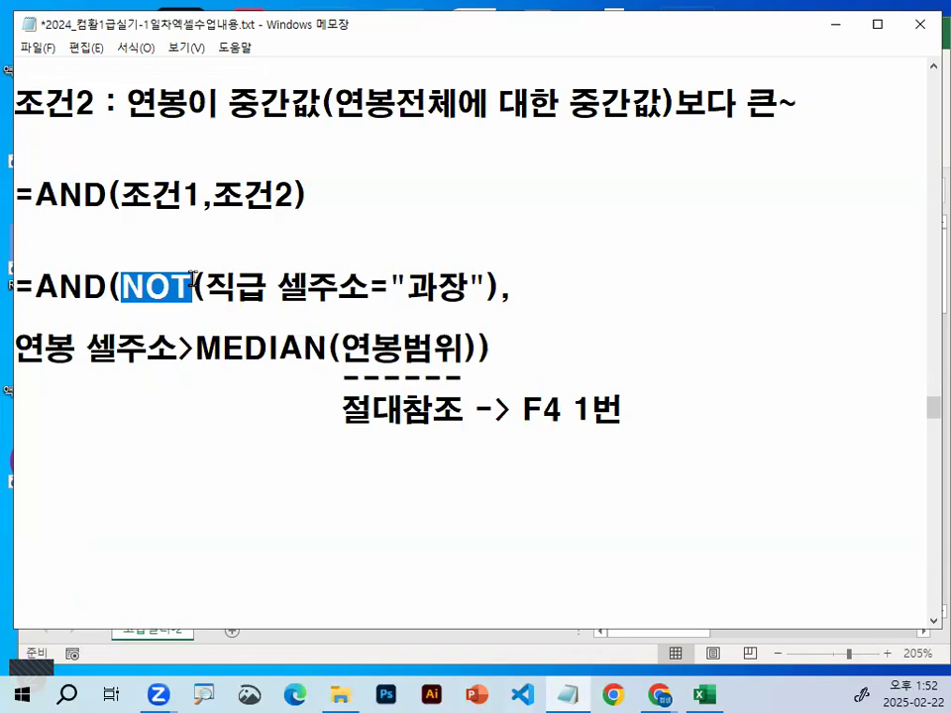
Add the alternative condition 직급셀주소<>"과장" after the NOT expression in the AND formula notes
{"action": "left_click", "coordinate": [520, 283]}
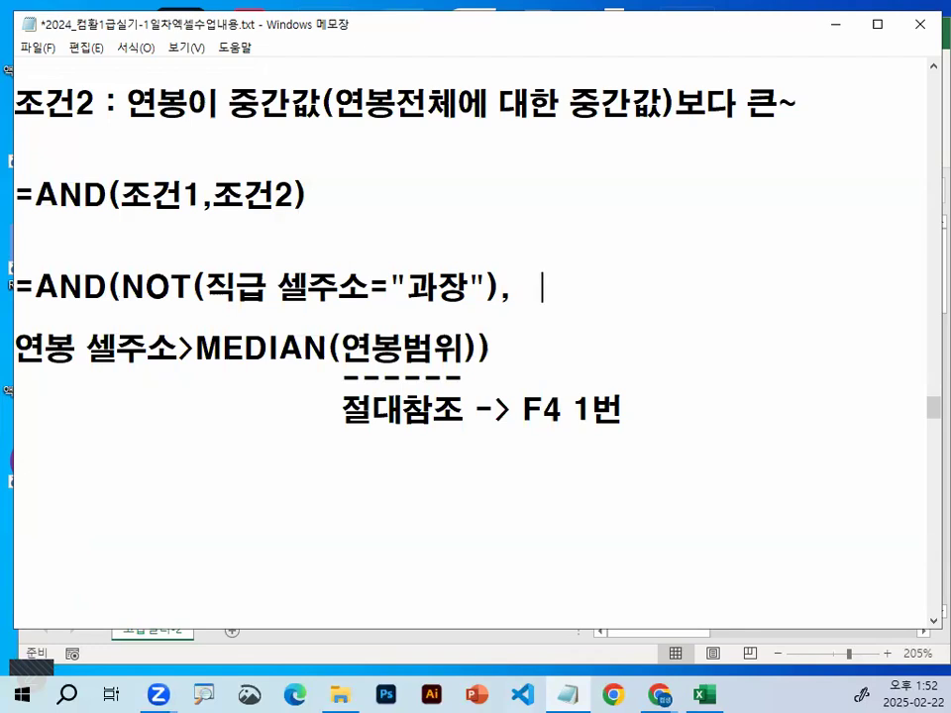
{"action": "type", "text": "직급셀주소"}
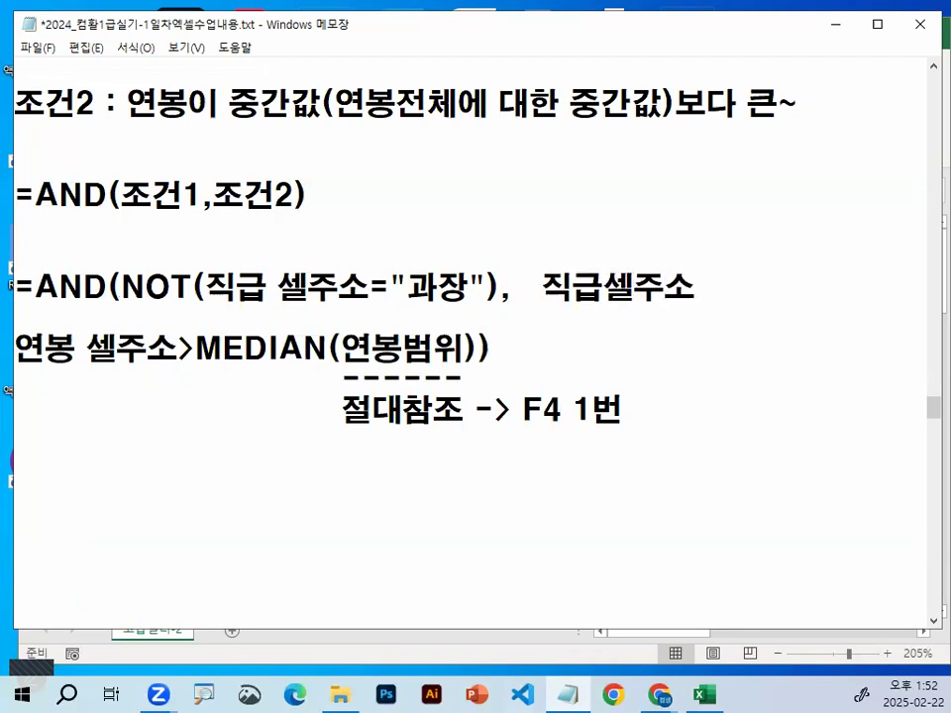
{"action": "type", "text": "<>\"과장\""}
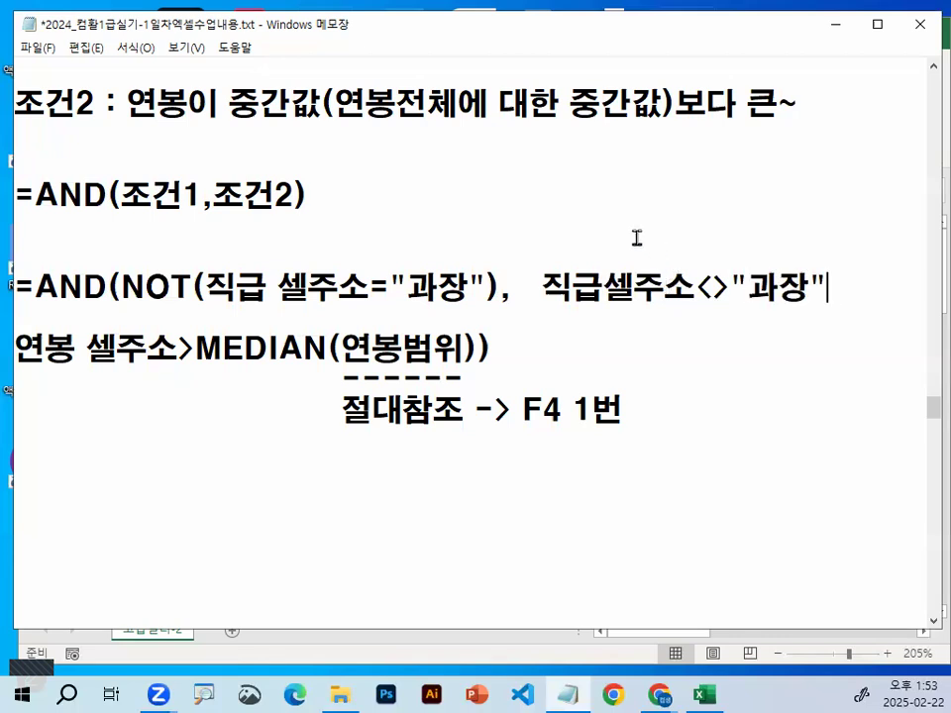
Circle the <> operator in the alternative condition, clear the pen marks and highlight the 직급셀주소<>"과장" comparison
{"action": "mouse_move", "coordinate": [733, 295]}
{"action": "left_mouse_down"}
{"action": "mouse_move", "coordinate": [698, 286]}
{"action": "mouse_move", "coordinate": [729, 298]}
{"action": "left_mouse_up"}
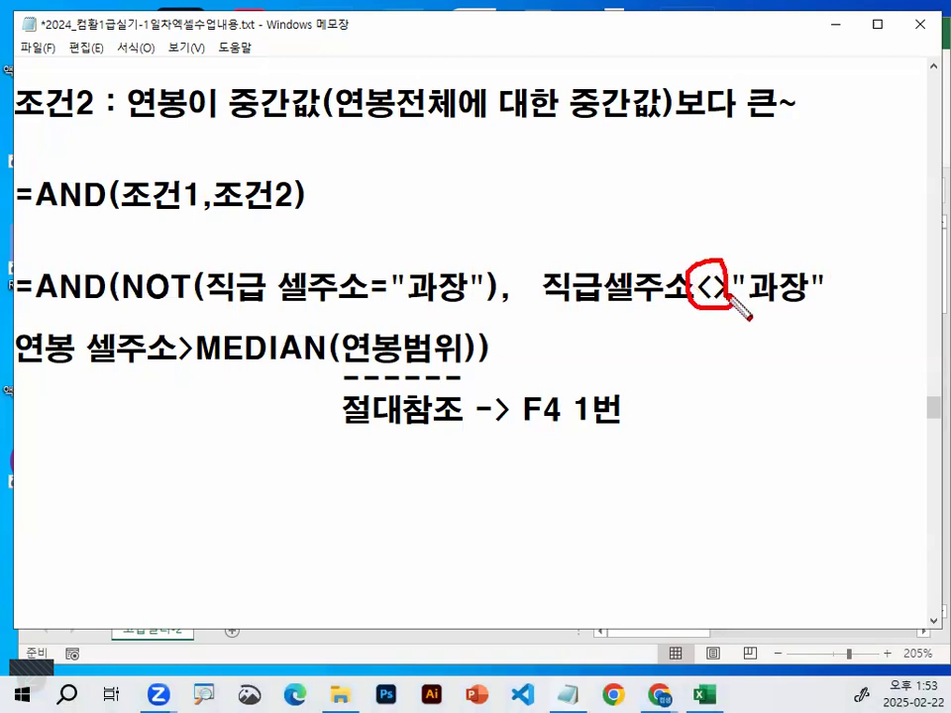
{"action": "left_click_drag", "start_coordinate": [663, 342], "coordinate": [694, 349]}
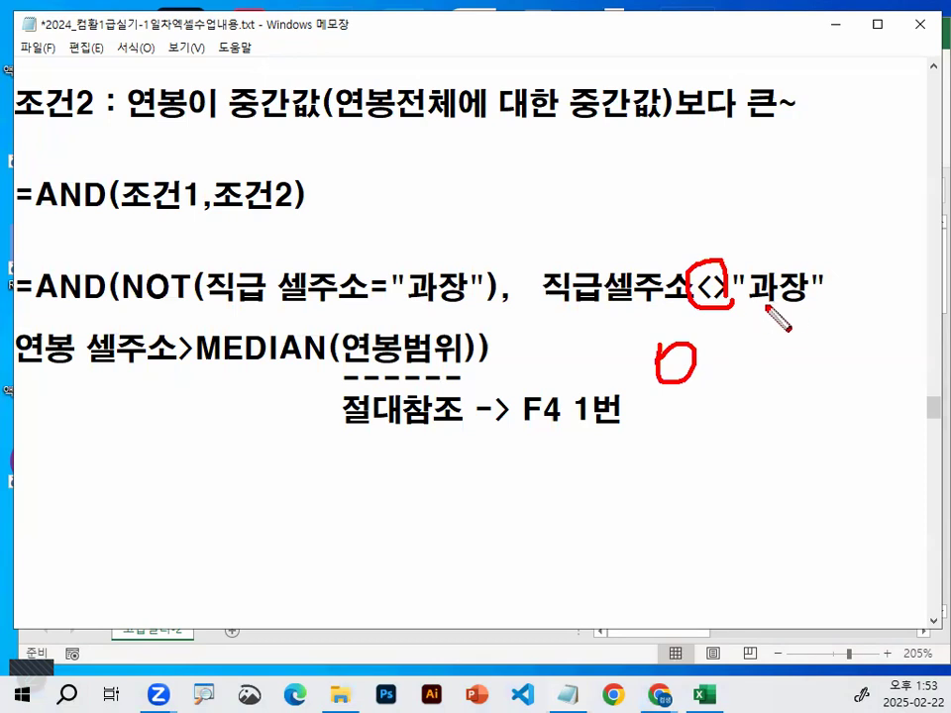
{"action": "key", "text": "Escape"}
{"action": "left_click_drag", "start_coordinate": [121, 288], "coordinate": [767, 284]}
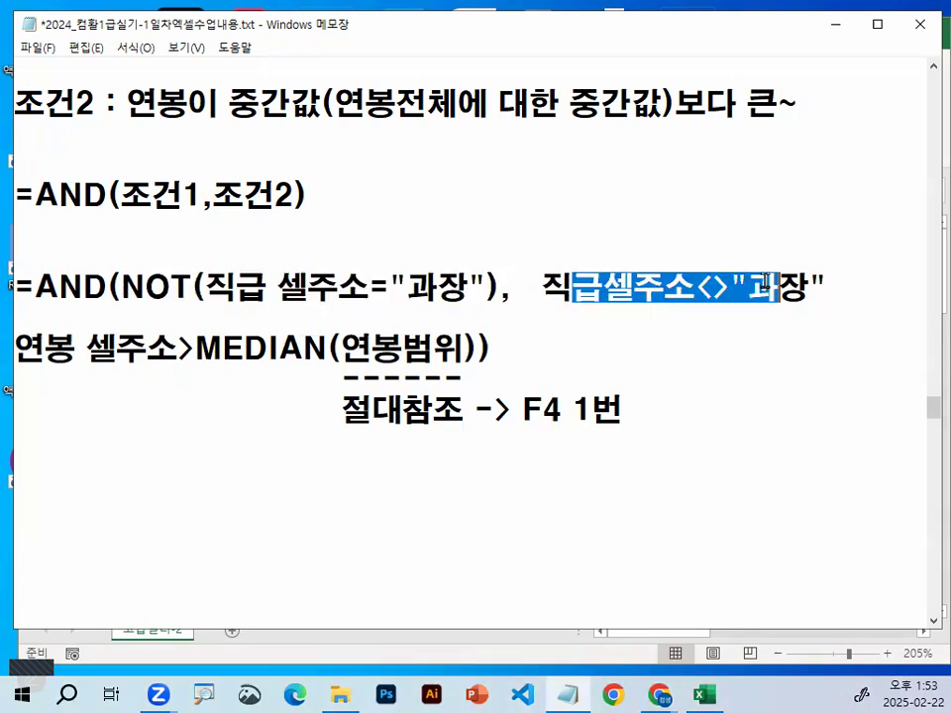
{"action": "left_click", "coordinate": [767, 284]}
Mark NOT with a circle and arrow, underline and cross out the alternative 직급셀주소<>"과장" condition, and clear the pen marks
{"action": "key", "text": "ctrl+1"}
{"action": "mouse_move", "coordinate": [260, 295]}
{"action": "left_mouse_down"}
{"action": "mouse_move", "coordinate": [74, 259]}
{"action": "mouse_move", "coordinate": [225, 274]}
{"action": "left_mouse_up"}
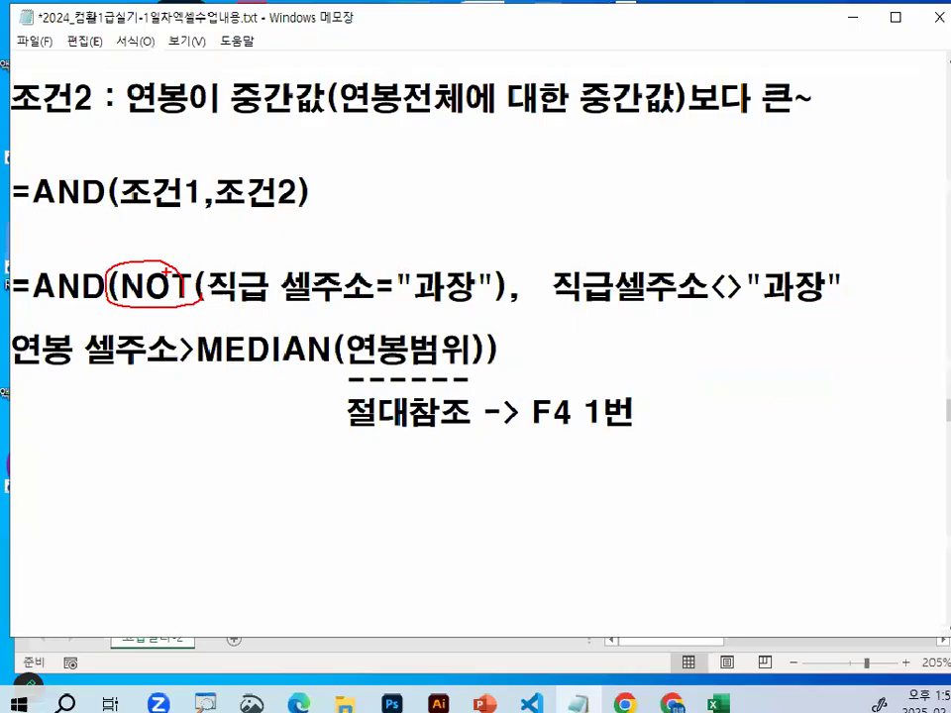
{"action": "mouse_move", "coordinate": [406, 279]}
{"action": "left_mouse_down"}
{"action": "mouse_move", "coordinate": [590, 249]}
{"action": "mouse_move", "coordinate": [605, 269]}
{"action": "left_mouse_up"}
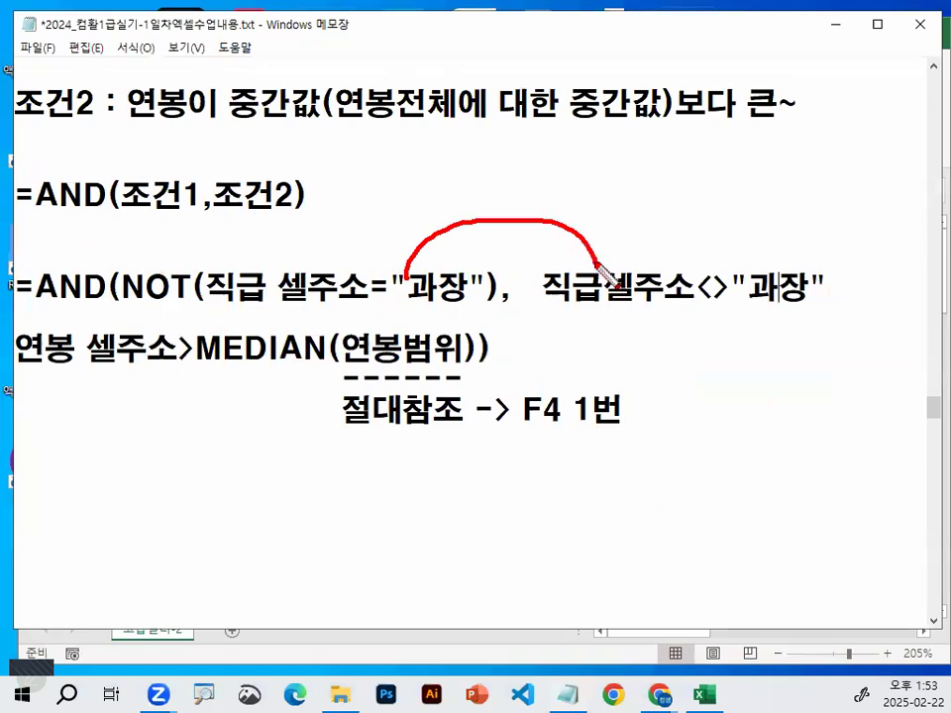
{"action": "mouse_move", "coordinate": [193, 300]}
{"action": "left_mouse_down"}
{"action": "mouse_move", "coordinate": [162, 305]}
{"action": "mouse_move", "coordinate": [121, 286]}
{"action": "mouse_move", "coordinate": [201, 289]}
{"action": "left_mouse_up"}
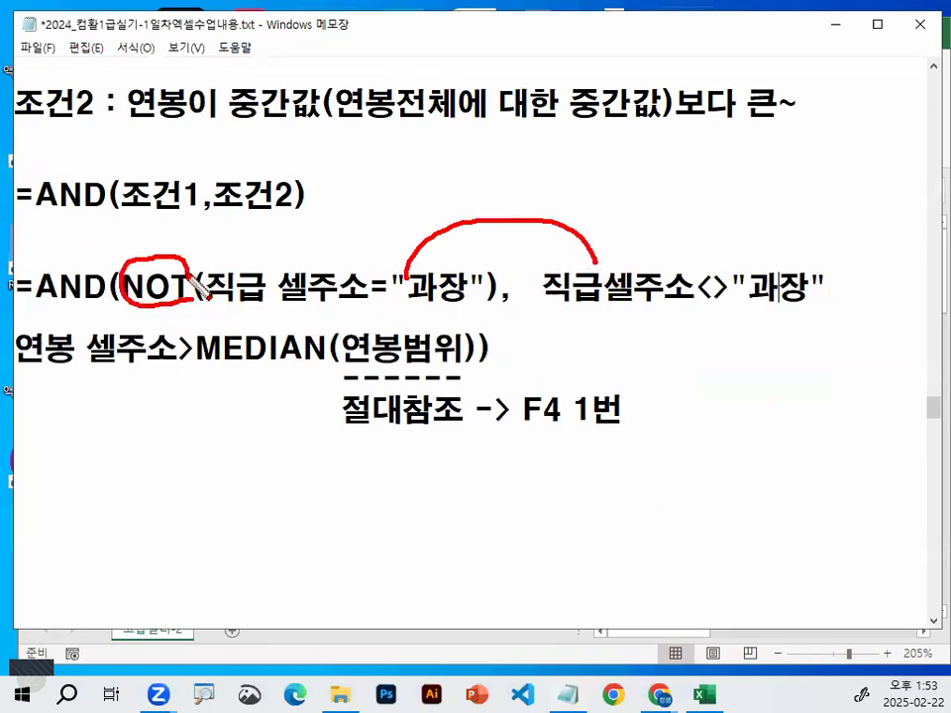
{"action": "mouse_move", "coordinate": [194, 240]}
{"action": "left_mouse_down"}
{"action": "mouse_move", "coordinate": [197, 253]}
{"action": "mouse_move", "coordinate": [307, 151]}
{"action": "left_mouse_up"}
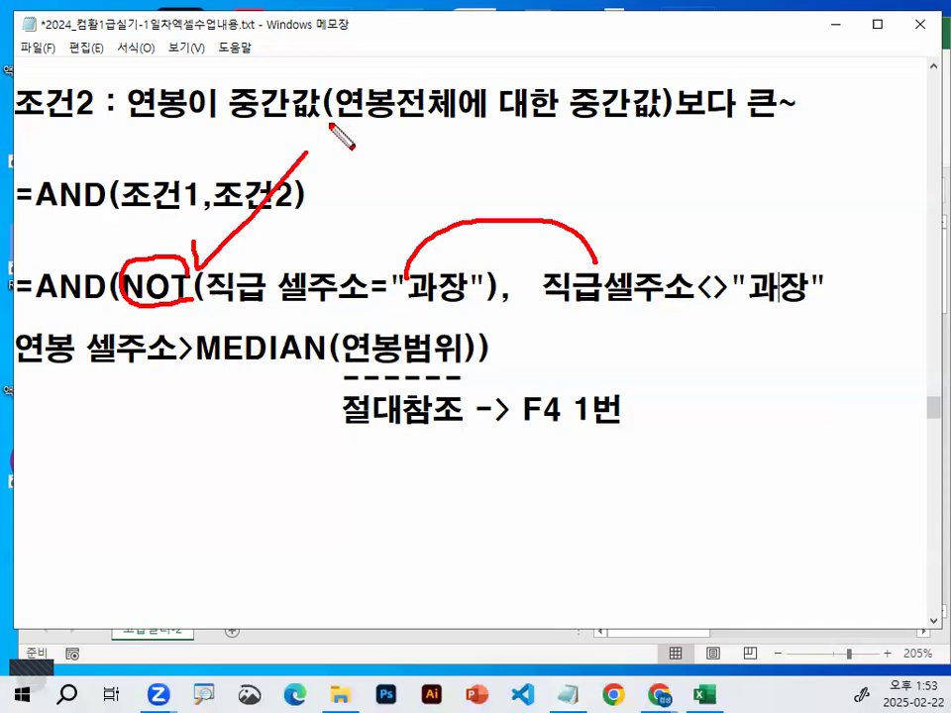
{"action": "left_click_drag", "start_coordinate": [545, 311], "coordinate": [838, 310]}
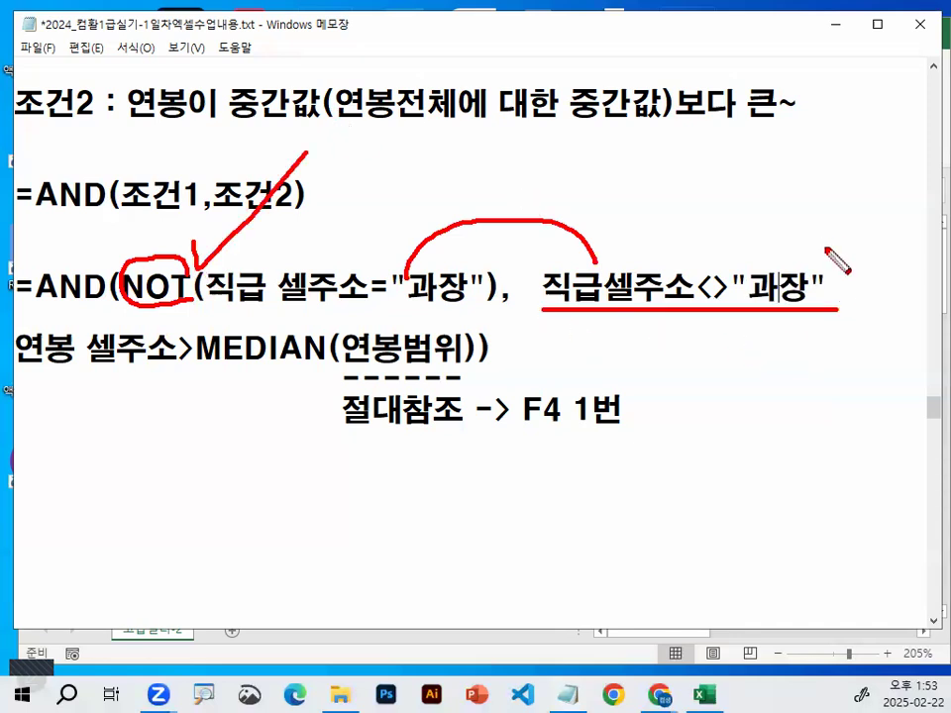
{"action": "left_click_drag", "start_coordinate": [822, 235], "coordinate": [630, 364]}
{"action": "left_click_drag", "start_coordinate": [635, 222], "coordinate": [818, 389]}
{"action": "key", "text": "Escape"}
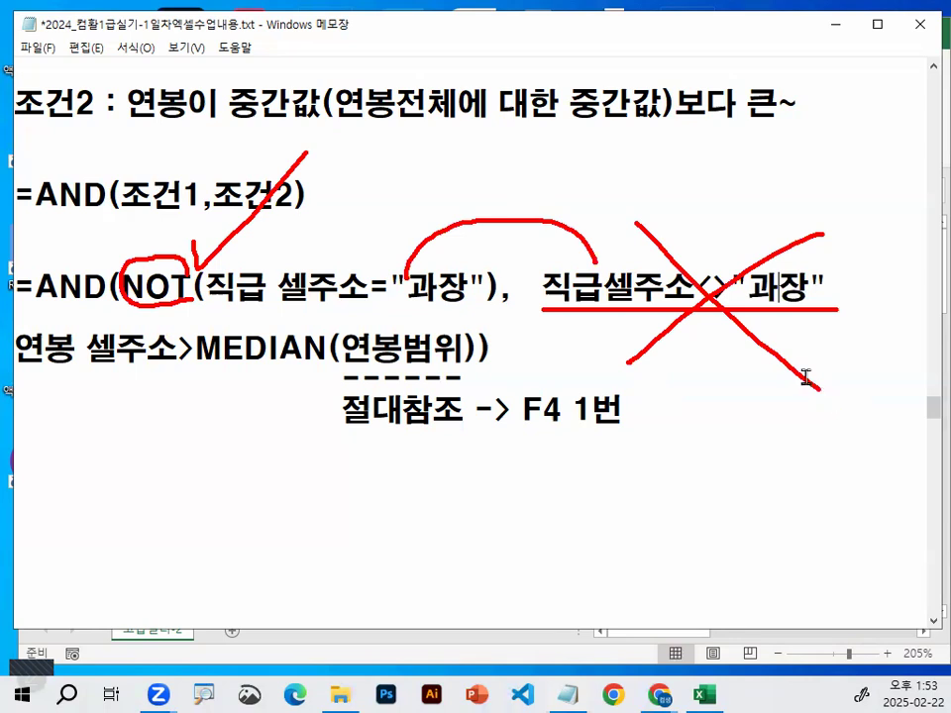
Delete the alternative condition 직급셀주소<>"과장" from the AND formula notes, and highlight NOT and the 연봉범위 argument of MEDIAN
{"action": "left_click_drag", "start_coordinate": [510, 297], "coordinate": [875, 289]}
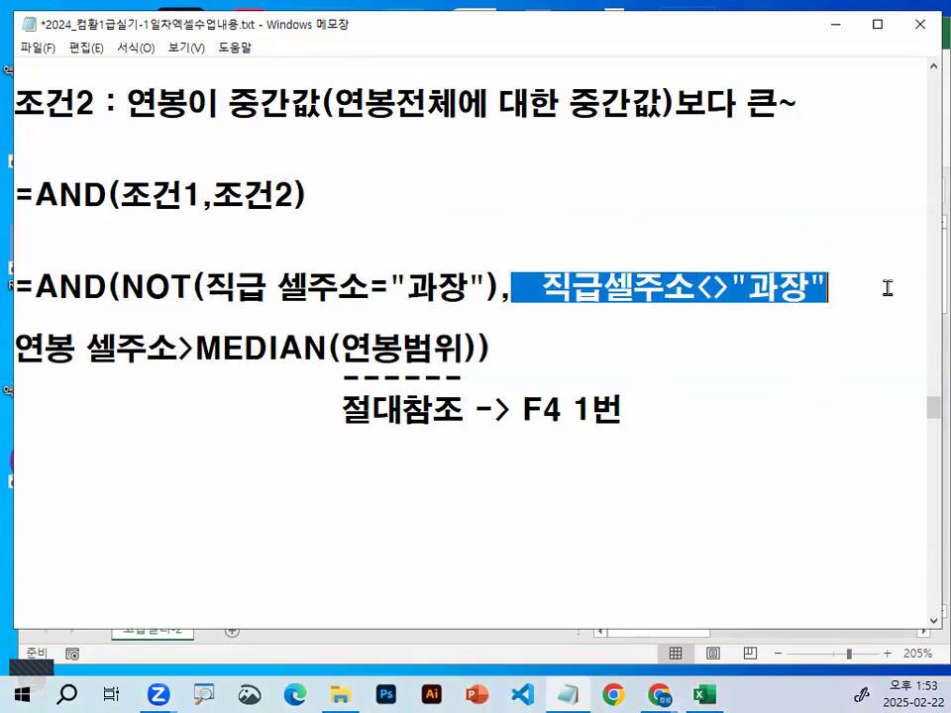
{"action": "key", "text": "Delete"}
{"action": "left_click_drag", "start_coordinate": [121, 287], "coordinate": [188, 280]}
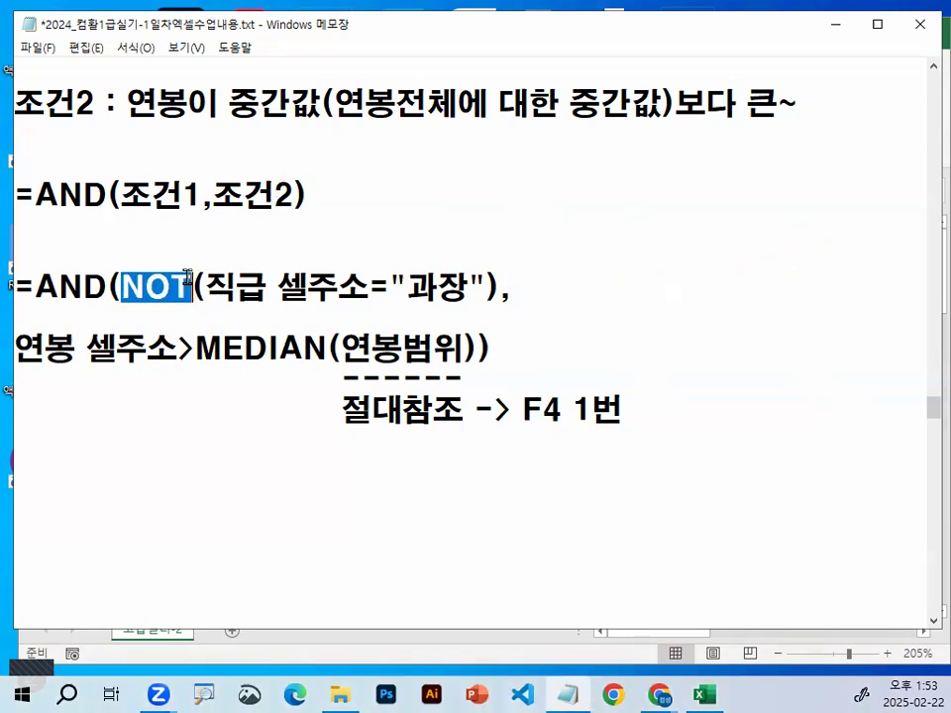
{"action": "left_click_drag", "start_coordinate": [482, 287], "coordinate": [510, 287]}
{"action": "left_click_drag", "start_coordinate": [15, 347], "coordinate": [463, 349]}
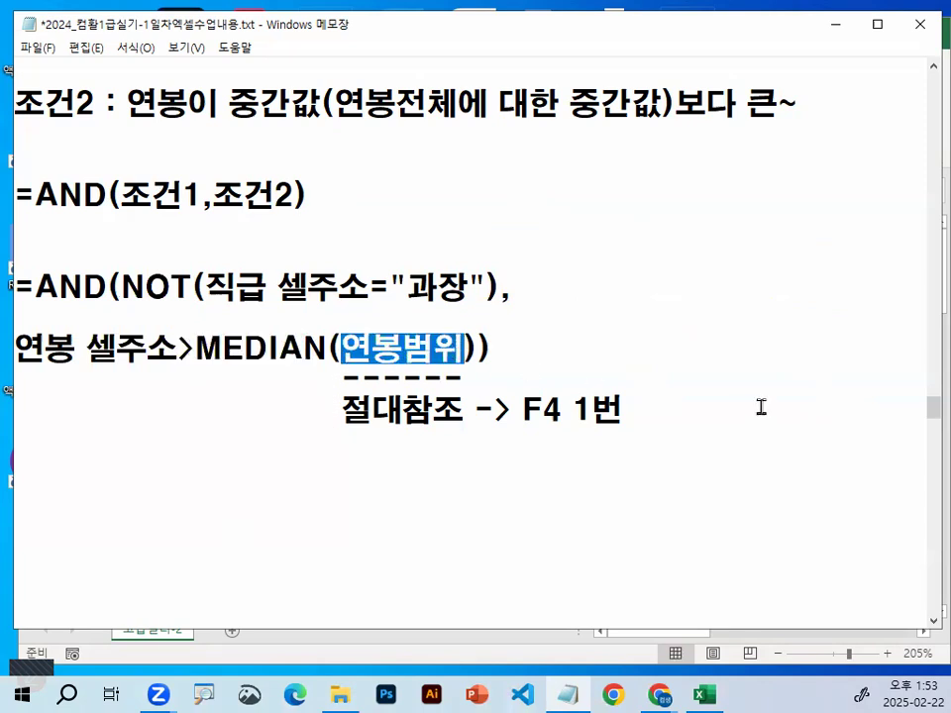
Draw a downward arrow beside the notes, circle 절대참조, F4 1번 and the formula area, and clear the pen marks
{"action": "mouse_move", "coordinate": [740, 154]}
{"action": "left_mouse_down"}
{"action": "mouse_move", "coordinate": [733, 410]}
{"action": "mouse_move", "coordinate": [723, 392]}
{"action": "mouse_move", "coordinate": [812, 345]}
{"action": "left_mouse_up"}
{"action": "mouse_move", "coordinate": [448, 421]}
{"action": "left_mouse_down"}
{"action": "mouse_move", "coordinate": [402, 433]}
{"action": "mouse_move", "coordinate": [454, 397]}
{"action": "left_mouse_up"}
{"action": "mouse_move", "coordinate": [588, 407]}
{"action": "left_mouse_down"}
{"action": "mouse_move", "coordinate": [537, 432]}
{"action": "mouse_move", "coordinate": [625, 416]}
{"action": "left_mouse_up"}
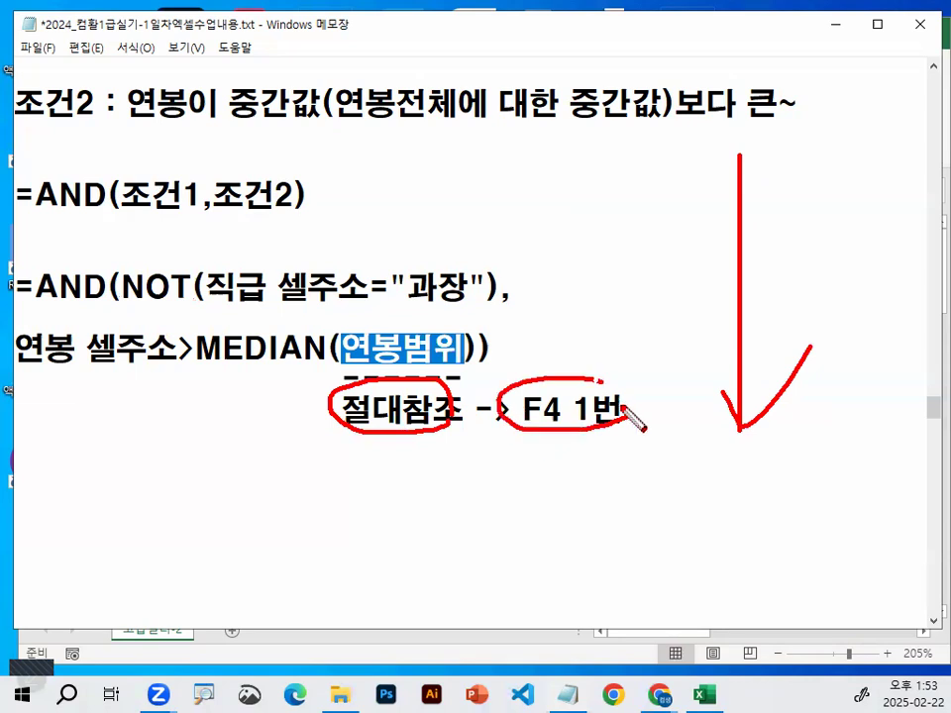
{"action": "left_click_drag", "start_coordinate": [573, 349], "coordinate": [664, 279]}
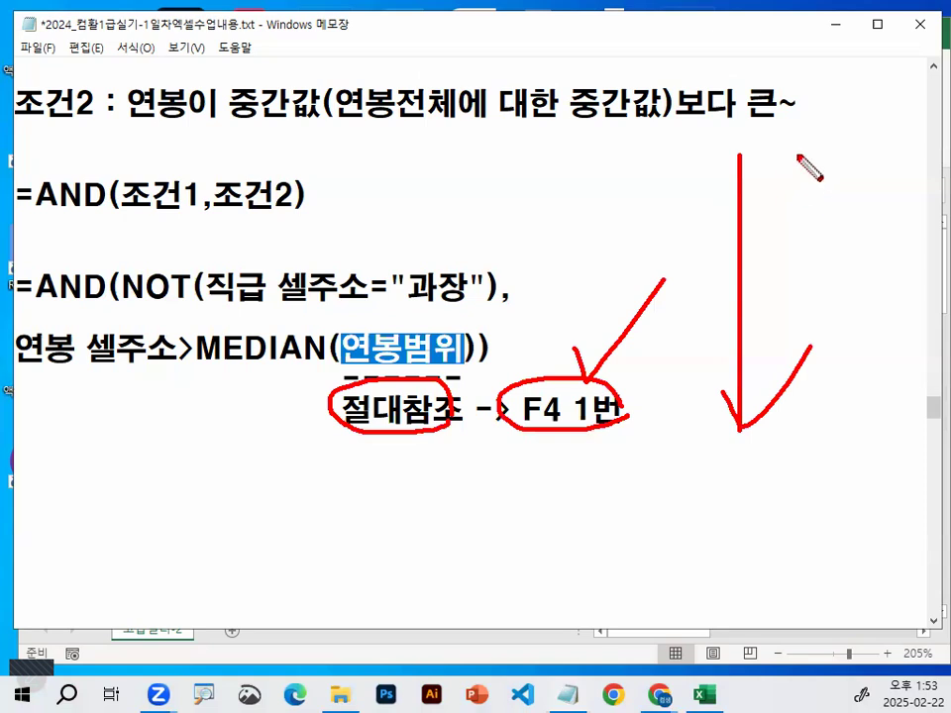
{"action": "mouse_move", "coordinate": [386, 329]}
{"action": "left_mouse_down"}
{"action": "mouse_move", "coordinate": [255, 404]}
{"action": "mouse_move", "coordinate": [479, 375]}
{"action": "left_mouse_up"}
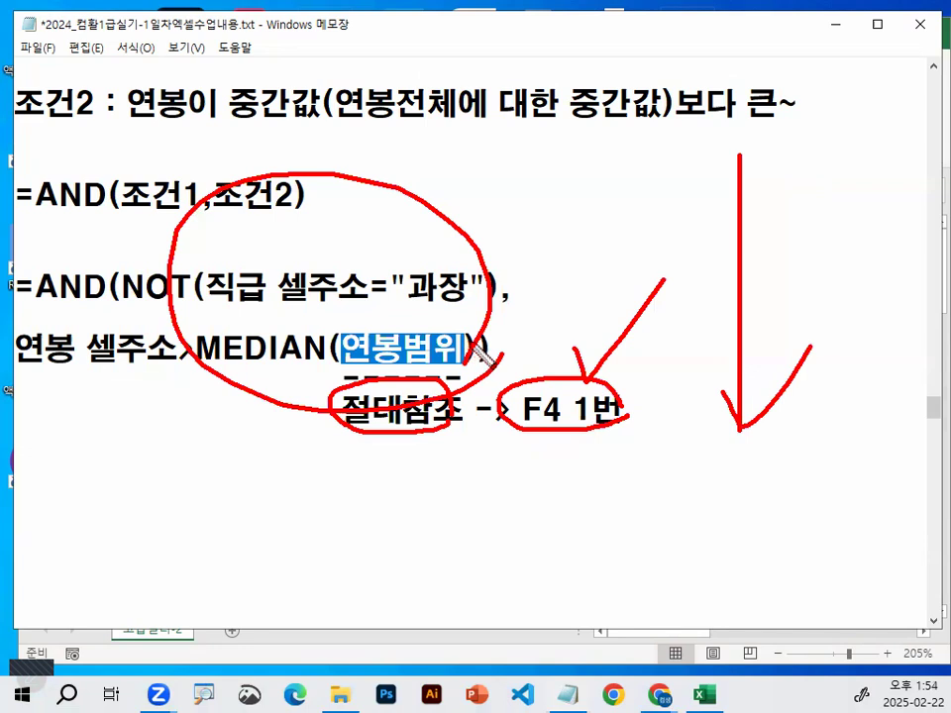
{"action": "key", "text": "Escape"}
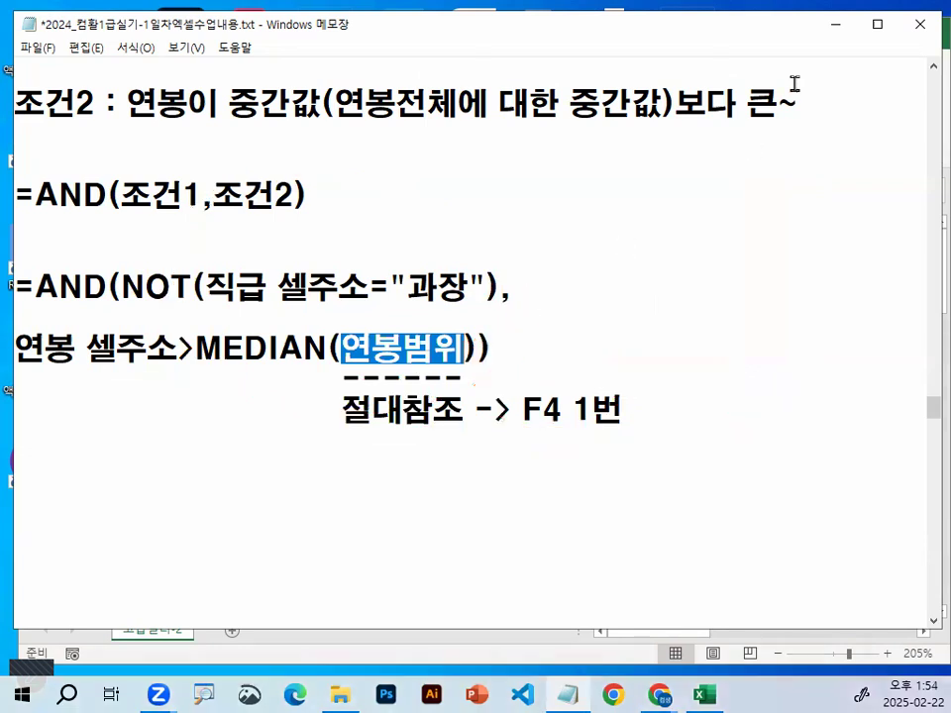
Switch to the Excel workbook and delete the helper column F between the 연봉 and 입사일 columns
{"action": "left_click", "coordinate": [835, 31]}
{"action": "left_click", "coordinate": [316, 334]}
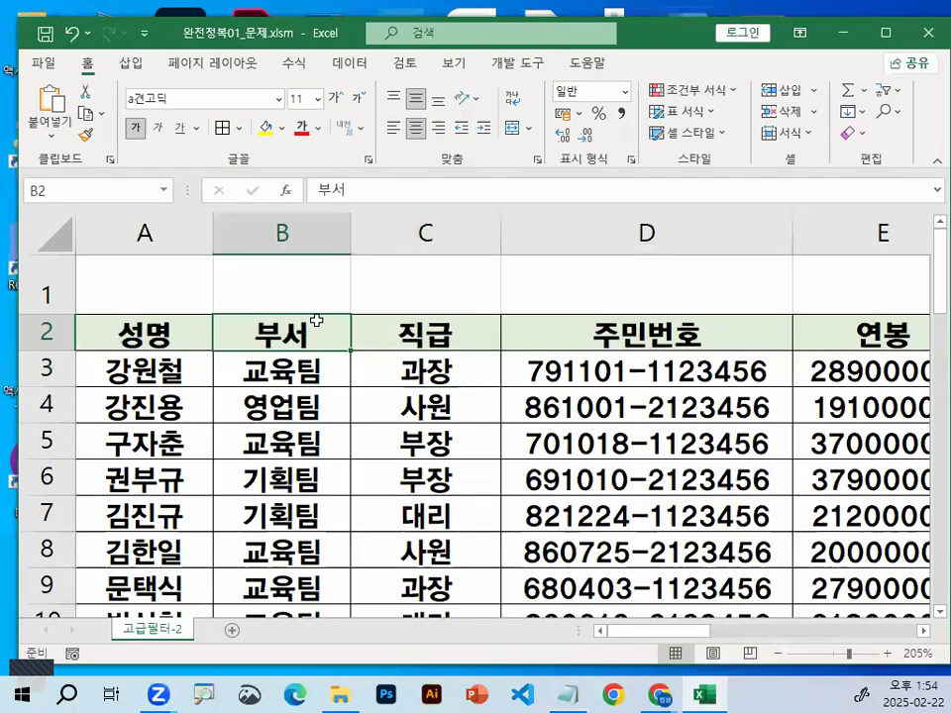
{"action": "left_click_drag", "start_coordinate": [925, 637], "coordinate": [773, 641]}
{"action": "left_click", "coordinate": [742, 222]}
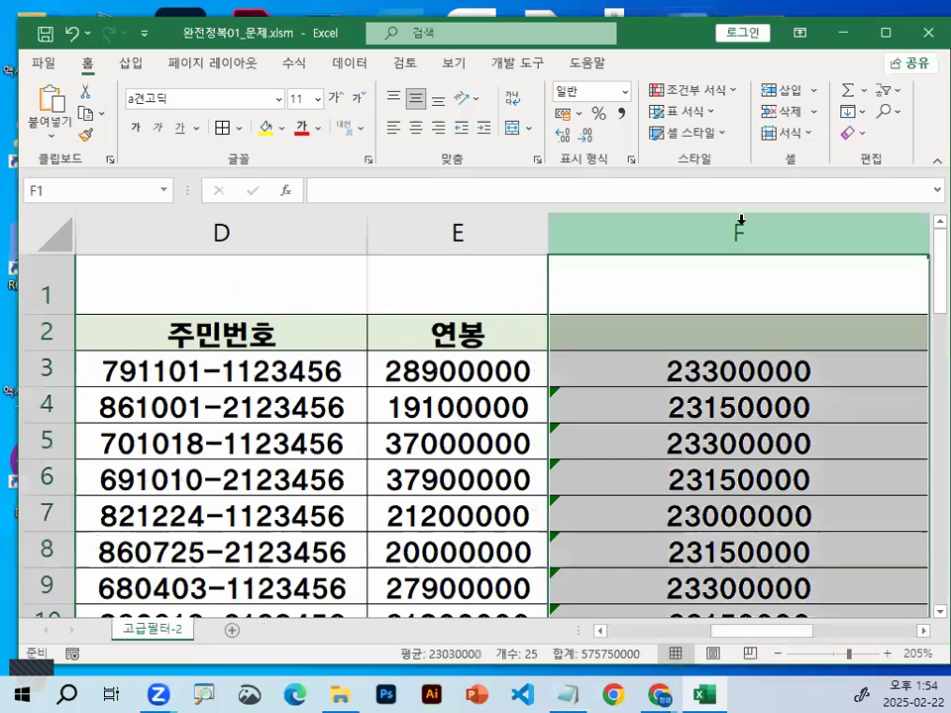
{"action": "right_click", "coordinate": [741, 222]}
{"action": "left_click", "coordinate": [808, 395]}
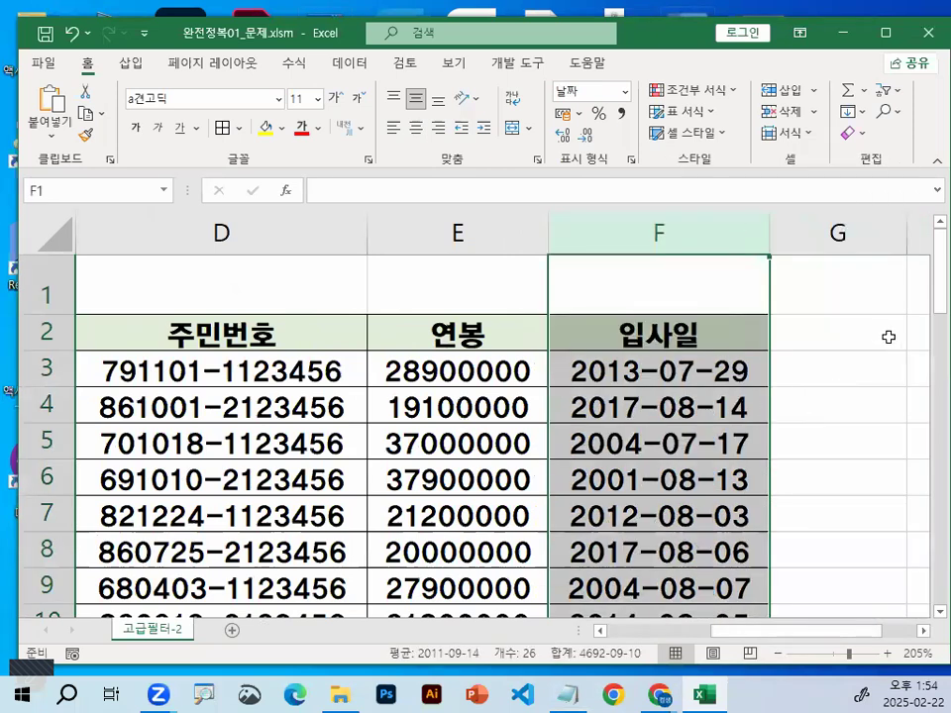
Enter the heading 조건 in cell H2 for the advanced filter criteria
{"action": "left_click", "coordinate": [889, 337]}
{"action": "double_click", "coordinate": [922, 632]}
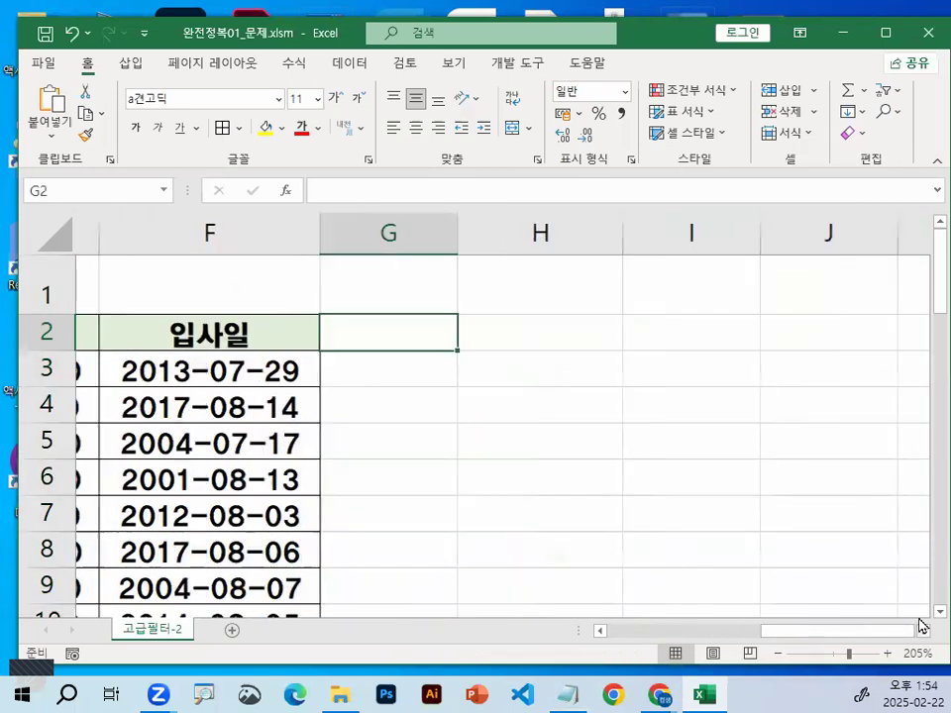
{"action": "left_click", "coordinate": [529, 322]}
{"action": "key", "text": "BackSpace"}
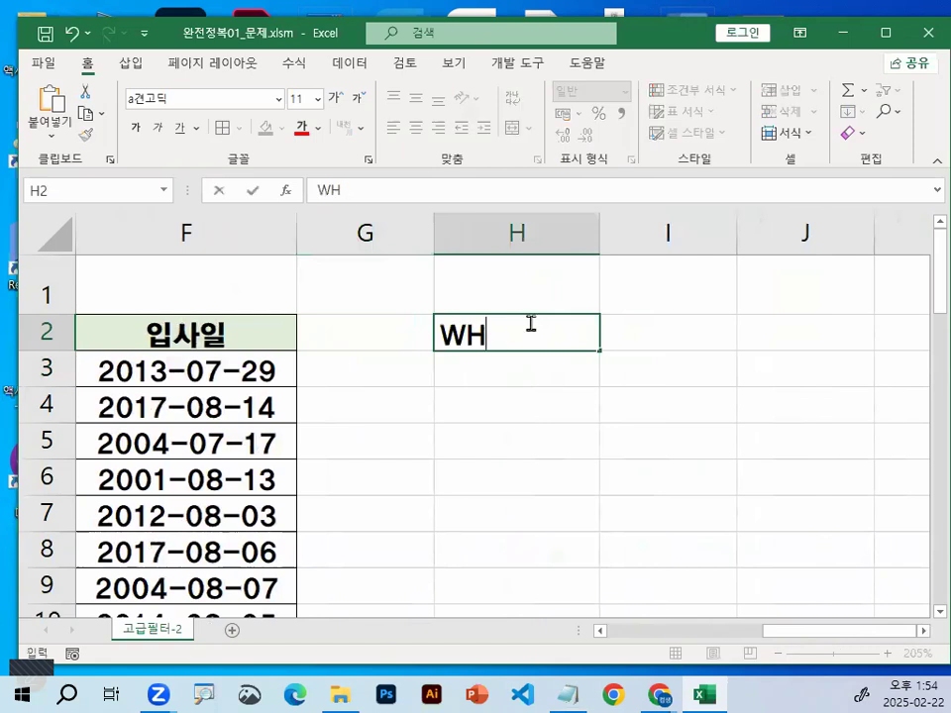
{"action": "key", "text": "BackSpace"}
{"action": "key", "text": "BackSpace"}
{"action": "key", "text": "Hangul"}
{"action": "type", "text": "조고ㅓㄴ"}
{"action": "key", "text": "BackSpace"}
{"action": "key", "text": "BackSpace"}
{"action": "key", "text": "BackSpace"}
{"action": "type", "text": "건"}
{"action": "key", "text": "Return"}
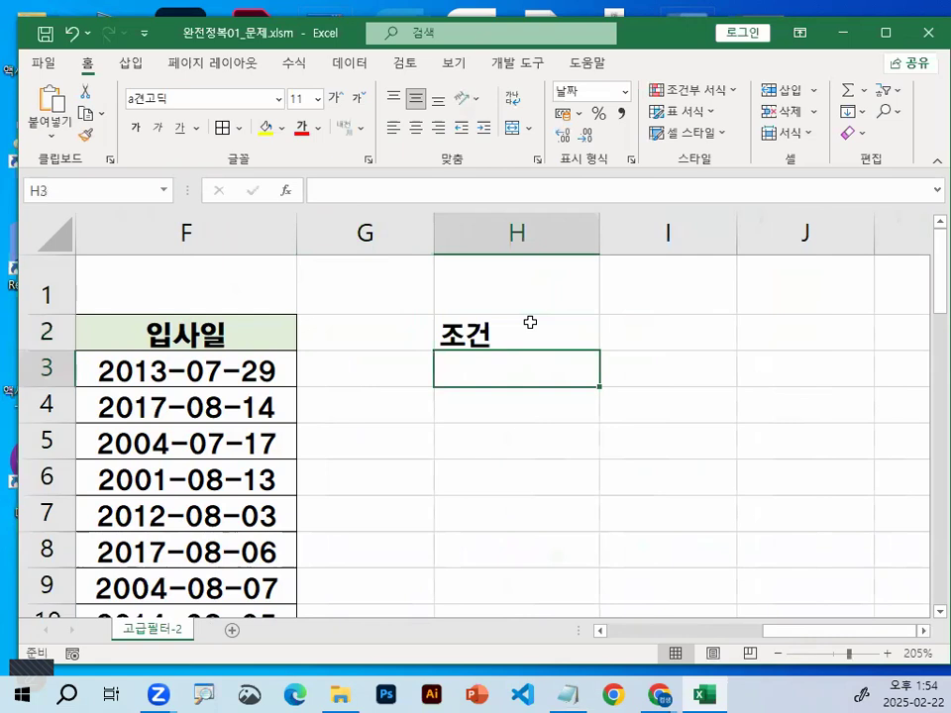
Start the condition formula in cell H3 with =AND(NOT(
{"action": "type", "text": "="}
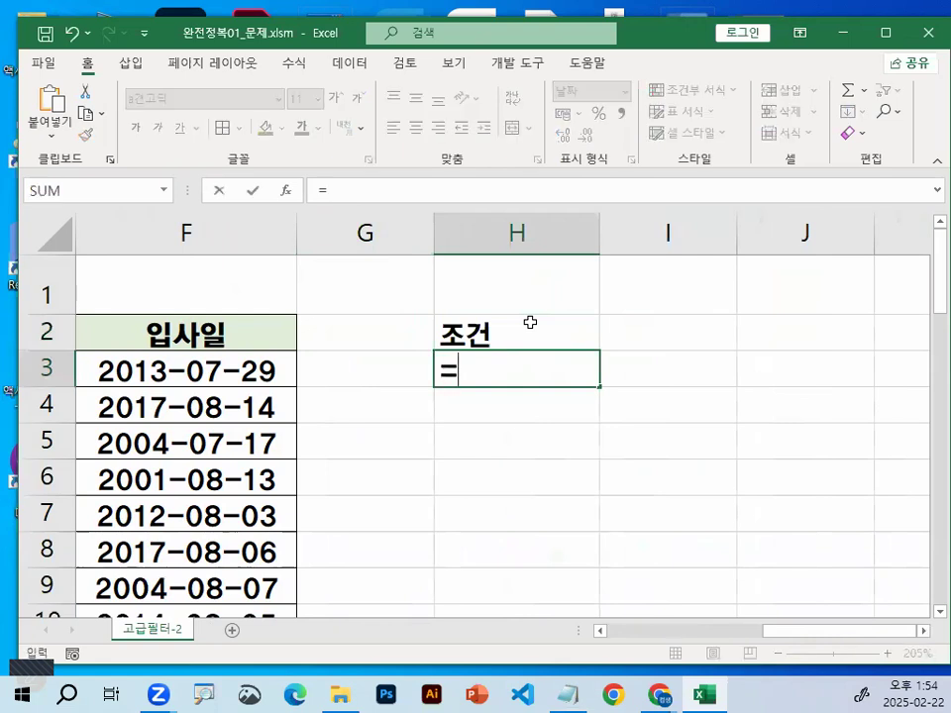
{"action": "type", "text": "ㅁ"}
{"action": "key", "text": "BackSpace"}
{"action": "key", "text": "Hangul"}
{"action": "type", "text": "AND"}
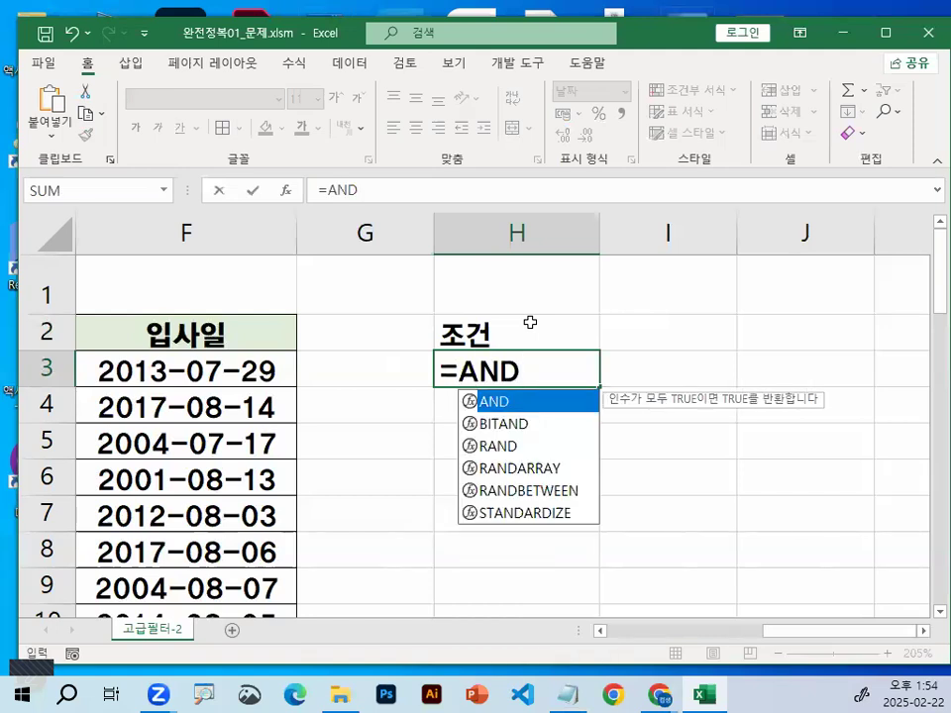
{"action": "type", "text": "("}
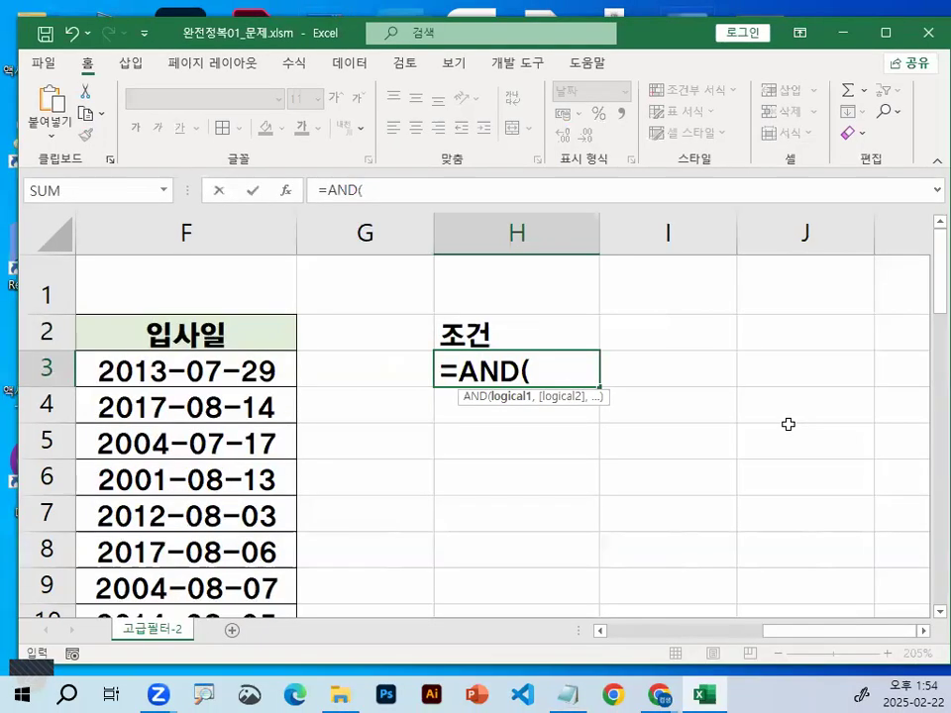
{"action": "type", "text": "NOT"}
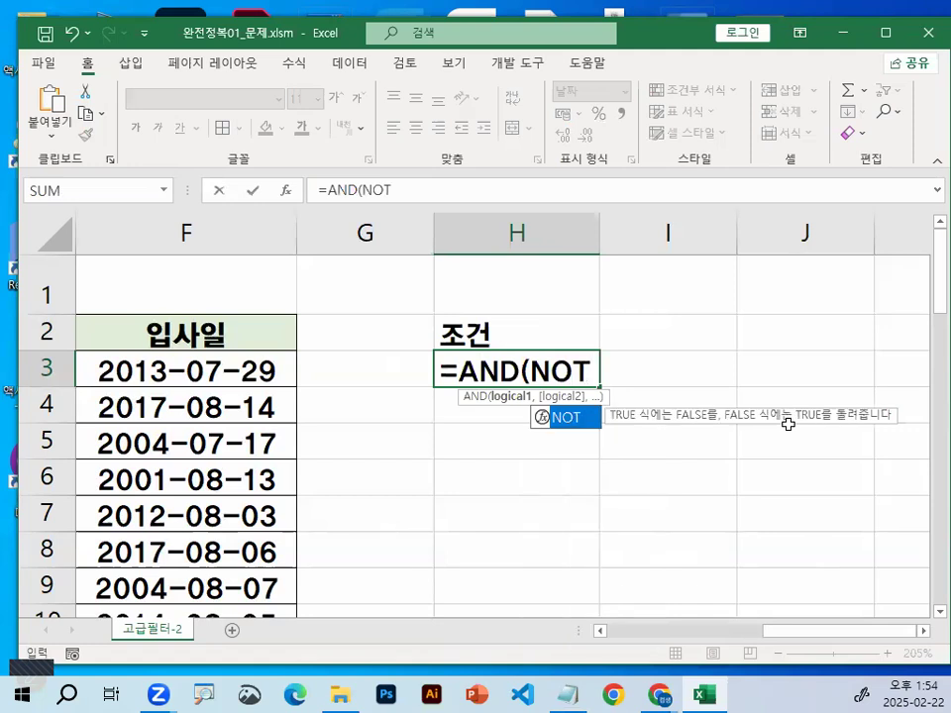
{"action": "type", "text": "("}
Complete the NOT argument of the H3 formula with the comparison C3="과장", referencing the first 직급 cell, and close its parenthesis
{"action": "scroll", "coordinate": [794, 394], "scroll_direction": "down", "scroll_amount": 2}
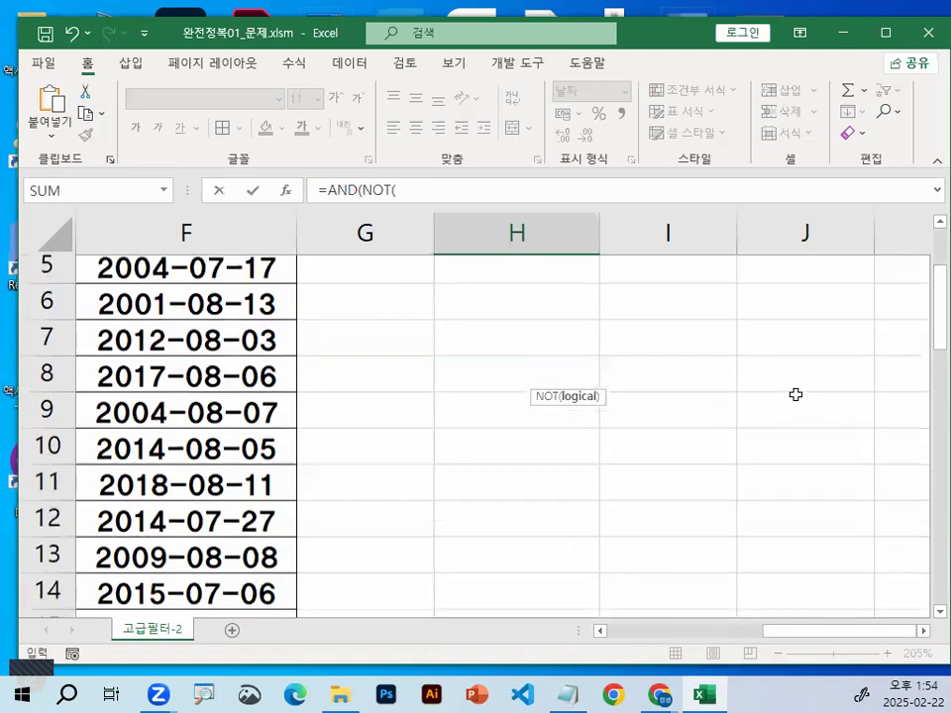
{"action": "scroll", "coordinate": [796, 391], "scroll_direction": "up", "scroll_amount": 1}
{"action": "scroll", "coordinate": [795, 390], "scroll_direction": "up", "scroll_amount": 1}
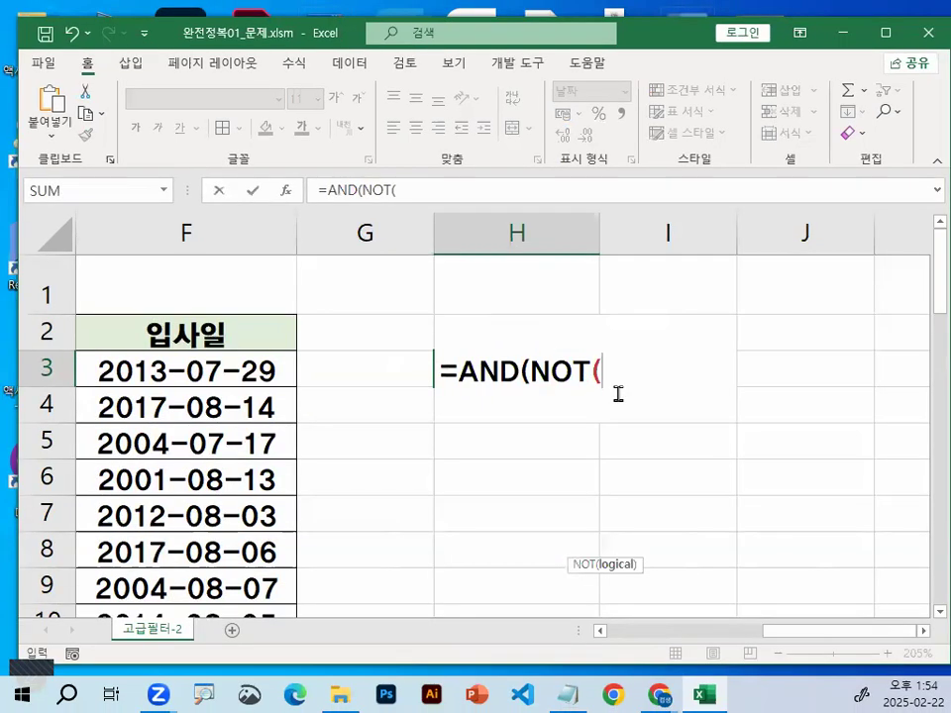
{"action": "left_click_drag", "start_coordinate": [862, 635], "coordinate": [715, 651]}
{"action": "left_click", "coordinate": [351, 370]}
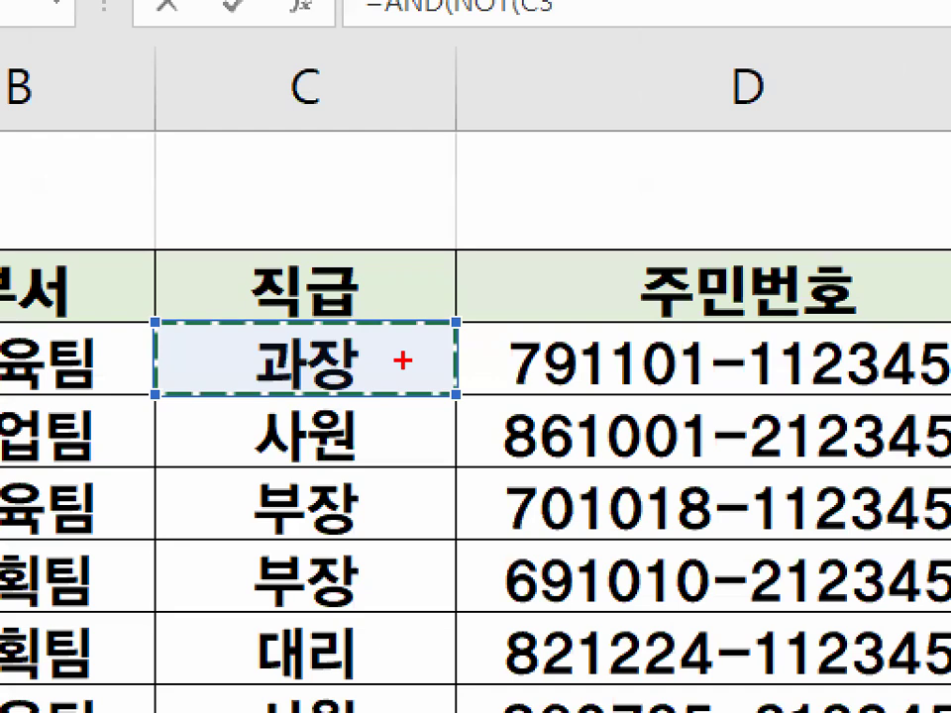
{"action": "left_click_drag", "start_coordinate": [403, 368], "coordinate": [416, 357]}
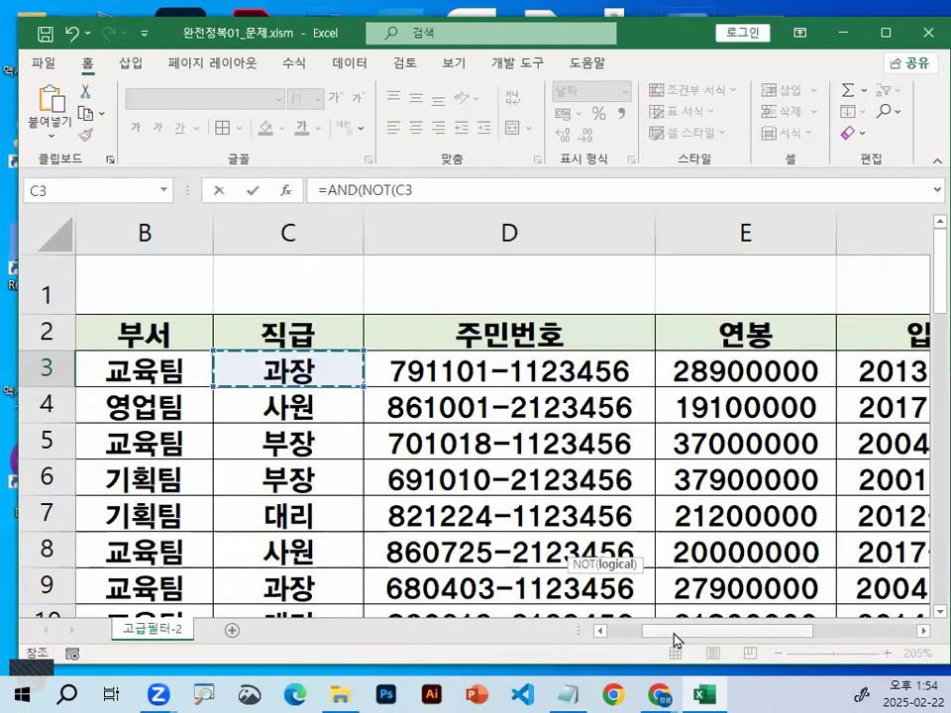
{"action": "left_click_drag", "start_coordinate": [714, 634], "coordinate": [808, 637]}
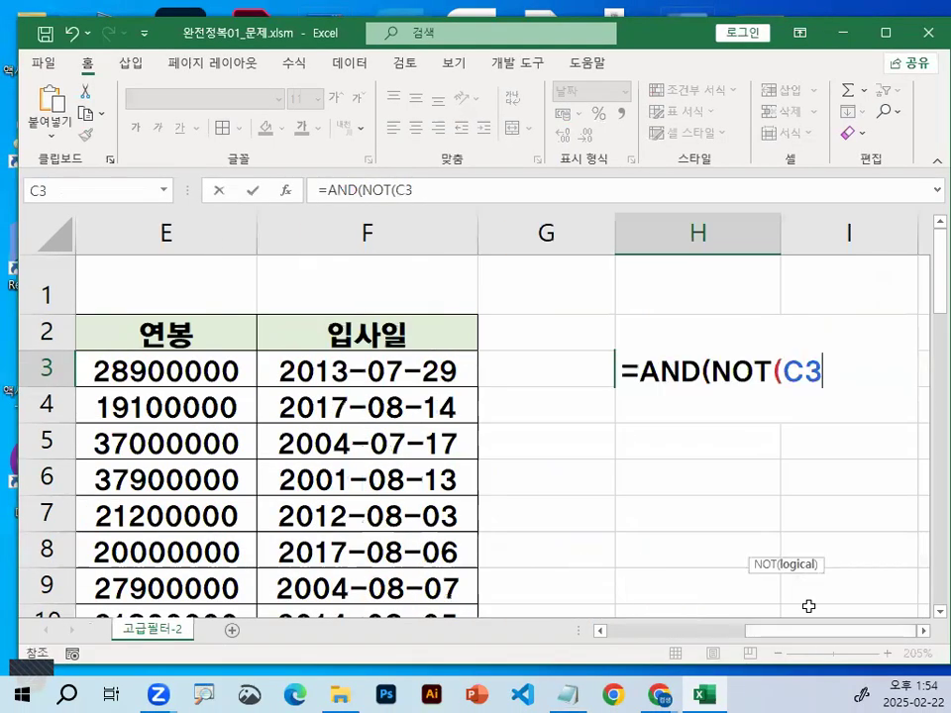
{"action": "type", "text": "="}
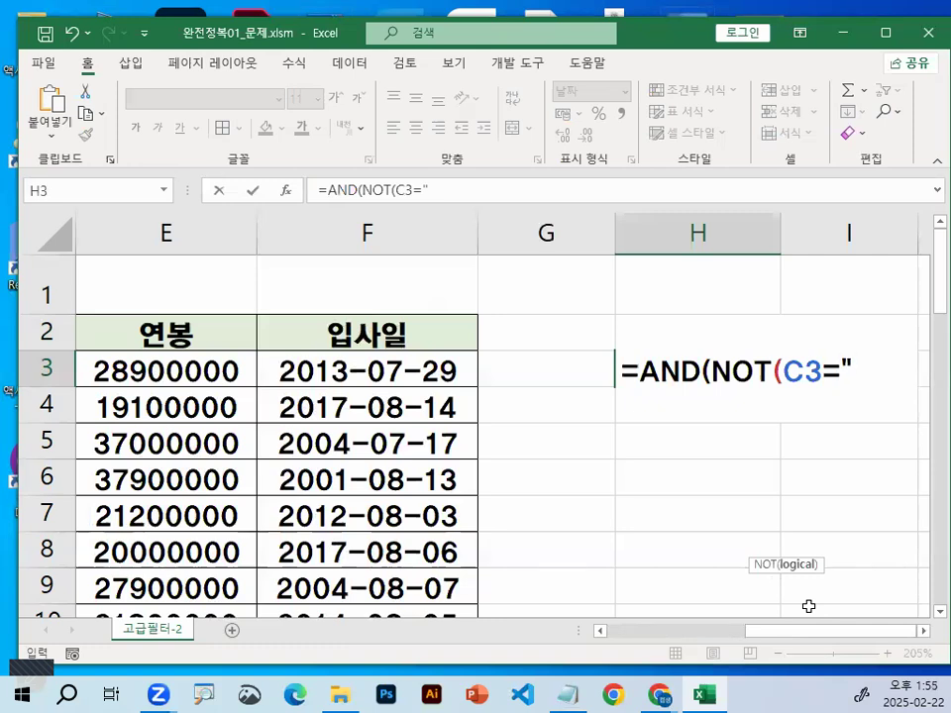
{"action": "type", "text": "\"RHKW"}
{"action": "key", "text": "BackSpace"}
{"action": "key", "text": "BackSpace"}
{"action": "key", "text": "BackSpace"}
{"action": "key", "text": "BackSpace"}
{"action": "type", "text": "과장\""}
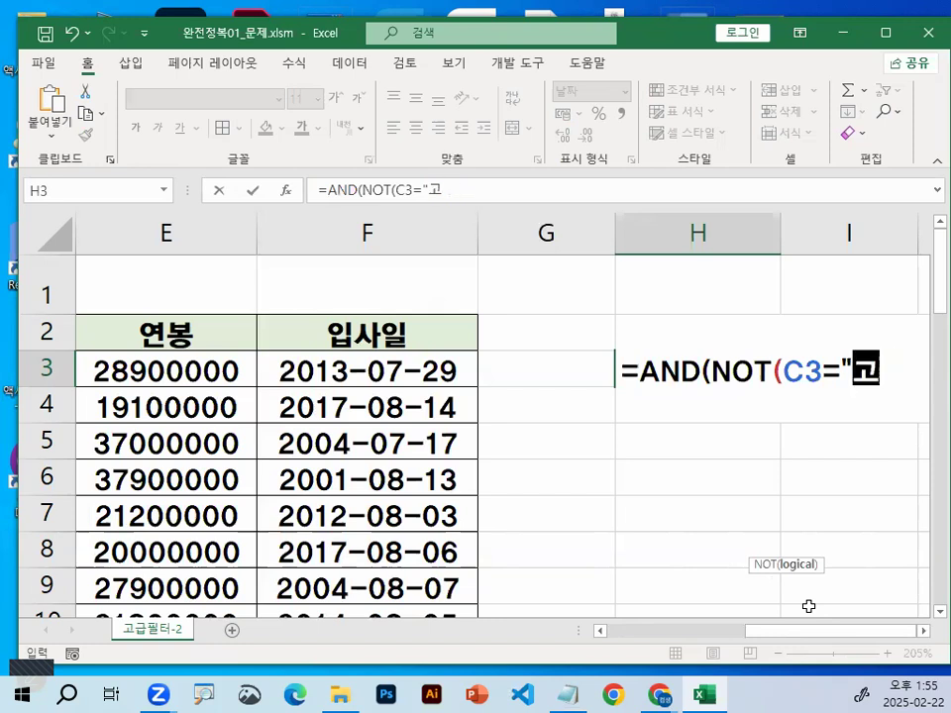
{"action": "type", "text": ")"}
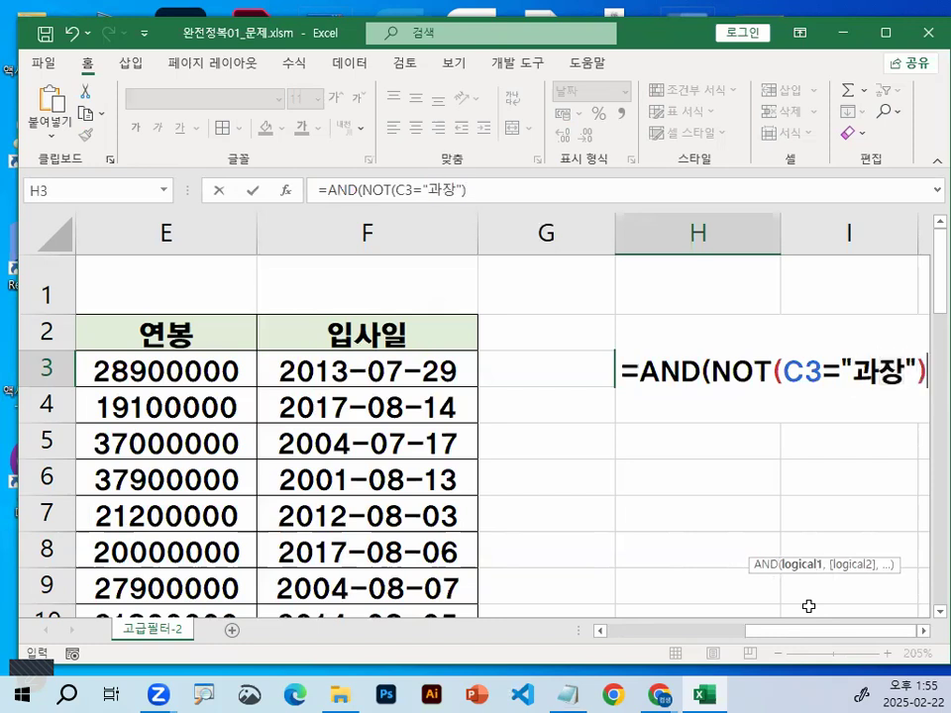
{"action": "left_click", "coordinate": [924, 630]}
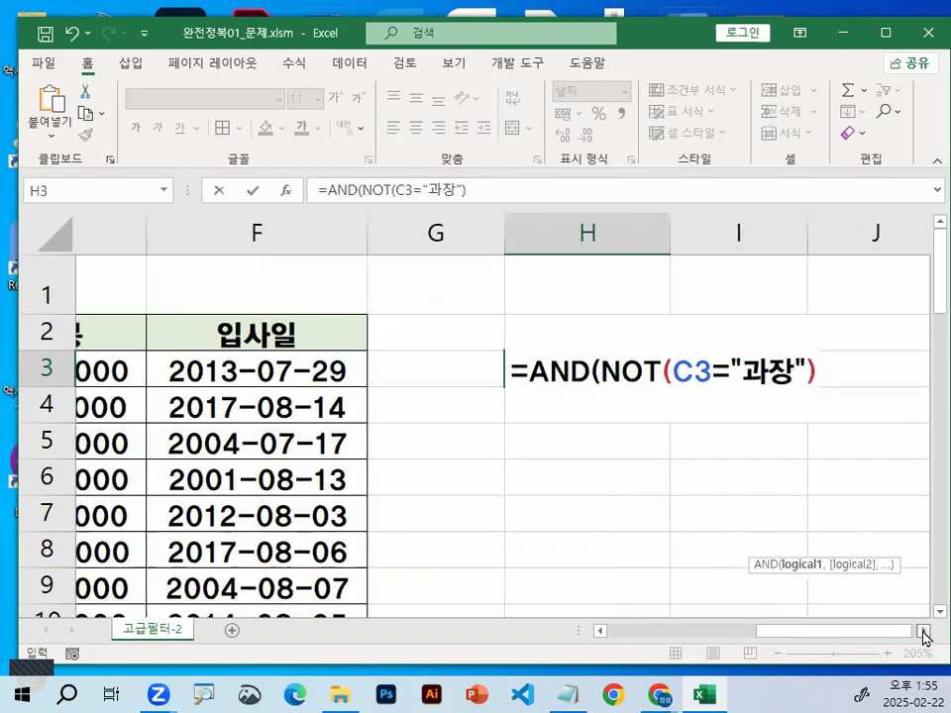
{"action": "left_click", "coordinate": [923, 630]}
{"action": "left_click_drag", "start_coordinate": [388, 393], "coordinate": [518, 392]}
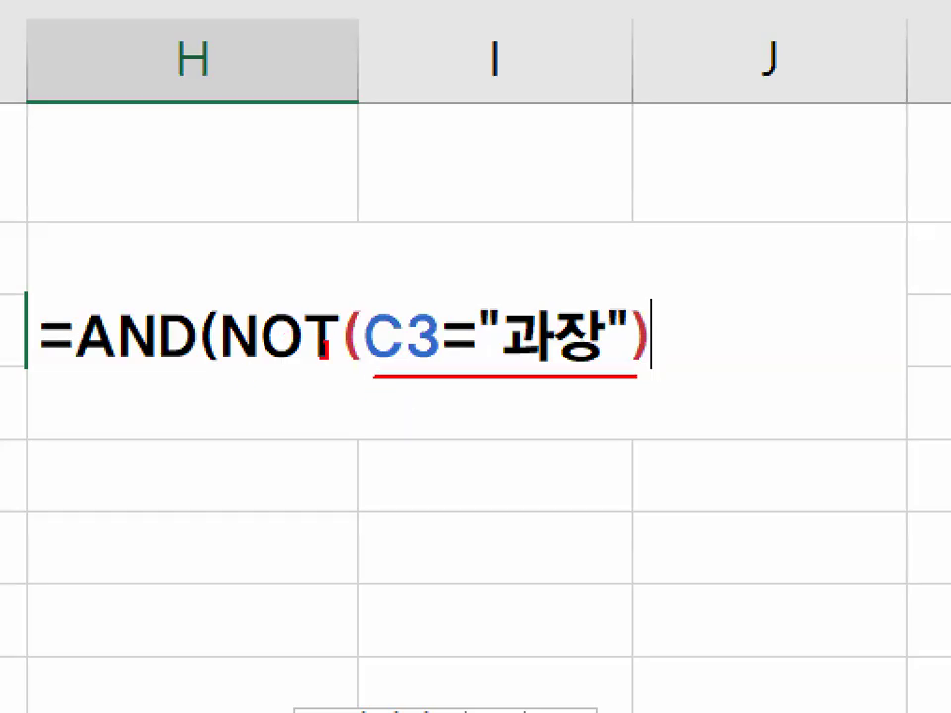
{"action": "left_click_drag", "start_coordinate": [324, 347], "coordinate": [307, 294]}
{"action": "left_click_drag", "start_coordinate": [533, 265], "coordinate": [654, 179]}
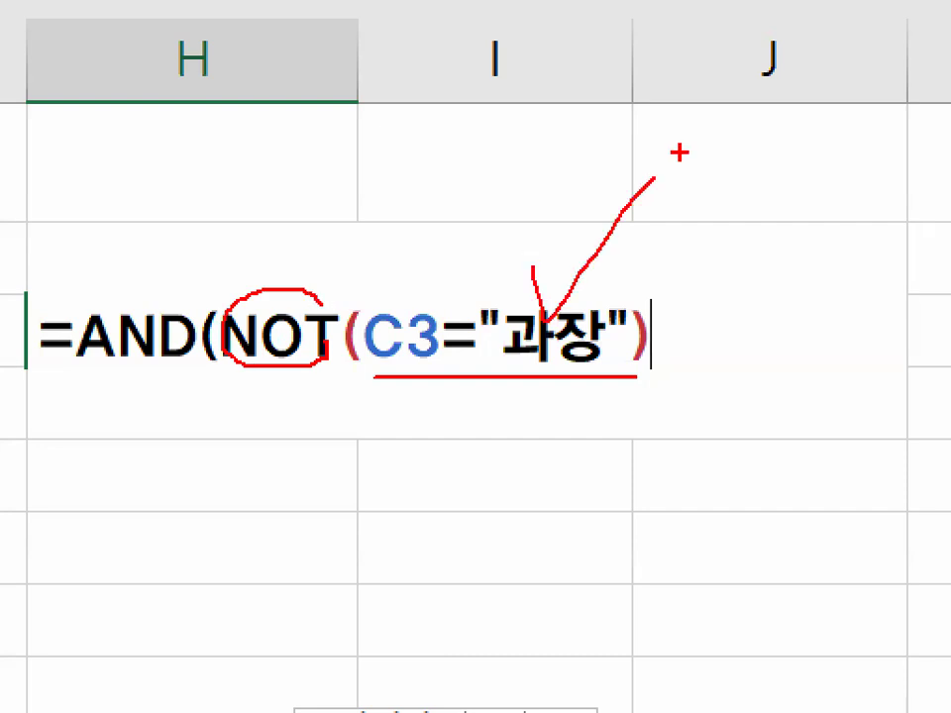
{"action": "left_click_drag", "start_coordinate": [203, 302], "coordinate": [431, 127]}
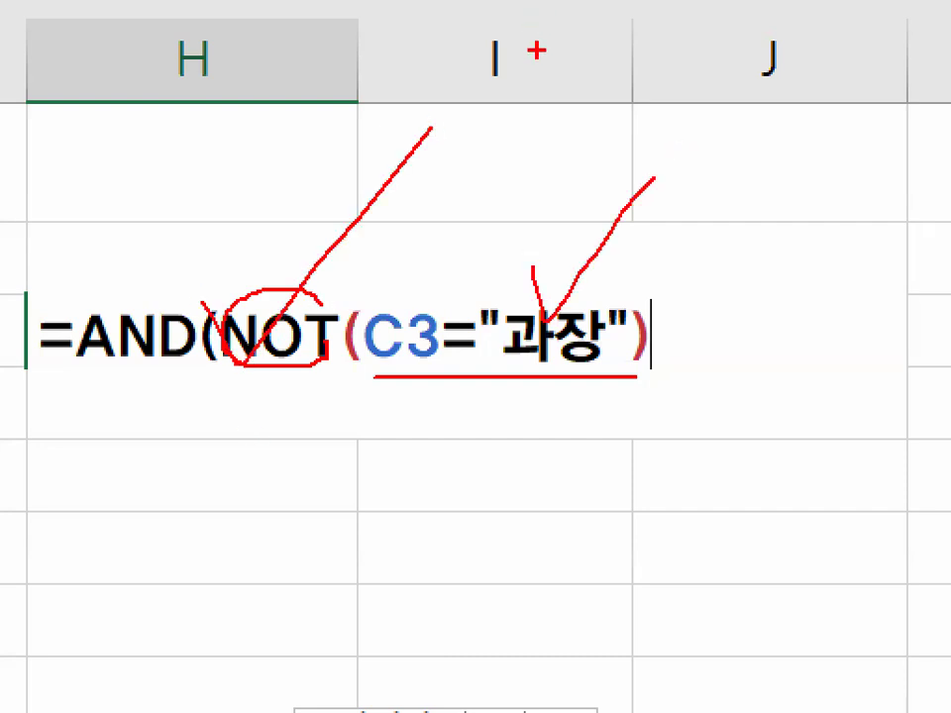
{"action": "key", "text": "Escape"}
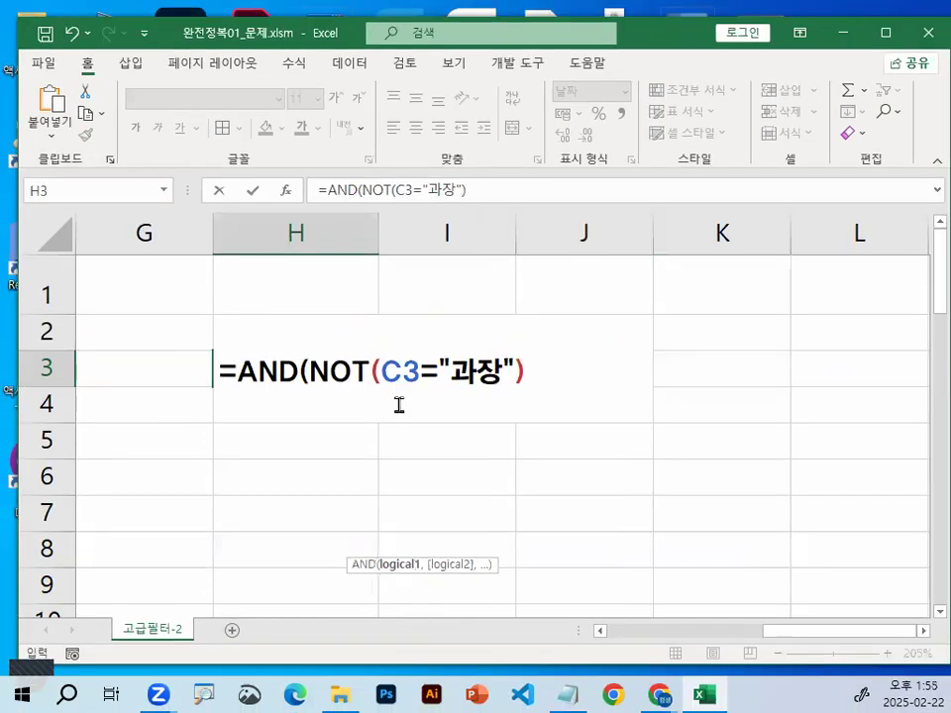
Begin the second AND argument in the H3 formula with a reference to the first 연봉 cell, E3
{"action": "type", "text": ","}
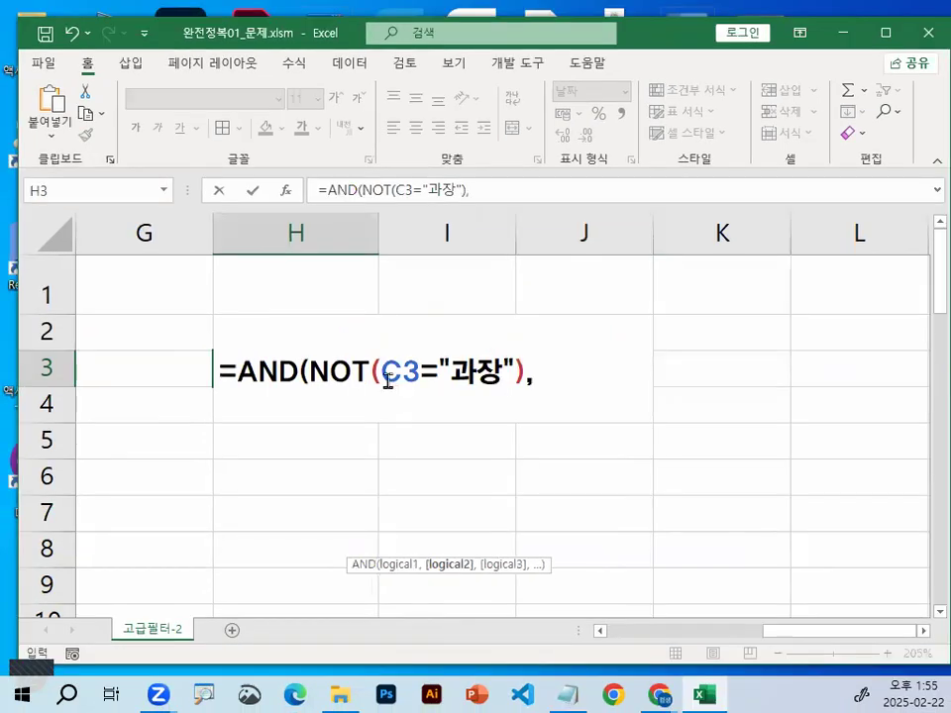
{"action": "left_click_drag", "start_coordinate": [840, 632], "coordinate": [720, 638]}
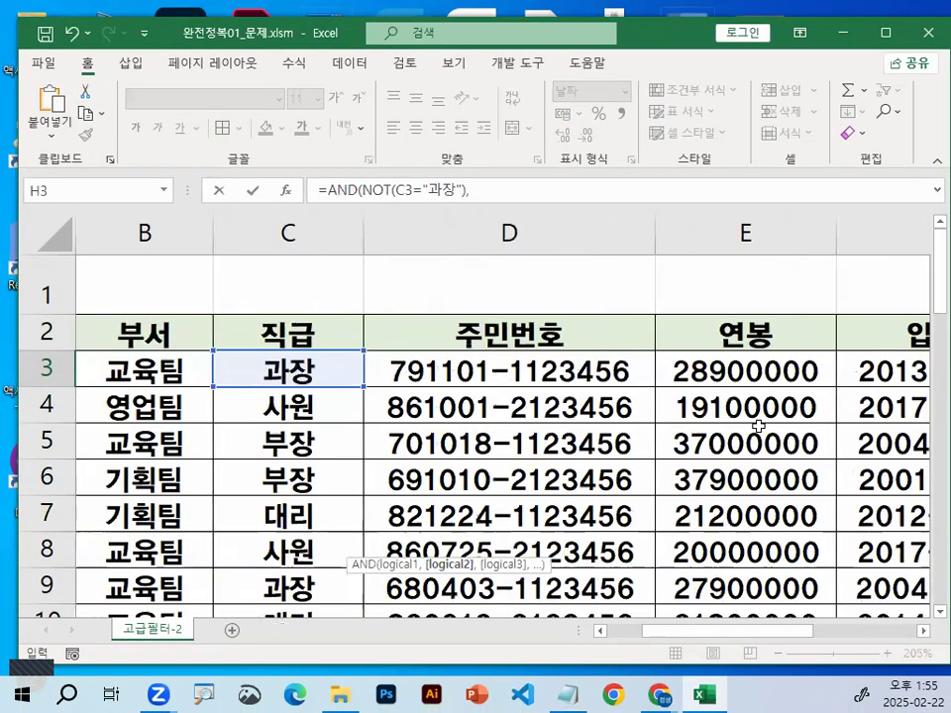
{"action": "left_click", "coordinate": [769, 379]}
{"action": "key", "text": "ctrl+1"}
{"action": "mouse_move", "coordinate": [813, 368]}
{"action": "left_mouse_down"}
{"action": "mouse_move", "coordinate": [716, 367]}
{"action": "mouse_move", "coordinate": [827, 375]}
{"action": "left_mouse_up"}
{"action": "left_click_drag", "start_coordinate": [783, 322], "coordinate": [841, 263]}
{"action": "mouse_move", "coordinate": [803, 659]}
{"action": "left_mouse_down"}
{"action": "mouse_move", "coordinate": [734, 706]}
{"action": "mouse_move", "coordinate": [698, 355]}
{"action": "left_mouse_up"}
{"action": "left_click_drag", "start_coordinate": [627, 419], "coordinate": [842, 684]}
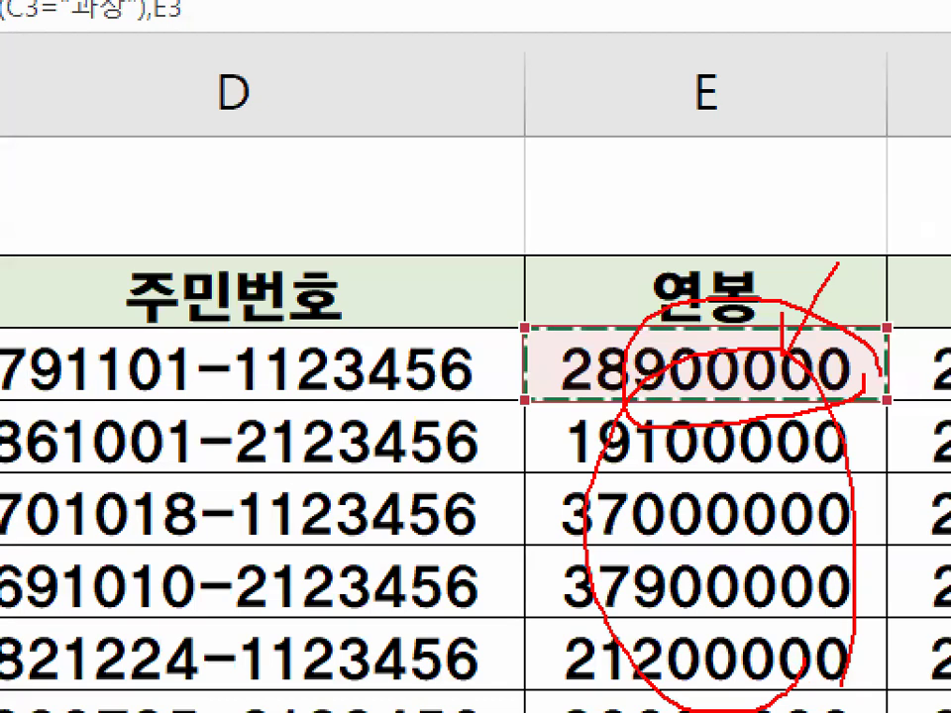
{"action": "left_click_drag", "start_coordinate": [412, 128], "coordinate": [441, 320]}
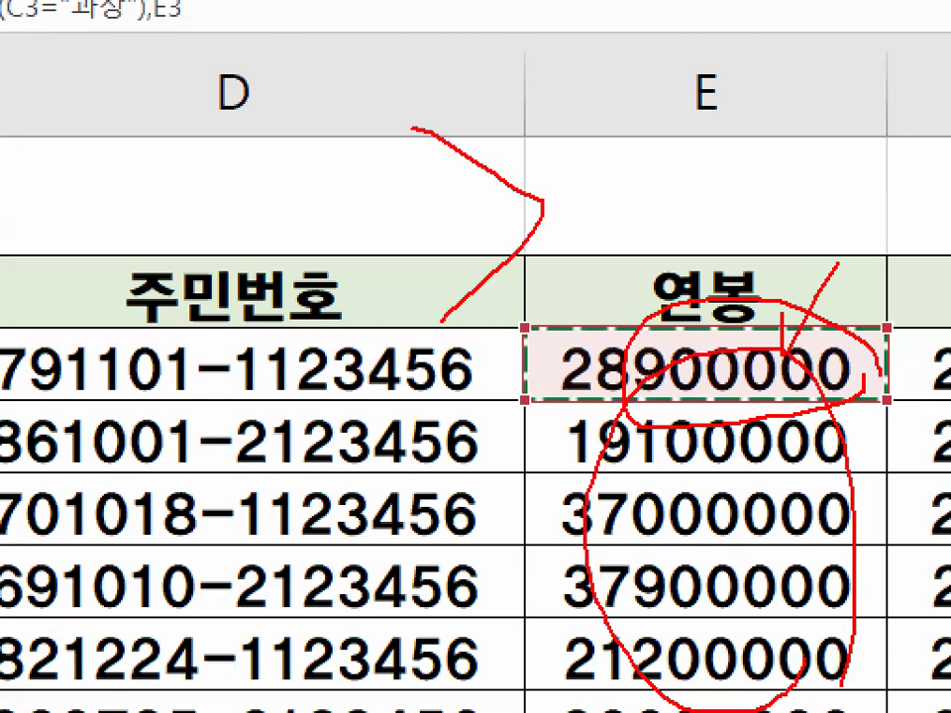
{"action": "key", "text": "Escape"}
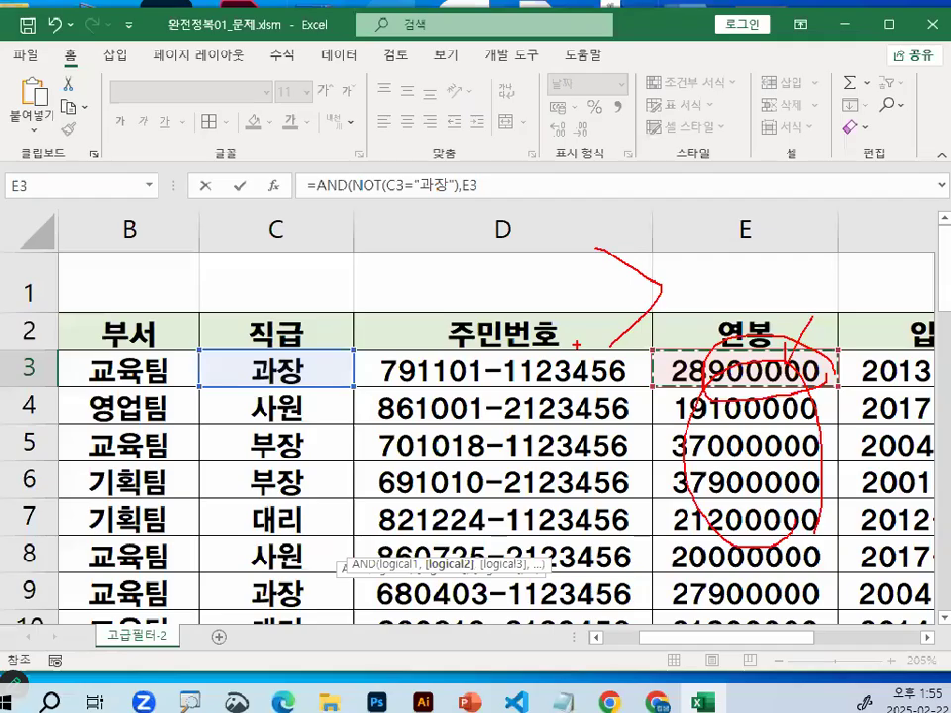
Add the greater-than operator > after the E3 reference in the H3 formula
{"action": "left_click", "coordinate": [924, 633]}
{"action": "left_click", "coordinate": [924, 635]}
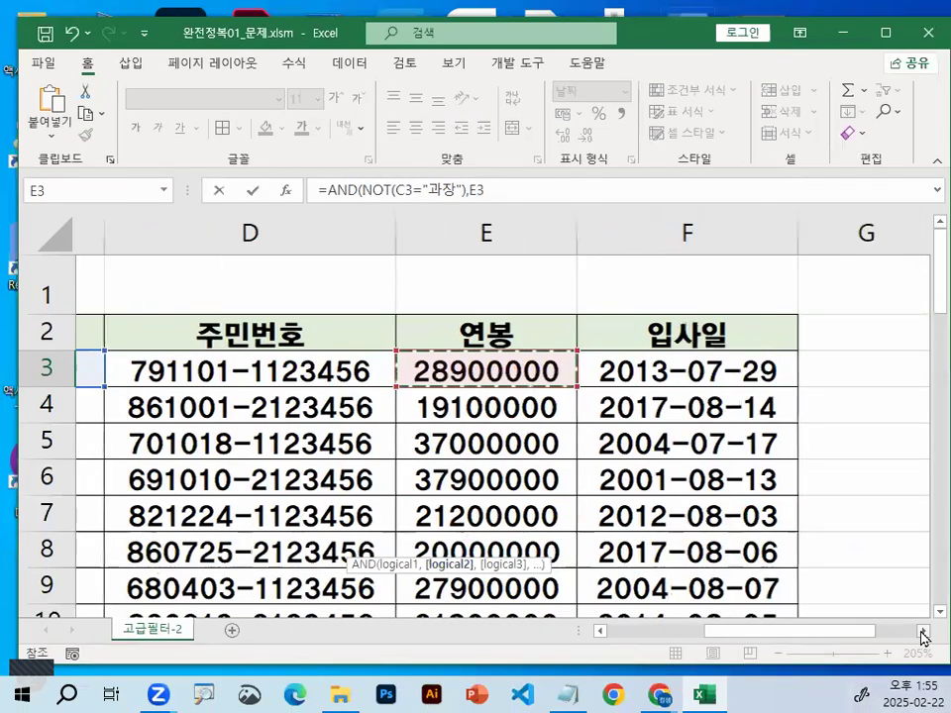
{"action": "left_click", "coordinate": [923, 635]}
{"action": "key", "text": "ctrl+1"}
{"action": "left_click", "coordinate": [796, 358]}
{"action": "left_click_drag", "start_coordinate": [822, 402], "coordinate": [849, 357]}
{"action": "key", "text": "Escape"}
{"action": "type", "text": ">"}
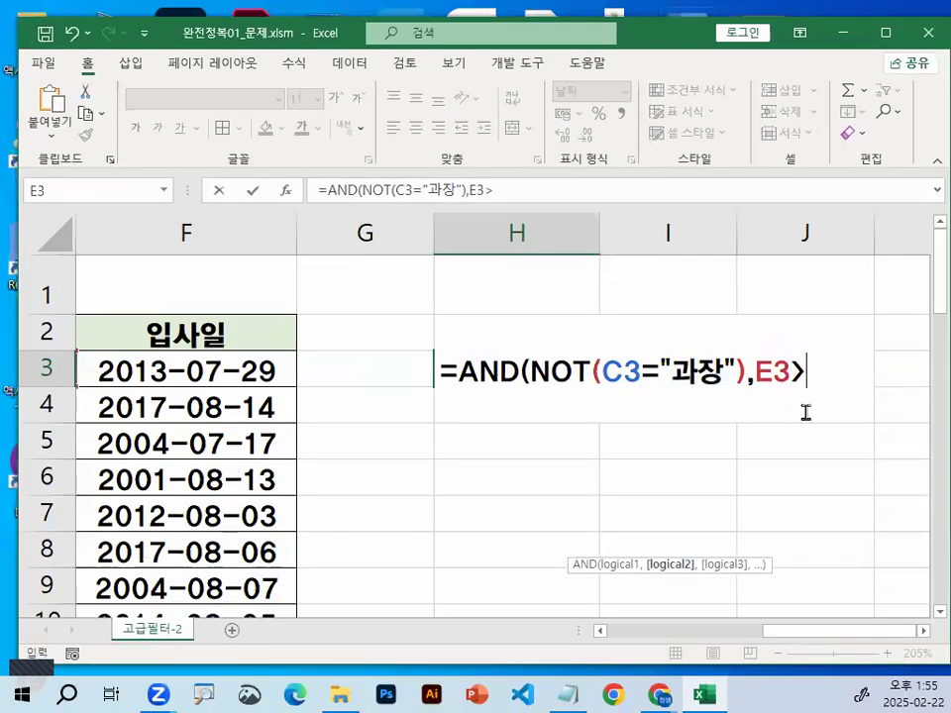
{"action": "key", "text": "ctrl+1"}
{"action": "left_click", "coordinate": [901, 386]}
{"action": "left_click_drag", "start_coordinate": [901, 386], "coordinate": [828, 392]}
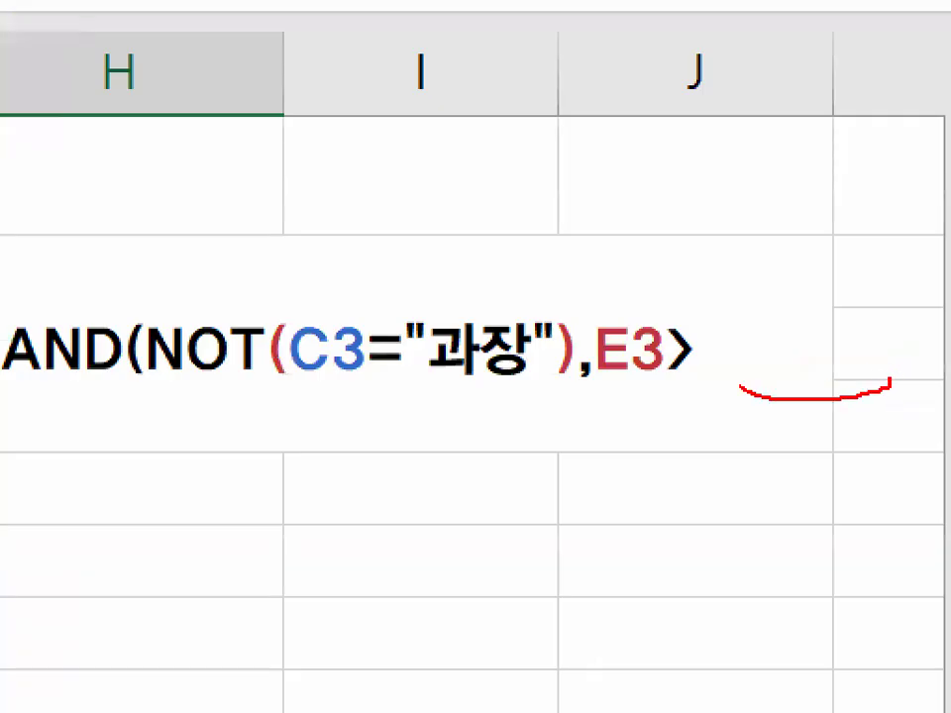
{"action": "left_click_drag", "start_coordinate": [740, 387], "coordinate": [897, 315]}
{"action": "key", "text": "Escape"}
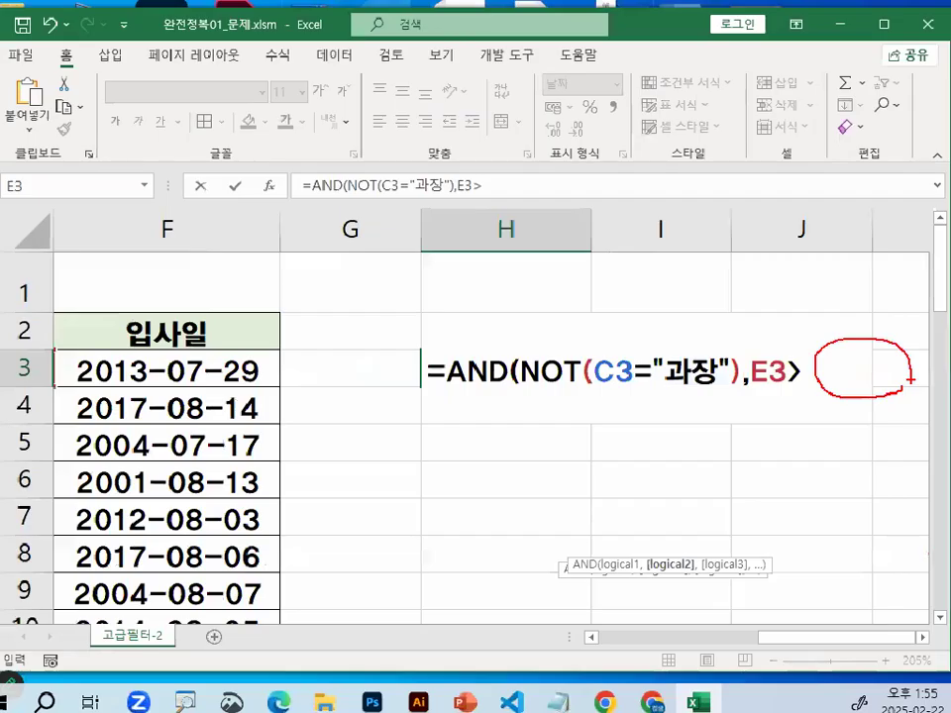
Insert the MEDIAN function as the value E3 is compared with in the H3 formula
{"action": "left_click", "coordinate": [923, 632]}
{"action": "scroll", "coordinate": [787, 528], "scroll_direction": "down", "scroll_amount": 1}
{"action": "scroll", "coordinate": [786, 525], "scroll_direction": "up", "scroll_amount": 1}
{"action": "type", "text": "ㅡㄷ"}
{"action": "key", "text": "BackSpace"}
{"action": "key", "text": "BackSpace"}
{"action": "type", "text": "ME"}
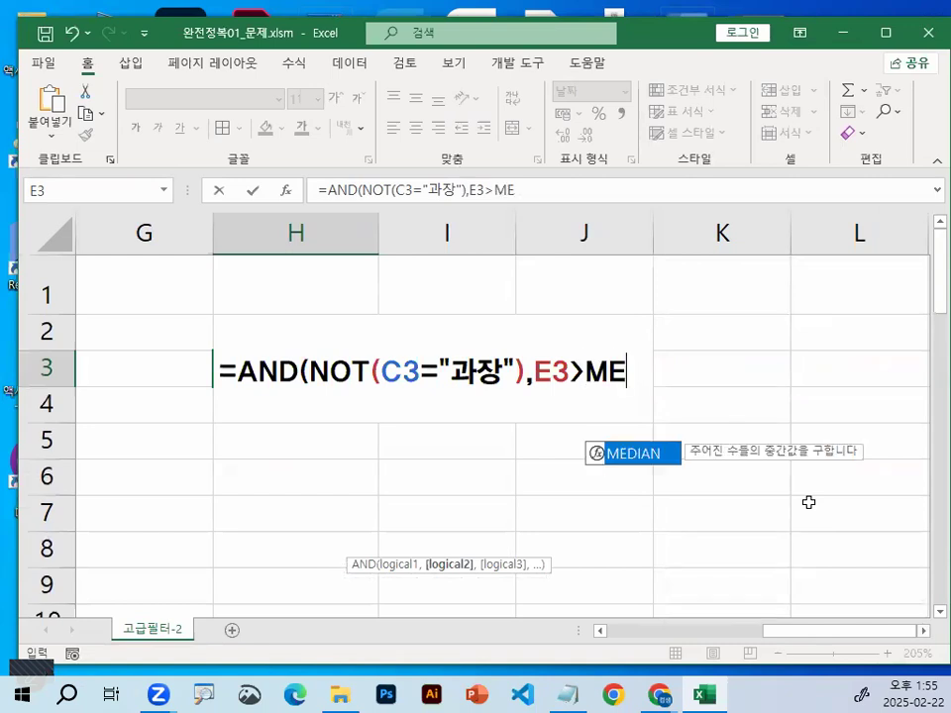
{"action": "double_click", "coordinate": [654, 457]}
{"action": "key", "text": "ctrl+1"}
{"action": "left_click", "coordinate": [738, 363]}
{"action": "mouse_move", "coordinate": [862, 377]}
{"action": "left_mouse_down"}
{"action": "mouse_move", "coordinate": [693, 308]}
{"action": "mouse_move", "coordinate": [859, 364]}
{"action": "left_mouse_up"}
{"action": "key", "text": "Escape"}
Reference the 연봉 values E3:E27 as the argument of MEDIAN
{"action": "left_click_drag", "start_coordinate": [792, 641], "coordinate": [719, 637]}
{"action": "left_click_drag", "start_coordinate": [498, 366], "coordinate": [492, 569]}
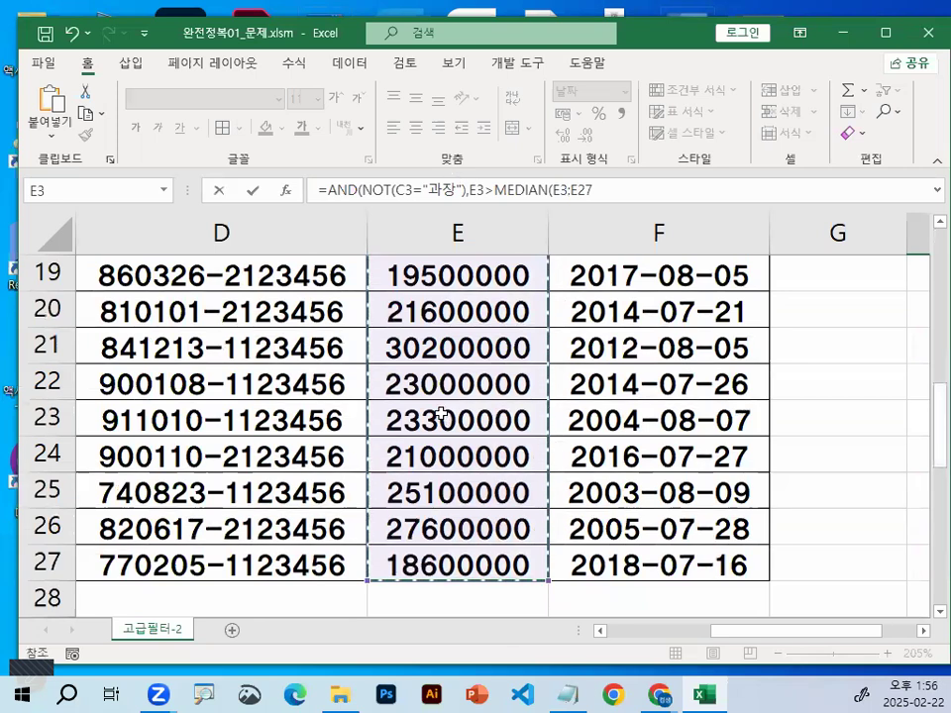
{"action": "left_click", "coordinate": [923, 631]}
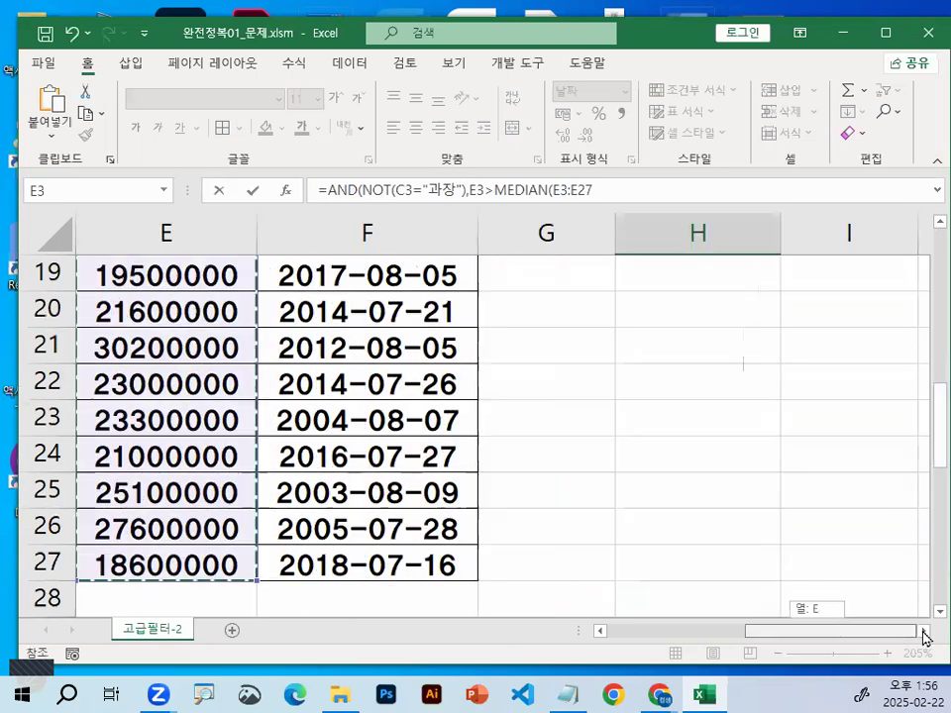
{"action": "scroll", "coordinate": [773, 435], "scroll_direction": "up", "scroll_amount": 3}
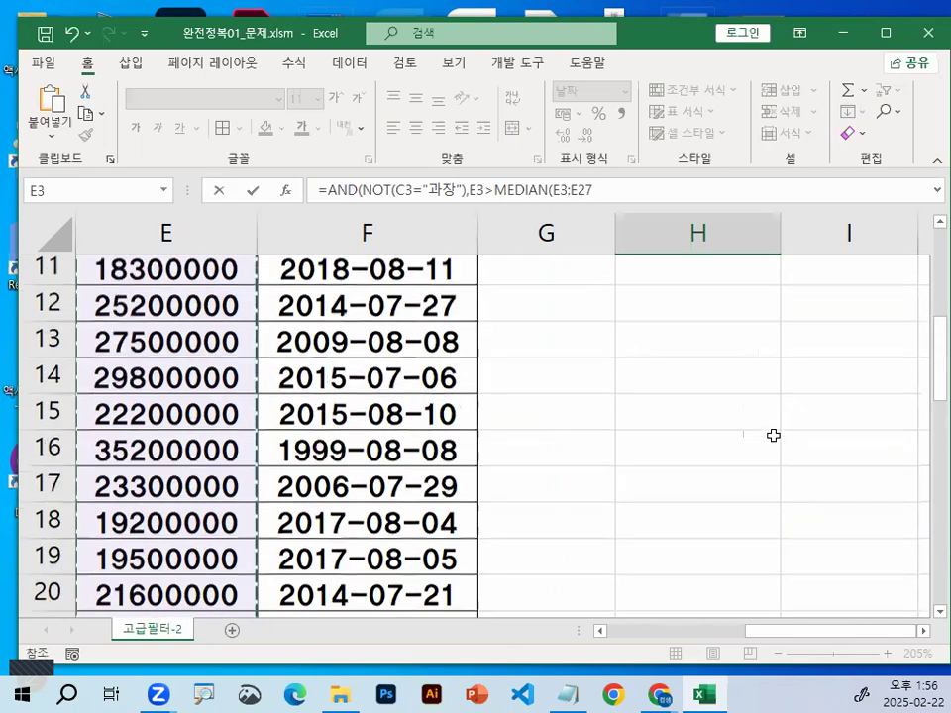
{"action": "scroll", "coordinate": [772, 435], "scroll_direction": "up", "scroll_amount": 4}
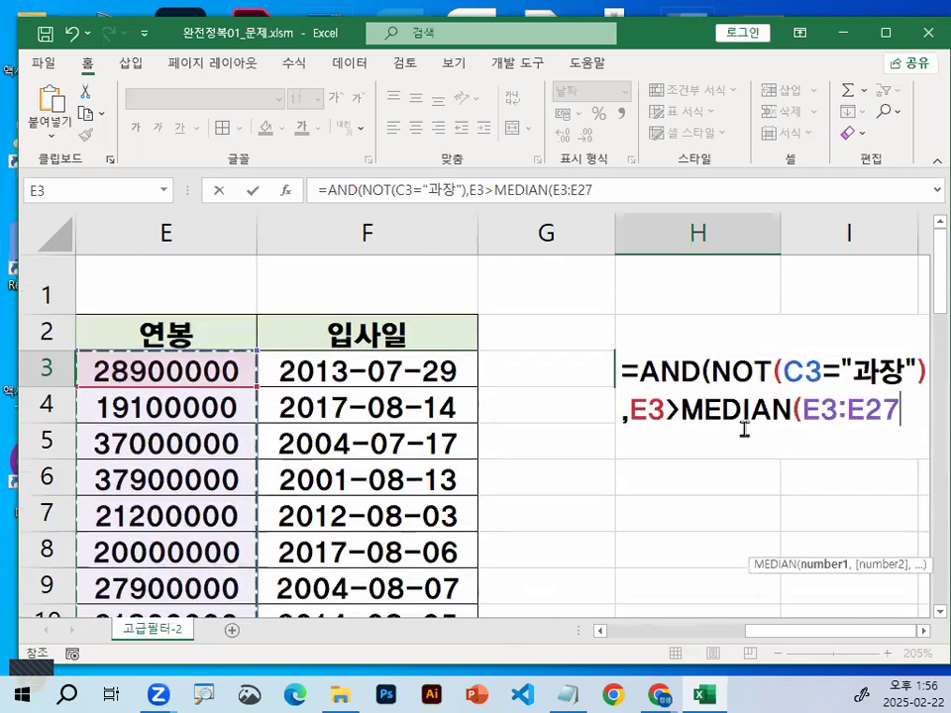
Convert the MEDIAN range to the absolute reference $E$3:$E$27
{"action": "mouse_move", "coordinate": [756, 436]}
{"action": "left_mouse_down"}
{"action": "mouse_move", "coordinate": [753, 546]}
{"action": "mouse_move", "coordinate": [786, 498]}
{"action": "left_mouse_up"}
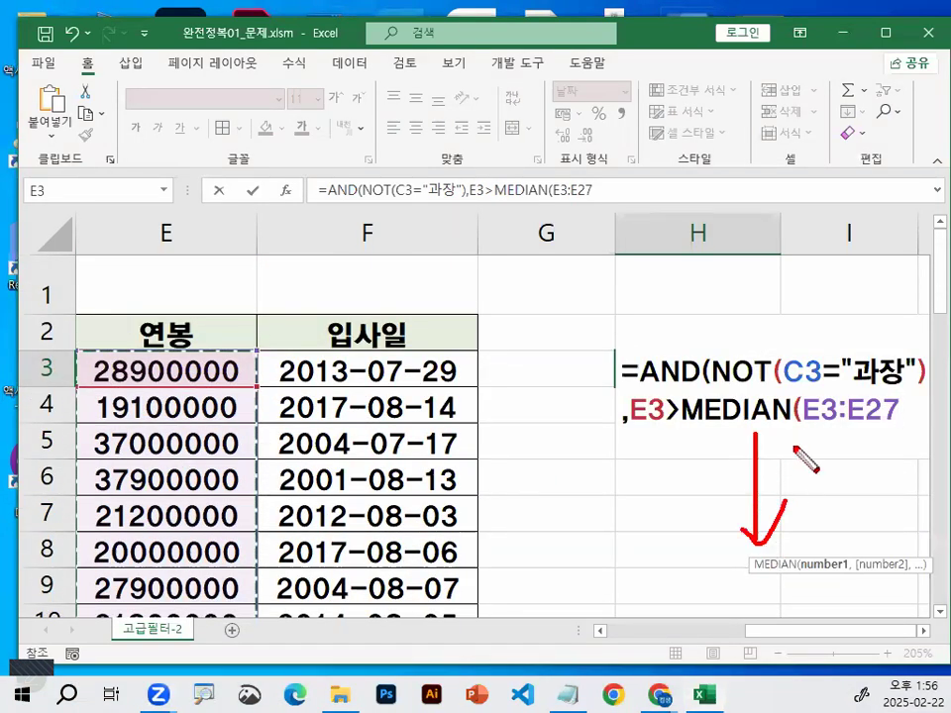
{"action": "mouse_move", "coordinate": [897, 396]}
{"action": "left_mouse_down"}
{"action": "mouse_move", "coordinate": [833, 428]}
{"action": "mouse_move", "coordinate": [912, 418]}
{"action": "left_mouse_up"}
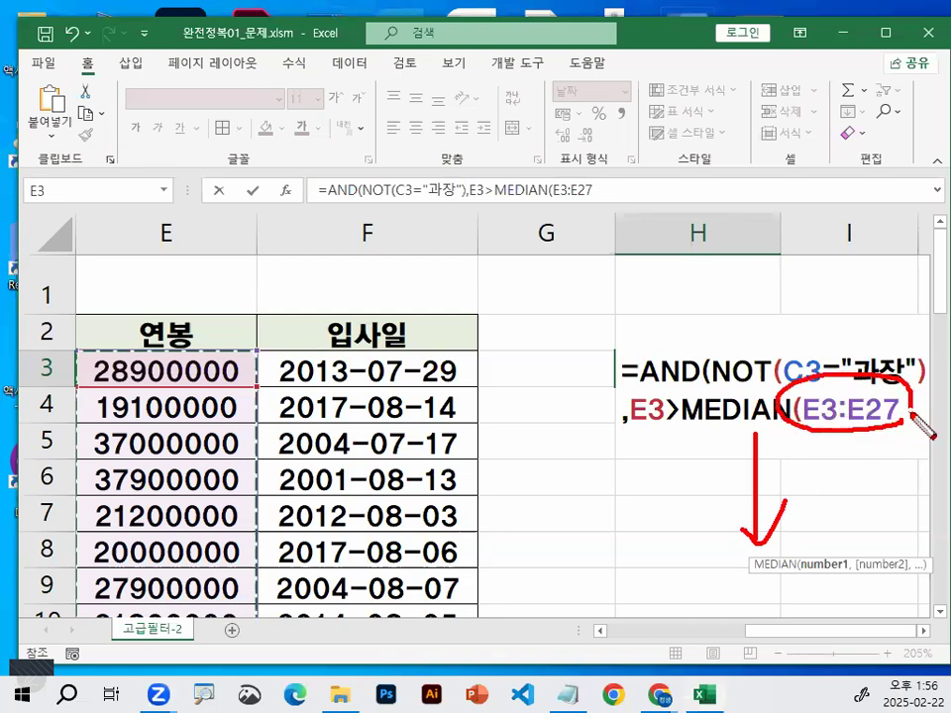
{"action": "key", "text": "Escape"}
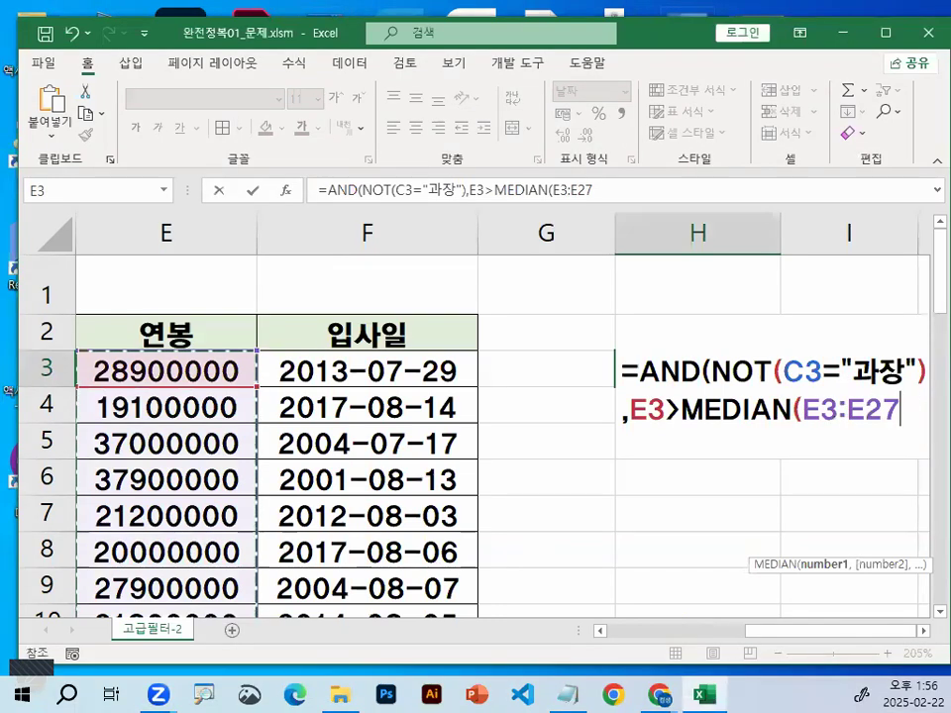
{"action": "key", "text": "F4"}
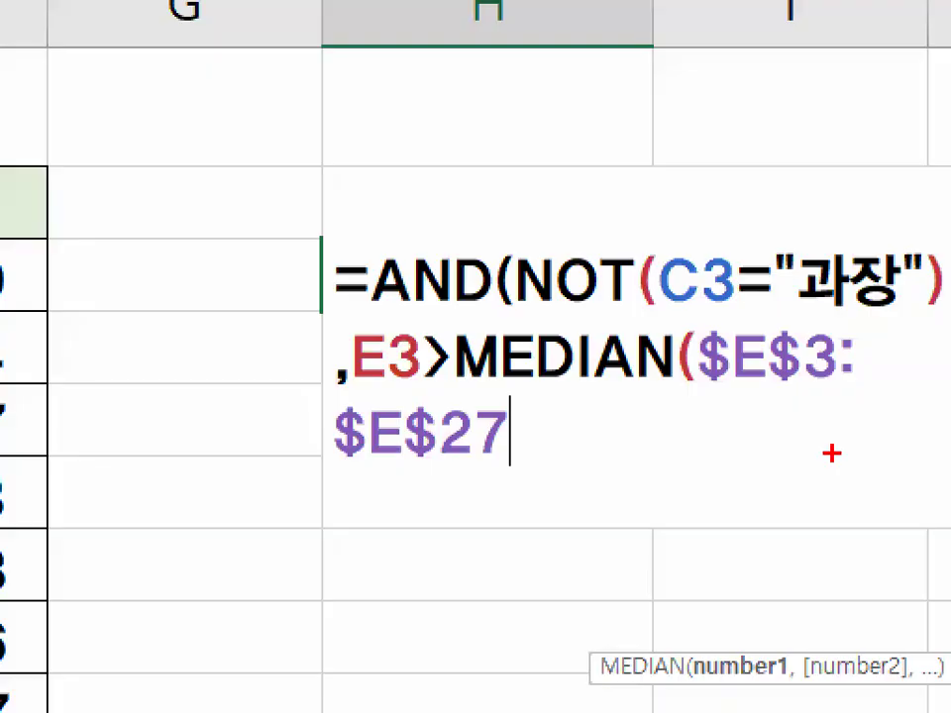
{"action": "left_click_drag", "start_coordinate": [705, 388], "coordinate": [830, 389]}
{"action": "left_click_drag", "start_coordinate": [337, 456], "coordinate": [507, 455]}
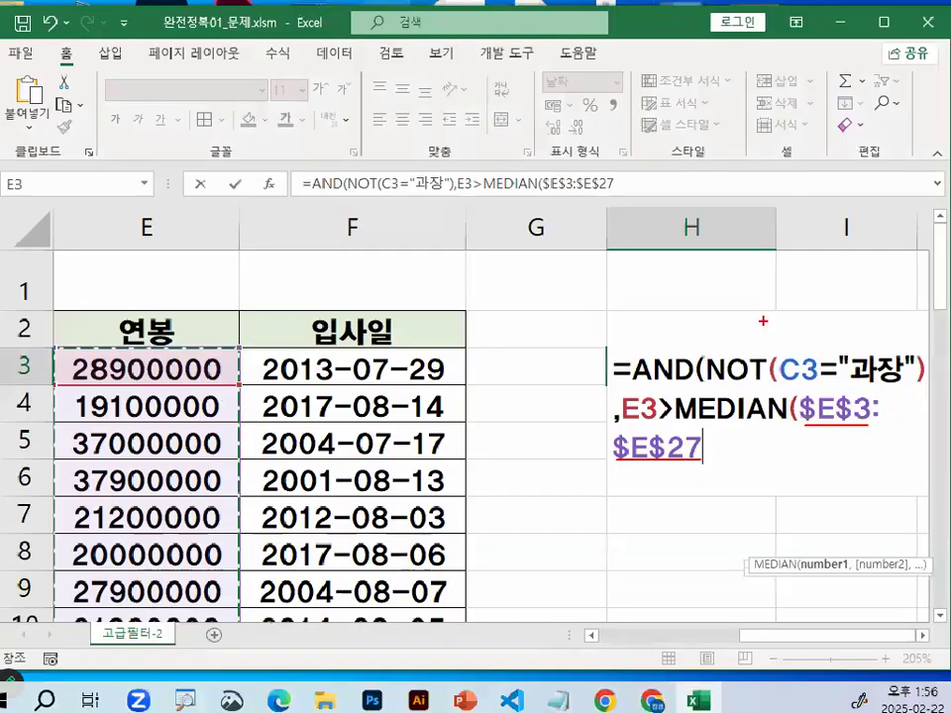
{"action": "key", "text": "Escape"}
Turn the MEDIAN range back into the relative reference E3:E27
{"action": "left_click_drag", "start_coordinate": [804, 411], "coordinate": [844, 435]}
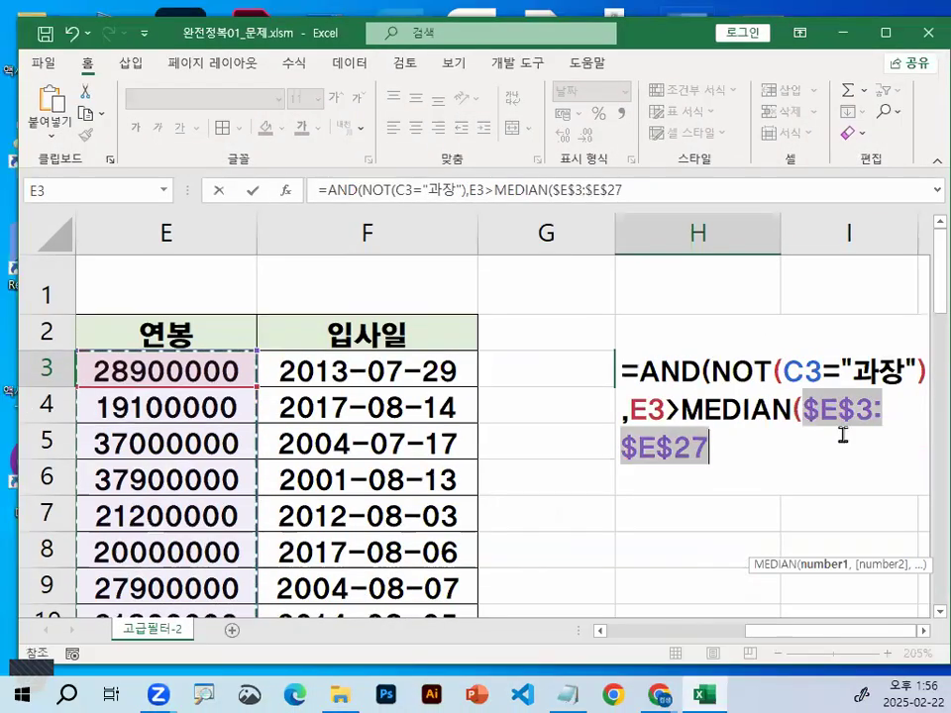
{"action": "key", "text": "F4"}
{"action": "key", "text": "F4"}
{"action": "key", "text": "F4"}
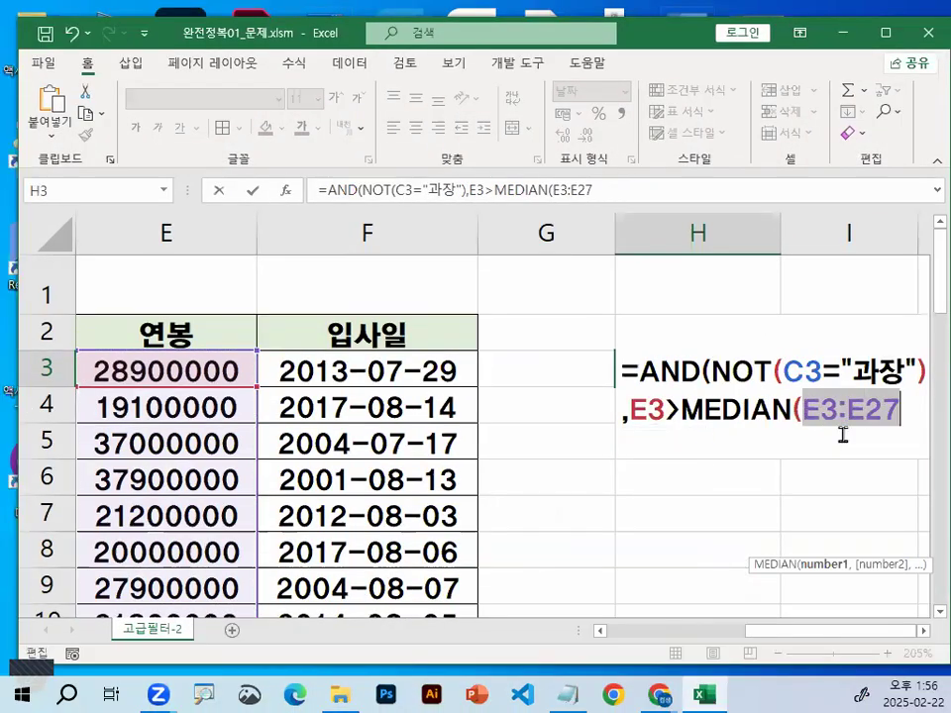
Make the two ends of the MEDIAN range absolute one at a time, first $E$27 and then $E$3
{"action": "left_click", "coordinate": [903, 402]}
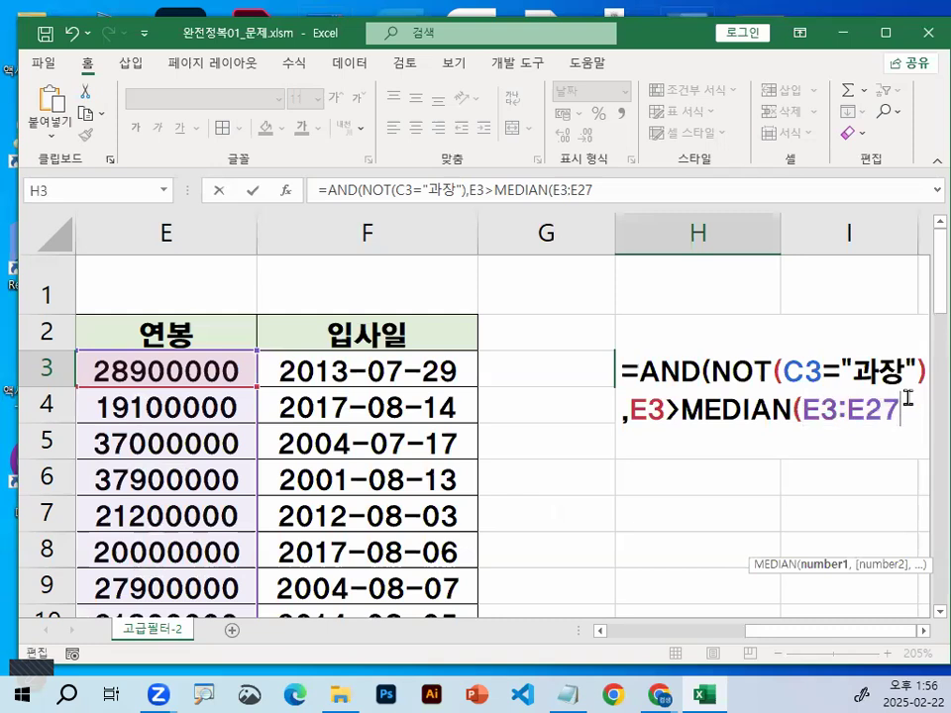
{"action": "left_click", "coordinate": [924, 631]}
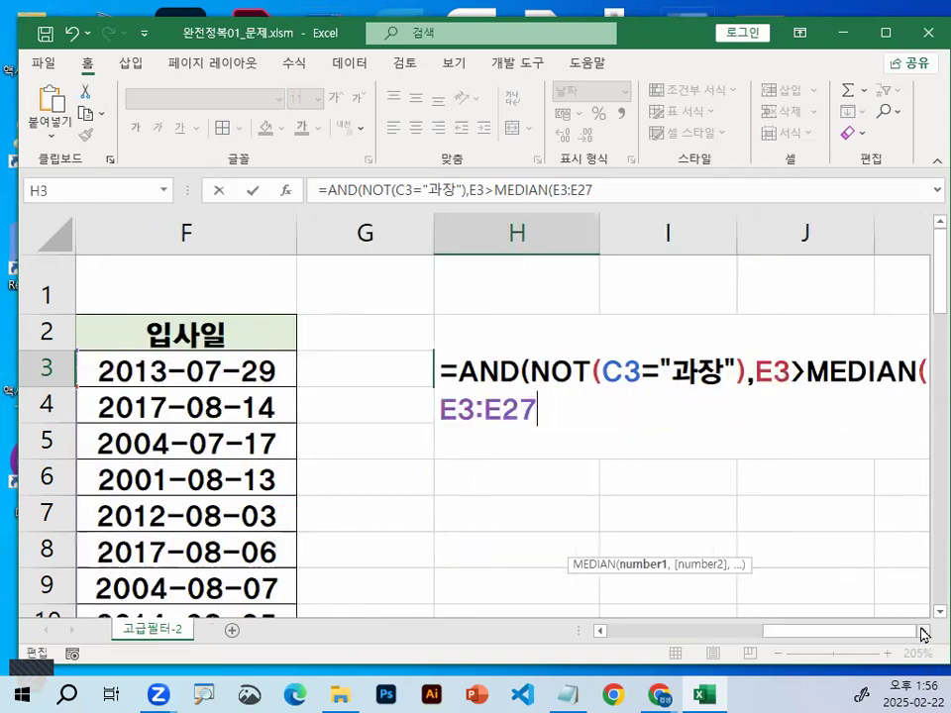
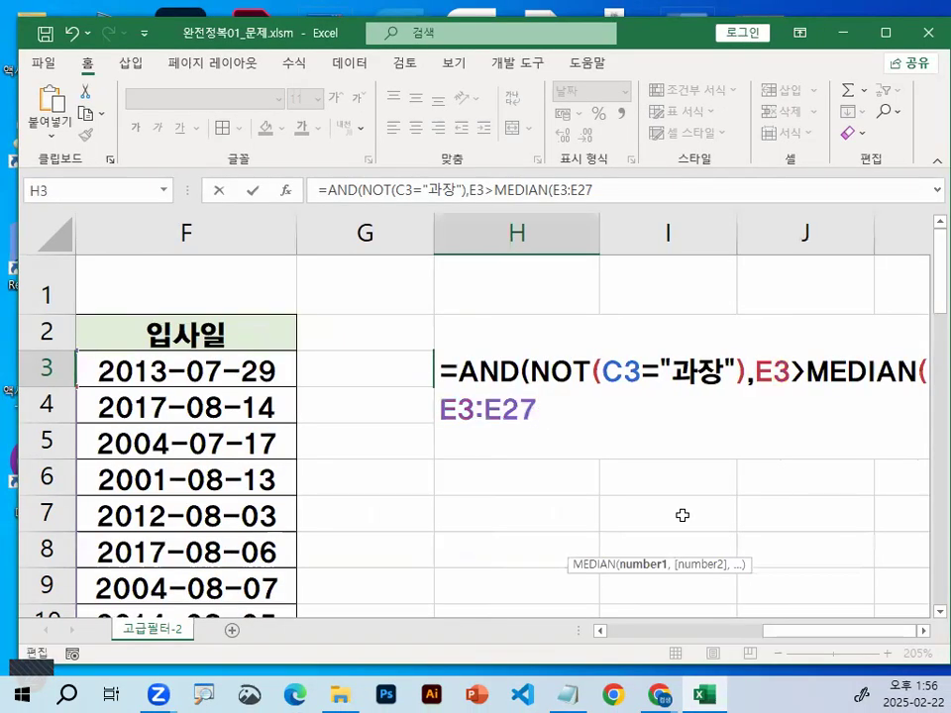
{"action": "key", "text": "F4"}
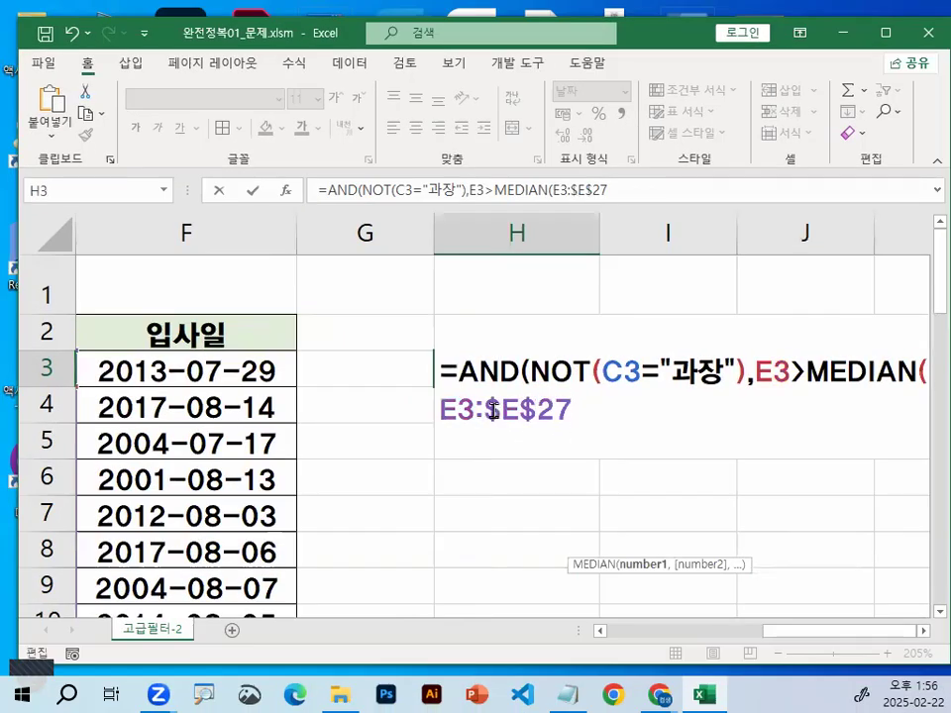
{"action": "left_click_drag", "start_coordinate": [492, 409], "coordinate": [589, 410]}
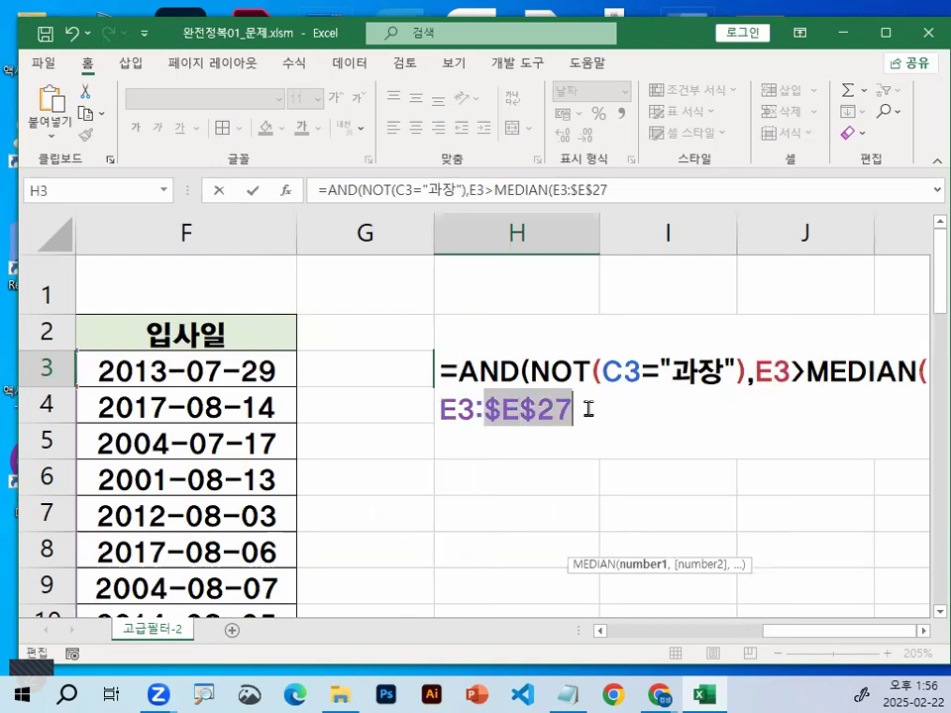
{"action": "left_click", "coordinate": [455, 411]}
{"action": "key", "text": "F4"}
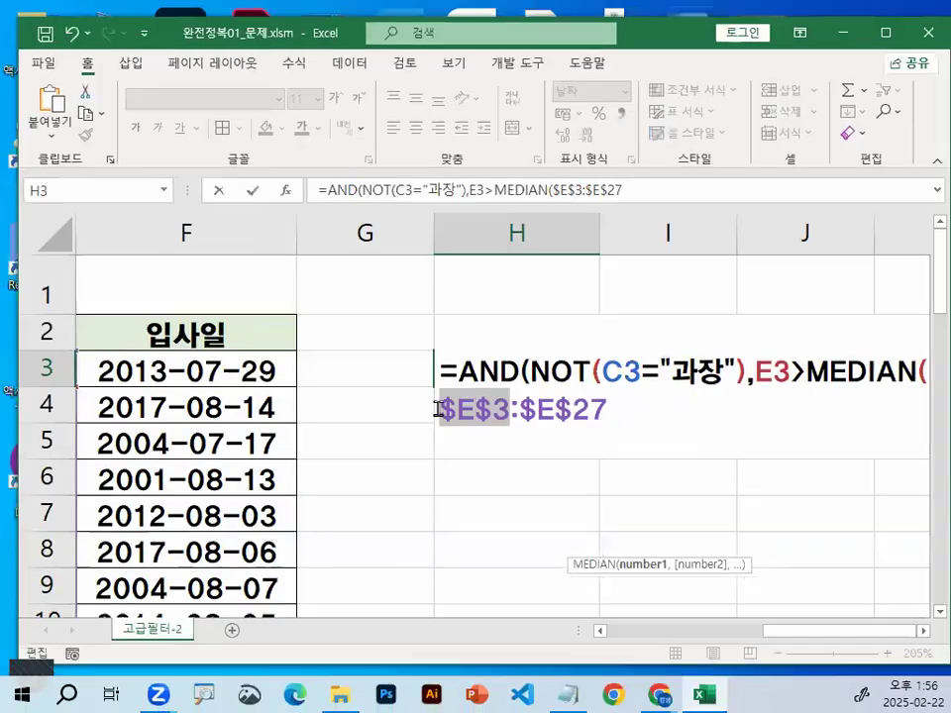
Replace the MEDIAN argument by deleting it and reselecting the 연봉 values as the absolute range $E$3:$E$27
{"action": "left_click_drag", "start_coordinate": [400, 391], "coordinate": [839, 385]}
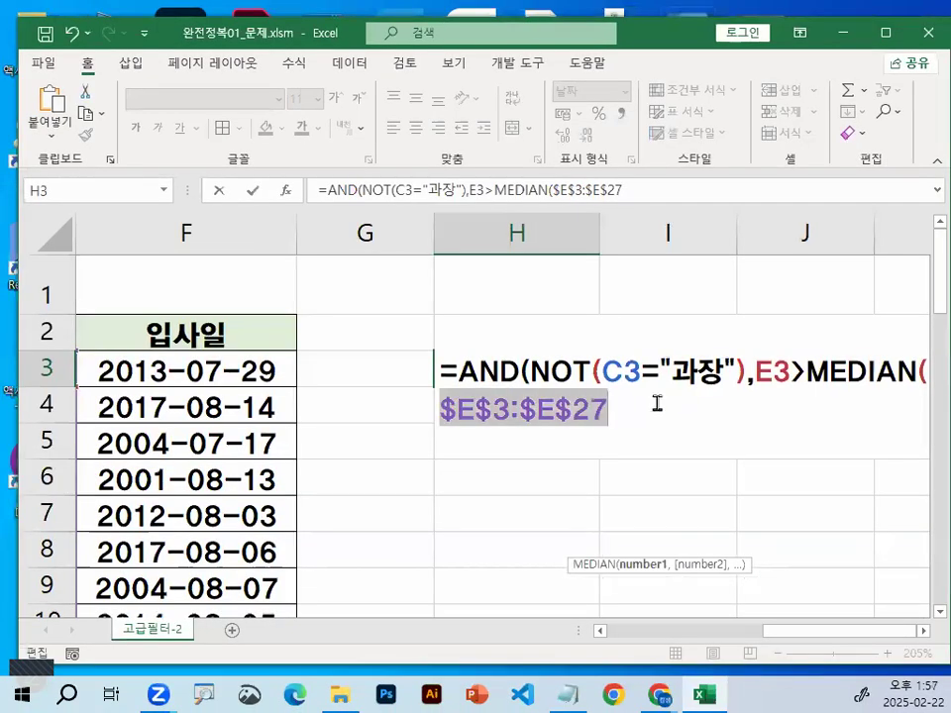
{"action": "key", "text": "BackSpace"}
{"action": "left_click_drag", "start_coordinate": [821, 632], "coordinate": [773, 644]}
{"action": "left_click_drag", "start_coordinate": [459, 372], "coordinate": [507, 550]}
{"action": "key", "text": "F4"}
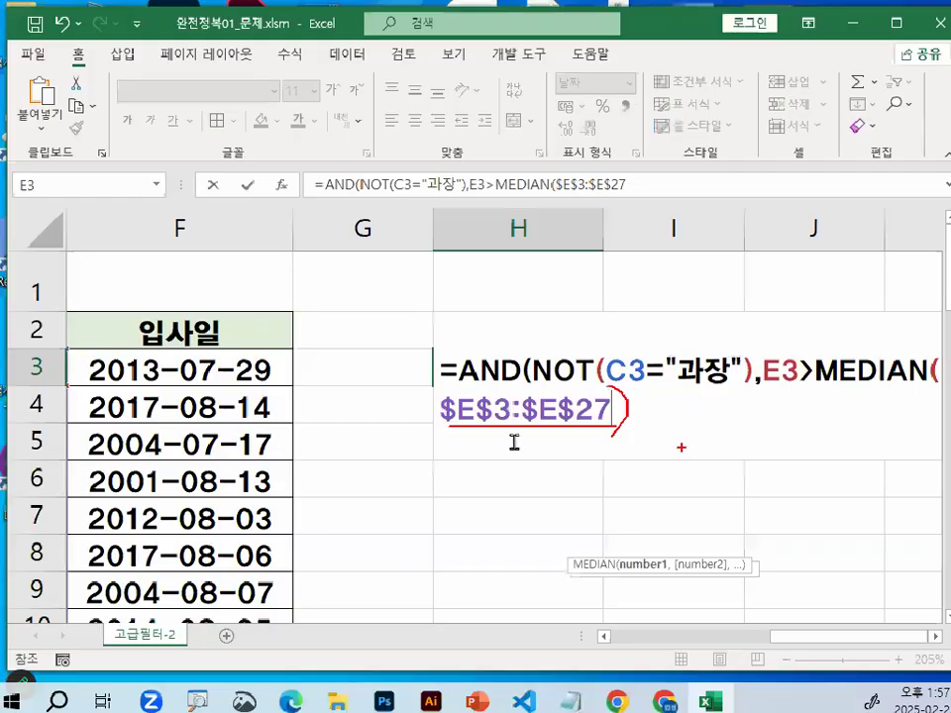
Close the MEDIAN and AND parentheses at the end of the H3 formula
{"action": "type", "text": "_"}
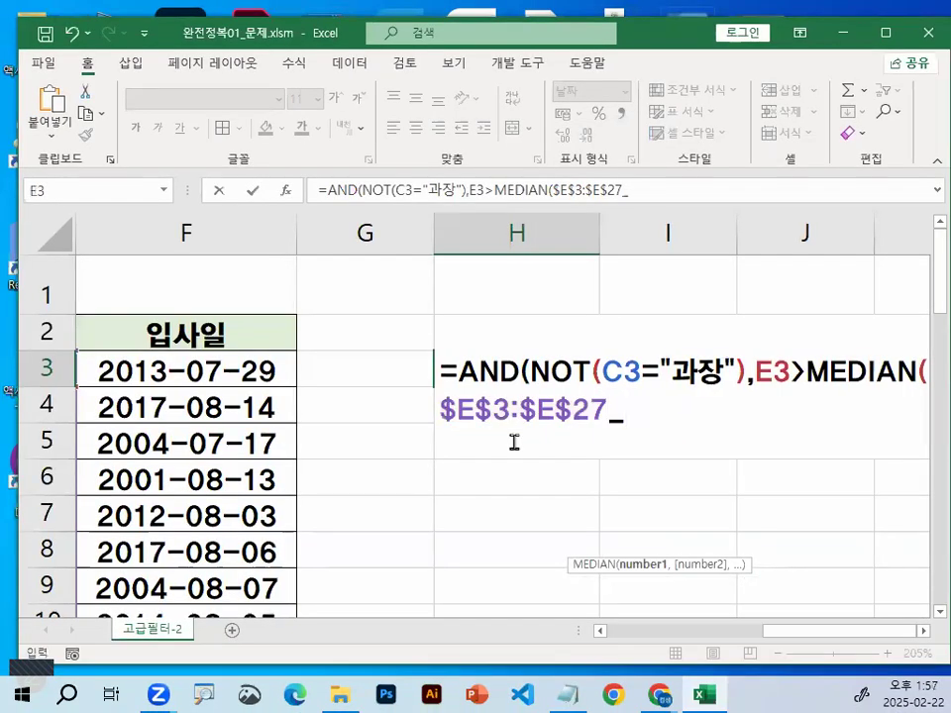
{"action": "key", "text": "BackSpace"}
{"action": "type", "text": "))"}
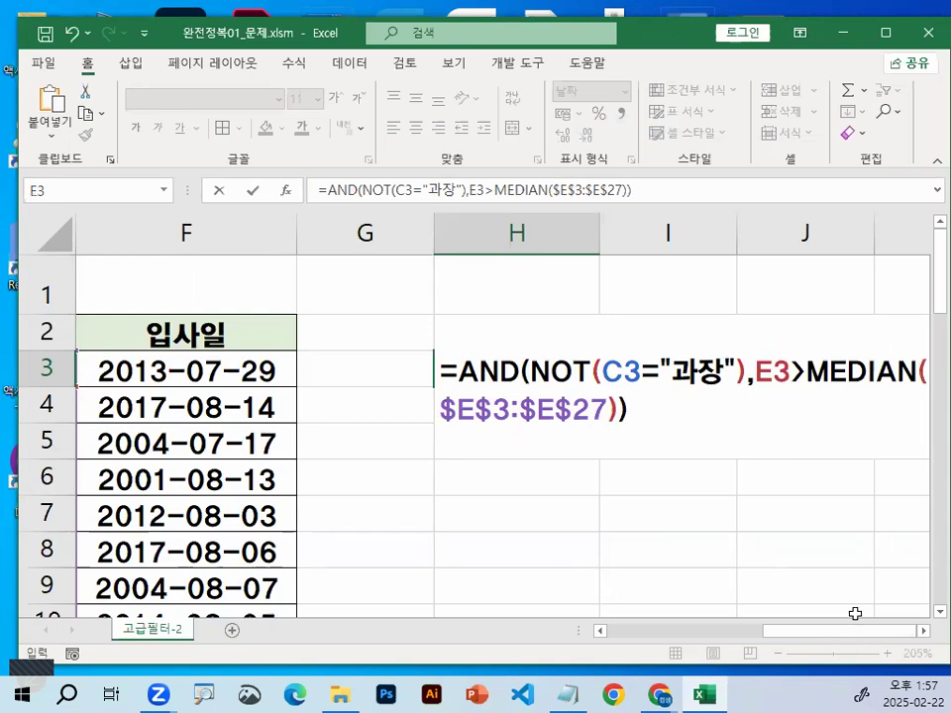
Commit the condition formula in H3 and reselect the cell to check its formula
{"action": "key", "text": "Return"}
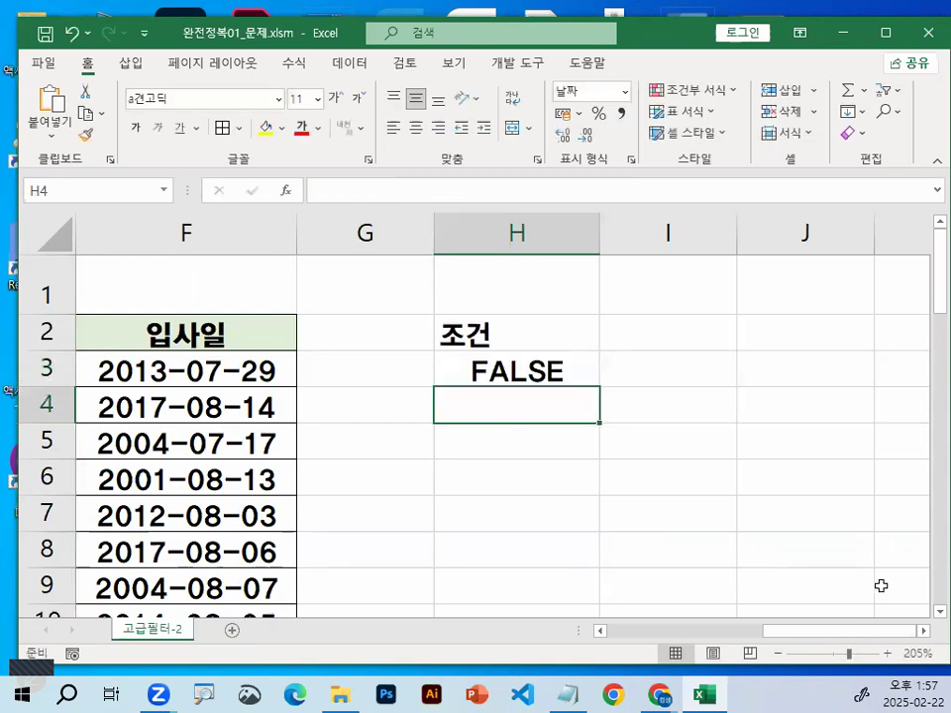
{"action": "left_click", "coordinate": [247, 368]}
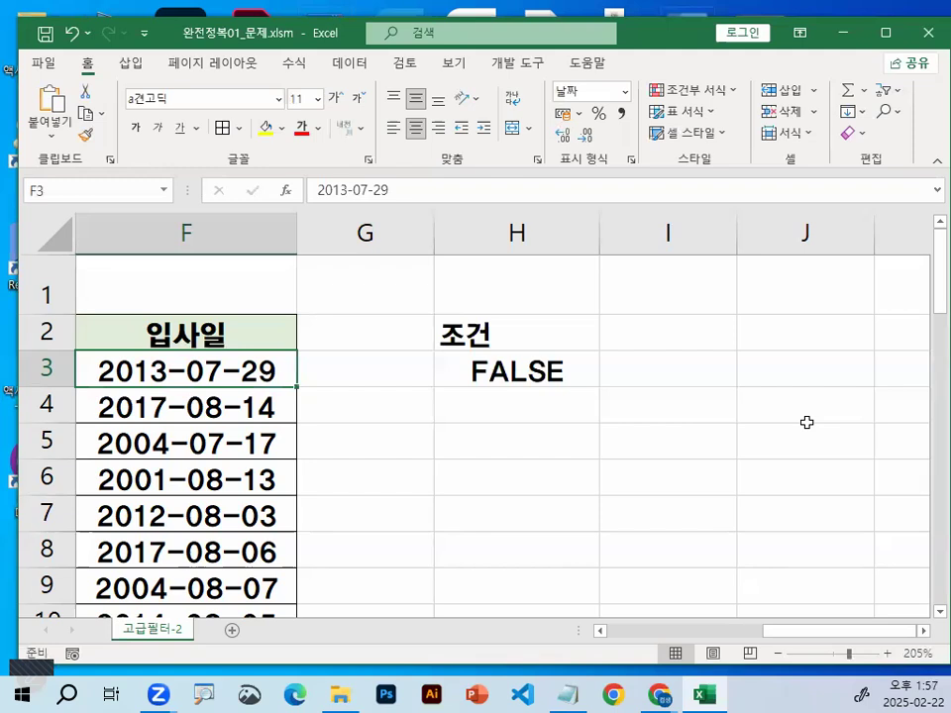
{"action": "left_click", "coordinate": [553, 372]}
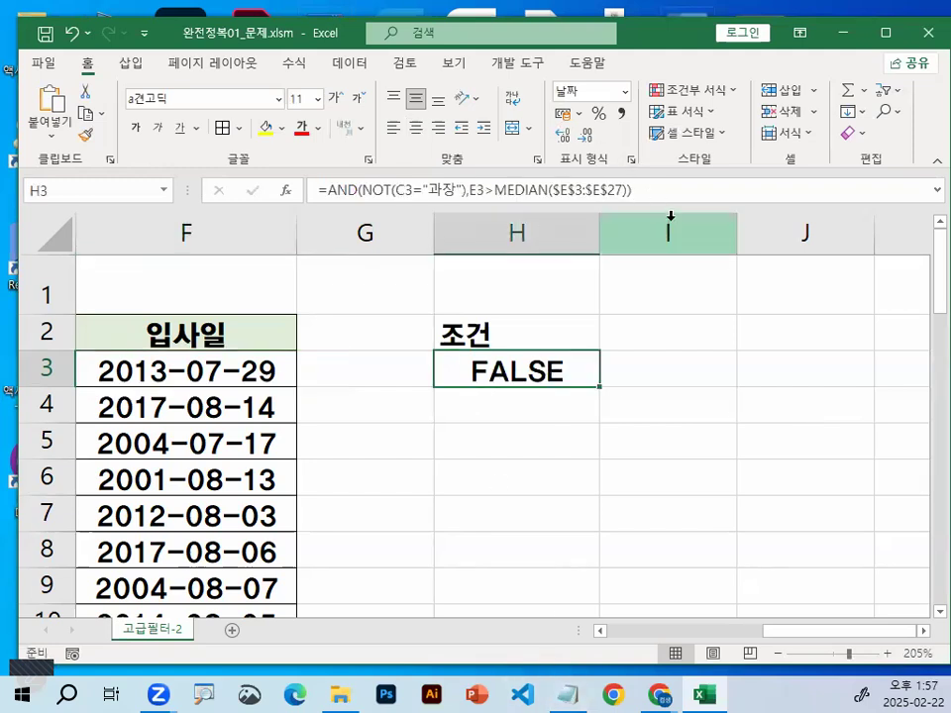
Switch to the Notepad notes and remove the extra blank lines around the completed AND formula
{"action": "left_click", "coordinate": [571, 694]}
{"action": "left_click", "coordinate": [234, 470]}
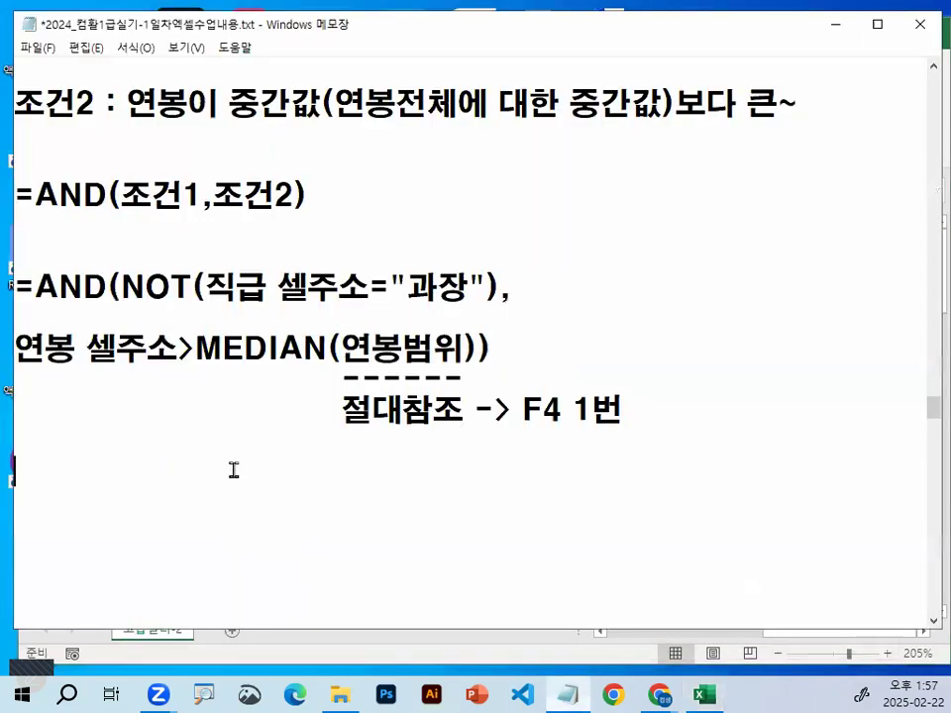
{"action": "scroll", "coordinate": [234, 471], "scroll_direction": "down", "scroll_amount": 1}
{"action": "key", "text": "Delete"}
{"action": "key", "text": "Delete"}
{"action": "key", "text": "Delete"}
{"action": "key", "text": "Delete"}
{"action": "key", "text": "Delete"}
{"action": "key", "text": "Delete"}
{"action": "key", "text": "Delete"}
{"action": "key", "text": "Delete"}
{"action": "key", "text": "Delete"}
{"action": "key", "text": "Delete"}
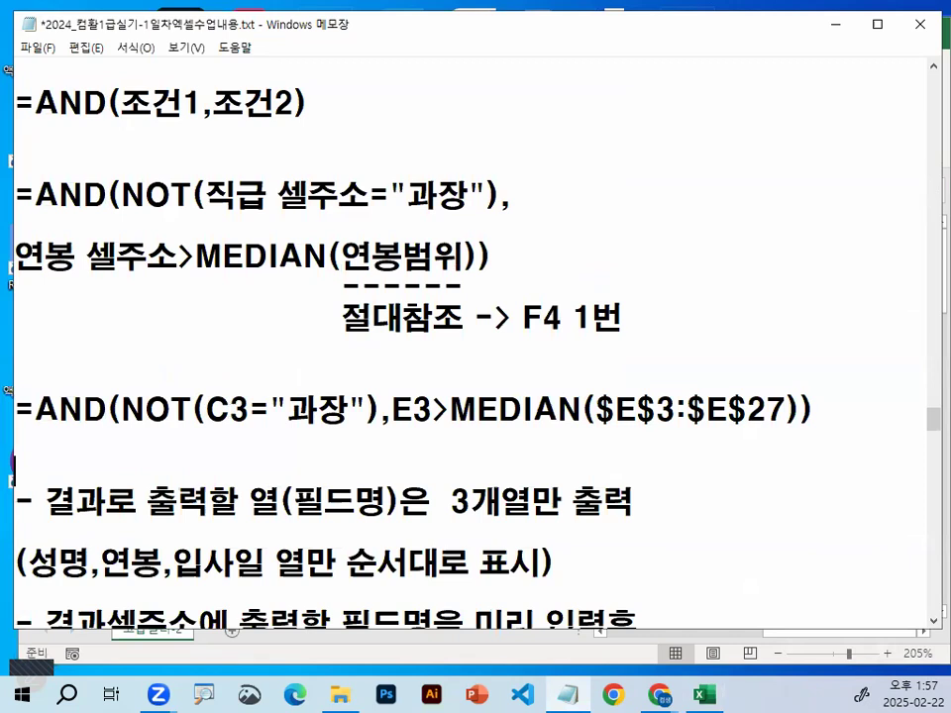
Insert eight blank lines below the completed AND formula in the notes
{"action": "key", "text": "Return"}
{"action": "key", "text": "Return"}
{"action": "key", "text": "Return"}
{"action": "key", "text": "Return"}
{"action": "key", "text": "Return"}
{"action": "key", "text": "Return"}
{"action": "key", "text": "Return"}
{"action": "key", "text": "Return"}
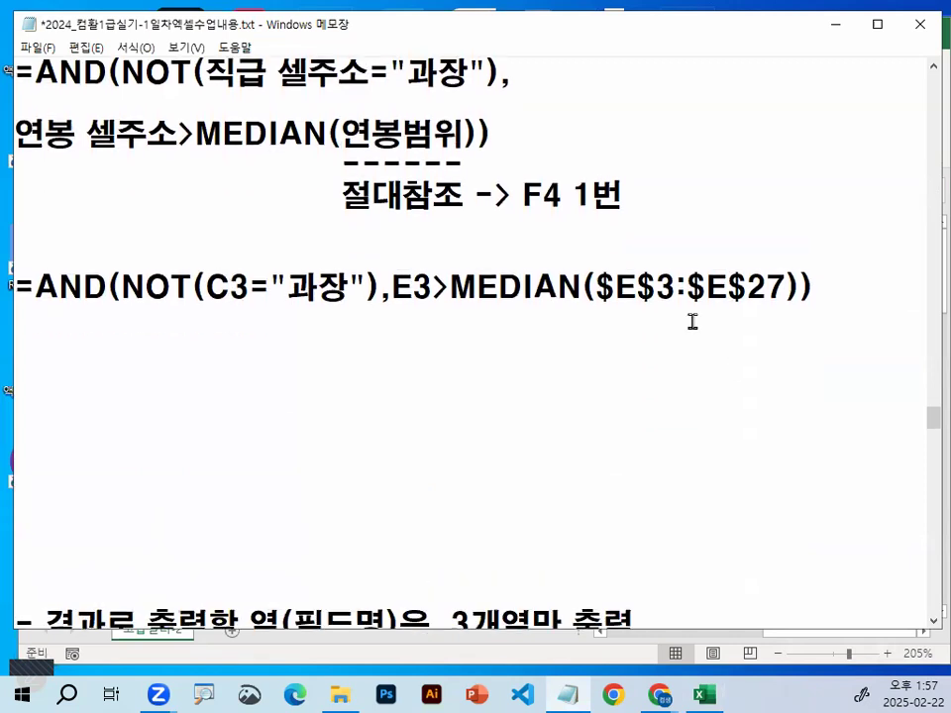
Underline the arguments of the completed AND formula with the annotation pen and clear the marking
{"action": "key", "text": "ctrl+2"}
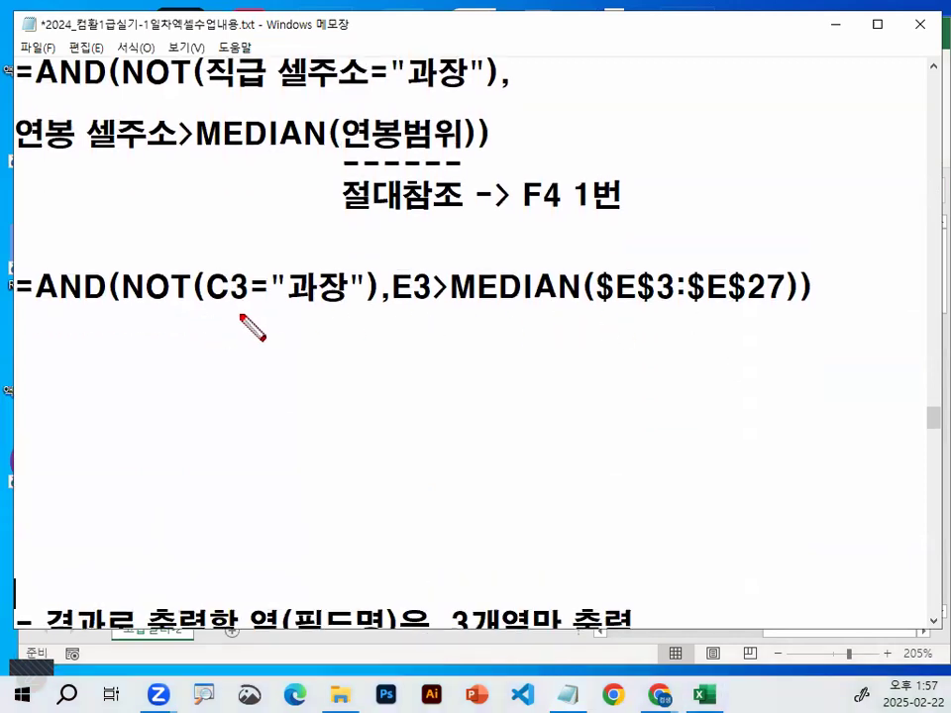
{"action": "left_click_drag", "start_coordinate": [116, 314], "coordinate": [827, 315]}
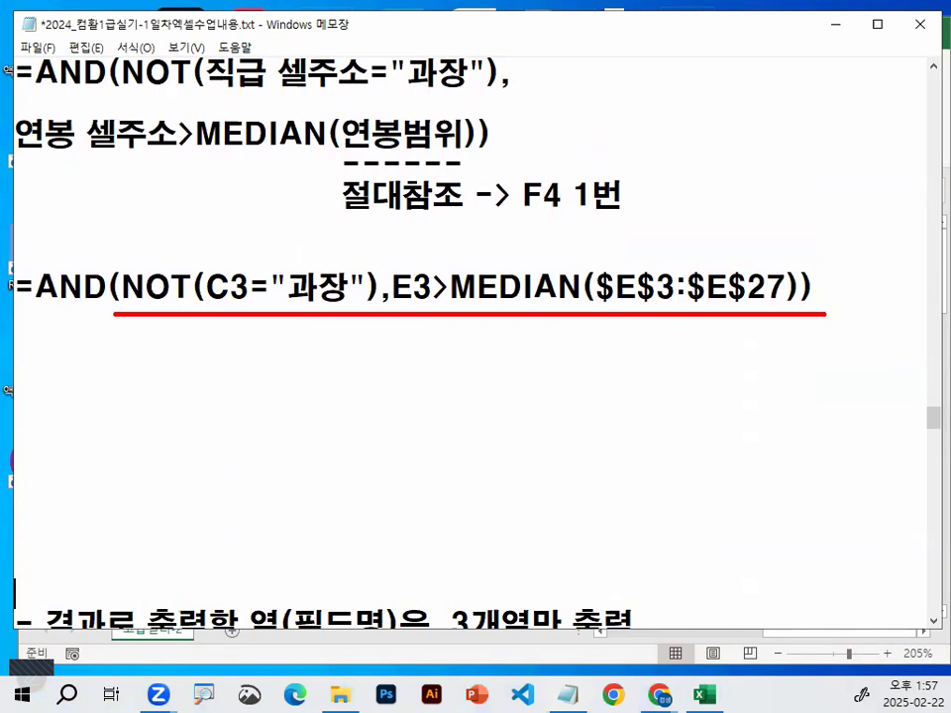
{"action": "key", "text": "Escape"}
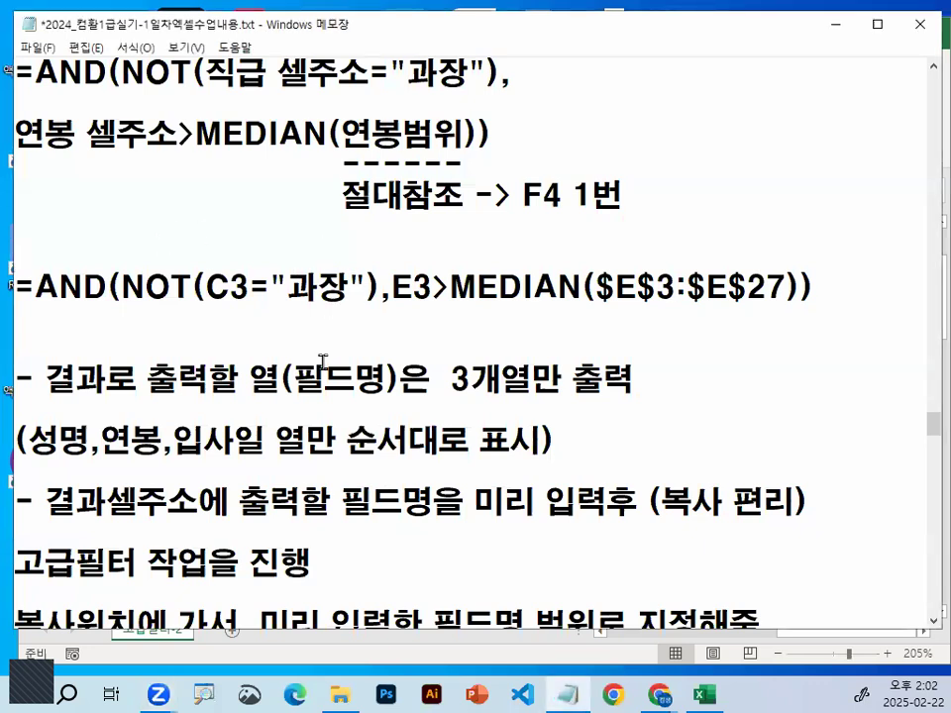
Review the condition notes and highlight the completed AND formula with its MEDIAN comparison
{"action": "scroll", "coordinate": [298, 342], "scroll_direction": "up", "scroll_amount": 3}
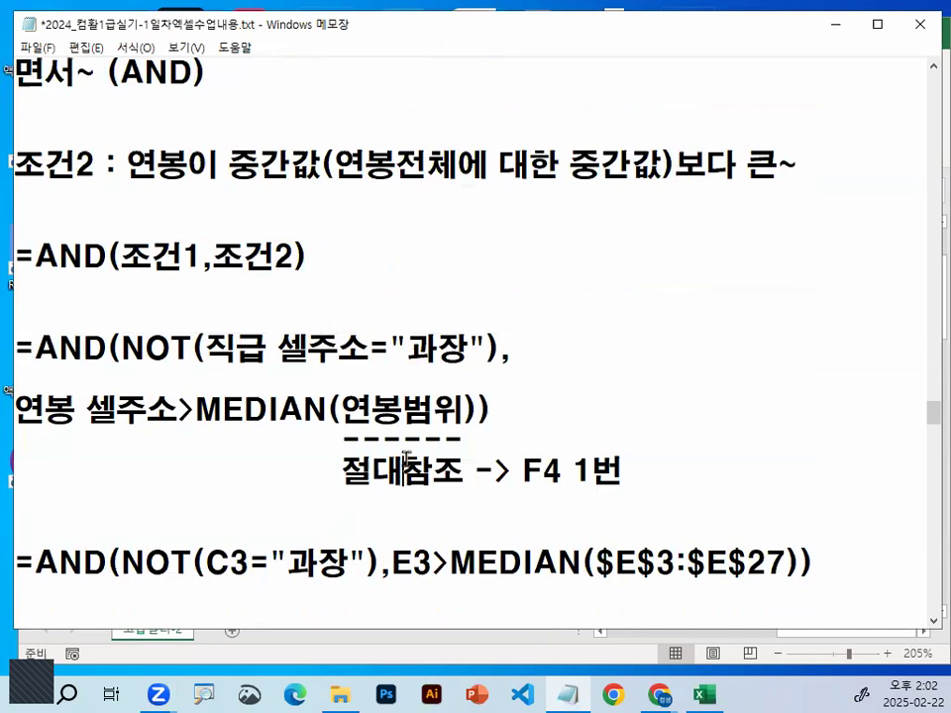
{"action": "scroll", "coordinate": [406, 451], "scroll_direction": "down", "scroll_amount": 1}
{"action": "scroll", "coordinate": [407, 456], "scroll_direction": "down", "scroll_amount": 1}
{"action": "left_click_drag", "start_coordinate": [37, 388], "coordinate": [782, 283]}
{"action": "scroll", "coordinate": [293, 380], "scroll_direction": "down", "scroll_amount": 1}
{"action": "left_click", "coordinate": [622, 298]}
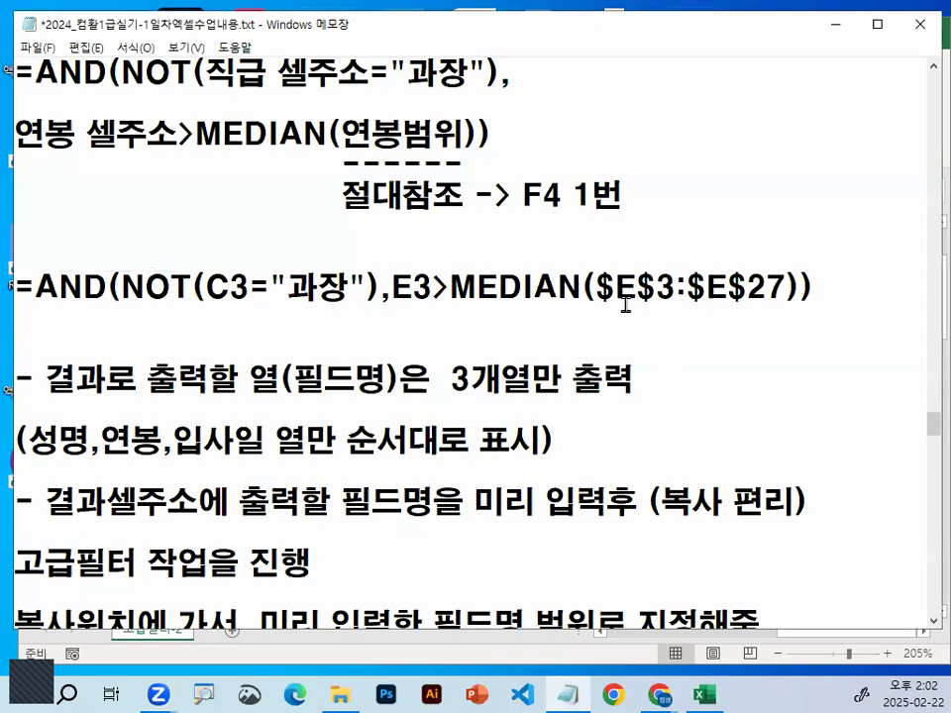
{"action": "left_click_drag", "start_coordinate": [34, 287], "coordinate": [814, 287]}
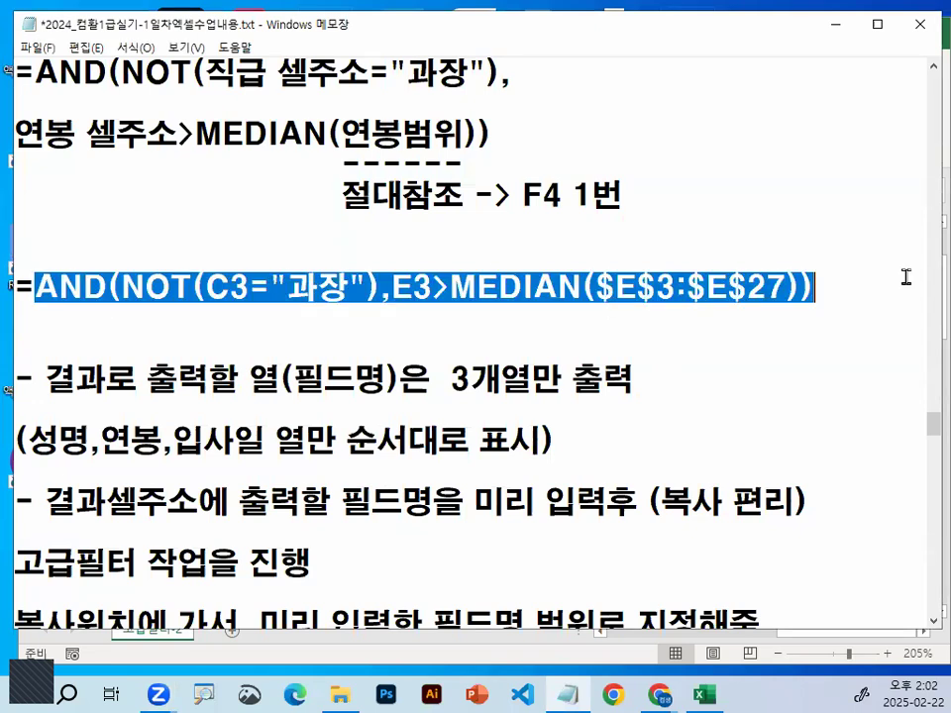
Examine the notes on outputting only three columns and entering their field names before running the advanced filter
{"action": "left_click", "coordinate": [369, 385]}
{"action": "left_click_drag", "start_coordinate": [249, 379], "coordinate": [532, 379]}
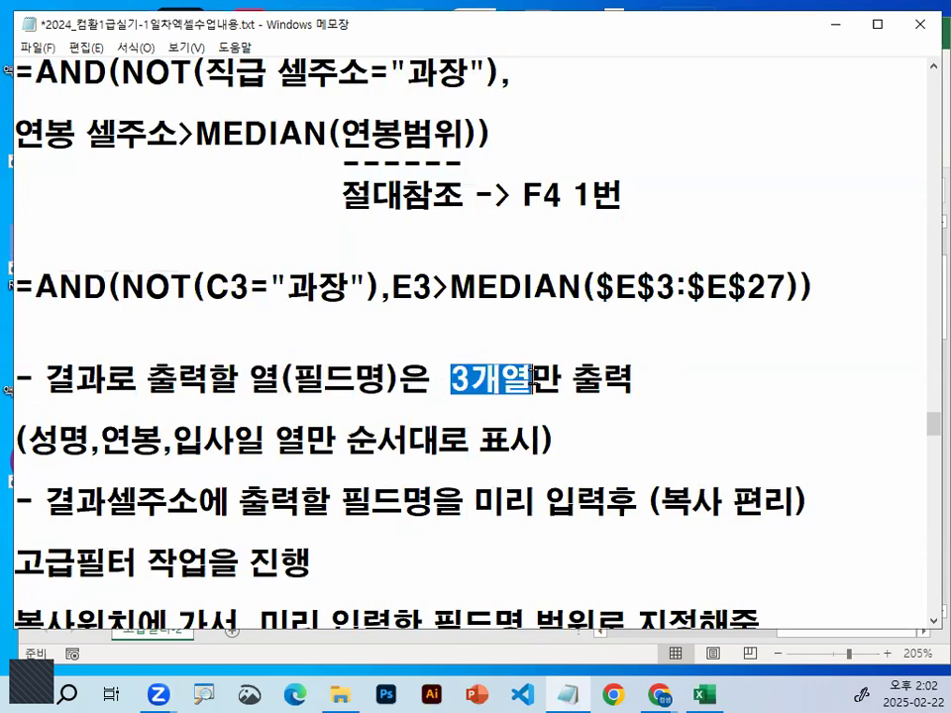
{"action": "scroll", "coordinate": [247, 446], "scroll_direction": "down", "scroll_amount": 1}
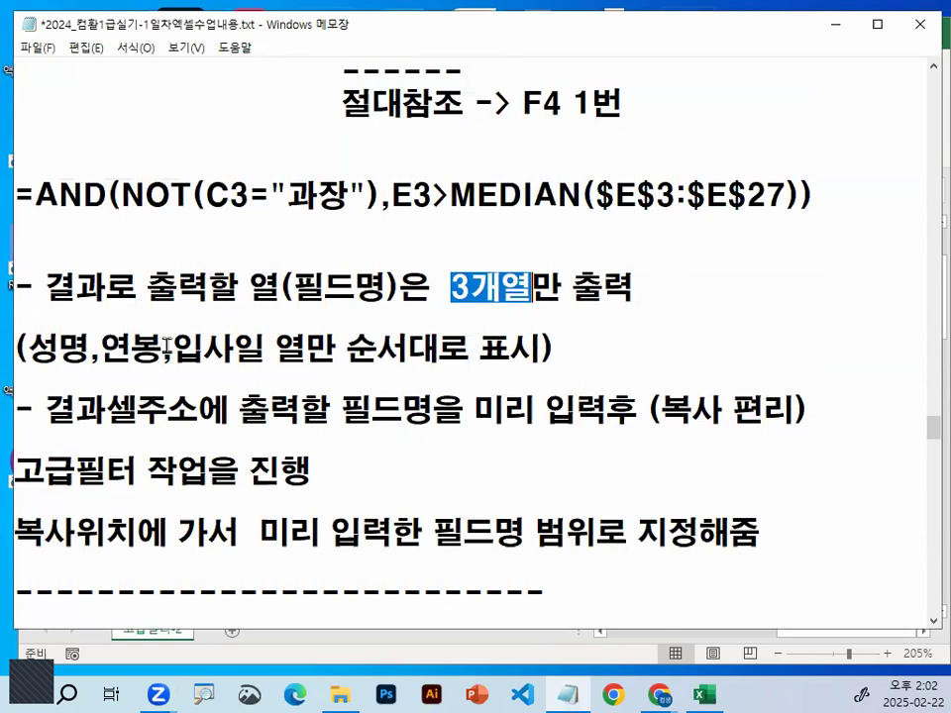
{"action": "left_click_drag", "start_coordinate": [45, 410], "coordinate": [166, 410]}
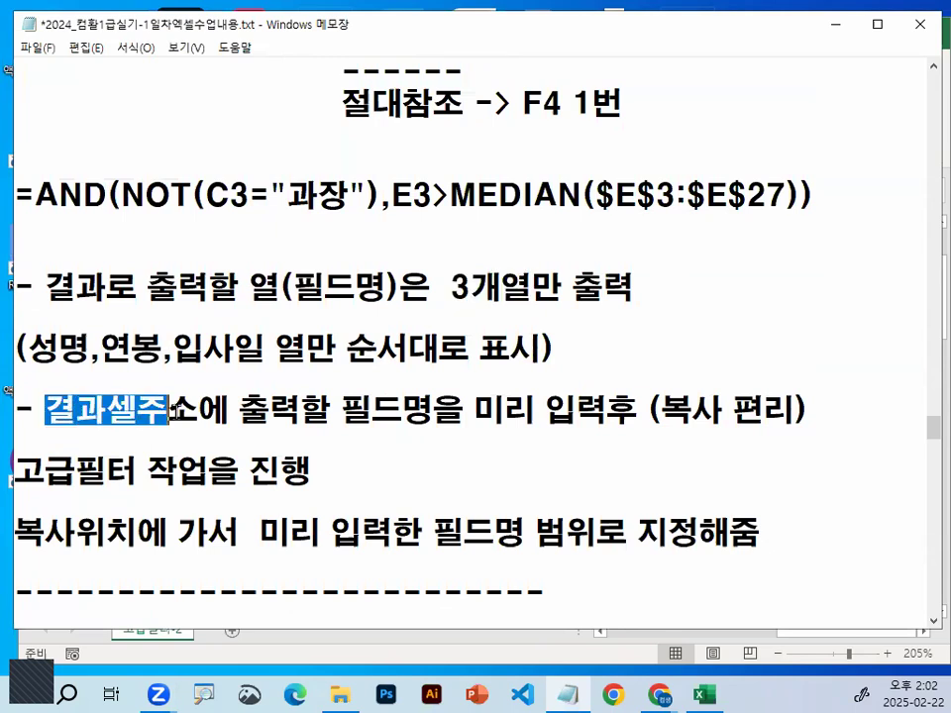
{"action": "left_click_drag", "start_coordinate": [236, 411], "coordinate": [639, 409]}
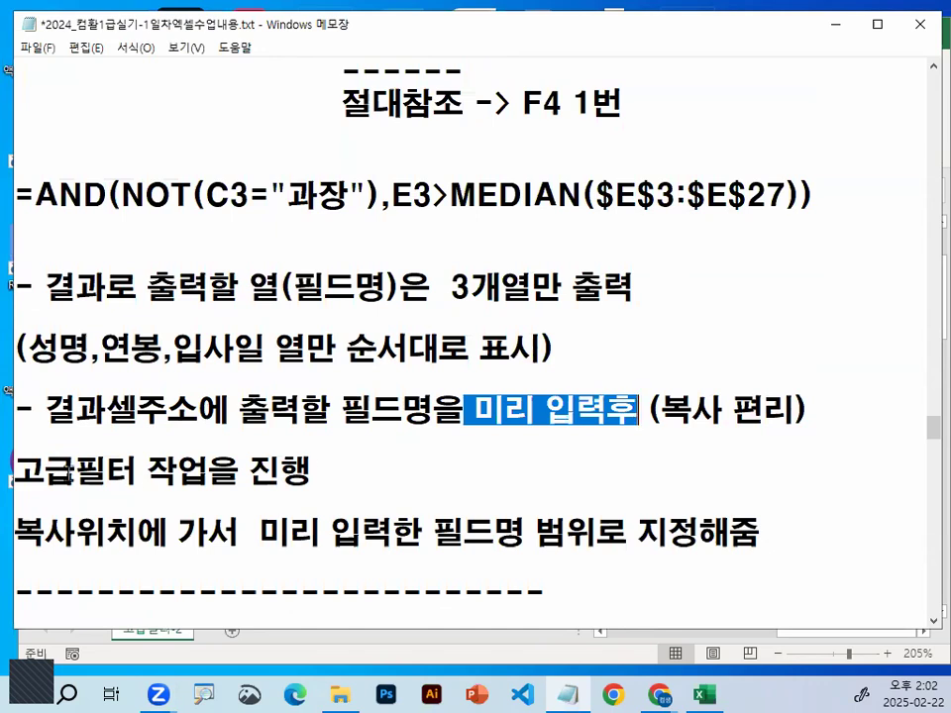
{"action": "left_click_drag", "start_coordinate": [75, 472], "coordinate": [280, 471]}
Switch back to Excel and select the 성명, 연봉 and 입사일 headers together in row 2
{"action": "left_click", "coordinate": [835, 24]}
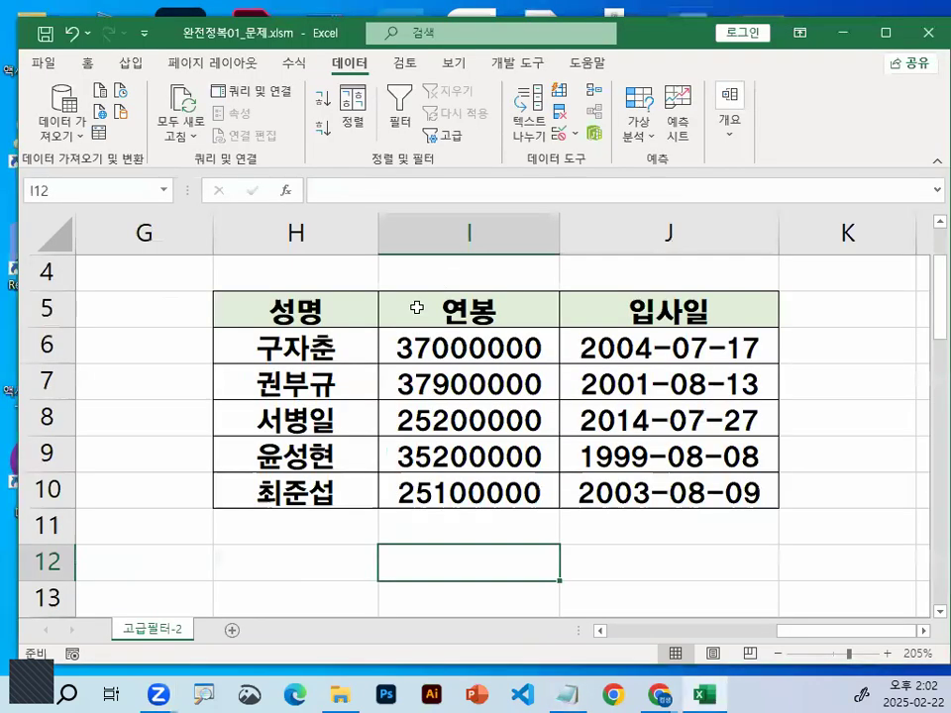
{"action": "scroll", "coordinate": [742, 637], "scroll_direction": "left", "scroll_amount": 3}
{"action": "scroll", "coordinate": [552, 578], "scroll_direction": "up", "scroll_amount": 1}
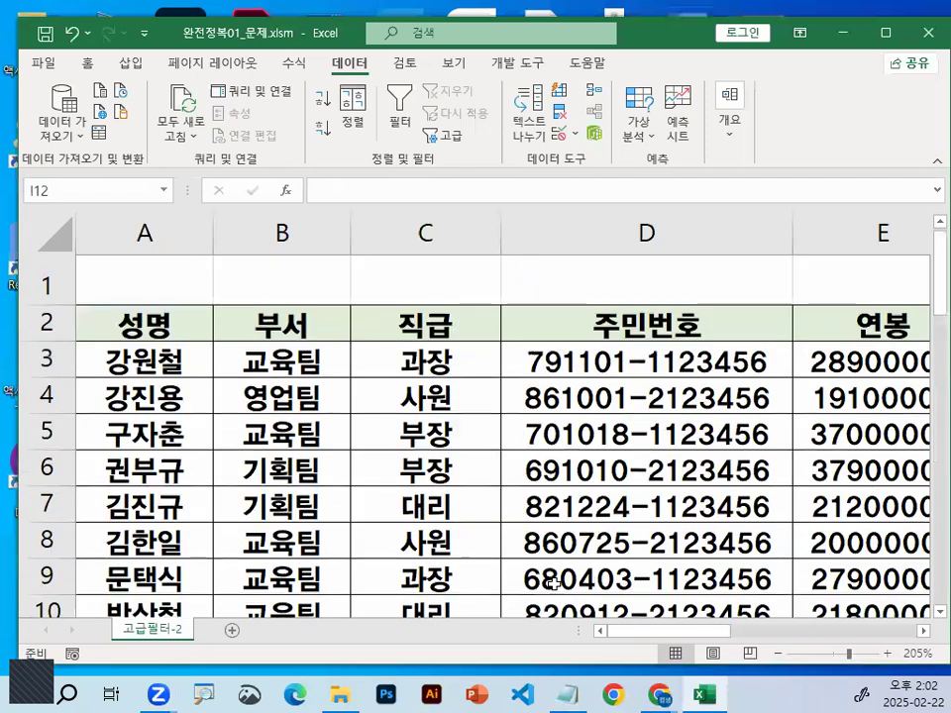
{"action": "left_click", "coordinate": [163, 333]}
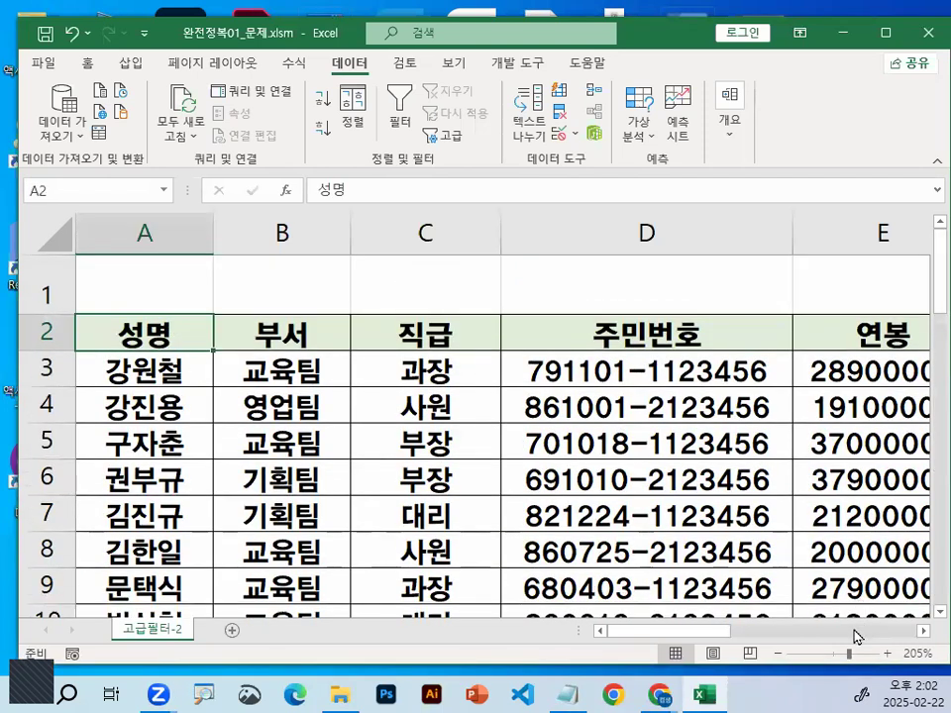
{"action": "left_click_drag", "start_coordinate": [712, 638], "coordinate": [790, 635]}
{"action": "left_click_drag", "start_coordinate": [620, 337], "coordinate": [750, 334]}
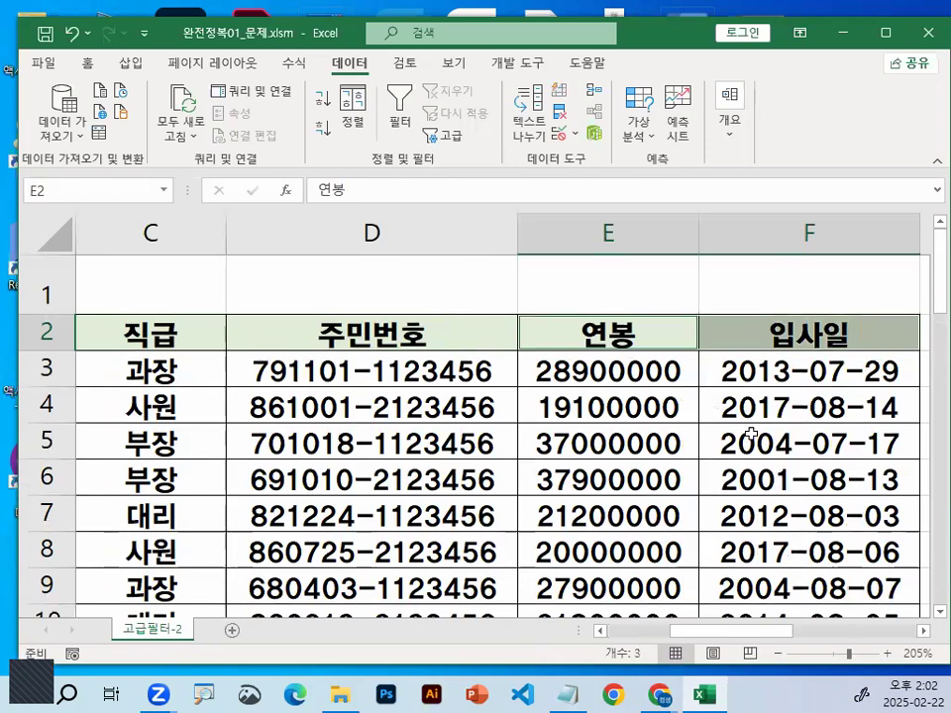
Select H5 and mark the output field names in H5:J5 with the annotation pen, clearing the markings at the end
{"action": "left_click", "coordinate": [912, 633]}
{"action": "left_click", "coordinate": [328, 442]}
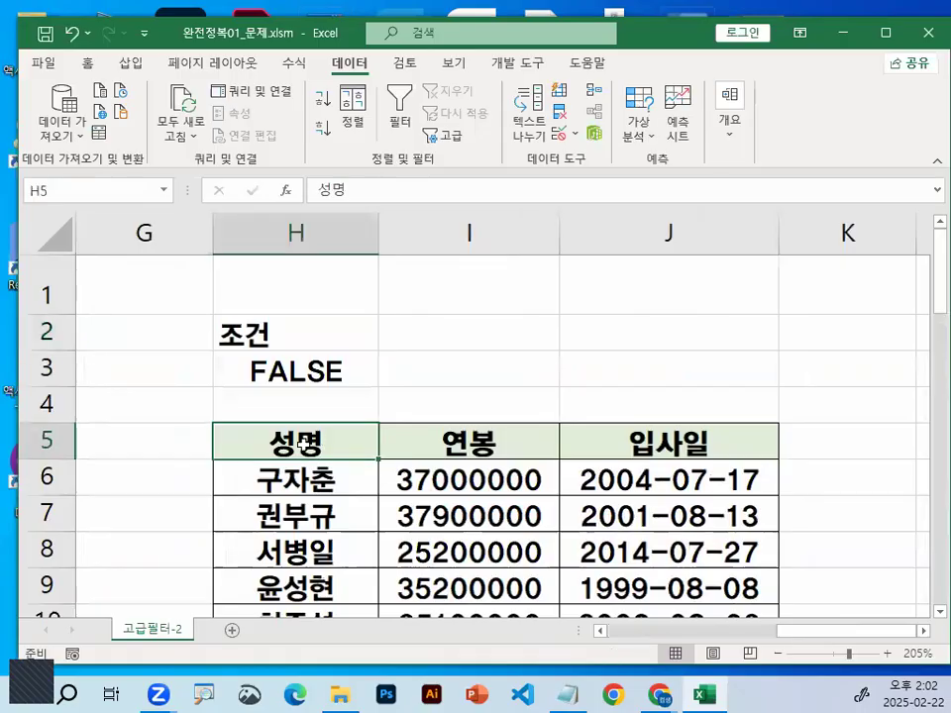
{"action": "left_click_drag", "start_coordinate": [304, 407], "coordinate": [359, 358]}
{"action": "left_click_drag", "start_coordinate": [153, 471], "coordinate": [949, 483]}
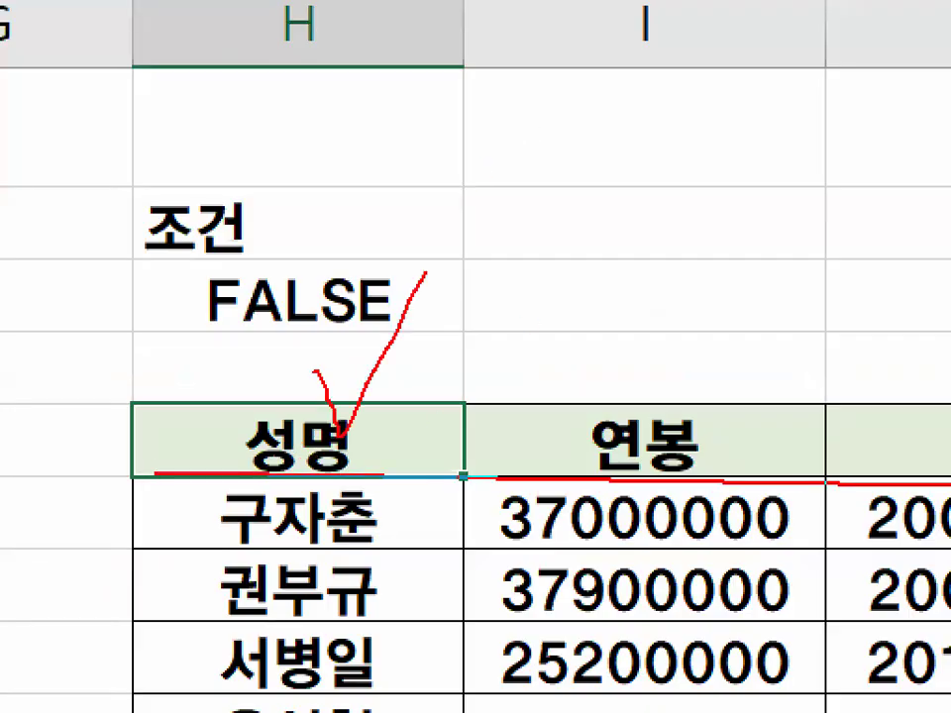
{"action": "key", "text": "Escape"}
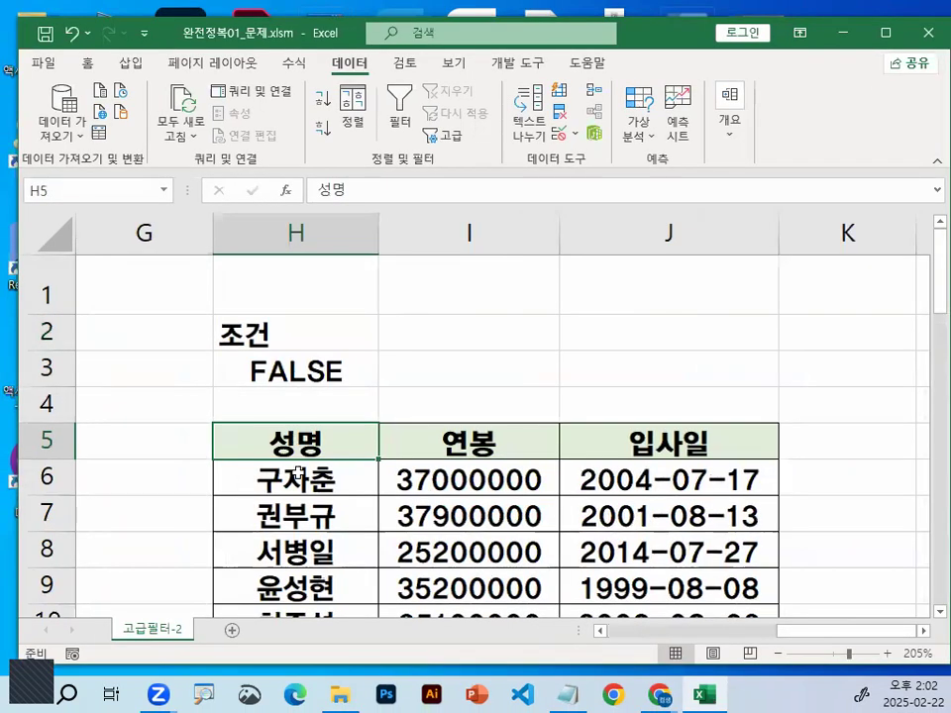
Open the Advanced Filter from a cell in the data list, choose 다른 장소에 복사 and circle that option
{"action": "left_click_drag", "start_coordinate": [834, 630], "coordinate": [594, 639]}
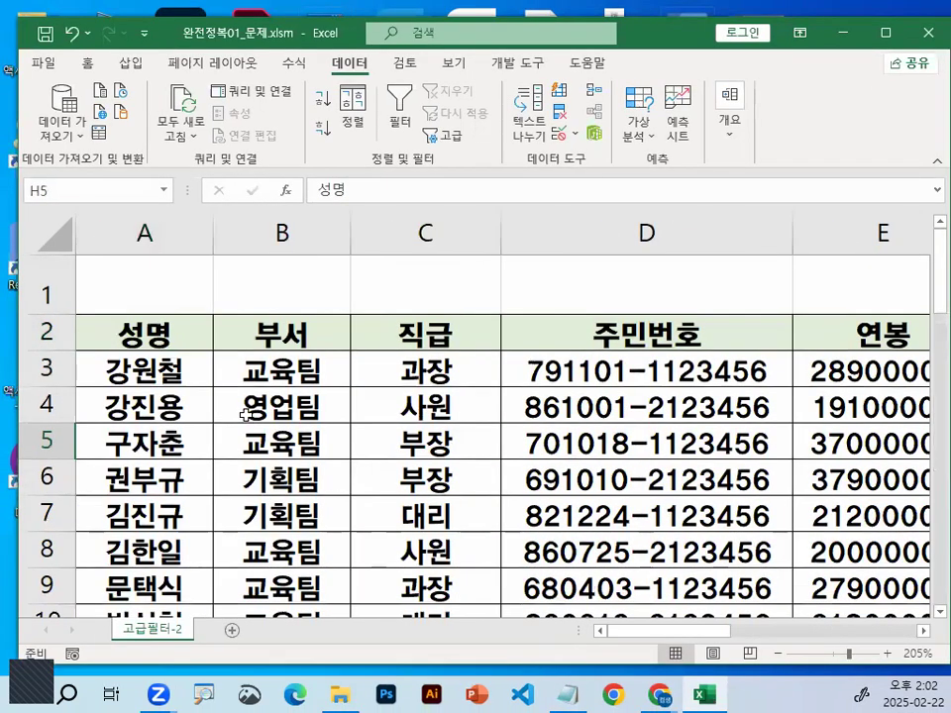
{"action": "left_click", "coordinate": [244, 414]}
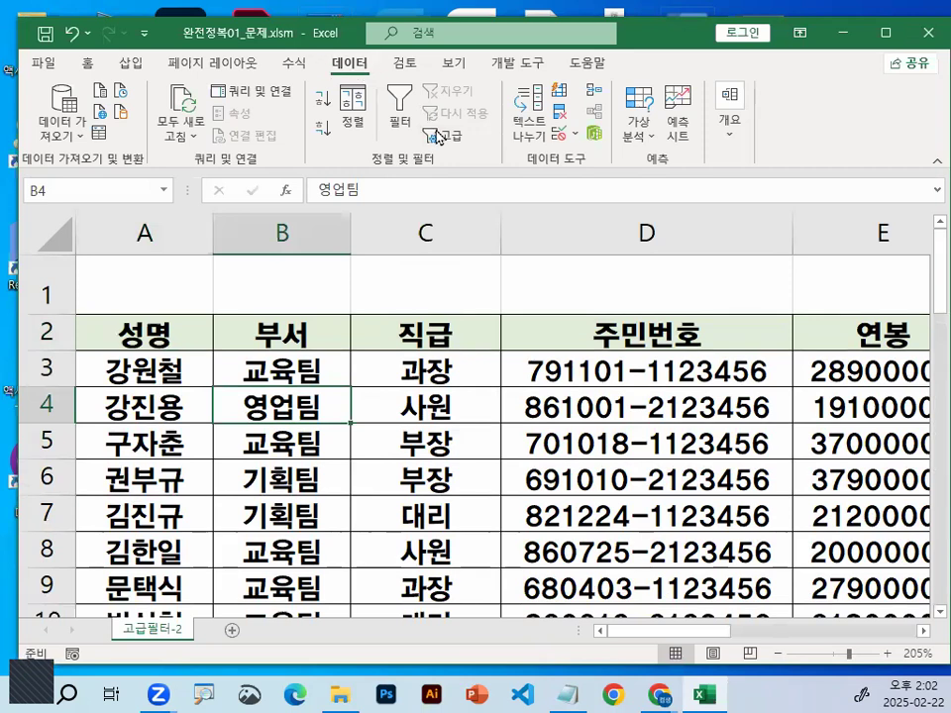
{"action": "left_click", "coordinate": [437, 137]}
{"action": "left_click", "coordinate": [354, 232]}
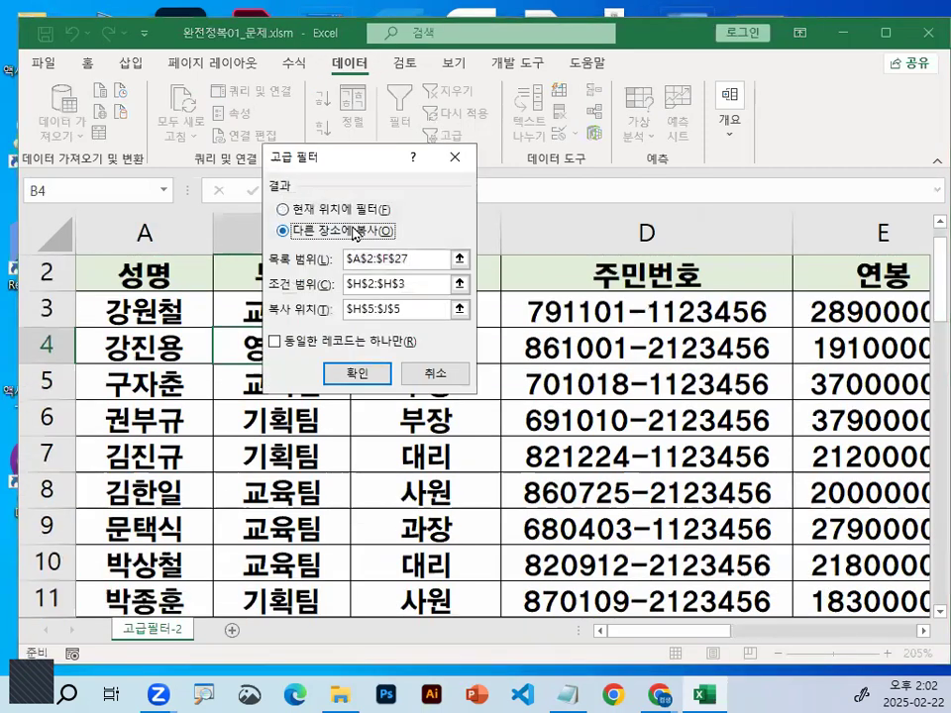
{"action": "key", "text": "ctrl+1"}
{"action": "left_click_drag", "start_coordinate": [359, 210], "coordinate": [365, 231]}
{"action": "key", "text": "Escape"}
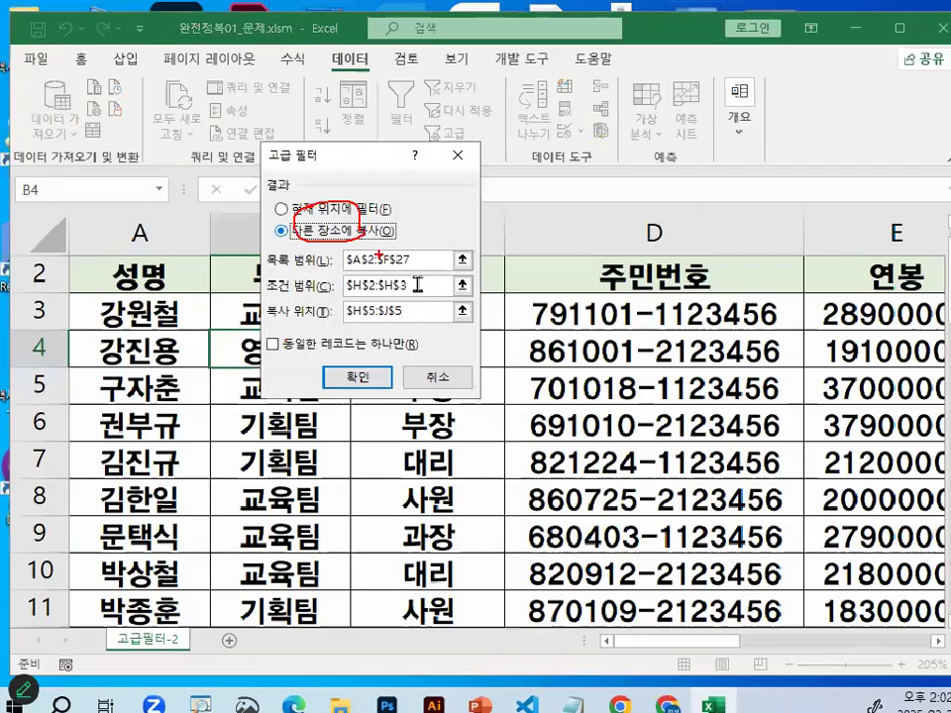
Check the filter's criteria range and its copy location against the H5:J5 headers, and cancel the dialog
{"action": "left_click", "coordinate": [417, 285]}
{"action": "key", "text": "ctrl+1"}
{"action": "mouse_move", "coordinate": [793, 304]}
{"action": "left_mouse_down"}
{"action": "mouse_move", "coordinate": [794, 317]}
{"action": "mouse_move", "coordinate": [642, 161]}
{"action": "mouse_move", "coordinate": [782, 284]}
{"action": "left_mouse_up"}
{"action": "key", "text": "Escape"}
{"action": "left_click", "coordinate": [416, 314]}
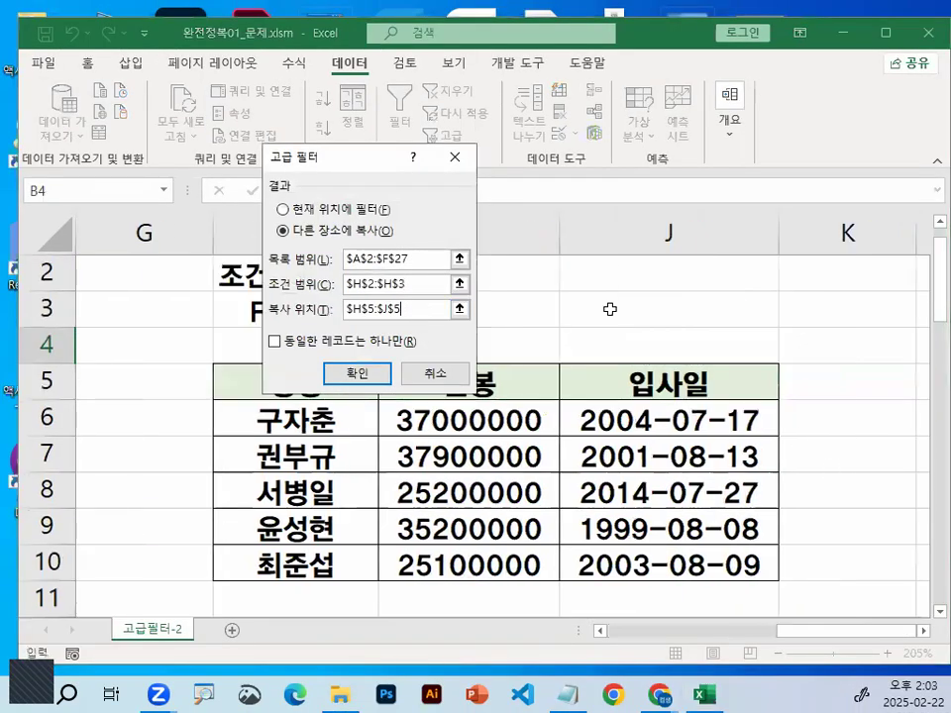
{"action": "left_click_drag", "start_coordinate": [383, 169], "coordinate": [308, 66]}
{"action": "key", "text": "ctrl+1"}
{"action": "left_click_drag", "start_coordinate": [244, 403], "coordinate": [586, 399]}
{"action": "left_click_drag", "start_coordinate": [949, 397], "coordinate": [949, 404]}
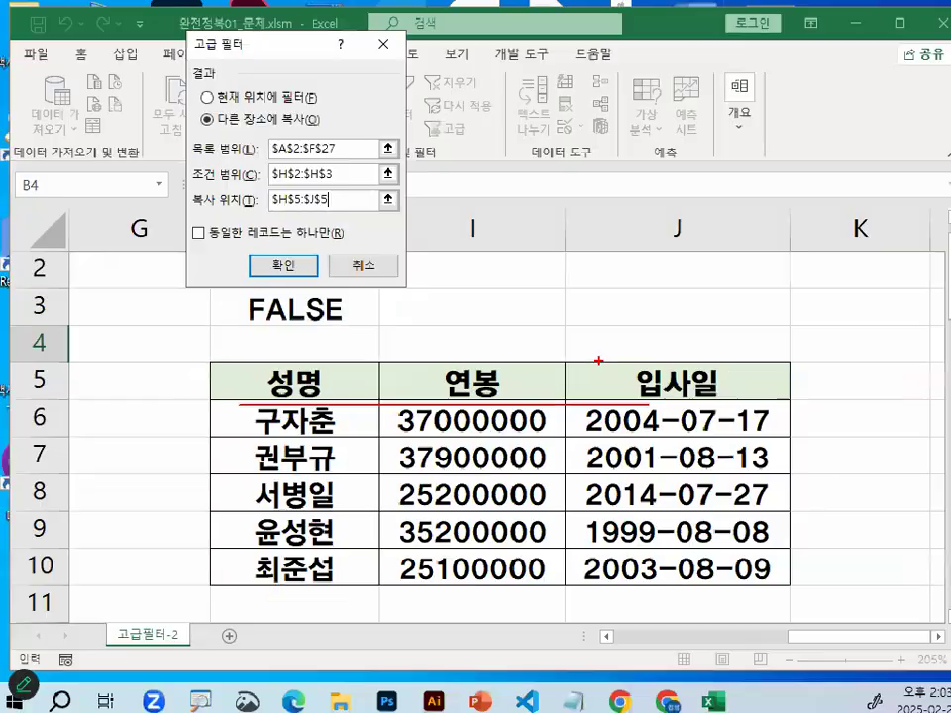
{"action": "key", "text": "Escape"}
{"action": "left_click", "coordinate": [356, 282]}
Highlight the extracted records in H6:J10 to review them
{"action": "left_click_drag", "start_coordinate": [340, 418], "coordinate": [684, 560]}
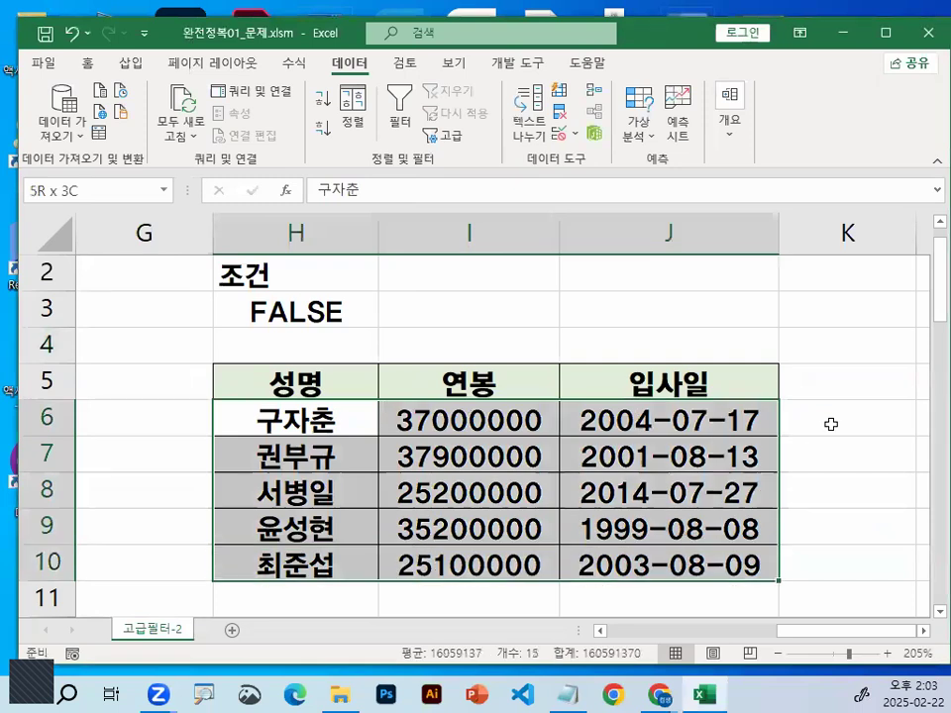
{"action": "left_click", "coordinate": [806, 420]}
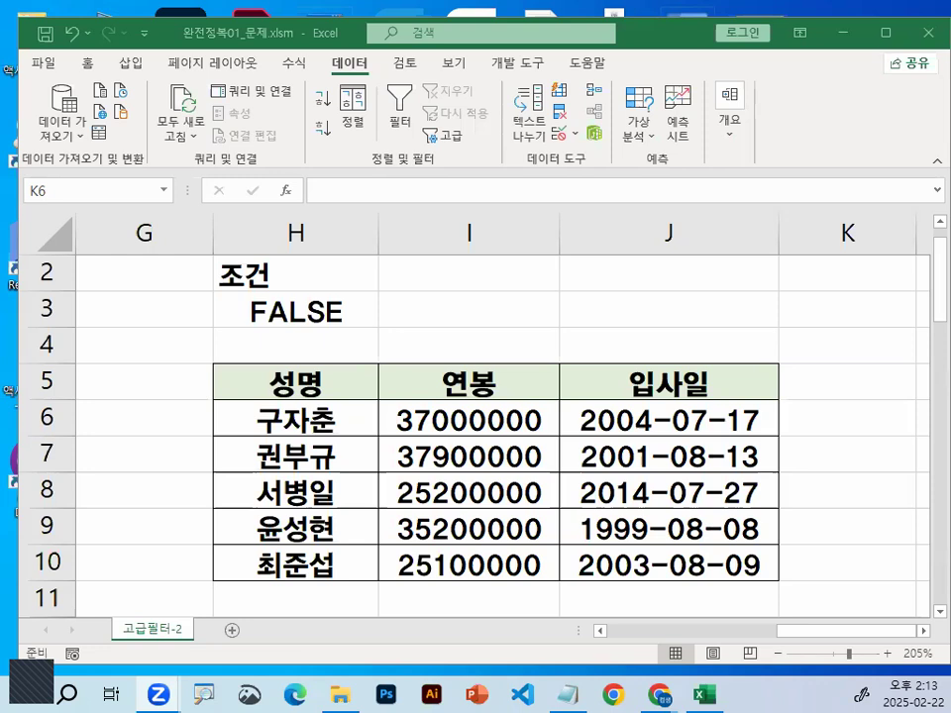
Close the 완전정복01_문제.xlsm workbook without saving the changes
{"action": "left_click", "coordinate": [436, 337]}
{"action": "left_click", "coordinate": [42, 67]}
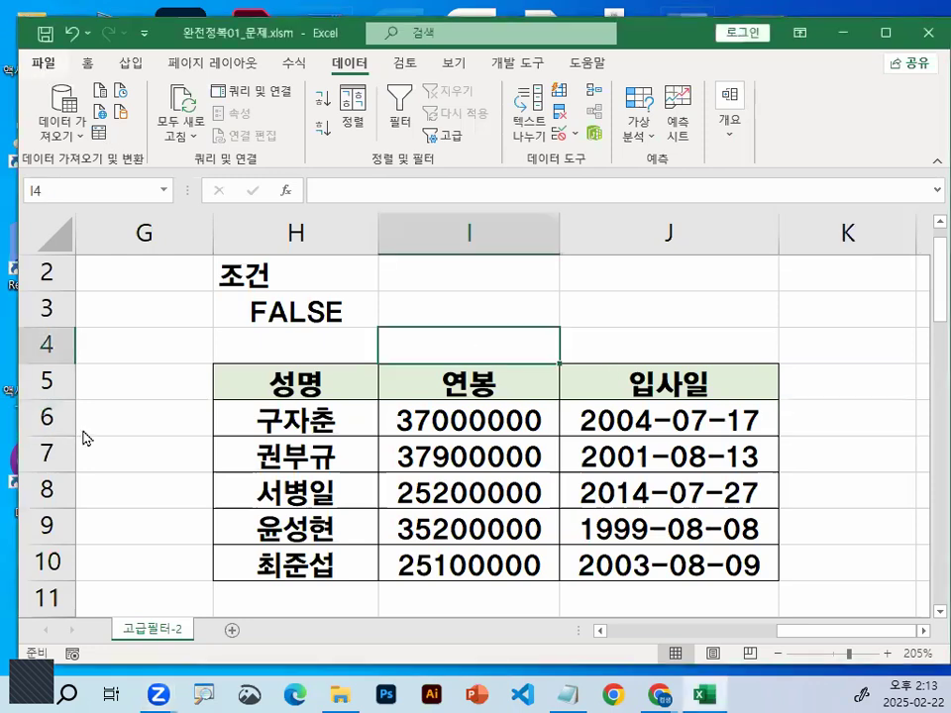
{"action": "left_click", "coordinate": [84, 551]}
{"action": "left_click", "coordinate": [458, 399]}
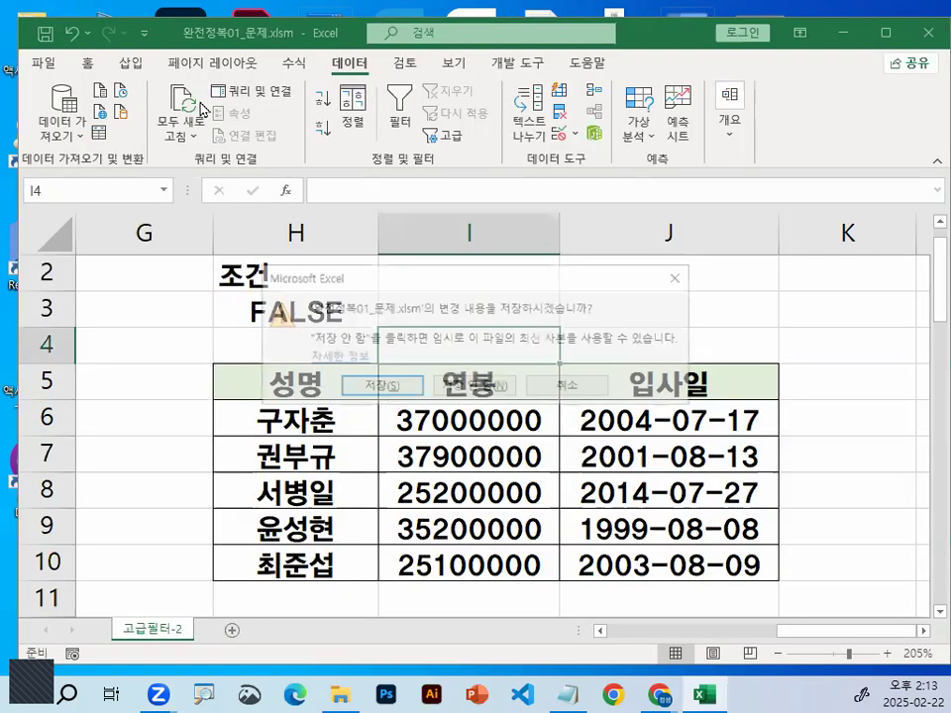
Open the practice workbook 완전정복02_문제.xlsm from the 1장_출제유형01 folder, underlining its file name
{"action": "left_click", "coordinate": [48, 65]}
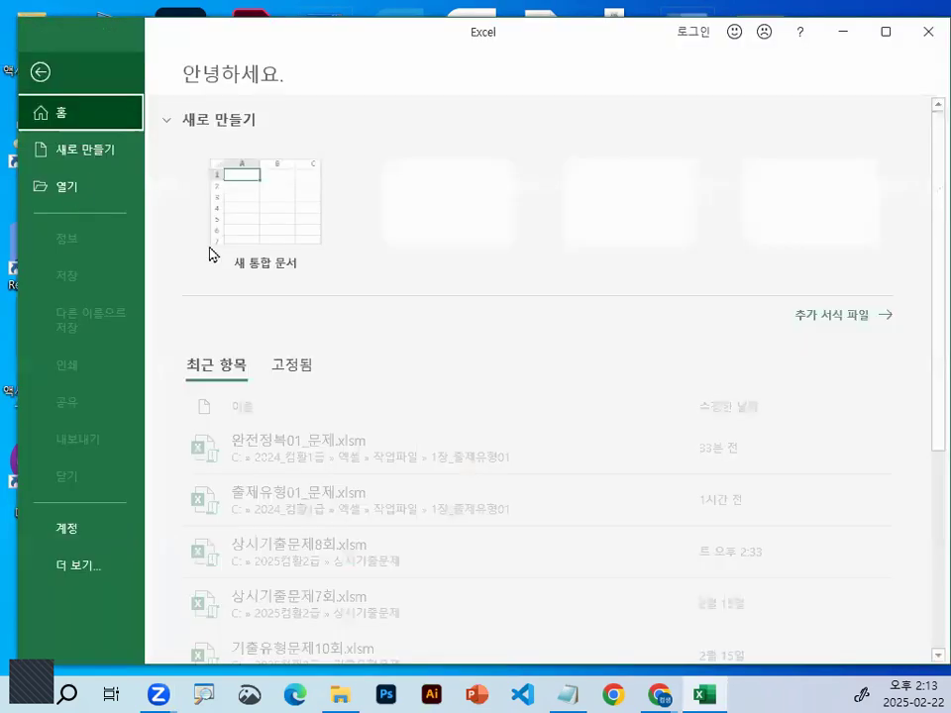
{"action": "key", "text": "ctrl+o"}
{"action": "left_click", "coordinate": [276, 327]}
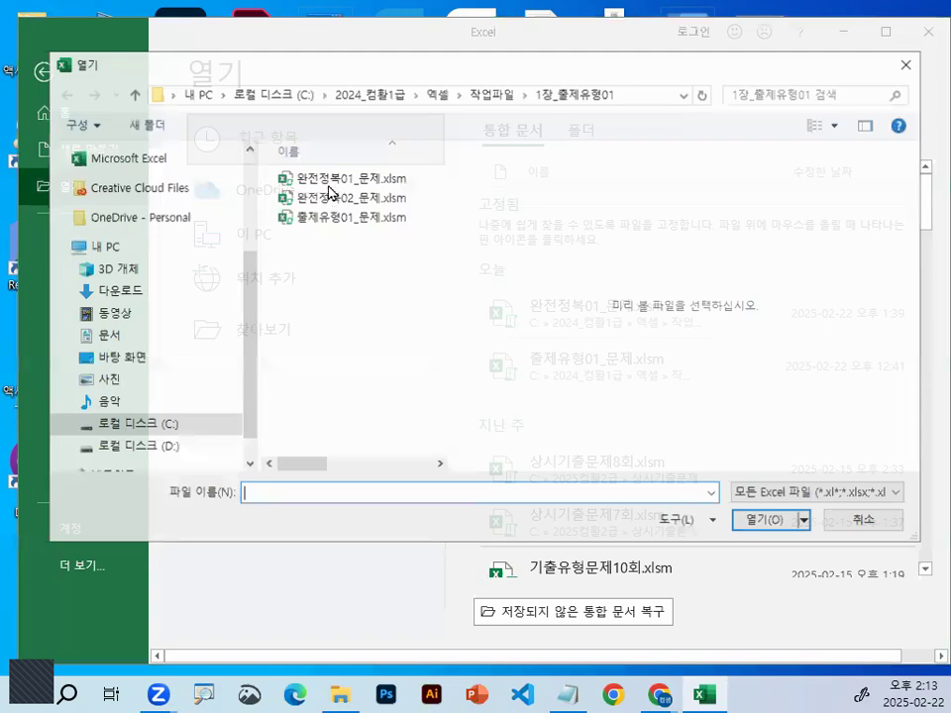
{"action": "left_click", "coordinate": [297, 201]}
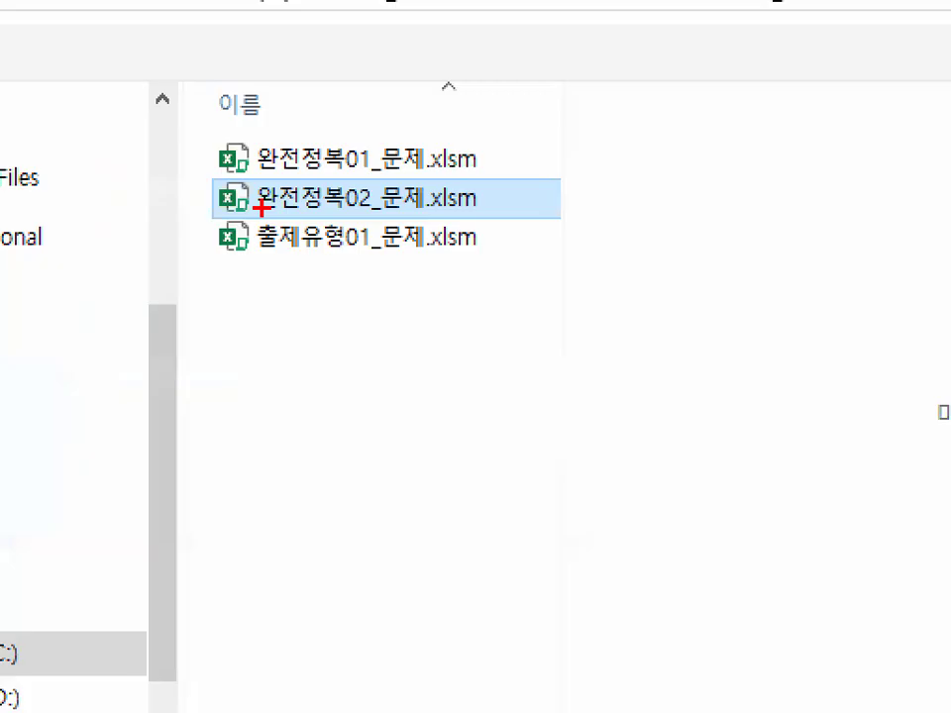
{"action": "left_click_drag", "start_coordinate": [255, 208], "coordinate": [490, 208]}
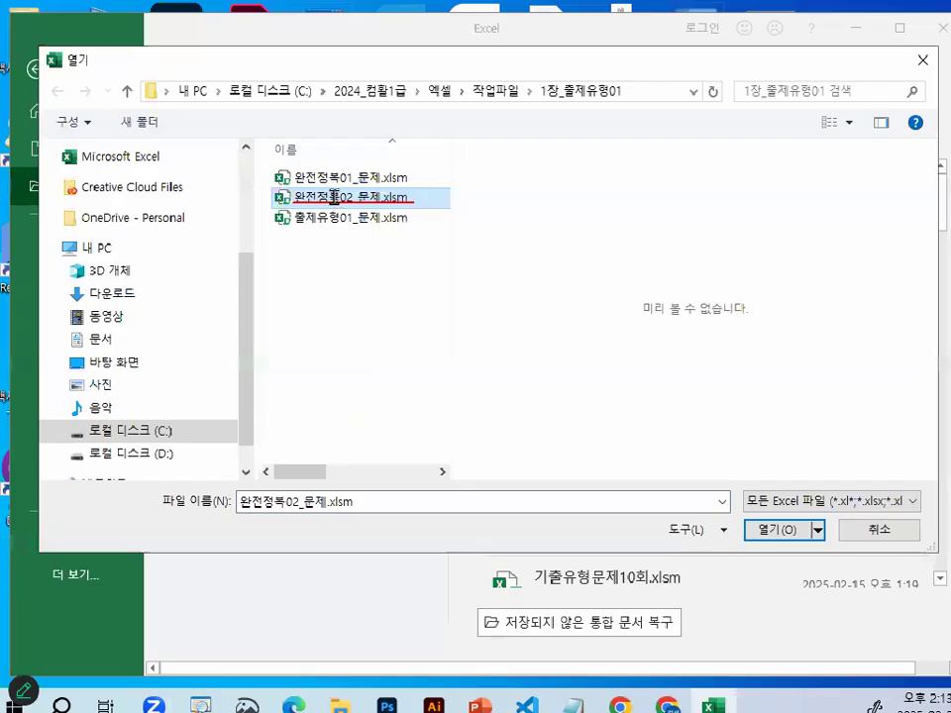
{"action": "double_click", "coordinate": [323, 206]}
Change the font of the entire 고급필터-3 sheet to a견고딕
{"action": "left_click", "coordinate": [254, 408]}
{"action": "scroll", "coordinate": [254, 407], "scroll_direction": "up", "scroll_amount": 3, "text": "ctrl"}
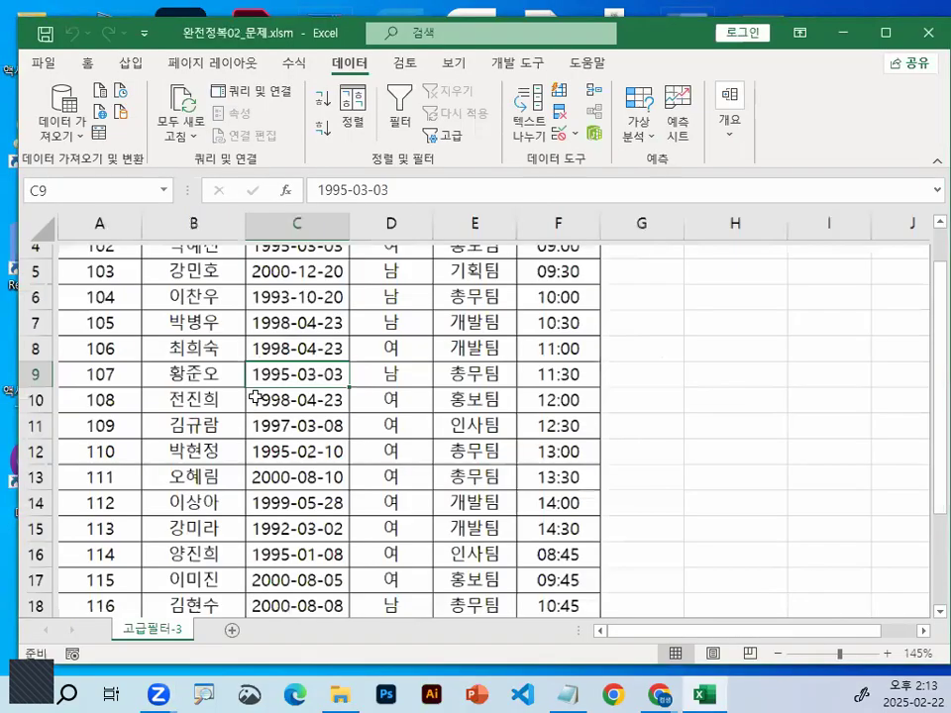
{"action": "scroll", "coordinate": [255, 398], "scroll_direction": "up", "scroll_amount": 1, "text": "ctrl"}
{"action": "left_click", "coordinate": [35, 228]}
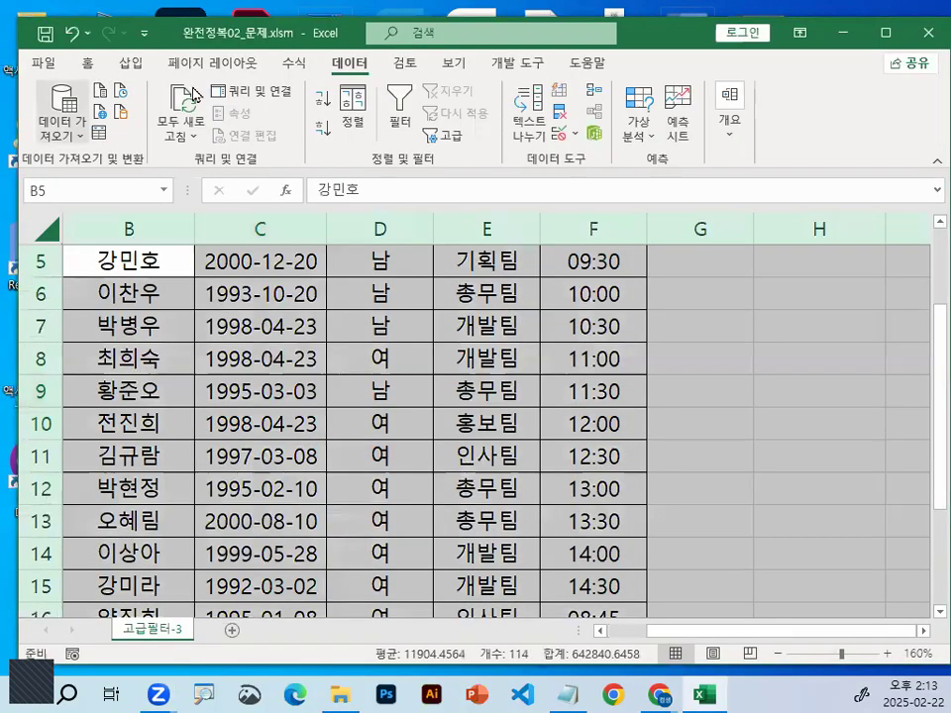
{"action": "left_click", "coordinate": [87, 63]}
{"action": "left_click", "coordinate": [278, 100]}
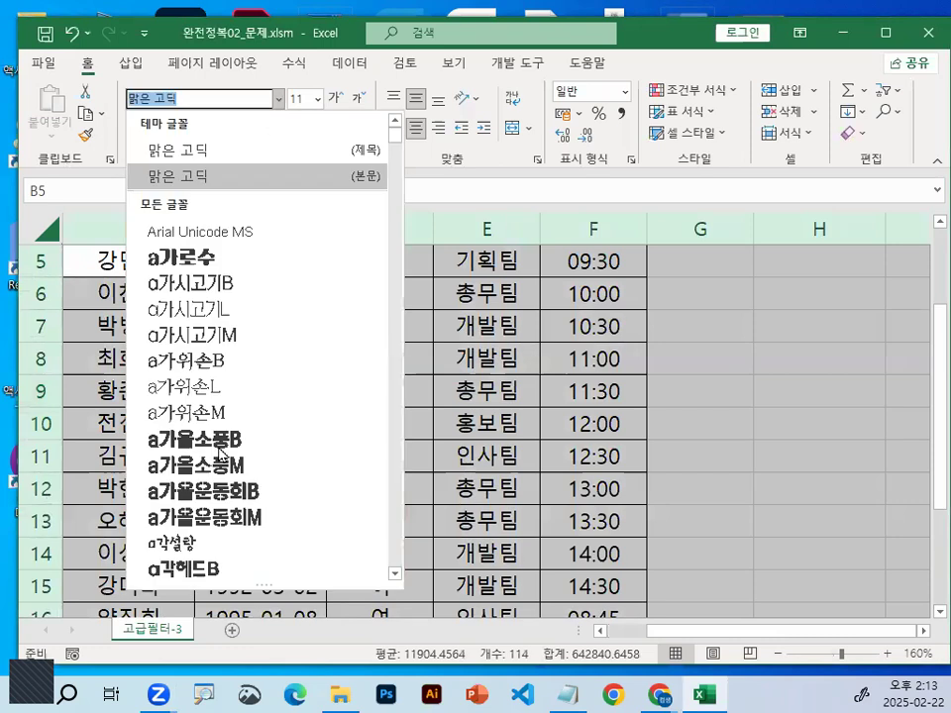
{"action": "scroll", "coordinate": [220, 453], "scroll_direction": "down", "scroll_amount": 1}
{"action": "scroll", "coordinate": [220, 454], "scroll_direction": "down", "scroll_amount": 2}
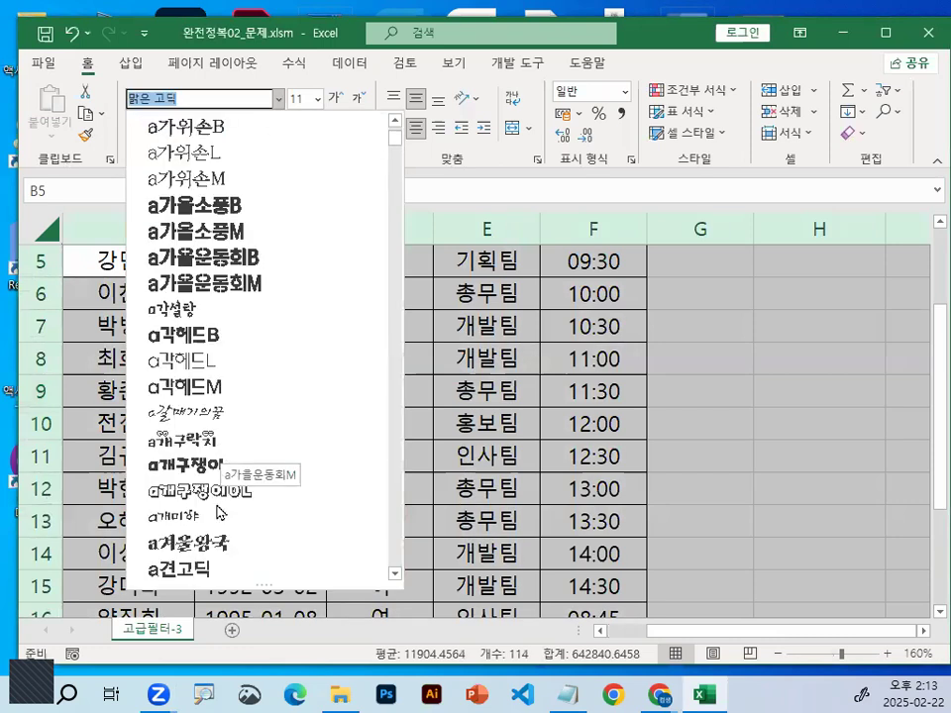
{"action": "scroll", "coordinate": [219, 500], "scroll_direction": "down", "scroll_amount": 1}
{"action": "key", "text": "Return"}
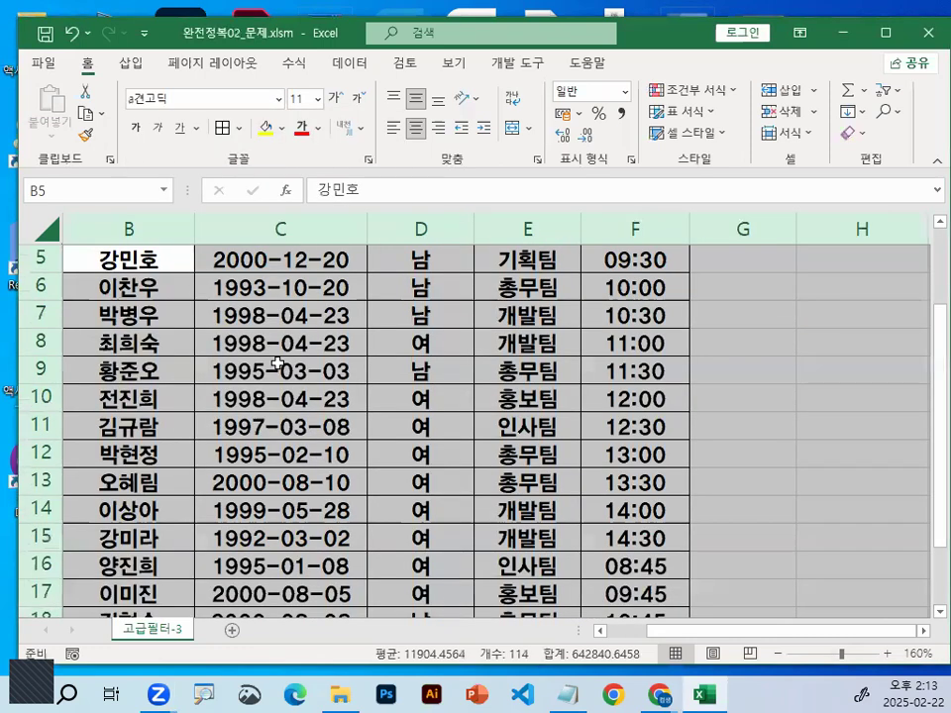
Examine the 생년월일 entry in C3, marking its year, month and day parts and circling the year
{"action": "left_click", "coordinate": [277, 364]}
{"action": "scroll", "coordinate": [278, 364], "scroll_direction": "up", "scroll_amount": 1}
{"action": "scroll", "coordinate": [277, 364], "scroll_direction": "up", "scroll_amount": 3}
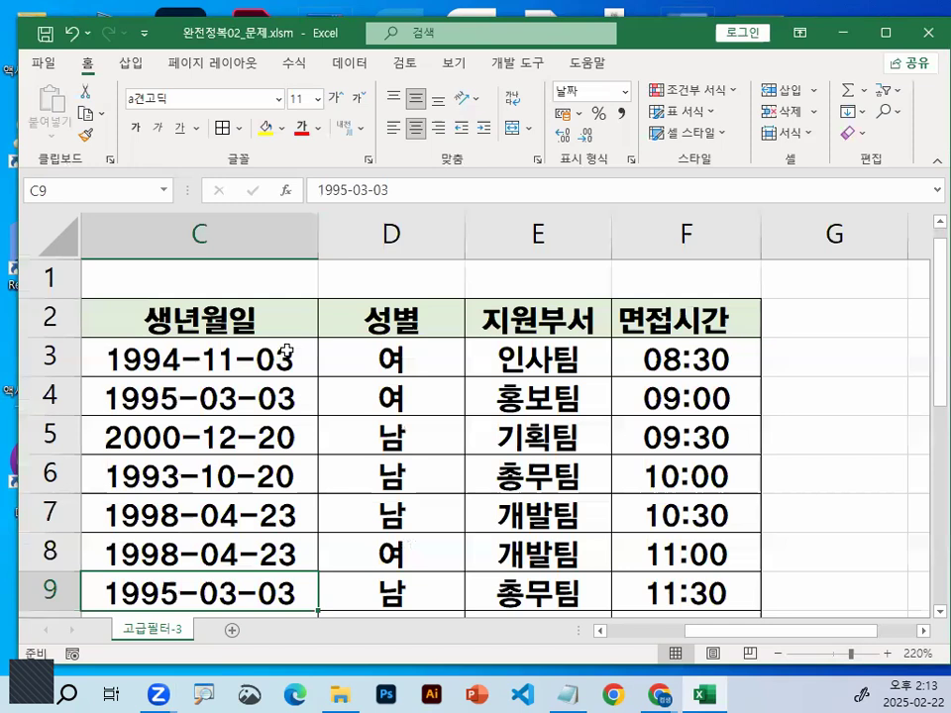
{"action": "left_click", "coordinate": [286, 353]}
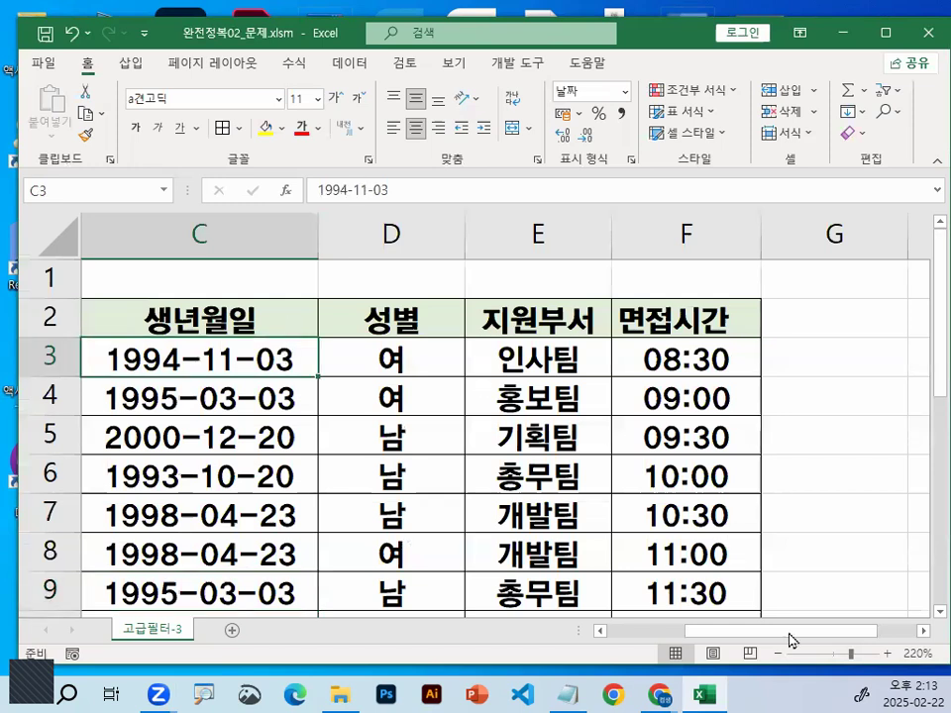
{"action": "scroll", "coordinate": [515, 374], "scroll_direction": "left", "scroll_amount": 2}
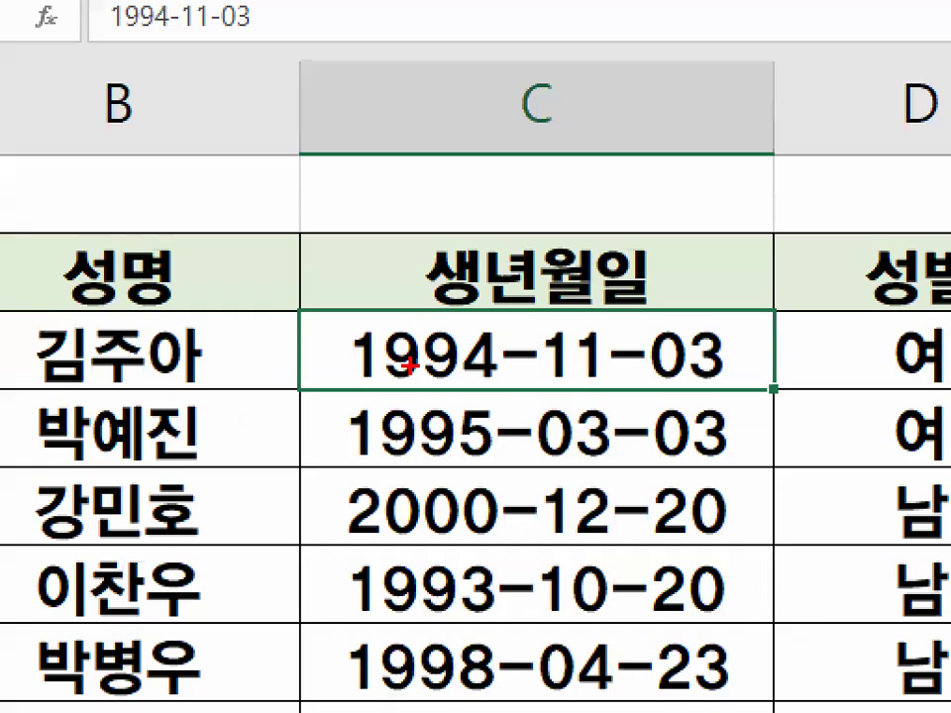
{"action": "left_click_drag", "start_coordinate": [397, 341], "coordinate": [467, 308]}
{"action": "left_click_drag", "start_coordinate": [567, 302], "coordinate": [634, 307]}
{"action": "left_click_drag", "start_coordinate": [693, 309], "coordinate": [733, 293]}
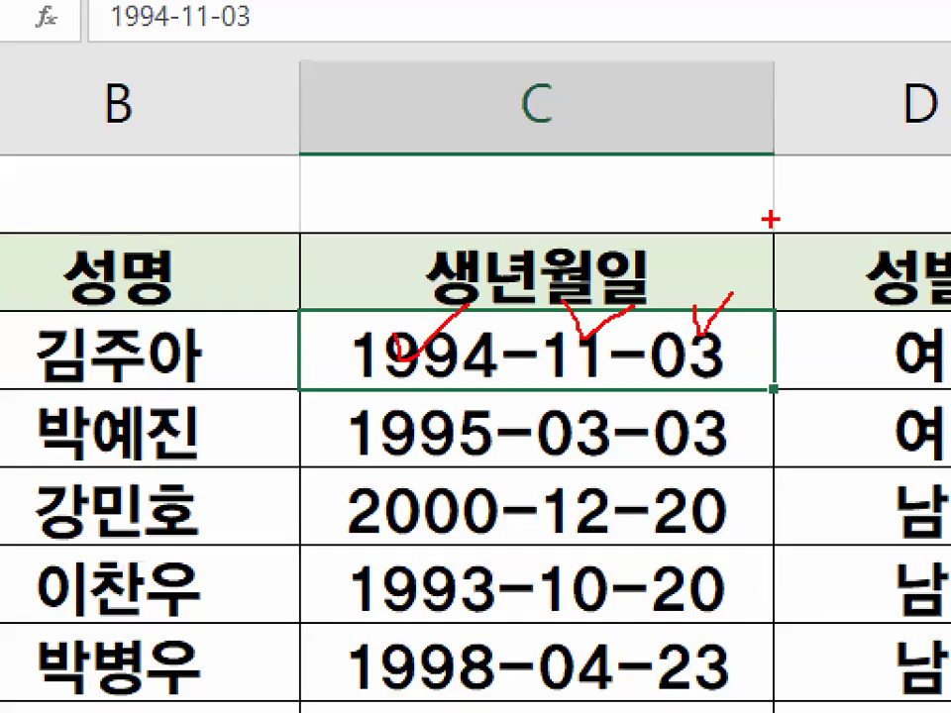
{"action": "left_click_drag", "start_coordinate": [500, 322], "coordinate": [505, 374]}
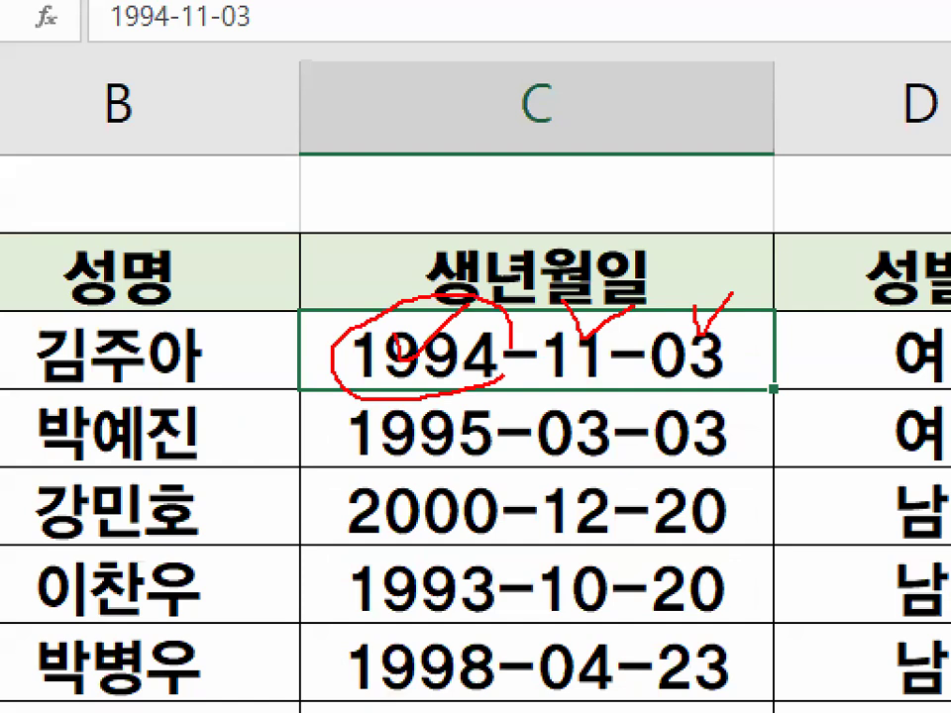
{"action": "left_click_drag", "start_coordinate": [461, 283], "coordinate": [424, 325]}
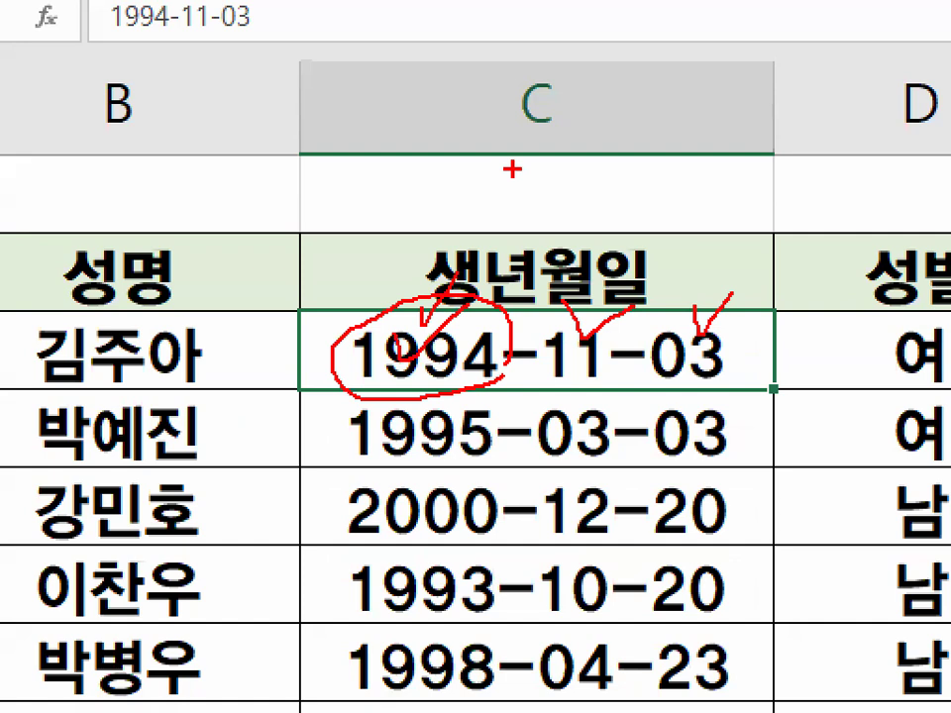
{"action": "key", "text": "Escape"}
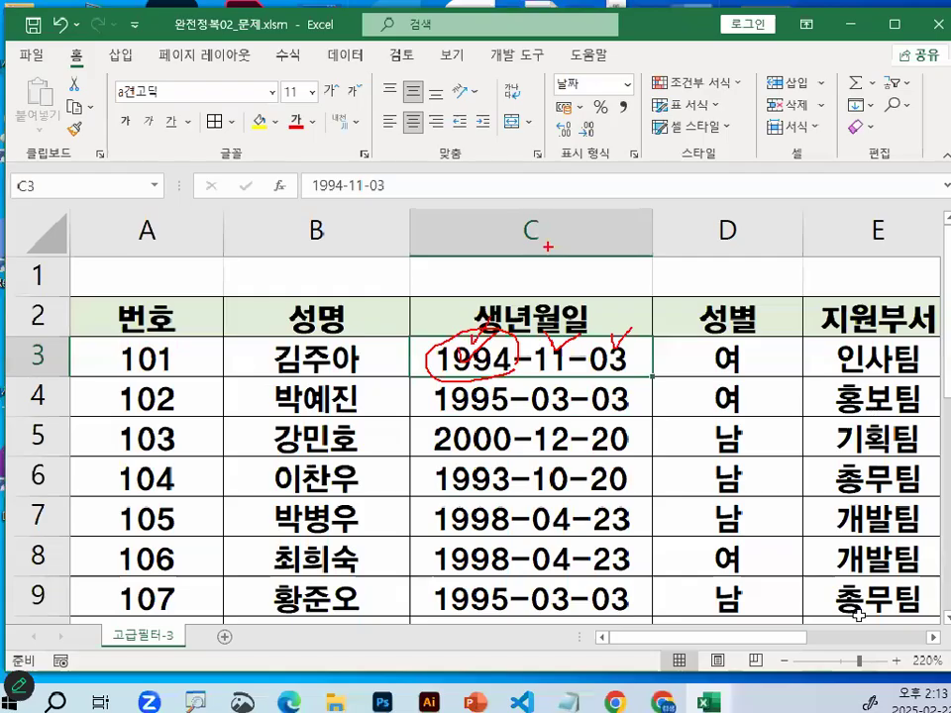
Set the 면접시간 value in F3 to 12:00
{"action": "left_click", "coordinate": [923, 633]}
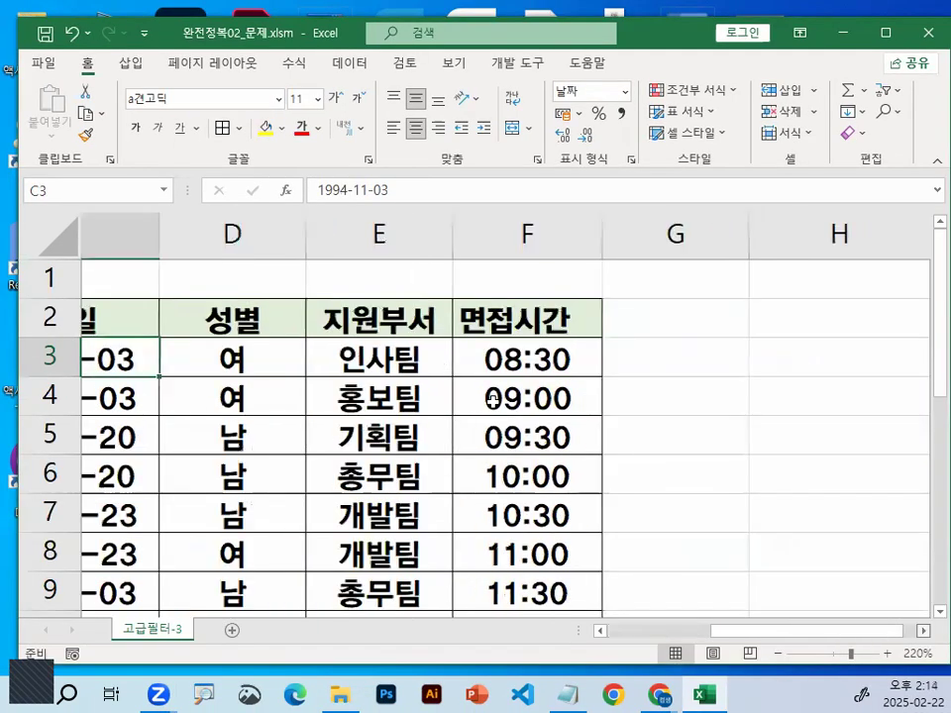
{"action": "left_click", "coordinate": [488, 363]}
{"action": "key", "text": "ctrl+1"}
{"action": "left_click", "coordinate": [470, 386]}
{"action": "left_click_drag", "start_coordinate": [578, 366], "coordinate": [569, 352]}
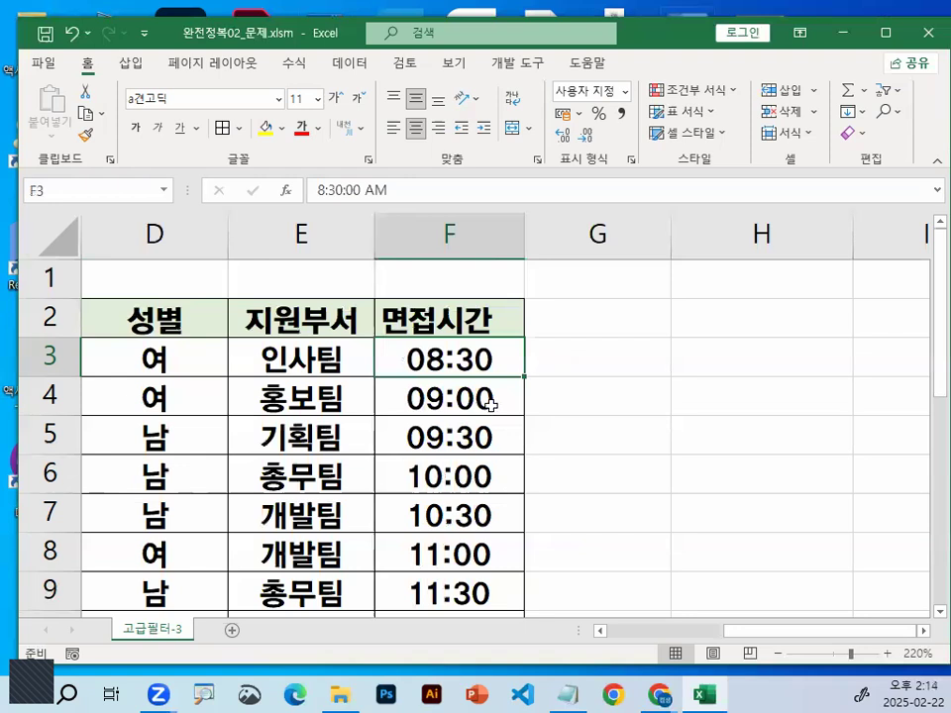
{"action": "type", "text": "12"}
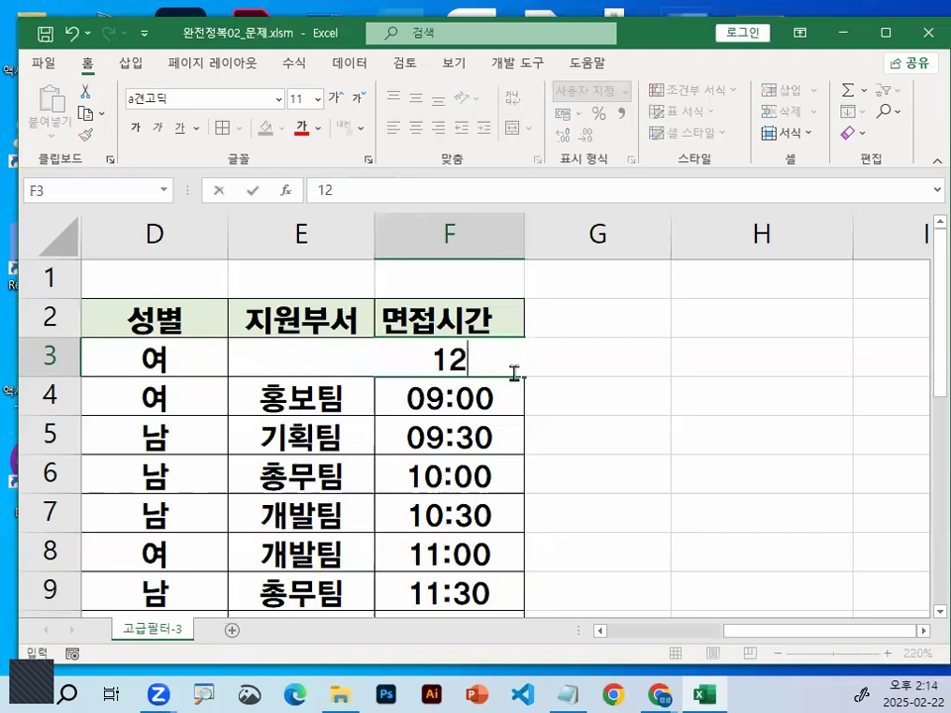
{"action": "type", "text": ":00"}
{"action": "key", "text": "Return"}
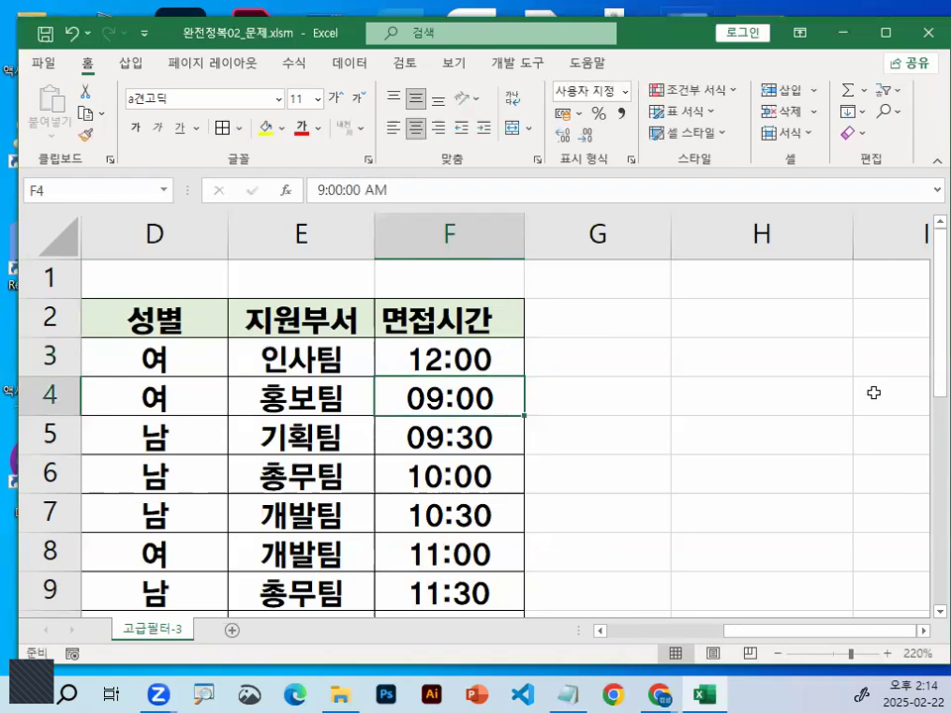
Start a formula in G3 that references the interview time in F3
{"action": "left_click", "coordinate": [568, 358]}
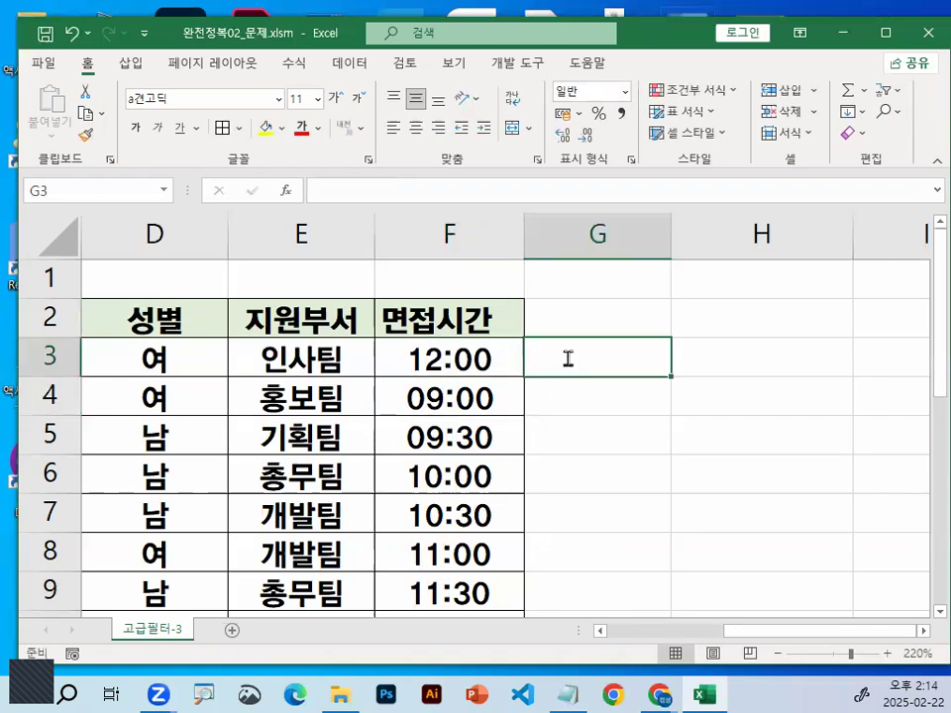
{"action": "type", "text": "="}
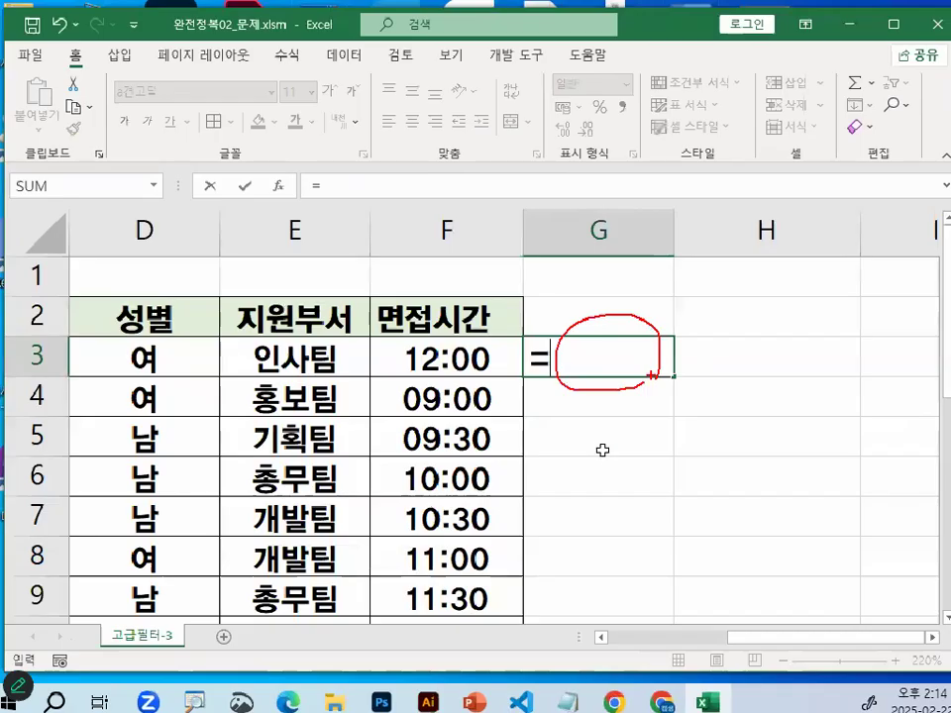
{"action": "key", "text": "Left"}
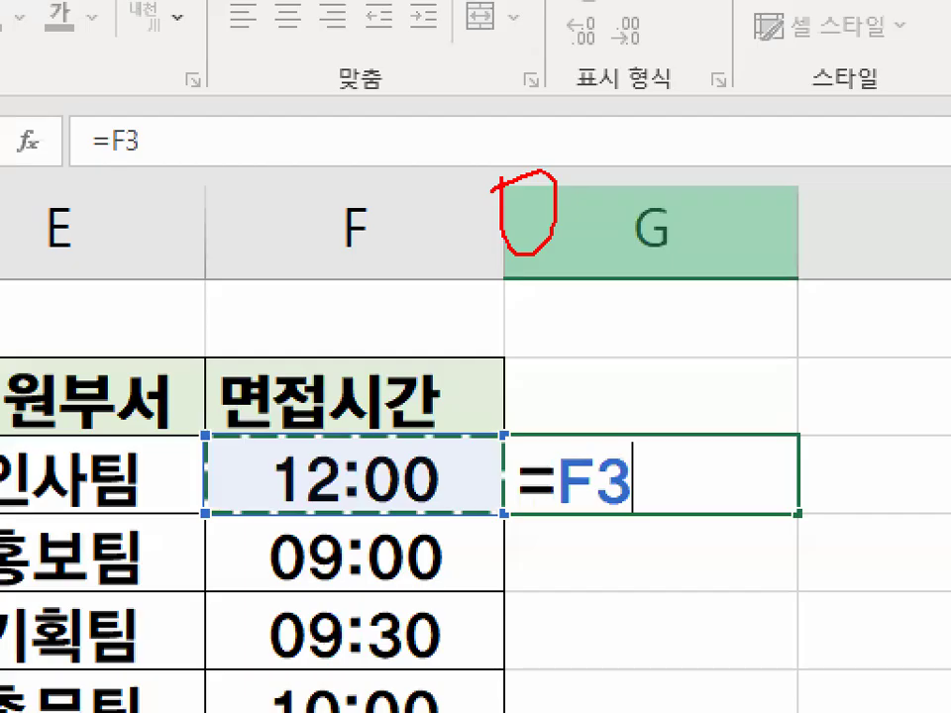
Annotate 이후 with the >= operator above the formula, add <= for contrast, circle 이후 and >=, and clear the marks
{"action": "mouse_move", "coordinate": [582, 281]}
{"action": "left_mouse_down"}
{"action": "mouse_move", "coordinate": [592, 155]}
{"action": "mouse_move", "coordinate": [654, 159]}
{"action": "left_mouse_up"}
{"action": "left_click_drag", "start_coordinate": [615, 166], "coordinate": [644, 184]}
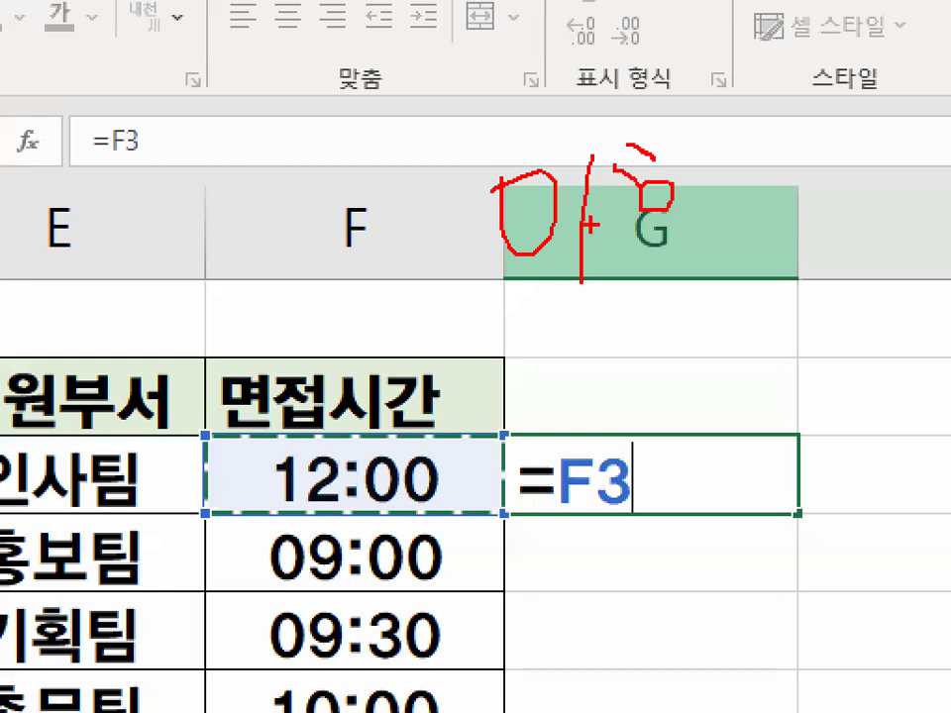
{"action": "left_click_drag", "start_coordinate": [591, 226], "coordinate": [726, 228]}
{"action": "left_click_drag", "start_coordinate": [660, 229], "coordinate": [656, 279]}
{"action": "left_click_drag", "start_coordinate": [568, 323], "coordinate": [607, 416]}
{"action": "left_click_drag", "start_coordinate": [644, 342], "coordinate": [715, 340]}
{"action": "left_click_drag", "start_coordinate": [642, 369], "coordinate": [735, 367]}
{"action": "mouse_move", "coordinate": [265, 179]}
{"action": "left_mouse_down"}
{"action": "mouse_move", "coordinate": [188, 253]}
{"action": "mouse_move", "coordinate": [266, 320]}
{"action": "left_mouse_up"}
{"action": "left_click_drag", "start_coordinate": [287, 225], "coordinate": [374, 224]}
{"action": "left_click_drag", "start_coordinate": [289, 261], "coordinate": [369, 262]}
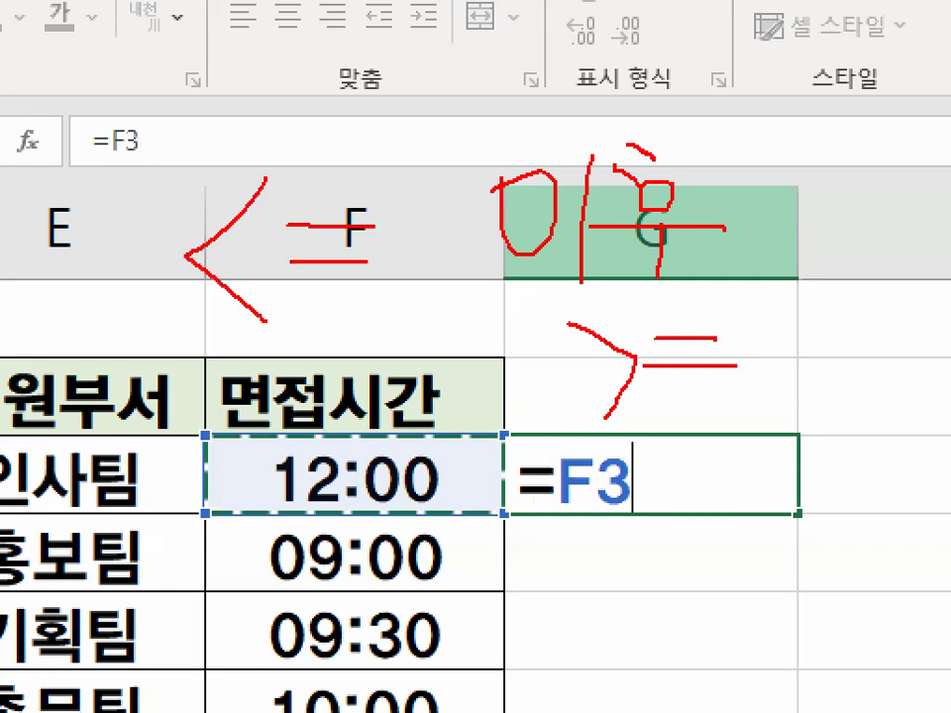
{"action": "left_click_drag", "start_coordinate": [741, 256], "coordinate": [751, 382]}
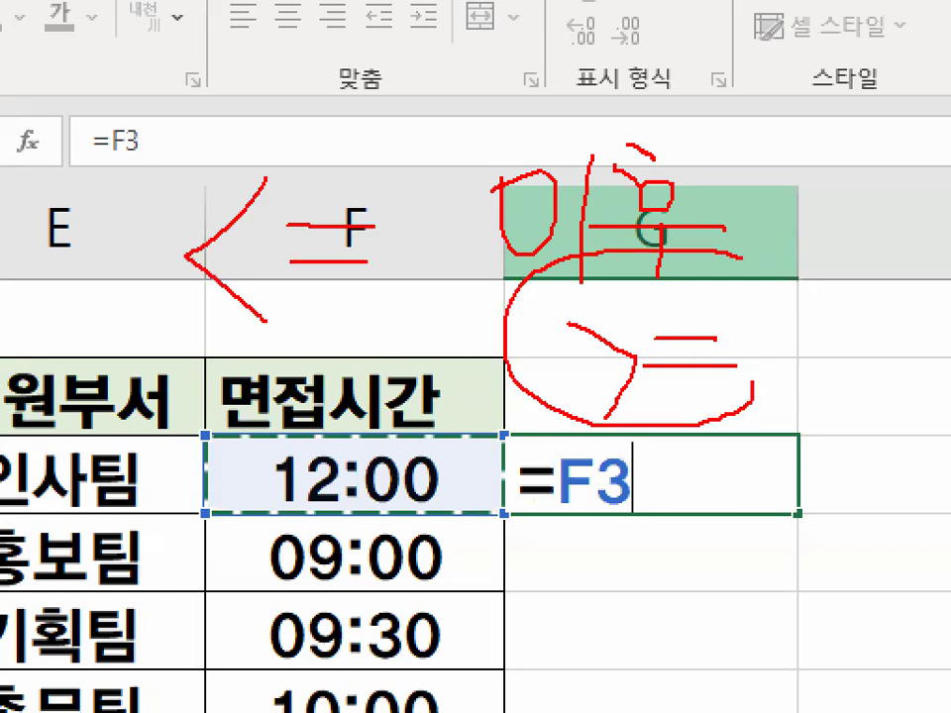
{"action": "left_click_drag", "start_coordinate": [584, 254], "coordinate": [779, 351]}
{"action": "left_click_drag", "start_coordinate": [719, 259], "coordinate": [694, 233]}
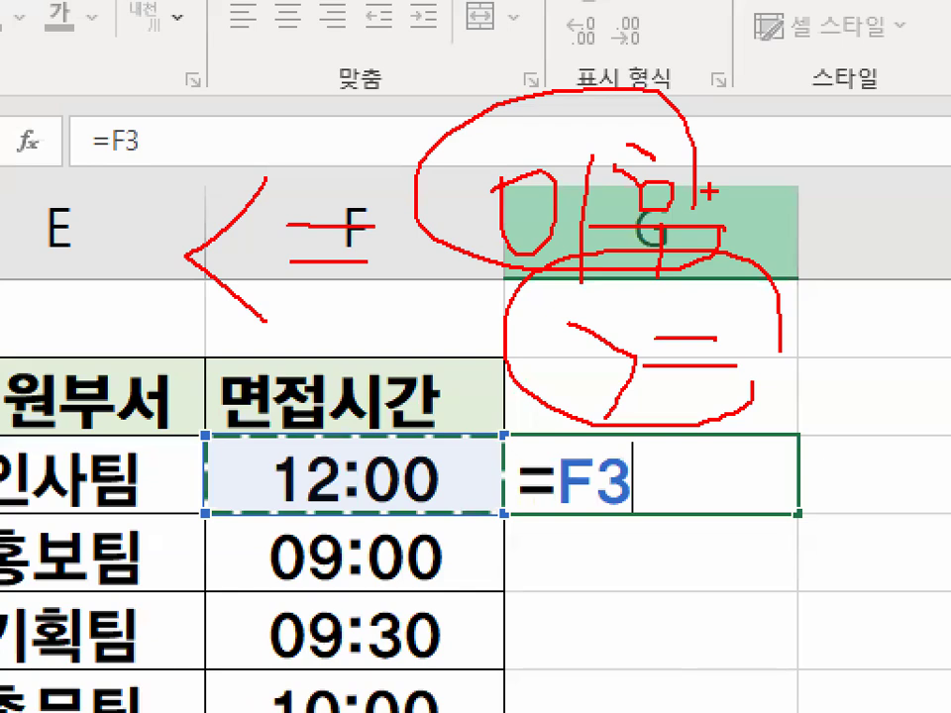
{"action": "key", "text": "Escape"}
Extend the G3 formula to =F3>=12 and circle the time in F3 and the 12 it is compared with
{"action": "type", "text": ">="}
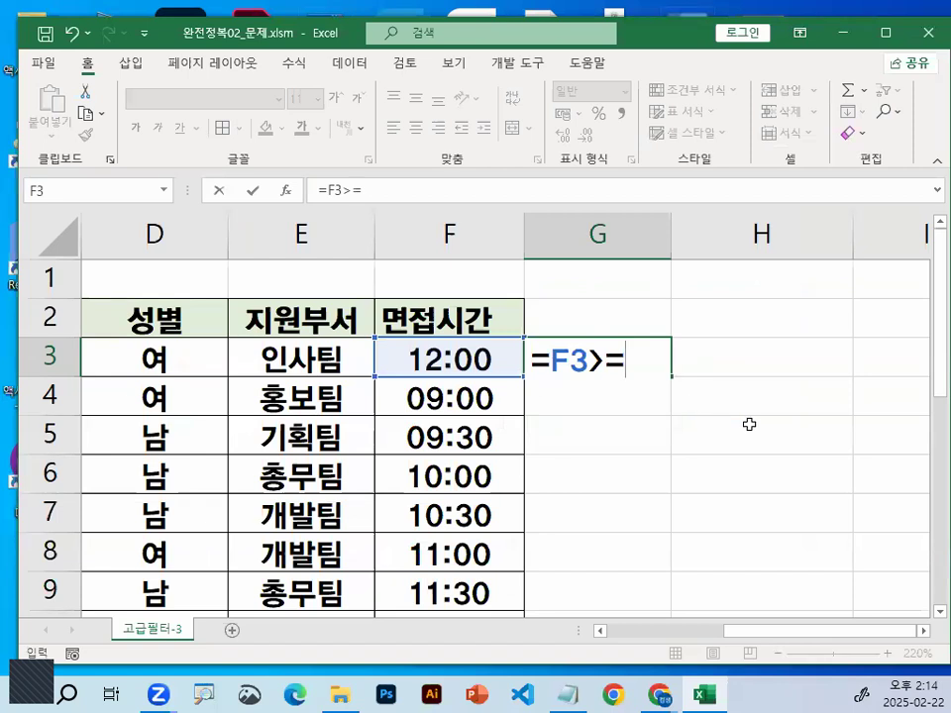
{"action": "type", "text": "12"}
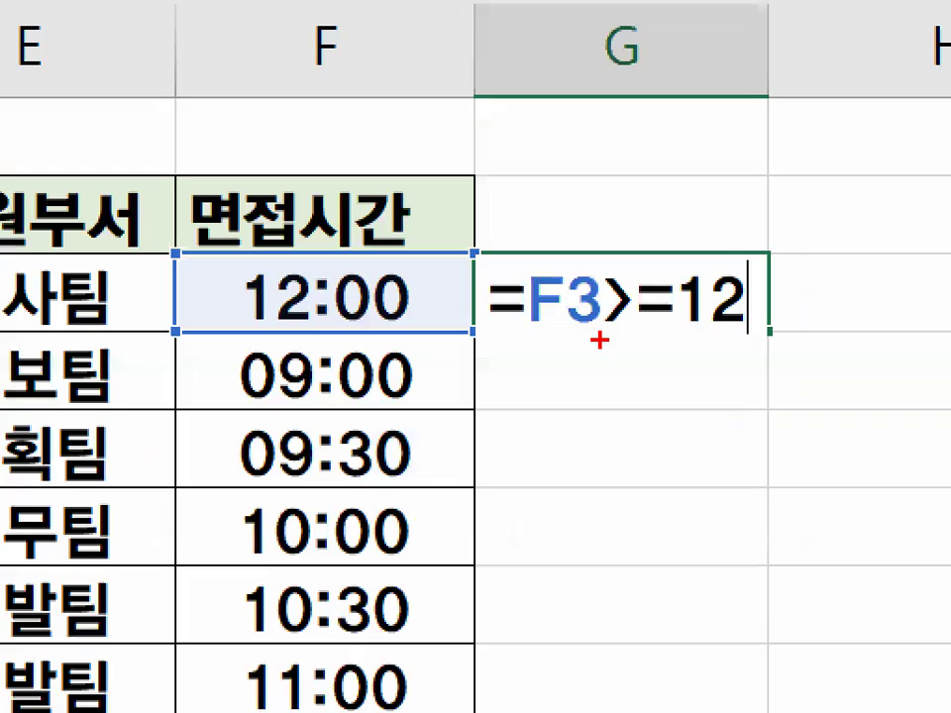
{"action": "mouse_move", "coordinate": [290, 325]}
{"action": "left_mouse_down"}
{"action": "mouse_move", "coordinate": [389, 319]}
{"action": "mouse_move", "coordinate": [283, 327]}
{"action": "left_mouse_up"}
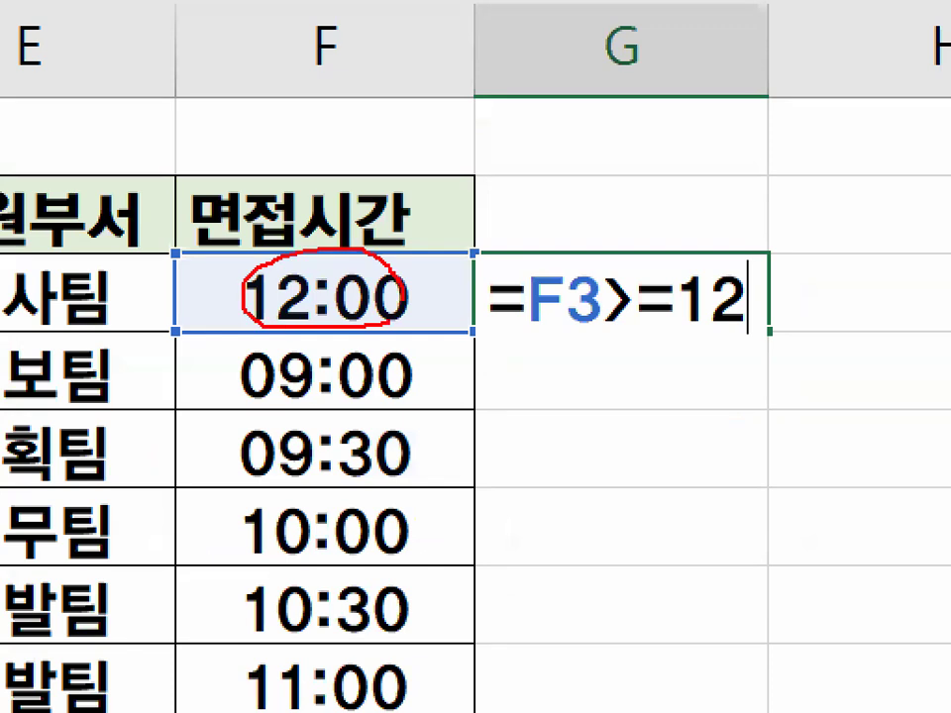
{"action": "left_click_drag", "start_coordinate": [739, 280], "coordinate": [777, 318]}
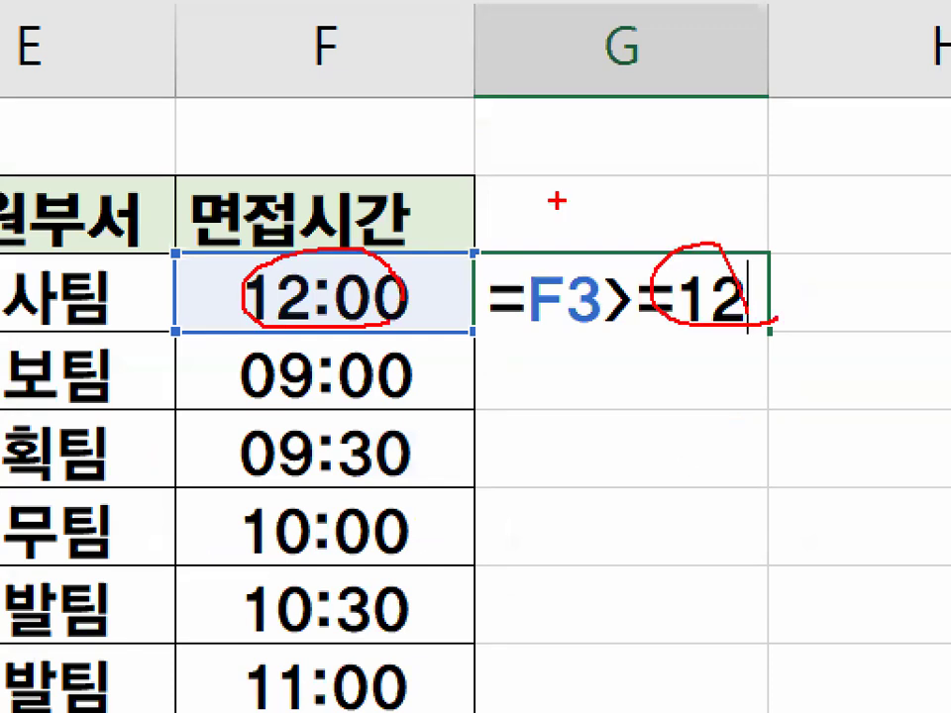
Sketch the mismatched comparison 가>=100 above the formula, underline both sides, tick the time in F3, and clear the marks
{"action": "left_click_drag", "start_coordinate": [444, 125], "coordinate": [477, 174]}
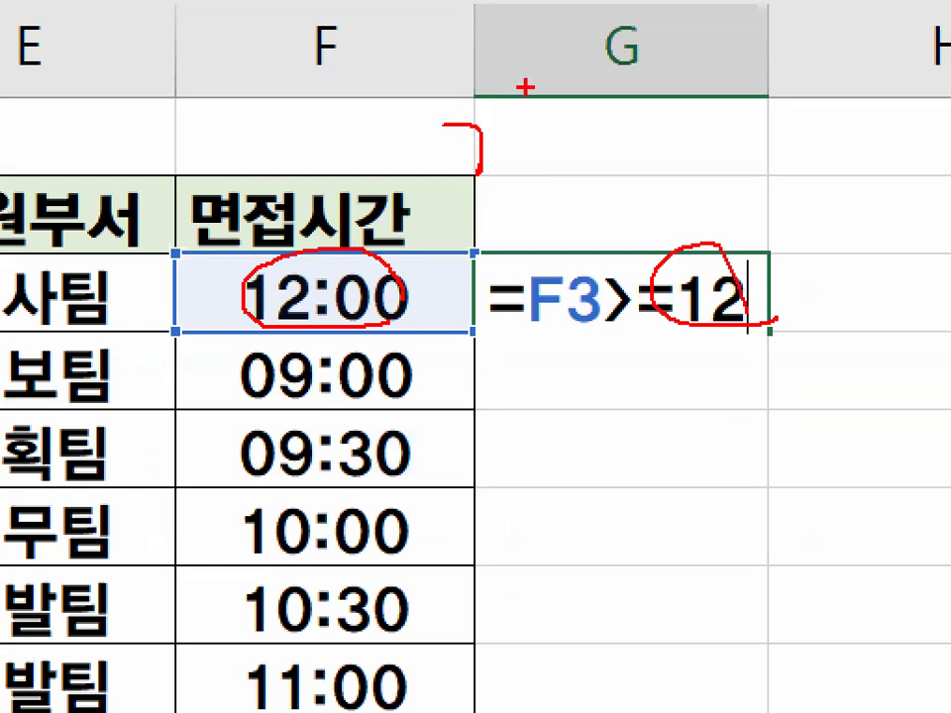
{"action": "left_click_drag", "start_coordinate": [527, 86], "coordinate": [527, 183]}
{"action": "left_click_drag", "start_coordinate": [533, 146], "coordinate": [581, 148]}
{"action": "left_click_drag", "start_coordinate": [701, 142], "coordinate": [741, 140]}
{"action": "left_click_drag", "start_coordinate": [697, 154], "coordinate": [753, 152]}
{"action": "left_click_drag", "start_coordinate": [791, 114], "coordinate": [791, 167]}
{"action": "left_click_drag", "start_coordinate": [828, 115], "coordinate": [830, 172]}
{"action": "mouse_move", "coordinate": [901, 113]}
{"action": "left_mouse_down"}
{"action": "mouse_move", "coordinate": [894, 129]}
{"action": "mouse_move", "coordinate": [935, 123]}
{"action": "left_mouse_up"}
{"action": "left_click_drag", "start_coordinate": [437, 201], "coordinate": [588, 198]}
{"action": "left_click_drag", "start_coordinate": [872, 193], "coordinate": [948, 178]}
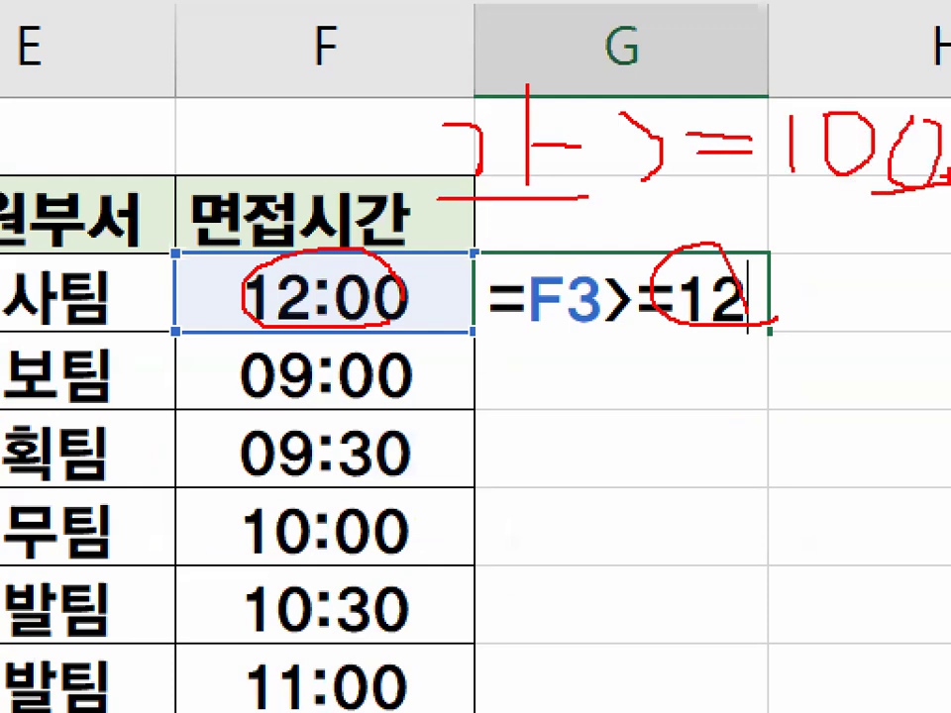
{"action": "left_click_drag", "start_coordinate": [315, 253], "coordinate": [434, 220]}
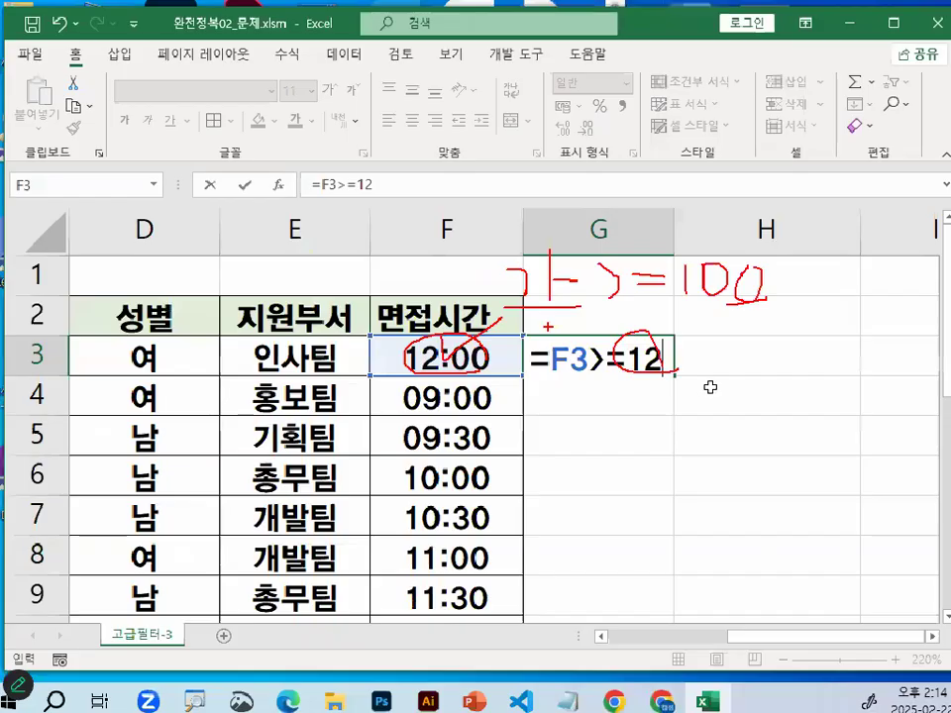
{"action": "key", "text": "Escape"}
Extend the G3 formula to =F3>=12:00 and box the time 12:00 on its right-hand side
{"action": "type", "text": ":"}
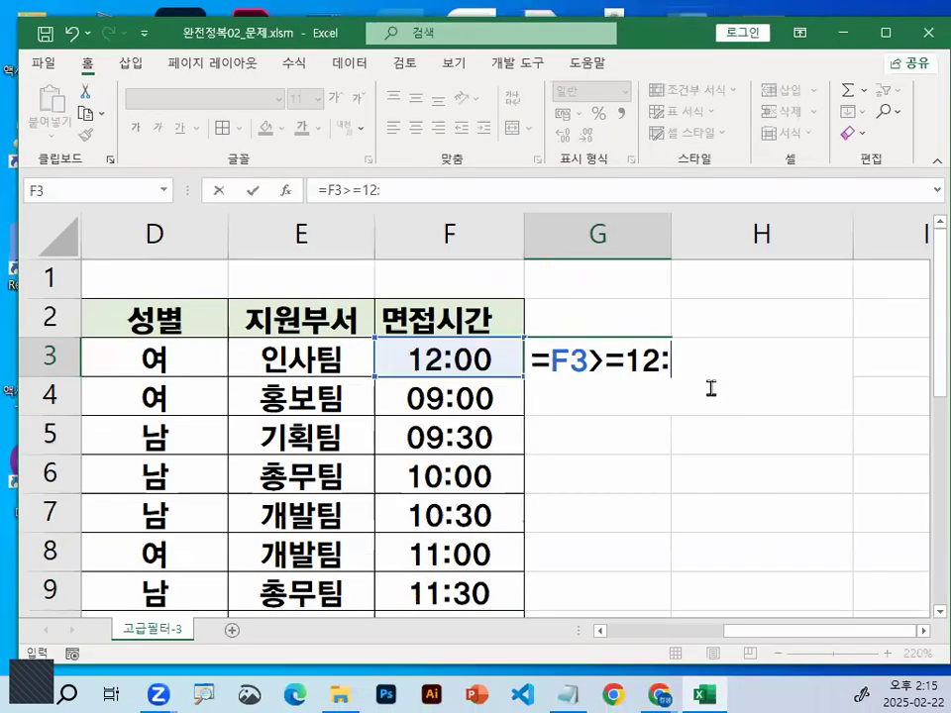
{"action": "type", "text": "00"}
{"action": "key", "text": "ctrl+1"}
{"action": "left_click", "coordinate": [662, 368]}
{"action": "left_click_drag", "start_coordinate": [600, 375], "coordinate": [767, 374]}
{"action": "left_click_drag", "start_coordinate": [606, 319], "coordinate": [605, 385]}
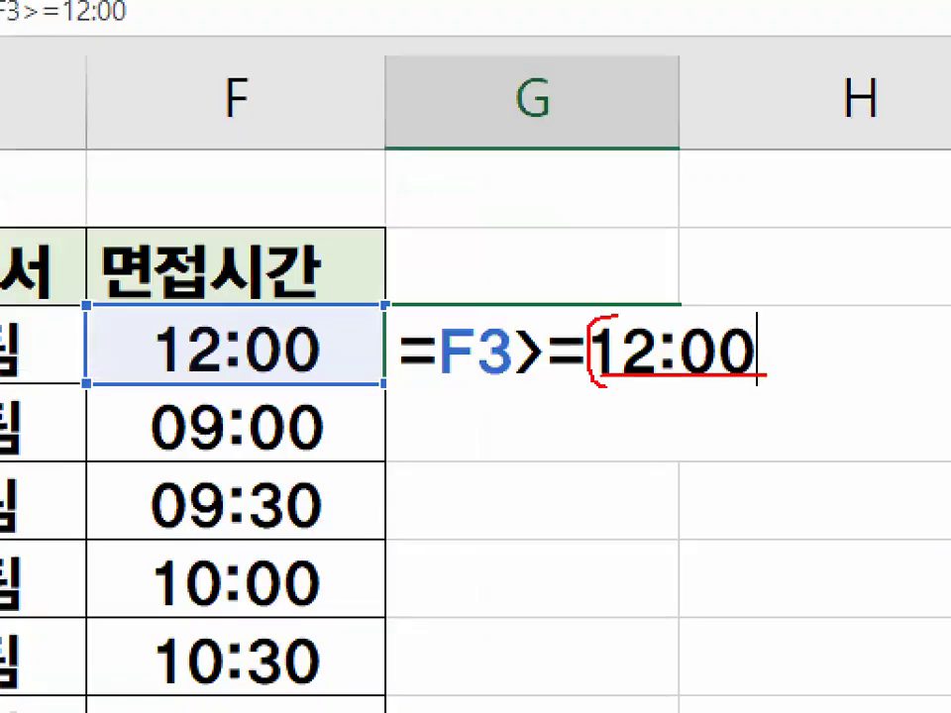
{"action": "left_click_drag", "start_coordinate": [606, 318], "coordinate": [783, 369]}
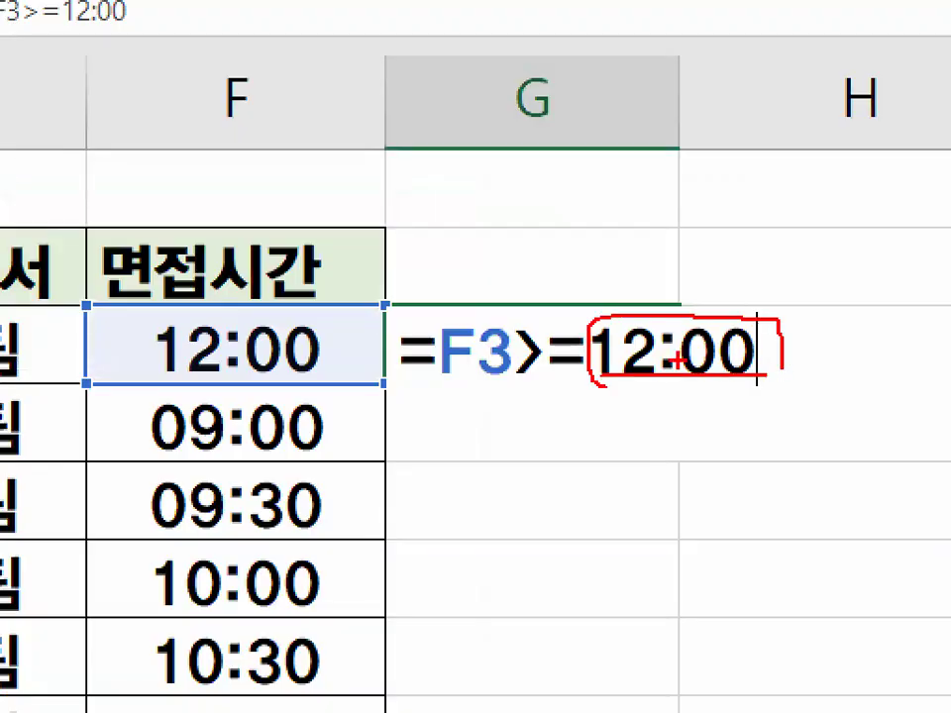
Circle the colon in the formula's 12:00, tick the >= comparison, ring the whole time, and clear the marks
{"action": "left_click_drag", "start_coordinate": [677, 362], "coordinate": [680, 355]}
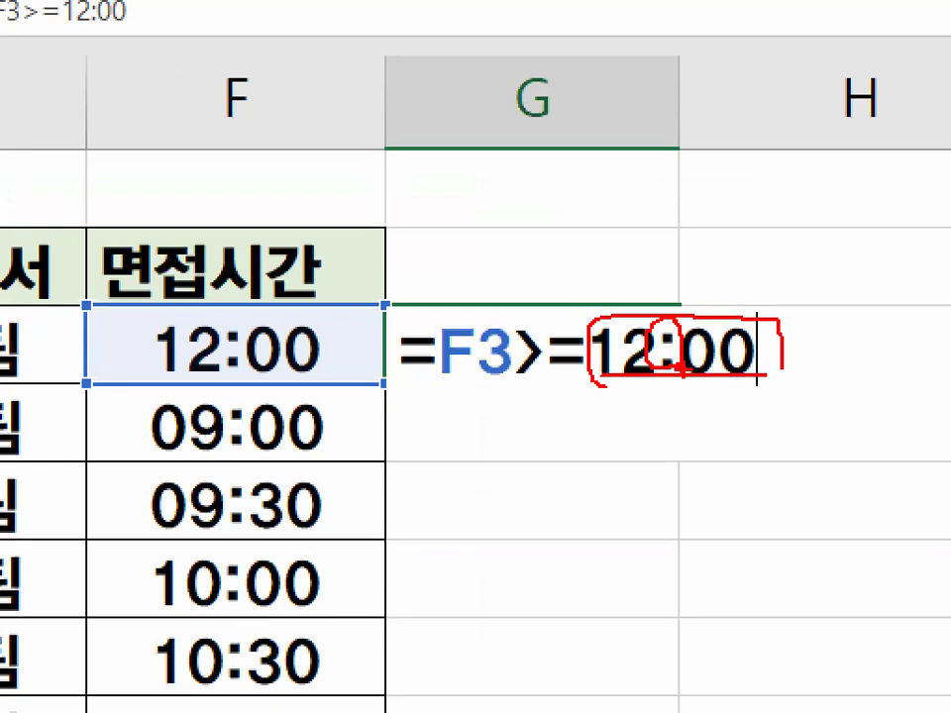
{"action": "left_click_drag", "start_coordinate": [513, 303], "coordinate": [565, 233]}
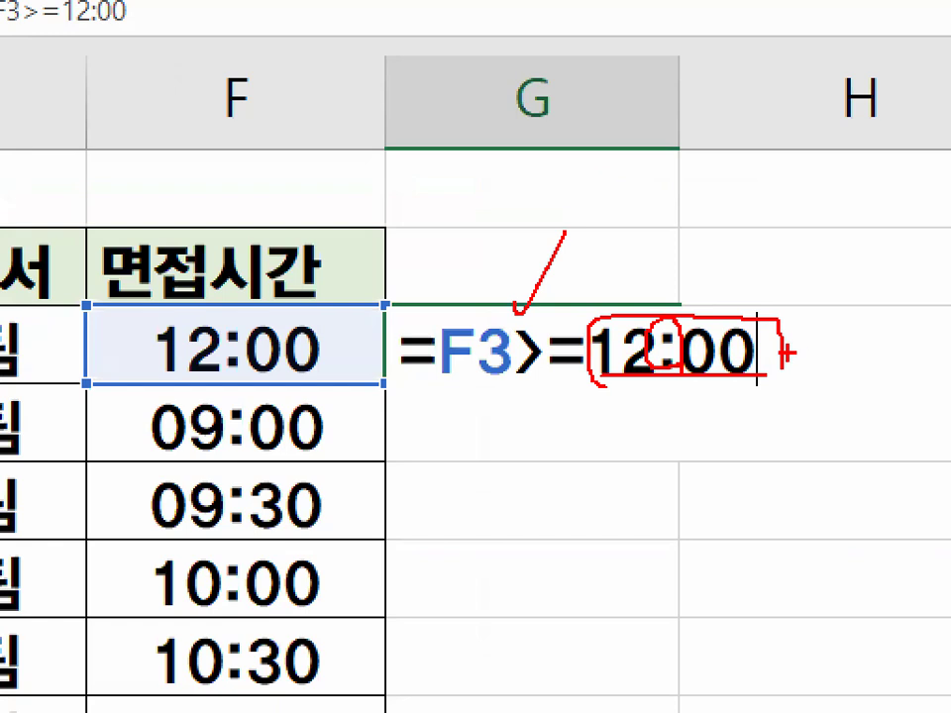
{"action": "left_click_drag", "start_coordinate": [788, 352], "coordinate": [780, 356]}
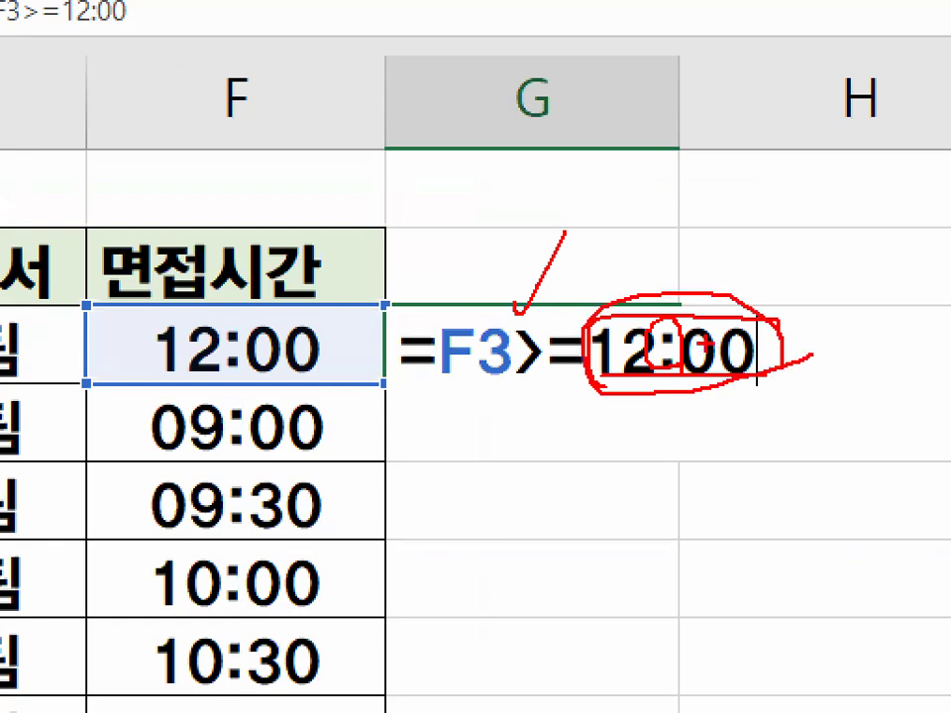
{"action": "left_click_drag", "start_coordinate": [662, 320], "coordinate": [720, 265]}
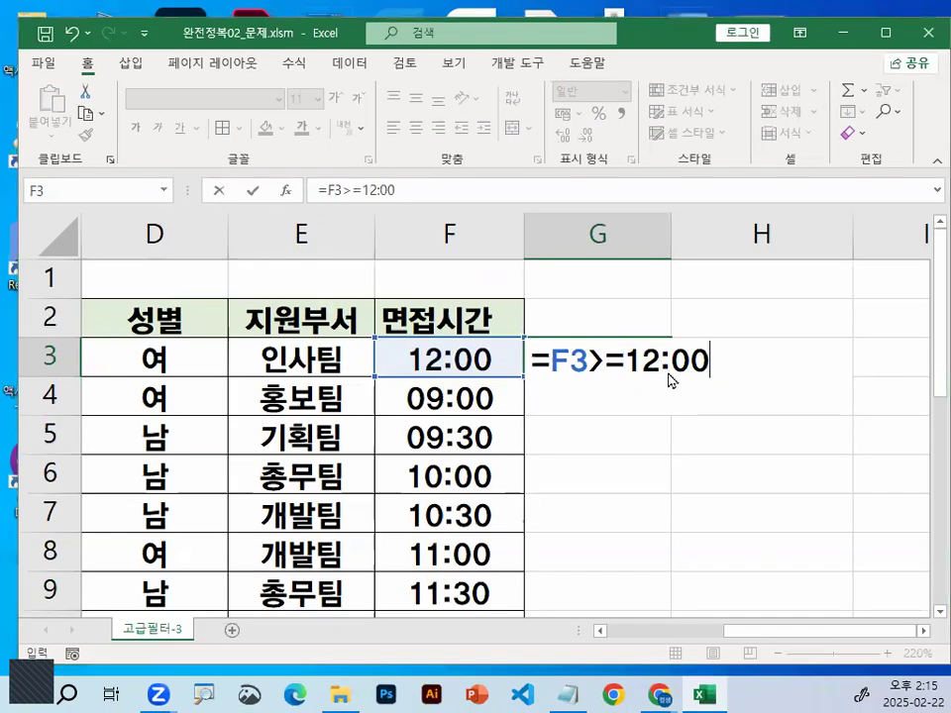
Try to commit =F3>=12:00 in G3, then dismiss the formula error and return to editing
{"action": "key", "text": "Return"}
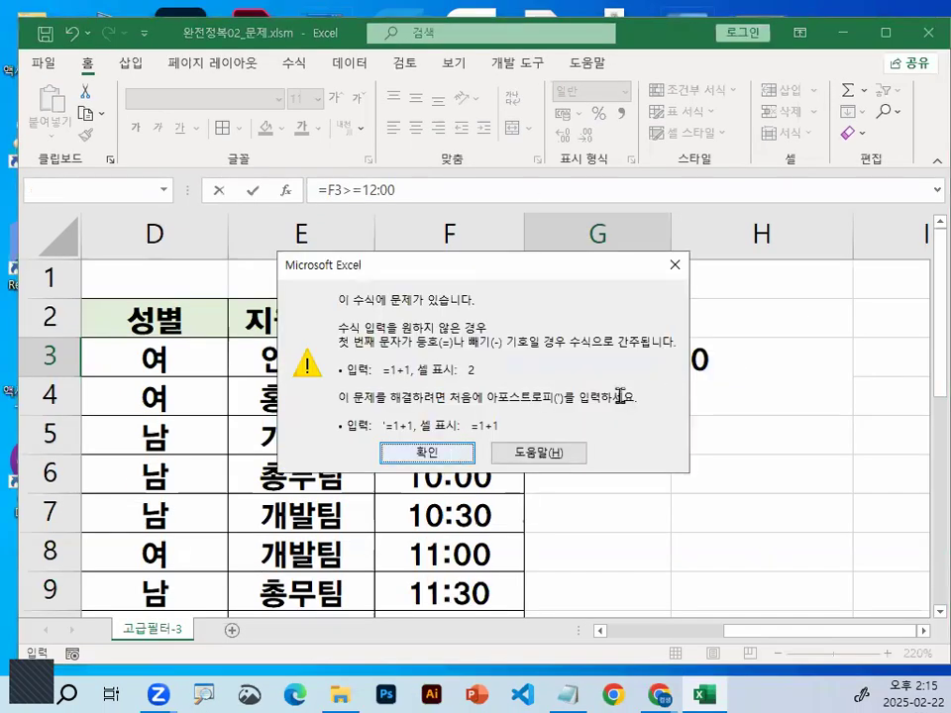
{"action": "key", "text": "Return"}
{"action": "left_click", "coordinate": [629, 361]}
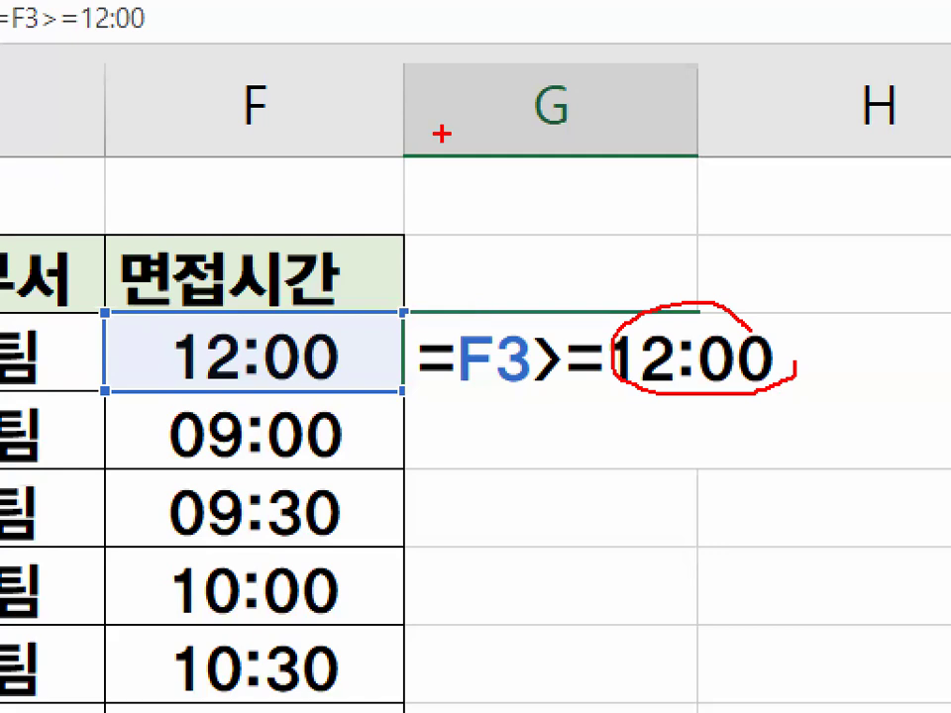
Sketch 0~24 above the formula with 0~1 beneath it, clear the marks, and discard the G3 formula
{"action": "left_click_drag", "start_coordinate": [424, 99], "coordinate": [458, 98]}
{"action": "left_click_drag", "start_coordinate": [507, 144], "coordinate": [552, 137]}
{"action": "mouse_move", "coordinate": [597, 92]}
{"action": "left_mouse_down"}
{"action": "mouse_move", "coordinate": [593, 128]}
{"action": "mouse_move", "coordinate": [667, 130]}
{"action": "left_mouse_up"}
{"action": "left_click_drag", "start_coordinate": [683, 82], "coordinate": [755, 141]}
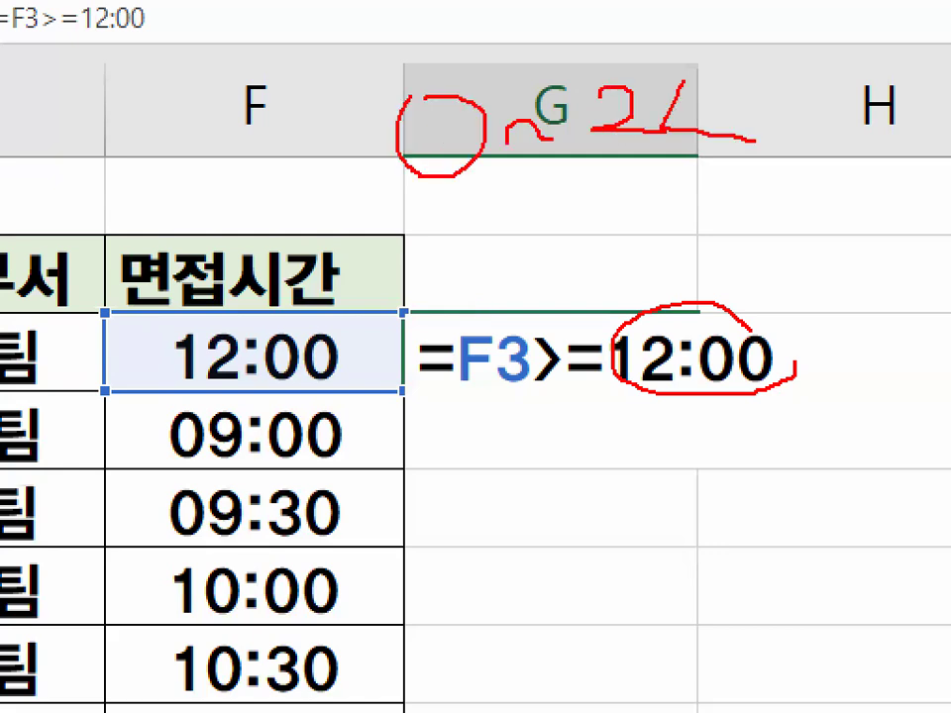
{"action": "left_click_drag", "start_coordinate": [753, 71], "coordinate": [674, 181]}
{"action": "left_click_drag", "start_coordinate": [326, 186], "coordinate": [775, 198]}
{"action": "mouse_move", "coordinate": [494, 229]}
{"action": "left_mouse_down"}
{"action": "mouse_move", "coordinate": [626, 250]}
{"action": "mouse_move", "coordinate": [636, 302]}
{"action": "left_mouse_up"}
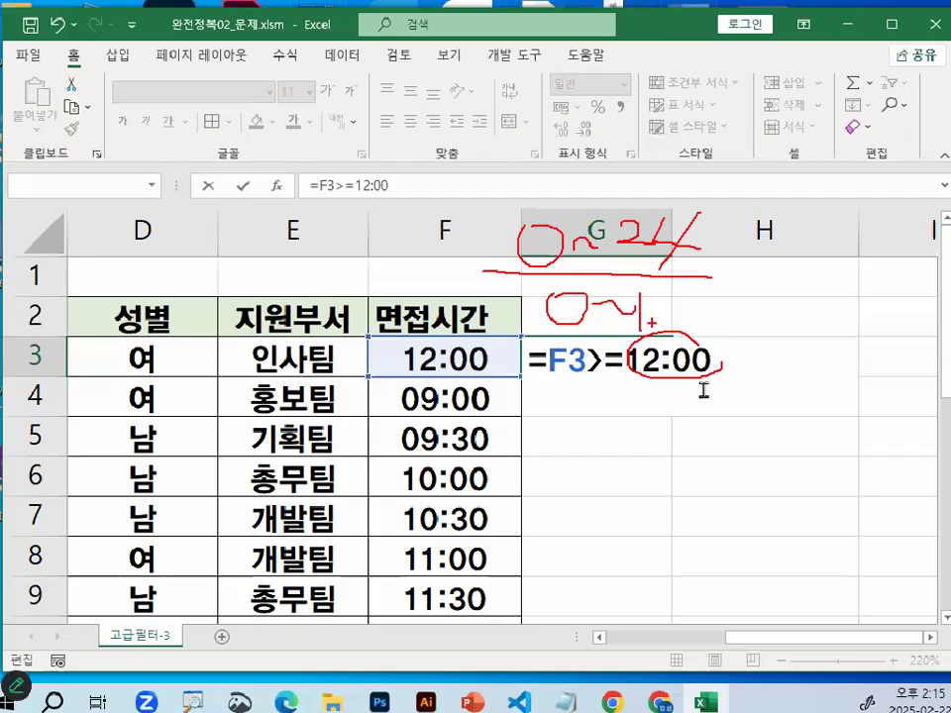
{"action": "key", "text": "Escape"}
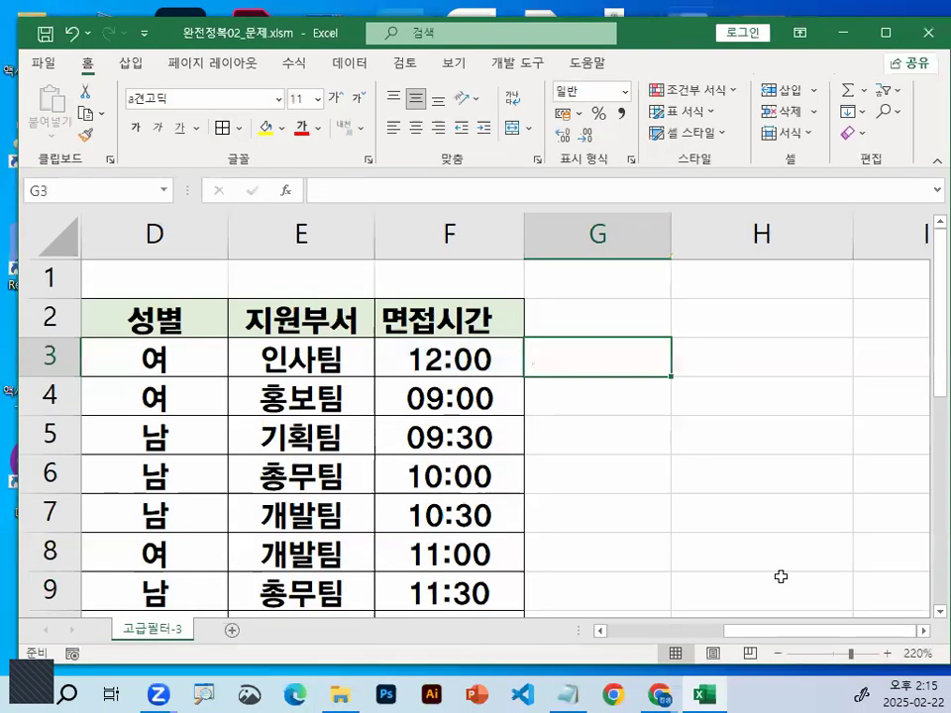
Enter the time 12:00 in I13, circle its colon, and reselect the cell
{"action": "left_click", "coordinate": [924, 631]}
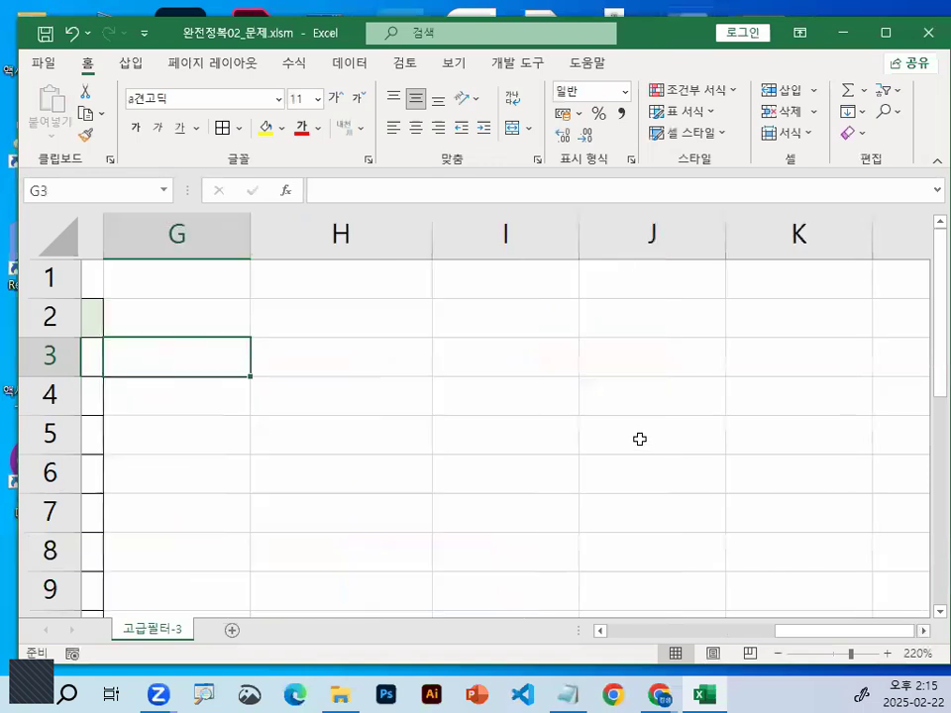
{"action": "scroll", "coordinate": [639, 439], "scroll_direction": "down", "scroll_amount": 3}
{"action": "left_click", "coordinate": [441, 396]}
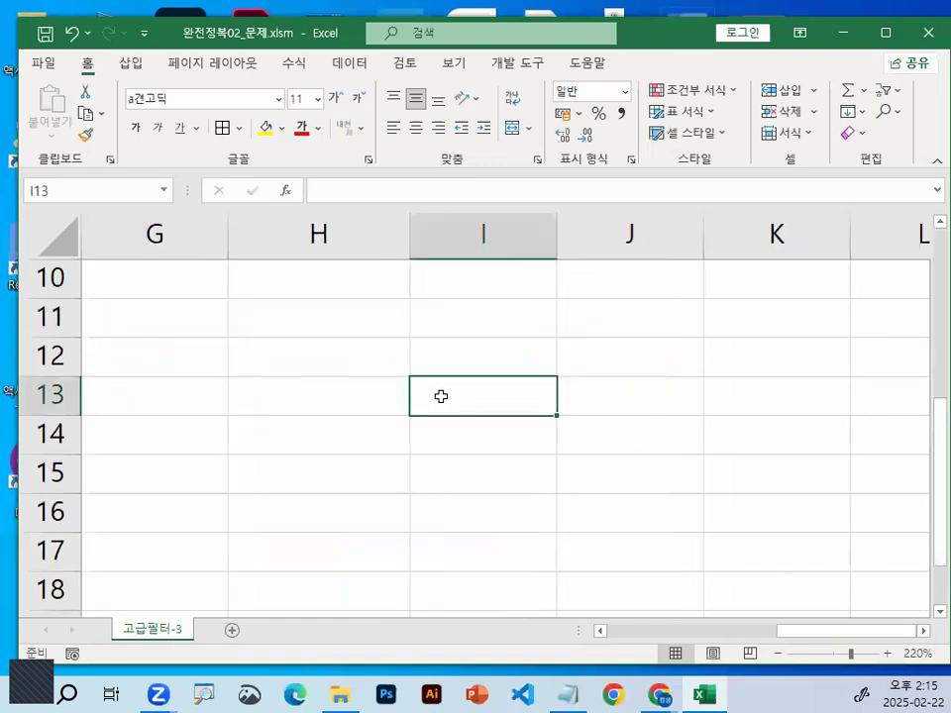
{"action": "type", "text": "12"}
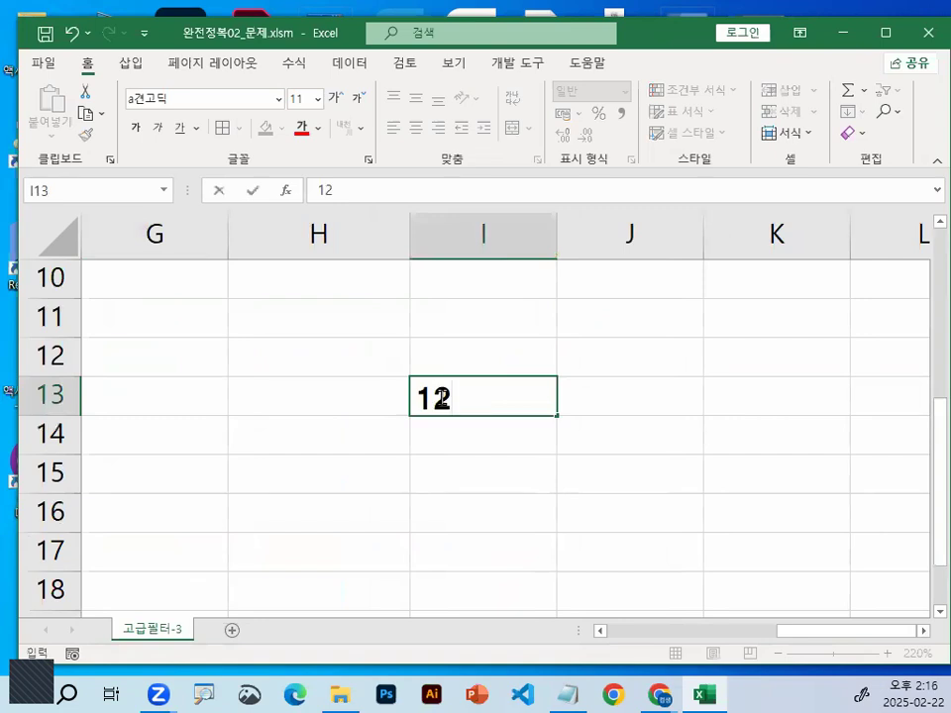
{"action": "type", "text": ":00"}
{"action": "key", "text": "Return"}
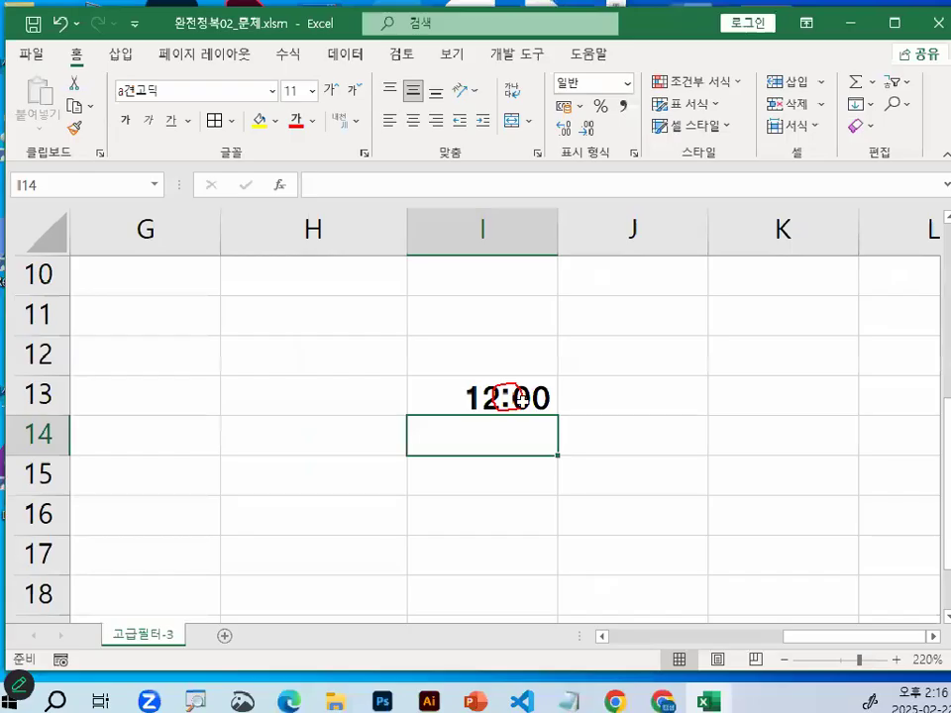
{"action": "left_click", "coordinate": [520, 382]}
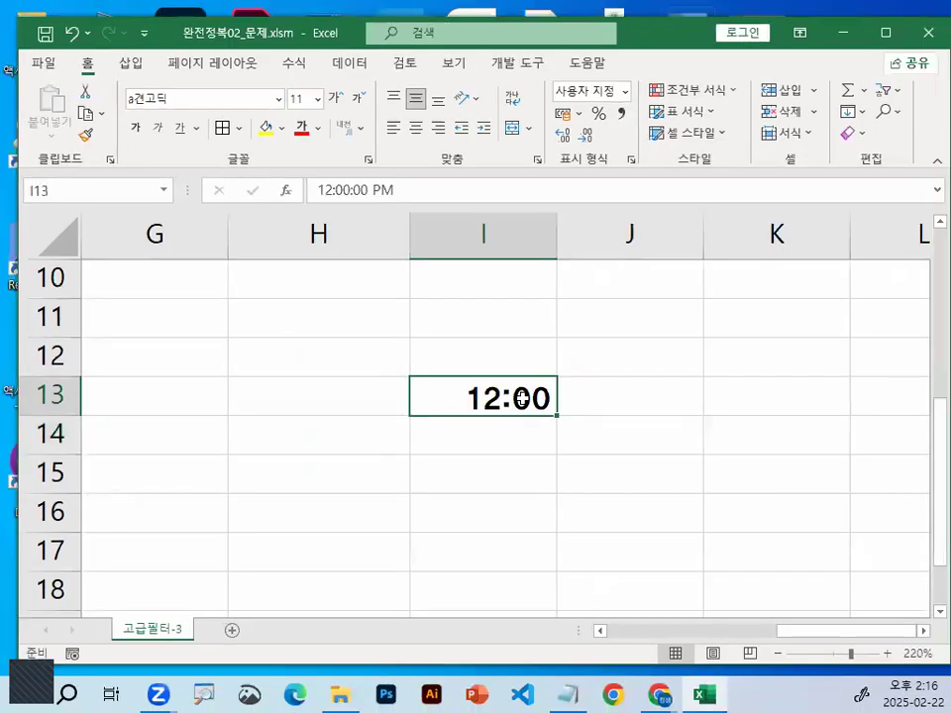
Write the note "모든 서식의 단축키 : CTRL + 1" in H15
{"action": "right_click", "coordinate": [523, 398]}
{"action": "left_click", "coordinate": [369, 482]}
{"action": "scroll", "coordinate": [368, 482], "scroll_direction": "down", "scroll_amount": 1}
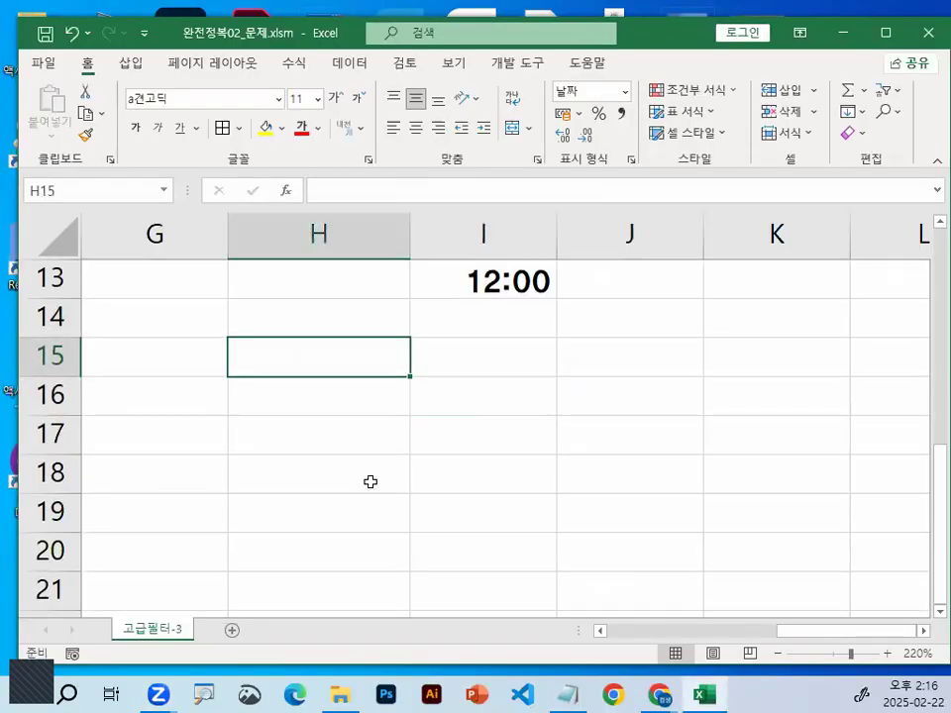
{"action": "type", "text": "A"}
{"action": "key", "text": "BackSpace"}
{"action": "type", "text": "모드"}
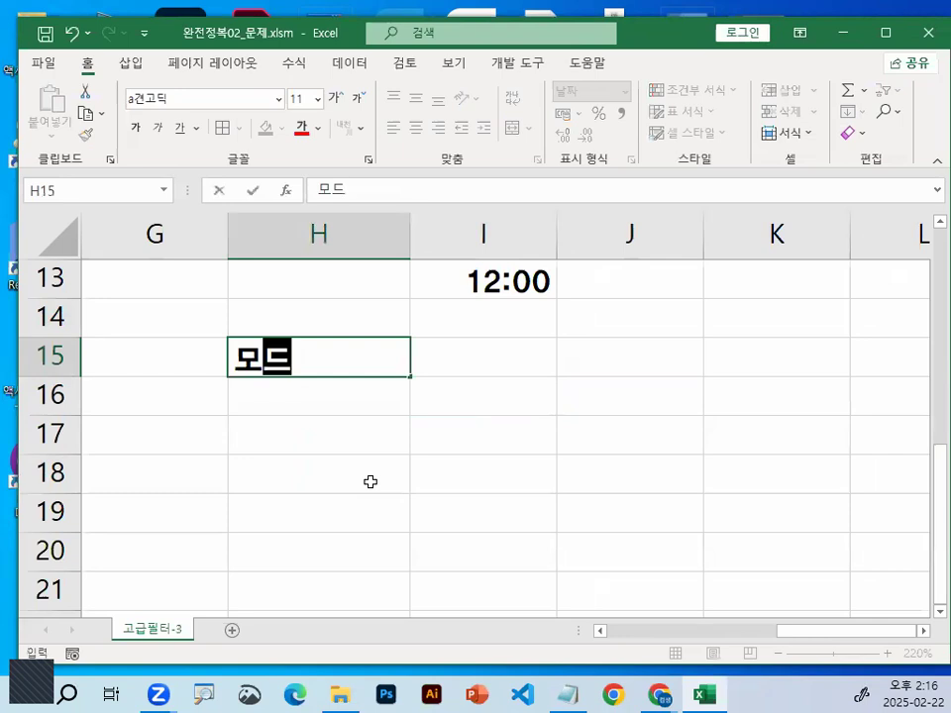
{"action": "type", "text": "ㄴ 셧ㅣㄱ의 ㅏ"}
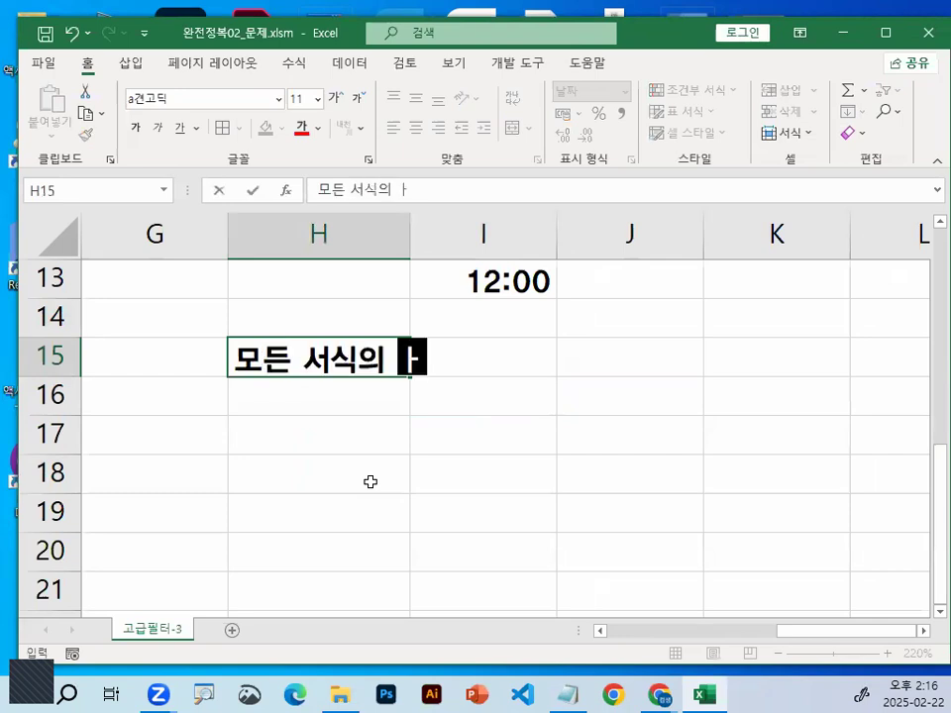
{"action": "type", "text": "ㅈ"}
{"action": "key", "text": "BackSpace"}
{"action": "key", "text": "BackSpace"}
{"action": "key", "text": "BackSpace"}
{"action": "type", "text": "ㄷ"}
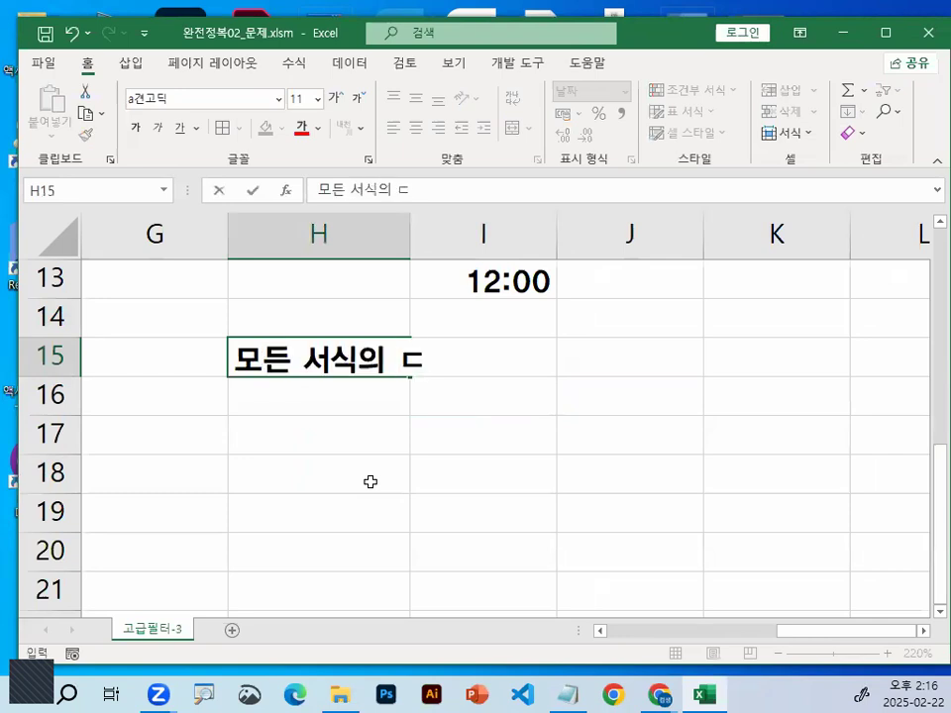
{"action": "type", "text": "ㅏㄴㅌㅜㄱ"}
{"action": "key", "text": "BackSpace"}
{"action": "key", "text": "BackSpace"}
{"action": "key", "text": "BackSpace"}
{"action": "type", "text": "ㅊ"}
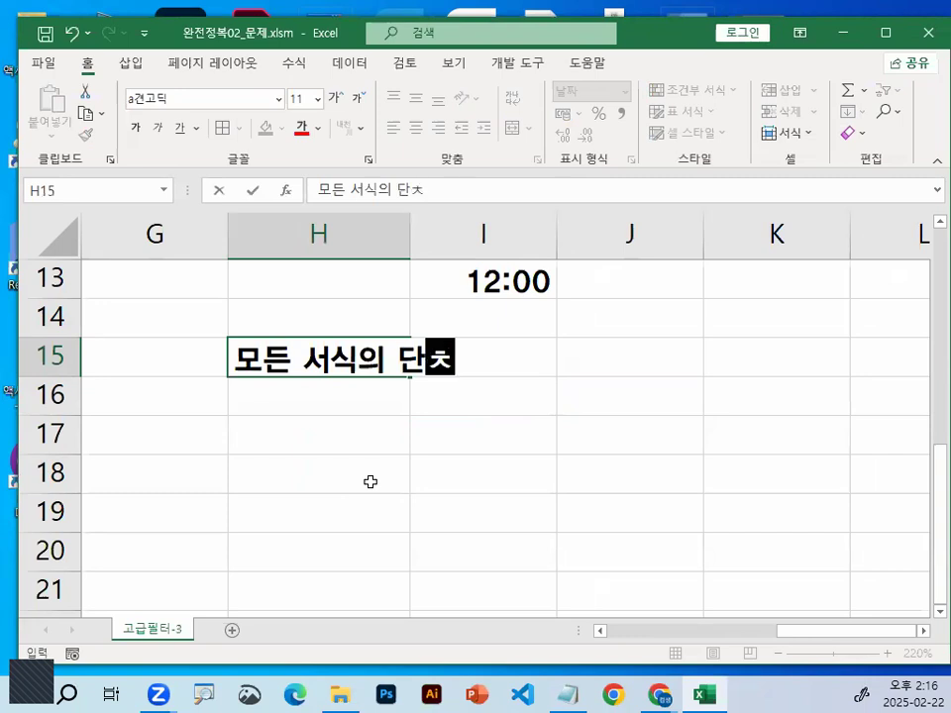
{"action": "type", "text": "ㅜㄱㅋㅣ"}
{"action": "type", "text": " :"}
{"action": "type", "text": " CT"}
{"action": "type", "text": "RL"}
{"action": "type", "text": " + 1"}
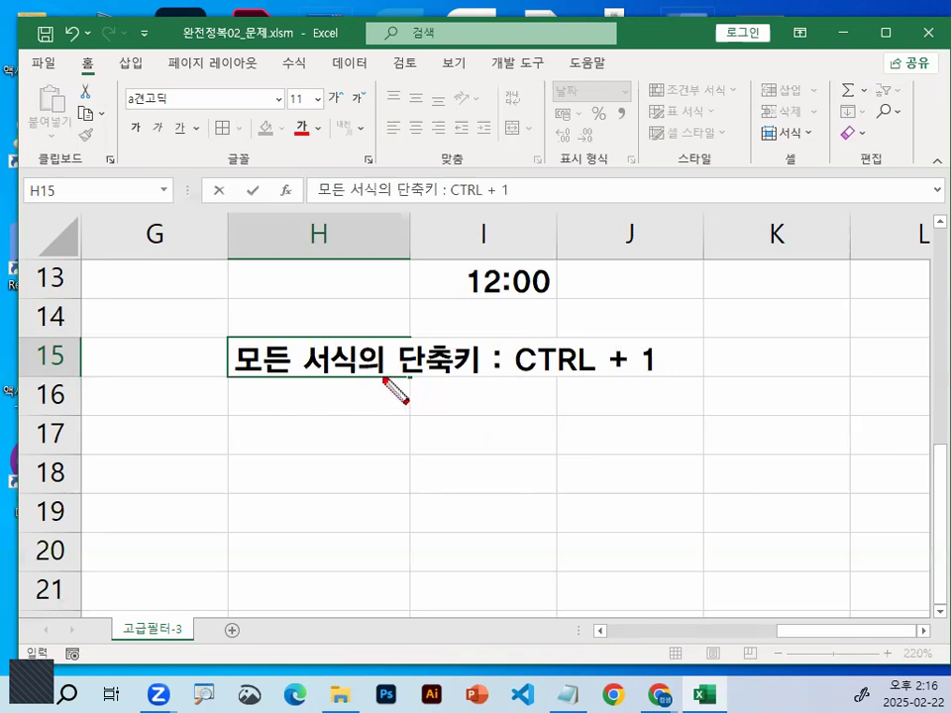
Circle 서식 and 단축키 in the note, tick the 12:00 cell, clear the marks, and commit the H15 entry
{"action": "mouse_move", "coordinate": [355, 327]}
{"action": "left_mouse_down"}
{"action": "mouse_move", "coordinate": [371, 364]}
{"action": "mouse_move", "coordinate": [468, 365]}
{"action": "left_mouse_up"}
{"action": "left_click_drag", "start_coordinate": [514, 261], "coordinate": [545, 241]}
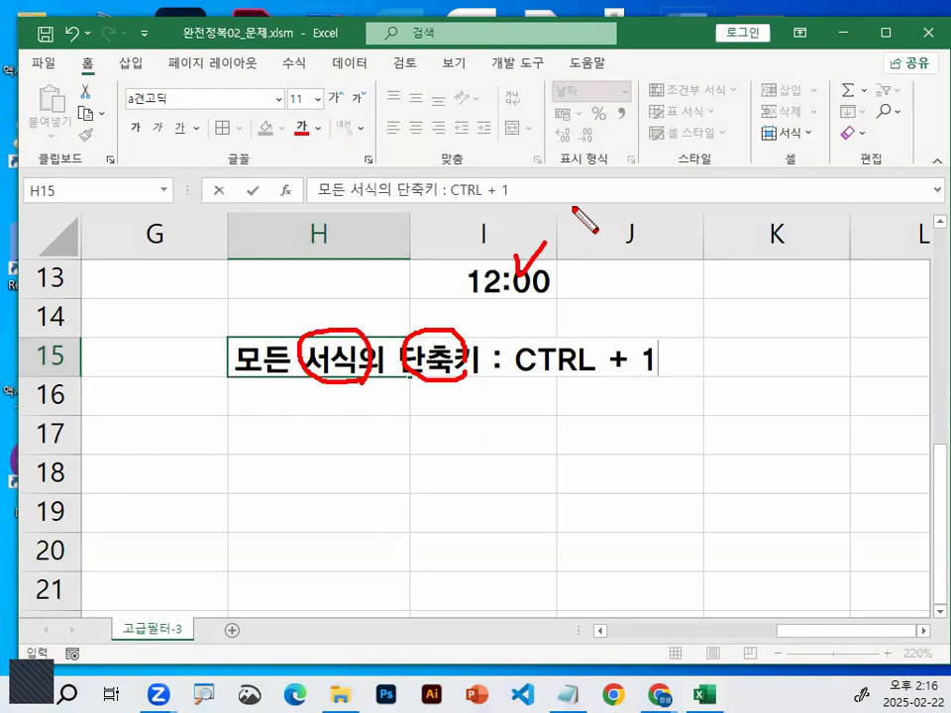
{"action": "key", "text": "Escape"}
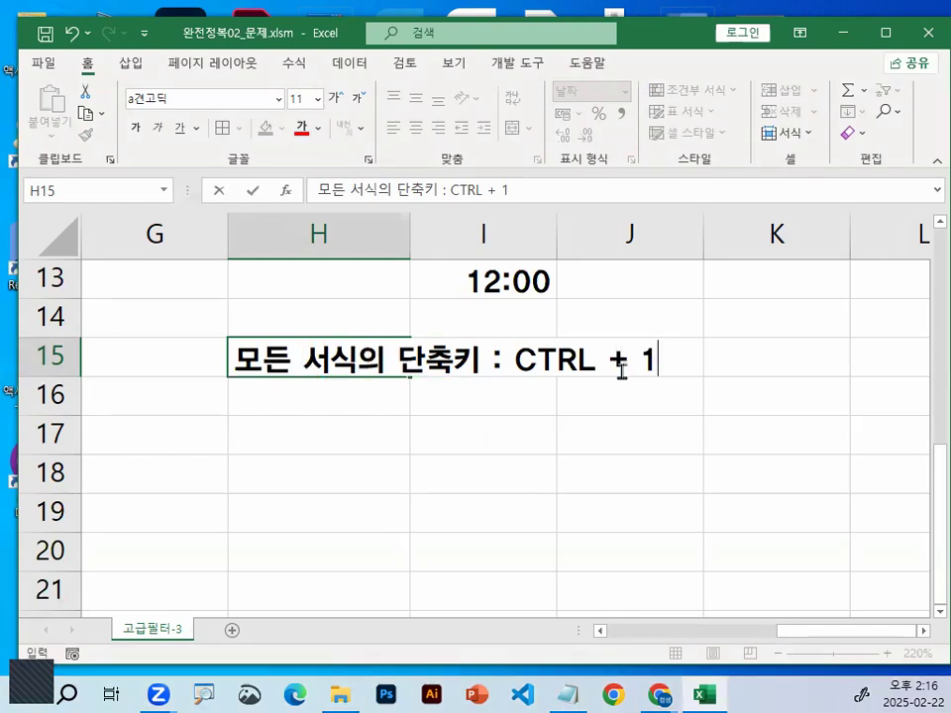
{"action": "left_click", "coordinate": [452, 439]}
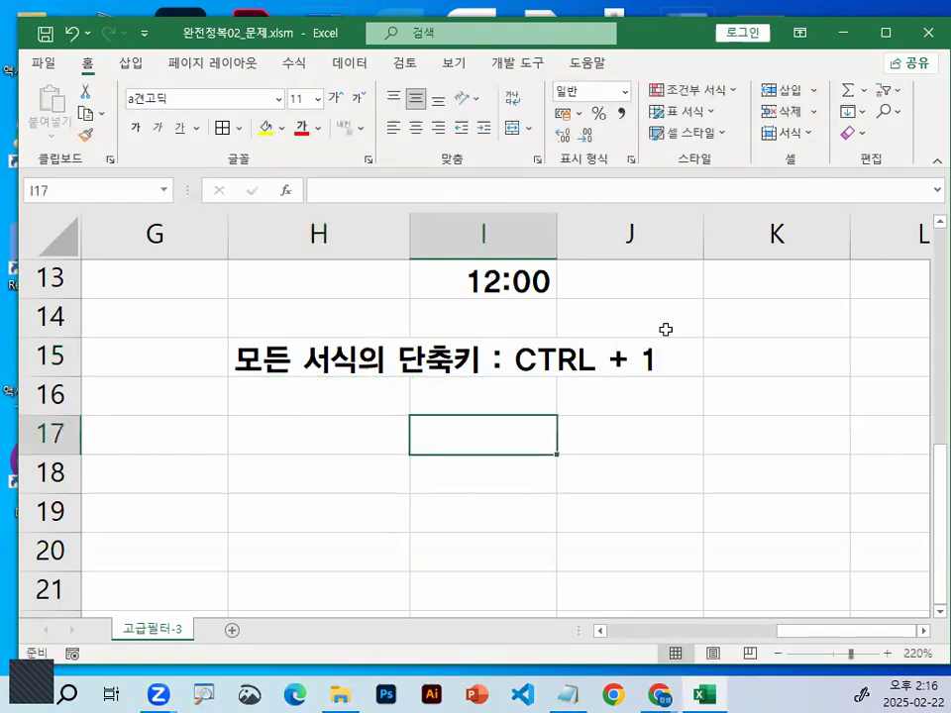
Open the 셀 서식 dialog for I13, circle 서식 in its title, and reposition the dialog after clearing the marks
{"action": "key", "text": "ctrl+Up"}
{"action": "key", "text": "ctrl+1"}
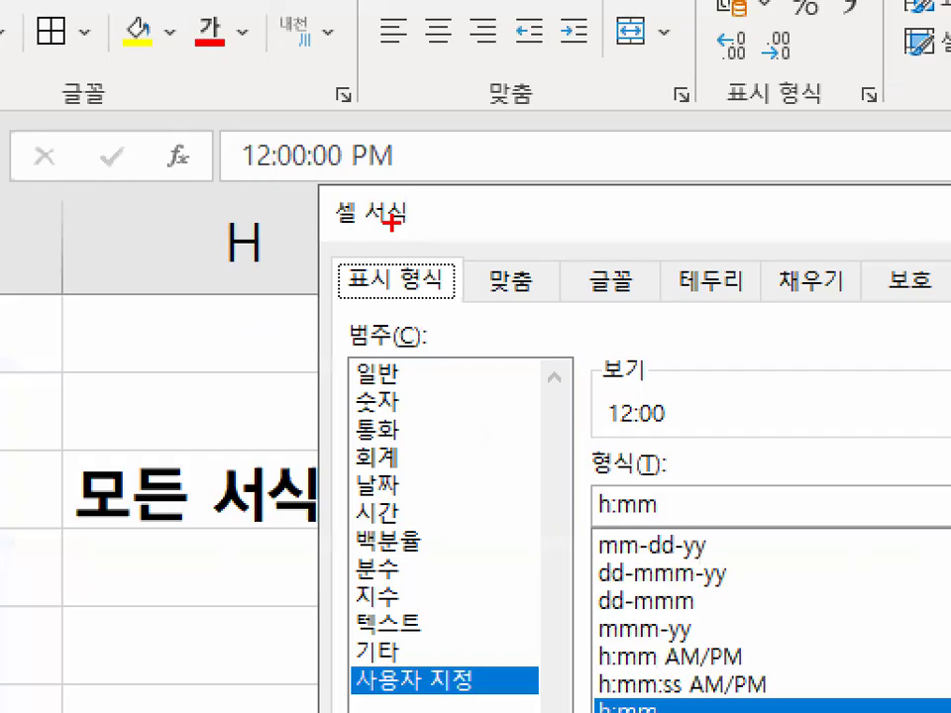
{"action": "mouse_move", "coordinate": [404, 187]}
{"action": "left_mouse_down"}
{"action": "mouse_move", "coordinate": [408, 228]}
{"action": "mouse_move", "coordinate": [404, 190]}
{"action": "left_mouse_up"}
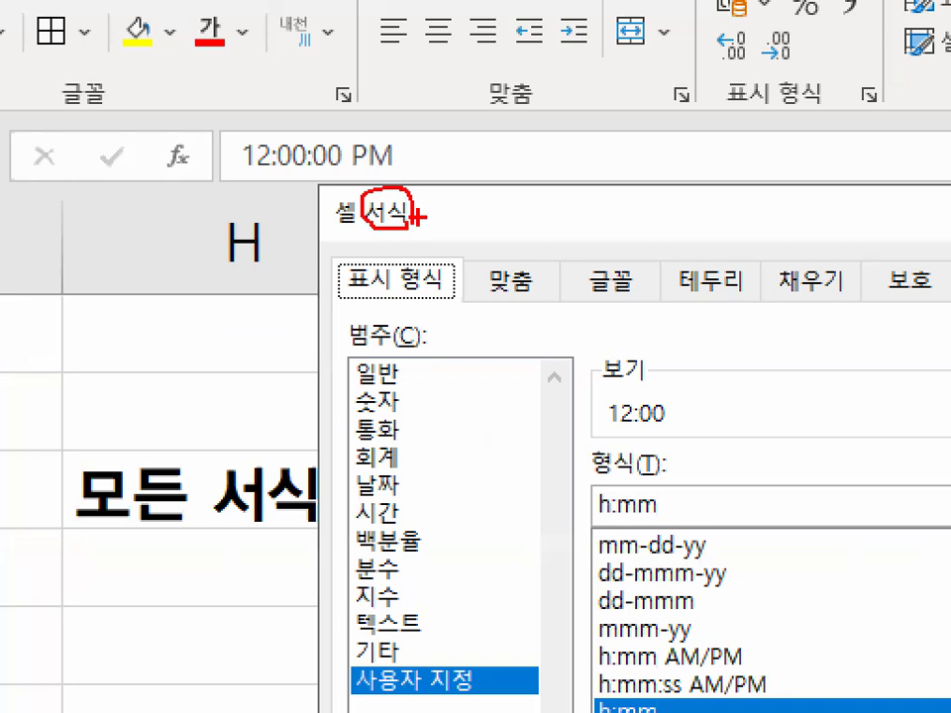
{"action": "left_click_drag", "start_coordinate": [330, 167], "coordinate": [427, 88]}
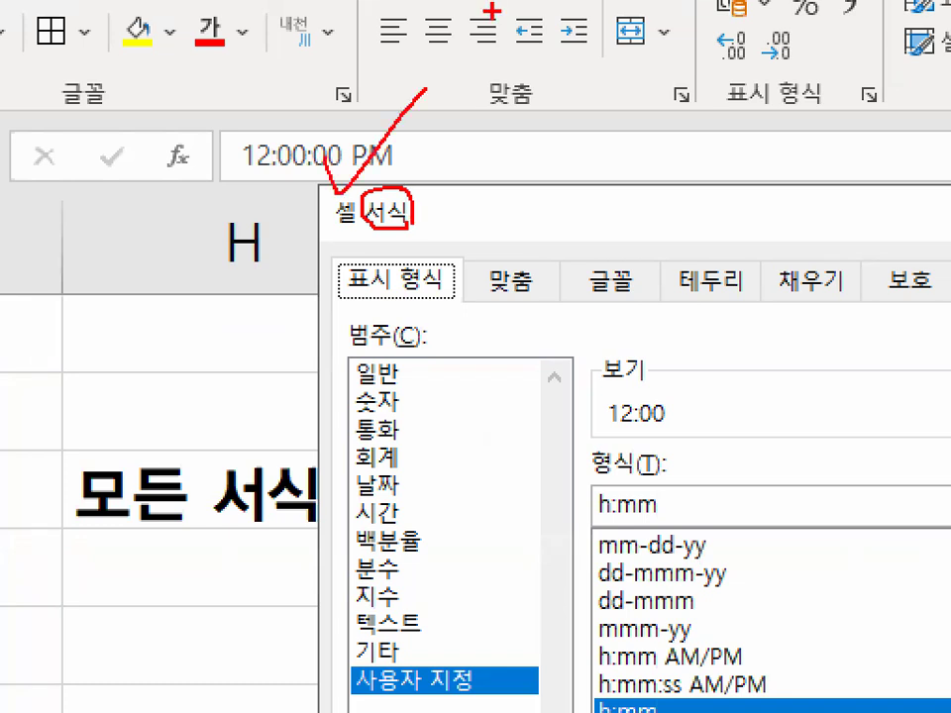
{"action": "key", "text": "Escape"}
{"action": "left_click_drag", "start_coordinate": [595, 222], "coordinate": [543, 172]}
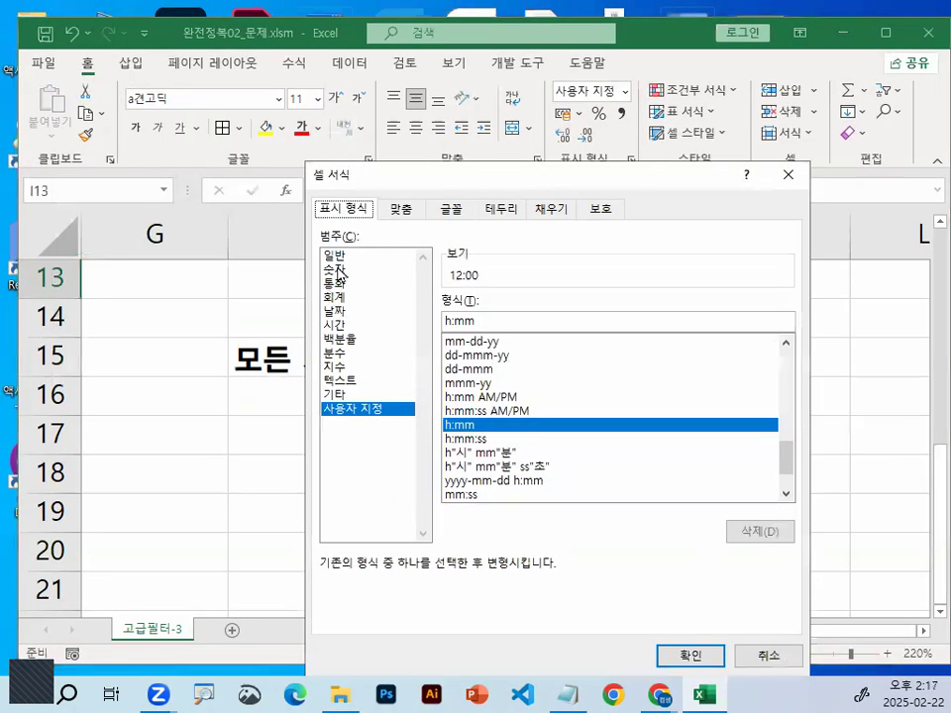
Choose the 숫자 category for I13, mark it together with the 소수 자릿수 setting, and clear the marks
{"action": "left_click", "coordinate": [337, 269]}
{"action": "key", "text": "ctrl+1"}
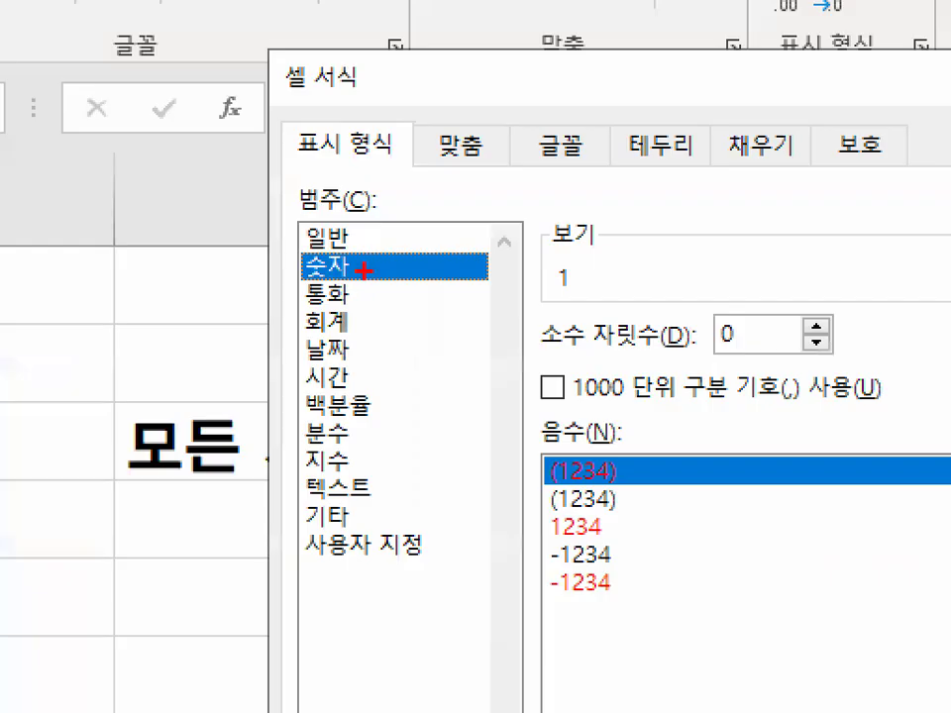
{"action": "left_click_drag", "start_coordinate": [365, 269], "coordinate": [373, 258]}
{"action": "mouse_move", "coordinate": [439, 313]}
{"action": "left_mouse_down"}
{"action": "mouse_move", "coordinate": [518, 303]}
{"action": "mouse_move", "coordinate": [379, 315]}
{"action": "left_mouse_up"}
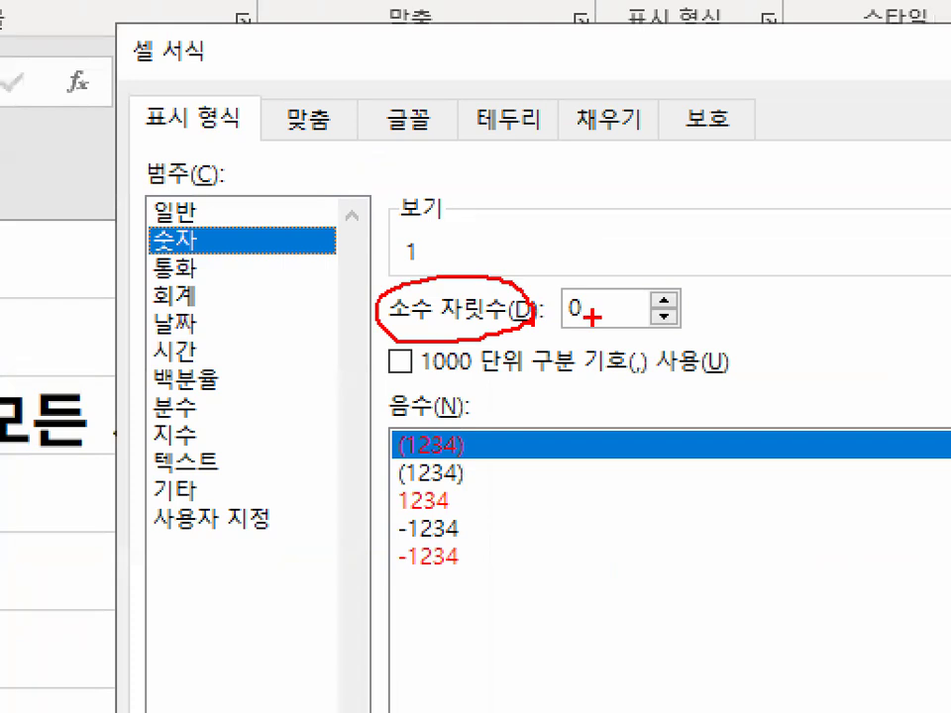
{"action": "left_click_drag", "start_coordinate": [593, 317], "coordinate": [551, 293]}
{"action": "key", "text": "Escape"}
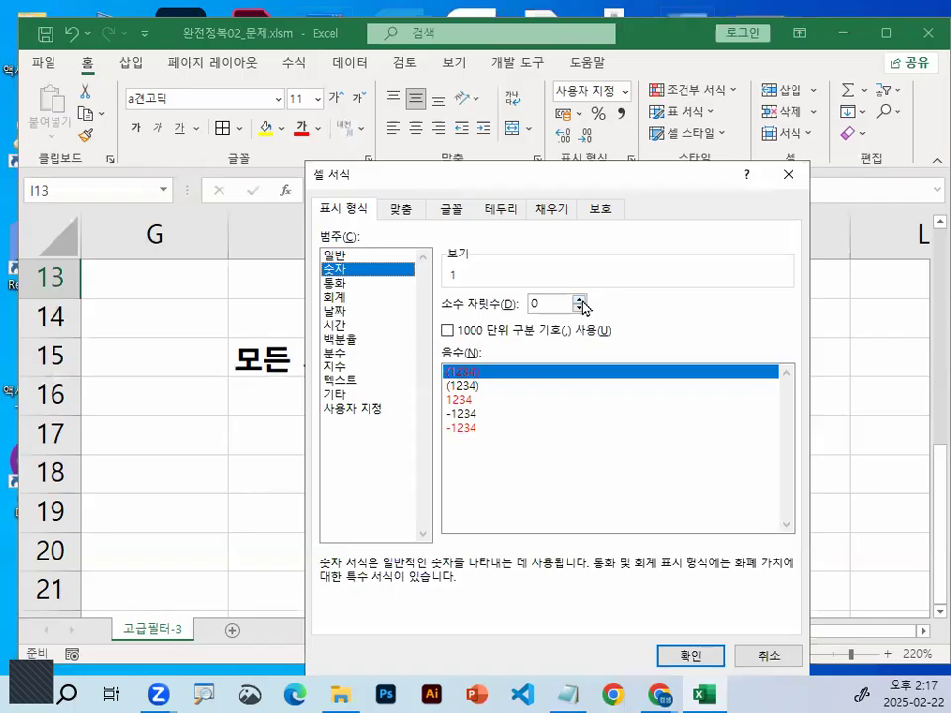
Set 소수 자릿수 to 2 for I13 and underline the resulting value in the 보기 preview
{"action": "double_click", "coordinate": [580, 299]}
{"action": "key", "text": "ctrl+1"}
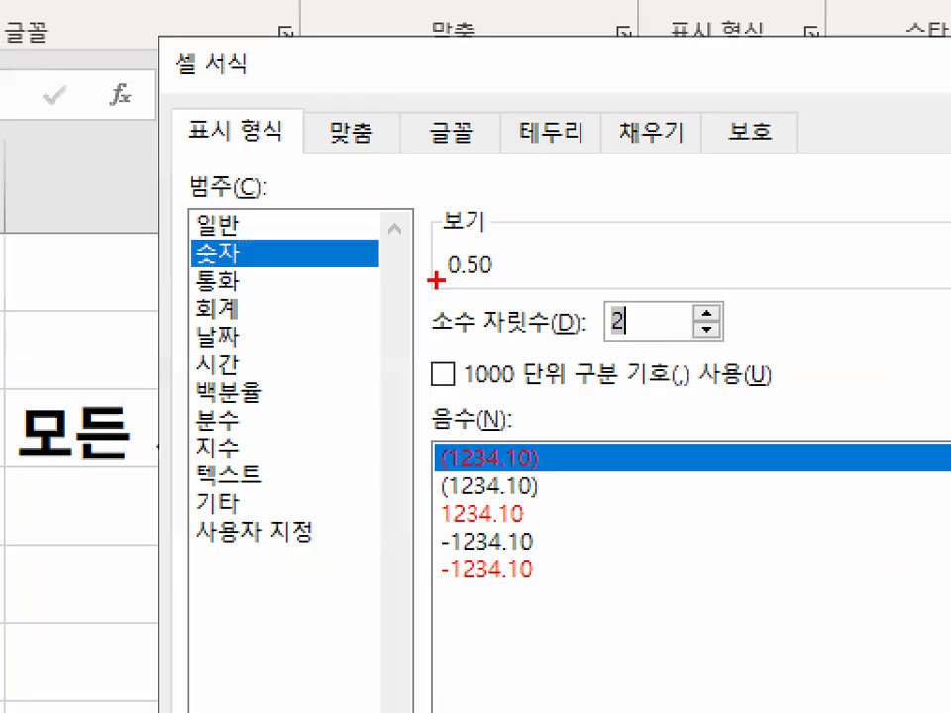
{"action": "left_click_drag", "start_coordinate": [436, 281], "coordinate": [528, 281]}
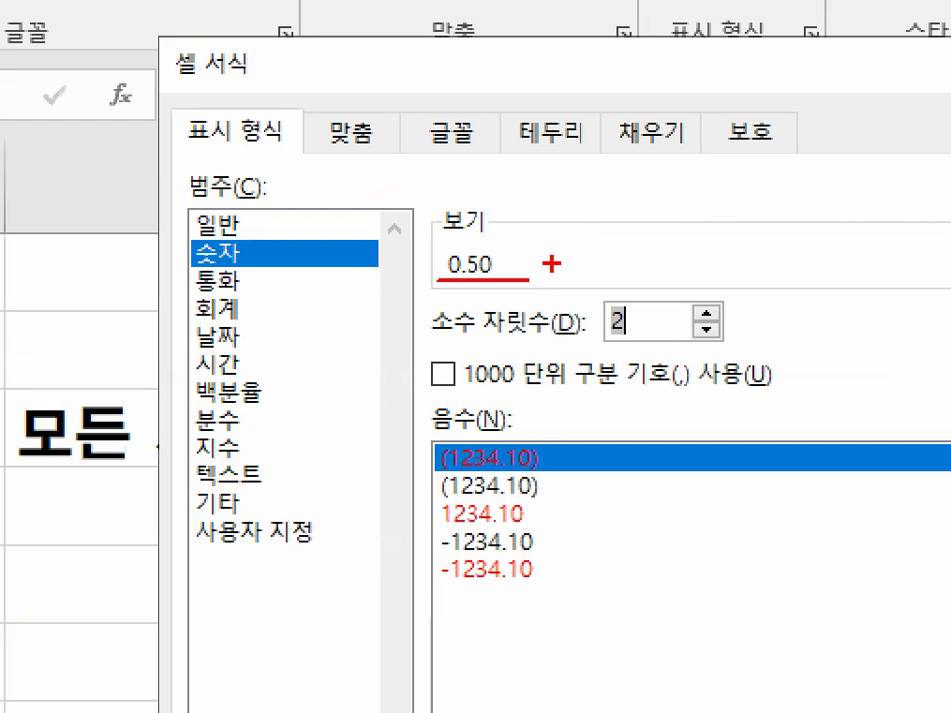
Apply the two-decimal 숫자 format to I13 and enter 13:00 in that cell
{"action": "left_click_drag", "start_coordinate": [424, 236], "coordinate": [580, 279]}
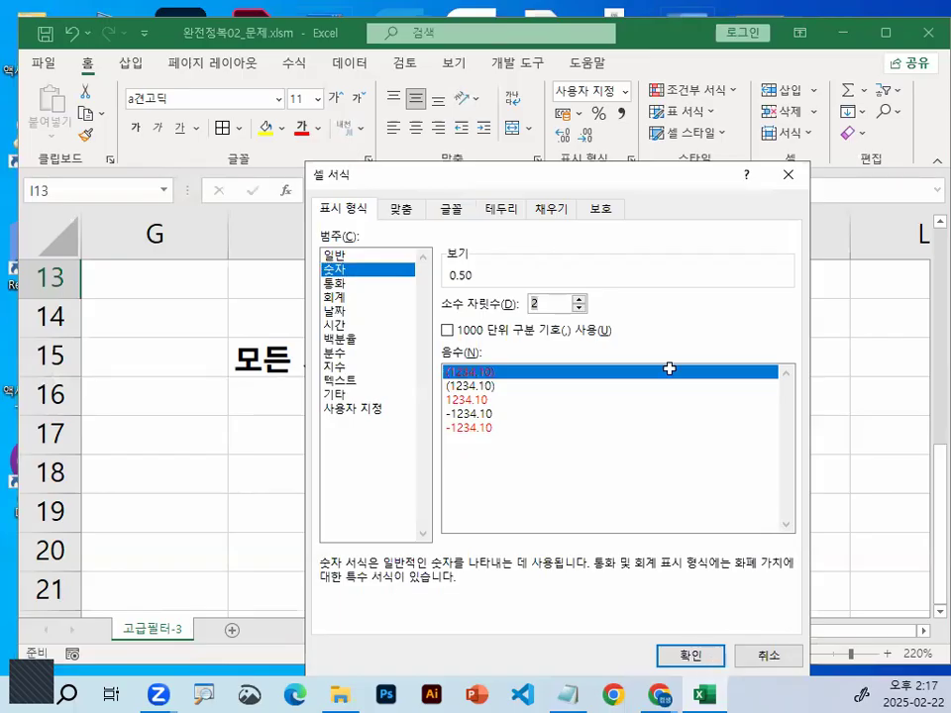
{"action": "key", "text": "Return"}
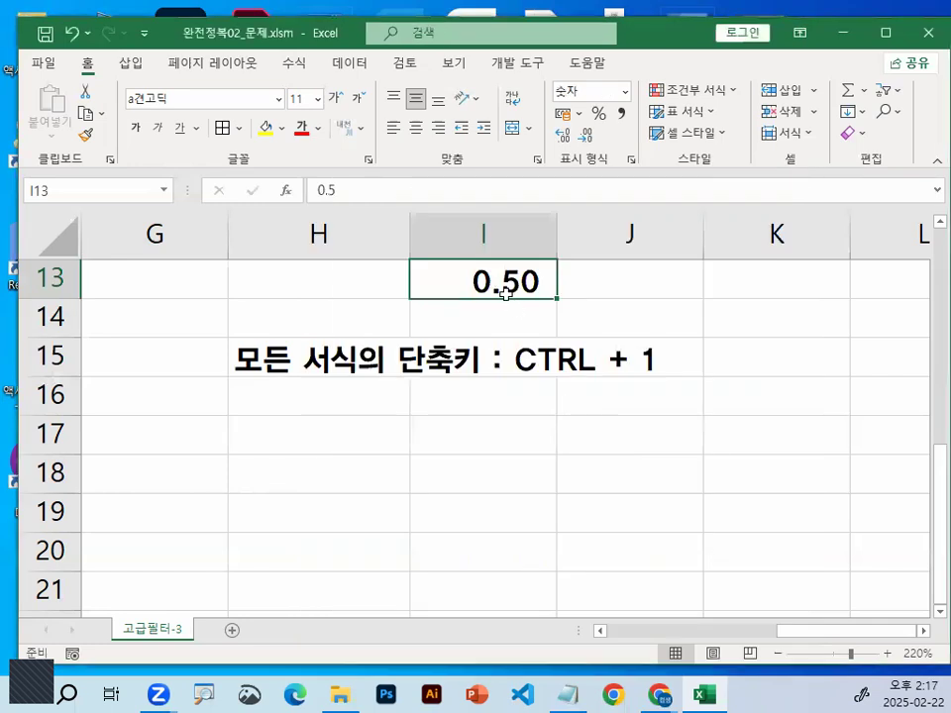
{"action": "type", "text": "13"}
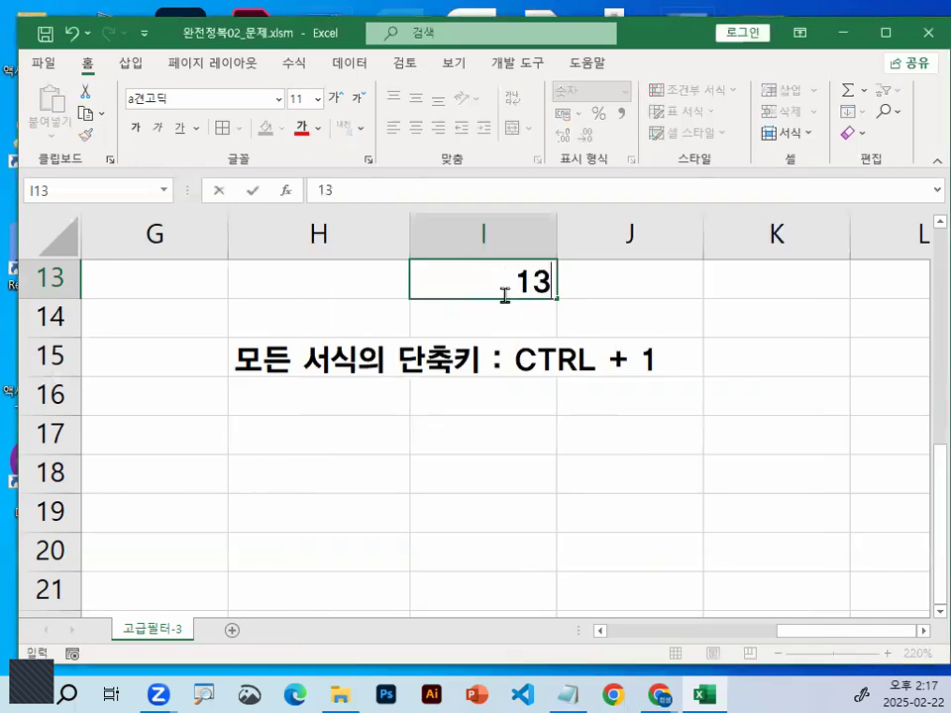
{"action": "type", "text": ":00"}
{"action": "key", "text": "Return"}
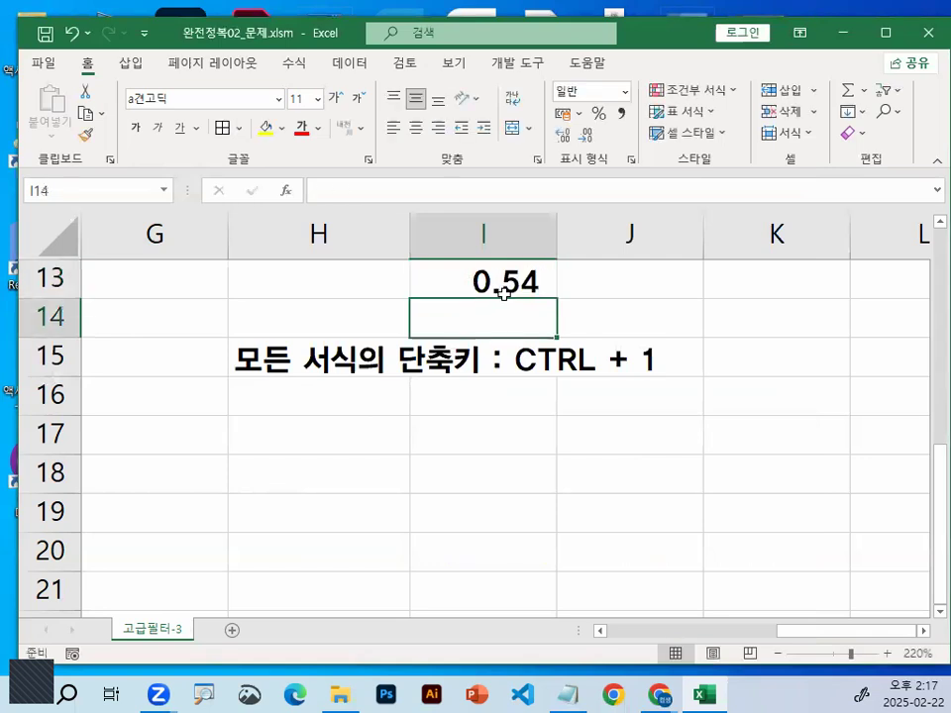
Mark the decimal value in I13, clear the mark, and enter 12:00 in the cell
{"action": "left_click", "coordinate": [505, 290]}
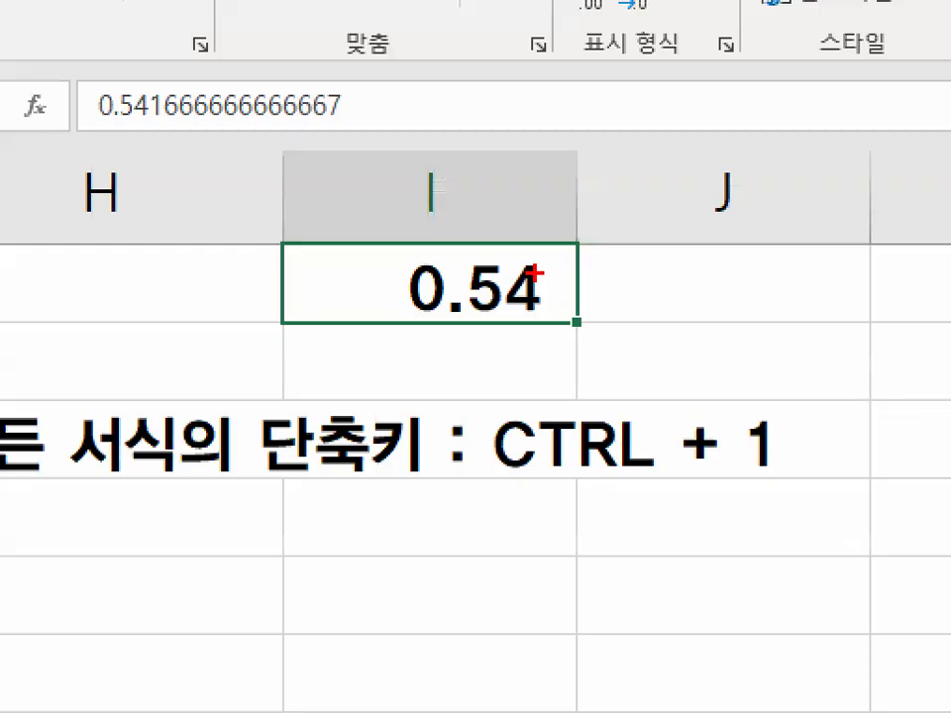
{"action": "left_click_drag", "start_coordinate": [535, 272], "coordinate": [554, 281]}
{"action": "key", "text": "Escape"}
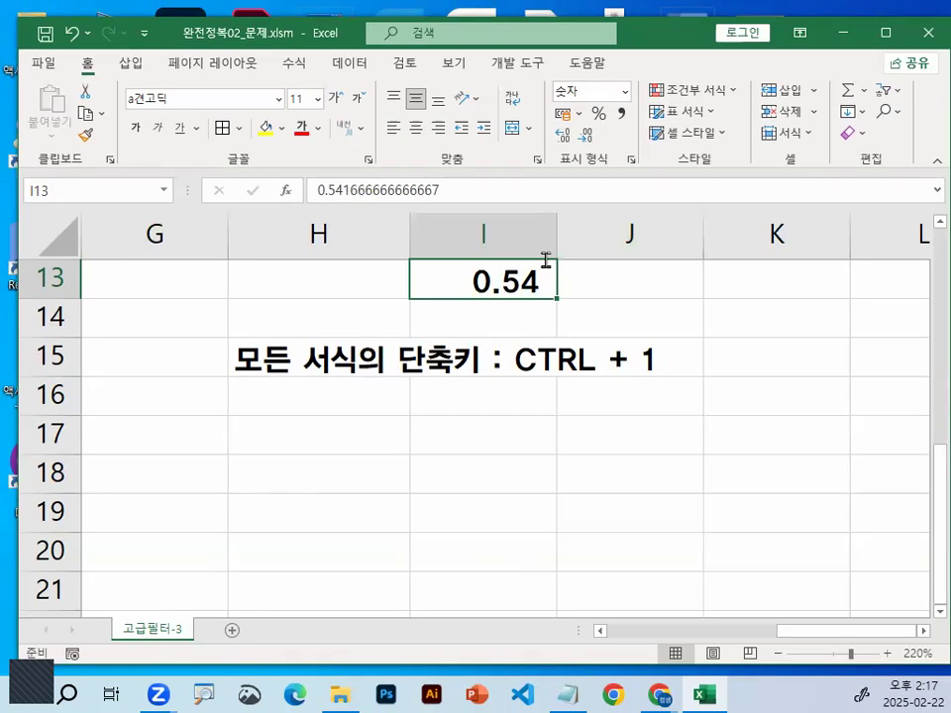
{"action": "type", "text": "12:00"}
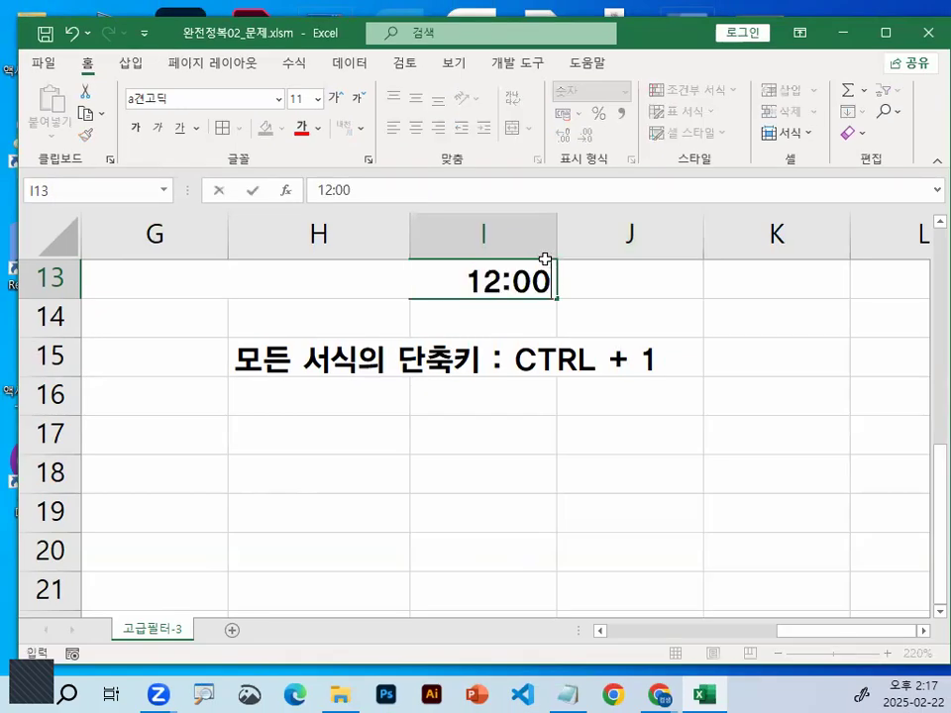
{"action": "key", "text": "Return"}
{"action": "key", "text": "Up"}
Clear the time value in I13 and the shortcut note in H15
{"action": "left_click_drag", "start_coordinate": [504, 278], "coordinate": [512, 344]}
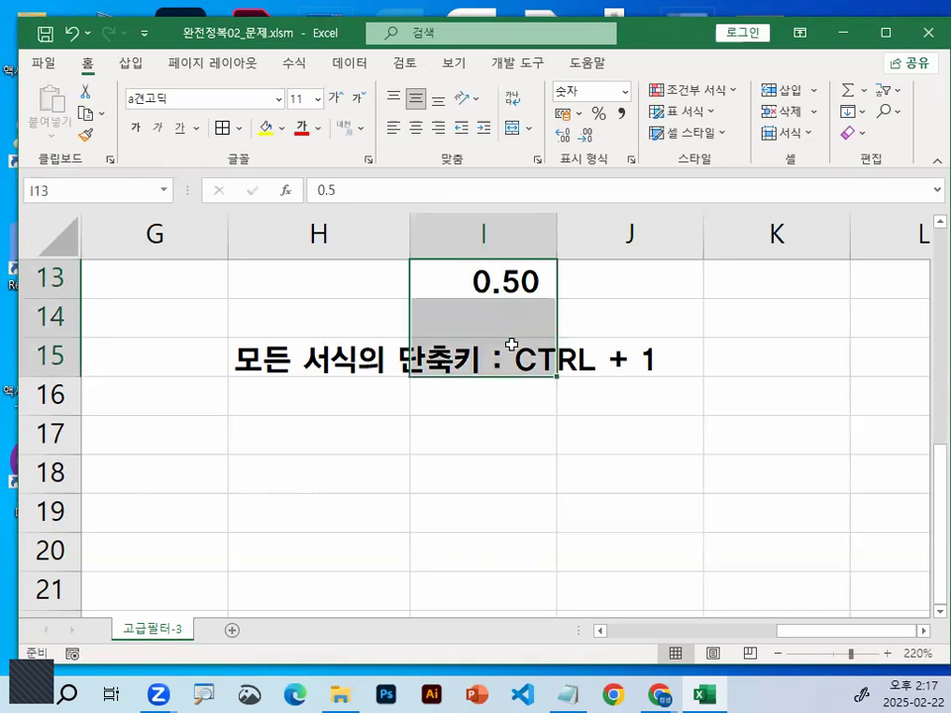
{"action": "key", "text": "Delete"}
{"action": "key", "text": "Left"}
{"action": "key", "text": "Down"}
{"action": "key", "text": "Down"}
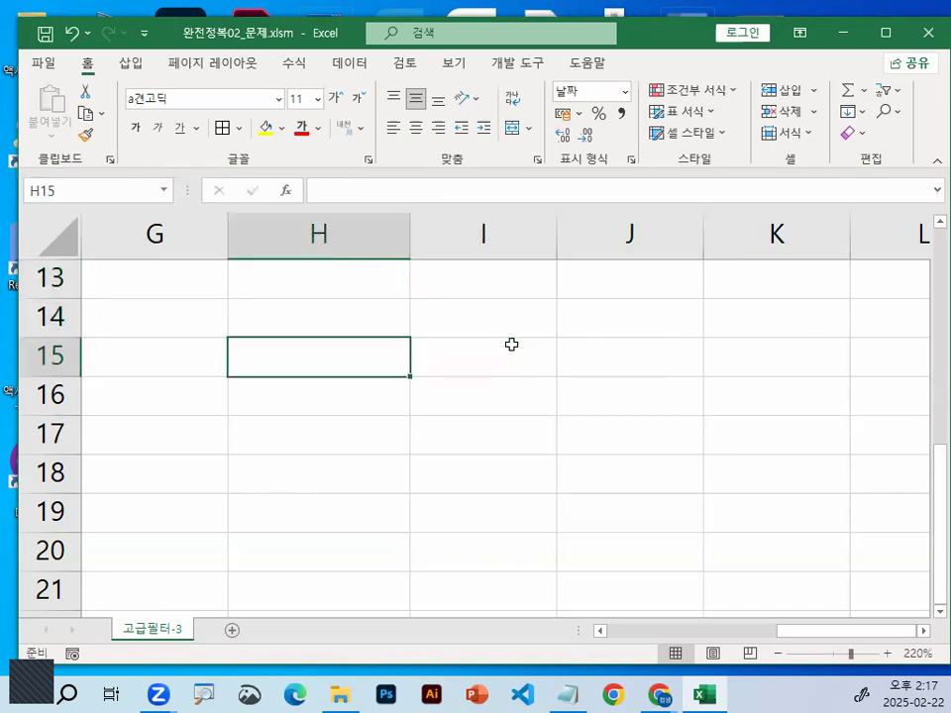
Write the comparison formula =F3>=0.5 in G3, beside the first 면접시간 value
{"action": "key", "text": "Left"}
{"action": "key", "text": "Left"}
{"action": "key", "text": "Up"}
{"action": "key", "text": "Up"}
{"action": "key", "text": "Up"}
{"action": "key", "text": "Up"}
{"action": "key", "text": "Up"}
{"action": "key", "text": "Up"}
{"action": "key", "text": "Up"}
{"action": "key", "text": "Up"}
{"action": "key", "text": "Up"}
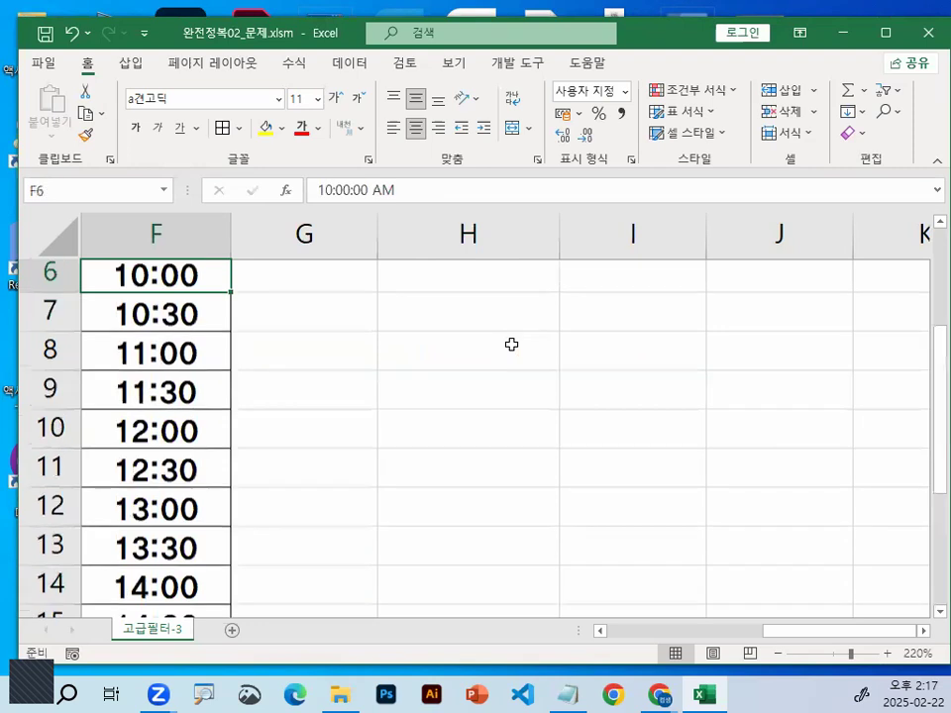
{"action": "key", "text": "Up"}
{"action": "key", "text": "Up"}
{"action": "key", "text": "Up"}
{"action": "key", "text": "Up"}
{"action": "key", "text": "Up"}
{"action": "key", "text": "Down"}
{"action": "key", "text": "Down"}
{"action": "key", "text": "Down"}
{"action": "key", "text": "Right"}
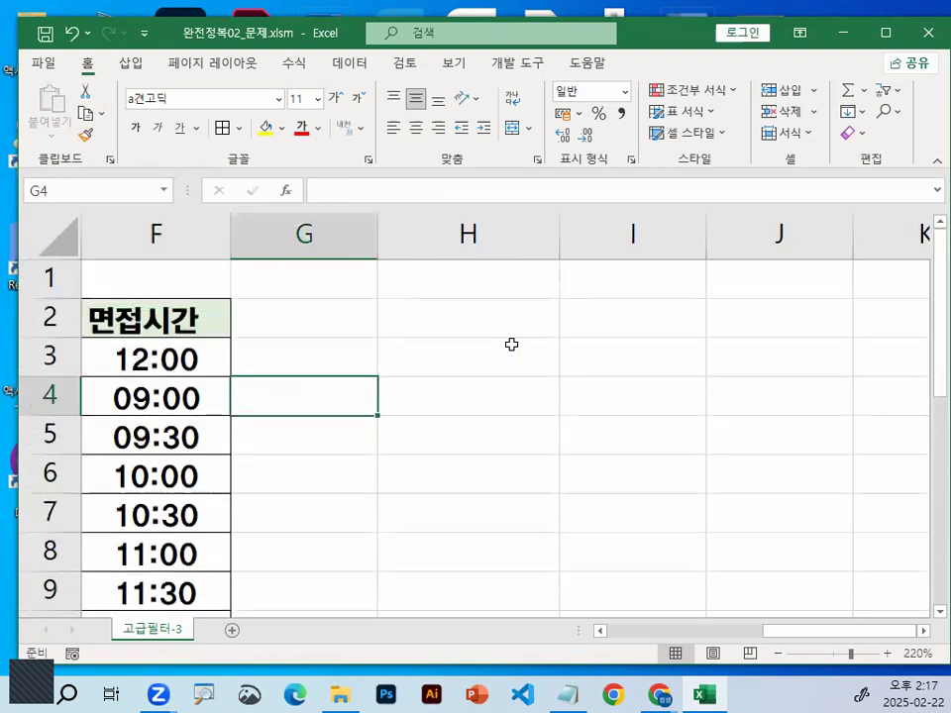
{"action": "key", "text": "Up"}
{"action": "type", "text": "="}
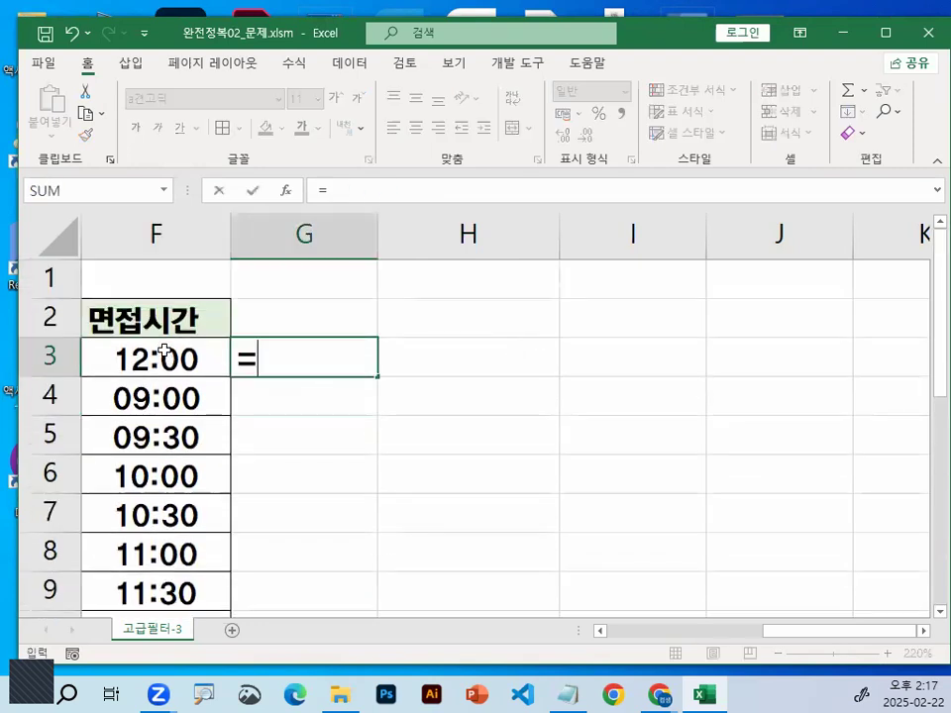
{"action": "key", "text": "Left"}
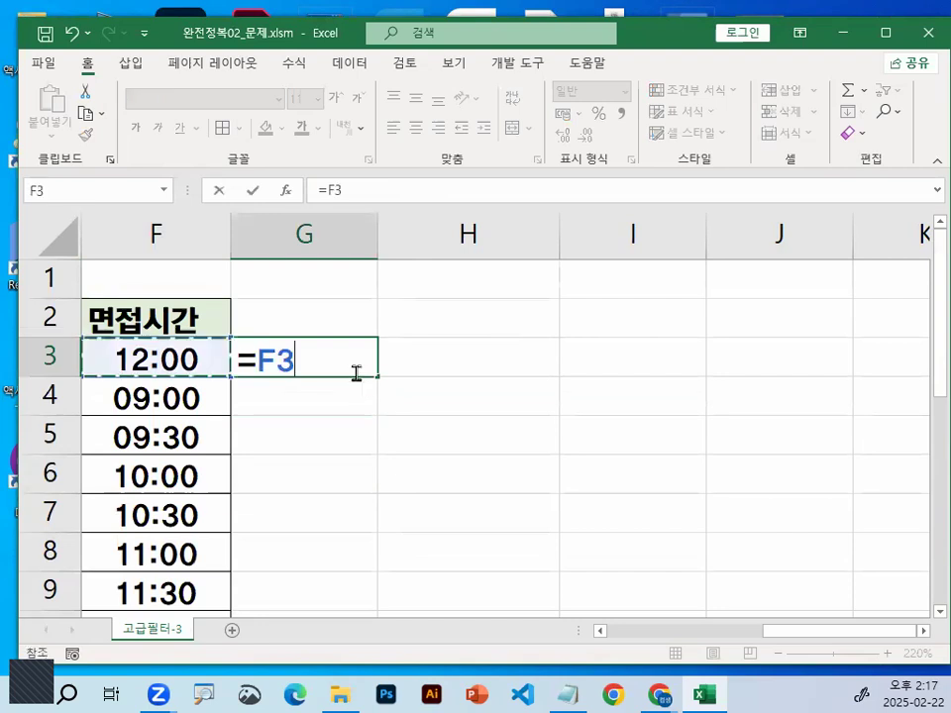
{"action": "type", "text": ">=0.5"}
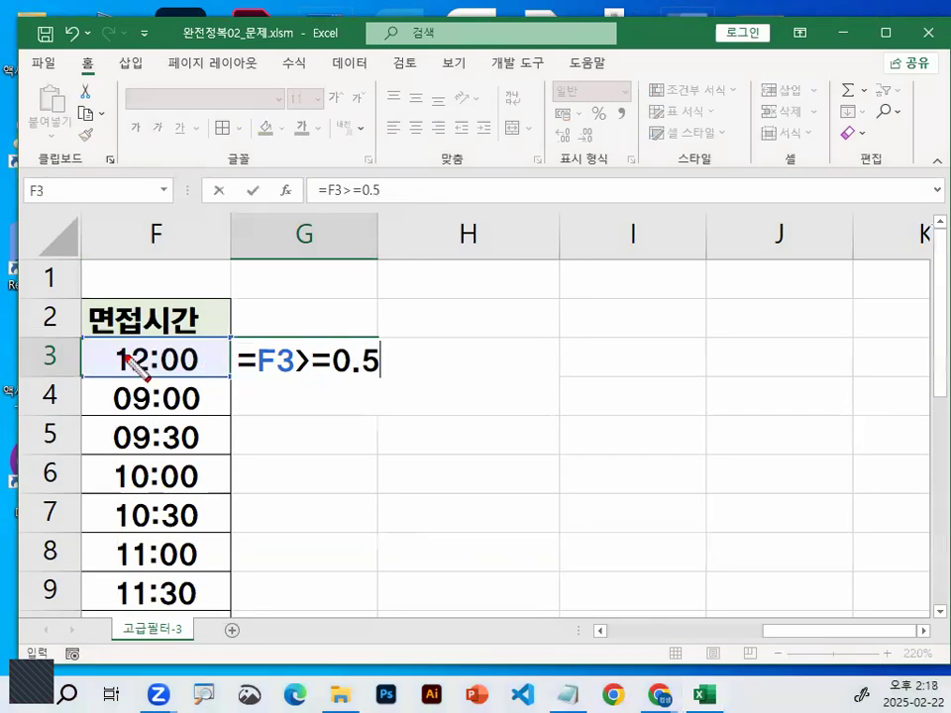
Circle the 12:00 in F3 and the 0.5 in the formula, clear the marks, and commit the G3 formula
{"action": "left_click_drag", "start_coordinate": [119, 362], "coordinate": [201, 377]}
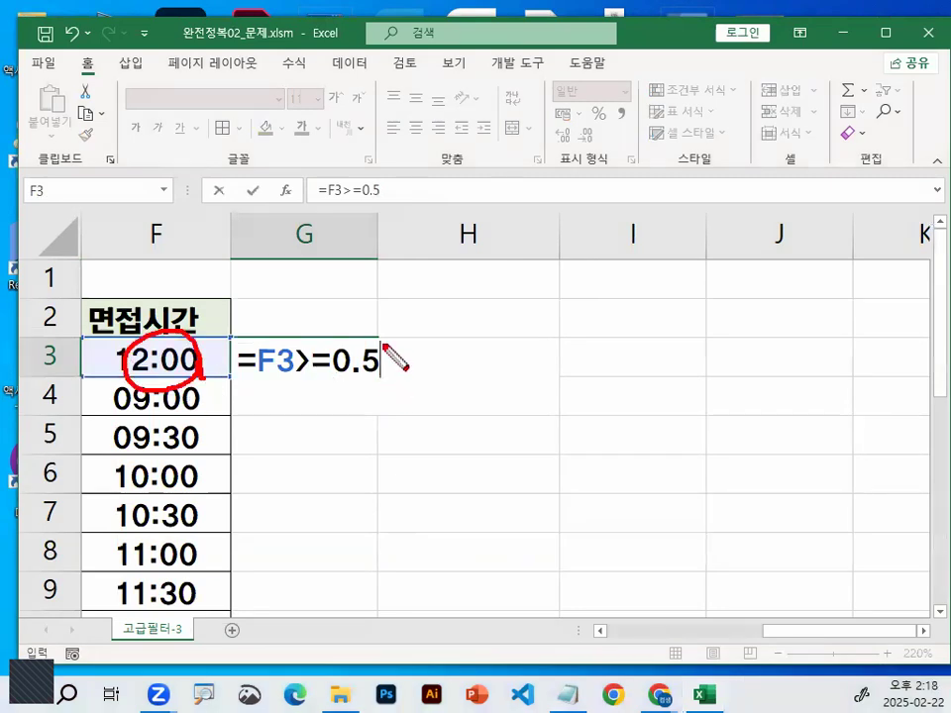
{"action": "left_click_drag", "start_coordinate": [390, 359], "coordinate": [390, 381]}
{"action": "left_click_drag", "start_coordinate": [128, 349], "coordinate": [164, 319]}
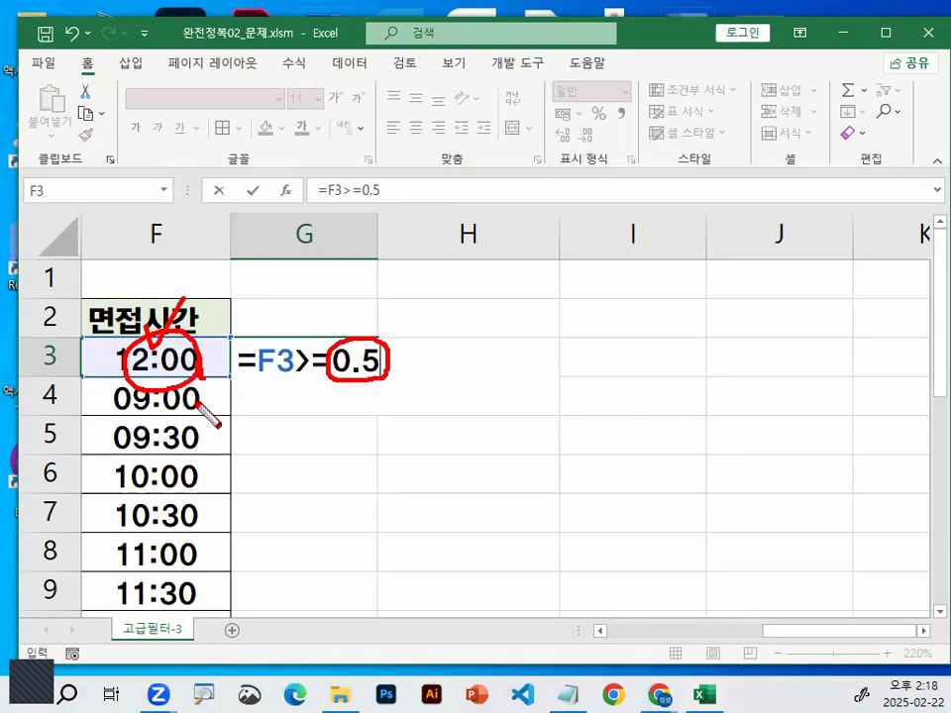
{"action": "left_click_drag", "start_coordinate": [181, 379], "coordinate": [185, 382]}
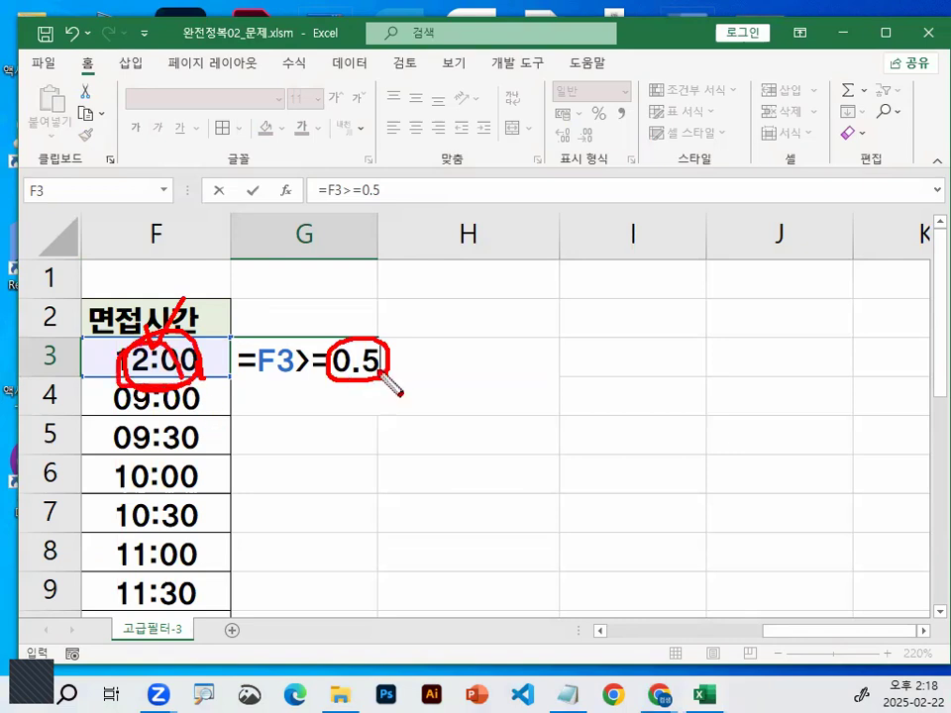
{"action": "left_click_drag", "start_coordinate": [389, 382], "coordinate": [387, 356]}
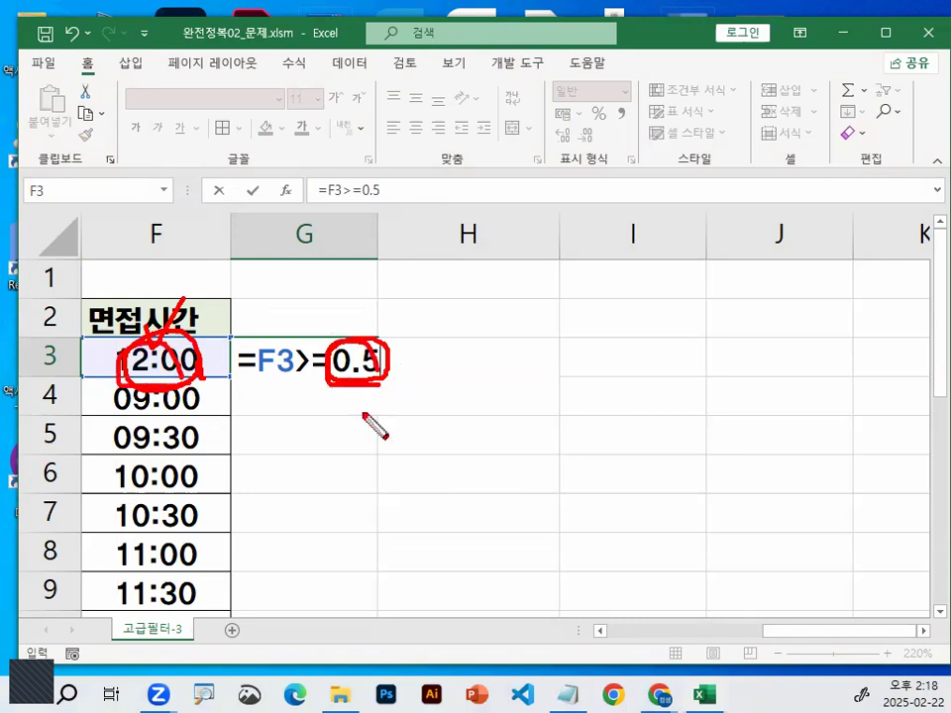
{"action": "key", "text": "Escape"}
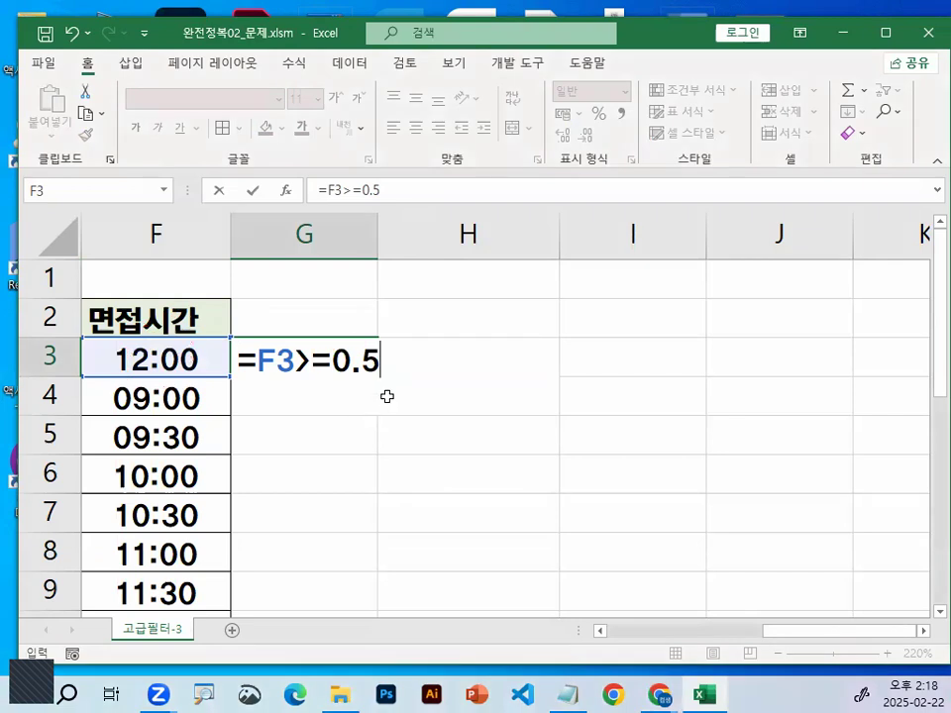
{"action": "key", "text": "Return"}
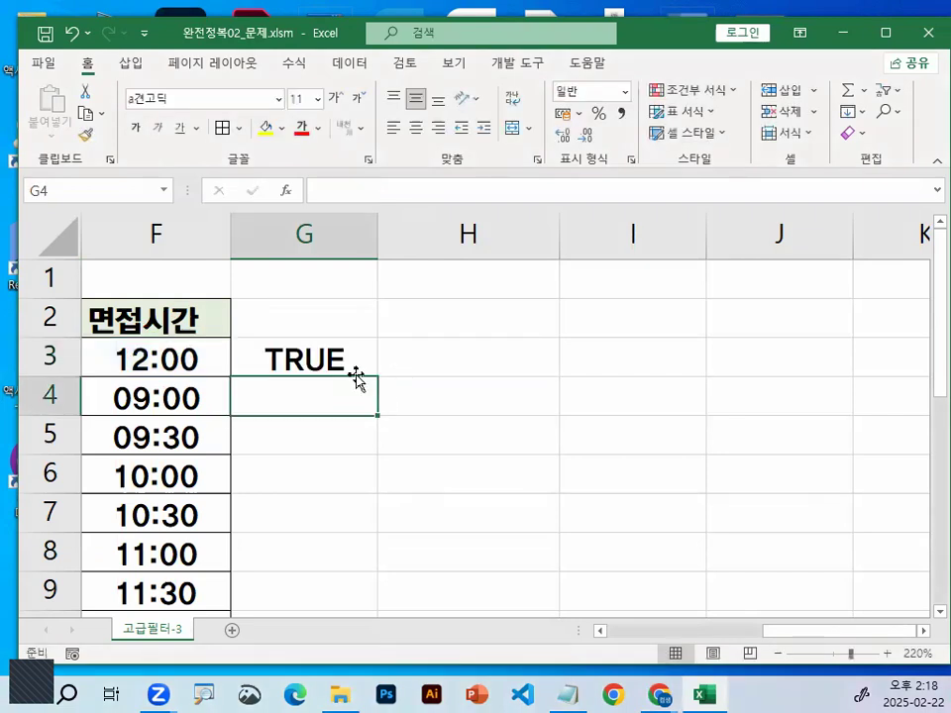
Change the 면접시간 value in F3 to 23:00 to test the comparison formula
{"action": "left_click", "coordinate": [198, 361]}
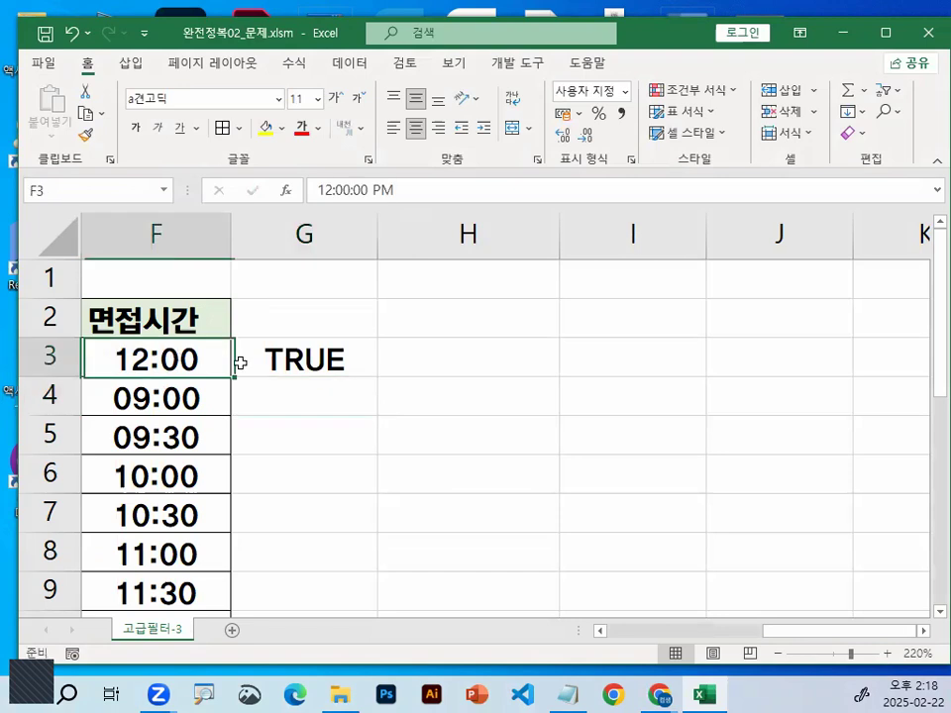
{"action": "double_click", "coordinate": [116, 361]}
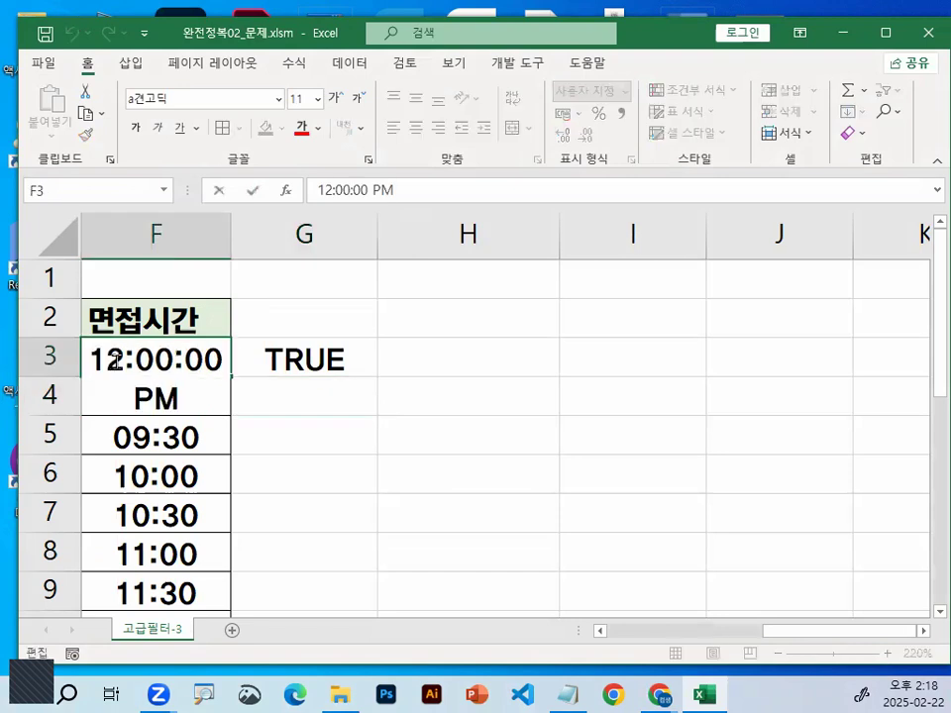
{"action": "left_click_drag", "start_coordinate": [107, 362], "coordinate": [116, 361]}
{"action": "type", "text": "23"}
{"action": "key", "text": "Return"}
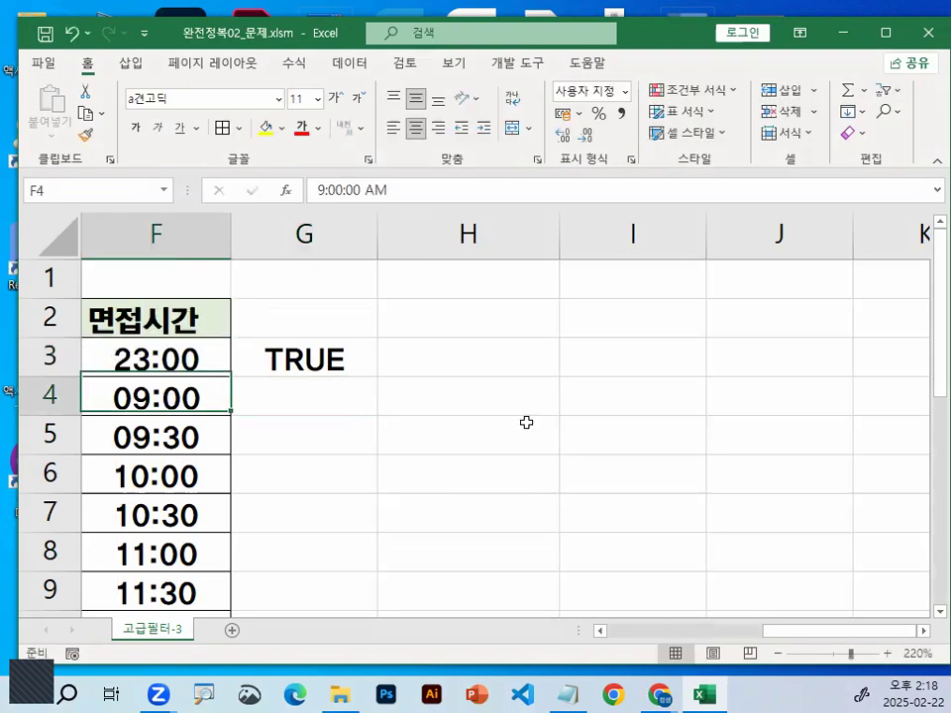
Replace the whole time in F3 with 14:00 to test the formula again
{"action": "double_click", "coordinate": [146, 359]}
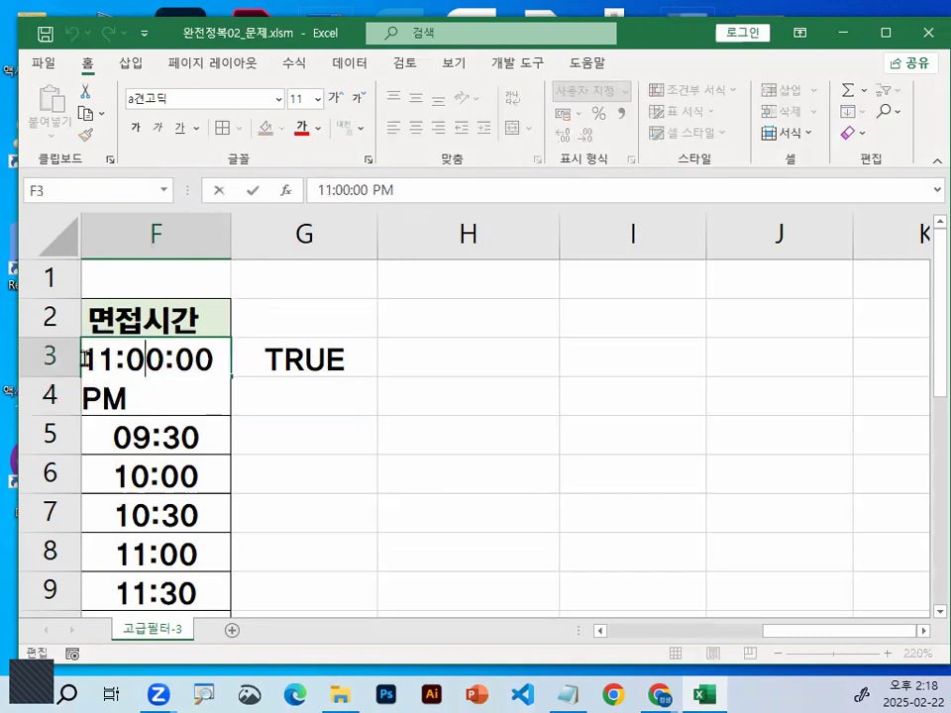
{"action": "left_click_drag", "start_coordinate": [86, 359], "coordinate": [97, 359]}
{"action": "key", "text": "shift+Right"}
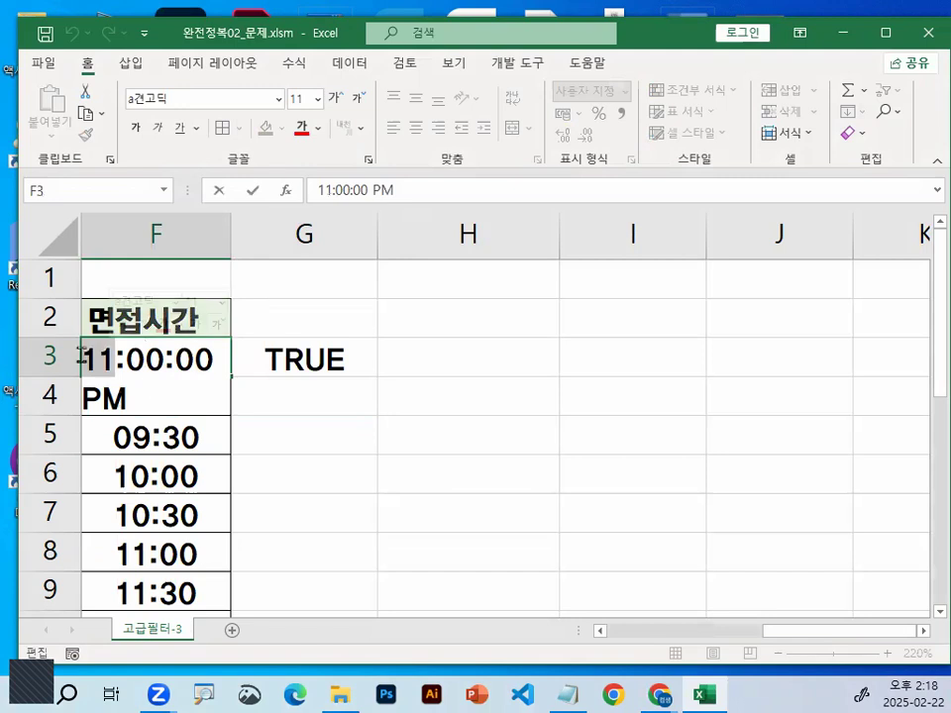
{"action": "left_click", "coordinate": [179, 383], "text": "shift"}
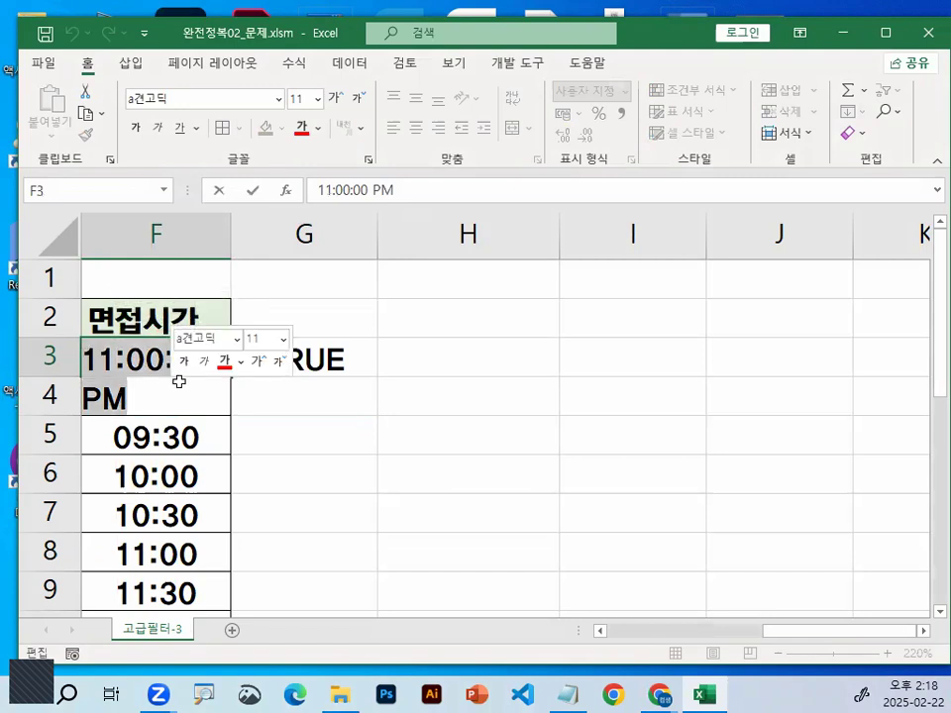
{"action": "type", "text": "14:00"}
{"action": "key", "text": "Return"}
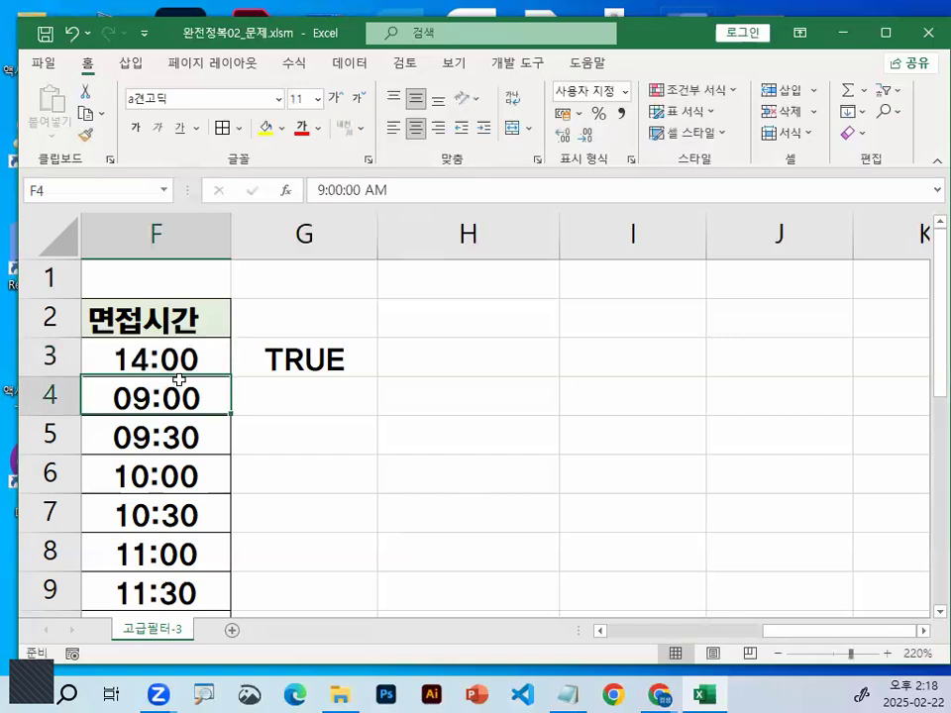
Enter 1:00 as the 면접시간 value in F3
{"action": "key", "text": "Up"}
{"action": "type", "text": "1"}
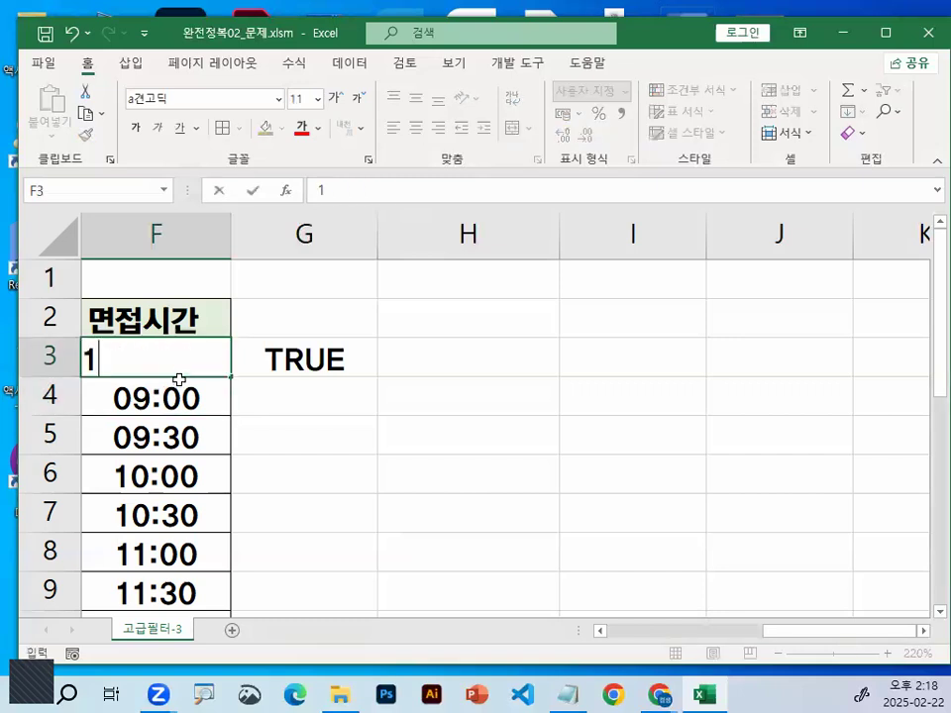
{"action": "type", "text": ":00"}
{"action": "key", "text": "Return"}
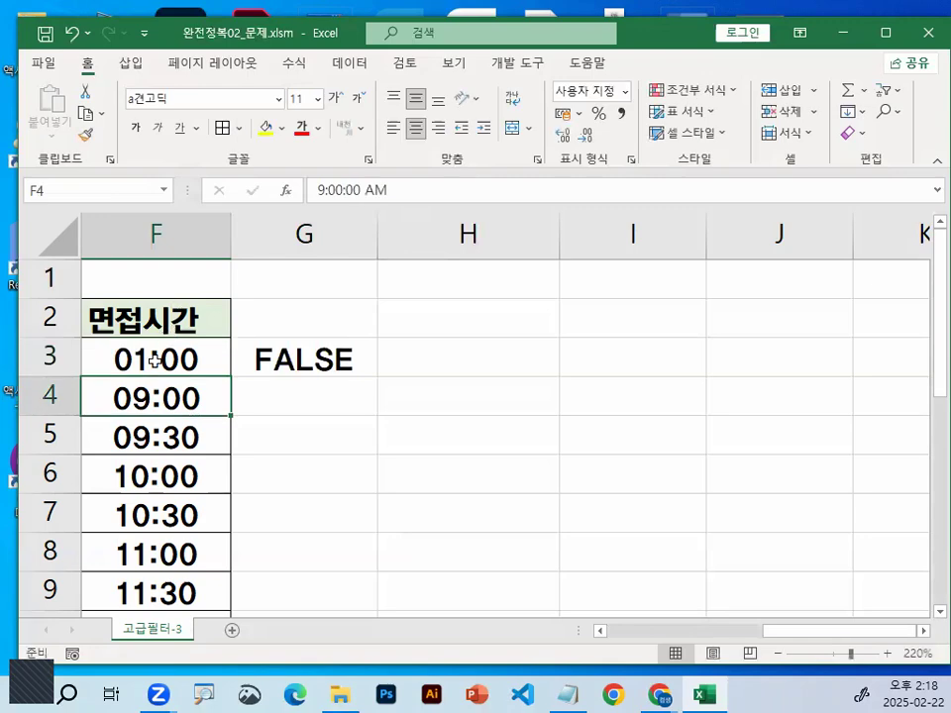
Select F3 and circle the full time value shown for it in the formula bar
{"action": "left_click", "coordinate": [155, 360]}
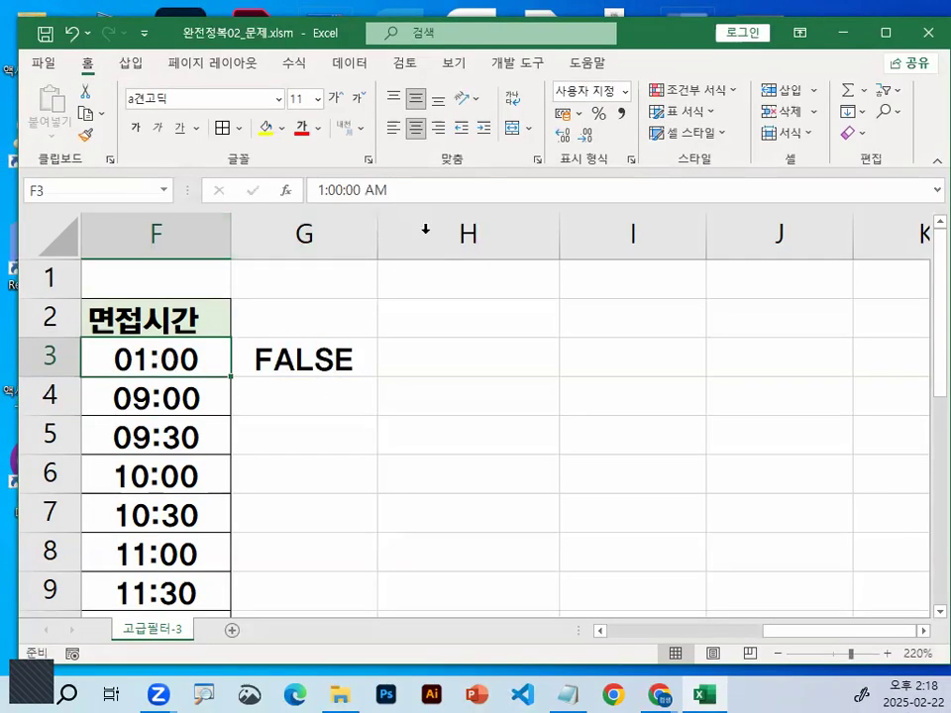
{"action": "key", "text": "ctrl+1"}
{"action": "left_click", "coordinate": [399, 187]}
{"action": "left_click_drag", "start_coordinate": [406, 186], "coordinate": [357, 193]}
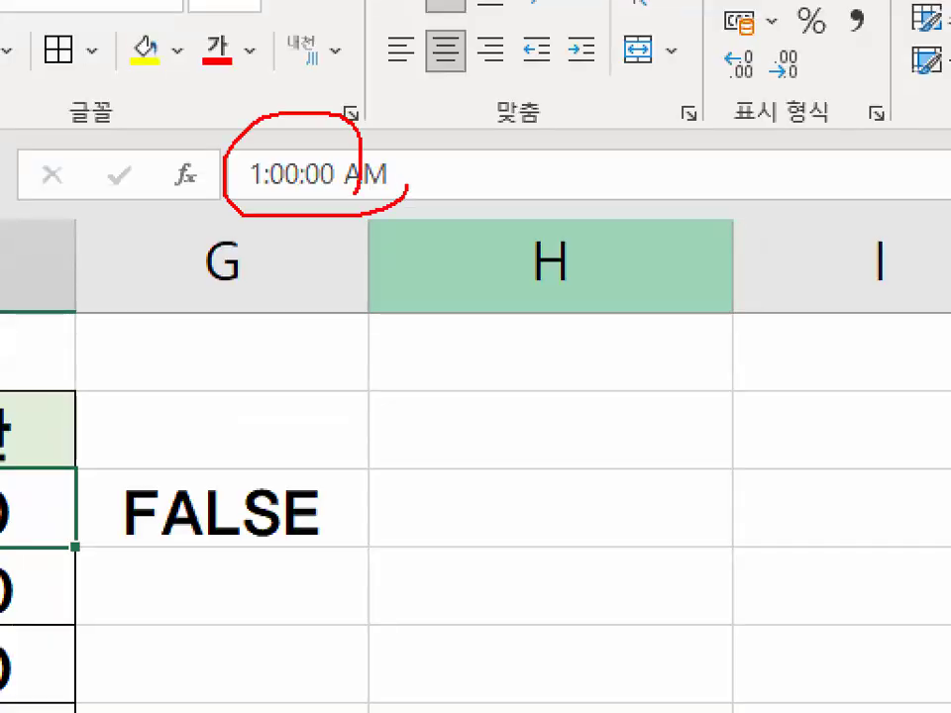
Zoom in on F3, circle its 01:00 value, and handwrite 12~24 with a slash above the G3 result
{"action": "key", "text": "ctrl+1"}
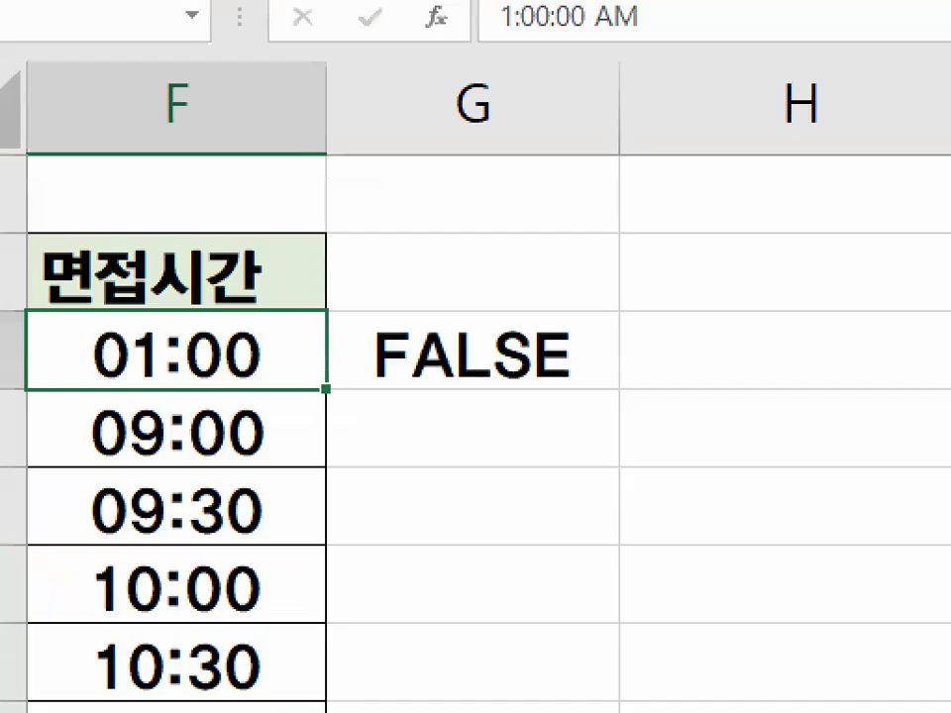
{"action": "left_click_drag", "start_coordinate": [302, 339], "coordinate": [266, 349]}
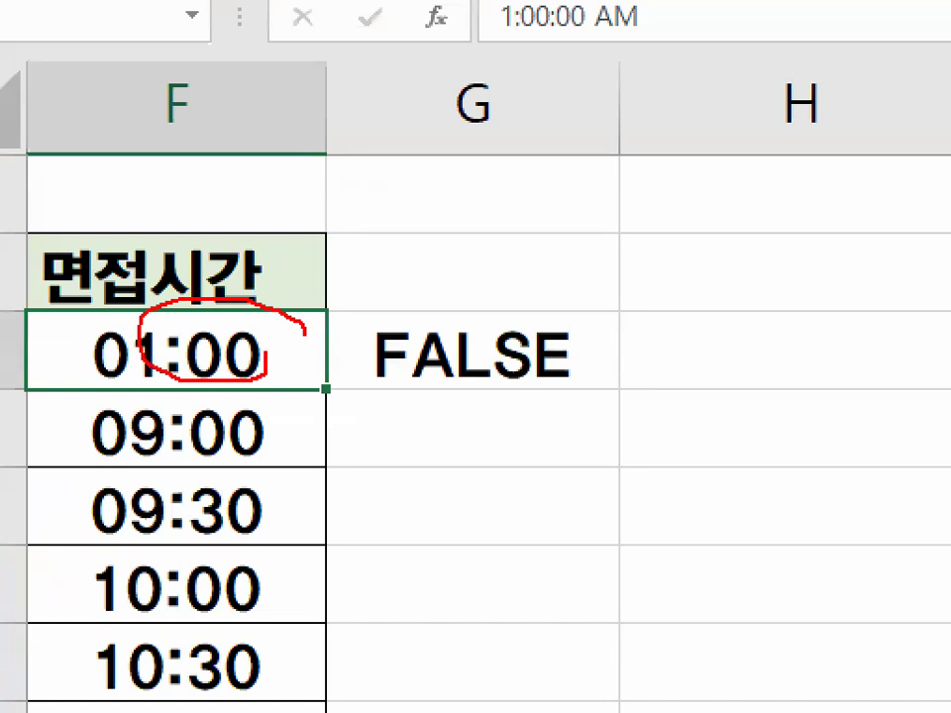
{"action": "left_click_drag", "start_coordinate": [460, 203], "coordinate": [464, 272]}
{"action": "mouse_move", "coordinate": [487, 210]}
{"action": "left_mouse_down"}
{"action": "mouse_move", "coordinate": [548, 255]}
{"action": "mouse_move", "coordinate": [612, 244]}
{"action": "left_mouse_up"}
{"action": "mouse_move", "coordinate": [646, 209]}
{"action": "left_mouse_down"}
{"action": "mouse_move", "coordinate": [683, 239]}
{"action": "mouse_move", "coordinate": [778, 235]}
{"action": "left_mouse_up"}
{"action": "left_click_drag", "start_coordinate": [771, 167], "coordinate": [713, 287]}
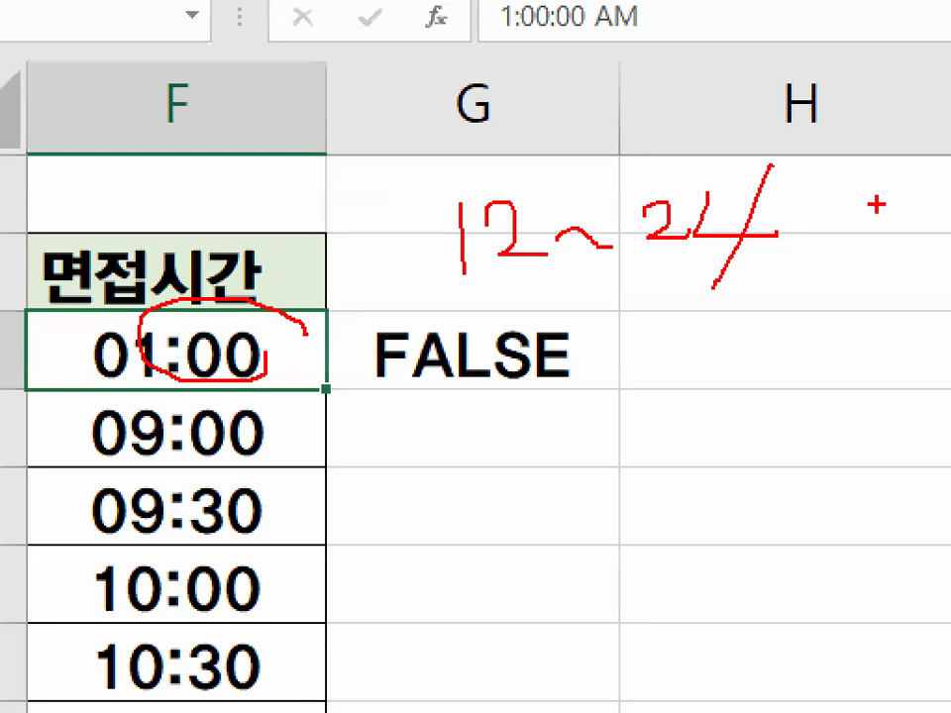
Handwrite 1: and a curved stroke beside the 12~24 note, and circle the 12~24 range
{"action": "left_click_drag", "start_coordinate": [852, 170], "coordinate": [947, 289]}
{"action": "left_click_drag", "start_coordinate": [775, 329], "coordinate": [776, 416]}
{"action": "left_click", "coordinate": [815, 337]}
{"action": "left_click", "coordinate": [826, 393]}
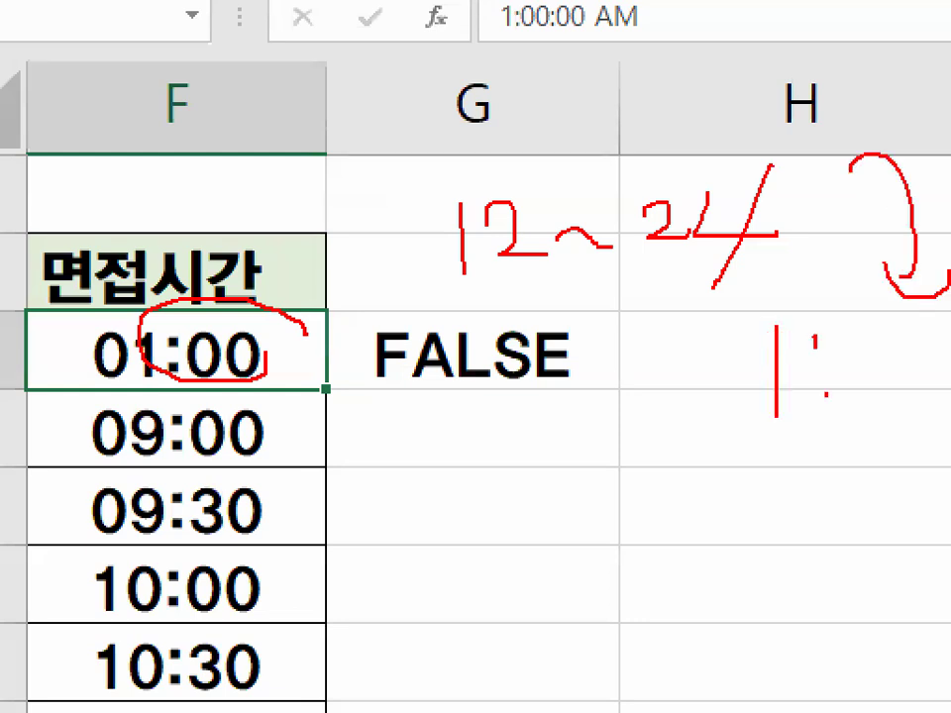
{"action": "left_click_drag", "start_coordinate": [851, 223], "coordinate": [852, 233]}
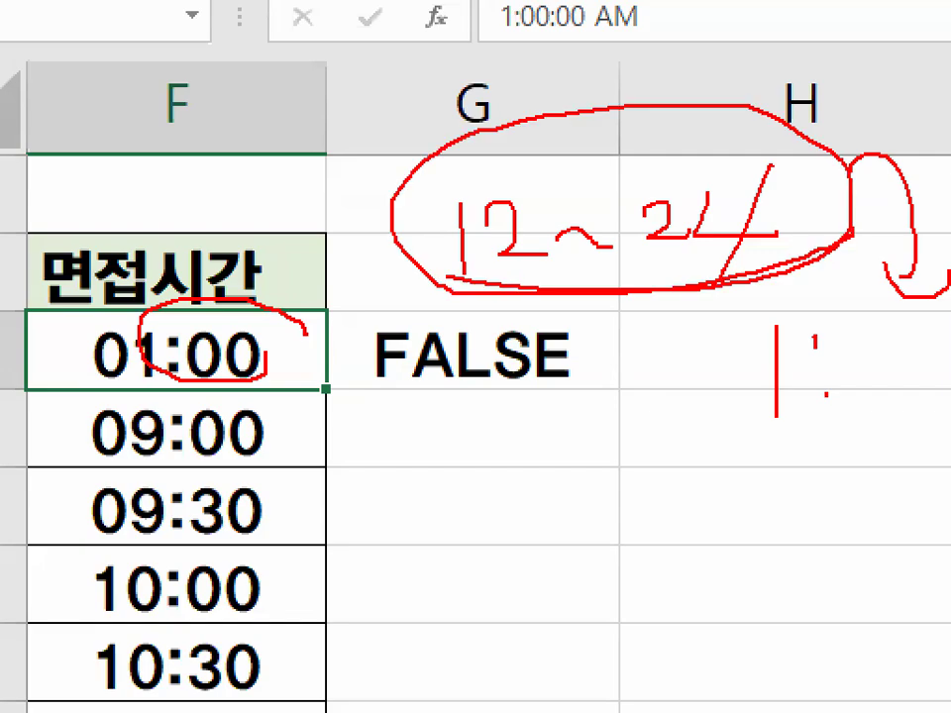
Clear the test formula from G3 and enter 08:30 as the 면접시간 value in F3
{"action": "left_click", "coordinate": [493, 348]}
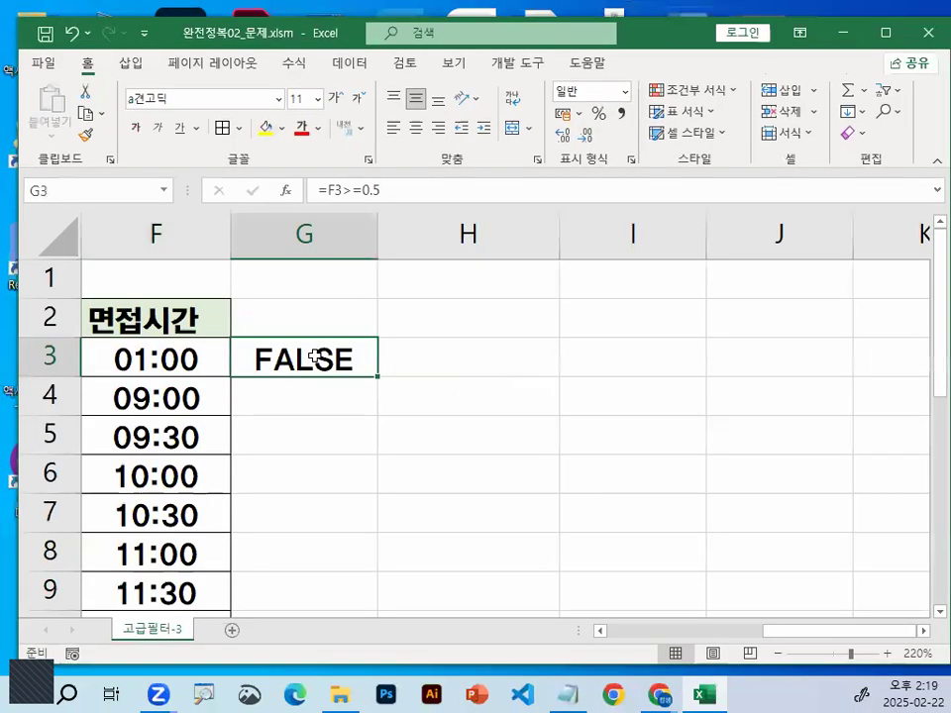
{"action": "key", "text": "Delete"}
{"action": "key", "text": "Left"}
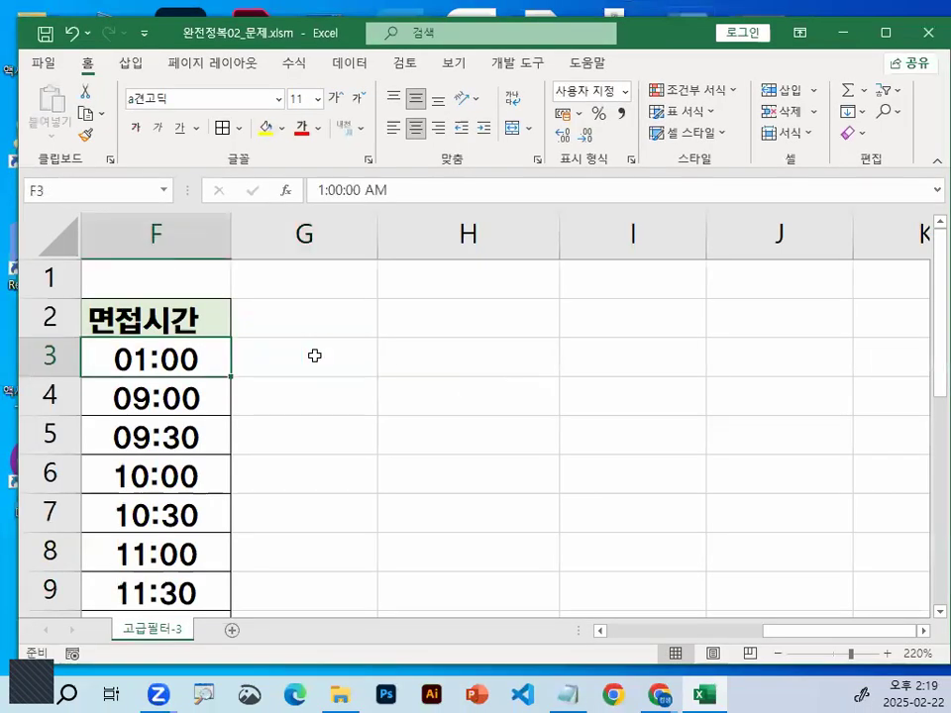
{"action": "type", "text": "08:30"}
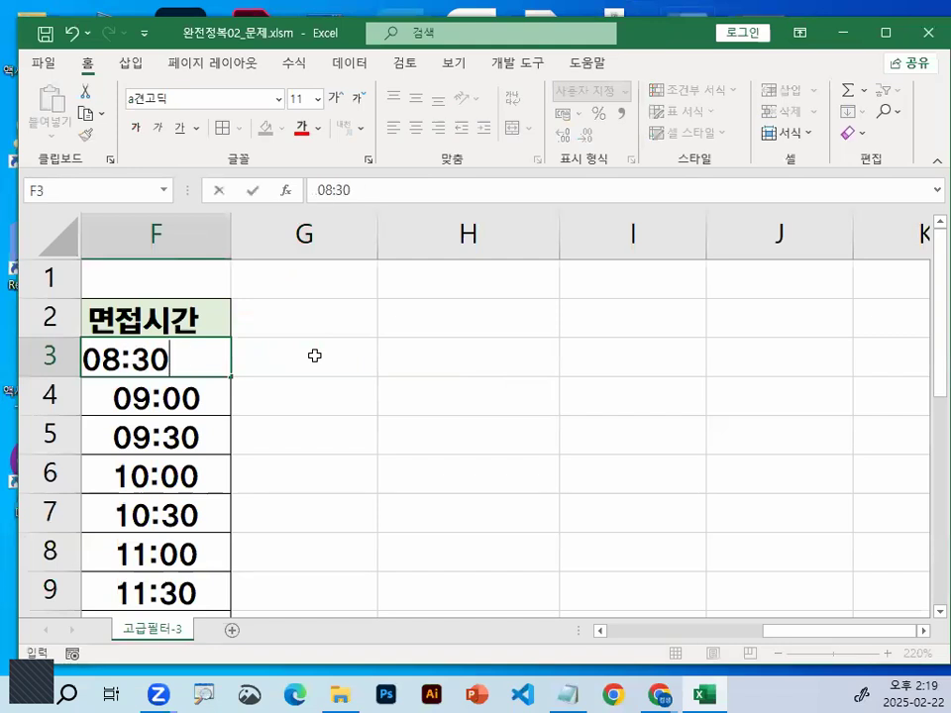
{"action": "key", "text": "Return"}
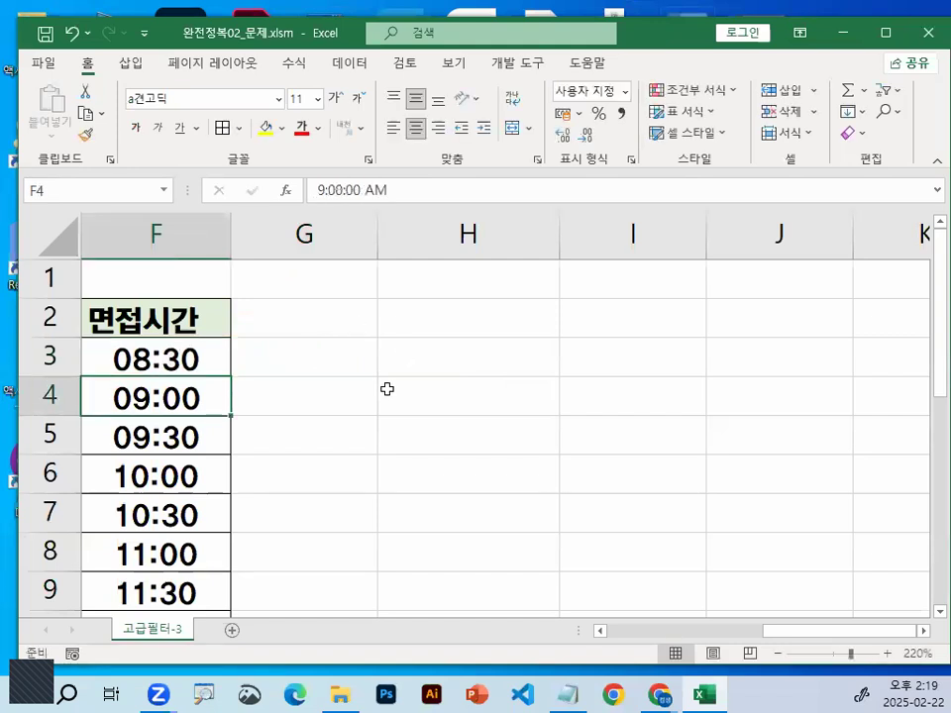
{"action": "key", "text": "Up"}
Switch to the Notepad lesson notes and highlight YEAR, its 셀주소 argument and the word 날짜데이터 in the 고급필터-3 section
{"action": "left_click_drag", "start_coordinate": [772, 634], "coordinate": [582, 693]}
{"action": "left_click", "coordinate": [580, 693]}
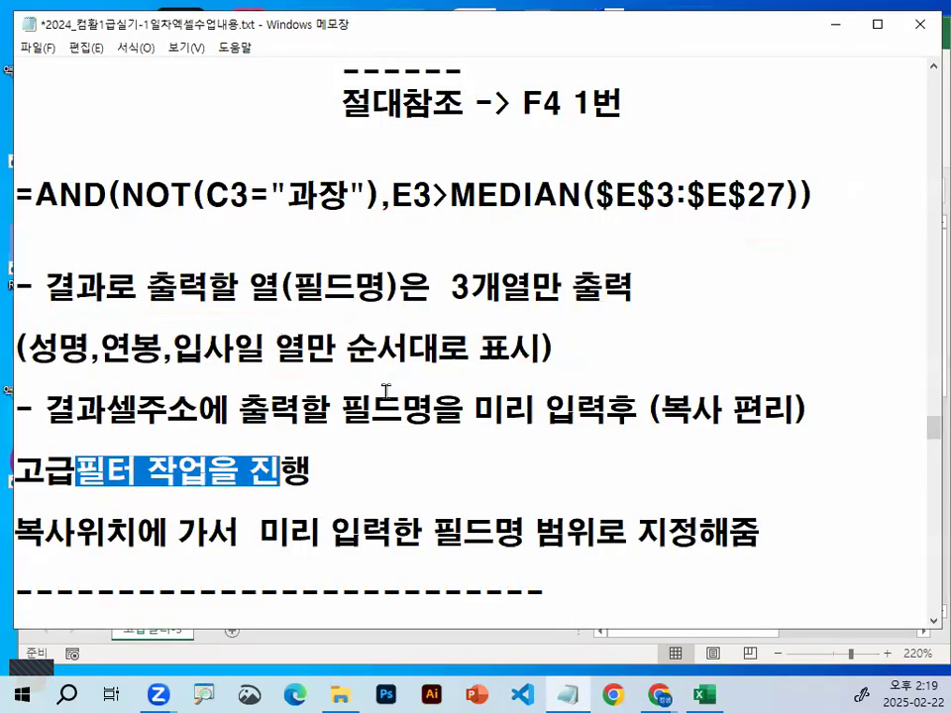
{"action": "scroll", "coordinate": [385, 391], "scroll_direction": "down", "scroll_amount": 1}
{"action": "scroll", "coordinate": [386, 392], "scroll_direction": "down", "scroll_amount": 2}
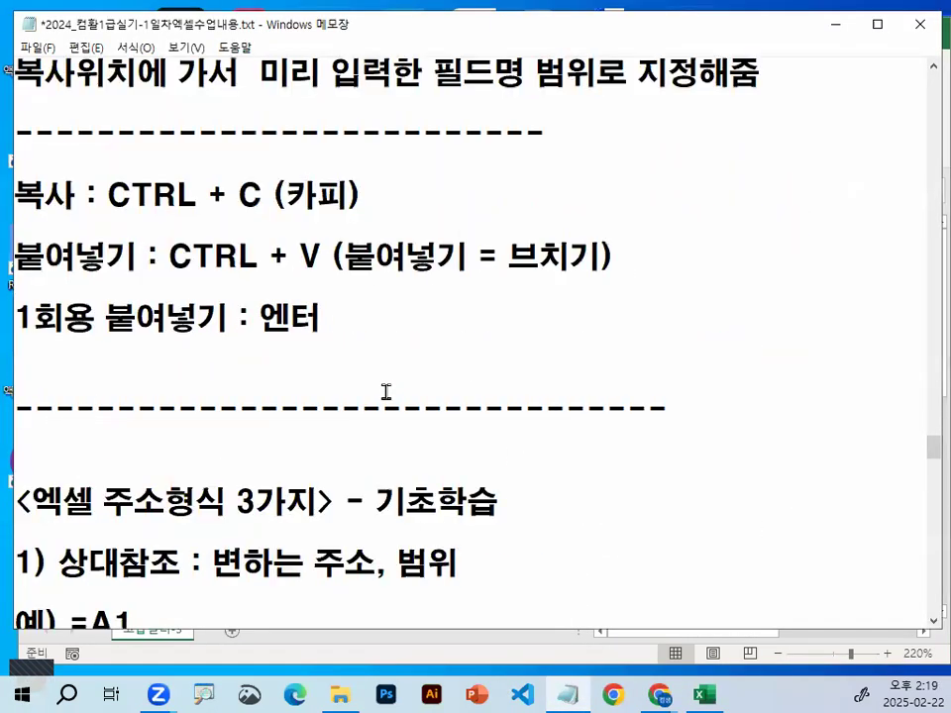
{"action": "scroll", "coordinate": [386, 390], "scroll_direction": "down", "scroll_amount": 5}
{"action": "scroll", "coordinate": [127, 314], "scroll_direction": "down", "scroll_amount": 2}
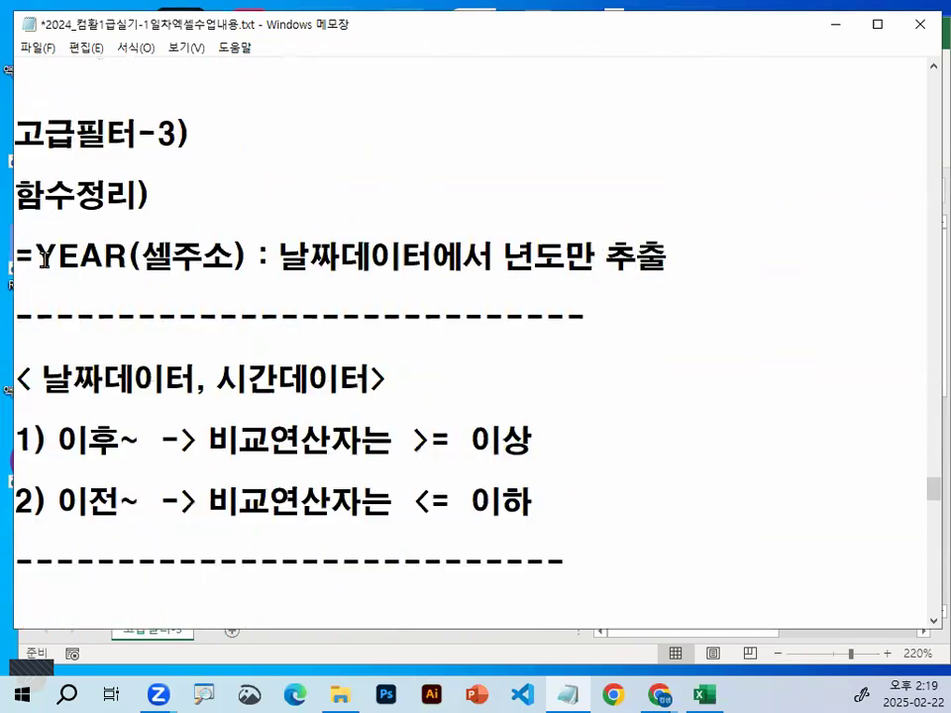
{"action": "double_click", "coordinate": [116, 257]}
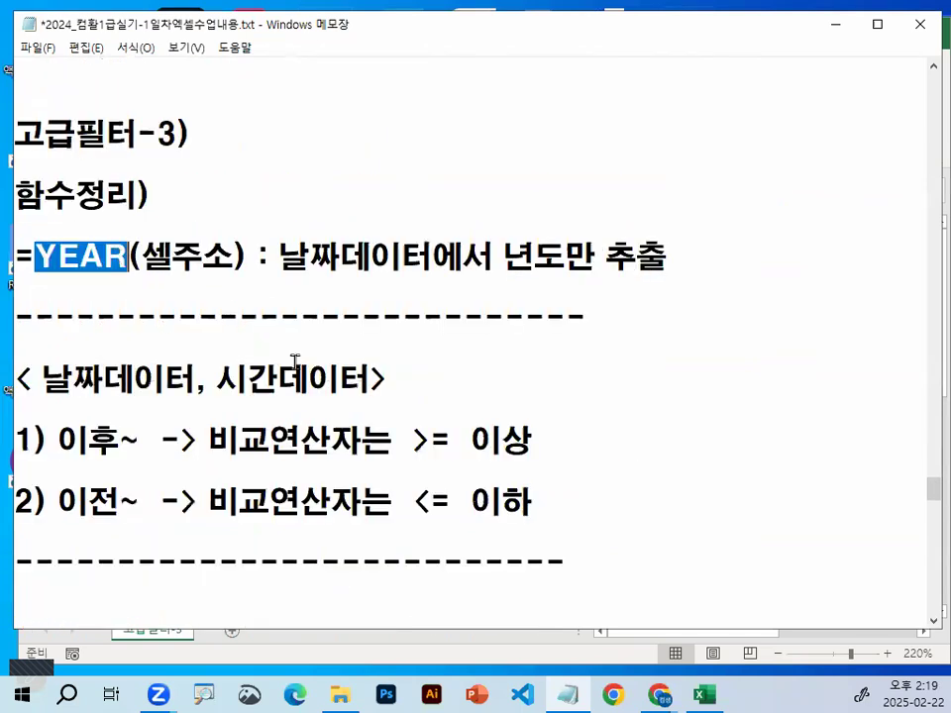
{"action": "left_click", "coordinate": [37, 254]}
{"action": "left_click_drag", "start_coordinate": [38, 254], "coordinate": [222, 256]}
{"action": "left_click_drag", "start_coordinate": [142, 257], "coordinate": [433, 257]}
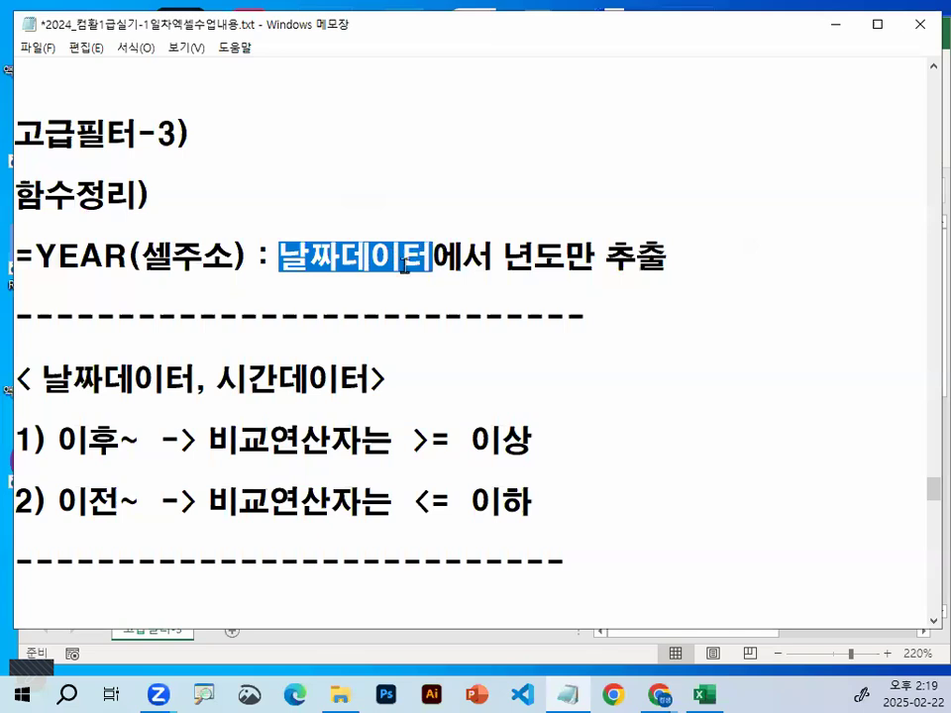
{"action": "left_click_drag", "start_coordinate": [288, 274], "coordinate": [409, 275]}
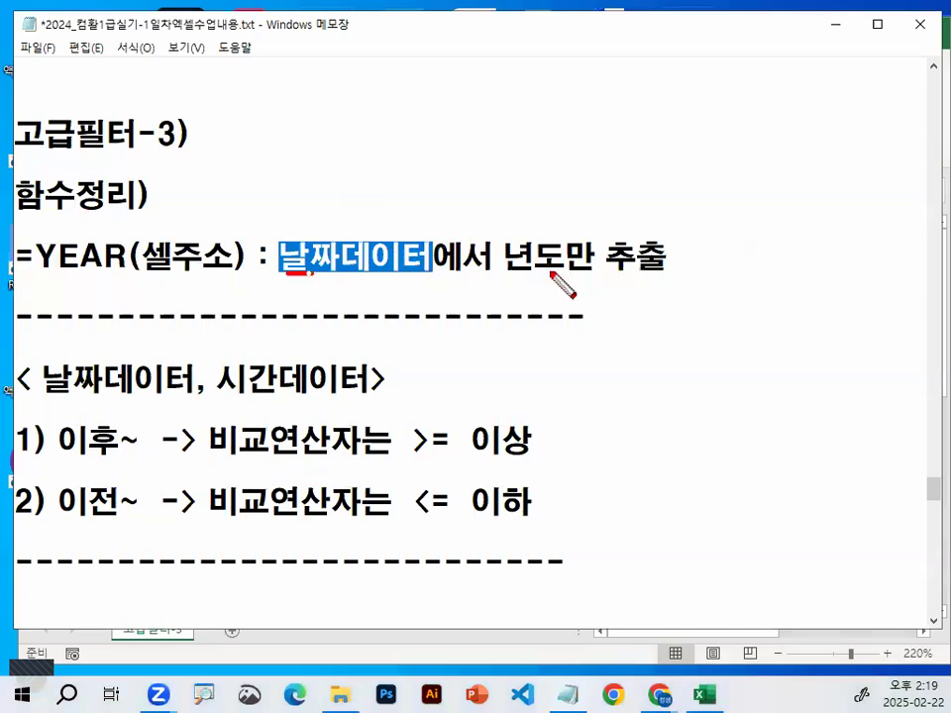
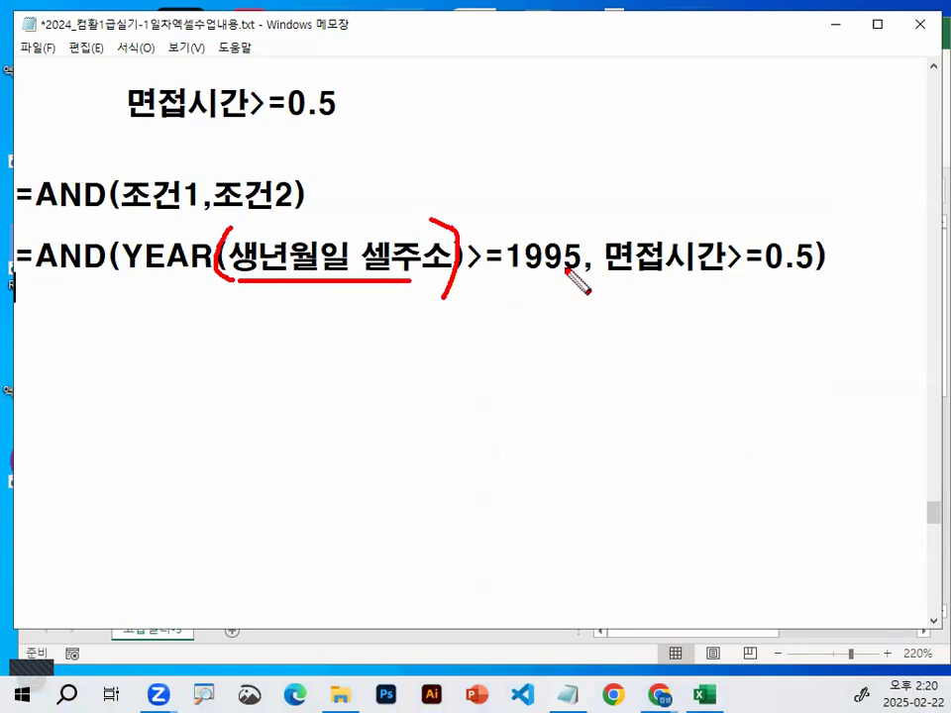
Underline the YEAR and 면접시간 conditions in the notes' last AND formula, clear the marks, and highlight the formula text
{"action": "left_click_drag", "start_coordinate": [195, 278], "coordinate": [547, 277]}
{"action": "left_click_drag", "start_coordinate": [614, 280], "coordinate": [810, 281]}
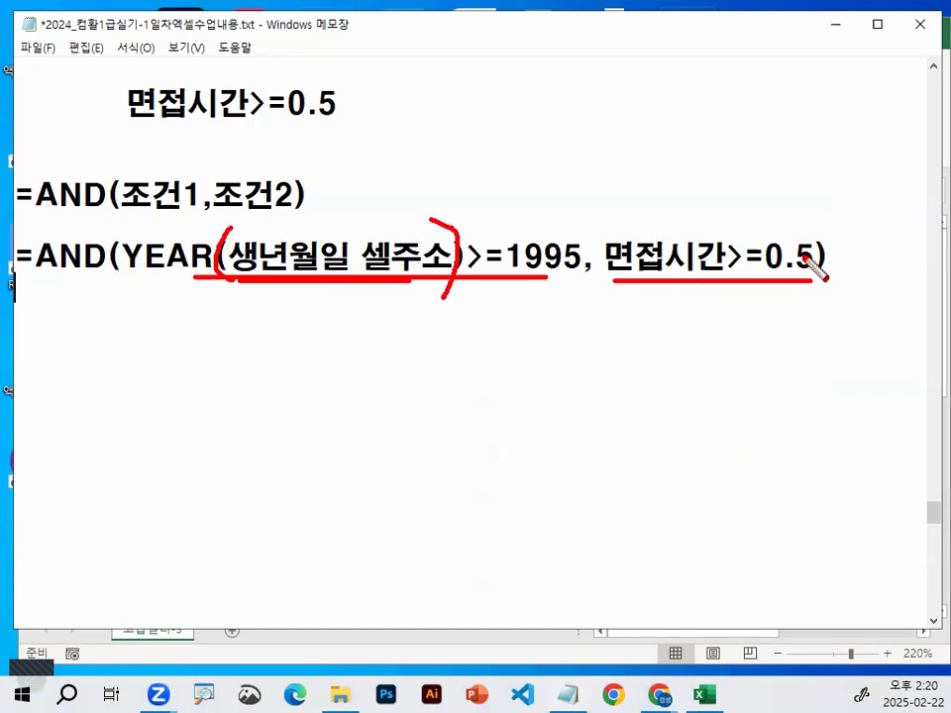
{"action": "key", "text": "Escape"}
{"action": "mouse_move", "coordinate": [43, 261]}
{"action": "left_mouse_down"}
{"action": "mouse_move", "coordinate": [839, 264]}
{"action": "mouse_move", "coordinate": [812, 249]}
{"action": "left_mouse_up"}
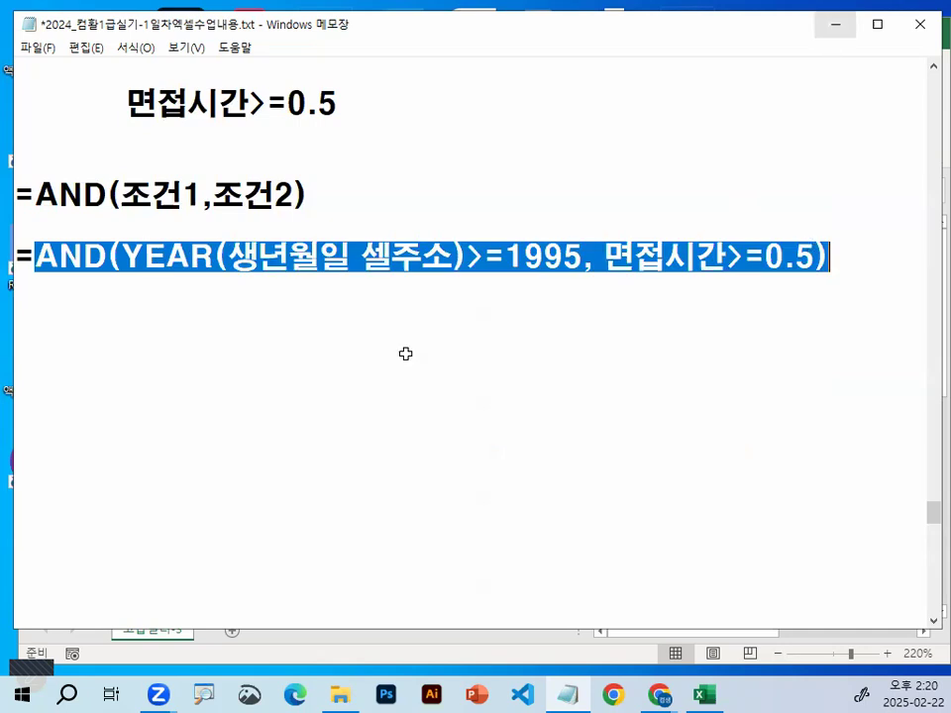
Switch back to the Excel practice workbook and enter the heading 조건 in A23 below the table
{"action": "key", "text": "alt+Tab"}
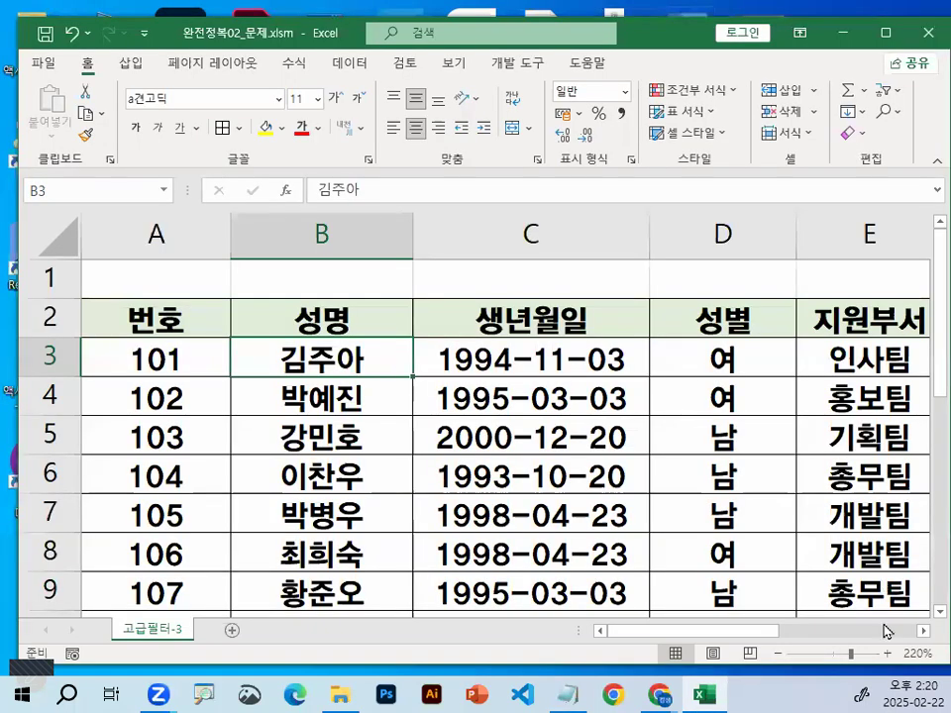
{"action": "scroll", "coordinate": [235, 412], "scroll_direction": "down", "scroll_amount": 2}
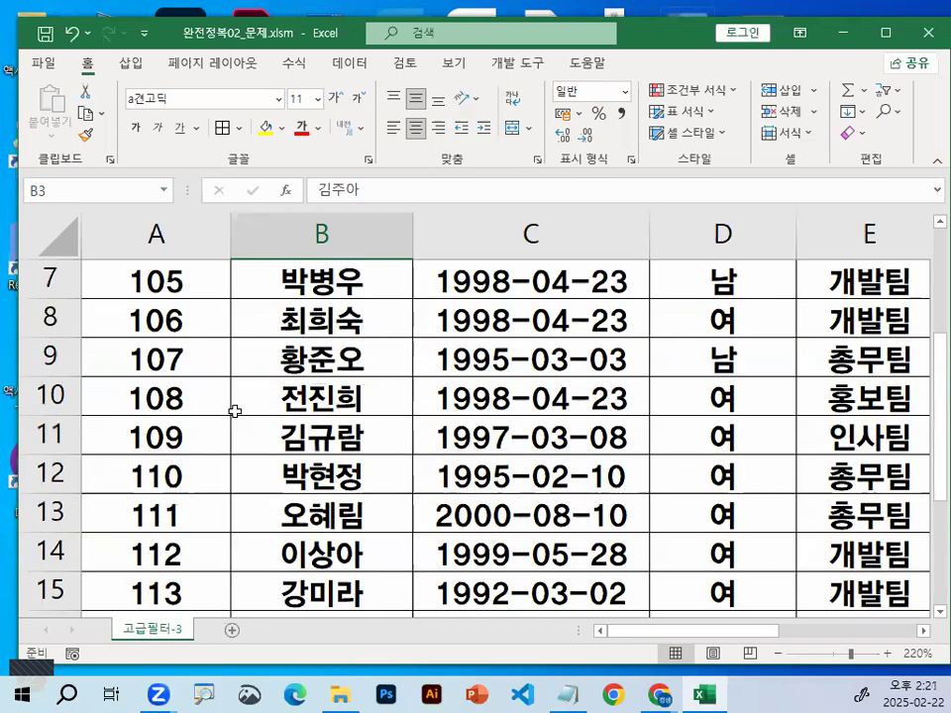
{"action": "scroll", "coordinate": [235, 412], "scroll_direction": "down", "scroll_amount": 5}
{"action": "left_click", "coordinate": [144, 311]}
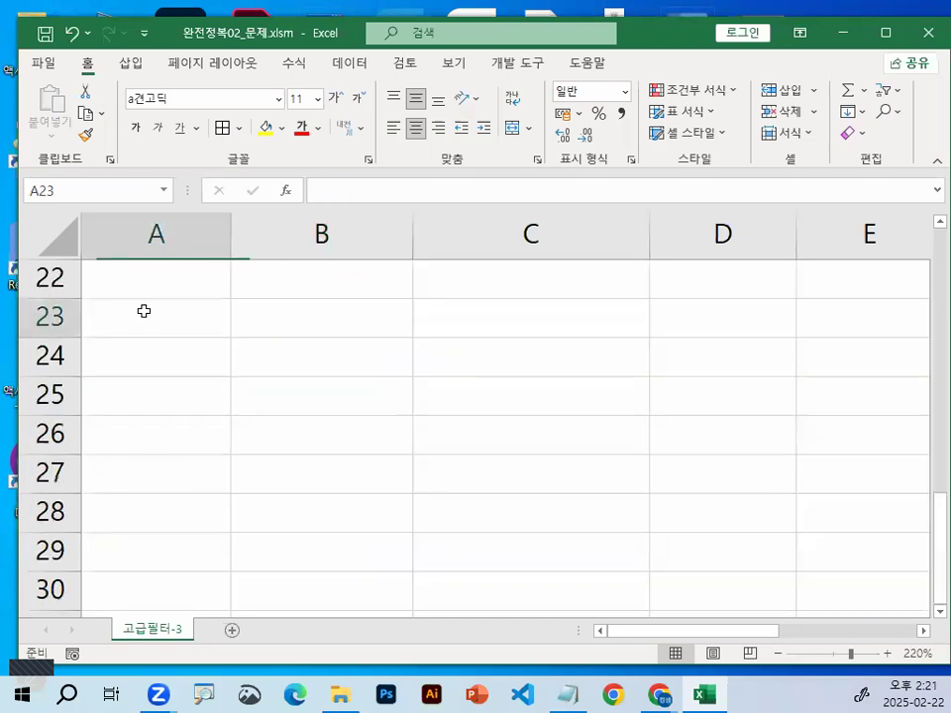
{"action": "type", "text": "W"}
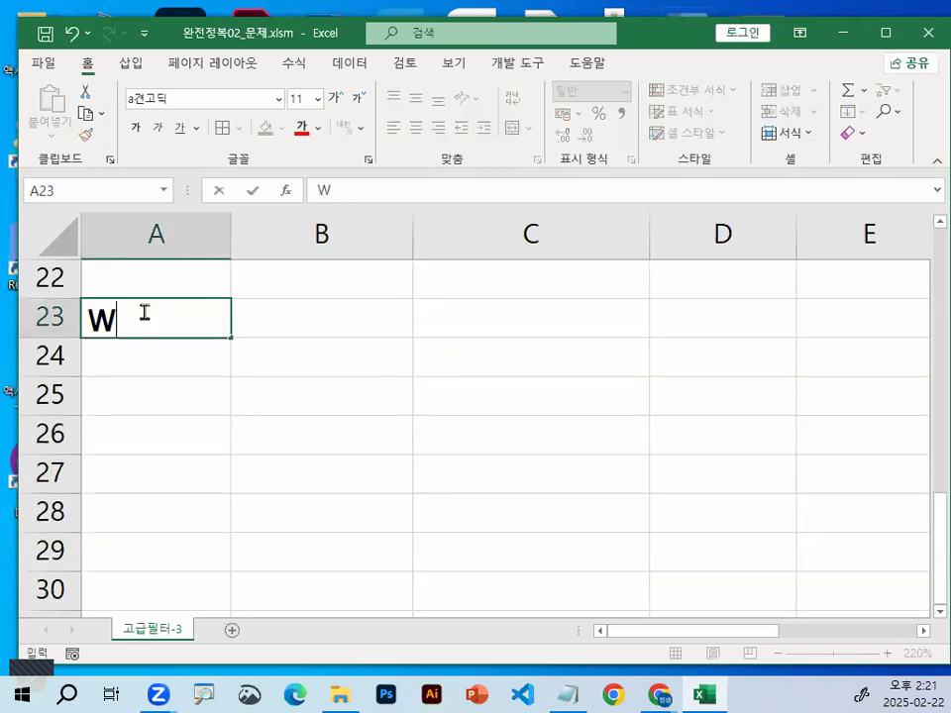
{"action": "key", "text": "BackSpace"}
{"action": "key", "text": "Hangul"}
{"action": "type", "text": "조ㅓㄱ"}
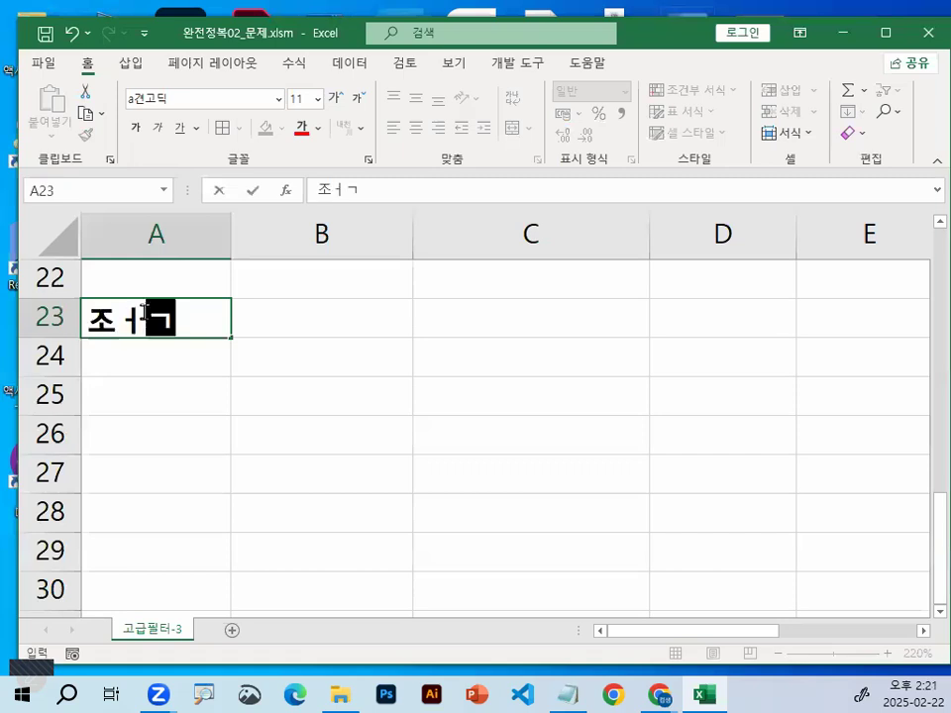
{"action": "key", "text": "BackSpace"}
{"action": "key", "text": "BackSpace"}
{"action": "key", "text": "BackSpace"}
{"action": "type", "text": "조건"}
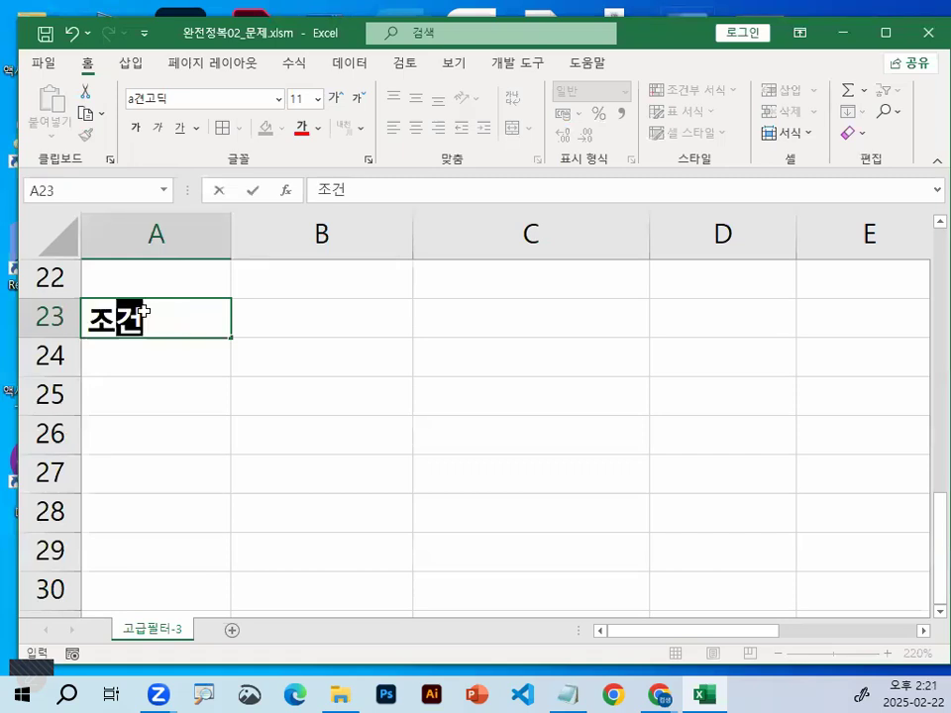
{"action": "key", "text": "Return"}
Begin the condition formula in A24 with =AND(YEAR(
{"action": "type", "text": "="}
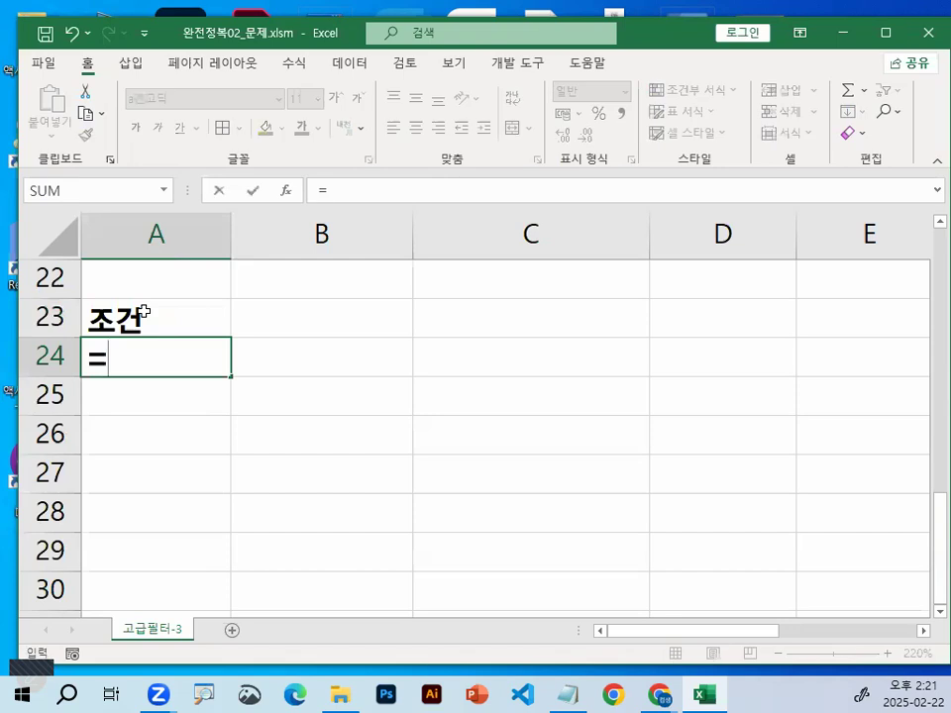
{"action": "type", "text": "AND"}
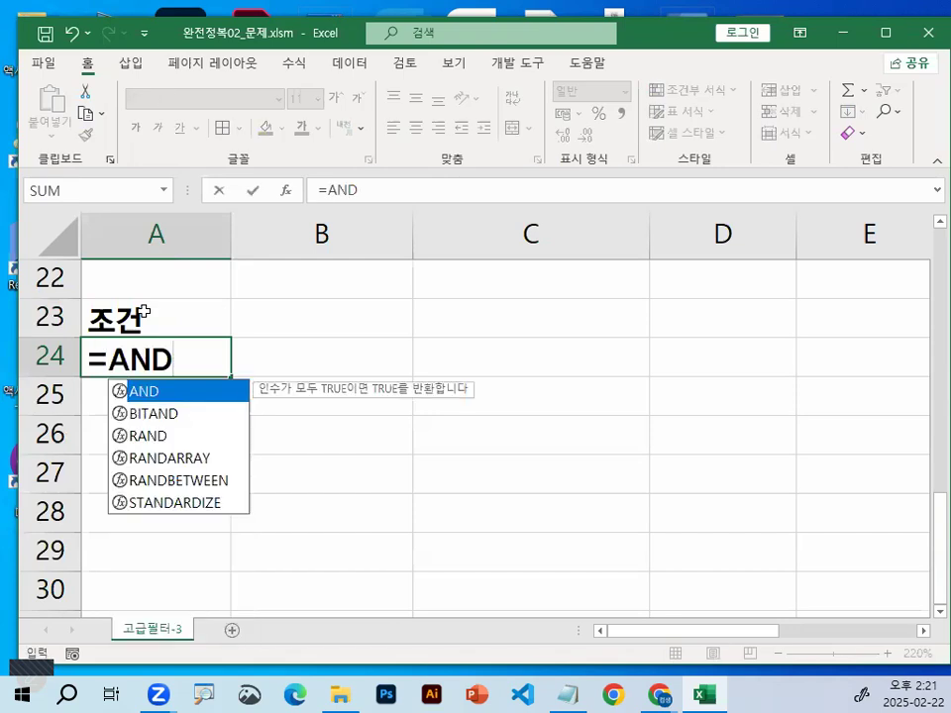
{"action": "type", "text": "("}
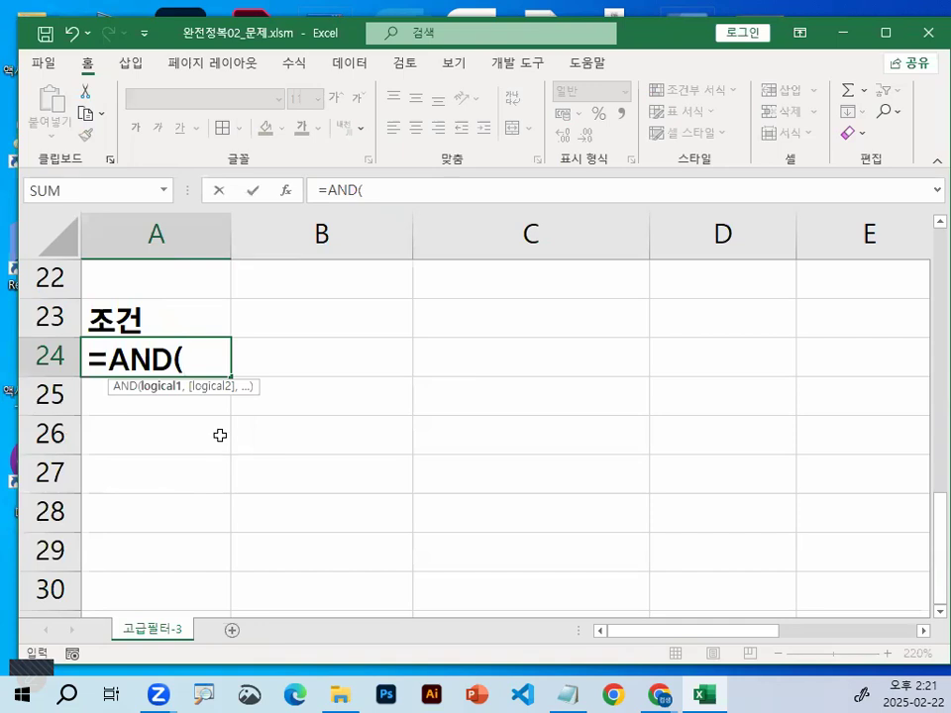
{"action": "type", "text": "Y"}
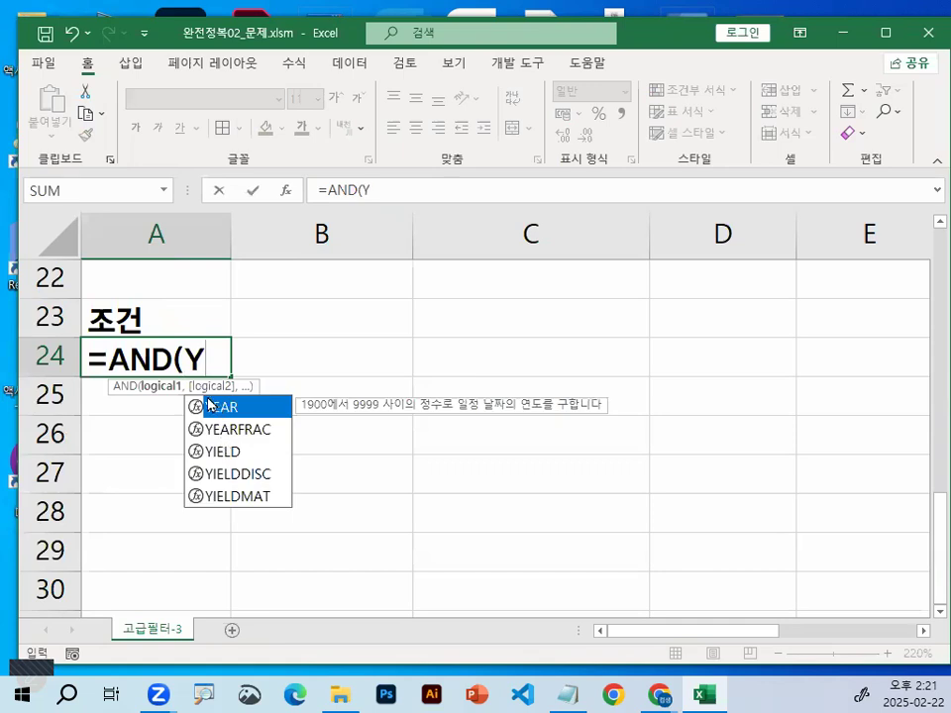
{"action": "double_click", "coordinate": [225, 405]}
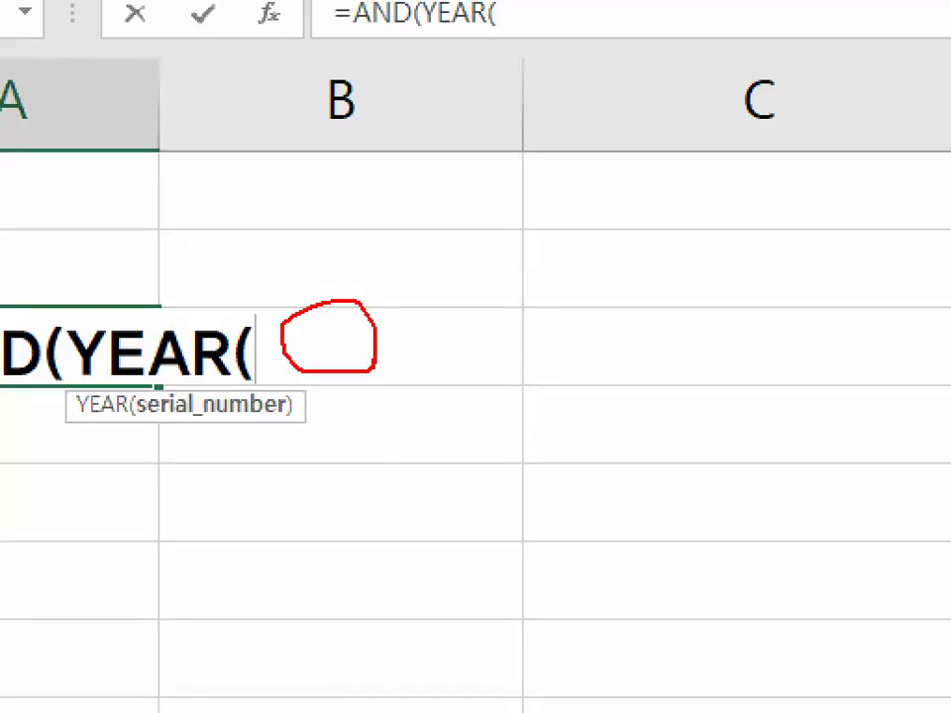
Mark YEAR in the formula, circle the first 생년월일 value in C3, and mark its column heading
{"action": "left_click_drag", "start_coordinate": [99, 295], "coordinate": [196, 215]}
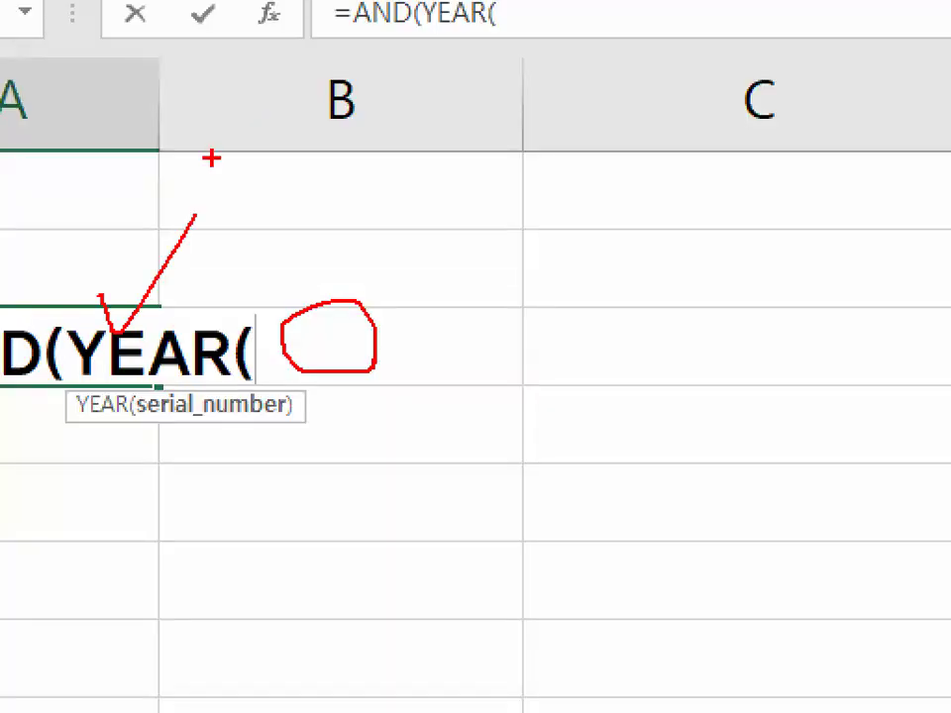
{"action": "scroll", "coordinate": [507, 360], "scroll_direction": "up", "scroll_amount": 4}
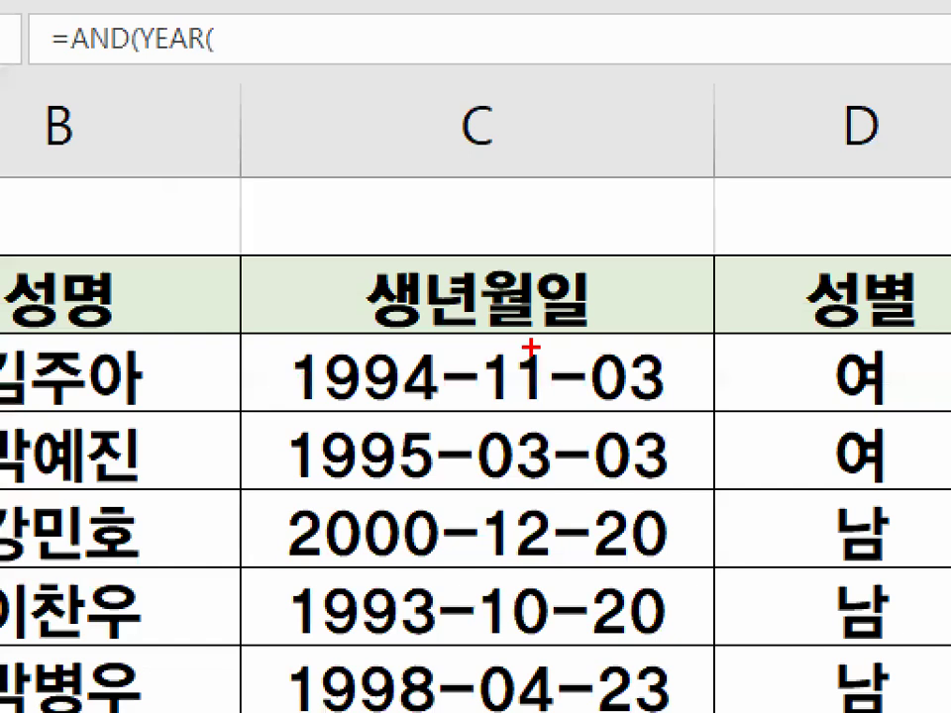
{"action": "mouse_move", "coordinate": [536, 401]}
{"action": "left_mouse_down"}
{"action": "mouse_move", "coordinate": [615, 364]}
{"action": "mouse_move", "coordinate": [540, 398]}
{"action": "left_mouse_up"}
{"action": "mouse_move", "coordinate": [486, 334]}
{"action": "left_mouse_down"}
{"action": "mouse_move", "coordinate": [497, 374]}
{"action": "mouse_move", "coordinate": [577, 260]}
{"action": "left_mouse_up"}
{"action": "left_click_drag", "start_coordinate": [368, 321], "coordinate": [440, 259]}
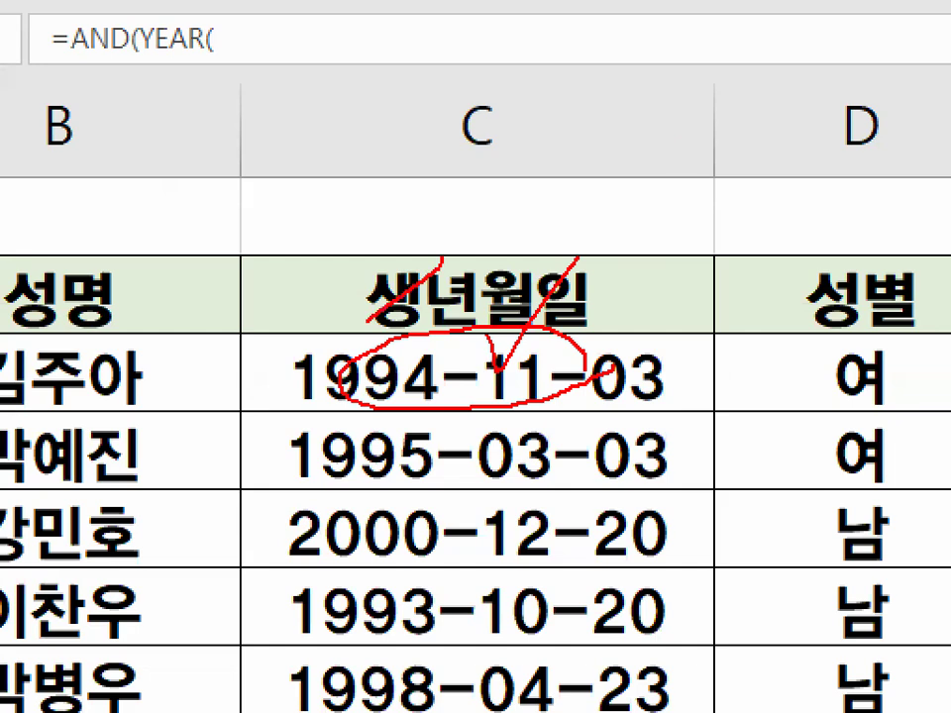
{"action": "left_click_drag", "start_coordinate": [375, 270], "coordinate": [432, 304]}
{"action": "key", "text": "Escape"}
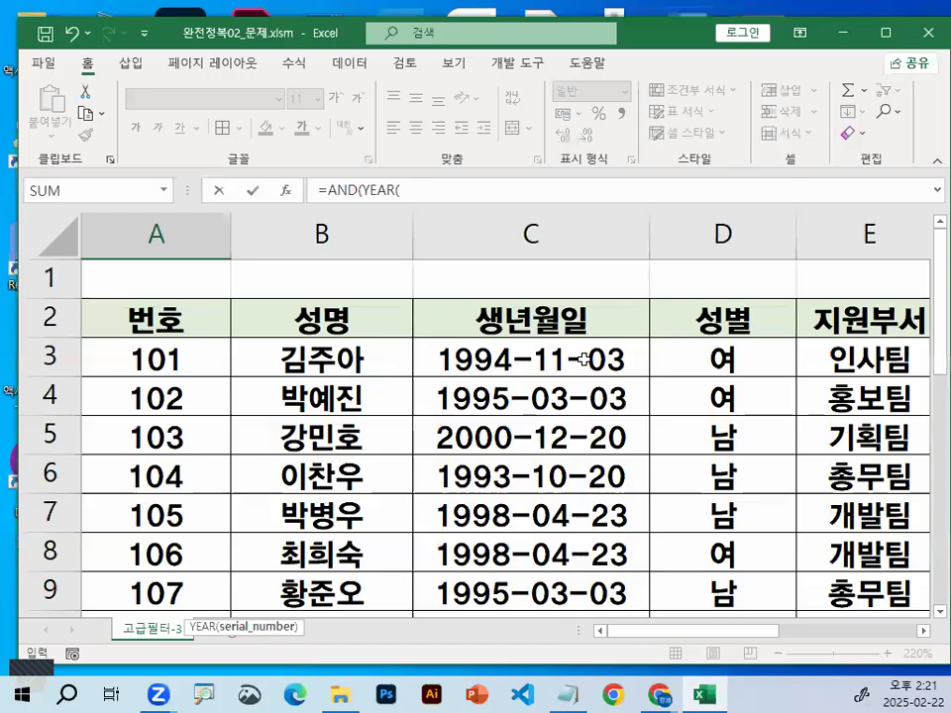
Reference C3 as the YEAR argument in the A24 formula and close its parenthesis
{"action": "left_click", "coordinate": [584, 359]}
{"action": "key", "text": "ctrl+1"}
{"action": "mouse_move", "coordinate": [488, 318]}
{"action": "left_mouse_down"}
{"action": "mouse_move", "coordinate": [526, 365]}
{"action": "mouse_move", "coordinate": [522, 344]}
{"action": "left_mouse_up"}
{"action": "key", "text": "Escape"}
{"action": "scroll", "coordinate": [269, 409], "scroll_direction": "down", "scroll_amount": 5}
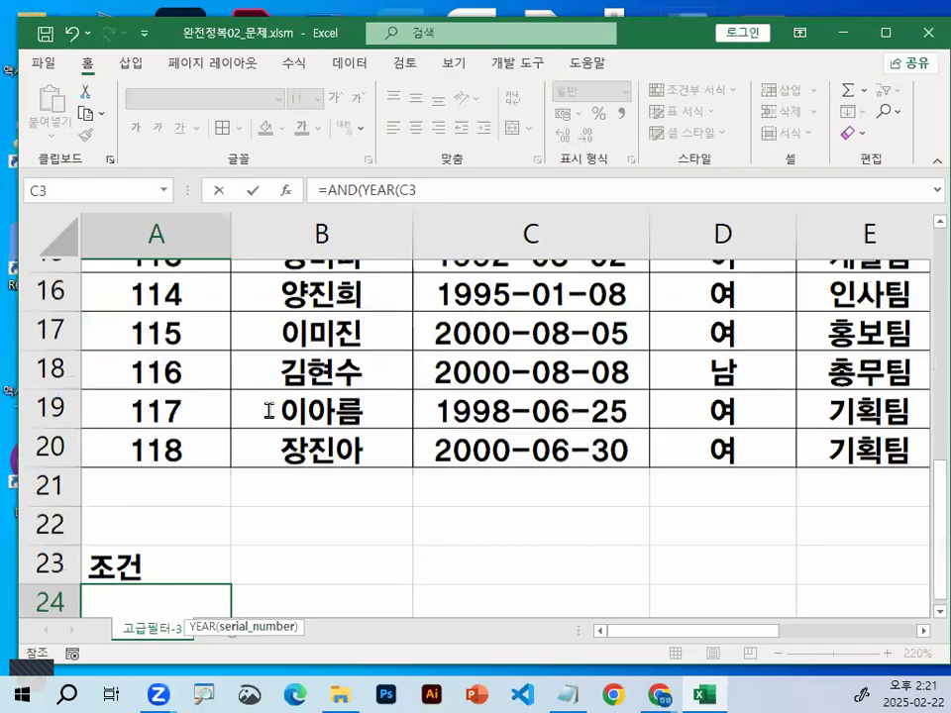
{"action": "scroll", "coordinate": [344, 420], "scroll_direction": "down", "scroll_amount": 3}
{"action": "type", "text": ")"}
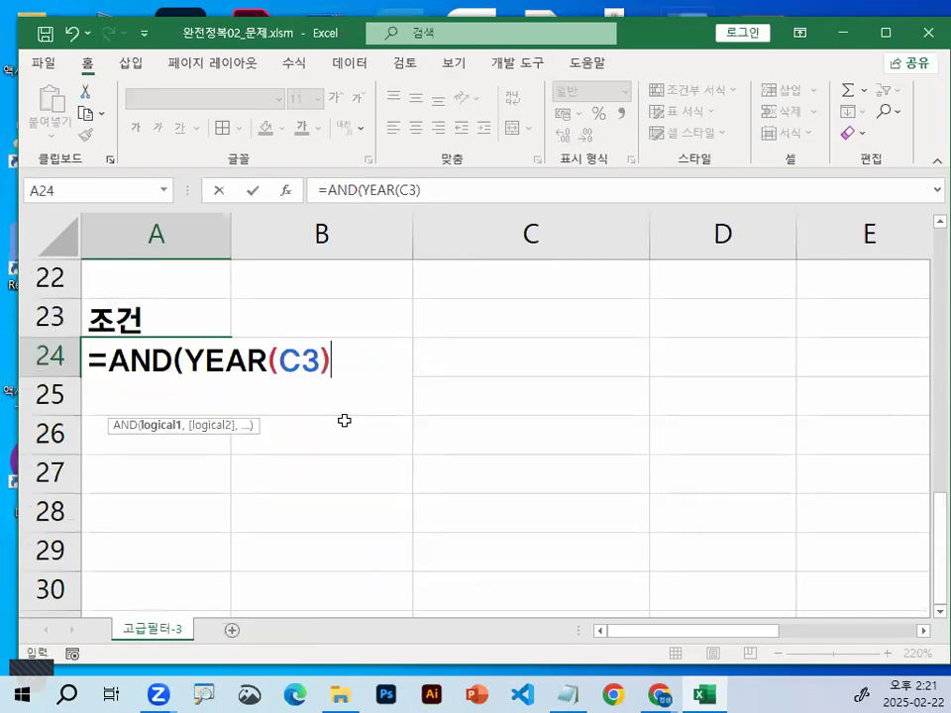
Complete the first condition of the AND formula in A24 as YEAR(C3)>=1995, followed by a comma for the second condition
{"action": "type", "text": ">=19"}
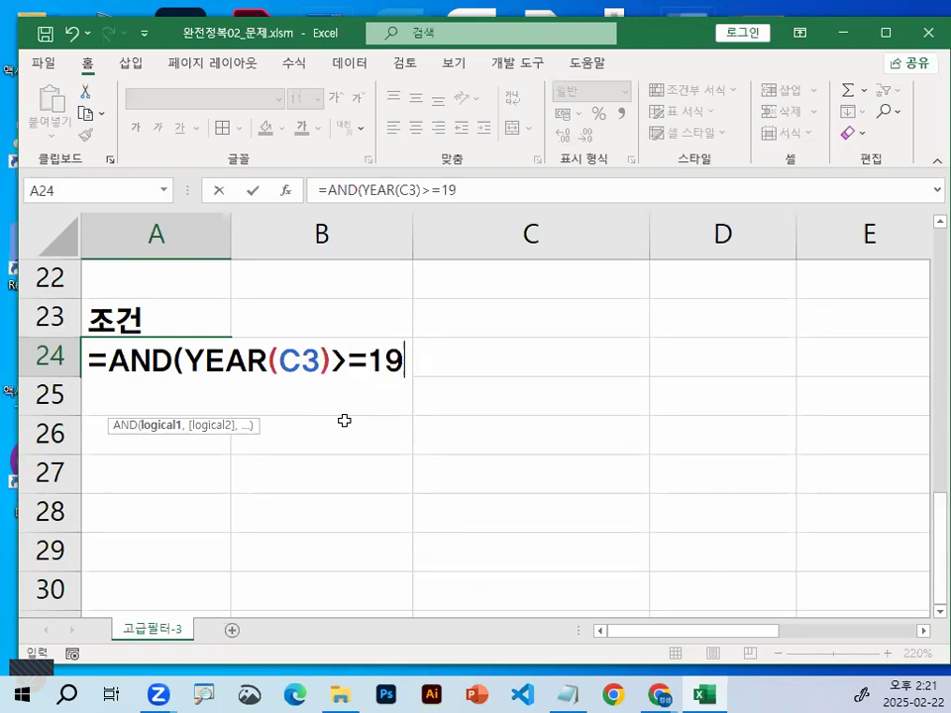
{"action": "type", "text": "95"}
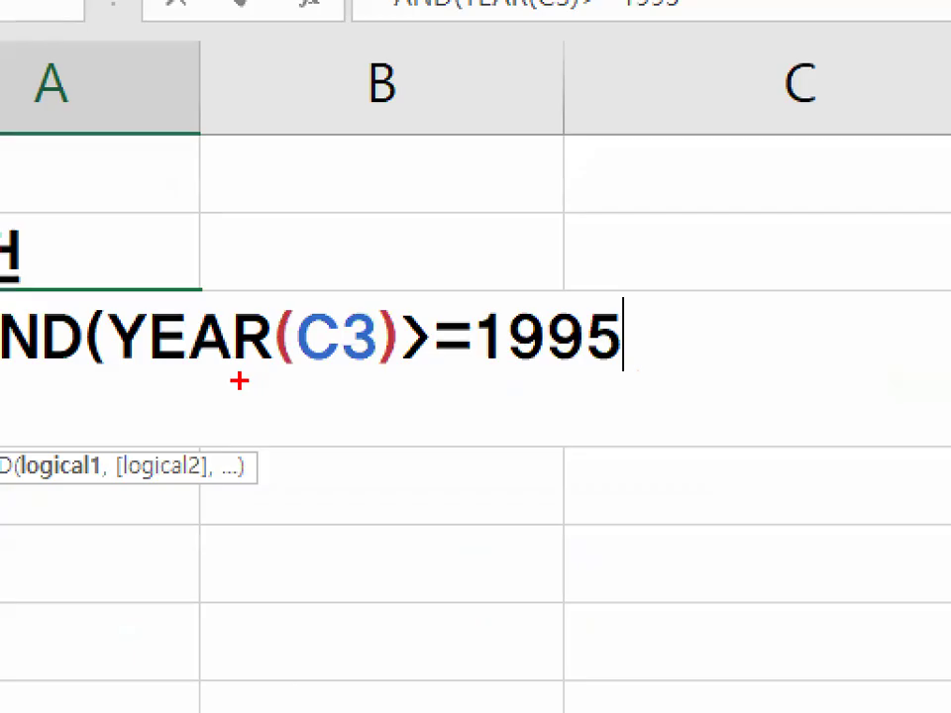
{"action": "left_click_drag", "start_coordinate": [119, 374], "coordinate": [456, 373]}
{"action": "left_click_drag", "start_coordinate": [482, 376], "coordinate": [619, 375]}
{"action": "left_click_drag", "start_coordinate": [156, 315], "coordinate": [516, 295]}
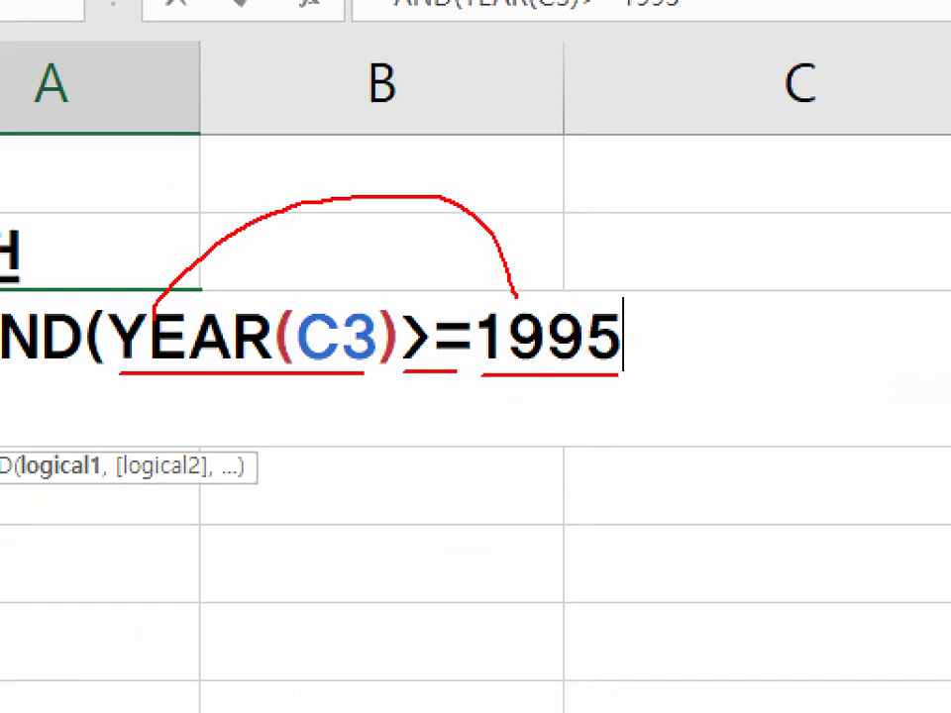
{"action": "key", "text": "Escape"}
{"action": "type", "text": ","}
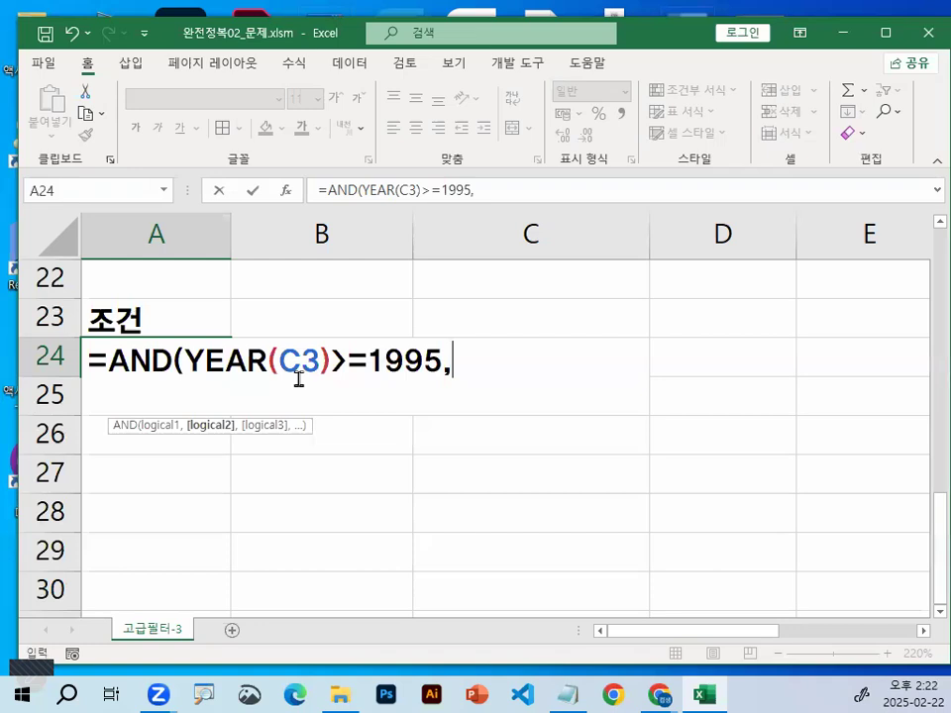
Add F3>=0.5 as the second condition and enter the formula =AND(YEAR(C3)>=1995,F3>=0.5) in A24
{"action": "scroll", "coordinate": [738, 428], "scroll_direction": "up", "scroll_amount": 5}
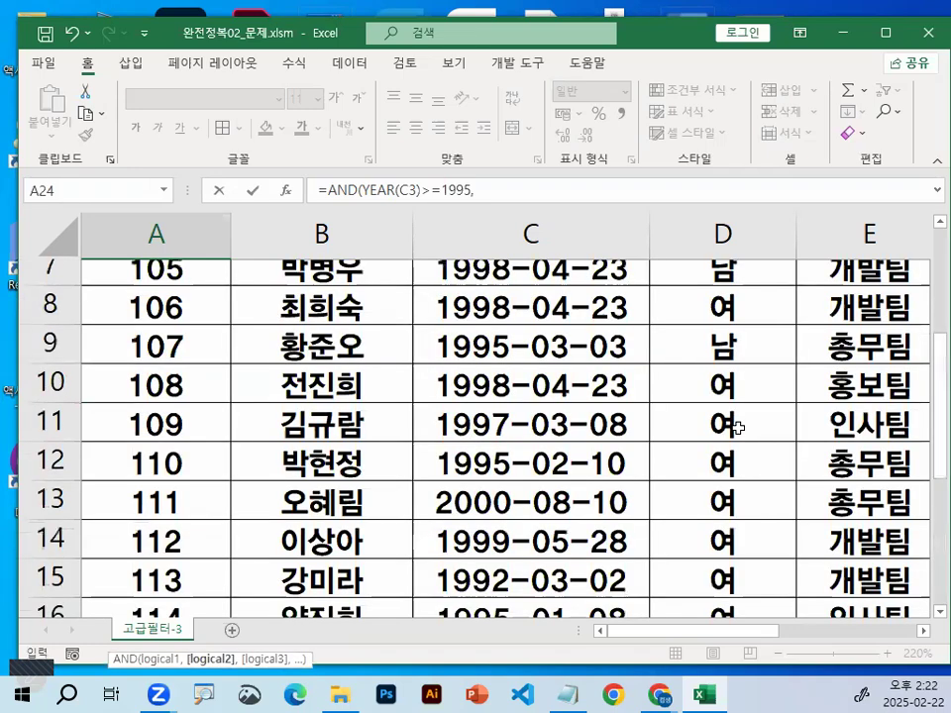
{"action": "scroll", "coordinate": [732, 425], "scroll_direction": "up", "scroll_amount": 2}
{"action": "scroll", "coordinate": [838, 564], "scroll_direction": "right", "scroll_amount": 3}
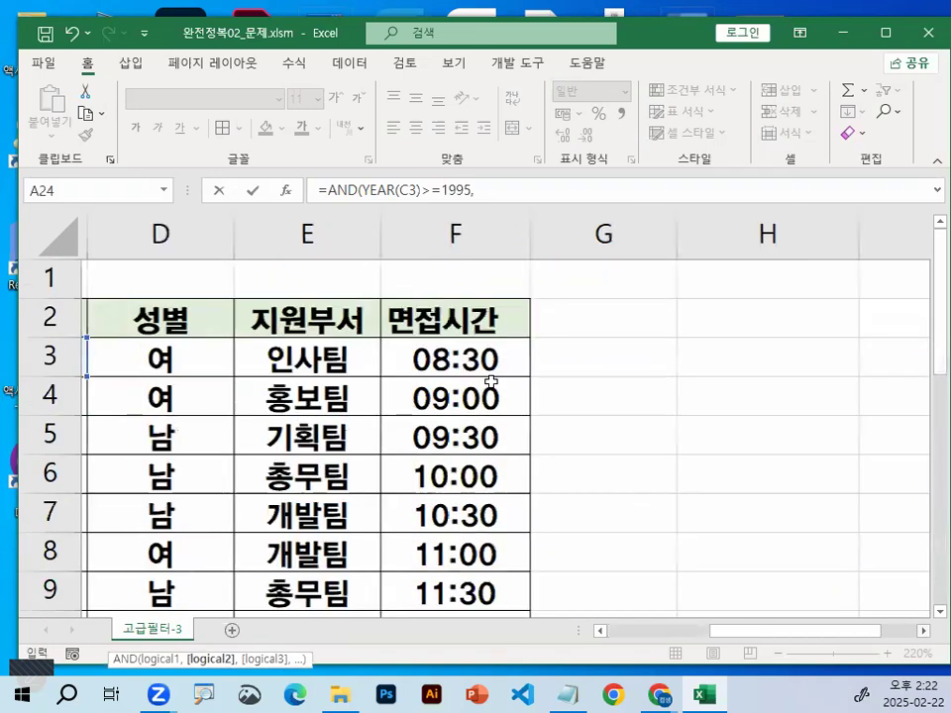
{"action": "left_click", "coordinate": [454, 359]}
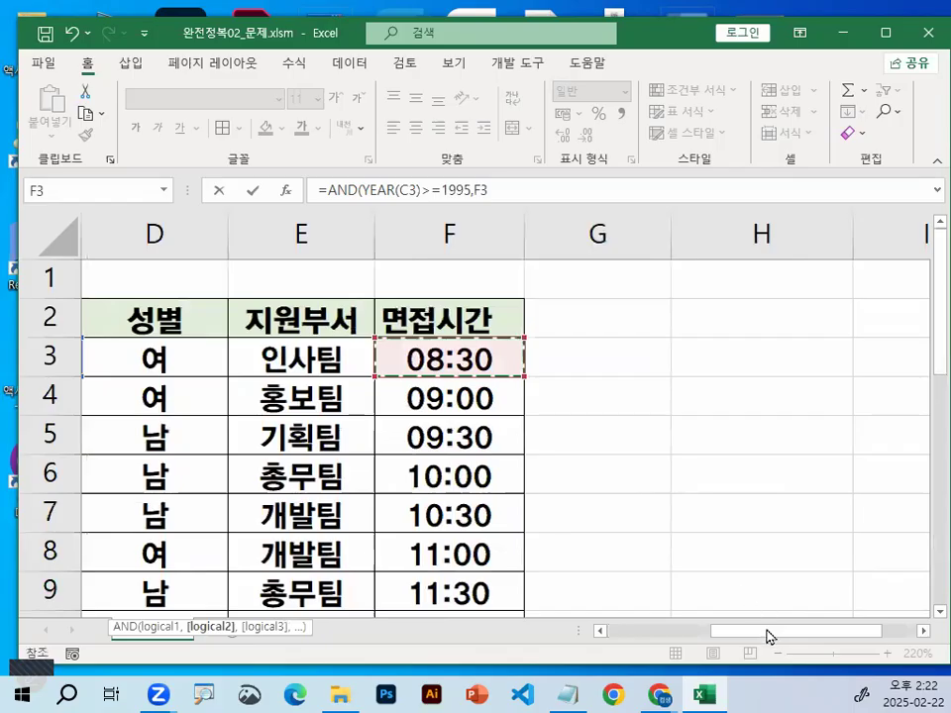
{"action": "left_click_drag", "start_coordinate": [770, 636], "coordinate": [595, 636]}
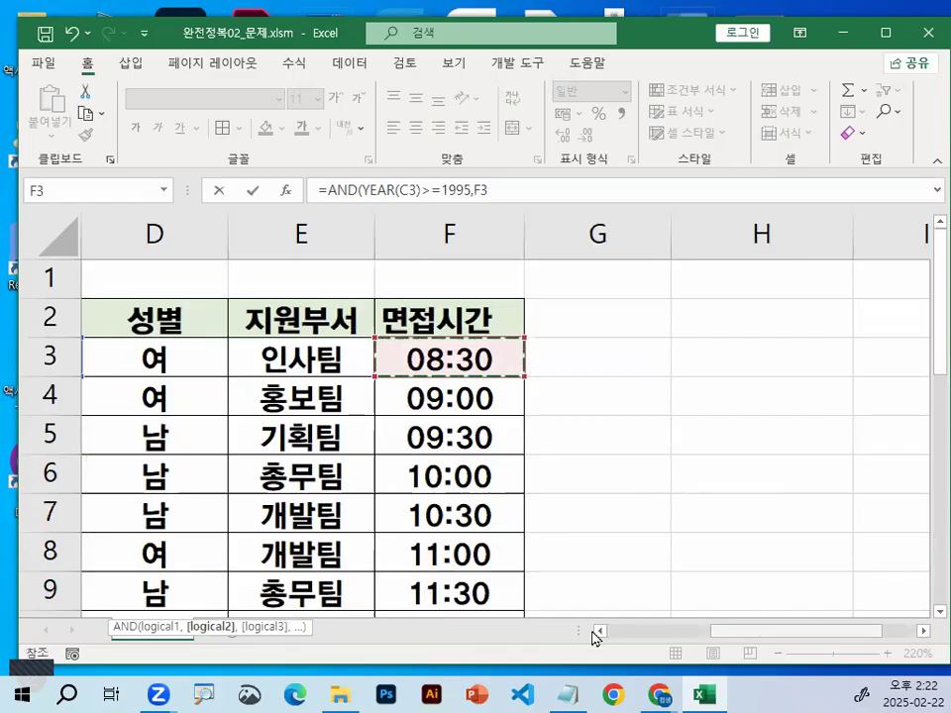
{"action": "scroll", "coordinate": [559, 587], "scroll_direction": "down", "scroll_amount": 2}
{"action": "scroll", "coordinate": [563, 587], "scroll_direction": "down", "scroll_amount": 5}
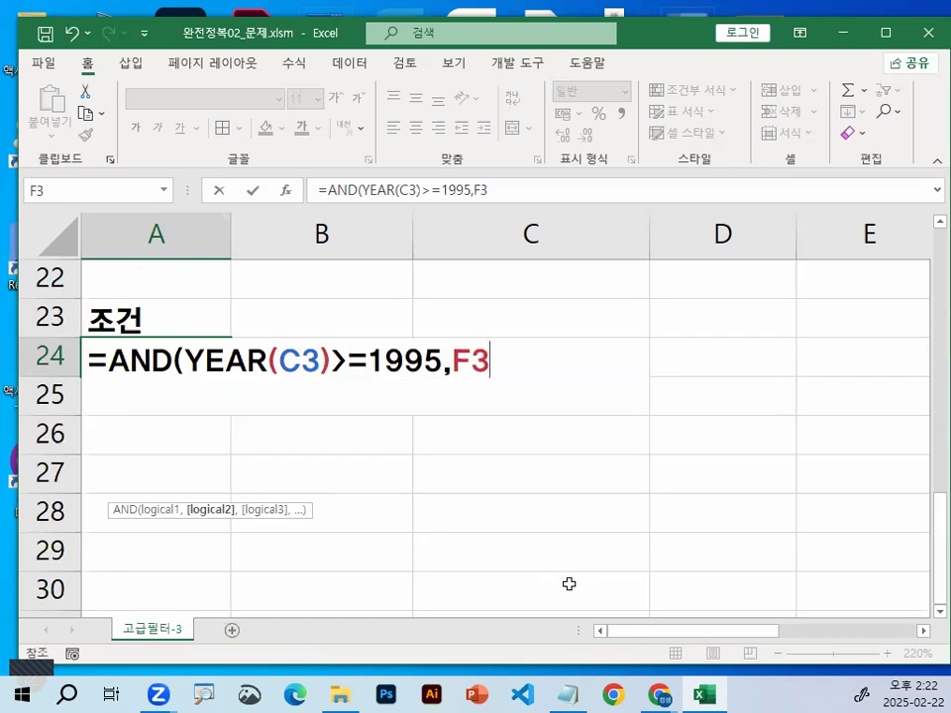
{"action": "type", "text": ">="}
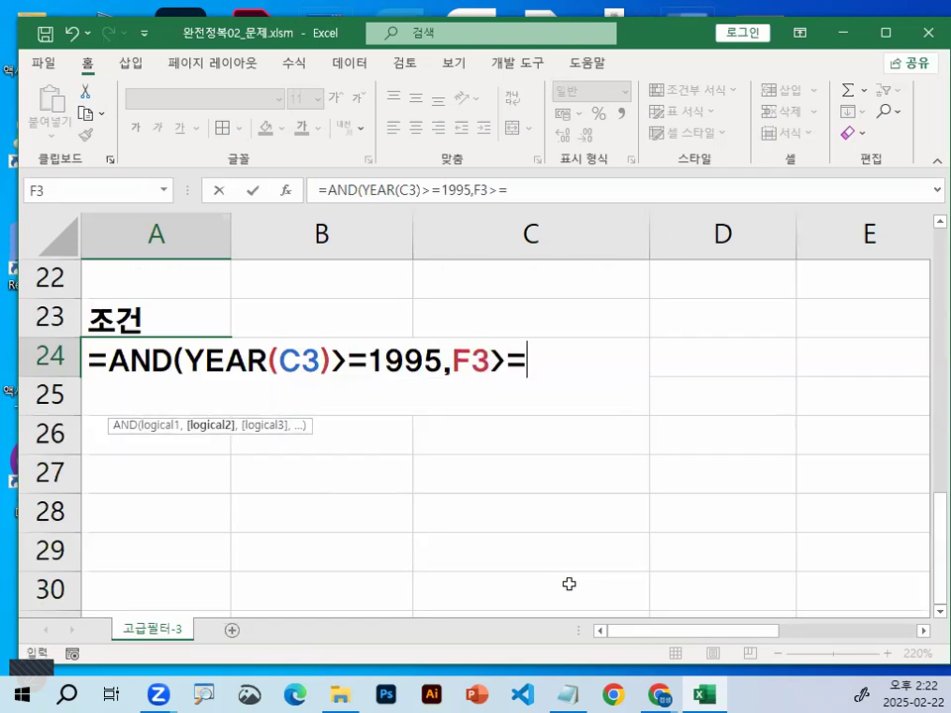
{"action": "type", "text": "0.5"}
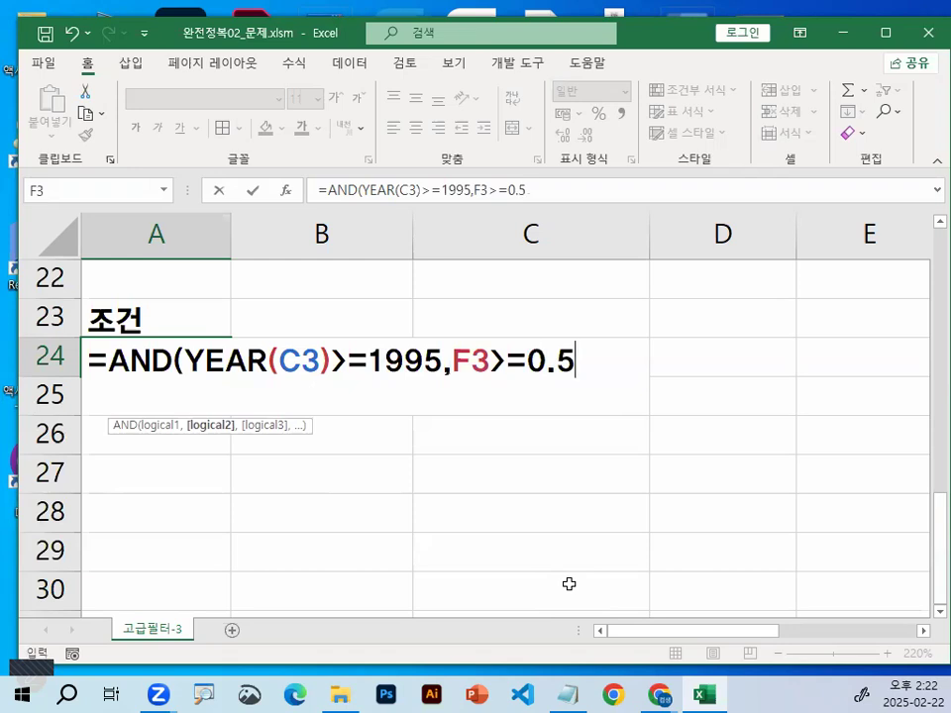
{"action": "type", "text": ")"}
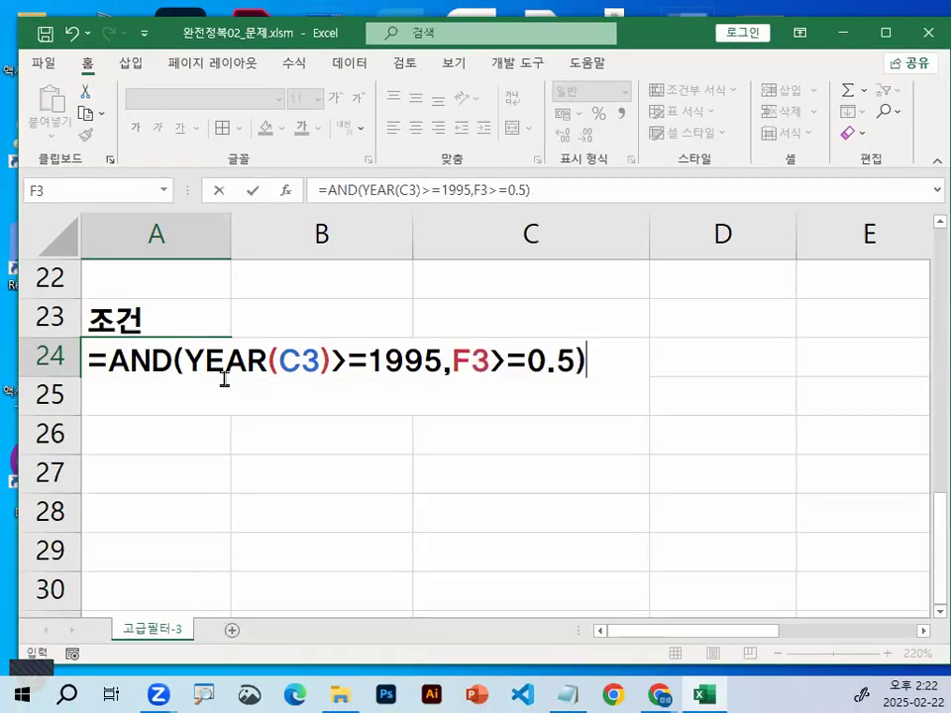
{"action": "key", "text": "Return"}
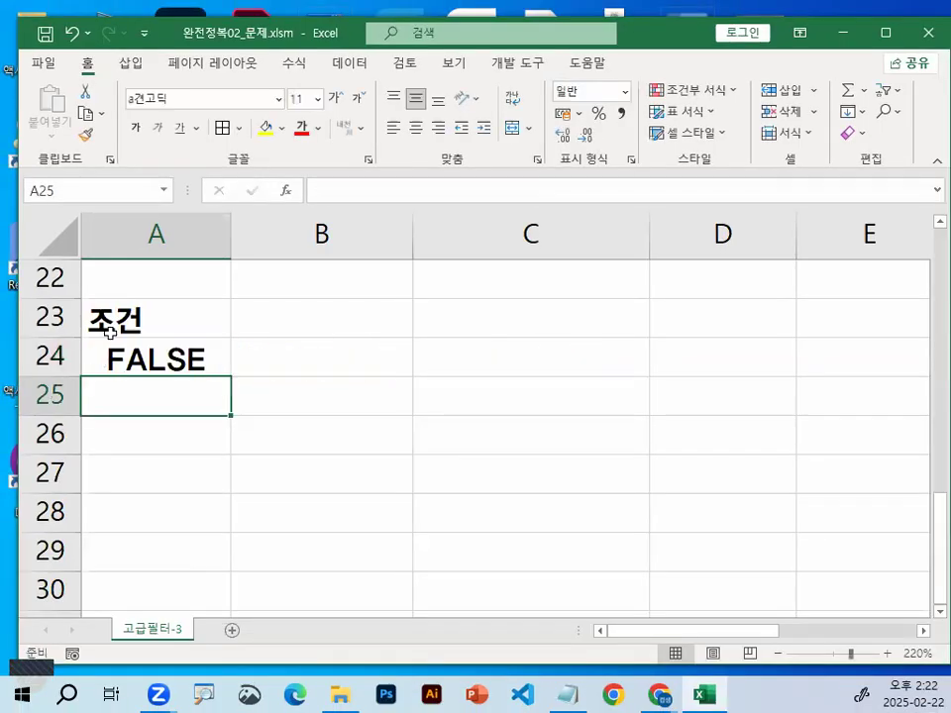
Examine the condition formula's result in A24 against the first record and the table's header row
{"action": "left_click", "coordinate": [148, 340]}
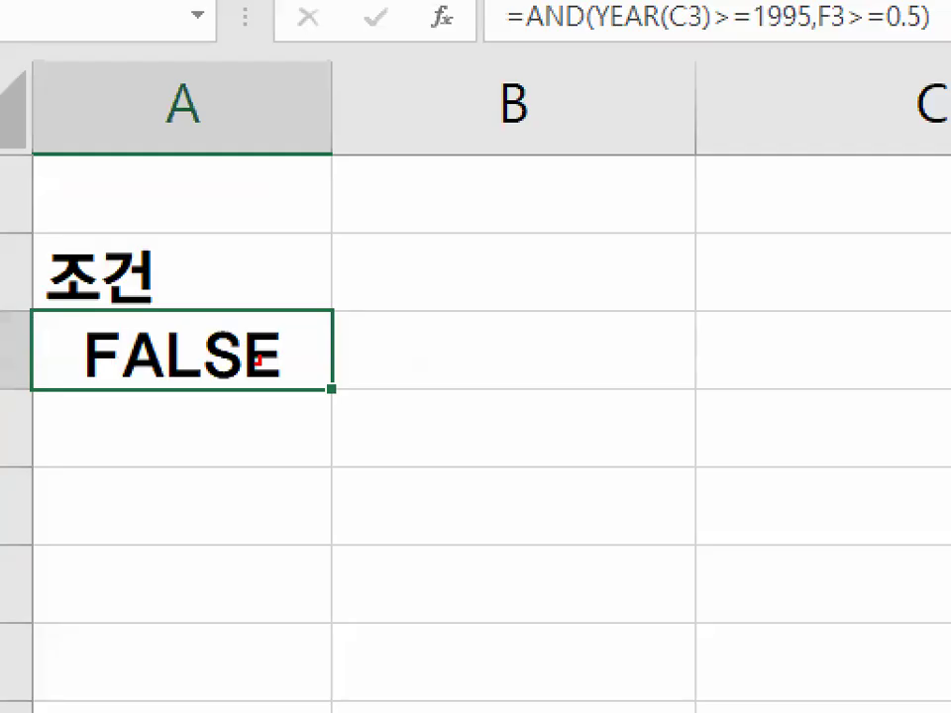
{"action": "left_click_drag", "start_coordinate": [259, 359], "coordinate": [210, 369]}
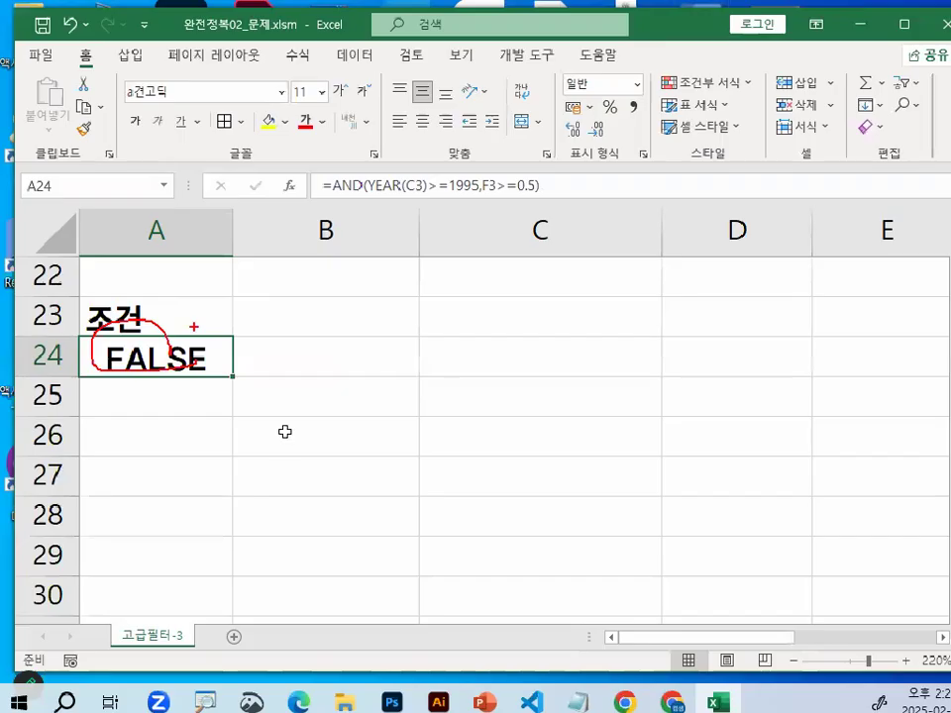
{"action": "scroll", "coordinate": [450, 486], "scroll_direction": "up", "scroll_amount": 7}
{"action": "left_click_drag", "start_coordinate": [322, 357], "coordinate": [694, 357]}
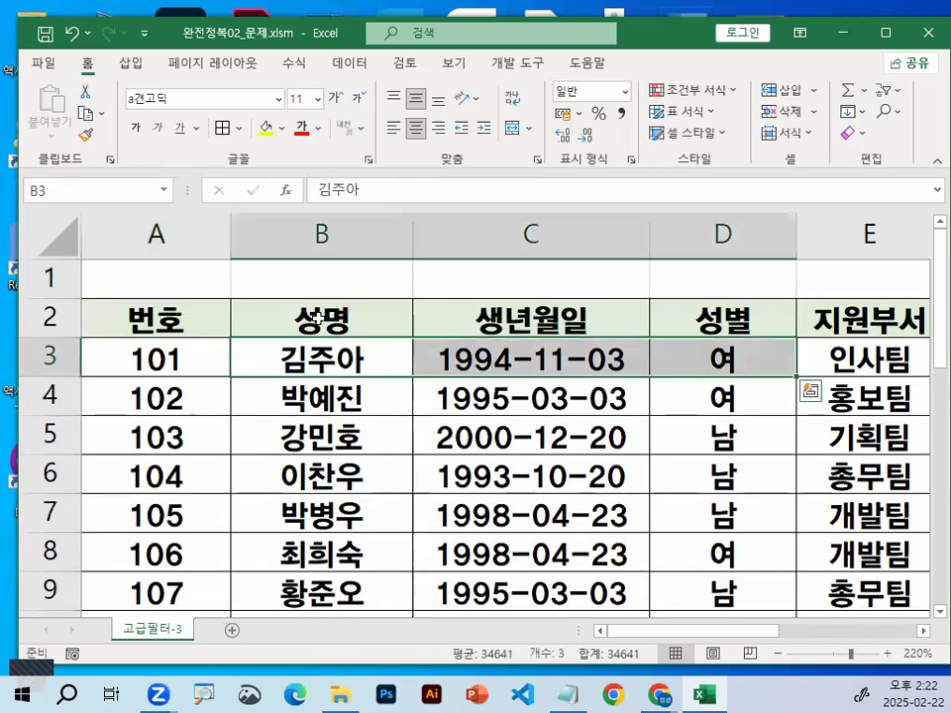
{"action": "left_click", "coordinate": [642, 312]}
{"action": "left_click", "coordinate": [690, 302]}
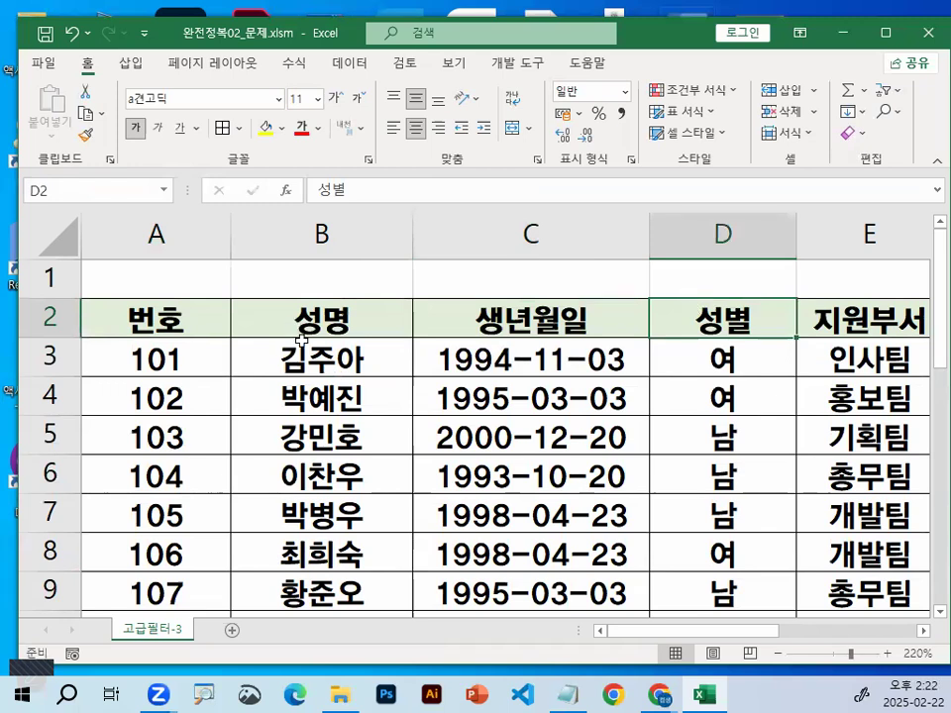
{"action": "scroll", "coordinate": [325, 437], "scroll_direction": "down", "scroll_amount": 5}
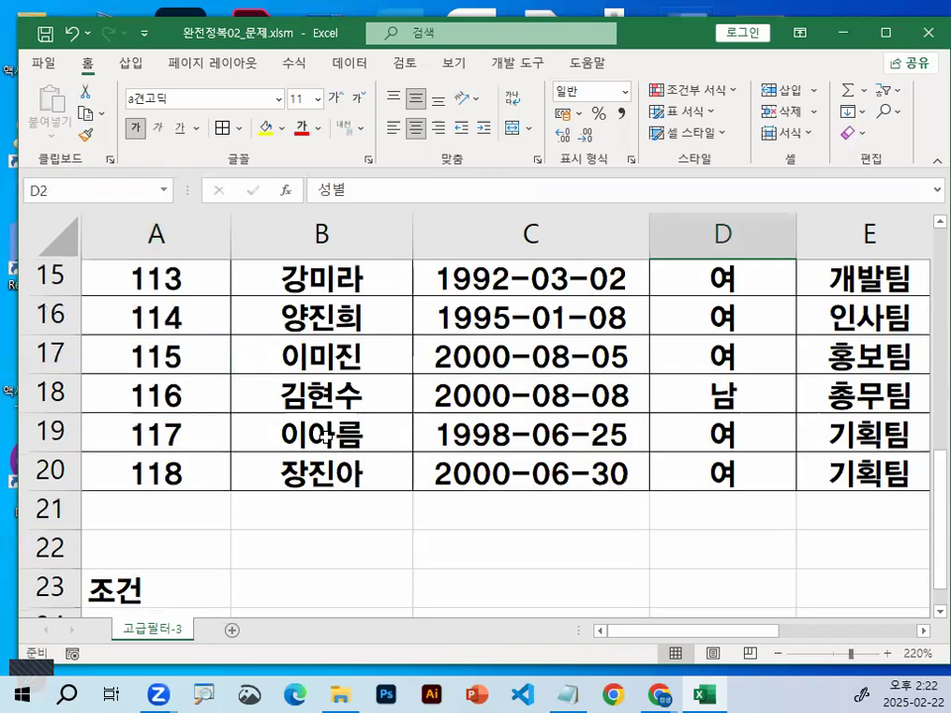
{"action": "scroll", "coordinate": [325, 437], "scroll_direction": "down", "scroll_amount": 2}
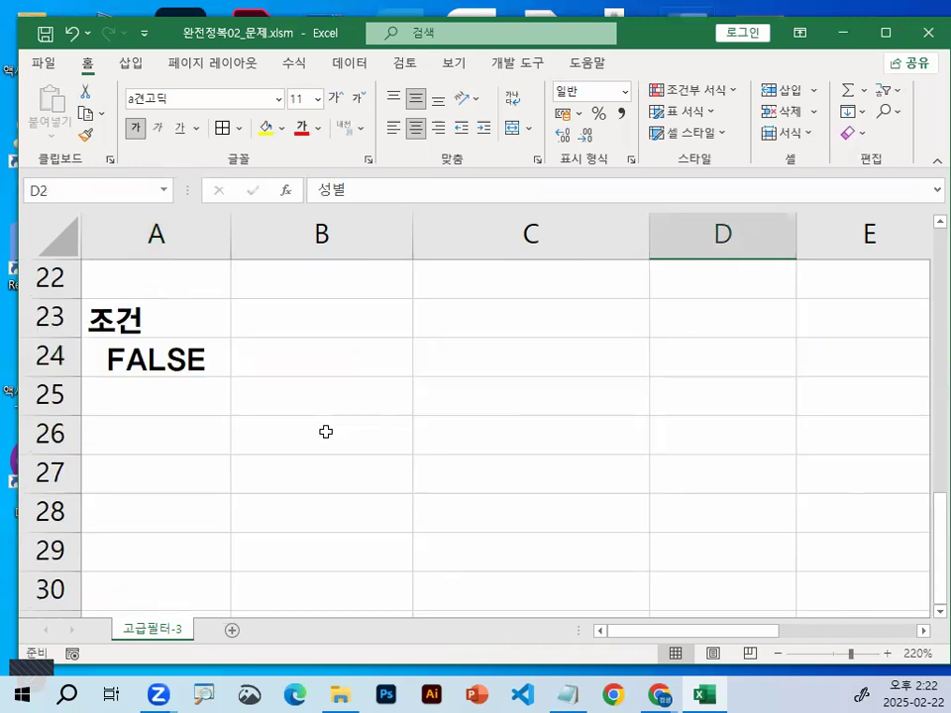
Copy the 성명, 생년월일, 지원부서 and 면접시간 headers from row 2 into row 26, starting at A26
{"action": "scroll", "coordinate": [322, 433], "scroll_direction": "up", "scroll_amount": 2}
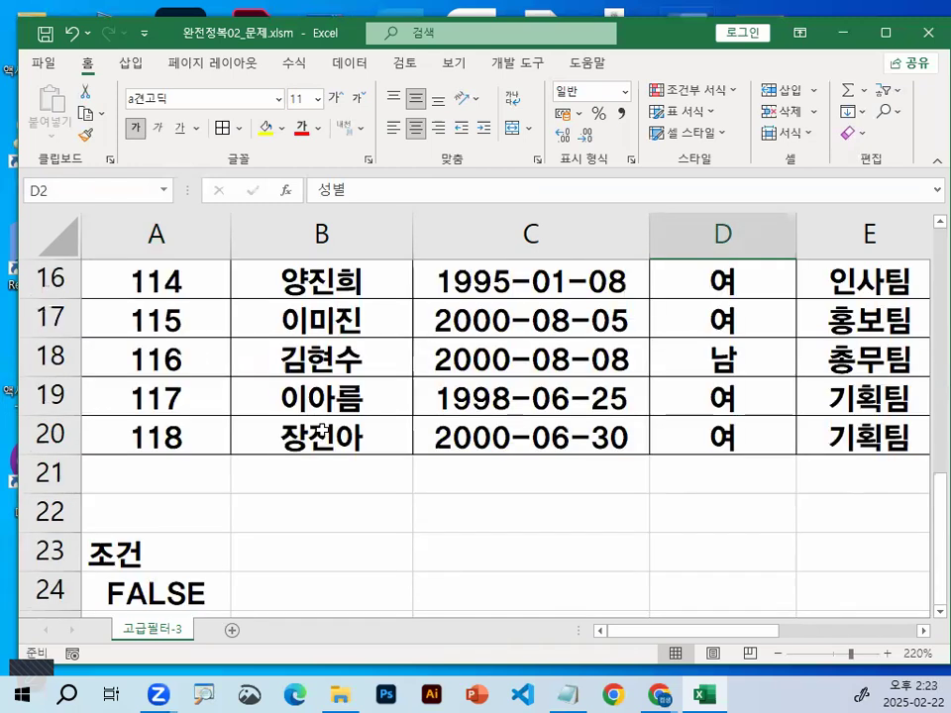
{"action": "scroll", "coordinate": [316, 428], "scroll_direction": "up", "scroll_amount": 5}
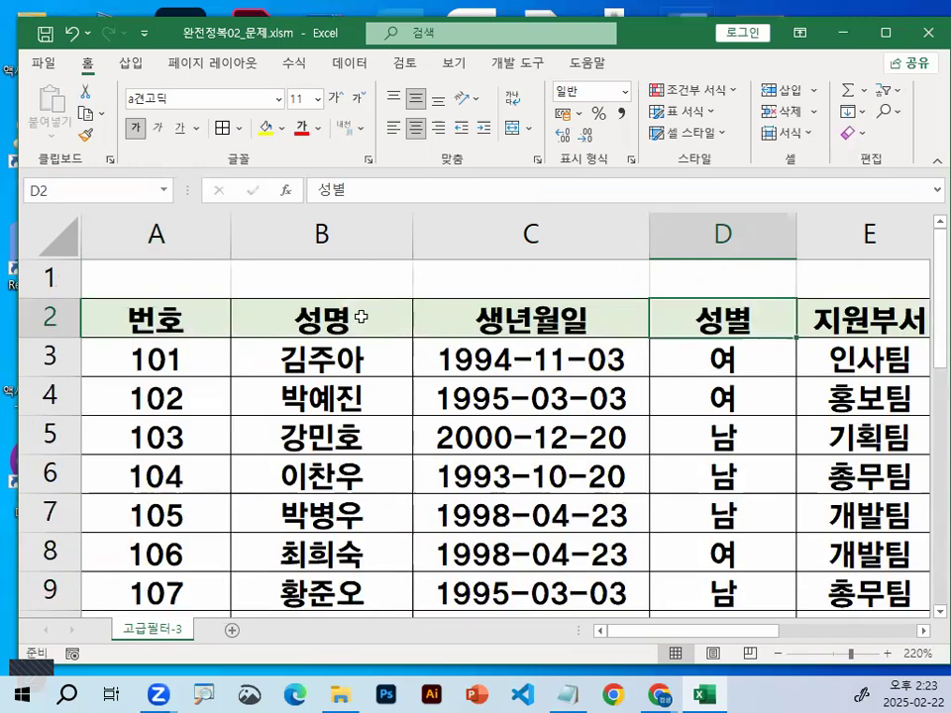
{"action": "left_click_drag", "start_coordinate": [342, 319], "coordinate": [486, 322]}
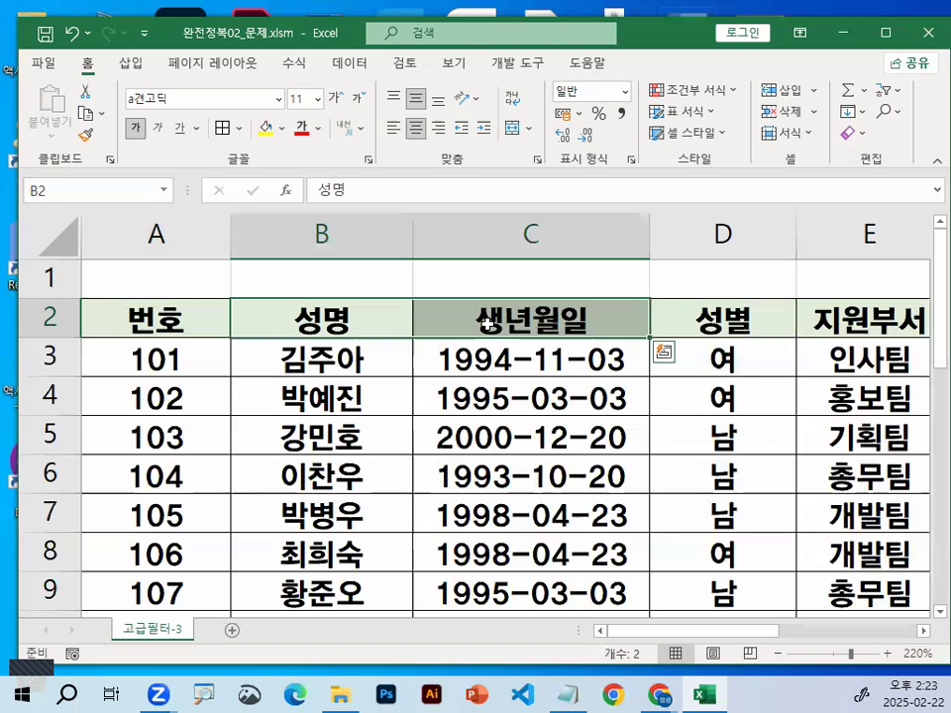
{"action": "left_click", "coordinate": [924, 635]}
{"action": "scroll", "coordinate": [317, 323], "scroll_direction": "right", "scroll_amount": 2}
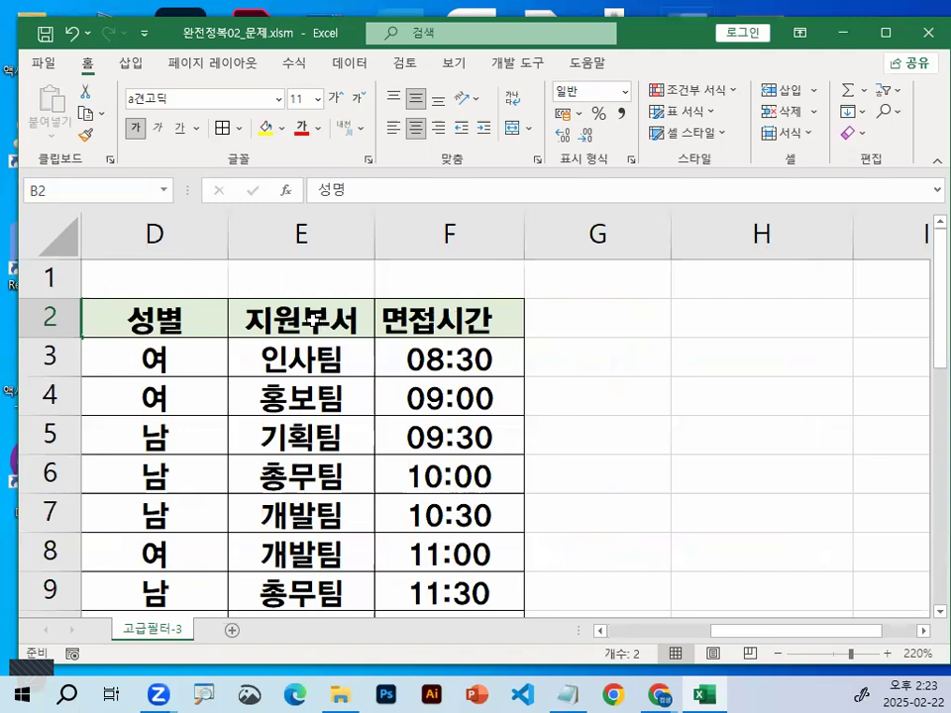
{"action": "left_click_drag", "start_coordinate": [317, 323], "coordinate": [406, 319]}
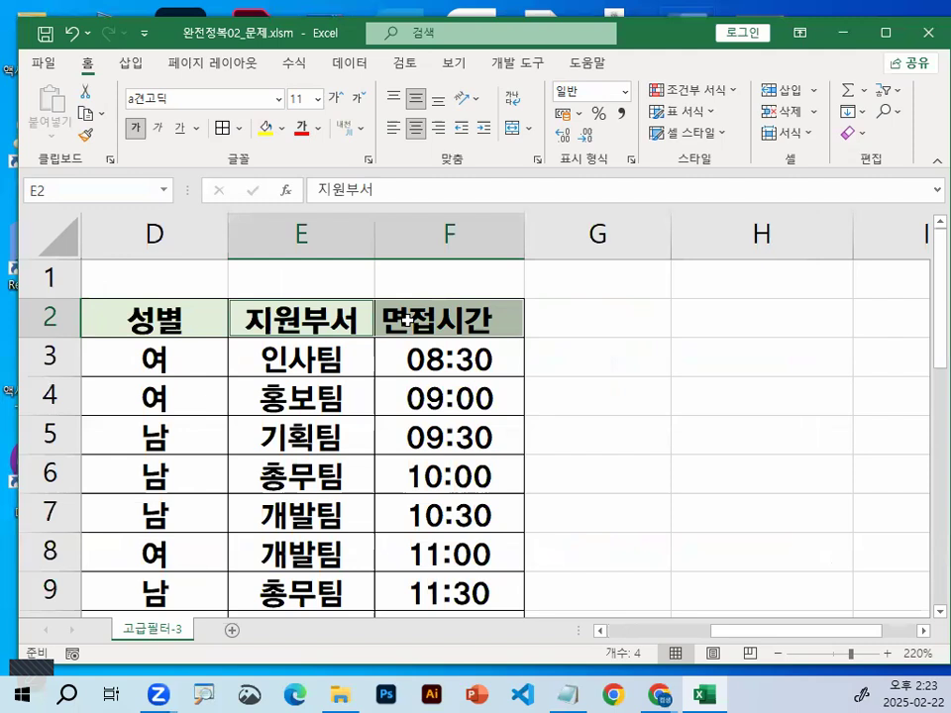
{"action": "key", "text": "ctrl+c"}
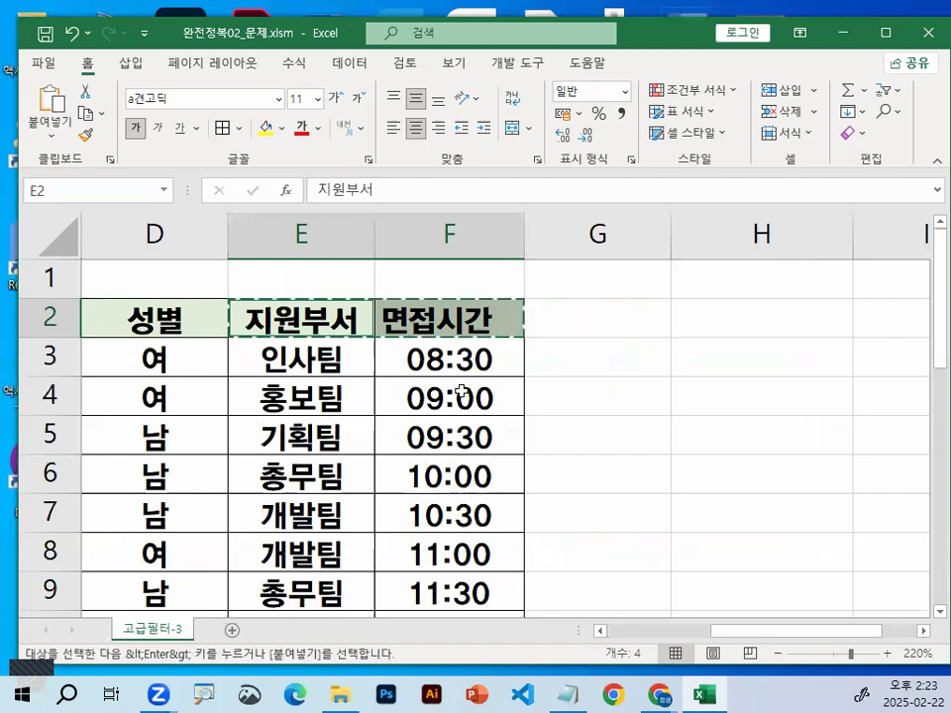
{"action": "left_click_drag", "start_coordinate": [762, 631], "coordinate": [530, 626]}
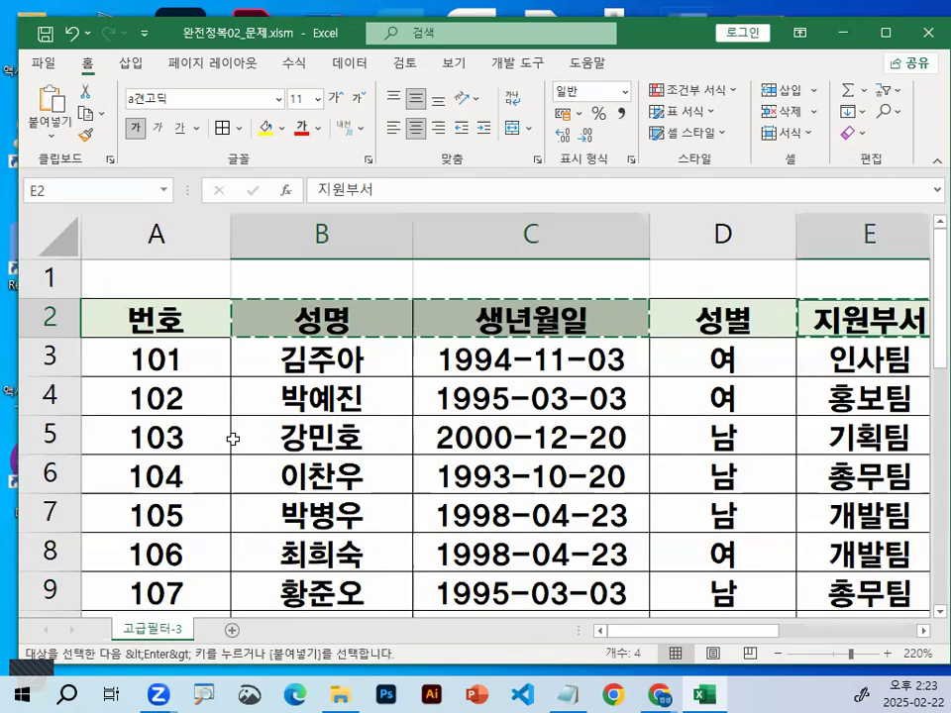
{"action": "scroll", "coordinate": [232, 439], "scroll_direction": "down", "scroll_amount": 3}
{"action": "scroll", "coordinate": [233, 439], "scroll_direction": "down", "scroll_amount": 4}
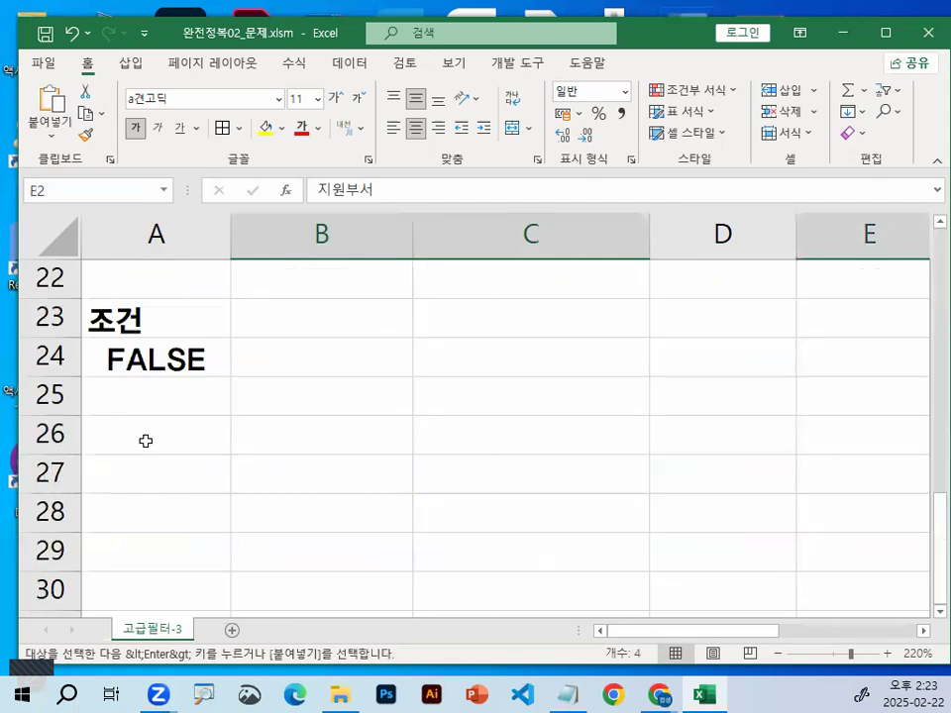
{"action": "left_click", "coordinate": [110, 449]}
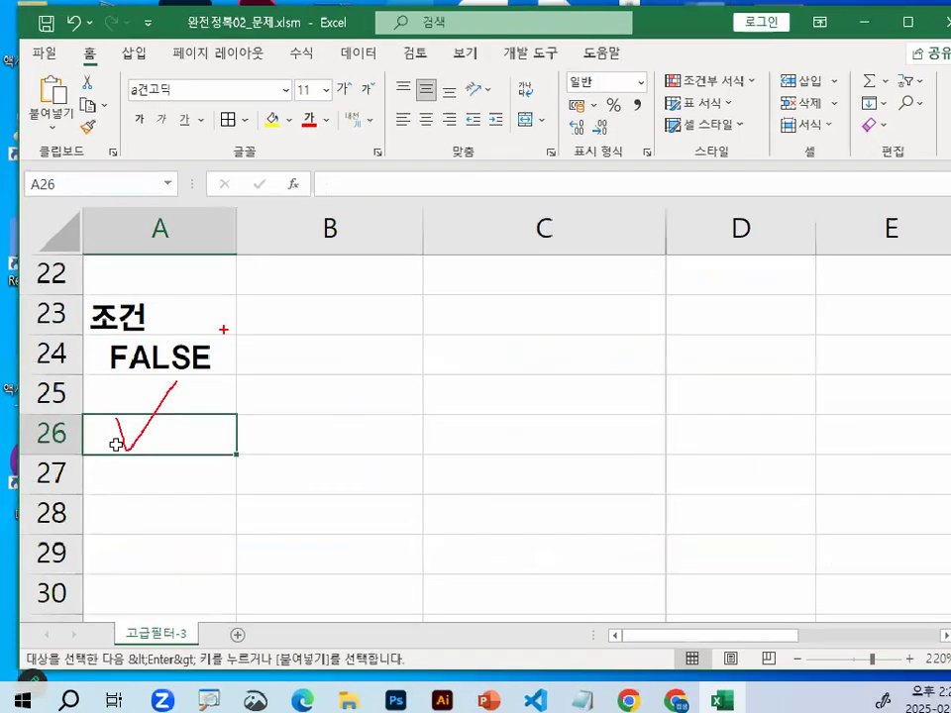
{"action": "key", "text": "Return"}
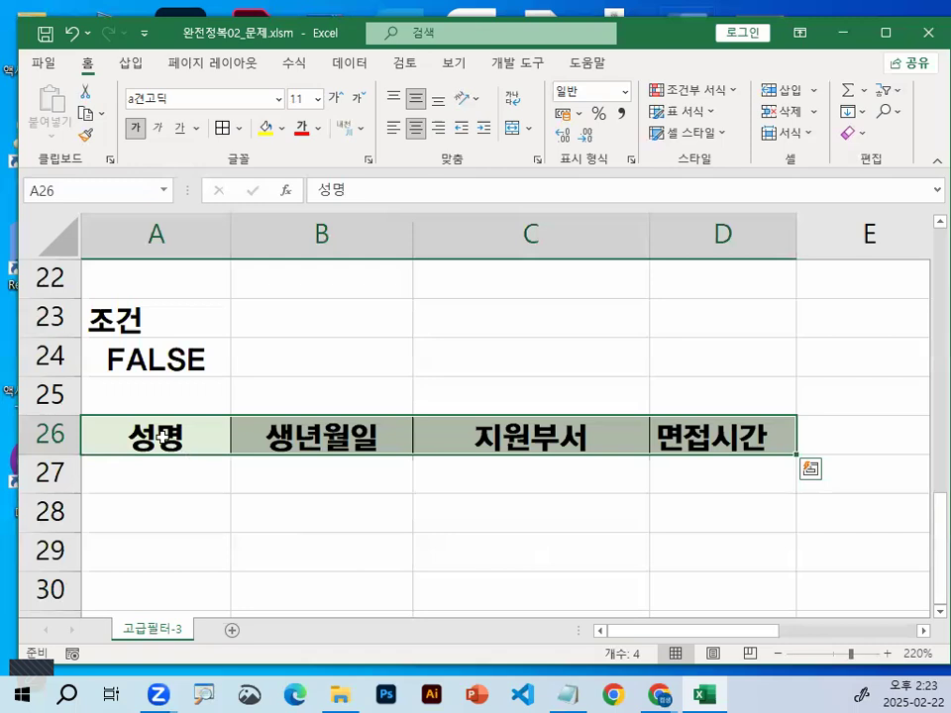
{"action": "left_click", "coordinate": [162, 436]}
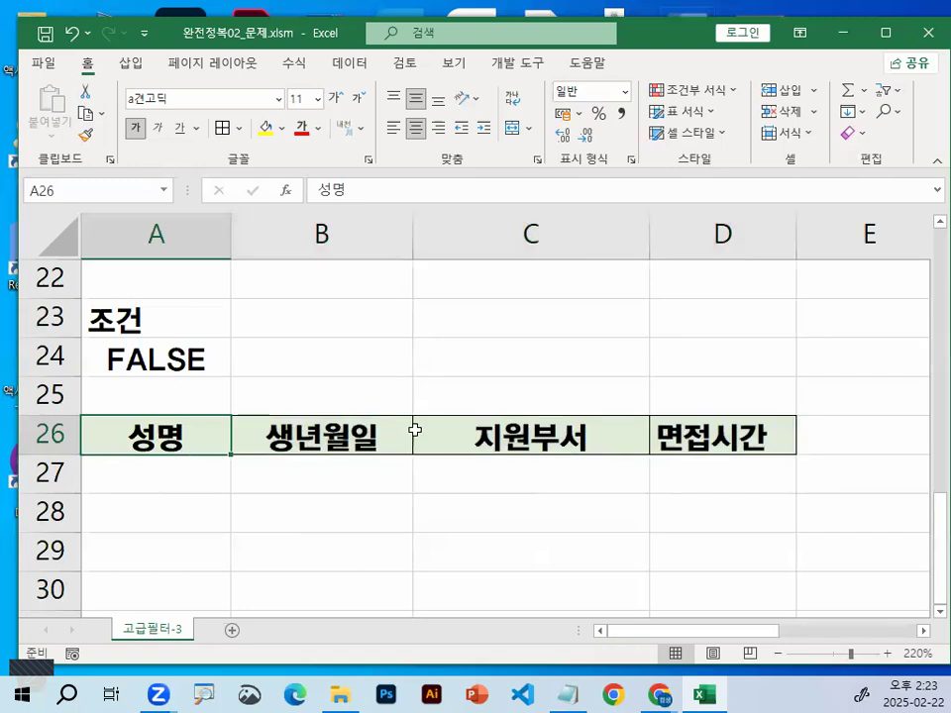
{"action": "left_click", "coordinate": [381, 434]}
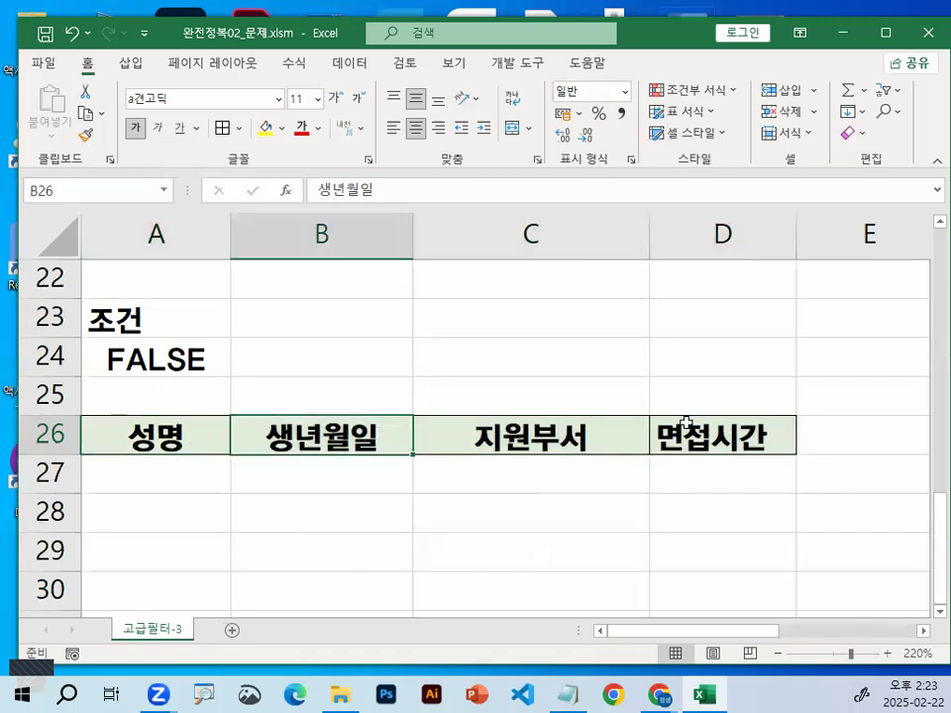
{"action": "left_click", "coordinate": [702, 424]}
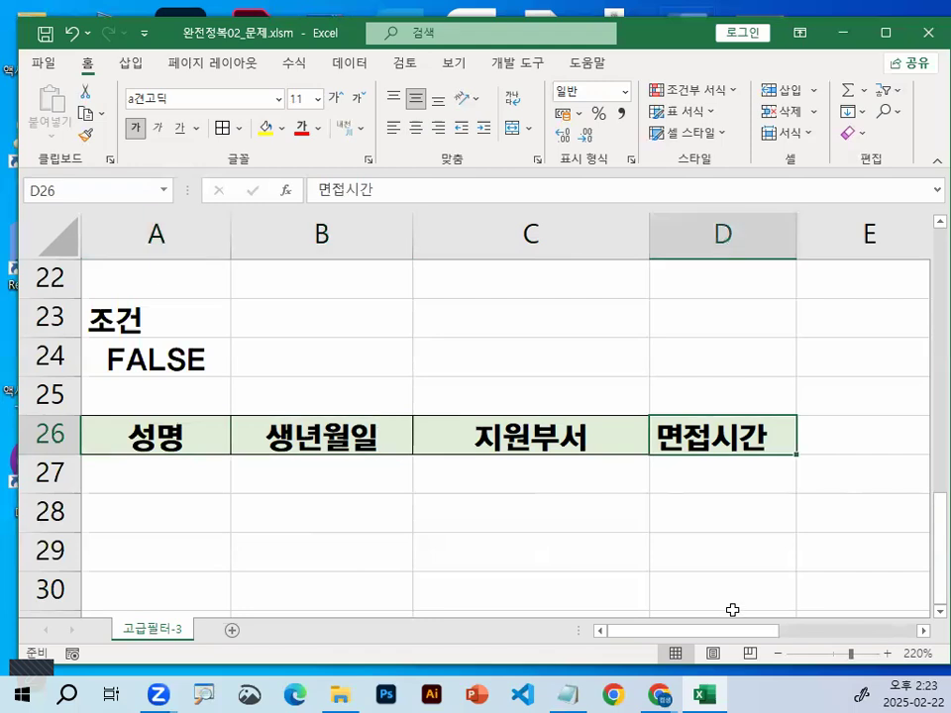
{"action": "left_click", "coordinate": [570, 522]}
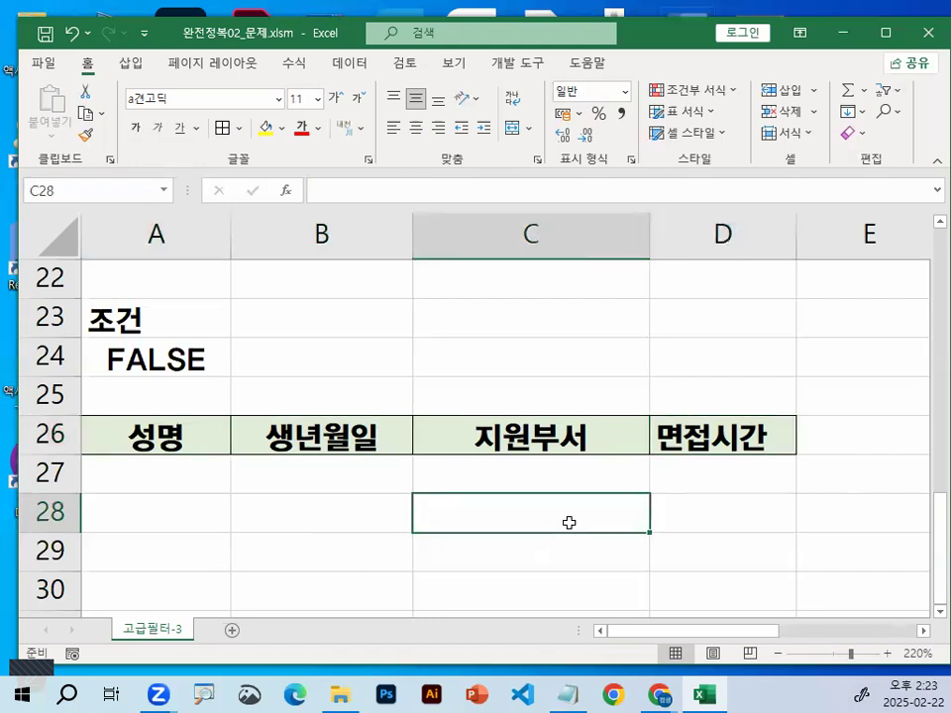
Start an advanced filter on the interview table with list range A2:F20 and choose copying the results to another location (다른 장소에 복사)
{"action": "scroll", "coordinate": [569, 515], "scroll_direction": "up", "scroll_amount": 4}
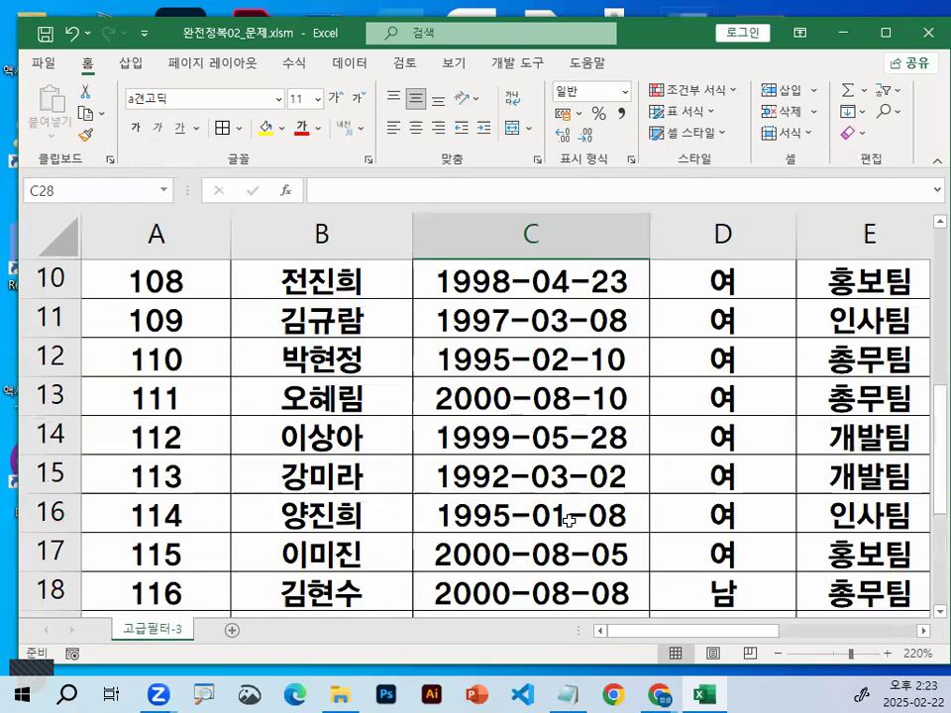
{"action": "scroll", "coordinate": [501, 431], "scroll_direction": "up", "scroll_amount": 3}
{"action": "left_click", "coordinate": [501, 434]}
{"action": "key", "text": "ctrl+1"}
{"action": "left_click", "coordinate": [498, 432]}
{"action": "left_click_drag", "start_coordinate": [500, 371], "coordinate": [704, 175]}
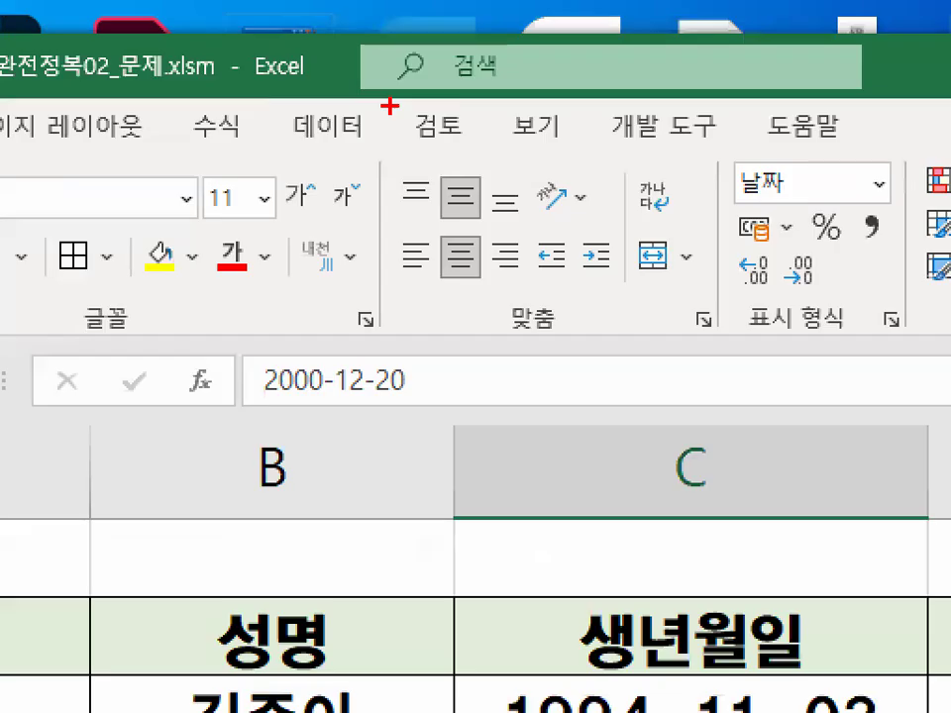
{"action": "left_click_drag", "start_coordinate": [377, 43], "coordinate": [374, 46]}
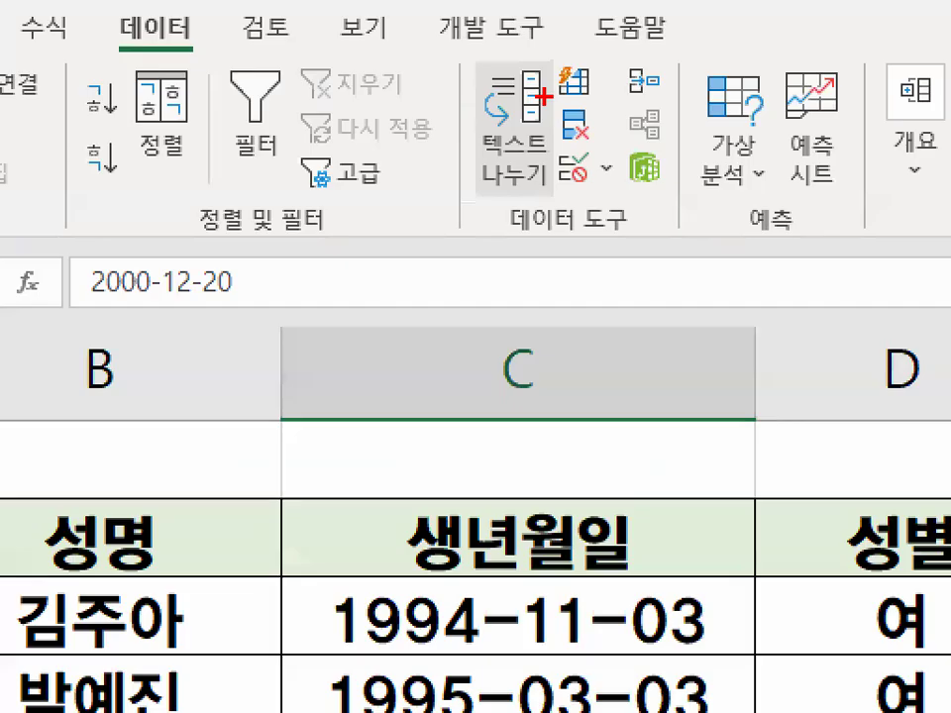
{"action": "mouse_move", "coordinate": [313, 206]}
{"action": "left_mouse_down"}
{"action": "mouse_move", "coordinate": [382, 198]}
{"action": "mouse_move", "coordinate": [292, 148]}
{"action": "left_mouse_up"}
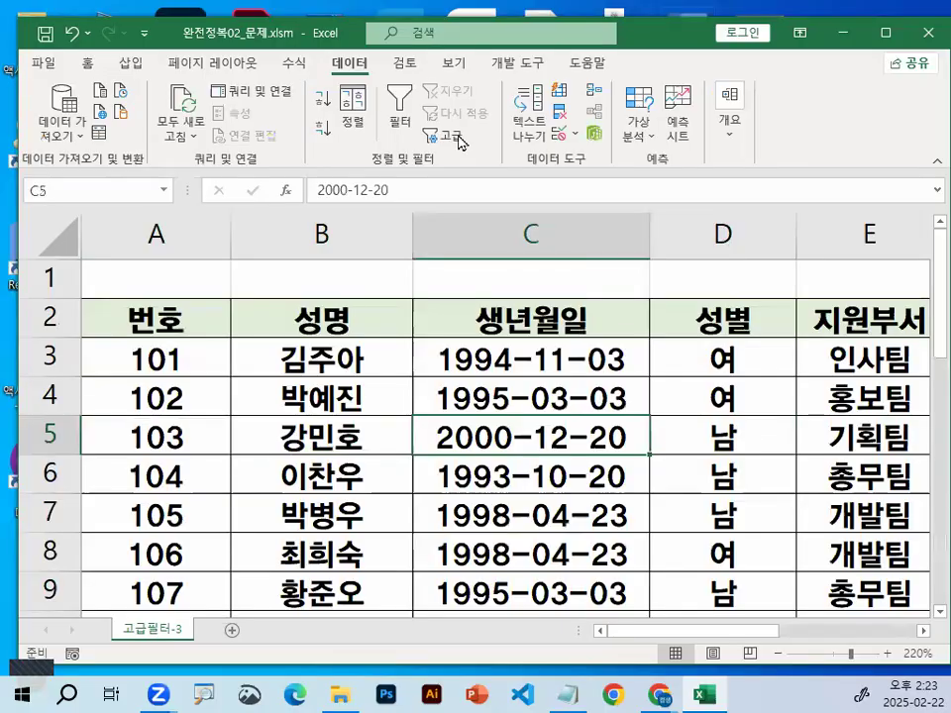
{"action": "left_click", "coordinate": [362, 175]}
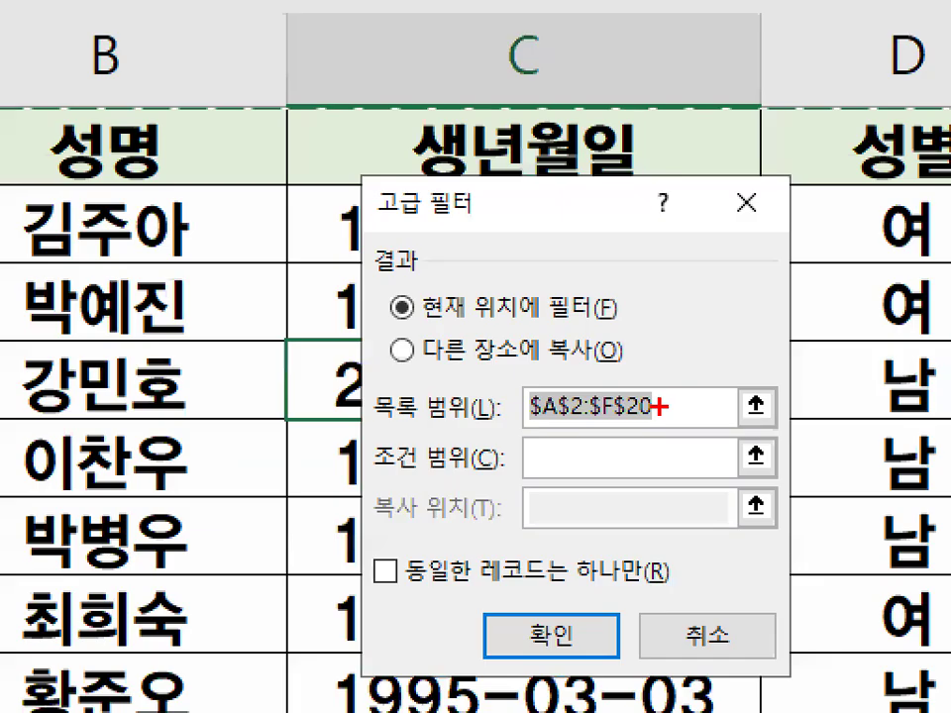
{"action": "left_click_drag", "start_coordinate": [658, 407], "coordinate": [658, 399]}
{"action": "left_click", "coordinate": [458, 350]}
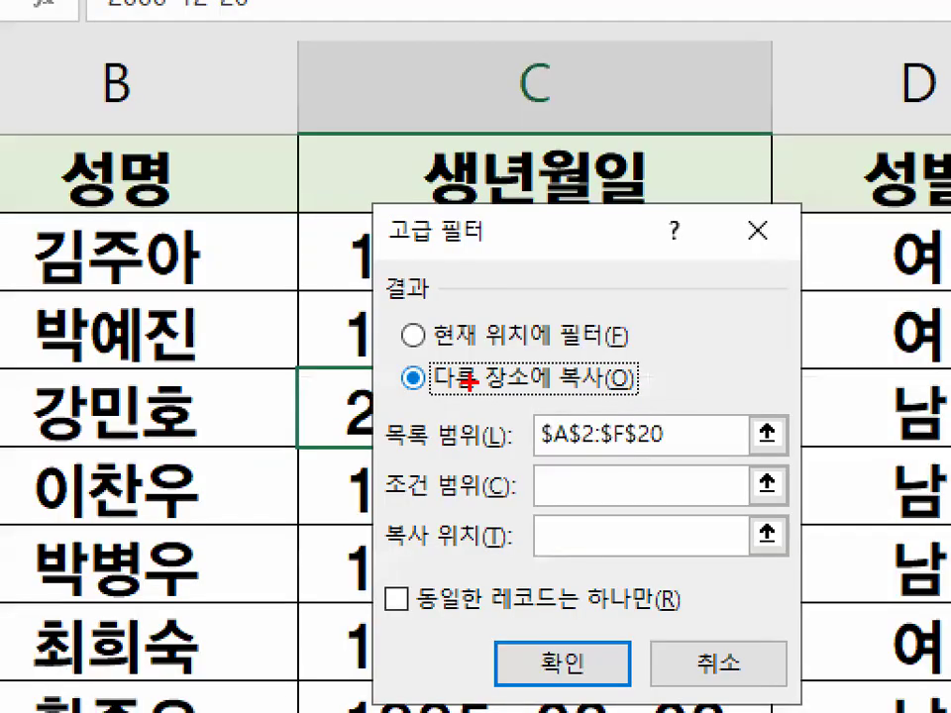
{"action": "left_click_drag", "start_coordinate": [406, 399], "coordinate": [637, 395]}
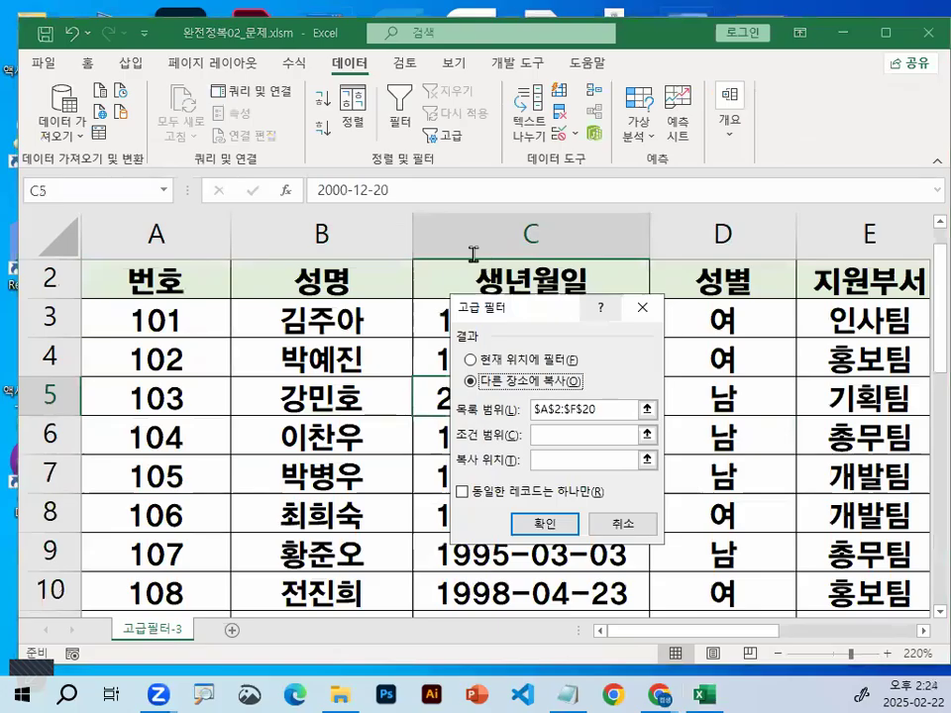
Set the advanced filter's criteria range (조건 범위) to the 조건 heading and its formula in A23:A24
{"action": "left_click_drag", "start_coordinate": [515, 307], "coordinate": [448, 132]}
{"action": "left_click", "coordinate": [492, 261]}
{"action": "left_click_drag", "start_coordinate": [503, 269], "coordinate": [502, 262]}
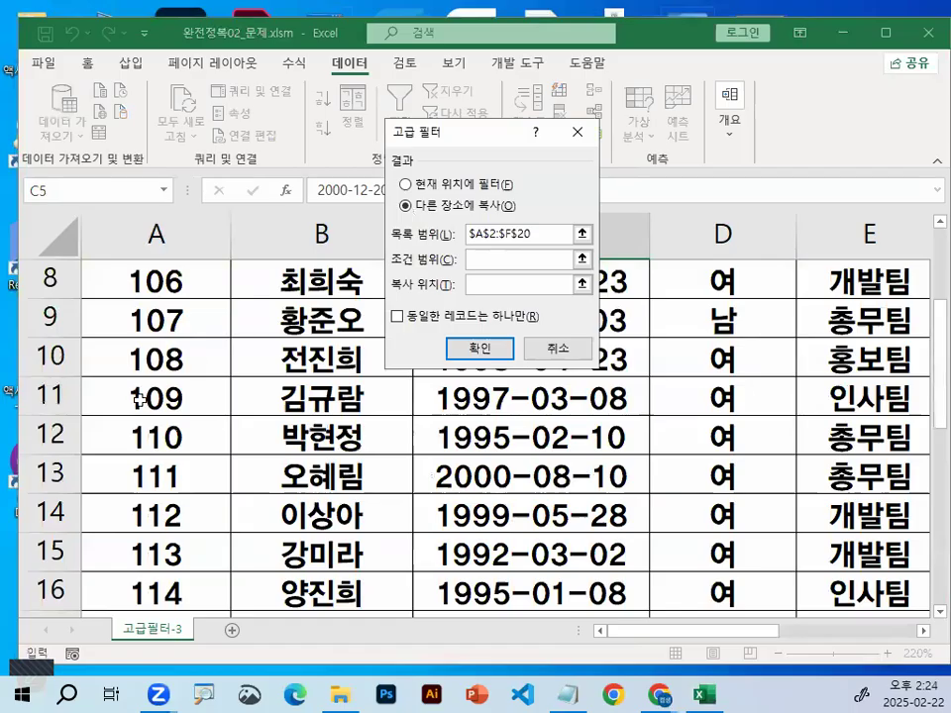
{"action": "scroll", "coordinate": [139, 401], "scroll_direction": "down", "scroll_amount": 4}
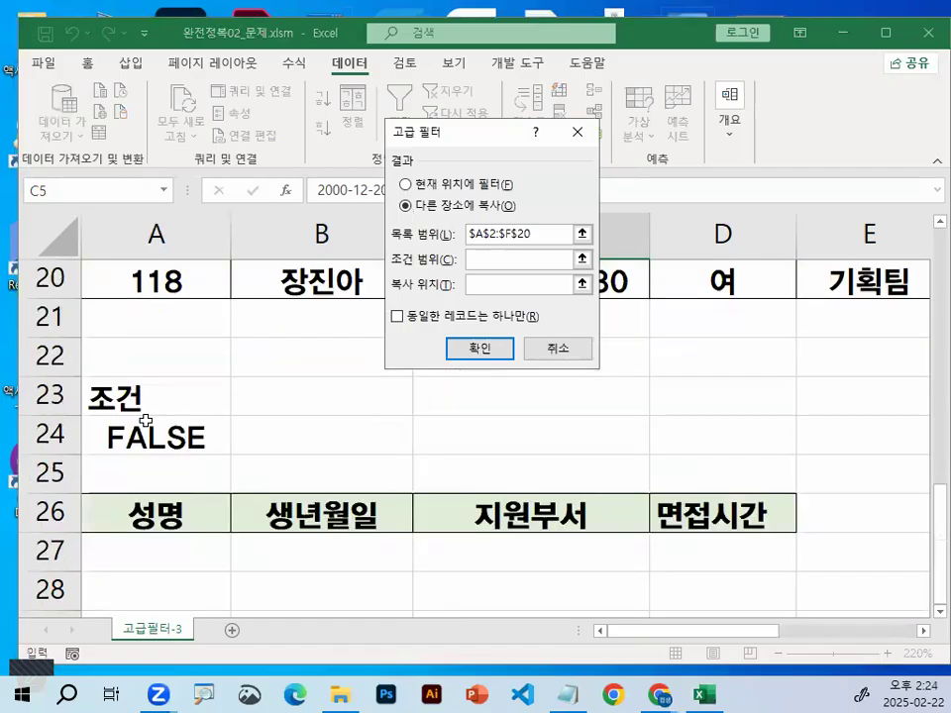
{"action": "mouse_move", "coordinate": [145, 398]}
{"action": "left_mouse_down"}
{"action": "mouse_move", "coordinate": [145, 437]}
{"action": "mouse_move", "coordinate": [218, 448]}
{"action": "left_mouse_up"}
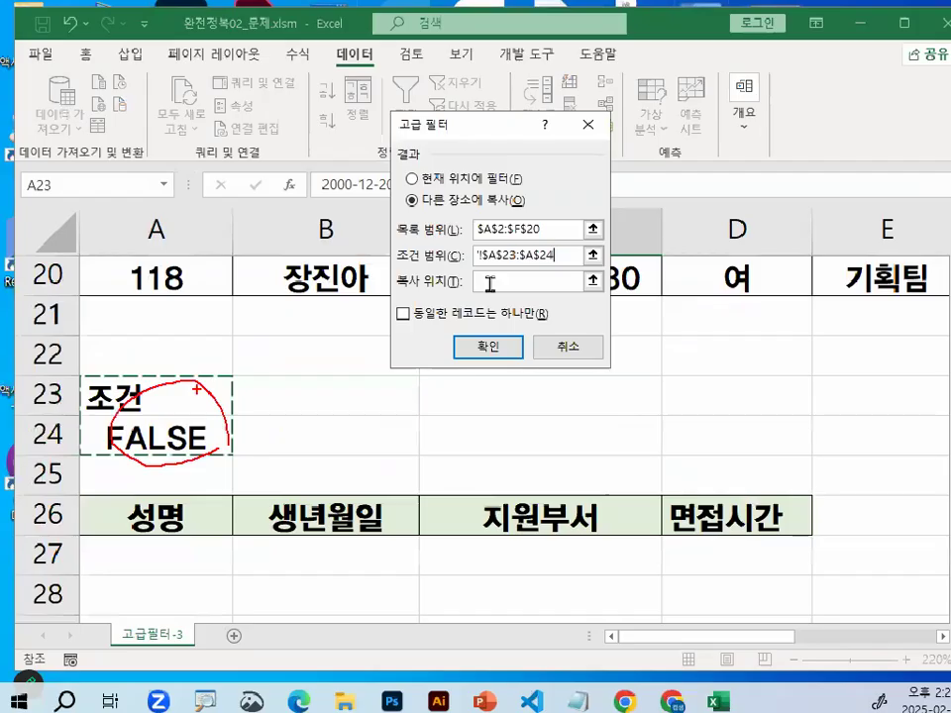
Set the copy destination (복사 위치) to the headers in A26:D26 and run the advanced filter
{"action": "left_click", "coordinate": [488, 278]}
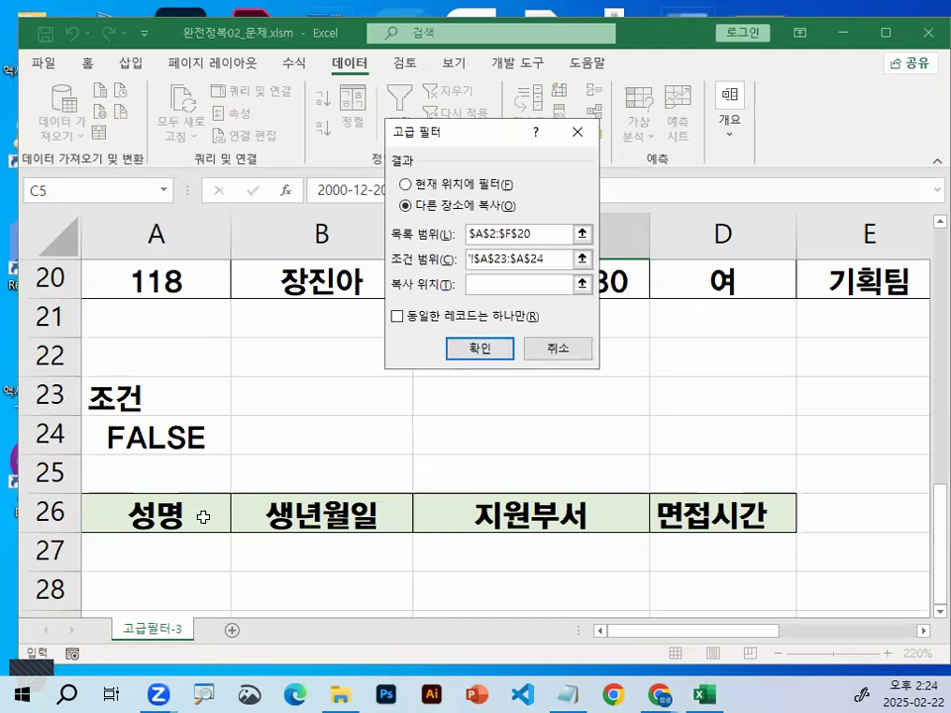
{"action": "left_click_drag", "start_coordinate": [159, 514], "coordinate": [698, 514]}
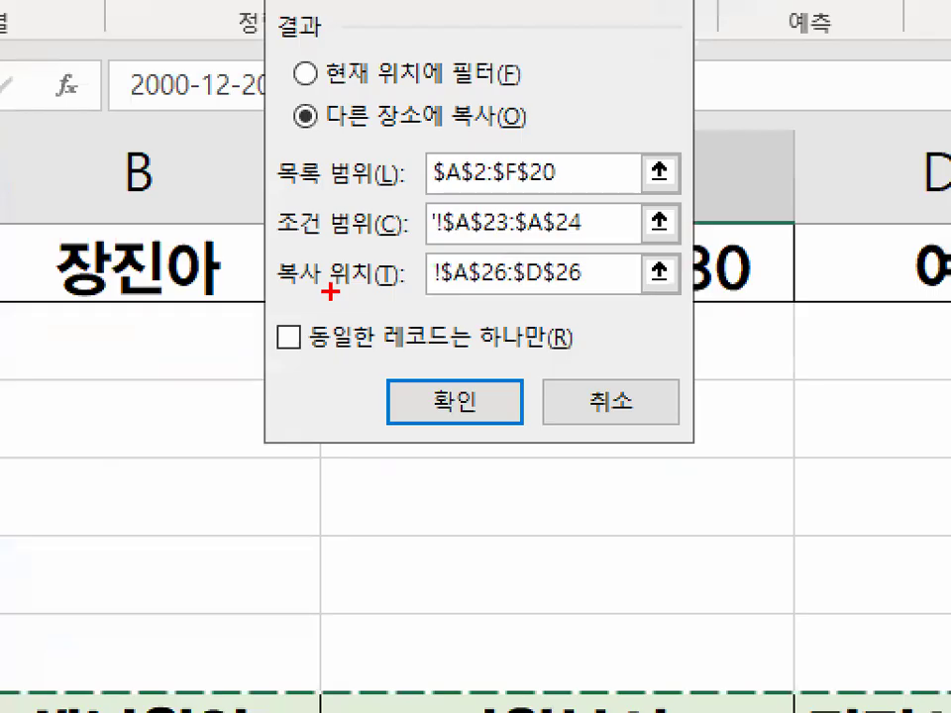
{"action": "left_click_drag", "start_coordinate": [259, 290], "coordinate": [376, 289]}
{"action": "left_click_drag", "start_coordinate": [648, 274], "coordinate": [650, 281]}
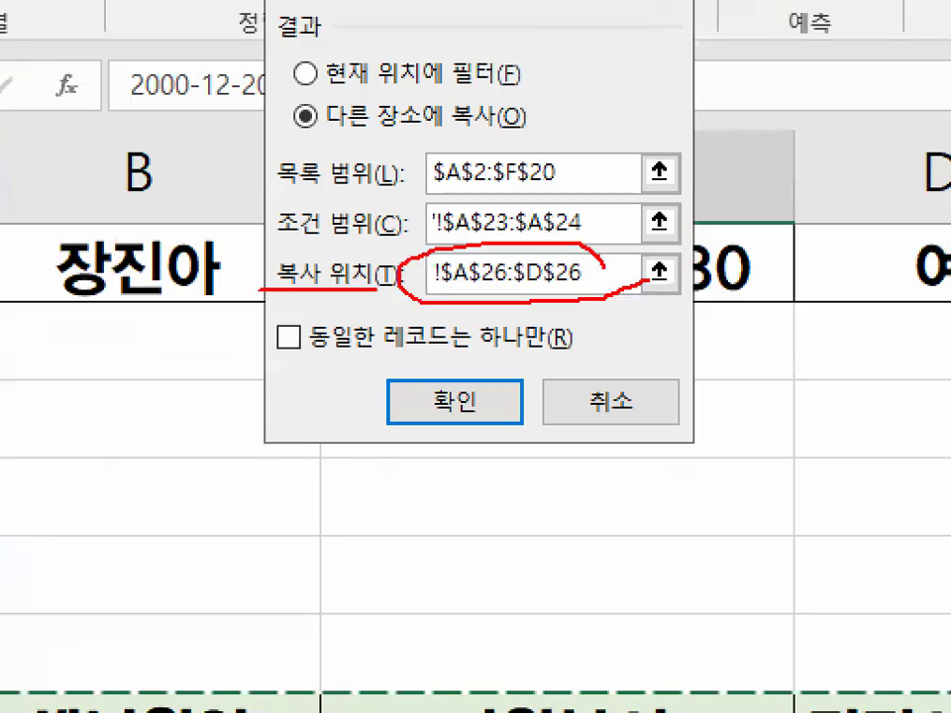
{"action": "key", "text": "Escape"}
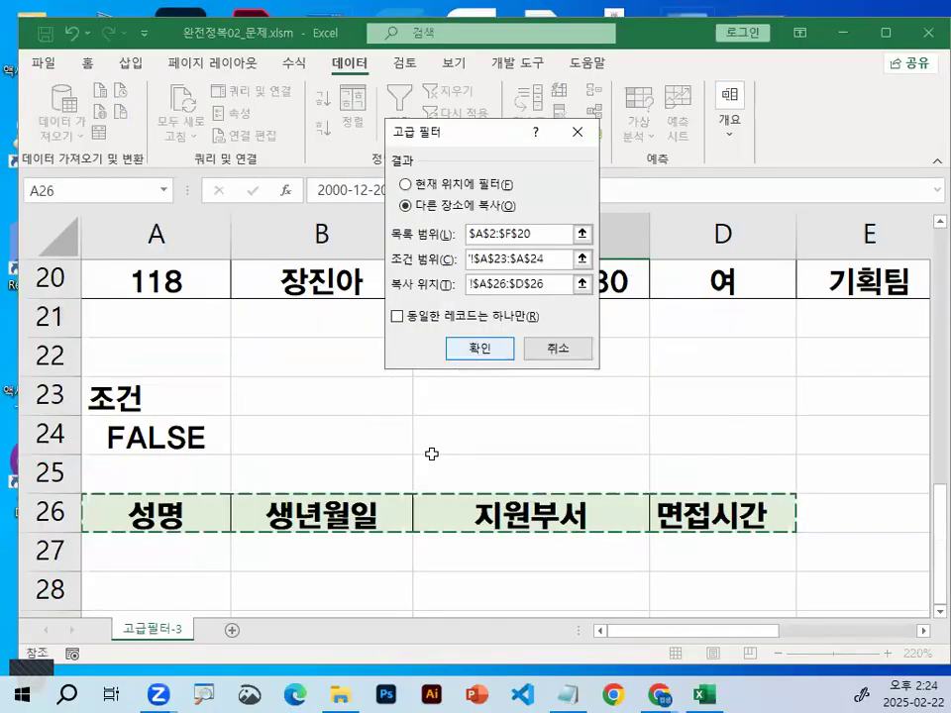
{"action": "key", "text": "Return"}
Examine the extracted records below row 26, checking the birth dates and interview times against the filter conditions
{"action": "scroll", "coordinate": [416, 244], "scroll_direction": "down", "scroll_amount": 1}
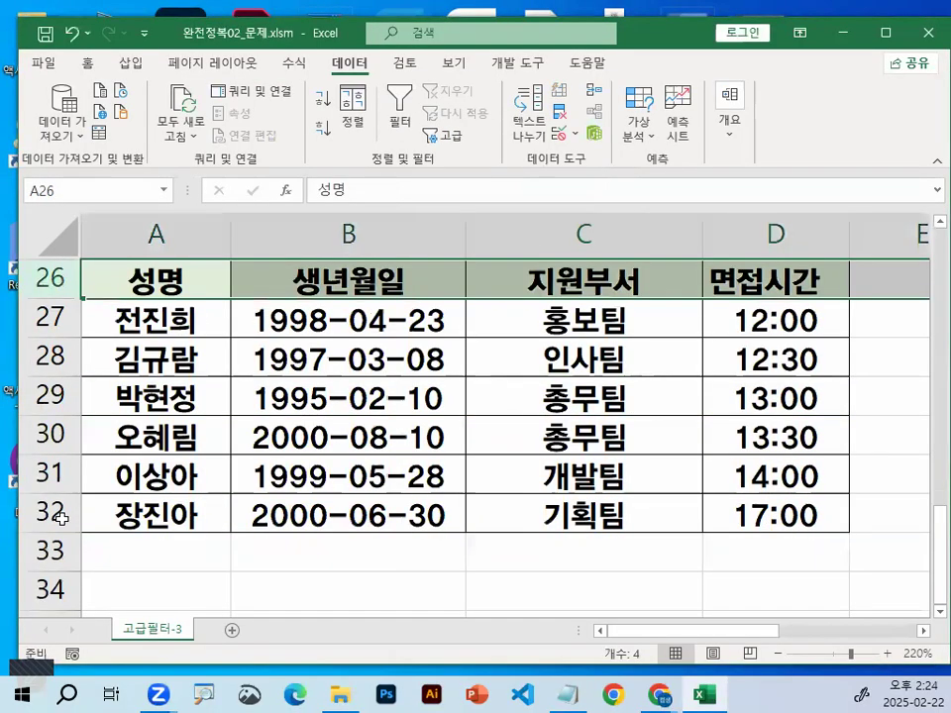
{"action": "left_click", "coordinate": [56, 518]}
{"action": "scroll", "coordinate": [130, 509], "scroll_direction": "up", "scroll_amount": 1}
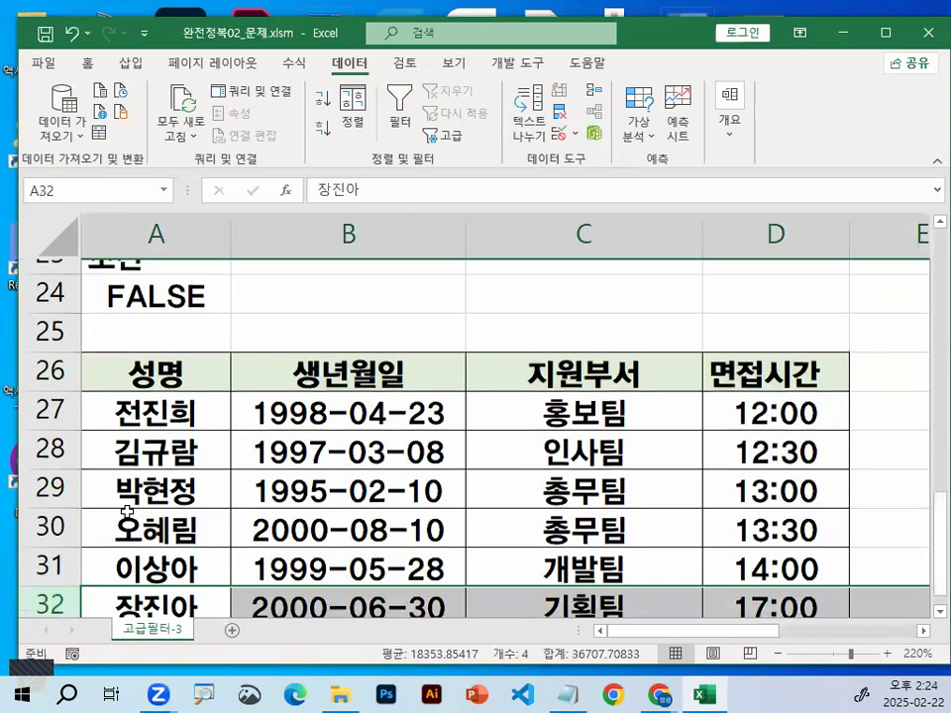
{"action": "scroll", "coordinate": [130, 508], "scroll_direction": "down", "scroll_amount": 1}
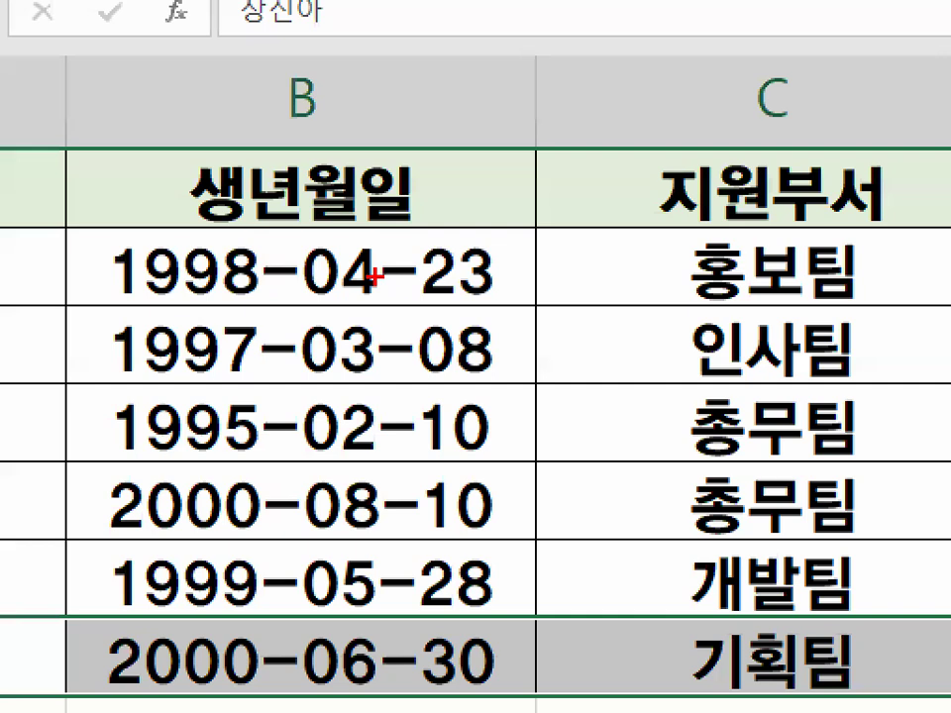
{"action": "left_click_drag", "start_coordinate": [374, 278], "coordinate": [391, 389]}
{"action": "left_click_drag", "start_coordinate": [426, 206], "coordinate": [546, 373]}
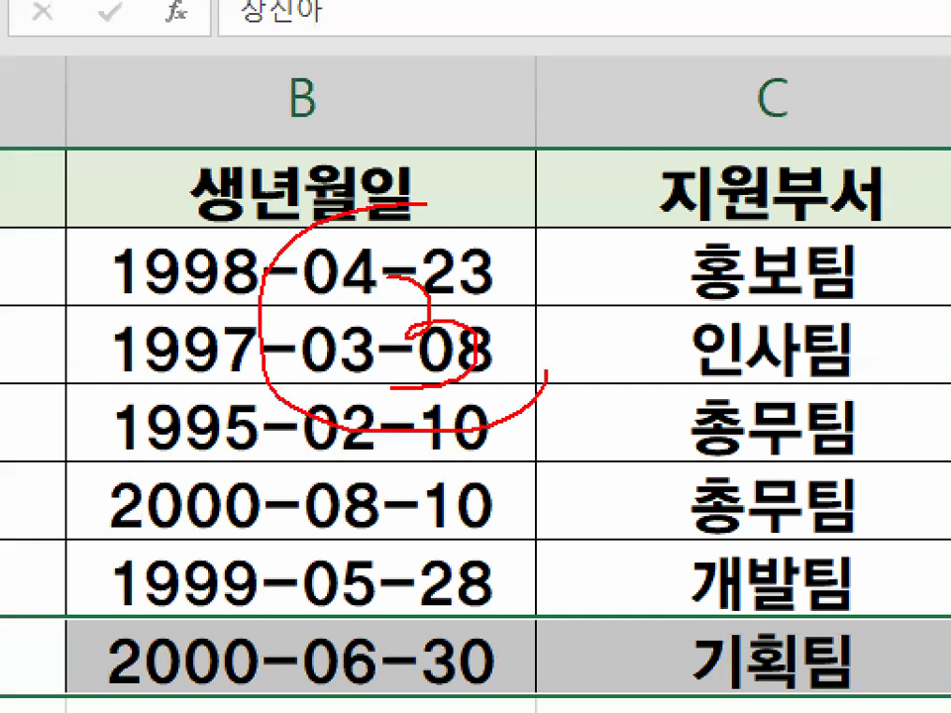
{"action": "key", "text": "Escape"}
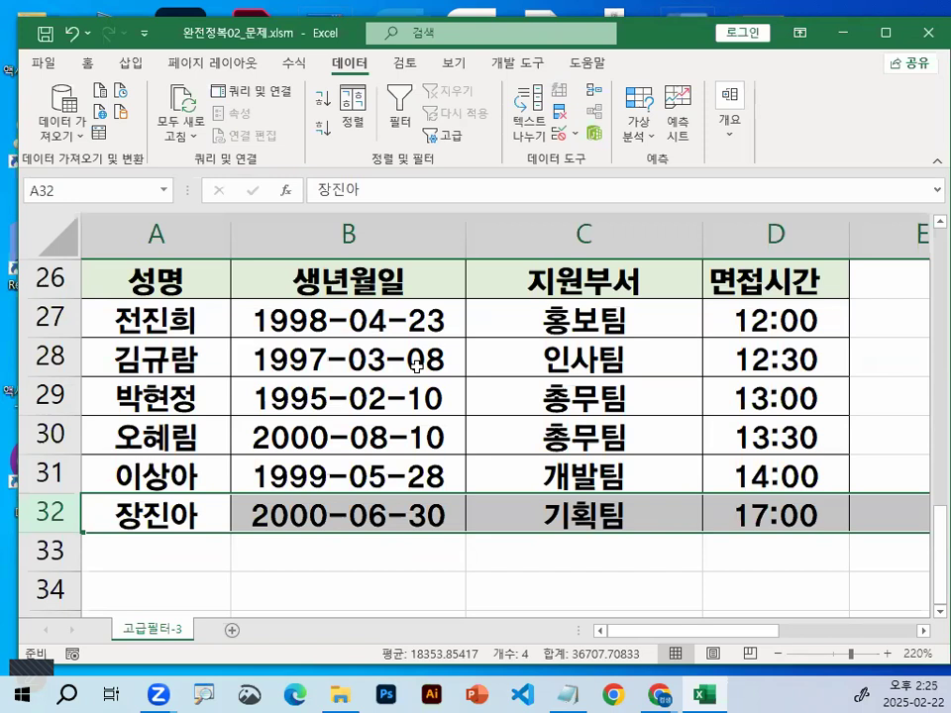
{"action": "left_click", "coordinate": [584, 369]}
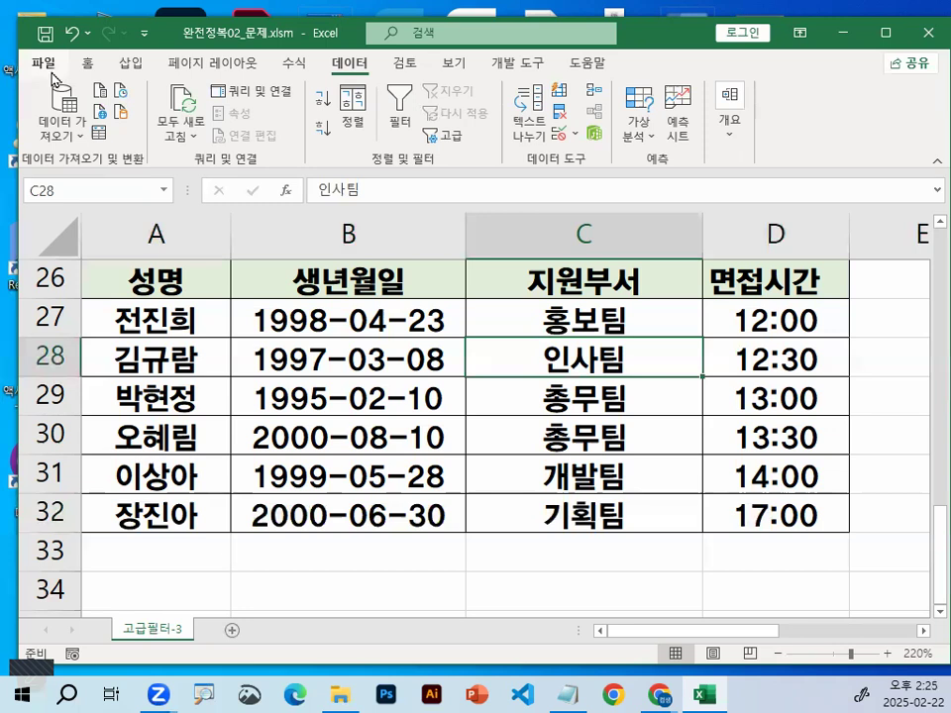
Close the 완전정복02_문제.xlsm workbook while leaving Excel itself open
{"action": "key", "text": "alt+f"}
{"action": "key", "text": "Escape"}
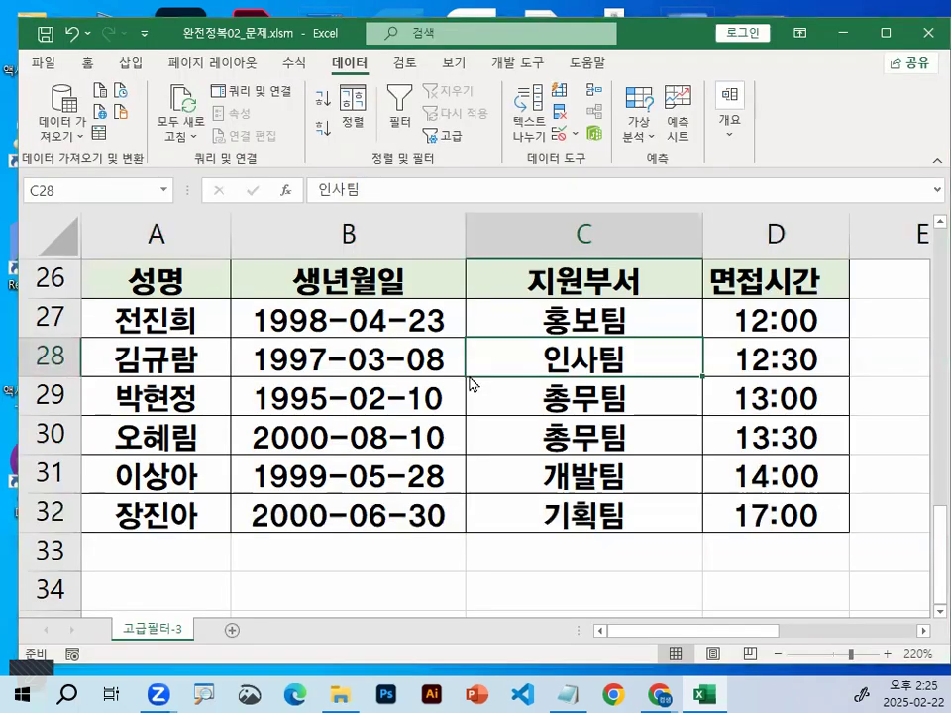
{"action": "key", "text": "ctrl+w"}
{"action": "left_click", "coordinate": [473, 368]}
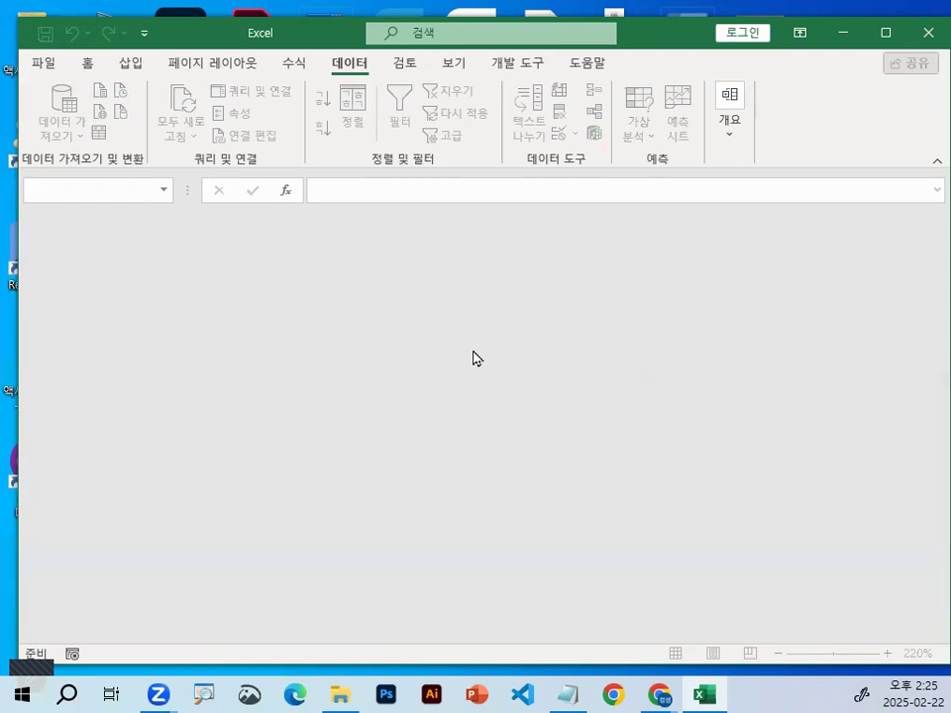
Browse for another workbook to open and go to the local C: drive
{"action": "left_click", "coordinate": [44, 65]}
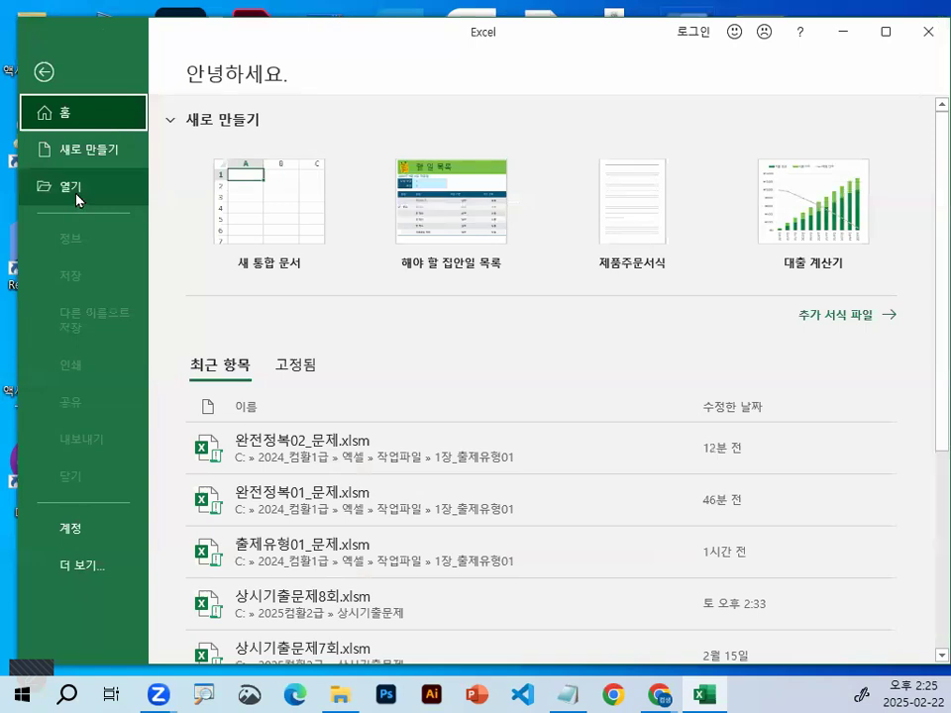
{"action": "left_click", "coordinate": [77, 200]}
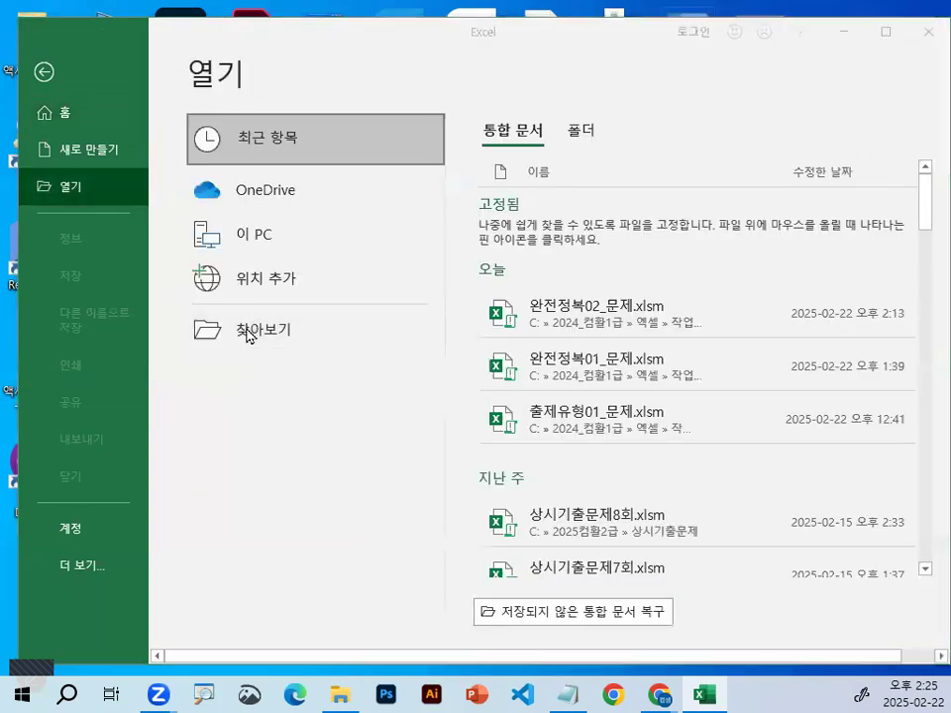
{"action": "left_click", "coordinate": [246, 335]}
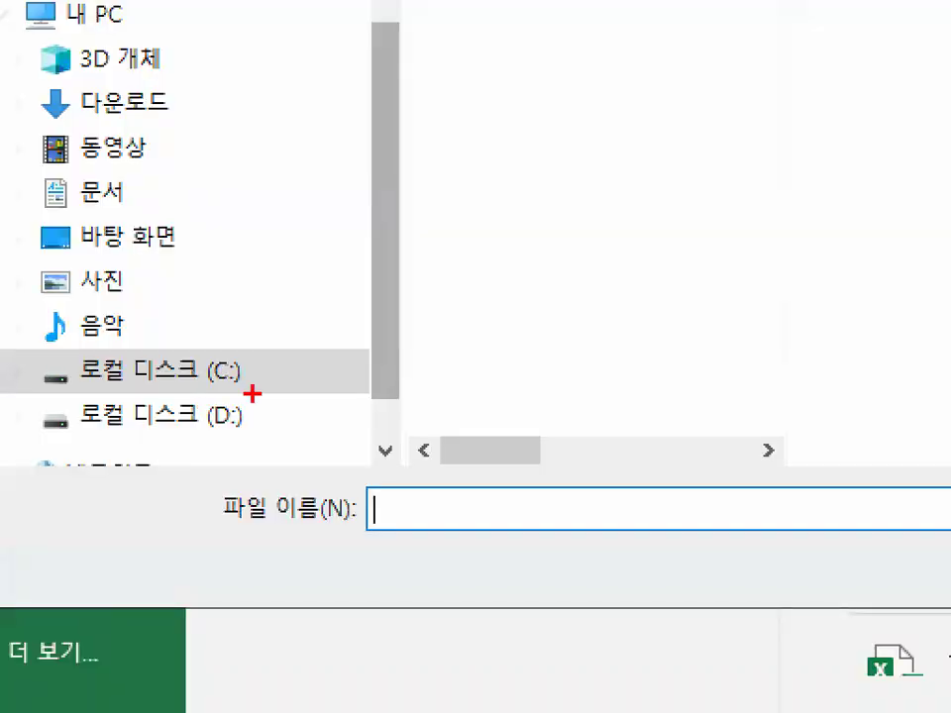
{"action": "mouse_move", "coordinate": [253, 394]}
{"action": "left_mouse_down"}
{"action": "mouse_move", "coordinate": [132, 399]}
{"action": "mouse_move", "coordinate": [45, 359]}
{"action": "mouse_move", "coordinate": [243, 336]}
{"action": "mouse_move", "coordinate": [260, 379]}
{"action": "mouse_move", "coordinate": [245, 382]}
{"action": "left_mouse_up"}
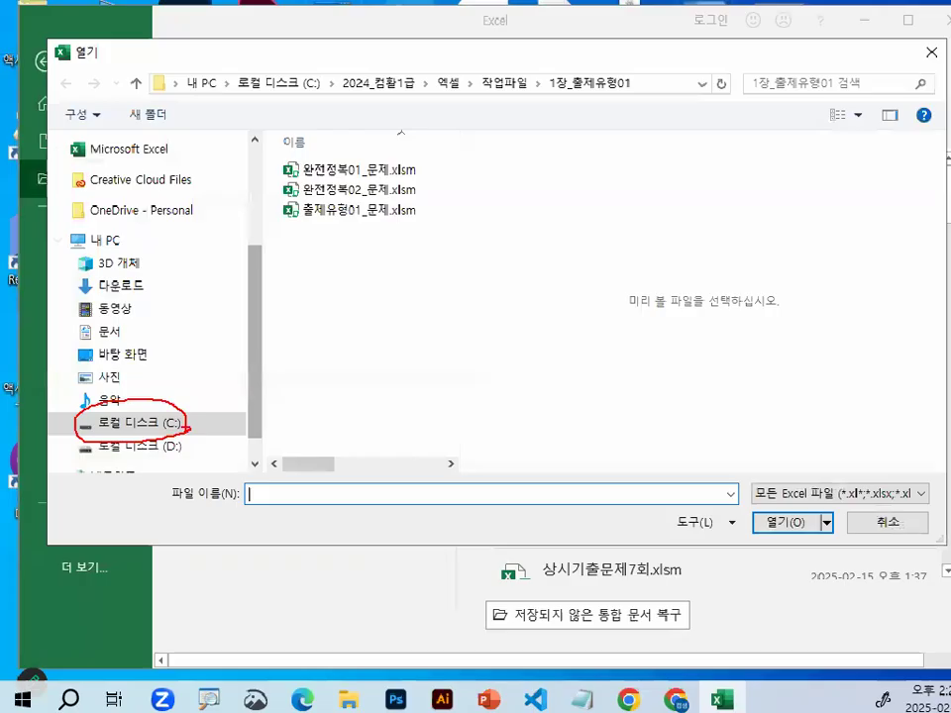
{"action": "left_click", "coordinate": [146, 371]}
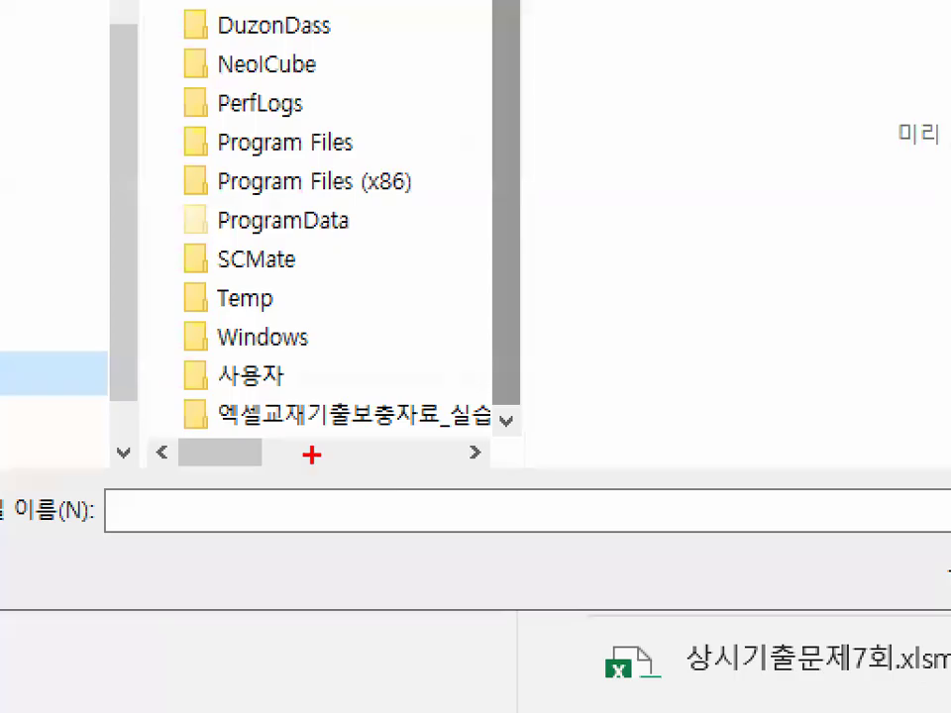
Open 고급필터_조건부서식.xlsm from the 엑셀교재기출보충자료 practice folder on the C: drive
{"action": "left_click_drag", "start_coordinate": [212, 427], "coordinate": [487, 426]}
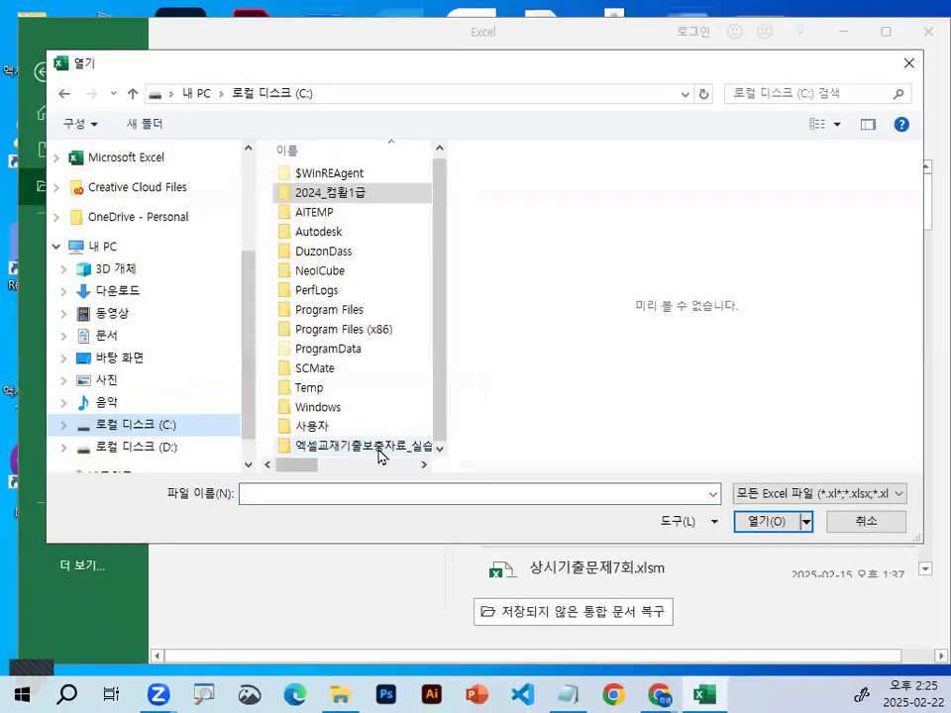
{"action": "double_click", "coordinate": [388, 417]}
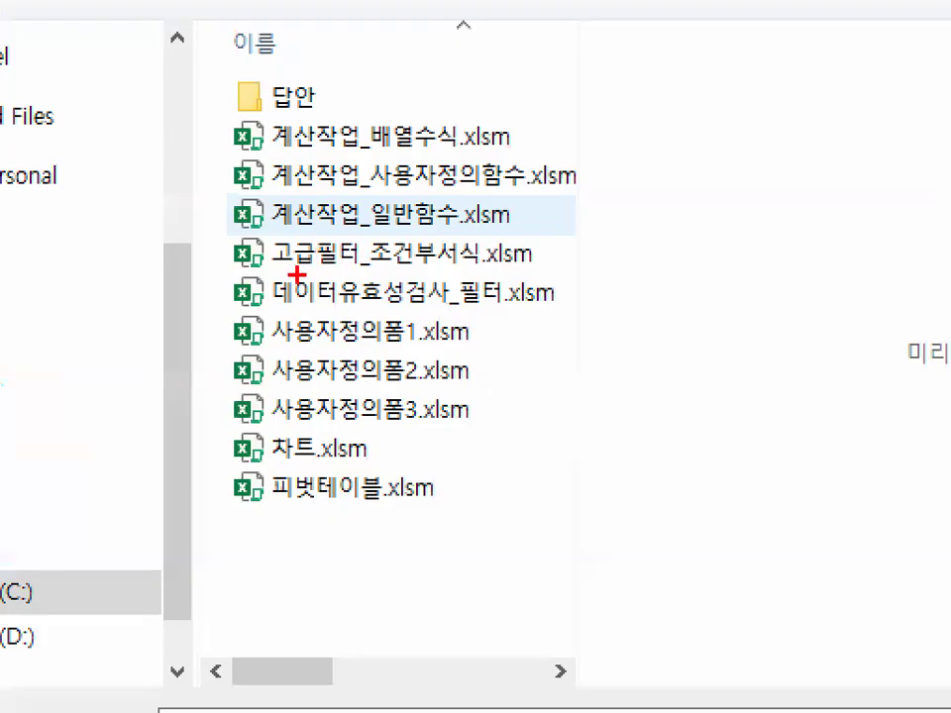
{"action": "mouse_move", "coordinate": [261, 264]}
{"action": "left_mouse_down"}
{"action": "mouse_move", "coordinate": [536, 264]}
{"action": "mouse_move", "coordinate": [369, 265]}
{"action": "mouse_move", "coordinate": [480, 260]}
{"action": "left_mouse_up"}
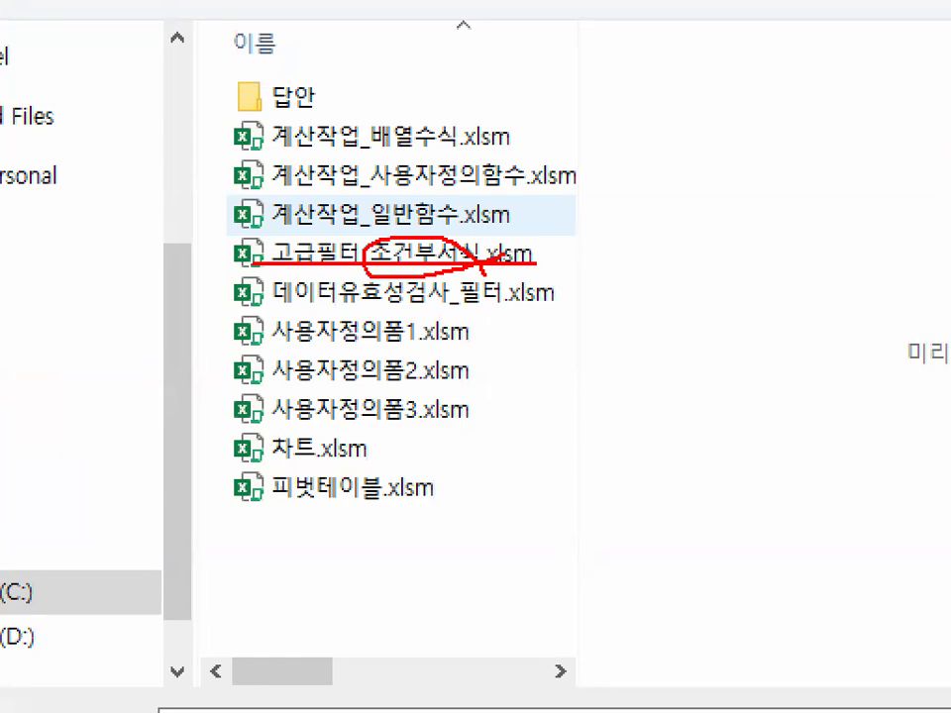
{"action": "key", "text": "Escape"}
{"action": "double_click", "coordinate": [339, 258]}
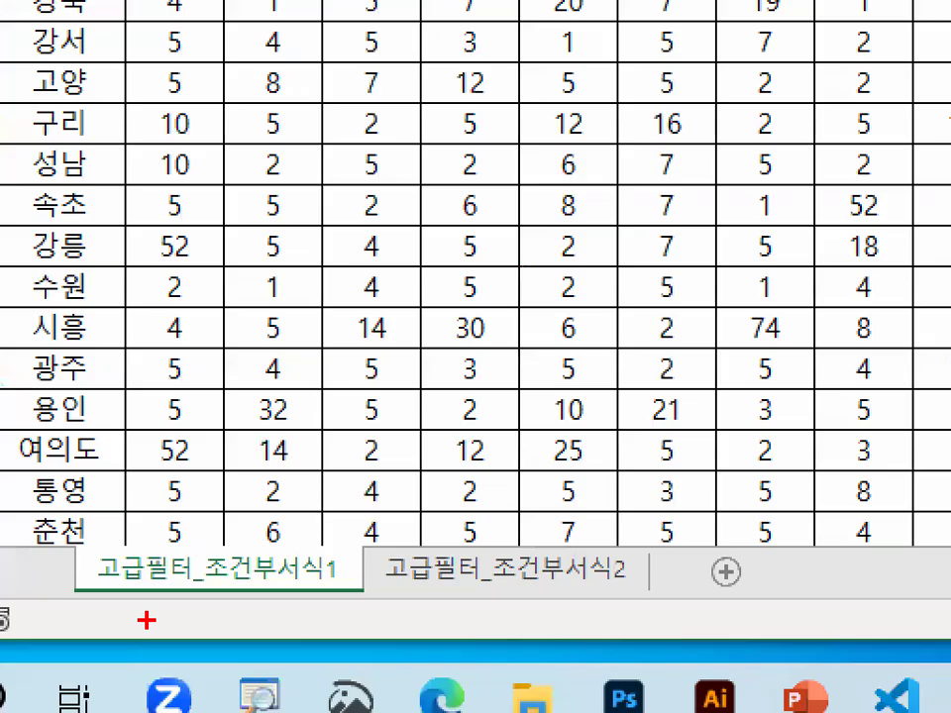
Examine which sheets the workbook contains for advanced filter and conditional formatting practice
{"action": "left_click_drag", "start_coordinate": [132, 648], "coordinate": [175, 648]}
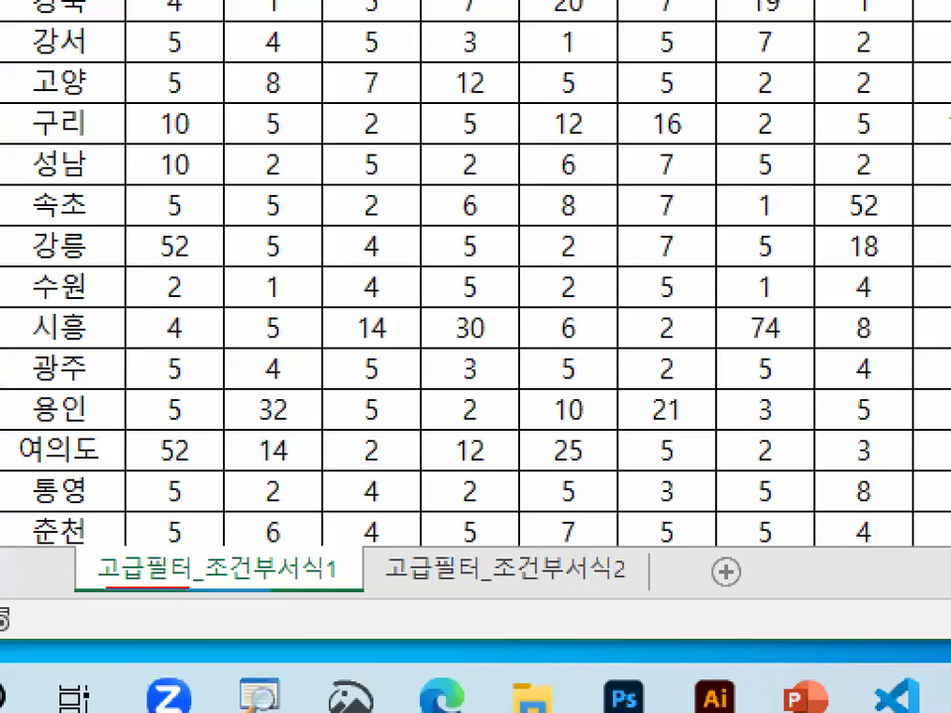
{"action": "left_click_drag", "start_coordinate": [189, 588], "coordinate": [328, 589]}
{"action": "left_click_drag", "start_coordinate": [396, 593], "coordinate": [618, 595]}
{"action": "key", "text": "Escape"}
{"action": "left_click", "coordinate": [211, 447]}
{"action": "left_click_drag", "start_coordinate": [243, 632], "coordinate": [113, 631]}
{"action": "mouse_move", "coordinate": [63, 609]}
{"action": "left_mouse_down"}
{"action": "mouse_move", "coordinate": [314, 574]}
{"action": "mouse_move", "coordinate": [315, 614]}
{"action": "left_mouse_up"}
{"action": "key", "text": "Escape"}
Set the font of the entire 고급필터_조건부서식1 sheet to a견고딕 and enlarge the view to 175%
{"action": "left_click", "coordinate": [28, 221]}
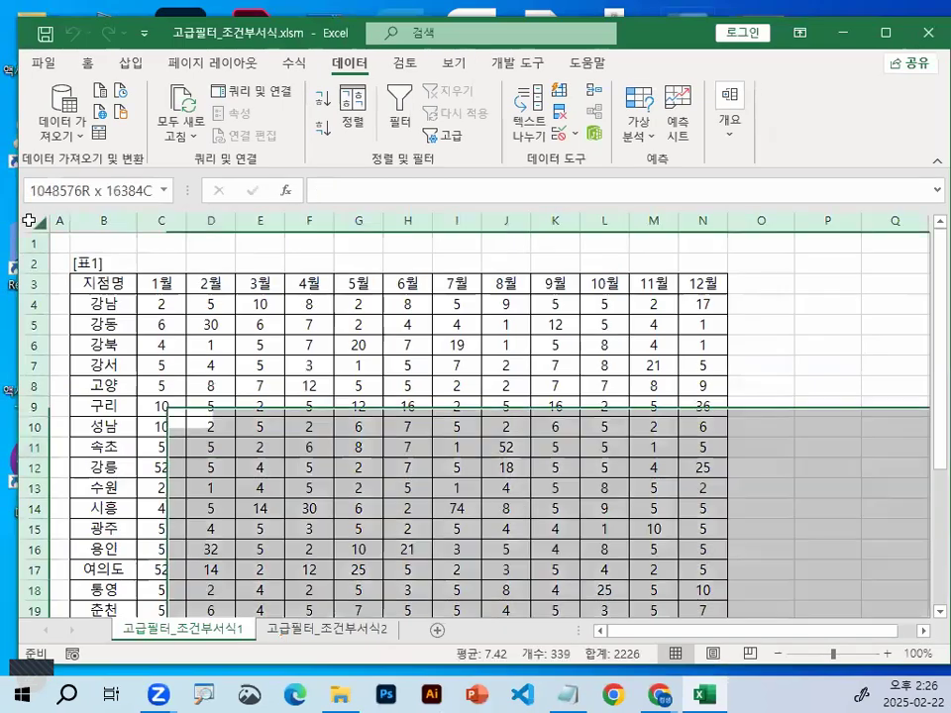
{"action": "left_click", "coordinate": [88, 62]}
{"action": "left_click", "coordinate": [278, 99]}
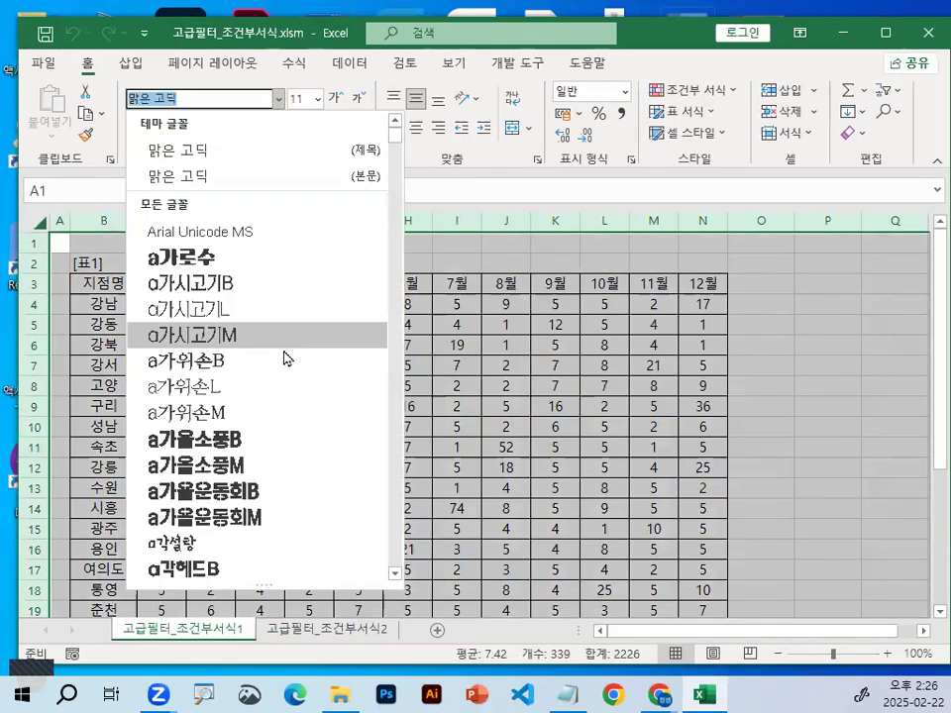
{"action": "scroll", "coordinate": [267, 491], "scroll_direction": "down", "scroll_amount": 4}
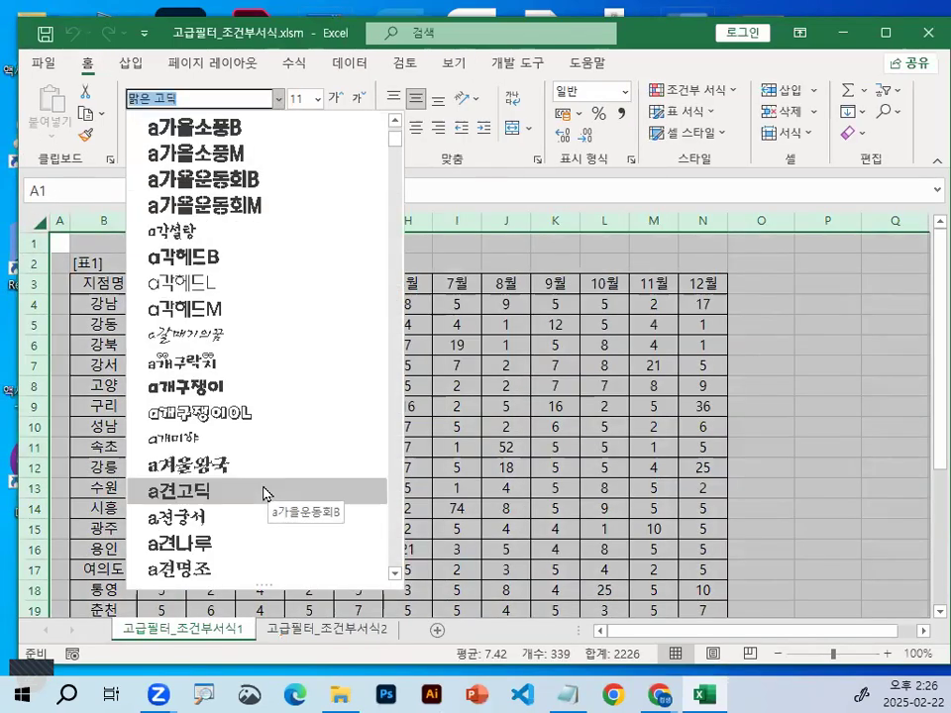
{"action": "left_click", "coordinate": [263, 492]}
{"action": "left_click", "coordinate": [267, 472]}
{"action": "scroll", "coordinate": [268, 472], "scroll_direction": "up", "scroll_amount": 5}
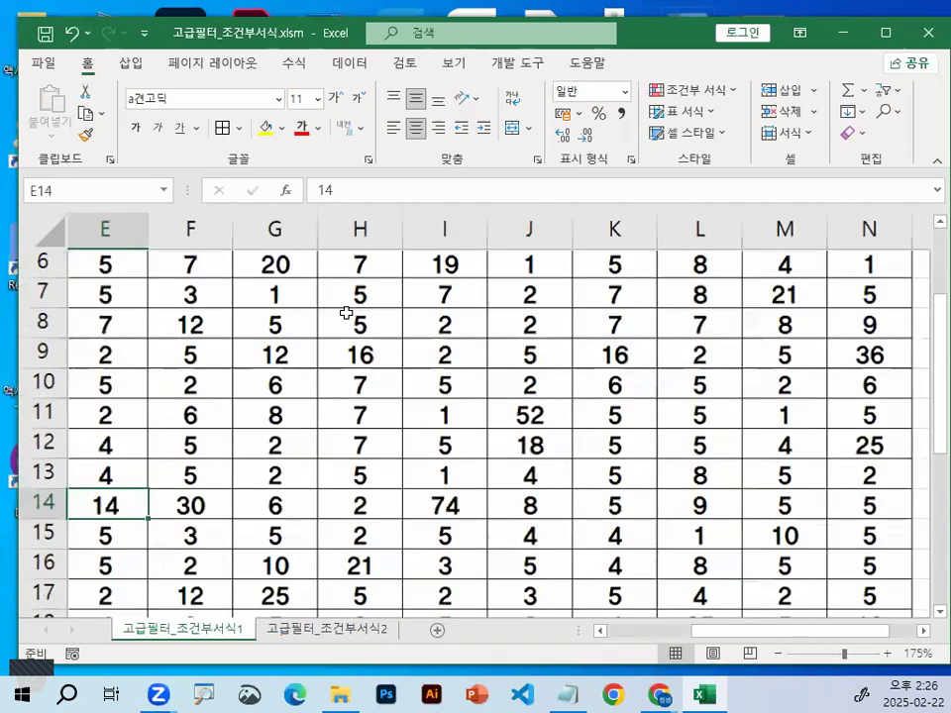
{"action": "left_click", "coordinate": [346, 323]}
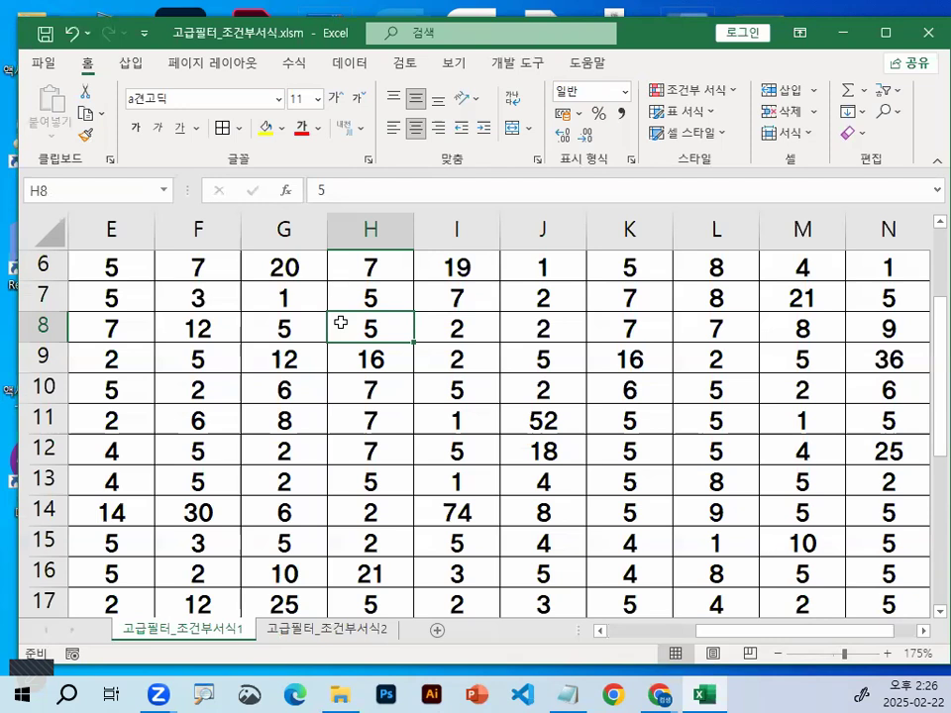
Switch to the class notes in Notepad and remove the blank lines above the =AND(YEAR(C3)>=1995,F3>=0.5) formula
{"action": "left_click", "coordinate": [563, 693]}
{"action": "key", "text": "Left"}
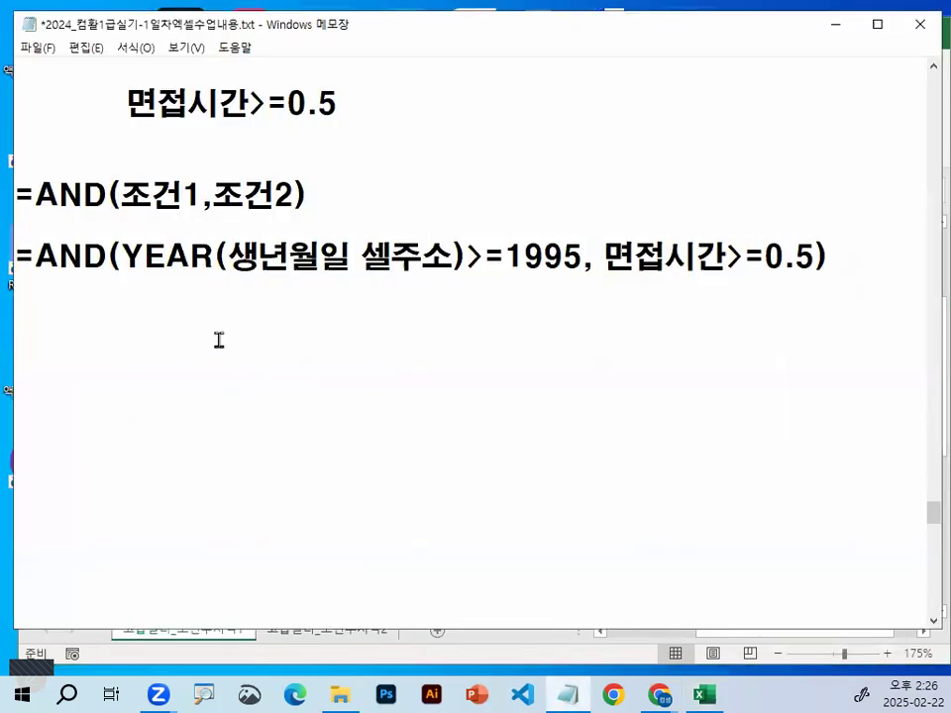
{"action": "key", "text": "Delete"}
{"action": "key", "text": "Delete"}
{"action": "key", "text": "Delete"}
{"action": "key", "text": "Delete"}
{"action": "key", "text": "Delete"}
{"action": "key", "text": "Delete"}
{"action": "key", "text": "Delete"}
{"action": "key", "text": "Delete"}
{"action": "key", "text": "Delete"}
{"action": "key", "text": "Delete"}
{"action": "key", "text": "Delete"}
{"action": "key", "text": "Down"}
{"action": "key", "text": "Down"}
{"action": "key", "text": "Down"}
{"action": "key", "text": "Down"}
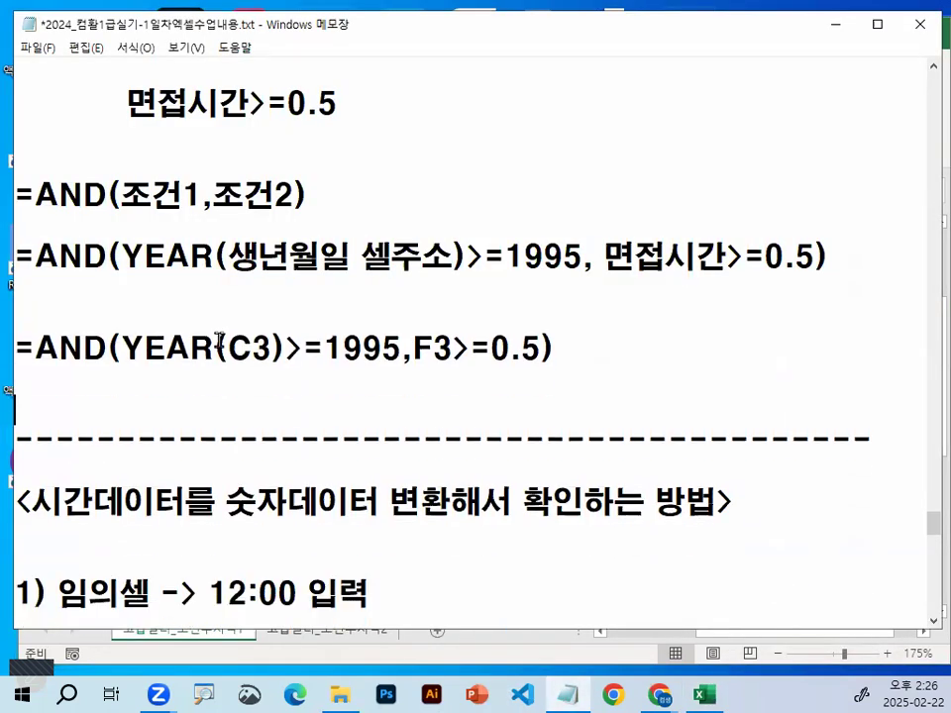
Go to the 출제유형1 function notes and insert blank lines below the dashed divider to push the OR formulas out of view
{"action": "scroll", "coordinate": [307, 382], "scroll_direction": "down", "scroll_amount": 6}
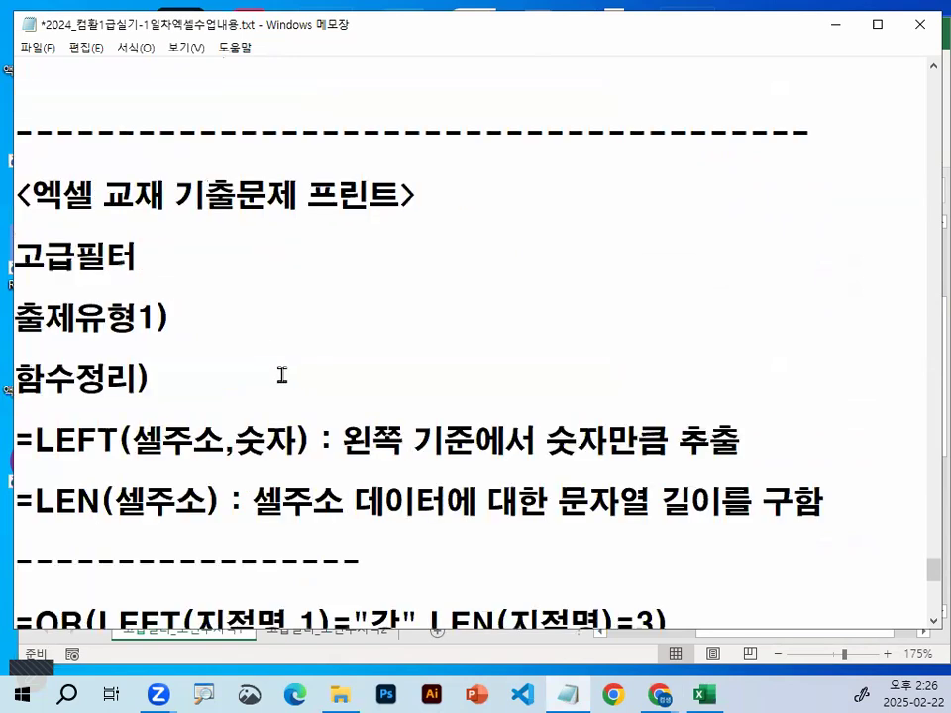
{"action": "scroll", "coordinate": [213, 266], "scroll_direction": "down", "scroll_amount": 1}
{"action": "left_click_drag", "start_coordinate": [36, 347], "coordinate": [741, 349]}
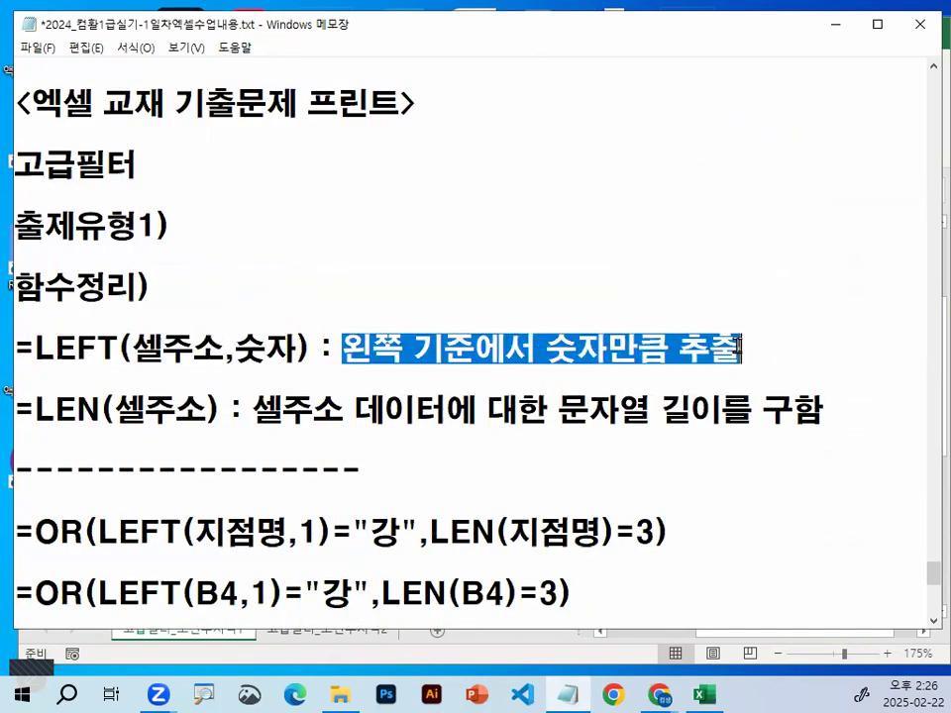
{"action": "left_click", "coordinate": [132, 501]}
{"action": "key", "text": "Return"}
{"action": "key", "text": "Return"}
{"action": "key", "text": "Return"}
{"action": "key", "text": "Return"}
{"action": "key", "text": "Return"}
{"action": "key", "text": "Return"}
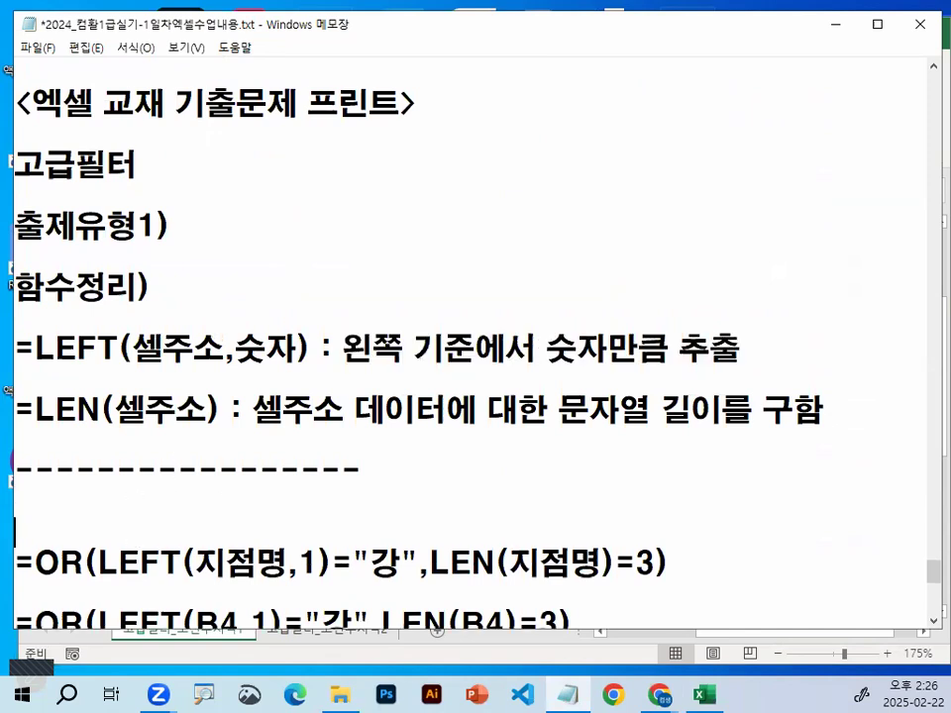
{"action": "key", "text": "Return"}
{"action": "key", "text": "Return"}
{"action": "key", "text": "Return"}
{"action": "scroll", "coordinate": [144, 407], "scroll_direction": "up", "scroll_amount": 1}
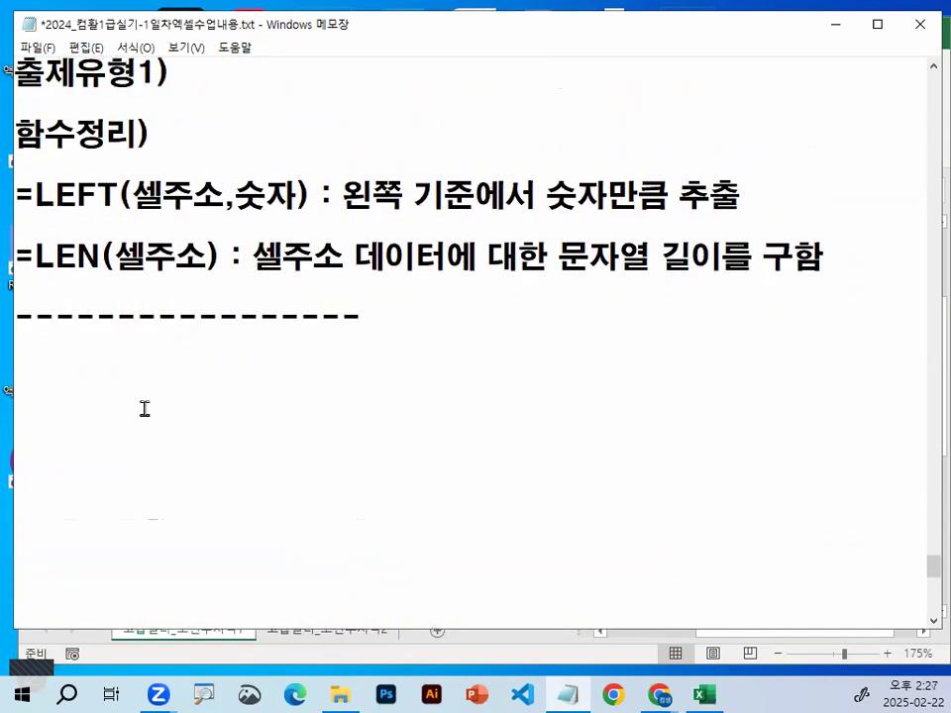
Examine the syntax and descriptions of the LEFT and LEN functions in the notes, focusing on LEN's cell address argument
{"action": "left_click_drag", "start_coordinate": [55, 195], "coordinate": [311, 197]}
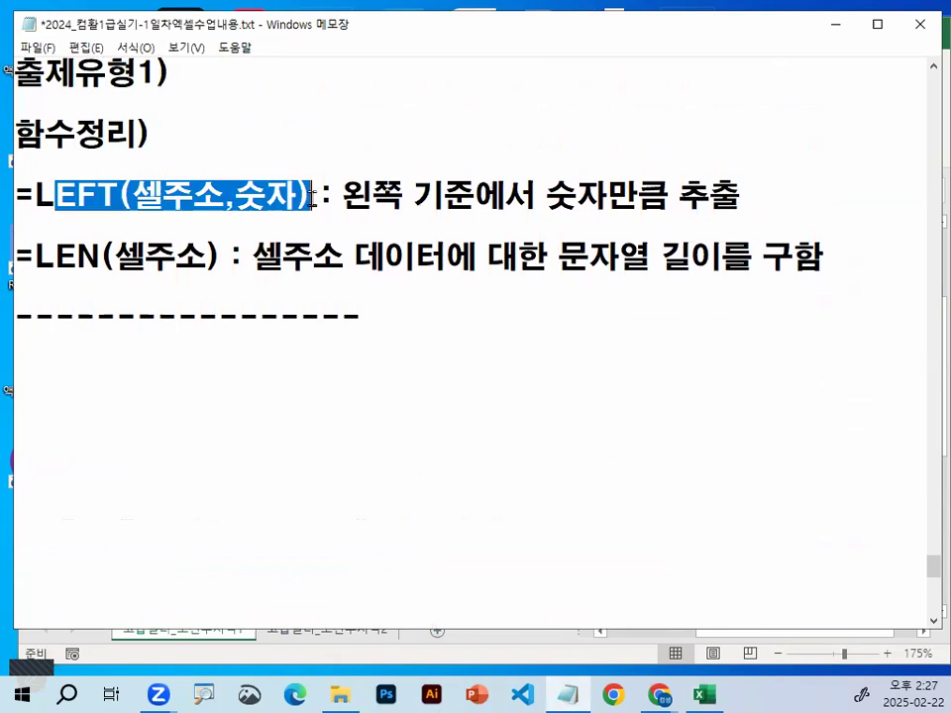
{"action": "left_click_drag", "start_coordinate": [36, 257], "coordinate": [100, 257]}
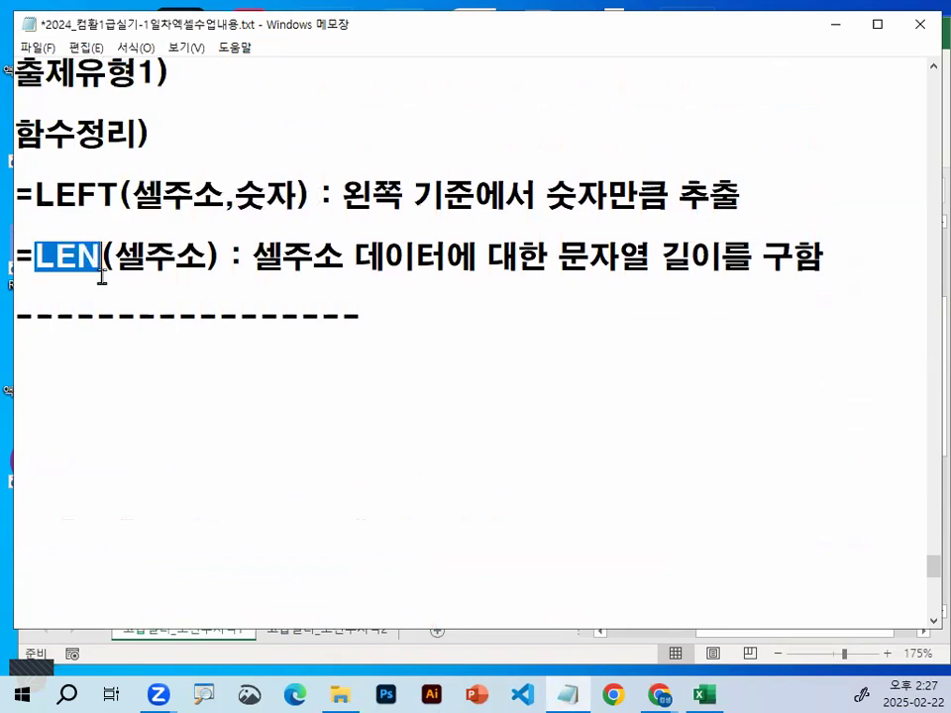
{"action": "left_click", "coordinate": [105, 274]}
{"action": "key", "text": "ctrl+2"}
{"action": "left_click_drag", "start_coordinate": [136, 195], "coordinate": [78, 327]}
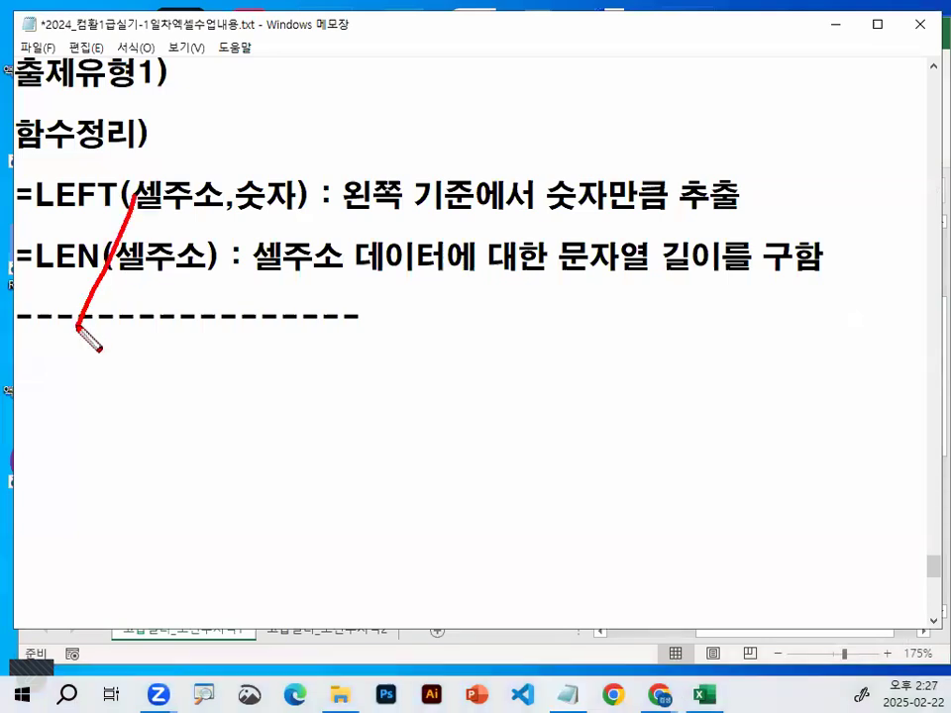
{"action": "key", "text": "Escape"}
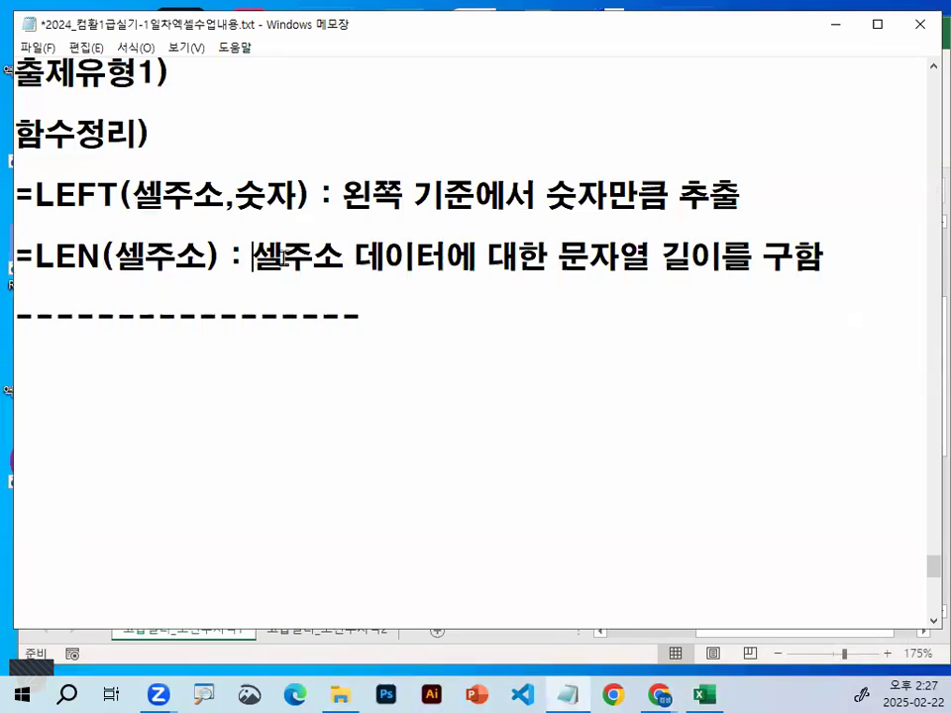
{"action": "left_click_drag", "start_coordinate": [254, 257], "coordinate": [882, 259]}
{"action": "left_click_drag", "start_coordinate": [115, 260], "coordinate": [199, 254]}
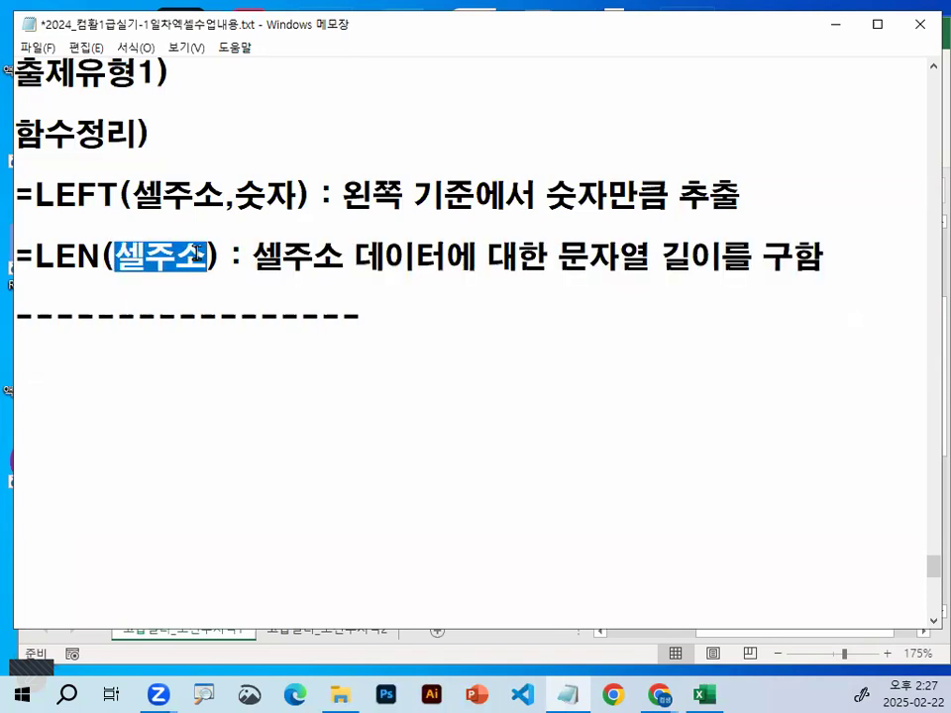
{"action": "left_click_drag", "start_coordinate": [120, 257], "coordinate": [196, 256]}
{"action": "left_click_drag", "start_coordinate": [255, 259], "coordinate": [826, 260]}
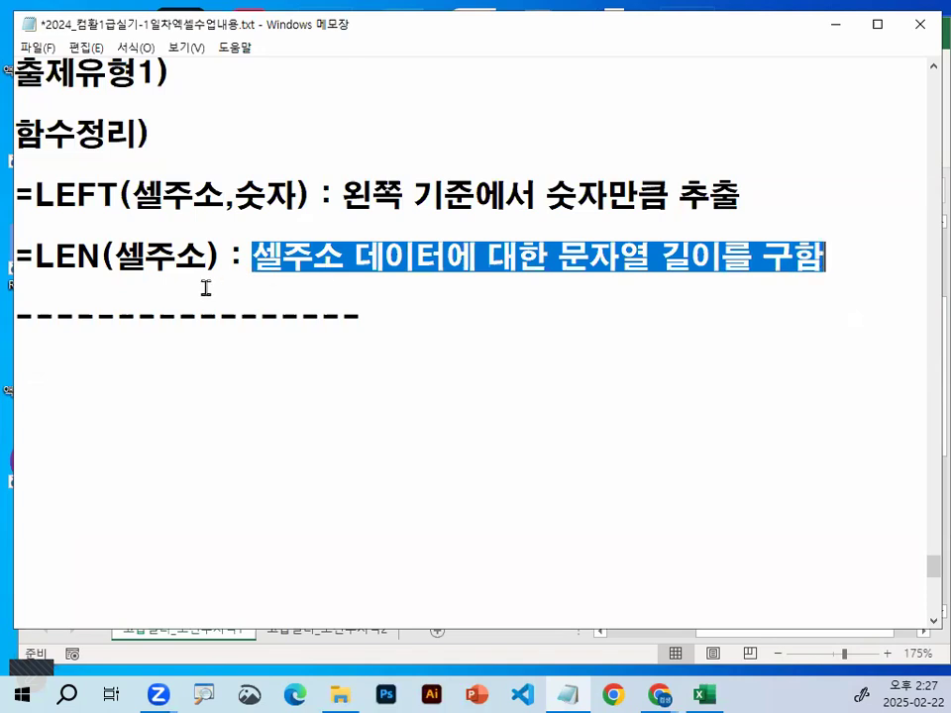
Add the line "공백도 포함 (공백문자)" directly below the LEN description
{"action": "key", "text": "End"}
{"action": "key", "text": "Return"}
{"action": "type", "text": "ㄱㅇ"}
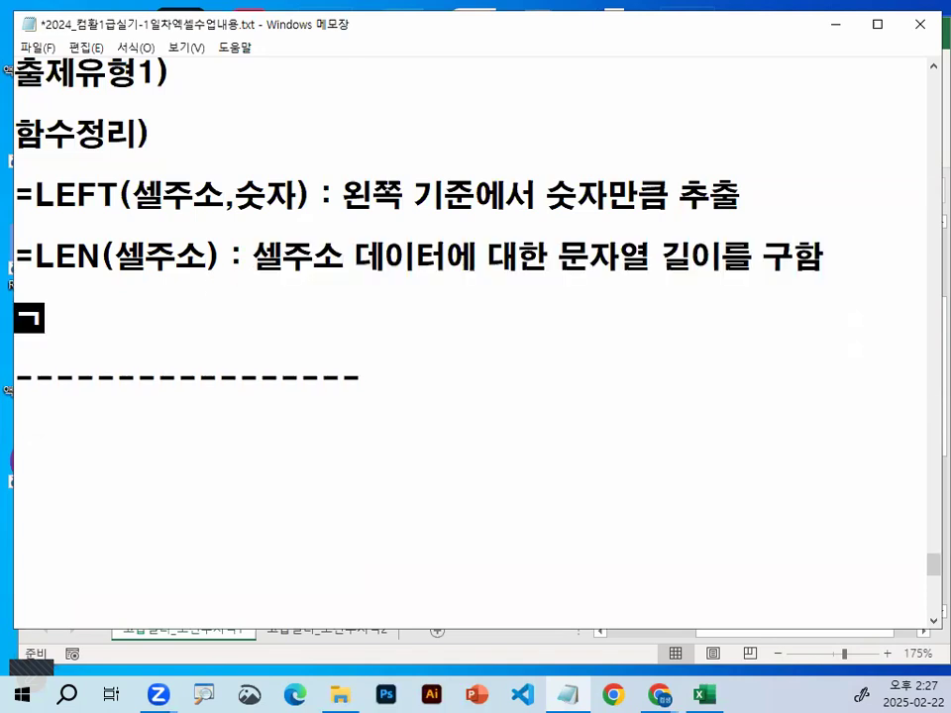
{"action": "key", "text": "BackSpace"}
{"action": "key", "text": "BackSpace"}
{"action": "type", "text": "고ㅇ백도 포함 ("}
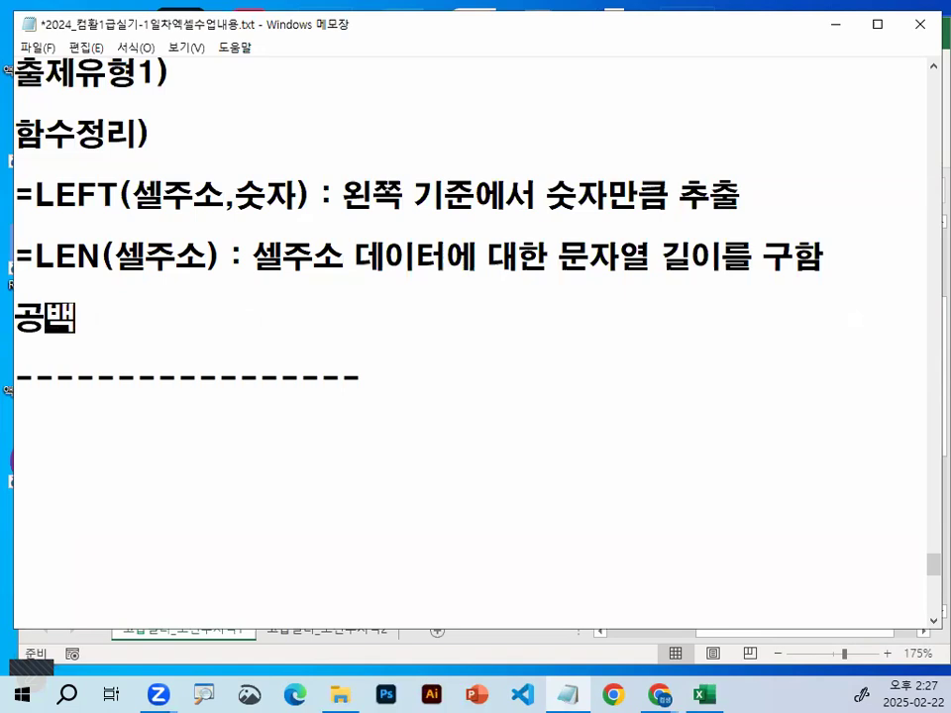
{"action": "type", "text": "공백문자"}
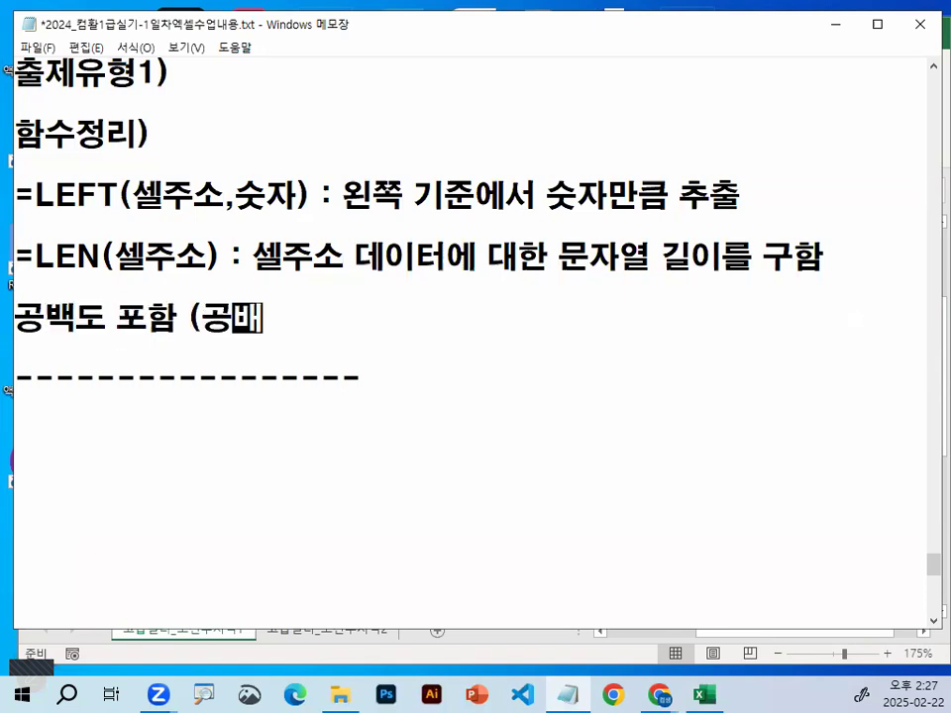
{"action": "type", "text": ")"}
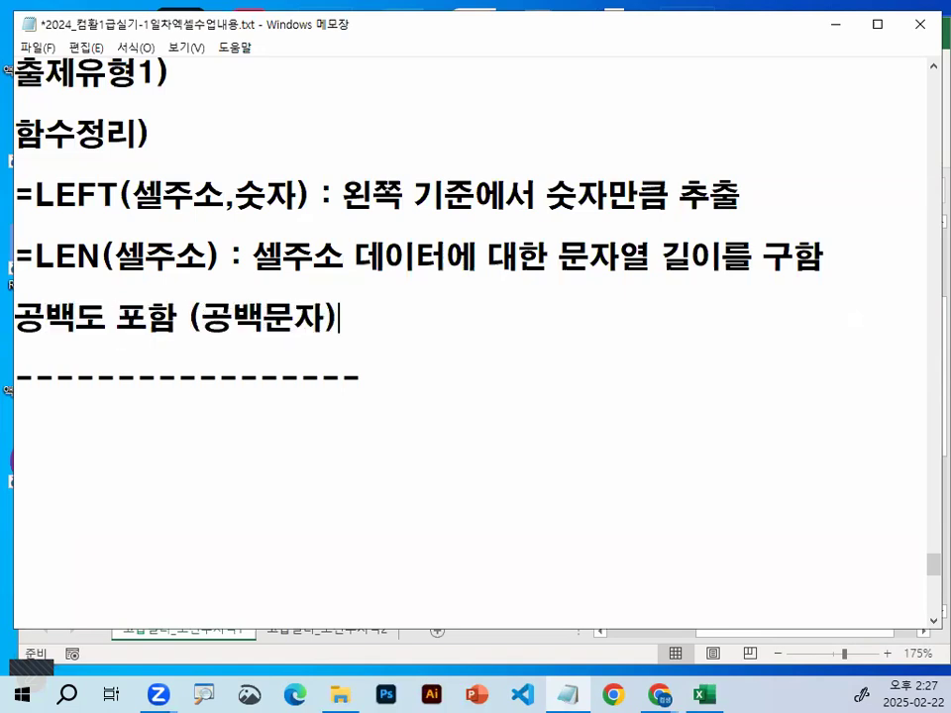
Add two more lines under the LEN note reading "빈셀" and "공백(문자)"
{"action": "key", "text": "Return"}
{"action": "type", "text": "빈셀"}
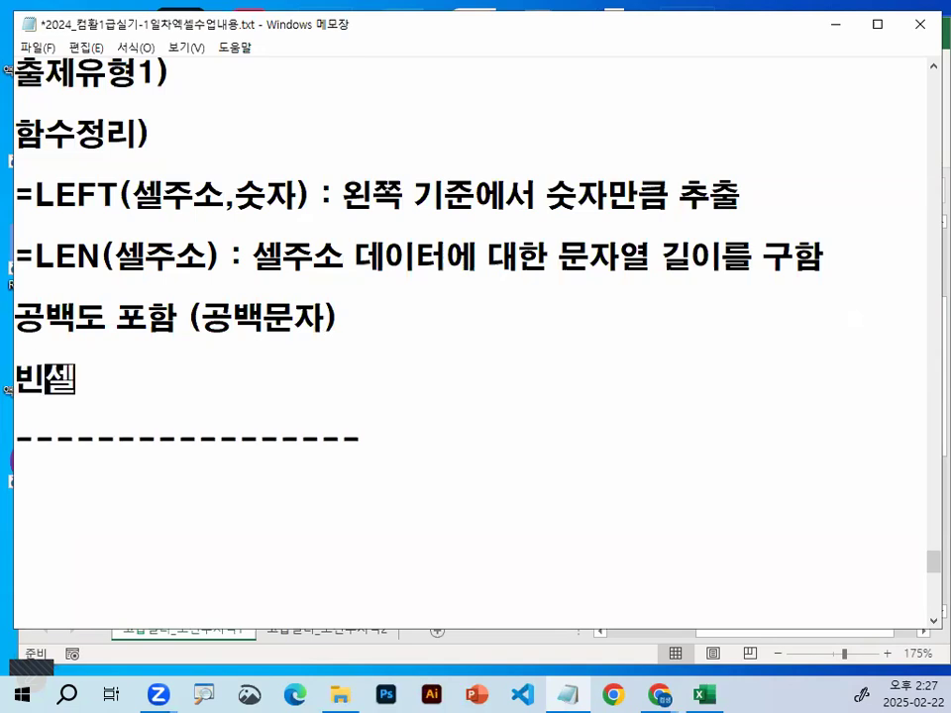
{"action": "key", "text": "Return"}
{"action": "type", "text": "공백무"}
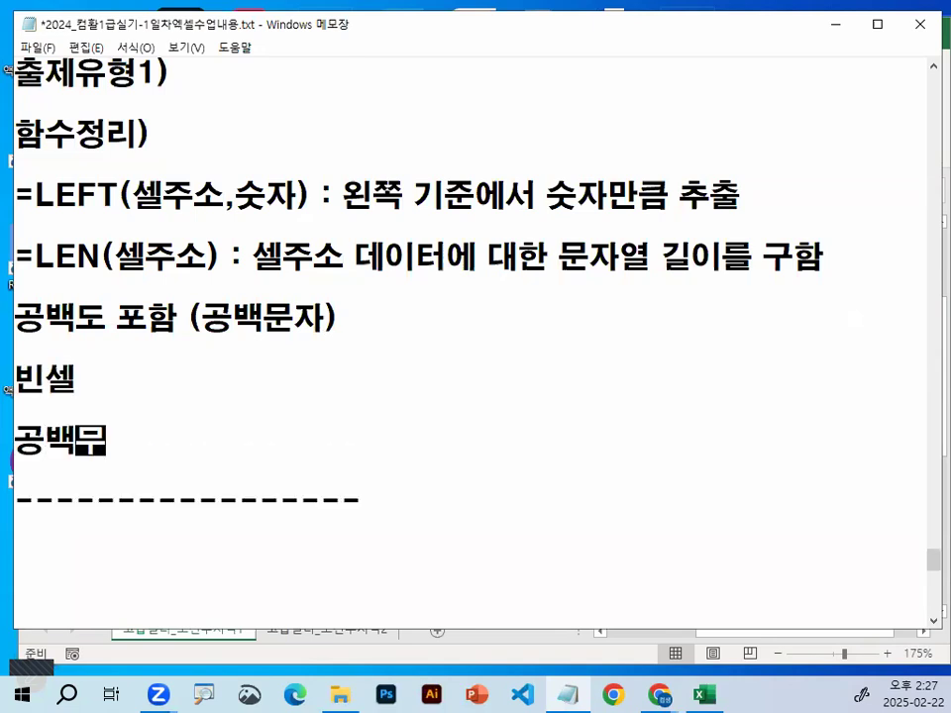
{"action": "key", "text": "BackSpace"}
{"action": "key", "text": "BackSpace"}
{"action": "type", "text": "(문자)"}
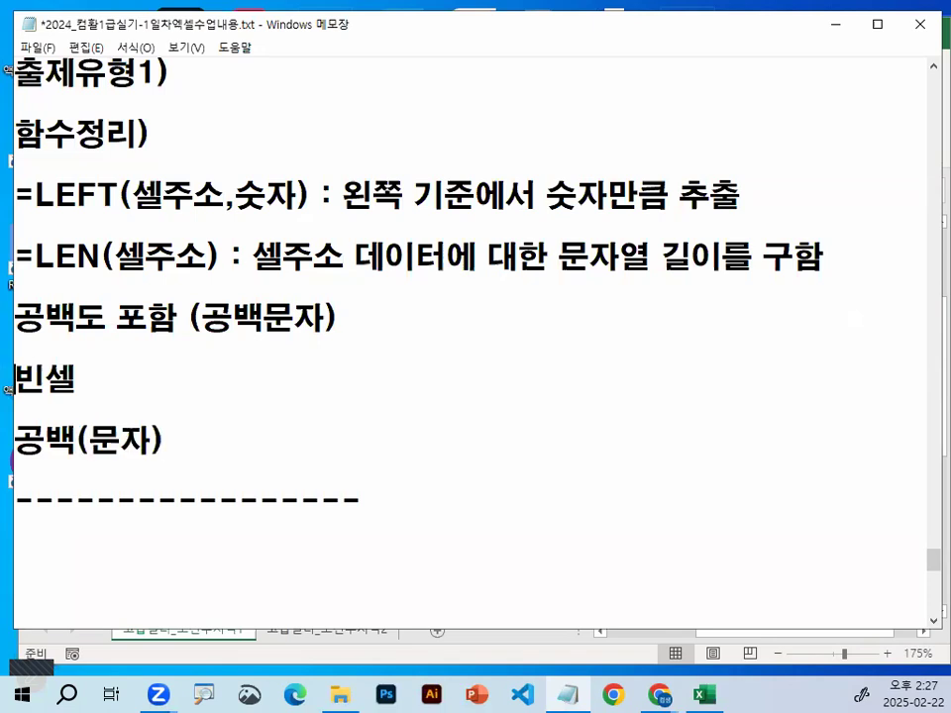
Insert a blank line above 빈셀 and extend that entry with the definition "- 아무것도 입력되지 않은 셀"
{"action": "key", "text": "Return"}
{"action": "type", "text": "- "}
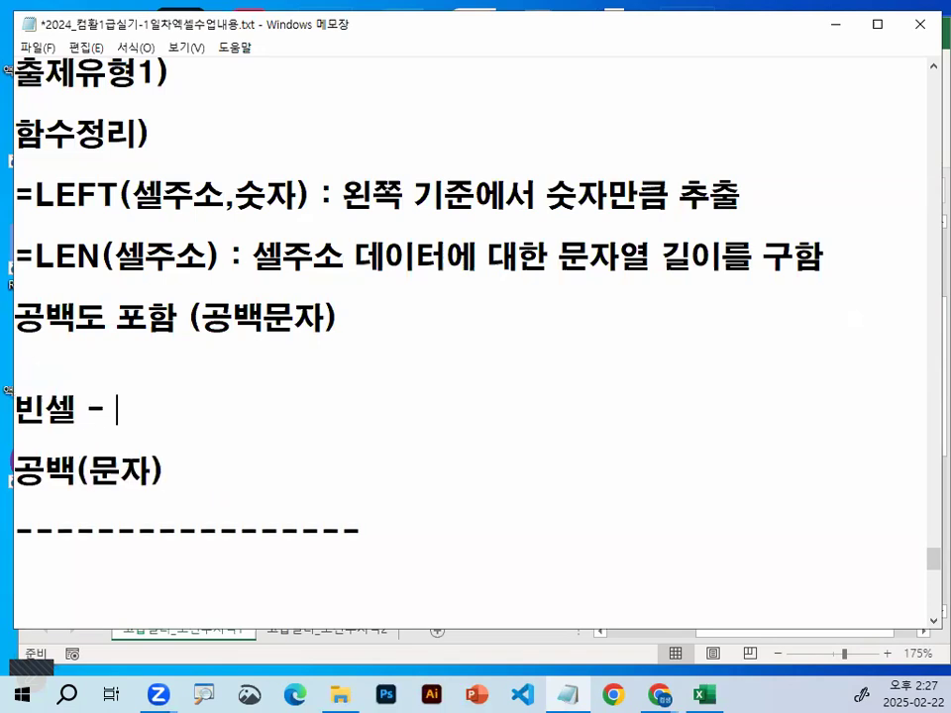
{"action": "type", "text": "아무것"}
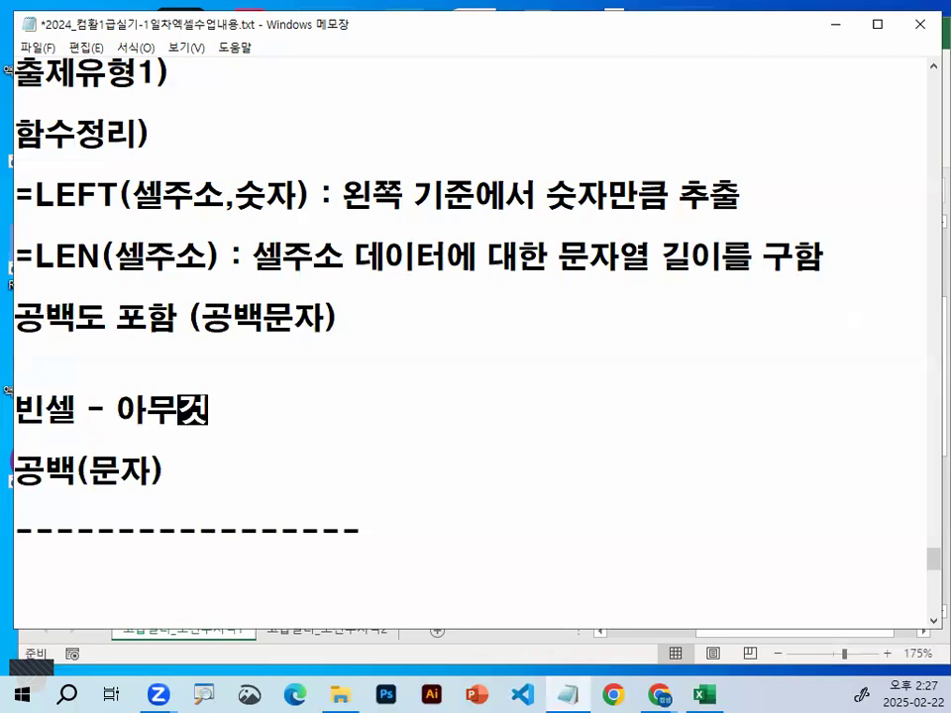
{"action": "type", "text": "도 이ㅂ력되지 않ㅇ"}
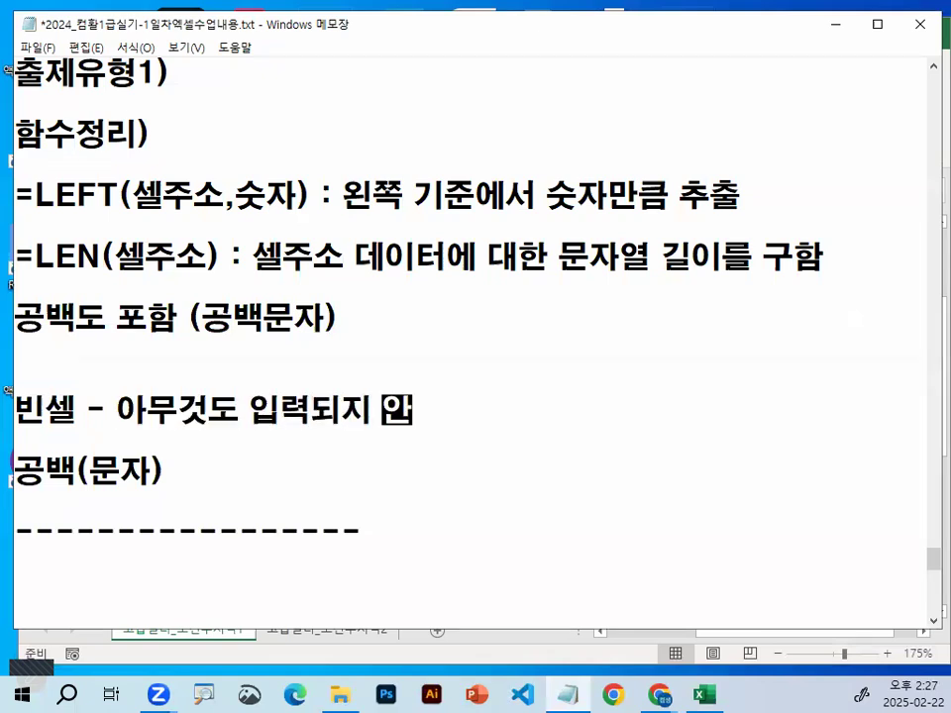
{"action": "type", "text": "은 셀"}
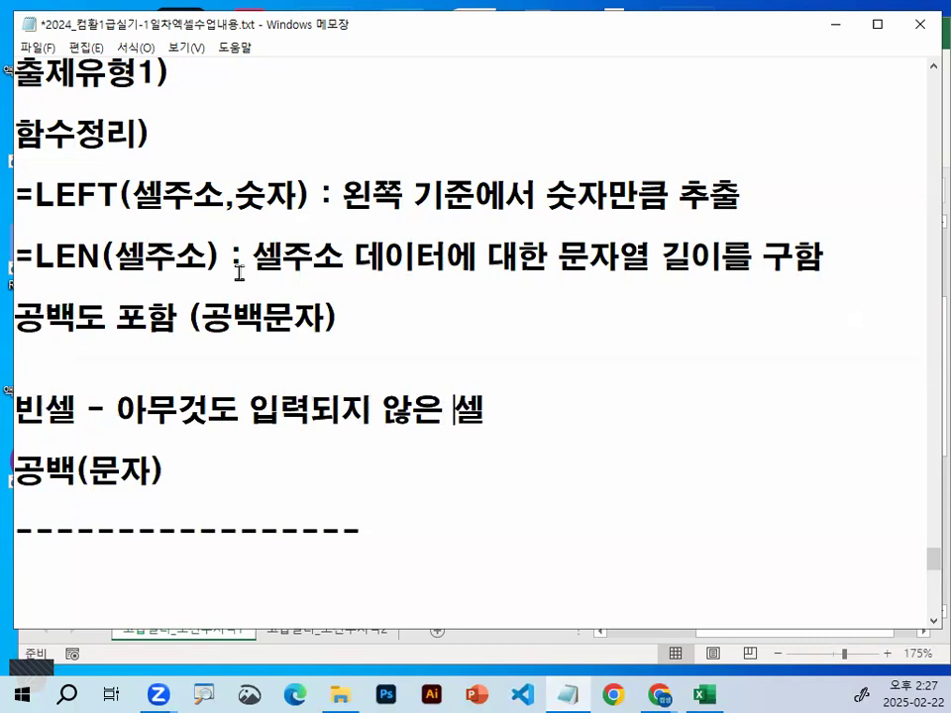
Extend the 공백(문자) entry with the definition "- 스페이스바 공백 입력한 셀"
{"action": "key", "text": "End"}
{"action": "type", "text": "- "}
{"action": "type", "text": "슾이"}
{"action": "key", "text": "BackSpace"}
{"action": "key", "text": "BackSpace"}
{"action": "key", "text": "BackSpace"}
{"action": "type", "text": "스페"}
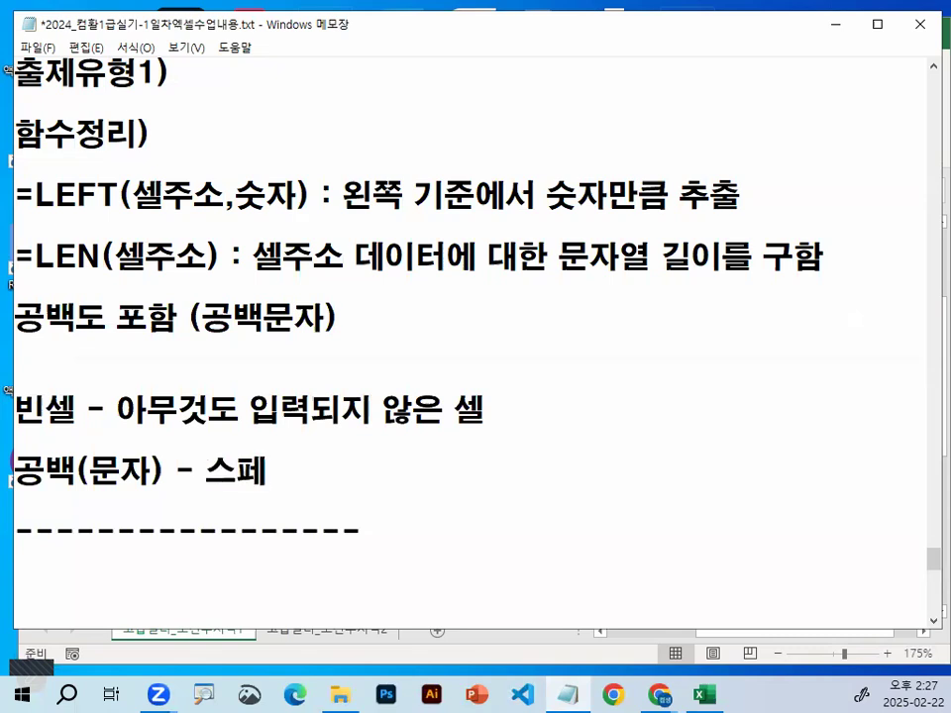
{"action": "type", "text": "이스바"}
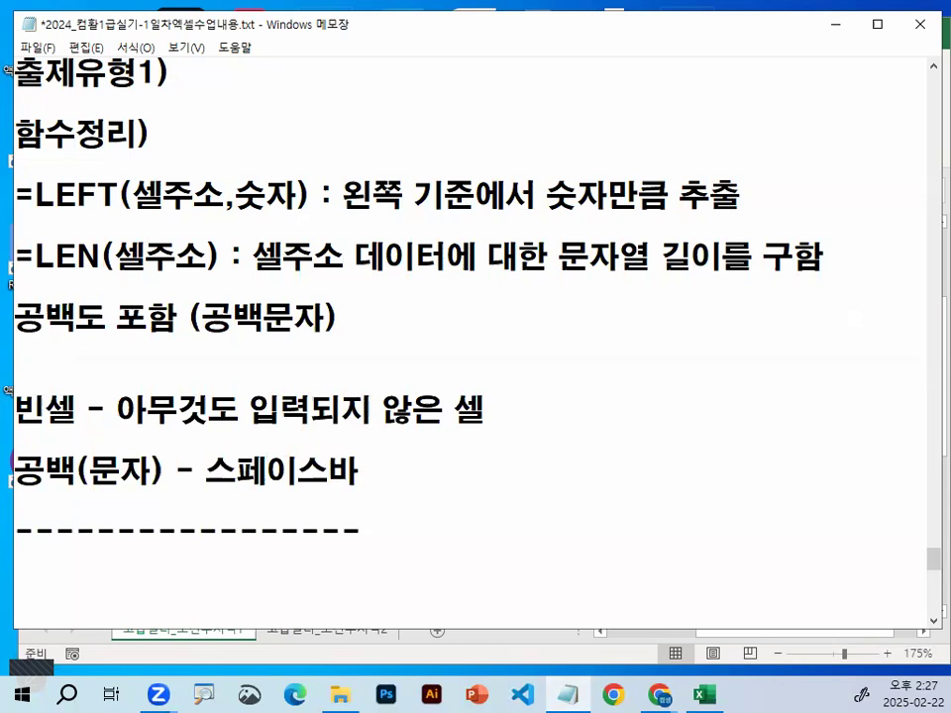
{"action": "type", "text": " 공백 입"}
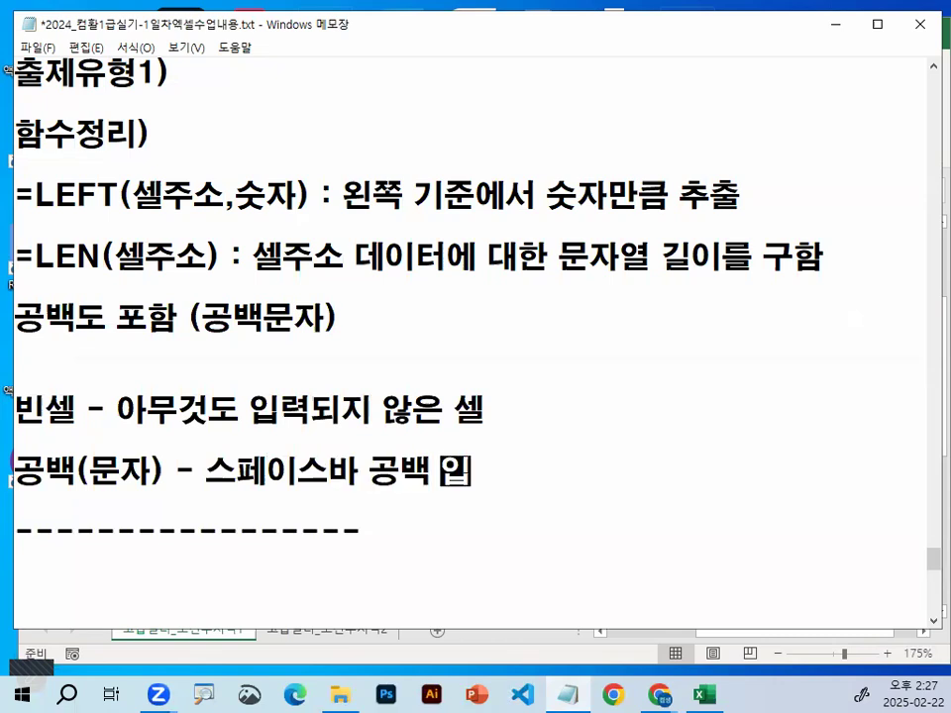
{"action": "type", "text": "력한 셀"}
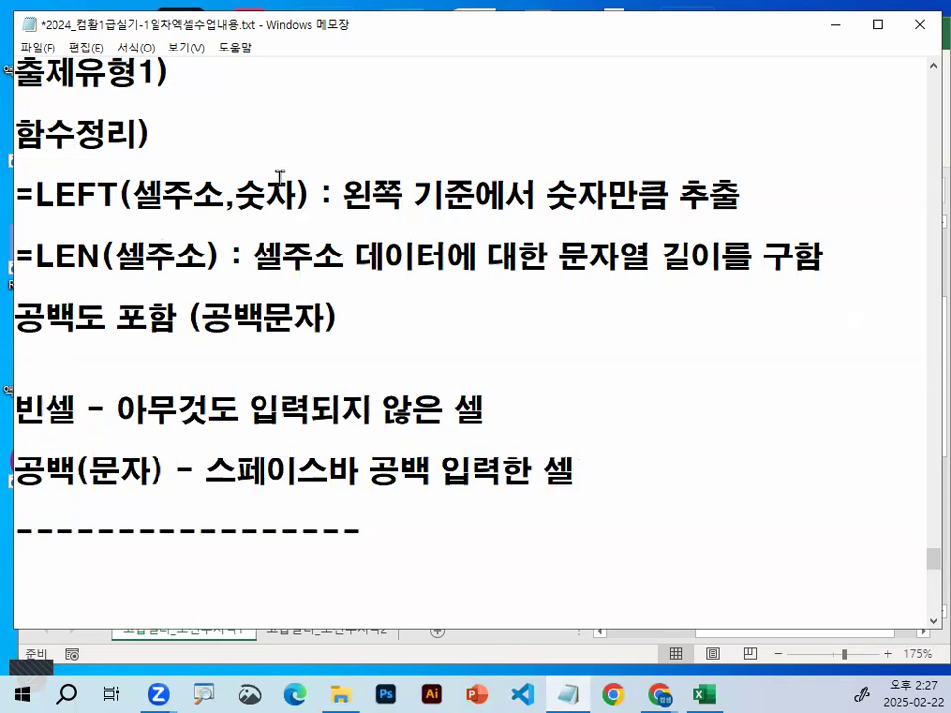
Switch to the Excel workbook and enter a single space character in the empty cell H36 below the data
{"action": "left_click", "coordinate": [837, 26]}
{"action": "scroll", "coordinate": [480, 297], "scroll_direction": "down", "scroll_amount": 13}
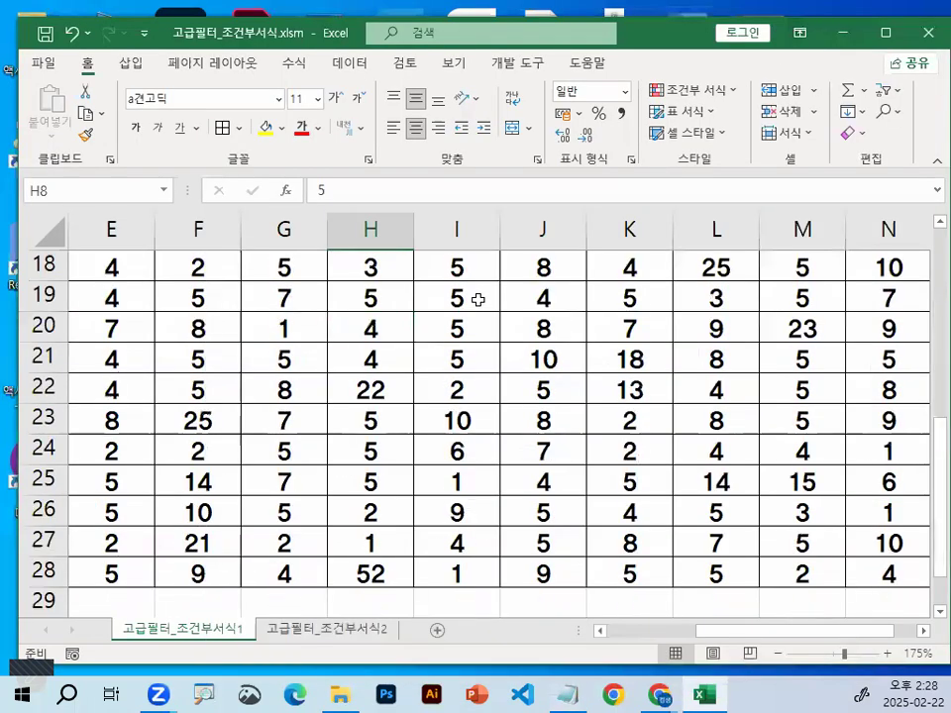
{"action": "left_click", "coordinate": [372, 358]}
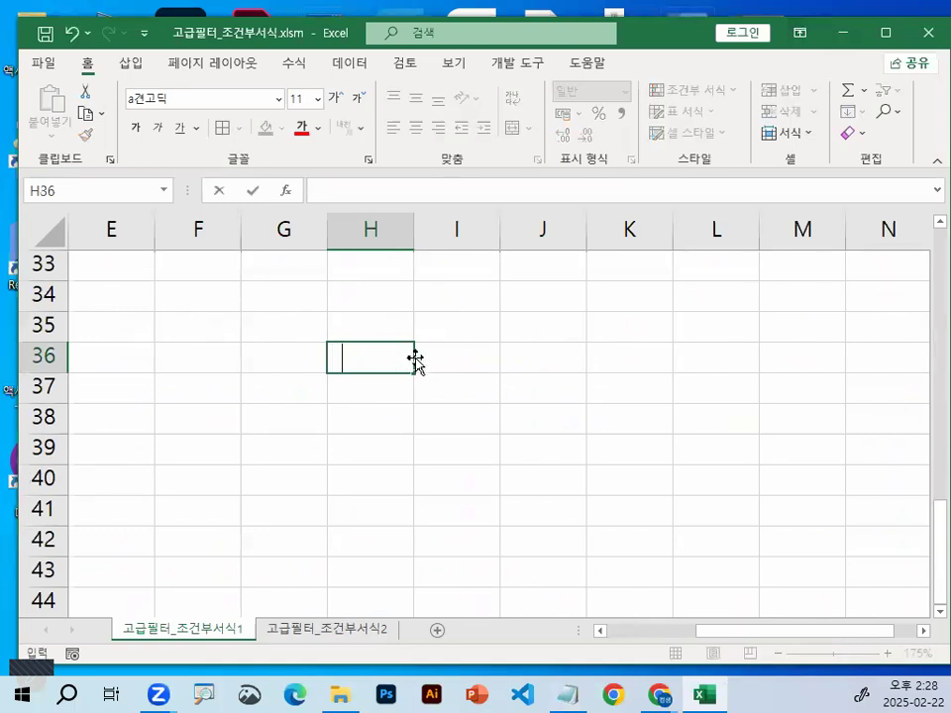
{"action": "key", "text": "ctrl+1"}
{"action": "left_click", "coordinate": [376, 350]}
{"action": "left_click_drag", "start_coordinate": [360, 358], "coordinate": [374, 365]}
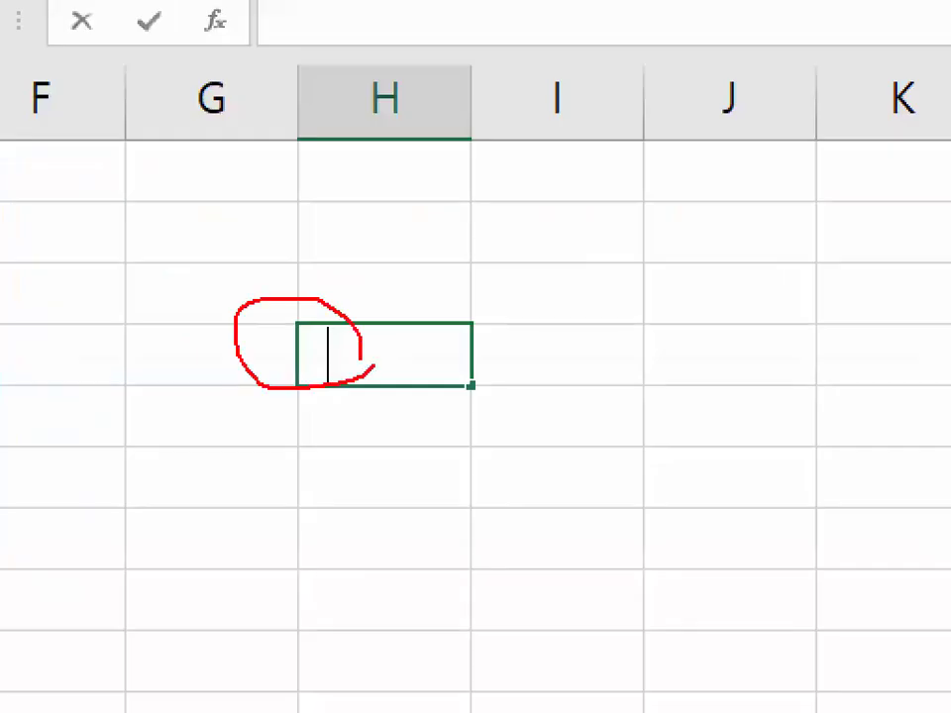
{"action": "key", "text": "Escape"}
{"action": "key", "text": "Return"}
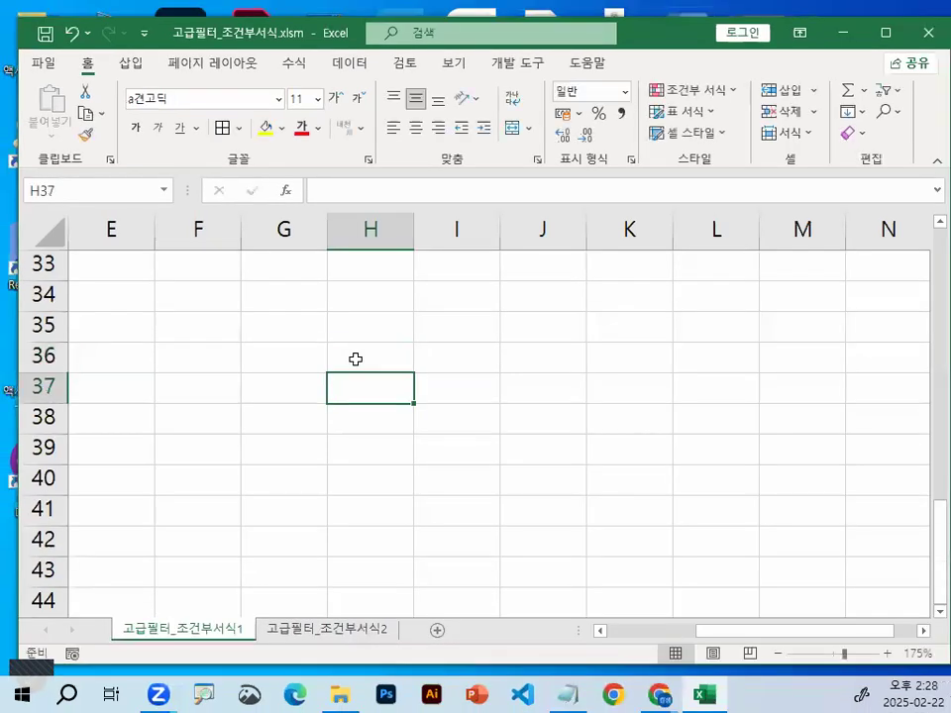
Fill cell H36 with yellow and put borders around the cells H36:H37
{"action": "left_click", "coordinate": [377, 354]}
{"action": "left_click", "coordinate": [266, 129]}
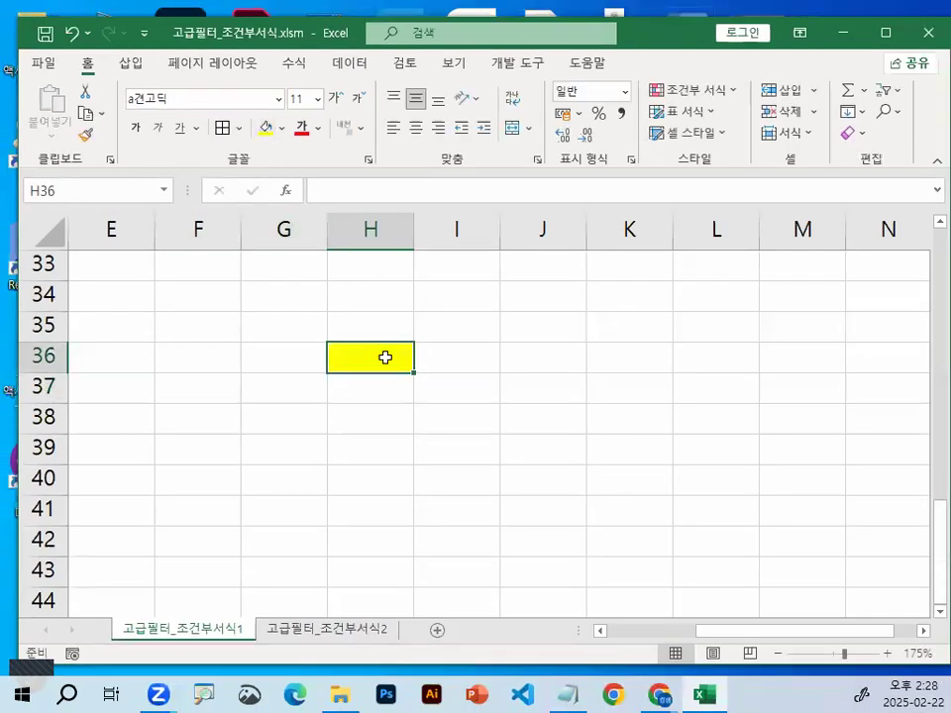
{"action": "left_click_drag", "start_coordinate": [384, 358], "coordinate": [384, 382]}
{"action": "left_click", "coordinate": [533, 395]}
{"action": "left_click", "coordinate": [385, 391]}
{"action": "key", "text": "ctrl+1"}
{"action": "left_click", "coordinate": [388, 423]}
{"action": "left_click_drag", "start_coordinate": [438, 388], "coordinate": [397, 360]}
{"action": "key", "text": "Escape"}
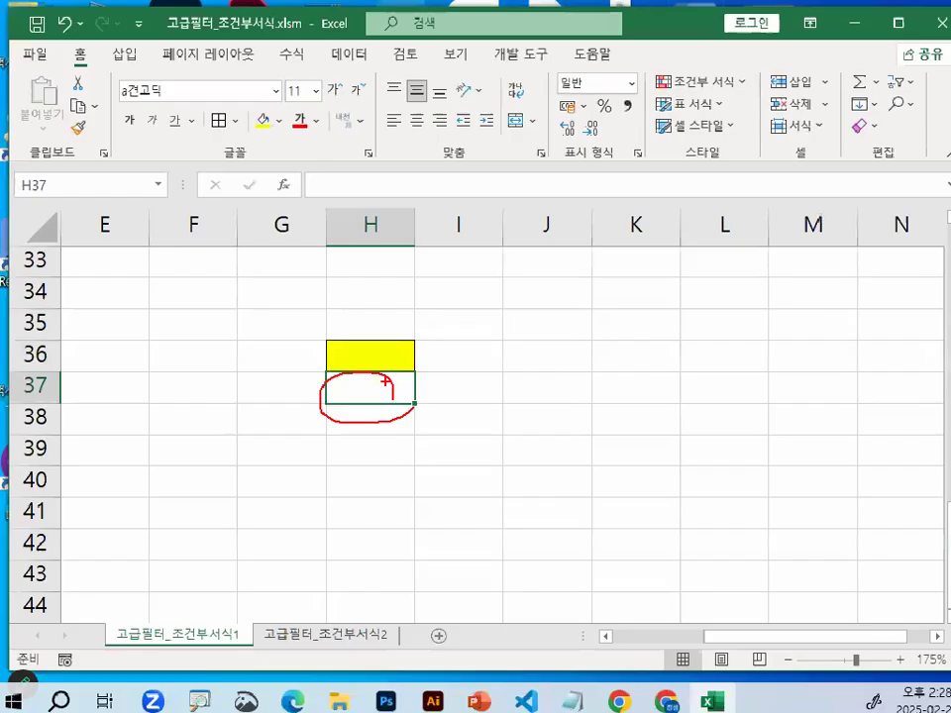
Fill the empty cell H37 with a light blue theme colour
{"action": "left_click", "coordinate": [281, 128]}
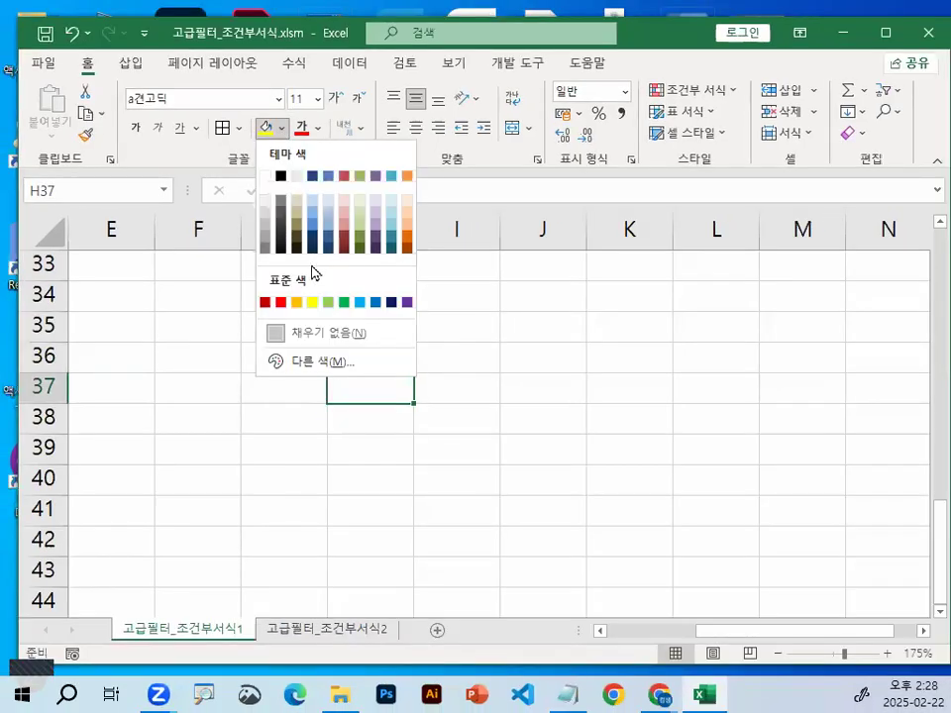
{"action": "left_click", "coordinate": [390, 202]}
{"action": "left_click", "coordinate": [522, 441]}
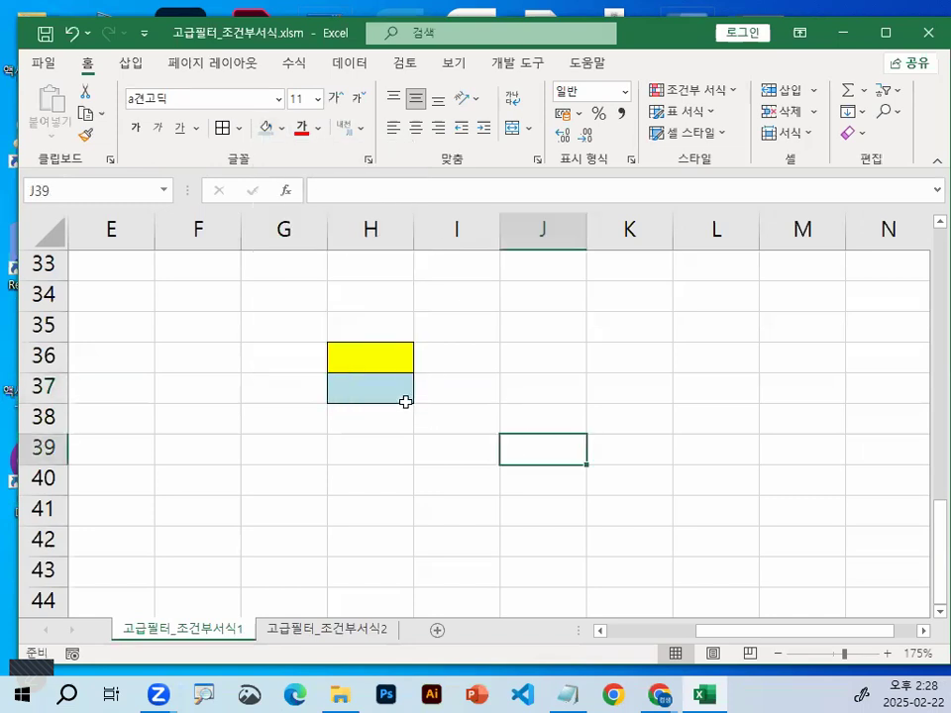
{"action": "left_click", "coordinate": [368, 394]}
{"action": "key", "text": "ctrl+1"}
{"action": "left_click", "coordinate": [373, 397]}
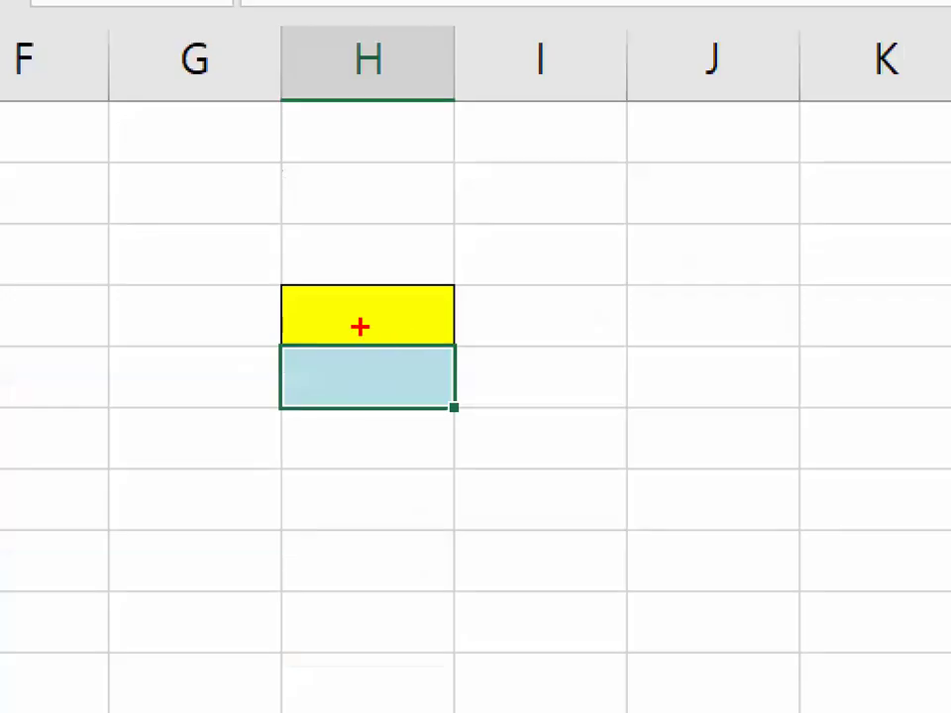
{"action": "key", "text": "Escape"}
Examine the content of the yellow cell H36 in edit mode to check for the space character
{"action": "double_click", "coordinate": [341, 355]}
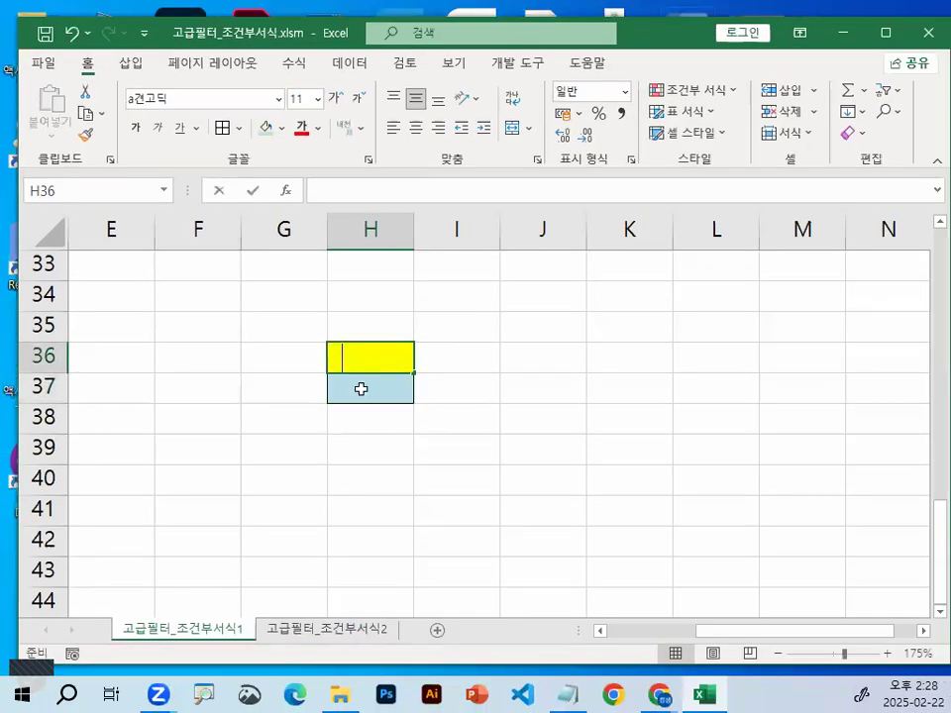
{"action": "key", "text": "ctrl+1"}
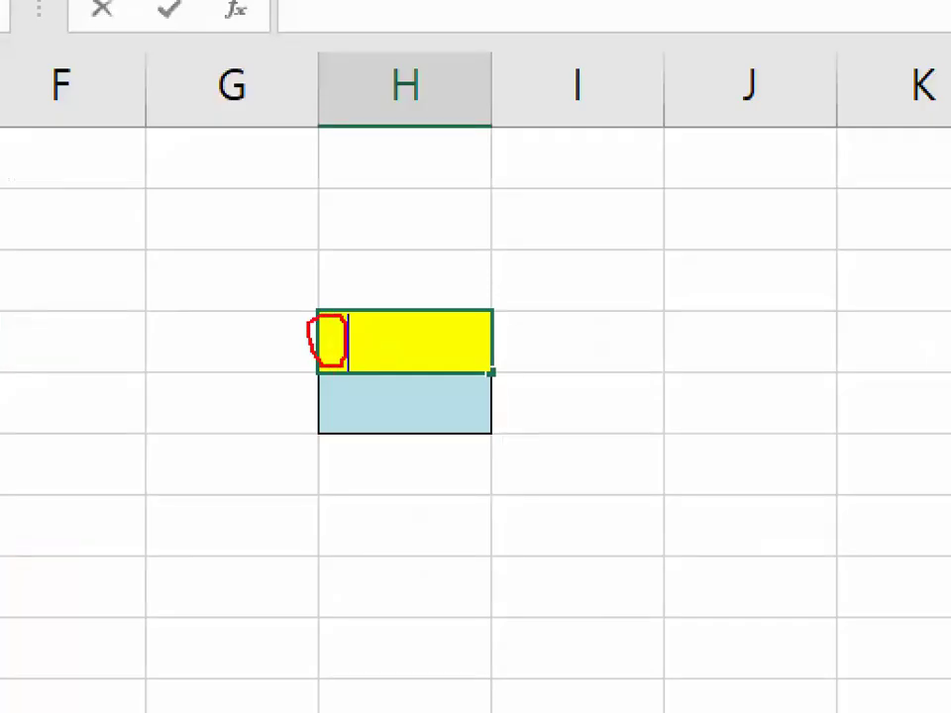
{"action": "key", "text": "Escape"}
{"action": "left_click", "coordinate": [503, 350]}
Enter the formula =LEN(H36) in cell I36 to count the characters of the yellow cell
{"action": "left_click", "coordinate": [463, 353]}
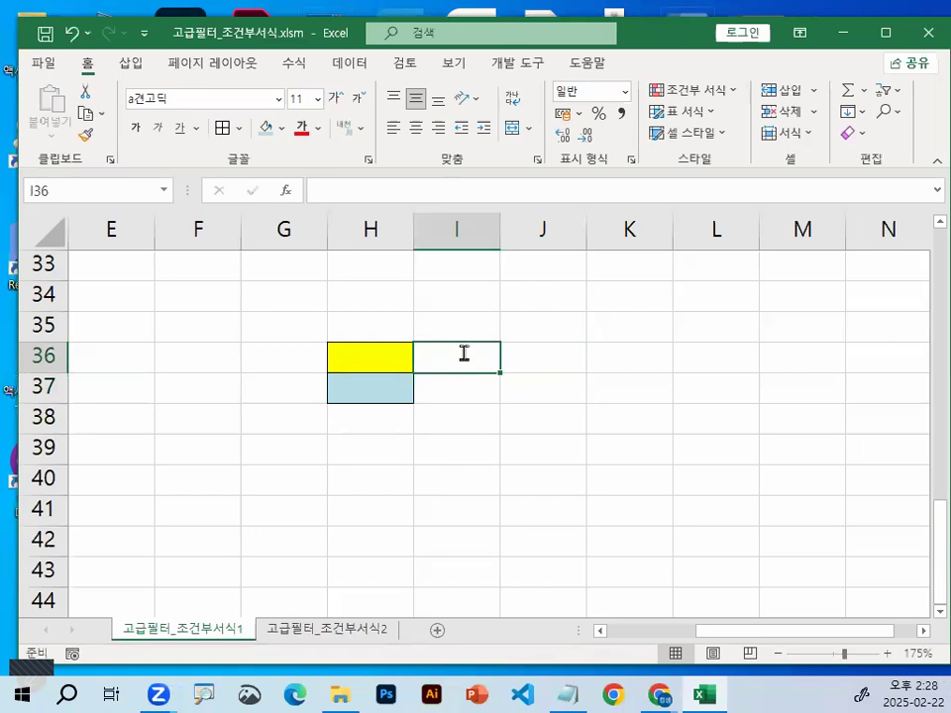
{"action": "type", "text": "="}
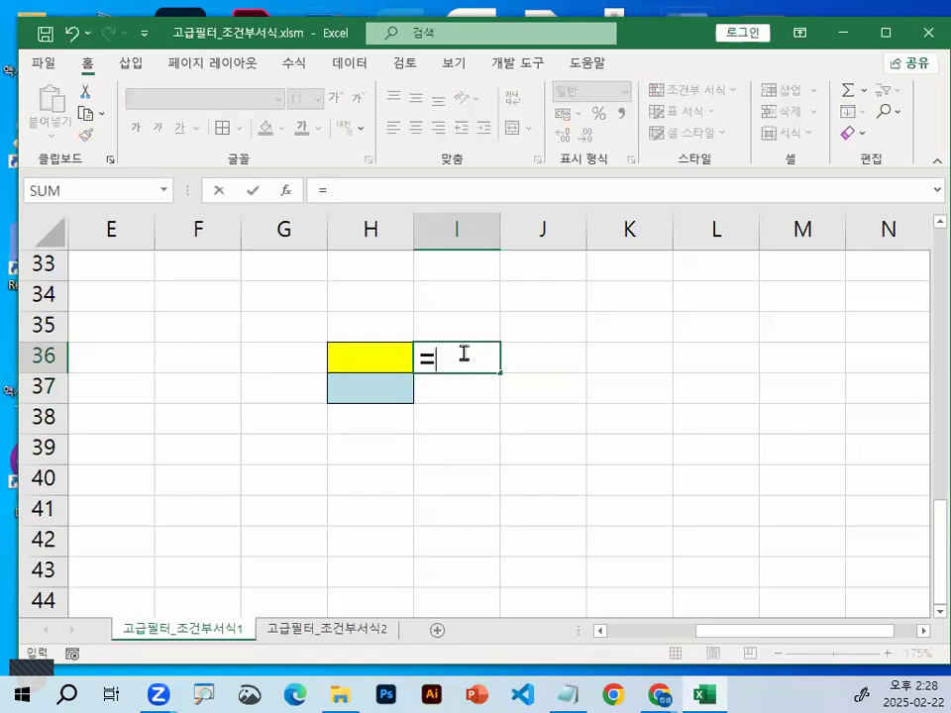
{"action": "type", "text": "L"}
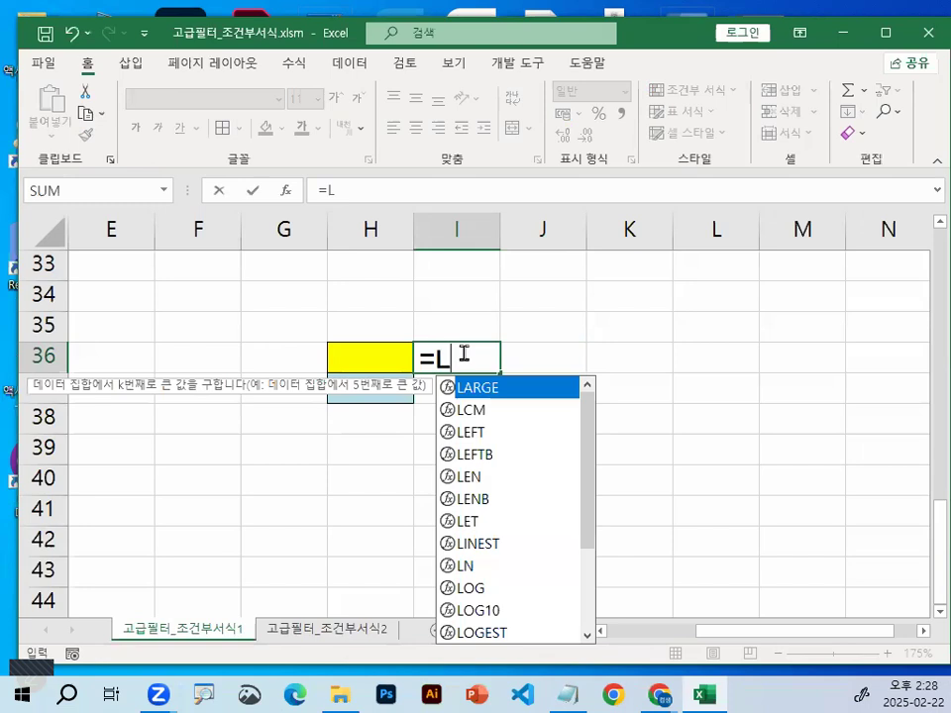
{"action": "type", "text": "E"}
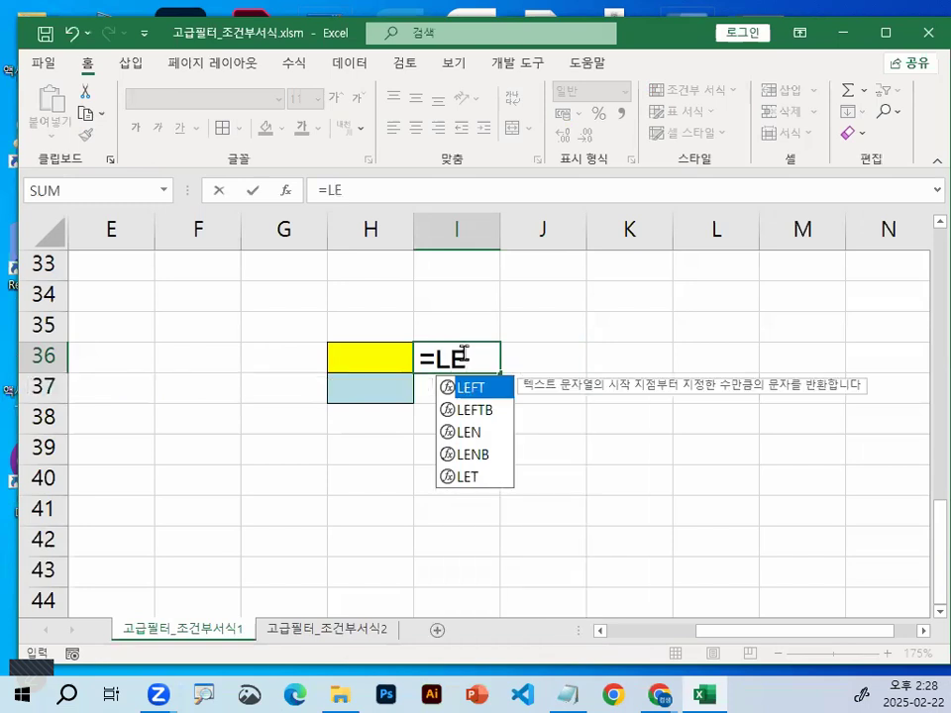
{"action": "type", "text": "N("}
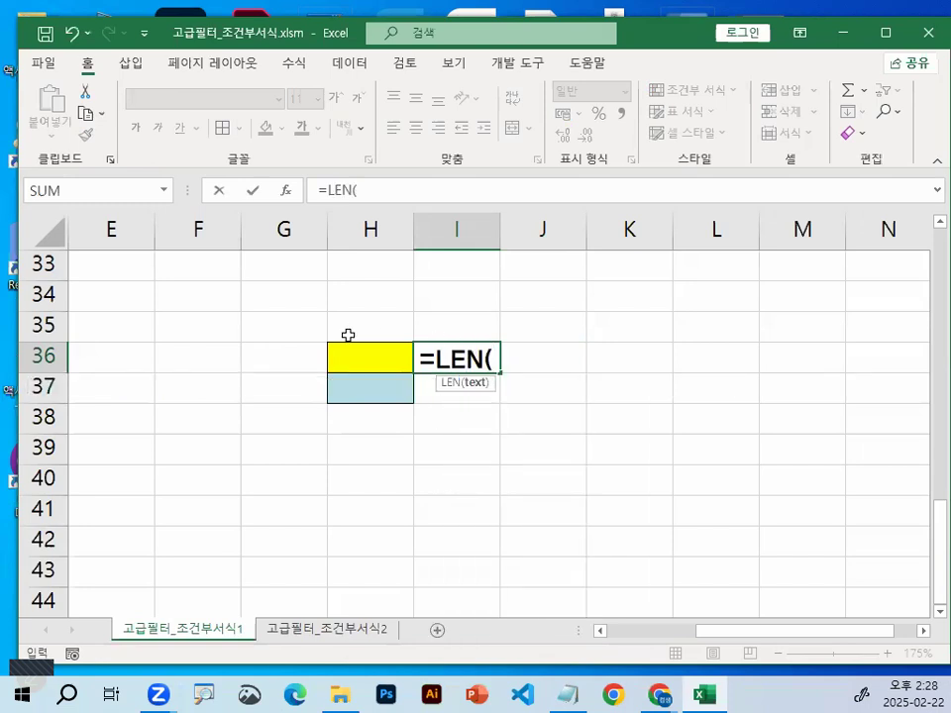
{"action": "left_click", "coordinate": [342, 361]}
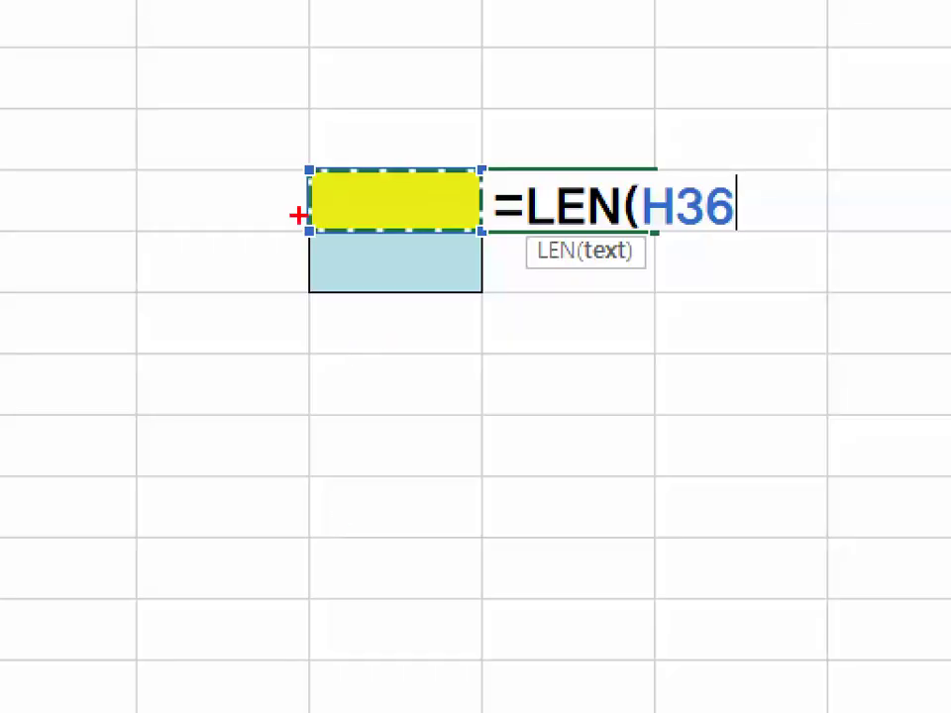
{"action": "left_click_drag", "start_coordinate": [315, 188], "coordinate": [357, 137]}
{"action": "mouse_move", "coordinate": [368, 219]}
{"action": "left_mouse_down"}
{"action": "mouse_move", "coordinate": [342, 222]}
{"action": "mouse_move", "coordinate": [367, 195]}
{"action": "left_mouse_up"}
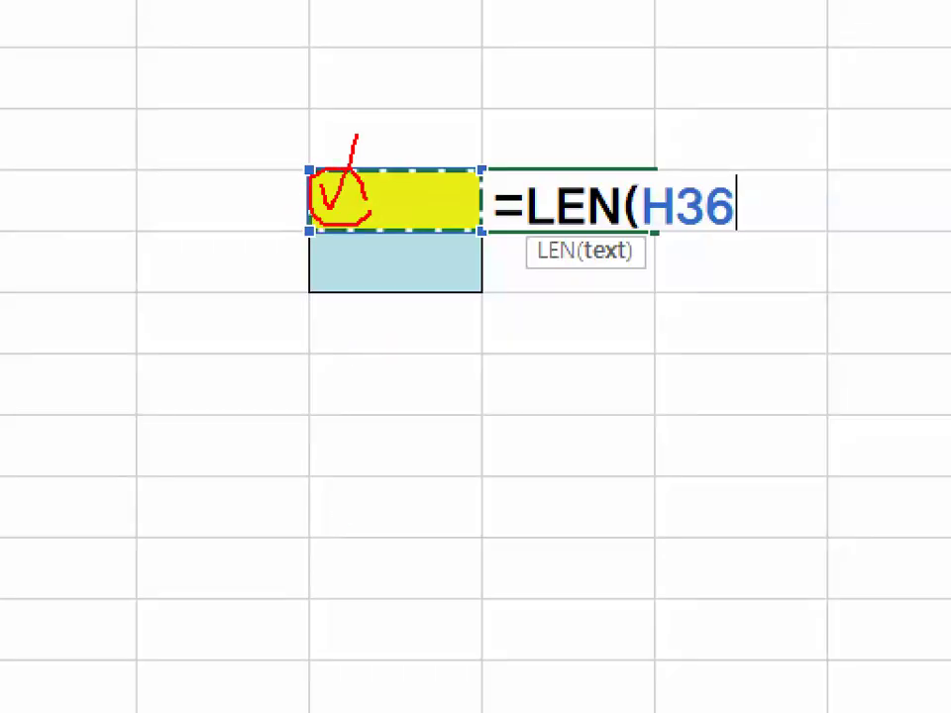
{"action": "left_click_drag", "start_coordinate": [602, 123], "coordinate": [601, 180]}
{"action": "left_click_drag", "start_coordinate": [568, 255], "coordinate": [607, 258]}
{"action": "mouse_move", "coordinate": [367, 247]}
{"action": "left_mouse_down"}
{"action": "mouse_move", "coordinate": [315, 282]}
{"action": "mouse_move", "coordinate": [367, 293]}
{"action": "left_mouse_up"}
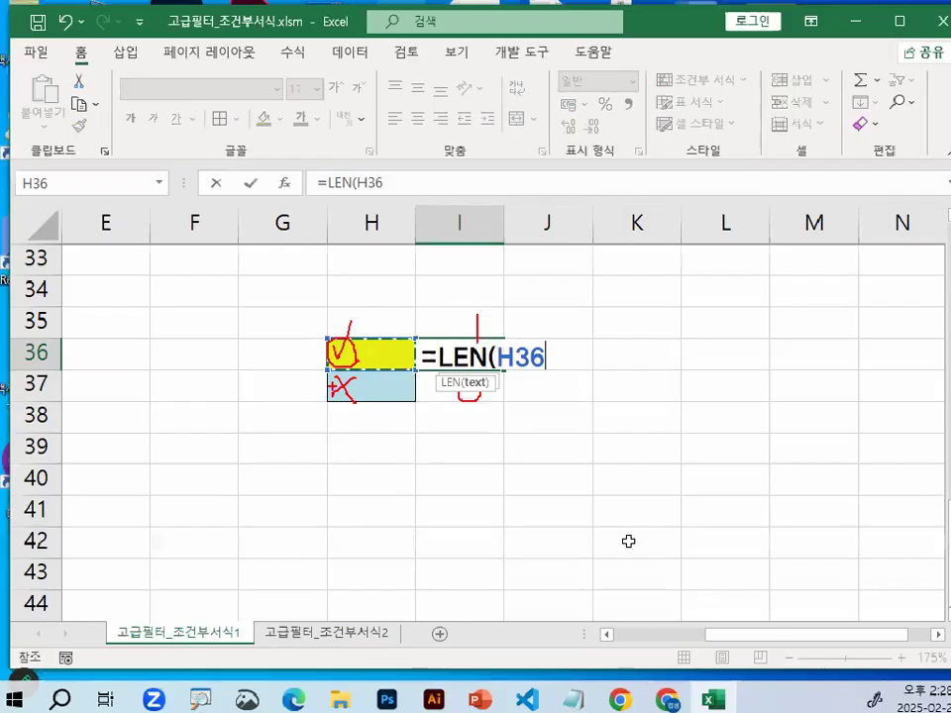
{"action": "type", "text": ")"}
{"action": "key", "text": "Return"}
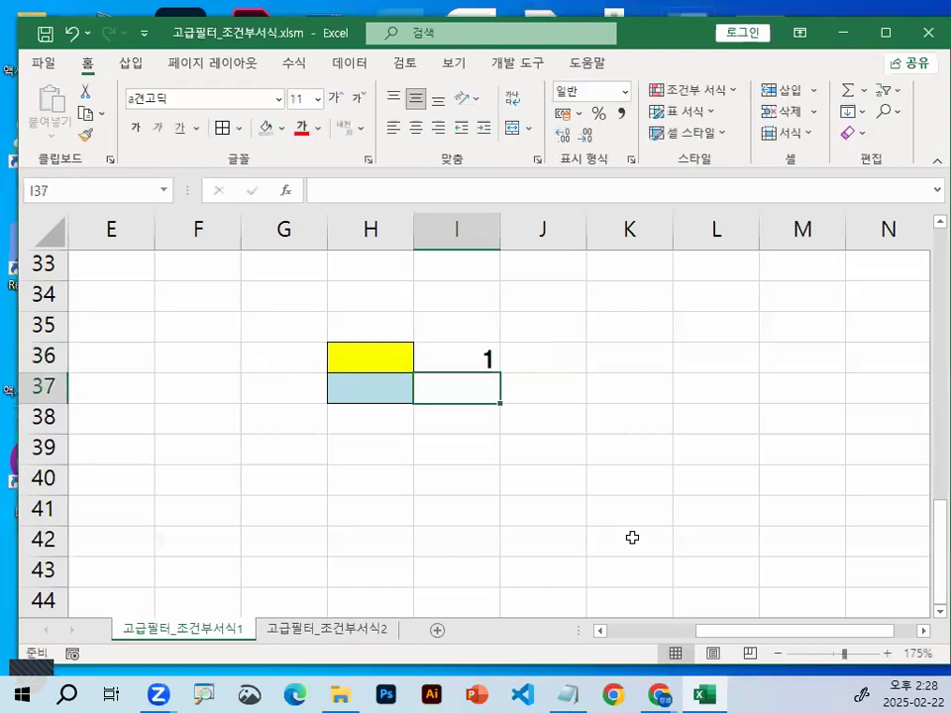
Copy the LEN formula from I36 down to I37 to compare the space cell with the blank cell
{"action": "left_click", "coordinate": [485, 355]}
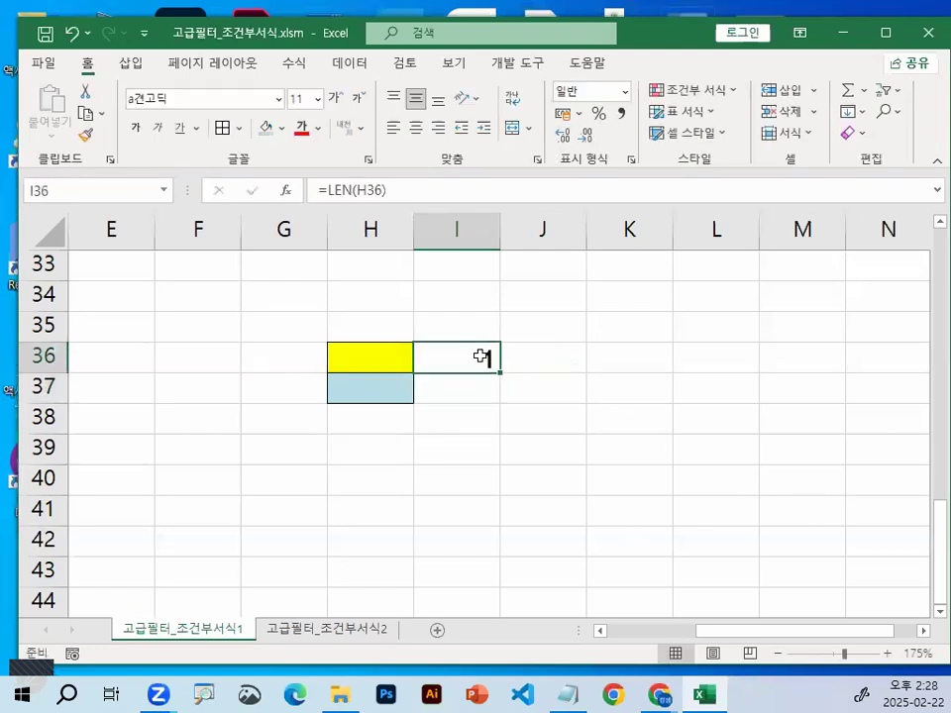
{"action": "left_click_drag", "start_coordinate": [499, 373], "coordinate": [495, 398]}
{"action": "left_click", "coordinate": [427, 477]}
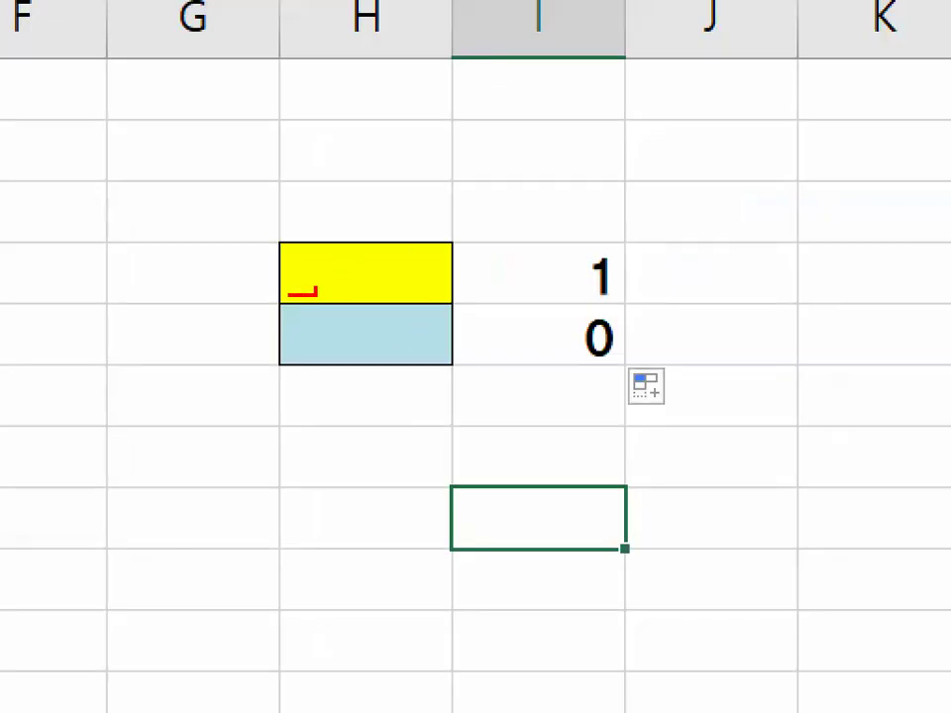
{"action": "mouse_move", "coordinate": [316, 293]}
{"action": "left_mouse_down"}
{"action": "mouse_move", "coordinate": [295, 244]}
{"action": "mouse_move", "coordinate": [294, 283]}
{"action": "left_mouse_up"}
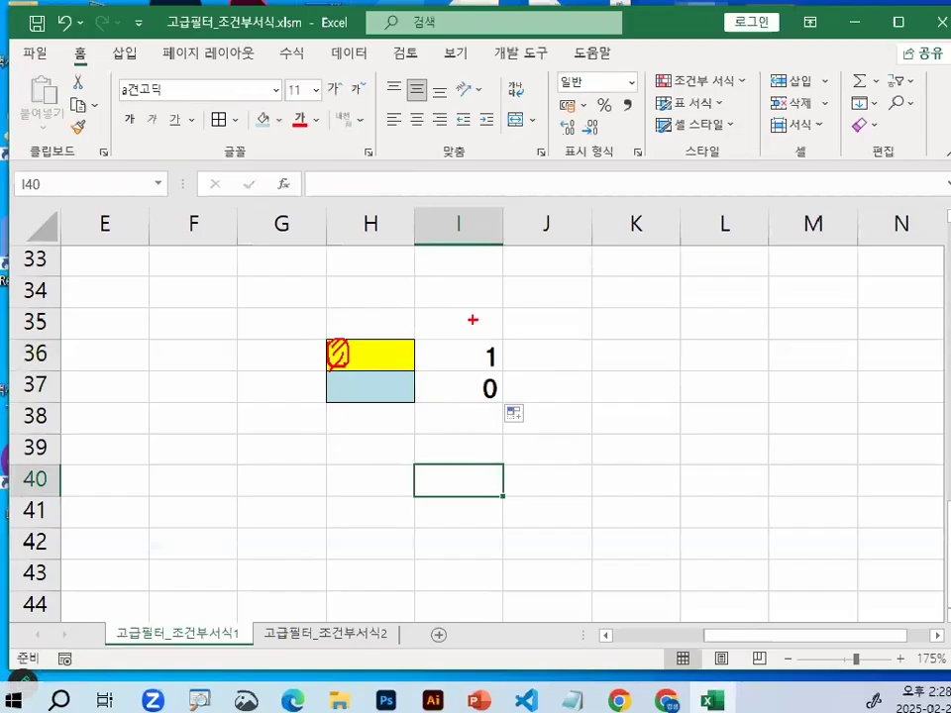
{"action": "key", "text": "Escape"}
{"action": "left_click", "coordinate": [353, 393]}
{"action": "mouse_move", "coordinate": [397, 392]}
{"action": "left_mouse_down"}
{"action": "mouse_move", "coordinate": [291, 402]}
{"action": "mouse_move", "coordinate": [380, 396]}
{"action": "left_mouse_up"}
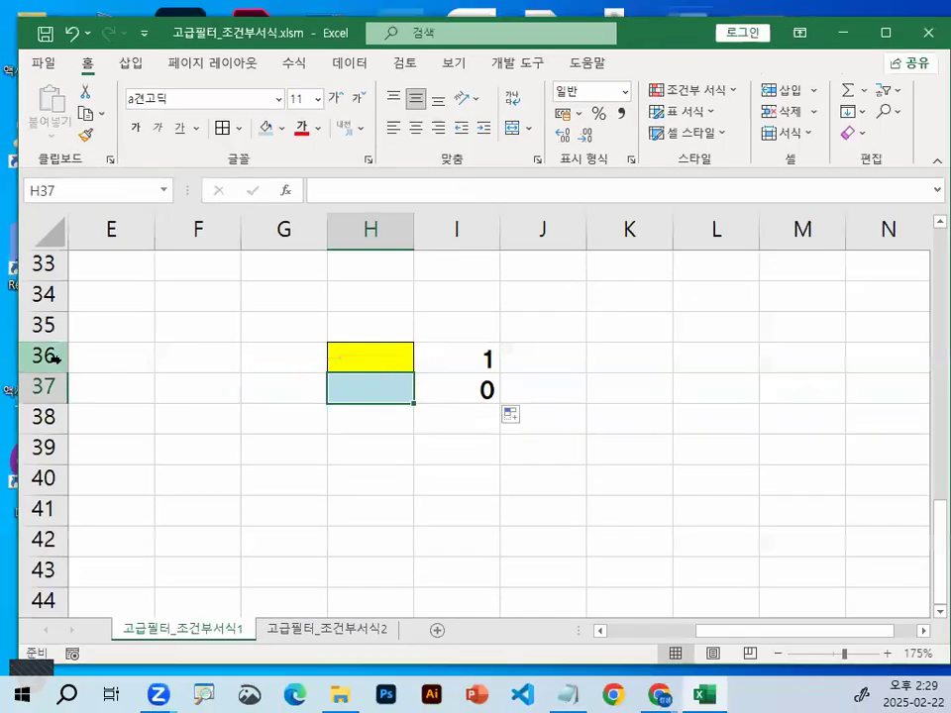
Delete rows 36 and 37 with the LEN demonstration cells
{"action": "left_click_drag", "start_coordinate": [53, 359], "coordinate": [70, 401]}
{"action": "right_click", "coordinate": [69, 401]}
{"action": "left_click", "coordinate": [152, 249]}
{"action": "left_click", "coordinate": [368, 388]}
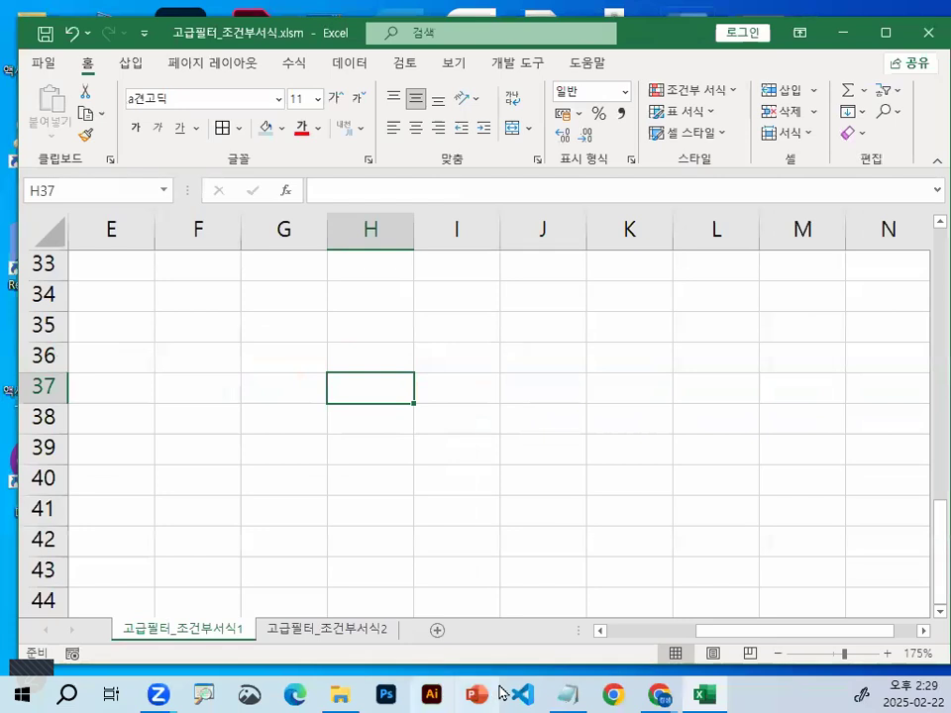
Switch to the Notepad notes and write the line 조건1 : 지점명 "강" 시작 below the dashed separator
{"action": "left_click", "coordinate": [567, 695]}
{"action": "left_click_drag", "start_coordinate": [44, 319], "coordinate": [337, 319]}
{"action": "scroll", "coordinate": [247, 431], "scroll_direction": "down", "scroll_amount": 1}
{"action": "left_click", "coordinate": [208, 369]}
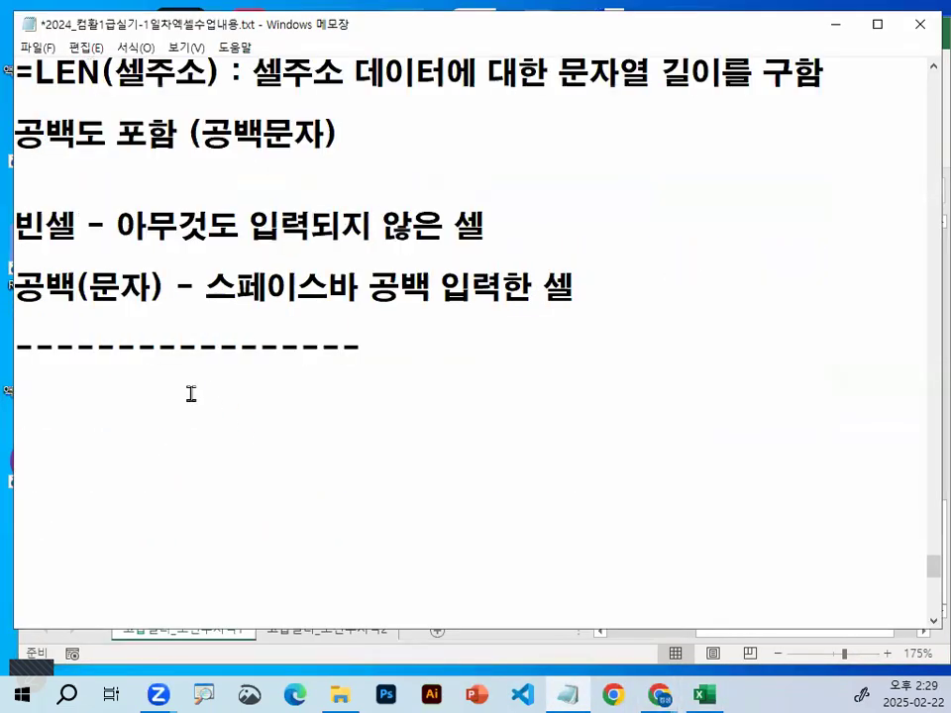
{"action": "type", "text": "조건 1 :"}
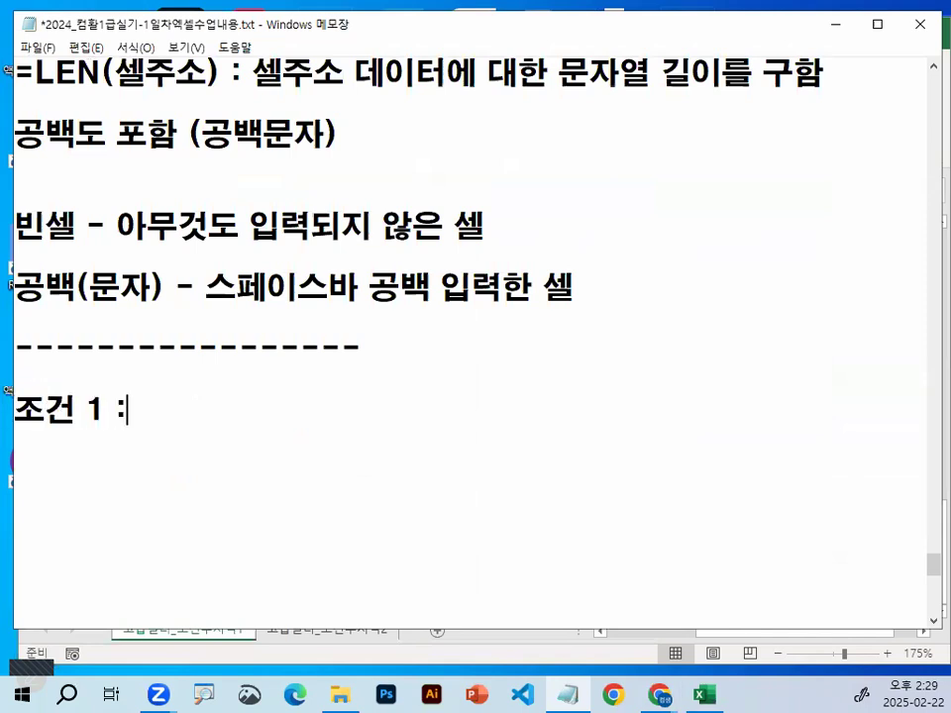
{"action": "key", "text": "BackSpace"}
{"action": "key", "text": "BackSpace"}
{"action": "key", "text": "BackSpace"}
{"action": "key", "text": "BackSpace"}
{"action": "type", "text": "1 "}
{"action": "type", "text": ": 지전ㅁ"}
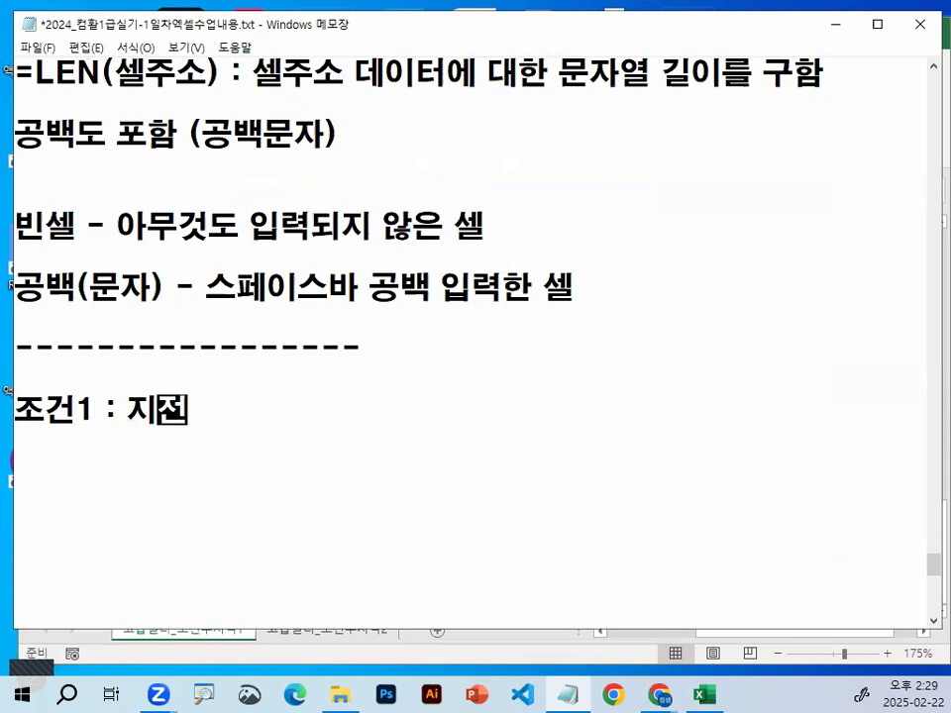
{"action": "key", "text": "BackSpace"}
{"action": "key", "text": "BackSpace"}
{"action": "type", "text": "점명"}
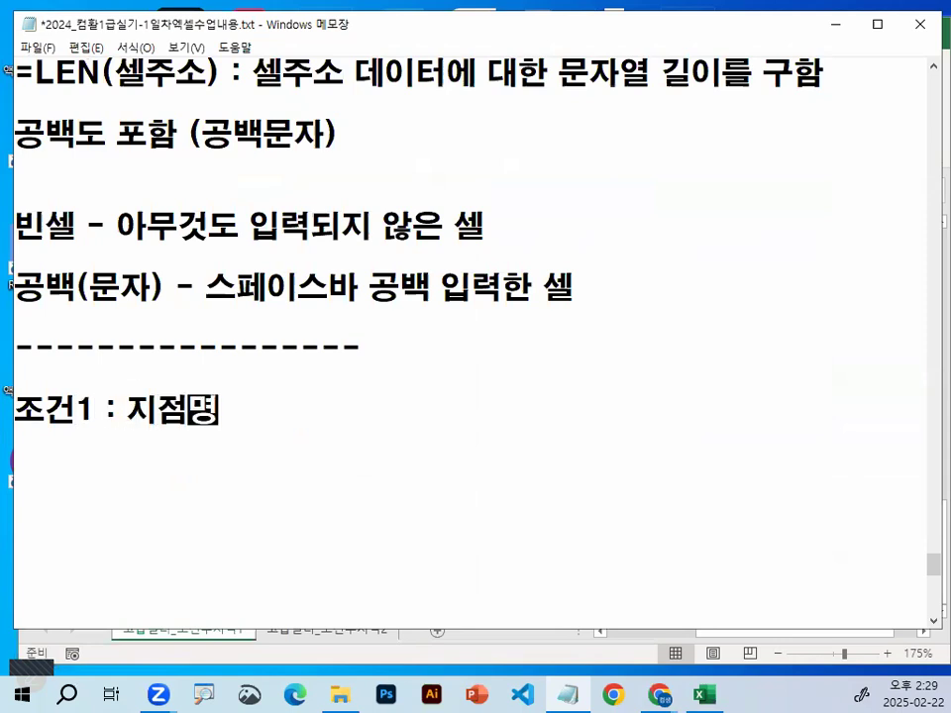
{"action": "type", "text": " 강\"강"}
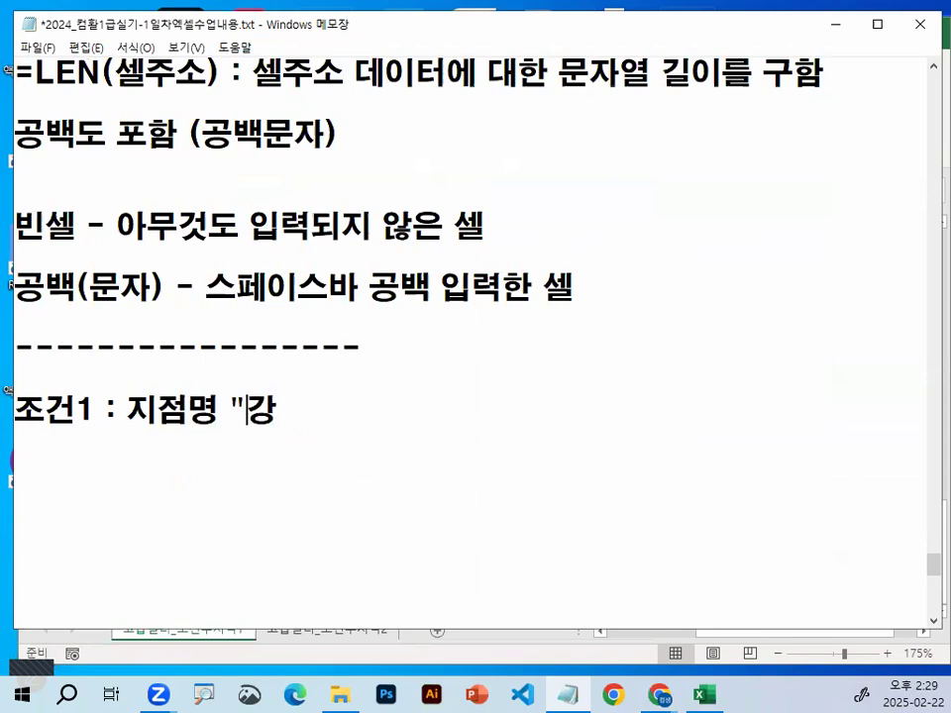
{"action": "type", "text": "\" 시작"}
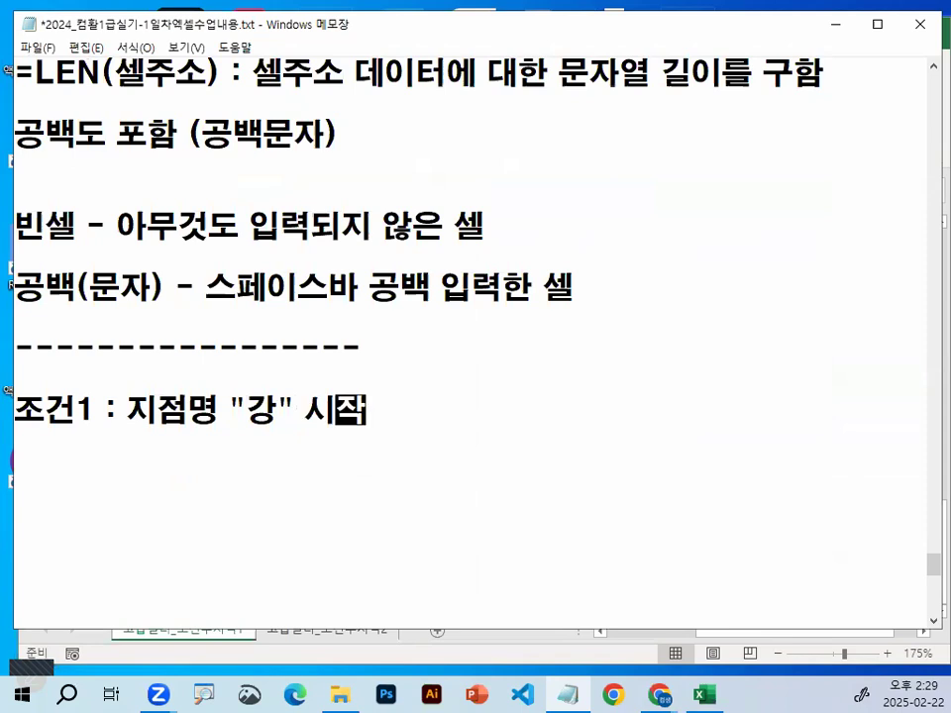
Add the line "하거나 (OR)" below the 조건1 line, followed by blank lines
{"action": "key", "text": "Return"}
{"action": "type", "text": "하거나 (OR)"}
{"action": "key", "text": "Return"}
{"action": "key", "text": "Return"}
{"action": "key", "text": "Return"}
{"action": "key", "text": "Return"}
{"action": "key", "text": "Return"}
{"action": "key", "text": "Return"}
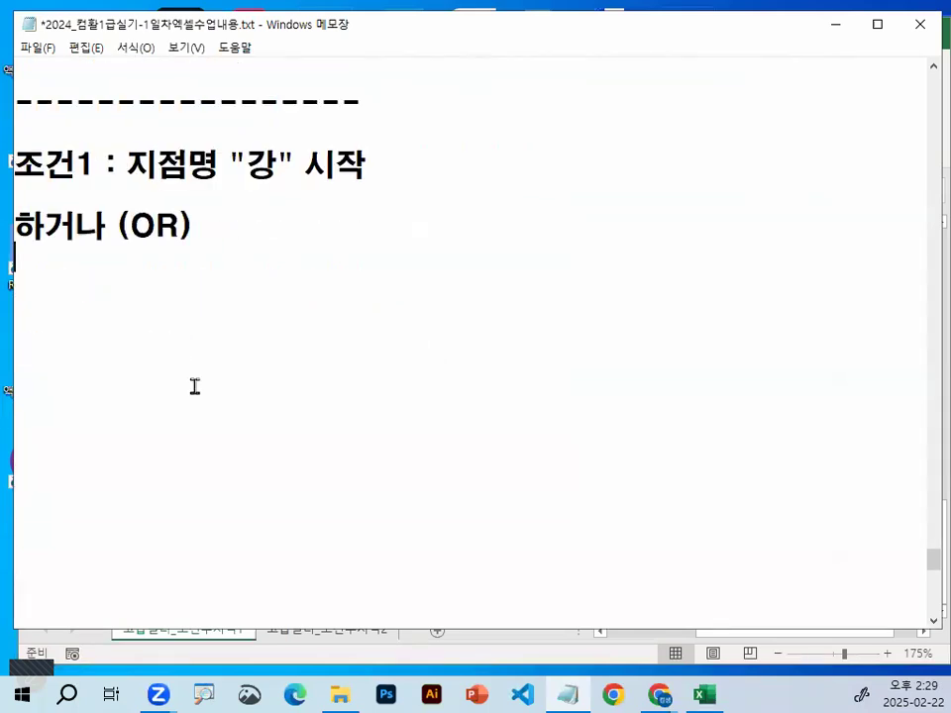
Extend the end of the 조건1 line with "~ -> LEFT함수 사용"
{"action": "key", "text": "End"}
{"action": "type", "text": "~"}
{"action": "type", "text": " =?"}
{"action": "key", "text": "BackSpace"}
{"action": "key", "text": "BackSpace"}
{"action": "type", "text": "->ㅣㄷㄽ"}
{"action": "key", "text": "BackSpace"}
{"action": "key", "text": "BackSpace"}
{"action": "key", "text": "BackSpace"}
{"action": "key", "text": "BackSpace"}
{"action": "type", "text": "ㅣㄷ"}
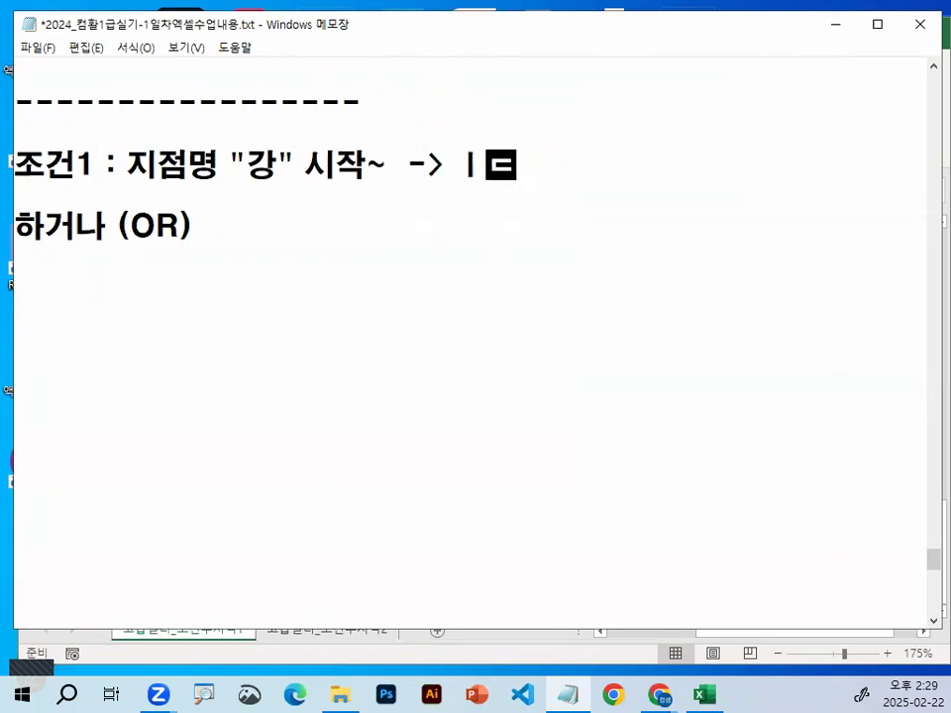
{"action": "key", "text": "BackSpace"}
{"action": "key", "text": "BackSpace"}
{"action": "type", "text": "LEF"}
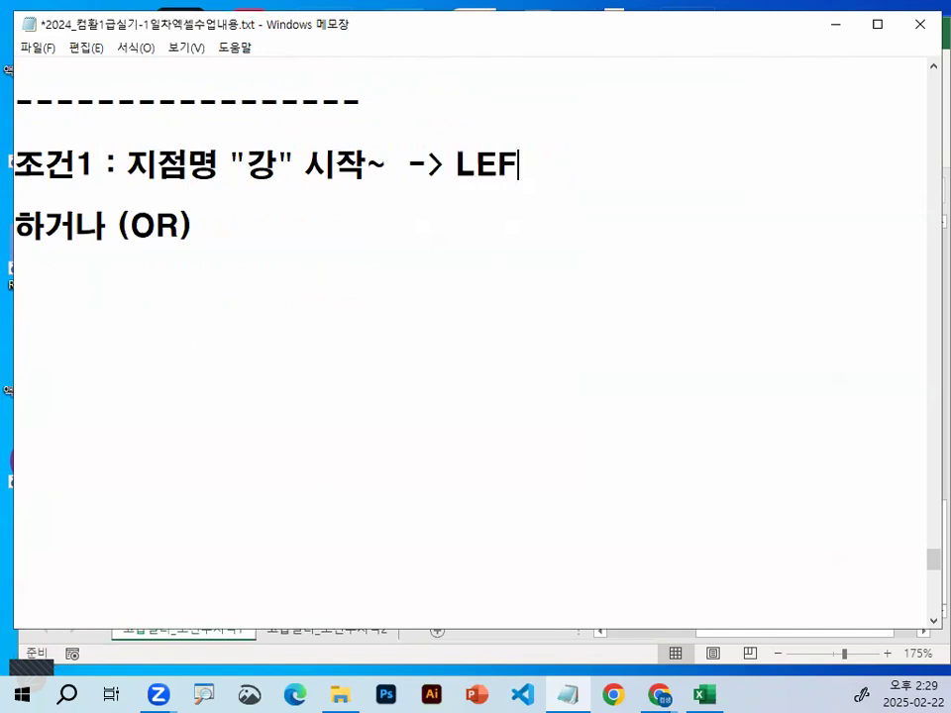
{"action": "type", "text": "T함수 사용"}
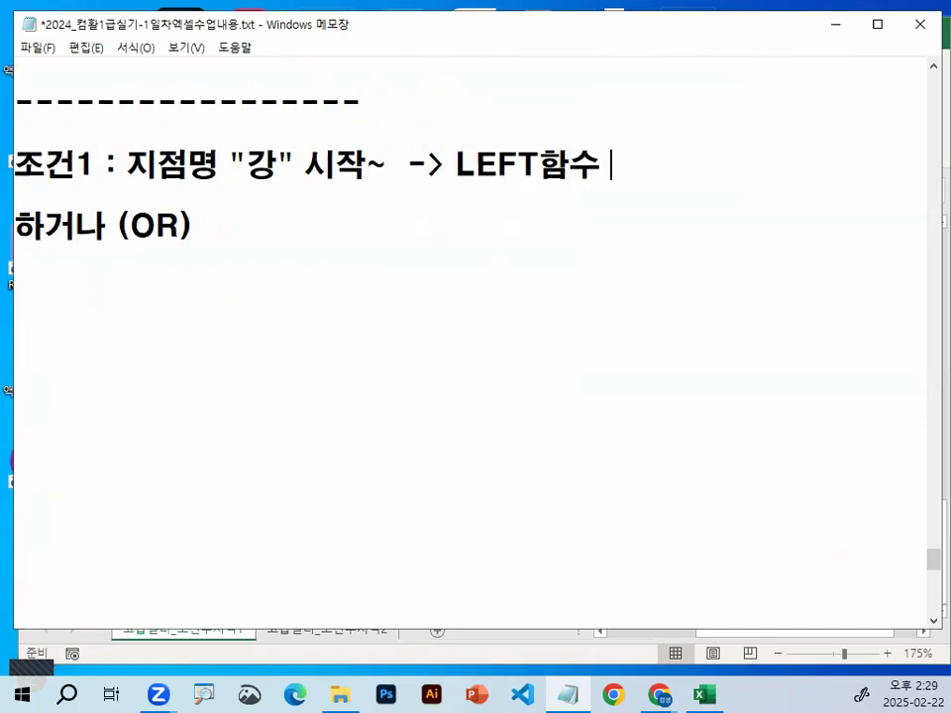
Write the line "조건2 : 글자수가 3인~ -> LEN 함수 사용" below the 하거나 (OR) line
{"action": "key", "text": "Right"}
{"action": "key", "text": "Return"}
{"action": "type", "text": "ㅈㄱ"}
{"action": "key", "text": "BackSpace"}
{"action": "key", "text": "BackSpace"}
{"action": "type", "text": "조거ㄴ2"}
{"action": "type", "text": " : "}
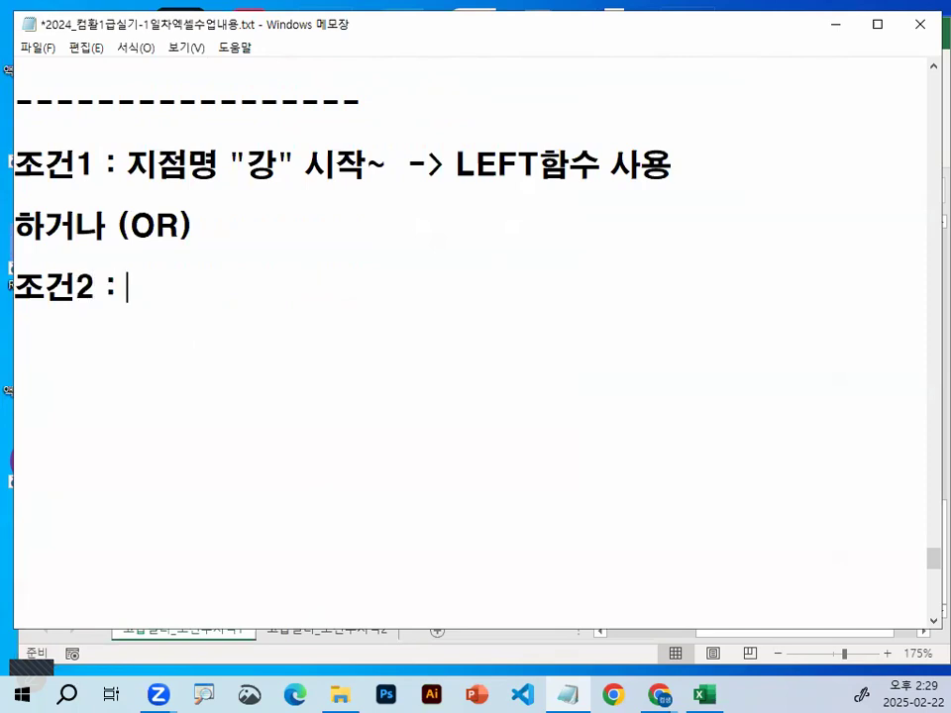
{"action": "type", "text": "글자수"}
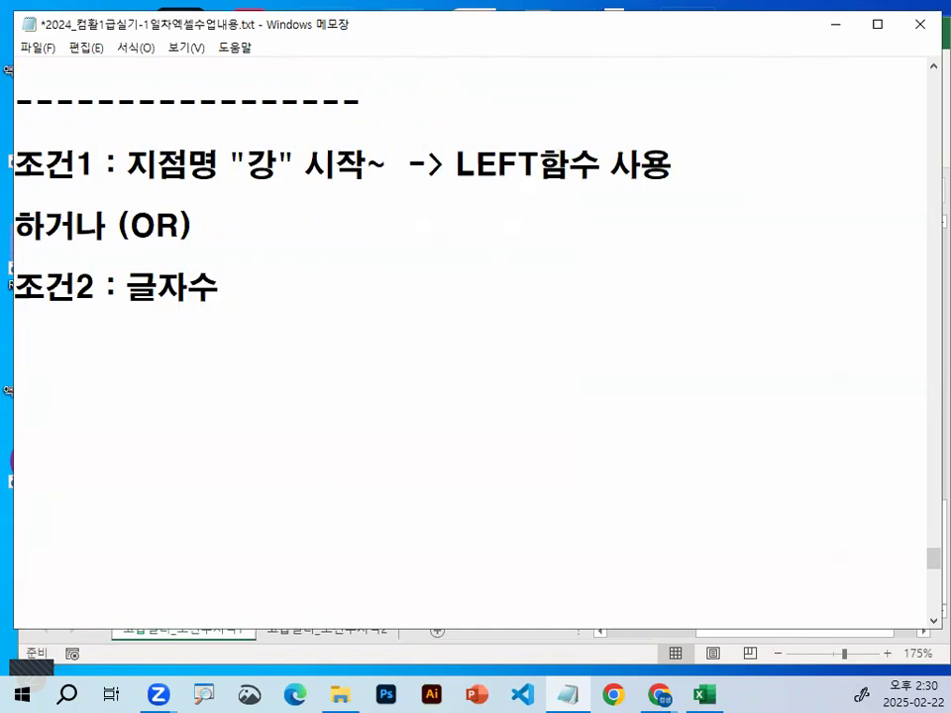
{"action": "type", "text": "가 3"}
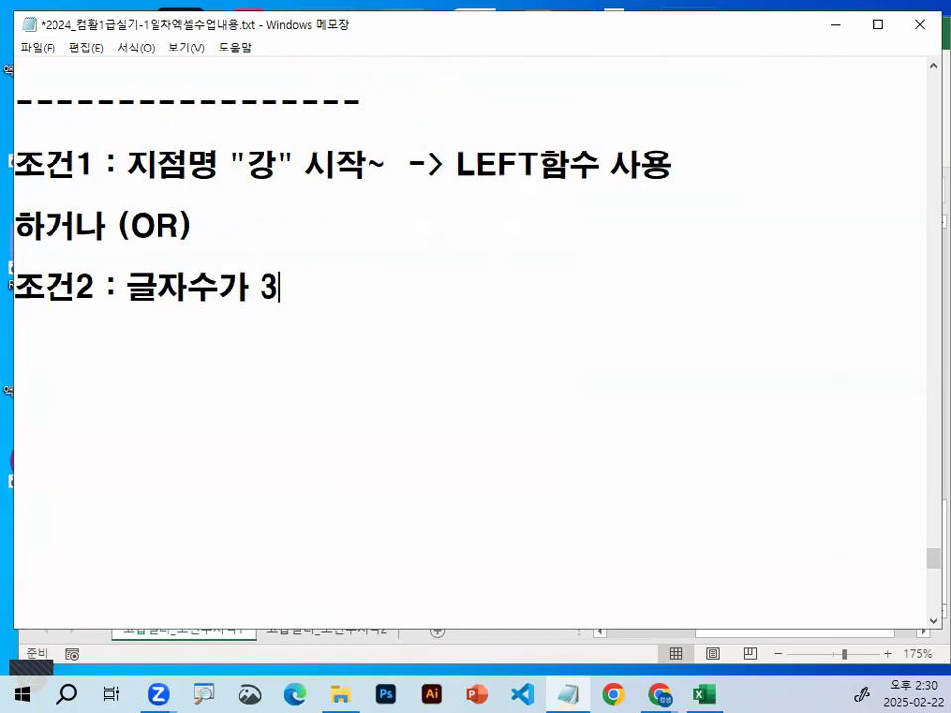
{"action": "type", "text": "인~    -> LEN"}
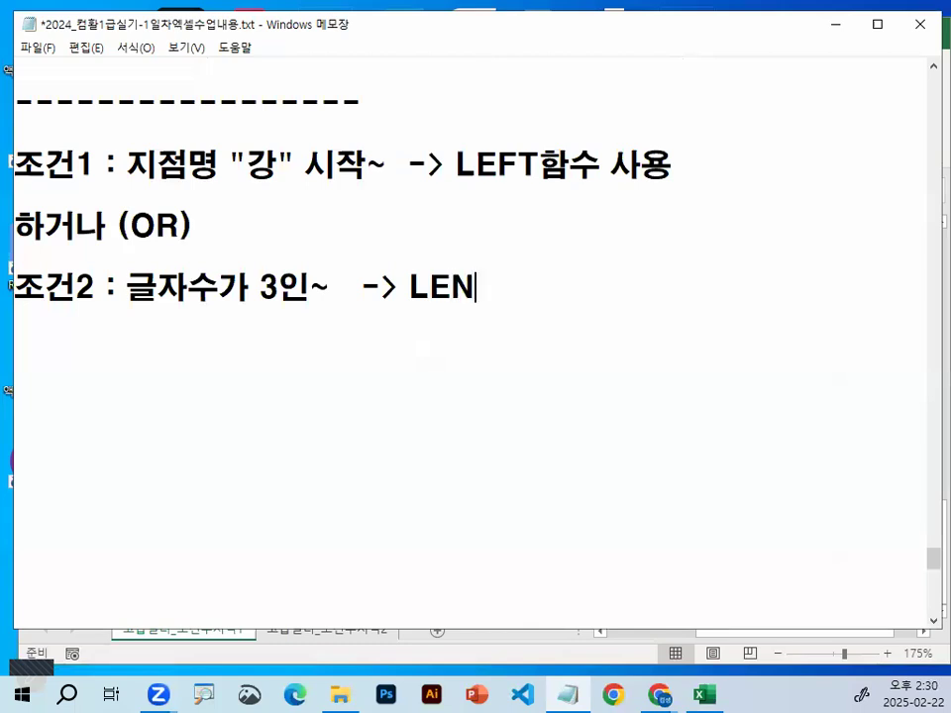
{"action": "type", "text": " 함수 사용"}
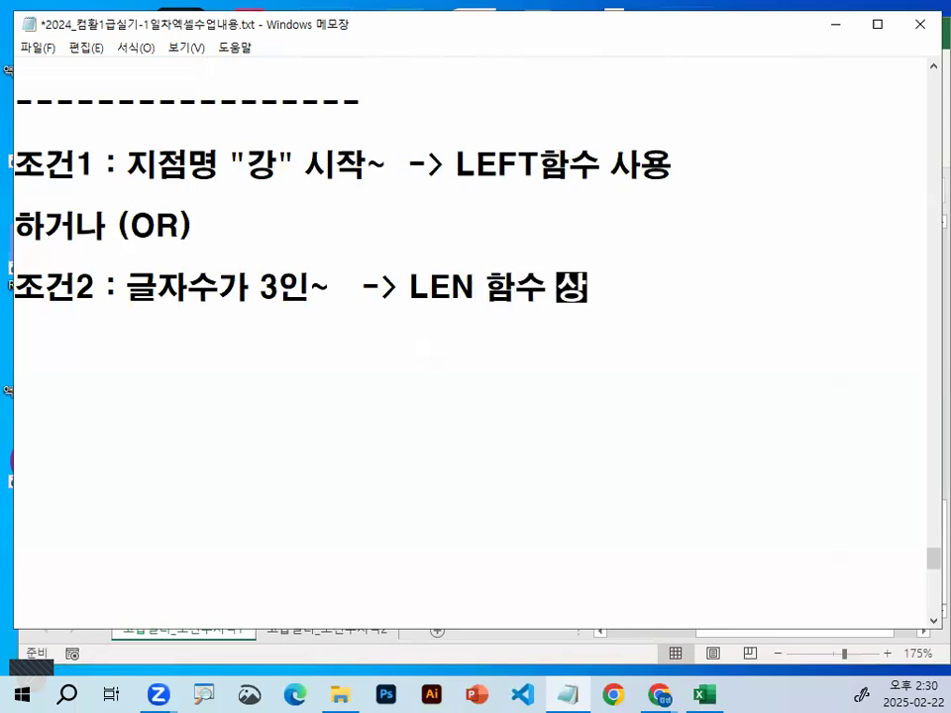
Add the general formula =AND(조건1,조건2) below the 조건2 line, separated by a blank line
{"action": "key", "text": "Return"}
{"action": "key", "text": "Return"}
{"action": "type", "text": "=AN"}
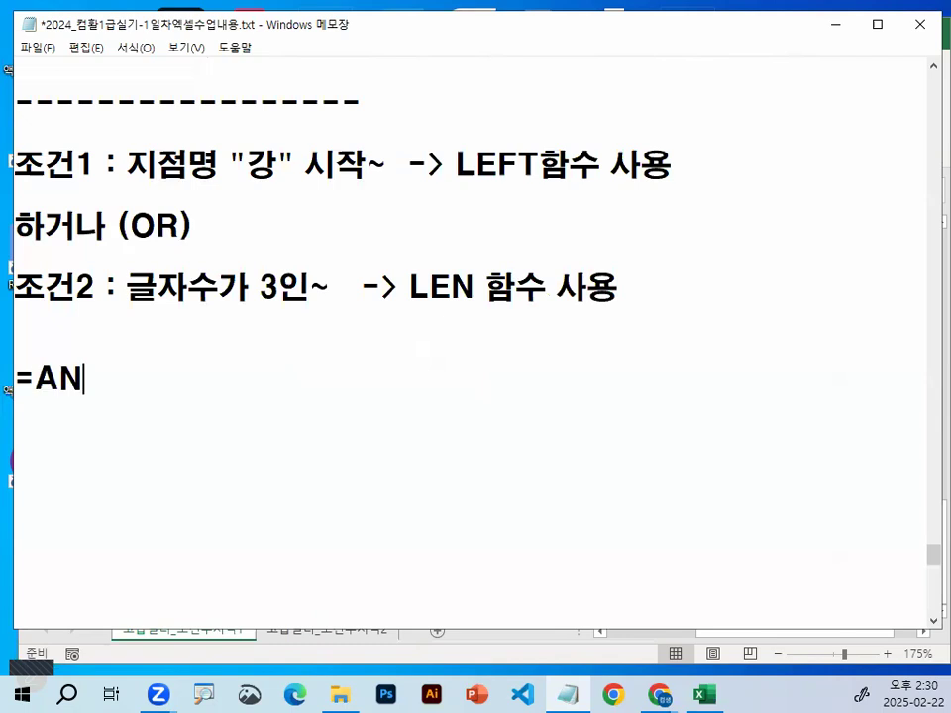
{"action": "type", "text": "D("}
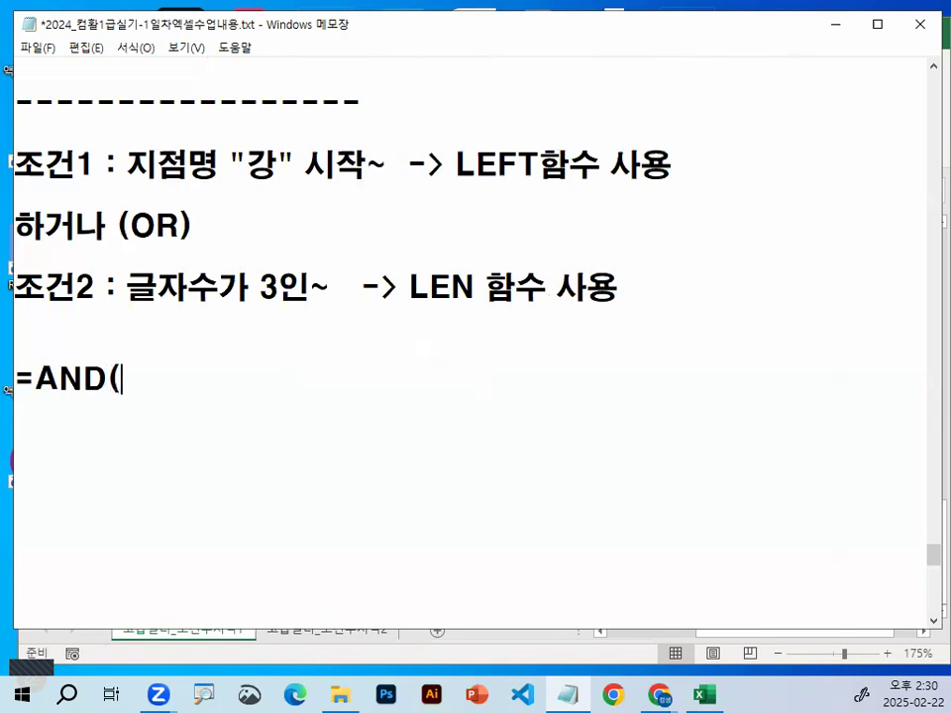
{"action": "type", "text": "WH"}
{"action": "key", "text": "BackSpace"}
{"action": "key", "text": "BackSpace"}
{"action": "key", "text": "Hangul"}
{"action": "type", "text": "조건"}
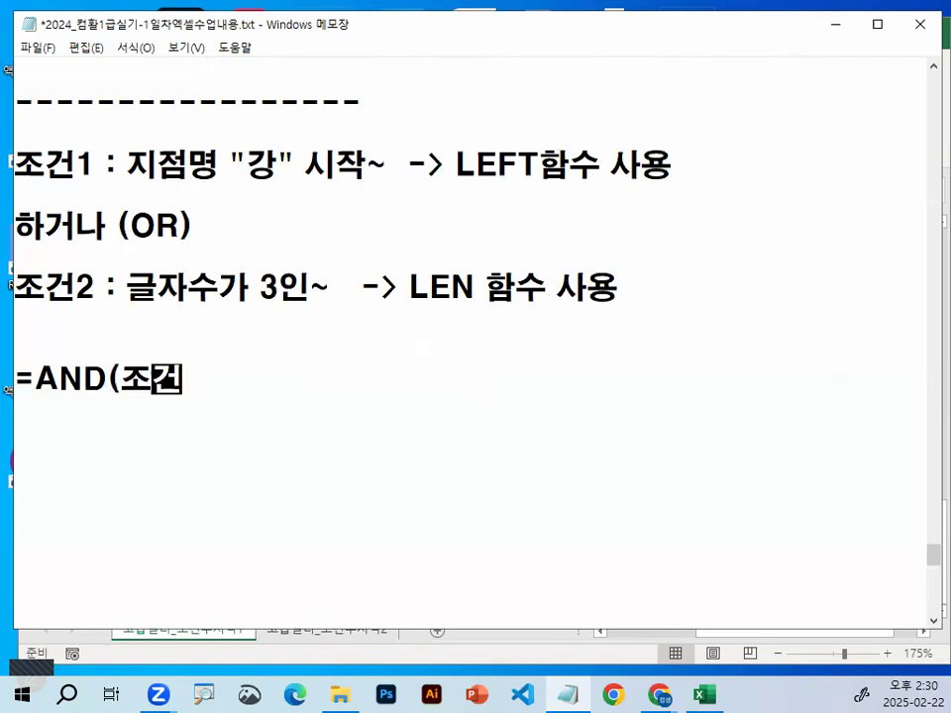
{"action": "type", "text": "1,조건"}
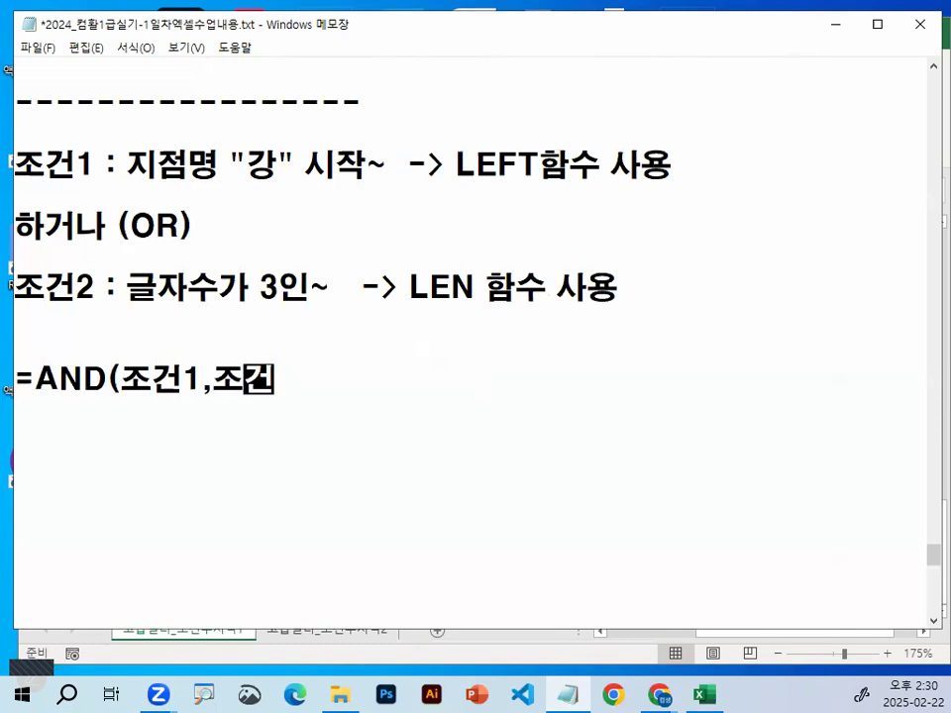
{"action": "type", "text": "2)"}
{"action": "key", "text": "Return"}
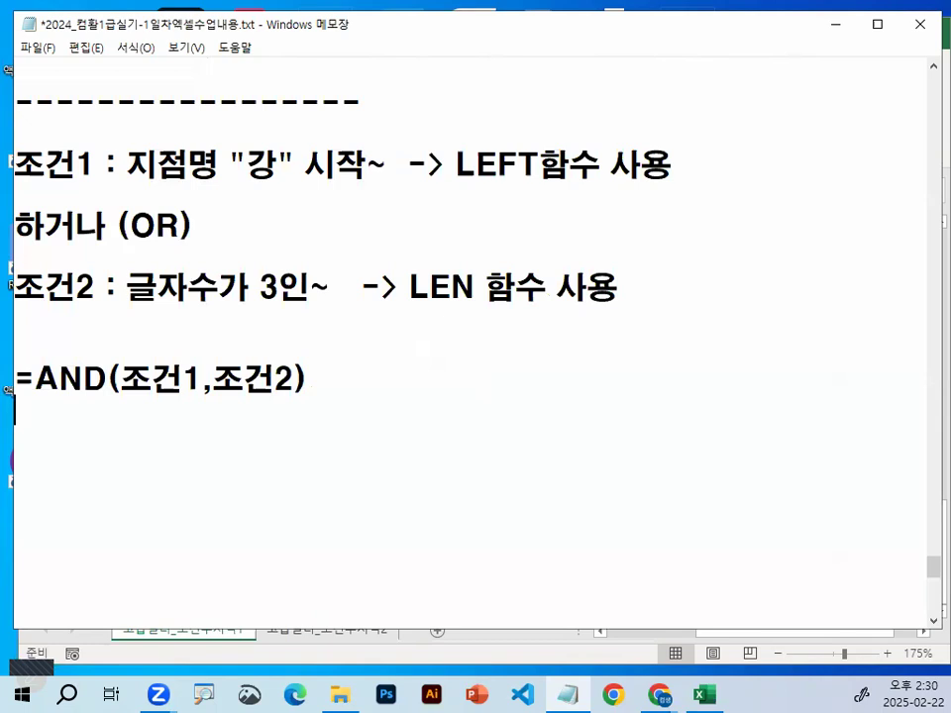
Remove the blank lines above the OR(LEFT(지점명,1)... formula and insert several blank lines between it and the B4 version
{"action": "key", "text": "Delete"}
{"action": "key", "text": "Delete"}
{"action": "key", "text": "Delete"}
{"action": "key", "text": "Delete"}
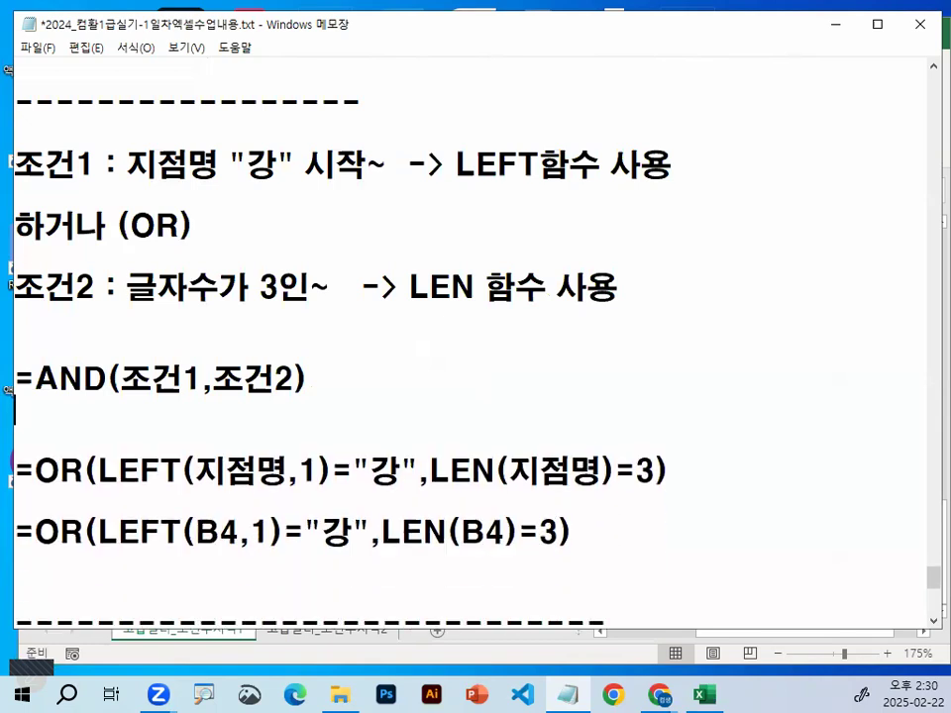
{"action": "key", "text": "Down"}
{"action": "key", "text": "Return"}
{"action": "key", "text": "Return"}
{"action": "key", "text": "Return"}
{"action": "key", "text": "Return"}
{"action": "key", "text": "Return"}
{"action": "key", "text": "Return"}
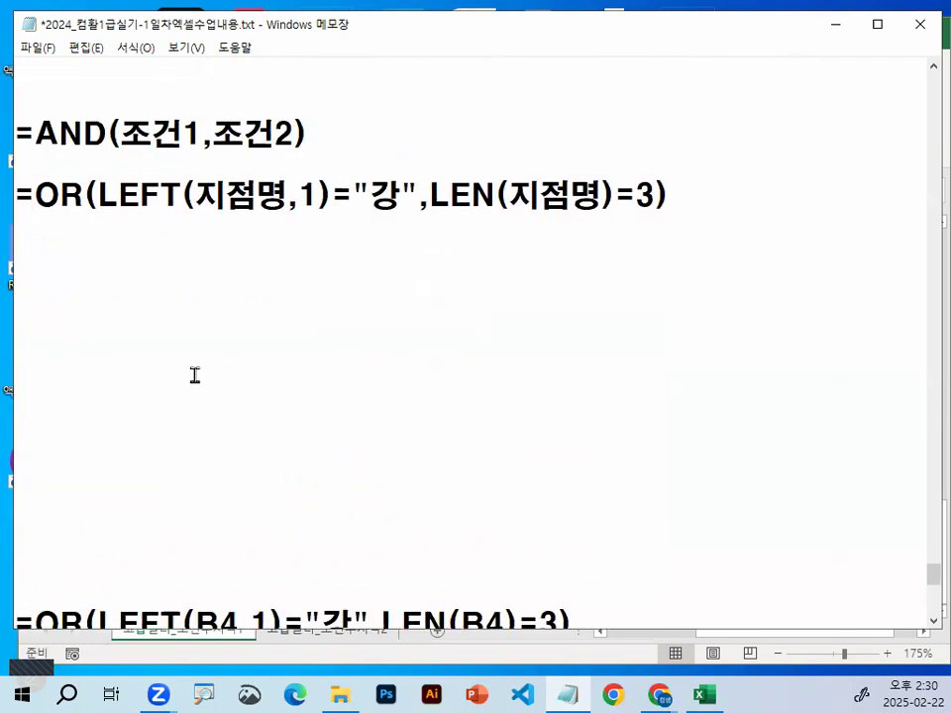
Examine the LEFT and LEN arguments and comparisons in the formula =OR(LEFT(지점명,1)="강",LEN(지점명)=3)
{"action": "scroll", "coordinate": [247, 321], "scroll_direction": "up", "scroll_amount": 1}
{"action": "left_click_drag", "start_coordinate": [104, 293], "coordinate": [287, 289]}
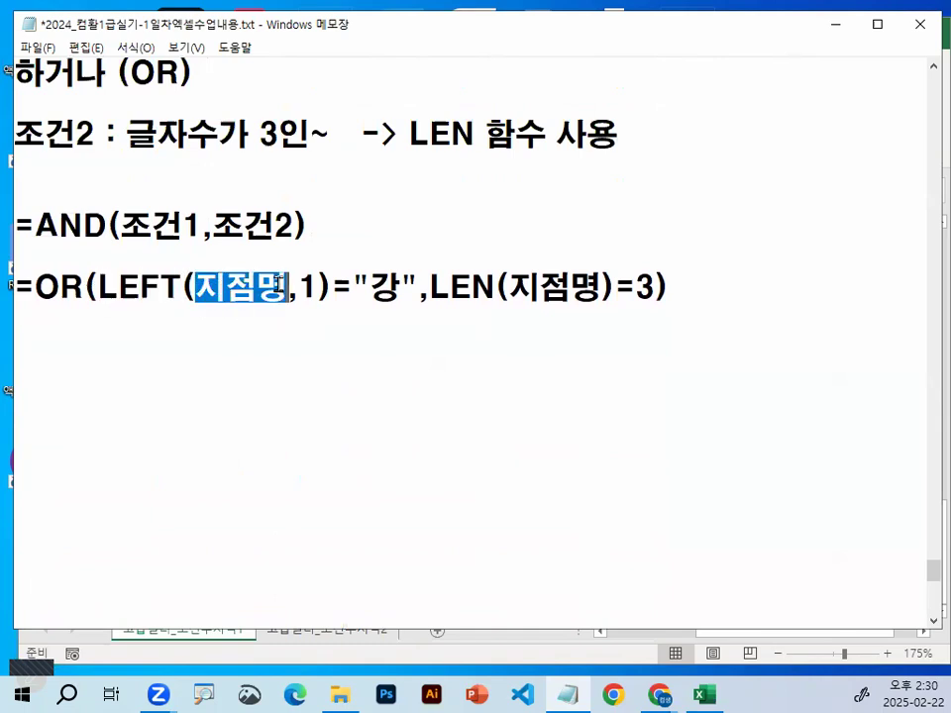
{"action": "double_click", "coordinate": [312, 288]}
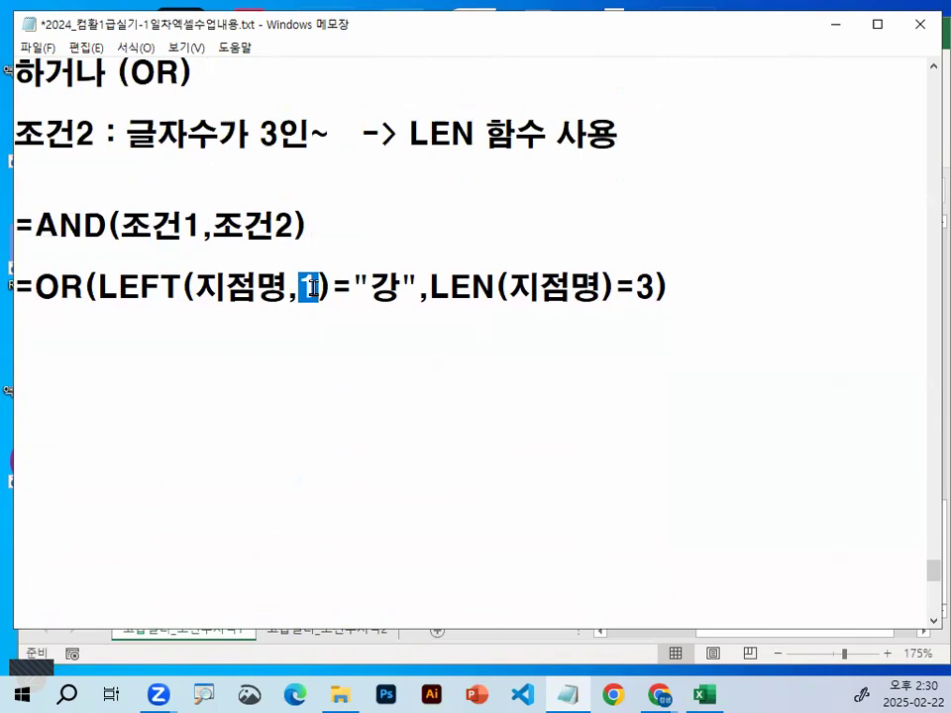
{"action": "double_click", "coordinate": [397, 287]}
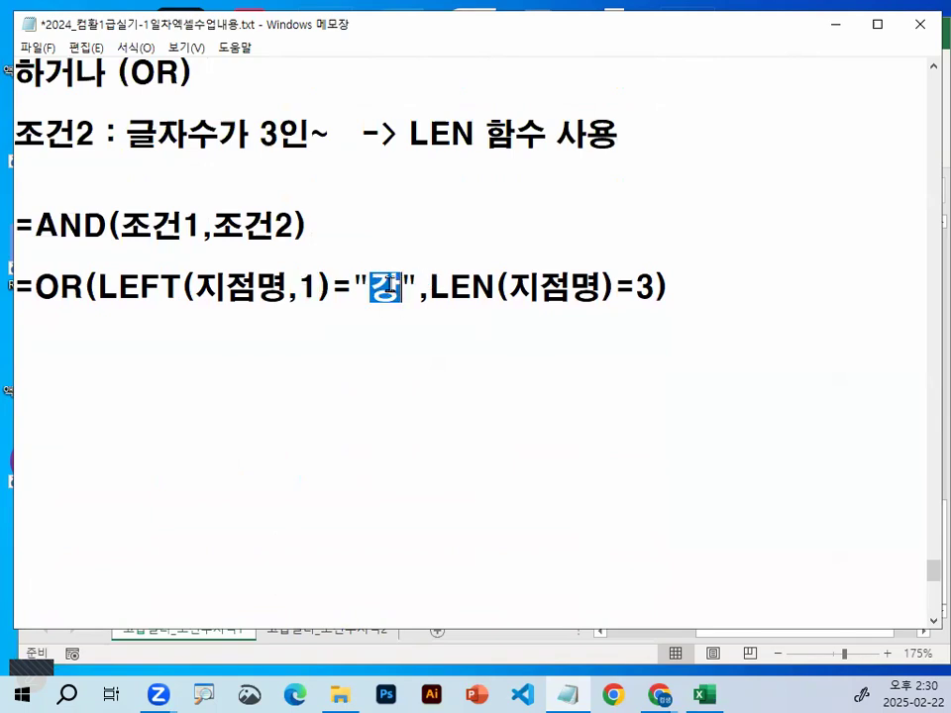
{"action": "double_click", "coordinate": [308, 289]}
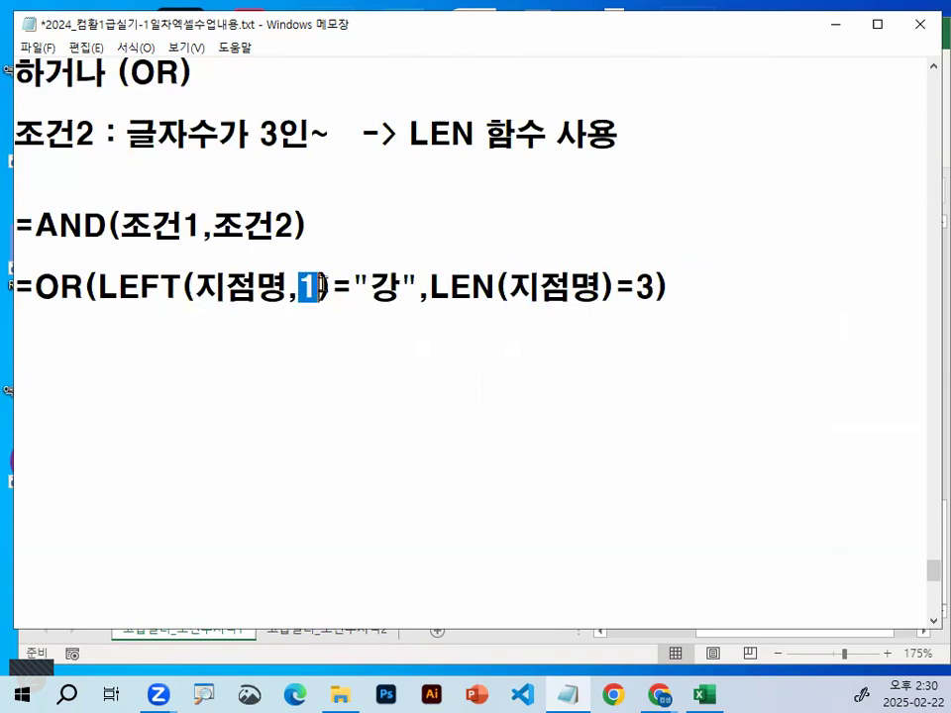
{"action": "left_click", "coordinate": [425, 286]}
{"action": "left_click_drag", "start_coordinate": [133, 285], "coordinate": [119, 286]}
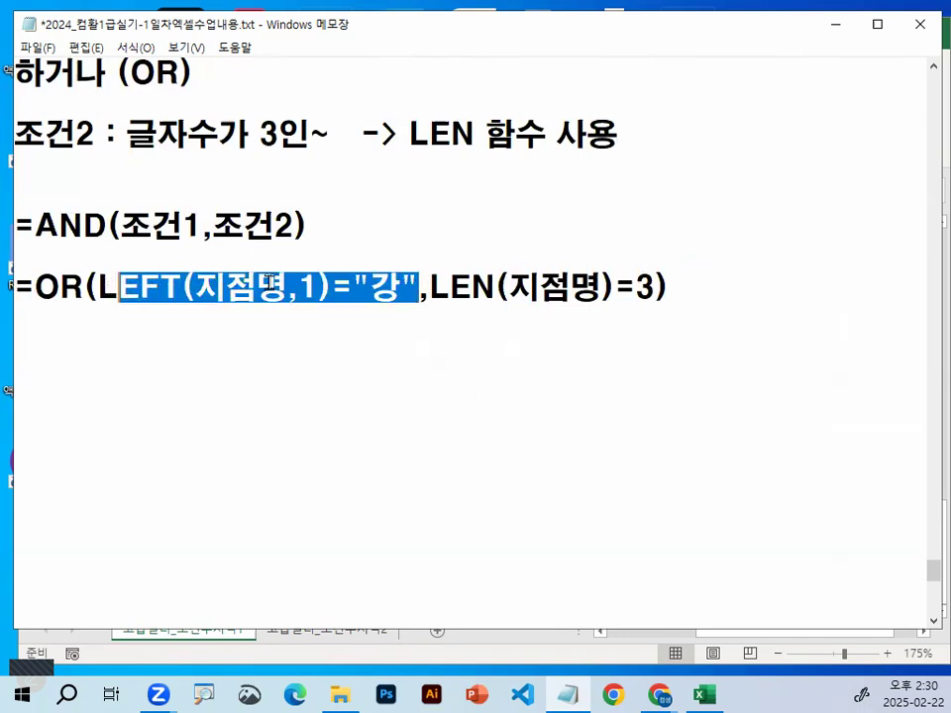
{"action": "left_click_drag", "start_coordinate": [429, 287], "coordinate": [653, 287]}
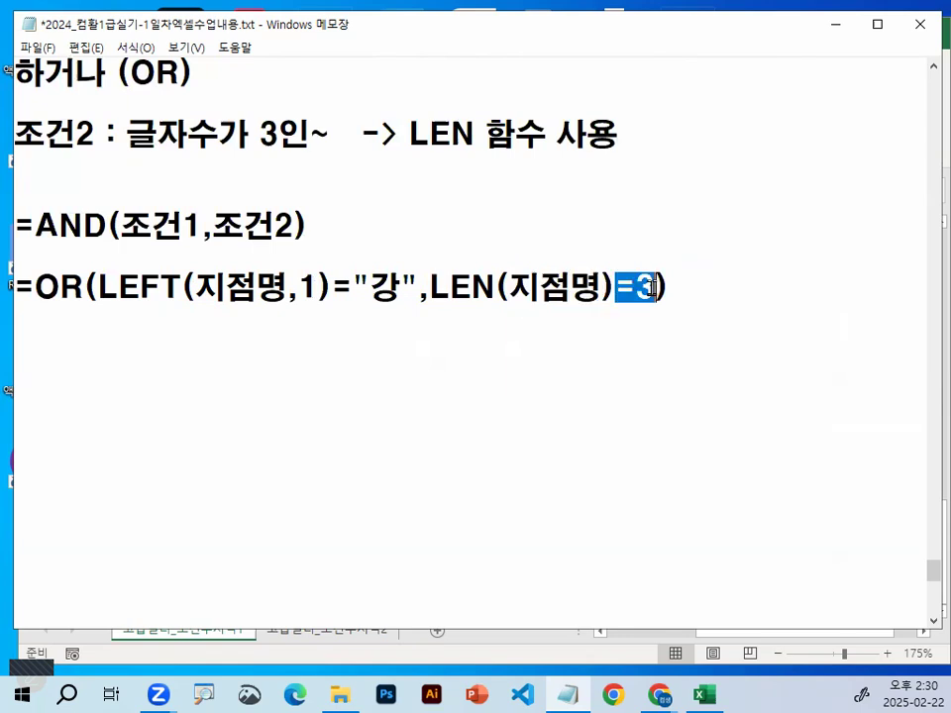
{"action": "left_click", "coordinate": [652, 288]}
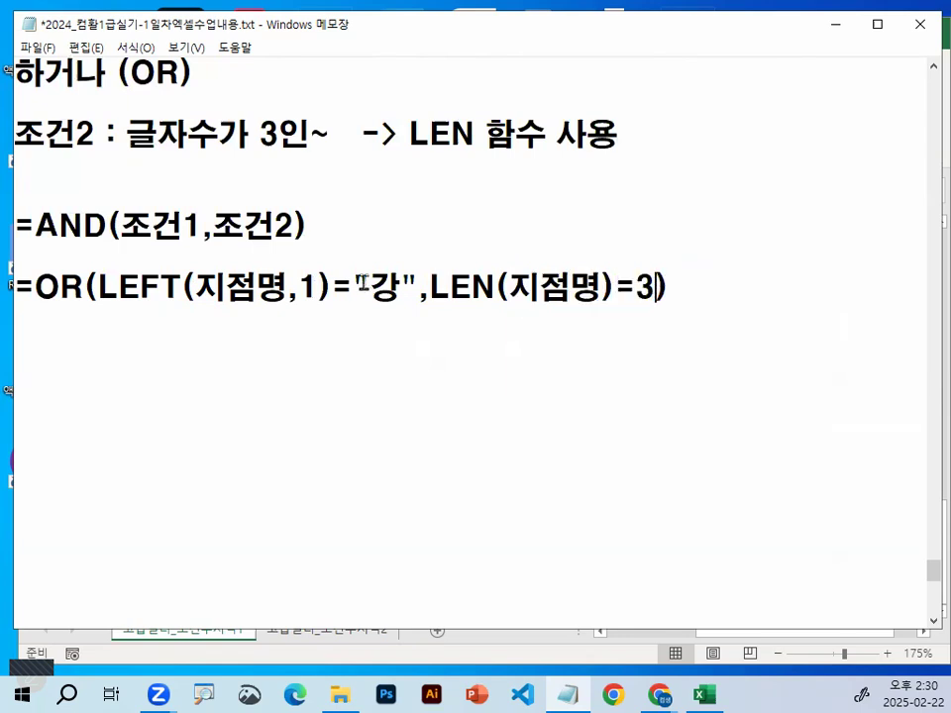
{"action": "left_click_drag", "start_coordinate": [39, 287], "coordinate": [758, 288]}
{"action": "left_click", "coordinate": [758, 288]}
{"action": "left_click", "coordinate": [119, 289]}
Return to the Excel workbook and enter the criteria heading 조건 in cell P3 beside the monthly table
{"action": "left_click", "coordinate": [834, 32]}
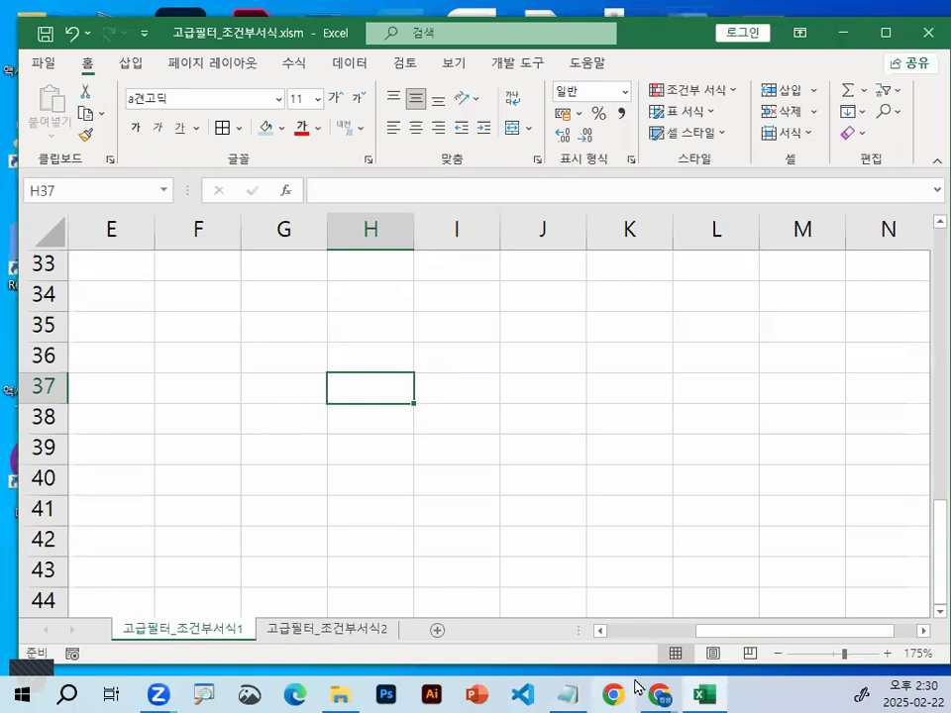
{"action": "scroll", "coordinate": [554, 505], "scroll_direction": "up", "scroll_amount": 4}
{"action": "scroll", "coordinate": [554, 504], "scroll_direction": "up", "scroll_amount": 7}
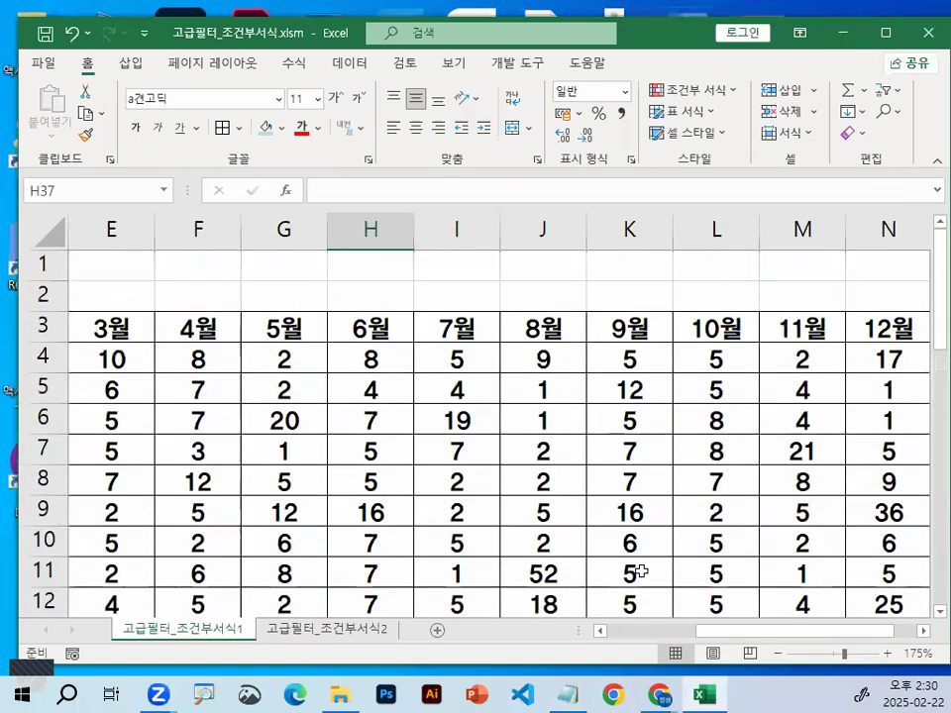
{"action": "left_click_drag", "start_coordinate": [760, 634], "coordinate": [871, 634]}
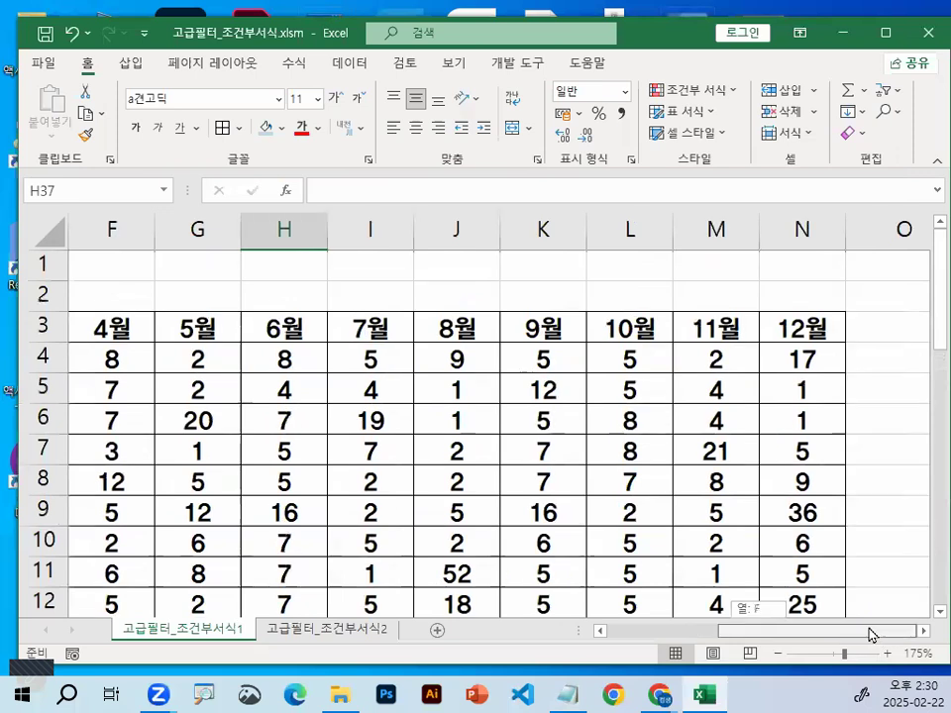
{"action": "left_click", "coordinate": [923, 632]}
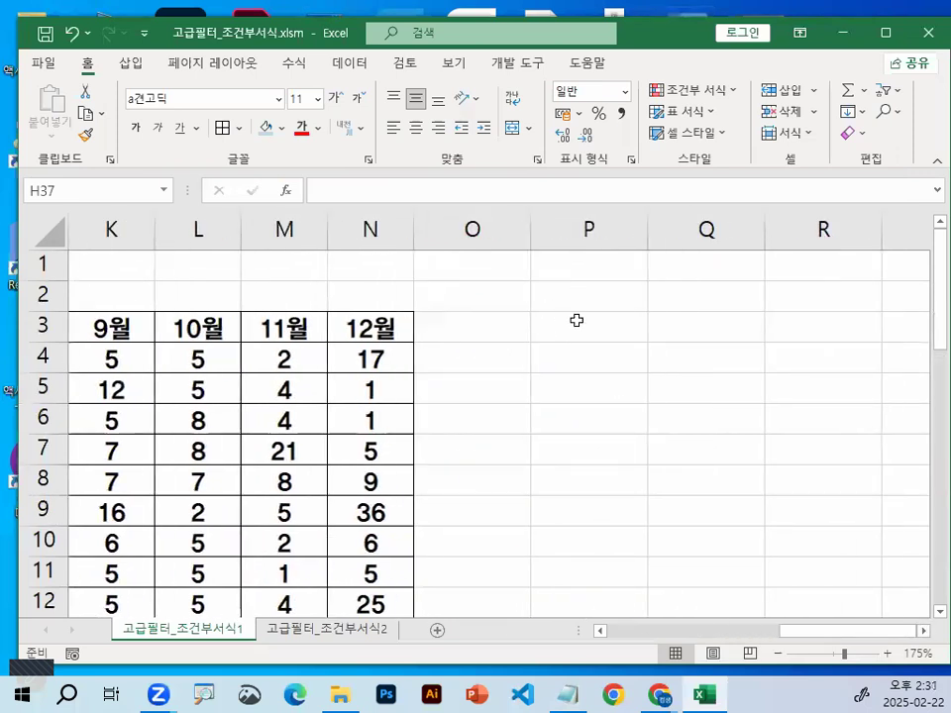
{"action": "left_click", "coordinate": [580, 323]}
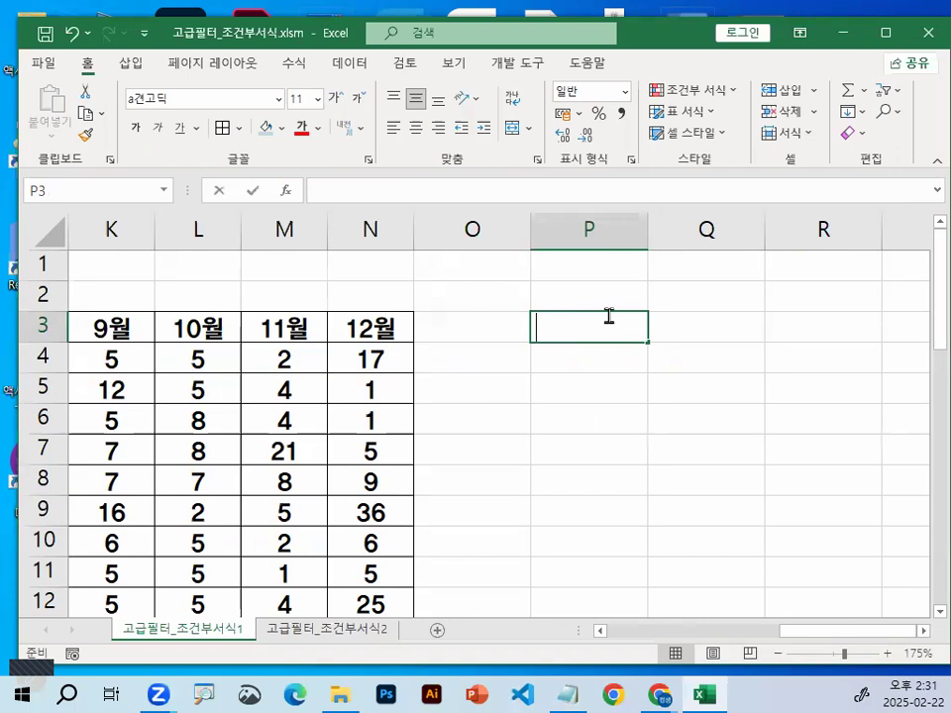
{"action": "type", "text": "H"}
{"action": "key", "text": "BackSpace"}
{"action": "key", "text": "Hangul"}
{"action": "type", "text": "ㅈㅗㄱㅓㄴ"}
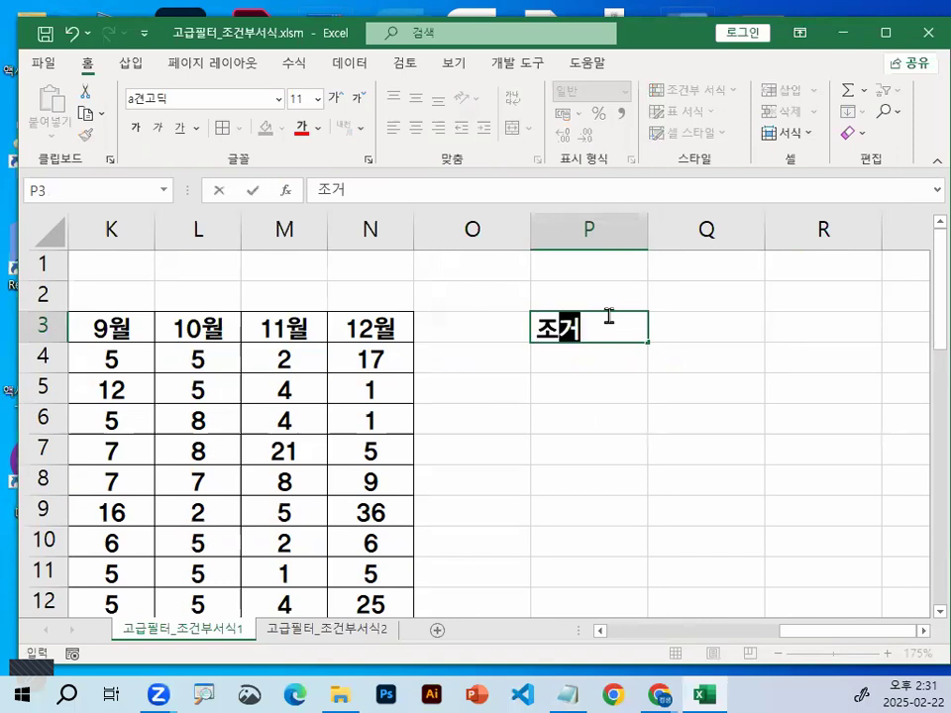
{"action": "key", "text": "Return"}
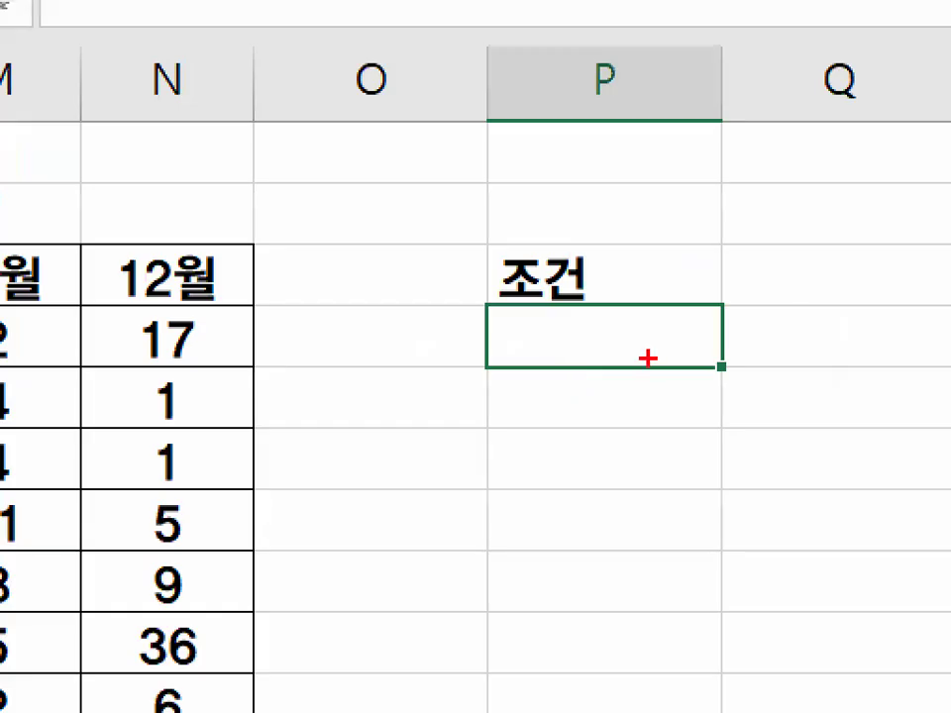
Start the criteria formula in P4 under 조건 with an OR function whose first condition begins with LEFT
{"action": "mouse_move", "coordinate": [611, 369]}
{"action": "left_mouse_down"}
{"action": "mouse_move", "coordinate": [553, 381]}
{"action": "mouse_move", "coordinate": [545, 301]}
{"action": "mouse_move", "coordinate": [621, 303]}
{"action": "left_mouse_up"}
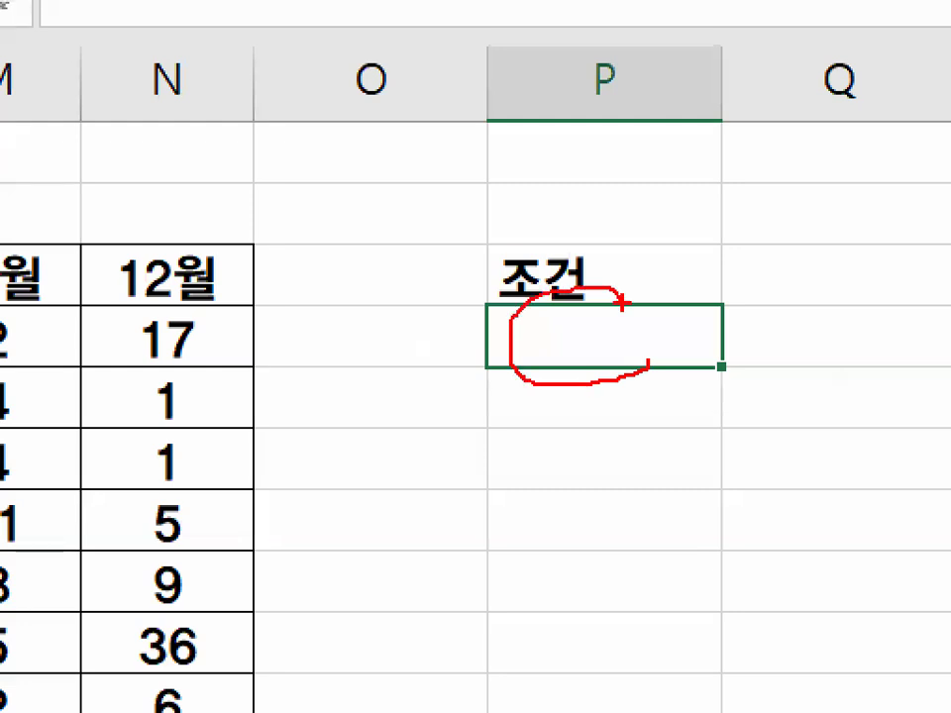
{"action": "key", "text": "Escape"}
{"action": "type", "text": "="}
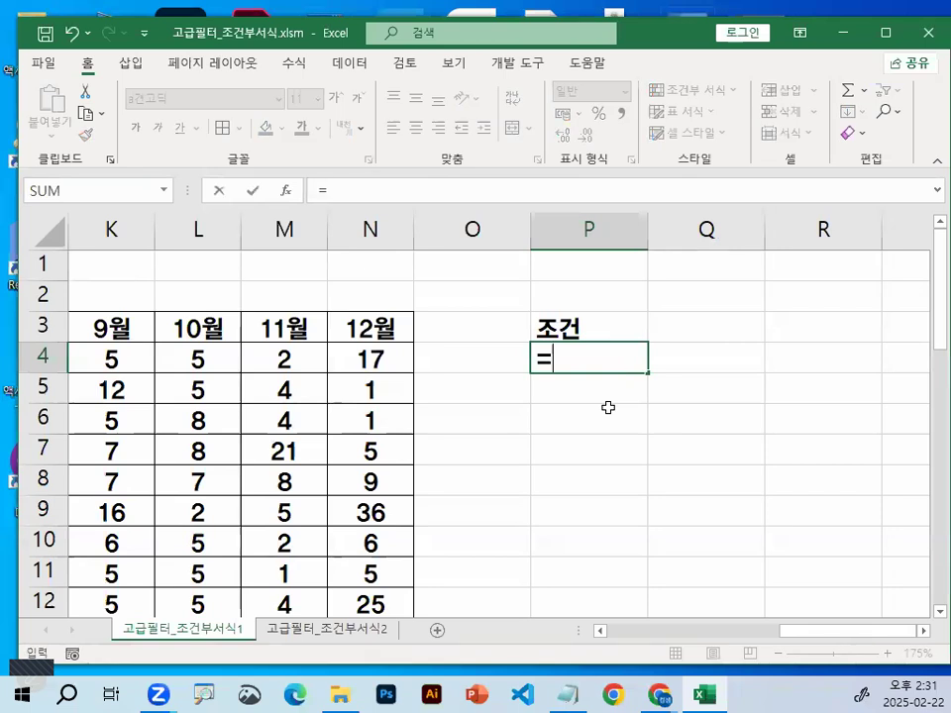
{"action": "type", "text": "OR"}
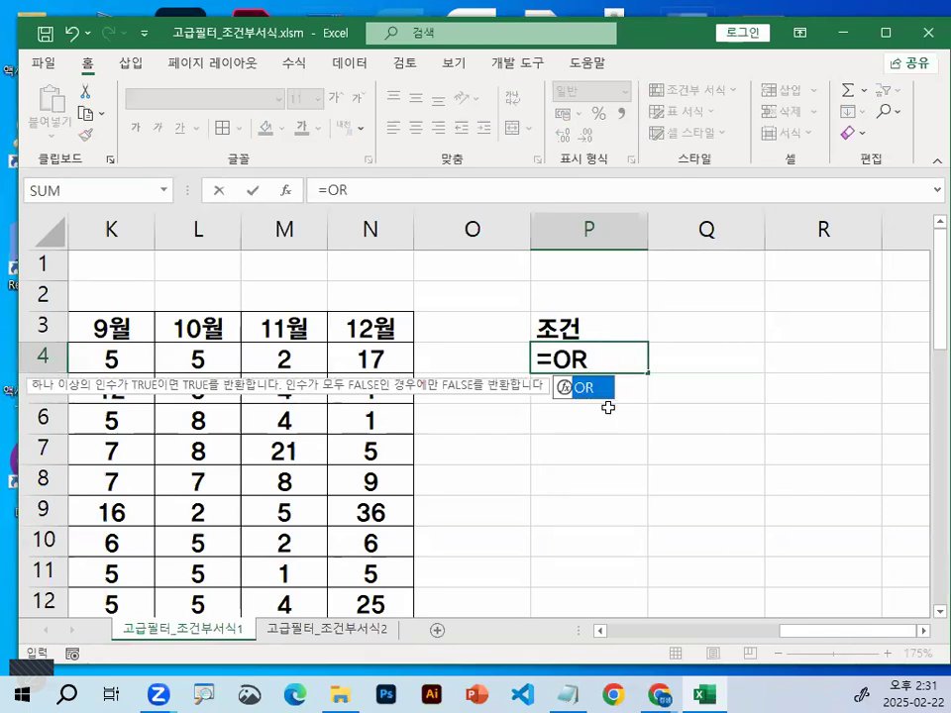
{"action": "type", "text": "("}
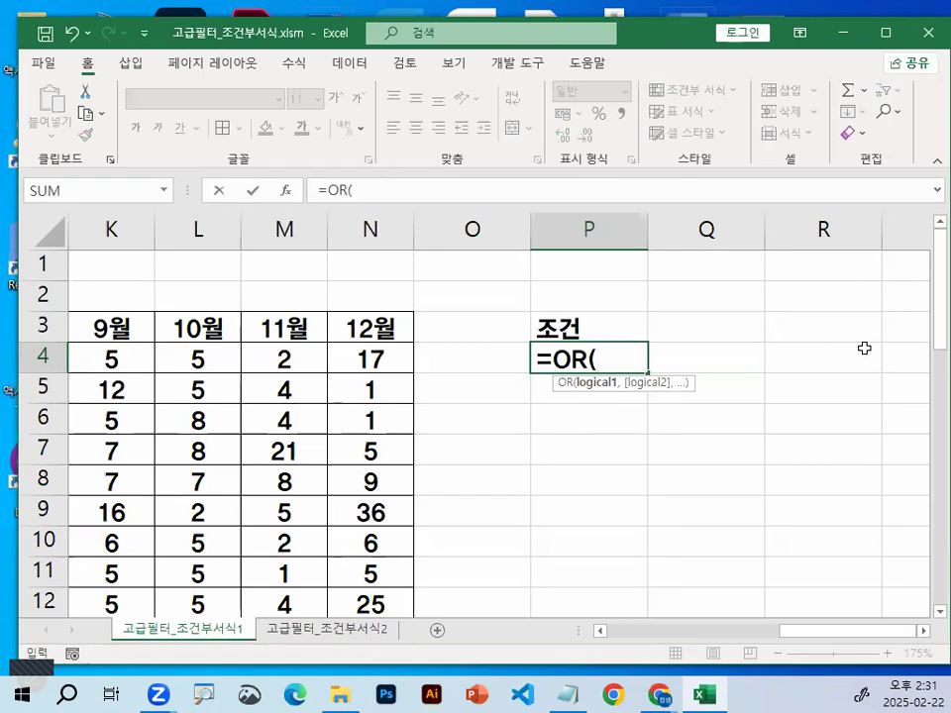
{"action": "type", "text": "L"}
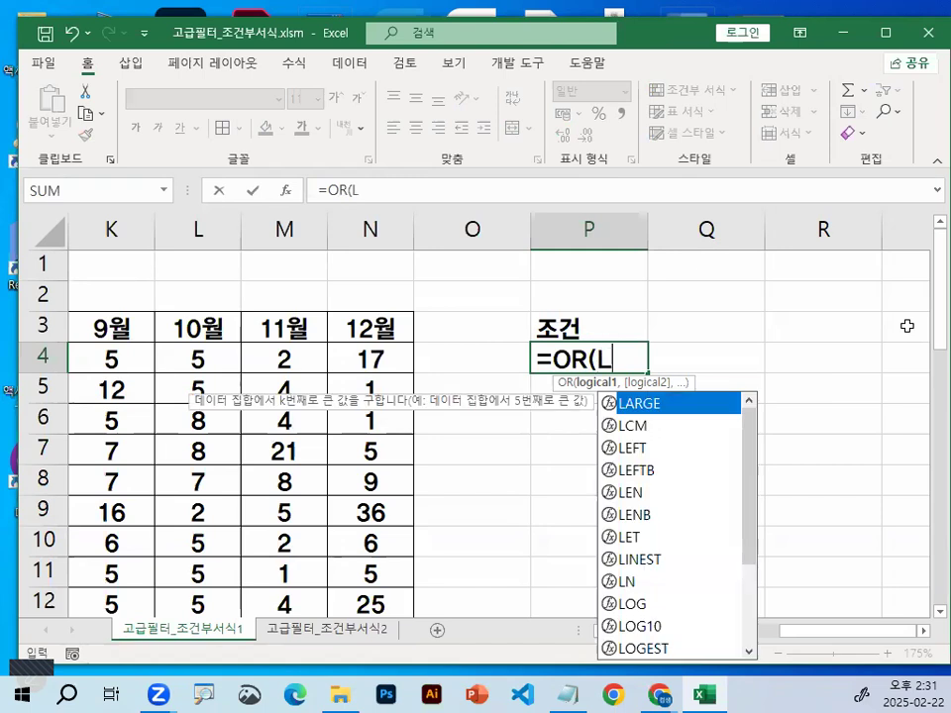
{"action": "type", "text": "E"}
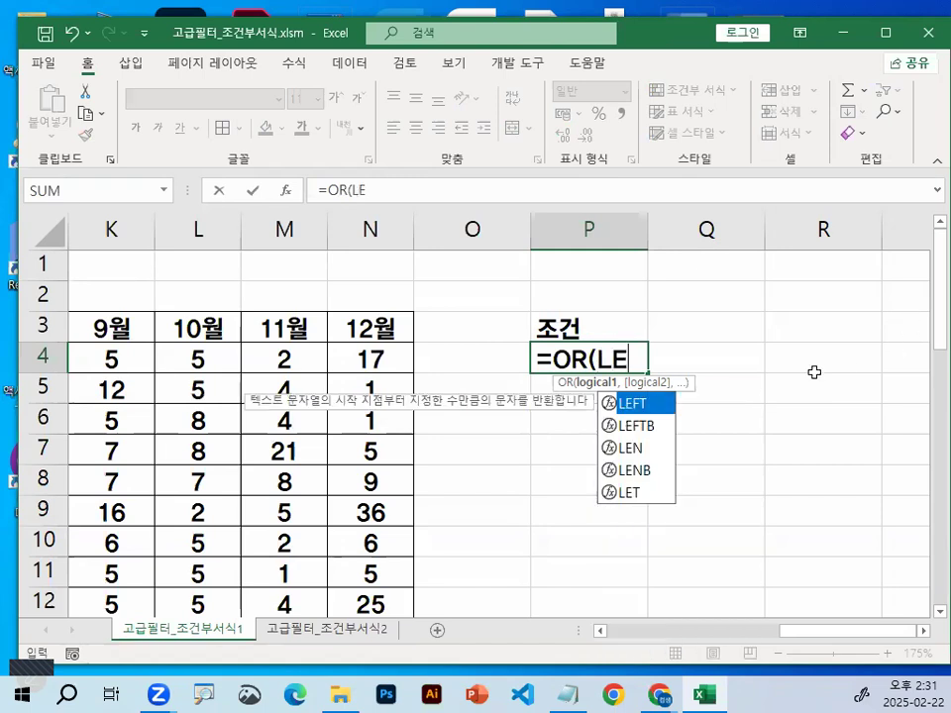
{"action": "double_click", "coordinate": [645, 401]}
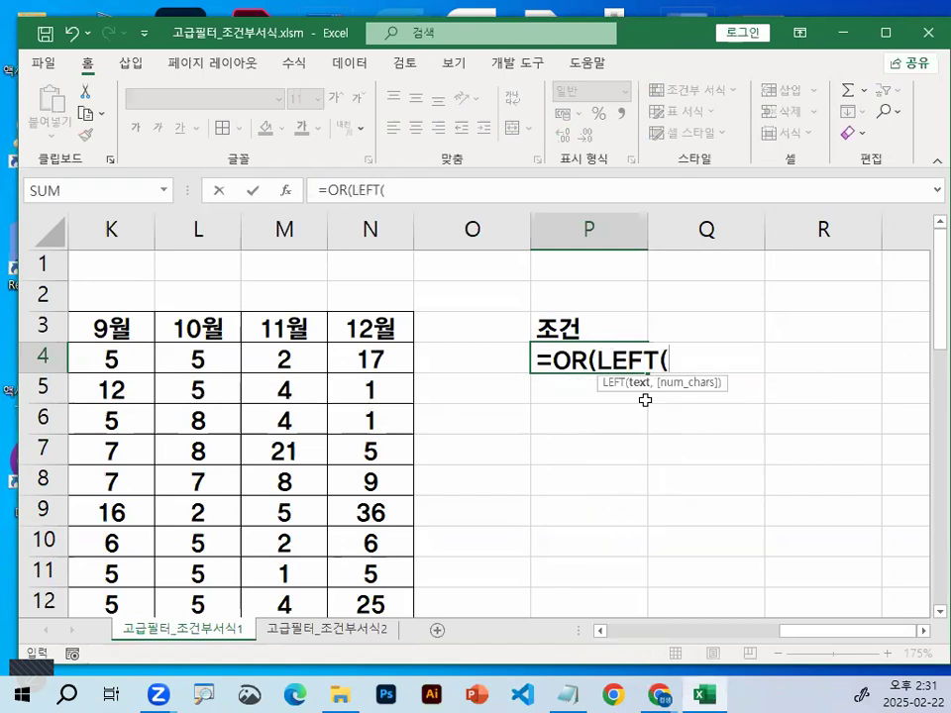
Reference the first 지점명 data cell, B4, as the text argument of the LEFT function in the P4 formula
{"action": "left_click_drag", "start_coordinate": [831, 639], "coordinate": [657, 643]}
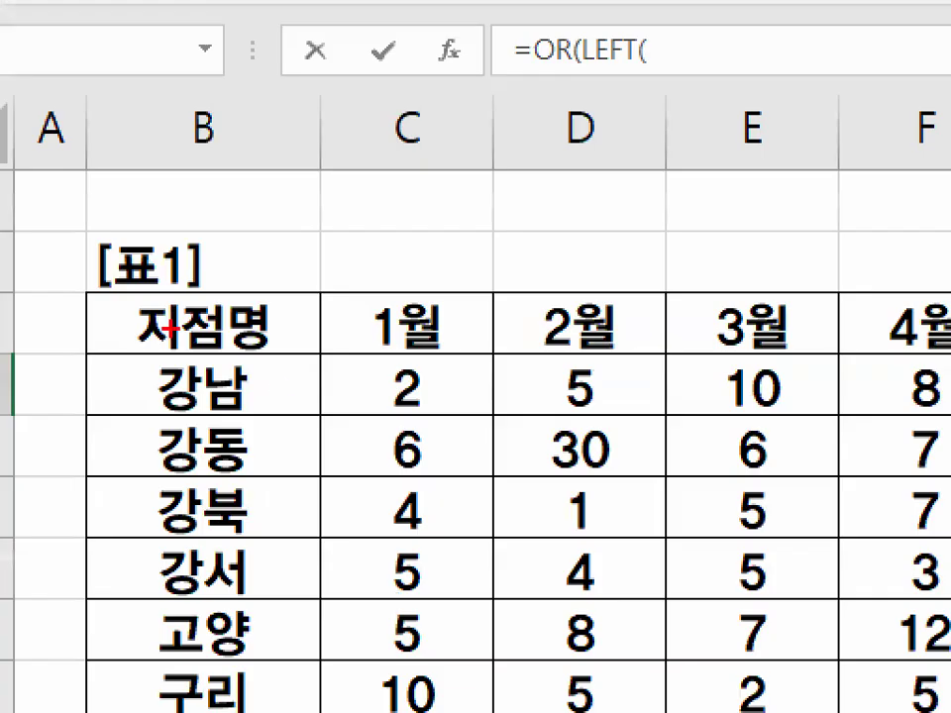
{"action": "mouse_move", "coordinate": [283, 401]}
{"action": "left_mouse_down"}
{"action": "mouse_move", "coordinate": [149, 417]}
{"action": "mouse_move", "coordinate": [212, 361]}
{"action": "mouse_move", "coordinate": [287, 392]}
{"action": "mouse_move", "coordinate": [273, 421]}
{"action": "left_mouse_up"}
{"action": "left_click_drag", "start_coordinate": [139, 361], "coordinate": [134, 428]}
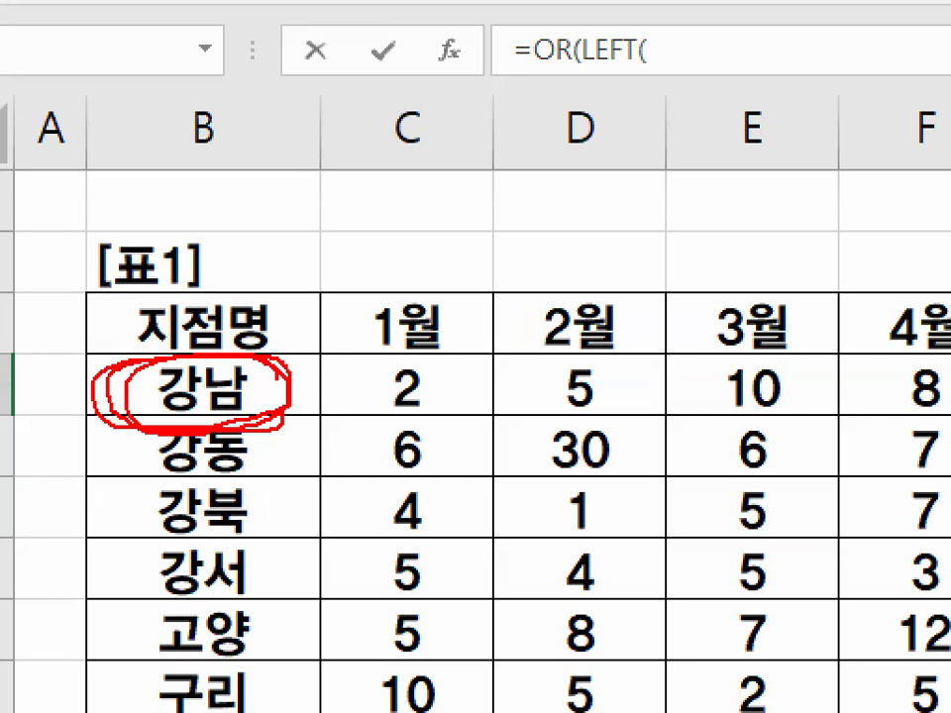
{"action": "mouse_move", "coordinate": [203, 332]}
{"action": "left_mouse_down"}
{"action": "mouse_move", "coordinate": [208, 343]}
{"action": "mouse_move", "coordinate": [295, 272]}
{"action": "left_mouse_up"}
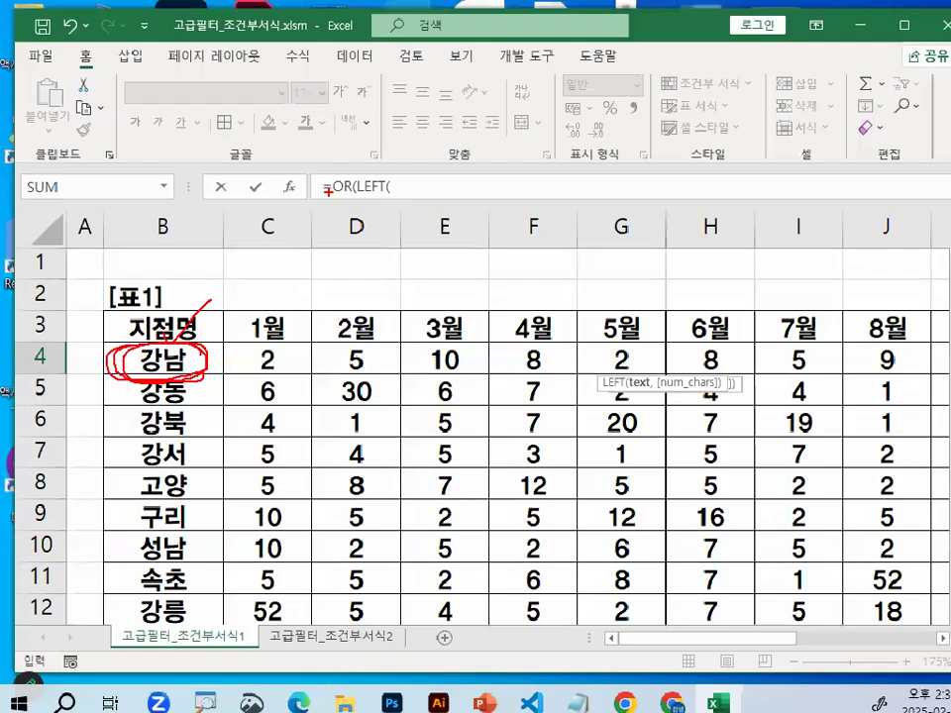
{"action": "key", "text": "Escape"}
{"action": "left_click", "coordinate": [183, 370]}
{"action": "left_click_drag", "start_coordinate": [732, 638], "coordinate": [912, 630]}
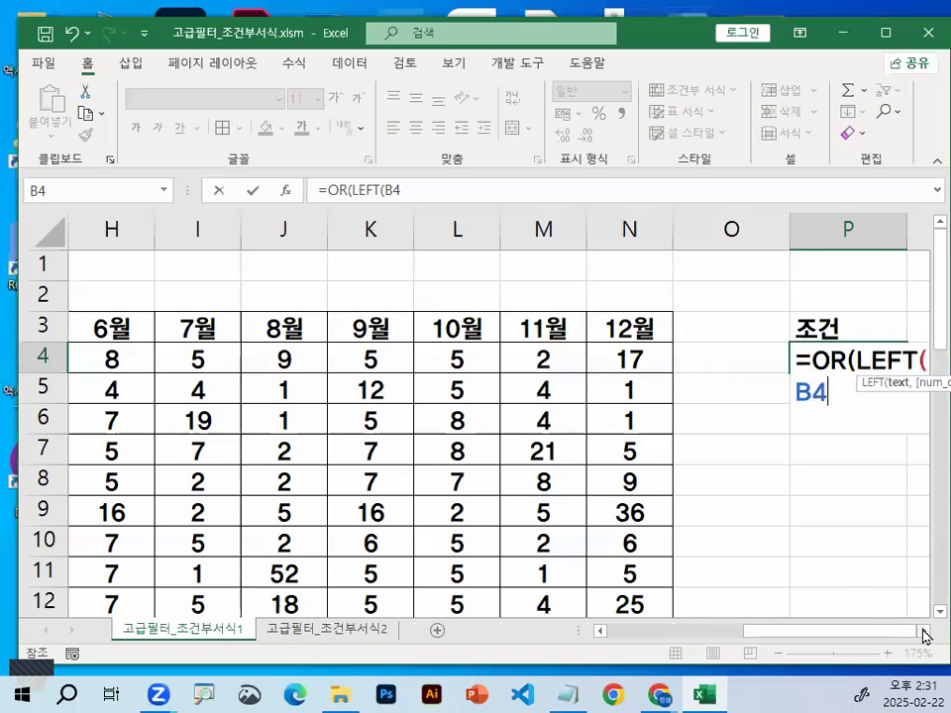
{"action": "left_click", "coordinate": [925, 632]}
{"action": "left_click", "coordinate": [925, 632]}
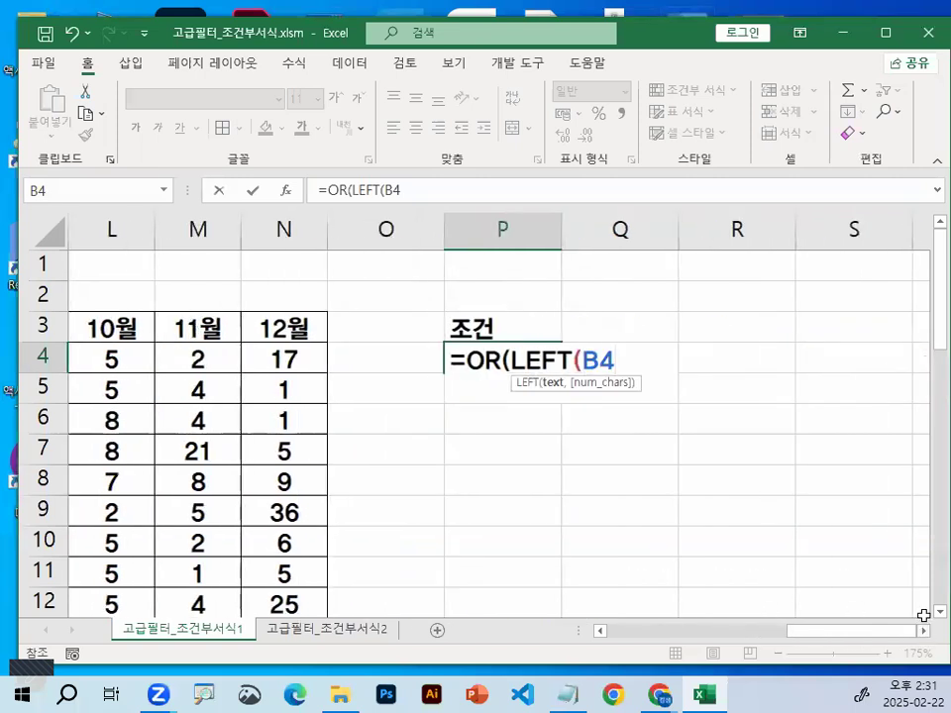
Complete the first OR condition as LEFT(B4,1)="강" in the P4 formula
{"action": "type", "text": ",1"}
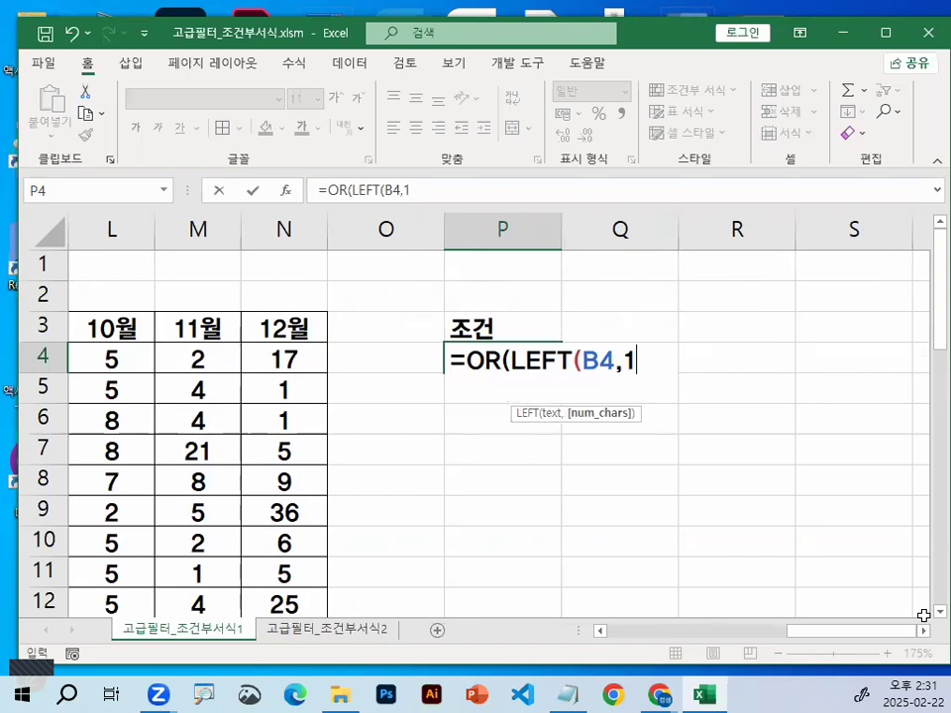
{"action": "type", "text": ")="}
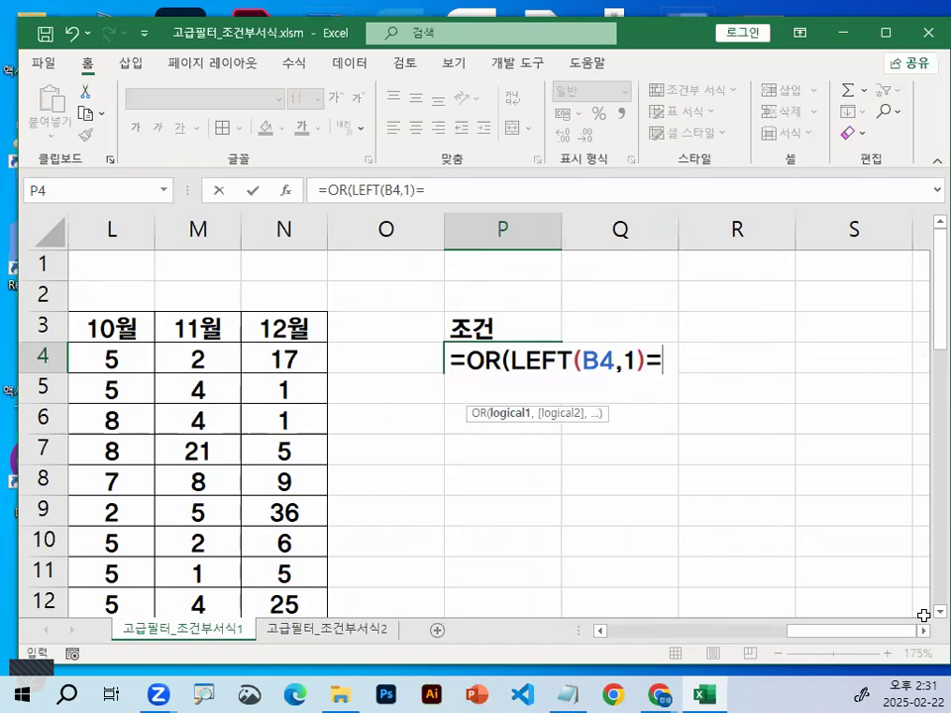
{"action": "type", "text": "\"RKD"}
{"action": "key", "text": "BackSpace"}
{"action": "key", "text": "BackSpace"}
{"action": "key", "text": "BackSpace"}
{"action": "key", "text": "Hangul"}
{"action": "type", "text": "ㄱㅏㅇ\""}
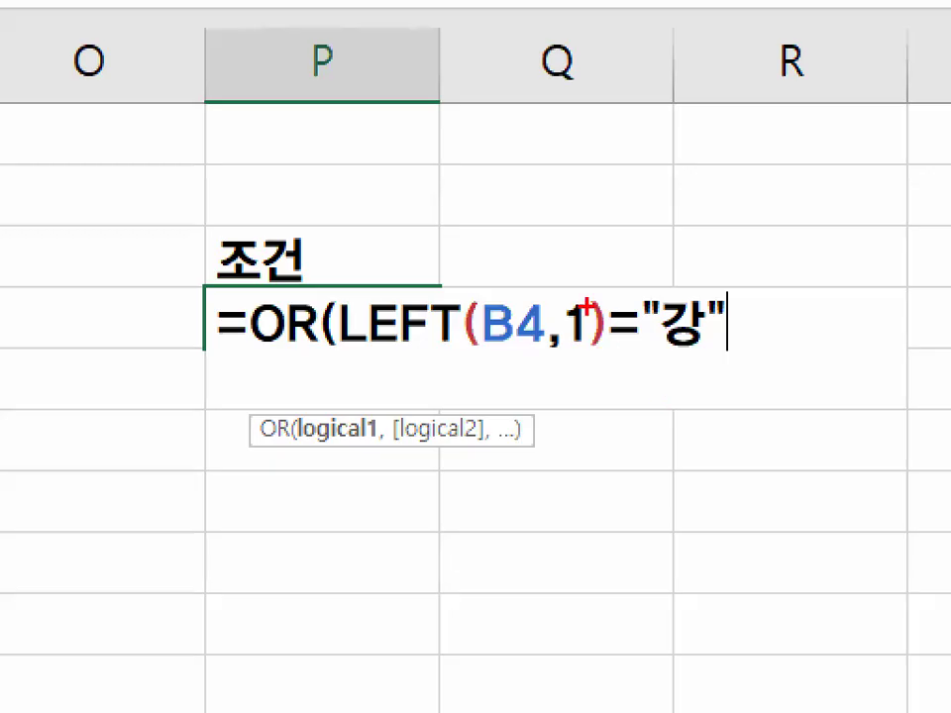
{"action": "left_click_drag", "start_coordinate": [624, 337], "coordinate": [643, 386]}
{"action": "left_click_drag", "start_coordinate": [594, 285], "coordinate": [654, 171]}
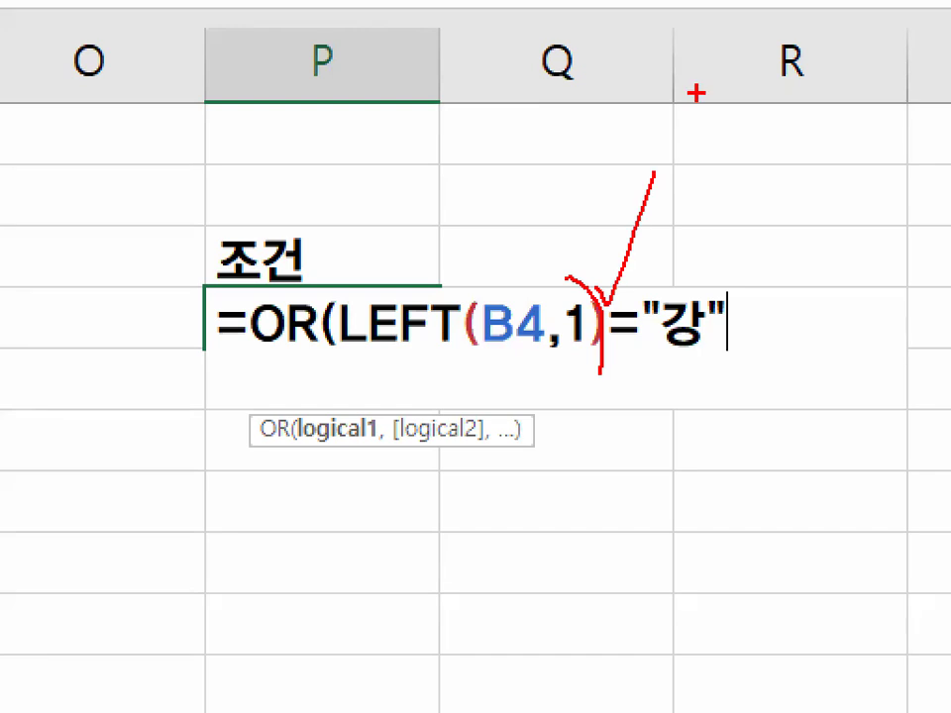
{"action": "left_click_drag", "start_coordinate": [762, 315], "coordinate": [728, 349]}
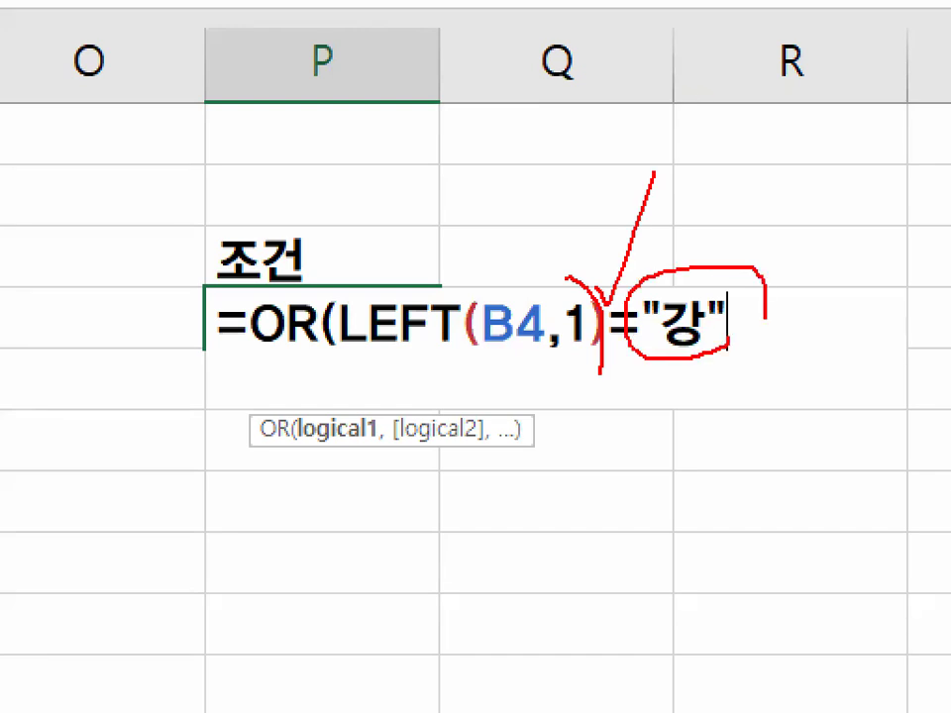
{"action": "key", "text": "Escape"}
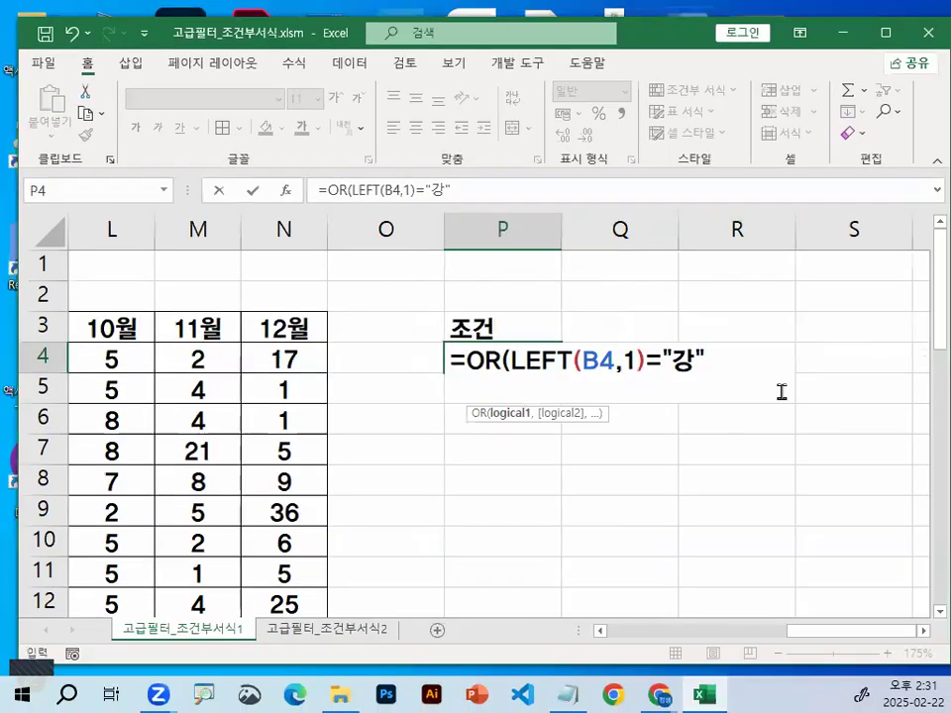
Add a LEN function as the second OR condition in P4, referencing the 지점명 cell B4 as its text
{"action": "type", "text": ","}
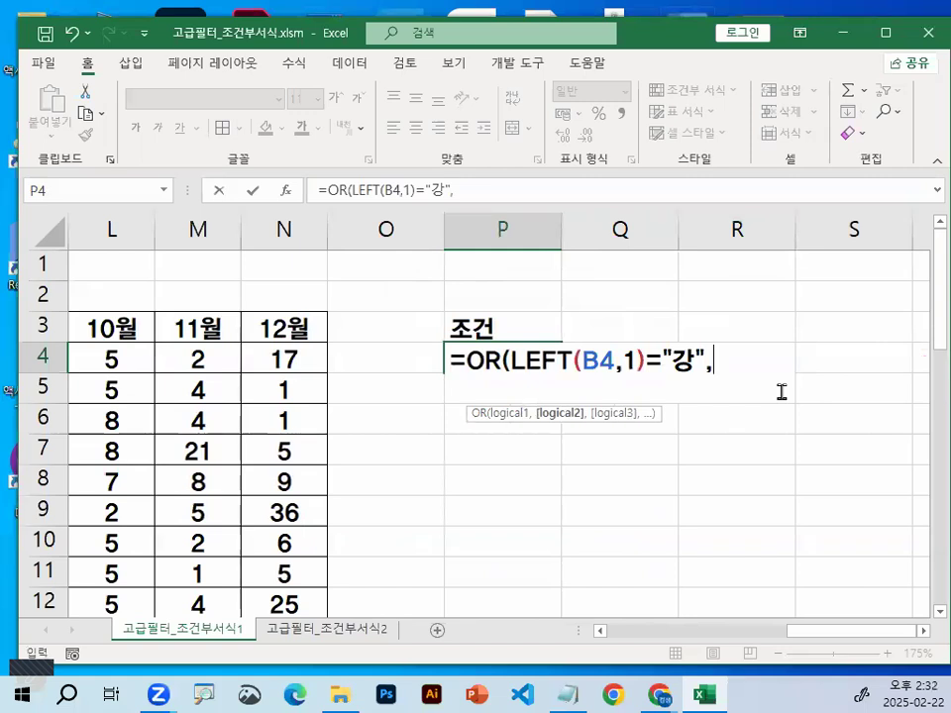
{"action": "type", "text": "LEN"}
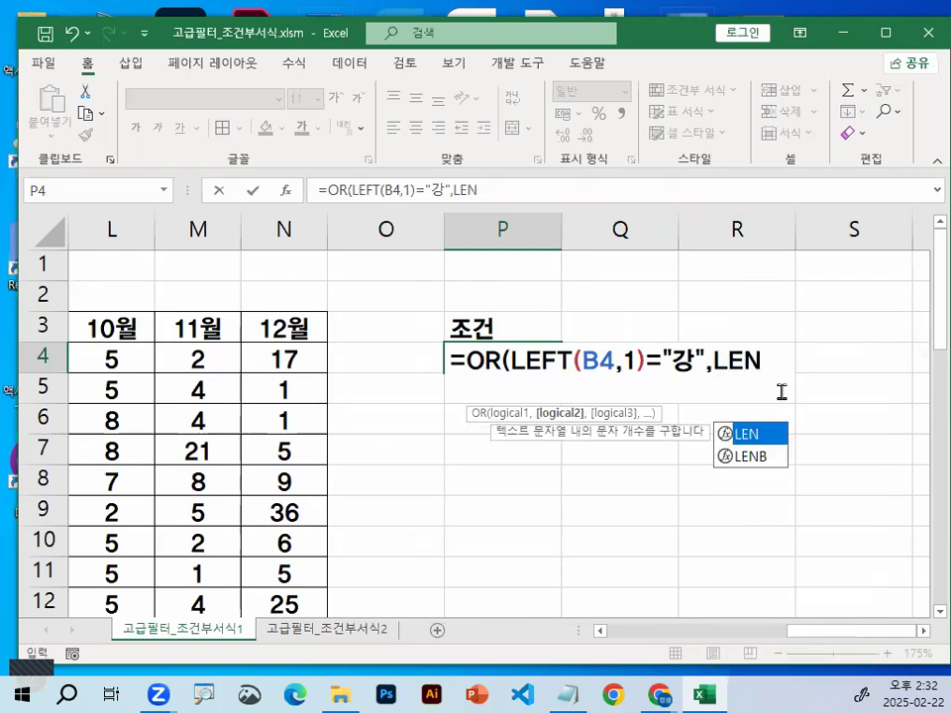
{"action": "type", "text": "("}
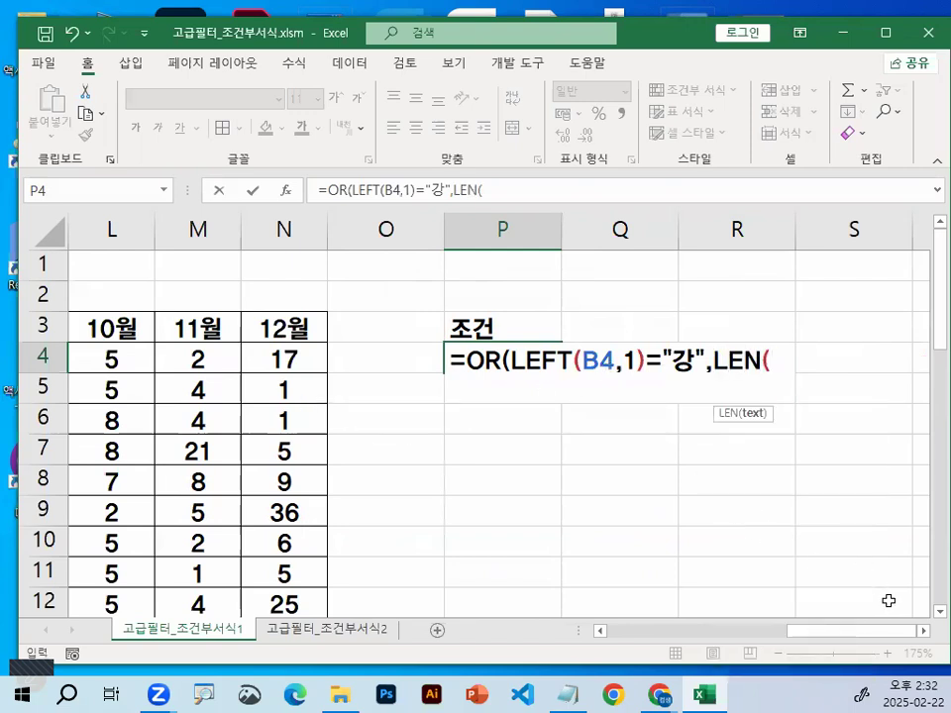
{"action": "left_click_drag", "start_coordinate": [883, 633], "coordinate": [702, 632]}
{"action": "left_click", "coordinate": [167, 369]}
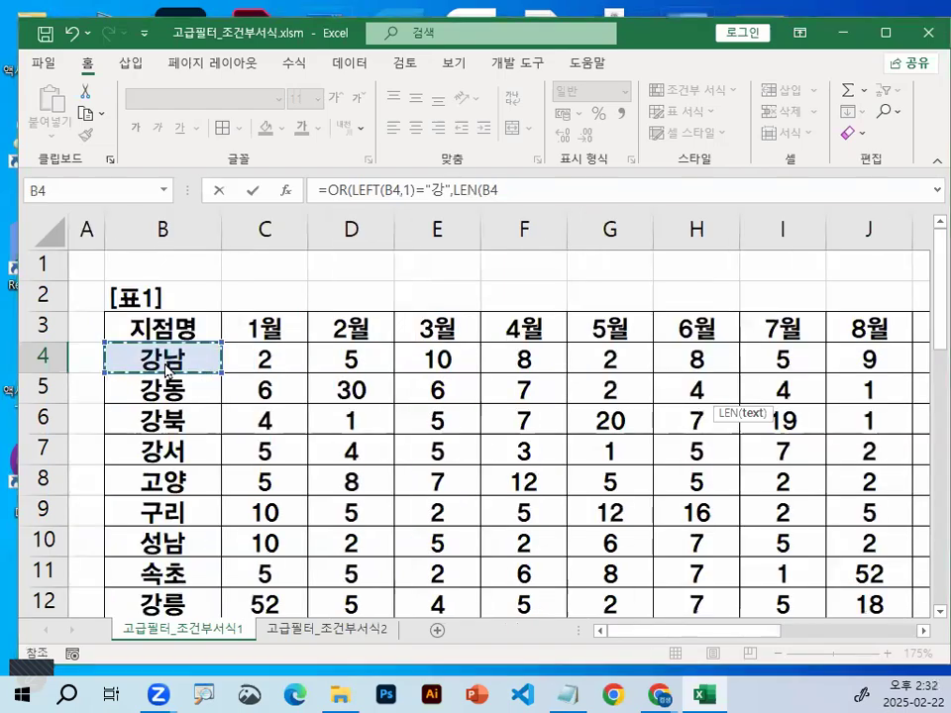
{"action": "left_click_drag", "start_coordinate": [166, 359], "coordinate": [196, 369]}
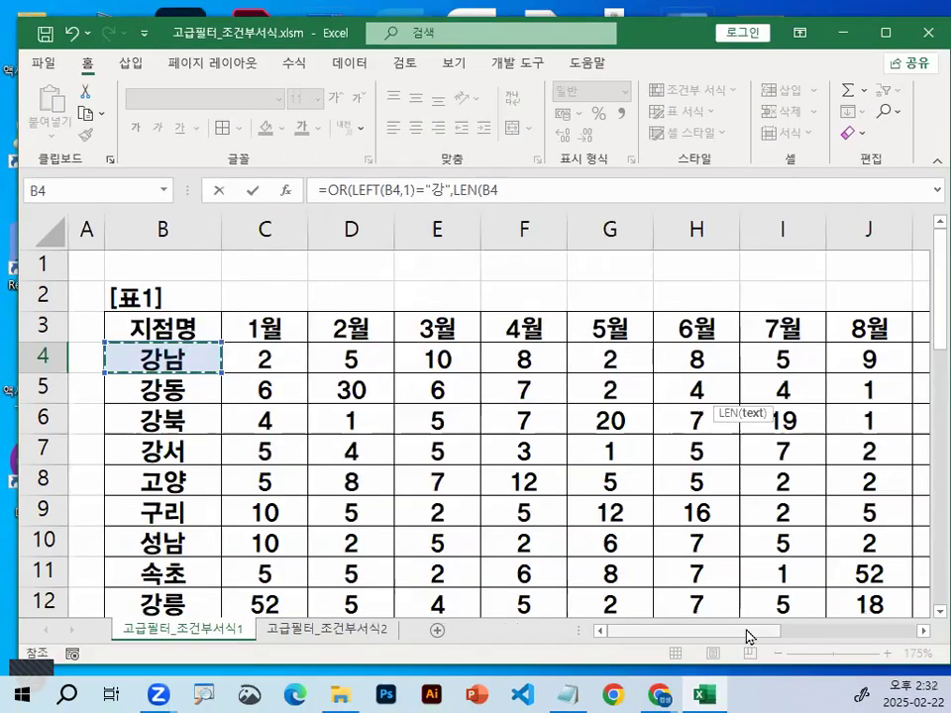
{"action": "left_click_drag", "start_coordinate": [747, 632], "coordinate": [895, 634]}
{"action": "left_click", "coordinate": [923, 631]}
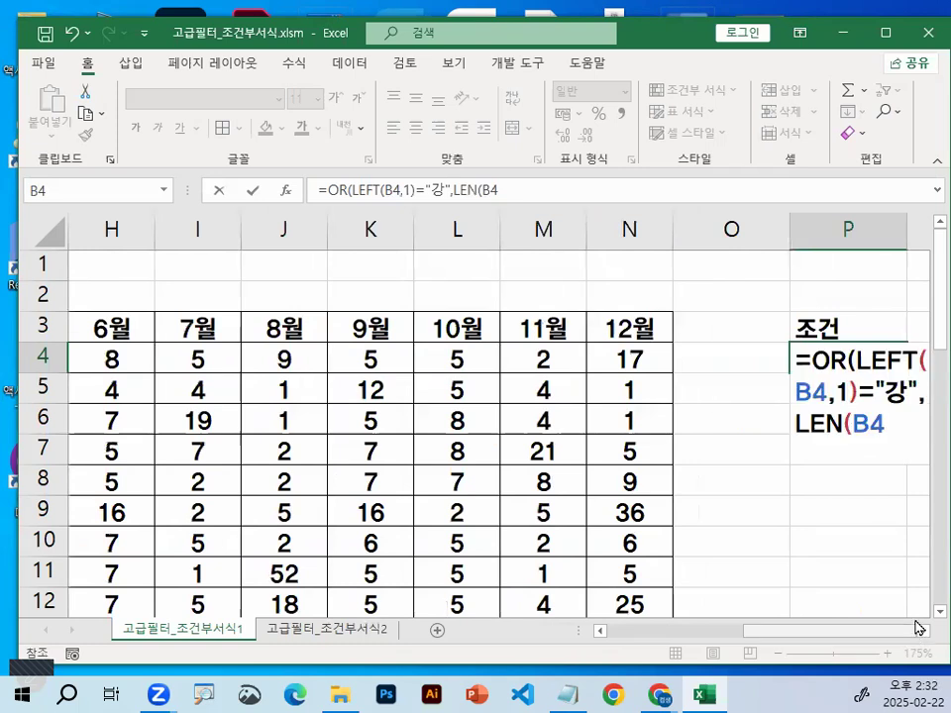
{"action": "left_click", "coordinate": [923, 631]}
{"action": "left_click", "coordinate": [924, 631]}
{"action": "left_click", "coordinate": [924, 631]}
{"action": "left_click", "coordinate": [923, 631]}
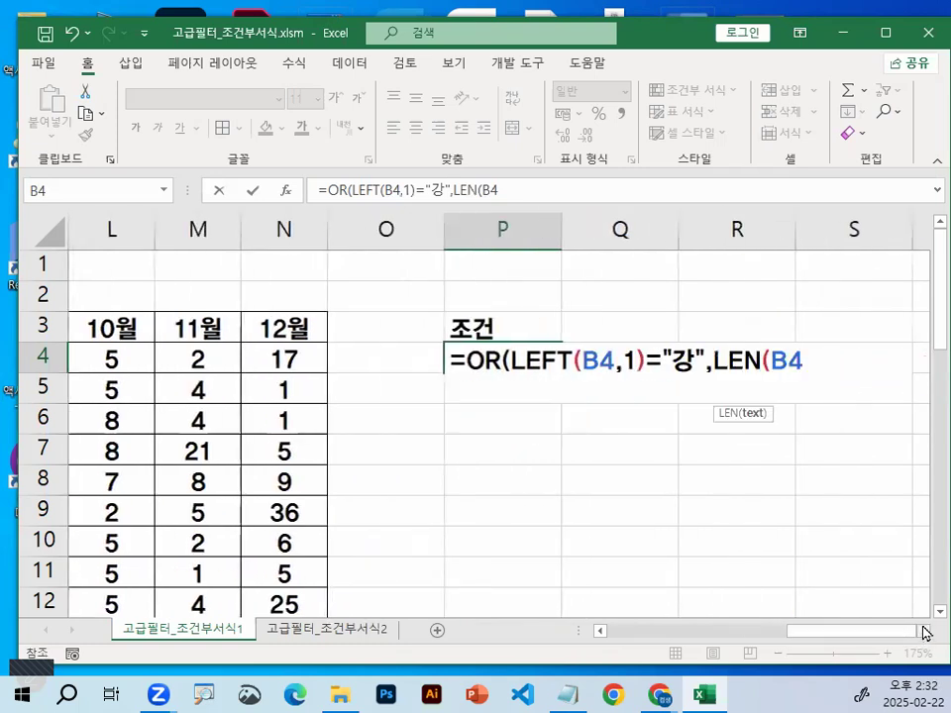
Compare LEN(B4) with 3, close the OR function and commit the formula =OR(LEFT(B4,1)="강",LEN(B4)=3) in P4
{"action": "type", "text": ")"}
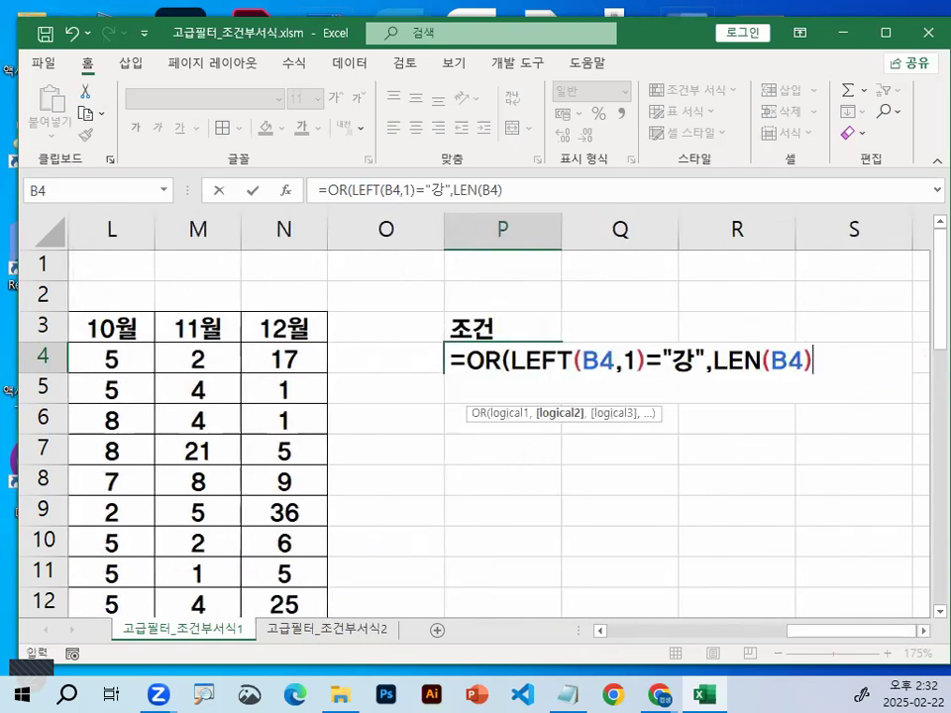
{"action": "type", "text": "=3"}
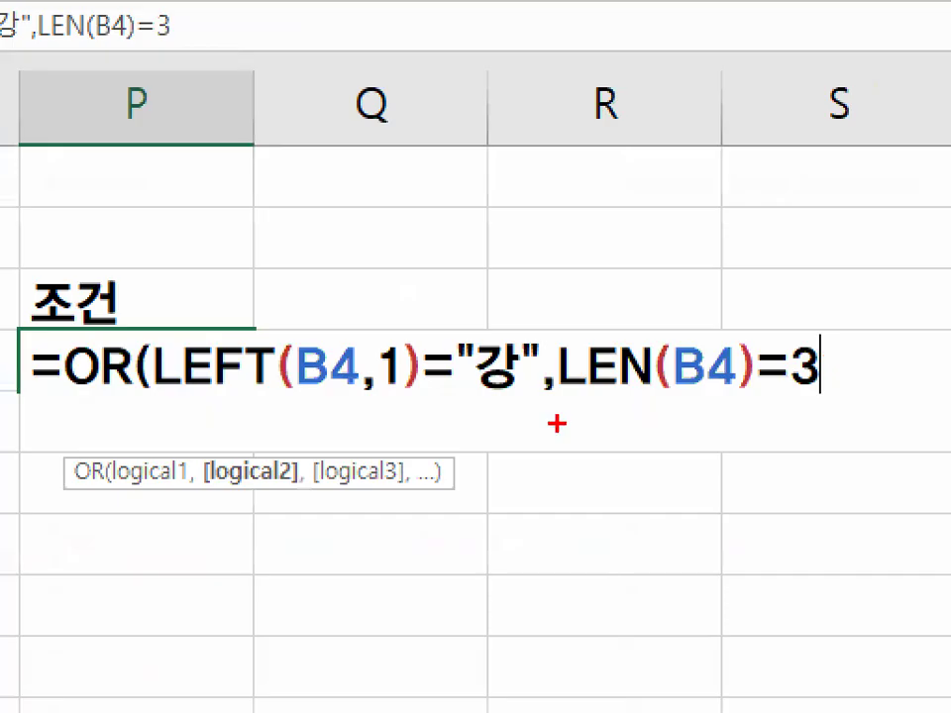
{"action": "left_click_drag", "start_coordinate": [568, 401], "coordinate": [844, 400]}
{"action": "left_click_drag", "start_coordinate": [168, 400], "coordinate": [499, 398]}
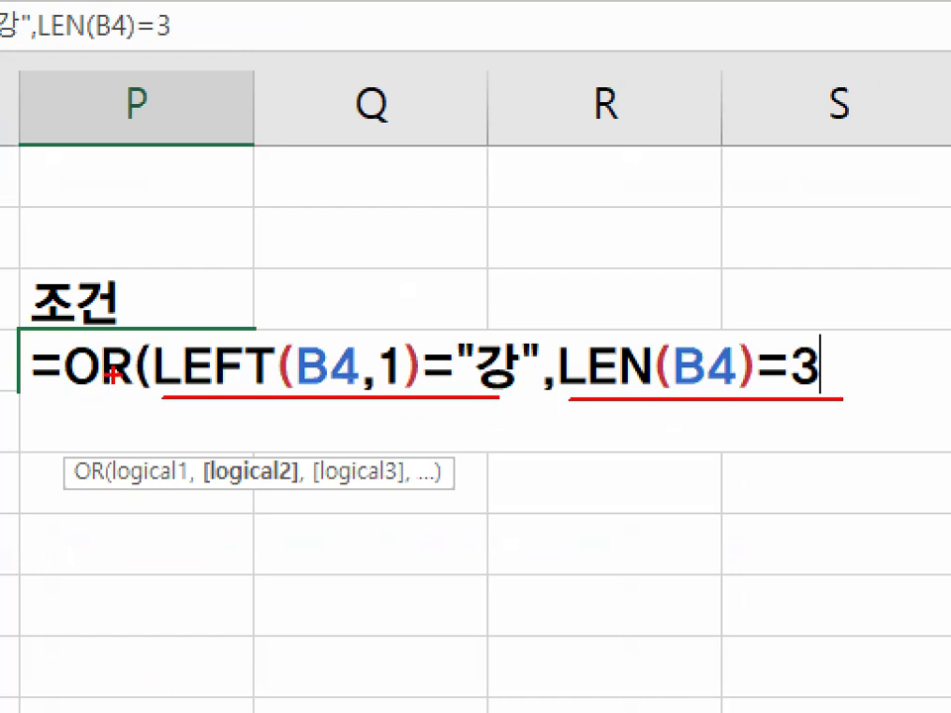
{"action": "left_click_drag", "start_coordinate": [174, 313], "coordinate": [149, 433]}
{"action": "mouse_move", "coordinate": [785, 299]}
{"action": "left_mouse_down"}
{"action": "mouse_move", "coordinate": [826, 311]}
{"action": "mouse_move", "coordinate": [811, 448]}
{"action": "left_mouse_up"}
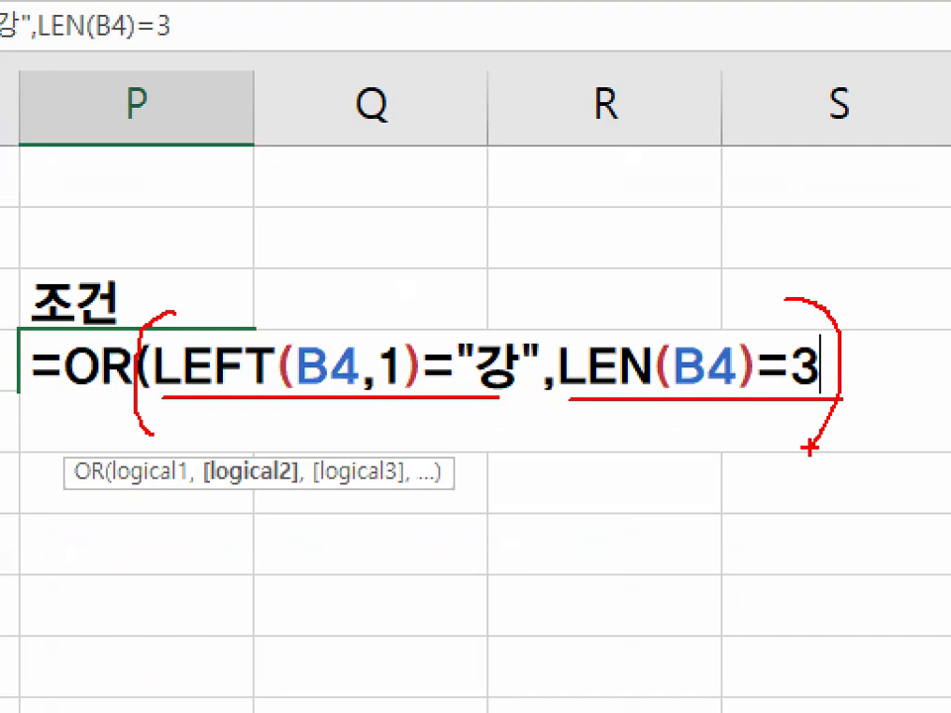
{"action": "key", "text": "Escape"}
{"action": "type", "text": ")"}
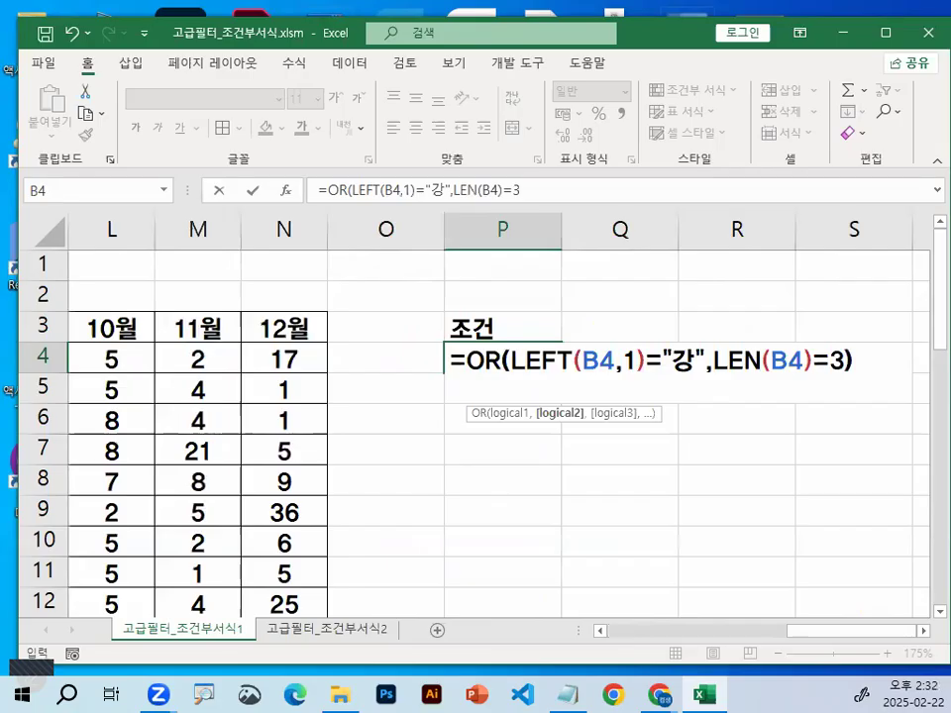
{"action": "key", "text": "ctrl+1"}
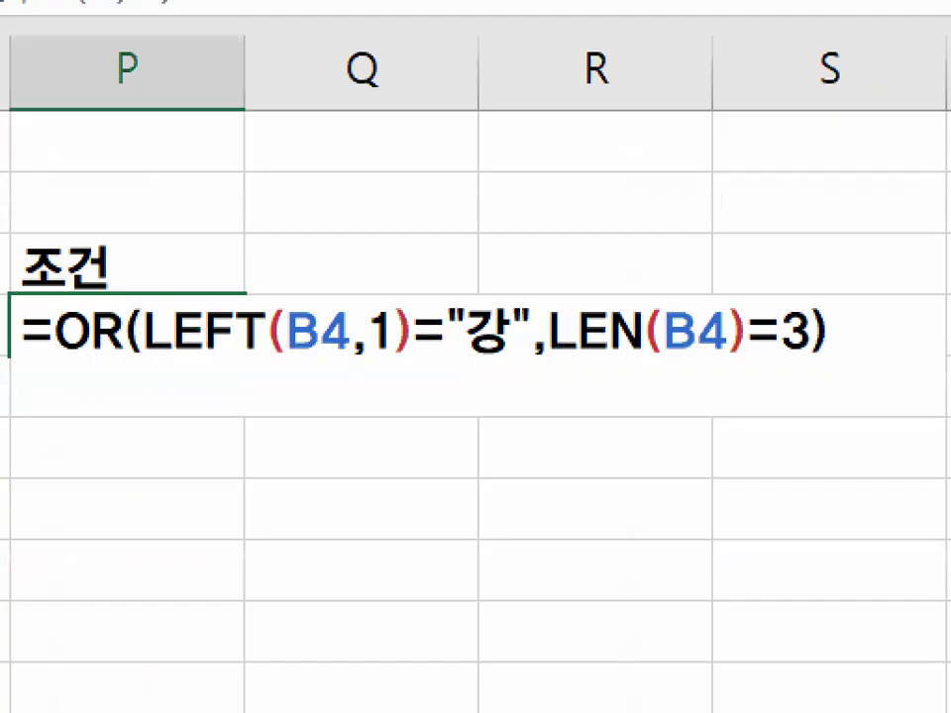
{"action": "left_click_drag", "start_coordinate": [157, 375], "coordinate": [809, 378]}
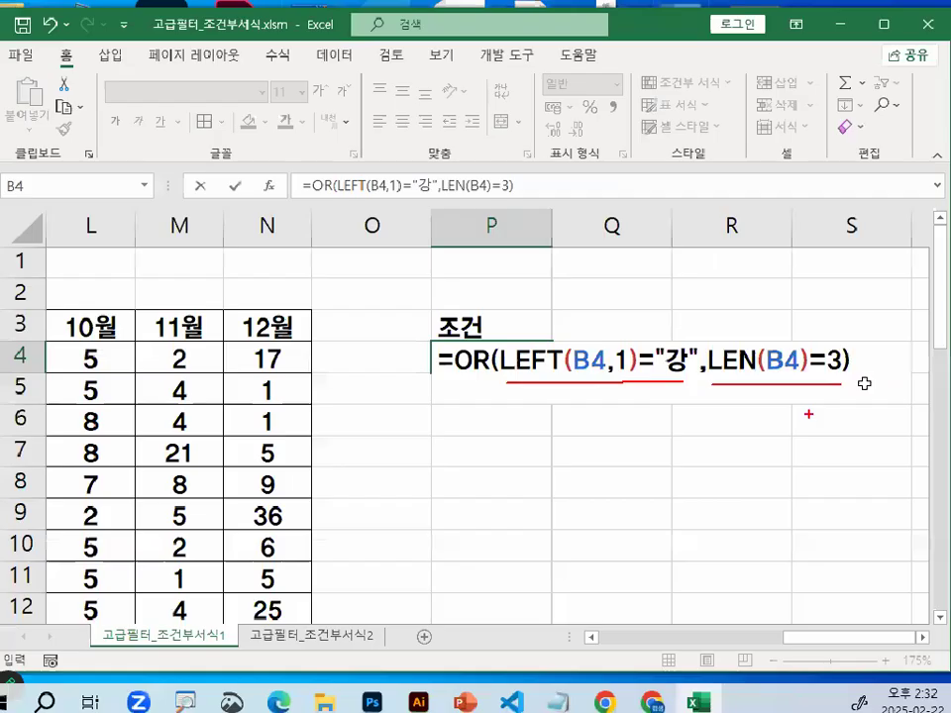
{"action": "key", "text": "Return"}
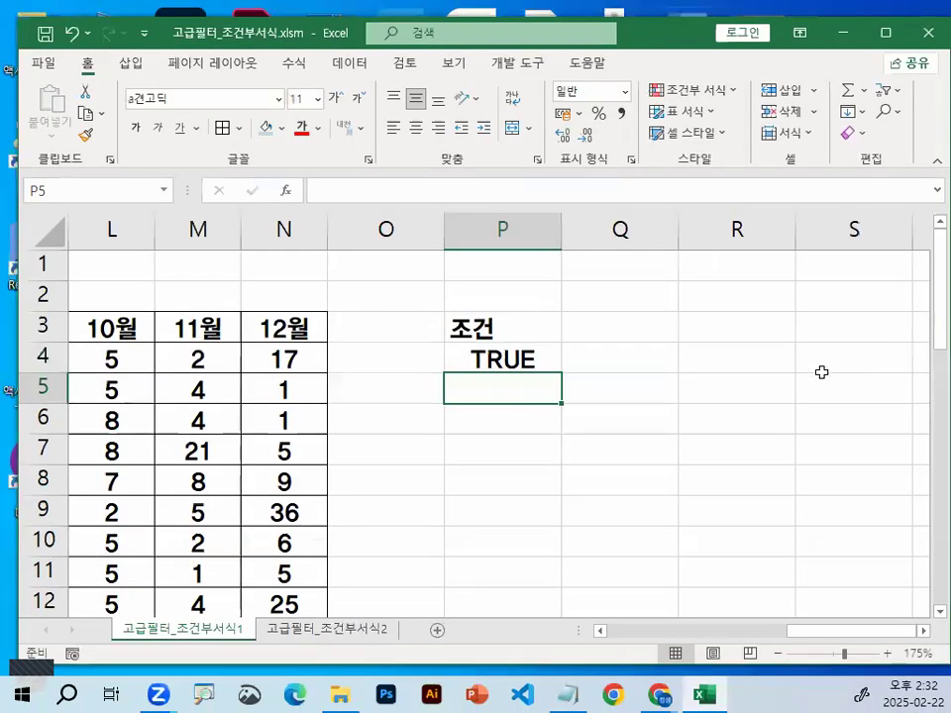
Select the criteria cell P4 to review its OR formula
{"action": "left_click", "coordinate": [213, 356]}
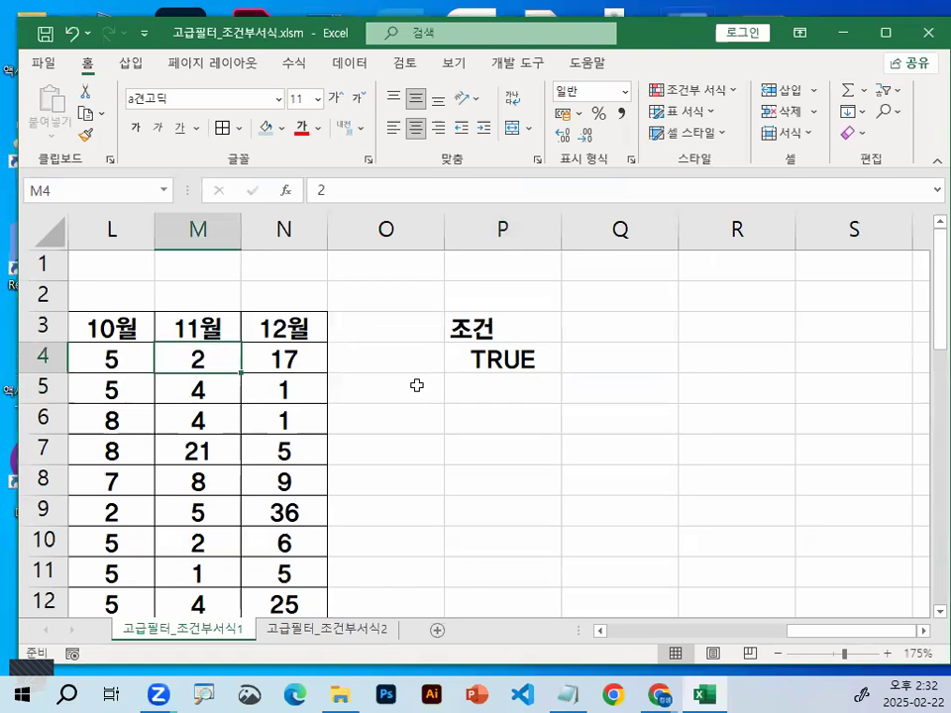
{"action": "key", "text": "Right"}
{"action": "key", "text": "Right"}
{"action": "key", "text": "Right"}
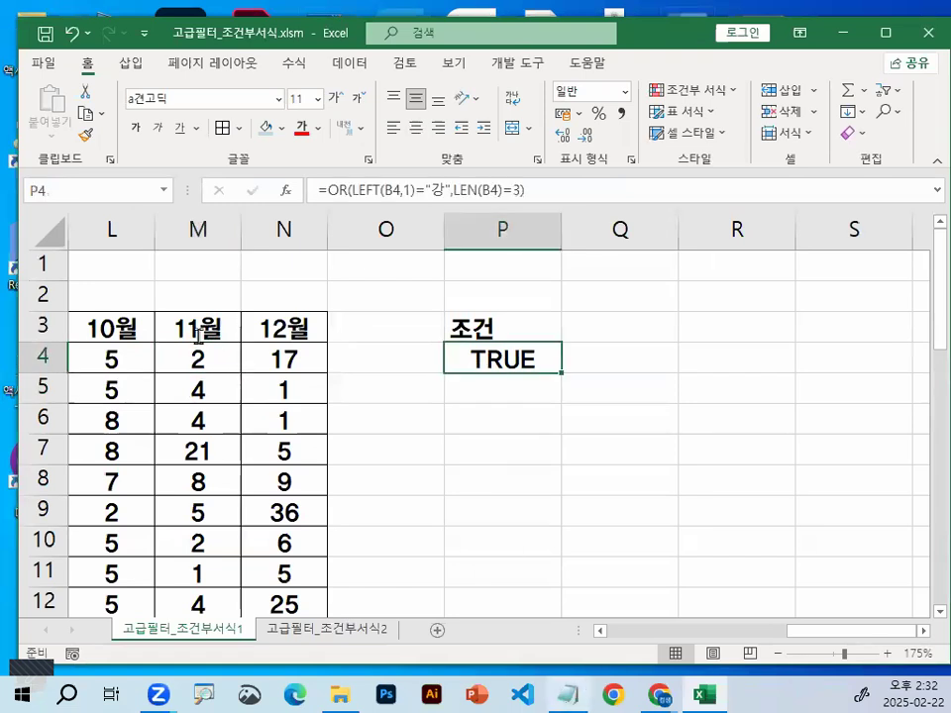
Switch to the Notepad notes, add blank lines below the dashed divider before 출제유형2, and return to the Excel workbook
{"action": "key", "text": "alt+Tab"}
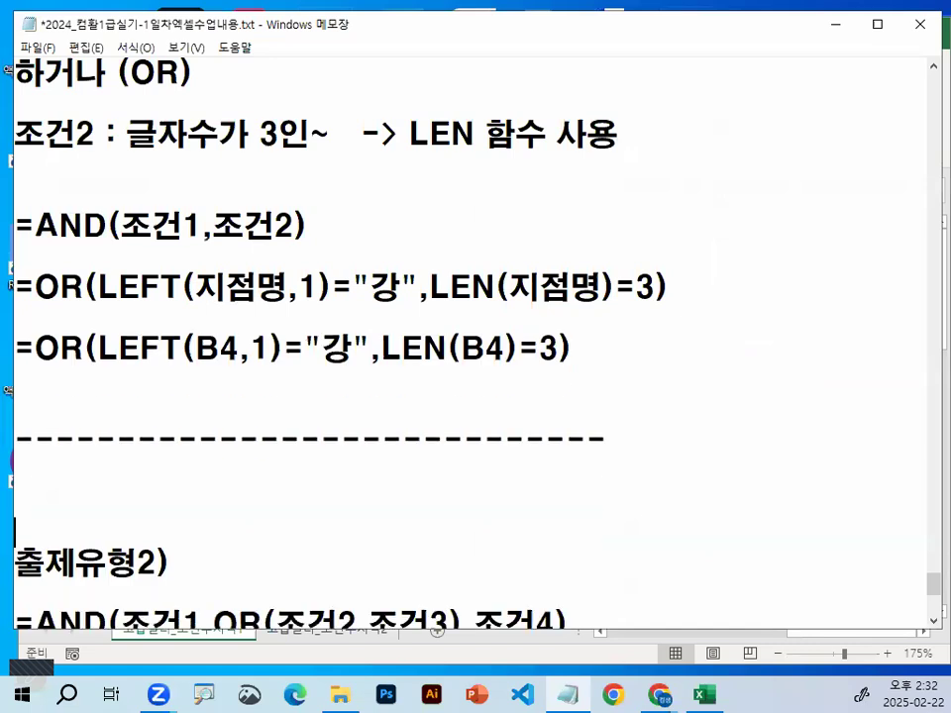
{"action": "key", "text": "Return"}
{"action": "key", "text": "Return"}
{"action": "scroll", "coordinate": [211, 287], "scroll_direction": "up", "scroll_amount": 1}
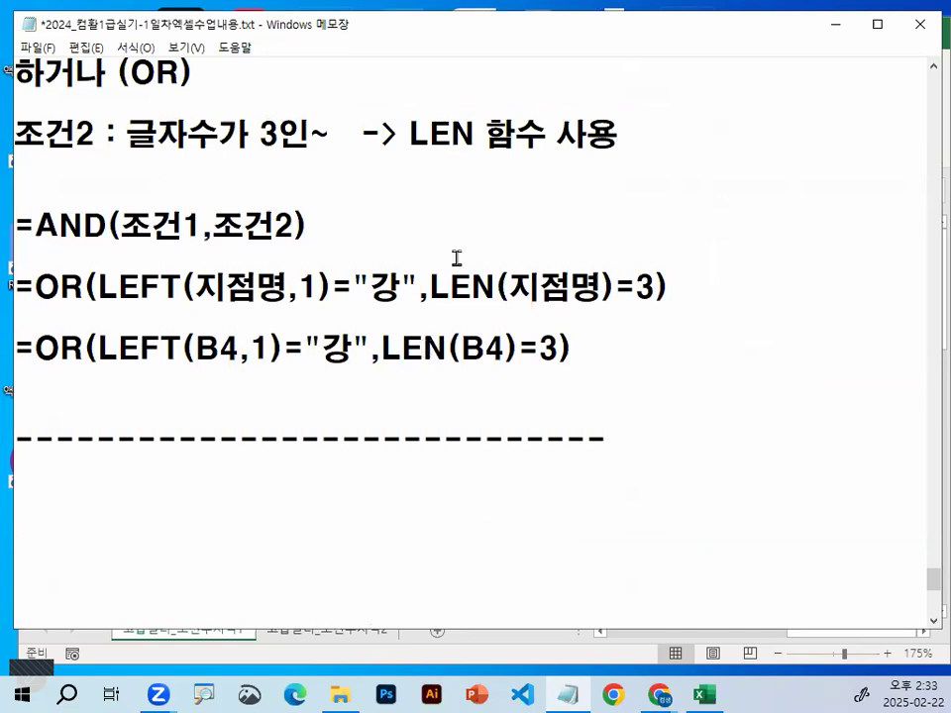
{"action": "left_click", "coordinate": [837, 30]}
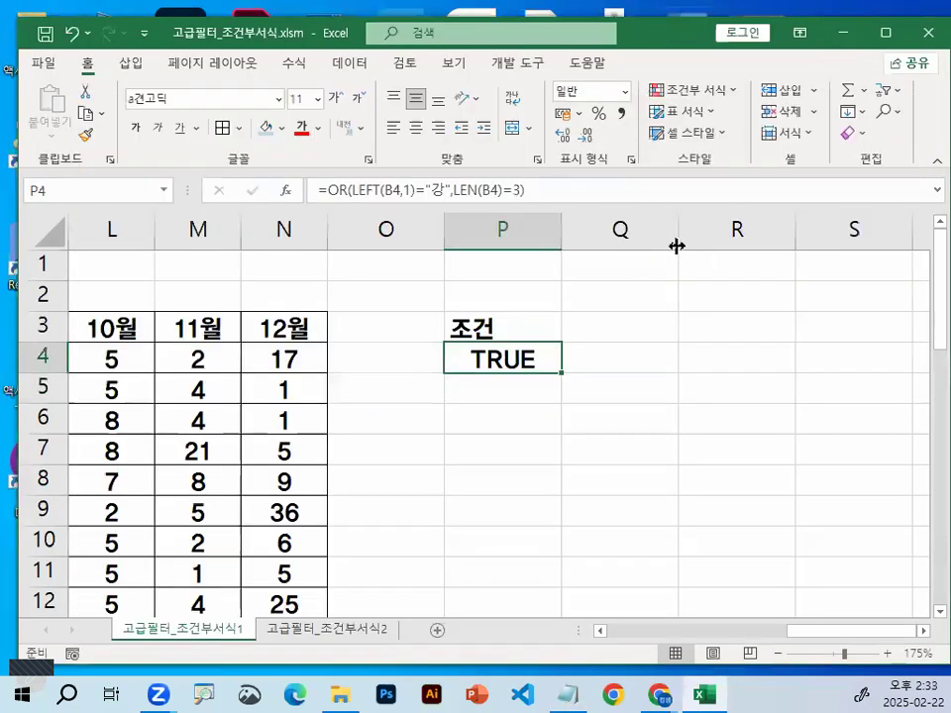
Copy the 지점명 header together with the 9월, 10월, 11월 and 12월 headers of [표1]
{"action": "left_click_drag", "start_coordinate": [872, 637], "coordinate": [610, 654]}
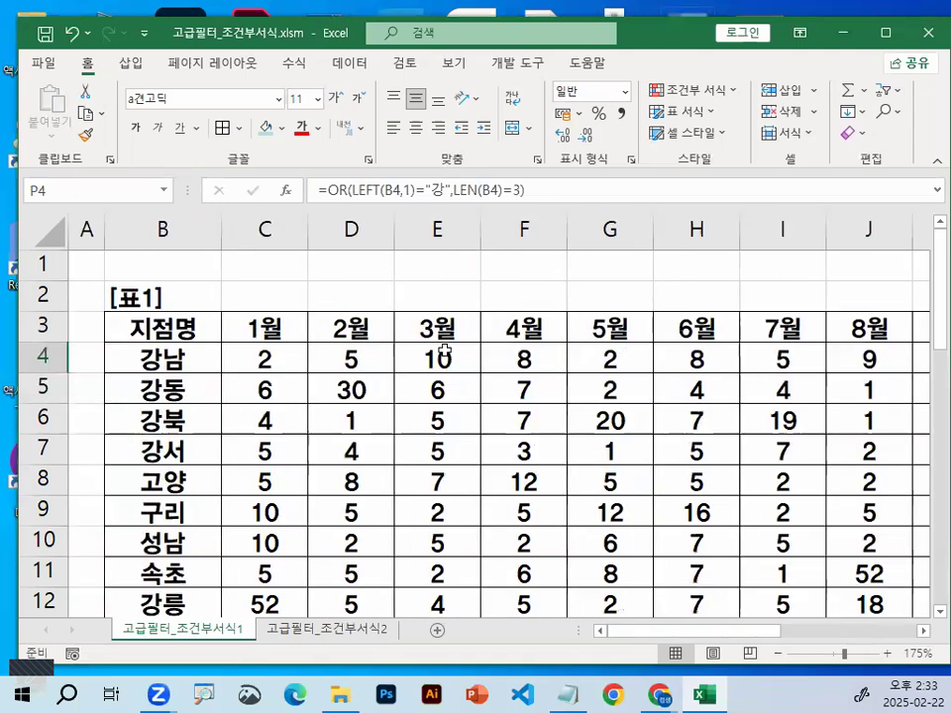
{"action": "left_click", "coordinate": [182, 337]}
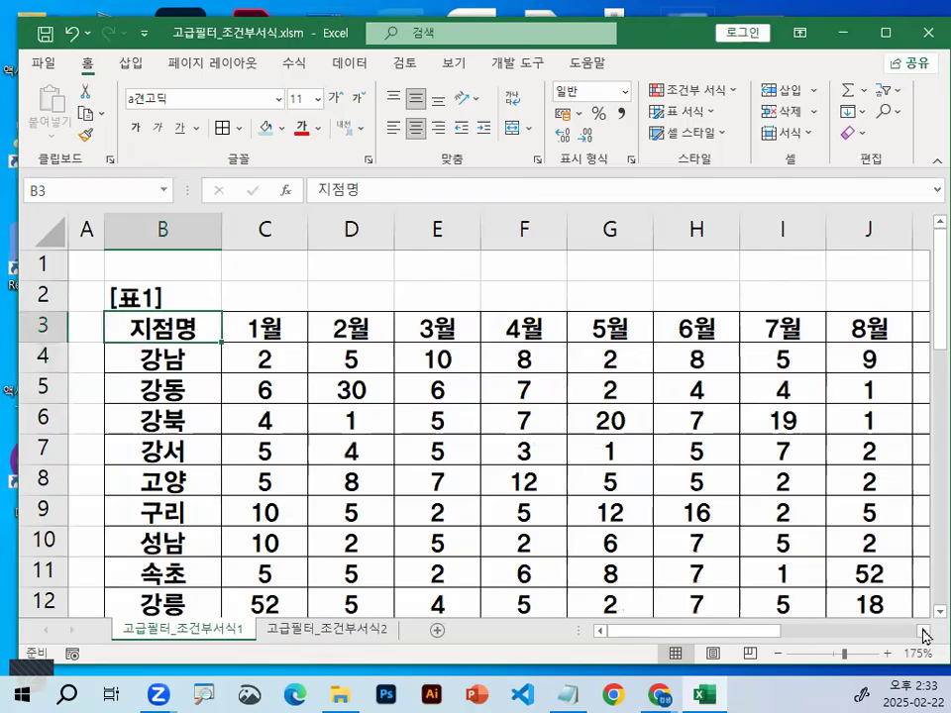
{"action": "scroll", "coordinate": [927, 636], "scroll_direction": "right", "scroll_amount": 2}
{"action": "scroll", "coordinate": [632, 356], "scroll_direction": "right", "scroll_amount": 1}
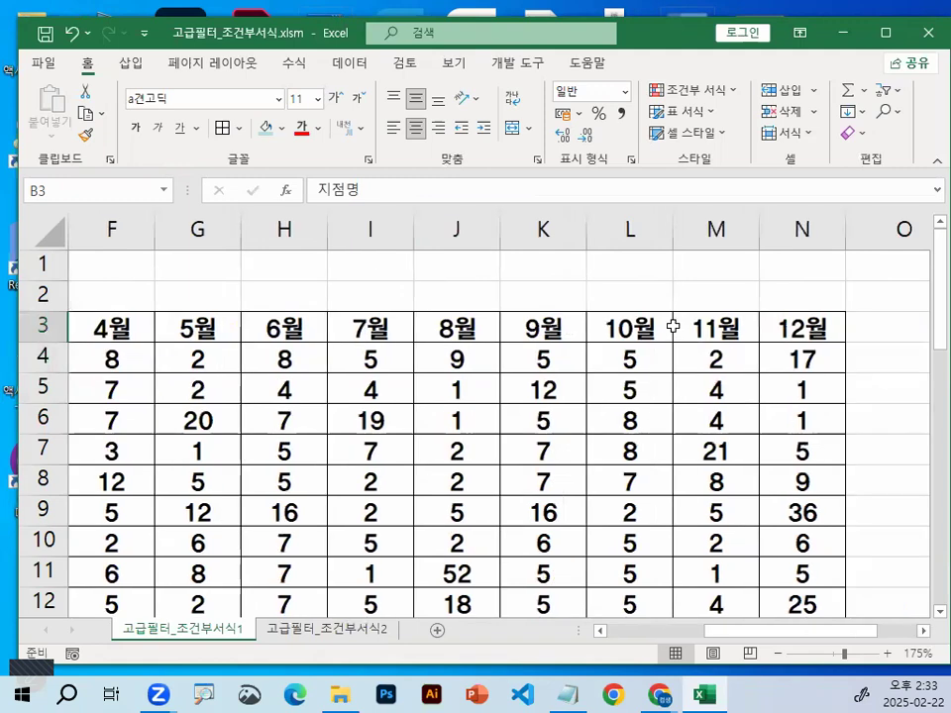
{"action": "left_click_drag", "start_coordinate": [543, 327], "coordinate": [781, 328]}
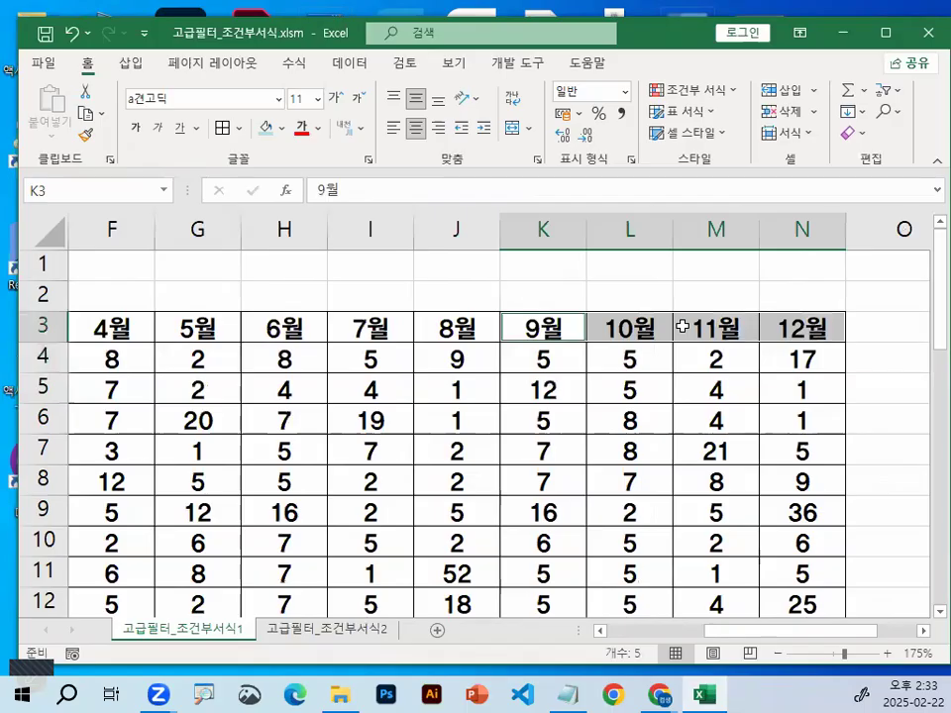
{"action": "key", "text": "ctrl+c"}
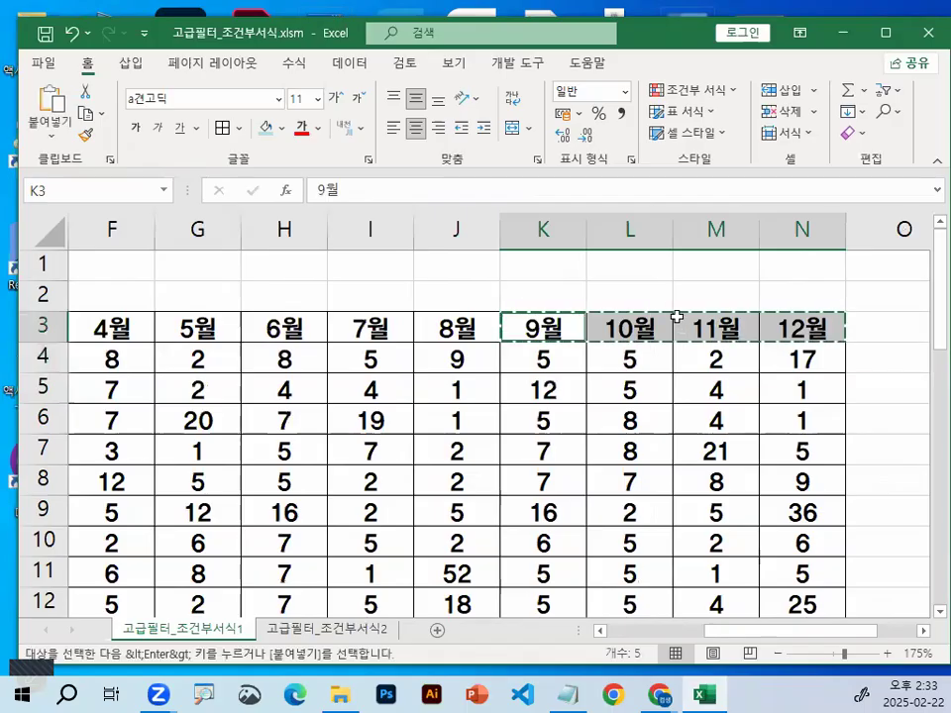
Paste the copied headers into row 6 starting at cell P6, below the 조건 criteria
{"action": "left_click", "coordinate": [924, 631]}
{"action": "left_click", "coordinate": [924, 632]}
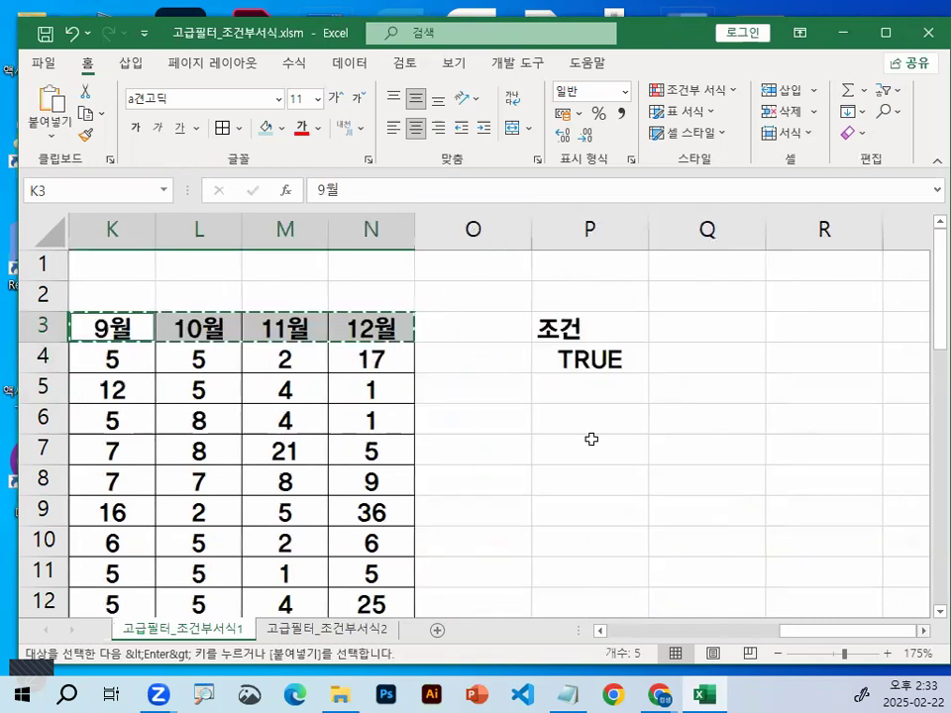
{"action": "left_click", "coordinate": [587, 424]}
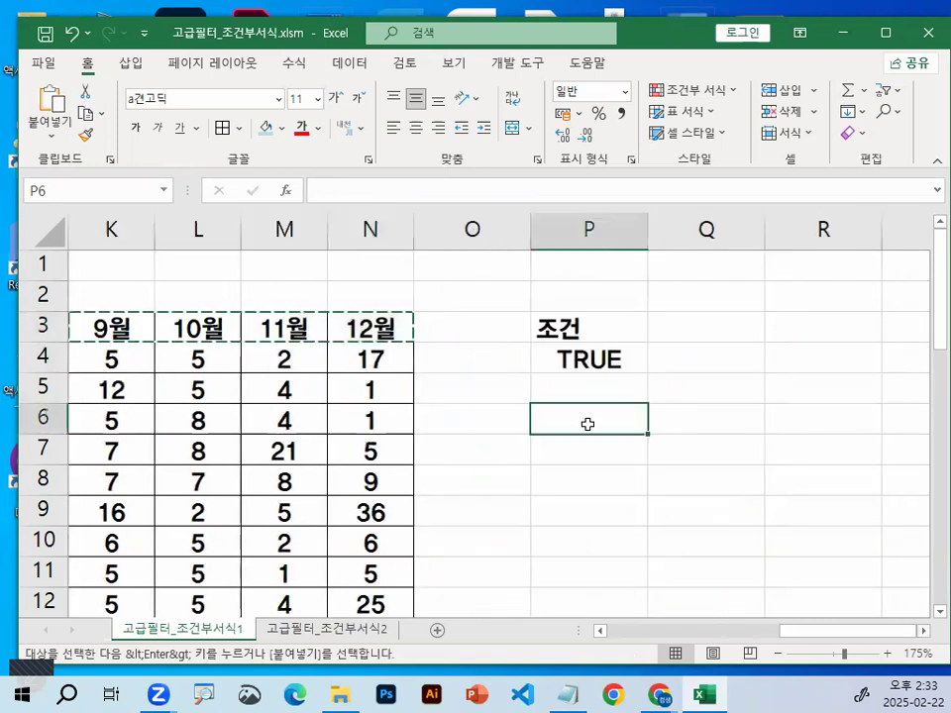
{"action": "key", "text": "Return"}
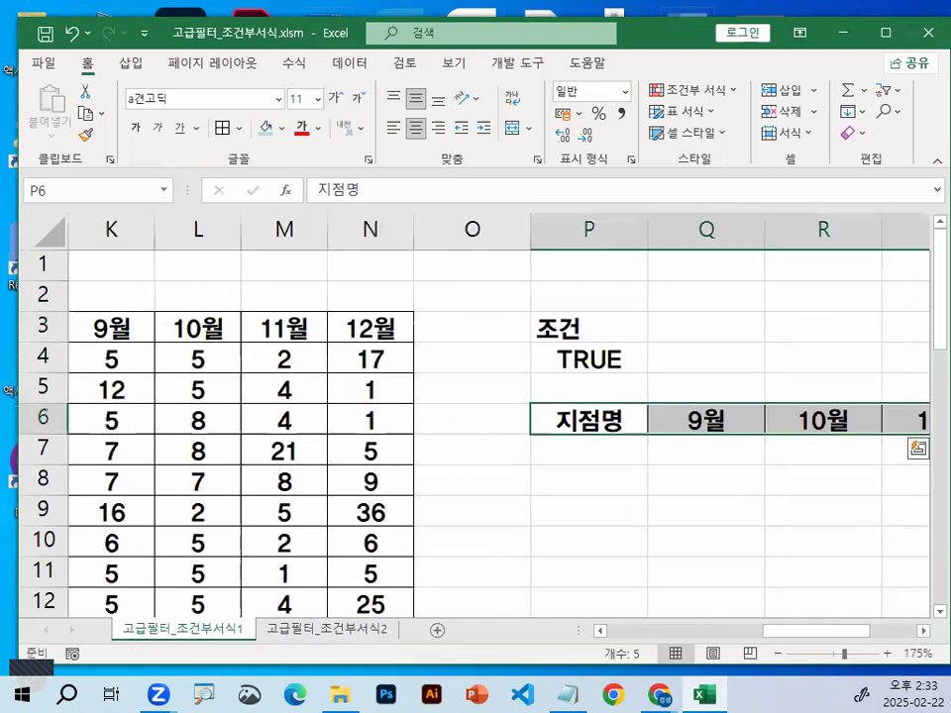
{"action": "left_click", "coordinate": [924, 631]}
{"action": "left_click_drag", "start_coordinate": [387, 475], "coordinate": [392, 475]}
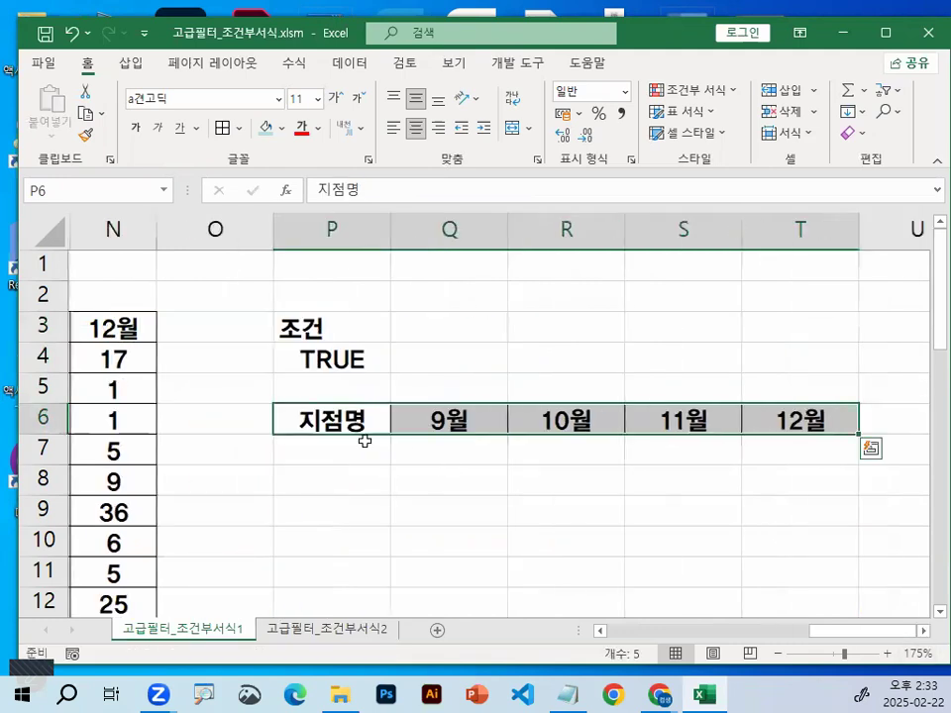
{"action": "left_click_drag", "start_coordinate": [330, 420], "coordinate": [793, 422]}
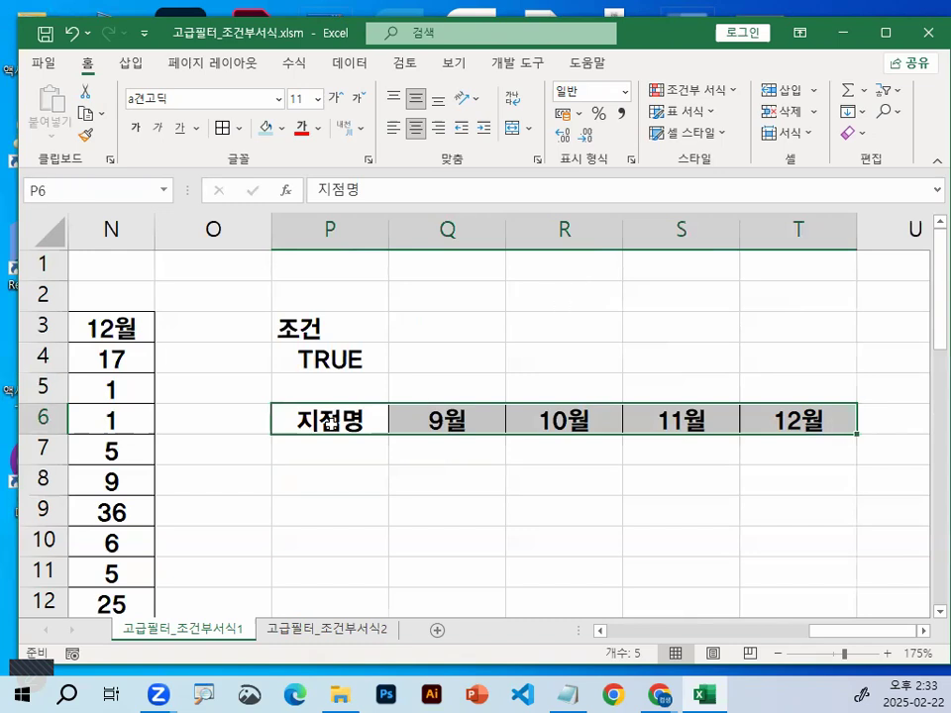
{"action": "left_click", "coordinate": [330, 510]}
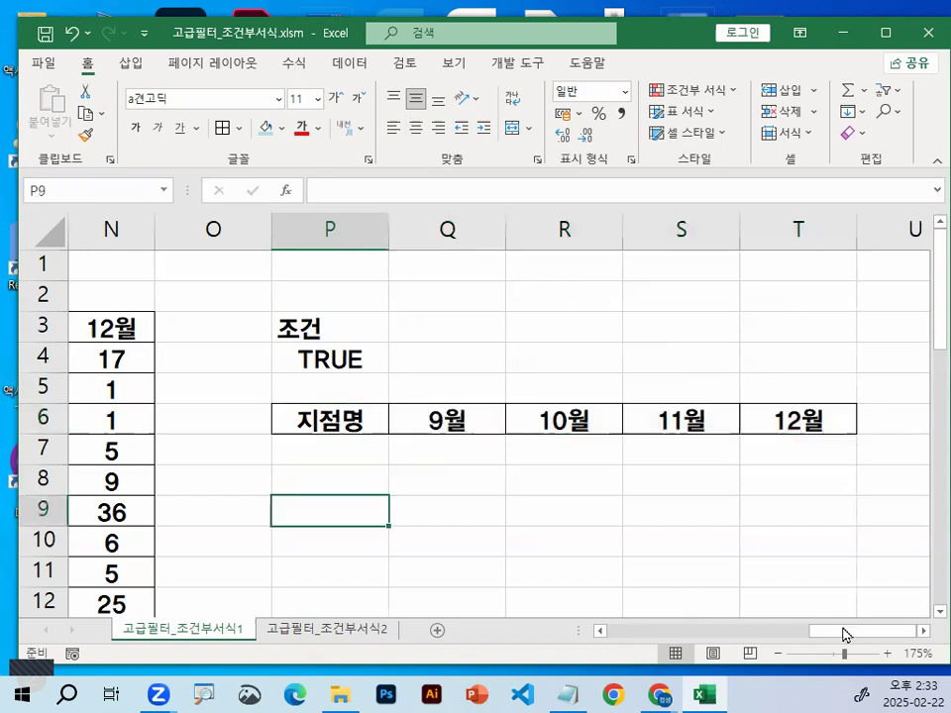
Open the Advanced Filter from cell J5 for the list range B3:N28 and set the result to 다른 장소에 복사
{"action": "left_click", "coordinate": [756, 635]}
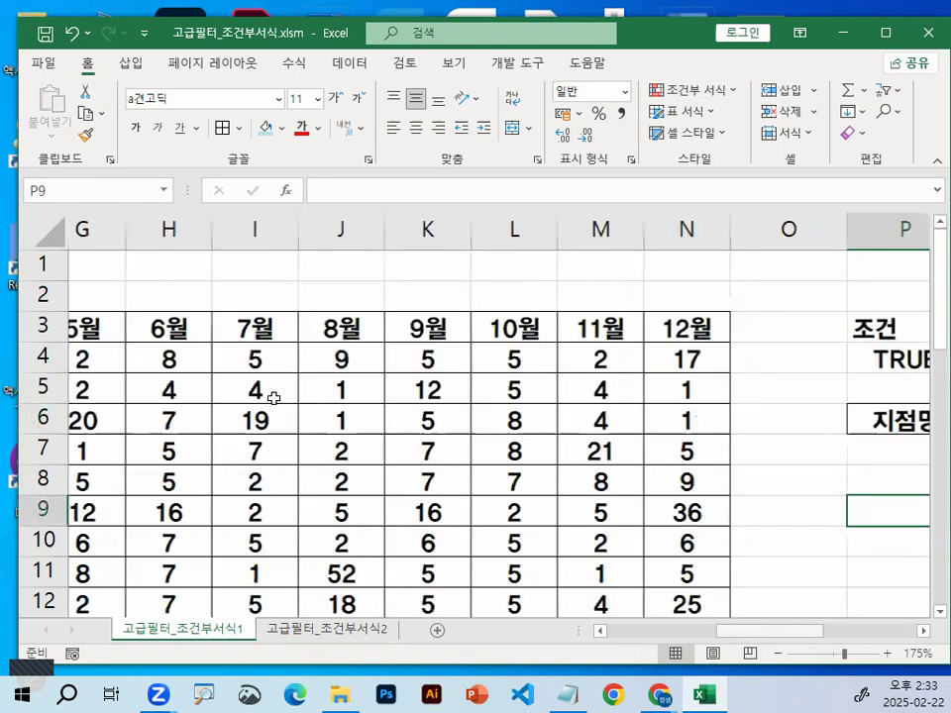
{"action": "left_click", "coordinate": [273, 398]}
{"action": "key", "text": "ctrl+1"}
{"action": "left_click", "coordinate": [274, 398]}
{"action": "left_click_drag", "start_coordinate": [290, 339], "coordinate": [394, 292]}
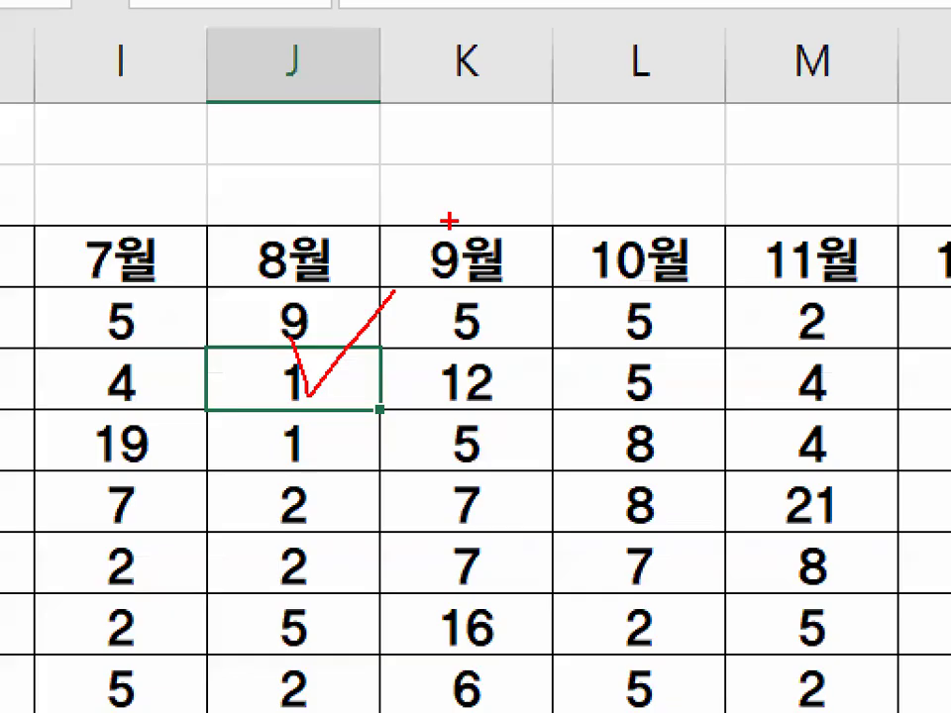
{"action": "key", "text": "Escape"}
{"action": "key", "text": "ctrl+1"}
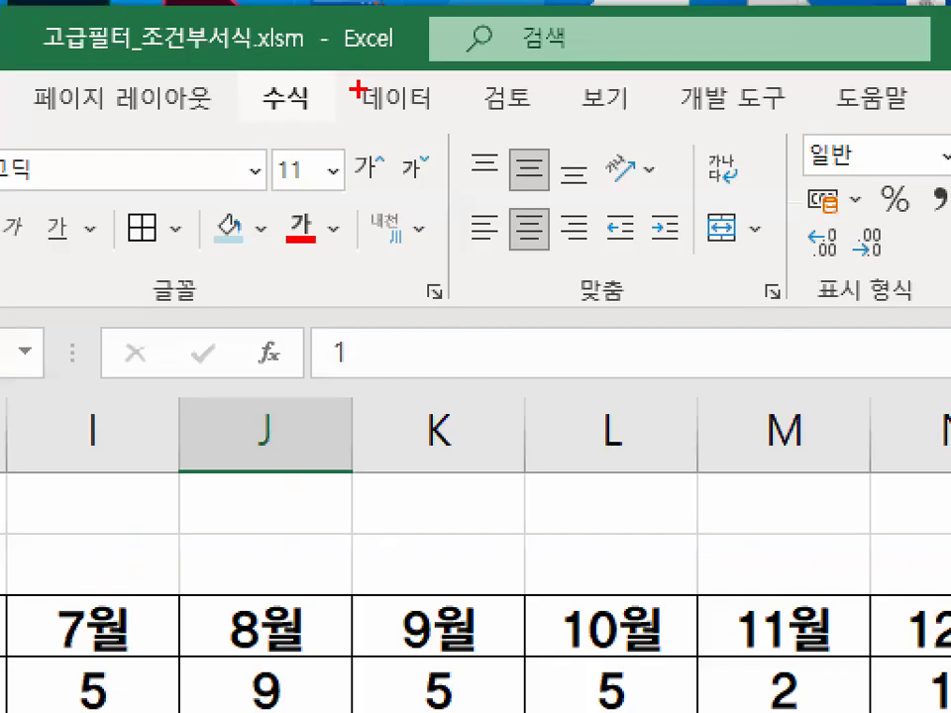
{"action": "left_click_drag", "start_coordinate": [359, 89], "coordinate": [468, 121]}
{"action": "key", "text": "Escape"}
{"action": "left_click", "coordinate": [350, 68]}
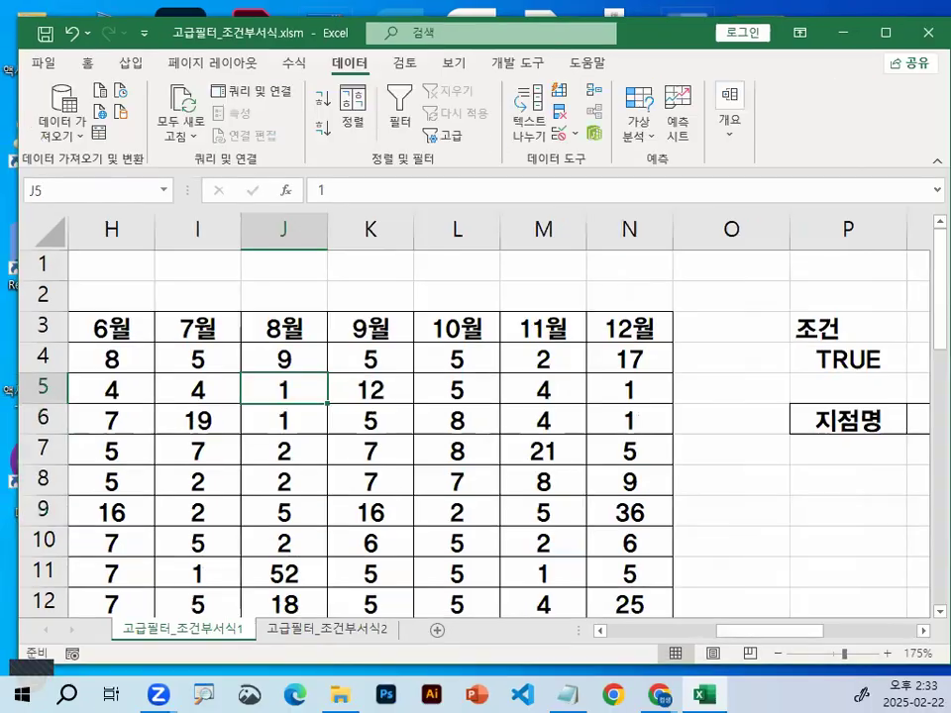
{"action": "key", "text": "ctrl+1"}
{"action": "left_click_drag", "start_coordinate": [230, 172], "coordinate": [380, 181]}
{"action": "left_click_drag", "start_coordinate": [226, 176], "coordinate": [349, 181]}
{"action": "left_click_drag", "start_coordinate": [449, 137], "coordinate": [367, 111]}
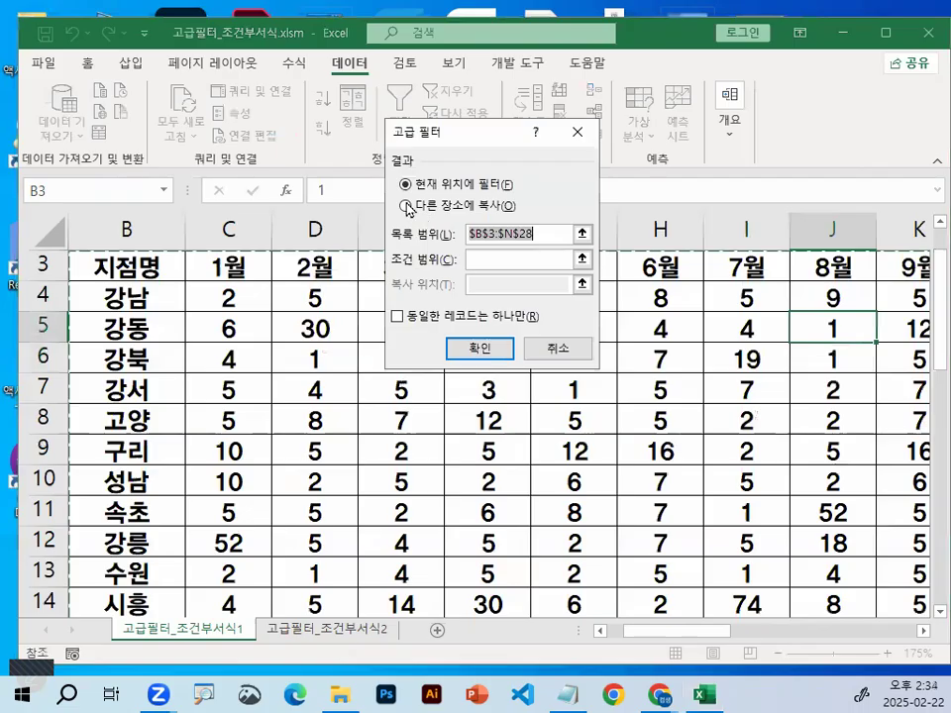
{"action": "left_click", "coordinate": [307, 182]}
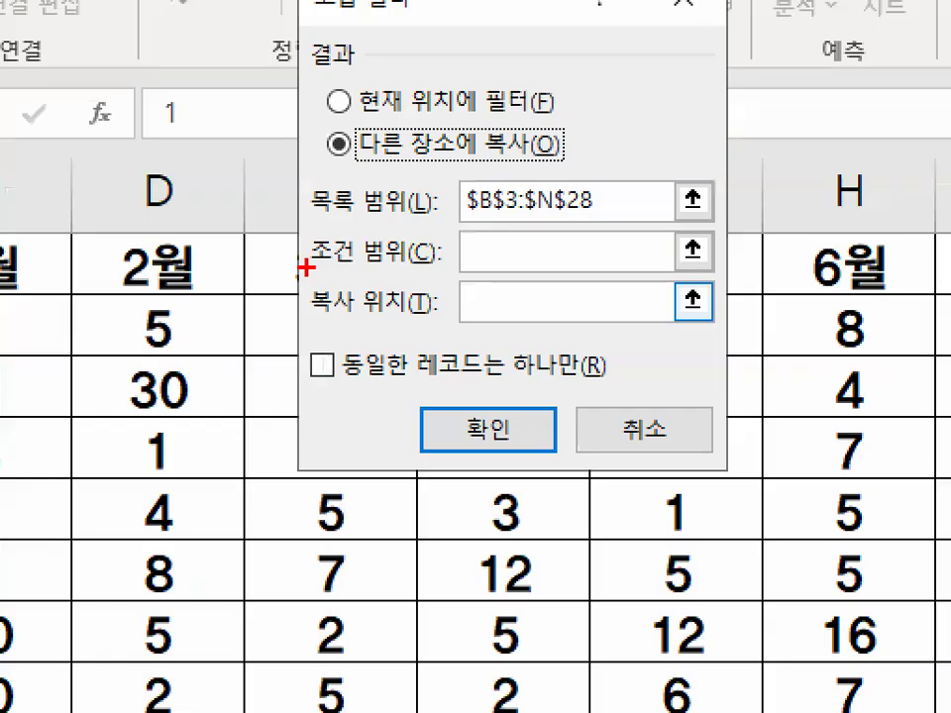
Set the Advanced Filter's 조건 범위 to P3:P4, covering the 조건 header and its OR formula
{"action": "left_click_drag", "start_coordinate": [306, 267], "coordinate": [441, 265]}
{"action": "left_click_drag", "start_coordinate": [447, 250], "coordinate": [500, 201]}
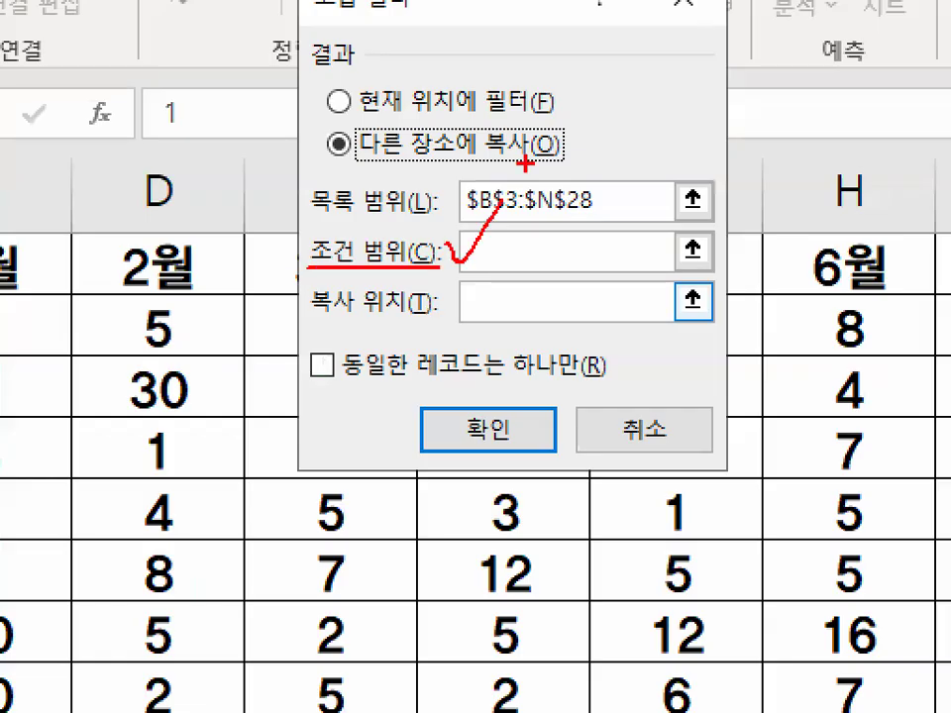
{"action": "left_click", "coordinate": [482, 259]}
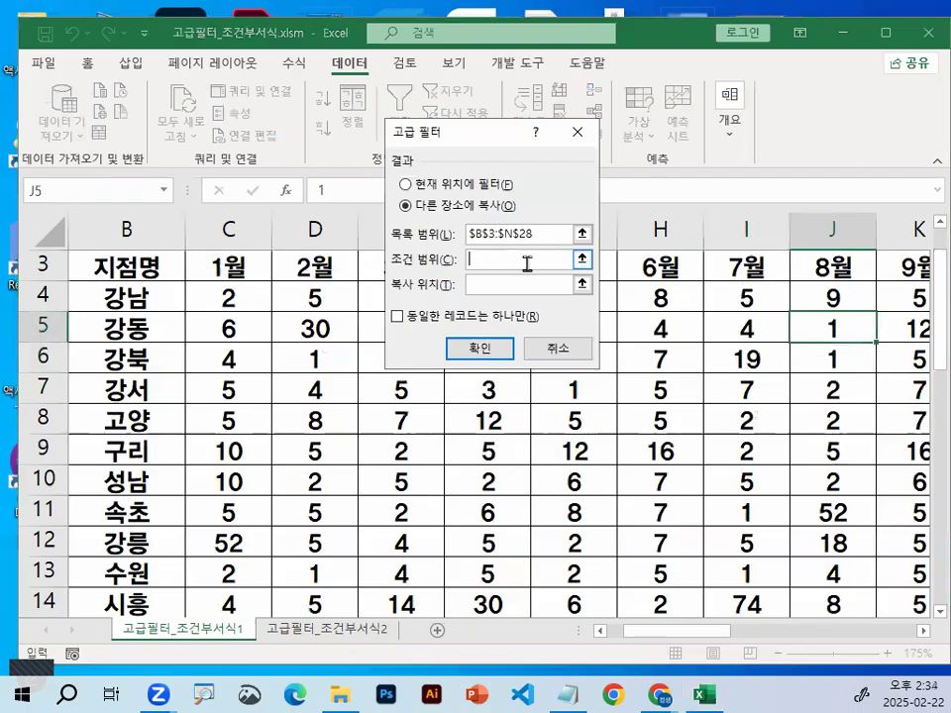
{"action": "left_click", "coordinate": [922, 634]}
{"action": "left_click", "coordinate": [922, 637]}
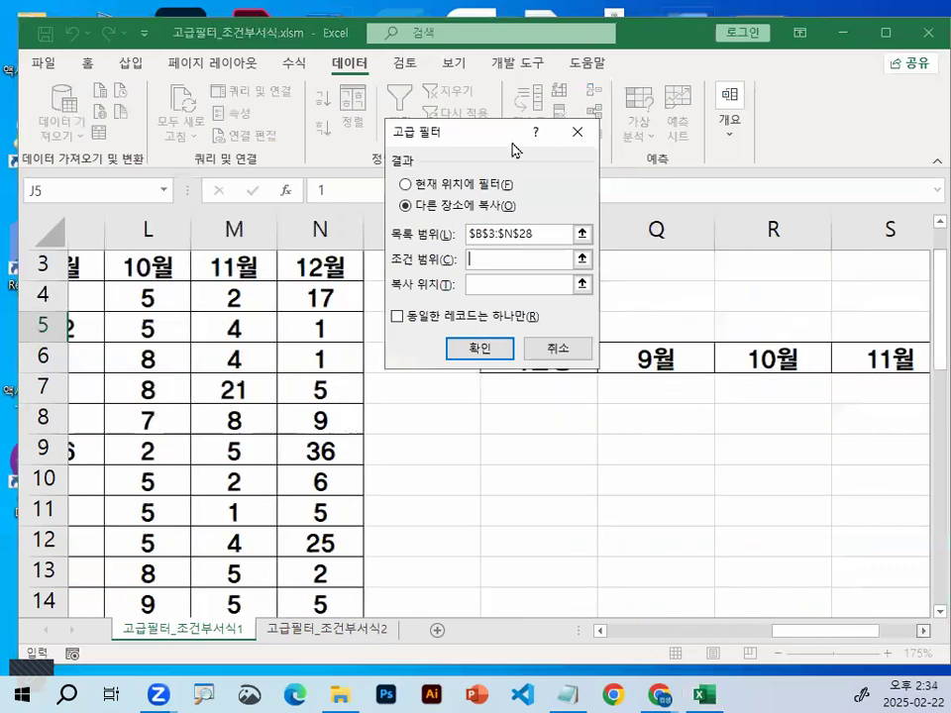
{"action": "left_click_drag", "start_coordinate": [493, 131], "coordinate": [761, 206]}
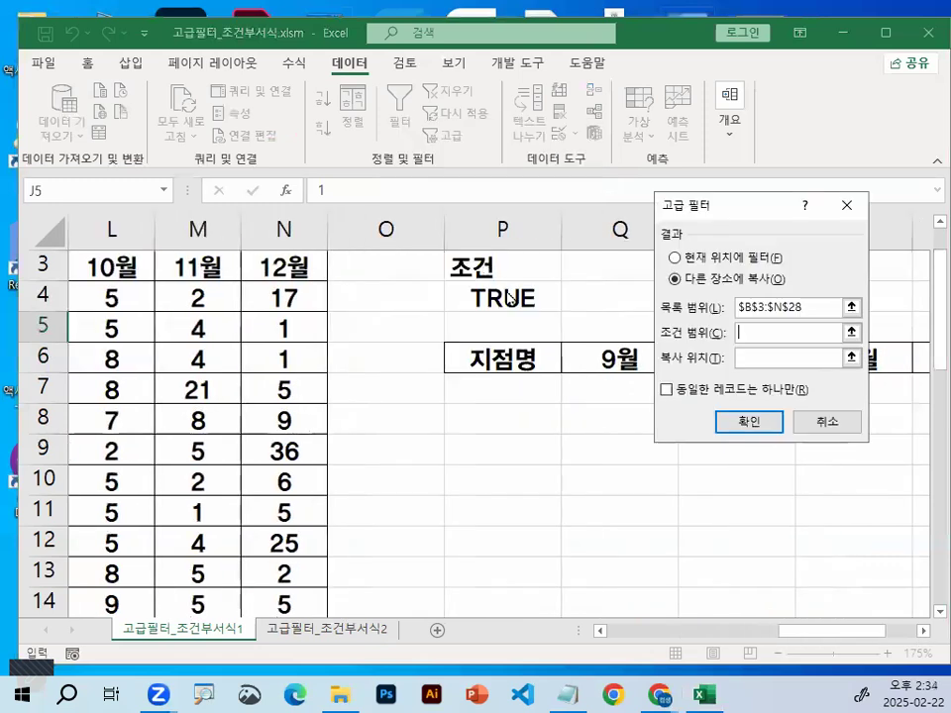
{"action": "left_click_drag", "start_coordinate": [495, 268], "coordinate": [508, 298]}
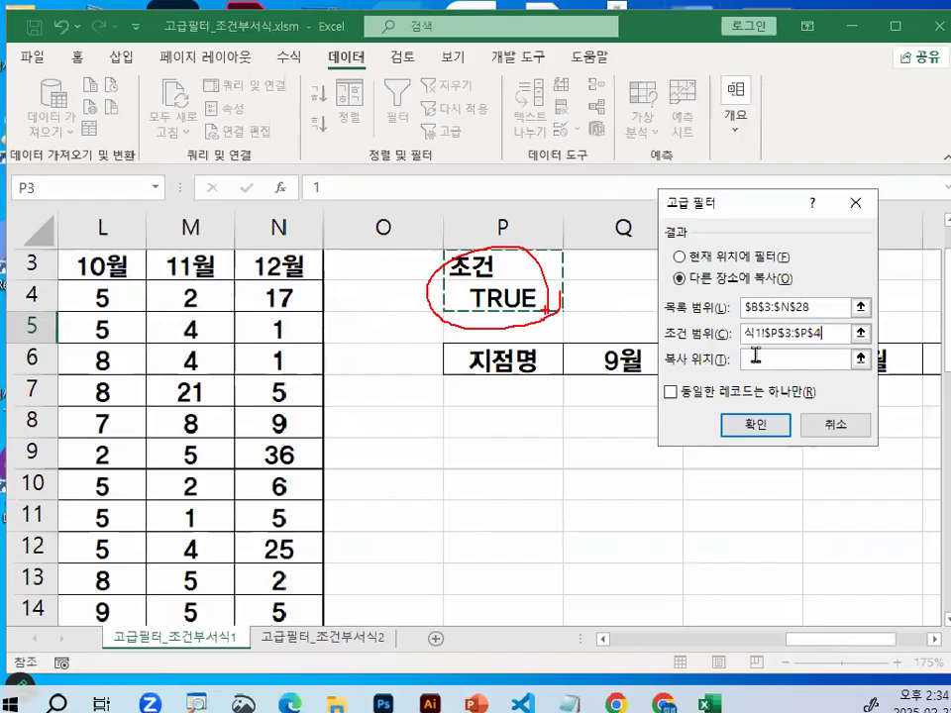
Set the 복사 위치 to the header cells P6:T6 and run the Advanced Filter
{"action": "left_click", "coordinate": [756, 358]}
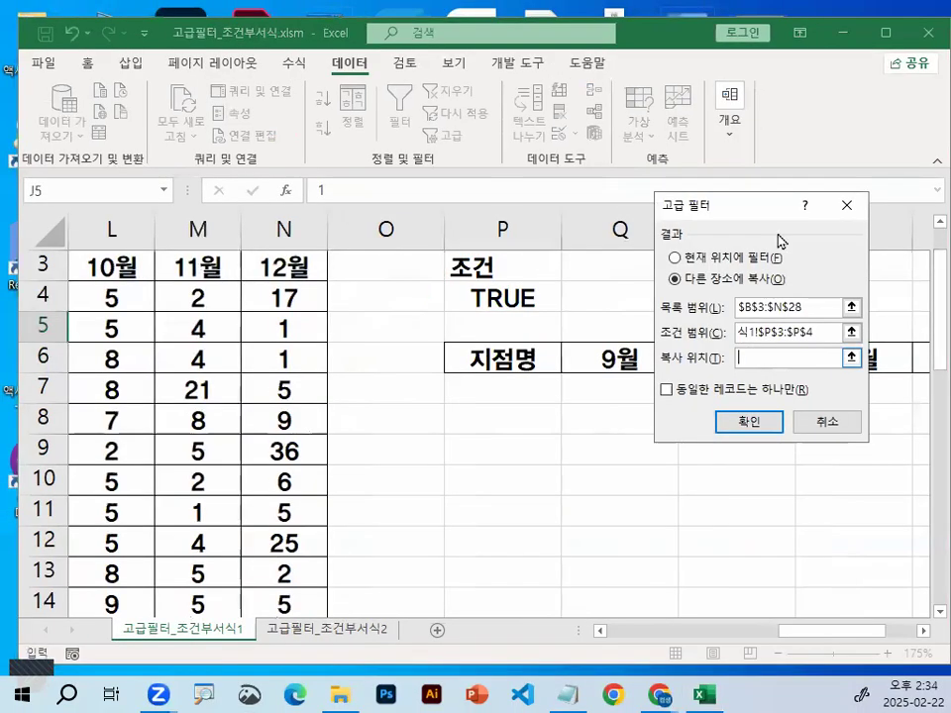
{"action": "left_click", "coordinate": [517, 357]}
{"action": "left_click_drag", "start_coordinate": [891, 360], "coordinate": [295, 370]}
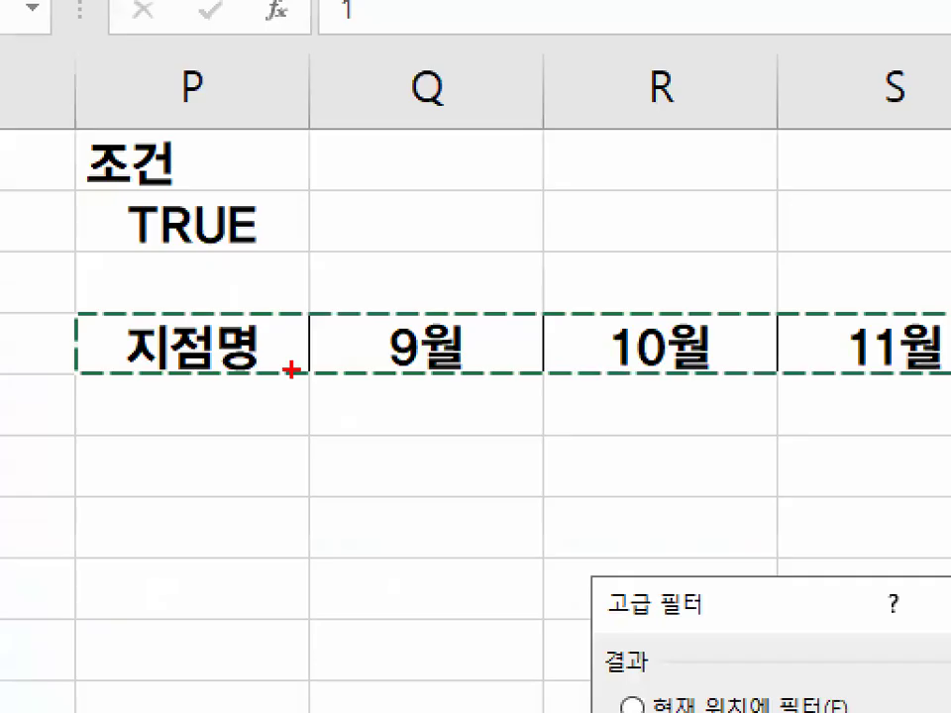
{"action": "mouse_move", "coordinate": [199, 375]}
{"action": "left_mouse_down"}
{"action": "mouse_move", "coordinate": [552, 375]}
{"action": "mouse_move", "coordinate": [531, 398]}
{"action": "left_mouse_up"}
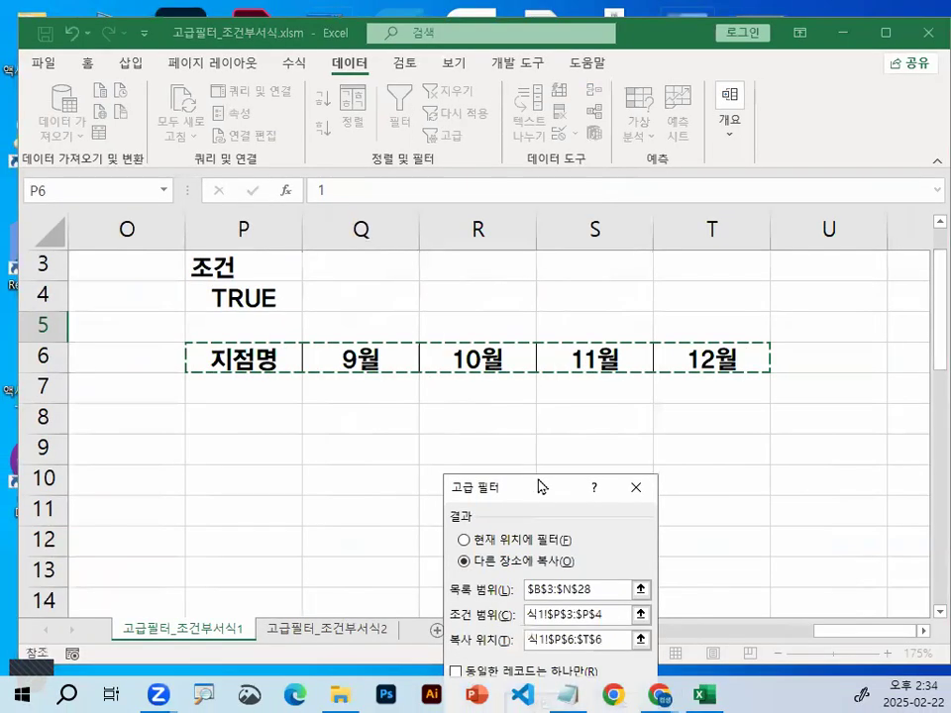
{"action": "left_click_drag", "start_coordinate": [541, 486], "coordinate": [584, 90]}
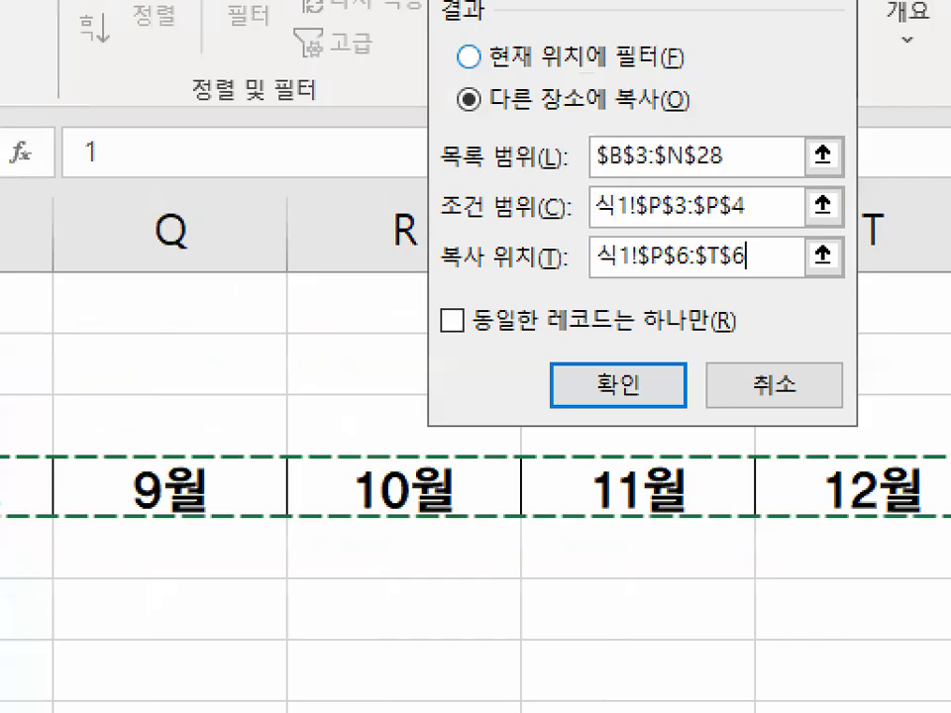
{"action": "left_click_drag", "start_coordinate": [520, 241], "coordinate": [562, 259]}
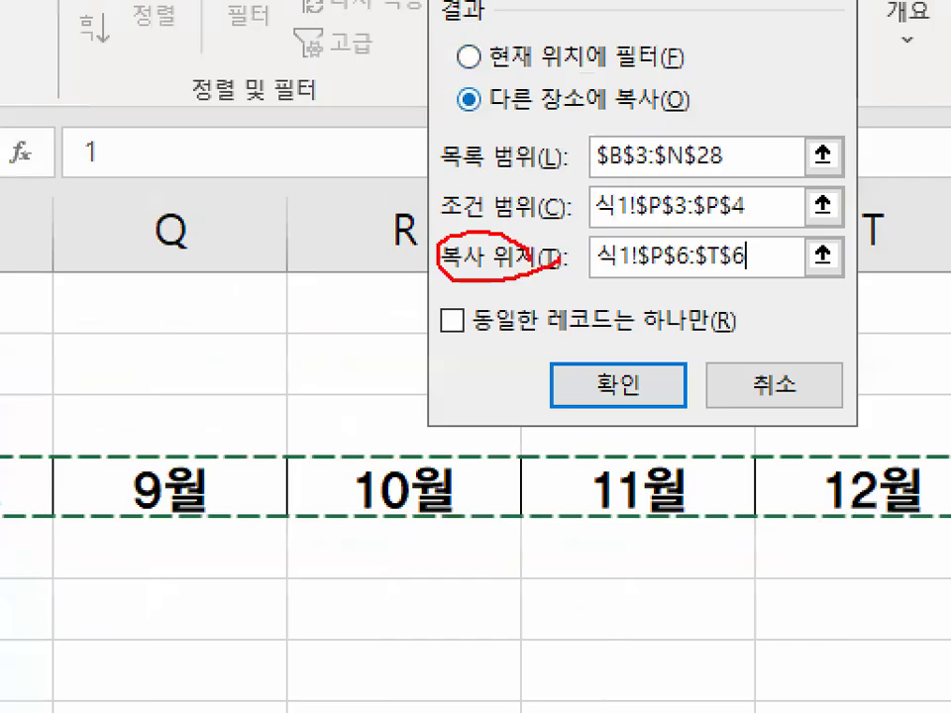
{"action": "left_click_drag", "start_coordinate": [738, 236], "coordinate": [783, 257]}
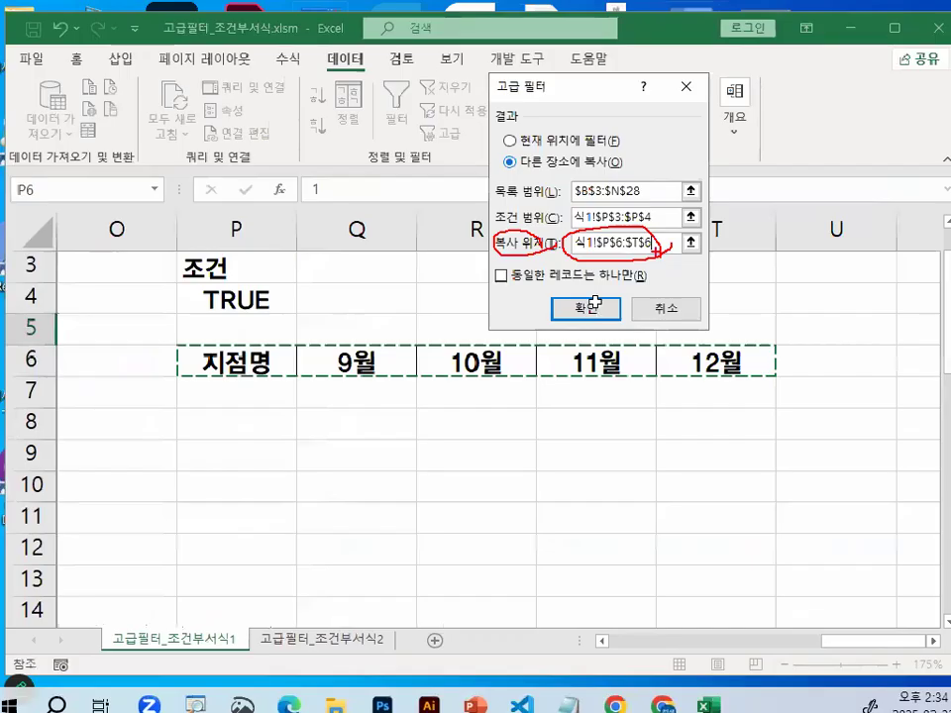
{"action": "left_click", "coordinate": [586, 308]}
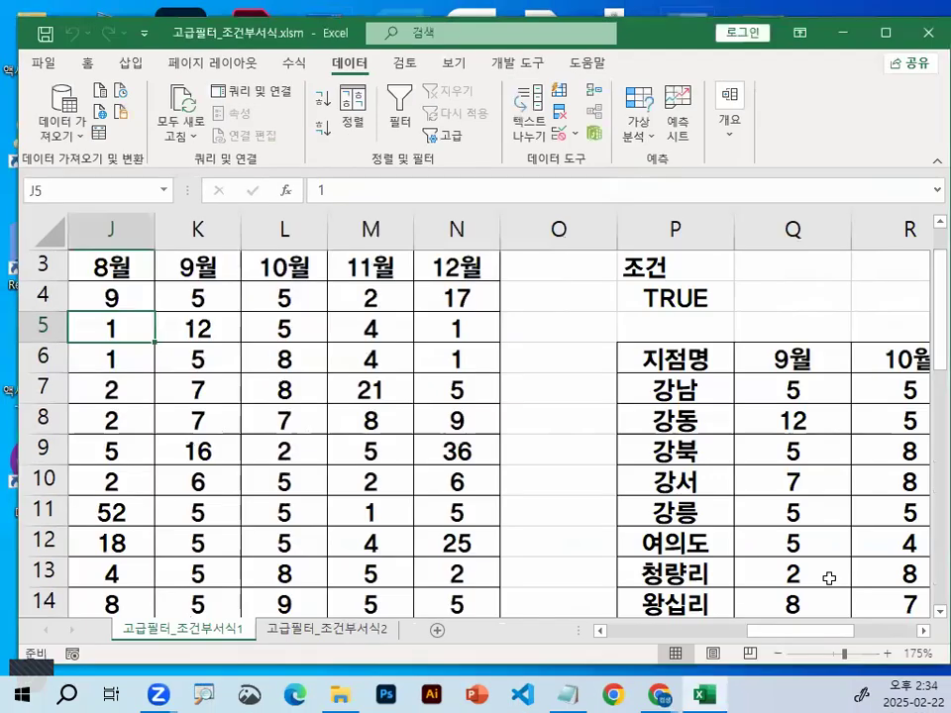
Check the extracted branch names in the 지점명 column from P6 down to P14 against the OR criteria
{"action": "left_click", "coordinate": [932, 641]}
{"action": "scroll", "coordinate": [305, 343], "scroll_direction": "right", "scroll_amount": 2}
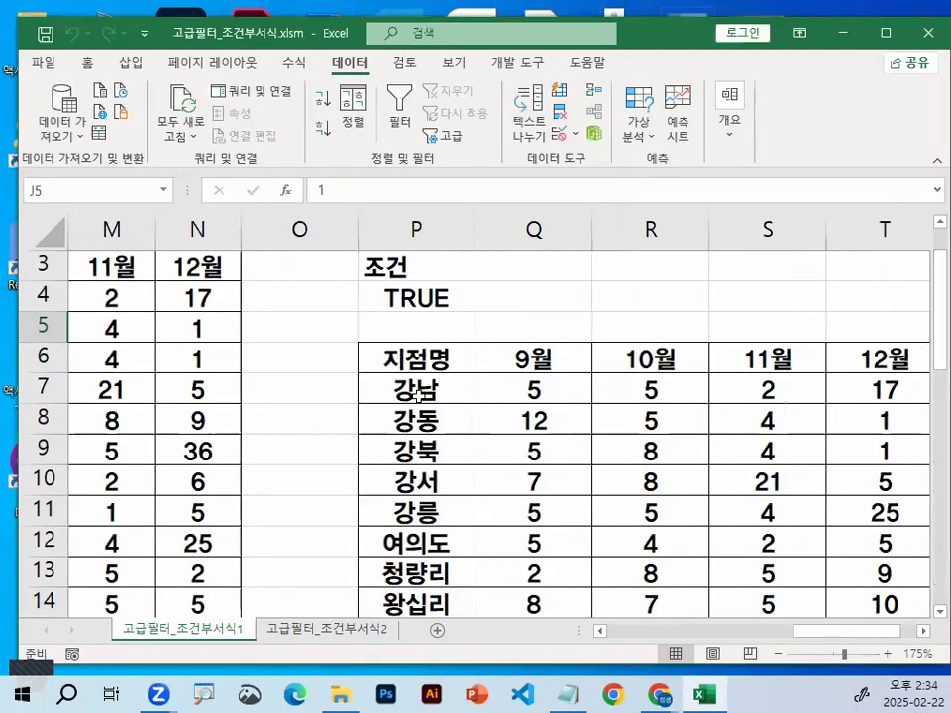
{"action": "left_click", "coordinate": [418, 365]}
{"action": "scroll", "coordinate": [418, 394], "scroll_direction": "down", "scroll_amount": 1}
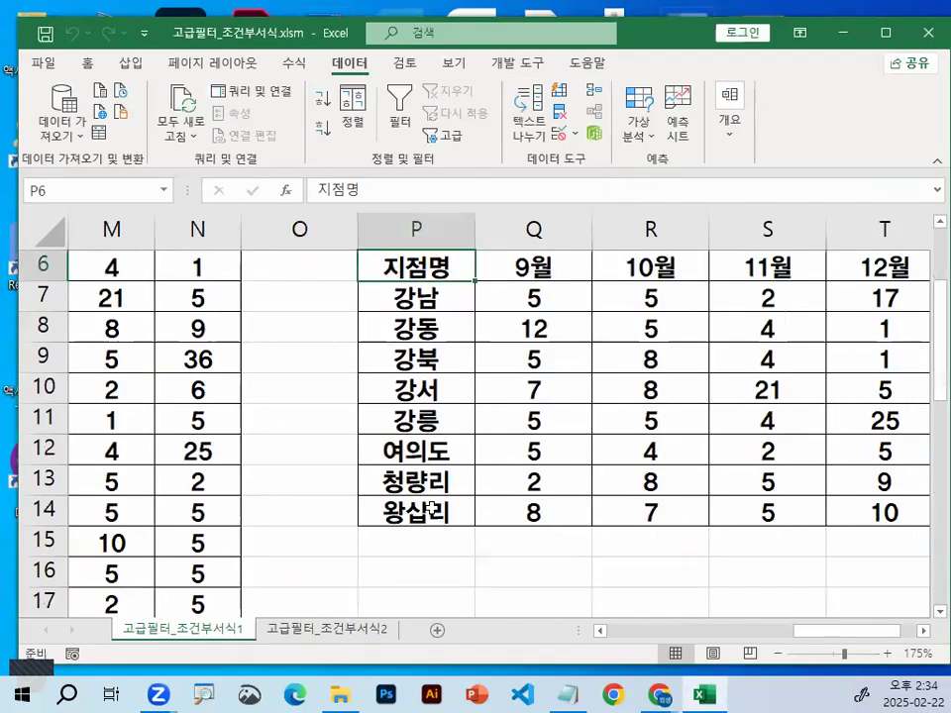
{"action": "left_click", "coordinate": [431, 508]}
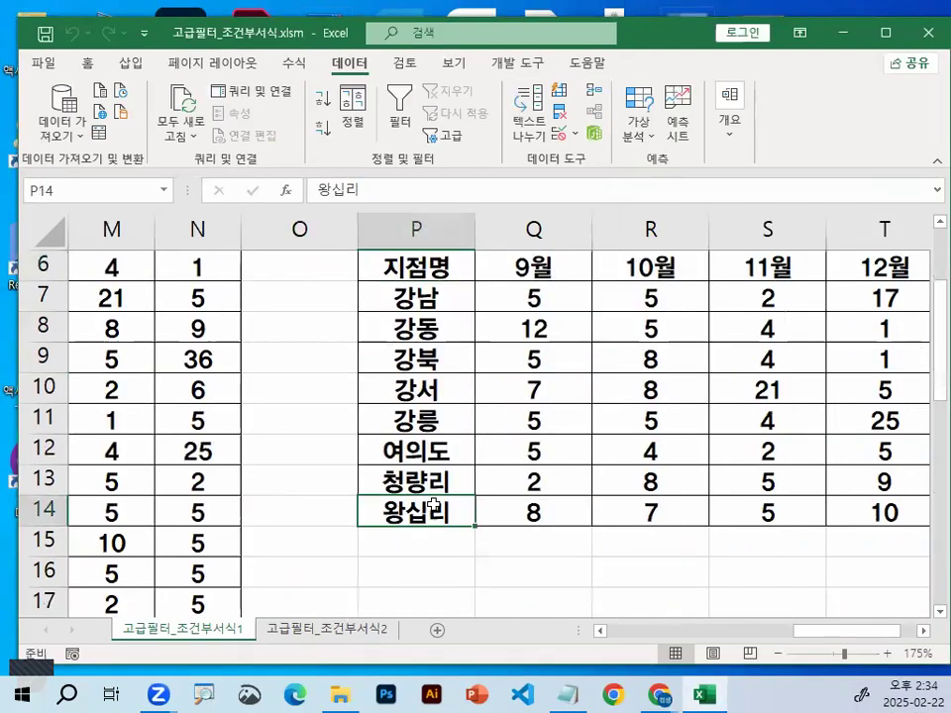
{"action": "left_click", "coordinate": [921, 631]}
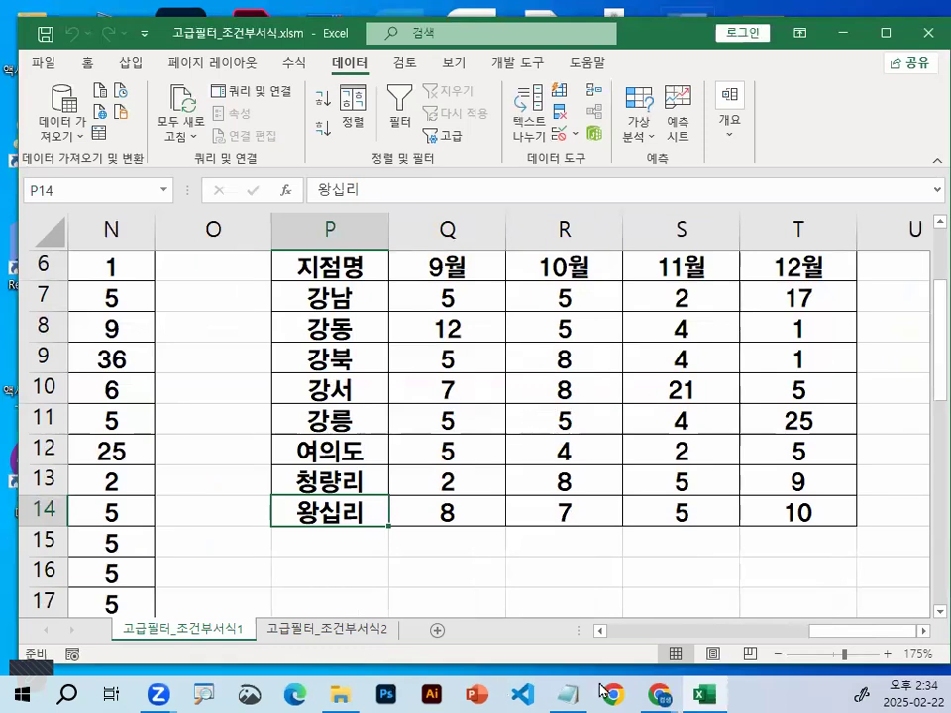
{"action": "left_click", "coordinate": [566, 694]}
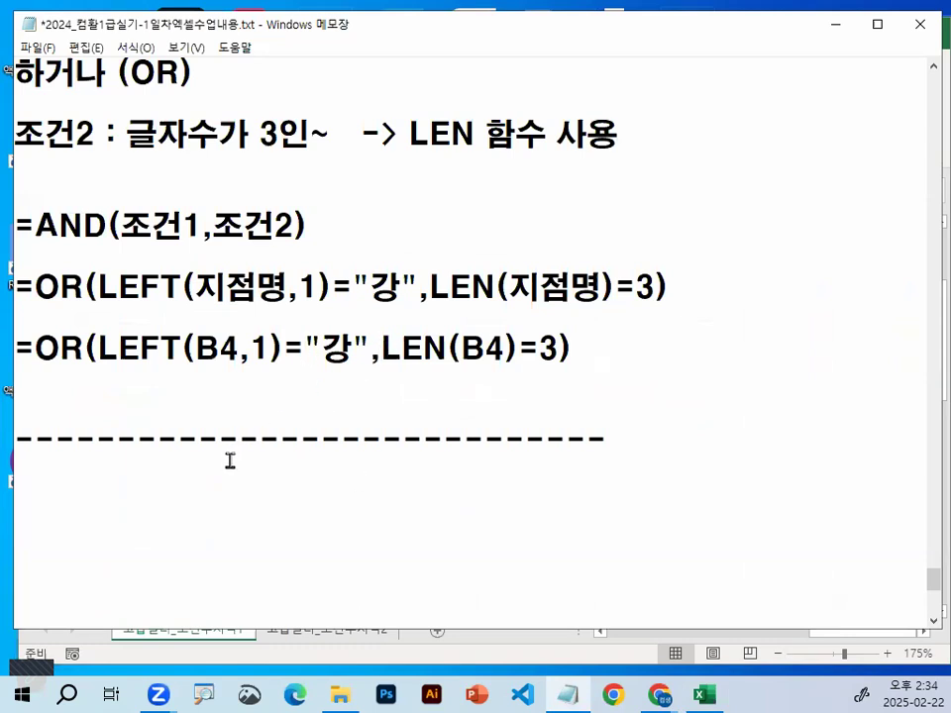
{"action": "left_click", "coordinate": [837, 24]}
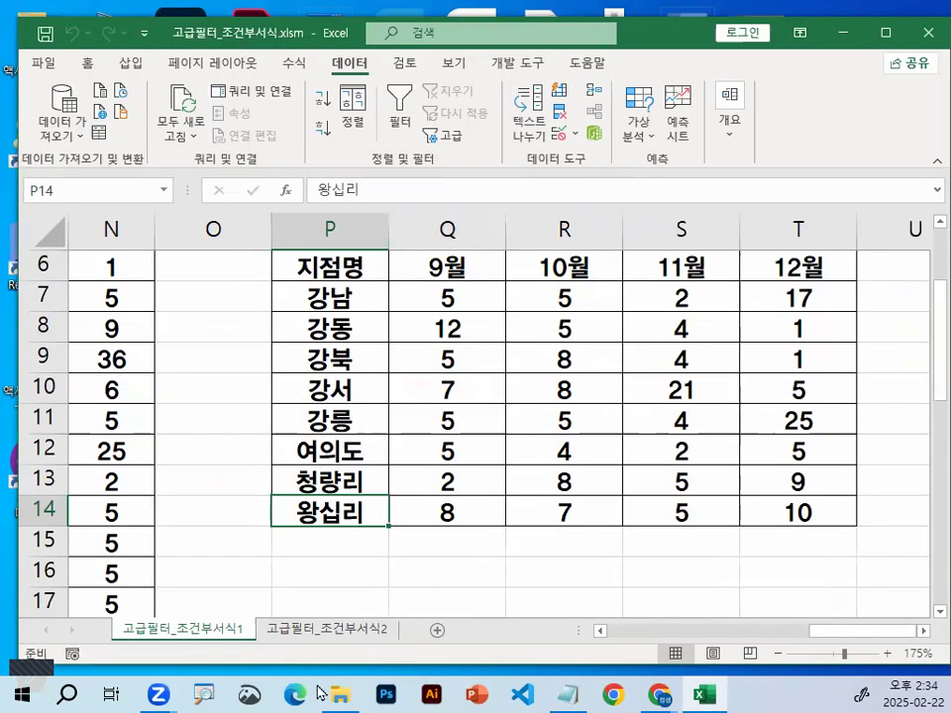
Open the 고급필터_조건부서식2 sheet with the sales records
{"action": "left_click", "coordinate": [354, 635]}
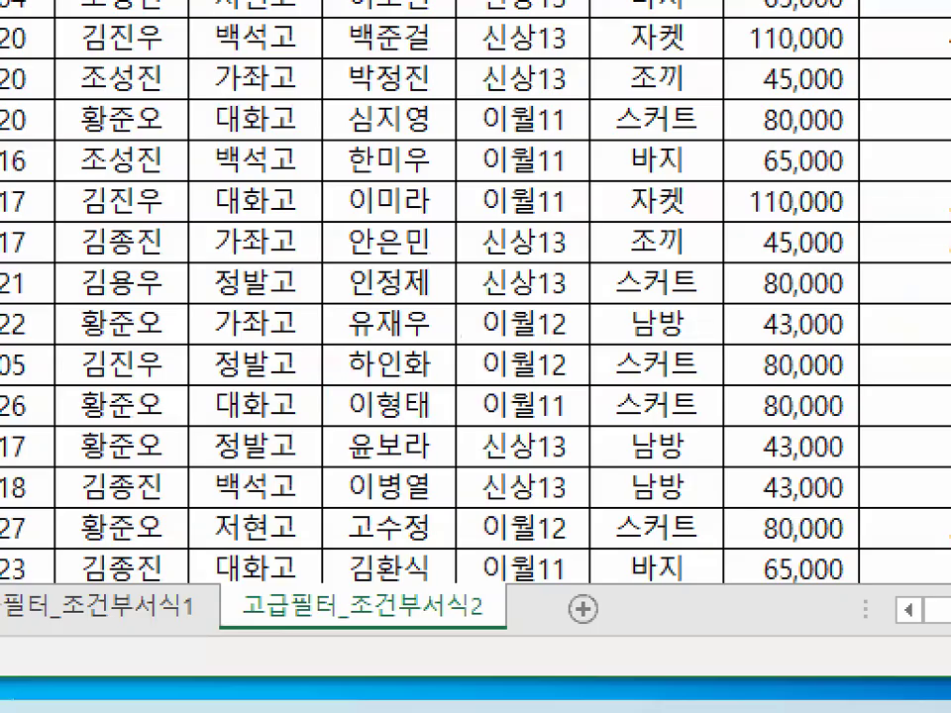
{"action": "left_click_drag", "start_coordinate": [282, 625], "coordinate": [598, 624]}
{"action": "mouse_move", "coordinate": [493, 614]}
{"action": "left_mouse_down"}
{"action": "mouse_move", "coordinate": [388, 550]}
{"action": "mouse_move", "coordinate": [500, 615]}
{"action": "left_mouse_up"}
{"action": "key", "text": "Escape"}
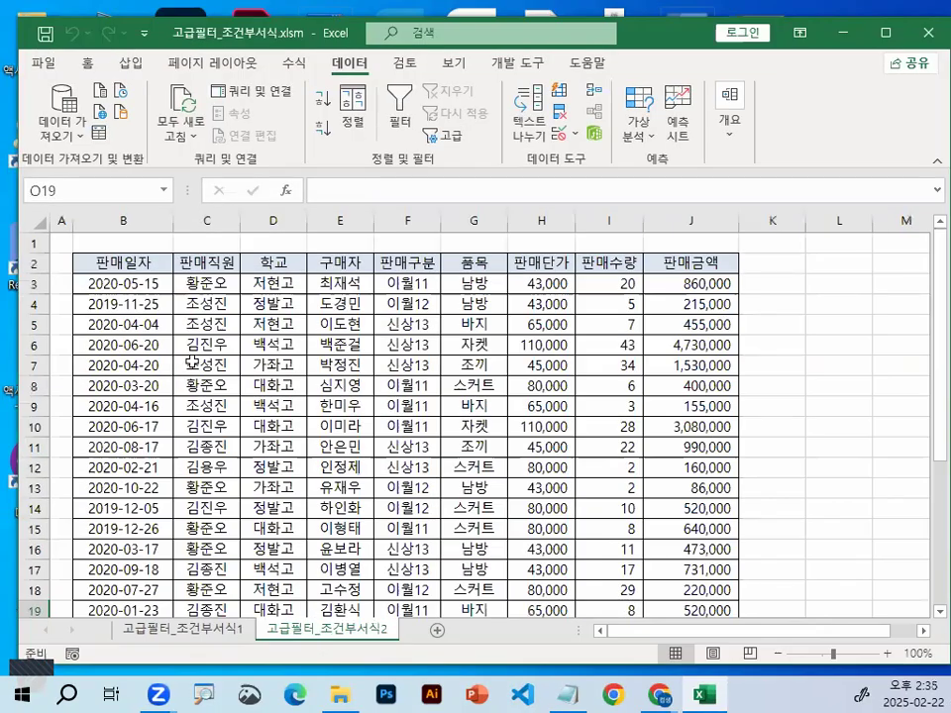
Change the font of the entire 고급필터_조건부서식2 sheet to a견고딕
{"action": "left_click", "coordinate": [42, 222]}
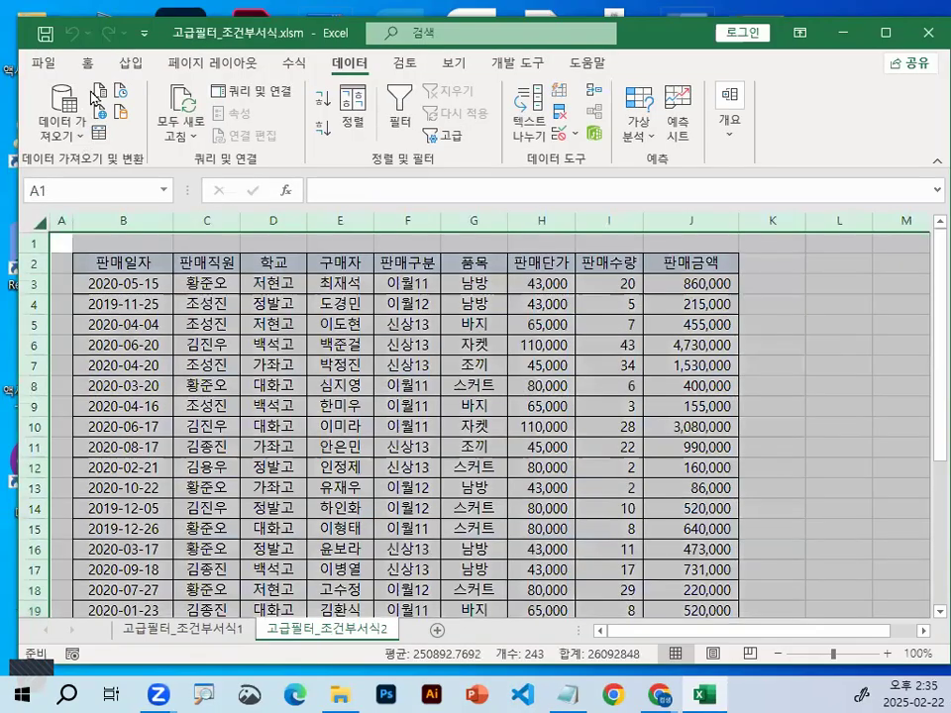
{"action": "left_click", "coordinate": [87, 62]}
{"action": "left_click", "coordinate": [278, 99]}
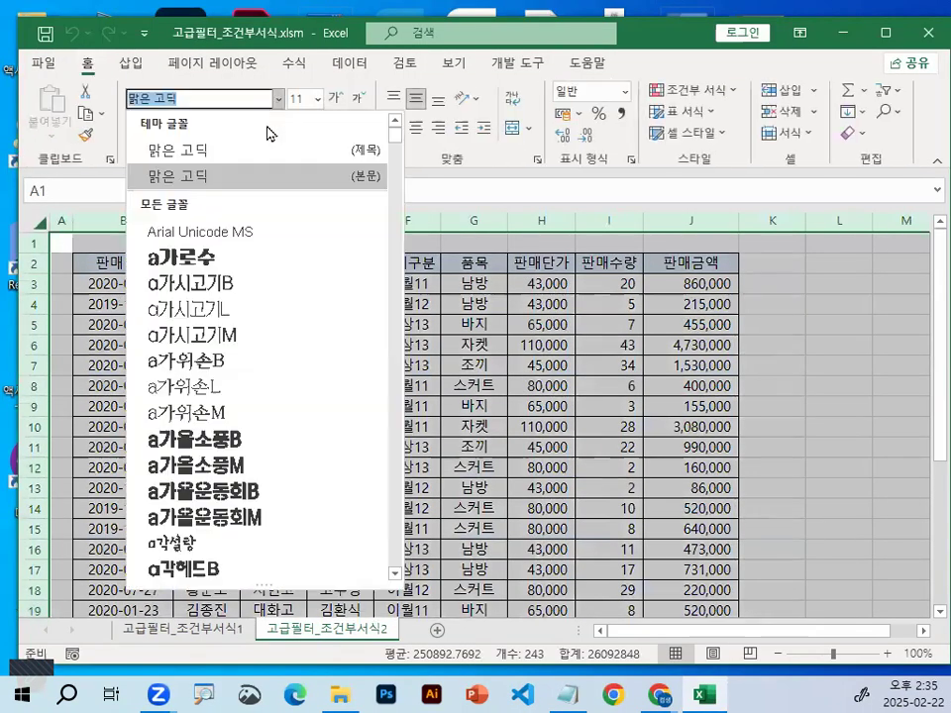
{"action": "scroll", "coordinate": [258, 444], "scroll_direction": "down", "scroll_amount": 1}
{"action": "scroll", "coordinate": [259, 446], "scroll_direction": "down", "scroll_amount": 2}
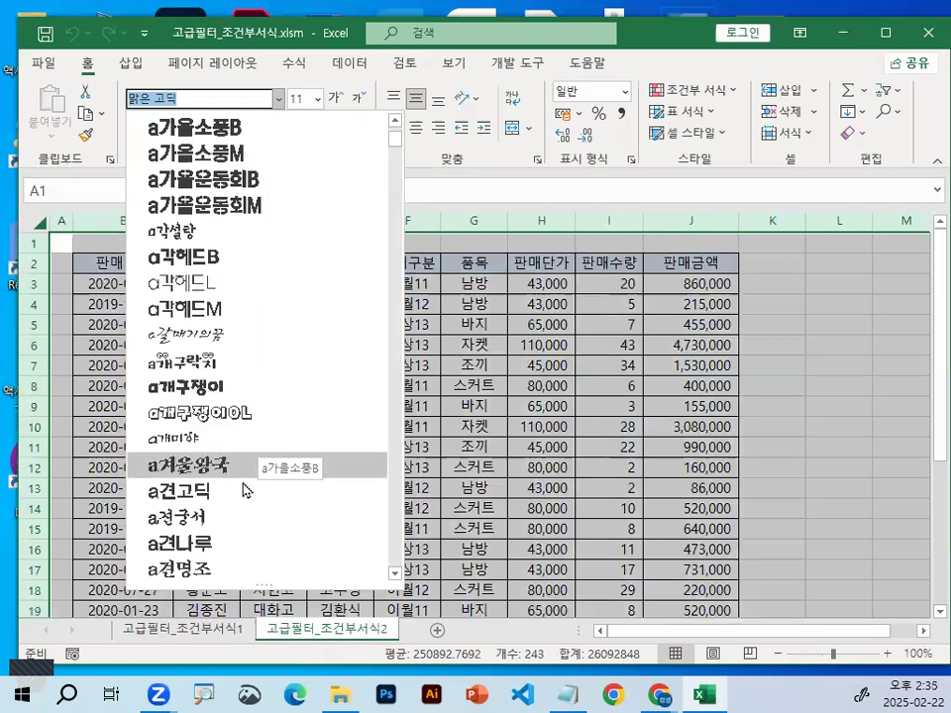
{"action": "left_click", "coordinate": [247, 490]}
{"action": "left_click", "coordinate": [279, 409]}
Zoom the sheet to 175% and widen the 판매금액 column J enough to display its full amounts
{"action": "scroll", "coordinate": [278, 410], "scroll_direction": "up", "scroll_amount": 5, "text": "ctrl"}
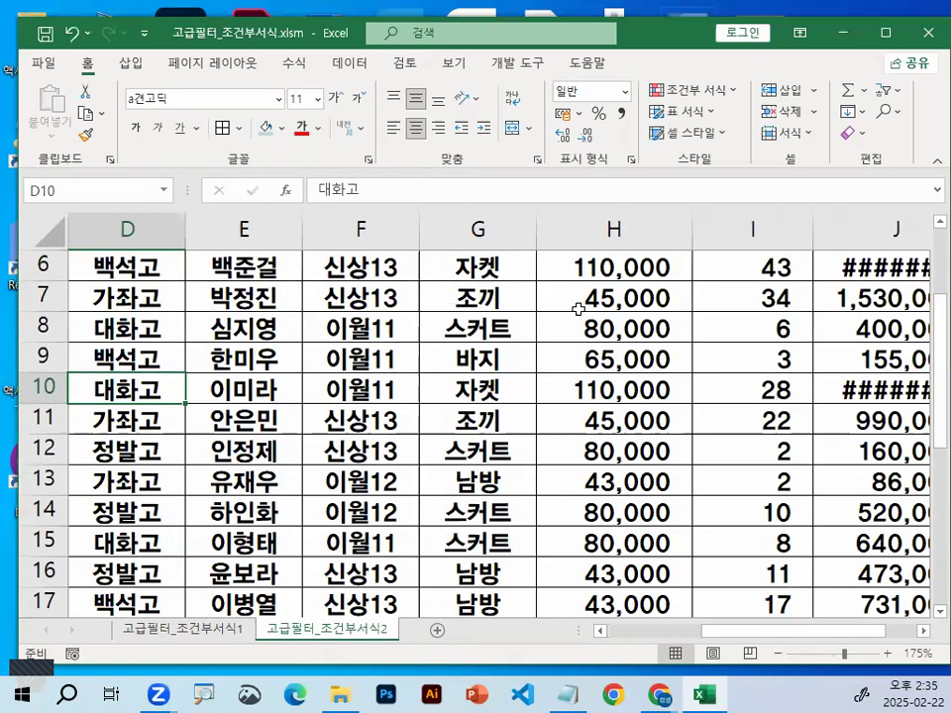
{"action": "double_click", "coordinate": [924, 631]}
{"action": "left_click_drag", "start_coordinate": [748, 232], "coordinate": [809, 269]}
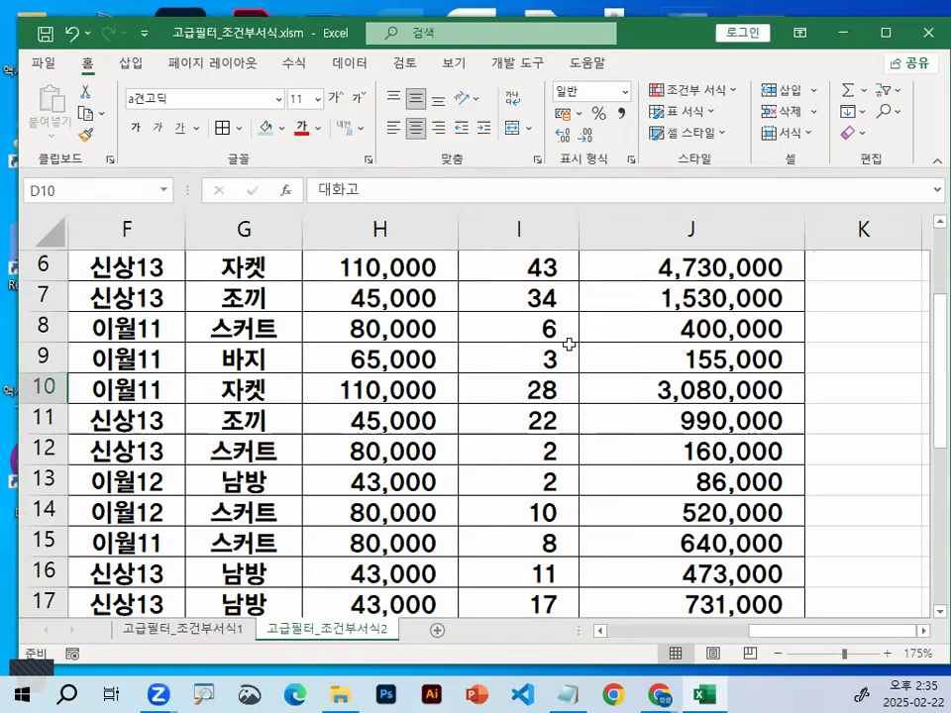
{"action": "left_click_drag", "start_coordinate": [502, 315], "coordinate": [642, 136]}
{"action": "mouse_move", "coordinate": [448, 156]}
{"action": "left_mouse_down"}
{"action": "mouse_move", "coordinate": [455, 205]}
{"action": "mouse_move", "coordinate": [428, 216]}
{"action": "mouse_move", "coordinate": [481, 199]}
{"action": "left_mouse_up"}
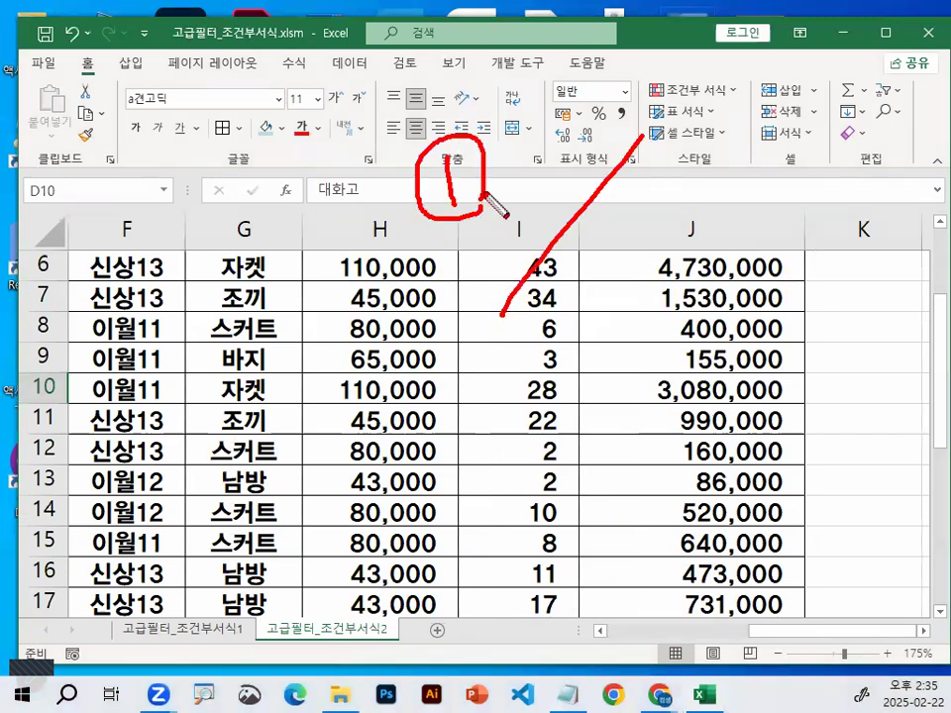
{"action": "left_click_drag", "start_coordinate": [696, 175], "coordinate": [737, 196]}
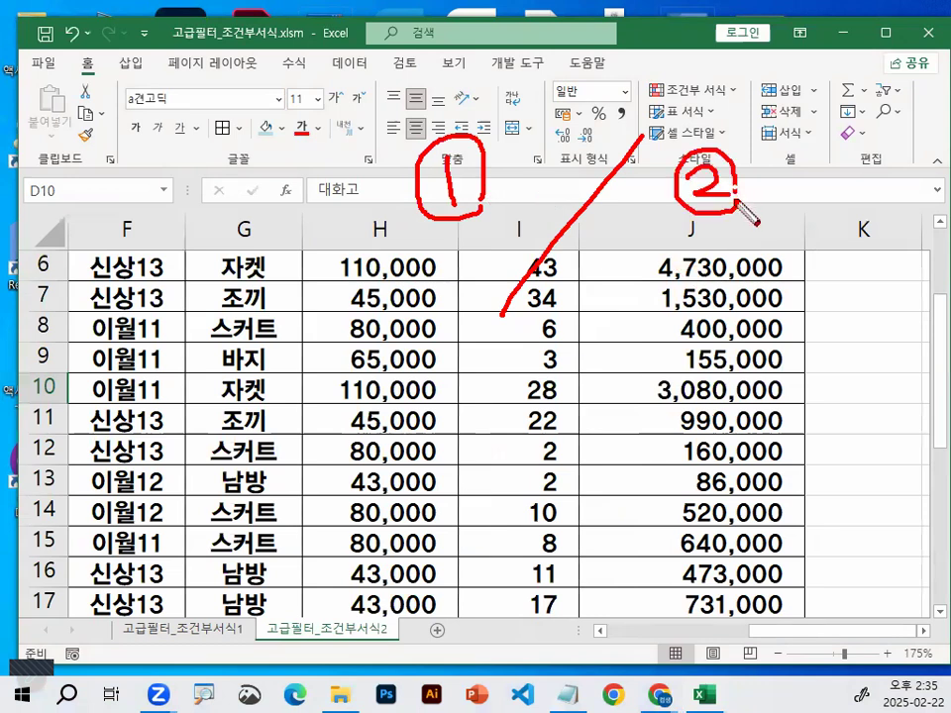
{"action": "mouse_move", "coordinate": [836, 212]}
{"action": "left_mouse_down"}
{"action": "mouse_move", "coordinate": [802, 220]}
{"action": "mouse_move", "coordinate": [819, 183]}
{"action": "mouse_move", "coordinate": [836, 214]}
{"action": "left_mouse_up"}
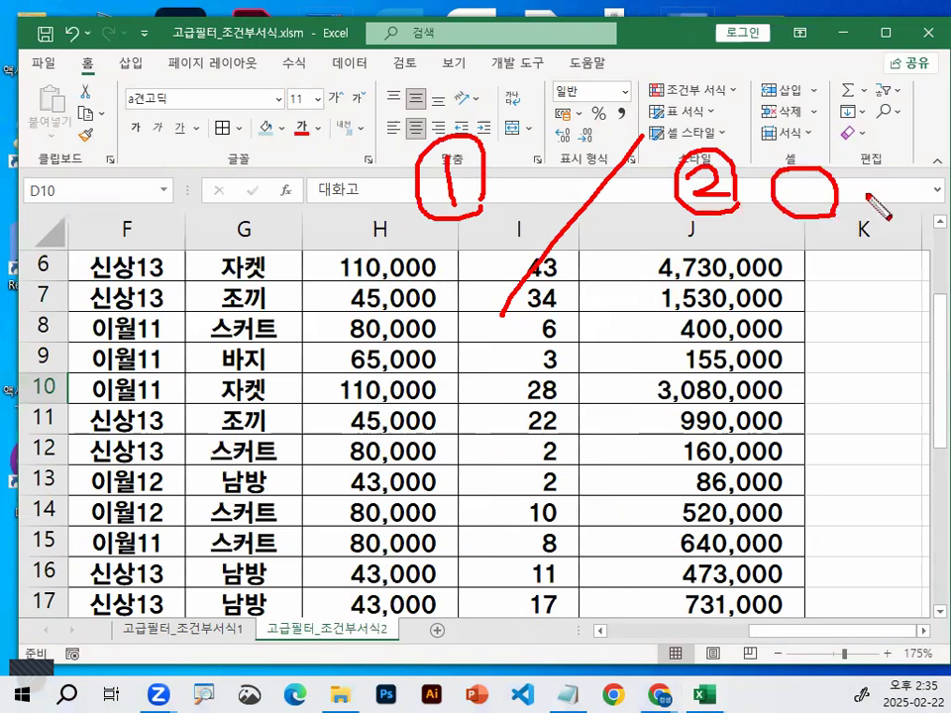
{"action": "mouse_move", "coordinate": [862, 173]}
{"action": "left_mouse_down"}
{"action": "mouse_move", "coordinate": [882, 181]}
{"action": "mouse_move", "coordinate": [852, 206]}
{"action": "left_mouse_up"}
{"action": "left_click_drag", "start_coordinate": [877, 151], "coordinate": [862, 210]}
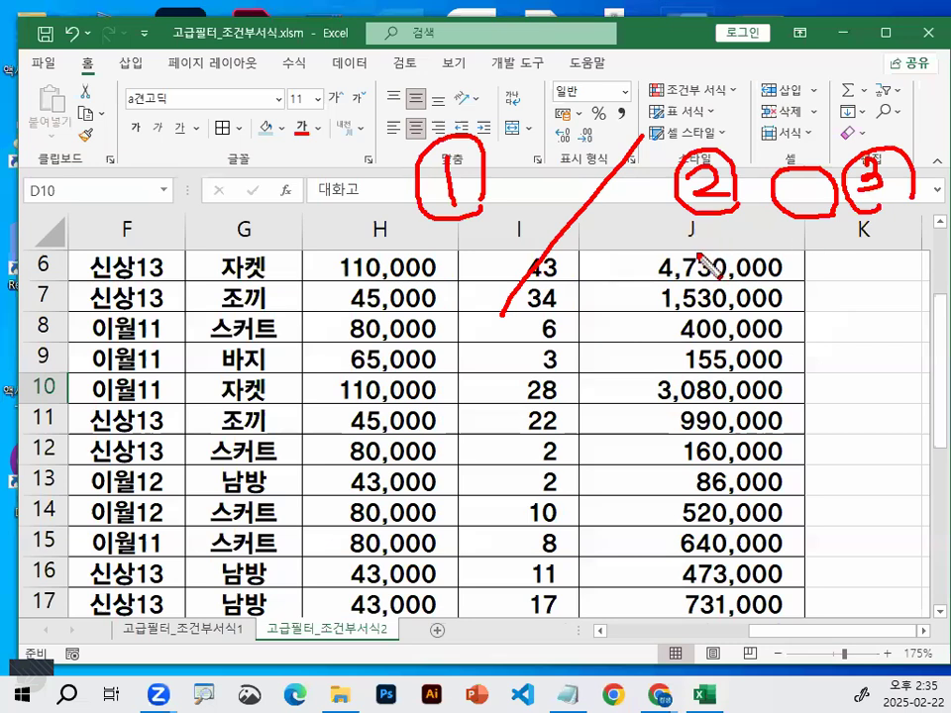
{"action": "left_click_drag", "start_coordinate": [694, 230], "coordinate": [792, 282]}
{"action": "left_click_drag", "start_coordinate": [882, 290], "coordinate": [889, 289]}
{"action": "left_click_drag", "start_coordinate": [890, 210], "coordinate": [891, 279]}
{"action": "mouse_move", "coordinate": [664, 314]}
{"action": "left_mouse_down"}
{"action": "mouse_move", "coordinate": [682, 315]}
{"action": "mouse_move", "coordinate": [729, 372]}
{"action": "left_mouse_up"}
{"action": "mouse_move", "coordinate": [729, 305]}
{"action": "left_mouse_down"}
{"action": "mouse_move", "coordinate": [738, 337]}
{"action": "mouse_move", "coordinate": [792, 376]}
{"action": "left_mouse_up"}
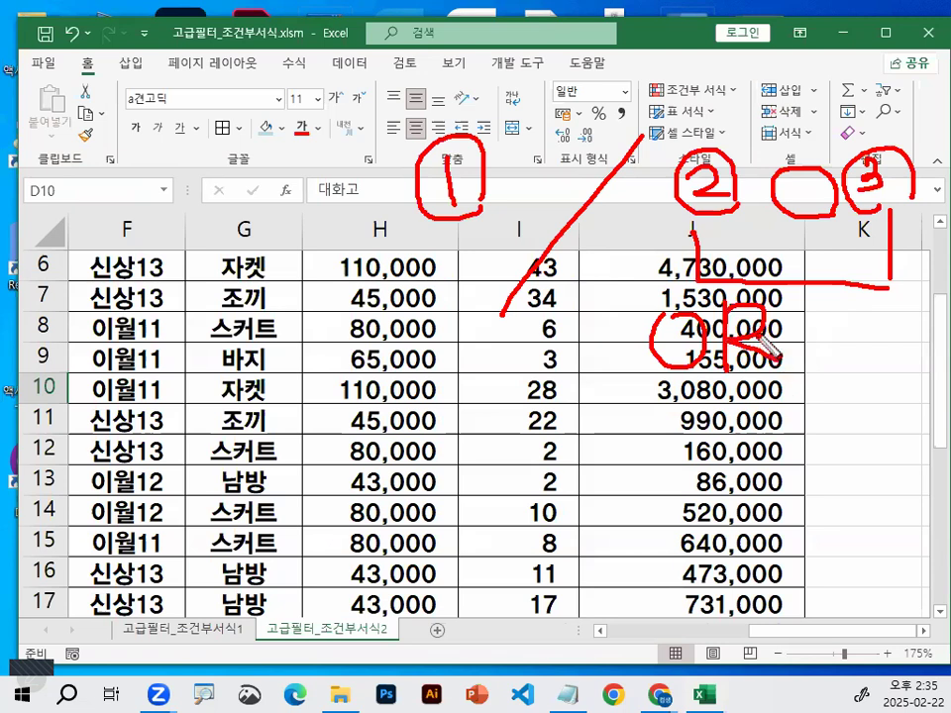
{"action": "key", "text": "e"}
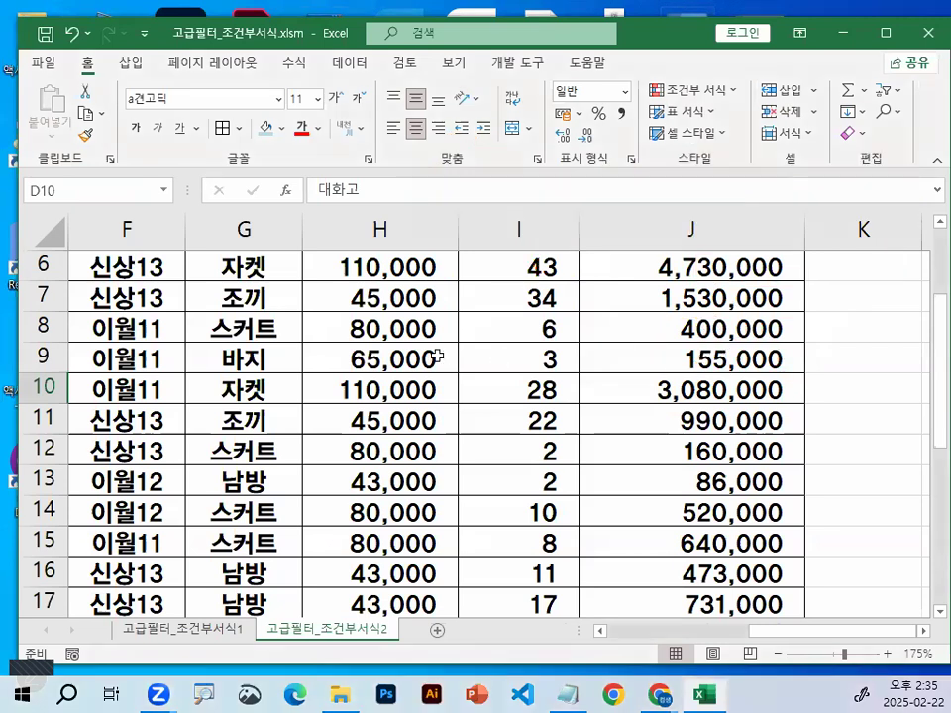
{"action": "mouse_move", "coordinate": [124, 158]}
{"action": "left_mouse_down"}
{"action": "mouse_move", "coordinate": [136, 202]}
{"action": "mouse_move", "coordinate": [180, 210]}
{"action": "mouse_move", "coordinate": [168, 149]}
{"action": "left_mouse_up"}
{"action": "left_click_drag", "start_coordinate": [319, 123], "coordinate": [220, 234]}
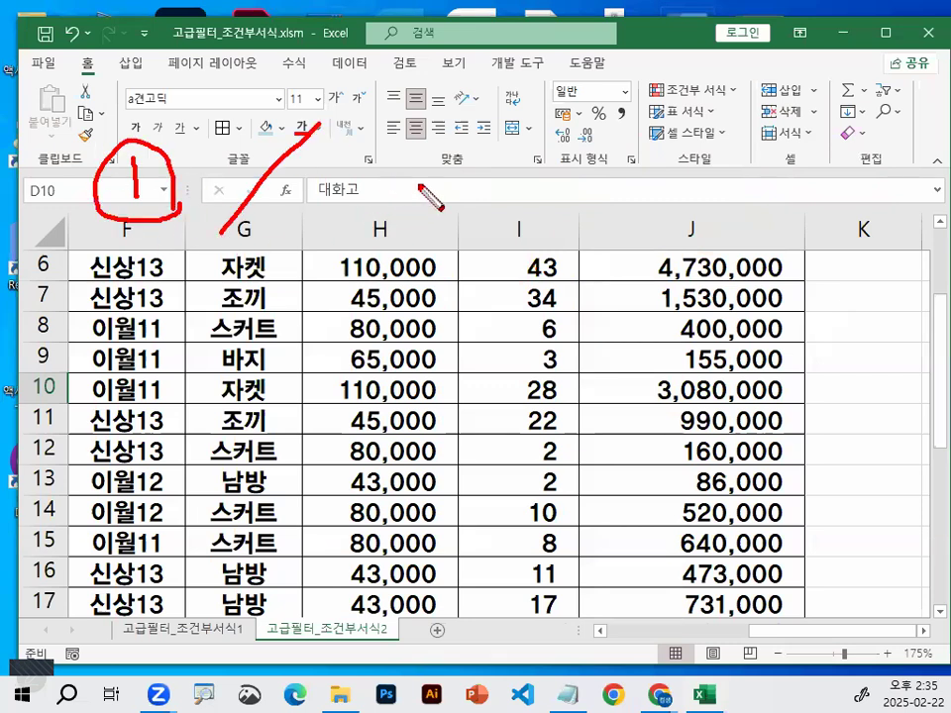
{"action": "mouse_move", "coordinate": [390, 165]}
{"action": "left_mouse_down"}
{"action": "mouse_move", "coordinate": [436, 182]}
{"action": "mouse_move", "coordinate": [432, 171]}
{"action": "left_mouse_up"}
{"action": "left_click", "coordinate": [421, 200]}
{"action": "left_click_drag", "start_coordinate": [459, 198], "coordinate": [460, 213]}
{"action": "mouse_move", "coordinate": [500, 172]}
{"action": "left_mouse_down"}
{"action": "mouse_move", "coordinate": [517, 185]}
{"action": "mouse_move", "coordinate": [508, 199]}
{"action": "left_mouse_up"}
{"action": "left_click_drag", "start_coordinate": [573, 168], "coordinate": [566, 209]}
{"action": "mouse_move", "coordinate": [420, 205]}
{"action": "left_mouse_down"}
{"action": "mouse_move", "coordinate": [480, 260]}
{"action": "mouse_move", "coordinate": [531, 258]}
{"action": "left_mouse_up"}
{"action": "left_click_drag", "start_coordinate": [536, 216], "coordinate": [536, 256]}
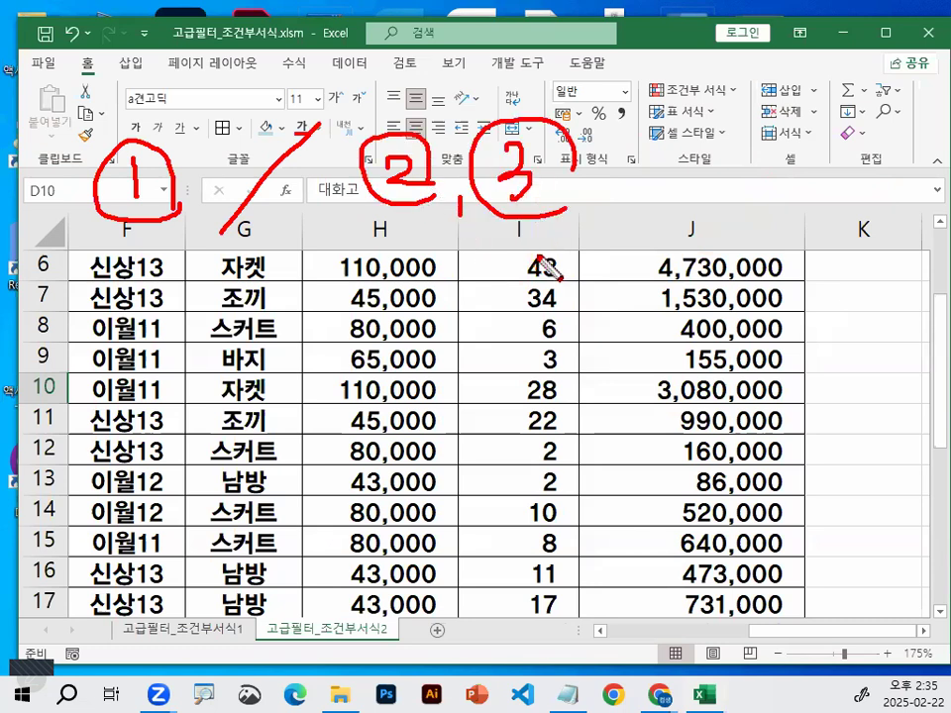
{"action": "left_click_drag", "start_coordinate": [470, 287], "coordinate": [475, 290]}
{"action": "left_click_drag", "start_coordinate": [493, 274], "coordinate": [486, 349]}
{"action": "mouse_move", "coordinate": [491, 288]}
{"action": "left_mouse_down"}
{"action": "mouse_move", "coordinate": [524, 293]}
{"action": "mouse_move", "coordinate": [543, 330]}
{"action": "left_mouse_up"}
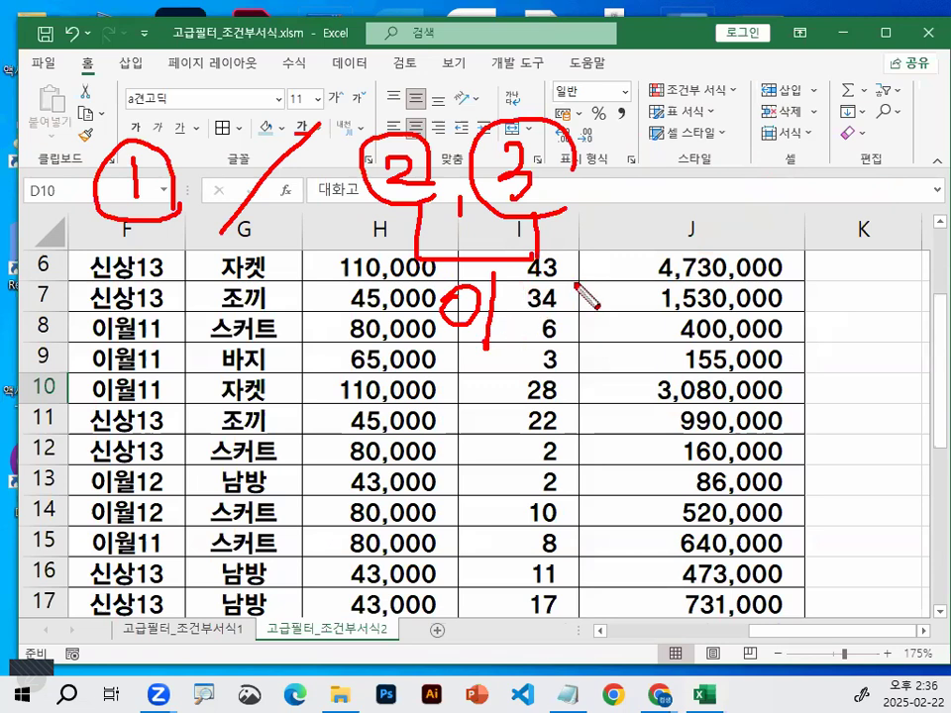
{"action": "left_click_drag", "start_coordinate": [732, 68], "coordinate": [597, 236]}
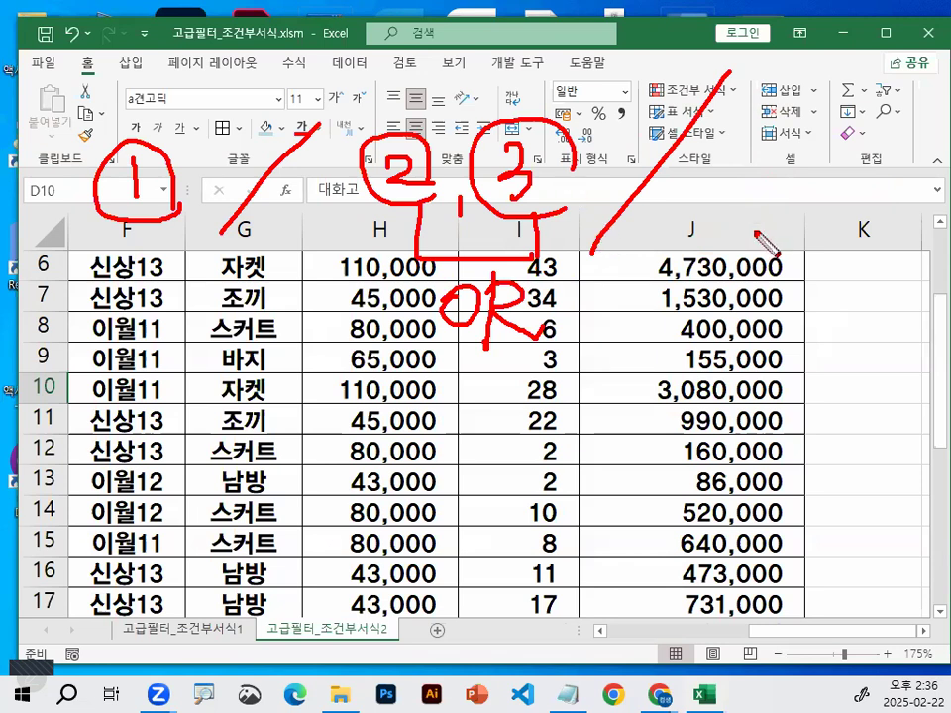
{"action": "left_click_drag", "start_coordinate": [795, 150], "coordinate": [840, 208]}
{"action": "left_click_drag", "start_coordinate": [790, 149], "coordinate": [797, 233]}
{"action": "mouse_move", "coordinate": [864, 198]}
{"action": "left_mouse_down"}
{"action": "mouse_move", "coordinate": [830, 135]}
{"action": "mouse_move", "coordinate": [866, 227]}
{"action": "left_mouse_up"}
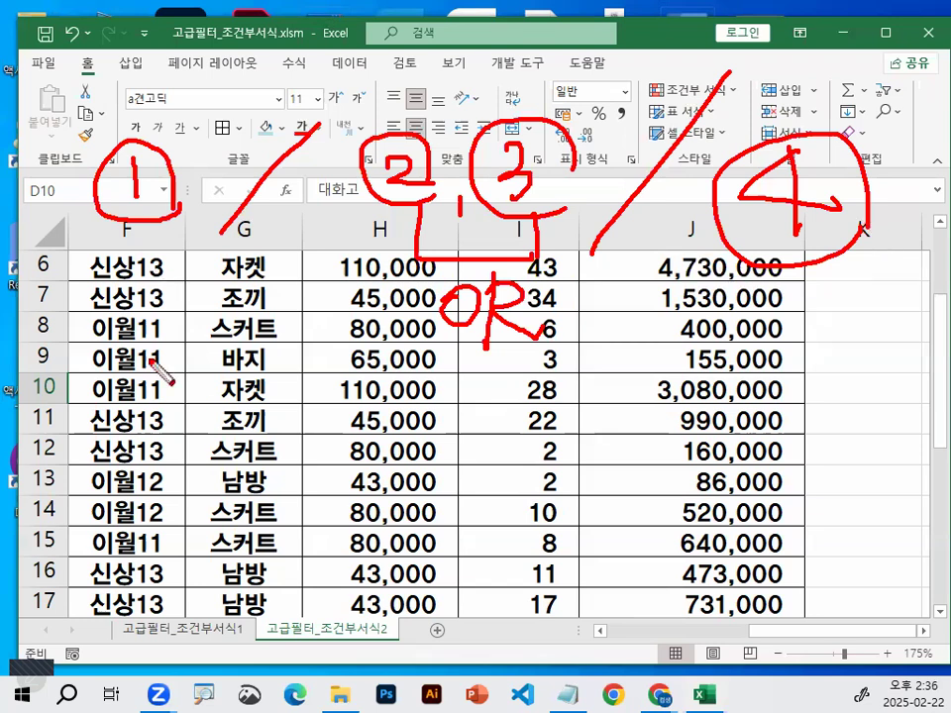
{"action": "left_click_drag", "start_coordinate": [149, 280], "coordinate": [149, 461]}
{"action": "left_click_drag", "start_coordinate": [151, 383], "coordinate": [190, 460]}
{"action": "left_click_drag", "start_coordinate": [149, 432], "coordinate": [204, 432]}
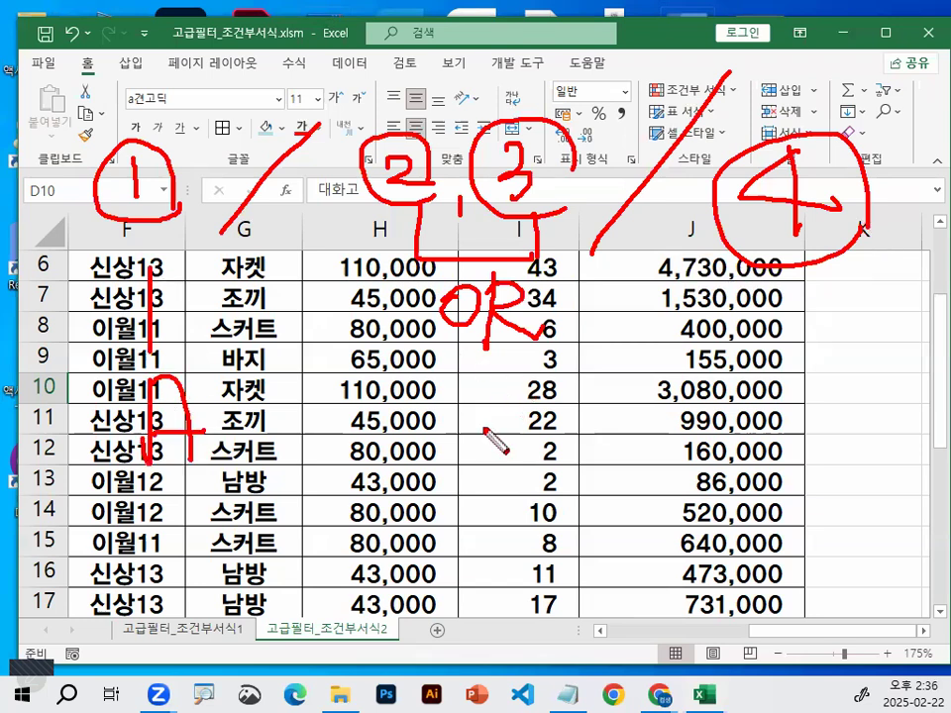
{"action": "left_click_drag", "start_coordinate": [418, 348], "coordinate": [579, 354]}
{"action": "left_click_drag", "start_coordinate": [483, 381], "coordinate": [477, 457]}
{"action": "left_click_drag", "start_coordinate": [485, 384], "coordinate": [482, 456]}
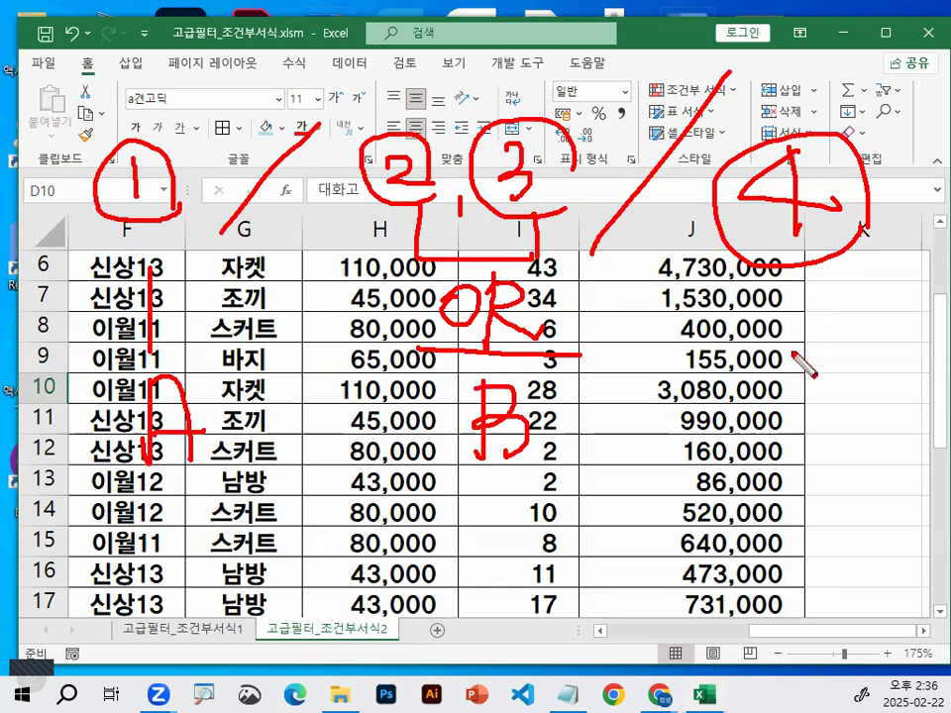
{"action": "left_click_drag", "start_coordinate": [830, 367], "coordinate": [818, 426]}
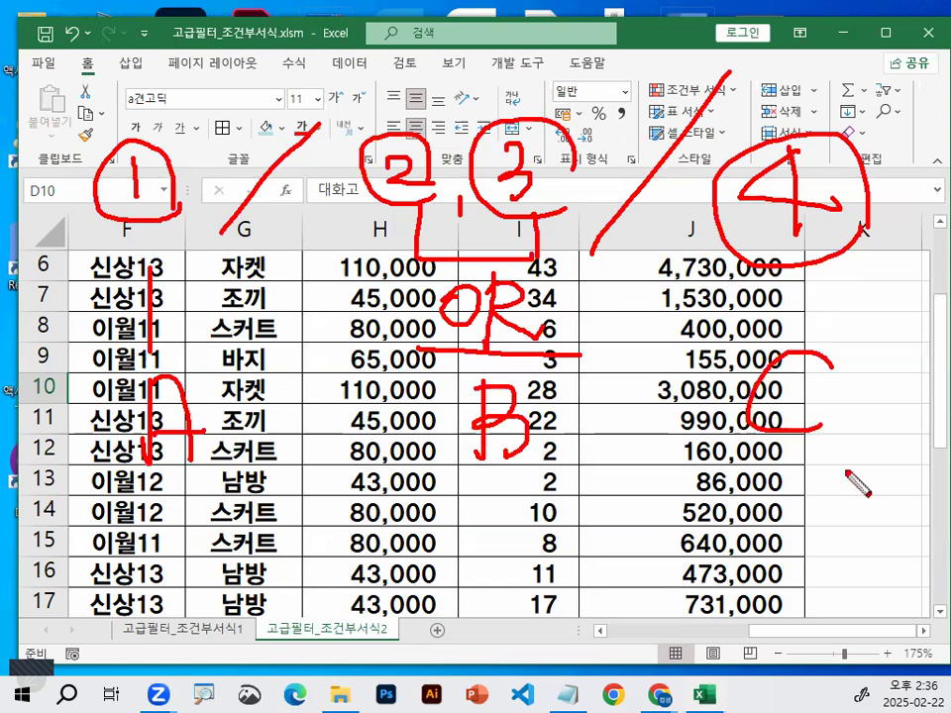
{"action": "left_click_drag", "start_coordinate": [116, 487], "coordinate": [850, 469]}
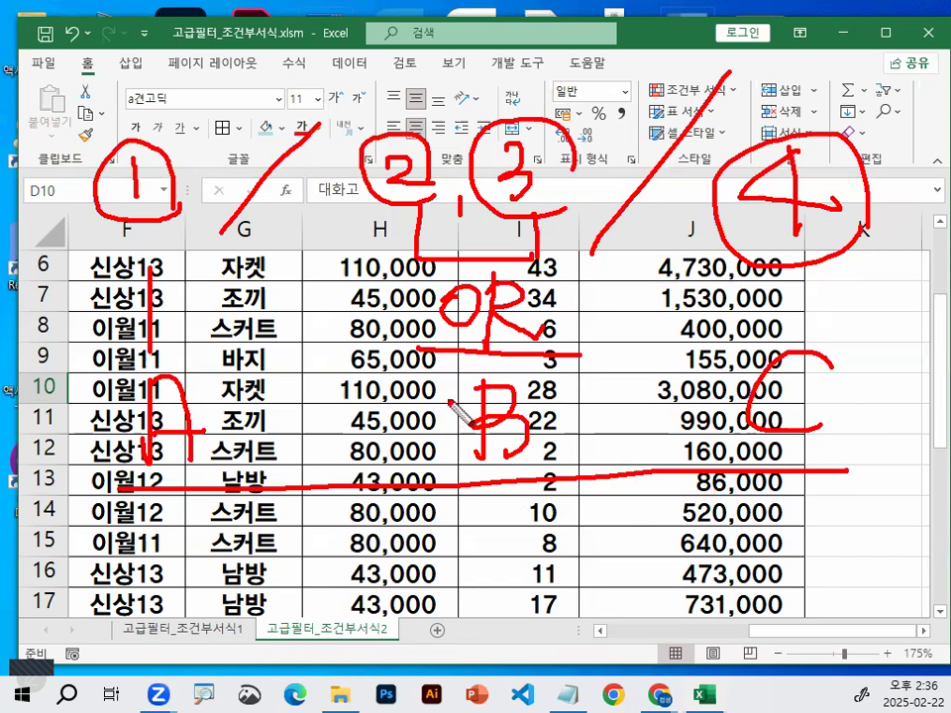
{"action": "left_click_drag", "start_coordinate": [511, 349], "coordinate": [592, 466]}
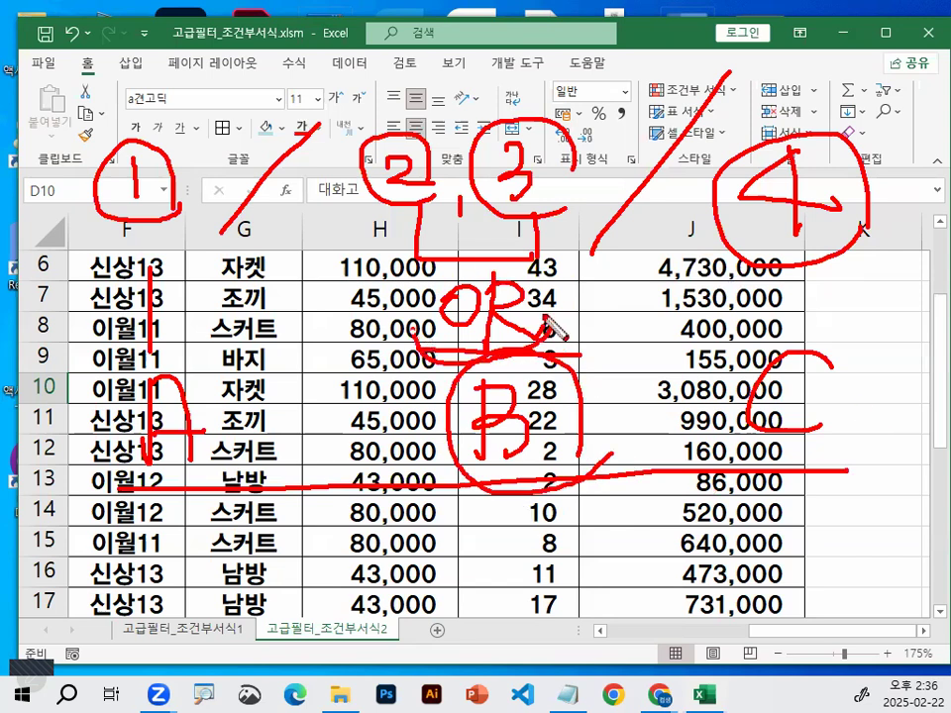
{"action": "left_click_drag", "start_coordinate": [554, 330], "coordinate": [551, 342]}
{"action": "mouse_move", "coordinate": [391, 96]}
{"action": "left_mouse_down"}
{"action": "mouse_move", "coordinate": [386, 255]}
{"action": "mouse_move", "coordinate": [401, 258]}
{"action": "left_mouse_up"}
{"action": "mouse_move", "coordinate": [552, 69]}
{"action": "left_mouse_down"}
{"action": "mouse_move", "coordinate": [660, 132]}
{"action": "mouse_move", "coordinate": [608, 263]}
{"action": "left_mouse_up"}
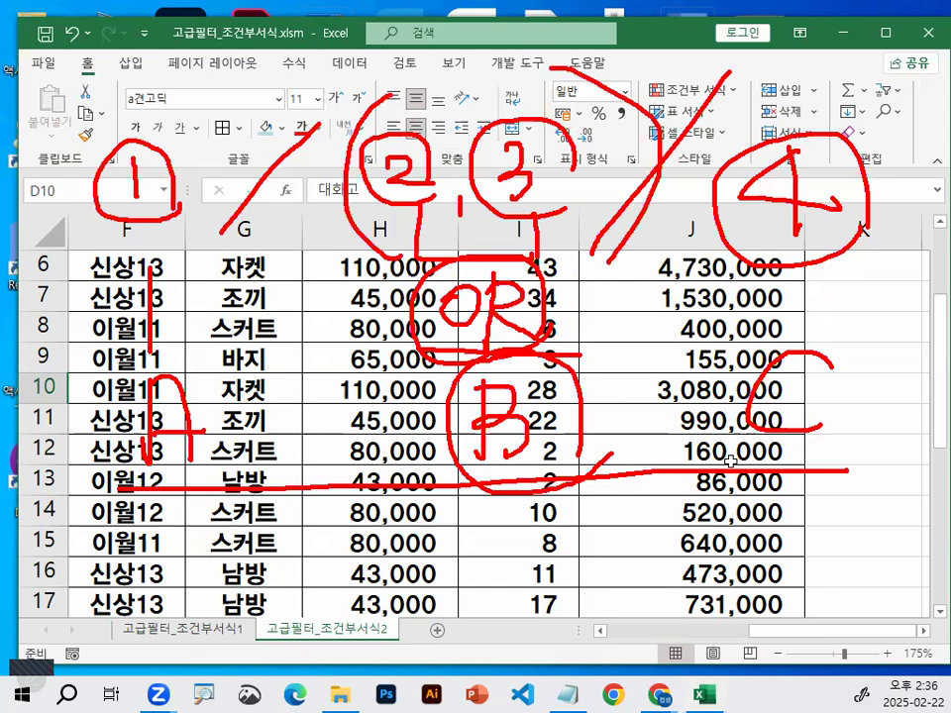
{"action": "key", "text": "Escape"}
Switch to the Notepad class notes and delete the extra blank lines between the dashed divider and the 출제유형2) heading
{"action": "left_click", "coordinate": [573, 693]}
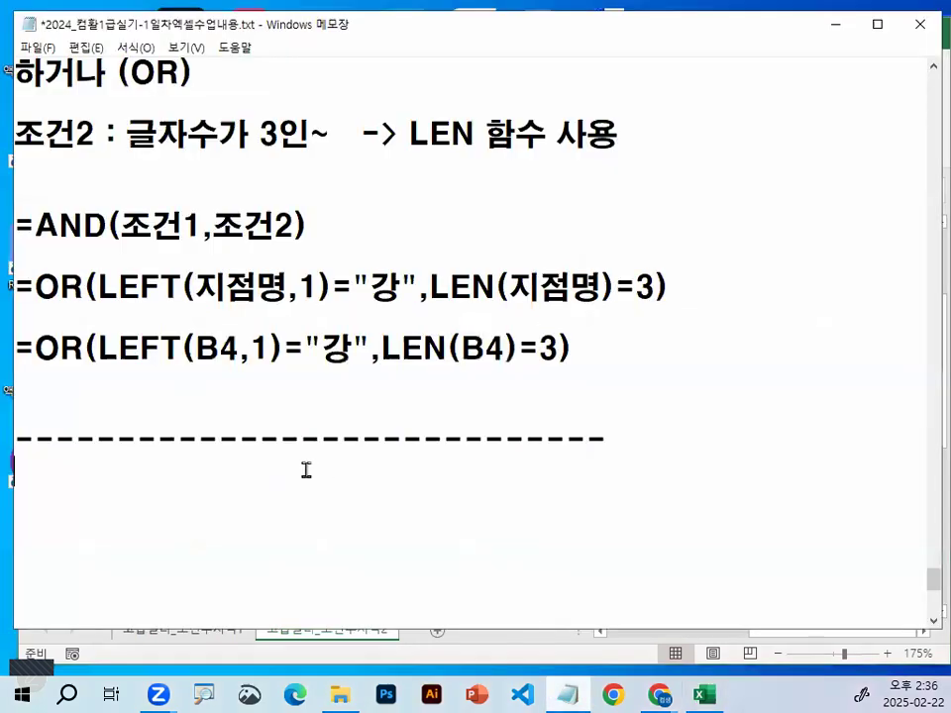
{"action": "scroll", "coordinate": [306, 470], "scroll_direction": "down", "scroll_amount": 1}
{"action": "scroll", "coordinate": [295, 325], "scroll_direction": "down", "scroll_amount": 1}
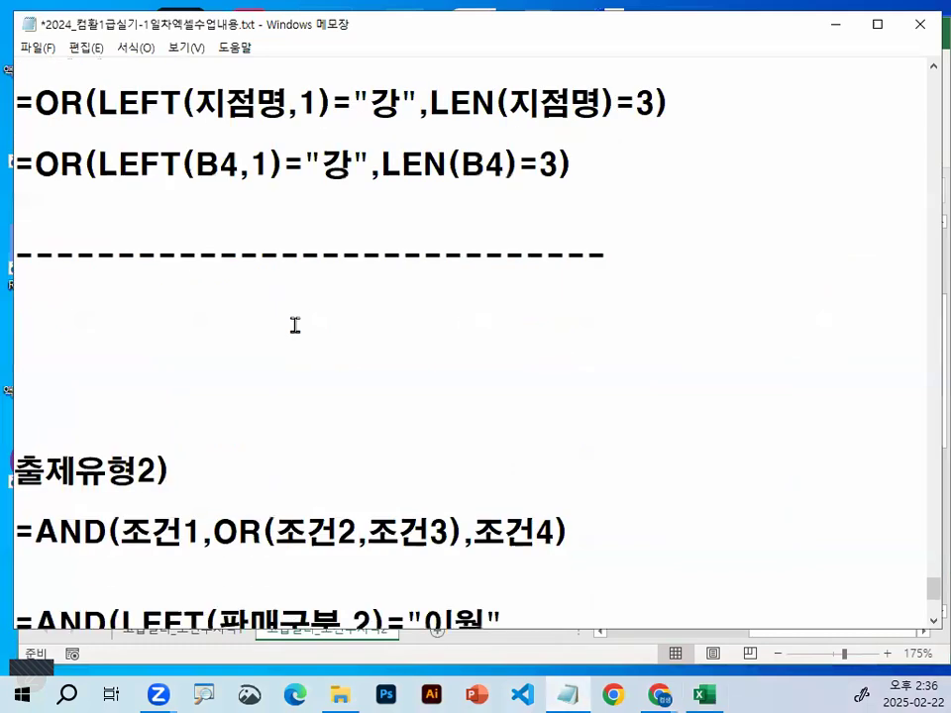
{"action": "left_click", "coordinate": [294, 325]}
{"action": "key", "text": "Delete"}
{"action": "key", "text": "Delete"}
{"action": "key", "text": "Delete"}
{"action": "key", "text": "Delete"}
Add four blank lines below the 출제유형2) formulas in the notes
{"action": "scroll", "coordinate": [138, 526], "scroll_direction": "down", "scroll_amount": 1}
{"action": "left_click", "coordinate": [139, 528]}
{"action": "key", "text": "Return"}
{"action": "key", "text": "Return"}
{"action": "key", "text": "Return"}
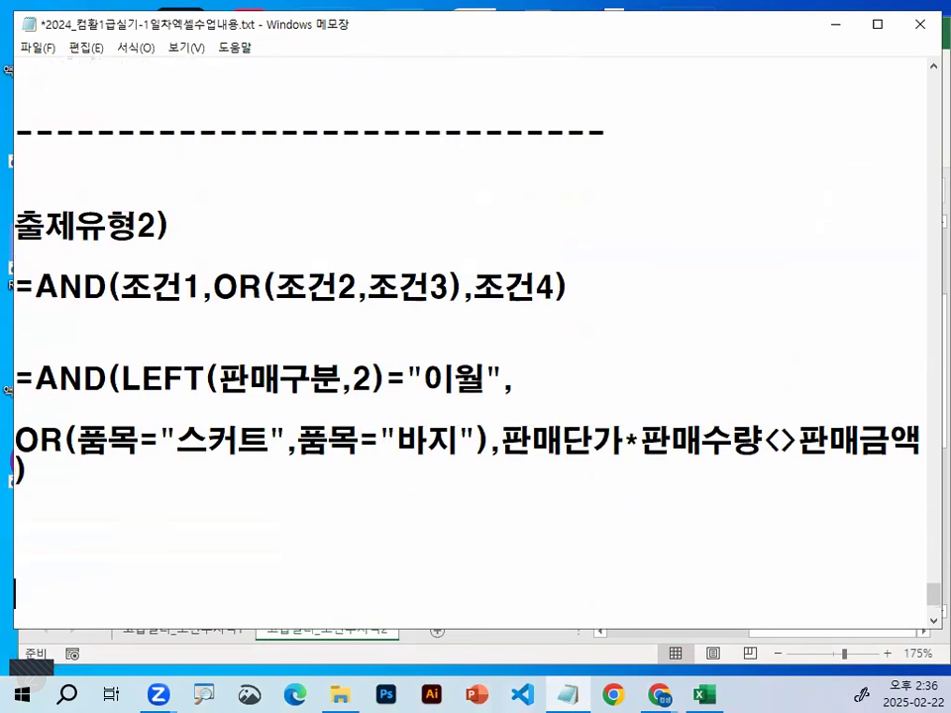
{"action": "key", "text": "Return"}
Examine the nesting of =AND(조건1,OR(조건2,조건3),조건4) and its first condition, LEFT(판매구분,2)="이월"
{"action": "left_click_drag", "start_coordinate": [214, 255], "coordinate": [306, 258]}
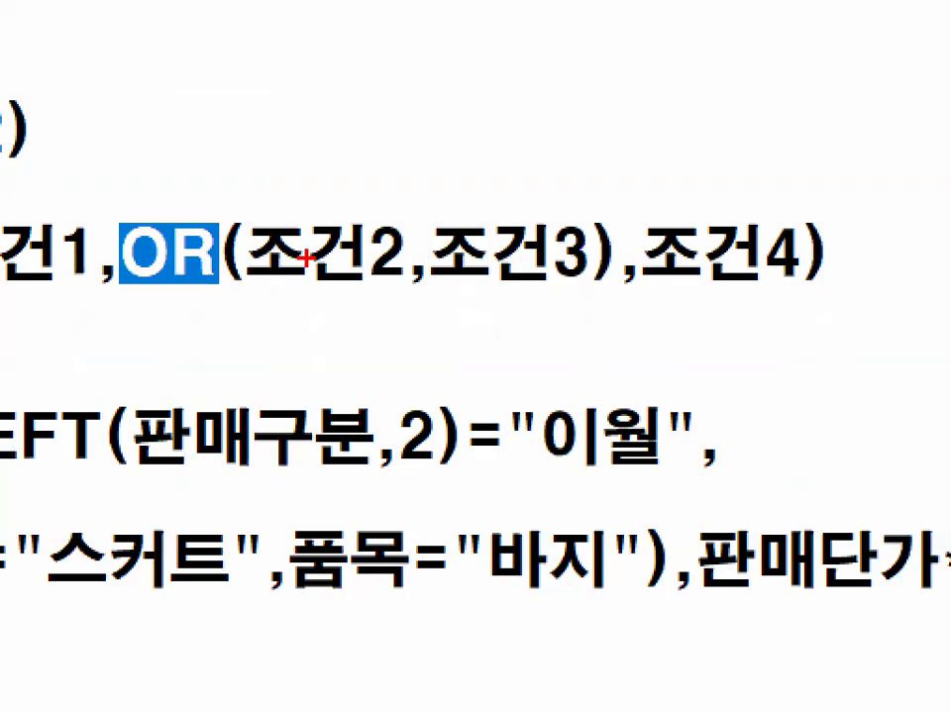
{"action": "mouse_move", "coordinate": [263, 211]}
{"action": "left_mouse_down"}
{"action": "mouse_move", "coordinate": [236, 238]}
{"action": "mouse_move", "coordinate": [255, 297]}
{"action": "left_mouse_up"}
{"action": "left_click_drag", "start_coordinate": [588, 208], "coordinate": [596, 299]}
{"action": "left_click_drag", "start_coordinate": [156, 306], "coordinate": [817, 297]}
{"action": "key", "text": "Escape"}
{"action": "left_click_drag", "start_coordinate": [33, 259], "coordinate": [209, 256]}
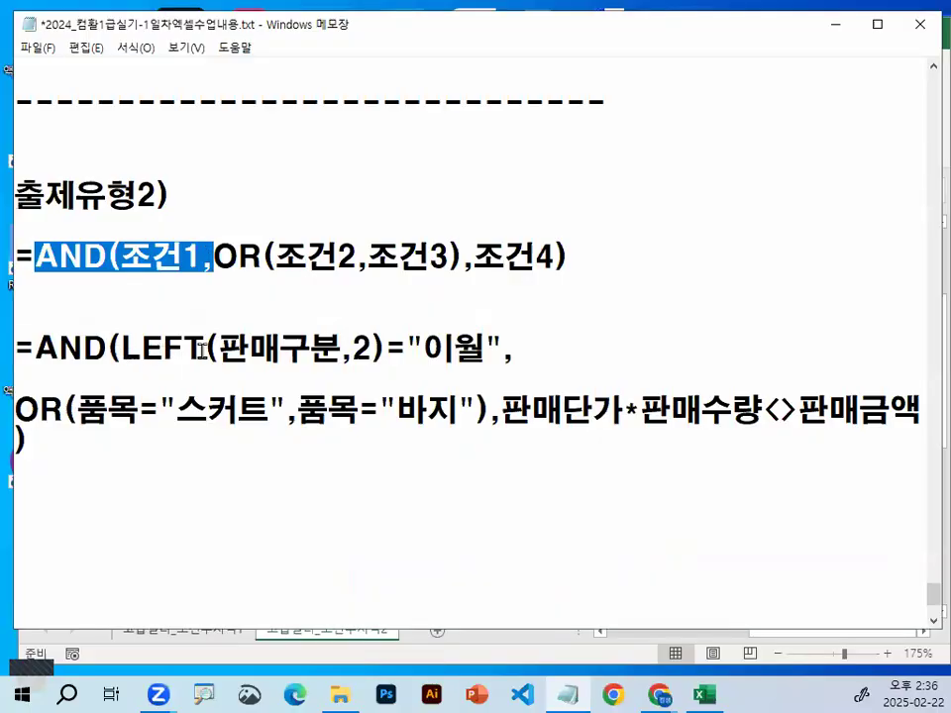
{"action": "double_click", "coordinate": [202, 350]}
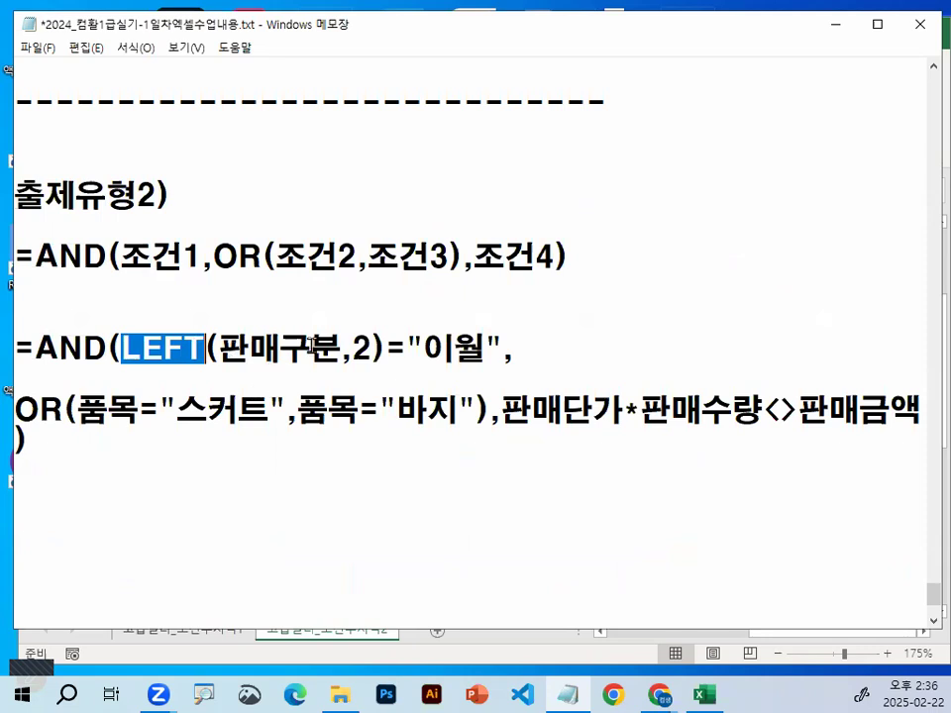
{"action": "left_click_drag", "start_coordinate": [222, 348], "coordinate": [360, 348]}
{"action": "double_click", "coordinate": [372, 348]}
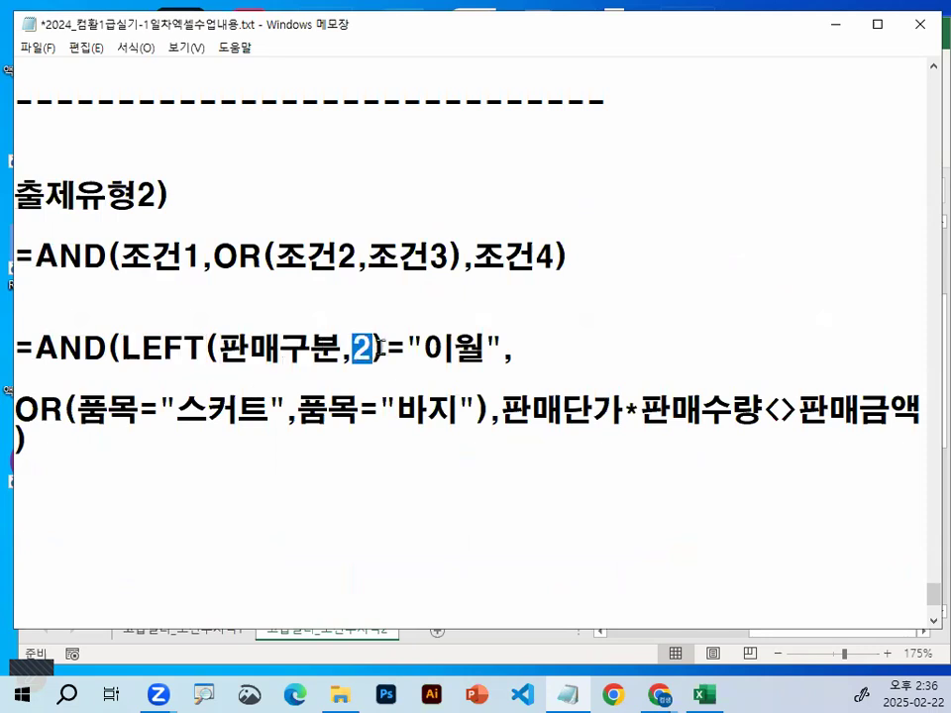
{"action": "double_click", "coordinate": [379, 349]}
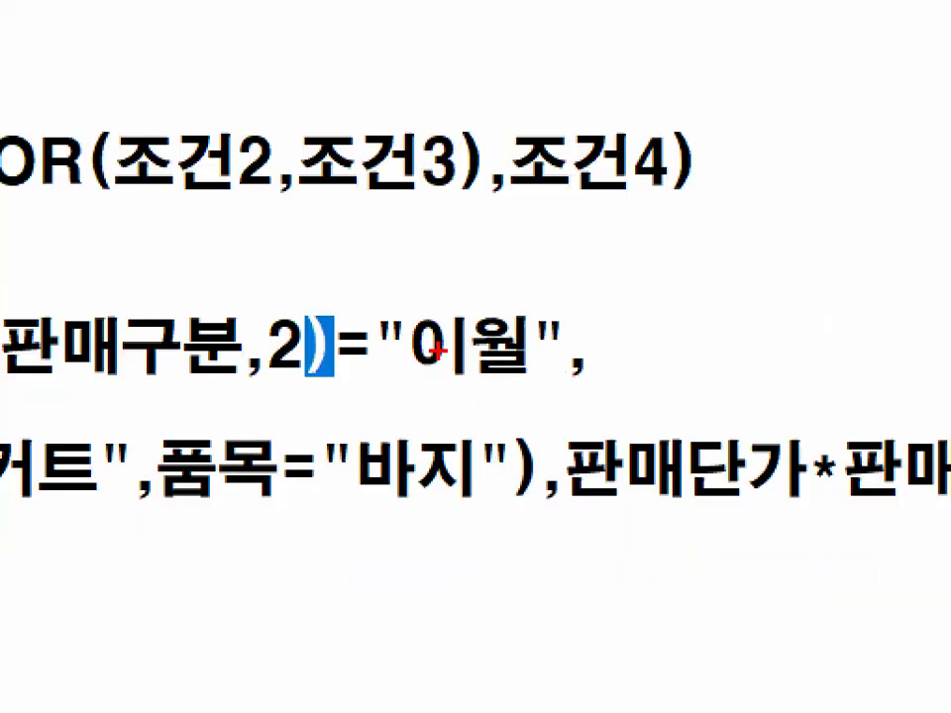
Review how LEFT(판매구분,2)="이월" fills 조건1 and where the comma and nested OR(조건2,조건3) follow in the notes
{"action": "left_click_drag", "start_coordinate": [421, 327], "coordinate": [545, 349]}
{"action": "left_click_drag", "start_coordinate": [309, 349], "coordinate": [302, 363]}
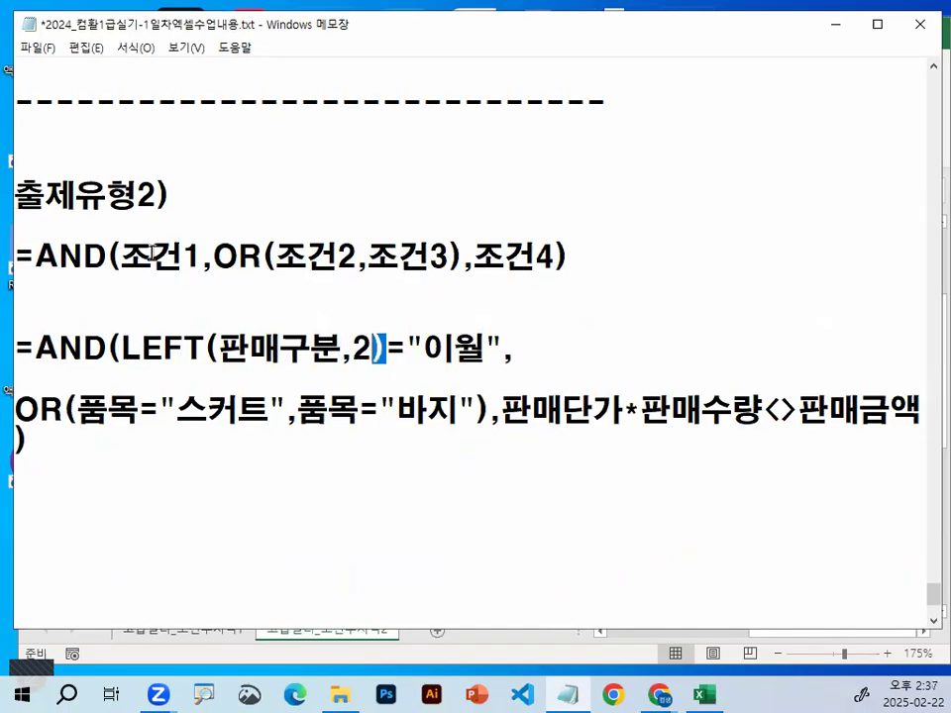
{"action": "double_click", "coordinate": [190, 255]}
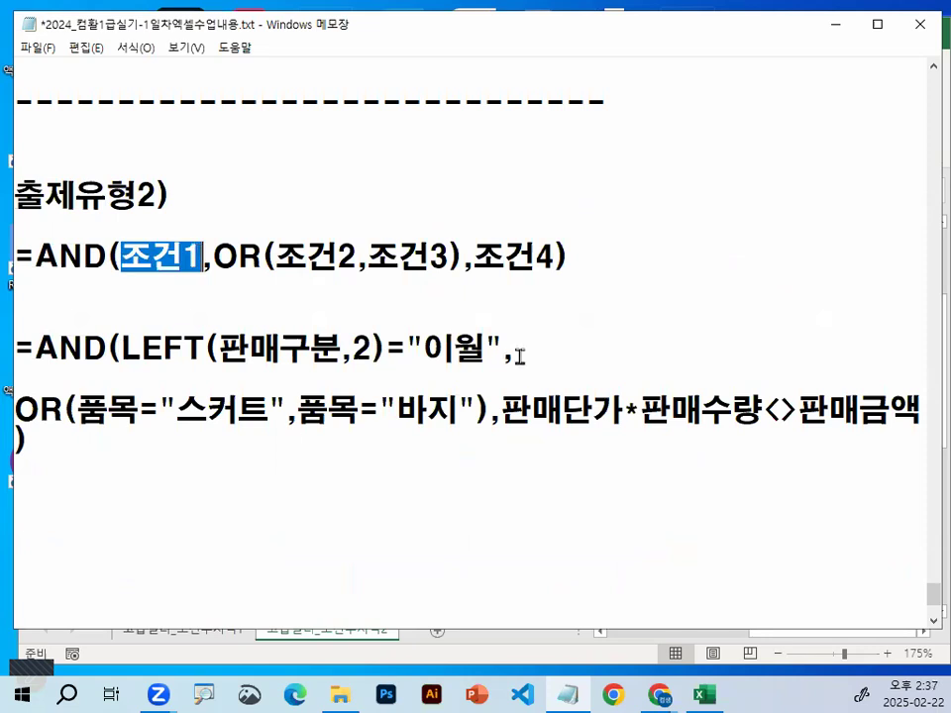
{"action": "left_click_drag", "start_coordinate": [515, 349], "coordinate": [503, 349]}
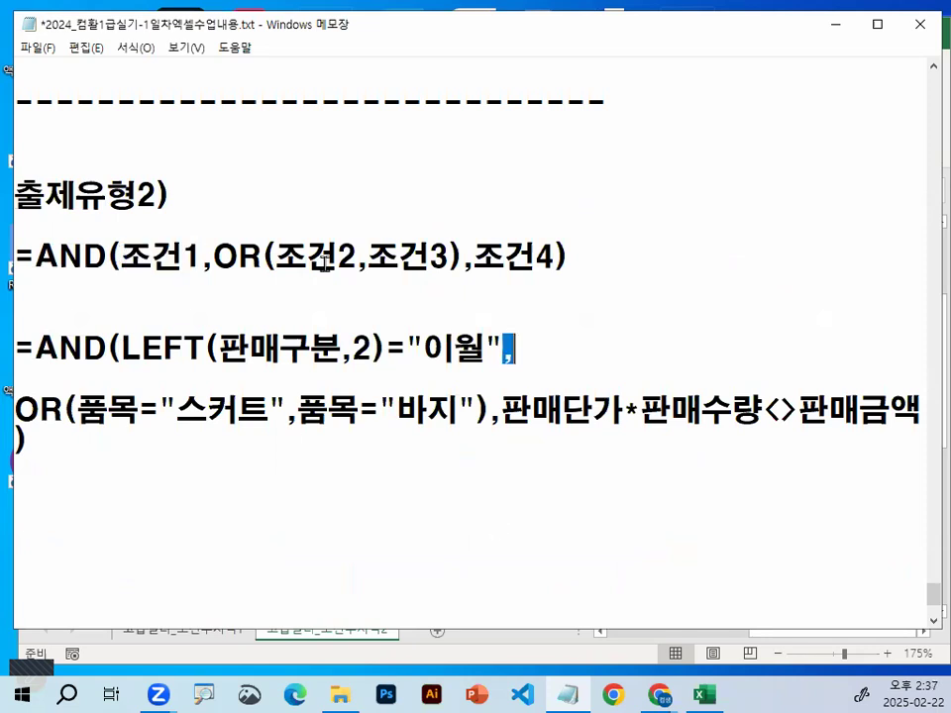
{"action": "left_click", "coordinate": [214, 255]}
{"action": "left_click", "coordinate": [453, 256], "text": "shift"}
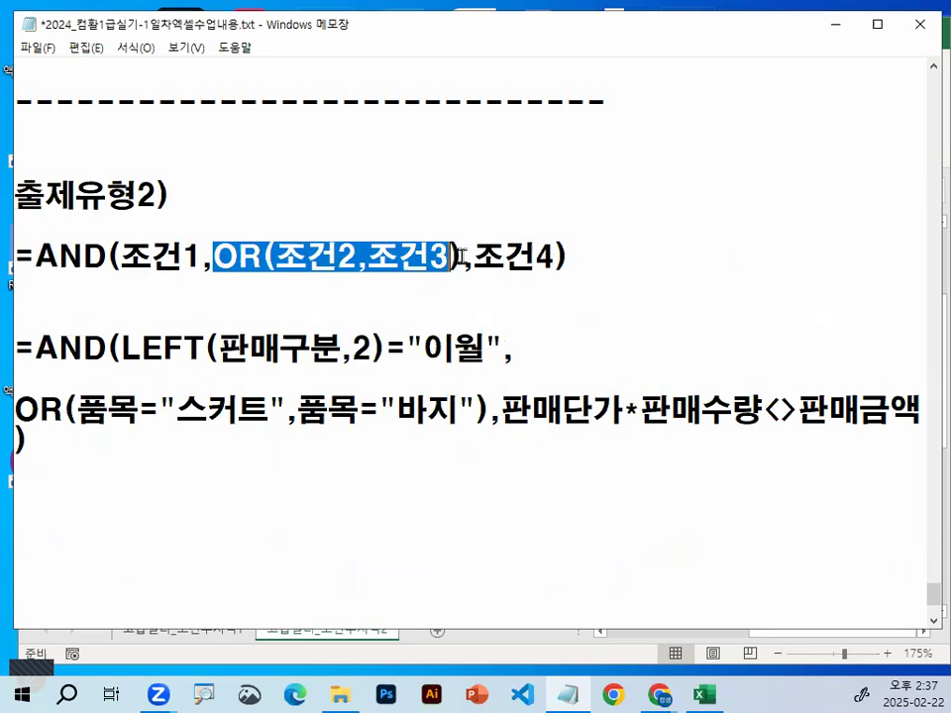
{"action": "left_click_drag", "start_coordinate": [277, 256], "coordinate": [451, 257]}
{"action": "scroll", "coordinate": [24, 352], "scroll_direction": "down", "scroll_amount": 1}
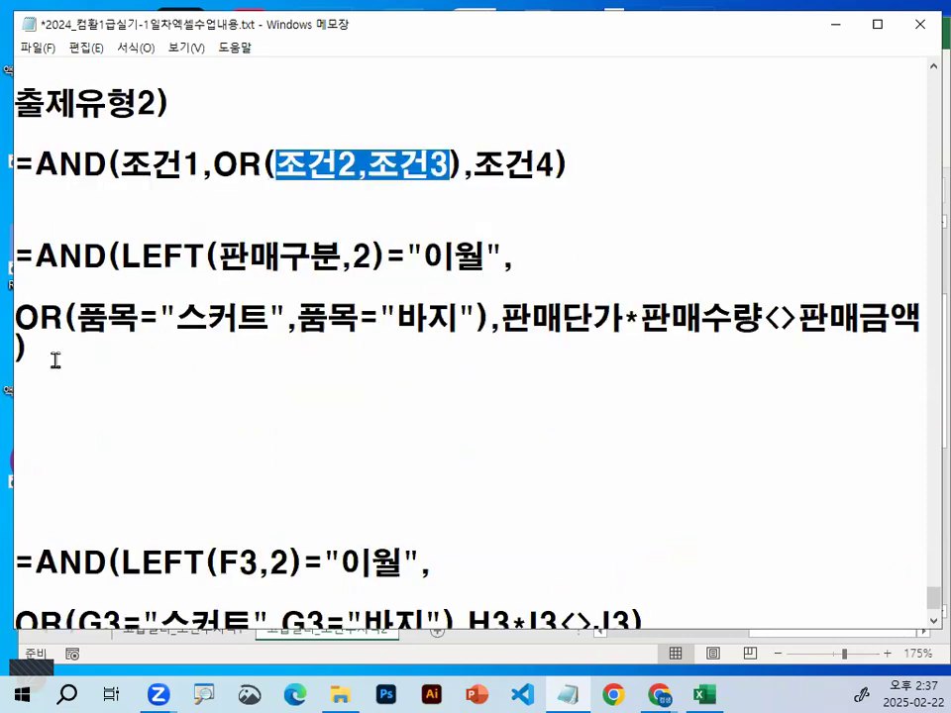
Move 판매단가*판매수량<>판매금액) onto its own line in the notes, separated from the OR condition by blank space
{"action": "left_click", "coordinate": [103, 400]}
{"action": "key", "text": "Return"}
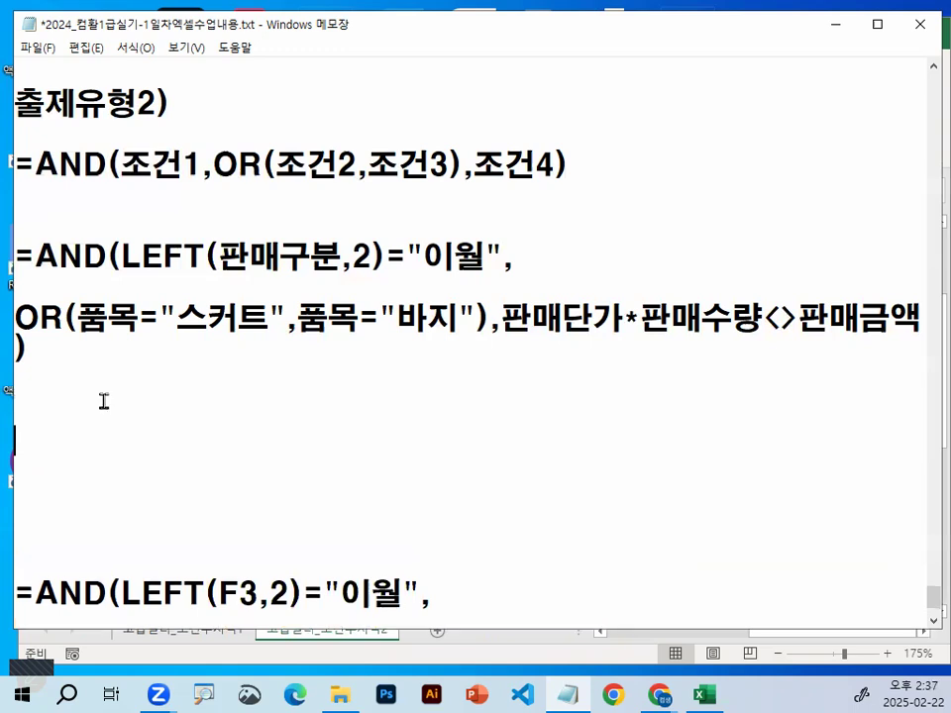
{"action": "key", "text": "ctrl+z"}
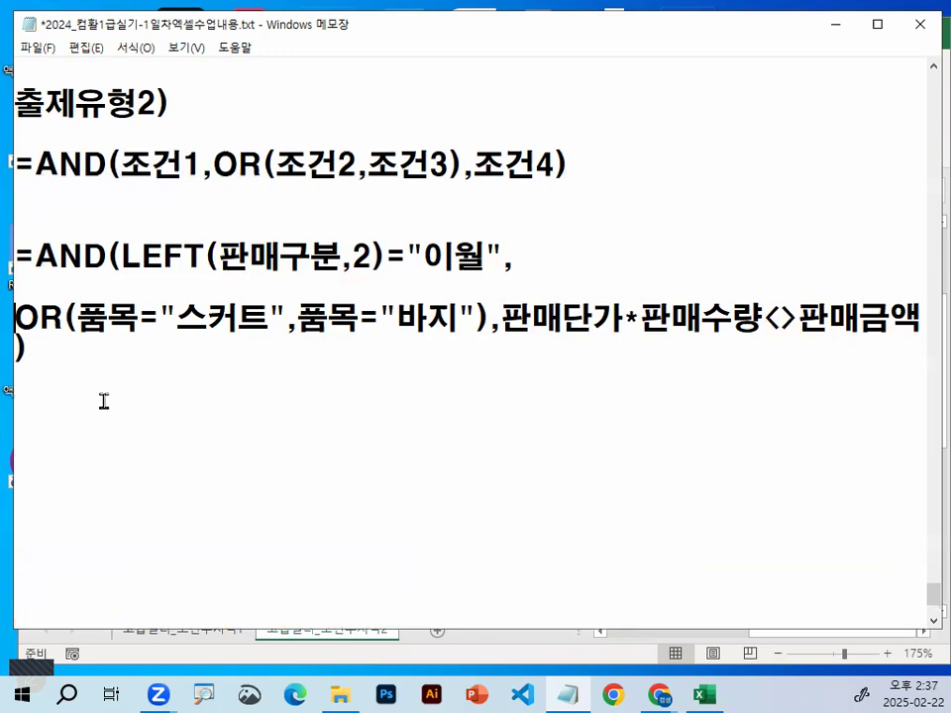
{"action": "key", "text": "Return"}
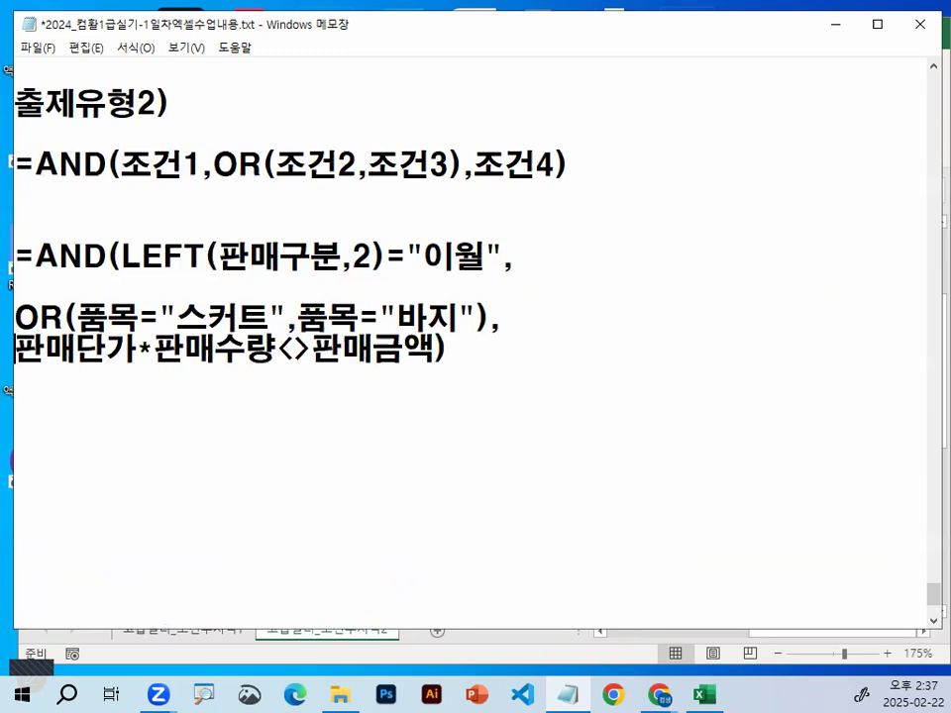
{"action": "key", "text": "Return"}
Examine the two comma-separated arguments and the closing parenthesis of OR(품목="스커트",품목="바지")
{"action": "left_click_drag", "start_coordinate": [79, 338], "coordinate": [128, 337]}
{"action": "left_click_drag", "start_coordinate": [180, 339], "coordinate": [248, 339]}
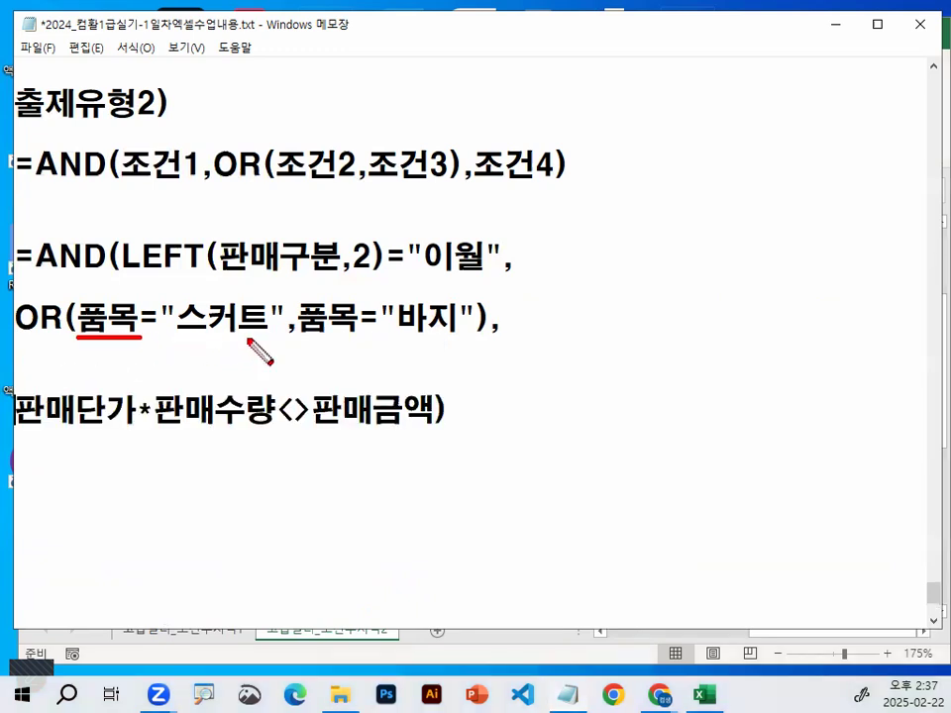
{"action": "left_click_drag", "start_coordinate": [126, 340], "coordinate": [469, 338]}
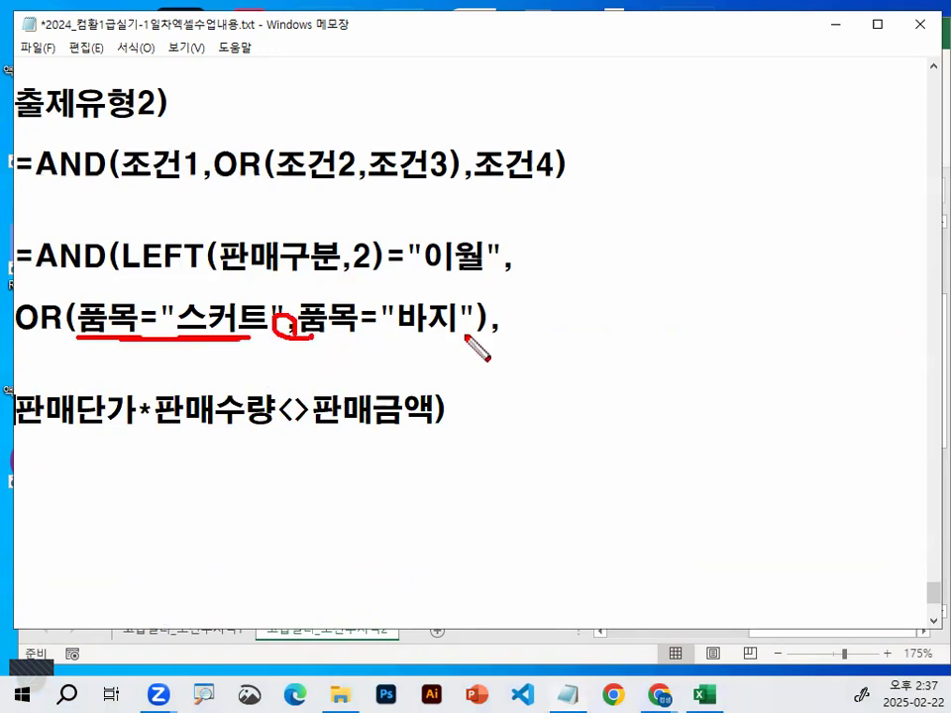
{"action": "left_click_drag", "start_coordinate": [458, 288], "coordinate": [476, 328]}
{"action": "left_click_drag", "start_coordinate": [79, 294], "coordinate": [74, 349]}
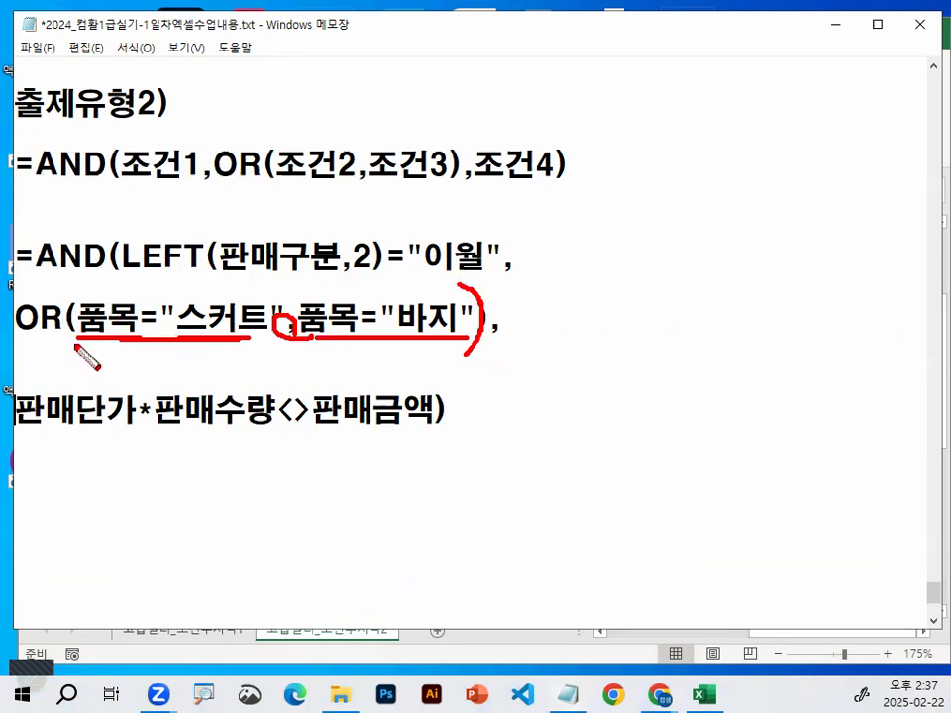
{"action": "left_click_drag", "start_coordinate": [477, 327], "coordinate": [472, 354]}
{"action": "mouse_move", "coordinate": [371, 339]}
{"action": "left_mouse_down"}
{"action": "mouse_move", "coordinate": [376, 392]}
{"action": "mouse_move", "coordinate": [392, 396]}
{"action": "mouse_move", "coordinate": [384, 379]}
{"action": "left_mouse_up"}
{"action": "left_click_drag", "start_coordinate": [497, 315], "coordinate": [492, 347]}
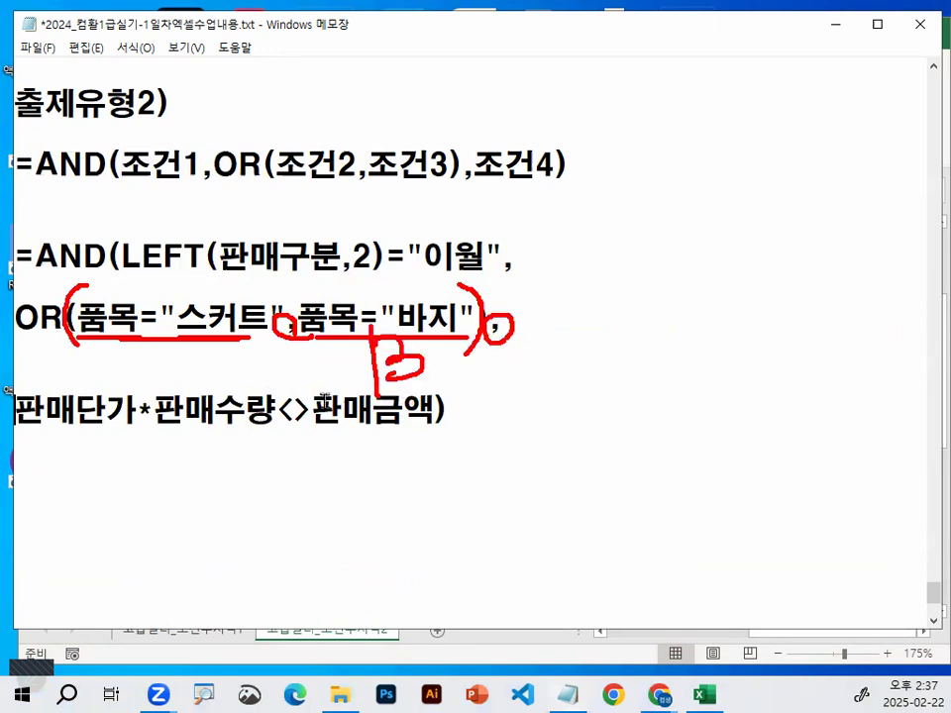
{"action": "key", "text": "Escape"}
Examine both sides and the <> operator of the 판매단가*판매수량<>판매금액 condition
{"action": "left_click_drag", "start_coordinate": [16, 410], "coordinate": [203, 409]}
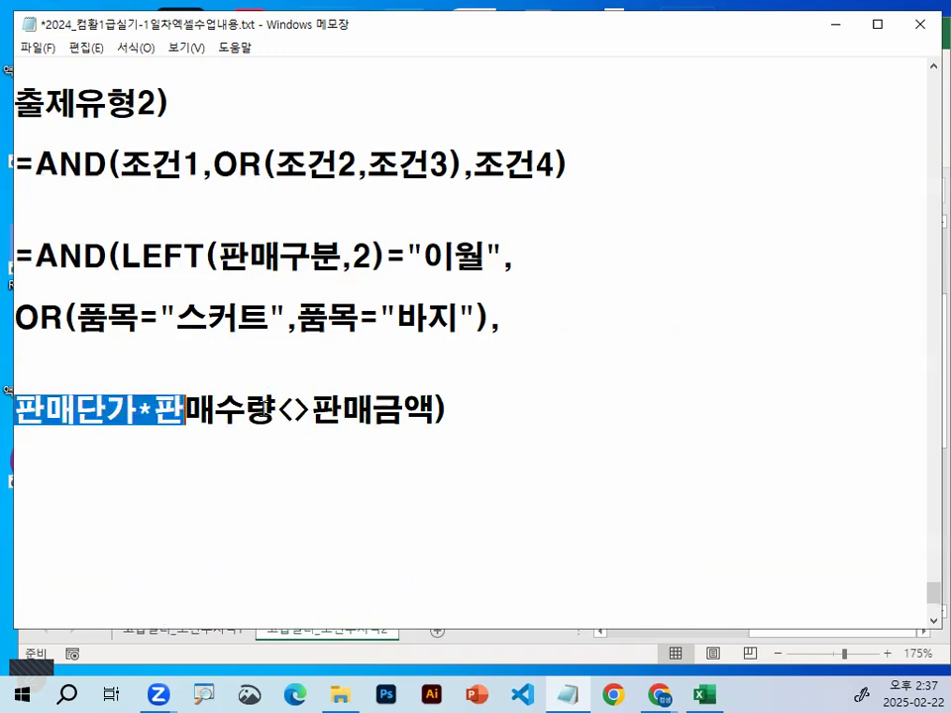
{"action": "left_click", "coordinate": [313, 409]}
{"action": "left_click_drag", "start_coordinate": [315, 409], "coordinate": [446, 409]}
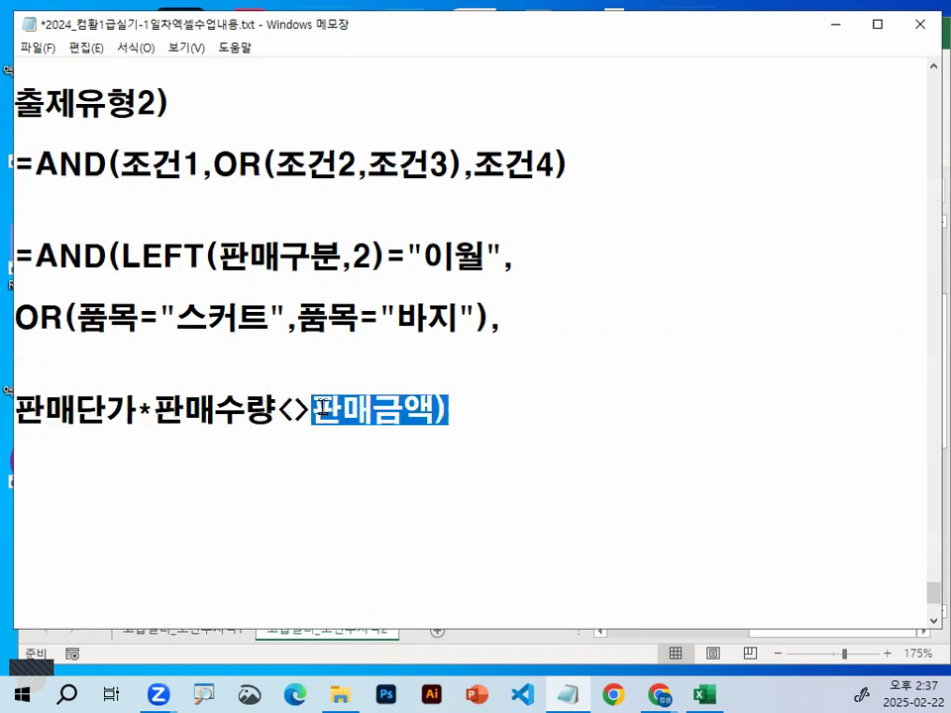
{"action": "left_click_drag", "start_coordinate": [282, 408], "coordinate": [319, 409]}
{"action": "left_click", "coordinate": [313, 488]}
{"action": "left_click", "coordinate": [331, 410]}
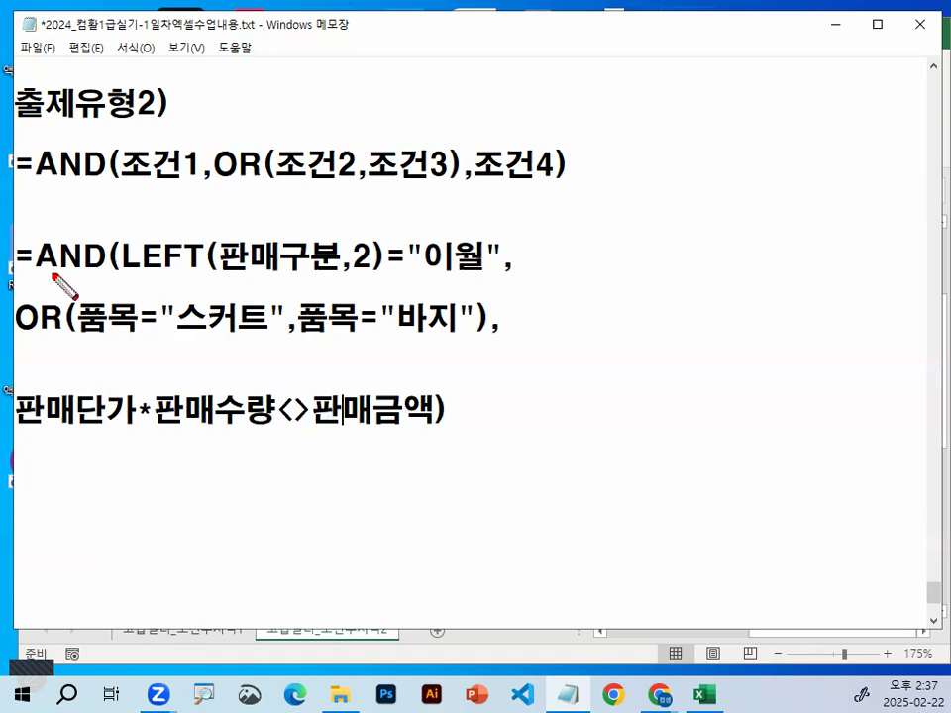
Review how AND combines the LEFT condition, the OR group and the 판매금액 comparison as three parts
{"action": "left_click_drag", "start_coordinate": [38, 284], "coordinate": [123, 282]}
{"action": "left_click_drag", "start_coordinate": [276, 203], "coordinate": [277, 254]}
{"action": "mouse_move", "coordinate": [278, 206]}
{"action": "left_mouse_down"}
{"action": "mouse_move", "coordinate": [307, 257]}
{"action": "mouse_move", "coordinate": [298, 221]}
{"action": "left_mouse_up"}
{"action": "mouse_move", "coordinate": [12, 335]}
{"action": "left_mouse_down"}
{"action": "mouse_move", "coordinate": [212, 344]}
{"action": "mouse_move", "coordinate": [489, 337]}
{"action": "left_mouse_up"}
{"action": "mouse_move", "coordinate": [341, 344]}
{"action": "left_mouse_down"}
{"action": "mouse_move", "coordinate": [337, 386]}
{"action": "mouse_move", "coordinate": [346, 357]}
{"action": "mouse_move", "coordinate": [368, 372]}
{"action": "mouse_move", "coordinate": [379, 335]}
{"action": "mouse_move", "coordinate": [378, 349]}
{"action": "left_mouse_up"}
{"action": "left_click_drag", "start_coordinate": [19, 437], "coordinate": [439, 434]}
{"action": "mouse_move", "coordinate": [287, 465]}
{"action": "left_mouse_down"}
{"action": "mouse_move", "coordinate": [262, 487]}
{"action": "mouse_move", "coordinate": [282, 485]}
{"action": "left_mouse_up"}
{"action": "left_click_drag", "start_coordinate": [234, 442], "coordinate": [293, 503]}
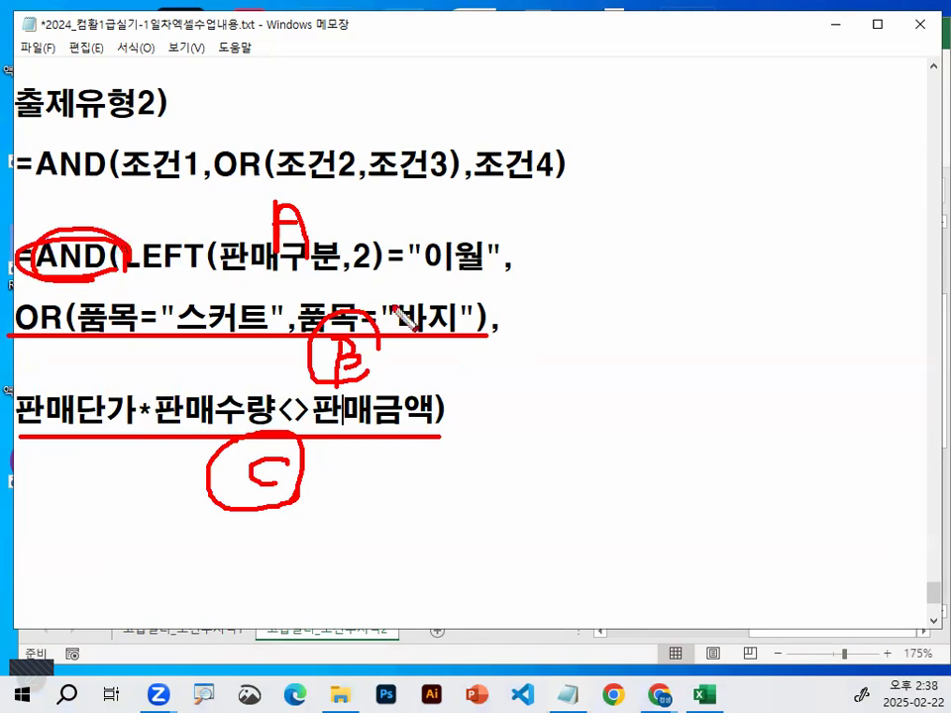
{"action": "key", "text": "Escape"}
Delete the extra blank line above 판매단가*판매수량<>판매금액) in the notes and switch back to the Excel workbook
{"action": "left_click", "coordinate": [72, 364]}
{"action": "key", "text": "BackSpace"}
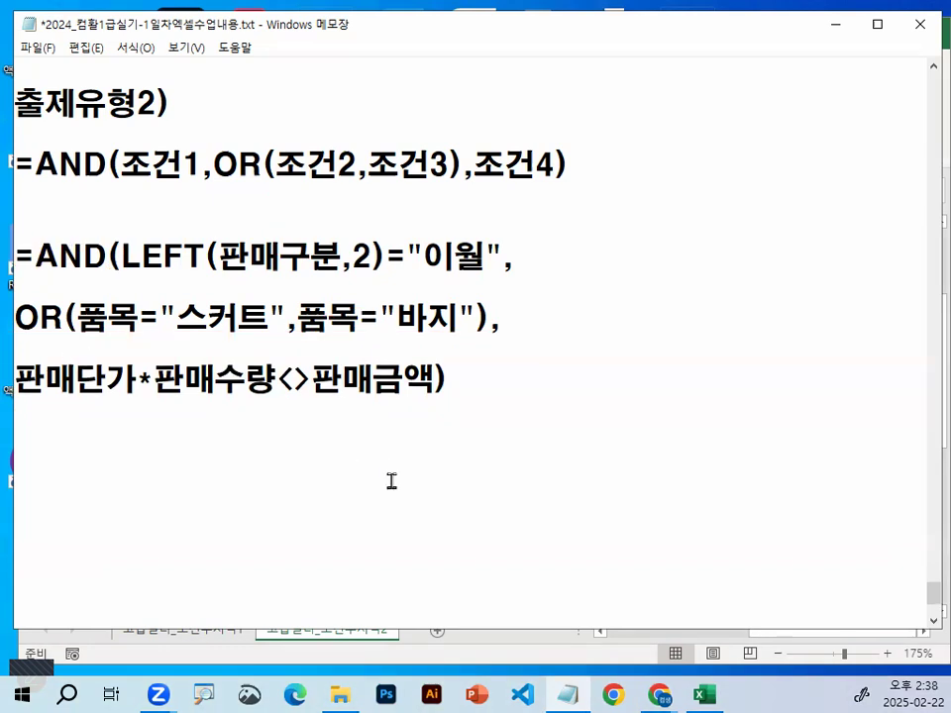
{"action": "left_click", "coordinate": [836, 24]}
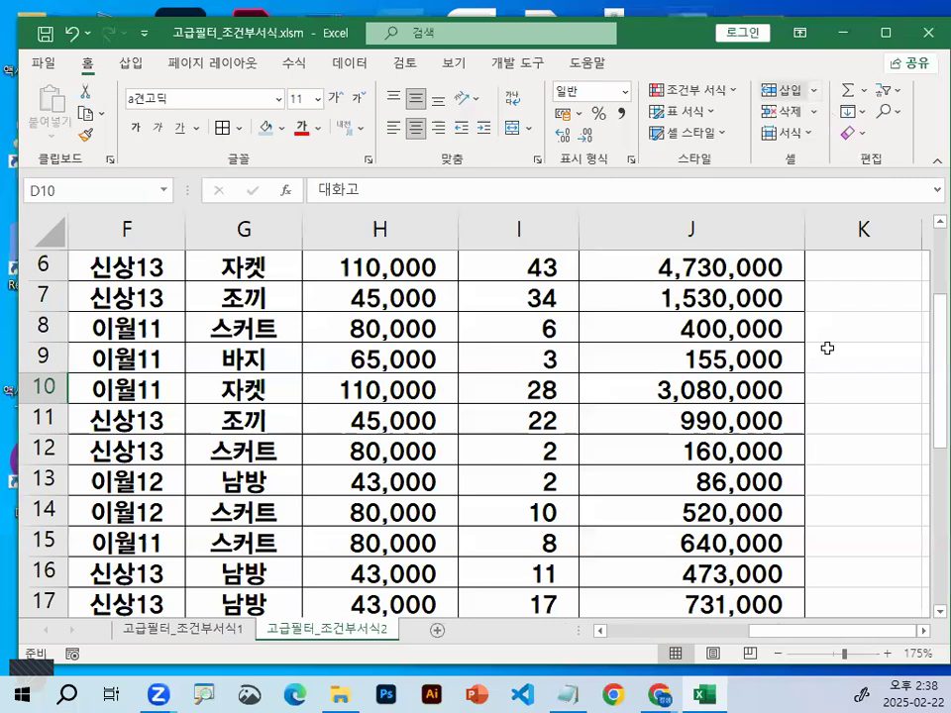
Enter the criteria heading 조건 in cell B30, below the sales table
{"action": "left_click_drag", "start_coordinate": [817, 636], "coordinate": [575, 636]}
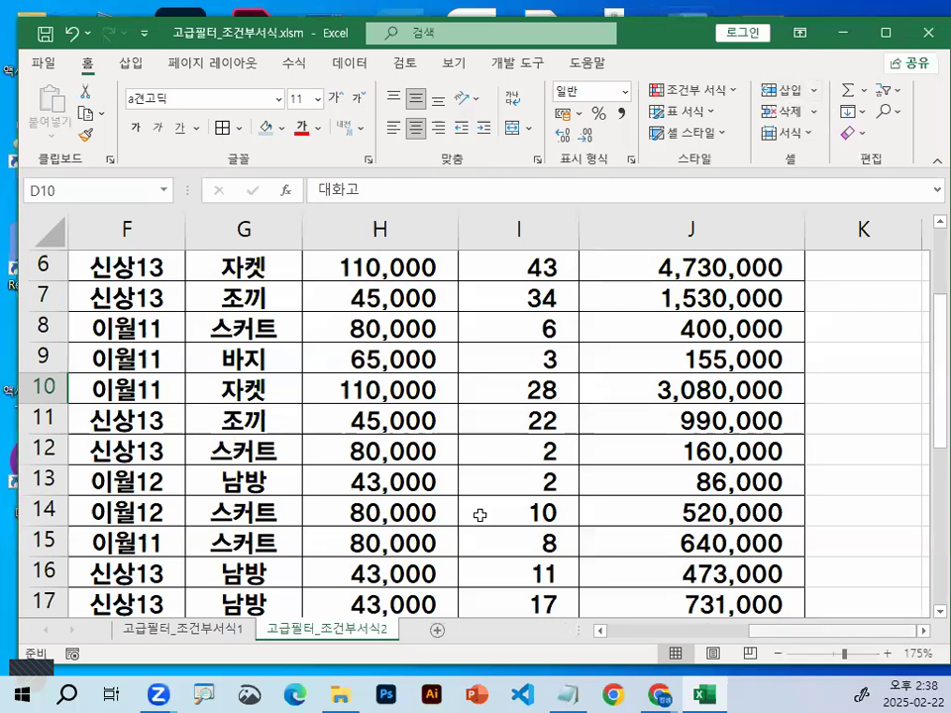
{"action": "scroll", "coordinate": [479, 515], "scroll_direction": "down", "scroll_amount": 2}
{"action": "scroll", "coordinate": [176, 377], "scroll_direction": "down", "scroll_amount": 5}
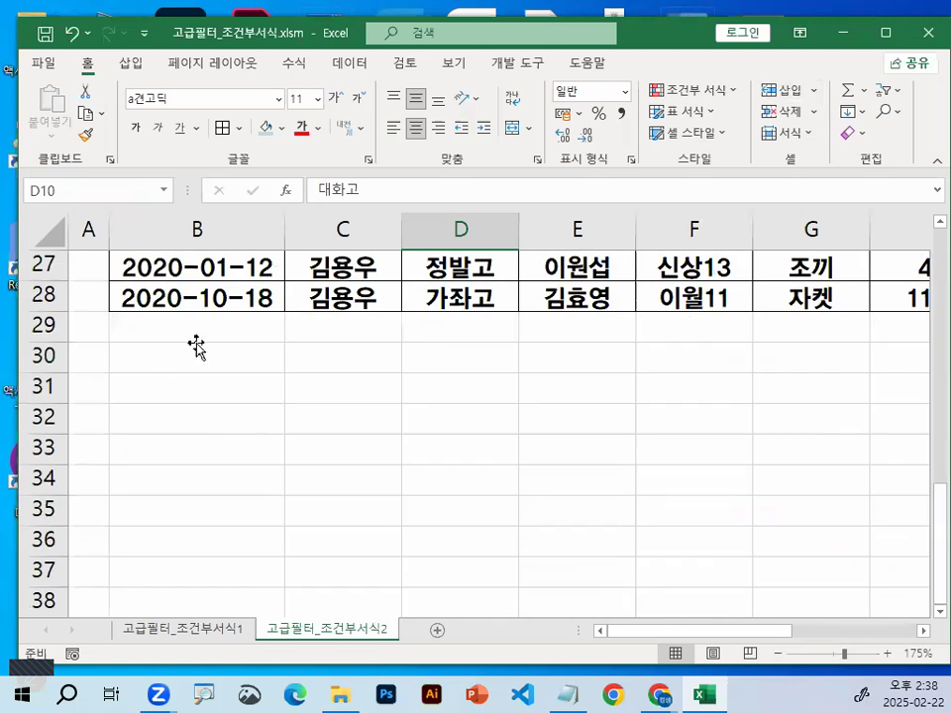
{"action": "left_click", "coordinate": [197, 346]}
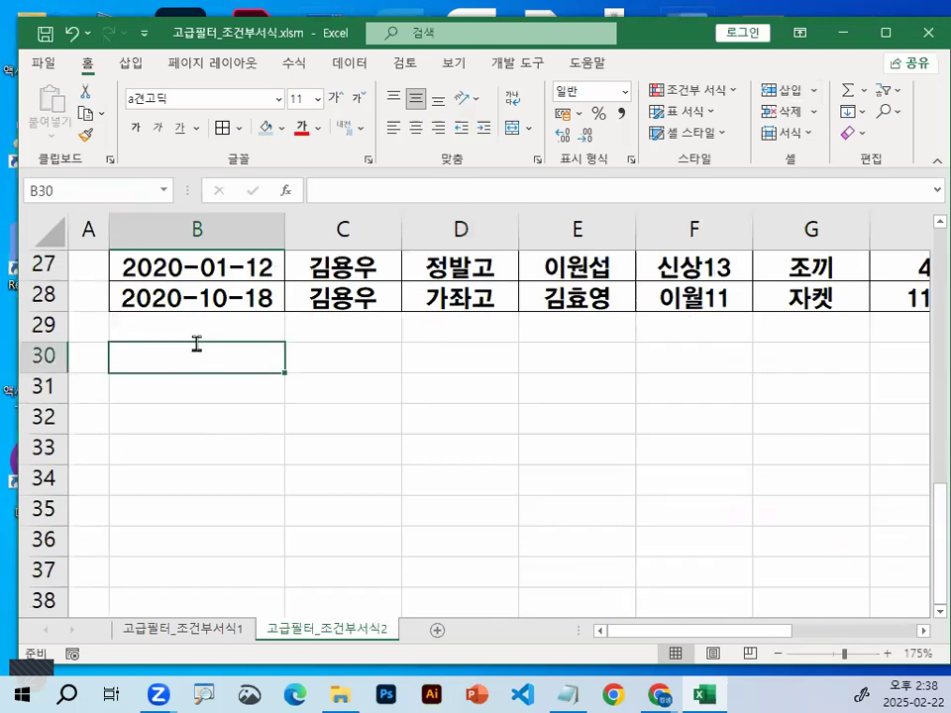
{"action": "type", "text": "WHRJ"}
{"action": "key", "text": "BackSpace"}
{"action": "key", "text": "BackSpace"}
{"action": "key", "text": "BackSpace"}
{"action": "key", "text": "BackSpace"}
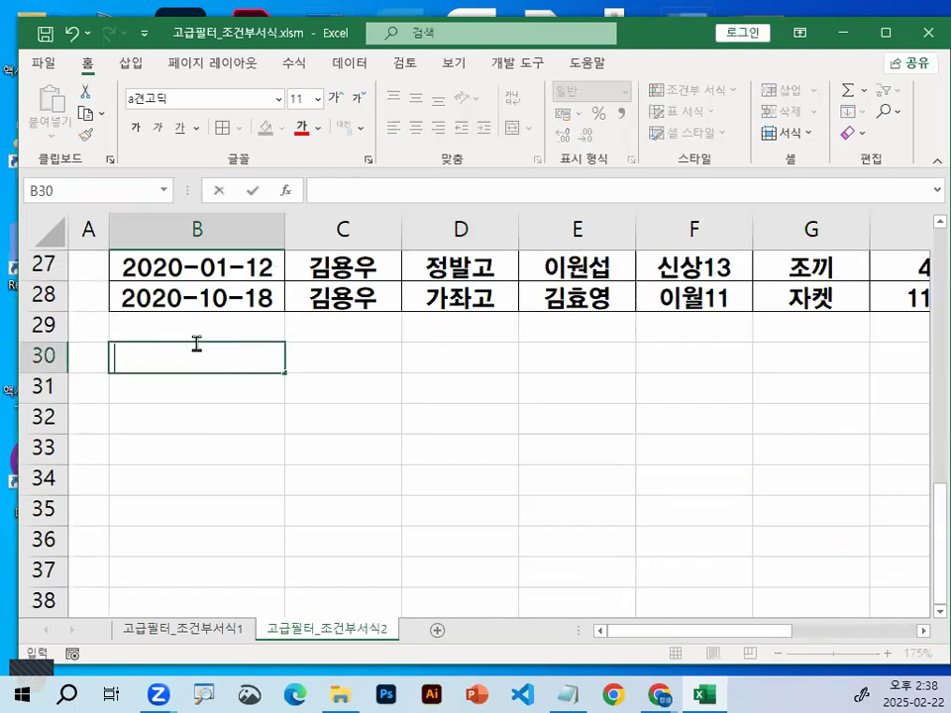
{"action": "type", "text": "조건"}
{"action": "key", "text": "Return"}
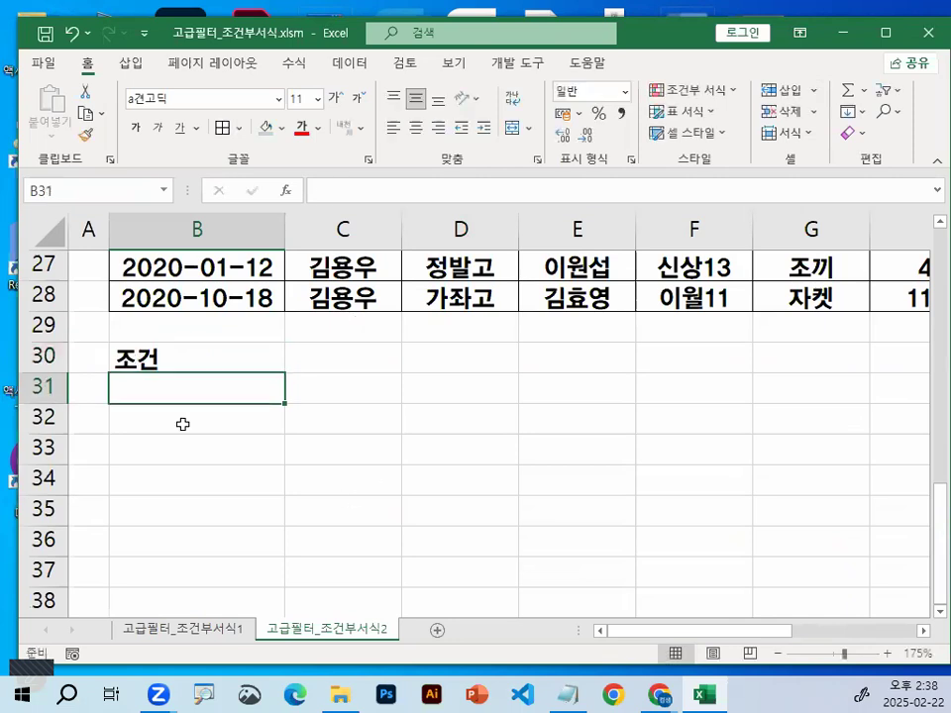
Begin the criteria formula in cell B31 with =AND(
{"action": "key", "text": "ctrl+1"}
{"action": "left_click_drag", "start_coordinate": [22, 359], "coordinate": [248, 388]}
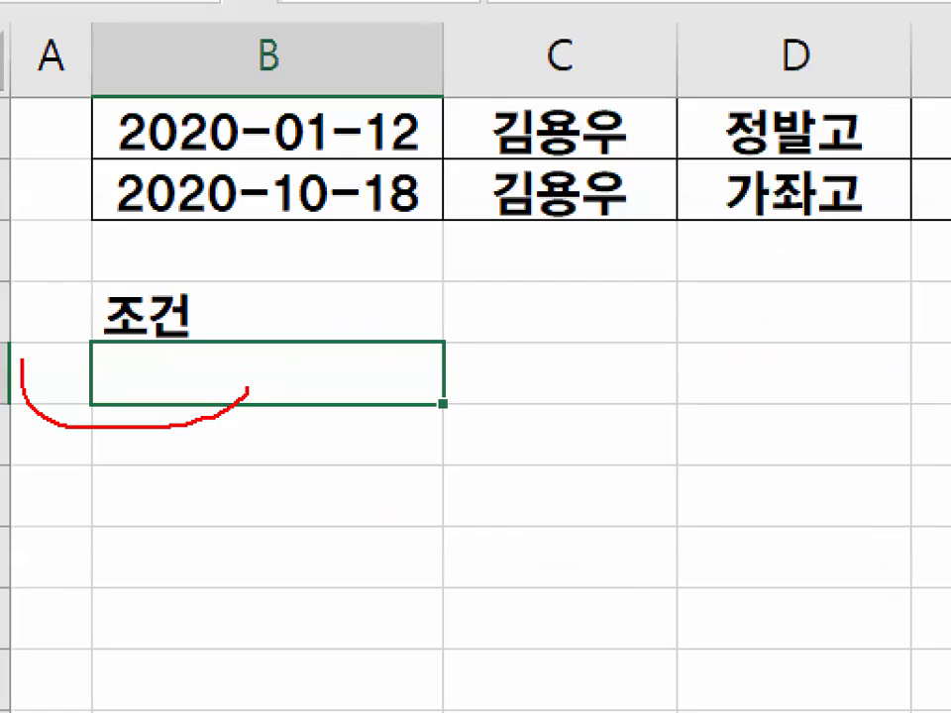
{"action": "left_click_drag", "start_coordinate": [21, 359], "coordinate": [192, 339]}
{"action": "key", "text": "Escape"}
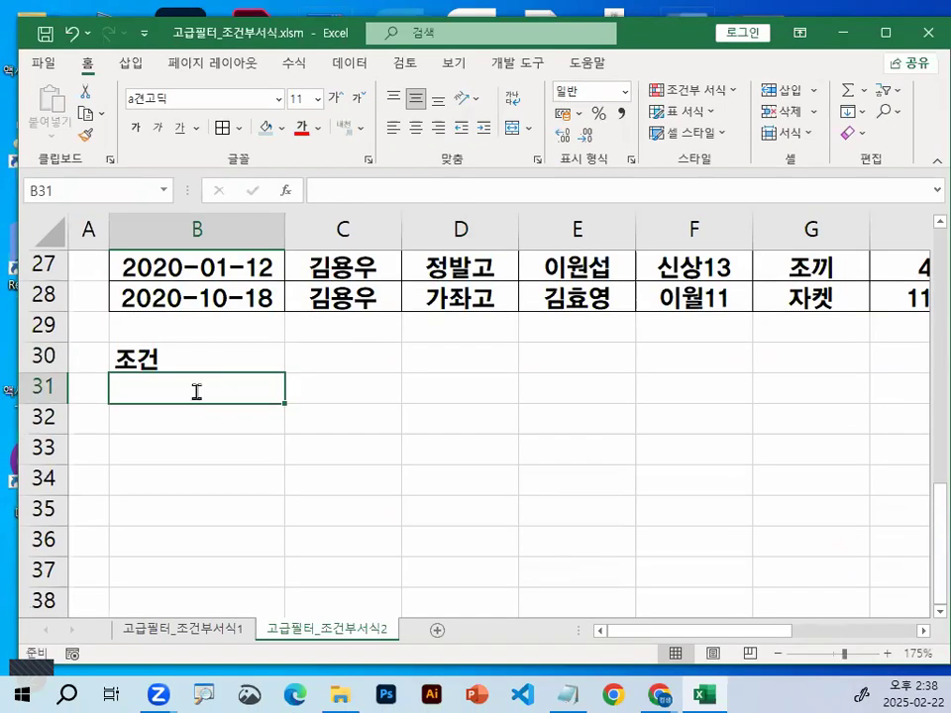
{"action": "type", "text": "=S"}
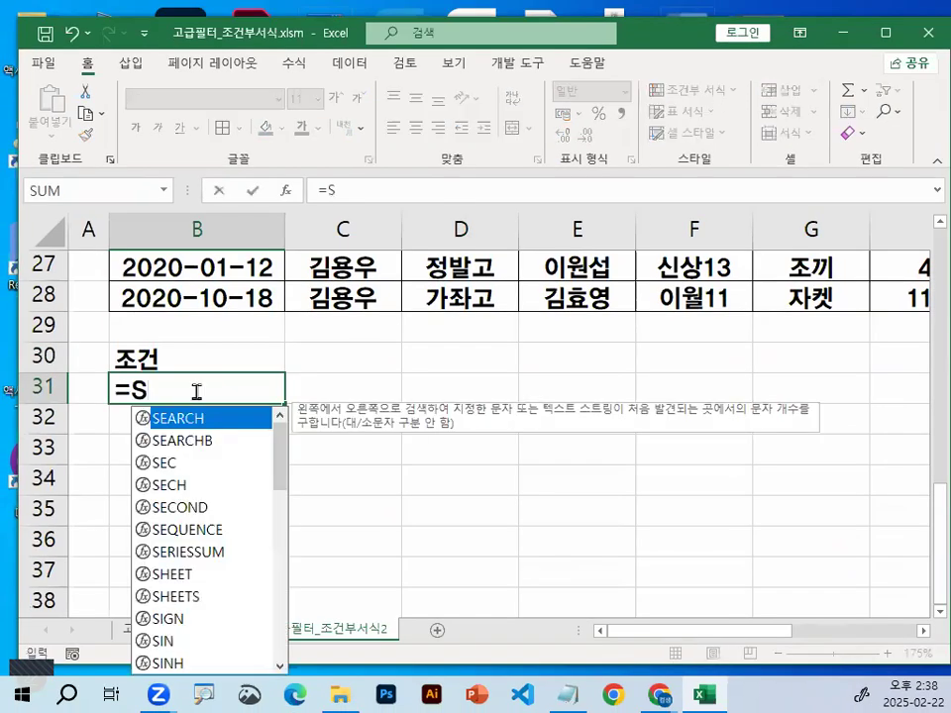
{"action": "key", "text": "BackSpace"}
{"action": "type", "text": "AND("}
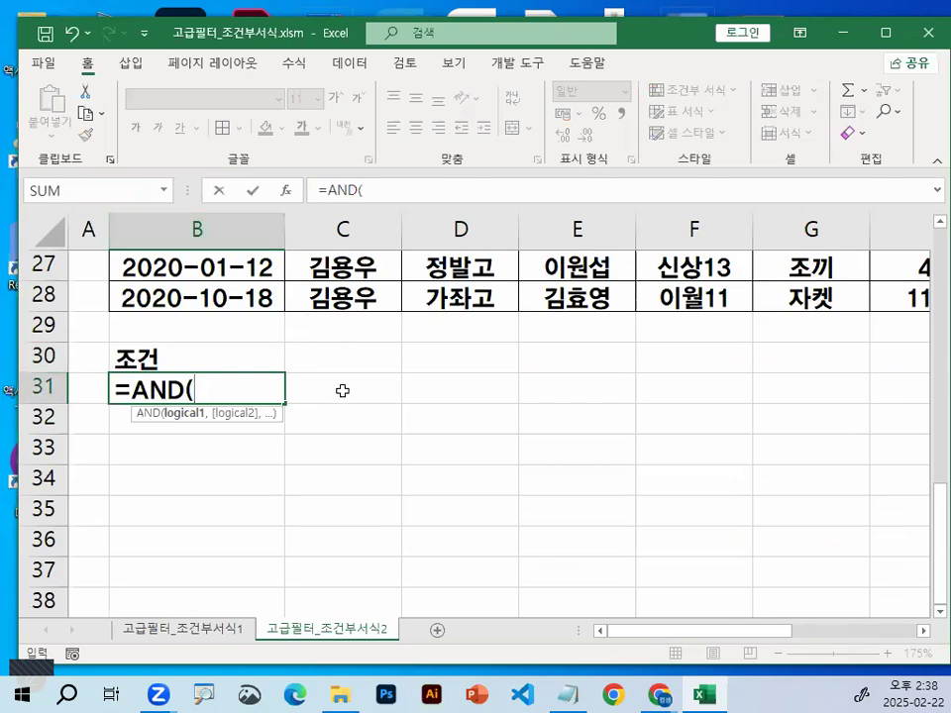
Examine the first two characters of the 판매구분 values in column F of the sales table
{"action": "scroll", "coordinate": [344, 392], "scroll_direction": "up", "scroll_amount": 5}
{"action": "scroll", "coordinate": [344, 388], "scroll_direction": "up", "scroll_amount": 4}
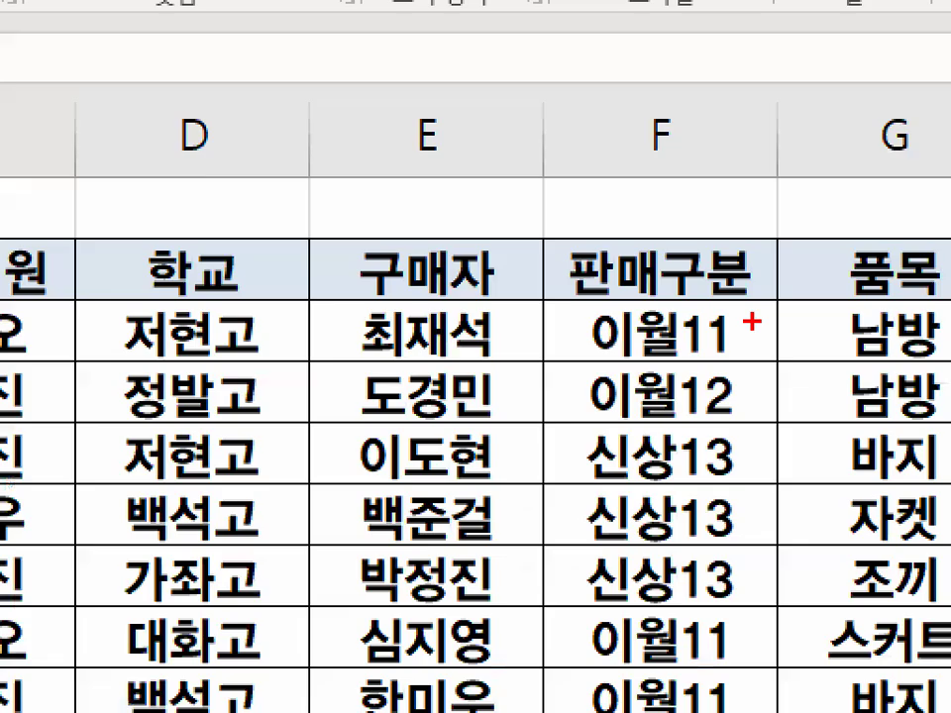
{"action": "mouse_move", "coordinate": [753, 322]}
{"action": "left_mouse_down"}
{"action": "mouse_move", "coordinate": [783, 315]}
{"action": "mouse_move", "coordinate": [791, 337]}
{"action": "left_mouse_up"}
{"action": "mouse_move", "coordinate": [657, 332]}
{"action": "left_mouse_down"}
{"action": "mouse_move", "coordinate": [741, 300]}
{"action": "mouse_move", "coordinate": [731, 322]}
{"action": "left_mouse_up"}
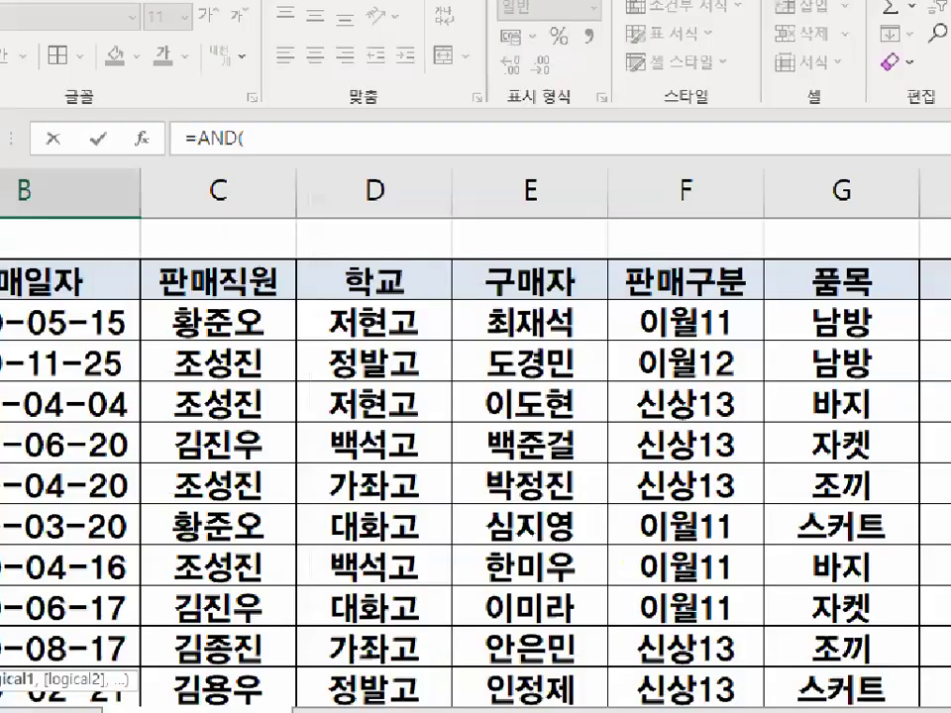
{"action": "mouse_move", "coordinate": [646, 342]}
{"action": "left_mouse_down"}
{"action": "mouse_move", "coordinate": [705, 324]}
{"action": "mouse_move", "coordinate": [594, 322]}
{"action": "left_mouse_up"}
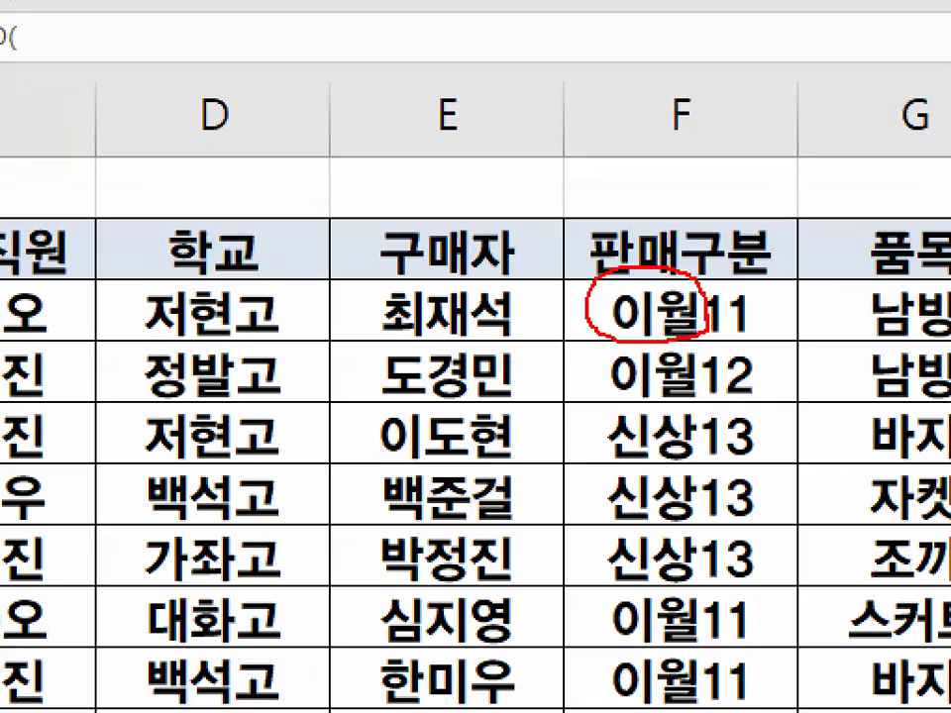
{"action": "scroll", "coordinate": [138, 494], "scroll_direction": "down", "scroll_amount": 3}
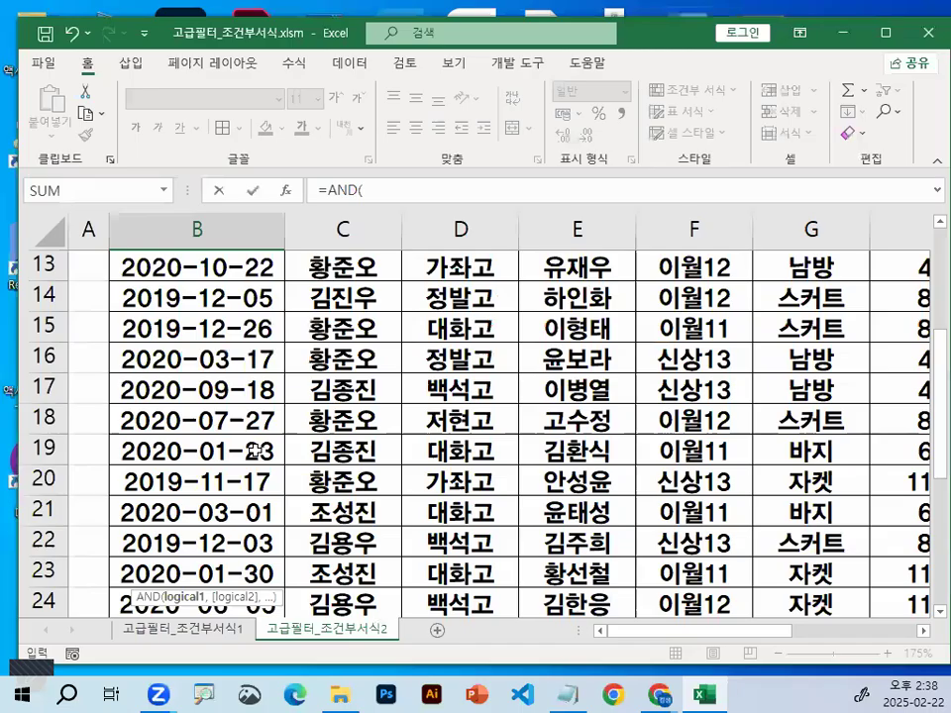
{"action": "scroll", "coordinate": [254, 451], "scroll_direction": "down", "scroll_amount": 5}
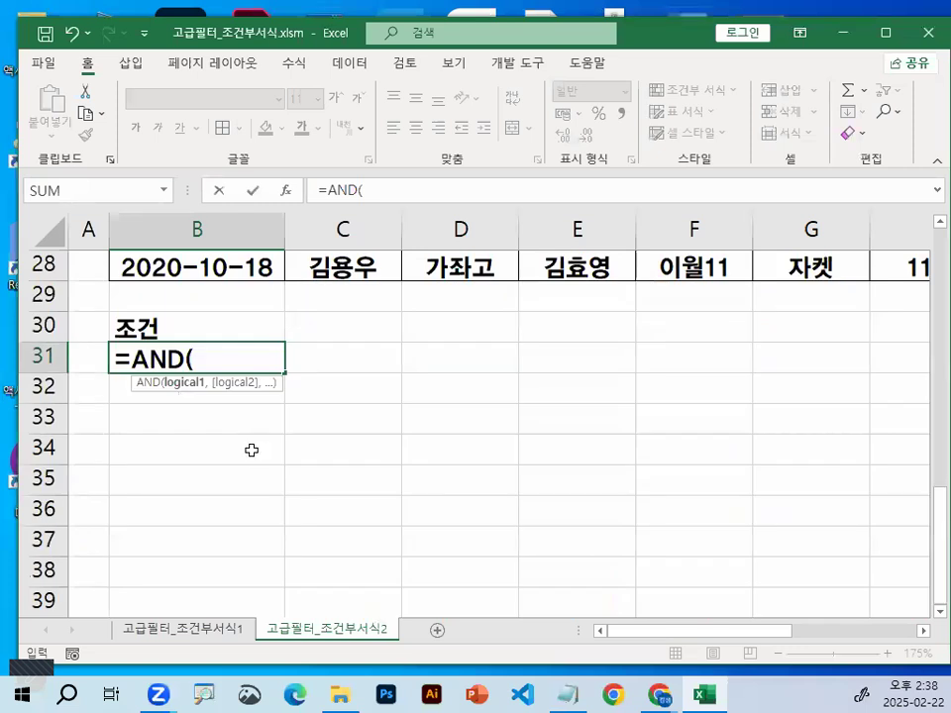
Continue the AND formula in B31 with LEFT(F3,2), referencing the first 판매구분 value
{"action": "type", "text": "LEFT("}
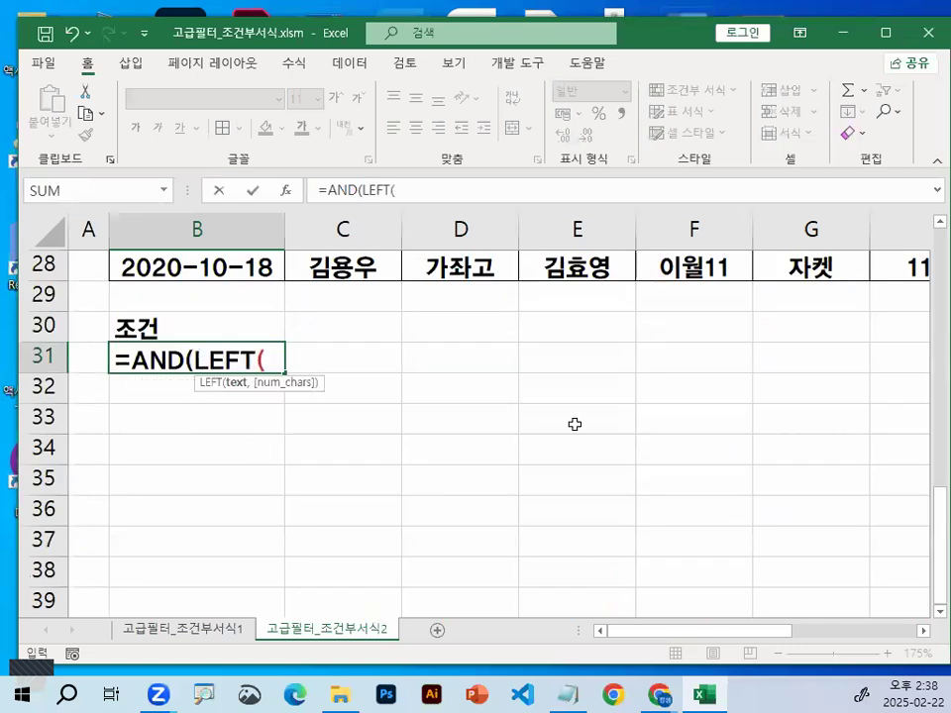
{"action": "scroll", "coordinate": [777, 450], "scroll_direction": "up", "scroll_amount": 9}
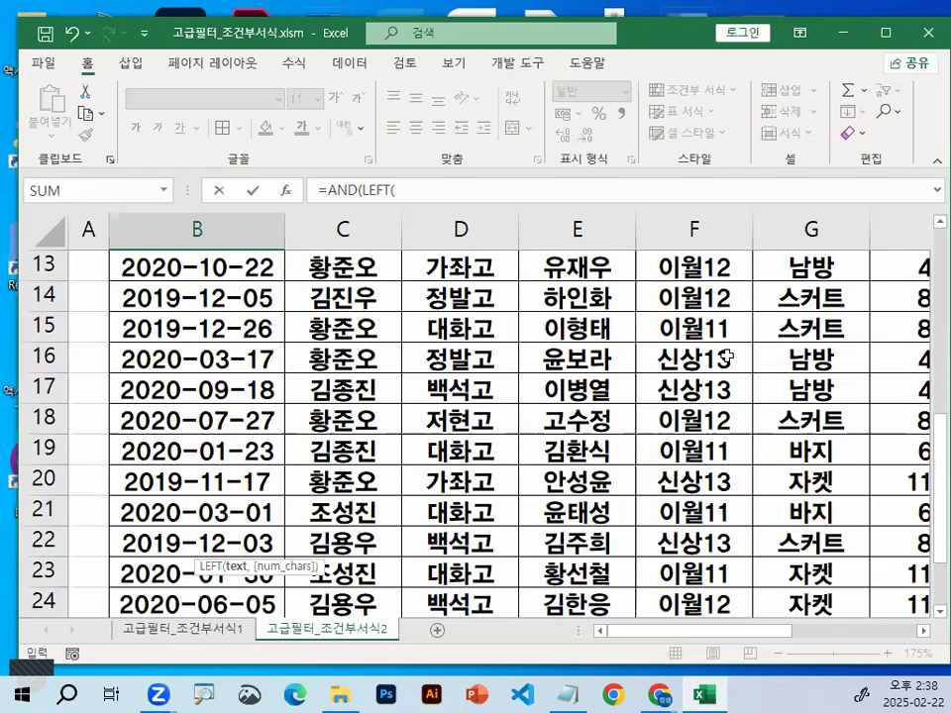
{"action": "left_click", "coordinate": [720, 319]}
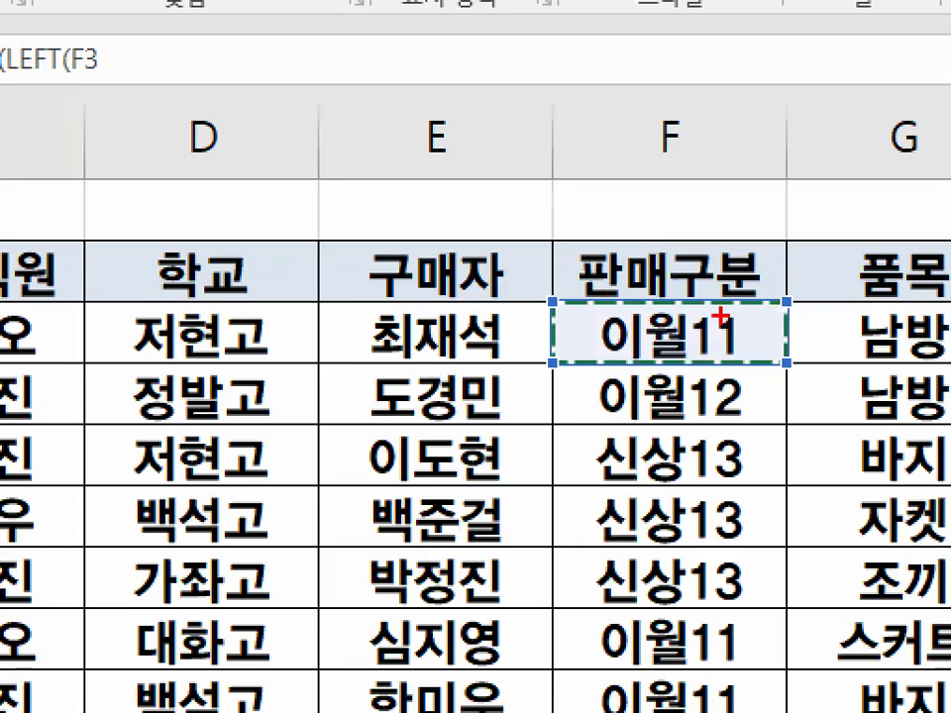
{"action": "left_click_drag", "start_coordinate": [661, 286], "coordinate": [807, 335]}
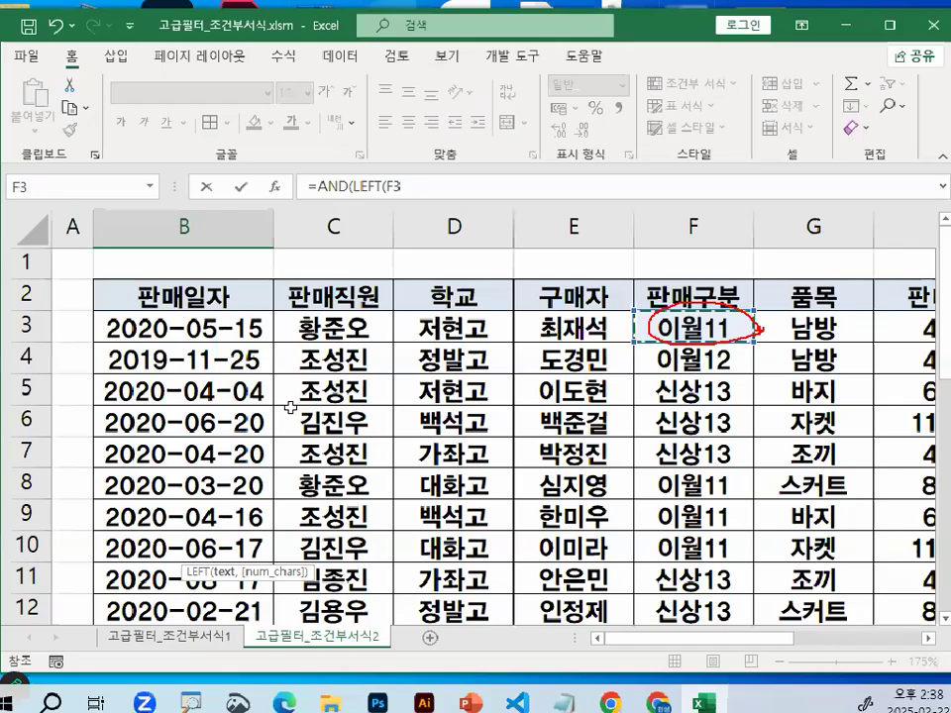
{"action": "scroll", "coordinate": [292, 404], "scroll_direction": "down", "scroll_amount": 4}
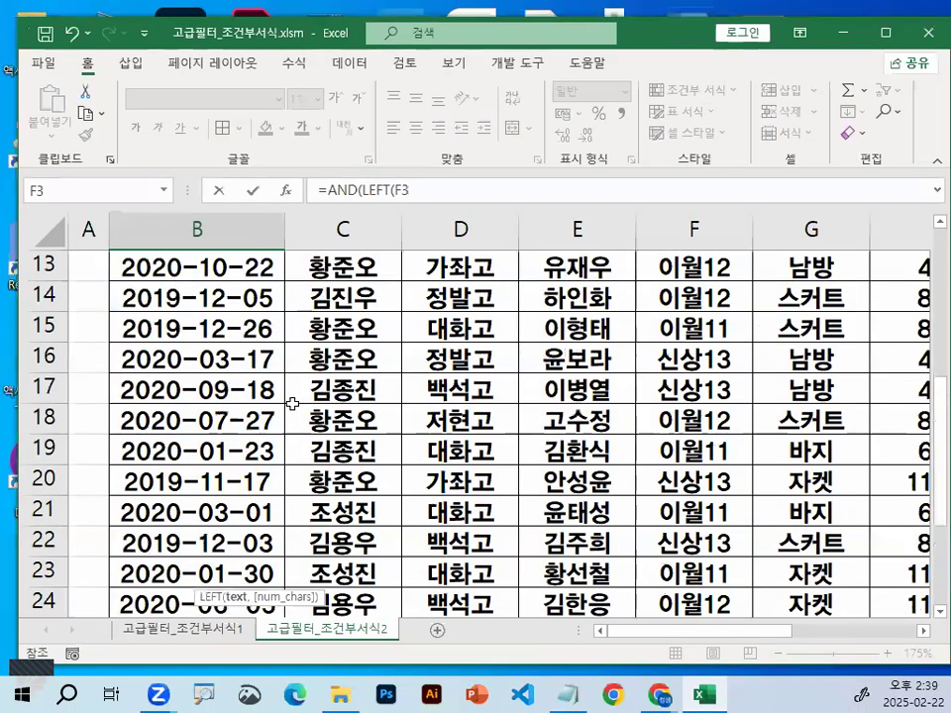
{"action": "scroll", "coordinate": [292, 404], "scroll_direction": "down", "scroll_amount": 5}
{"action": "type", "text": ","}
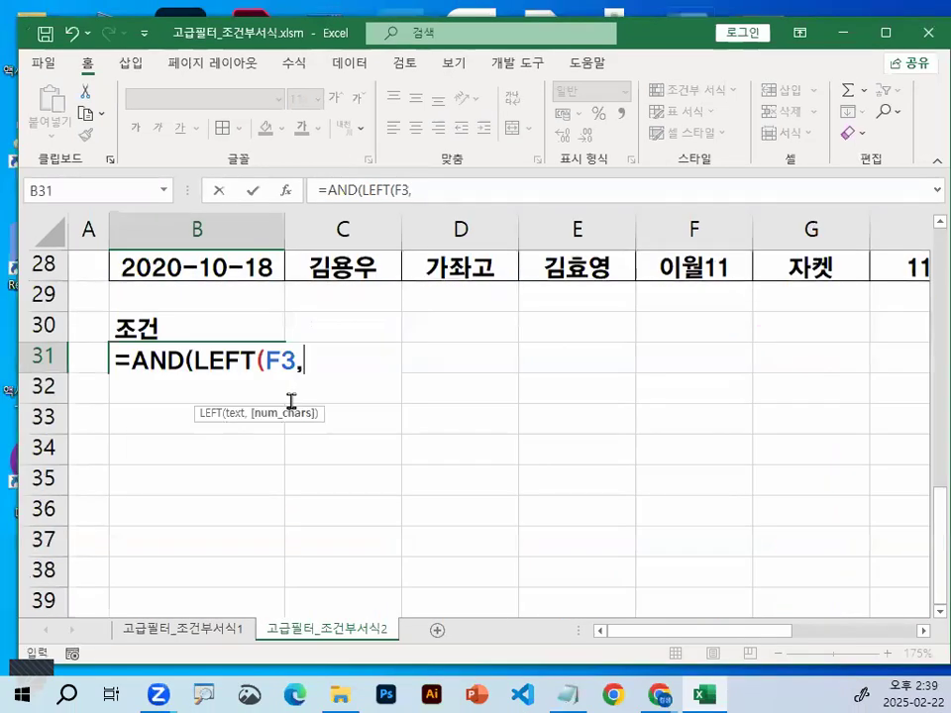
{"action": "type", "text": "2)"}
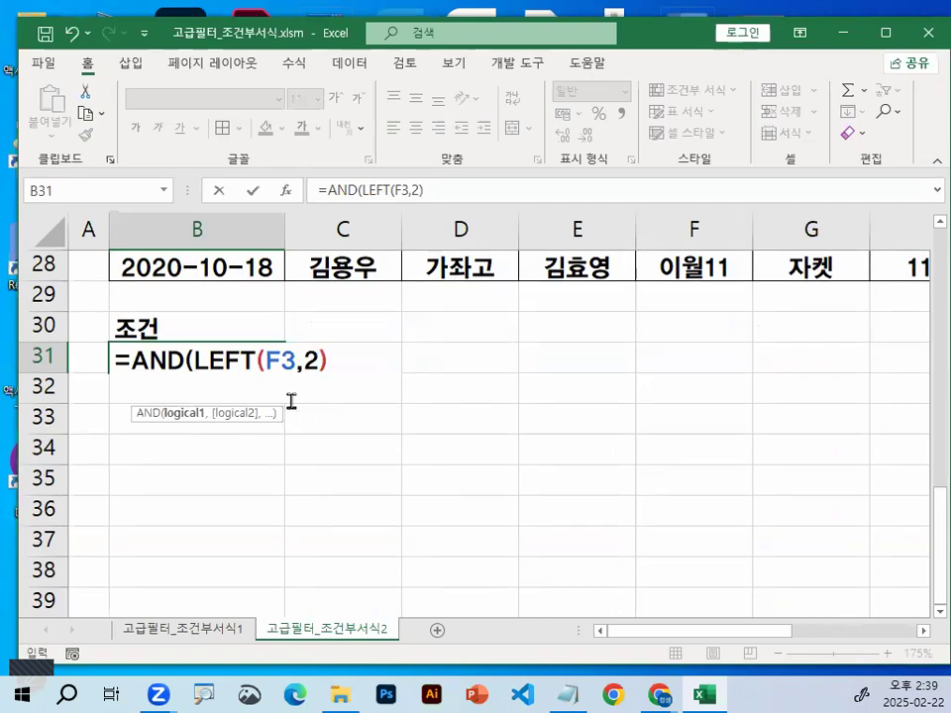
Complete the first AND condition by comparing the LEFT result with ="이월" and add a comma for the second argument
{"action": "type", "text": "="}
{"action": "type", "text": "\"이우"}
{"action": "type", "text": "ㅓㄹ"}
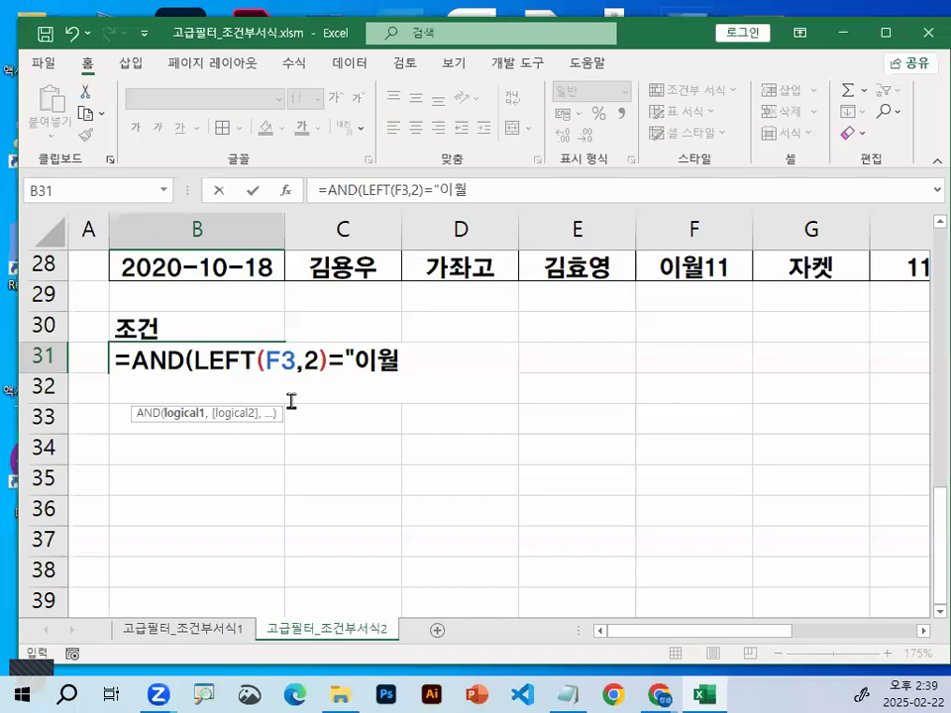
{"action": "type", "text": "\""}
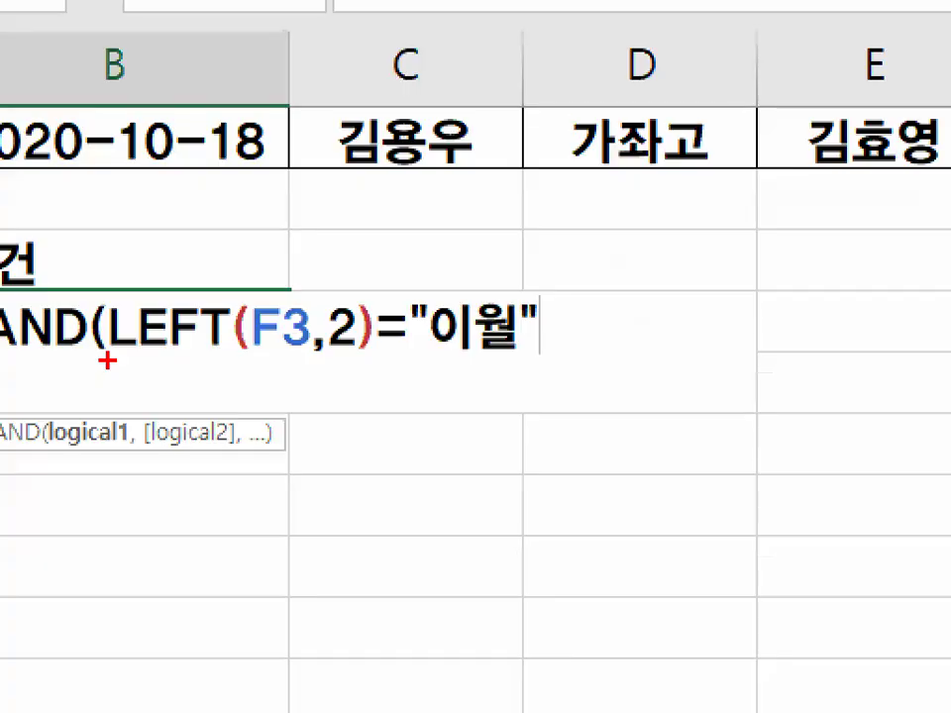
{"action": "left_click_drag", "start_coordinate": [107, 361], "coordinate": [515, 363]}
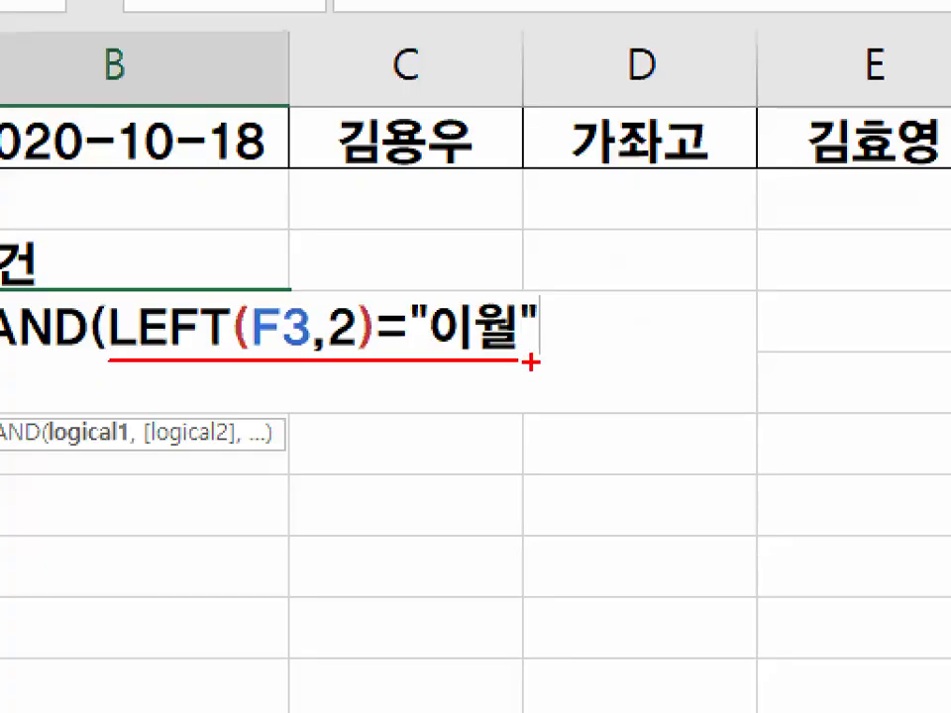
{"action": "key", "text": "Escape"}
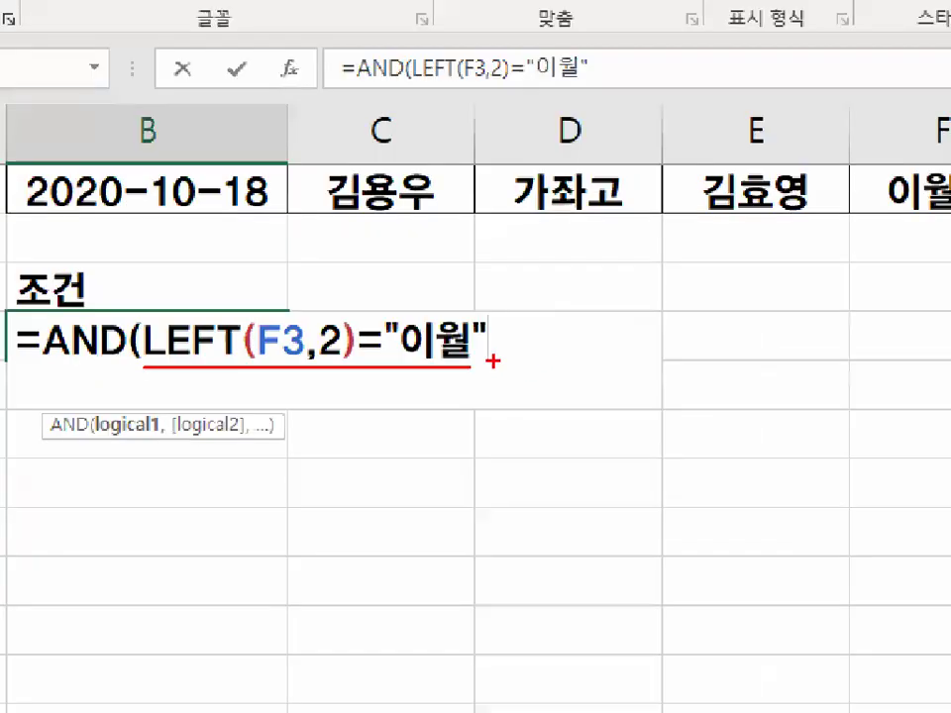
{"action": "type", "text": ","}
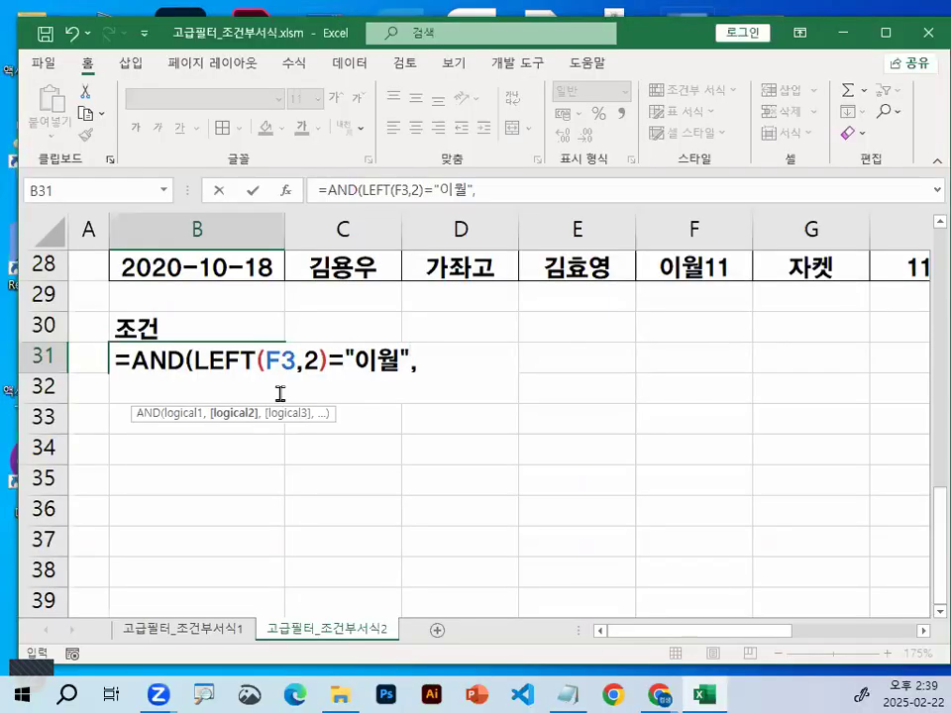
Start the second AND argument with a nested OR( that references G3, the first 품목 value
{"action": "type", "text": "ㅂ"}
{"action": "key", "text": "BackSpace"}
{"action": "type", "text": "OR("}
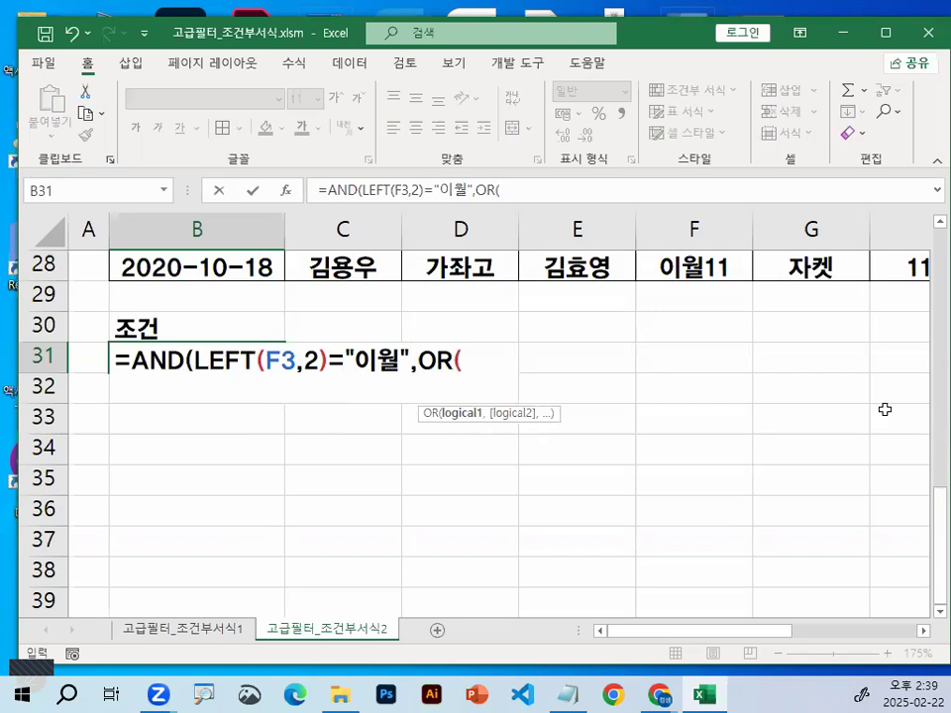
{"action": "scroll", "coordinate": [926, 454], "scroll_direction": "up", "scroll_amount": 2}
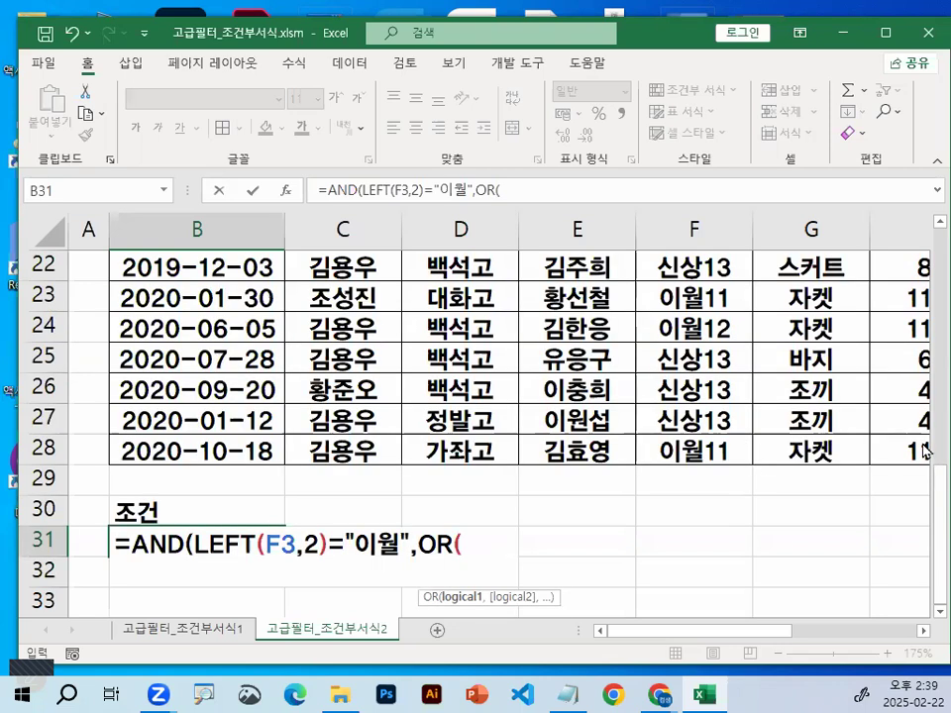
{"action": "scroll", "coordinate": [926, 445], "scroll_direction": "up", "scroll_amount": 7}
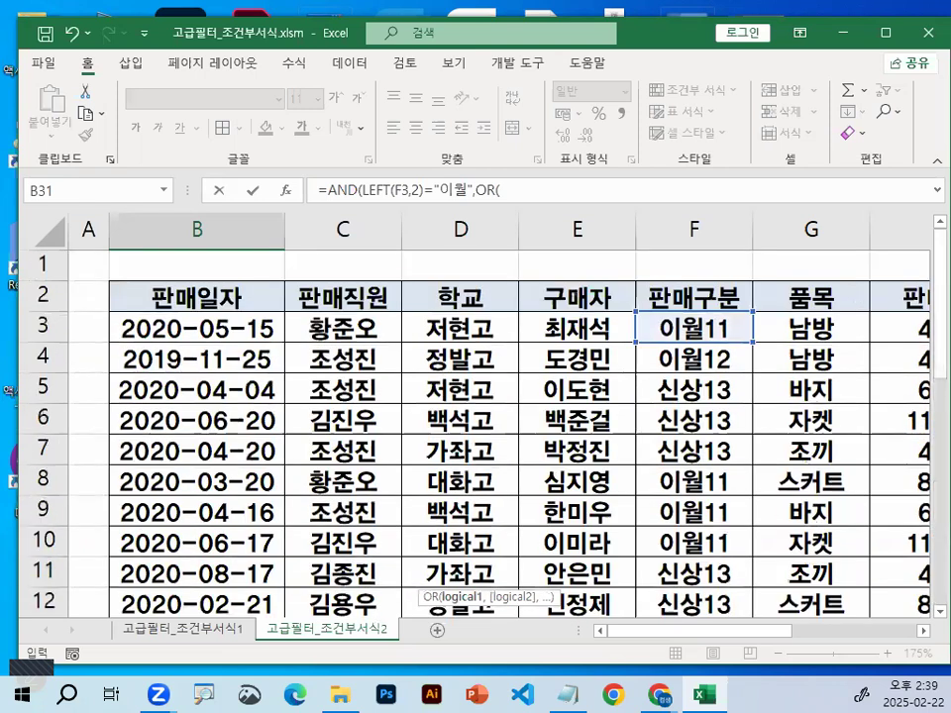
{"action": "left_click", "coordinate": [811, 328]}
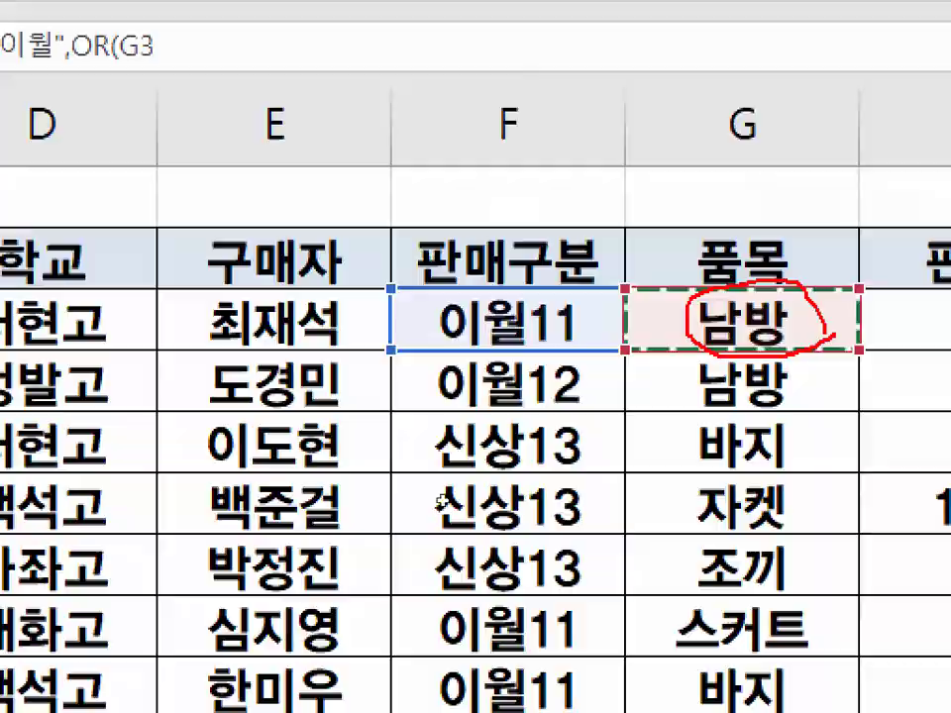
{"action": "key", "text": "Escape"}
{"action": "scroll", "coordinate": [442, 505], "scroll_direction": "down", "scroll_amount": 2}
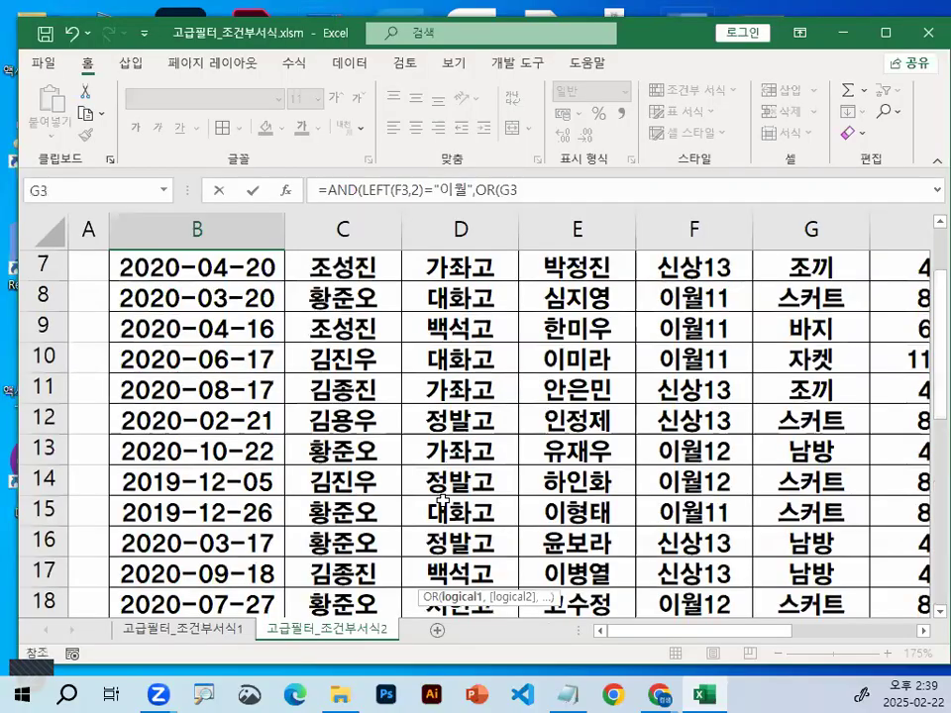
{"action": "scroll", "coordinate": [448, 495], "scroll_direction": "down", "scroll_amount": 7}
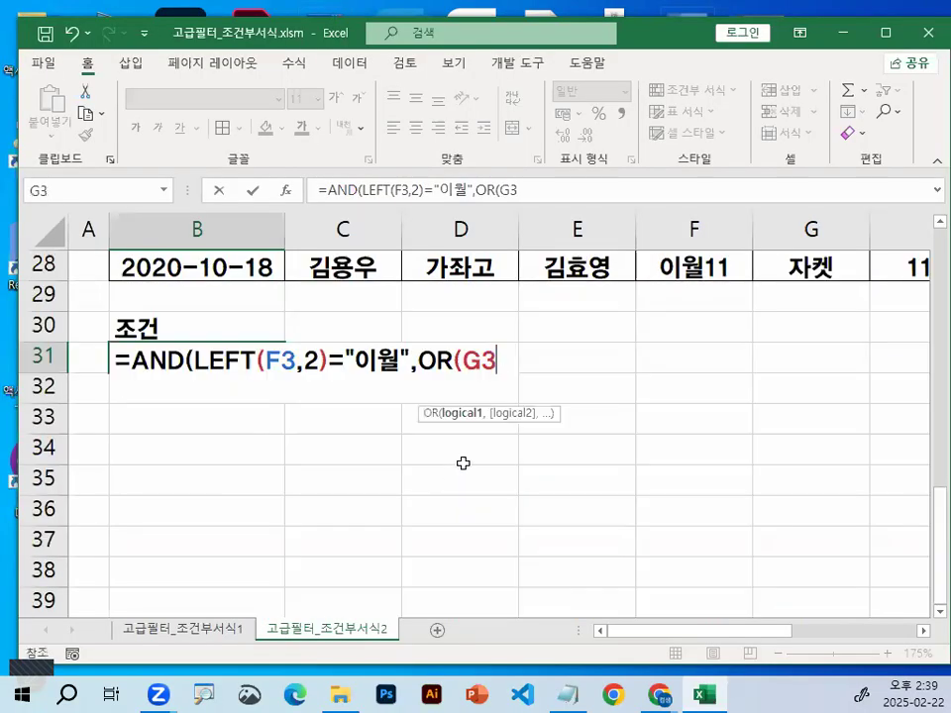
Complete the first OR test as G3="스커트" and add a comma for the second test
{"action": "type", "text": "="}
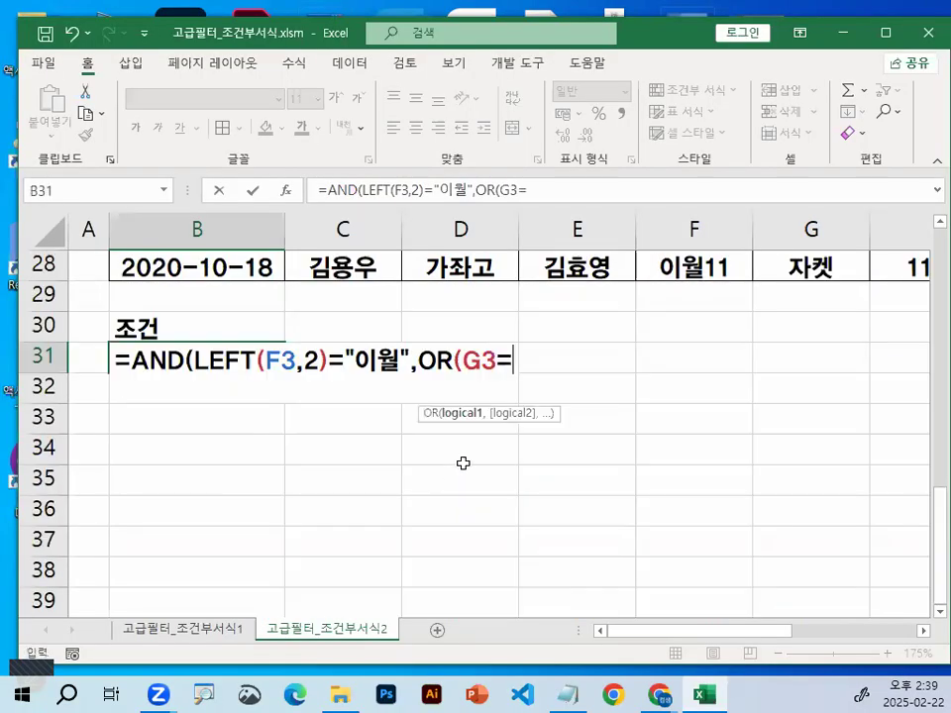
{"action": "type", "text": "\""}
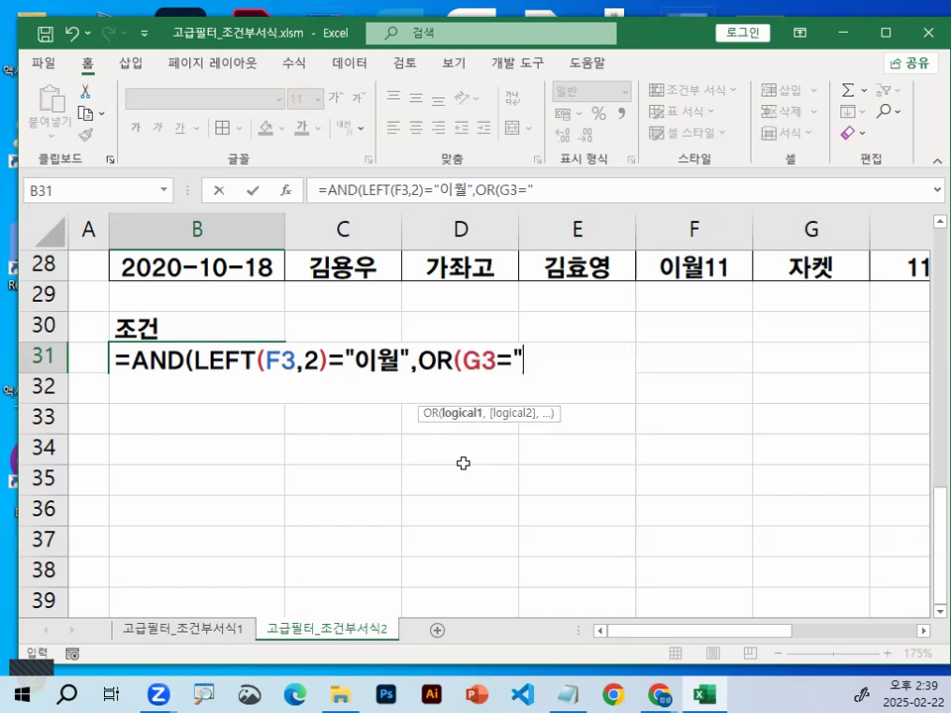
{"action": "type", "text": "슴"}
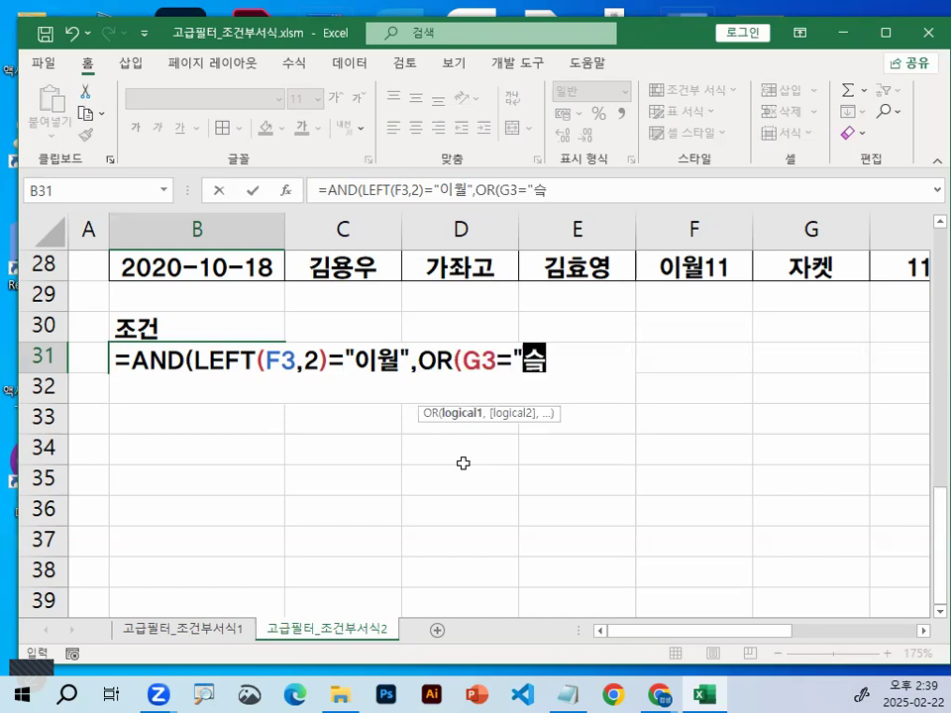
{"action": "type", "text": "커트\","}
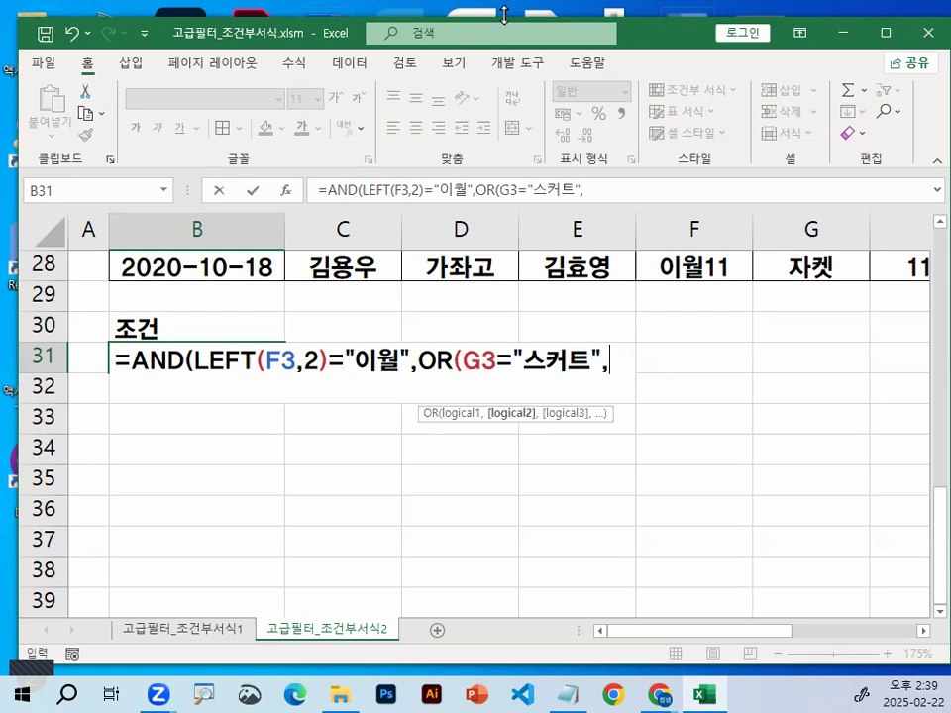
{"action": "double_click", "coordinate": [587, 353]}
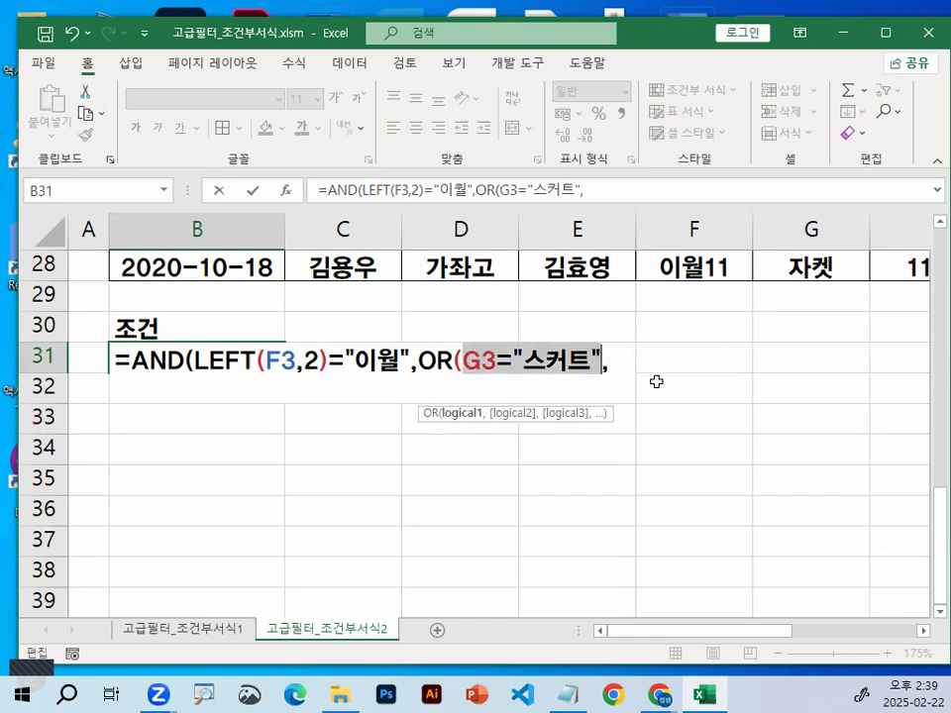
{"action": "left_click", "coordinate": [610, 363]}
Add G3="바지" as the second OR test and close the OR function's parenthesis
{"action": "scroll", "coordinate": [689, 389], "scroll_direction": "up", "scroll_amount": 2}
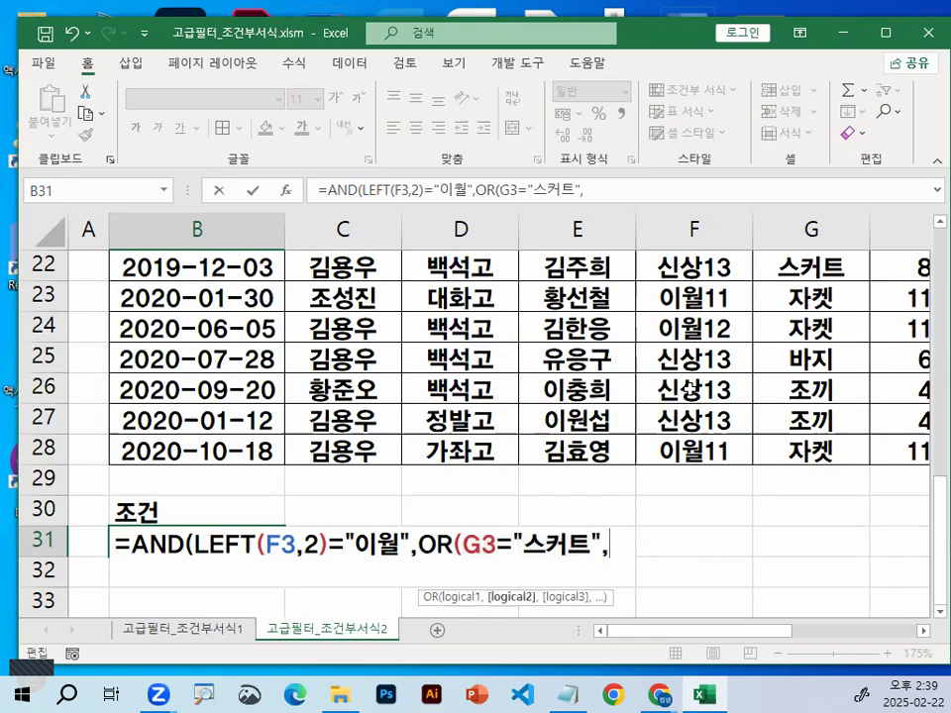
{"action": "scroll", "coordinate": [689, 389], "scroll_direction": "up", "scroll_amount": 7}
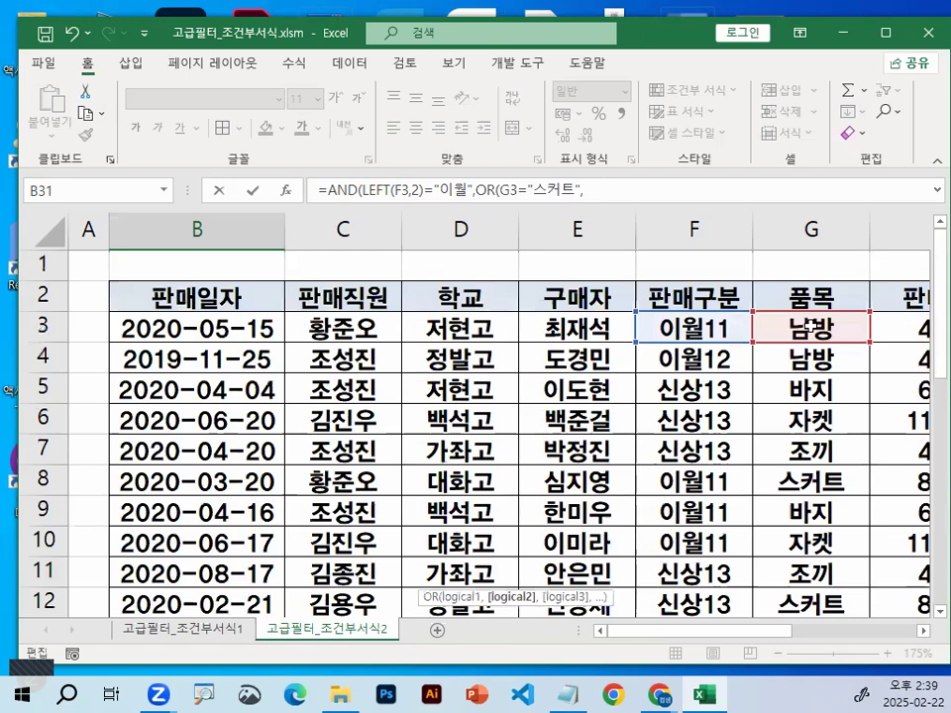
{"action": "left_click", "coordinate": [810, 325]}
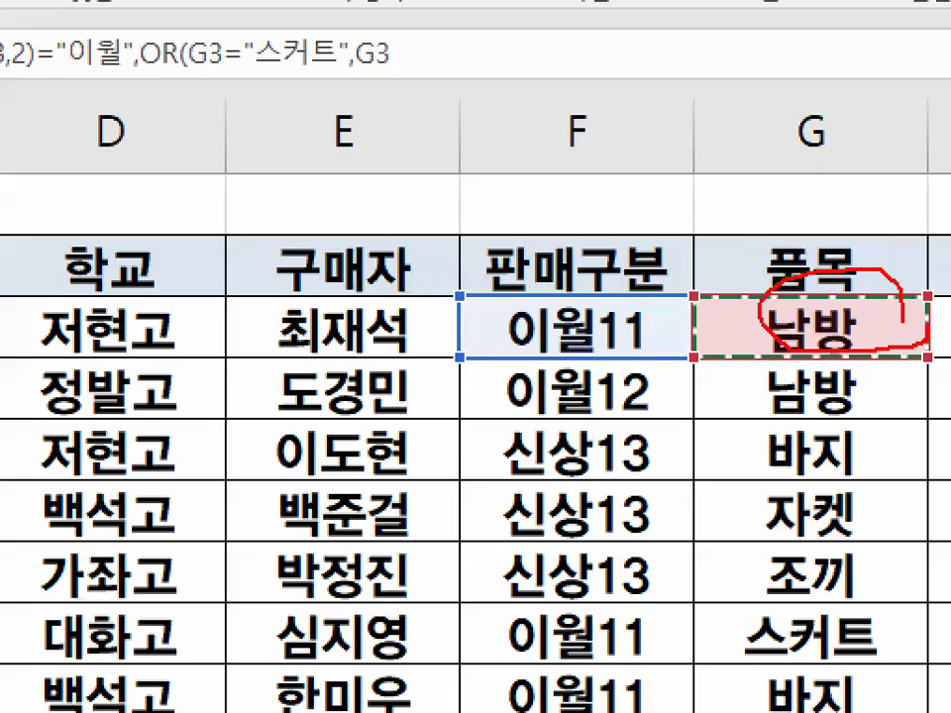
{"action": "scroll", "coordinate": [413, 343], "scroll_direction": "down", "scroll_amount": 2}
{"action": "scroll", "coordinate": [413, 343], "scroll_direction": "down", "scroll_amount": 6}
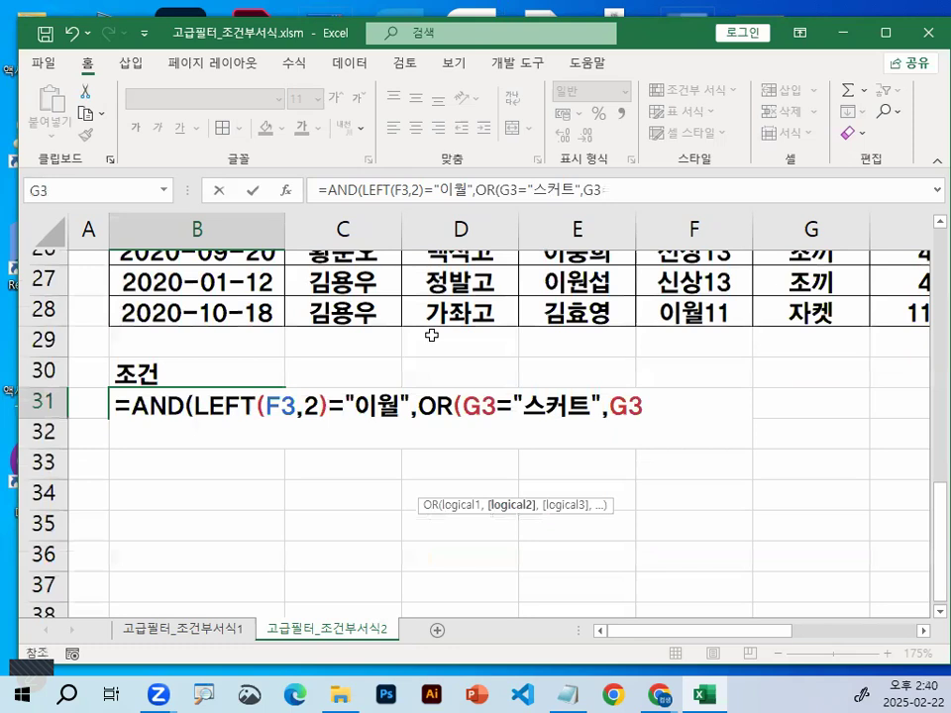
{"action": "scroll", "coordinate": [432, 335], "scroll_direction": "down", "scroll_amount": 1}
{"action": "type", "text": "="}
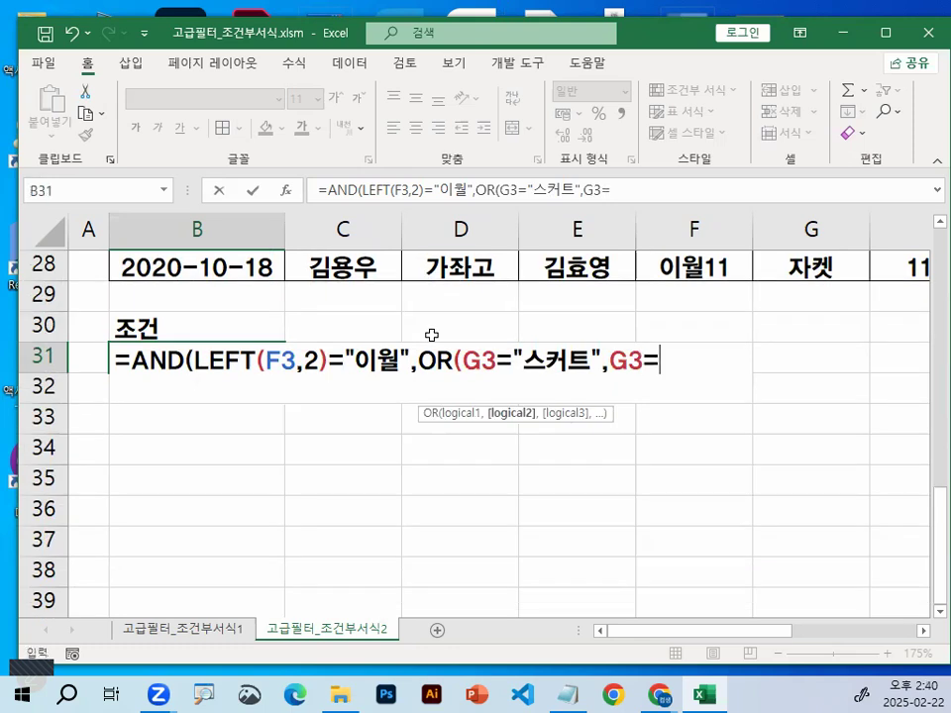
{"action": "type", "text": "\"바지\""}
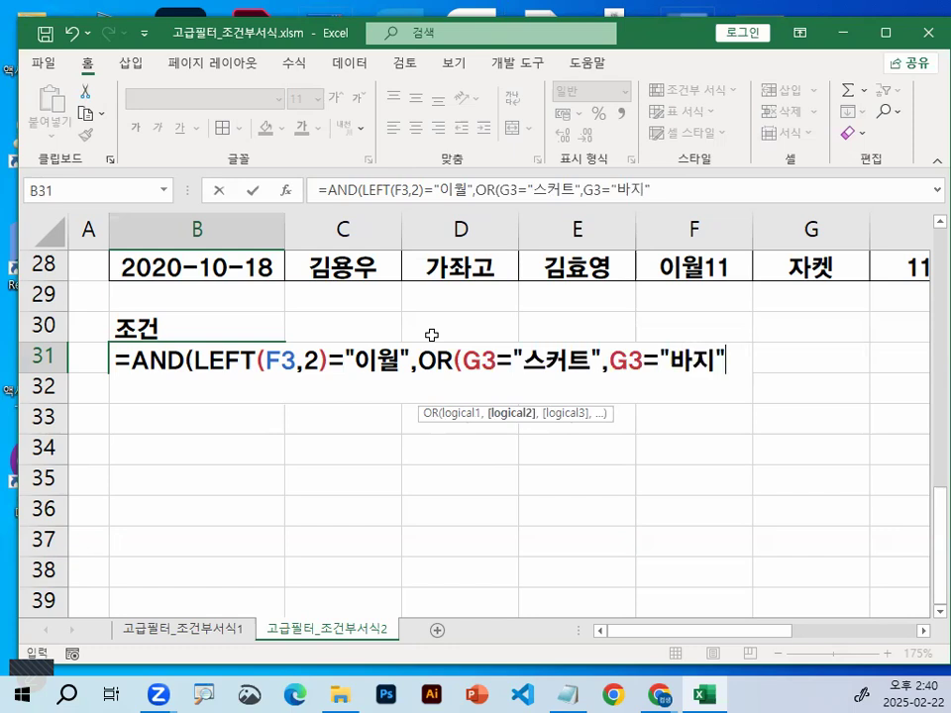
{"action": "type", "text": ")"}
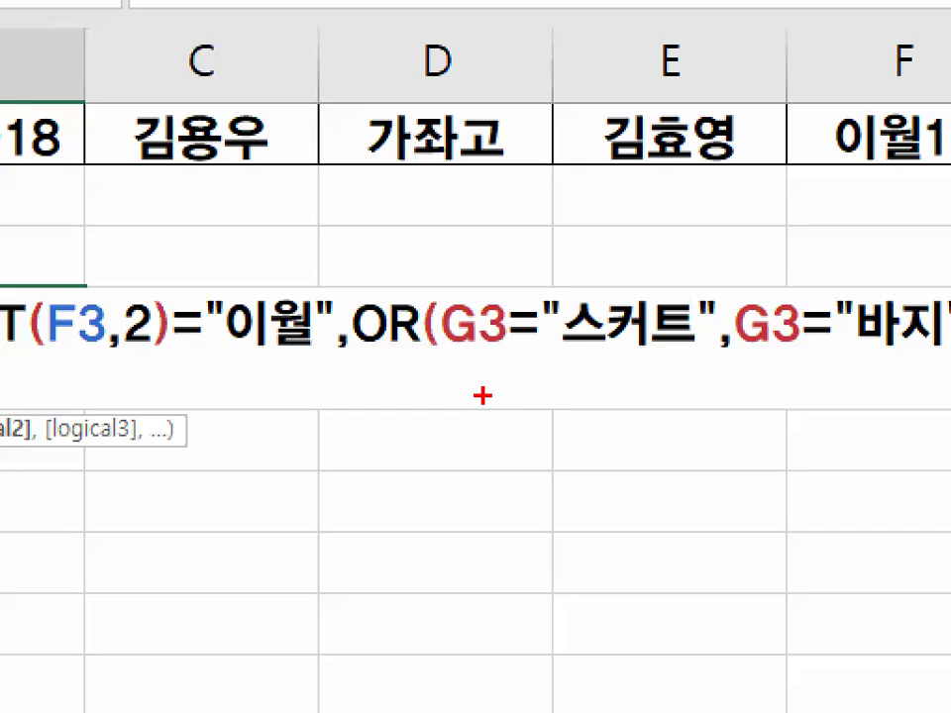
{"action": "left_click_drag", "start_coordinate": [448, 235], "coordinate": [468, 413]}
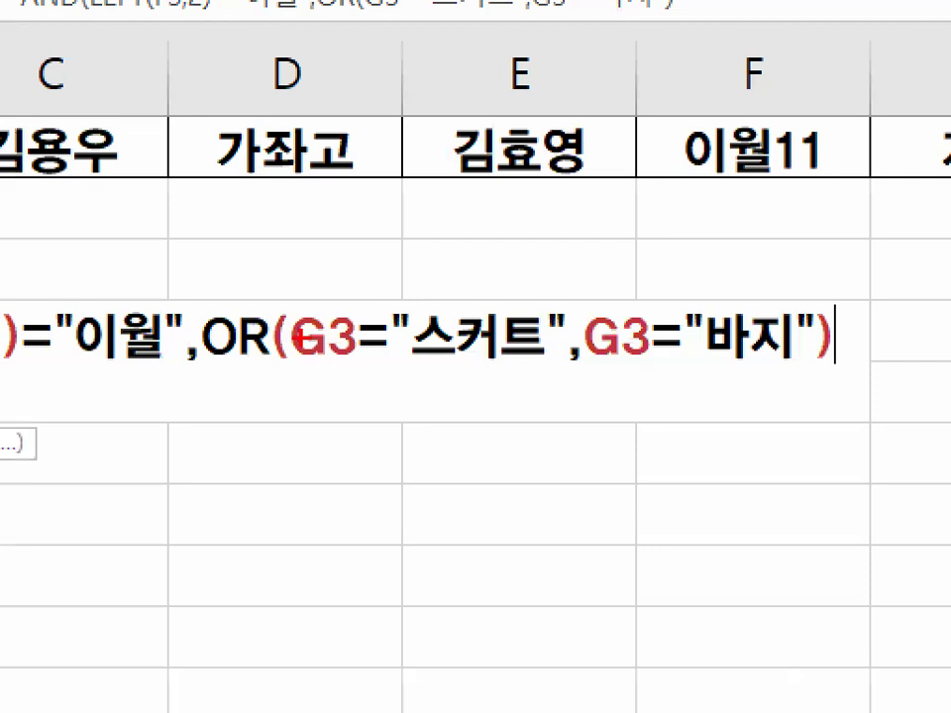
{"action": "left_click_drag", "start_coordinate": [303, 285], "coordinate": [321, 406]}
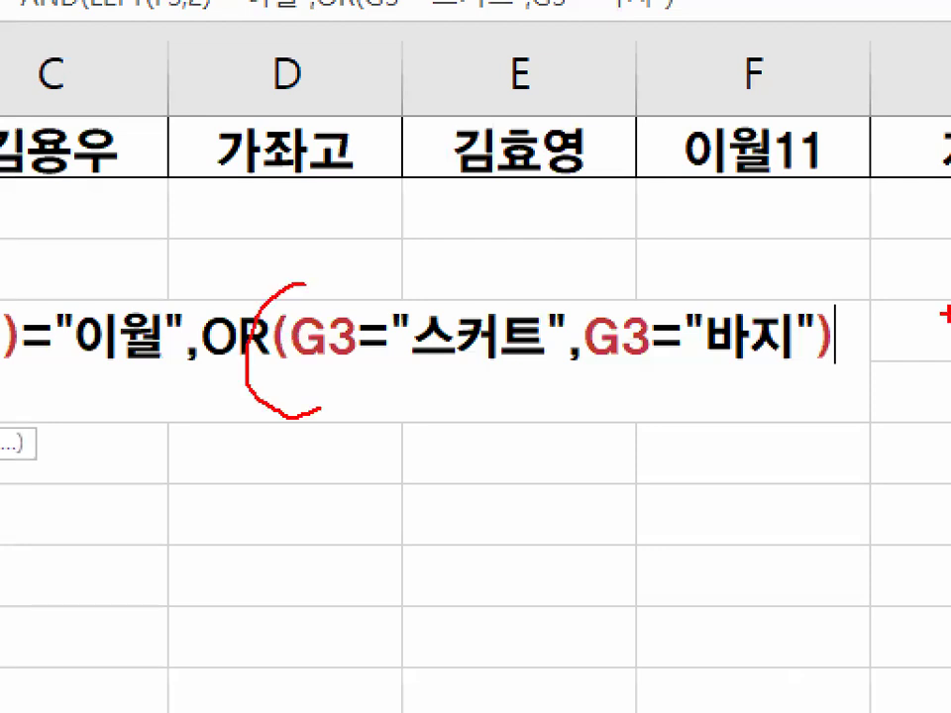
{"action": "left_click_drag", "start_coordinate": [798, 262], "coordinate": [819, 374]}
{"action": "mouse_move", "coordinate": [265, 363]}
{"action": "left_mouse_down"}
{"action": "mouse_move", "coordinate": [743, 373]}
{"action": "mouse_move", "coordinate": [884, 365]}
{"action": "left_mouse_up"}
{"action": "left_click_drag", "start_coordinate": [598, 381], "coordinate": [601, 458]}
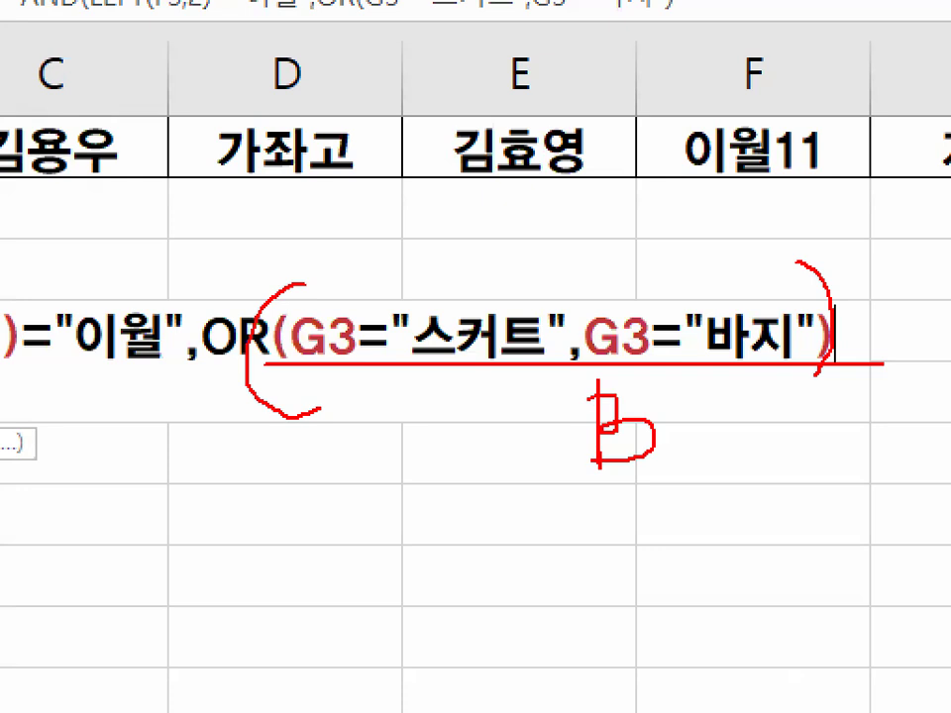
{"action": "left_click_drag", "start_coordinate": [39, 388], "coordinate": [185, 388]}
{"action": "left_click_drag", "start_coordinate": [132, 500], "coordinate": [167, 493]}
{"action": "left_click_drag", "start_coordinate": [129, 474], "coordinate": [144, 472]}
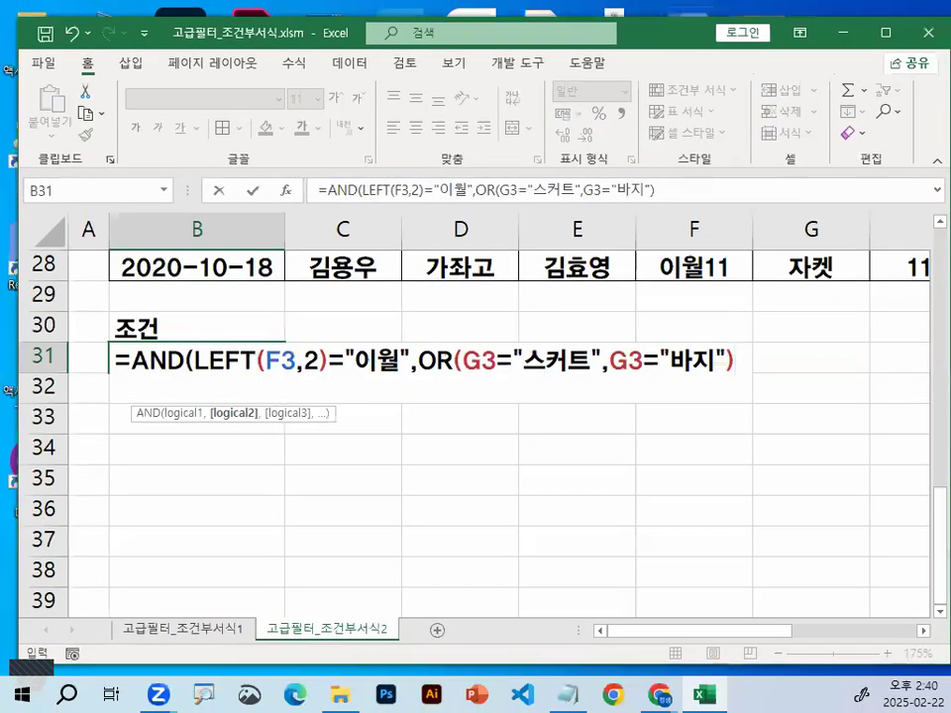
Add a comma and start the third AND argument by multiplying H3 (판매단가) by I3 (판매수량)
{"action": "type", "text": ","}
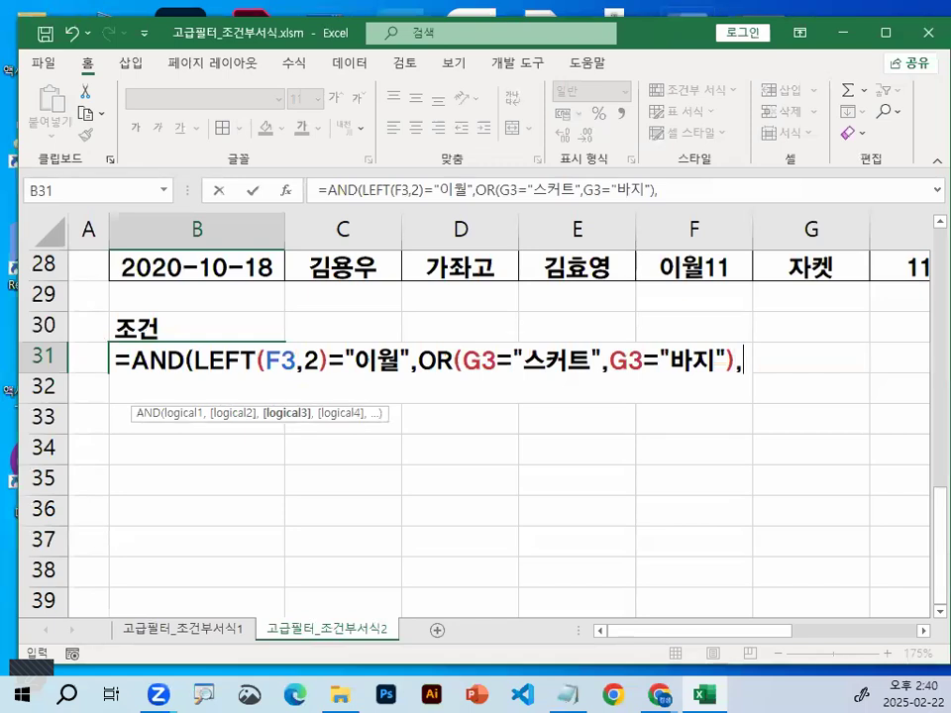
{"action": "scroll", "coordinate": [837, 525], "scroll_direction": "up", "scroll_amount": 7}
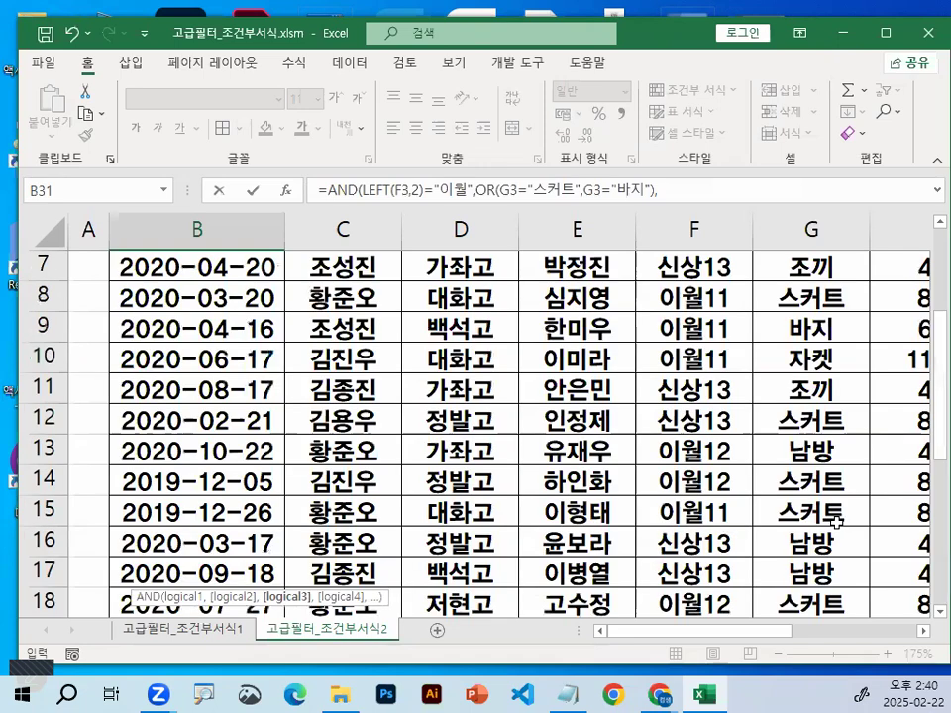
{"action": "scroll", "coordinate": [900, 639], "scroll_direction": "up", "scroll_amount": 2}
{"action": "scroll", "coordinate": [902, 597], "scroll_direction": "right", "scroll_amount": 3}
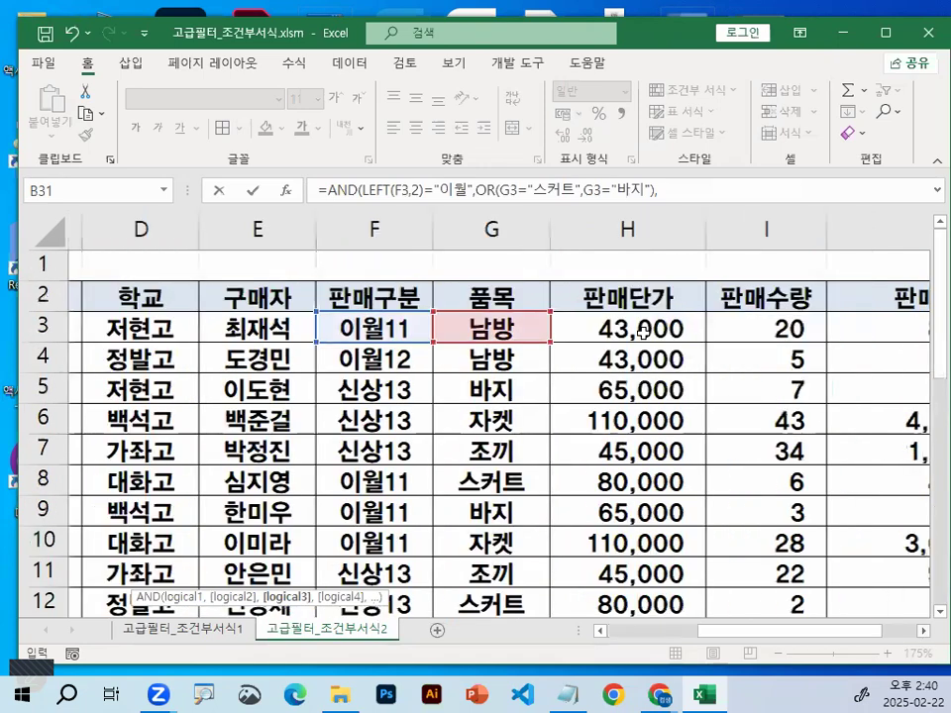
{"action": "left_click", "coordinate": [640, 320]}
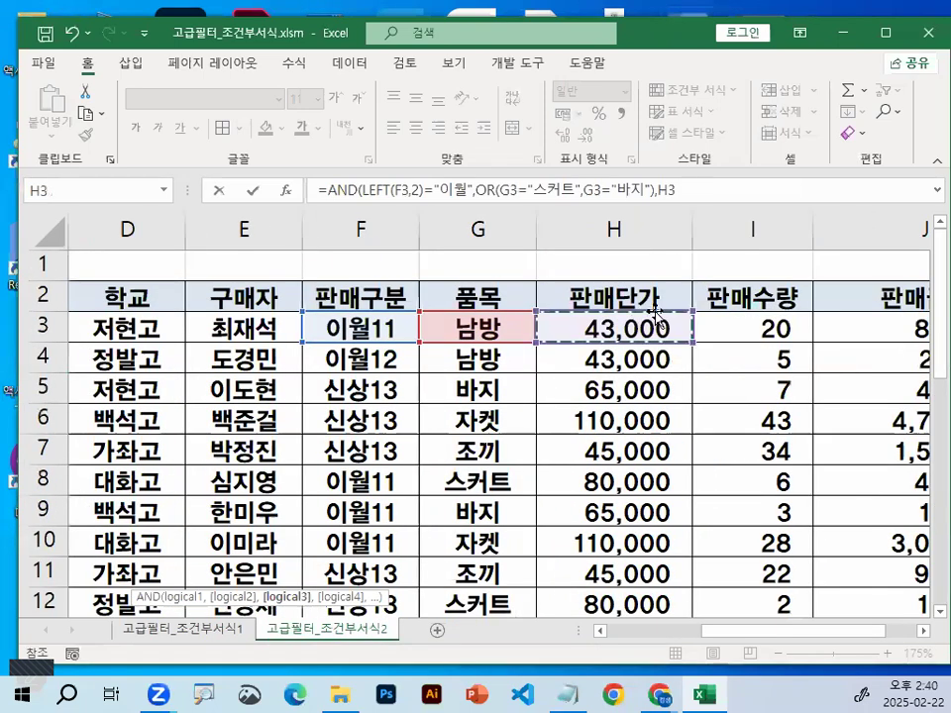
{"action": "type", "text": "*"}
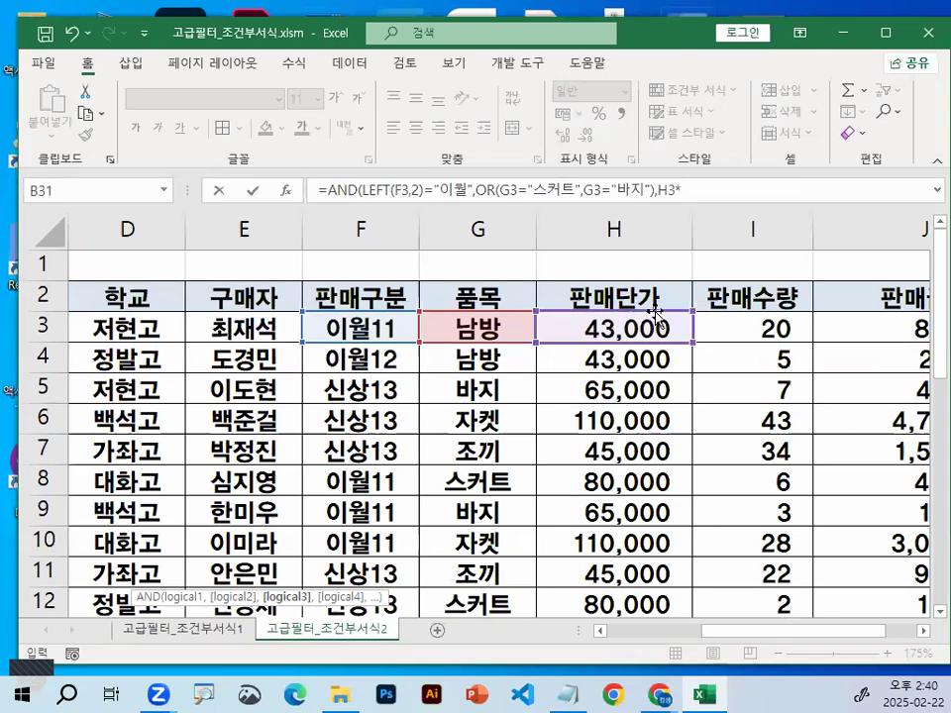
{"action": "left_click", "coordinate": [798, 326]}
{"action": "key", "text": "ctrl+1"}
{"action": "left_click", "coordinate": [787, 324]}
{"action": "left_click_drag", "start_coordinate": [483, 304], "coordinate": [558, 284]}
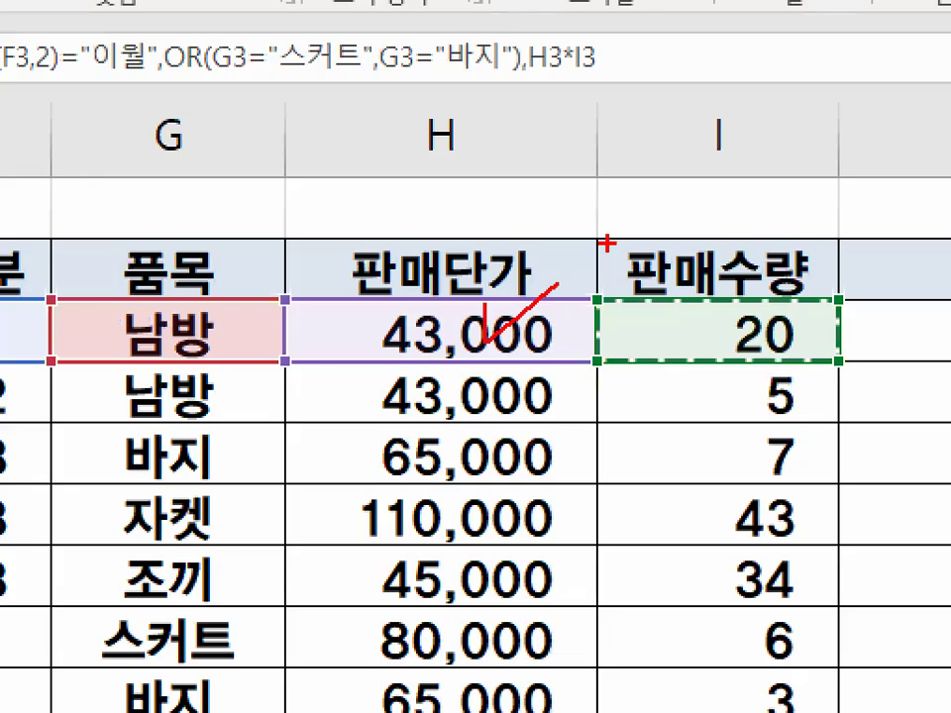
{"action": "left_click_drag", "start_coordinate": [685, 315], "coordinate": [790, 227]}
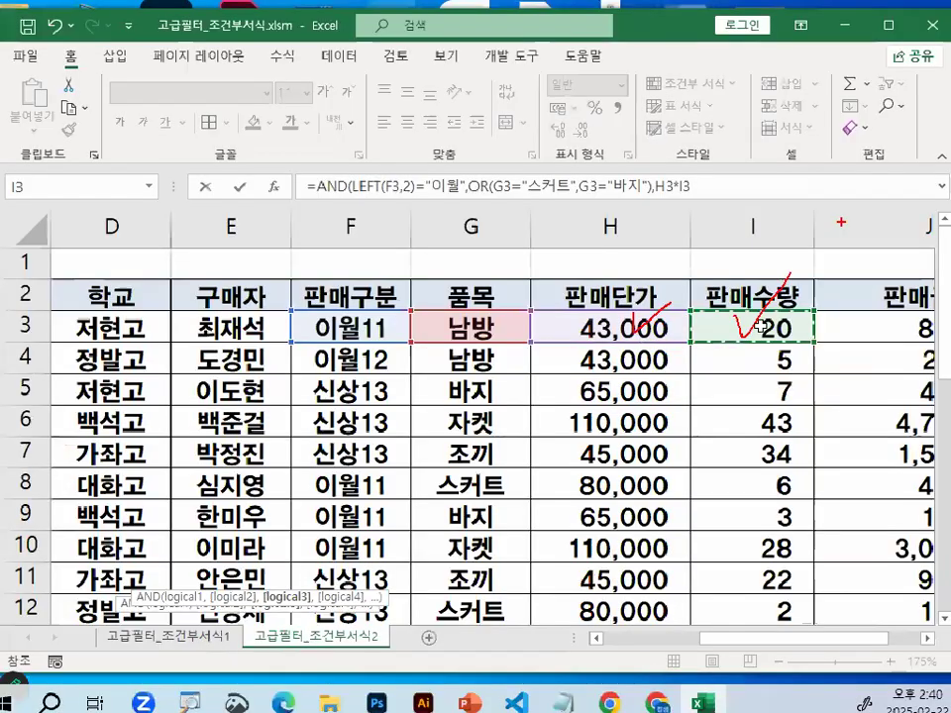
Compare the H3*I3 product using <> with J3, the first 판매금액 value
{"action": "scroll", "coordinate": [394, 509], "scroll_direction": "down", "scroll_amount": 3}
{"action": "scroll", "coordinate": [394, 508], "scroll_direction": "down", "scroll_amount": 6}
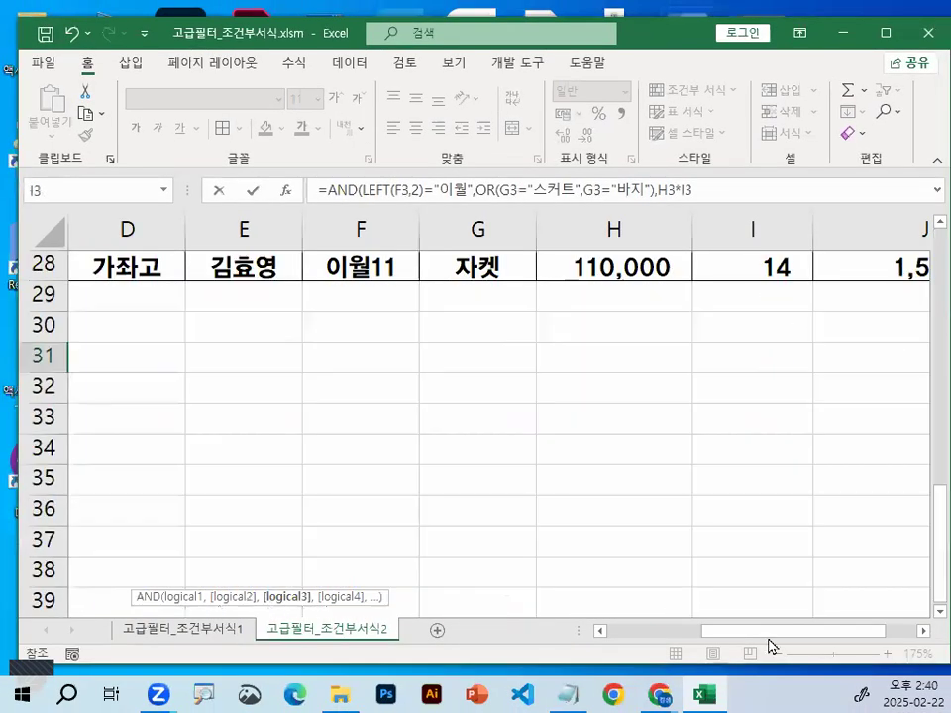
{"action": "left_click", "coordinate": [621, 635]}
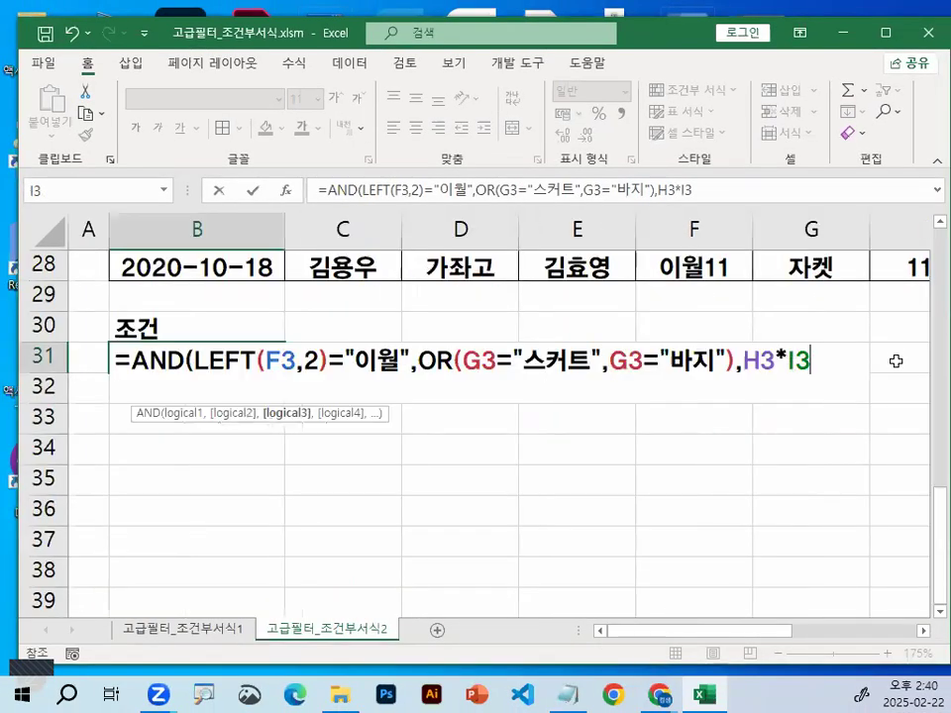
{"action": "type", "text": "<>"}
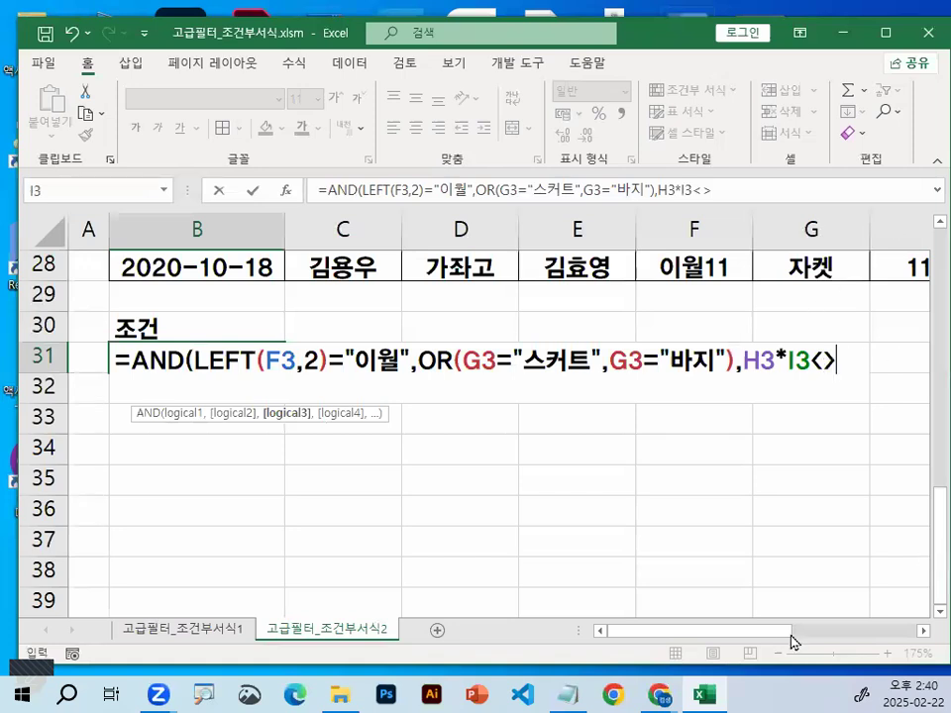
{"action": "scroll", "coordinate": [845, 502], "scroll_direction": "right", "scroll_amount": 3}
{"action": "scroll", "coordinate": [856, 480], "scroll_direction": "up", "scroll_amount": 4}
{"action": "scroll", "coordinate": [856, 479], "scroll_direction": "right", "scroll_amount": 1}
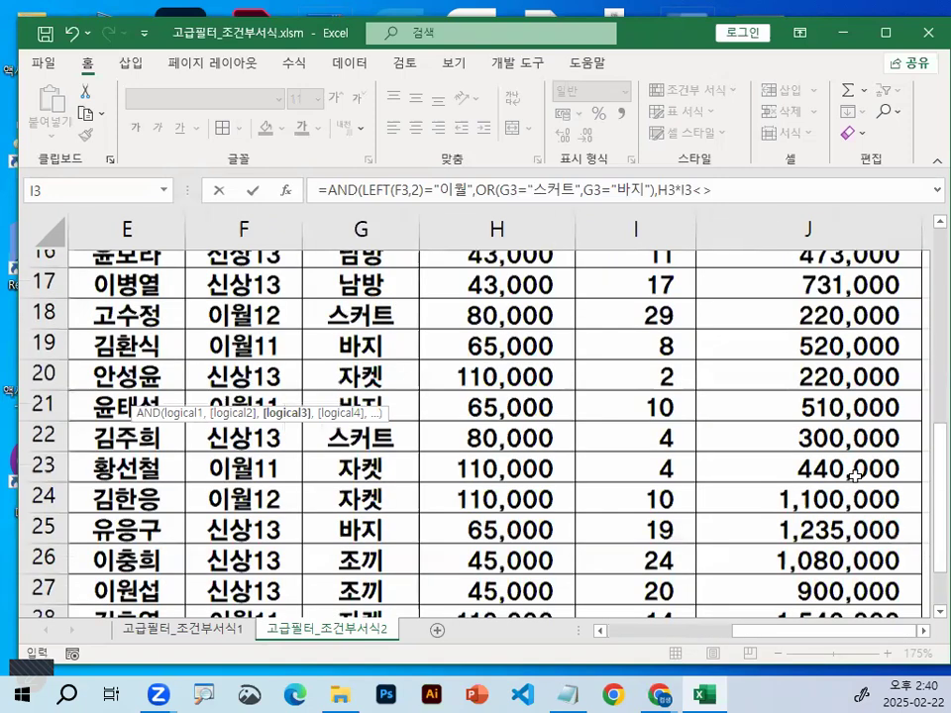
{"action": "scroll", "coordinate": [851, 439], "scroll_direction": "up", "scroll_amount": 5}
{"action": "left_click", "coordinate": [831, 327]}
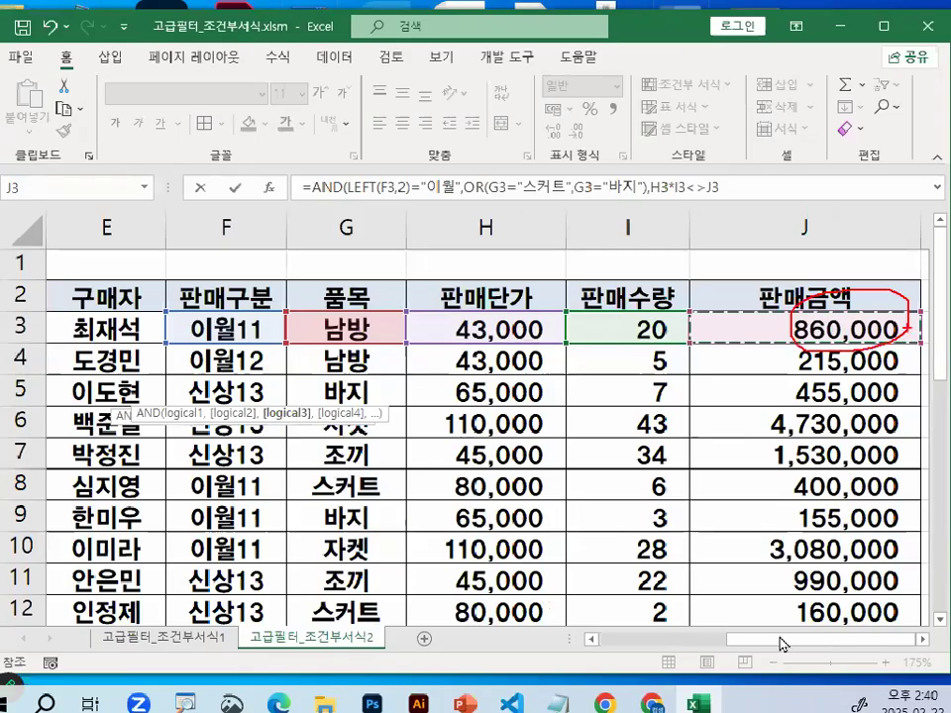
Close the AND function's parenthesis and enter the finished criteria formula in B31
{"action": "left_click_drag", "start_coordinate": [782, 634], "coordinate": [662, 588]}
{"action": "scroll", "coordinate": [662, 588], "scroll_direction": "down", "scroll_amount": 8}
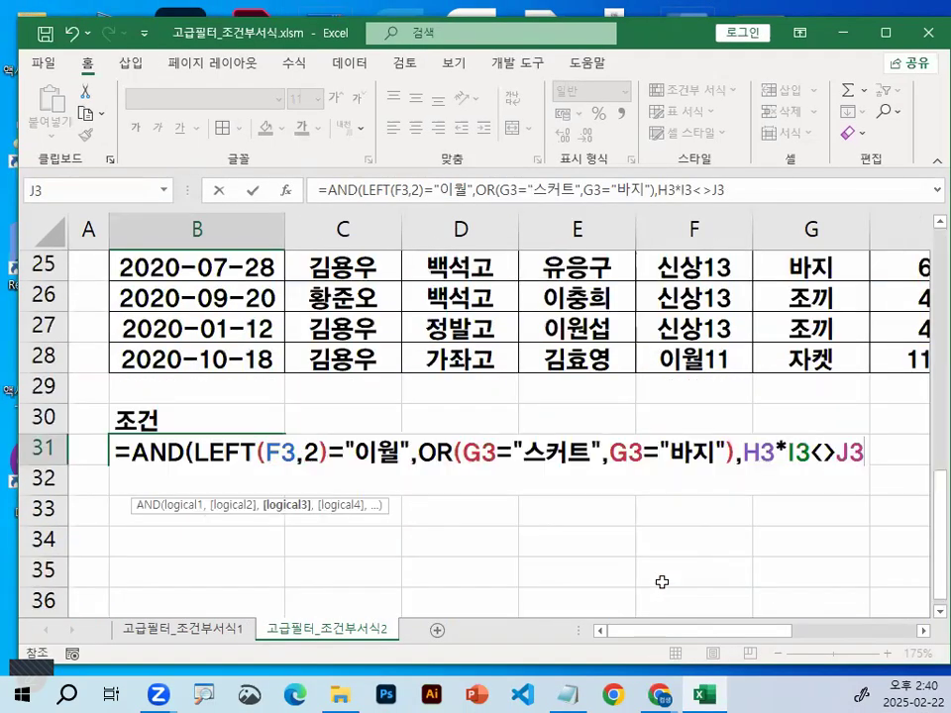
{"action": "scroll", "coordinate": [668, 571], "scroll_direction": "down", "scroll_amount": 1}
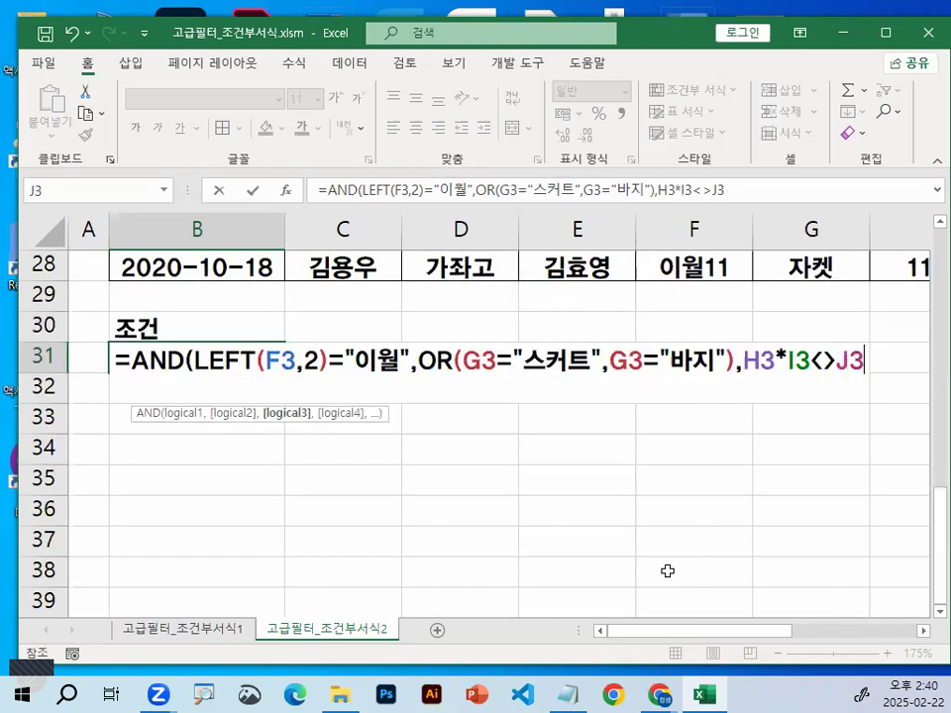
{"action": "type", "text": ")"}
{"action": "key", "text": "Return"}
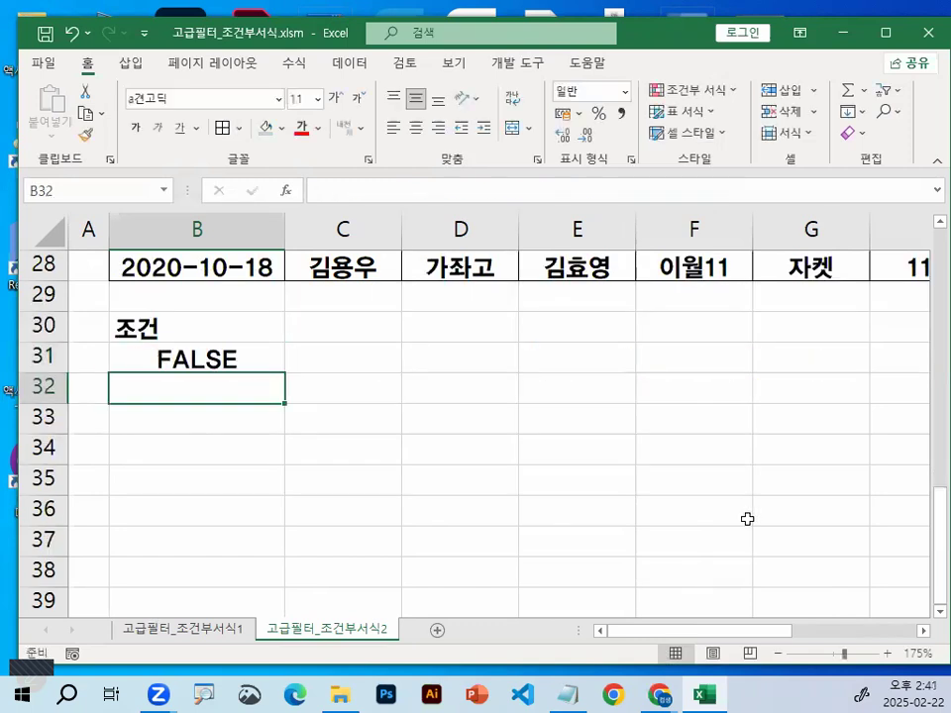
Switch to the Notepad class notes, paste the cell-reference AND formula below the worded version, and separate the two with a blank line
{"action": "left_click", "coordinate": [567, 696]}
{"action": "left_click", "coordinate": [140, 433]}
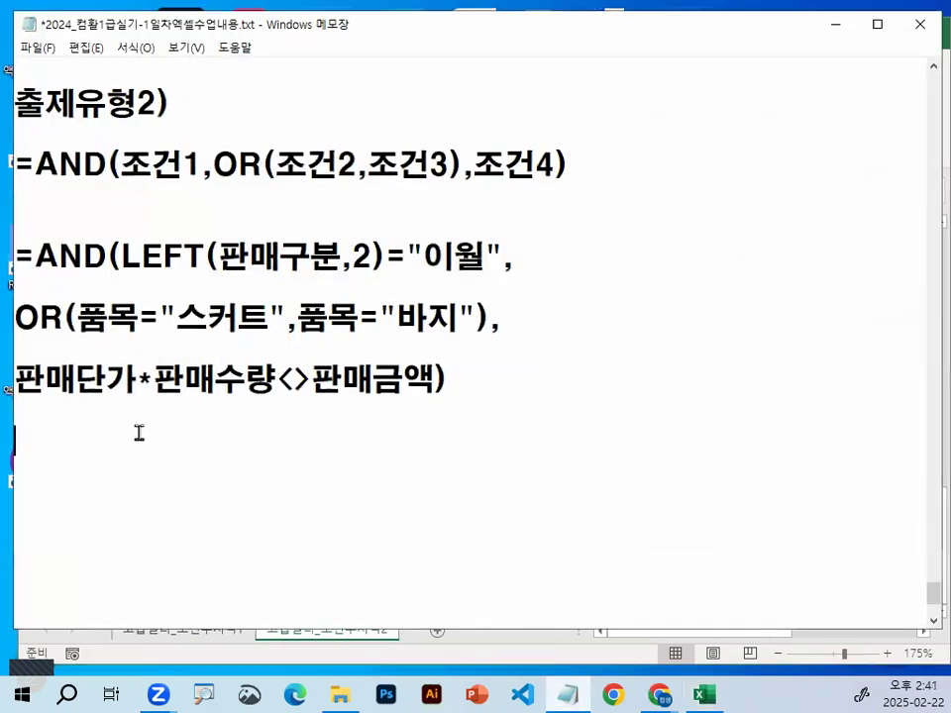
{"action": "key", "text": "ctrl+v"}
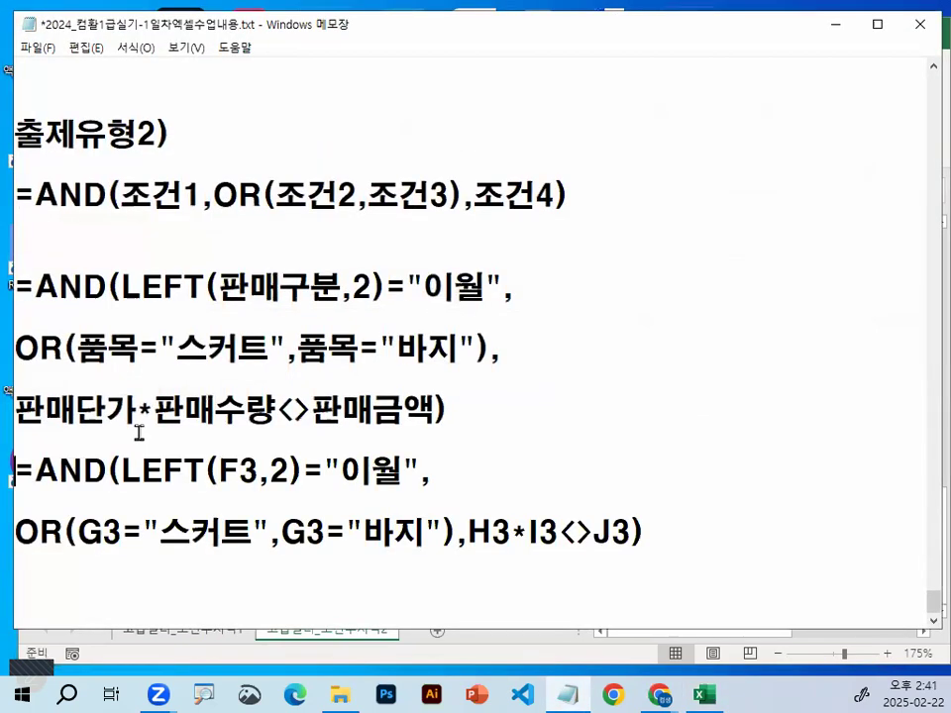
{"action": "key", "text": "Down"}
{"action": "key", "text": "Down"}
{"action": "key", "text": "Return"}
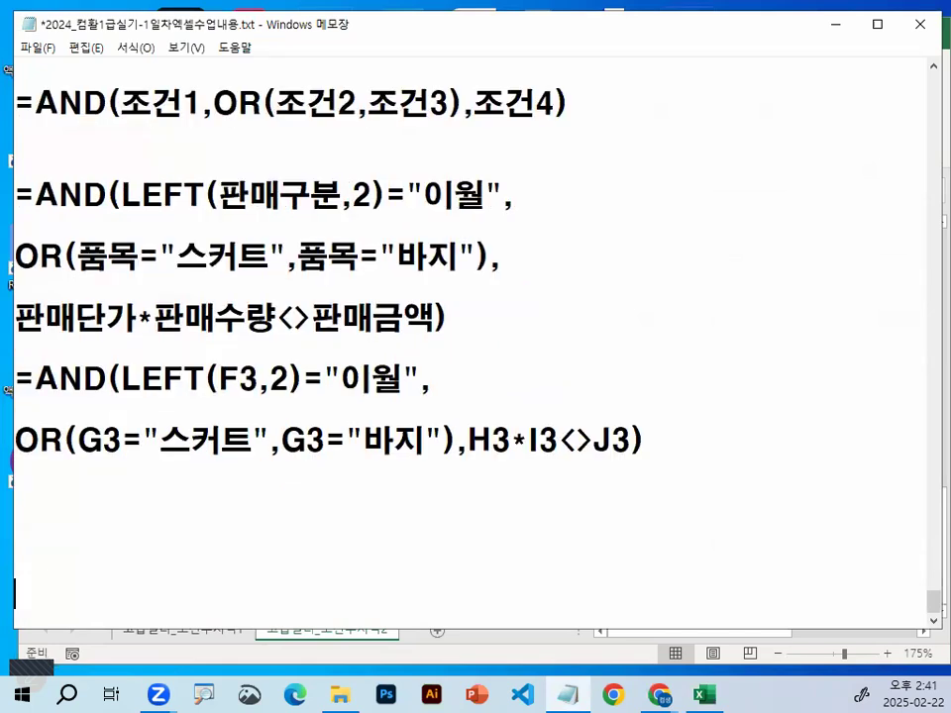
{"action": "key", "text": "Up"}
{"action": "key", "text": "Up"}
{"action": "key", "text": "Up"}
{"action": "key", "text": "Return"}
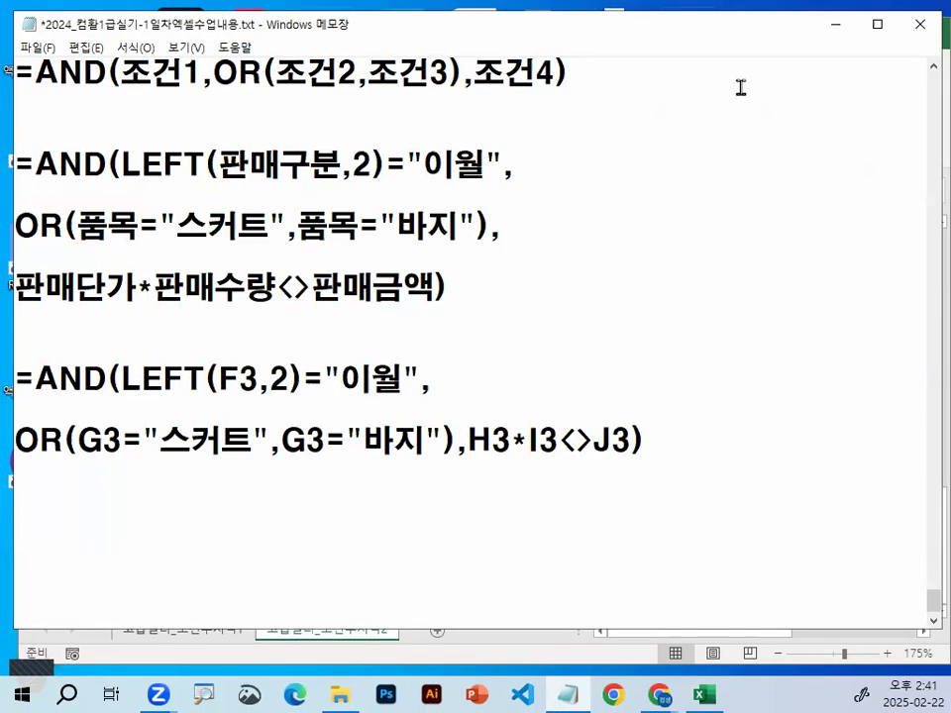
Return to Excel, select C17 inside the data list, open the Advanced Filter and choose 다른 장소에 복사
{"action": "left_click", "coordinate": [834, 25]}
{"action": "scroll", "coordinate": [394, 396], "scroll_direction": "up", "scroll_amount": 2}
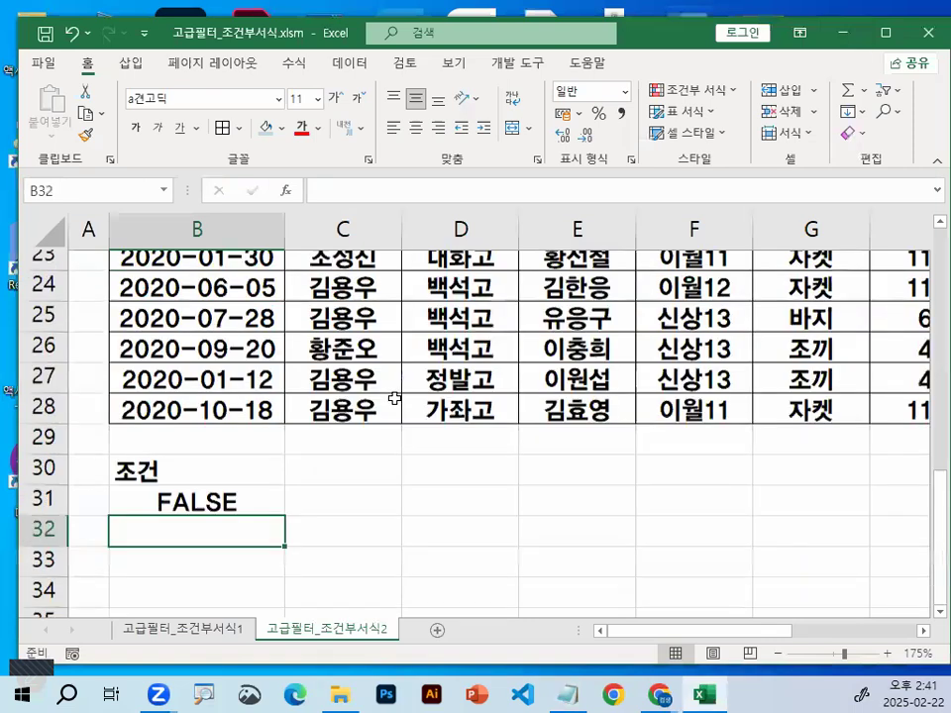
{"action": "scroll", "coordinate": [394, 396], "scroll_direction": "up", "scroll_amount": 2}
{"action": "left_click", "coordinate": [343, 298]}
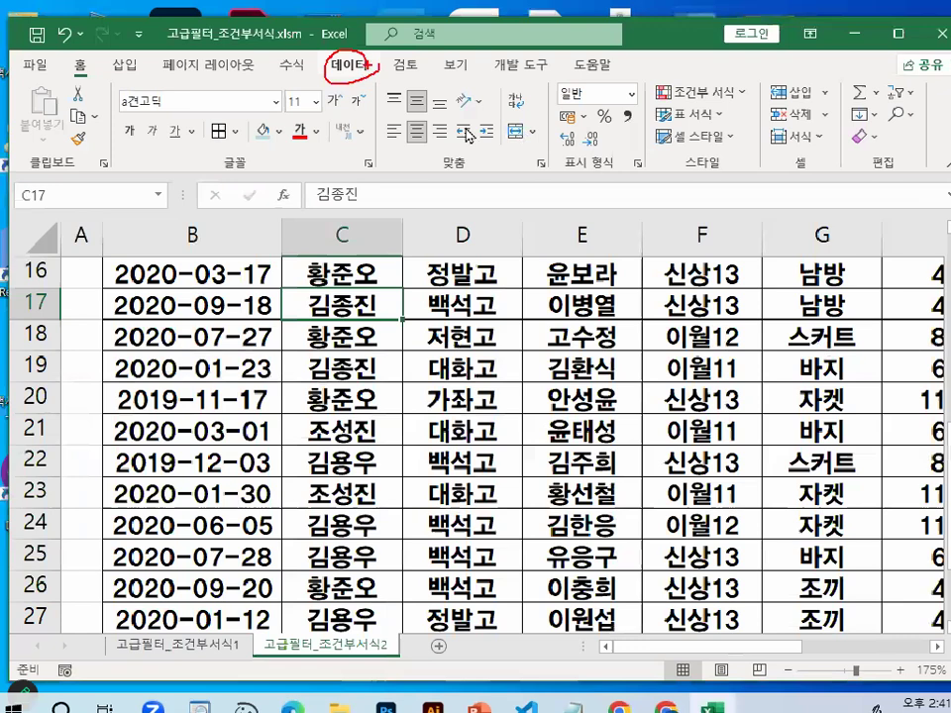
{"action": "left_click", "coordinate": [353, 96]}
{"action": "key", "text": "alt+a"}
{"action": "key", "text": "q"}
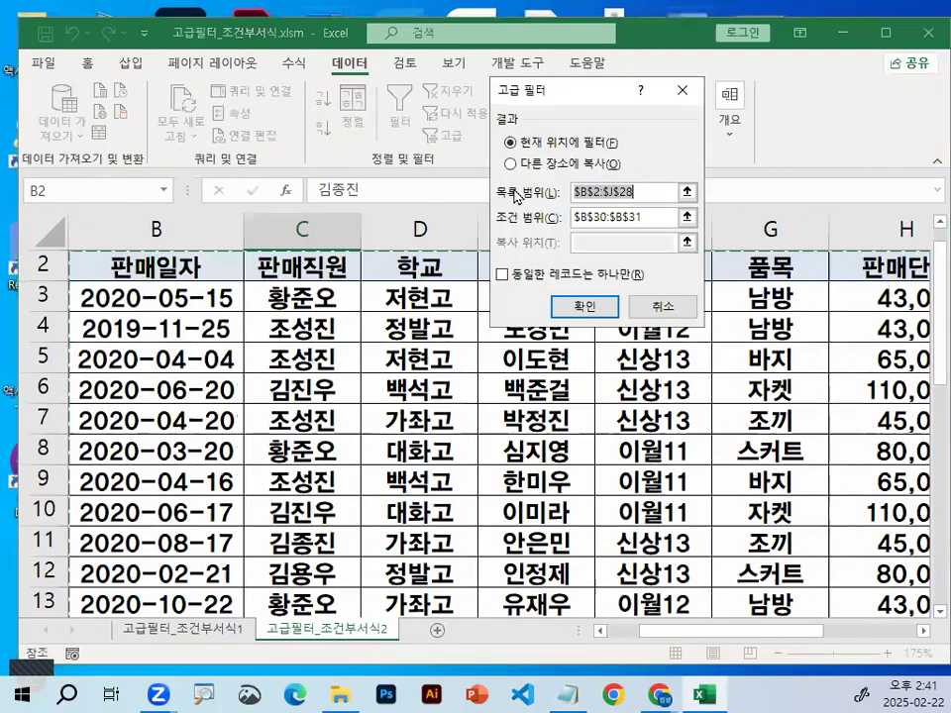
{"action": "left_click", "coordinate": [527, 165]}
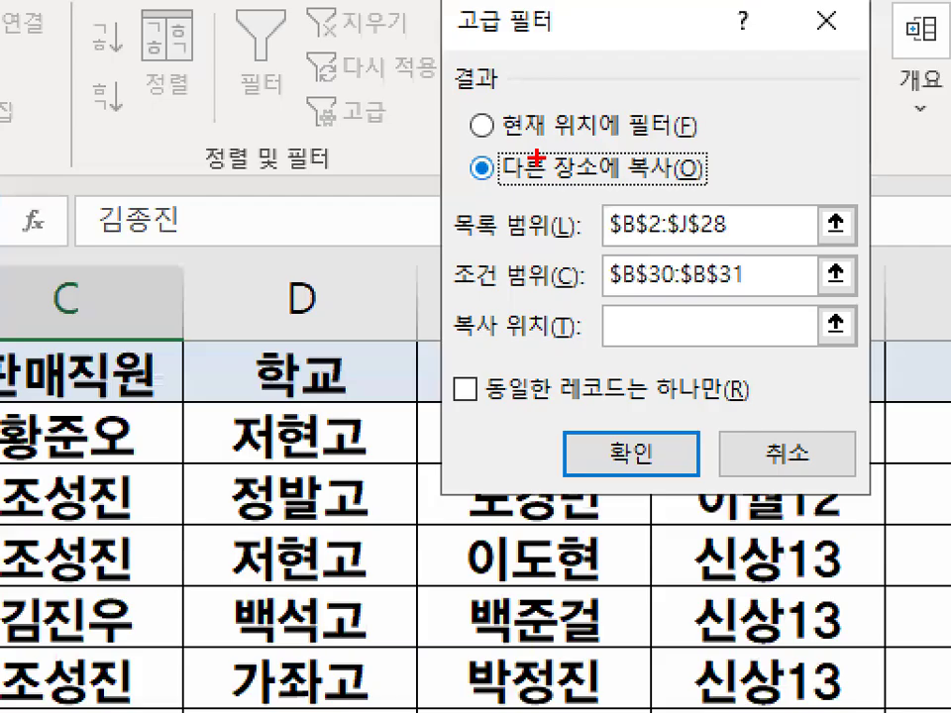
{"action": "left_click_drag", "start_coordinate": [474, 179], "coordinate": [705, 180]}
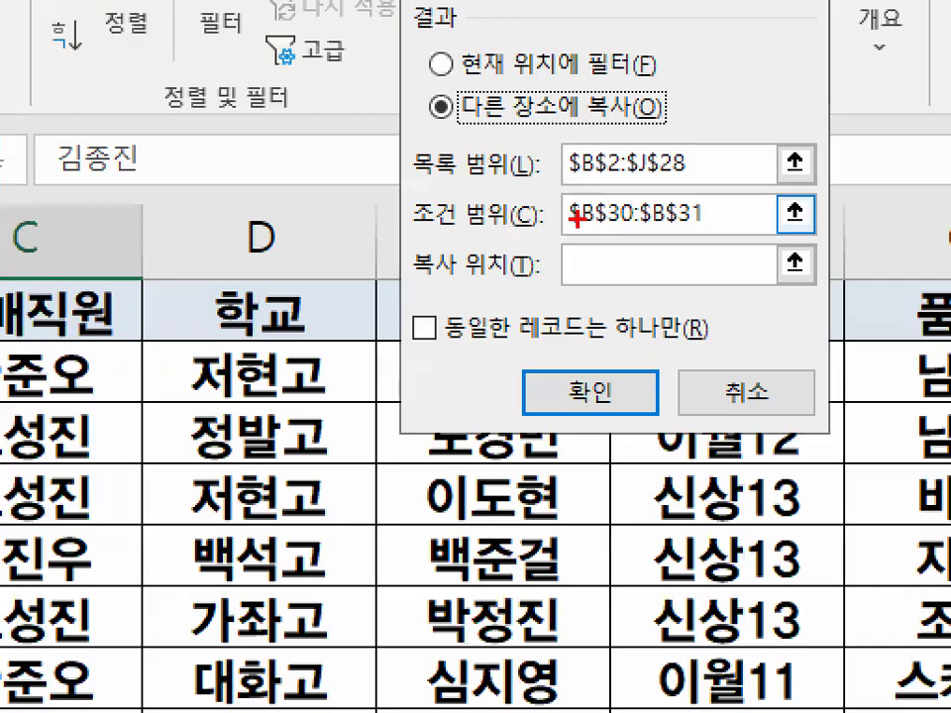
{"action": "left_click_drag", "start_coordinate": [577, 218], "coordinate": [585, 210]}
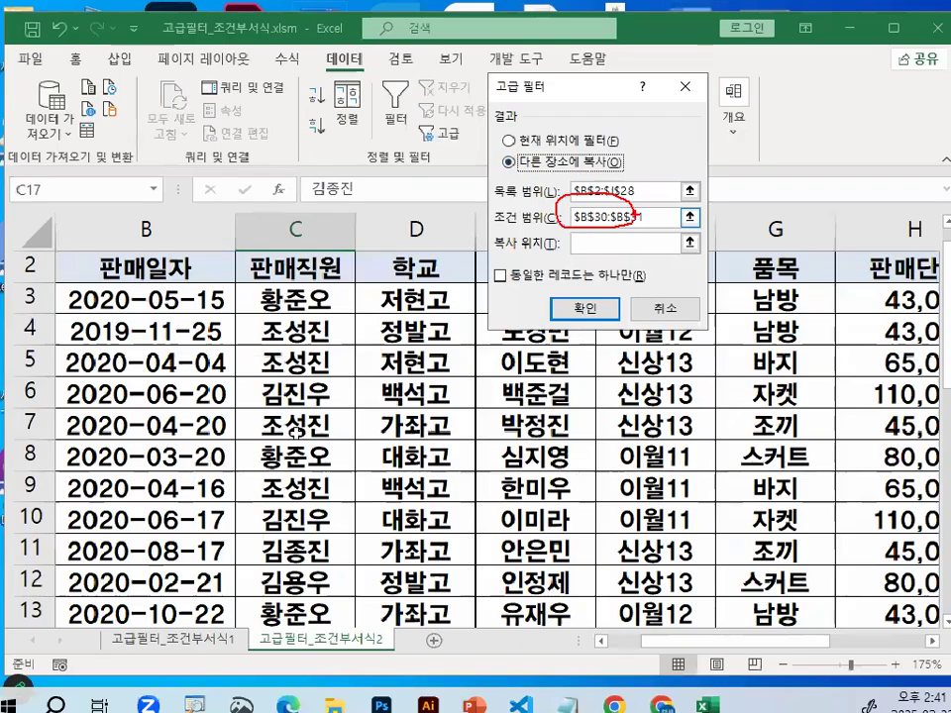
{"action": "key", "text": "Escape"}
Check the criteria range $B$30:$B$31, set the 복사 위치 to B33 and run the advanced filter
{"action": "left_click", "coordinate": [597, 214]}
{"action": "scroll", "coordinate": [523, 330], "scroll_direction": "down", "scroll_amount": 2}
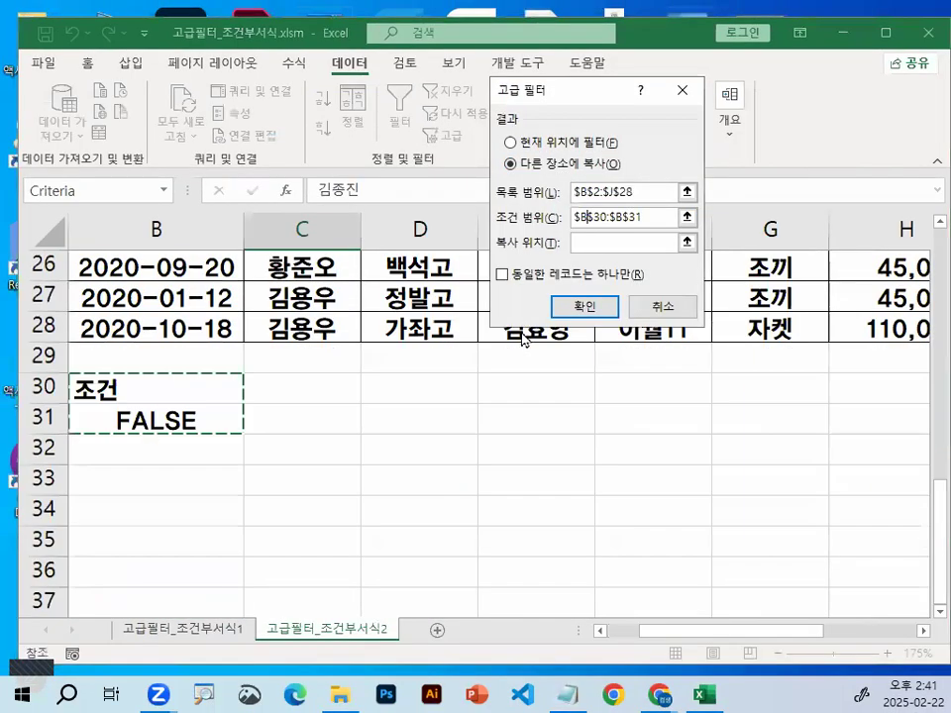
{"action": "left_click", "coordinate": [606, 242]}
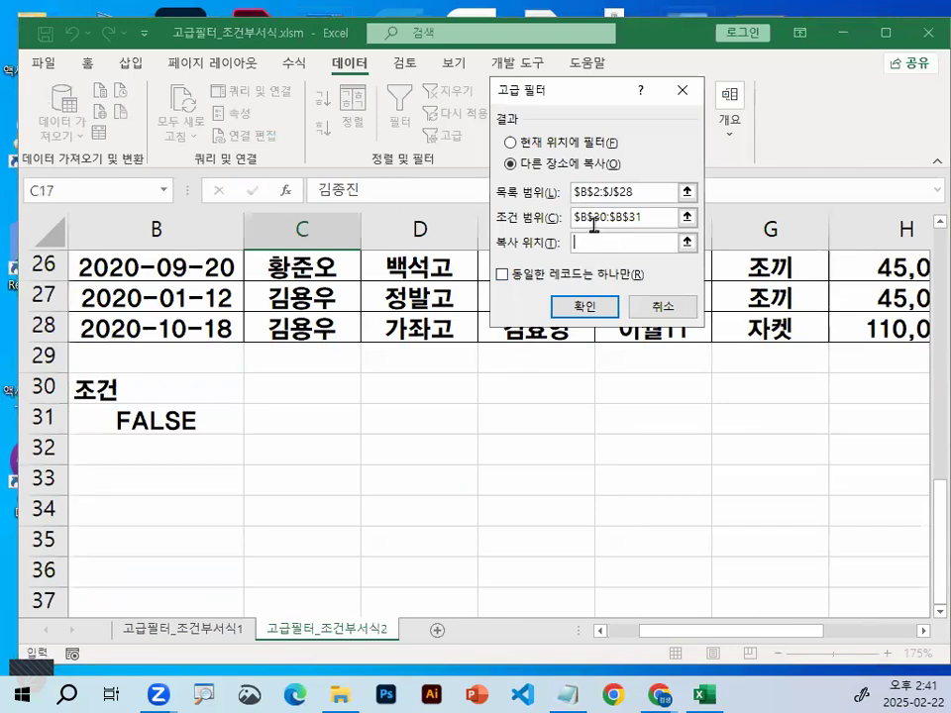
{"action": "left_click_drag", "start_coordinate": [647, 210], "coordinate": [671, 214]}
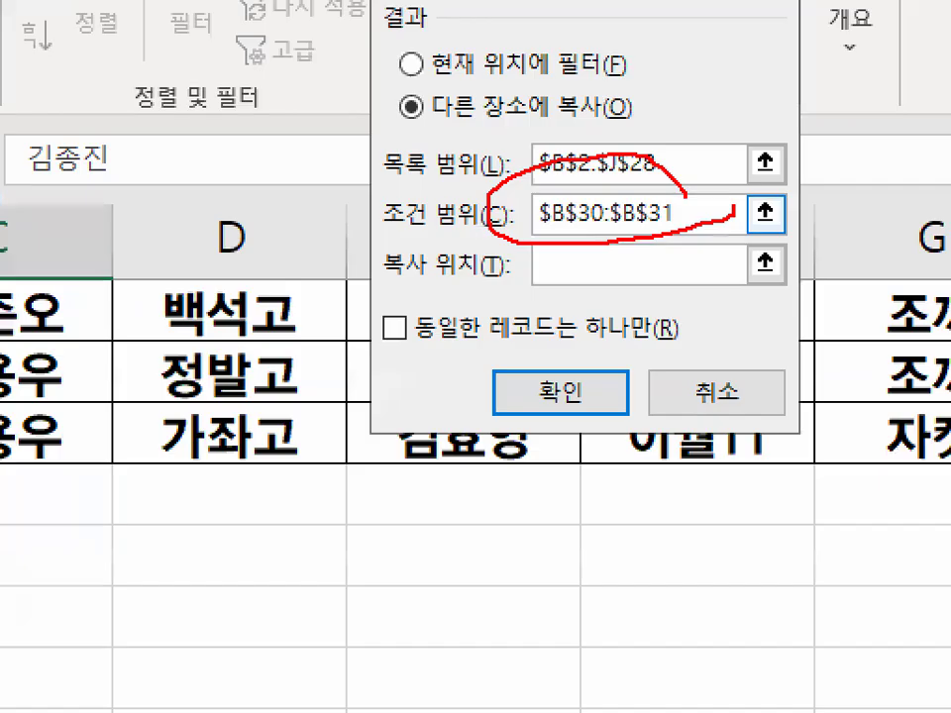
{"action": "key", "text": "Escape"}
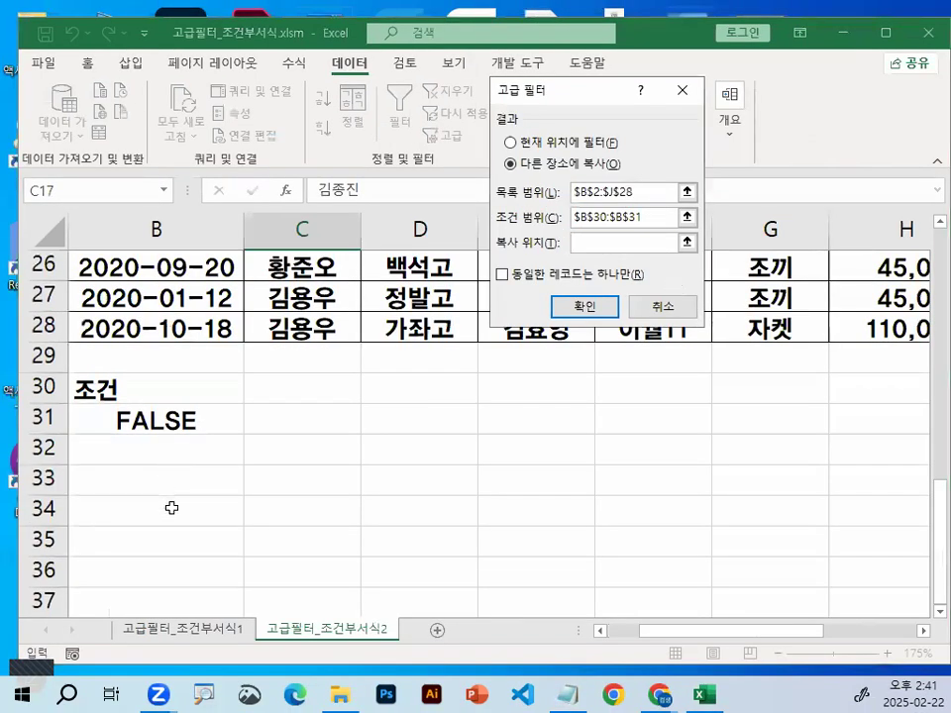
{"action": "left_click", "coordinate": [118, 481]}
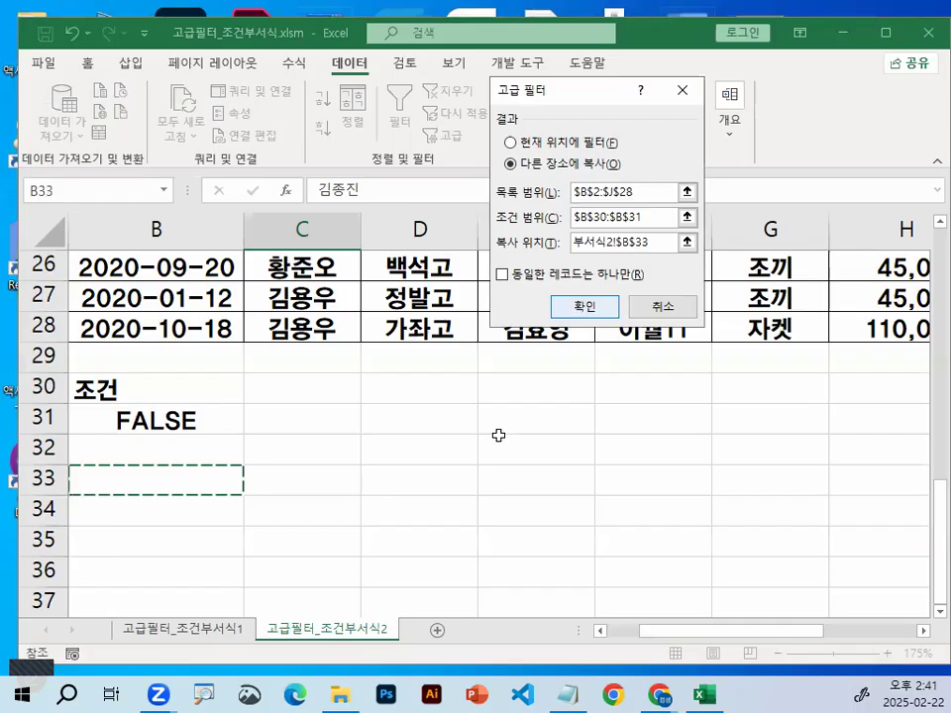
{"action": "key", "text": "Return"}
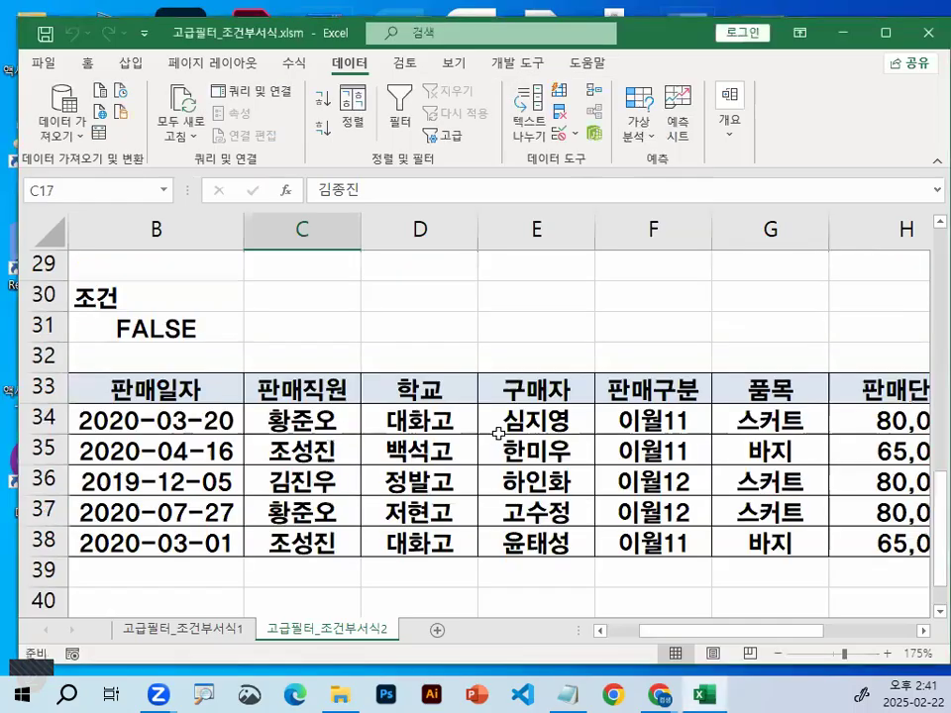
Check the extracted records below the criteria, selecting header row 33 and last record row 38 in turn
{"action": "left_click", "coordinate": [50, 390]}
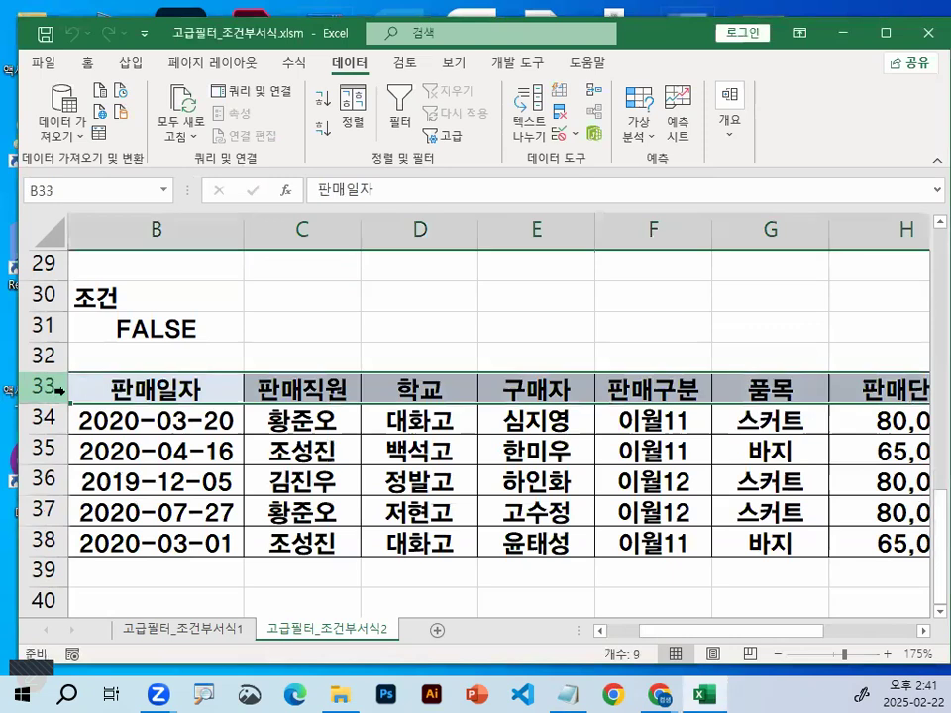
{"action": "left_click", "coordinate": [43, 540]}
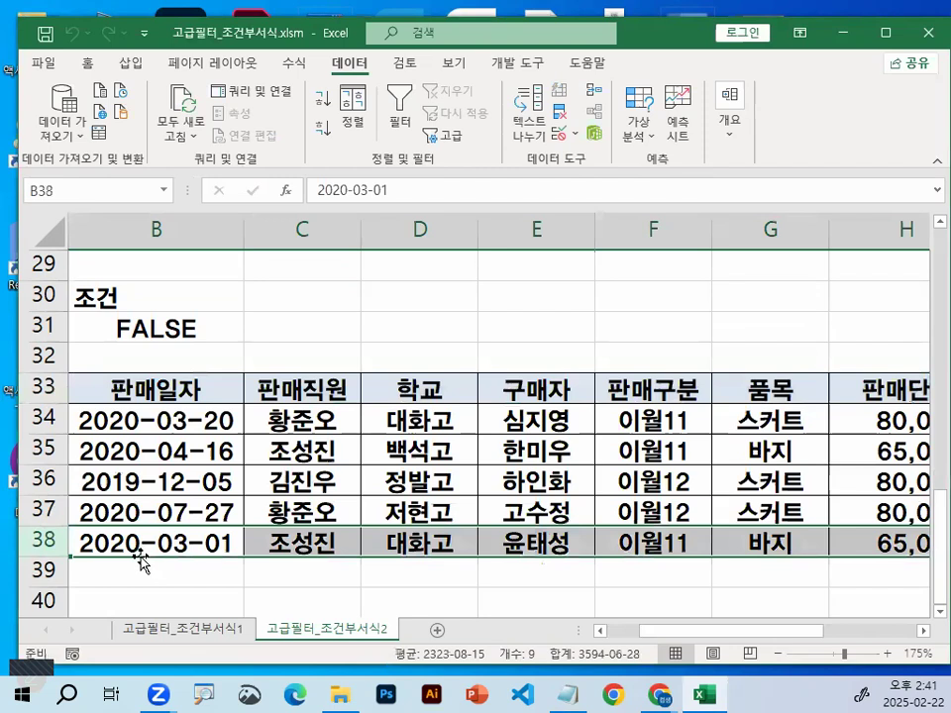
{"action": "scroll", "coordinate": [148, 555], "scroll_direction": "up", "scroll_amount": 1}
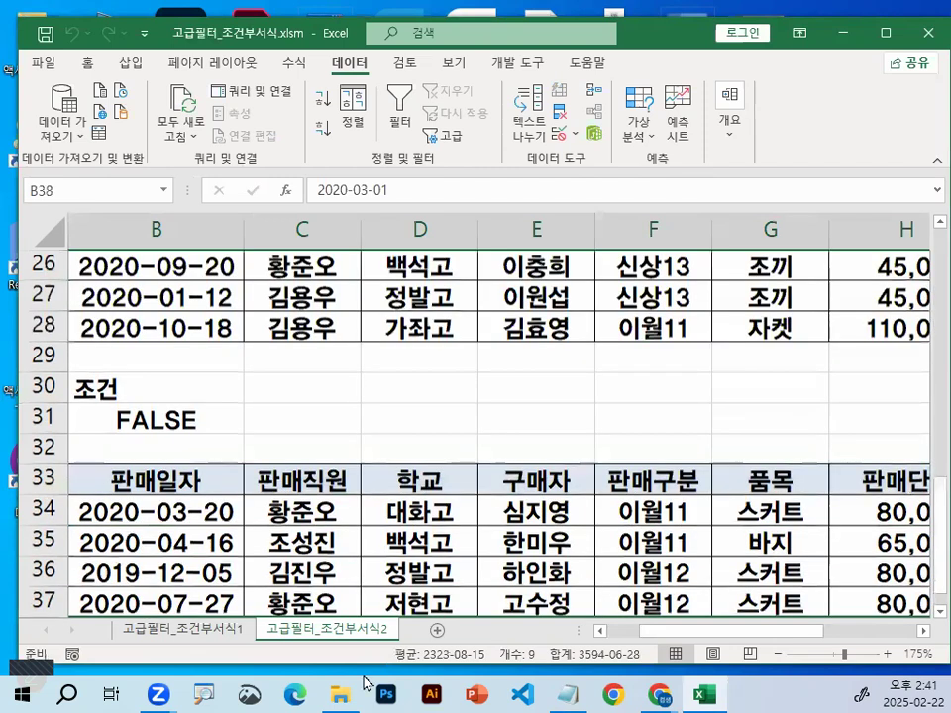
Switch to the Notepad class notes and review the worded and cell-reference AND/OR formulas at the end
{"action": "left_click", "coordinate": [566, 692]}
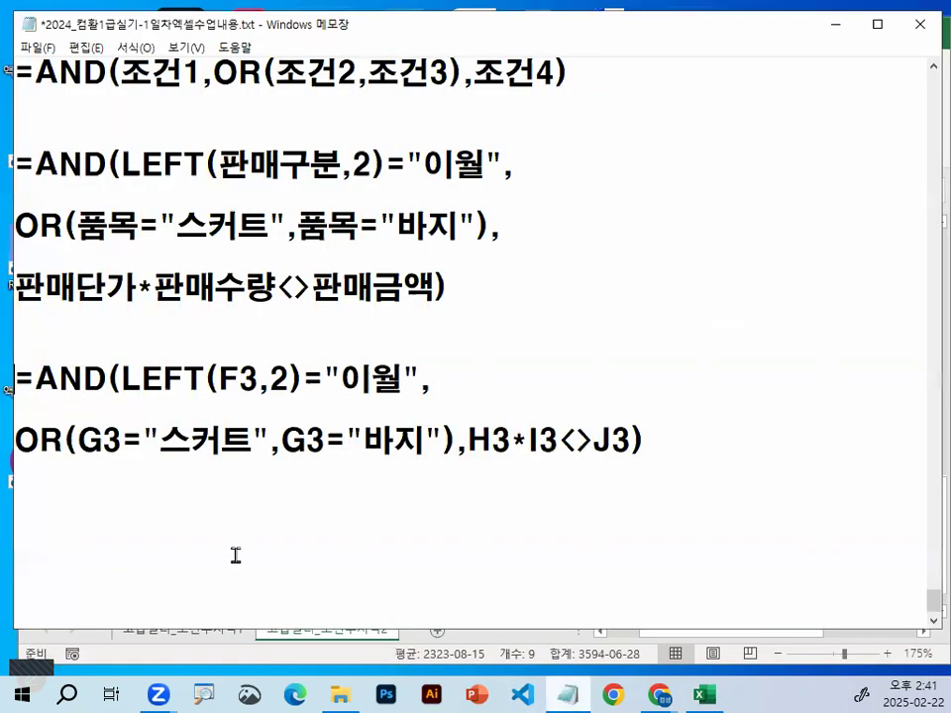
{"action": "scroll", "coordinate": [236, 551], "scroll_direction": "down", "scroll_amount": 1}
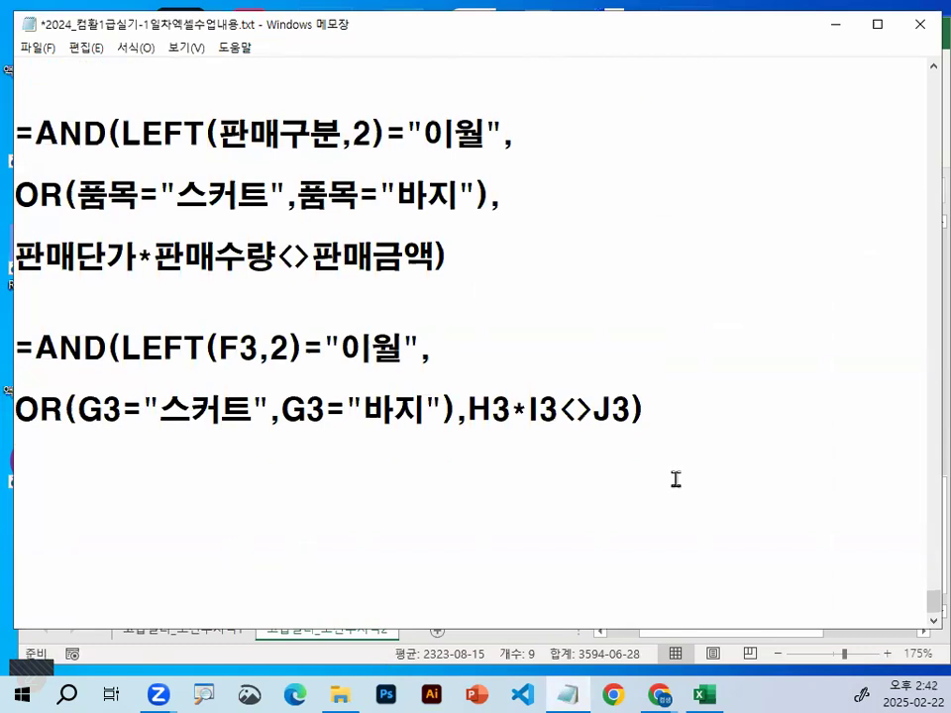
{"action": "scroll", "coordinate": [676, 479], "scroll_direction": "down", "scroll_amount": 1}
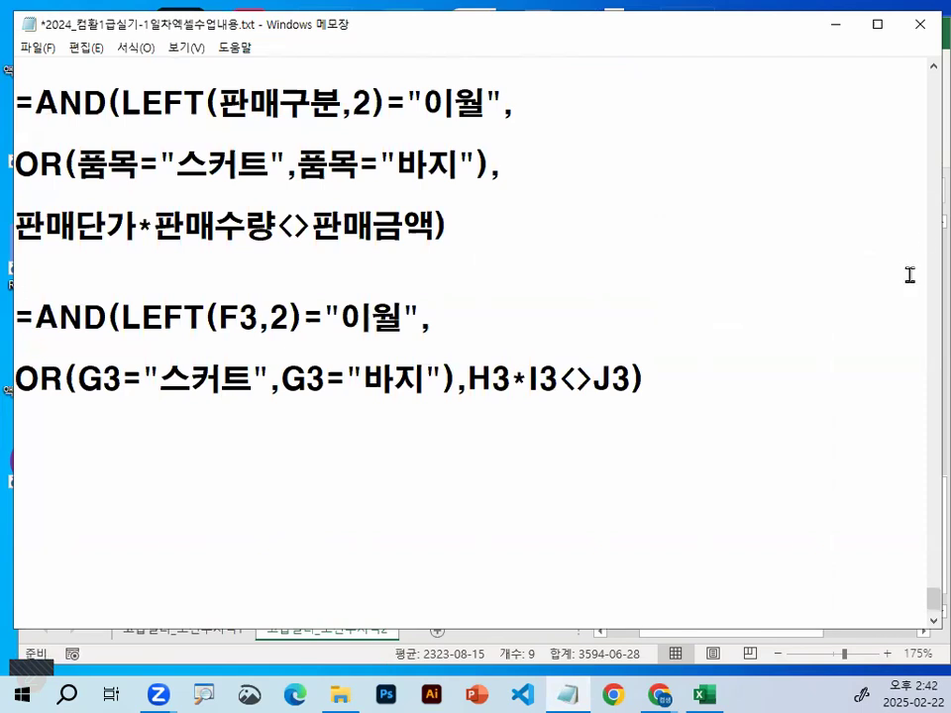